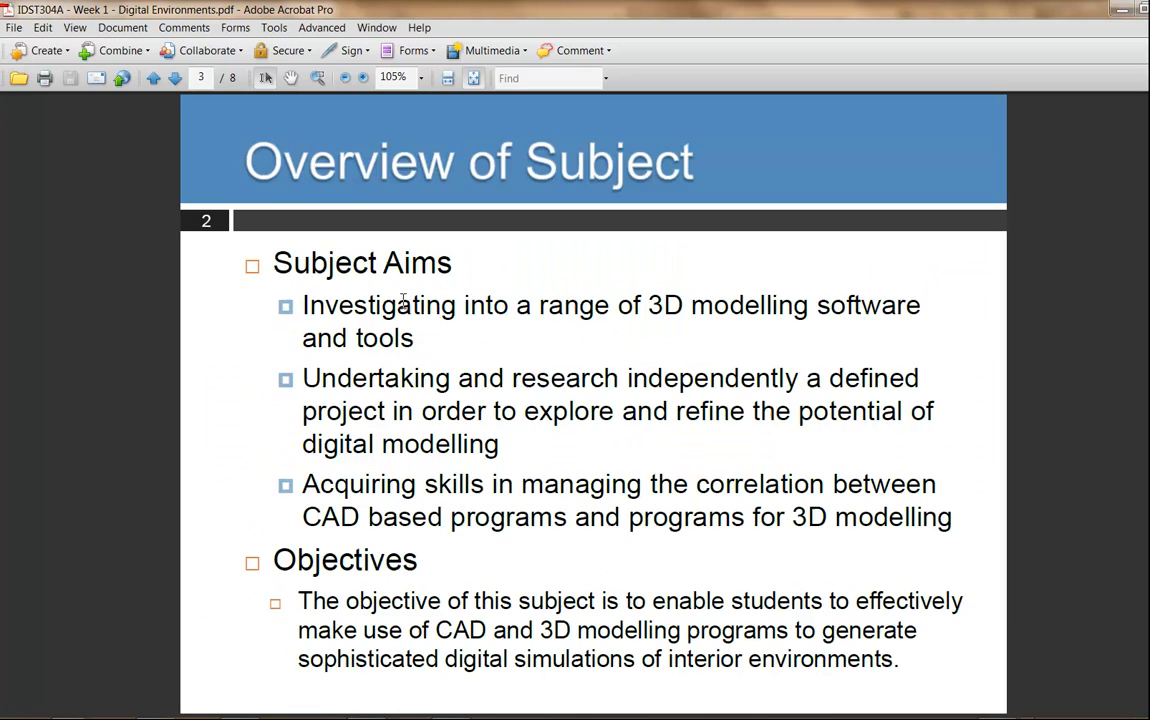
Step: Minimise the lecture PDF and the Bachelors Design folder window to switch to Revit Architecture 2011
{"action": "scroll", "coordinate": [403, 302], "scroll_direction": "down", "scroll_amount": 1}
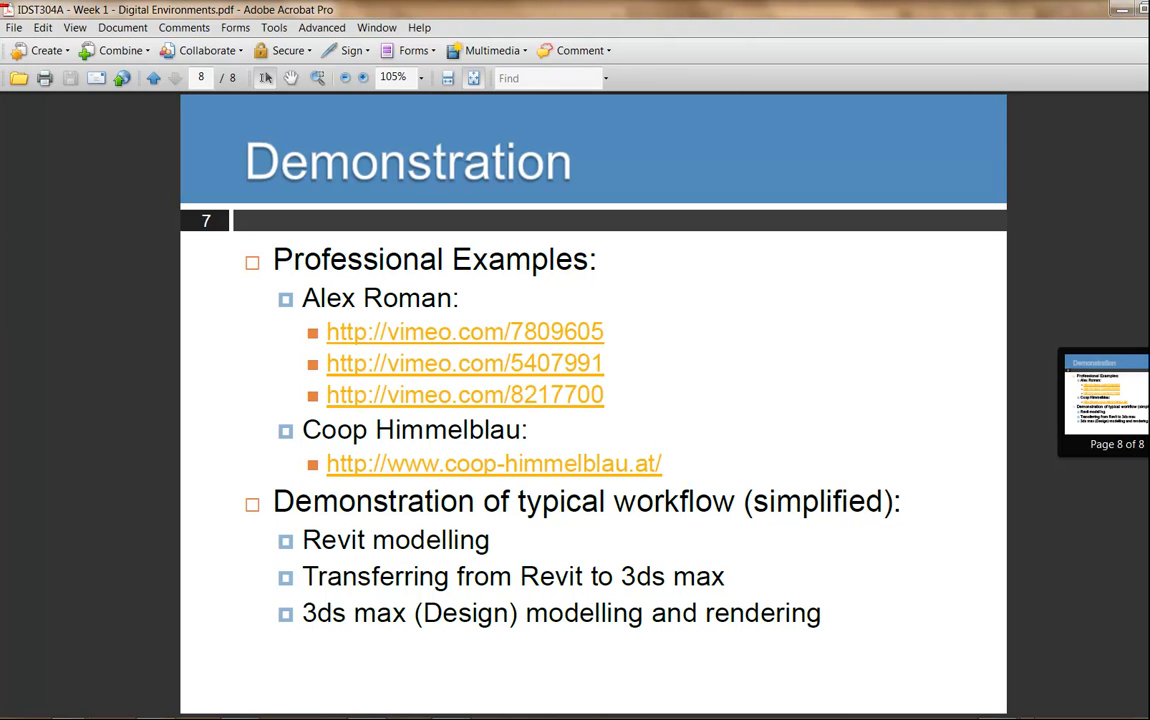
{"action": "scroll", "coordinate": [593, 404], "scroll_direction": "up", "scroll_amount": 1}
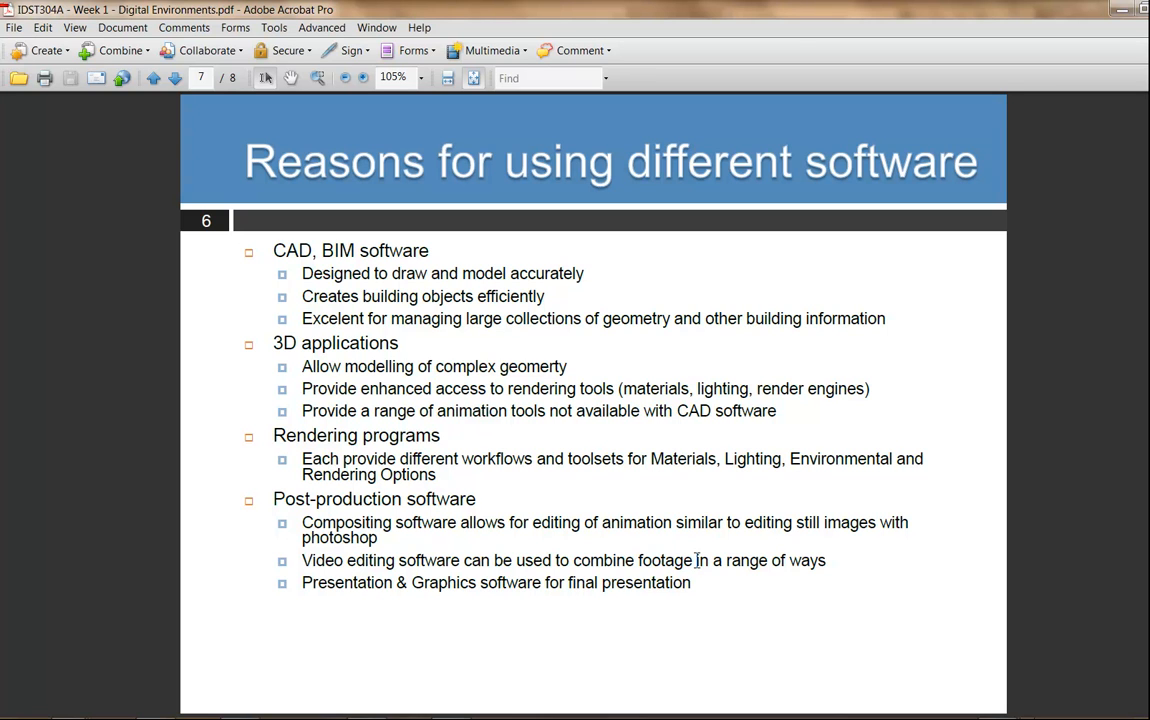
{"action": "left_click", "coordinate": [1121, 12]}
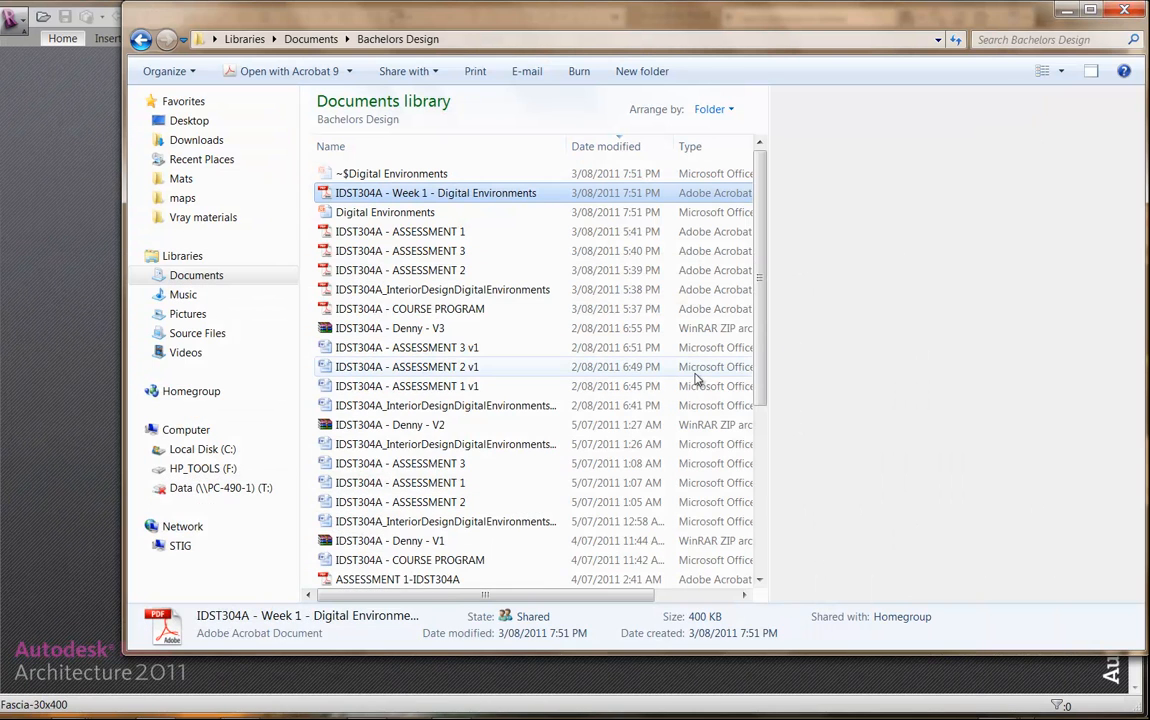
{"action": "left_click_drag", "start_coordinate": [996, 13], "coordinate": [907, 132]}
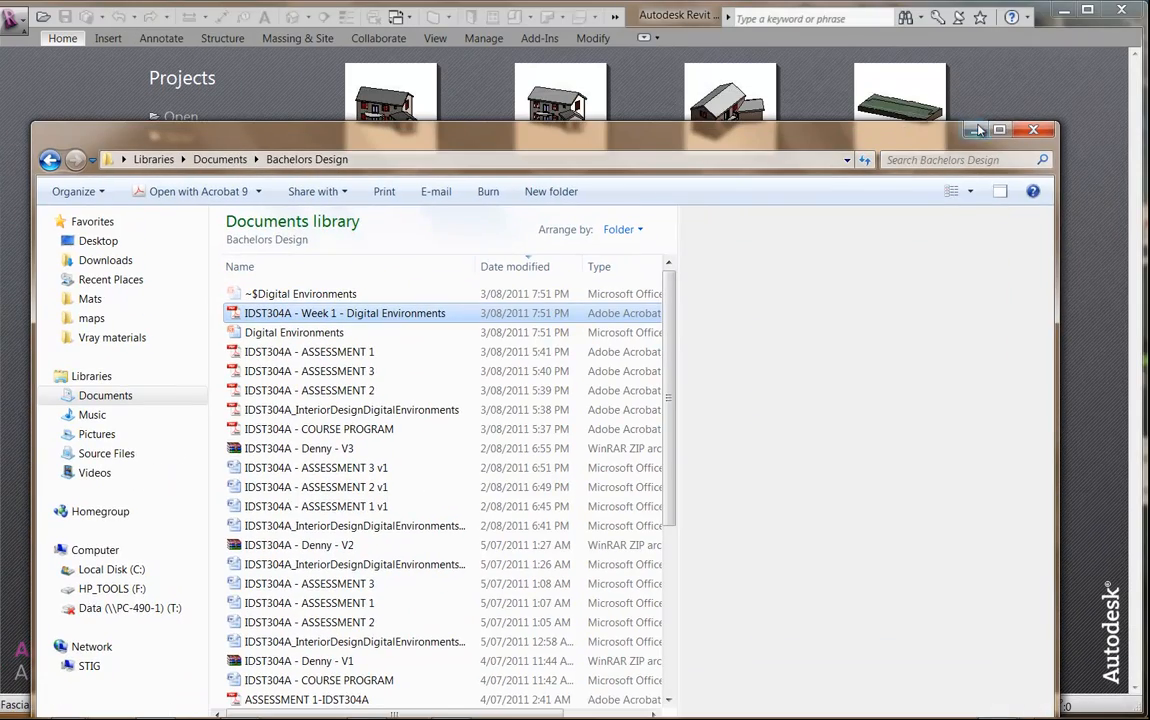
{"action": "left_click", "coordinate": [980, 130]}
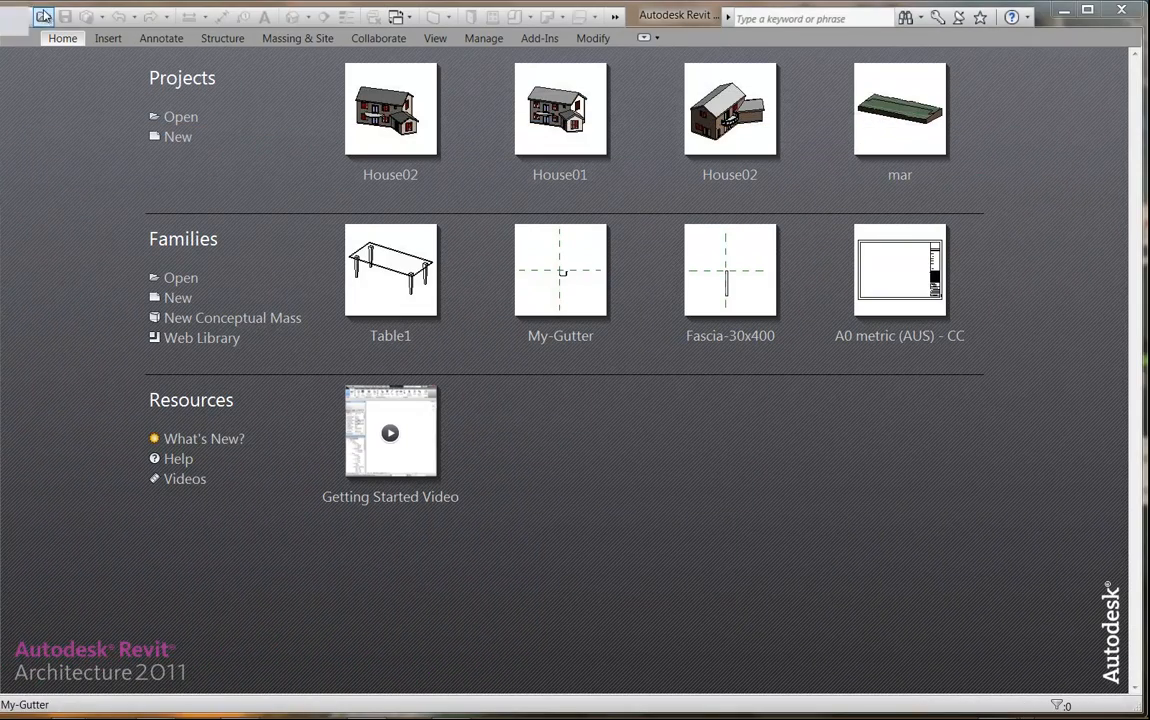
{"action": "left_click", "coordinate": [8, 18]}
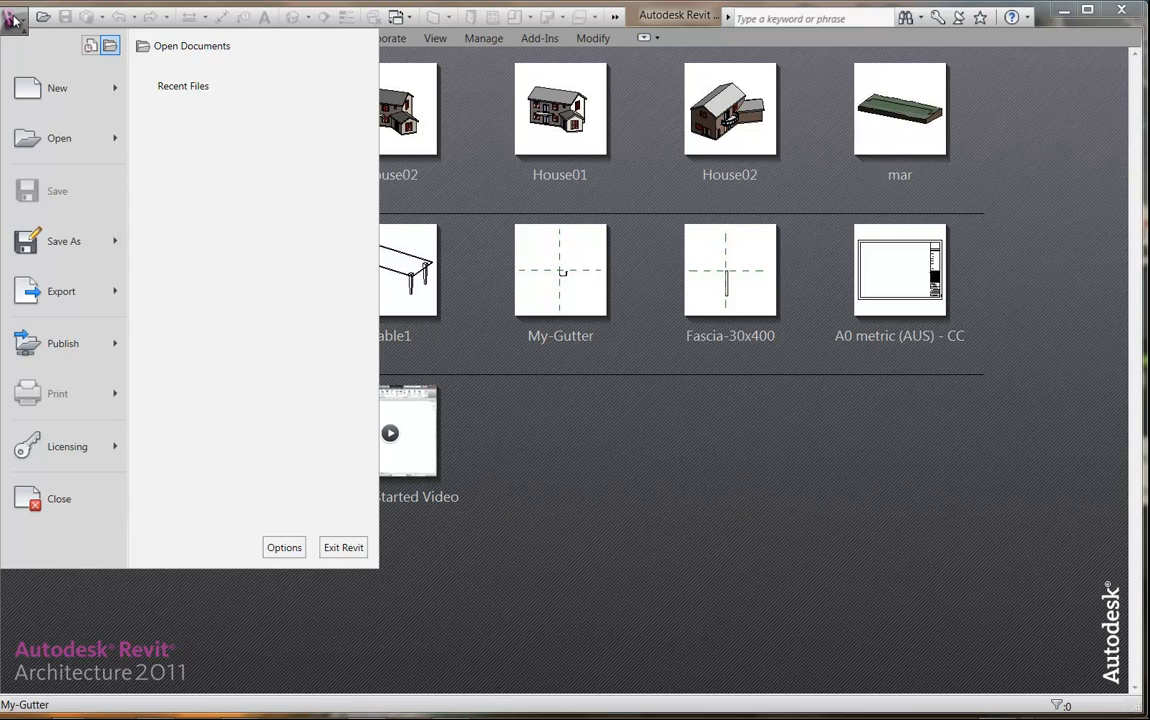
{"action": "mouse_move", "coordinate": [113, 90]}
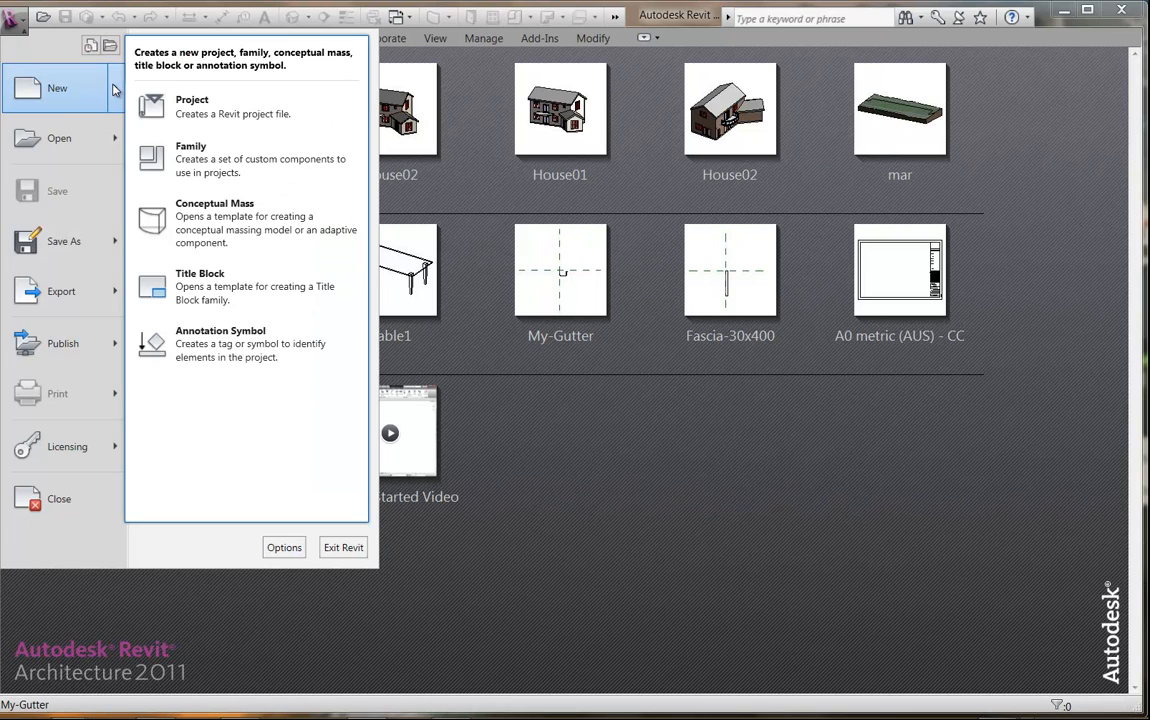
{"action": "left_click", "coordinate": [213, 158]}
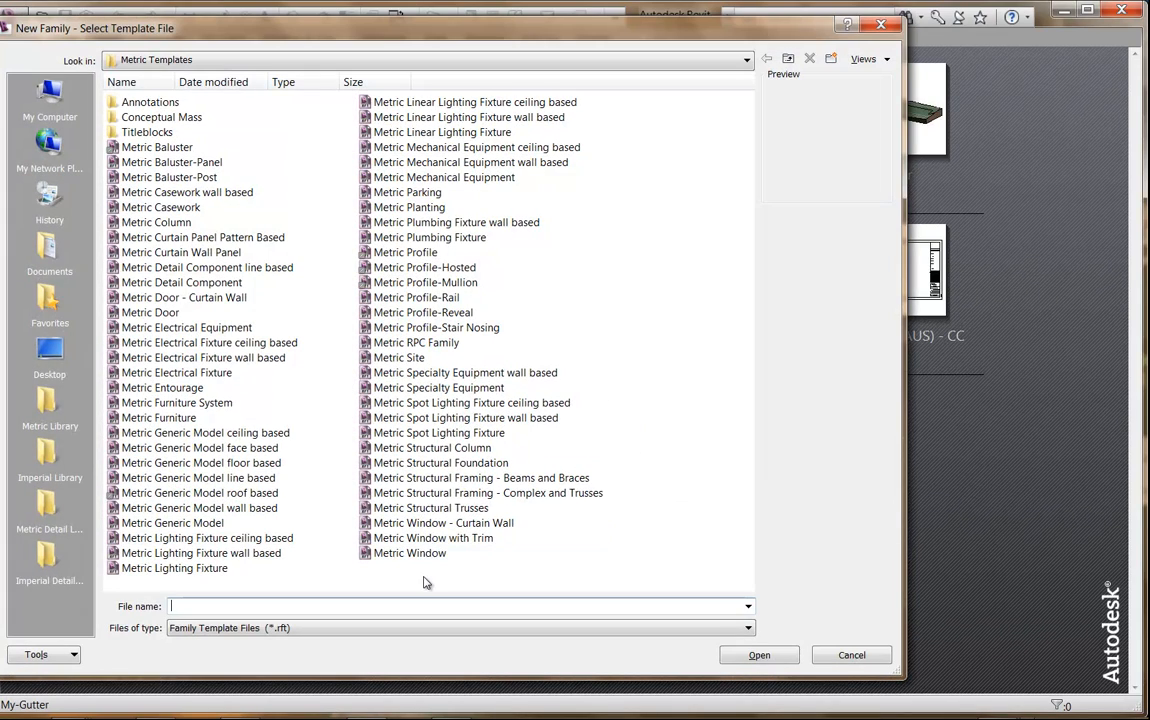
{"action": "double_click", "coordinate": [148, 120]}
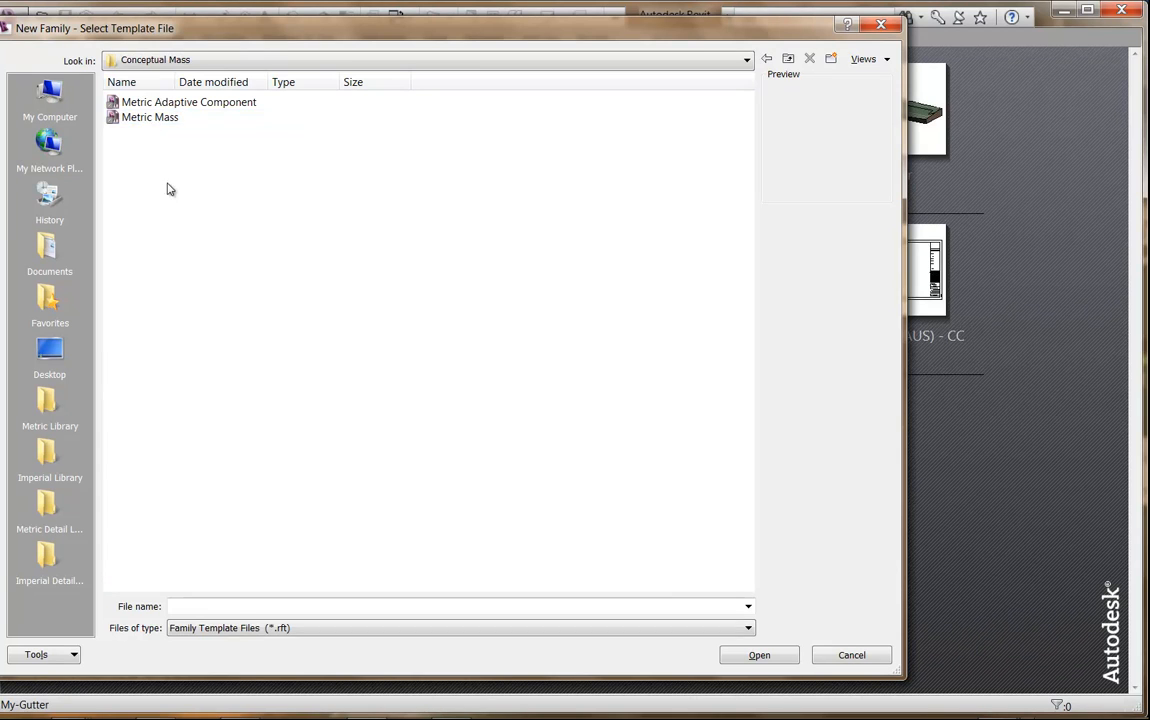
{"action": "left_click", "coordinate": [163, 119]}
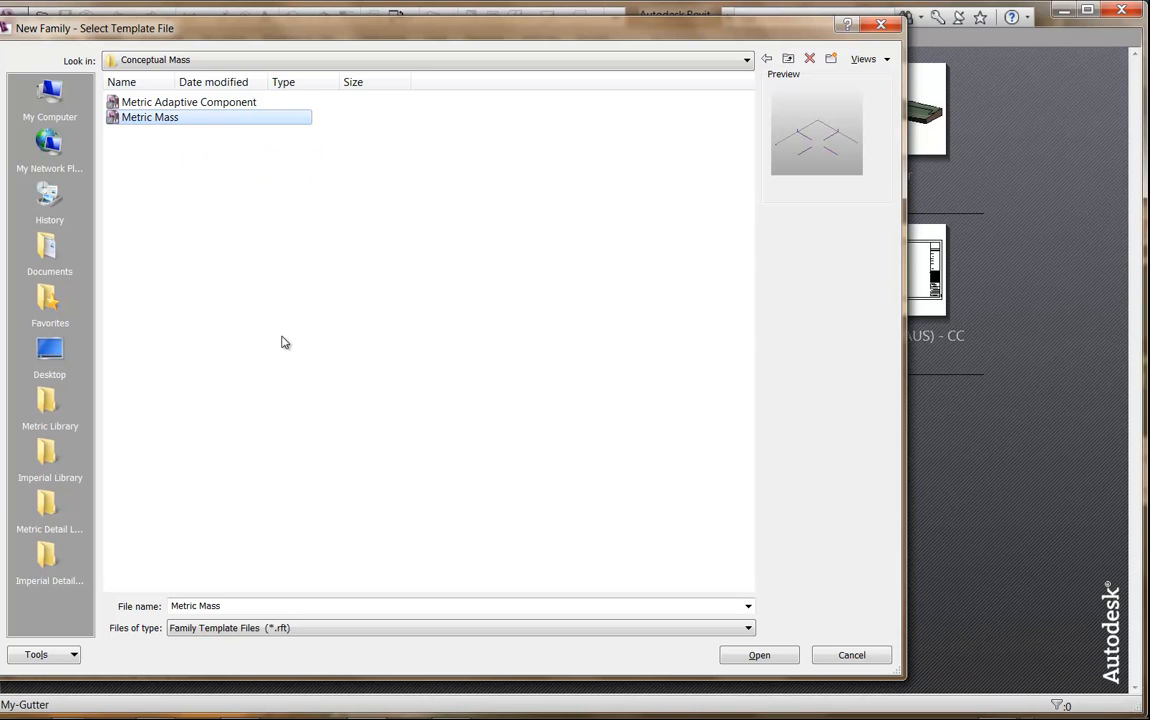
{"action": "left_click", "coordinate": [846, 656]}
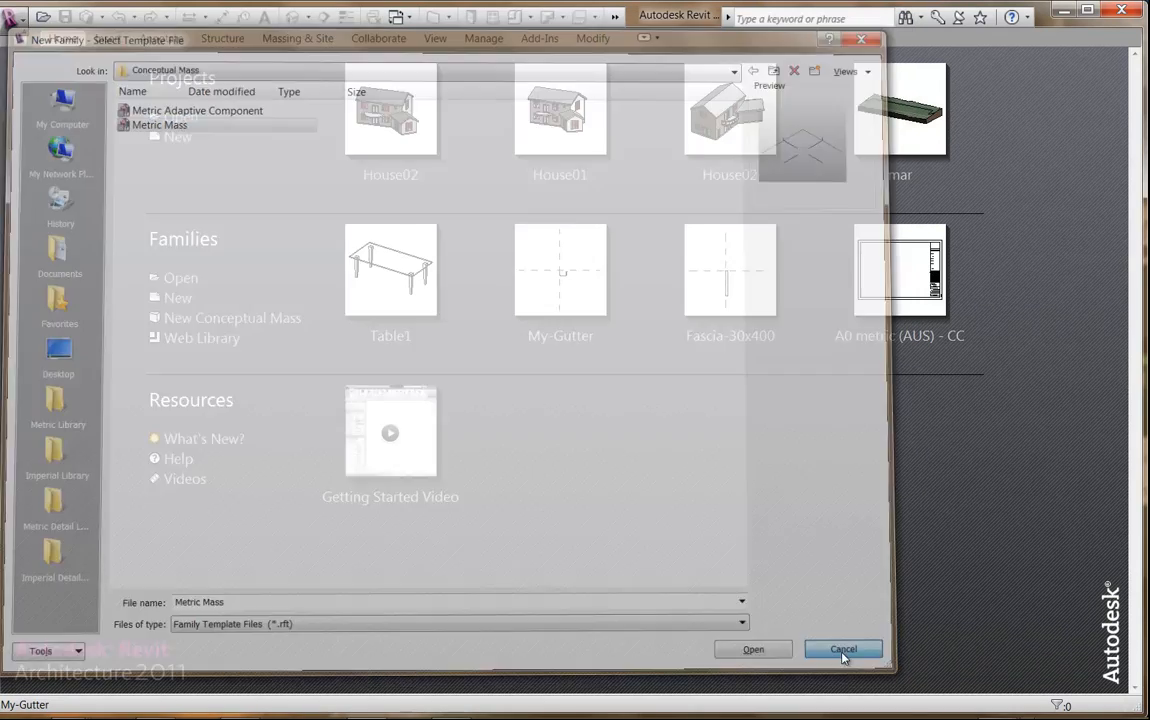
Step: Compare the Metric Adaptive Component and Metric Mass templates, and create a new conceptual mass from Metric Mass
{"action": "left_click", "coordinate": [11, 19]}
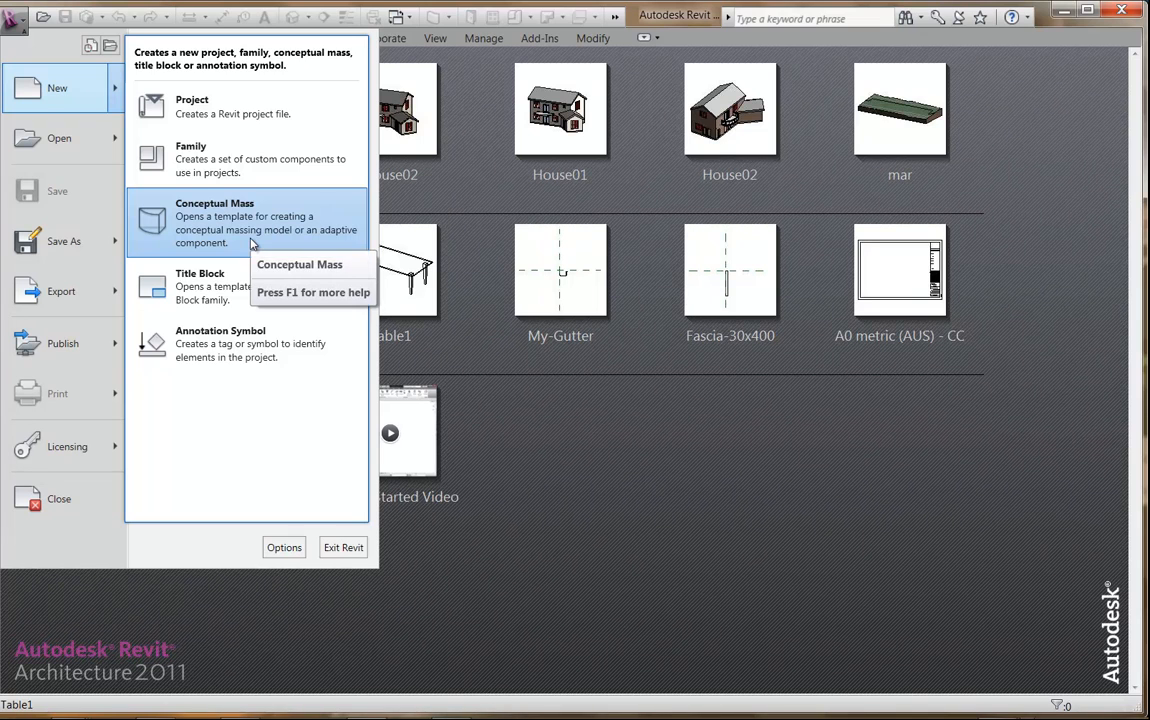
{"action": "left_click", "coordinate": [252, 244]}
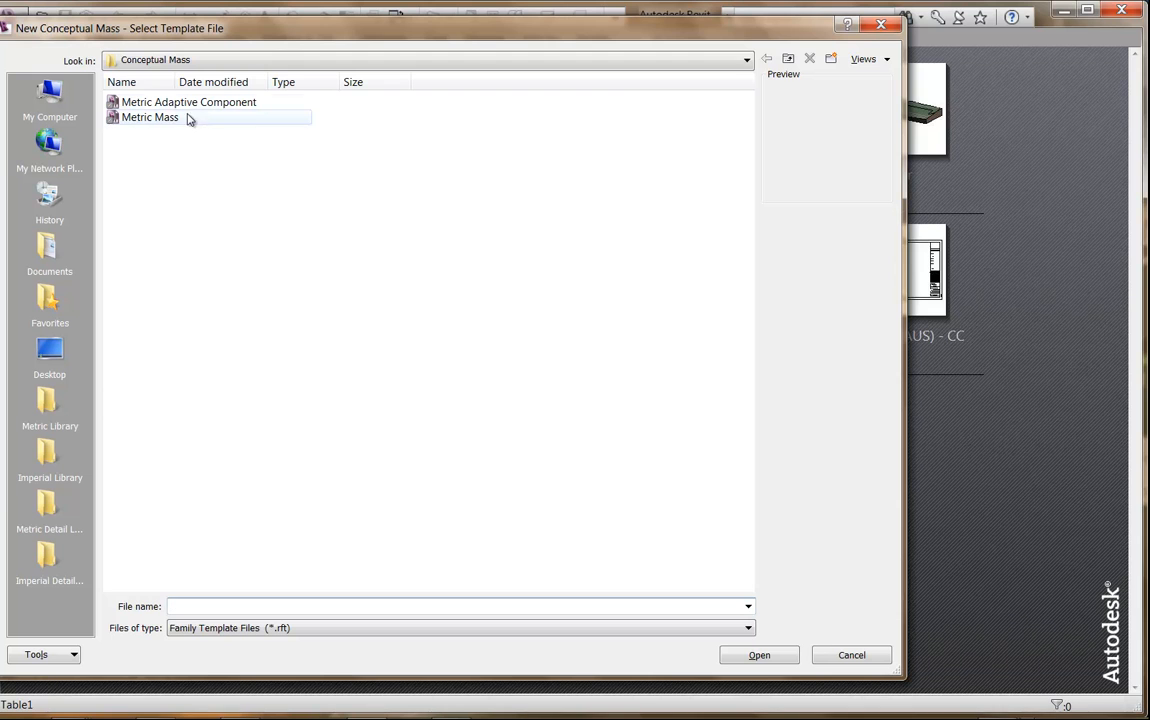
{"action": "left_click", "coordinate": [174, 118]}
{"action": "left_click", "coordinate": [162, 103]}
{"action": "left_click", "coordinate": [167, 119]}
{"action": "left_click", "coordinate": [170, 104]}
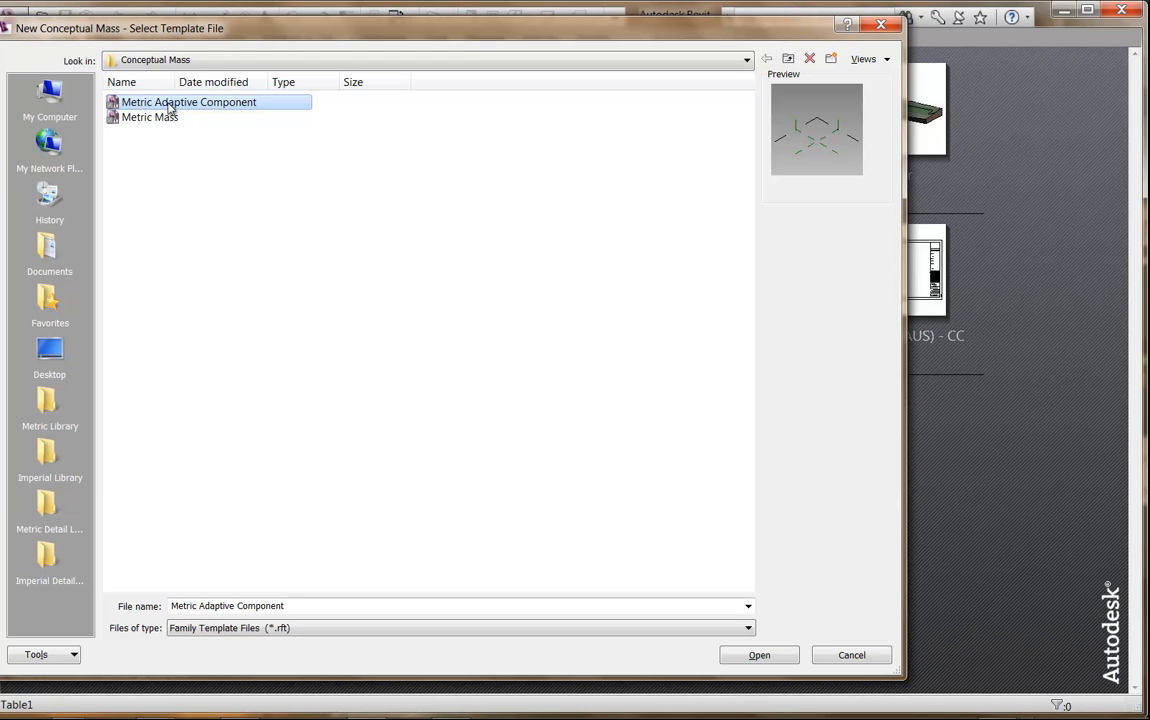
{"action": "left_click", "coordinate": [167, 117]}
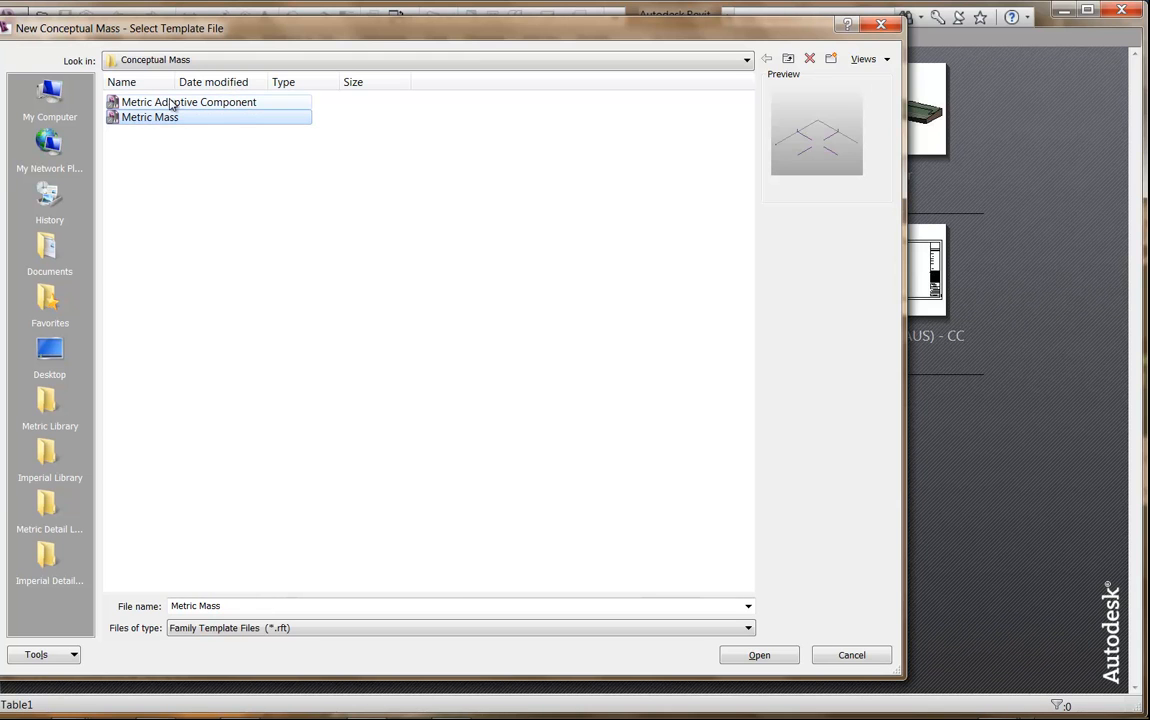
{"action": "left_click", "coordinate": [172, 105]}
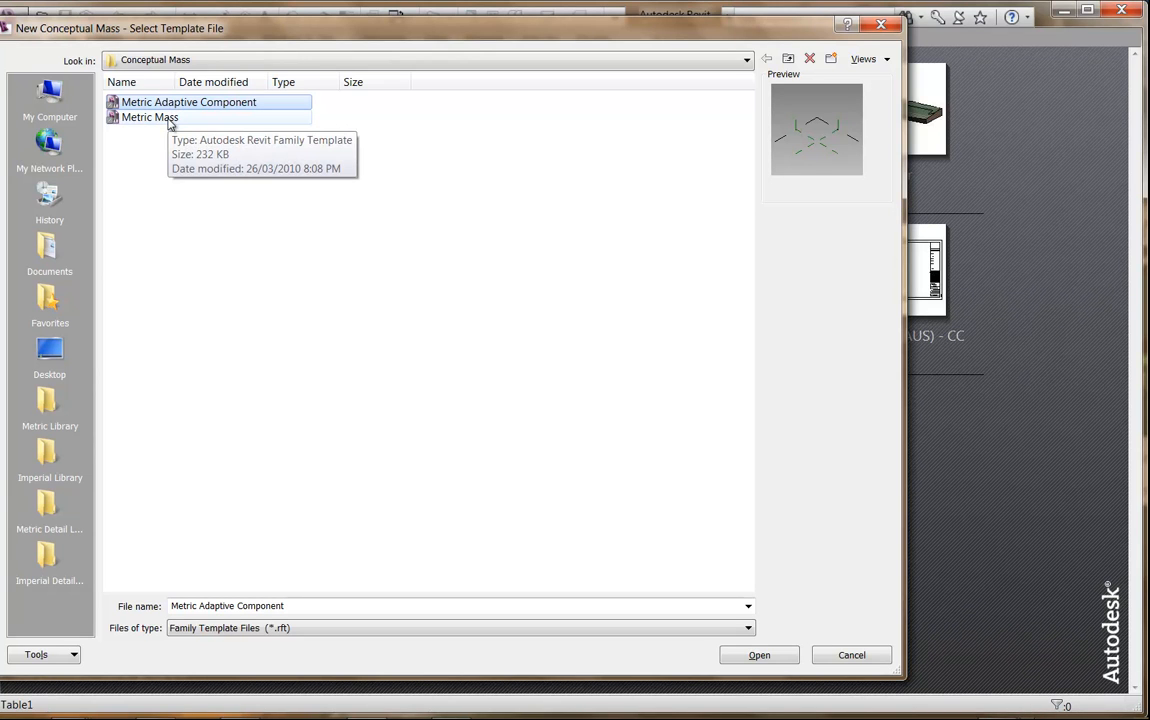
{"action": "left_click", "coordinate": [170, 121]}
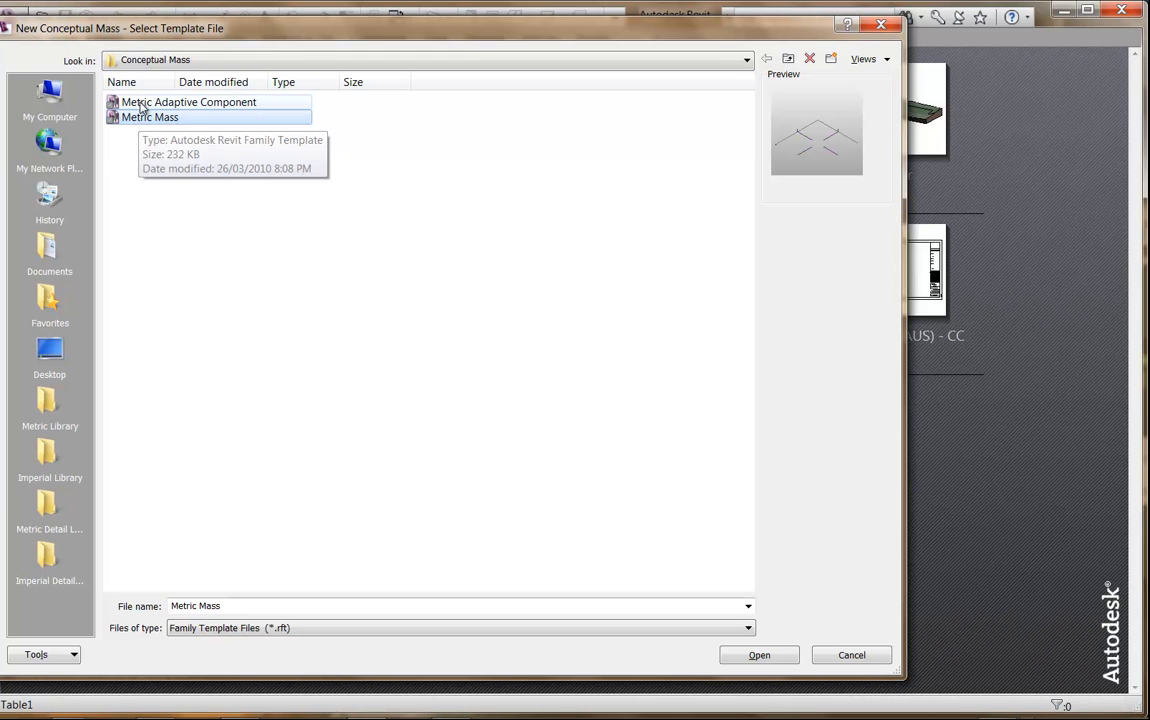
{"action": "double_click", "coordinate": [141, 119]}
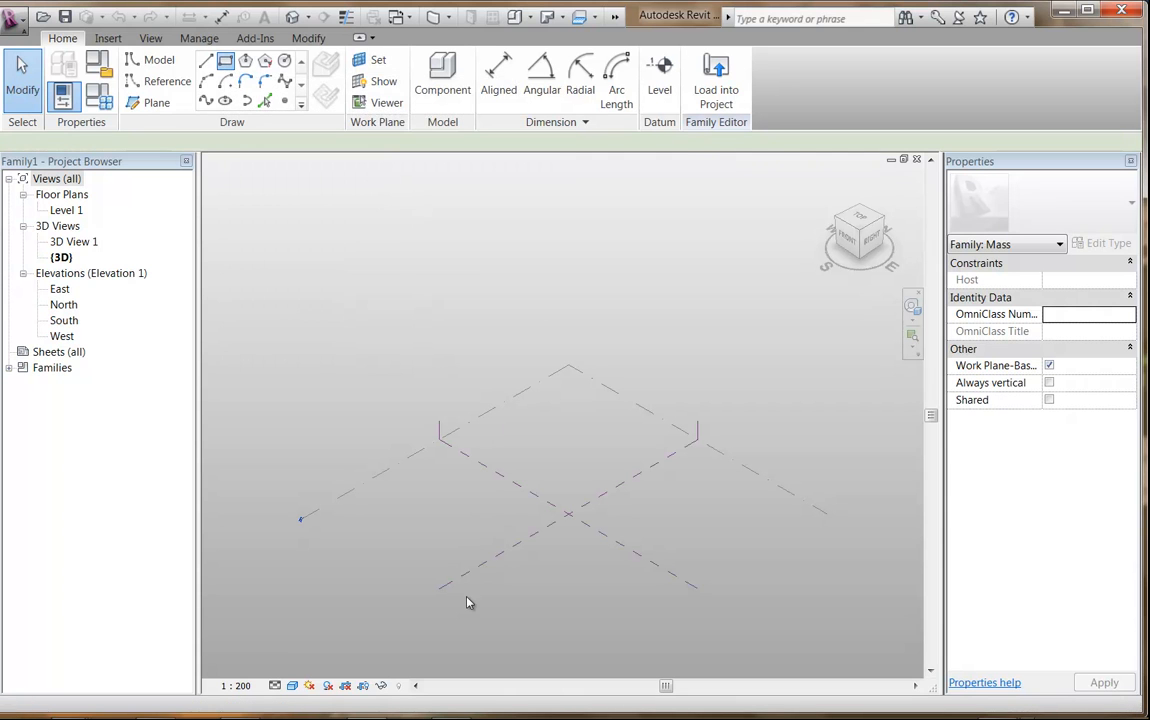
Step: Sketch a model-line rectangle about 50000 by 17000 mm on Level 1 around the reference plane intersection
{"action": "left_click", "coordinate": [227, 62]}
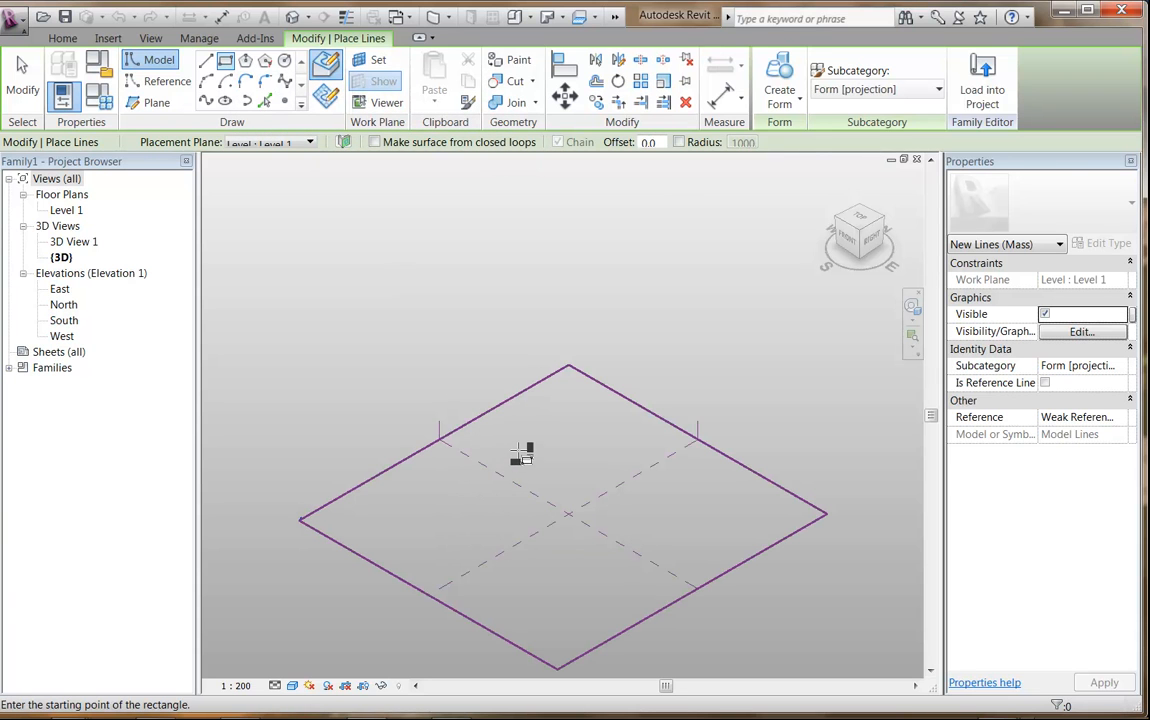
{"action": "left_click", "coordinate": [485, 535]}
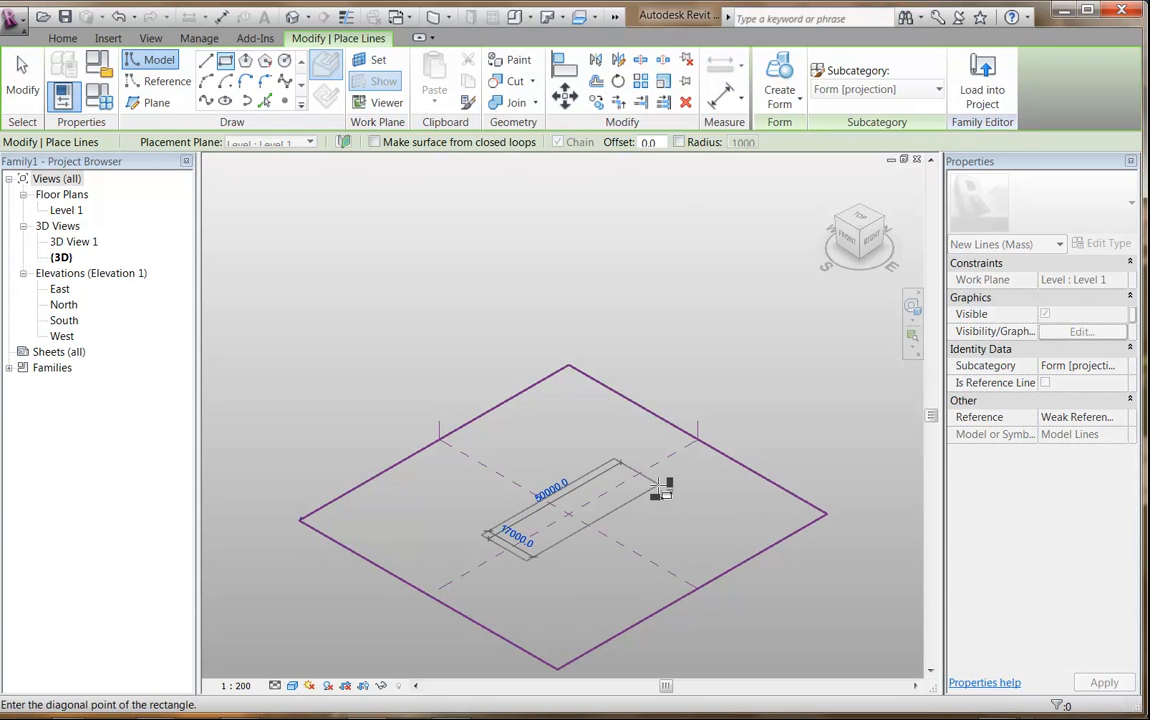
{"action": "left_click", "coordinate": [658, 485]}
{"action": "right_click", "coordinate": [515, 432]}
{"action": "left_click", "coordinate": [548, 442]}
{"action": "right_click", "coordinate": [552, 446]}
{"action": "left_click", "coordinate": [588, 452]}
Step: Try creating a solid form from the rectangle's four lines, and undo it
{"action": "scroll", "coordinate": [516, 534], "scroll_direction": "up", "scroll_amount": 2}
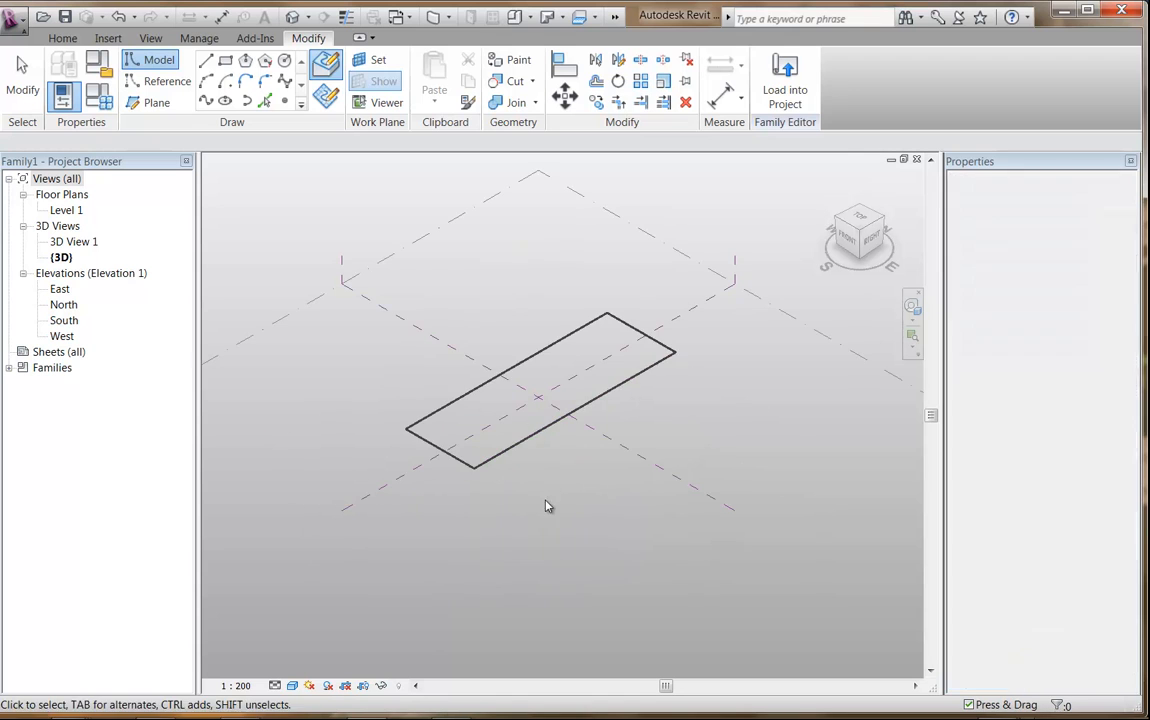
{"action": "left_click", "coordinate": [518, 442]}
{"action": "middle_click_drag", "start_coordinate": [572, 495], "coordinate": [575, 558]}
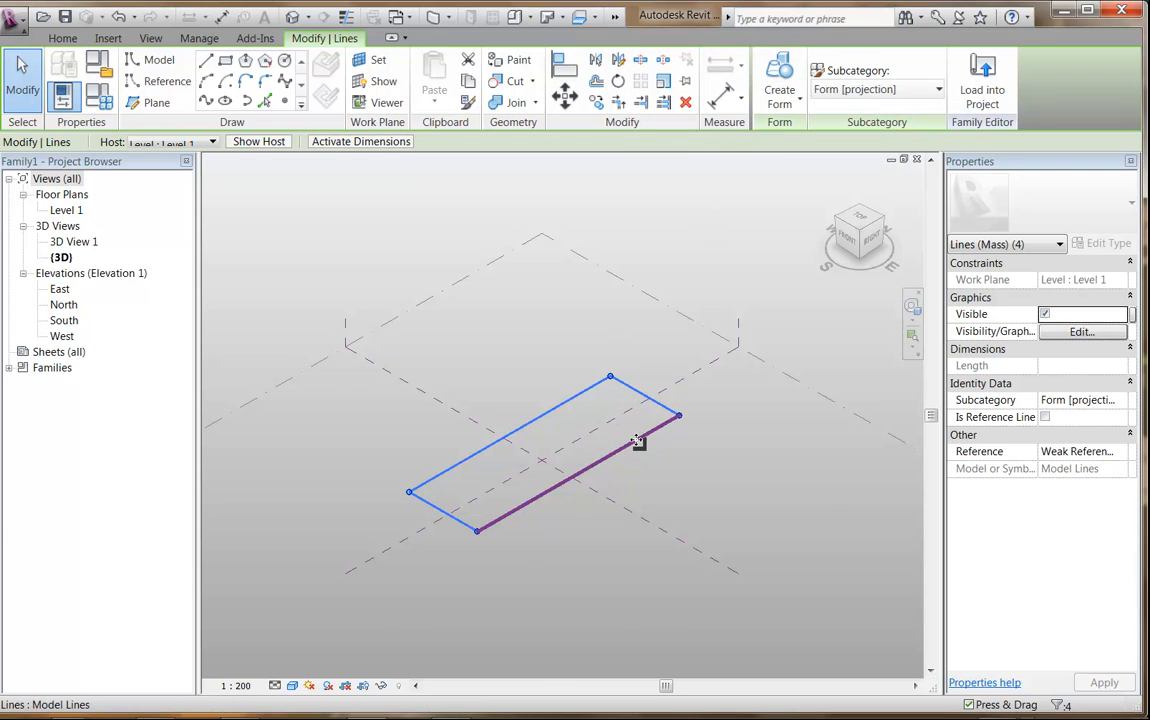
{"action": "left_click", "coordinate": [779, 78]}
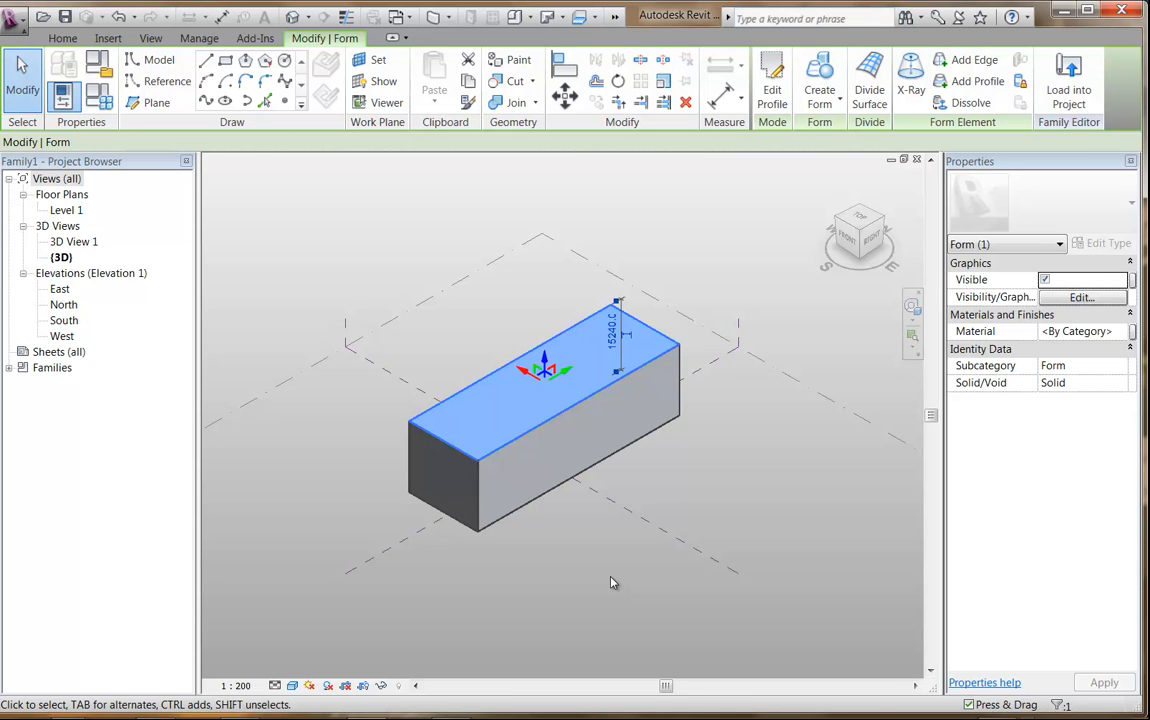
{"action": "key", "text": "ctrl+z"}
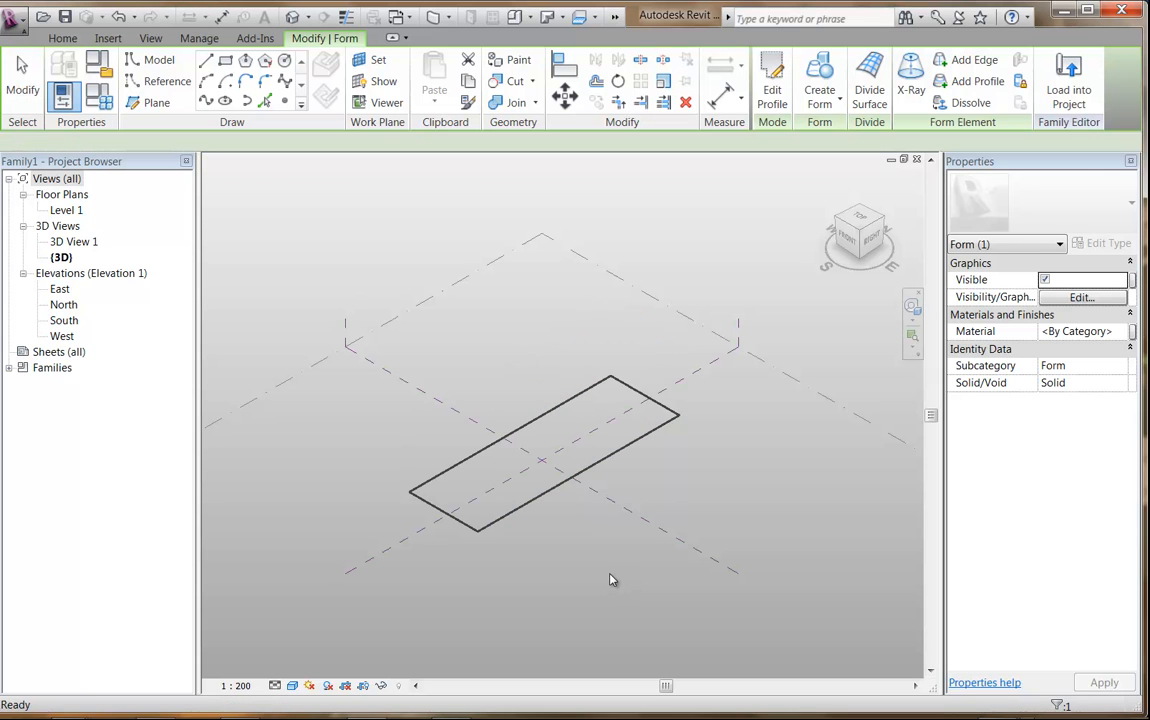
Step: Draw a single model line about 63000 mm long on Level 1, beside the rectangle and separate from it
{"action": "middle_click_drag", "start_coordinate": [391, 481], "coordinate": [418, 470]}
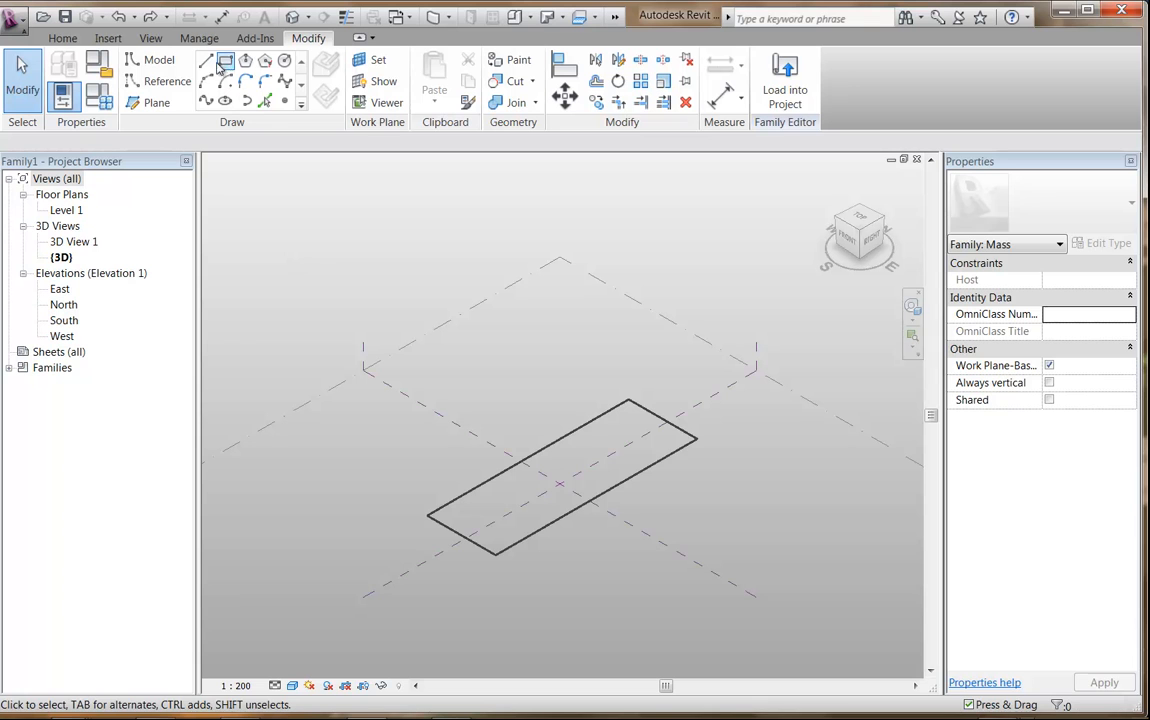
{"action": "left_click", "coordinate": [207, 62]}
{"action": "middle_click_drag", "start_coordinate": [334, 470], "coordinate": [405, 512]}
{"action": "left_click", "coordinate": [405, 512]}
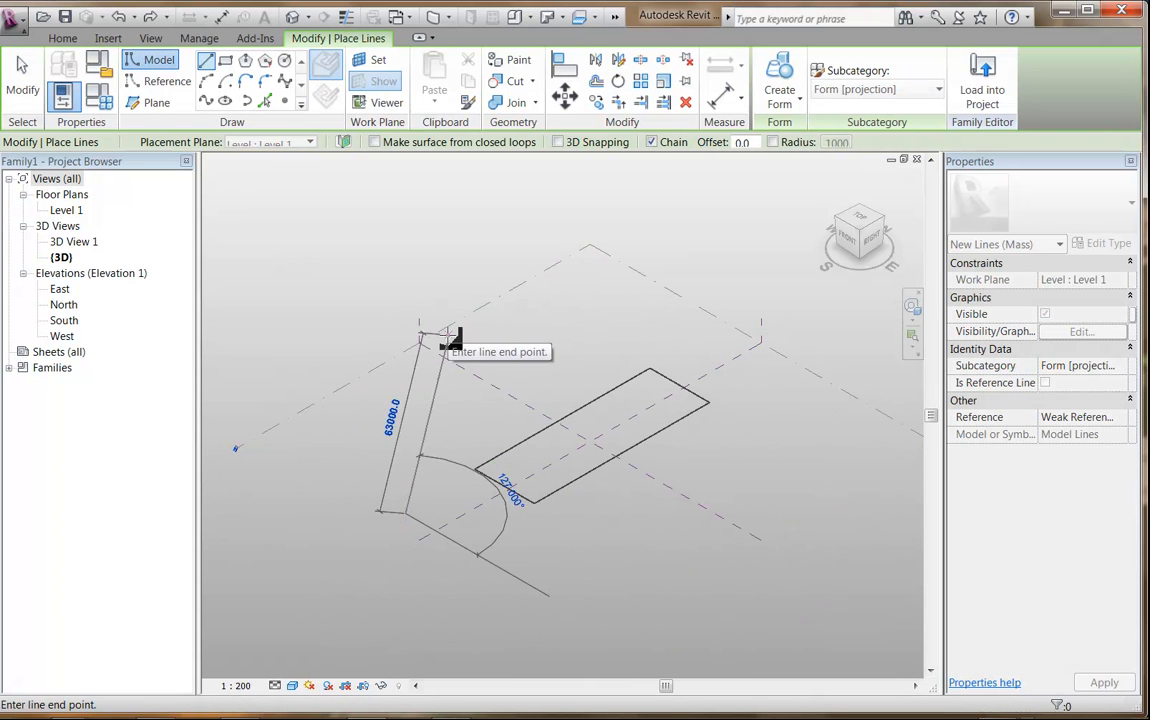
{"action": "right_click", "coordinate": [389, 273]}
{"action": "left_click", "coordinate": [416, 286]}
{"action": "right_click", "coordinate": [413, 286]}
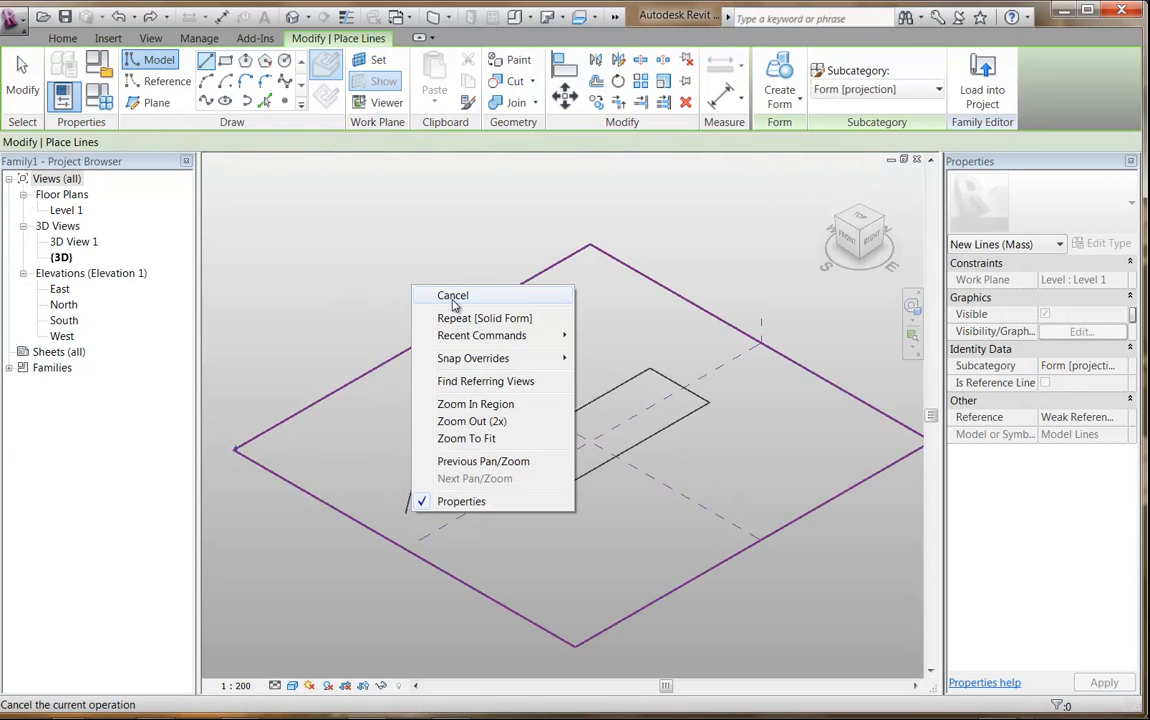
{"action": "left_click", "coordinate": [454, 301]}
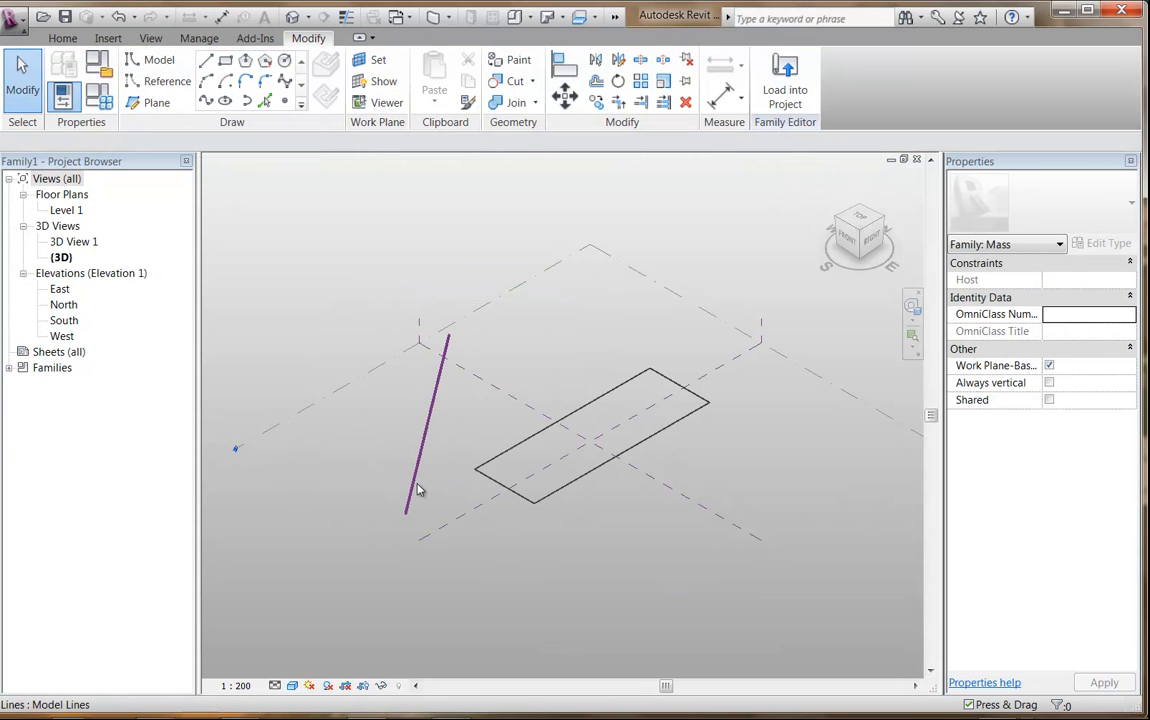
Step: Create a solid form from the separate line and the rectangle, revolving the profile around the line
{"action": "left_click", "coordinate": [418, 490]}
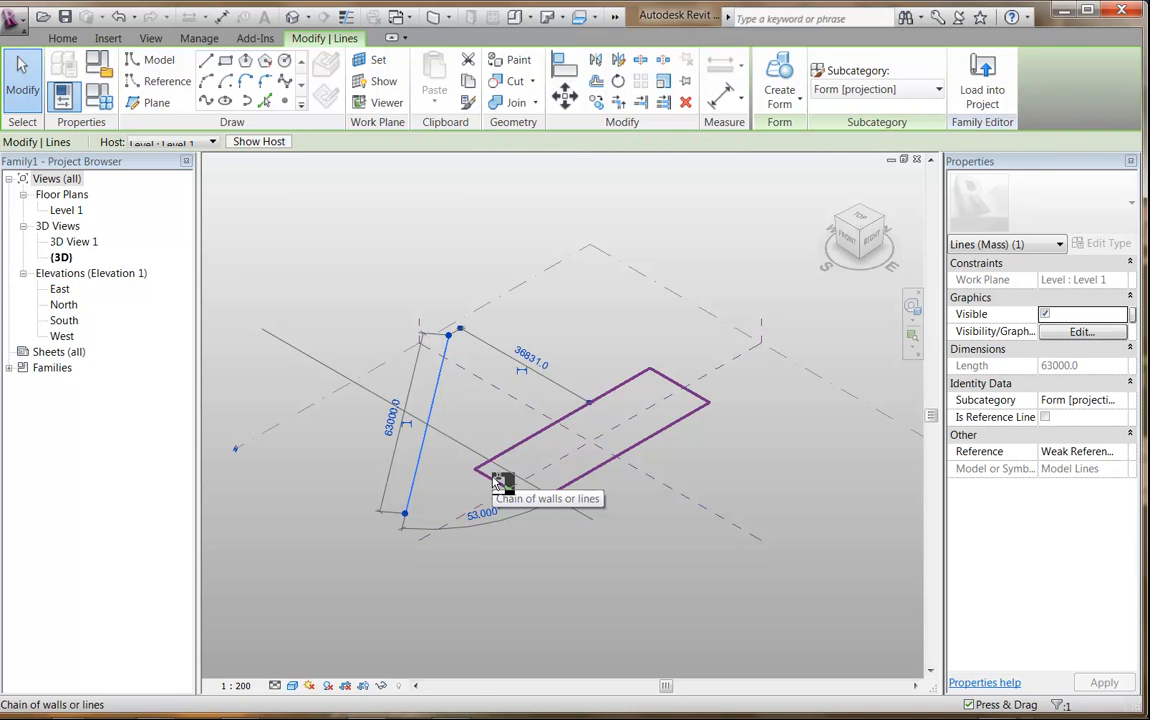
{"action": "left_click", "coordinate": [497, 482], "text": "ctrl"}
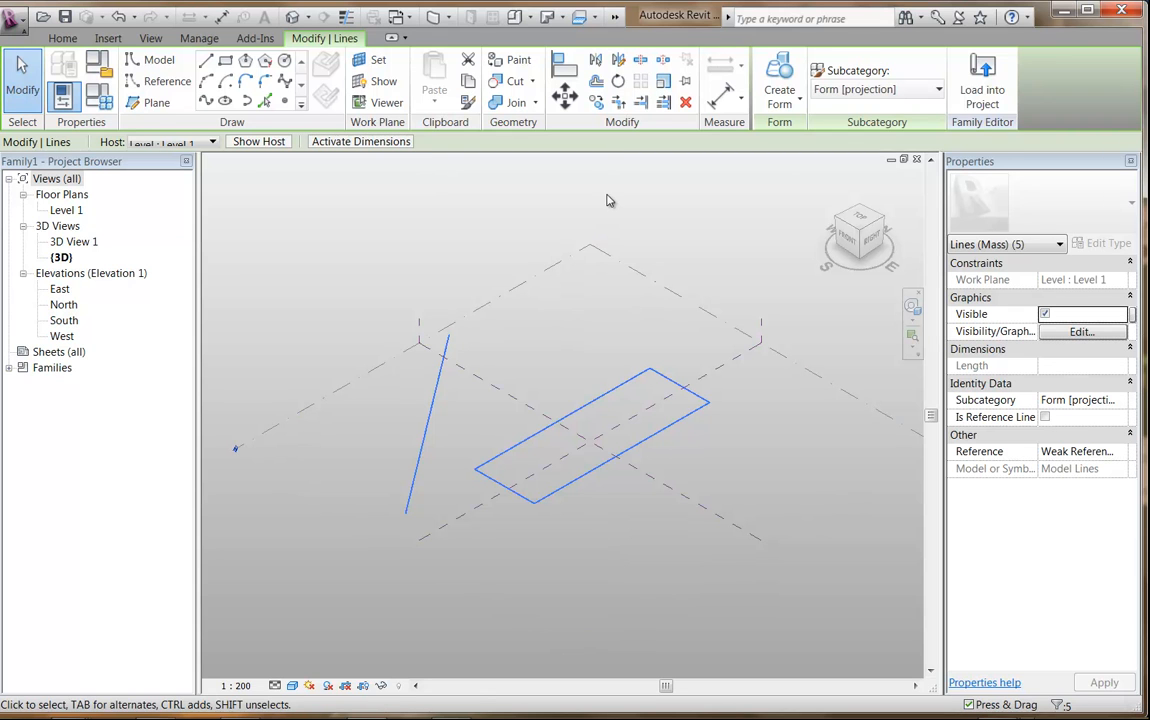
{"action": "left_click", "coordinate": [788, 74]}
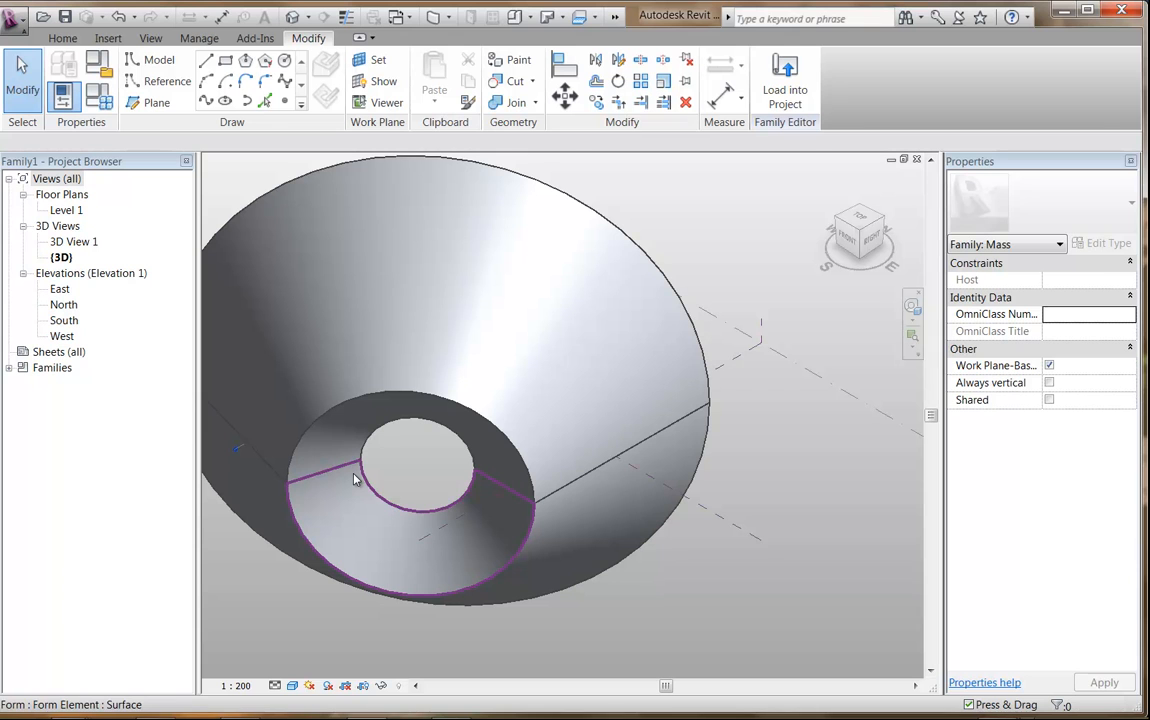
Step: Select the whole revolved form and turn on X-Ray for it
{"action": "middle_click_drag", "start_coordinate": [560, 472], "coordinate": [212, 486], "text": "shift"}
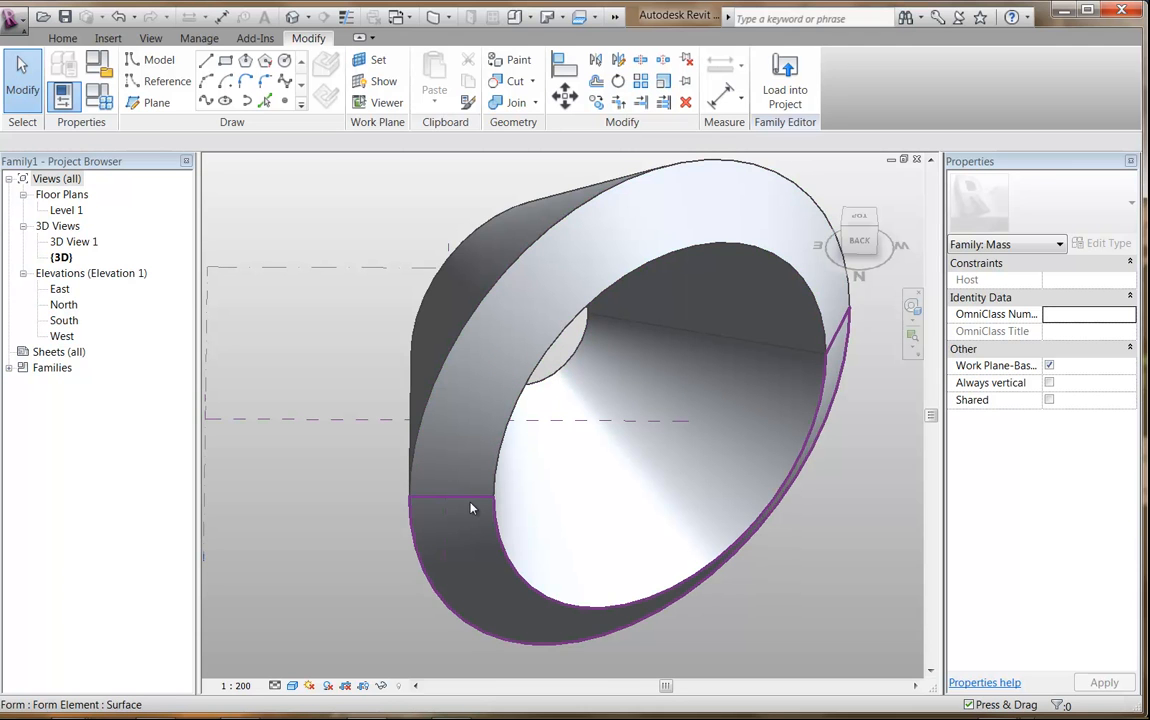
{"action": "key", "text": "Tab"}
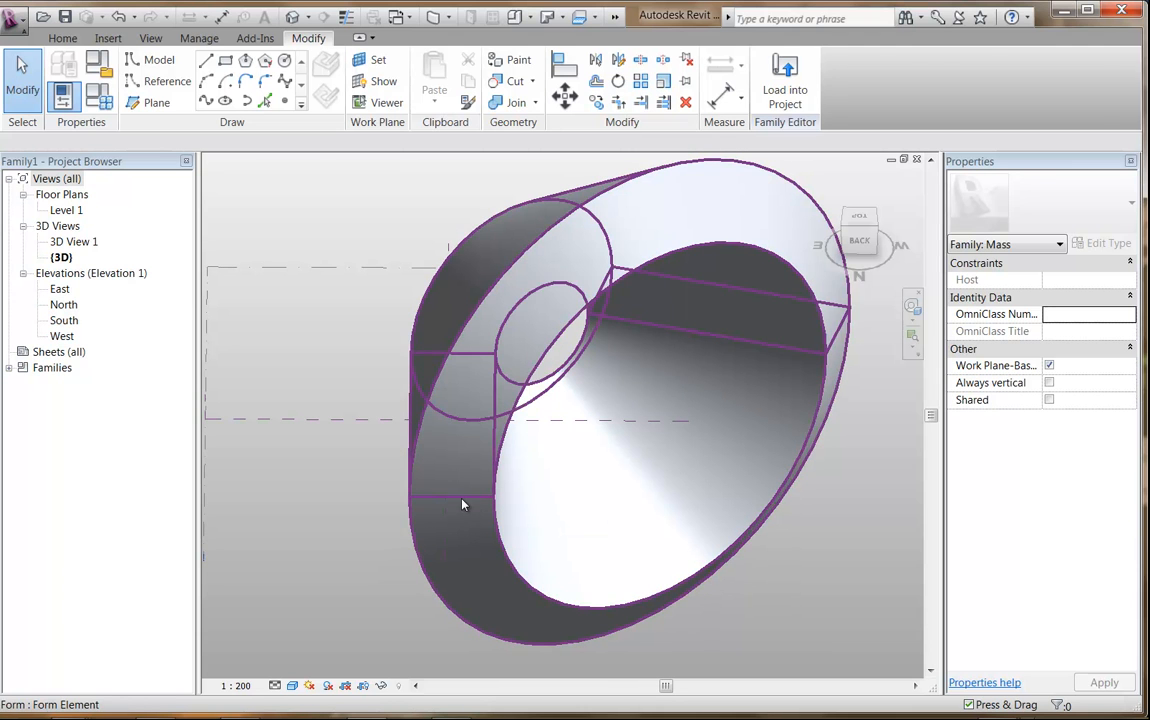
{"action": "left_click", "coordinate": [463, 505]}
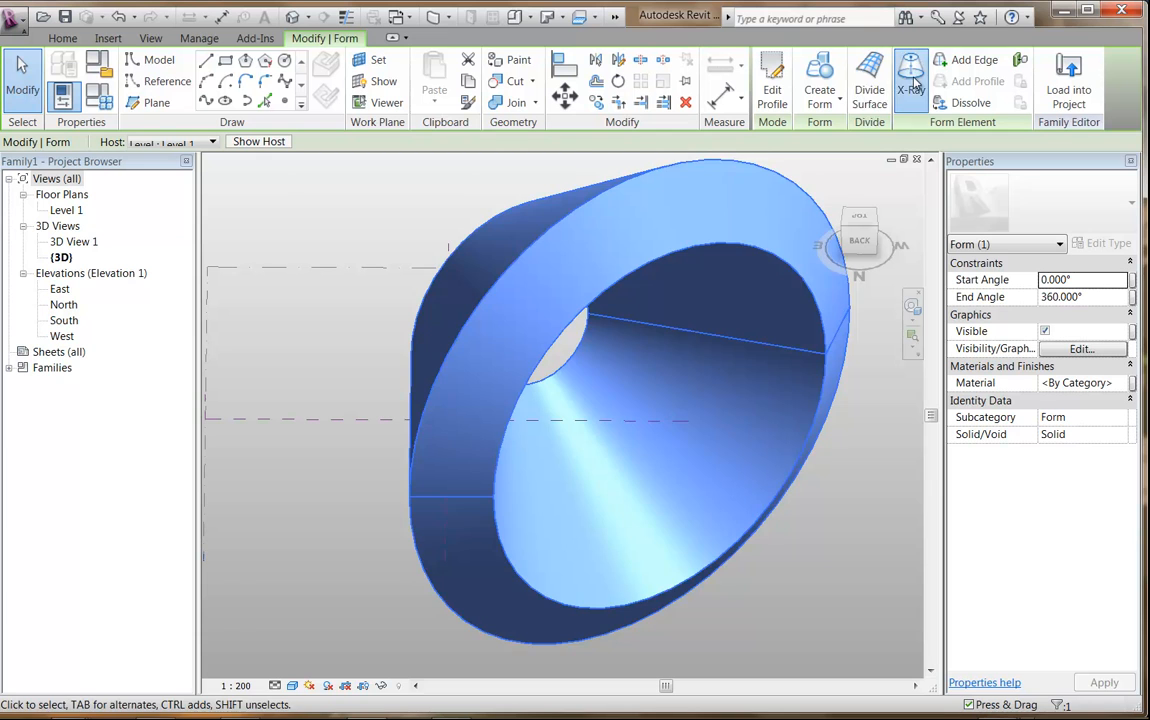
{"action": "left_click", "coordinate": [910, 80]}
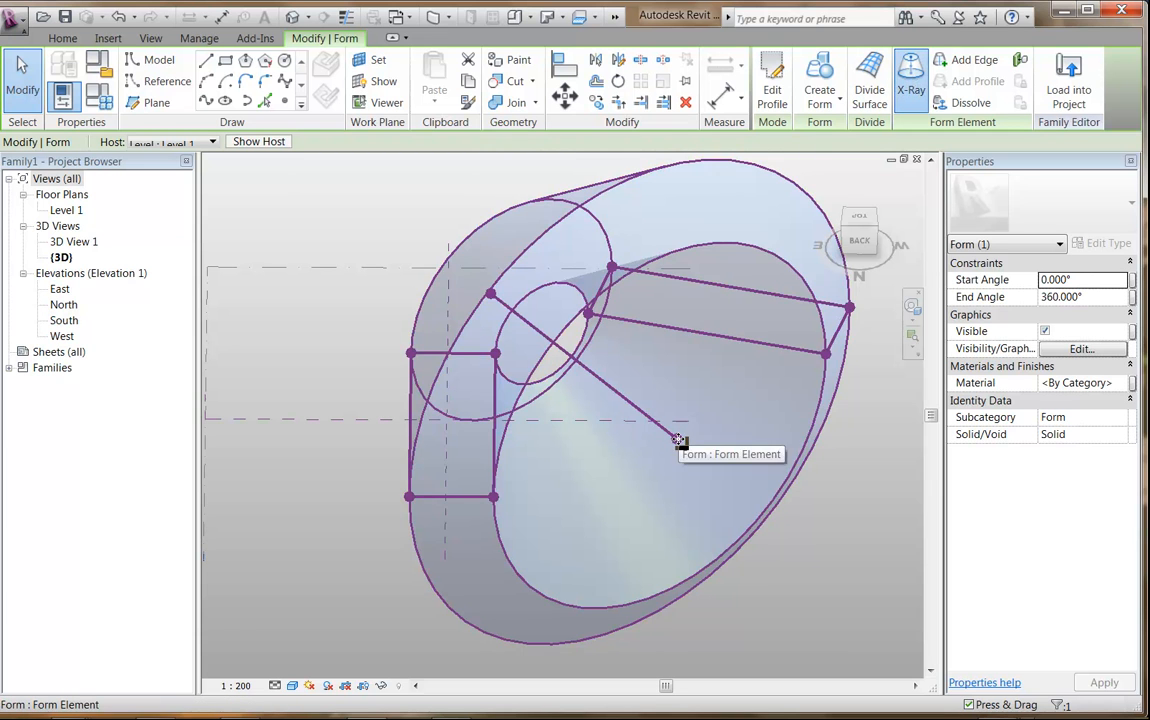
Step: Shorten the revolved form's rectangular profile by moving its short outer edge inward with the 3D arrows
{"action": "key", "text": "Tab"}
{"action": "key", "text": "Tab"}
{"action": "key", "text": "Tab"}
{"action": "key", "text": "Tab"}
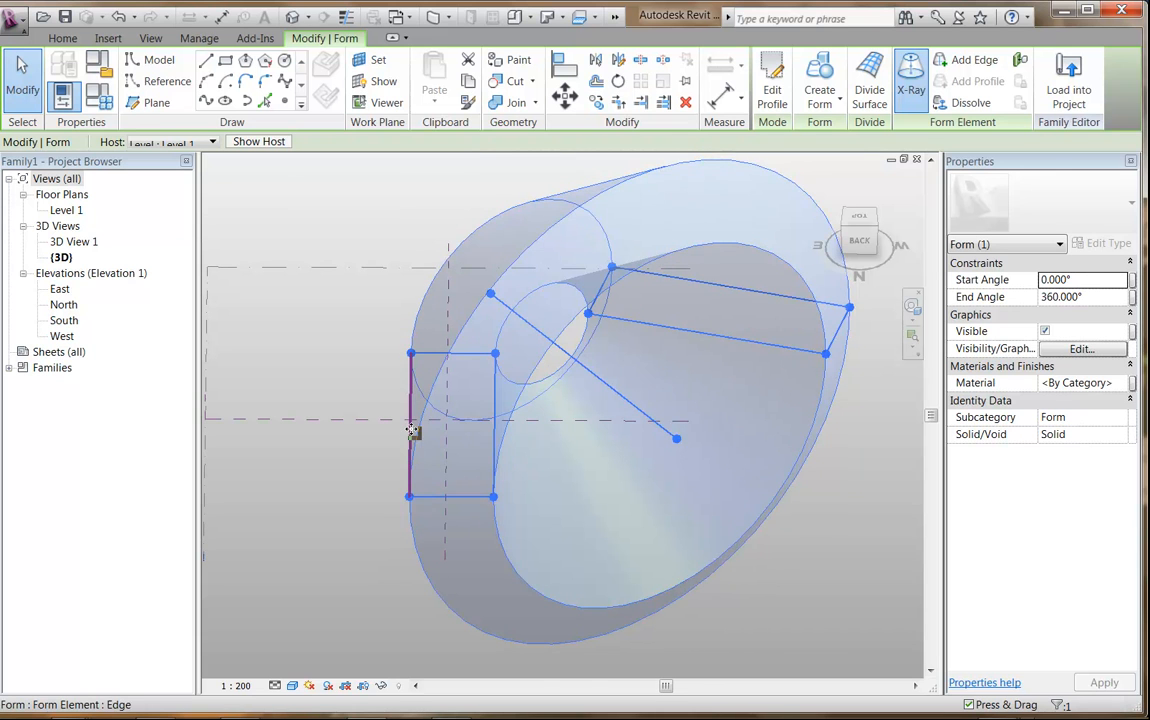
{"action": "left_click", "coordinate": [450, 497]}
{"action": "left_click_drag", "start_coordinate": [453, 511], "coordinate": [457, 452]}
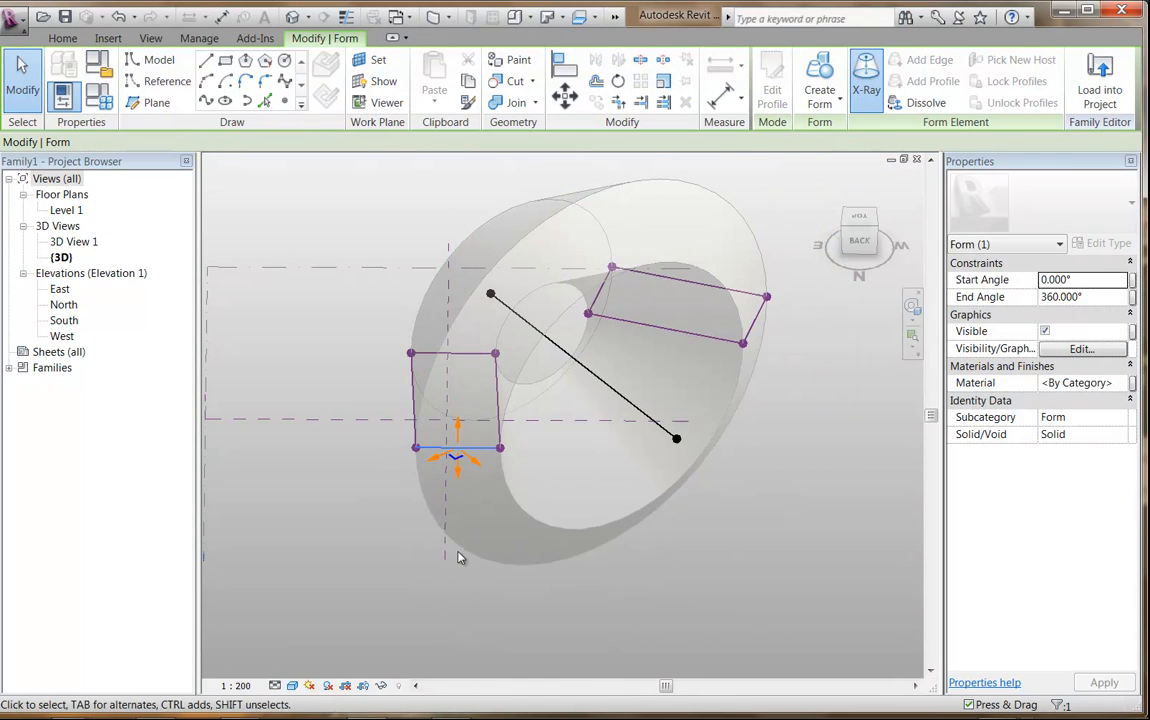
Step: Try to reposition the end vertex of the revolve axis that lies outside the form
{"action": "mouse_move", "coordinate": [418, 462]}
{"action": "middle_mouse_down", "text": "shift"}
{"action": "mouse_move", "coordinate": [598, 411]}
{"action": "mouse_move", "coordinate": [470, 475]}
{"action": "middle_mouse_up", "text": "shift"}
{"action": "left_click_drag", "start_coordinate": [660, 392], "coordinate": [661, 333]}
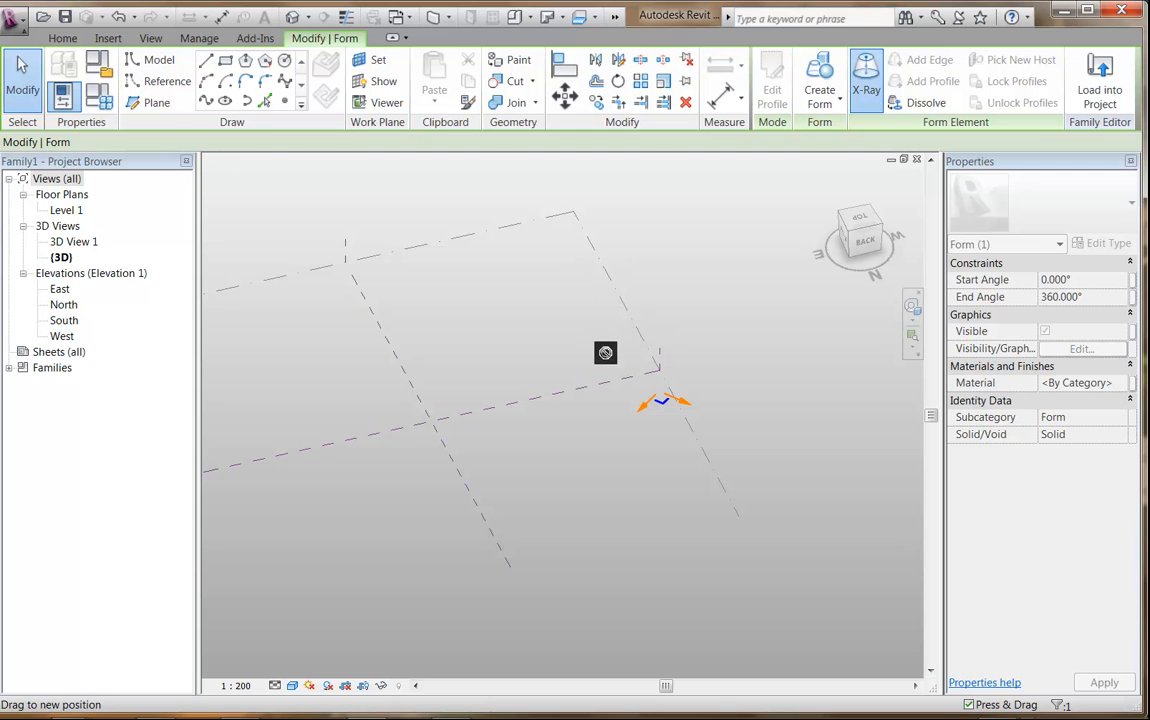
{"action": "left_click_drag", "start_coordinate": [631, 376], "coordinate": [675, 403]}
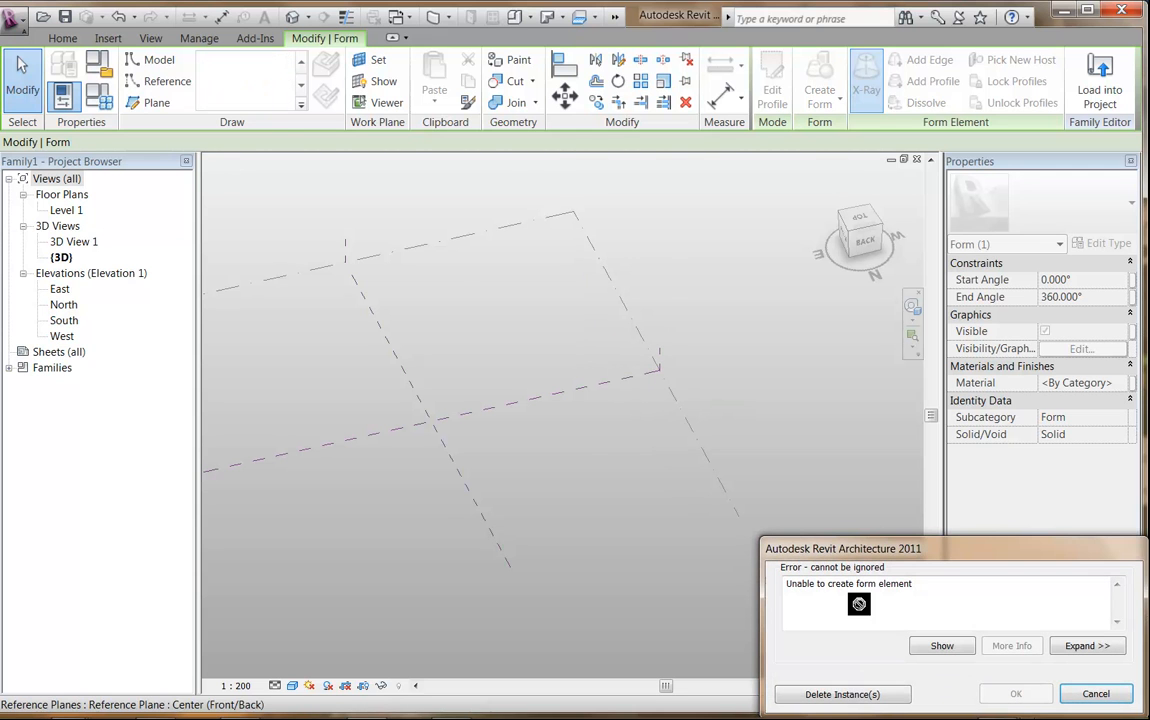
{"action": "left_click", "coordinate": [1095, 694]}
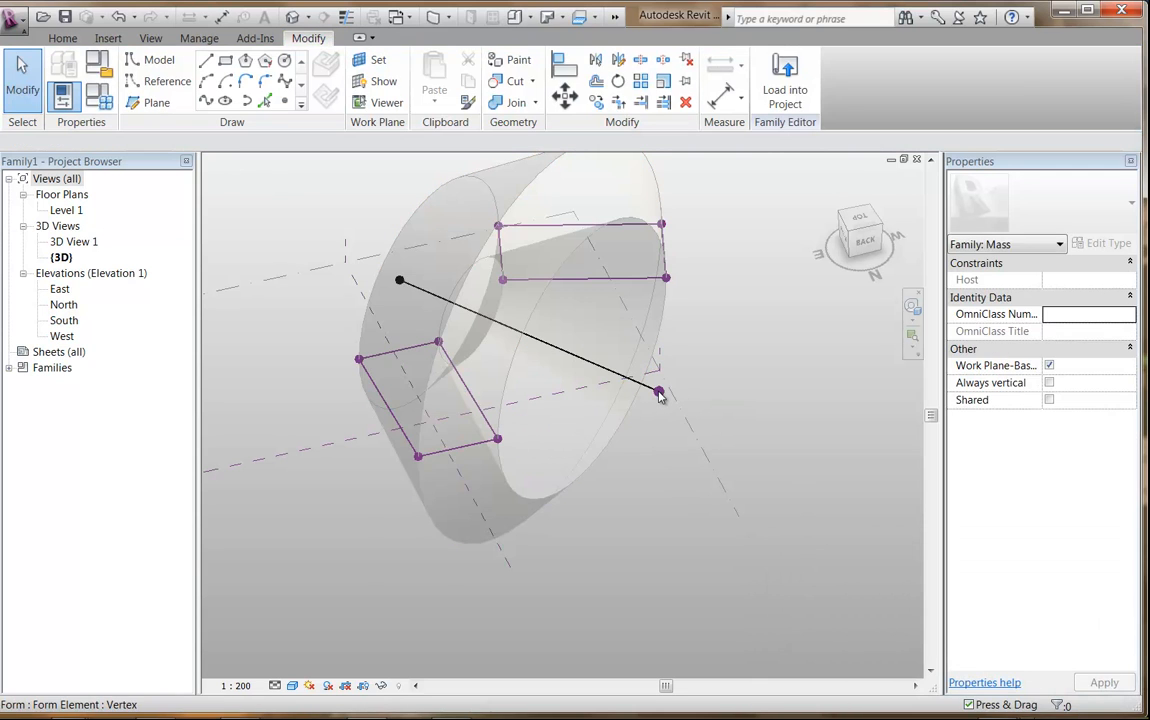
Step: Move the revolve axis's outer end vertex in toward the rectangular profile and back out, changing the axis direction
{"action": "left_click", "coordinate": [682, 404]}
{"action": "left_click_drag", "start_coordinate": [685, 405], "coordinate": [534, 418]}
{"action": "mouse_move", "coordinate": [596, 364]}
{"action": "left_mouse_down"}
{"action": "mouse_move", "coordinate": [622, 373]}
{"action": "mouse_move", "coordinate": [670, 325]}
{"action": "mouse_move", "coordinate": [580, 348]}
{"action": "left_mouse_up"}
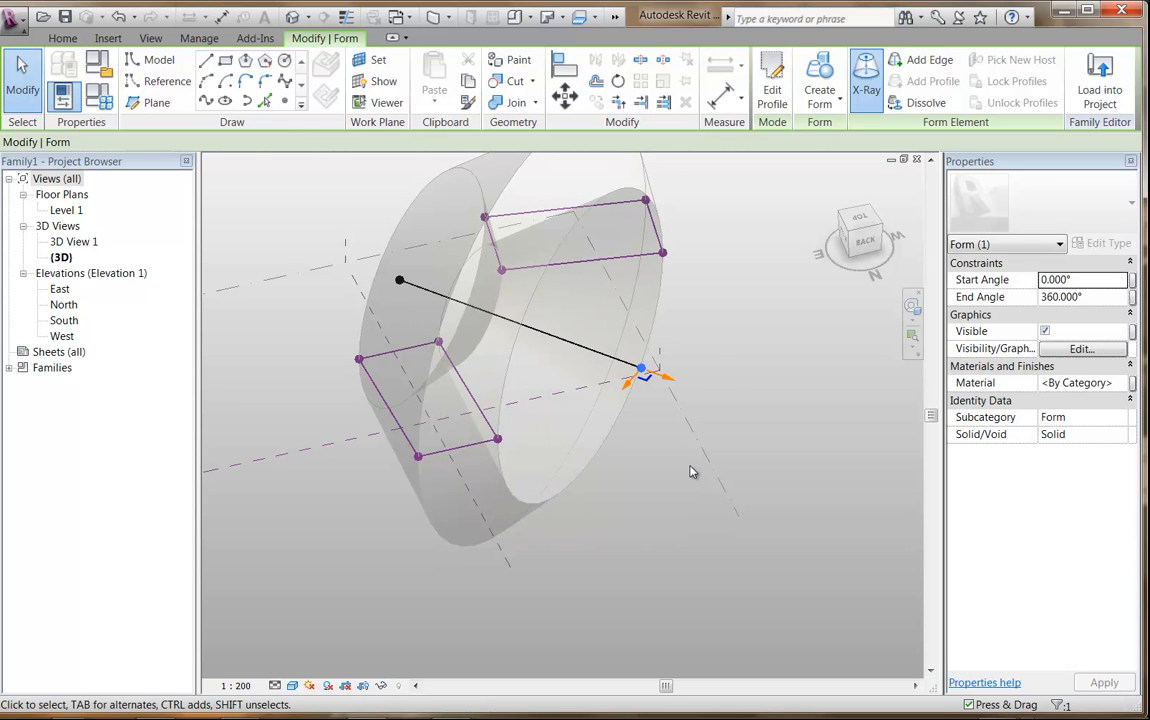
Step: Undo the axis and profile edits and the revolved form, returning to the flat rectangle and the separate line
{"action": "key", "text": "ctrl+z"}
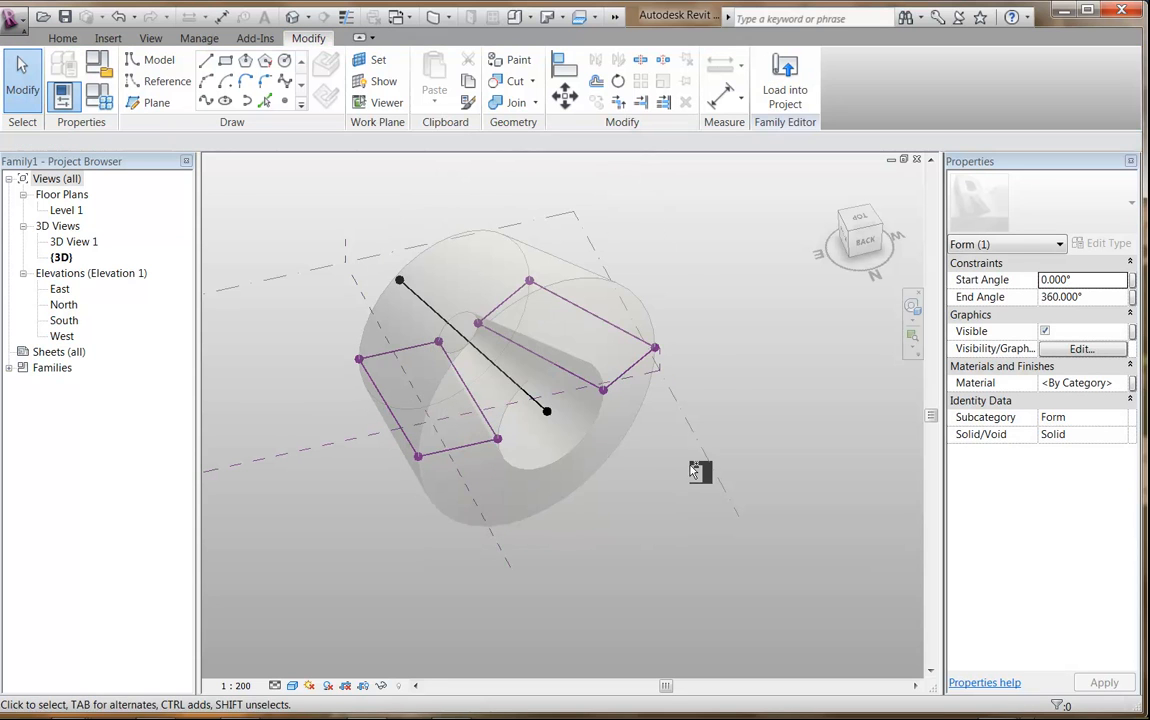
{"action": "key", "text": "ctrl+z"}
{"action": "key", "text": "ctrl+z"}
{"action": "key", "text": "ctrl+z"}
{"action": "key", "text": "ctrl+z"}
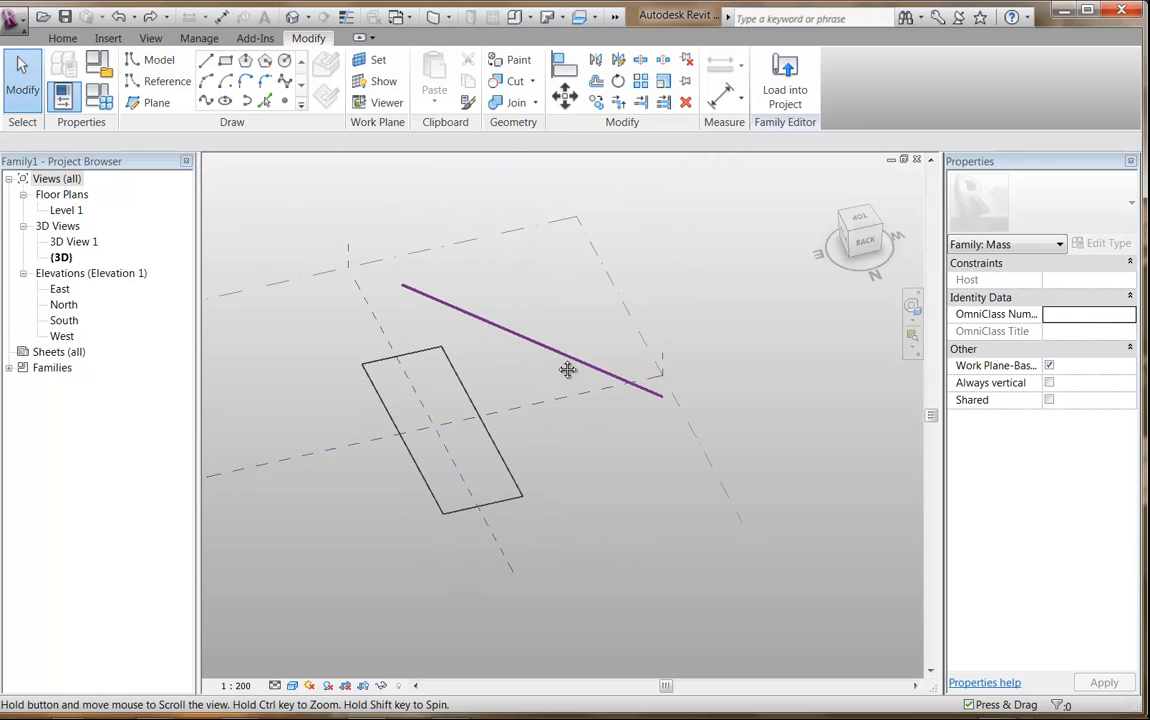
{"action": "middle_click_drag", "start_coordinate": [541, 422], "coordinate": [724, 390], "text": "shift"}
{"action": "middle_click_drag", "start_coordinate": [449, 395], "coordinate": [529, 374], "text": "shift"}
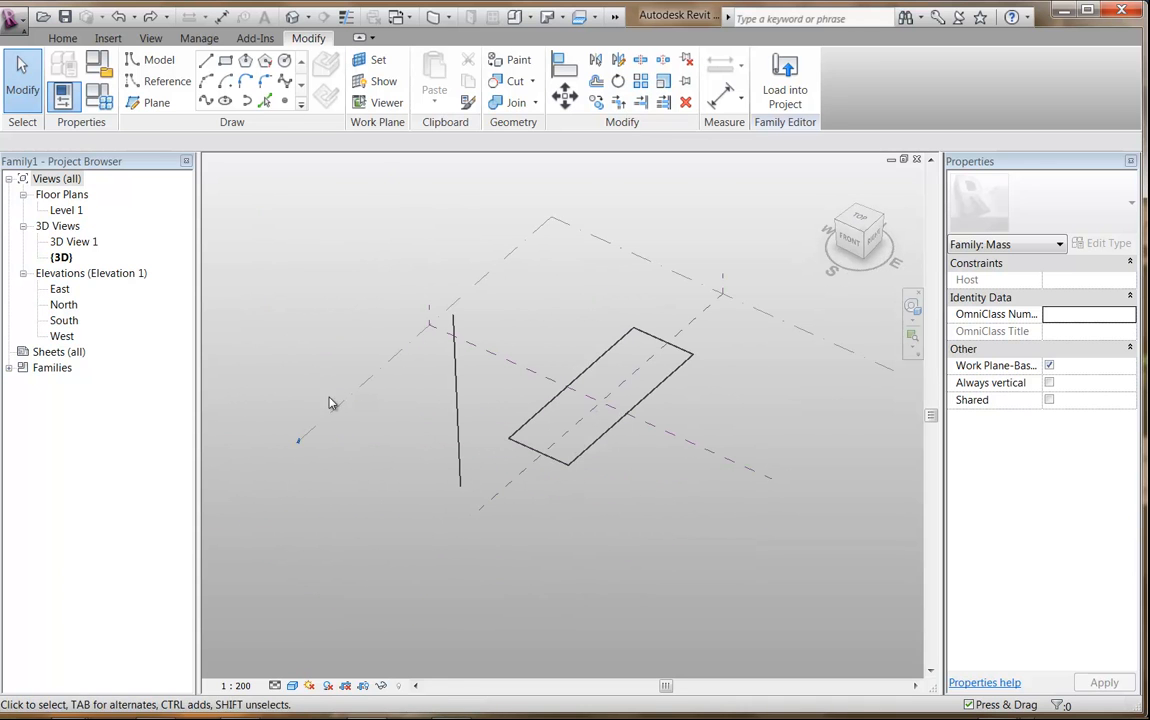
{"action": "left_click", "coordinate": [421, 438]}
{"action": "left_click", "coordinate": [521, 436], "text": "ctrl"}
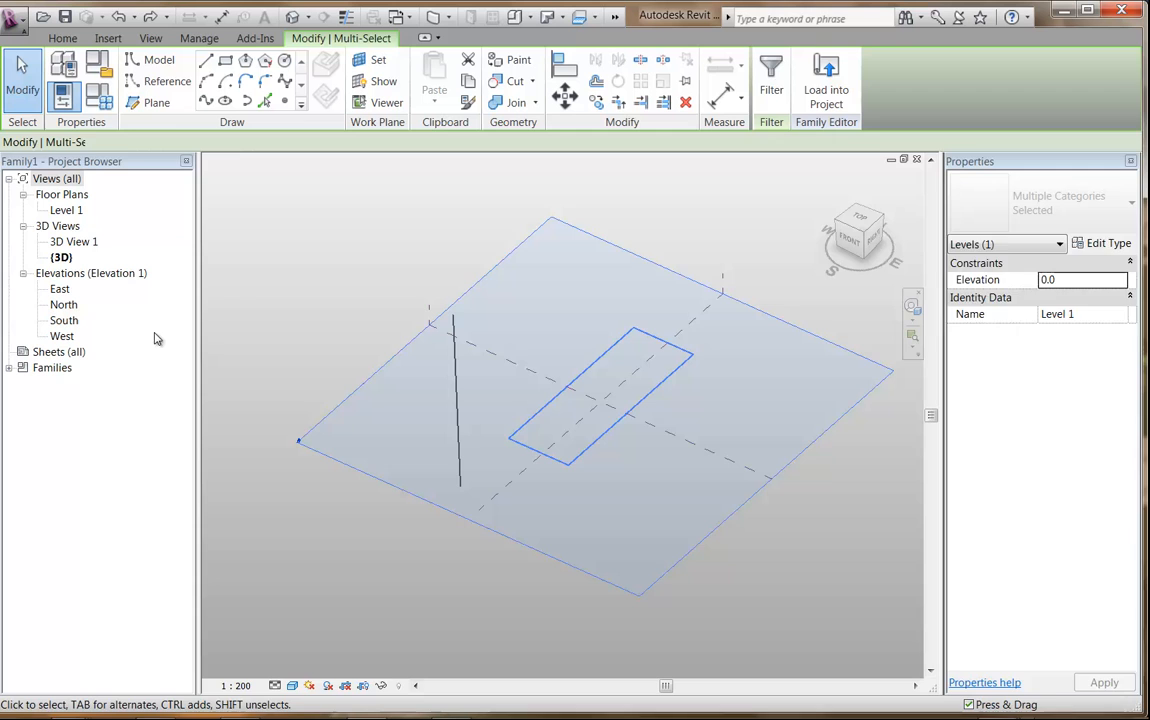
{"action": "double_click", "coordinate": [64, 305]}
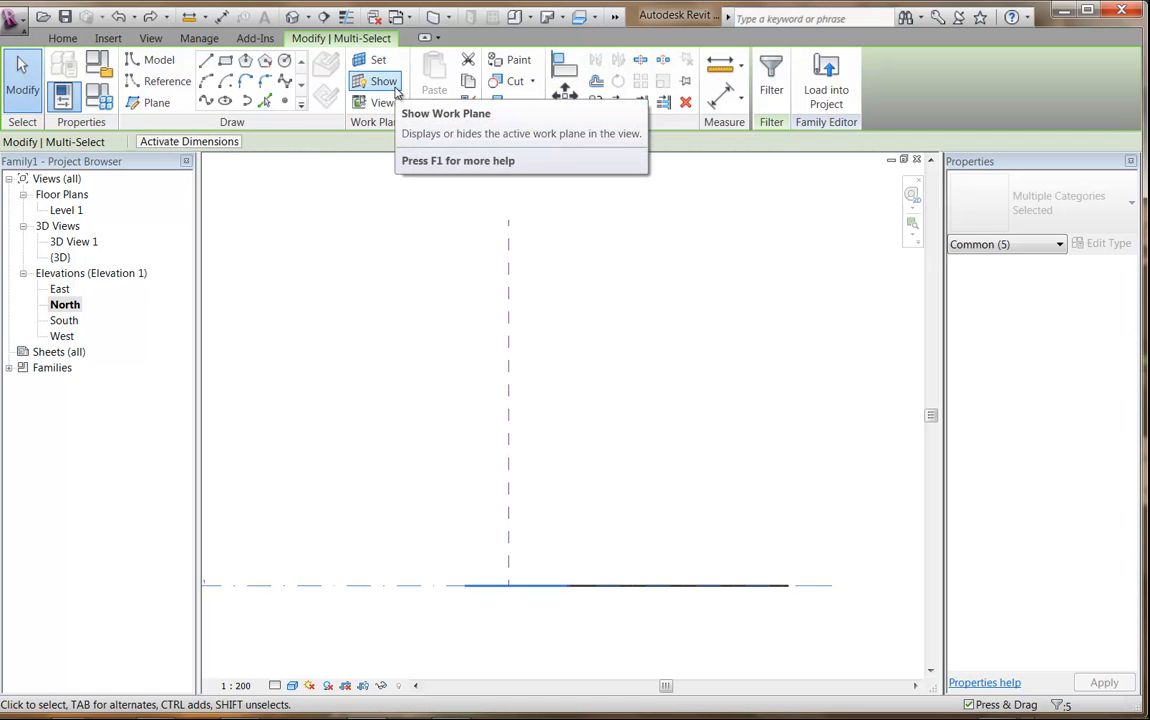
Step: Delete the rectangle's four lines and the separate line in the Level 1 floor plan
{"action": "double_click", "coordinate": [66, 210]}
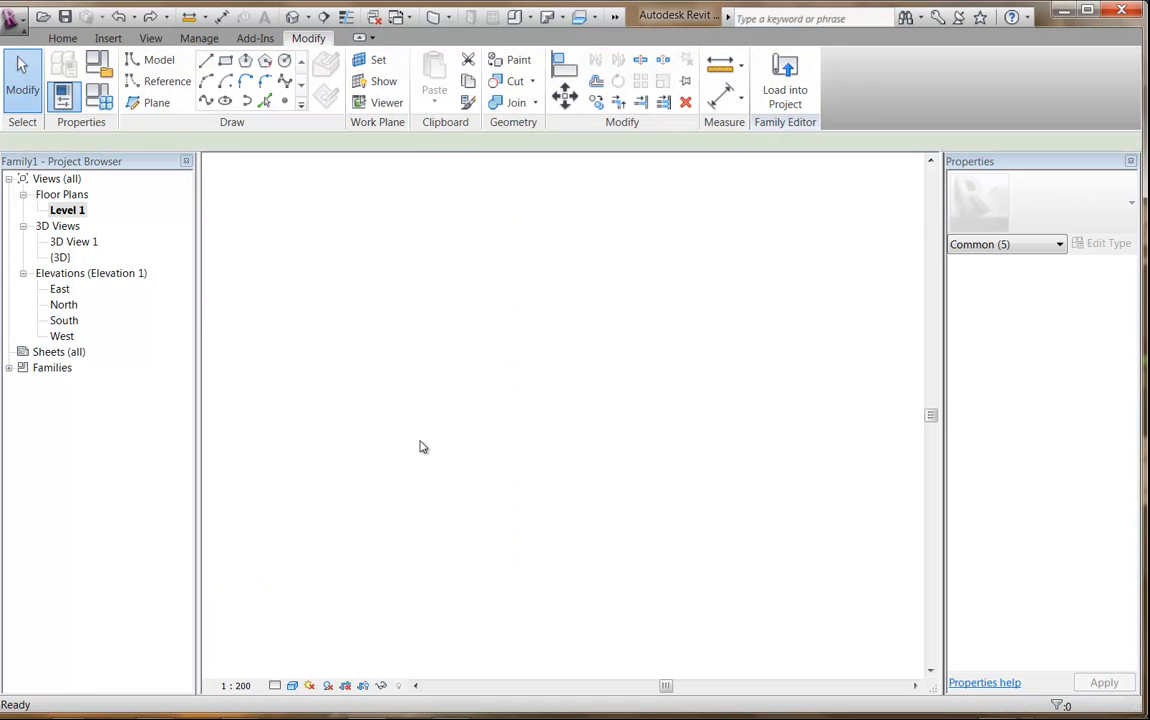
{"action": "left_click", "coordinate": [420, 295]}
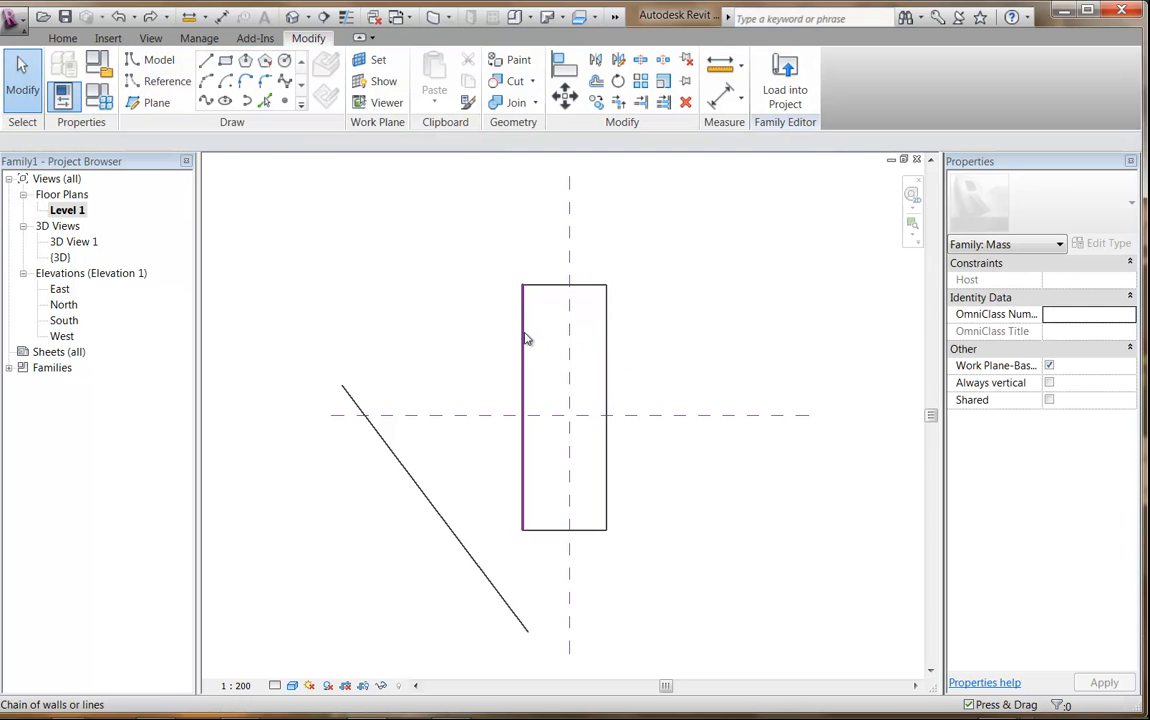
{"action": "key", "text": "Tab"}
{"action": "left_click", "coordinate": [524, 346]}
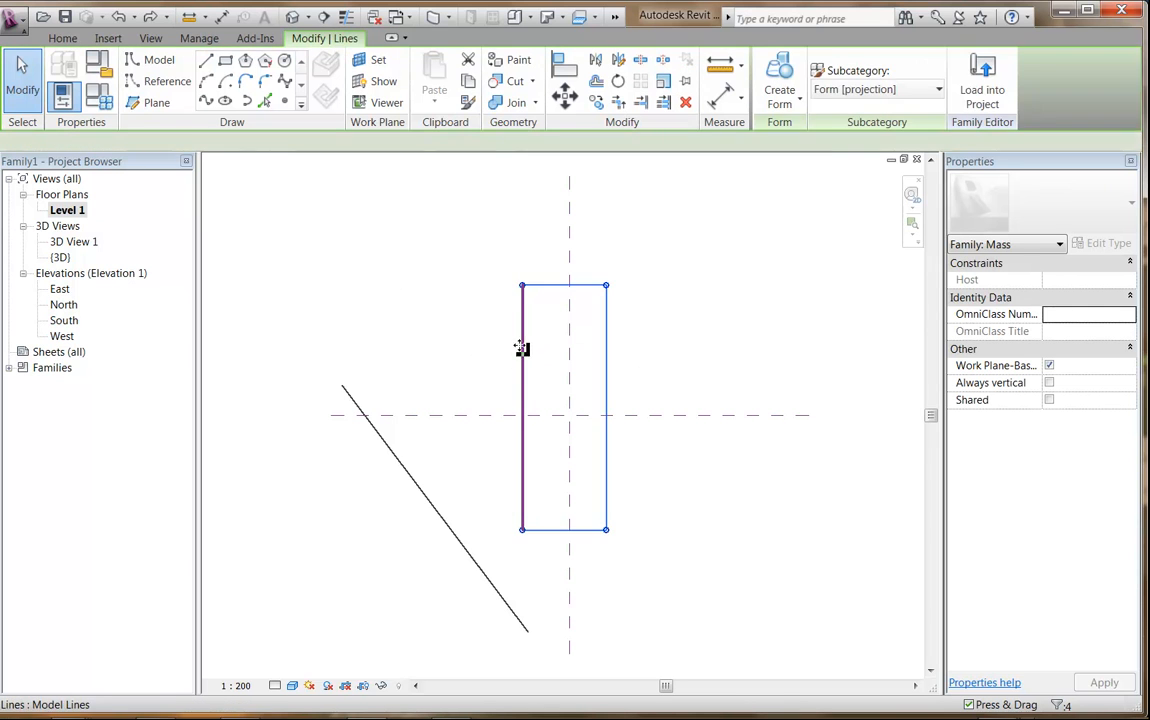
{"action": "key", "text": "Delete"}
{"action": "left_click", "coordinate": [421, 488]}
{"action": "key", "text": "Delete"}
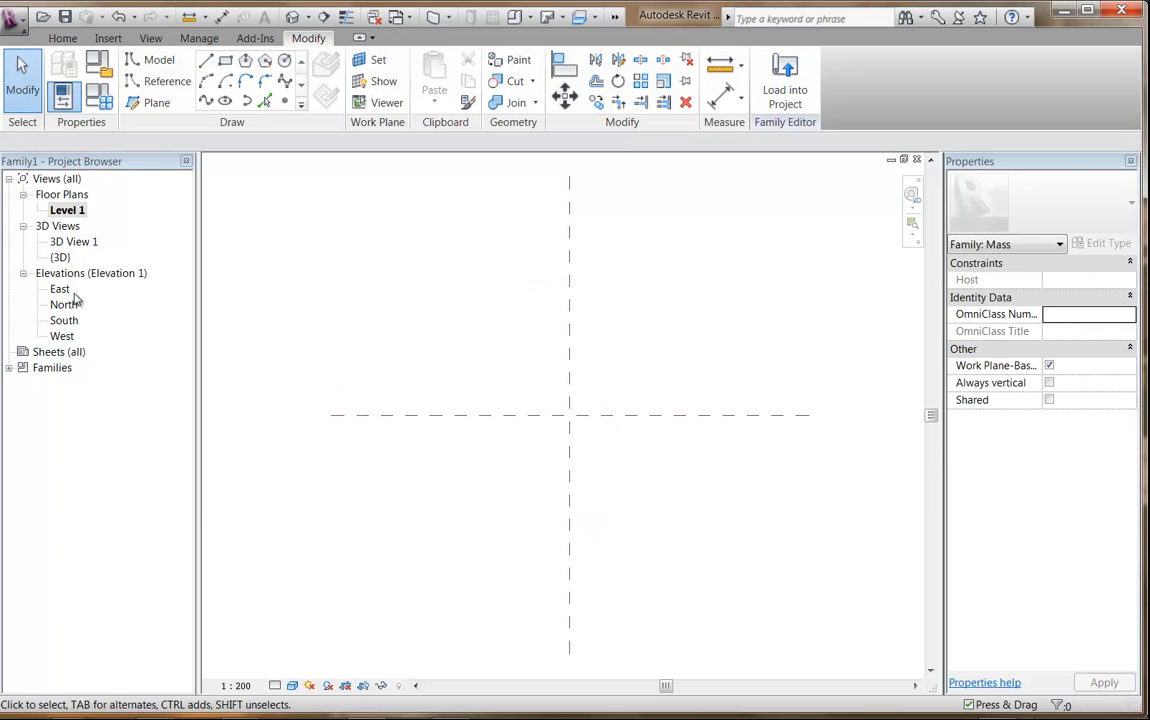
Step: Draw an open, loop-like spline about 113000 mm long across the Center (Left/Right) reference plane at Level 1 in the North elevation
{"action": "double_click", "coordinate": [63, 304]}
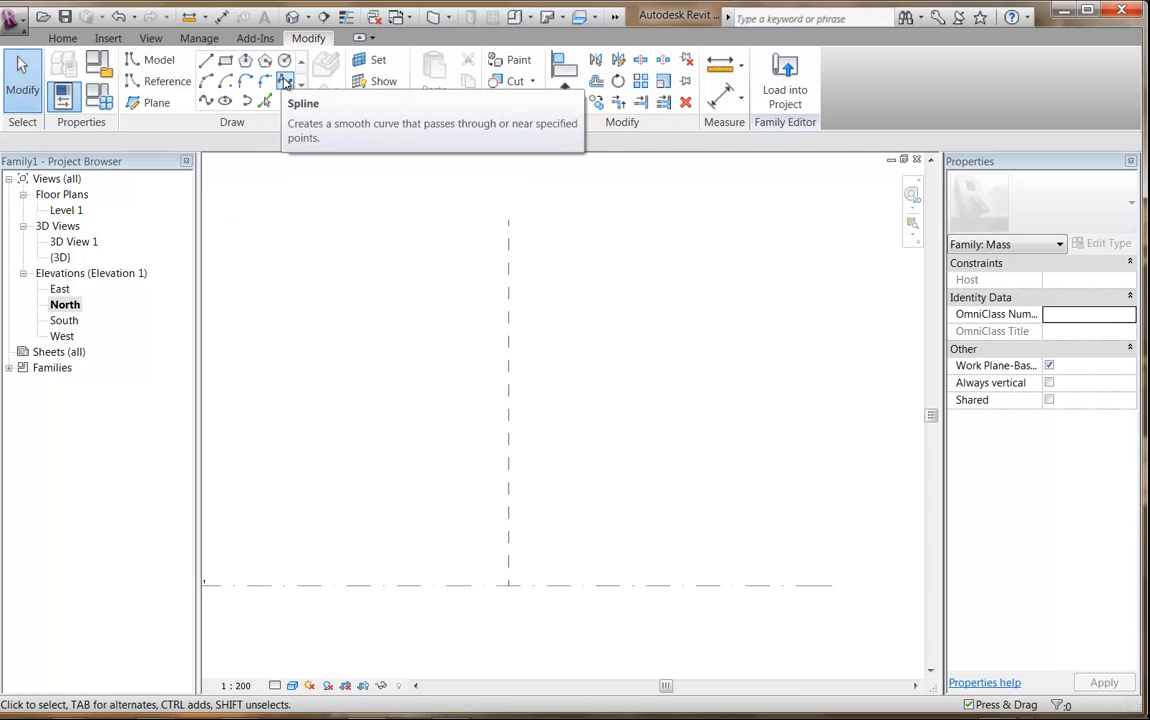
{"action": "left_click", "coordinate": [285, 83]}
{"action": "left_click", "coordinate": [650, 585]}
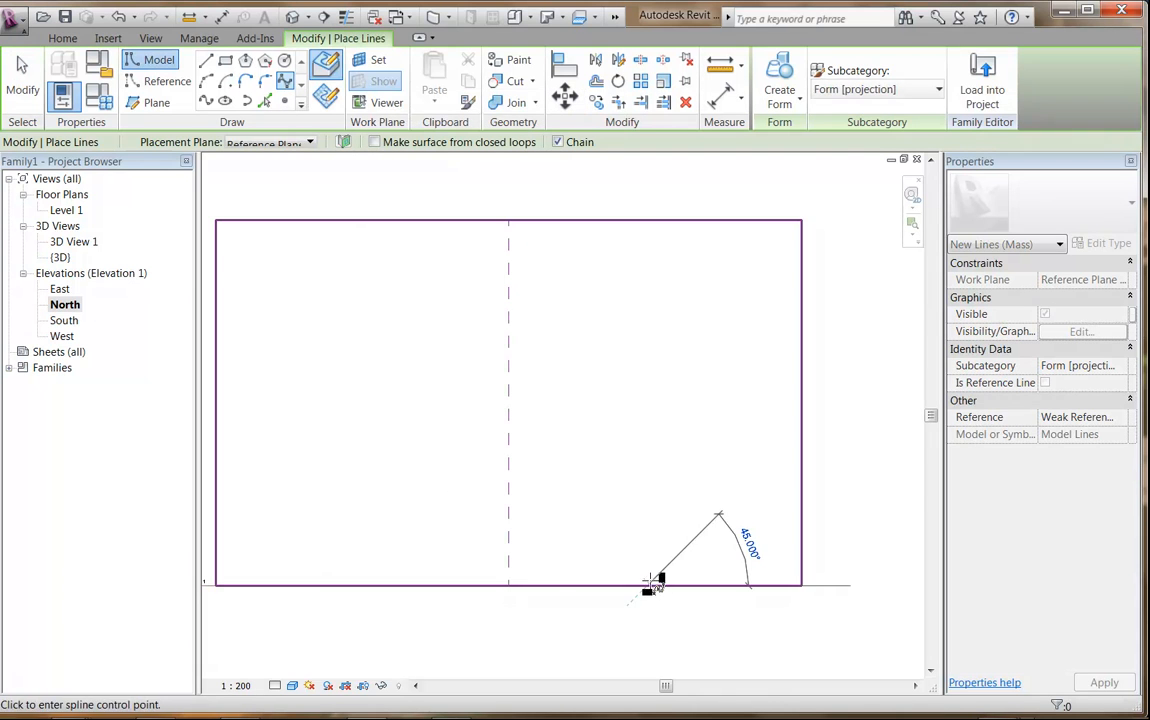
{"action": "left_click", "coordinate": [668, 527]}
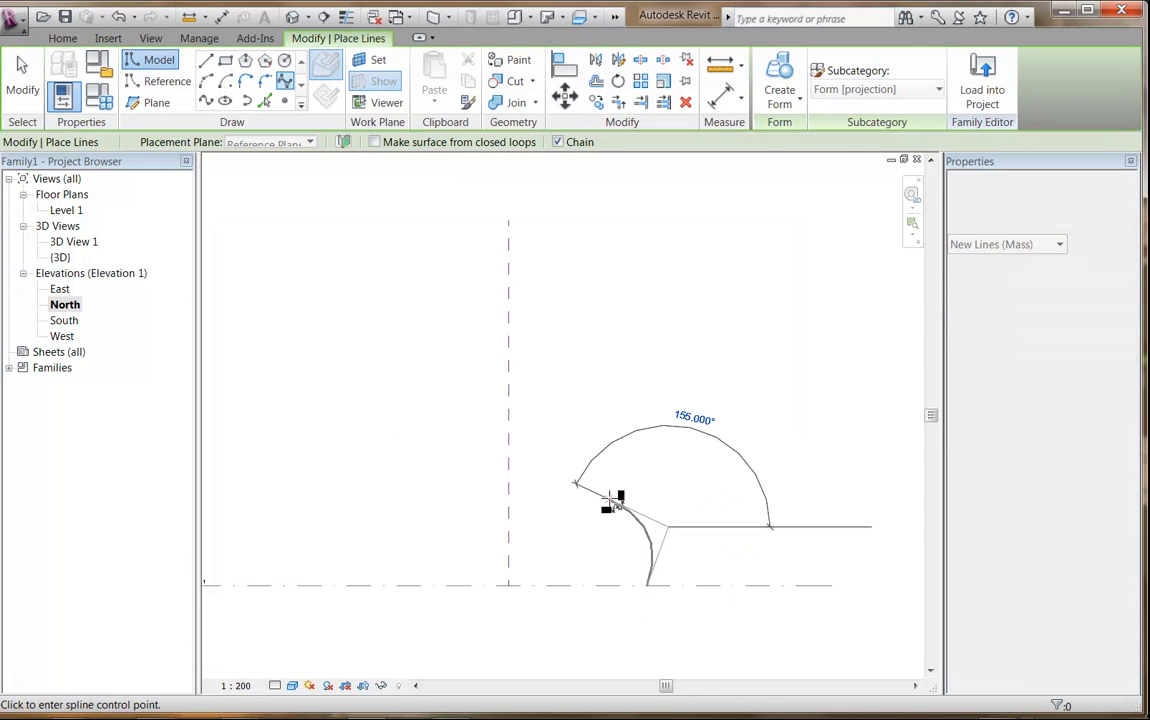
{"action": "left_click", "coordinate": [600, 503]}
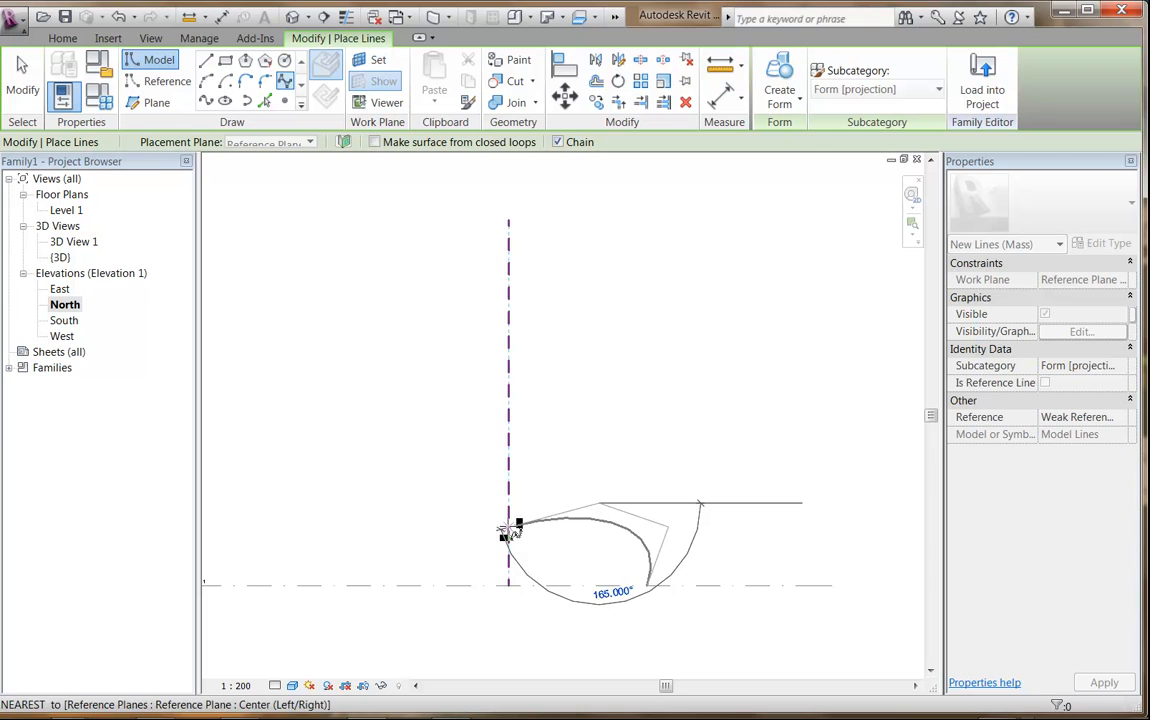
{"action": "left_click", "coordinate": [392, 487]}
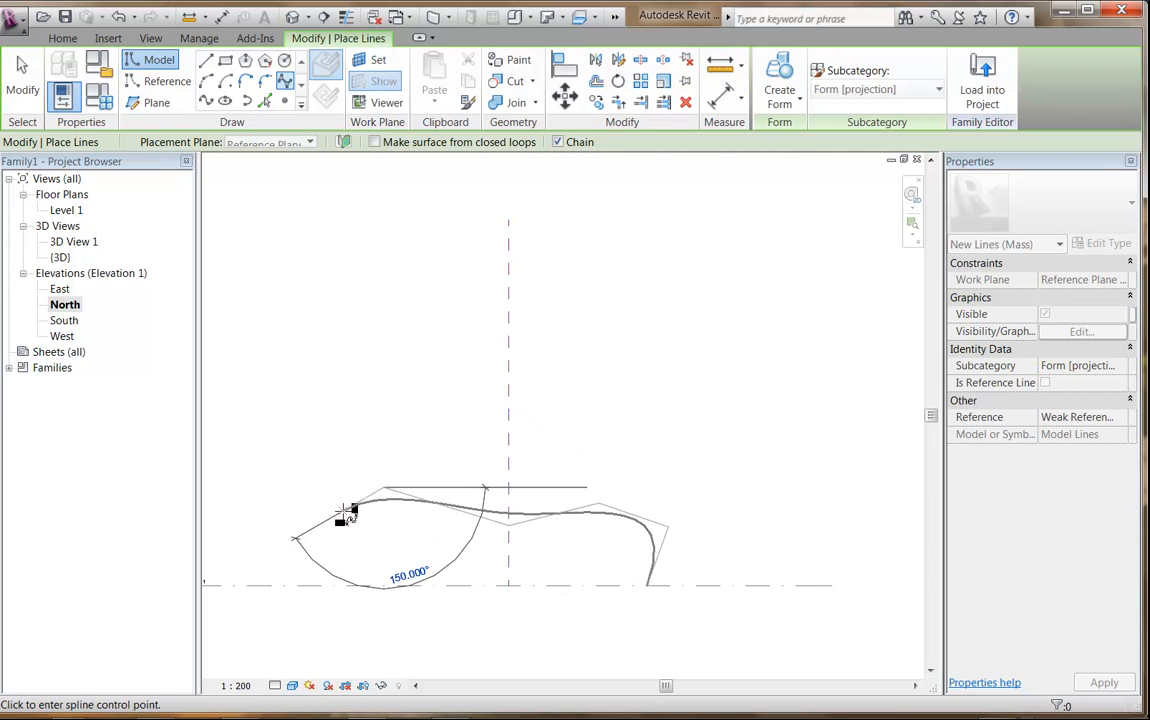
{"action": "left_click", "coordinate": [342, 537]}
{"action": "left_click", "coordinate": [378, 590]}
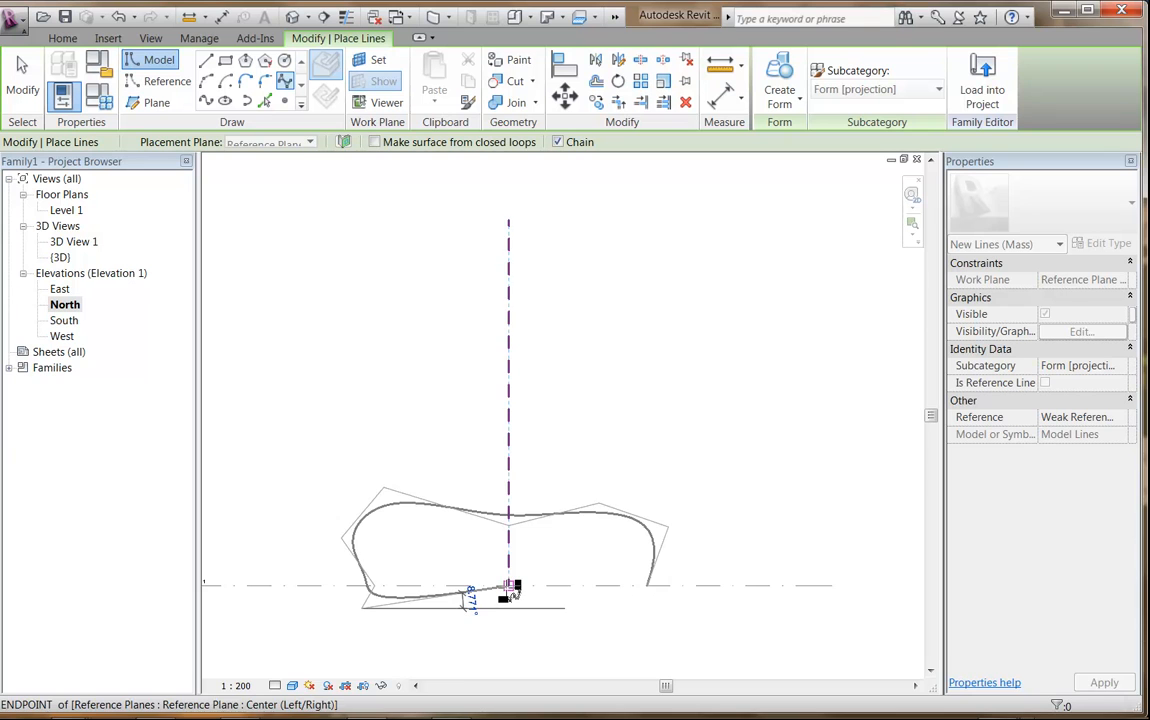
{"action": "left_click", "coordinate": [510, 590]}
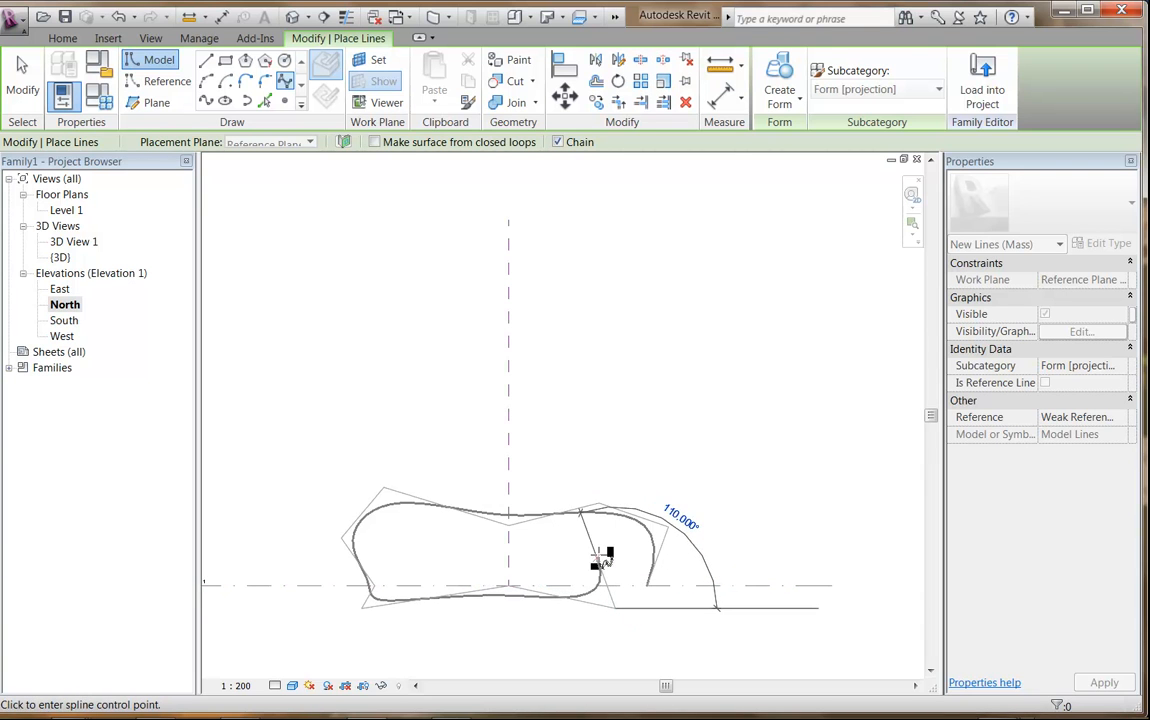
{"action": "right_click", "coordinate": [598, 562]}
{"action": "mouse_move", "coordinate": [632, 399]}
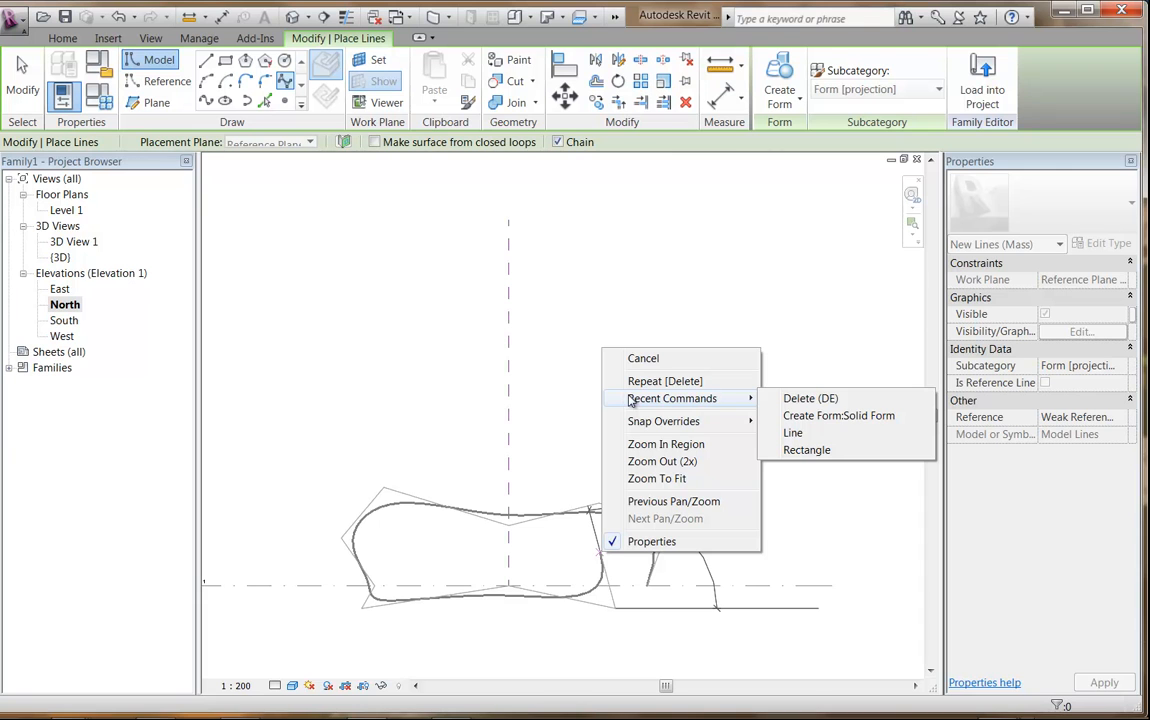
{"action": "left_click", "coordinate": [656, 360]}
{"action": "right_click", "coordinate": [572, 440]}
{"action": "left_click", "coordinate": [614, 447]}
Step: Adjust the spline by moving its two open end points slightly, leaving a small gap between them
{"action": "middle_click_drag", "start_coordinate": [575, 498], "coordinate": [600, 388]}
{"action": "scroll", "coordinate": [600, 390], "scroll_direction": "up", "scroll_amount": 3}
{"action": "left_click", "coordinate": [658, 545]}
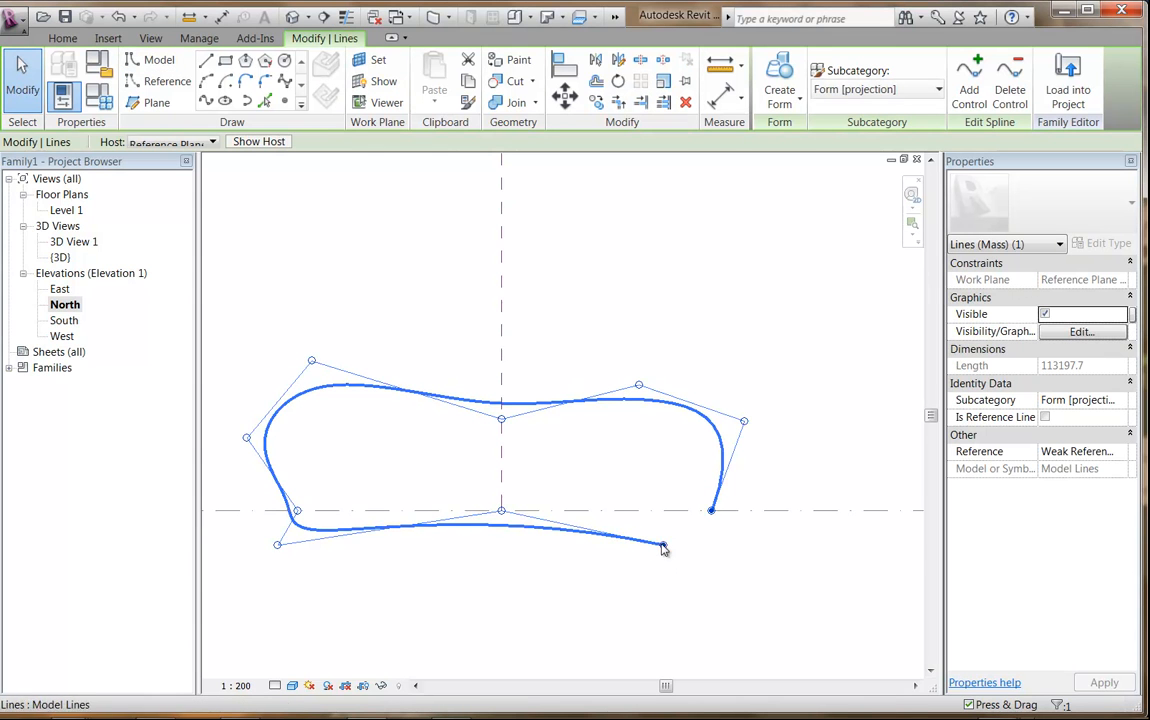
{"action": "mouse_move", "coordinate": [664, 546]}
{"action": "left_mouse_down"}
{"action": "mouse_move", "coordinate": [624, 560]}
{"action": "mouse_move", "coordinate": [670, 544]}
{"action": "left_mouse_up"}
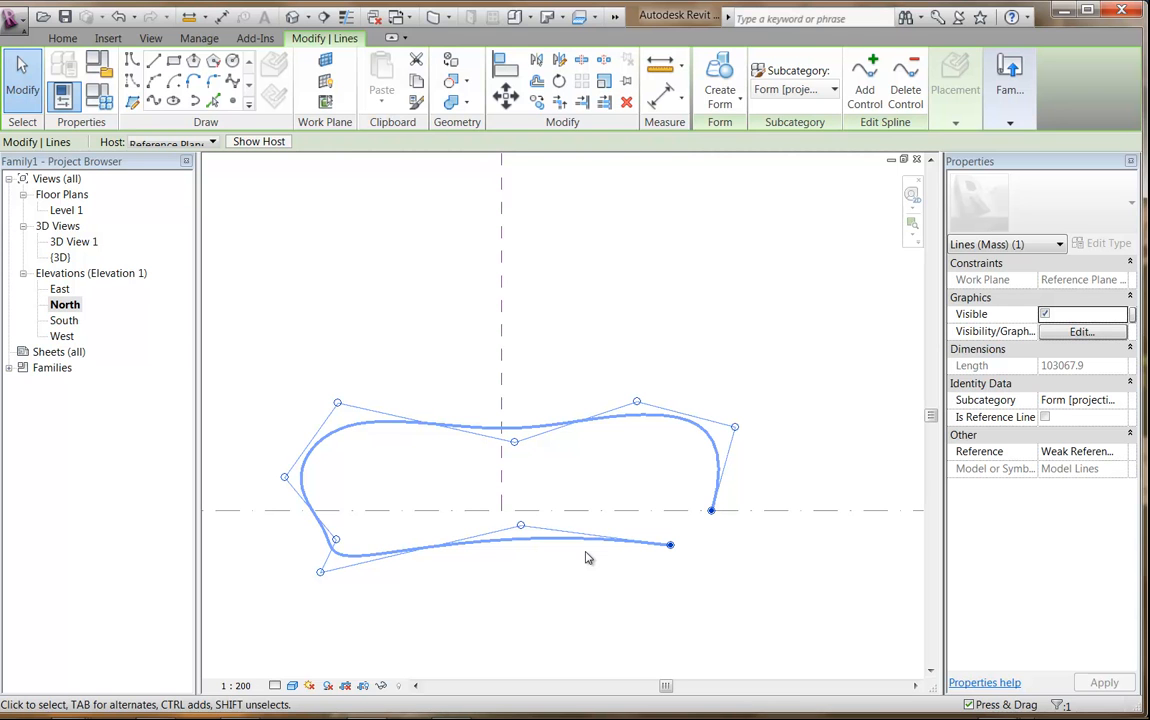
{"action": "mouse_move", "coordinate": [709, 518]}
{"action": "left_mouse_down"}
{"action": "mouse_move", "coordinate": [693, 531]}
{"action": "mouse_move", "coordinate": [716, 531]}
{"action": "mouse_move", "coordinate": [716, 518]}
{"action": "left_mouse_up"}
Step: Reshape the spline's underside and lower-left corner by moving its lower control points outward
{"action": "middle_click_drag", "start_coordinate": [485, 524], "coordinate": [617, 532]}
{"action": "left_click_drag", "start_coordinate": [662, 514], "coordinate": [653, 525]}
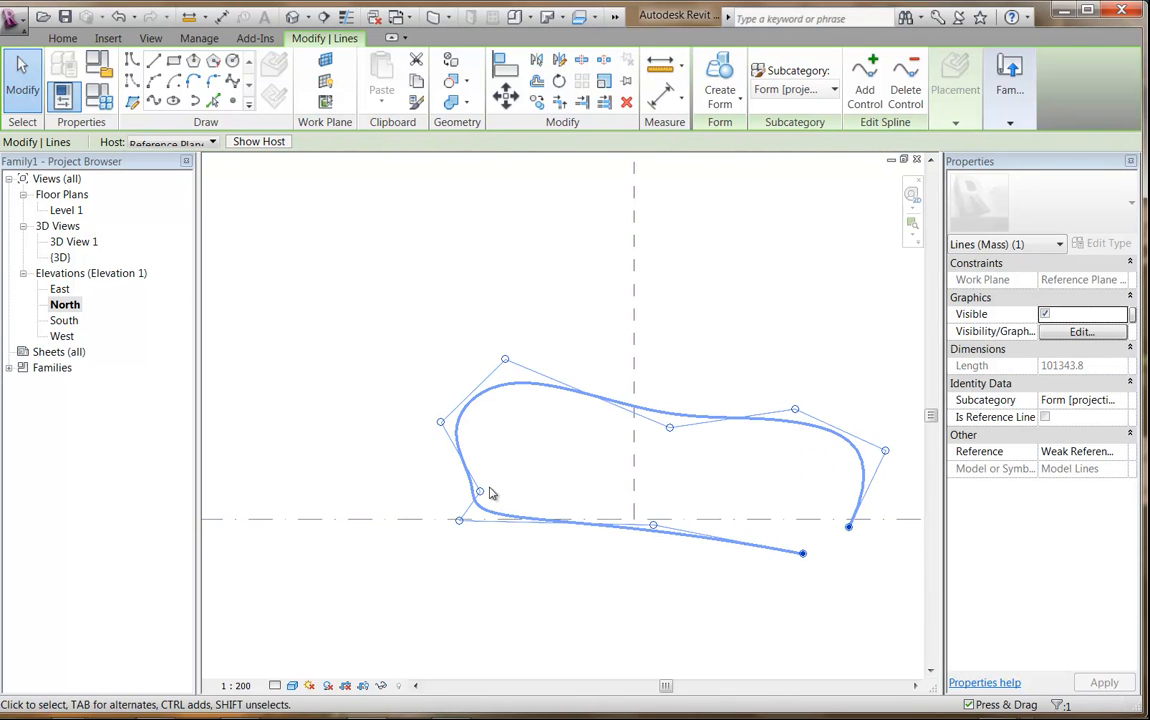
{"action": "left_click_drag", "start_coordinate": [478, 491], "coordinate": [455, 474]}
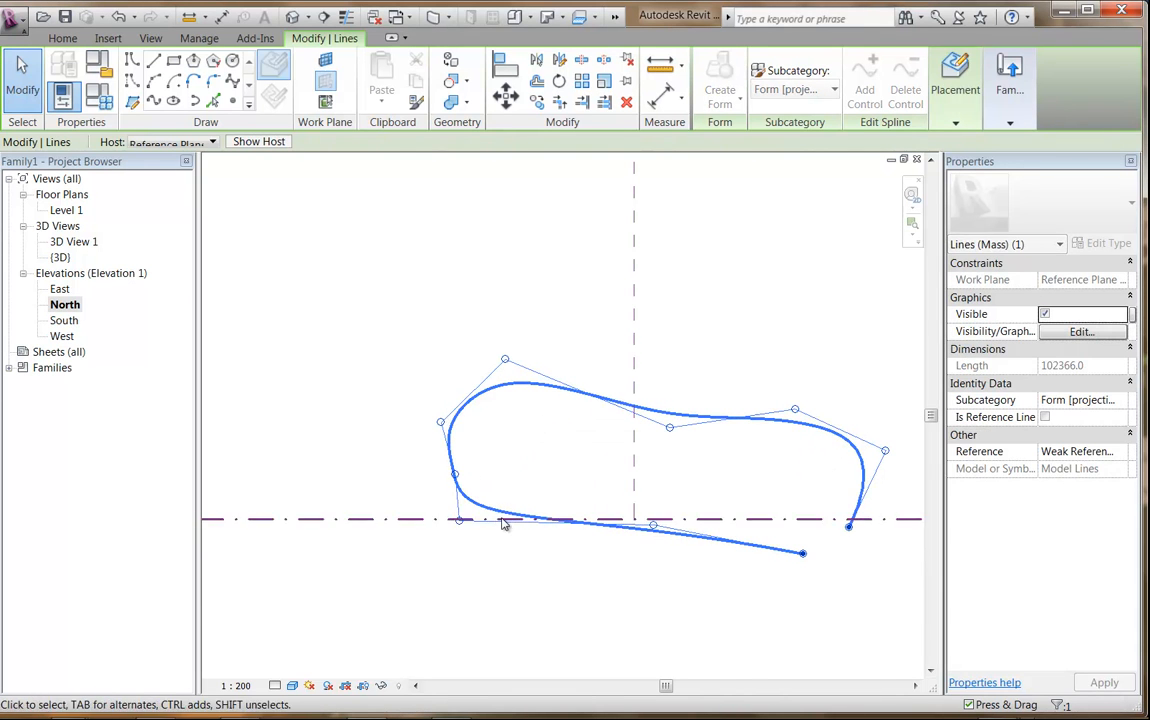
{"action": "left_click_drag", "start_coordinate": [459, 524], "coordinate": [368, 561]}
{"action": "left_click", "coordinate": [594, 594]}
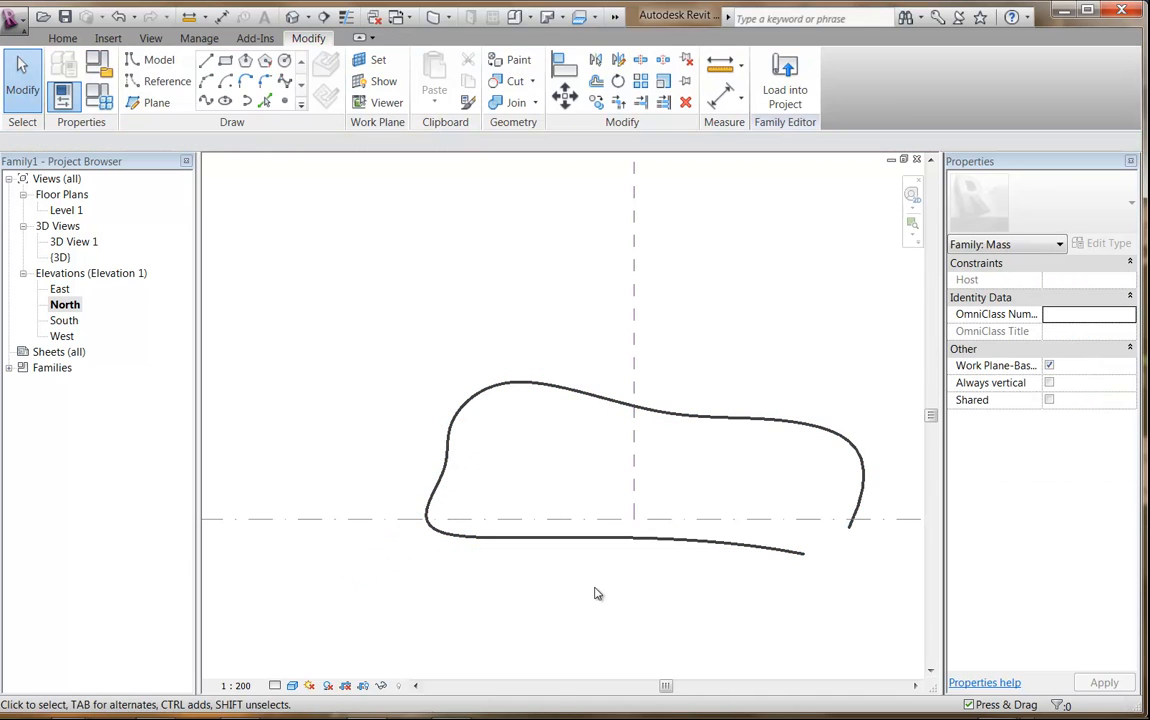
Step: Close the gap between the spline's two ends with a Start-End-Radius arc of about 5800 mm radius
{"action": "middle_click_drag", "start_coordinate": [594, 594], "coordinate": [583, 598]}
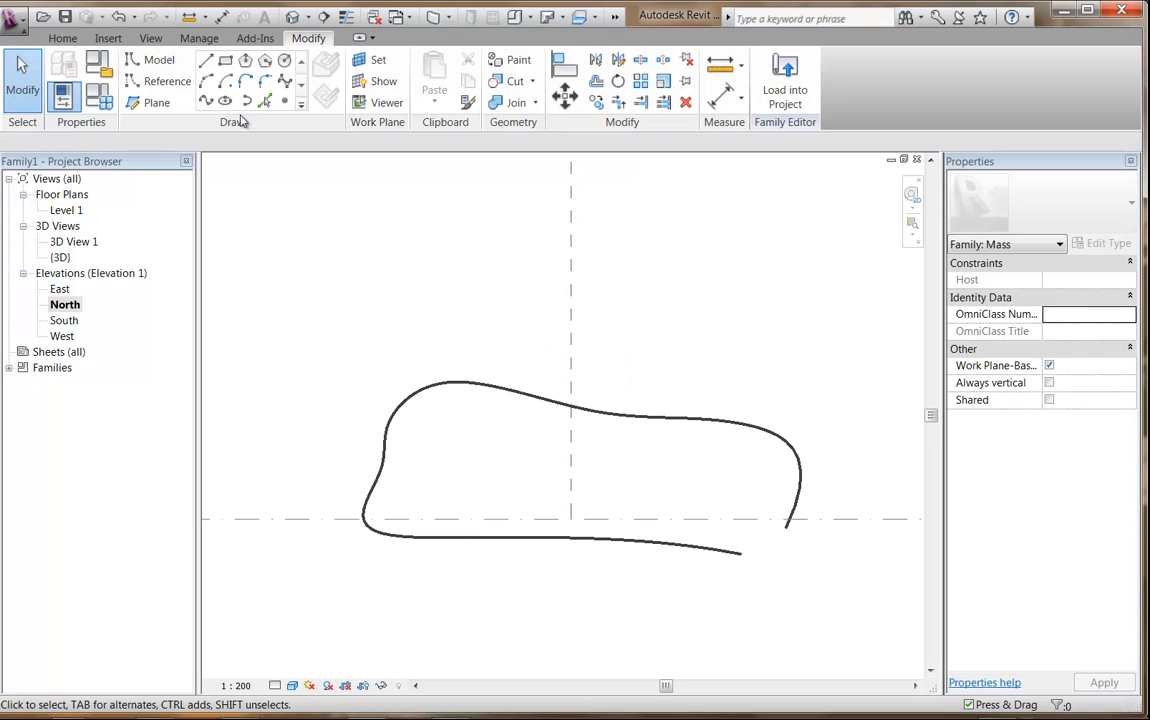
{"action": "left_click", "coordinate": [206, 84]}
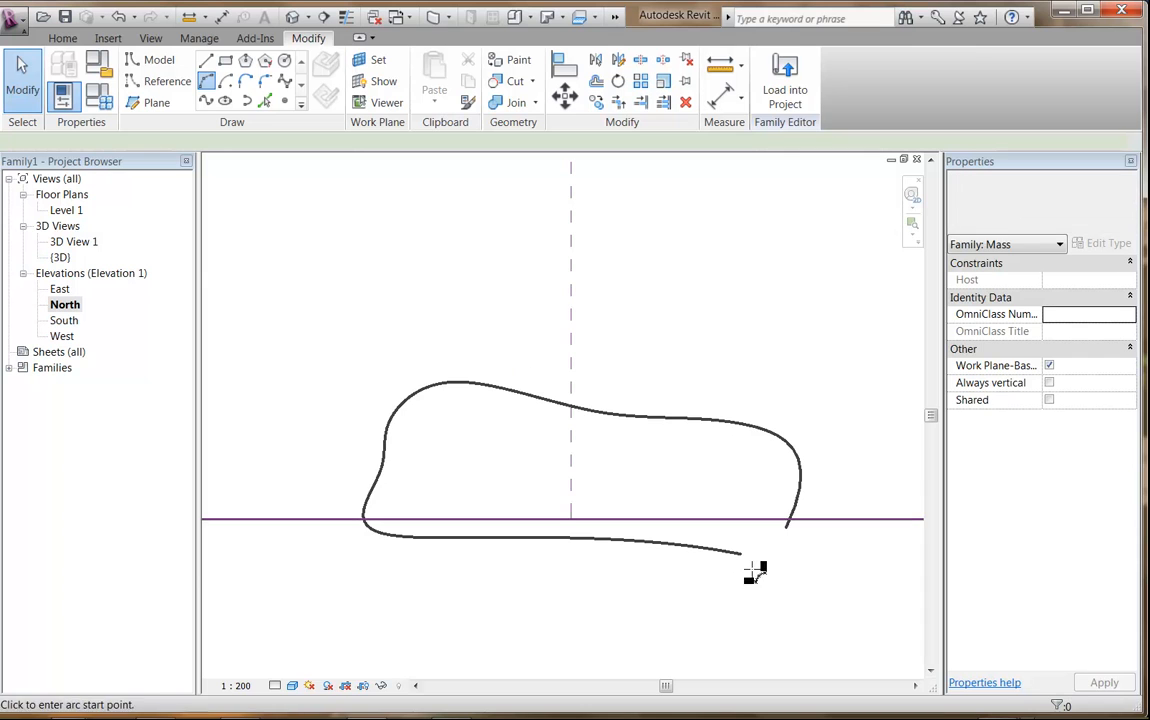
{"action": "scroll", "coordinate": [790, 545], "scroll_direction": "up", "scroll_amount": 3}
{"action": "scroll", "coordinate": [766, 470], "scroll_direction": "up", "scroll_amount": 1}
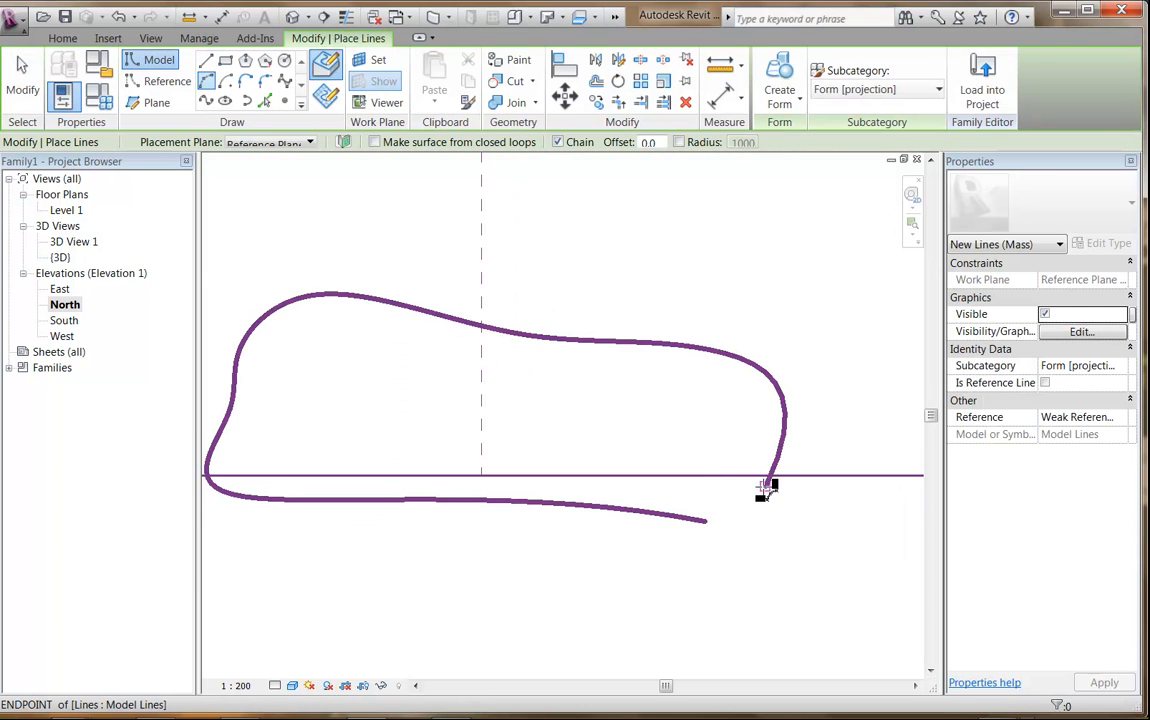
{"action": "left_click", "coordinate": [767, 486]}
{"action": "scroll", "coordinate": [722, 513], "scroll_direction": "up", "scroll_amount": 2}
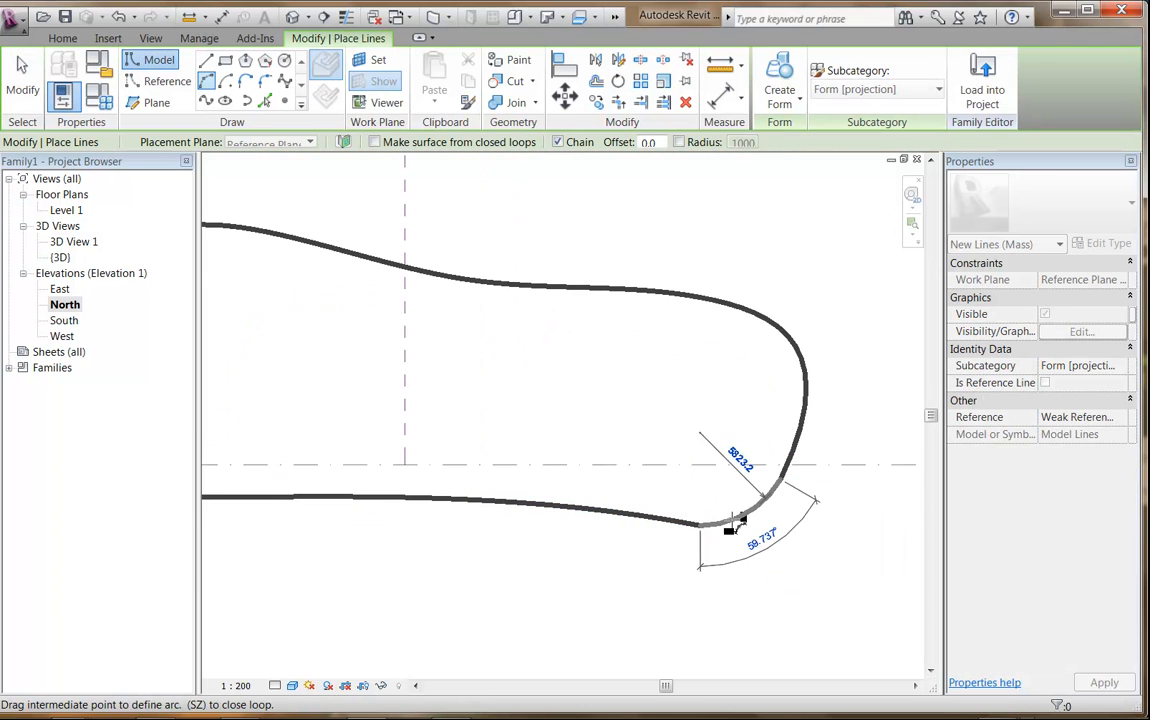
{"action": "right_click", "coordinate": [626, 421]}
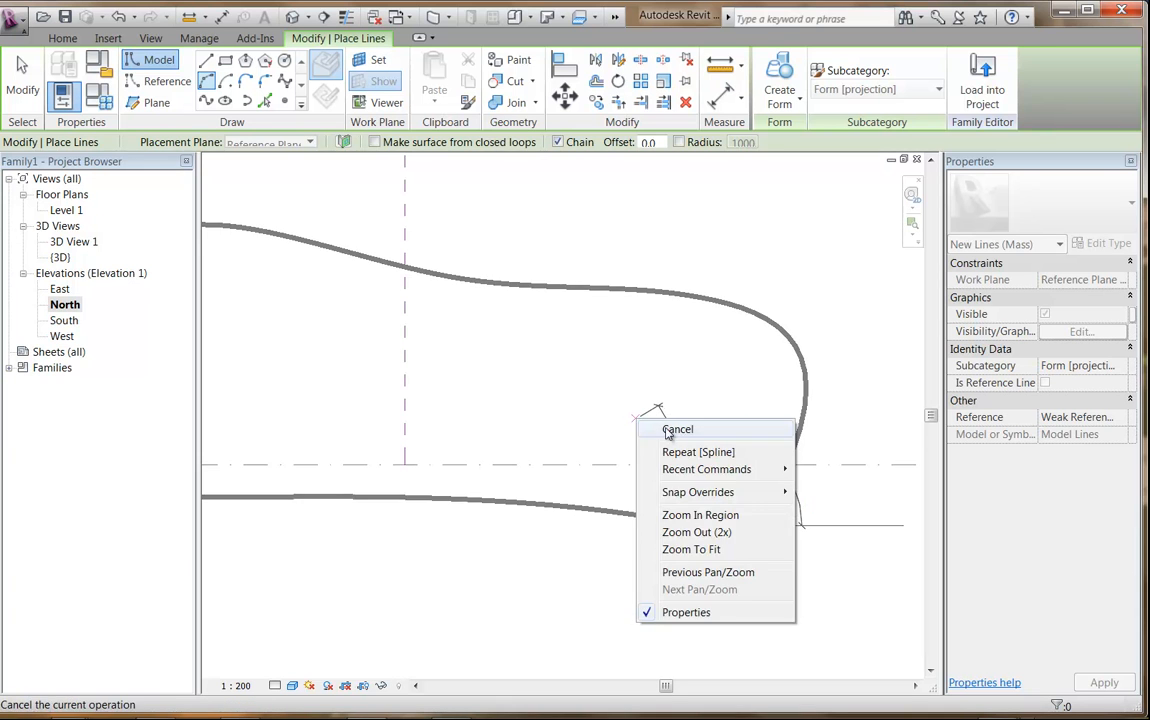
{"action": "left_click", "coordinate": [675, 430]}
{"action": "right_click", "coordinate": [691, 432]}
{"action": "left_click", "coordinate": [704, 441]}
Step: Check that the spline and its closing arc can be selected together as one closed chain
{"action": "scroll", "coordinate": [660, 424], "scroll_direction": "down", "scroll_amount": 2}
{"action": "middle_click_drag", "start_coordinate": [657, 424], "coordinate": [622, 467]}
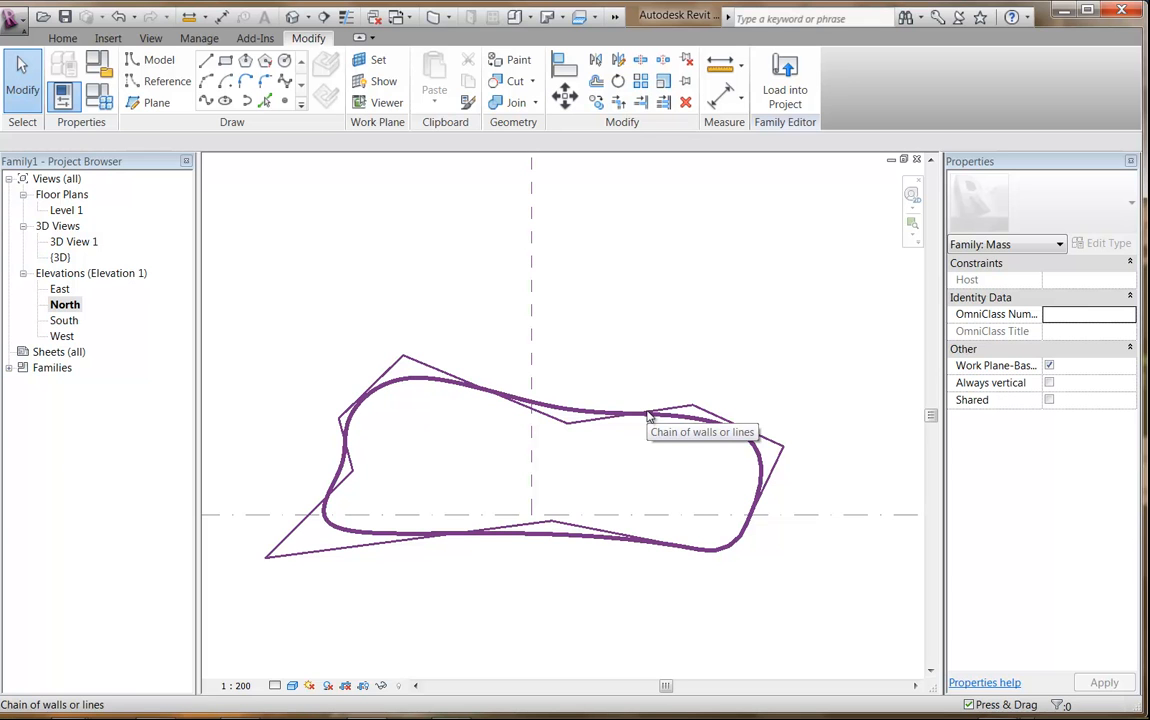
{"action": "left_click", "coordinate": [648, 415]}
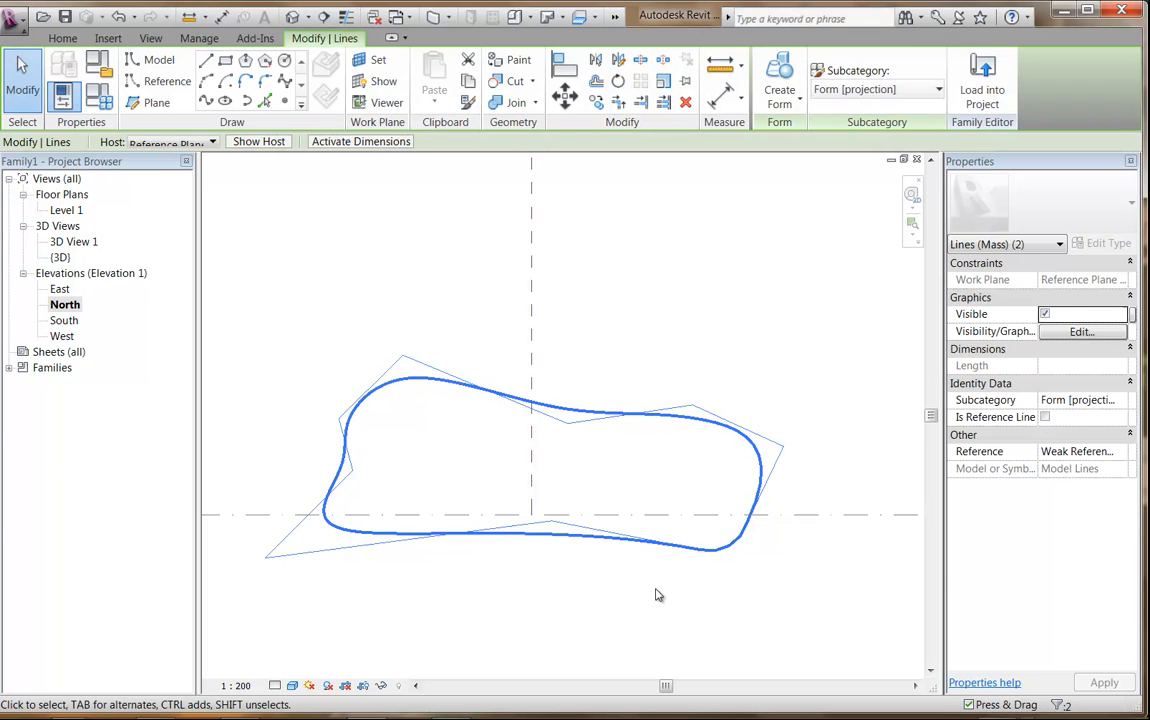
{"action": "key", "text": "Escape"}
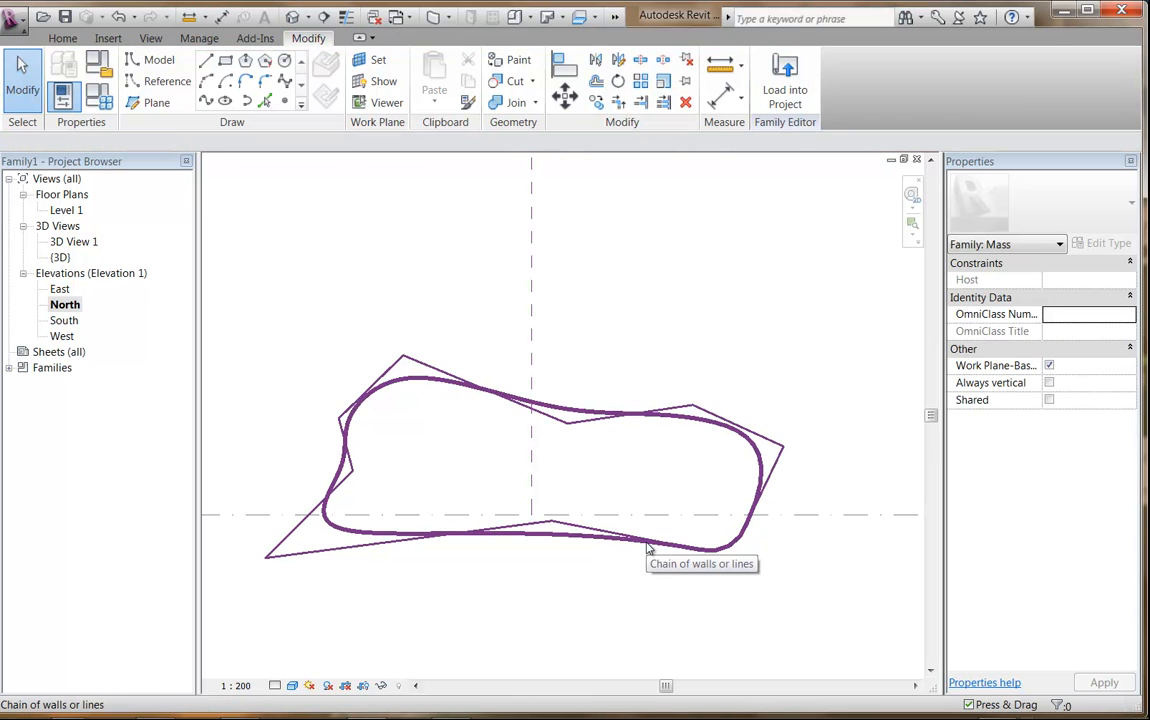
Step: In the {3D} view, copy the closed profile together with its reference plane about 27000 mm toward the south
{"action": "double_click", "coordinate": [62, 210]}
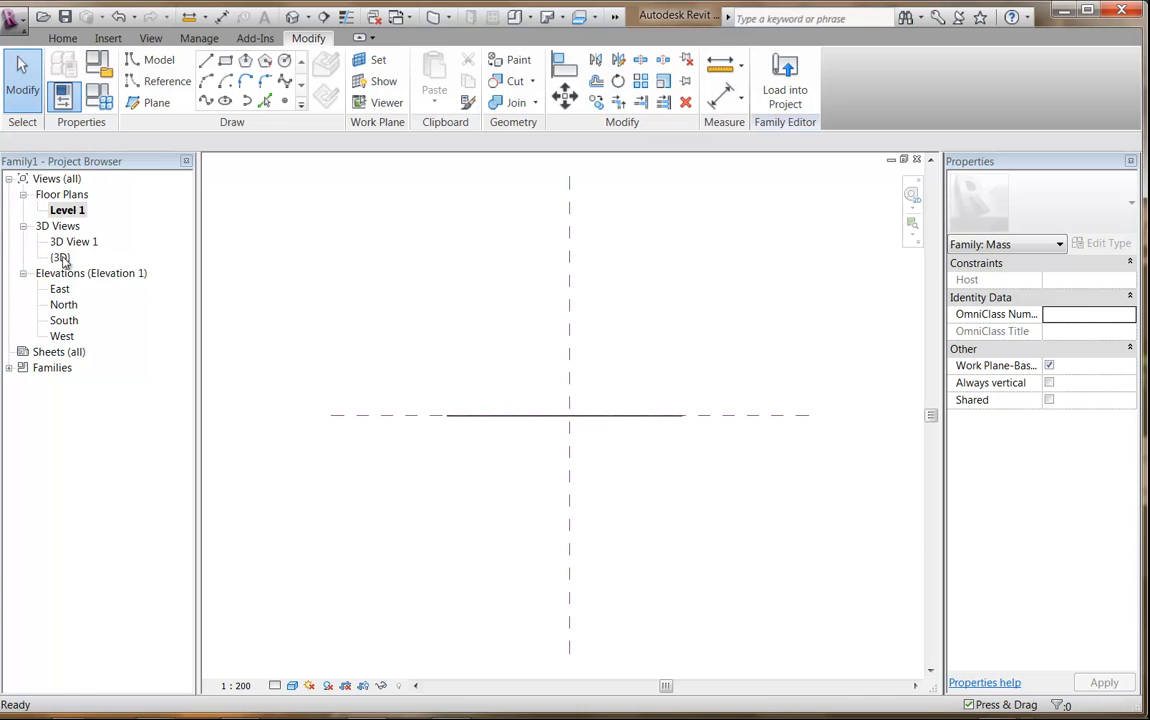
{"action": "double_click", "coordinate": [60, 257]}
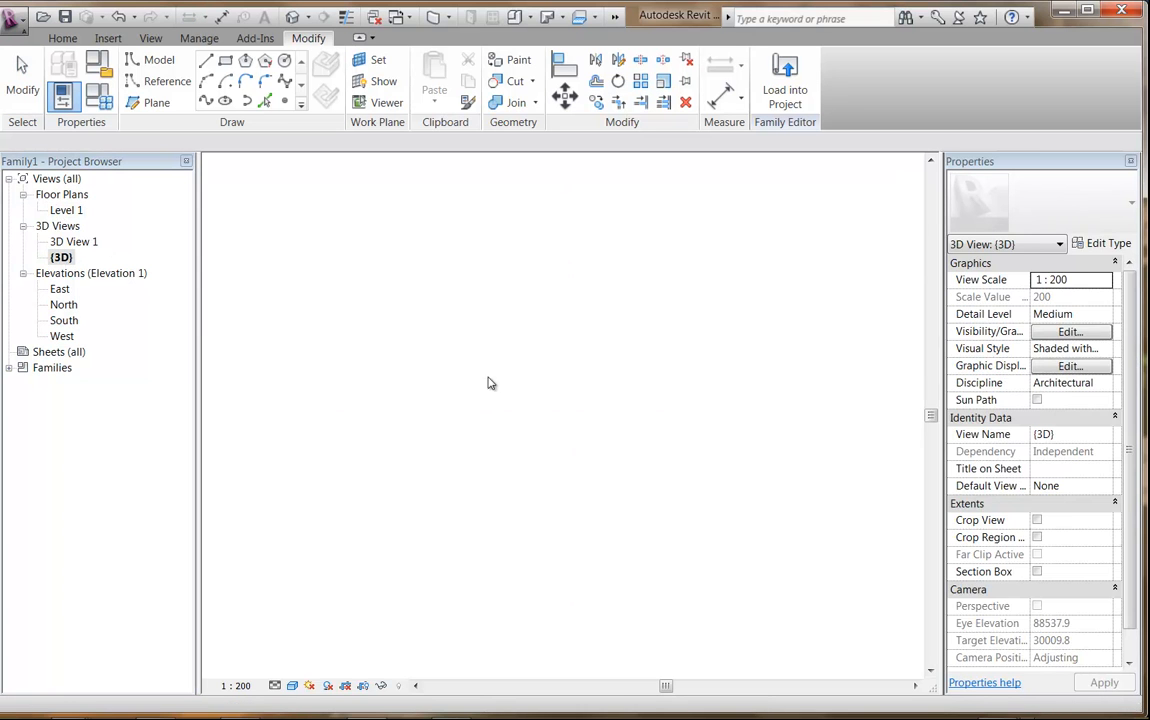
{"action": "middle_click_drag", "start_coordinate": [460, 417], "coordinate": [421, 423]}
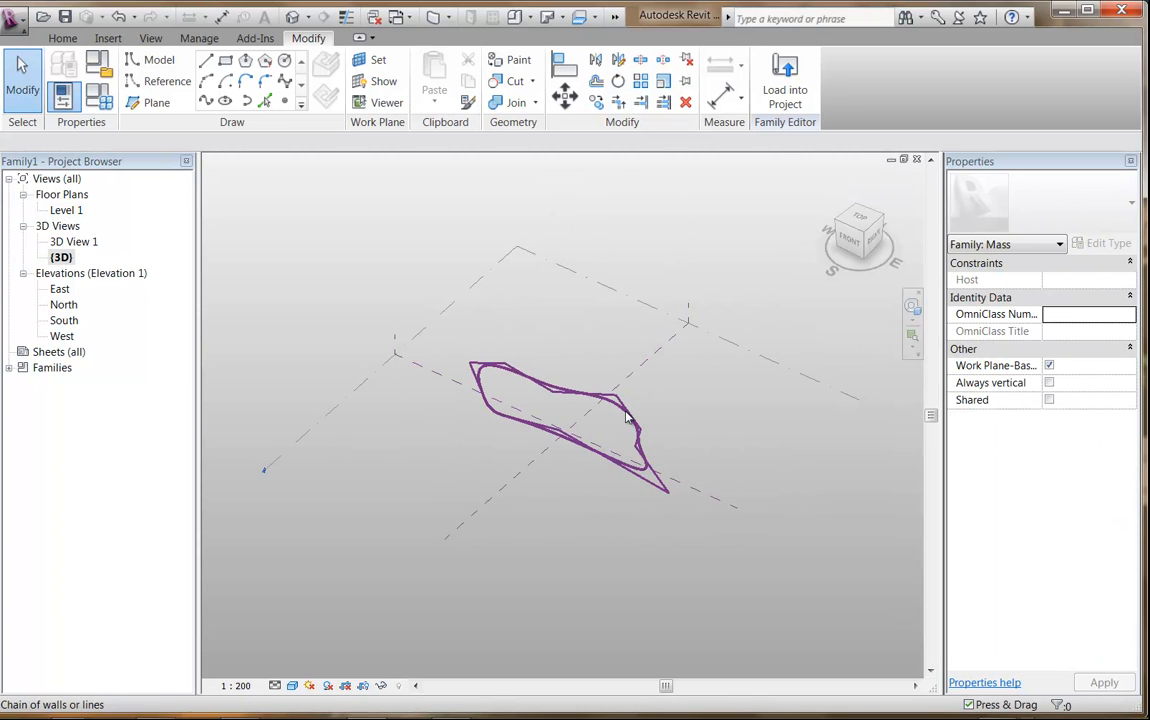
{"action": "left_click", "coordinate": [672, 488]}
{"action": "middle_click_drag", "start_coordinate": [672, 537], "coordinate": [431, 546], "text": "shift"}
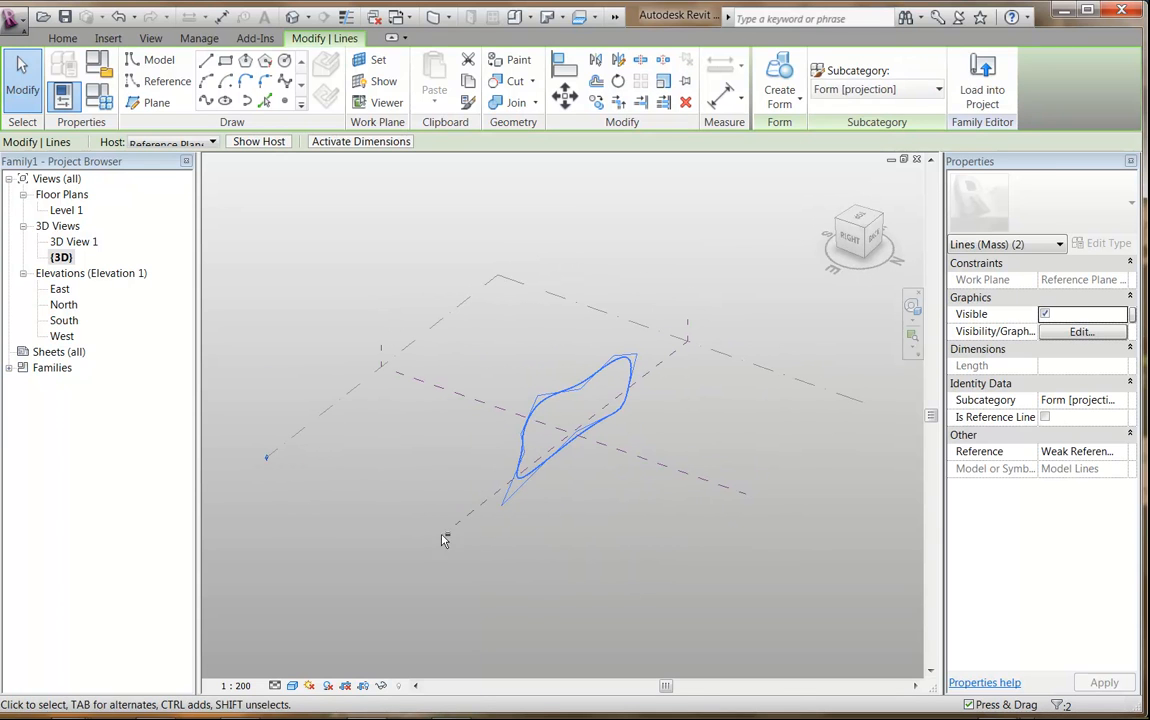
{"action": "left_click", "coordinate": [476, 522], "text": "ctrl"}
{"action": "middle_click_drag", "start_coordinate": [398, 455], "coordinate": [468, 496]}
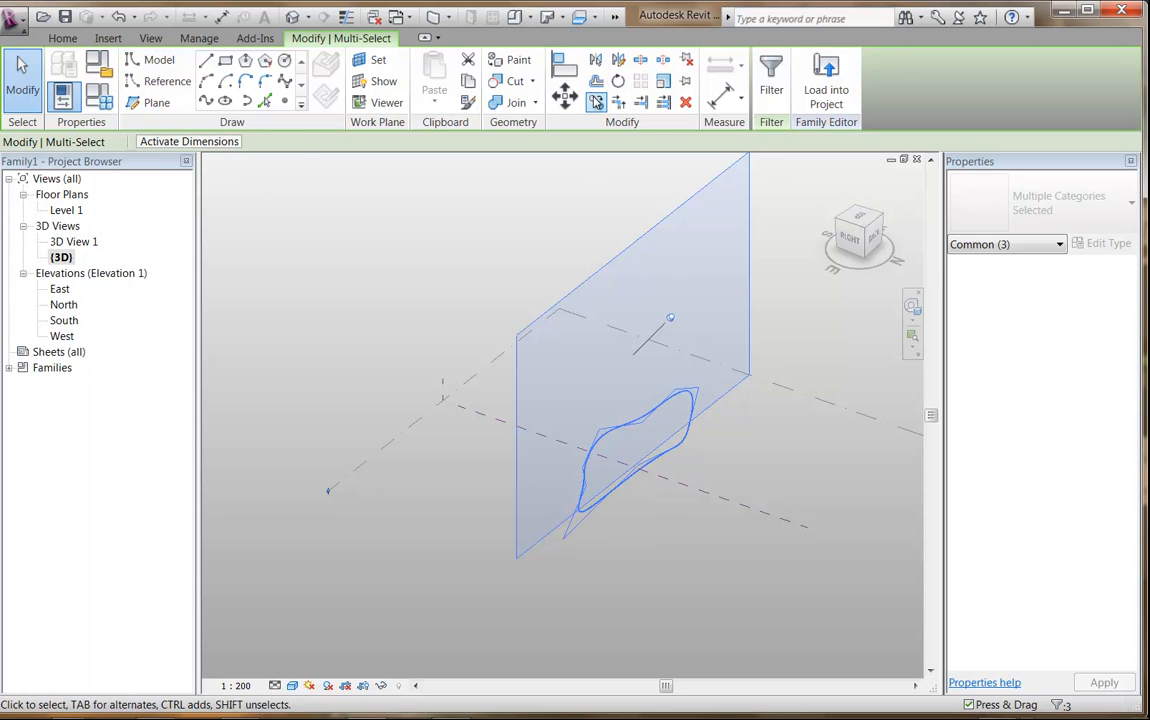
{"action": "left_click", "coordinate": [596, 102]}
{"action": "left_click", "coordinate": [473, 507]}
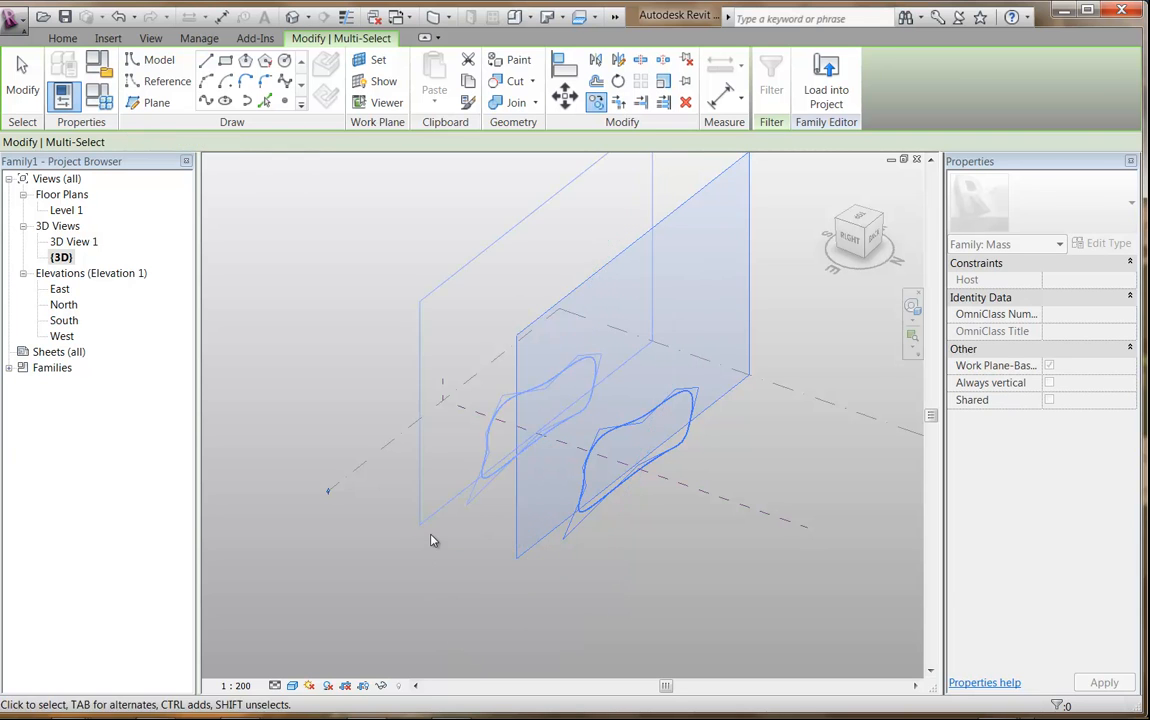
{"action": "left_click", "coordinate": [386, 479]}
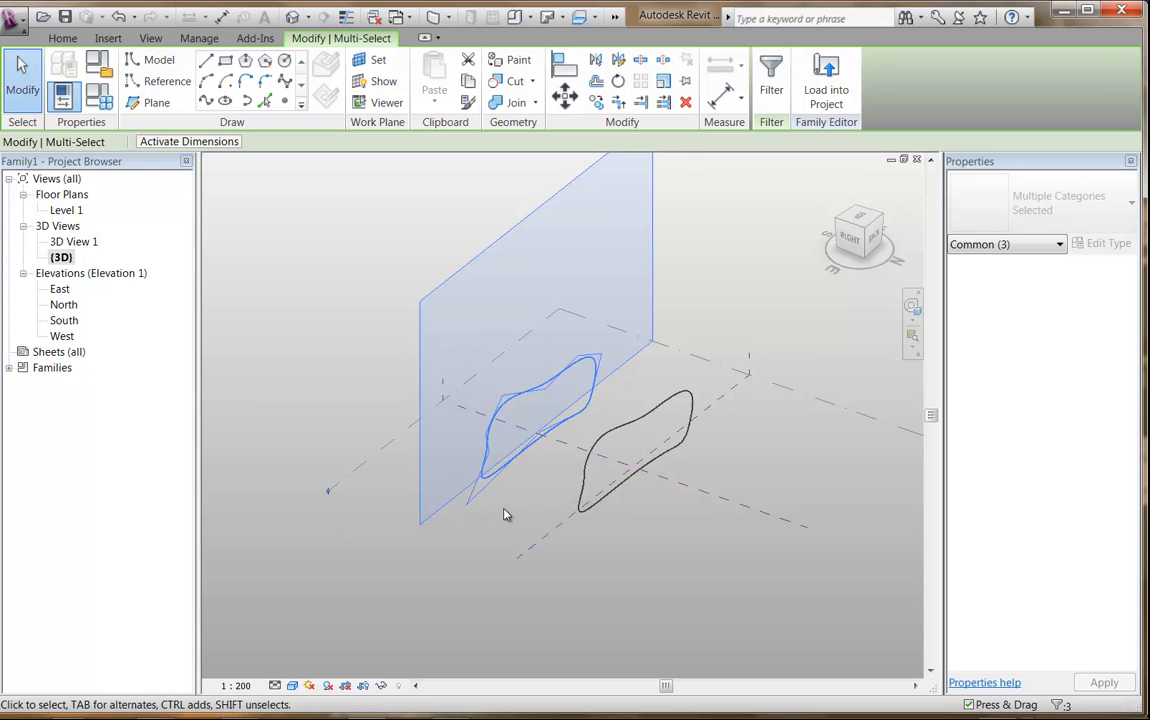
{"action": "left_click", "coordinate": [520, 517]}
Step: Turn the dip along the copied profile's upper edge into a hump by raising its middle upper control point
{"action": "scroll", "coordinate": [536, 481], "scroll_direction": "up", "scroll_amount": 1}
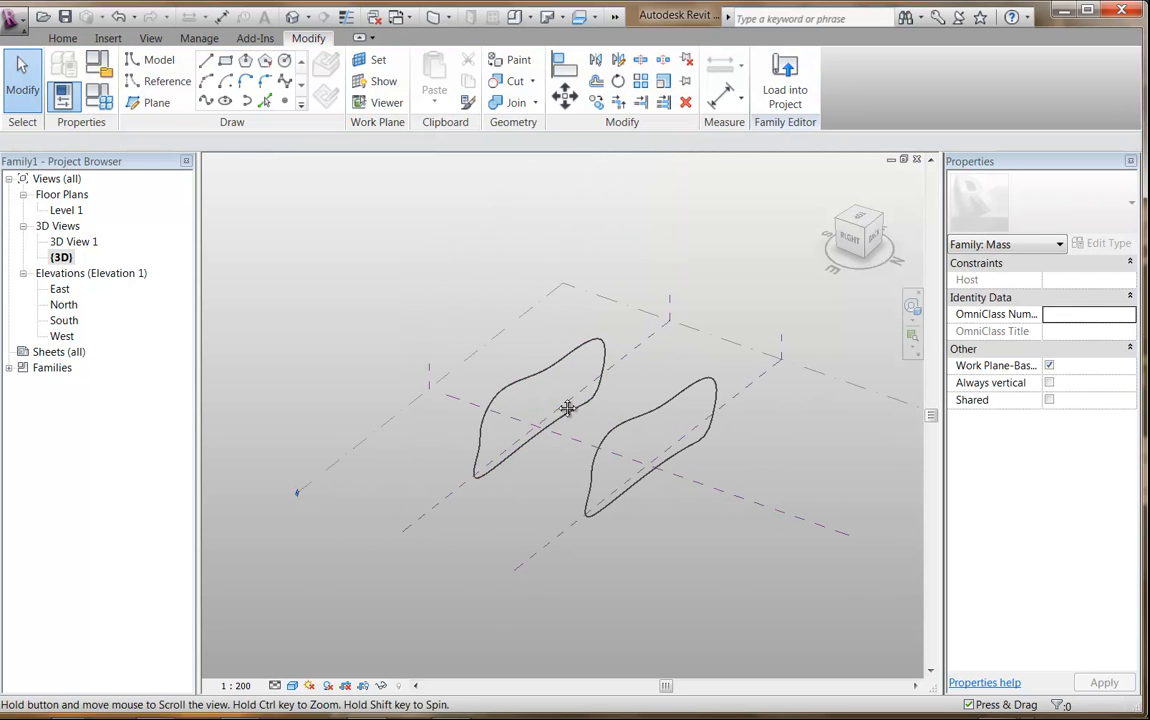
{"action": "scroll", "coordinate": [558, 404], "scroll_direction": "up", "scroll_amount": 2}
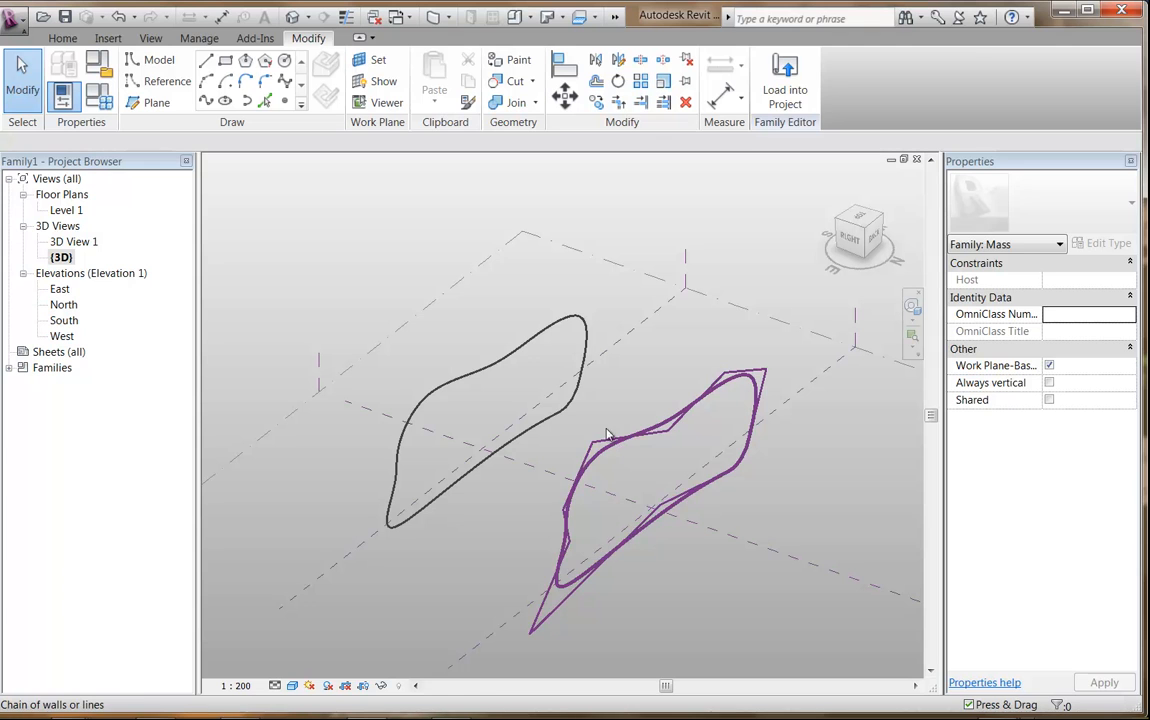
{"action": "left_click", "coordinate": [620, 452]}
{"action": "left_click", "coordinate": [513, 377]}
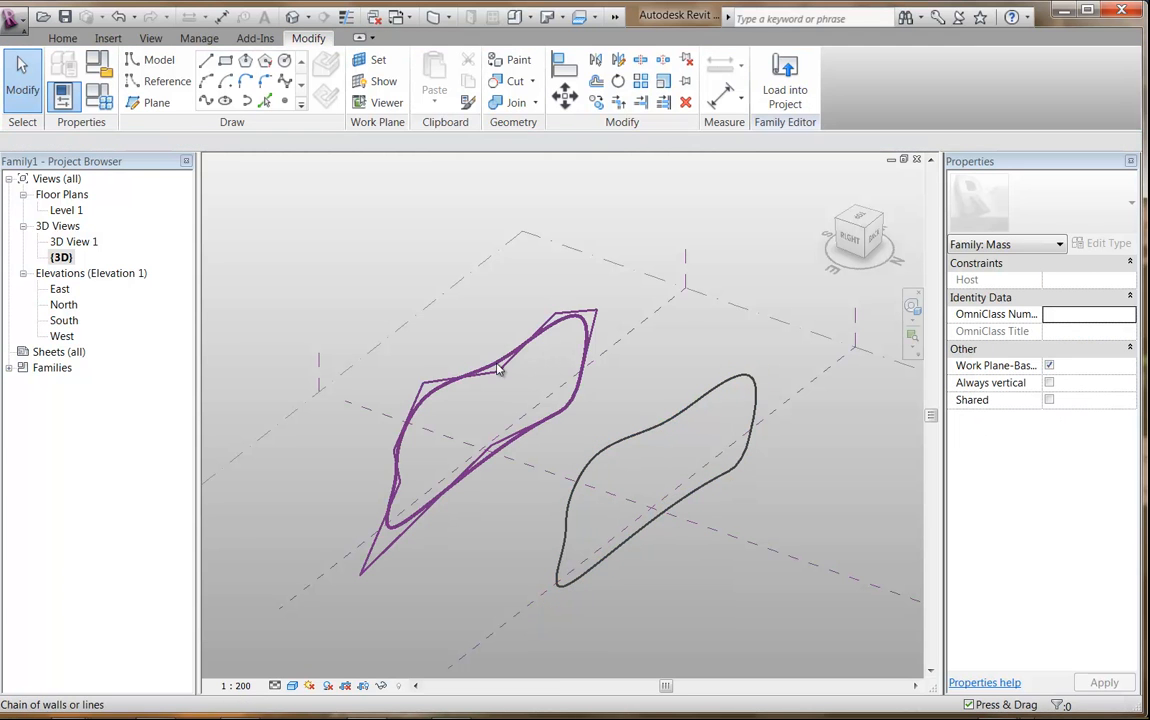
{"action": "left_click", "coordinate": [484, 415]}
{"action": "middle_click_drag", "start_coordinate": [484, 415], "coordinate": [531, 413], "text": "shift"}
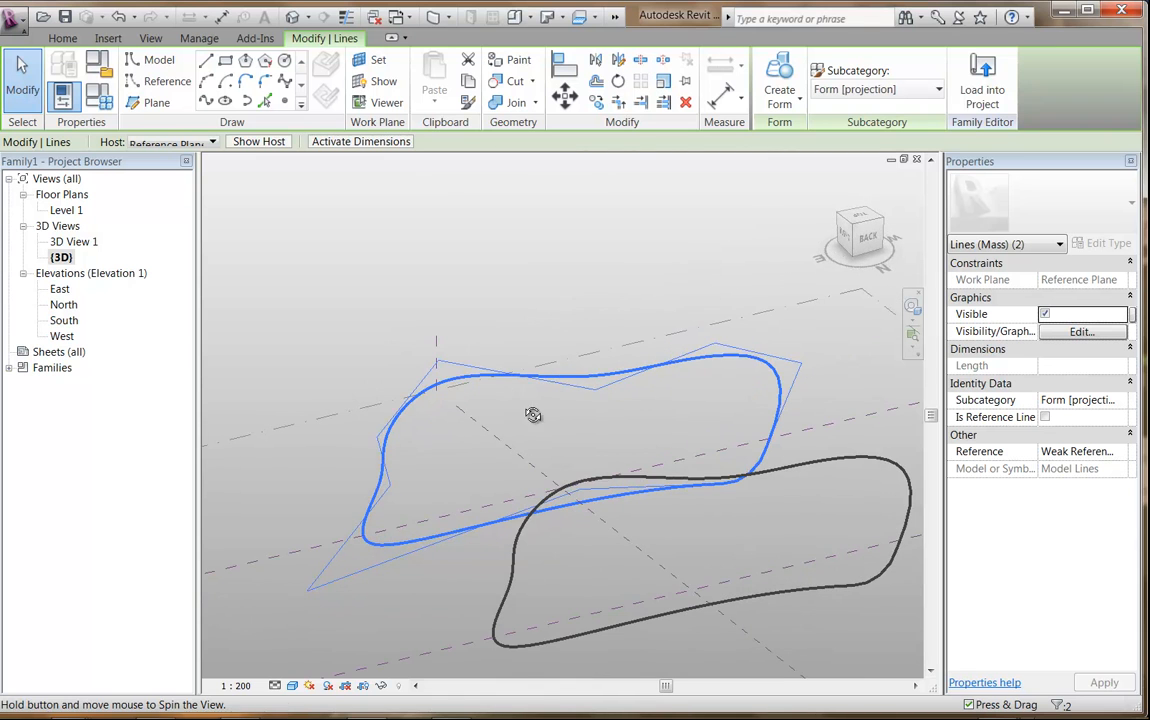
{"action": "left_click", "coordinate": [595, 392]}
{"action": "left_click_drag", "start_coordinate": [597, 391], "coordinate": [596, 325]}
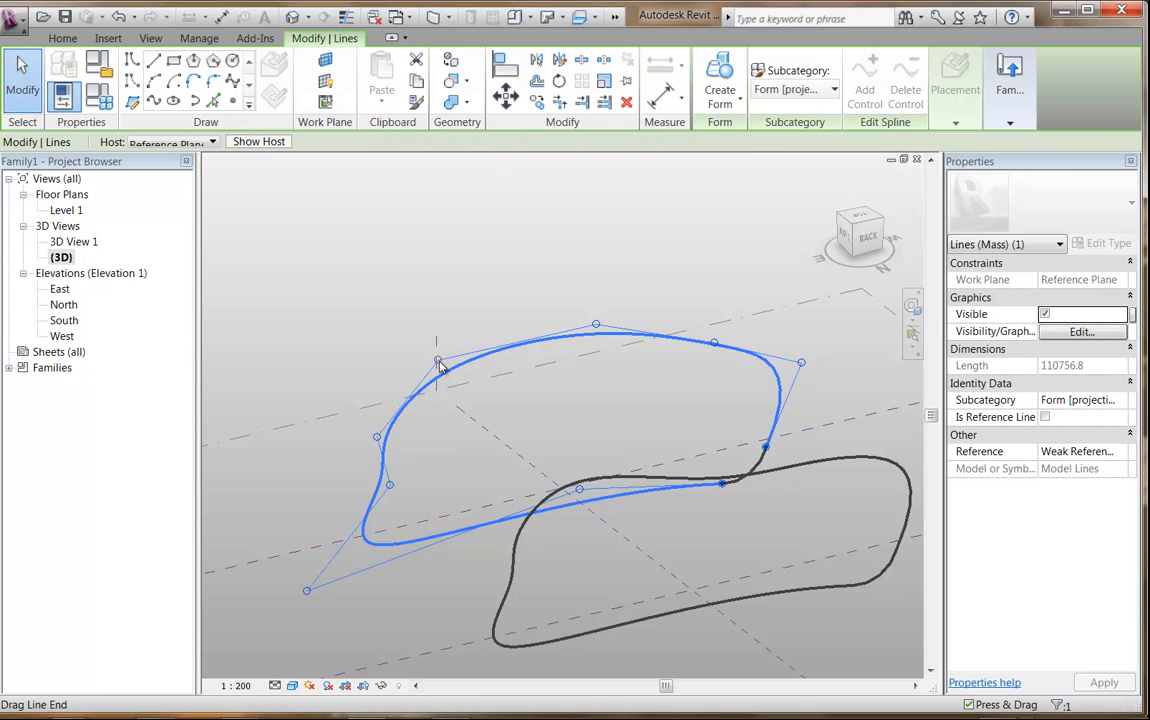
Step: Refine the copied spline by lowering its upper east-side control point inward and shifting the nearby side points and opposite upper corner point
{"action": "left_click_drag", "start_coordinate": [440, 366], "coordinate": [475, 416]}
{"action": "mouse_move", "coordinate": [390, 483]}
{"action": "left_mouse_down"}
{"action": "mouse_move", "coordinate": [352, 494]}
{"action": "mouse_move", "coordinate": [368, 490]}
{"action": "left_mouse_up"}
{"action": "mouse_move", "coordinate": [378, 438]}
{"action": "left_mouse_down"}
{"action": "mouse_move", "coordinate": [344, 426]}
{"action": "mouse_move", "coordinate": [392, 444]}
{"action": "left_mouse_up"}
{"action": "middle_click_drag", "start_coordinate": [459, 457], "coordinate": [406, 432], "text": "shift"}
{"action": "left_click_drag", "start_coordinate": [695, 260], "coordinate": [670, 284]}
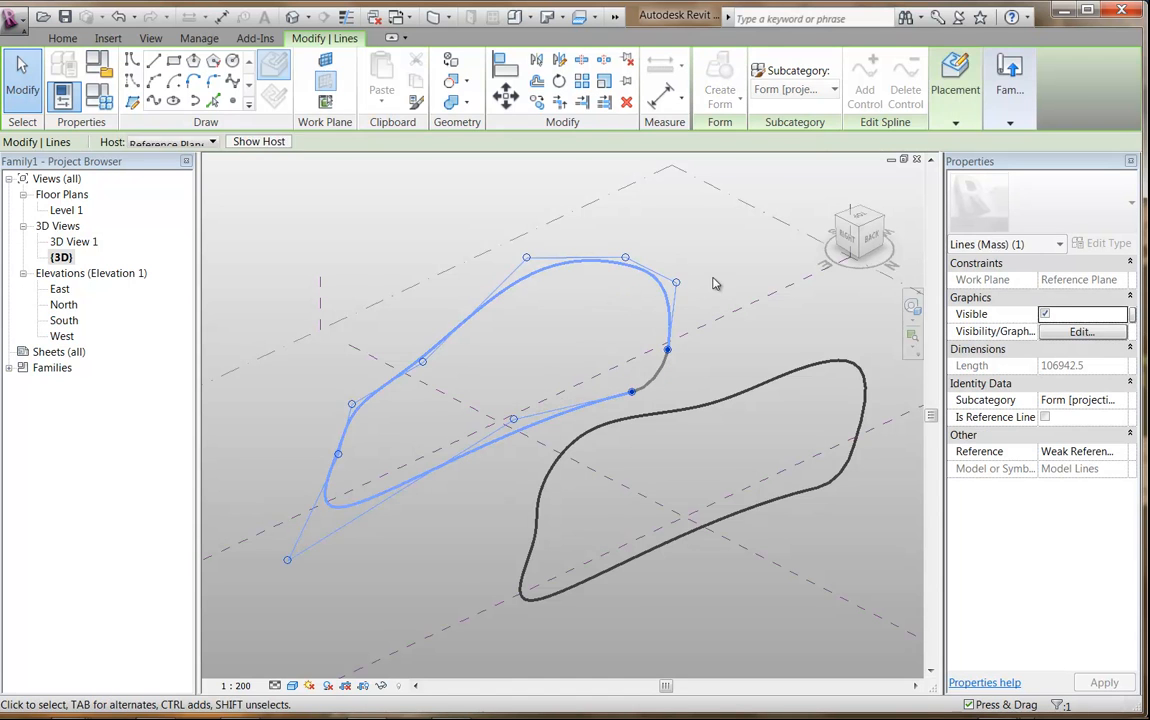
{"action": "key", "text": "Escape"}
Step: Try a solid form spanning the original profile and its reshaped copy
{"action": "middle_click_drag", "start_coordinate": [651, 284], "coordinate": [666, 444]}
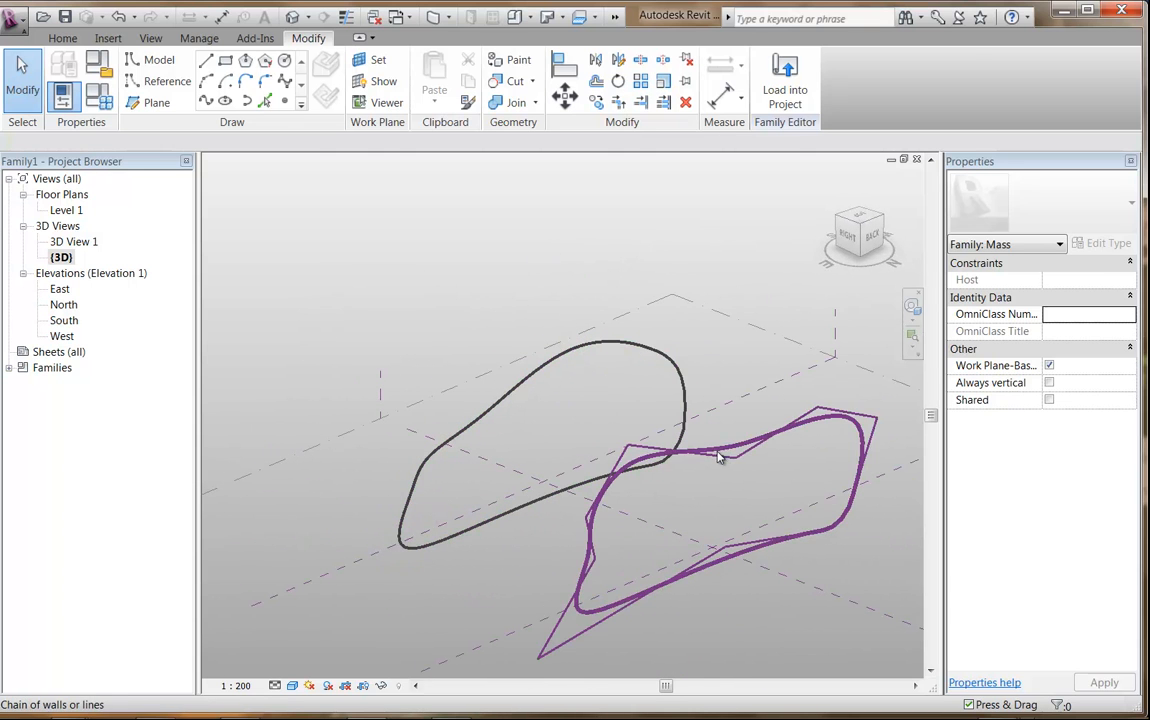
{"action": "left_click", "coordinate": [724, 455]}
{"action": "left_click", "coordinate": [520, 395], "text": "ctrl"}
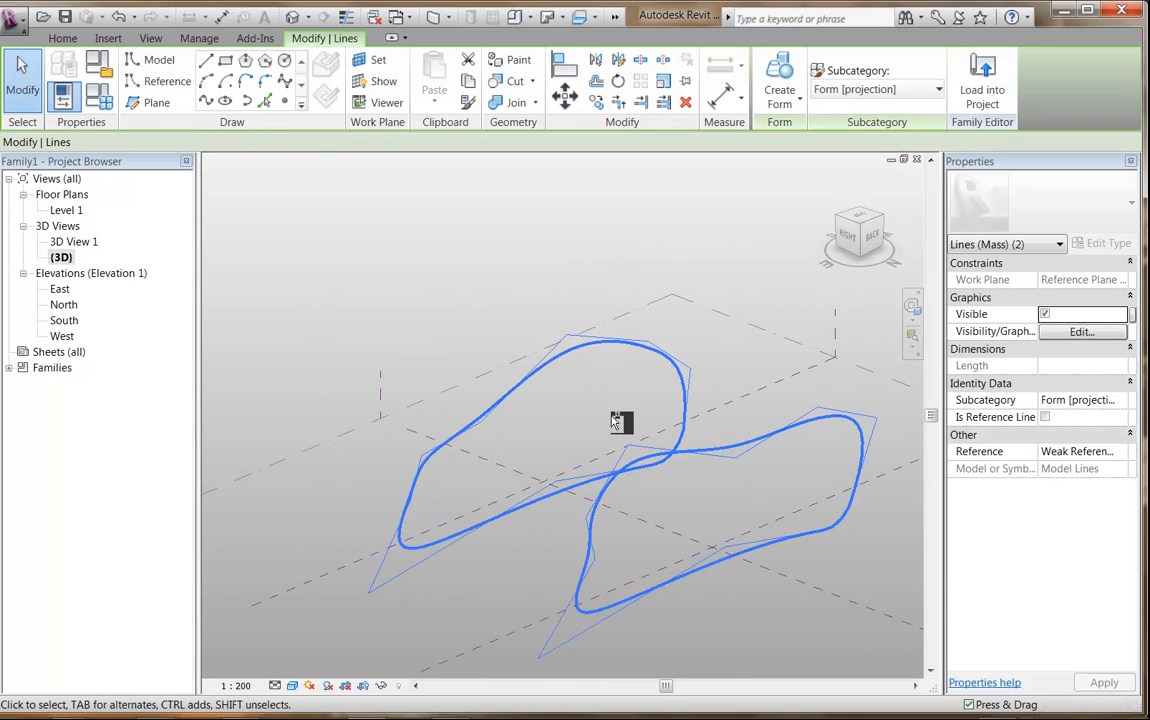
{"action": "left_click", "coordinate": [780, 68]}
{"action": "middle_click_drag", "start_coordinate": [706, 403], "coordinate": [796, 421], "text": "shift"}
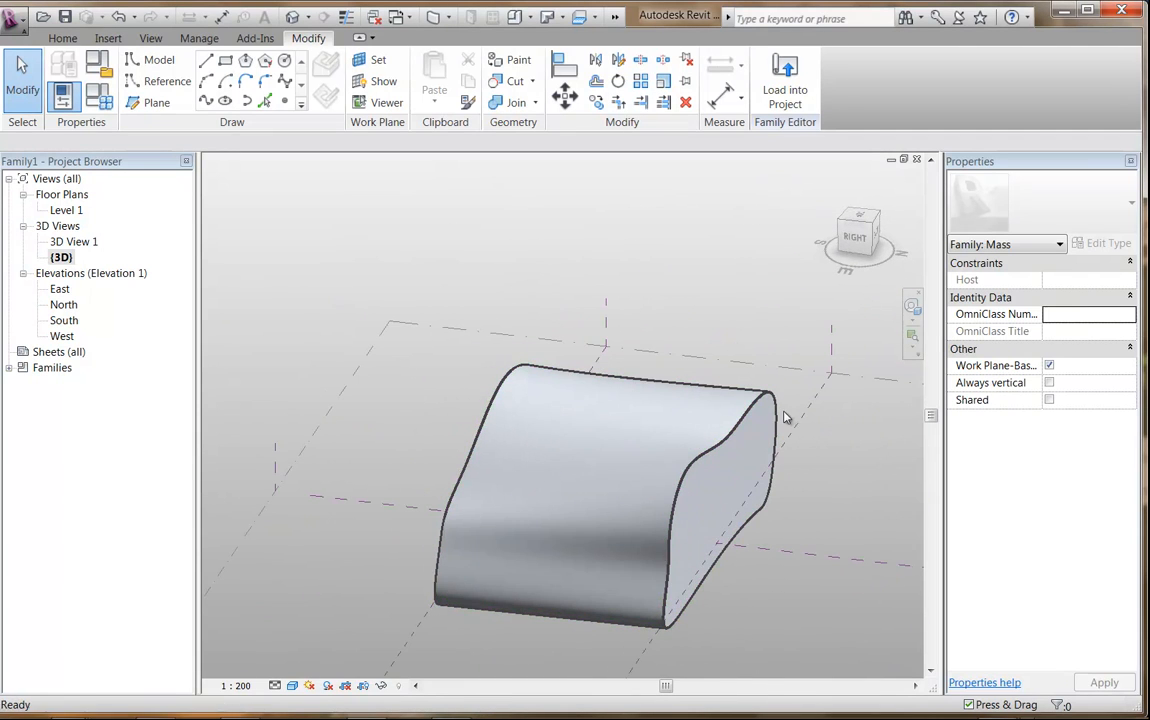
{"action": "key", "text": "ctrl+z"}
Step: Rotate the copied profile's reference plane about 16° counterclockwise around its centre in the Level 1 floor plan
{"action": "scroll", "coordinate": [495, 574], "scroll_direction": "down", "scroll_amount": 1}
{"action": "middle_click_drag", "start_coordinate": [449, 595], "coordinate": [464, 522]}
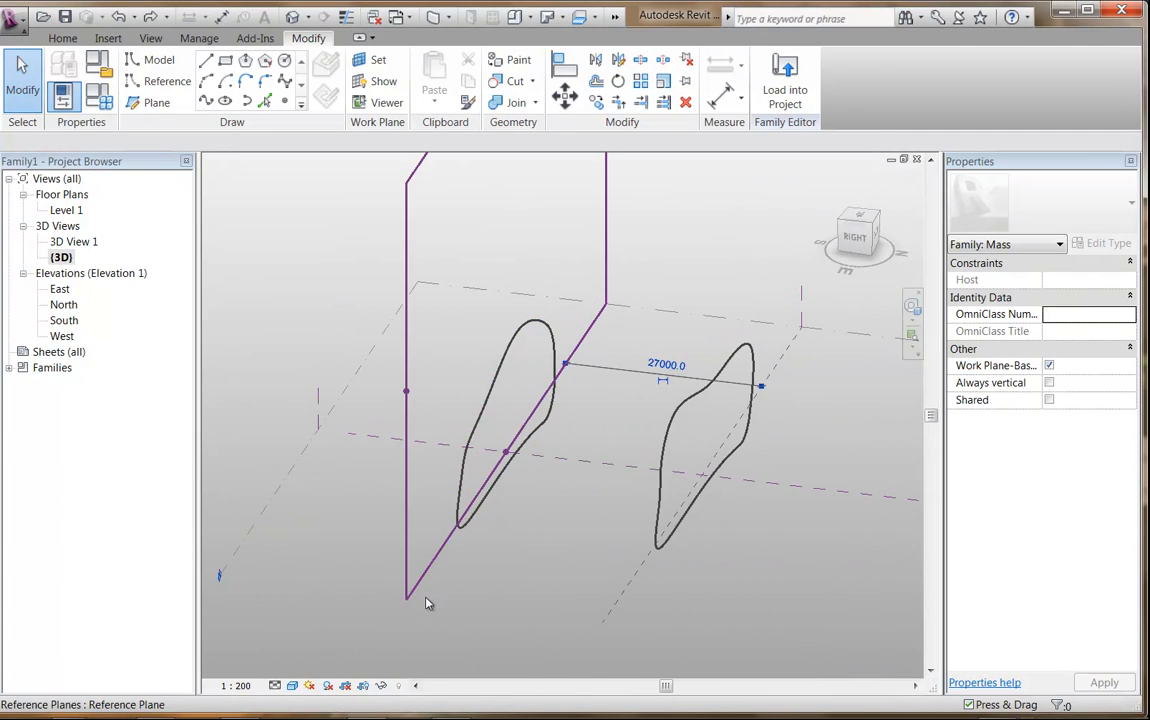
{"action": "left_click", "coordinate": [425, 578]}
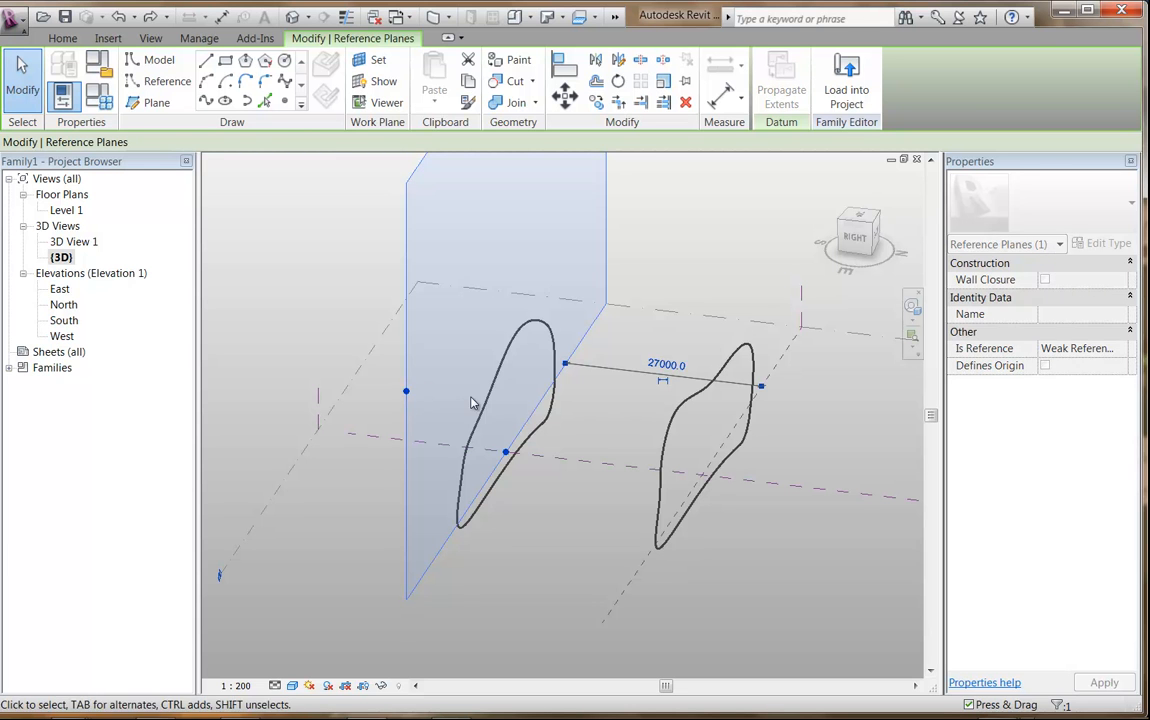
{"action": "double_click", "coordinate": [66, 210]}
{"action": "scroll", "coordinate": [533, 497], "scroll_direction": "down", "scroll_amount": 1}
{"action": "scroll", "coordinate": [520, 470], "scroll_direction": "up", "scroll_amount": 2}
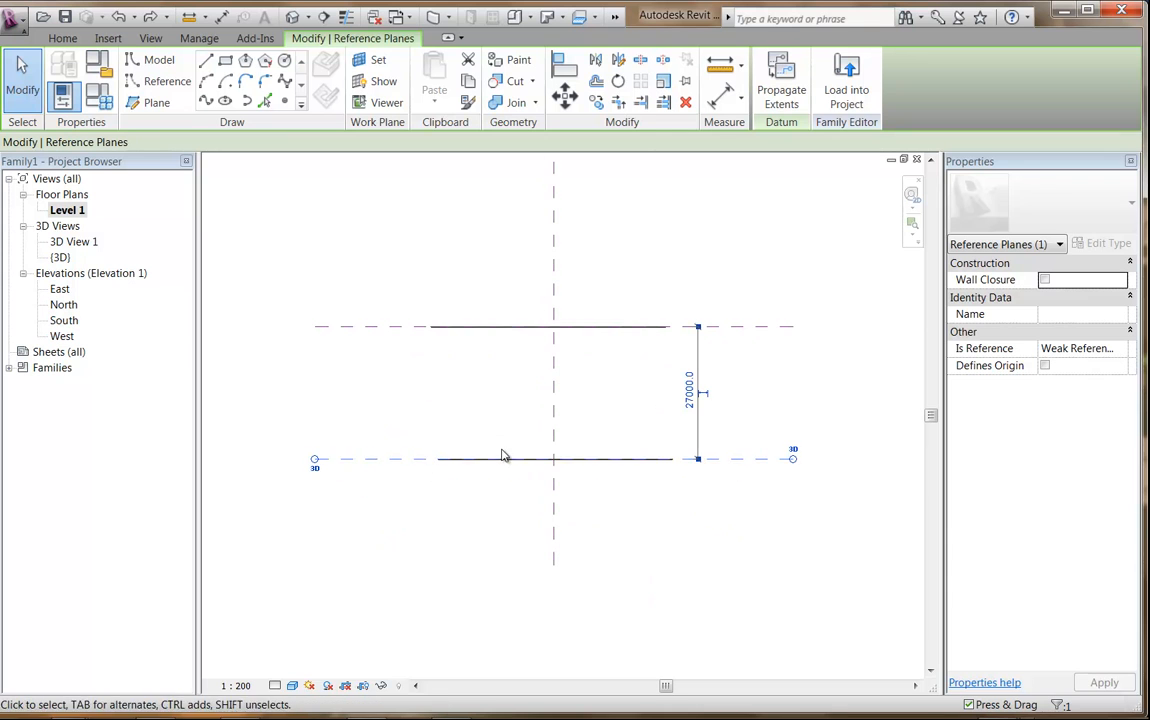
{"action": "left_click", "coordinate": [617, 82]}
{"action": "left_click", "coordinate": [785, 461]}
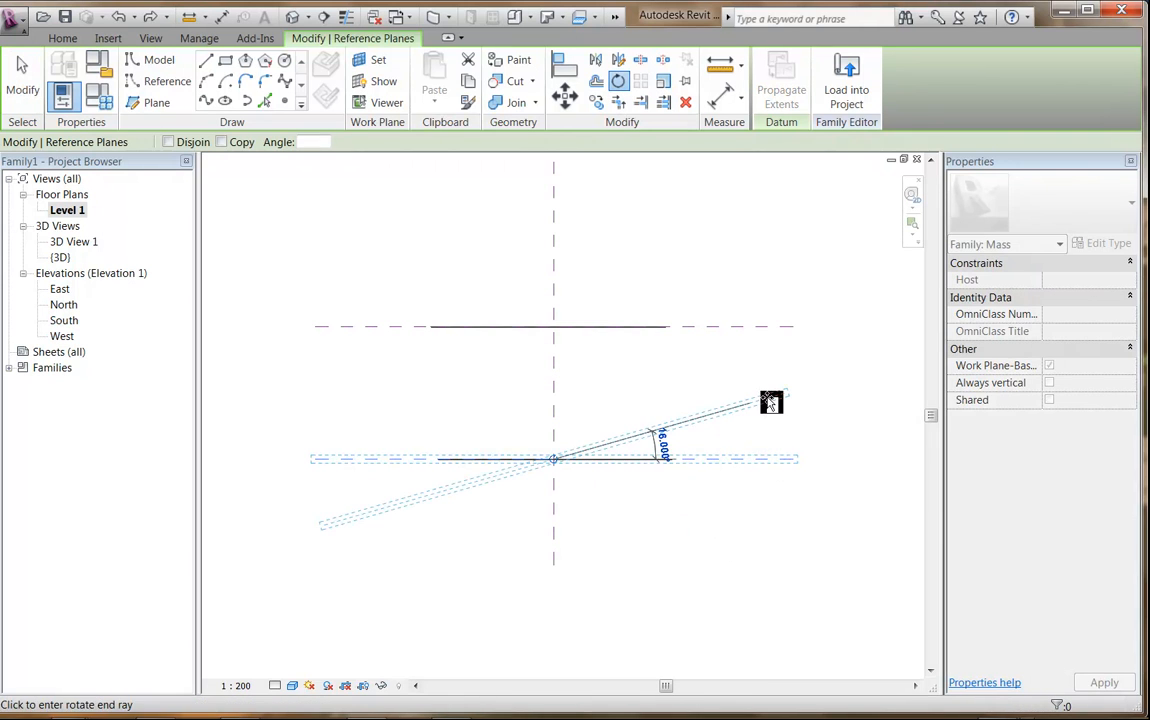
{"action": "left_click", "coordinate": [770, 401]}
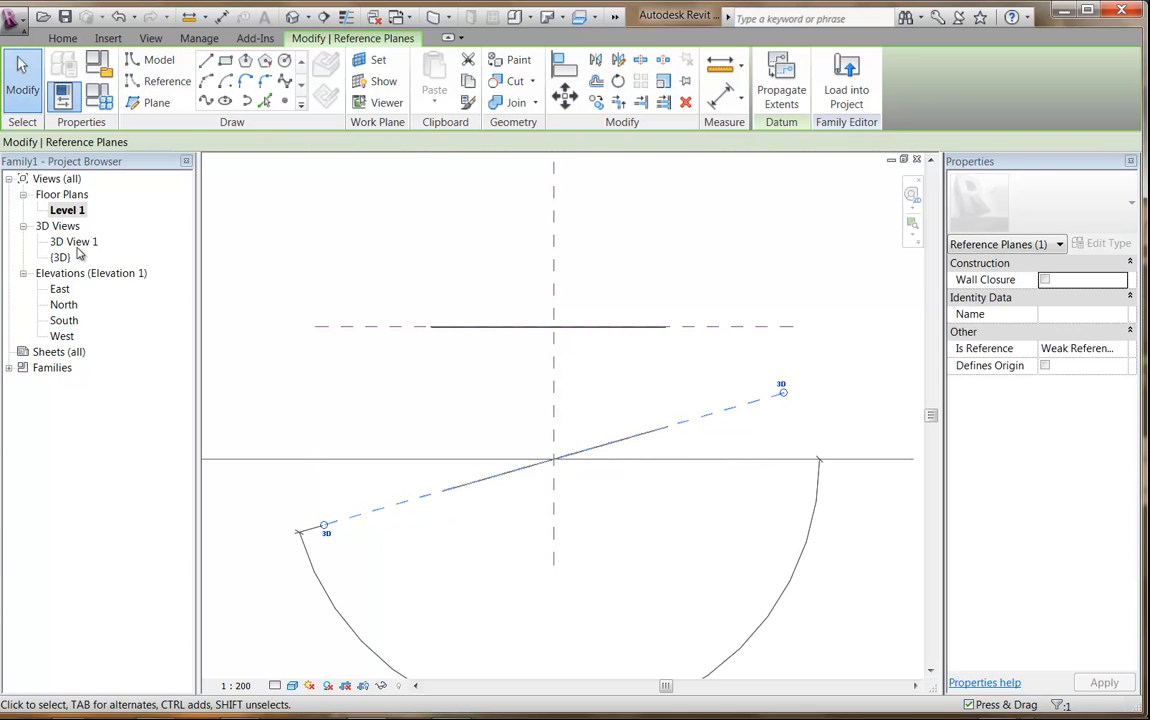
Step: Try a solid form between the original profile and the rotated copy in the {3D} view, and go back to the separate profiles
{"action": "double_click", "coordinate": [62, 257]}
{"action": "mouse_move", "coordinate": [602, 591]}
{"action": "middle_mouse_down", "text": "shift"}
{"action": "mouse_move", "coordinate": [524, 585]}
{"action": "mouse_move", "coordinate": [598, 606]}
{"action": "middle_mouse_up", "text": "shift"}
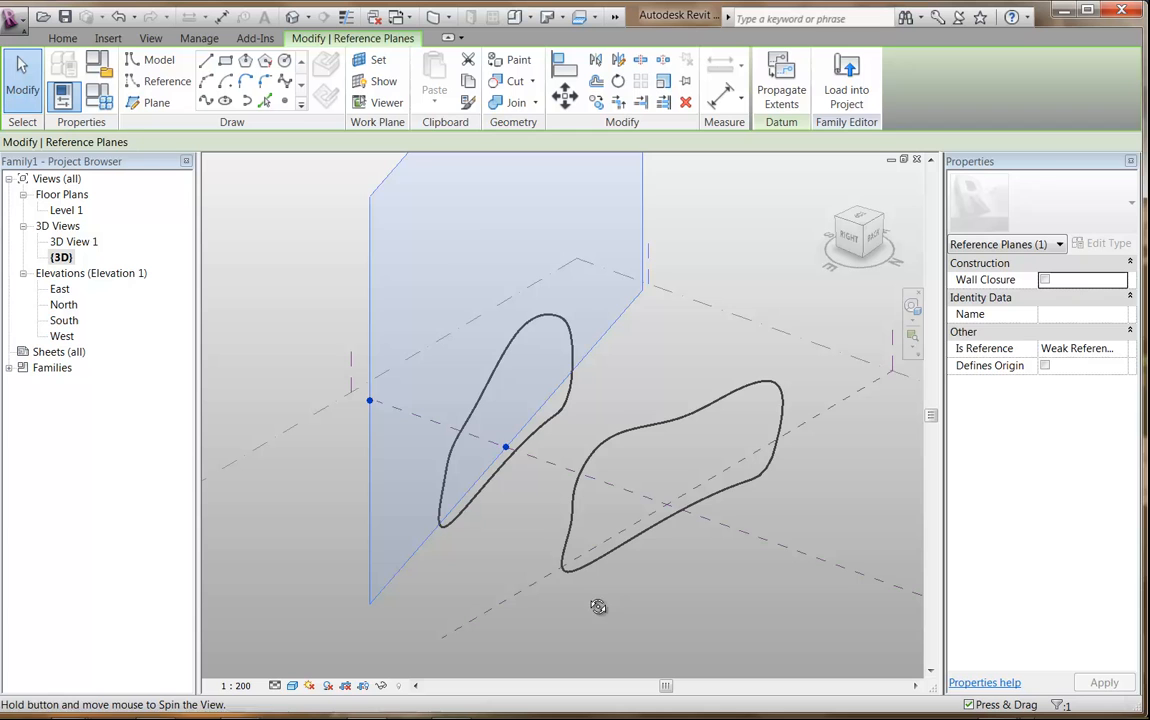
{"action": "left_click", "coordinate": [459, 545]}
{"action": "left_click", "coordinate": [457, 521]}
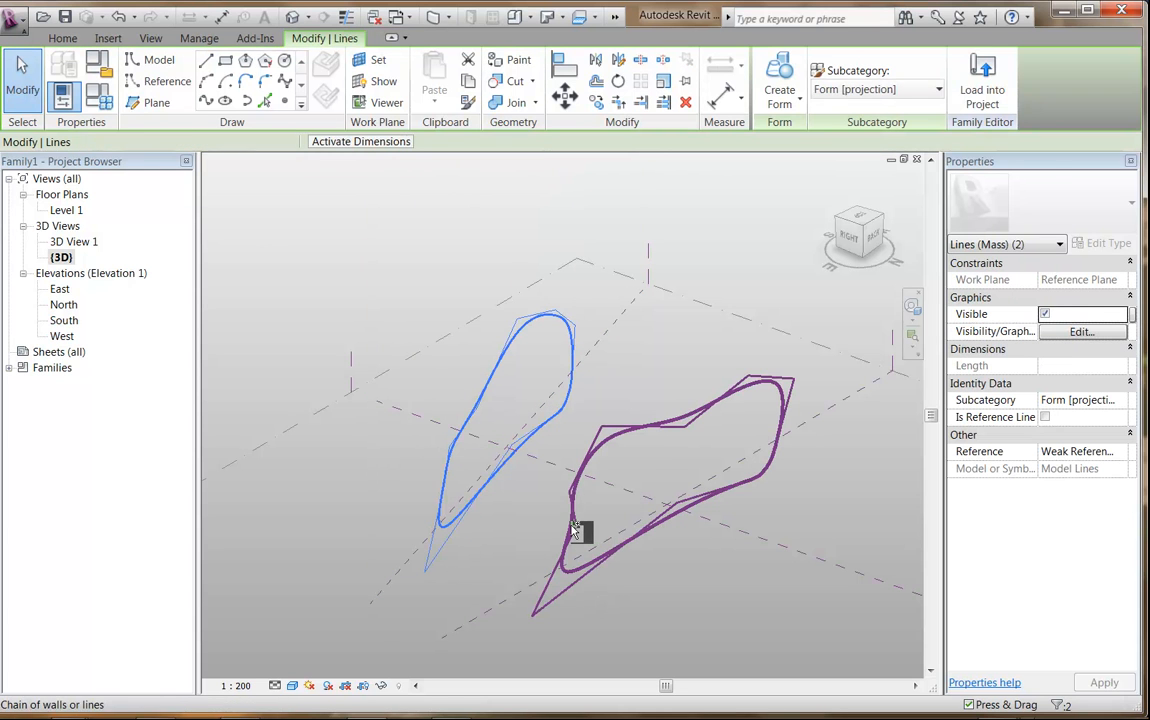
{"action": "left_click", "coordinate": [575, 530], "text": "ctrl"}
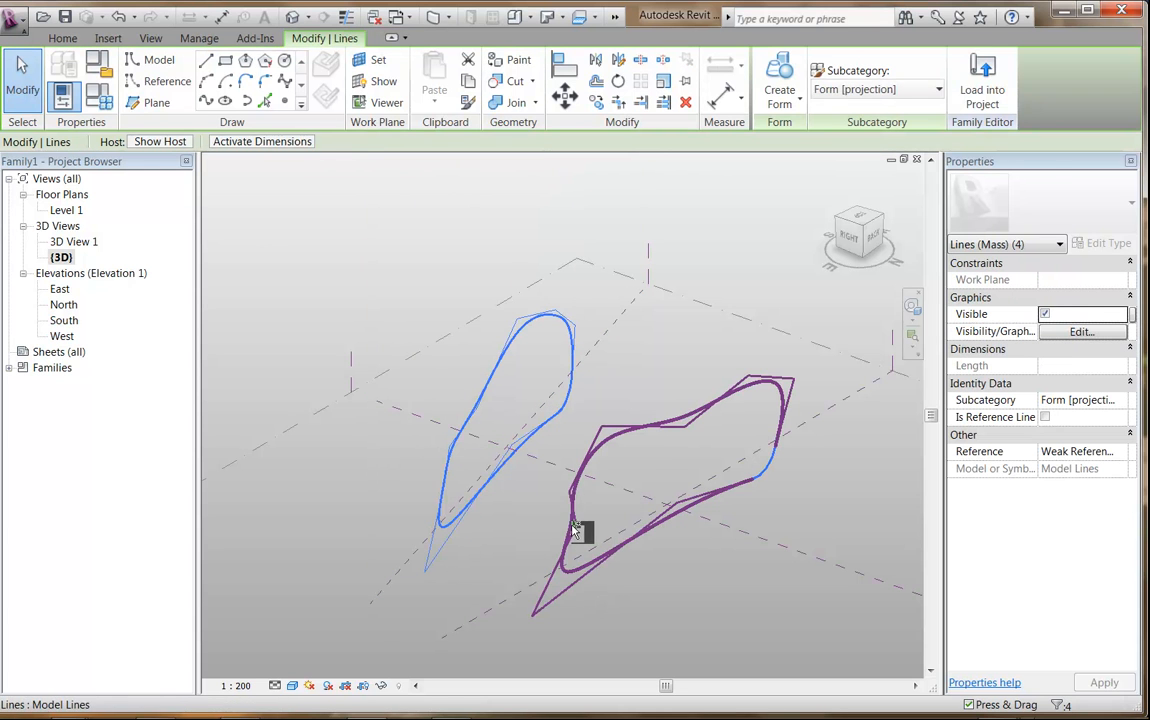
{"action": "left_click", "coordinate": [781, 72]}
{"action": "middle_click_drag", "start_coordinate": [620, 463], "coordinate": [583, 493], "text": "shift"}
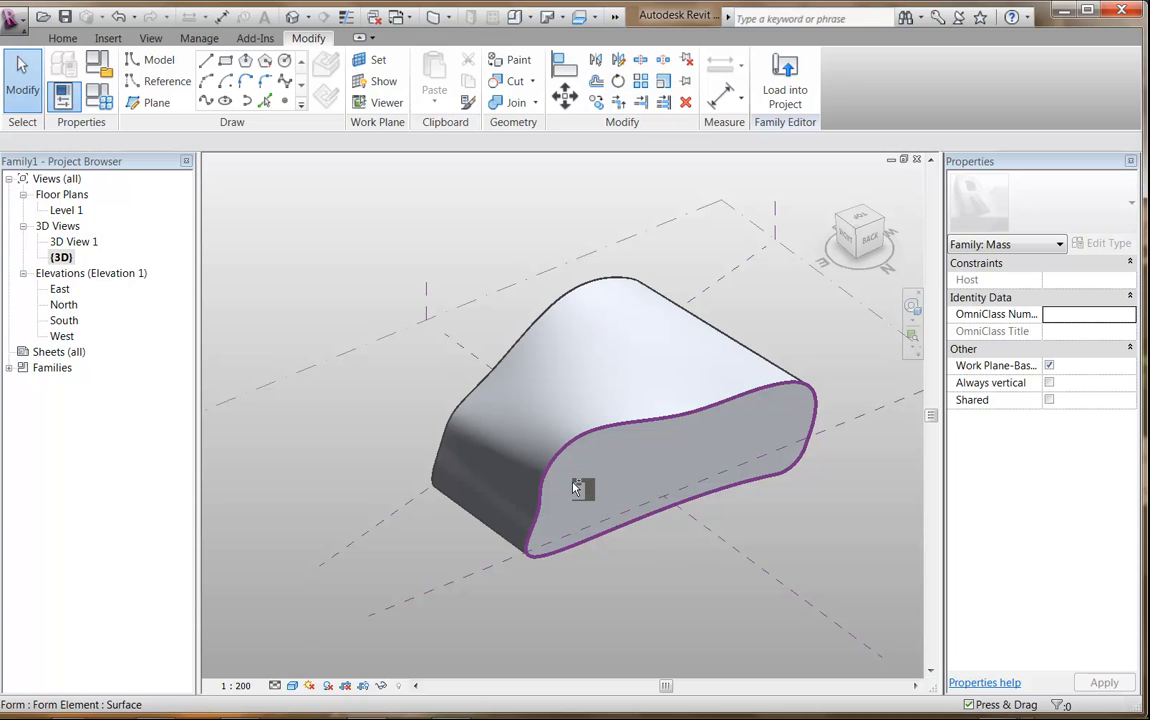
{"action": "key", "text": "ctrl+z"}
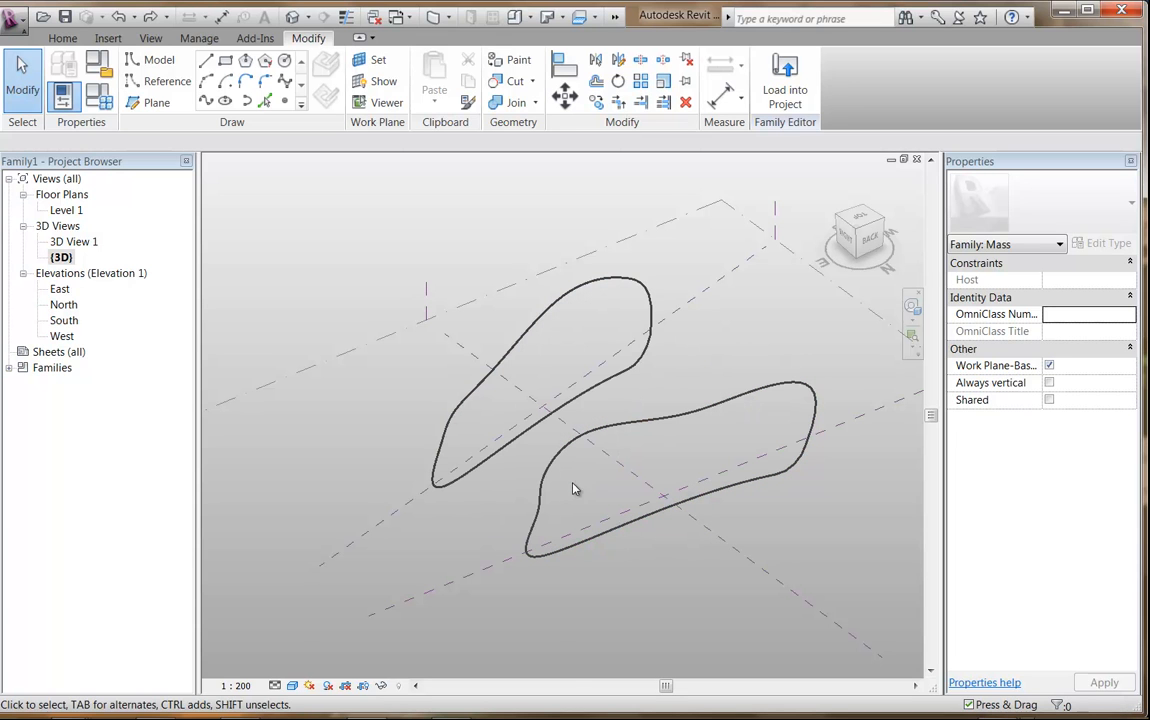
{"action": "left_click", "coordinate": [152, 17]}
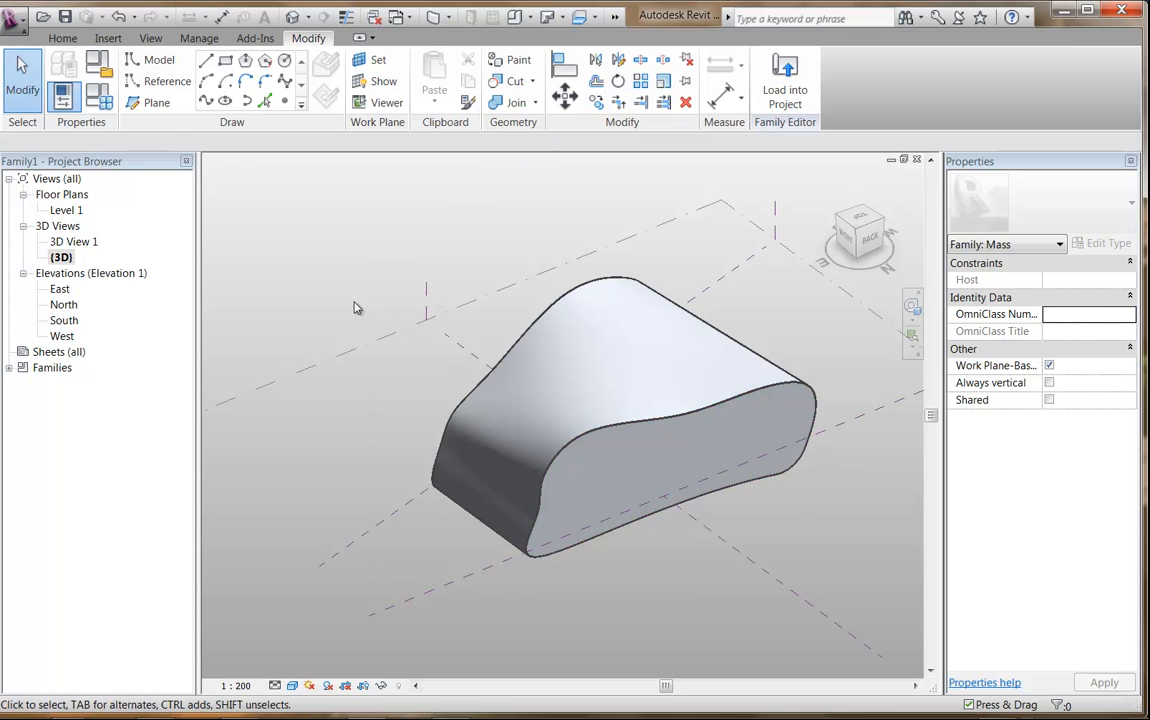
{"action": "left_click", "coordinate": [119, 17]}
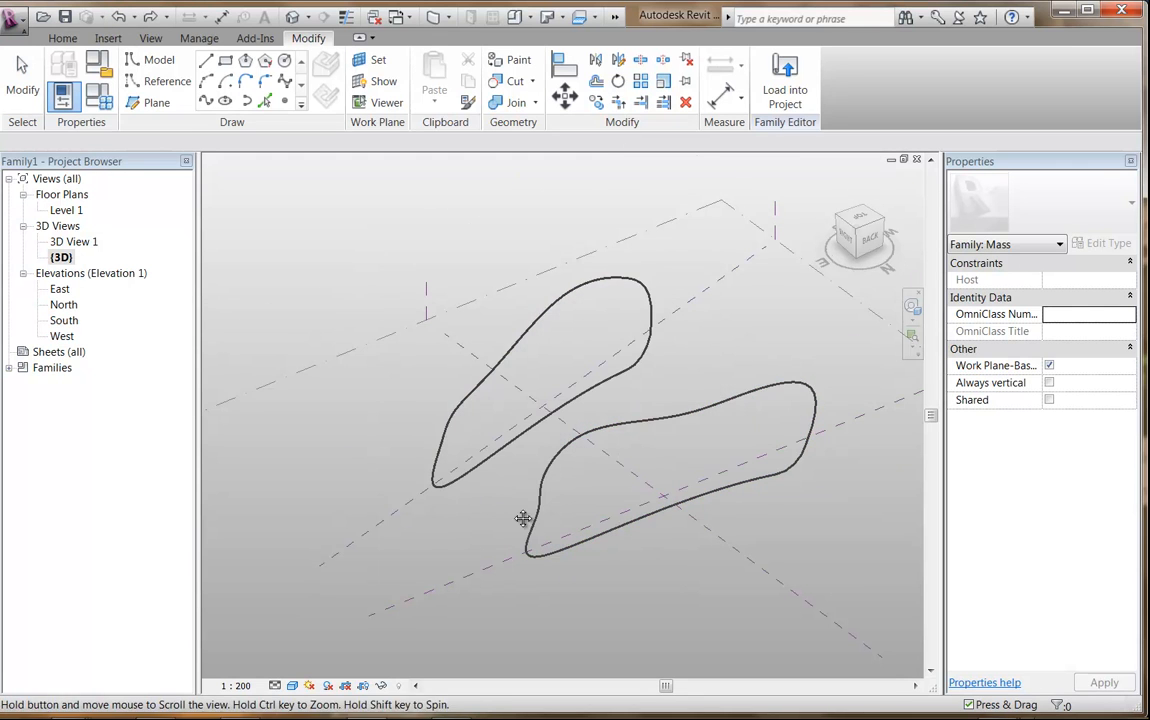
Step: In the Level 1 floor plan, copy the original profile's spline together with its reference plane about 35000 mm straight north
{"action": "middle_click_drag", "start_coordinate": [521, 513], "coordinate": [466, 463]}
{"action": "double_click", "coordinate": [68, 211]}
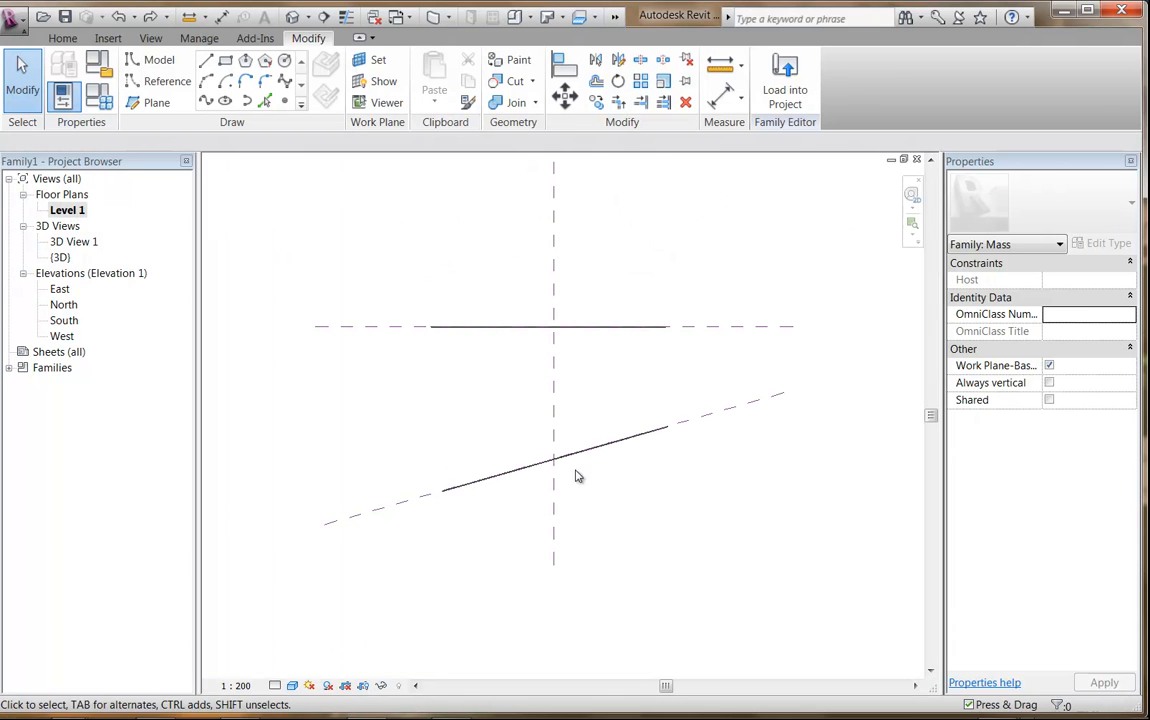
{"action": "left_click", "coordinate": [495, 333]}
{"action": "left_click", "coordinate": [398, 329], "text": "ctrl"}
{"action": "middle_click_drag", "start_coordinate": [462, 406], "coordinate": [475, 552]}
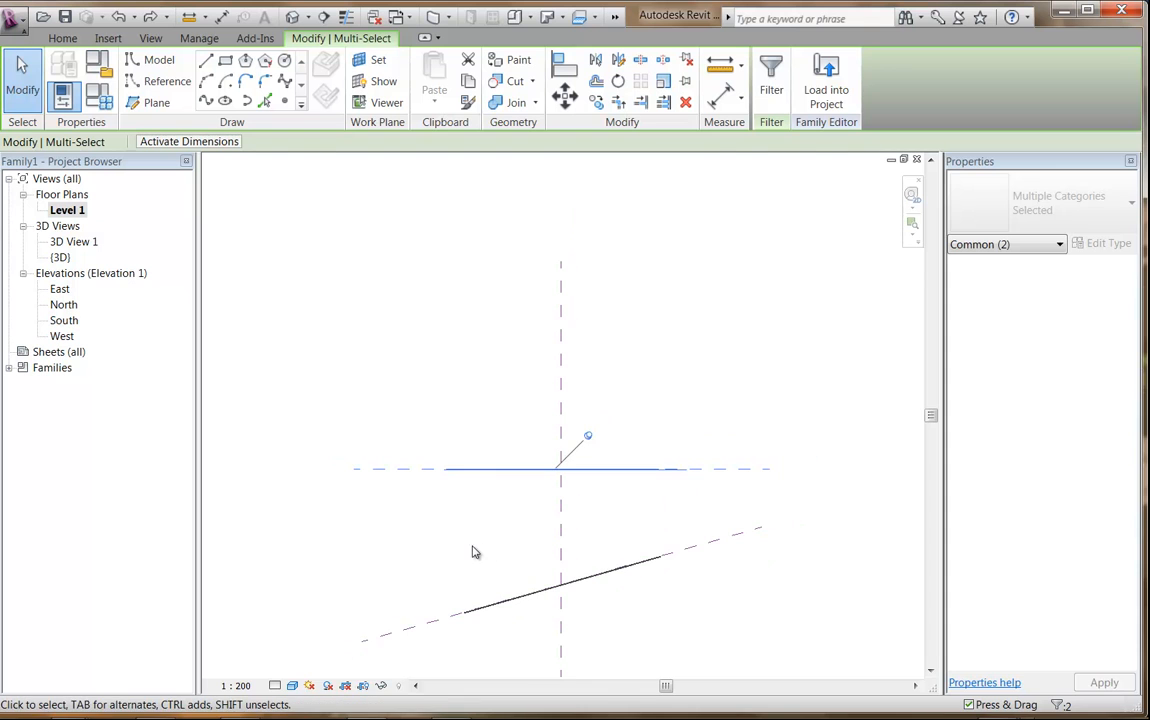
{"action": "left_click", "coordinate": [596, 104]}
{"action": "left_click", "coordinate": [394, 545]}
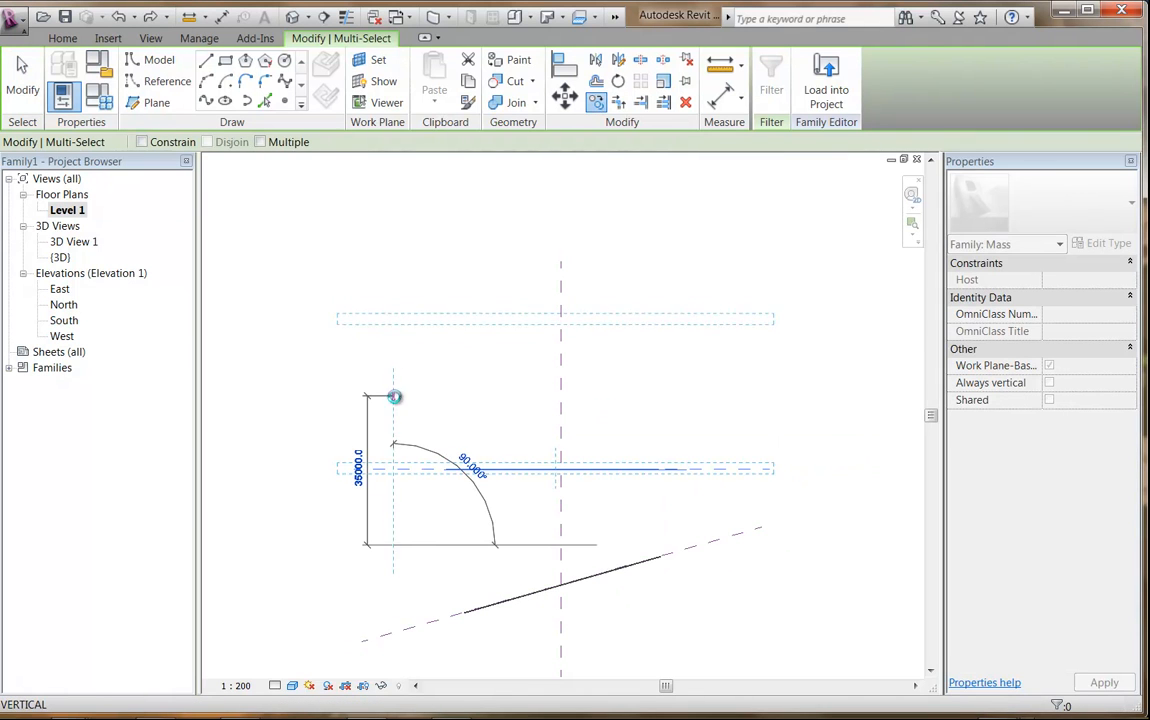
{"action": "left_click", "coordinate": [394, 397]}
{"action": "left_click", "coordinate": [272, 283]}
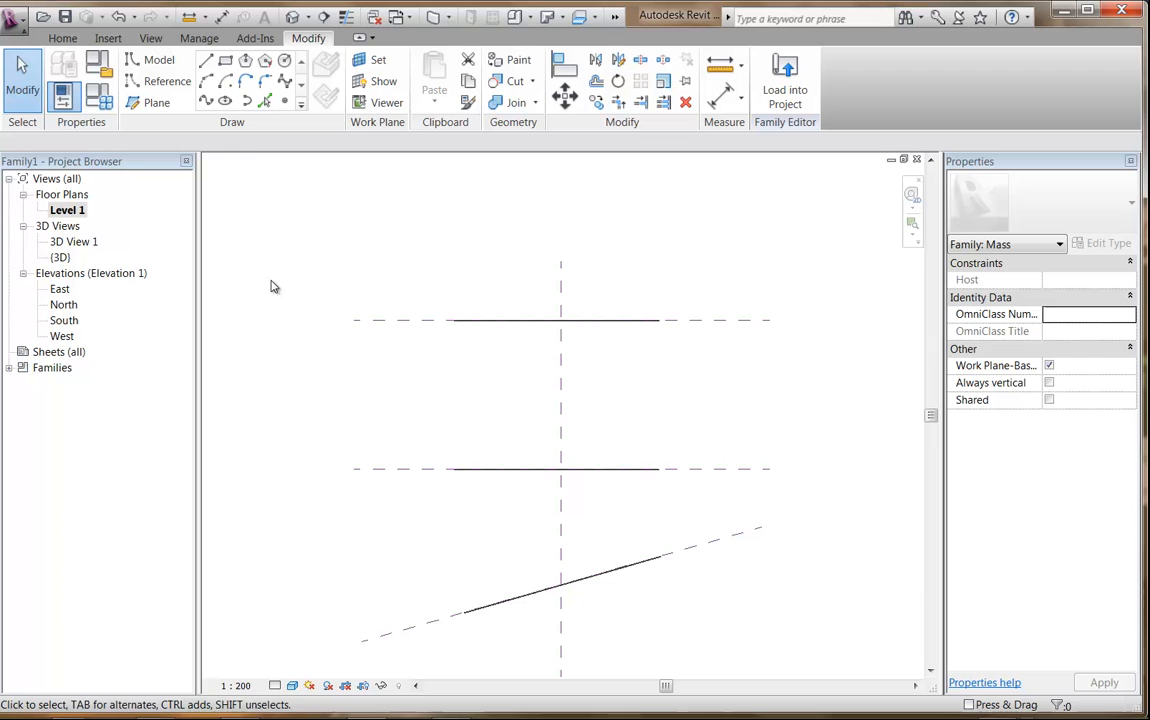
Step: Rotate the northern spline copy and its reference plane about 22° counterclockwise around its centre in the Level 1 floor plan
{"action": "left_click", "coordinate": [456, 321]}
{"action": "left_click", "coordinate": [405, 320], "text": "ctrl"}
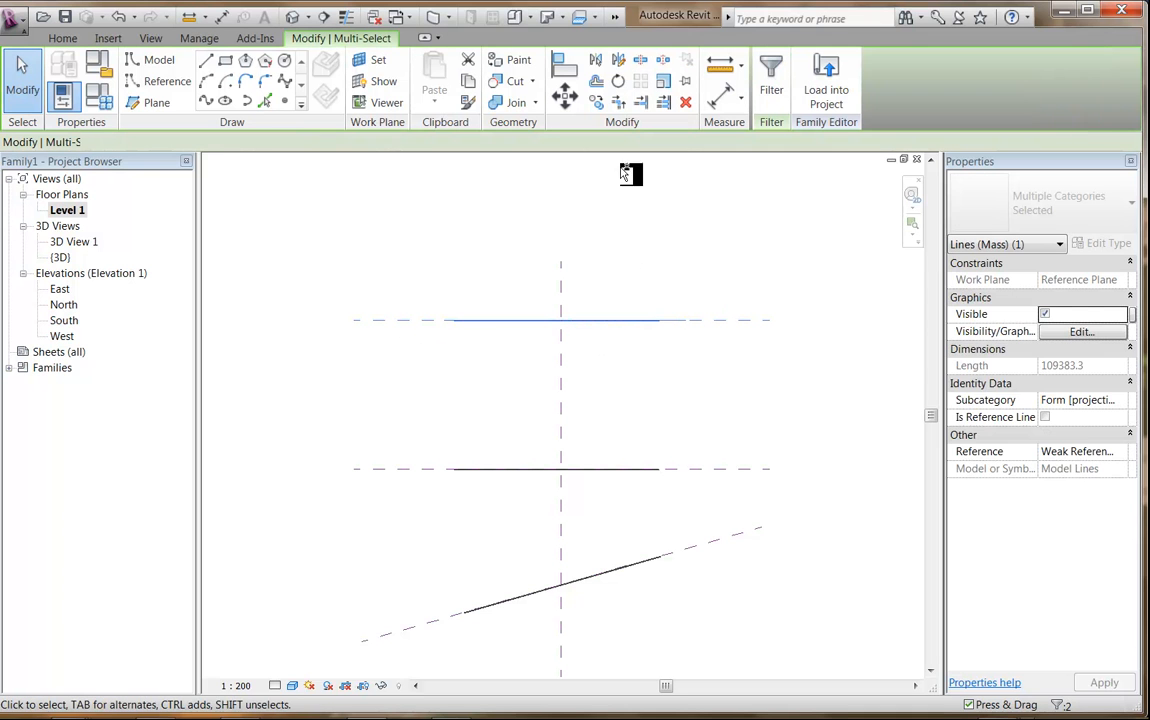
{"action": "left_click", "coordinate": [619, 83]}
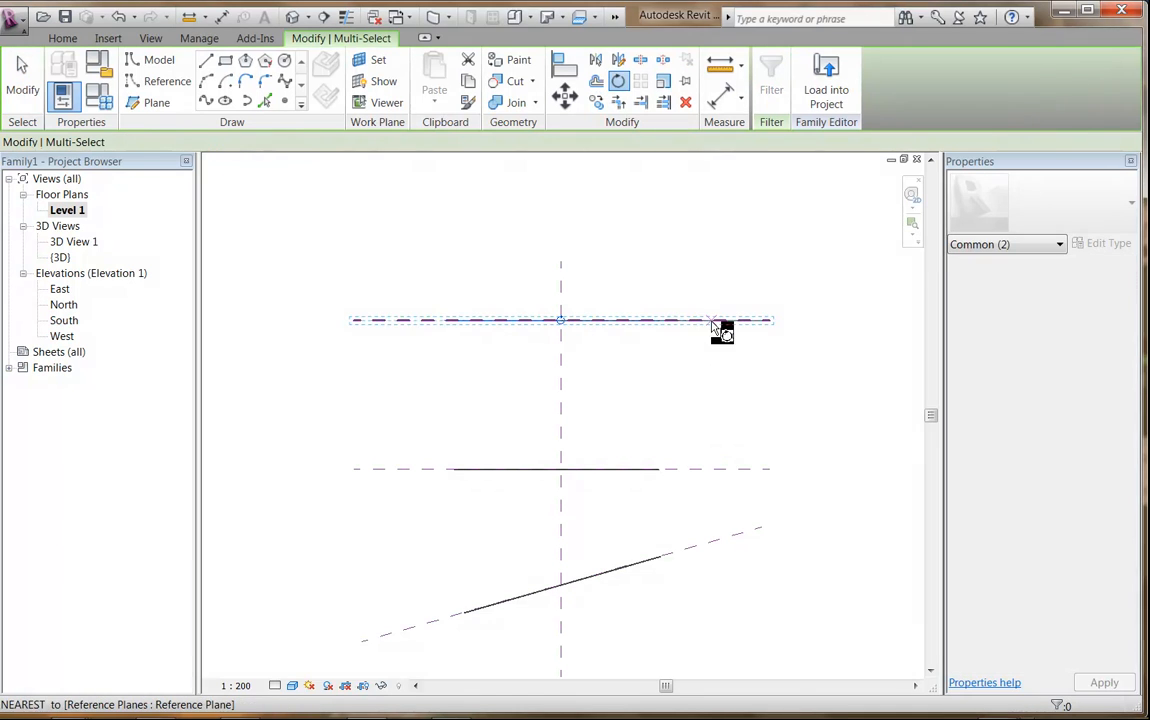
{"action": "left_click", "coordinate": [721, 319]}
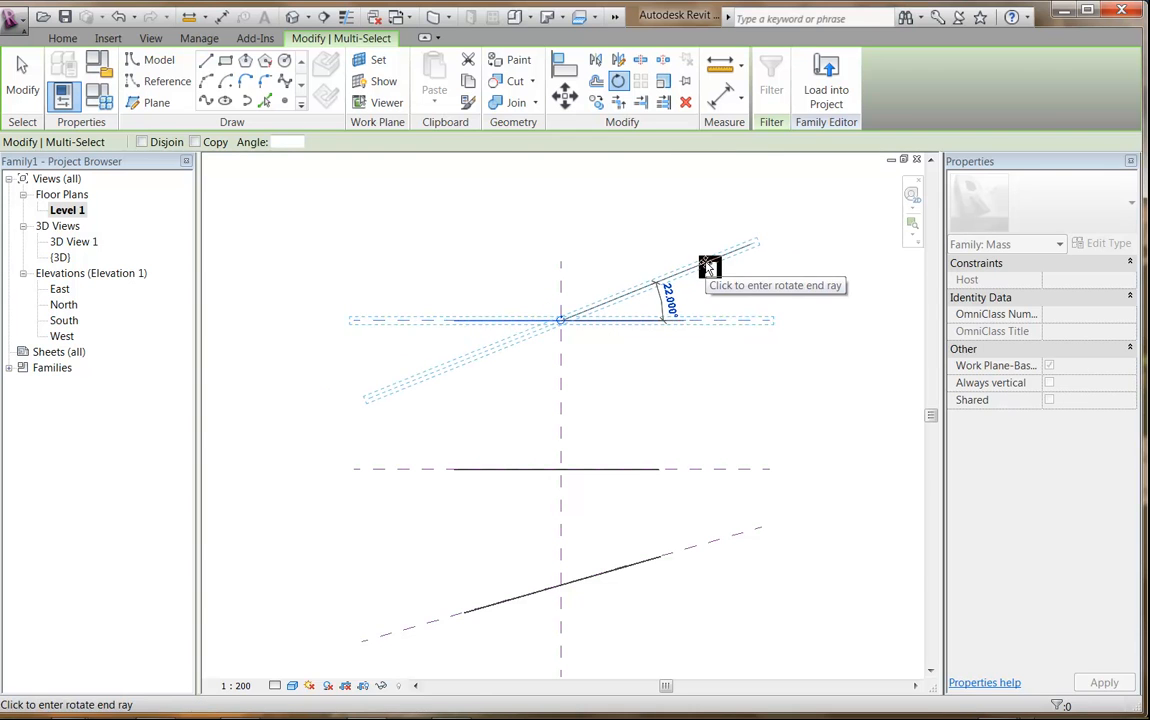
{"action": "left_click", "coordinate": [707, 266]}
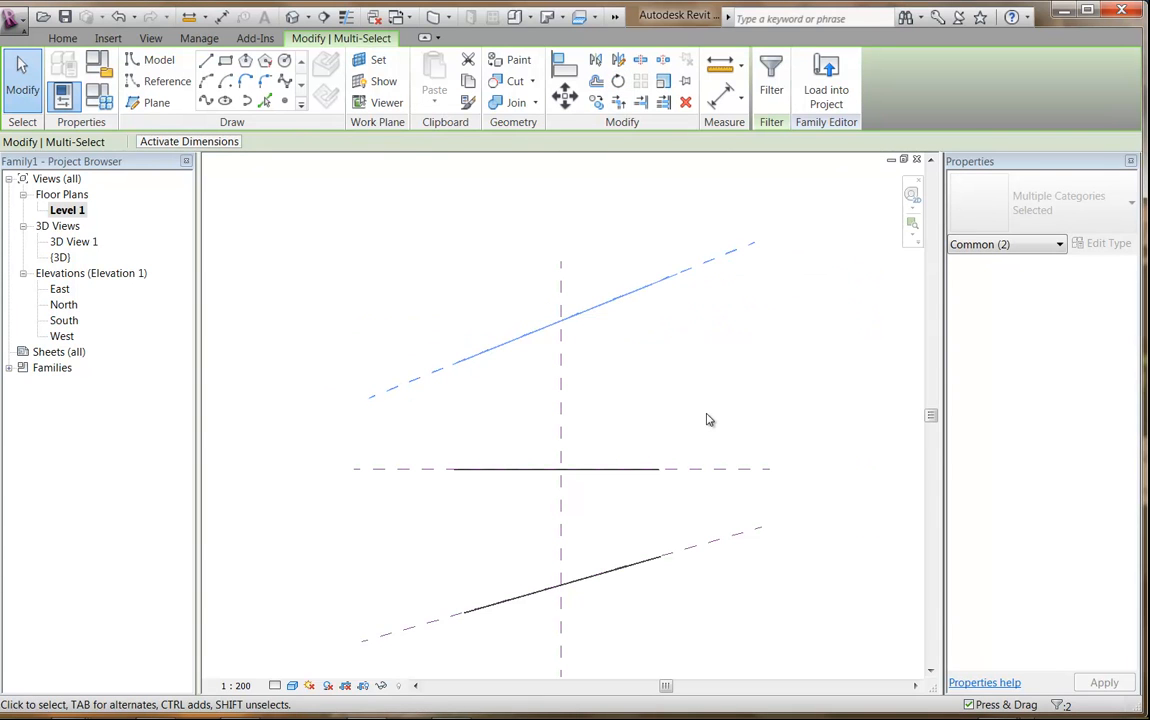
{"action": "left_click", "coordinate": [708, 416]}
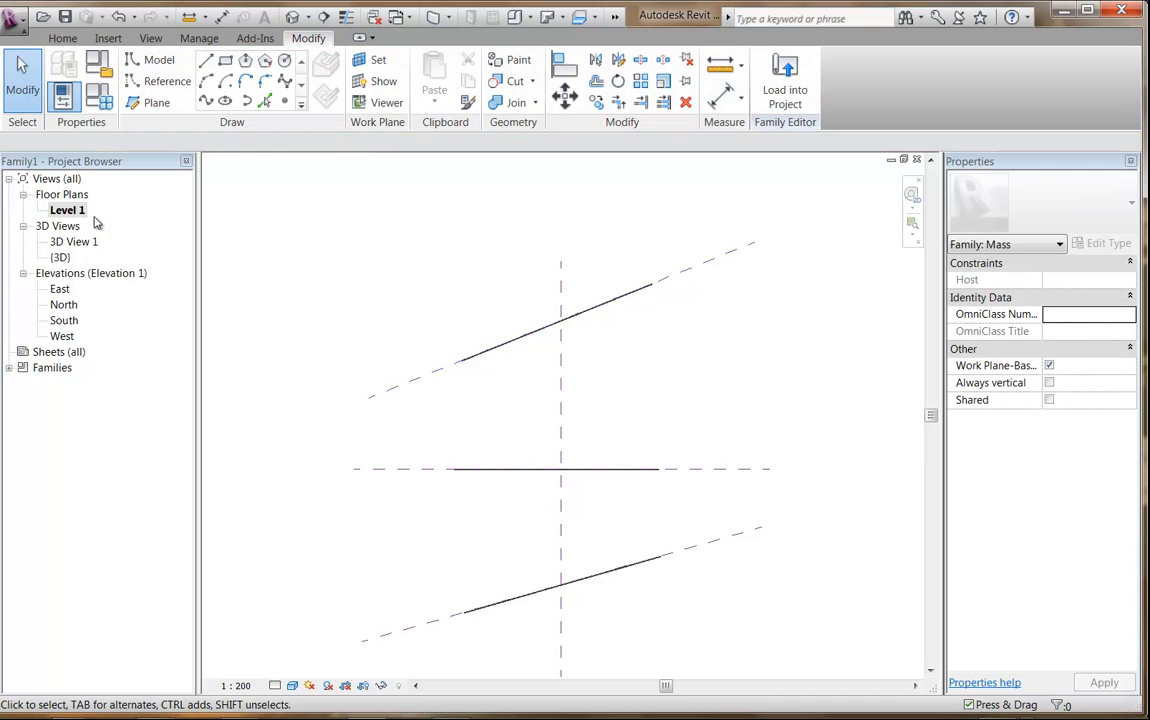
Step: In the {3D} view, undo the rotation and the incomplete northern copy of the original profile
{"action": "double_click", "coordinate": [60, 257]}
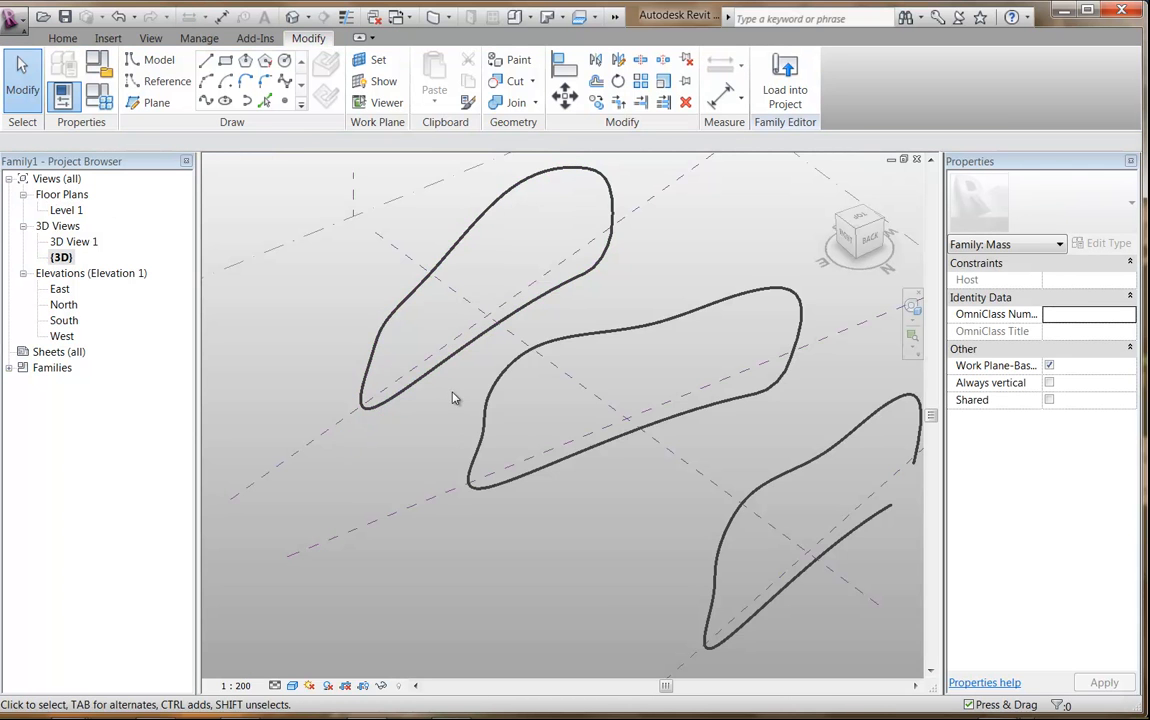
{"action": "middle_click_drag", "start_coordinate": [507, 419], "coordinate": [441, 472], "text": "shift"}
{"action": "key", "text": "ctrl+z"}
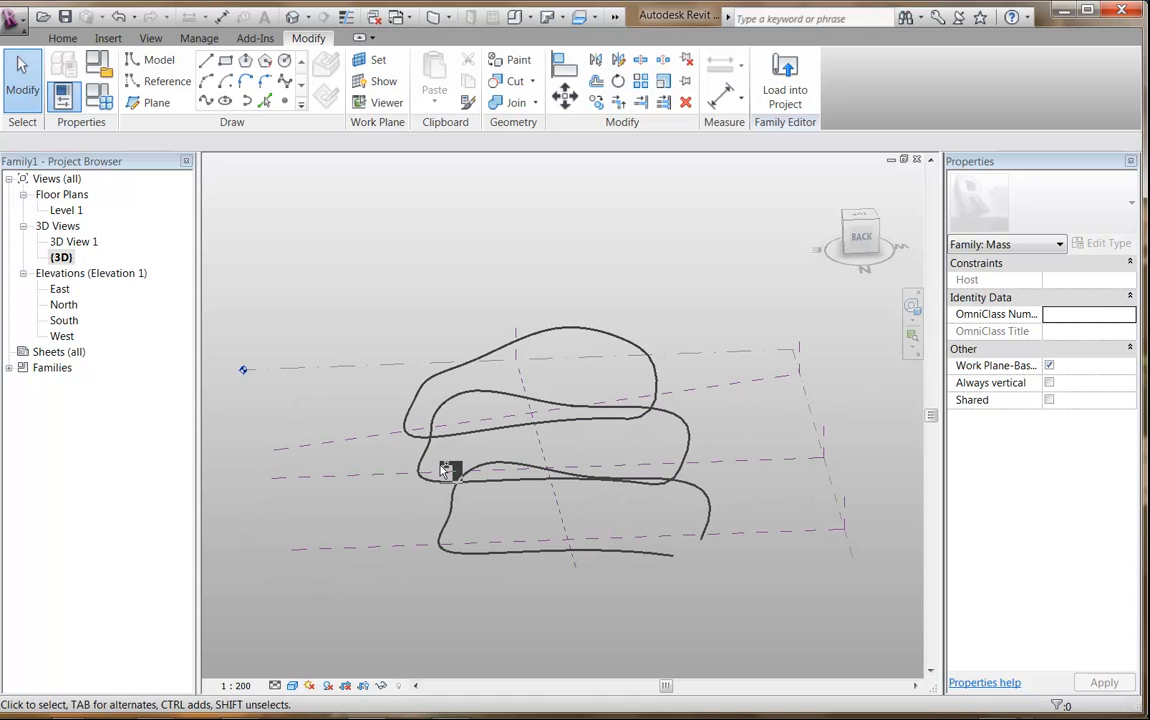
{"action": "key", "text": "ctrl+z"}
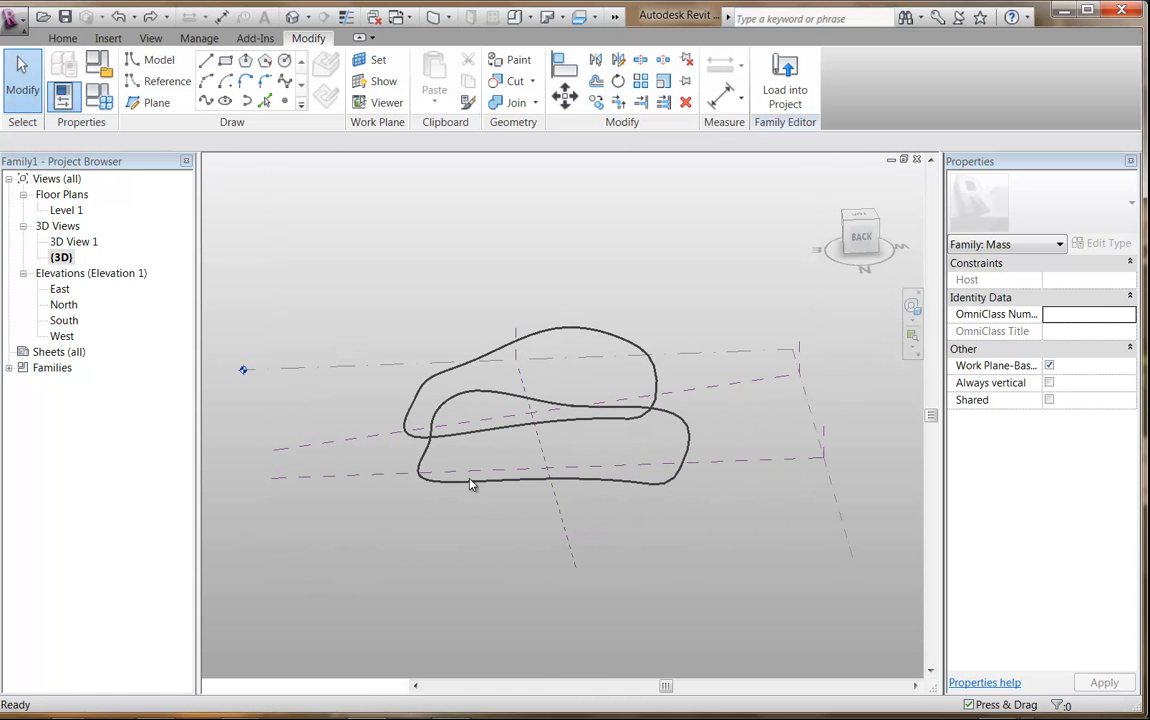
{"action": "key", "text": "ctrl+z"}
{"action": "left_click", "coordinate": [152, 17]}
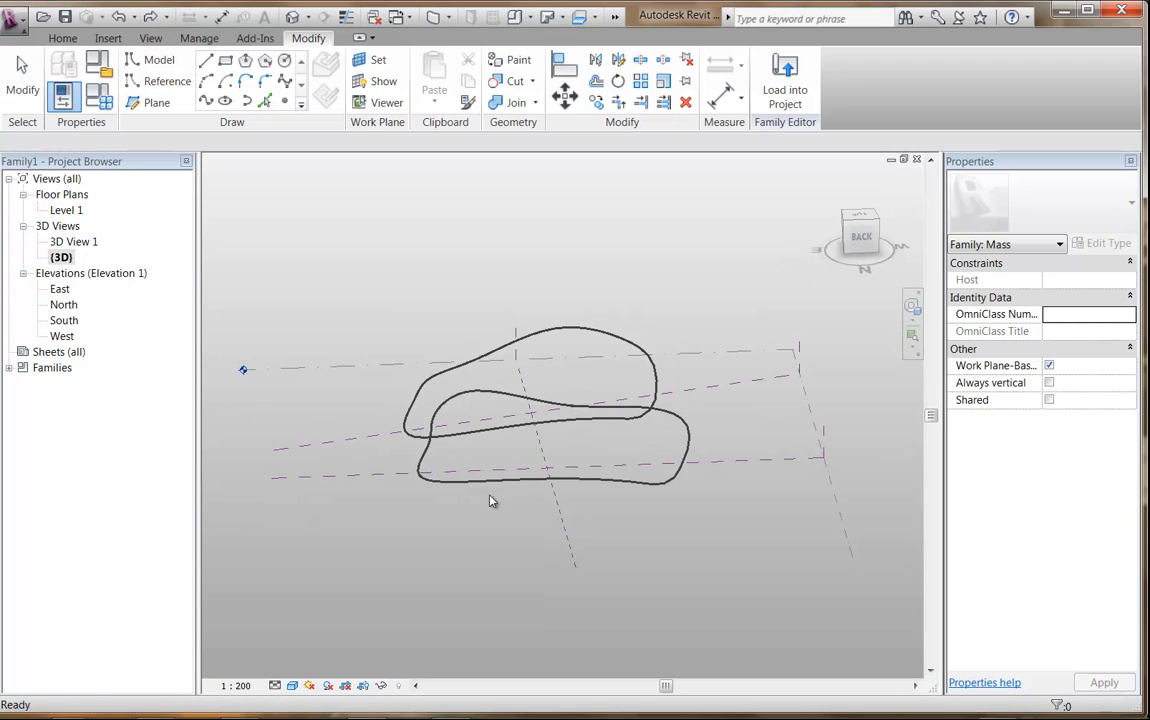
Step: Copy the complete original profile, including its closing curve, together with its reference plane about 26000 mm to the north
{"action": "left_click", "coordinate": [735, 467], "text": "ctrl"}
{"action": "middle_click_drag", "start_coordinate": [316, 462], "coordinate": [470, 500], "text": "shift"}
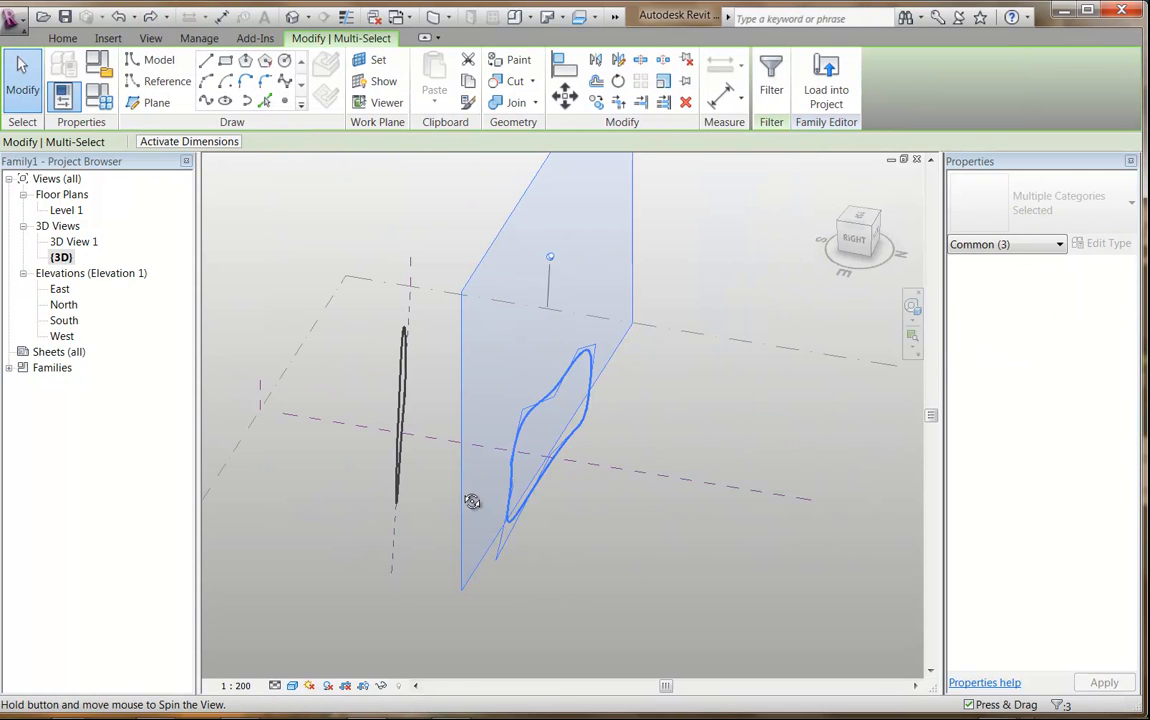
{"action": "left_click", "coordinate": [595, 104]}
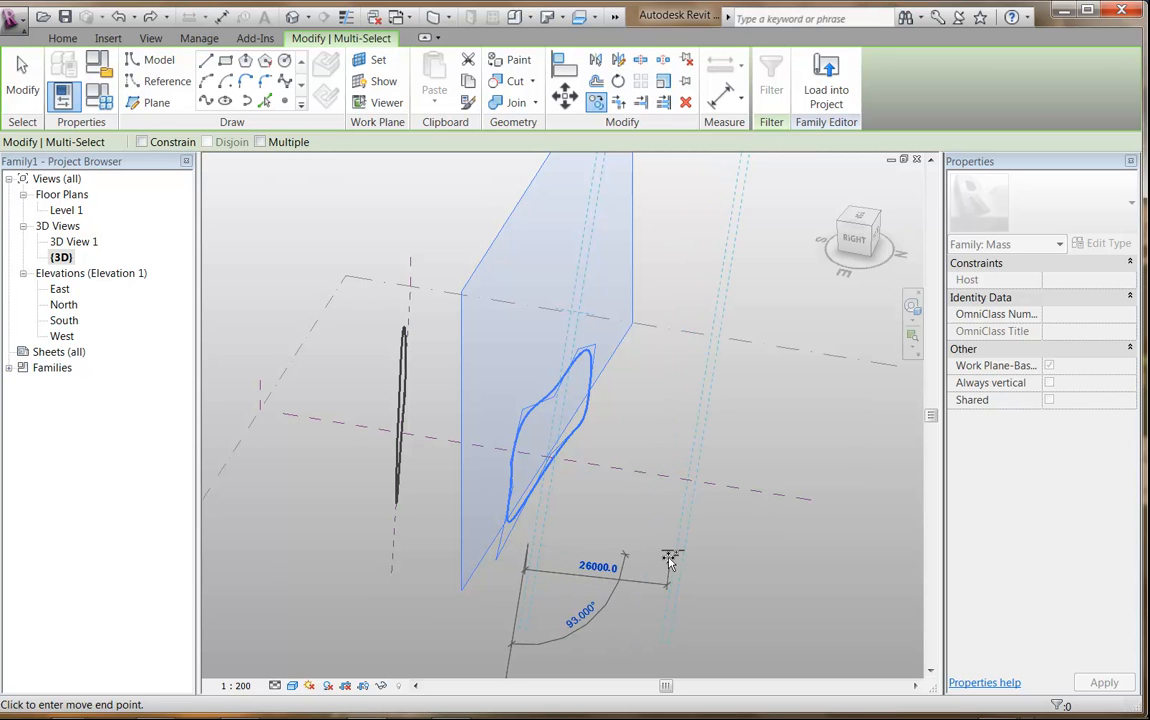
{"action": "left_click", "coordinate": [665, 563]}
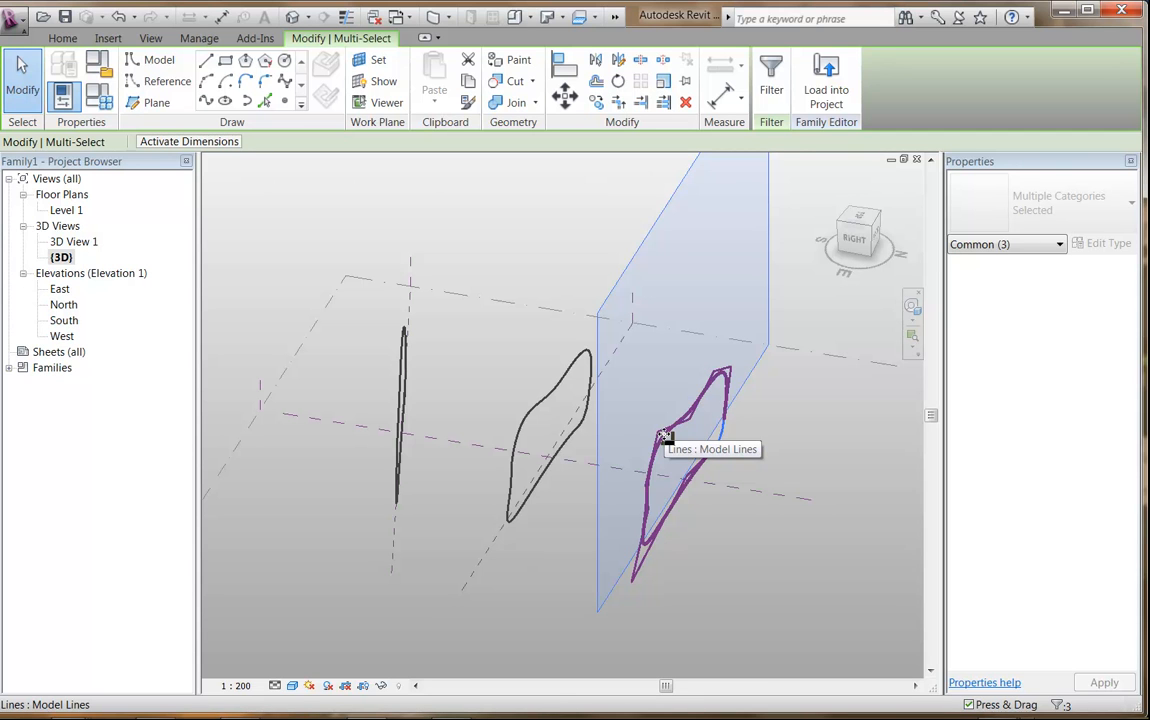
Step: In the Level 1 floor plan, rotate the new northern profile and its reference plane slightly counterclockwise around its centre
{"action": "double_click", "coordinate": [65, 211]}
{"action": "middle_click_drag", "start_coordinate": [500, 530], "coordinate": [443, 346]}
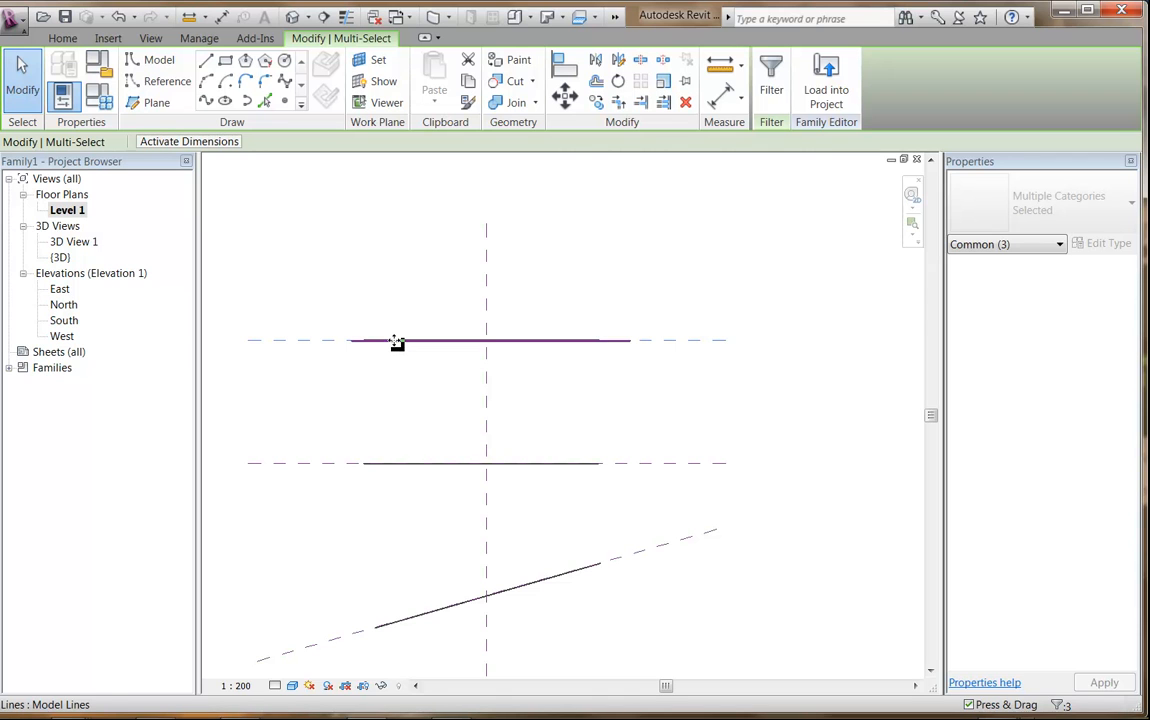
{"action": "left_click", "coordinate": [618, 84]}
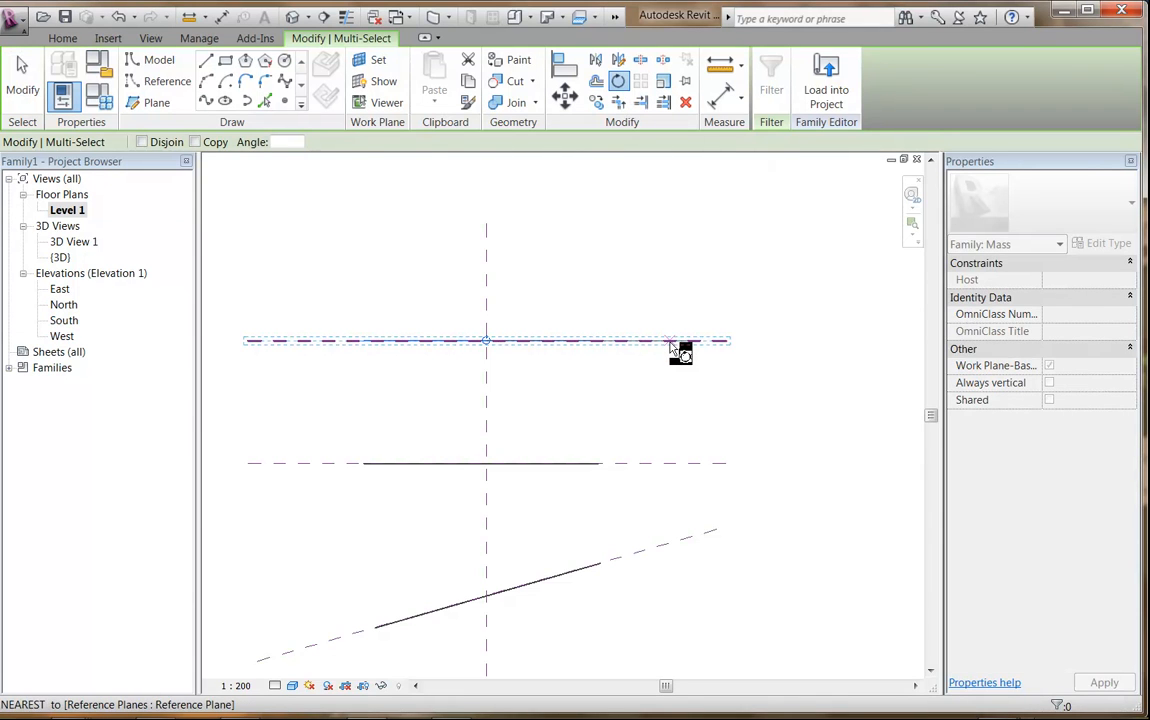
{"action": "left_click", "coordinate": [672, 346]}
{"action": "left_click", "coordinate": [667, 303]}
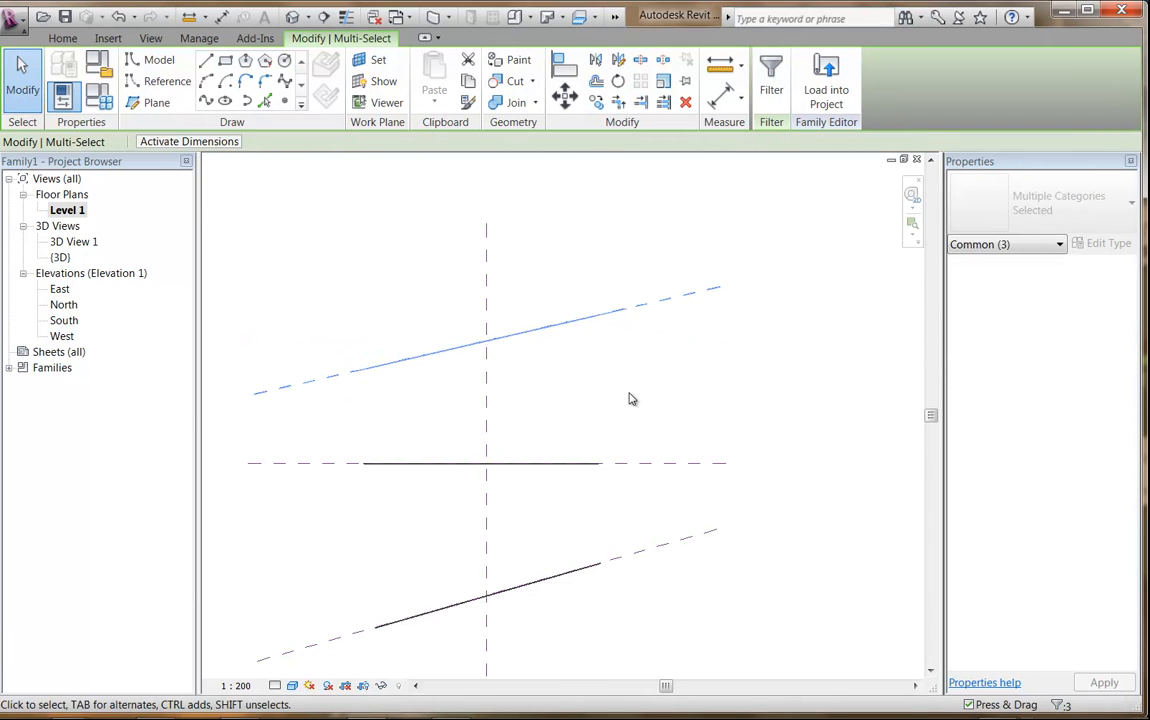
{"action": "left_click", "coordinate": [629, 399]}
Step: In the {3D} view, lower the upper control point at the new profile's right-hand end to form a sharper corner
{"action": "double_click", "coordinate": [60, 258]}
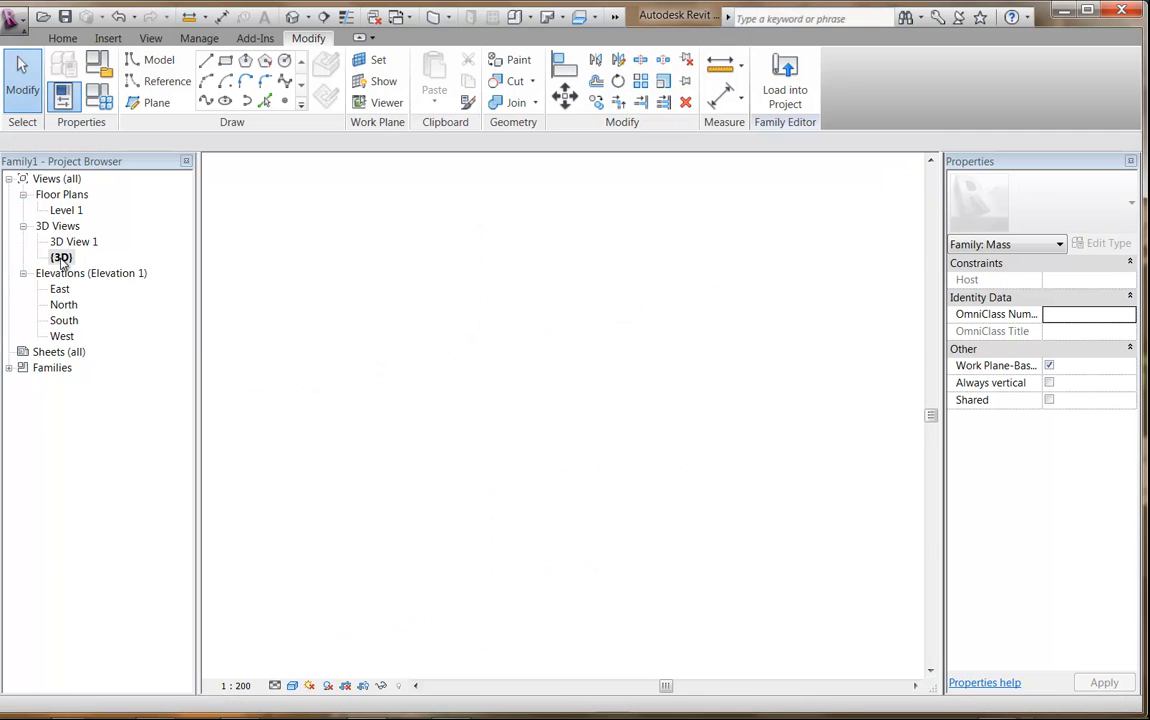
{"action": "middle_click_drag", "start_coordinate": [657, 524], "coordinate": [642, 480], "text": "shift"}
{"action": "left_click", "coordinate": [678, 426]}
{"action": "middle_click_drag", "start_coordinate": [678, 426], "coordinate": [647, 398], "text": "shift"}
{"action": "middle_click_drag", "start_coordinate": [645, 459], "coordinate": [619, 431]}
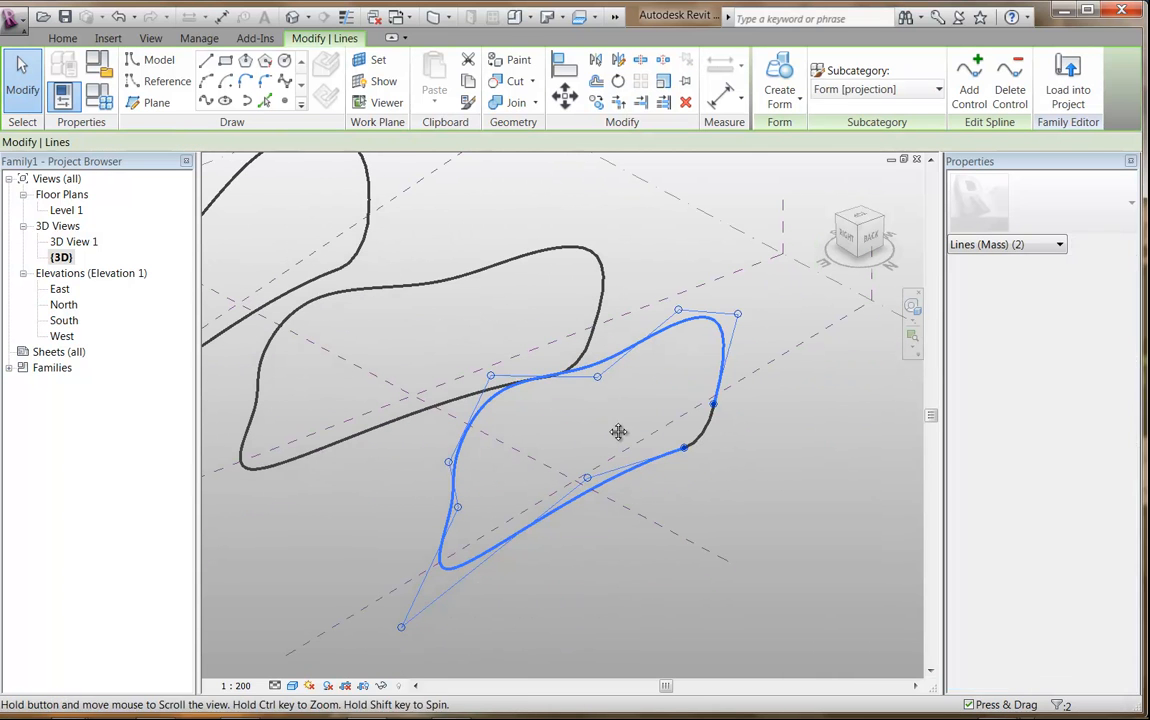
{"action": "left_click_drag", "start_coordinate": [681, 311], "coordinate": [711, 340]}
{"action": "scroll", "coordinate": [718, 404], "scroll_direction": "up", "scroll_amount": 1}
{"action": "middle_click_drag", "start_coordinate": [718, 404], "coordinate": [480, 411], "text": "shift"}
Step: Reshape the new profile's left end by pulling one control point outward and the lower one inward, and raise its upper middle control point
{"action": "left_click_drag", "start_coordinate": [480, 411], "coordinate": [414, 420]}
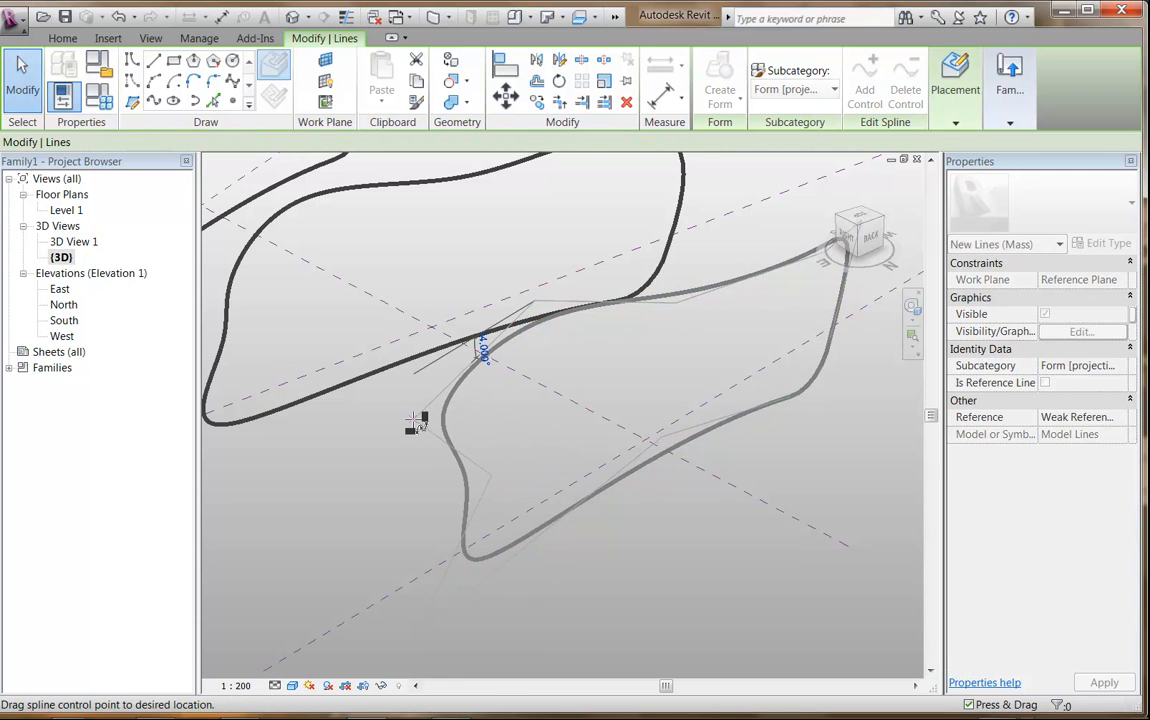
{"action": "left_click_drag", "start_coordinate": [492, 475], "coordinate": [521, 472]}
{"action": "middle_click_drag", "start_coordinate": [521, 472], "coordinate": [549, 440], "text": "shift"}
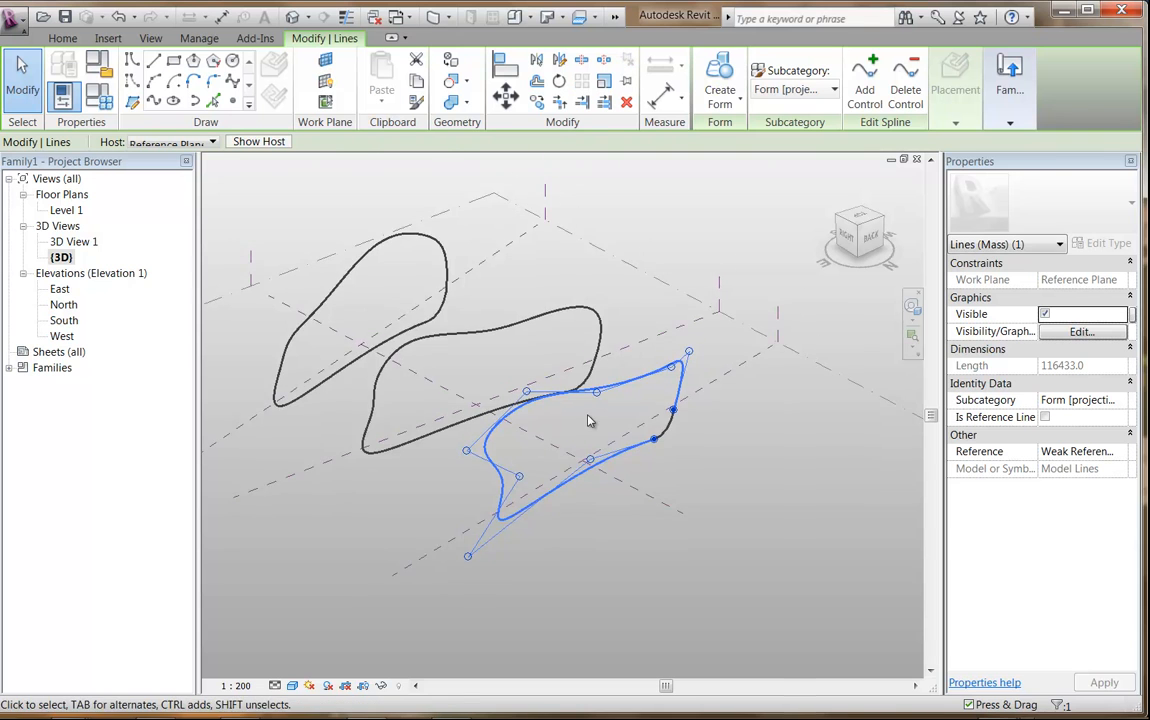
{"action": "scroll", "coordinate": [590, 409], "scroll_direction": "up", "scroll_amount": 2}
{"action": "left_click_drag", "start_coordinate": [602, 381], "coordinate": [598, 325]}
{"action": "scroll", "coordinate": [430, 345], "scroll_direction": "down", "scroll_amount": 1}
{"action": "middle_click_drag", "start_coordinate": [418, 349], "coordinate": [452, 390]}
{"action": "scroll", "coordinate": [452, 390], "scroll_direction": "down", "scroll_amount": 2}
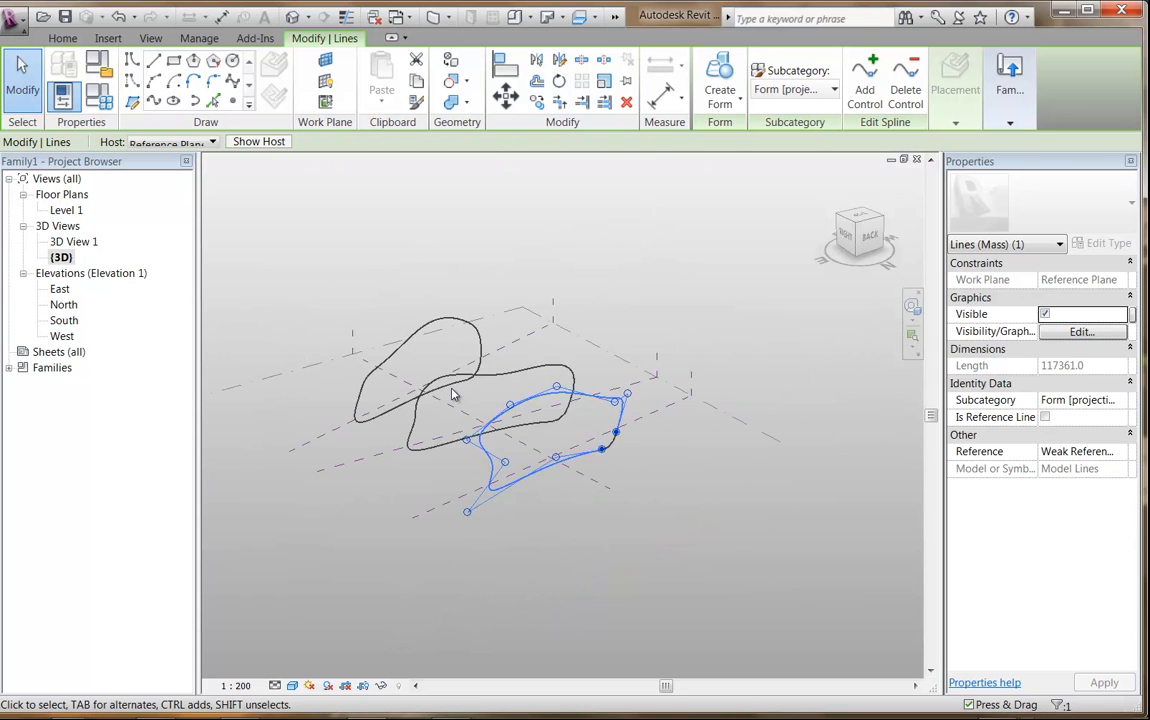
Step: Try to create a solid form from the reshaped spline together with the other two complete profiles
{"action": "scroll", "coordinate": [452, 393], "scroll_direction": "up", "scroll_amount": 2}
{"action": "middle_click_drag", "start_coordinate": [452, 393], "coordinate": [522, 372], "text": "shift"}
{"action": "key", "text": "Tab"}
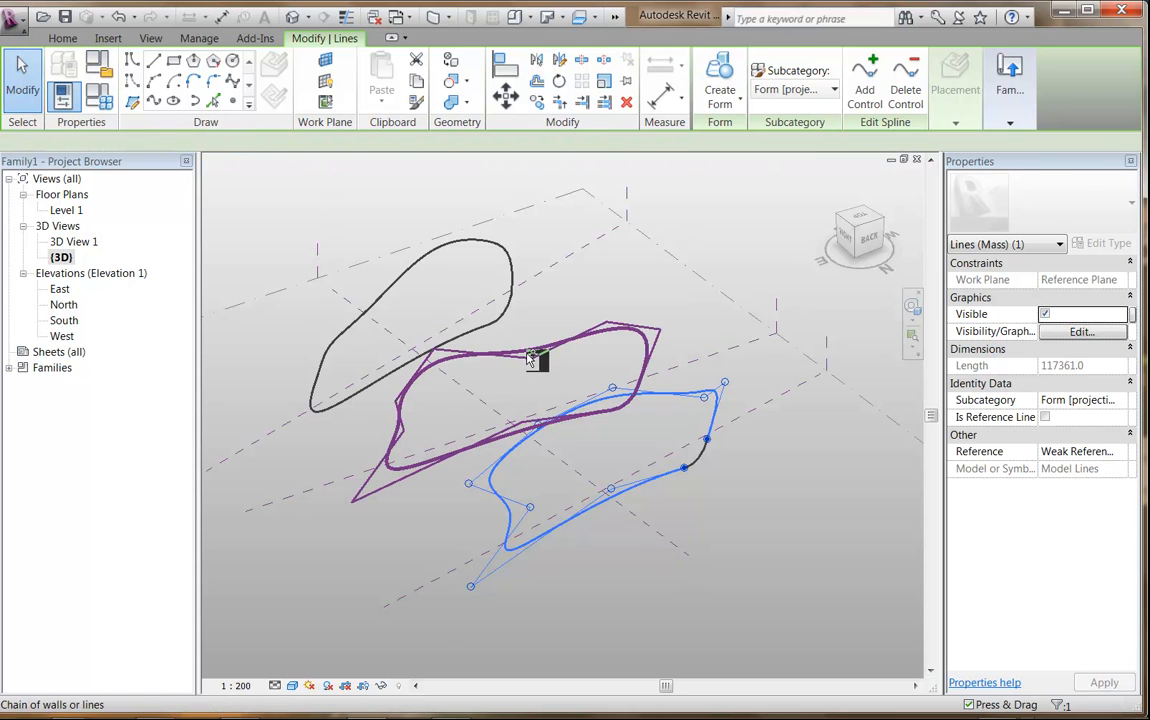
{"action": "left_click", "coordinate": [534, 357], "text": "ctrl"}
{"action": "left_click", "coordinate": [350, 355], "text": "ctrl"}
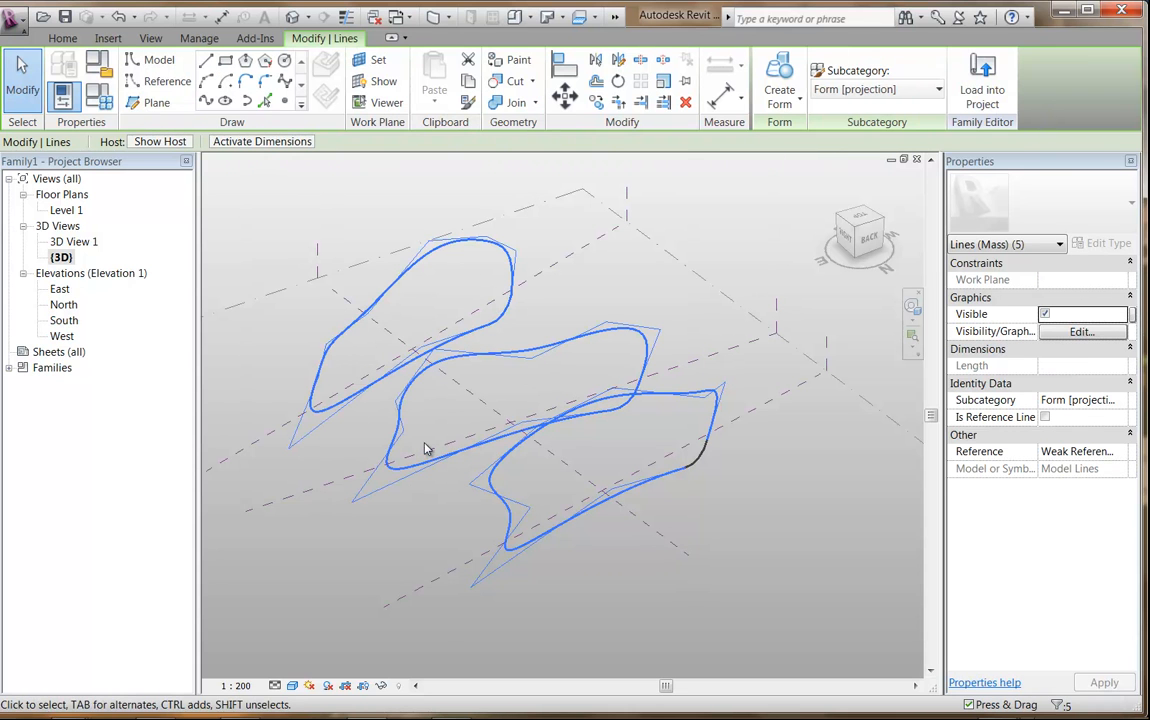
{"action": "left_click", "coordinate": [779, 88]}
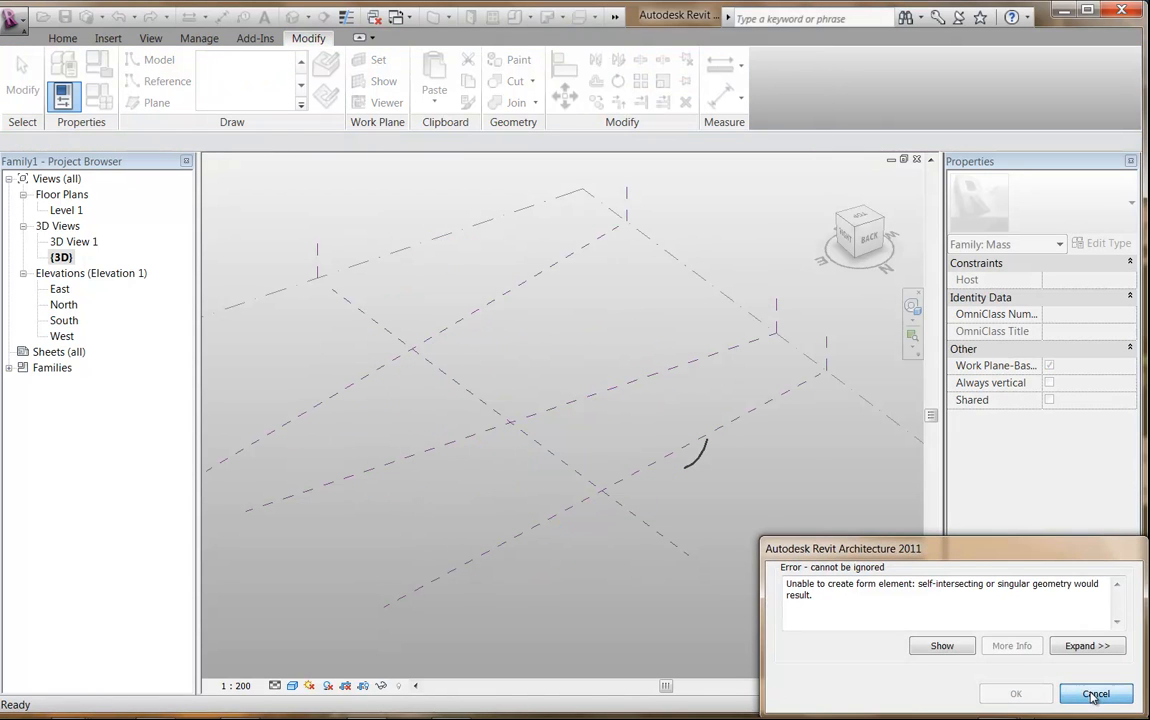
{"action": "left_click", "coordinate": [1095, 694]}
Step: Create a solid form through all three closed profiles, including the closing curve of each chain
{"action": "key", "text": "Tab"}
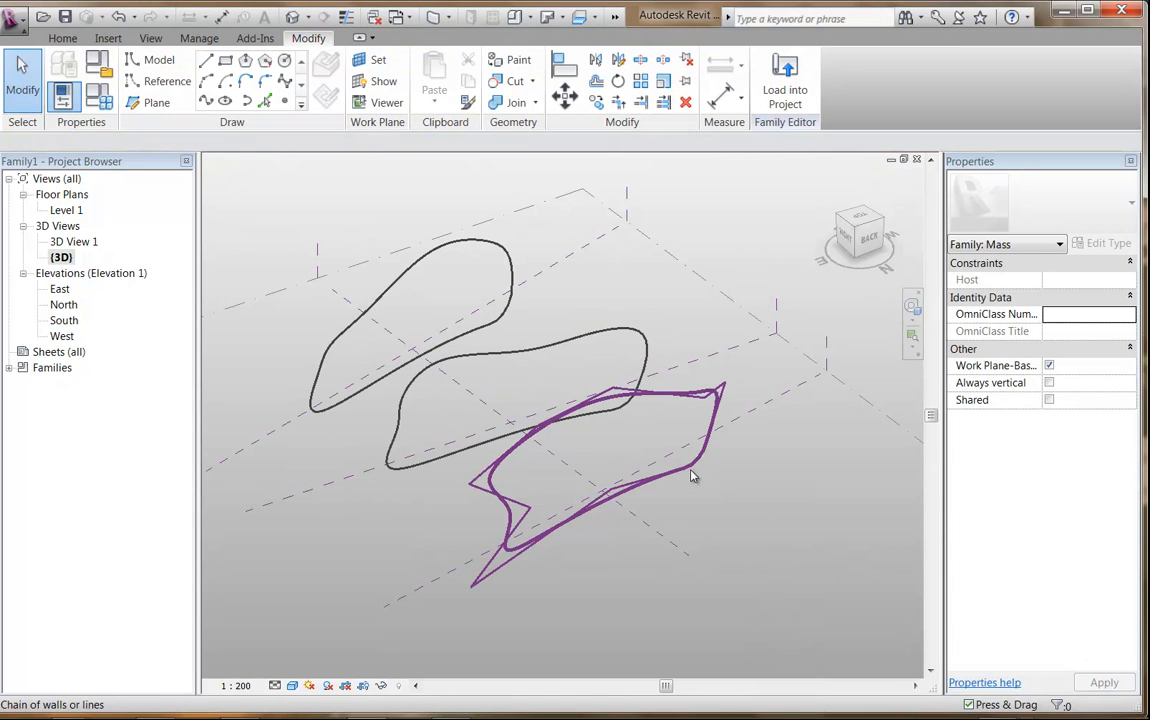
{"action": "left_click", "coordinate": [692, 476]}
{"action": "key", "text": "Tab"}
{"action": "left_click", "coordinate": [570, 336], "text": "ctrl"}
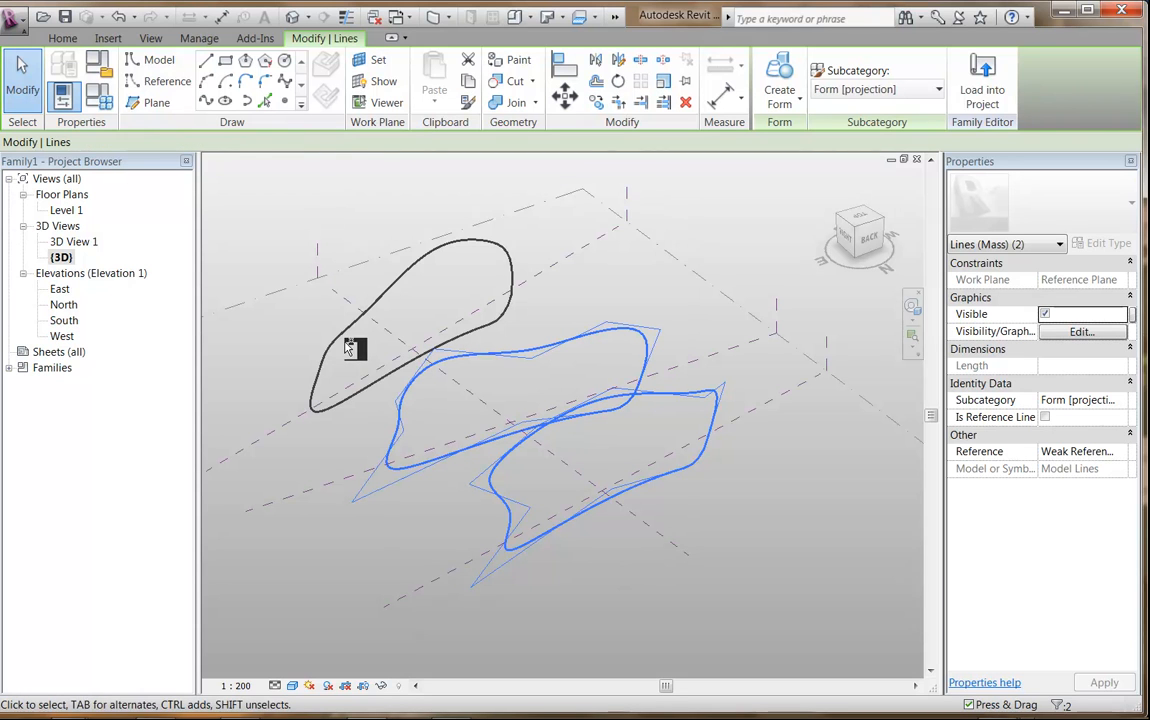
{"action": "key", "text": "Tab"}
{"action": "left_click", "coordinate": [352, 340], "text": "ctrl"}
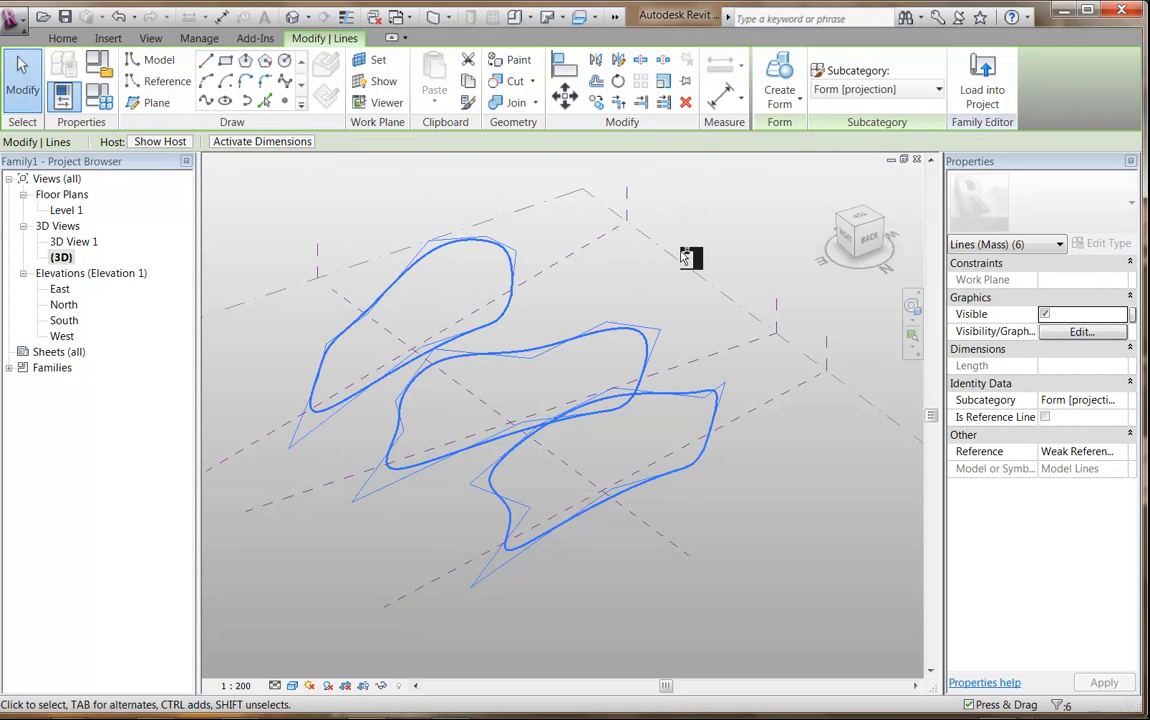
{"action": "left_click", "coordinate": [790, 72]}
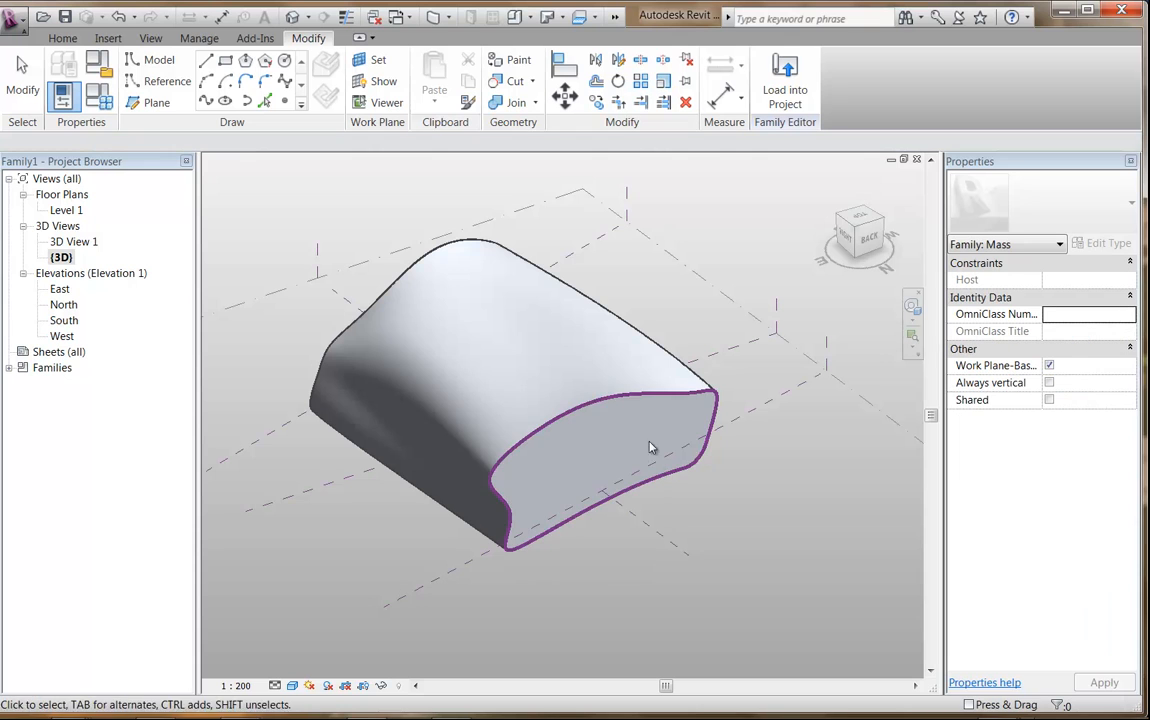
Step: Inspect the lofted form from several angles and open the South elevation view
{"action": "middle_click_drag", "start_coordinate": [537, 431], "coordinate": [581, 473], "text": "shift"}
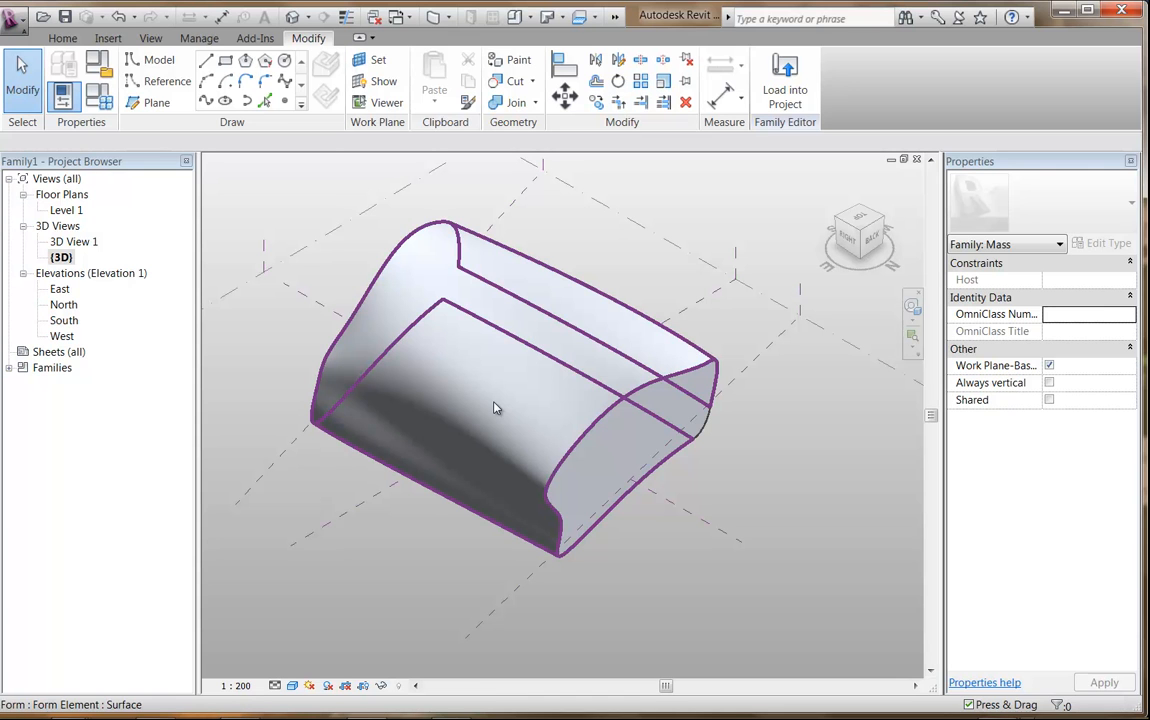
{"action": "middle_click_drag", "start_coordinate": [418, 452], "coordinate": [619, 477], "text": "shift"}
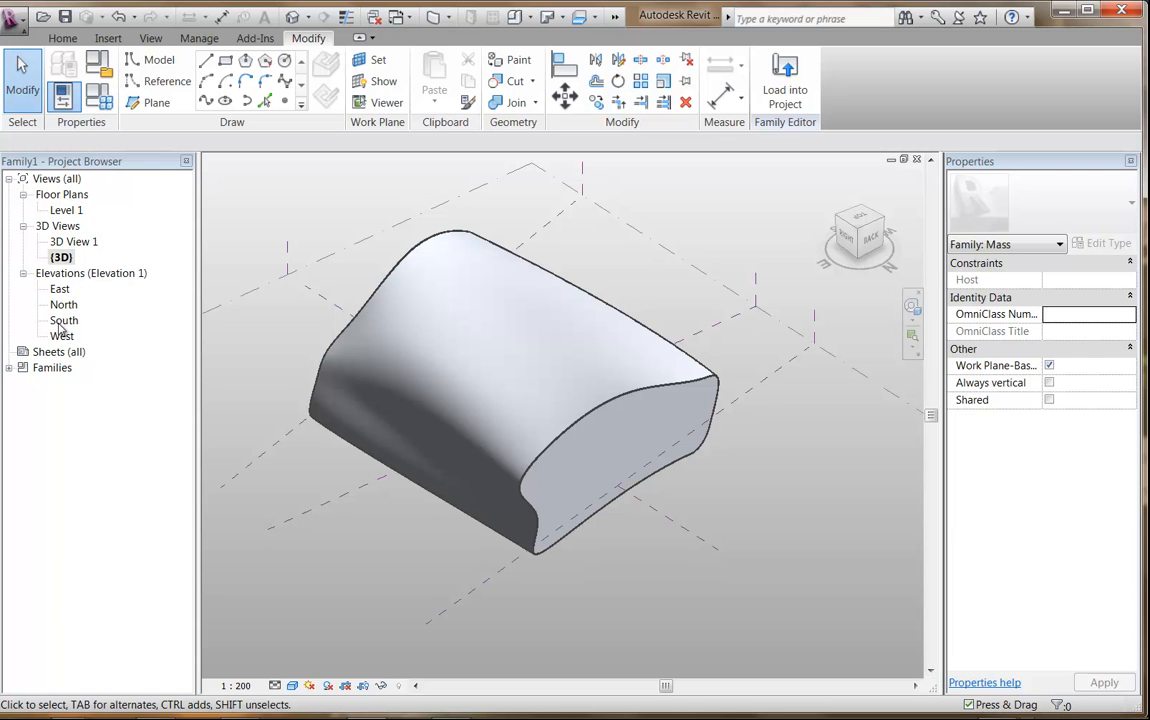
{"action": "double_click", "coordinate": [63, 321]}
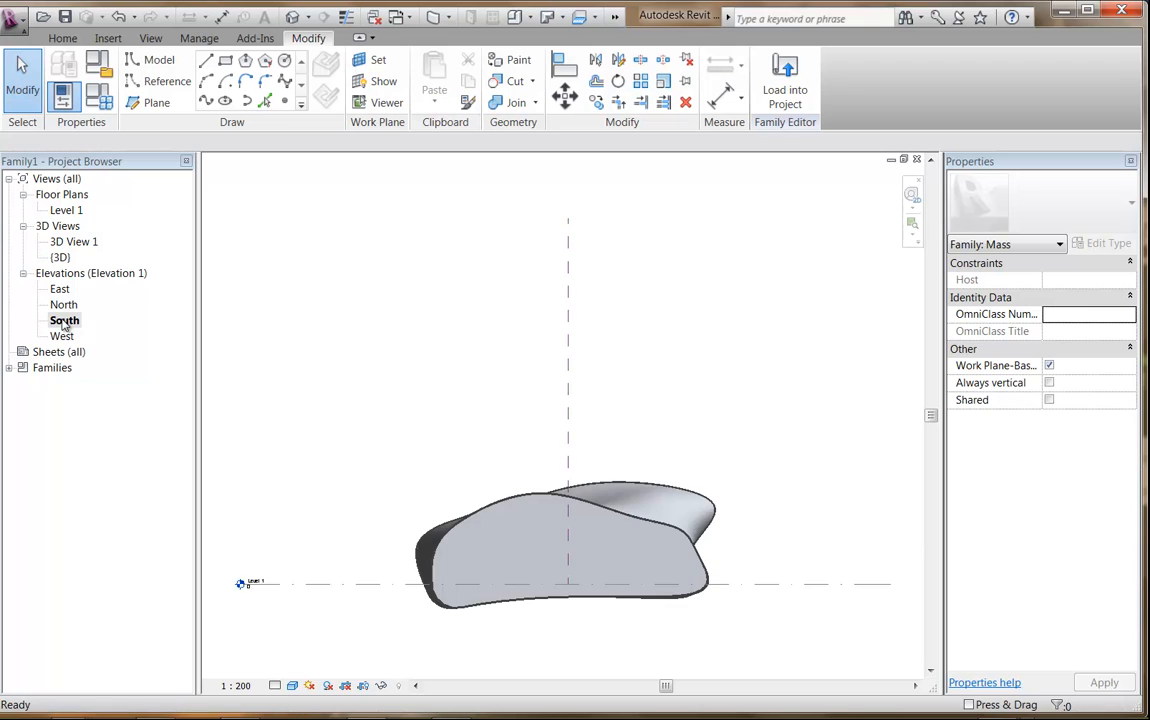
{"action": "middle_click_drag", "start_coordinate": [441, 571], "coordinate": [449, 462]}
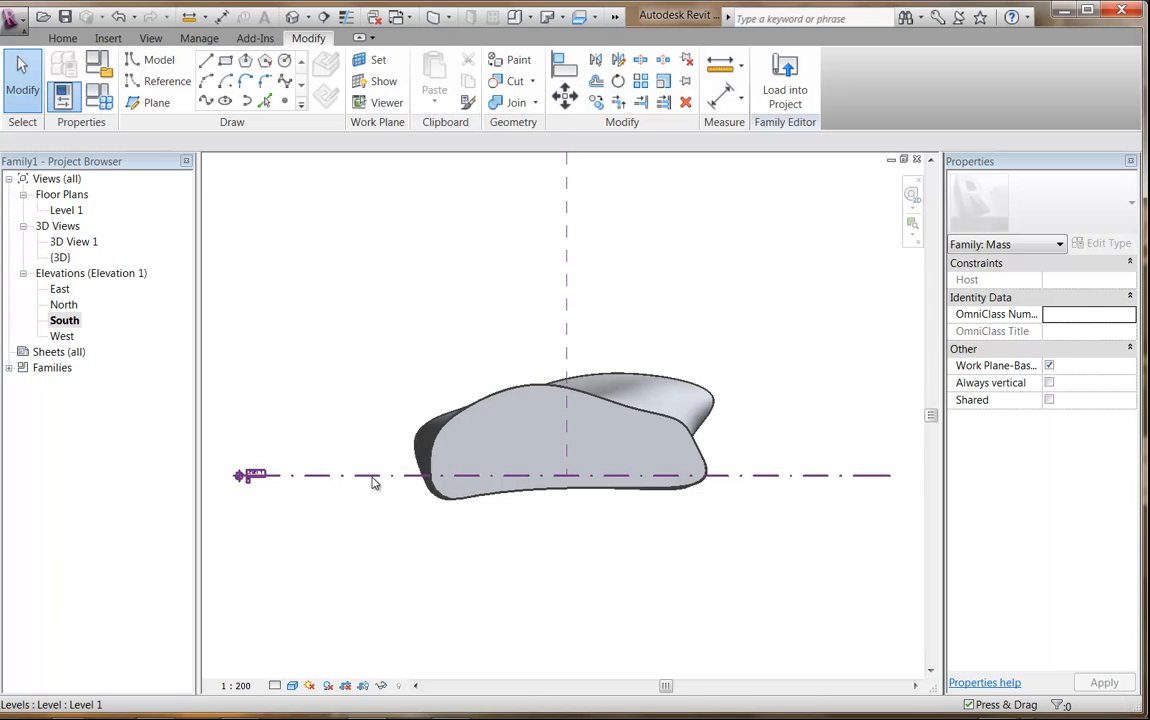
Step: Review the Mass subcategories among the model objects in Object Styles and return to the South elevation
{"action": "left_click", "coordinate": [204, 41]}
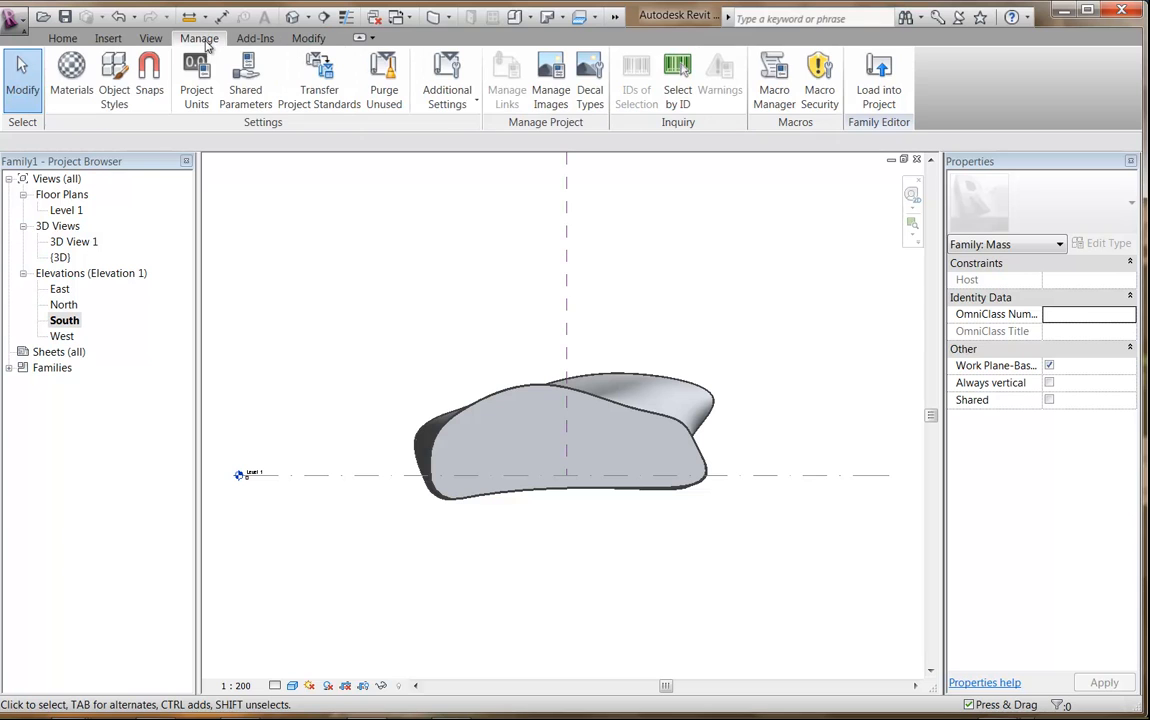
{"action": "left_click", "coordinate": [114, 76]}
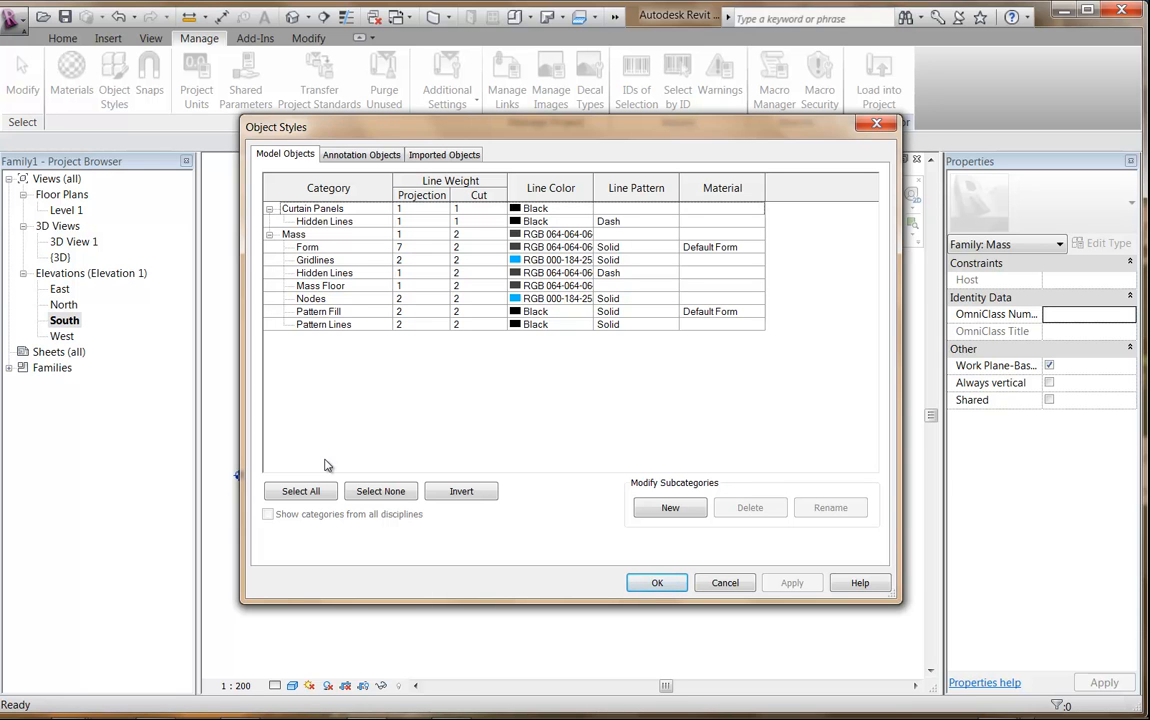
{"action": "left_click", "coordinate": [725, 582]}
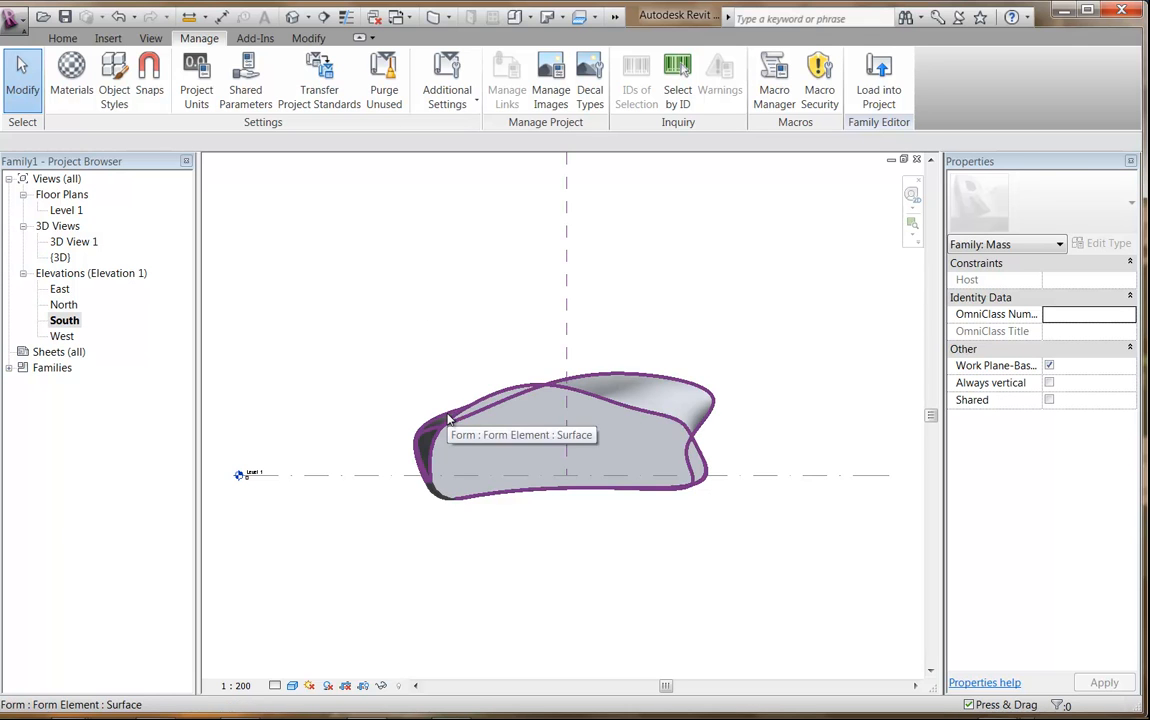
{"action": "scroll", "coordinate": [437, 363], "scroll_direction": "up", "scroll_amount": 3}
{"action": "scroll", "coordinate": [437, 363], "scroll_direction": "down", "scroll_amount": 2}
{"action": "mouse_move", "coordinate": [437, 363]}
{"action": "middle_mouse_down"}
{"action": "mouse_move", "coordinate": [405, 375]}
{"action": "mouse_move", "coordinate": [446, 346]}
{"action": "middle_mouse_up"}
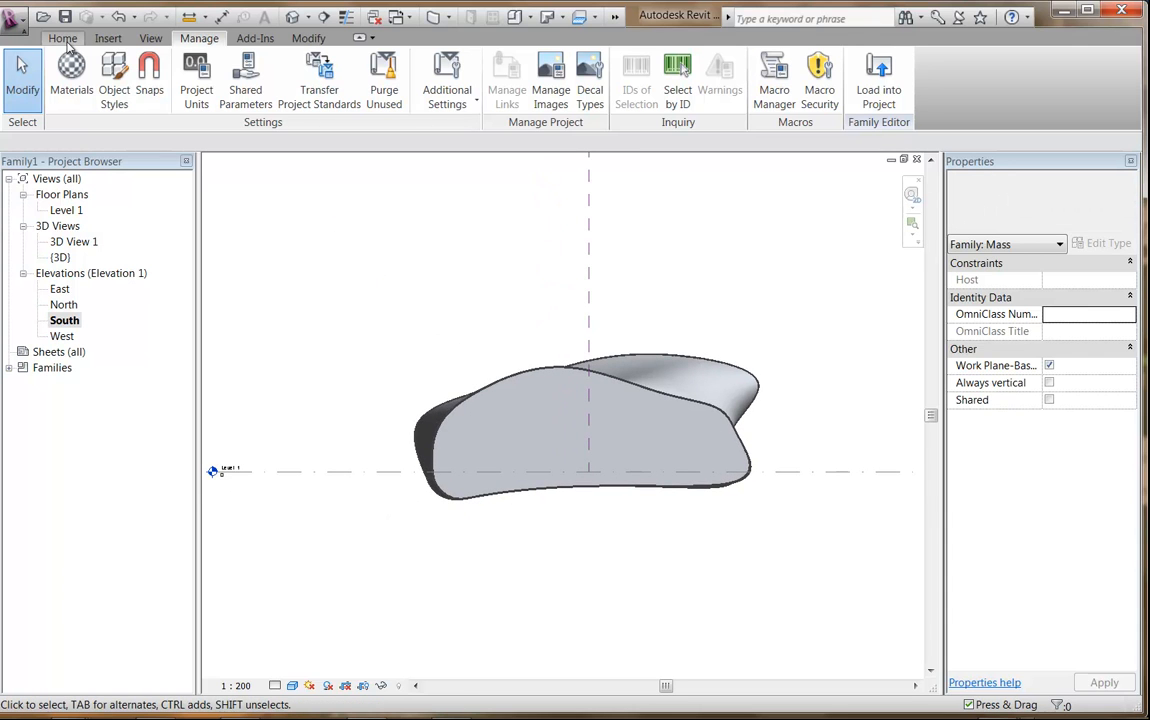
Step: Draw a model-line rectangle about 78000 mm wide and 12000 mm high directly below Level 1, extending past both sides of the mass
{"action": "left_click", "coordinate": [63, 40]}
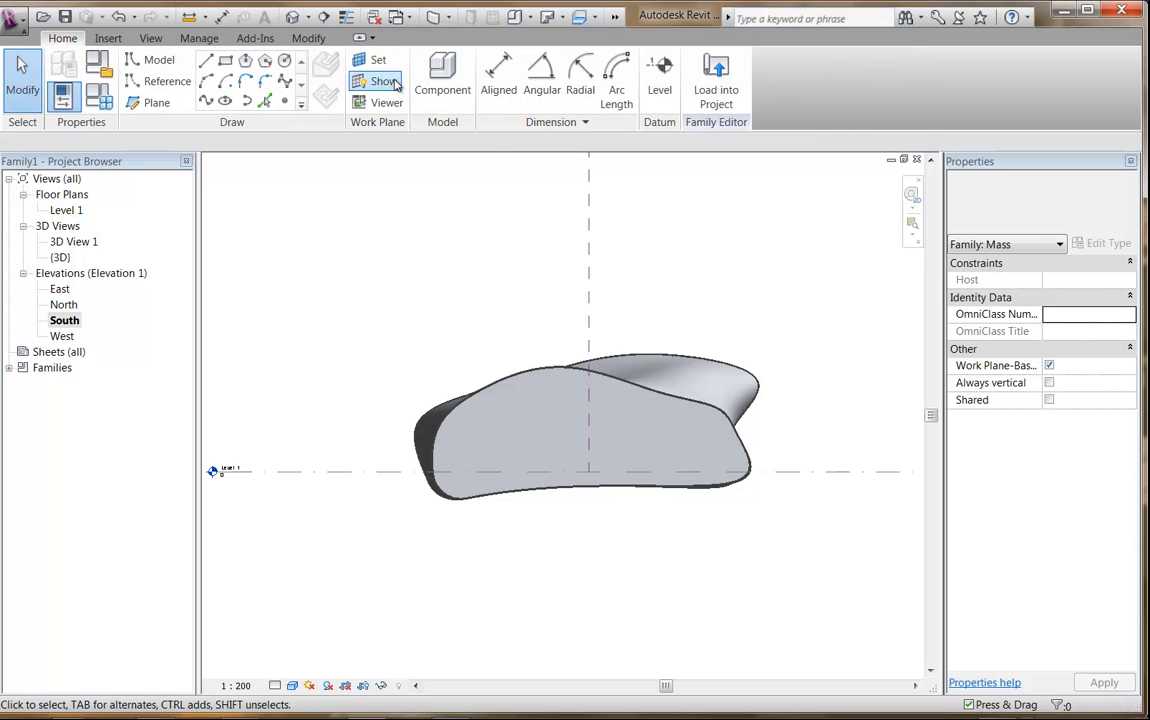
{"action": "left_click", "coordinate": [225, 60]}
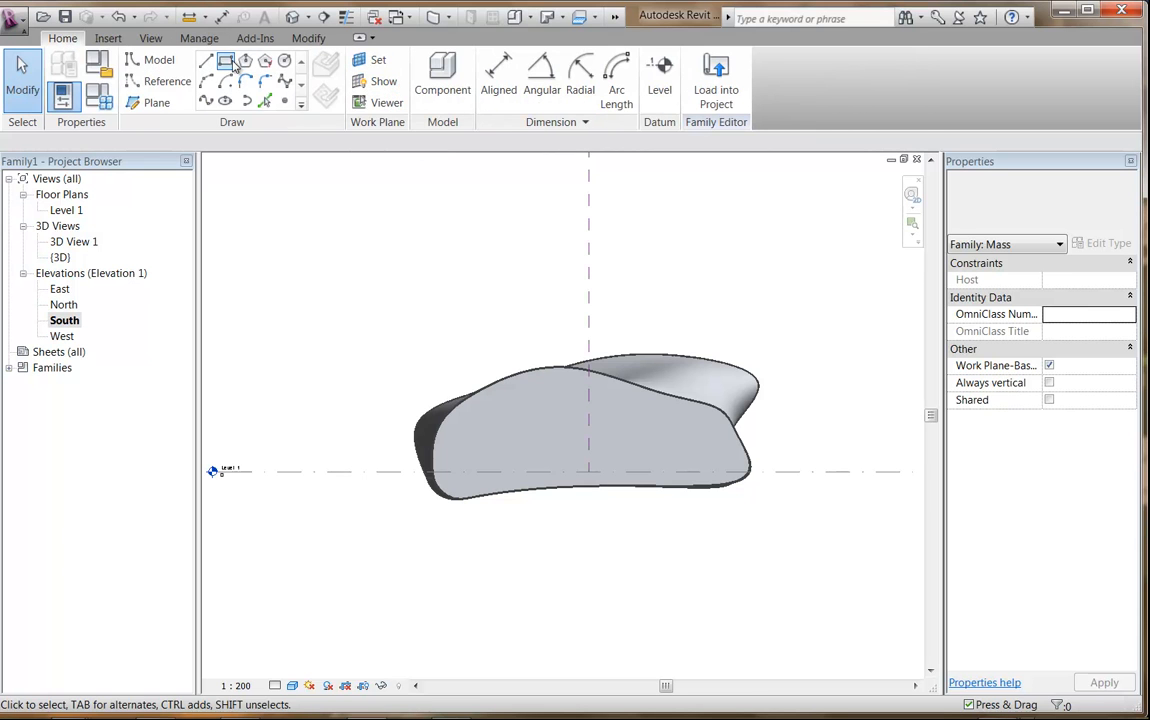
{"action": "left_click", "coordinate": [336, 472]}
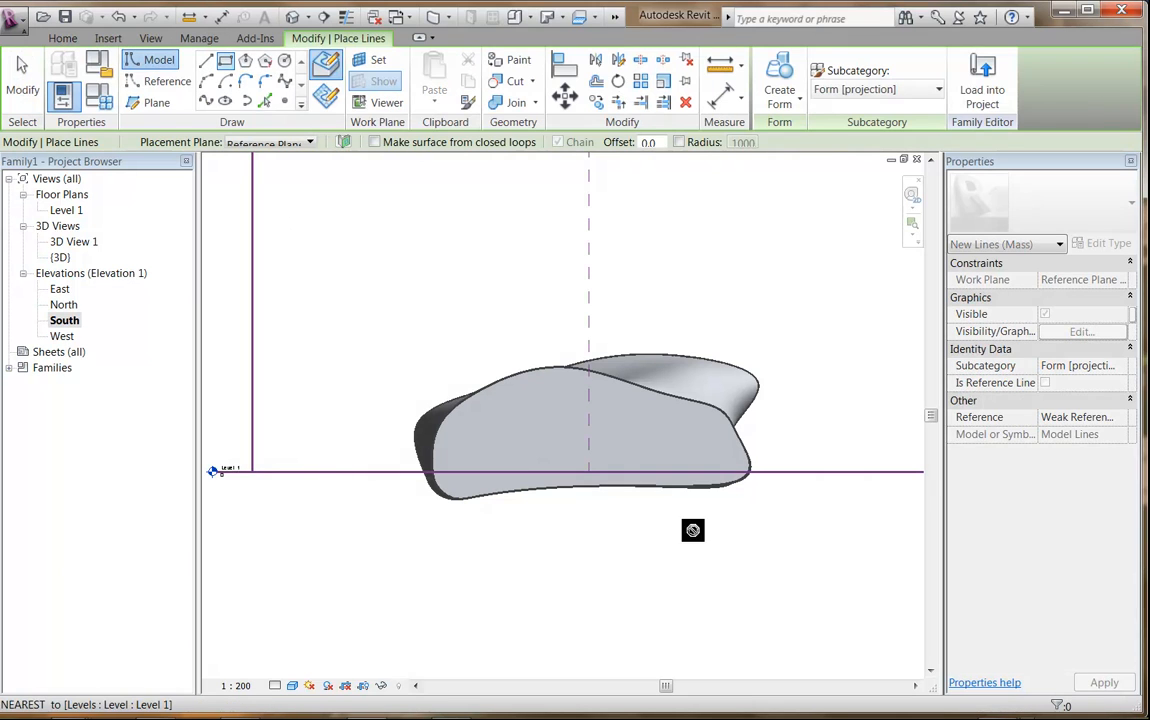
{"action": "left_click", "coordinate": [873, 555]}
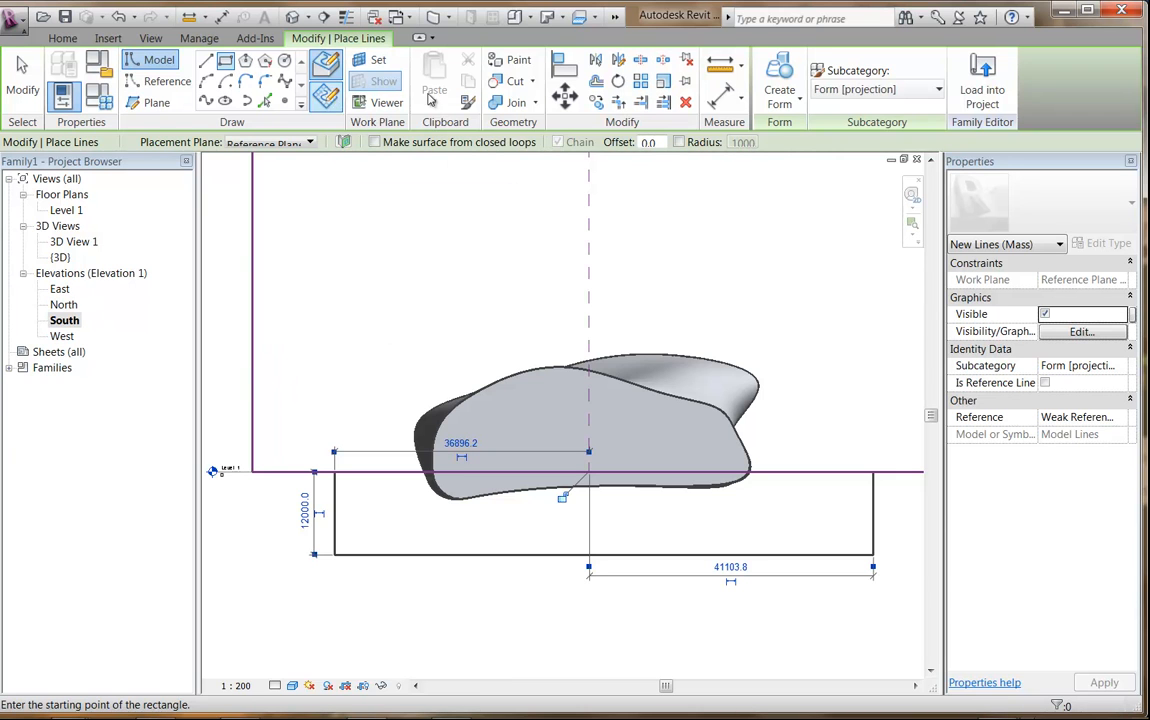
Step: Create a void form from the rectangle and inspect the cut in the mass's underside in the {3D} view
{"action": "left_click", "coordinate": [789, 101]}
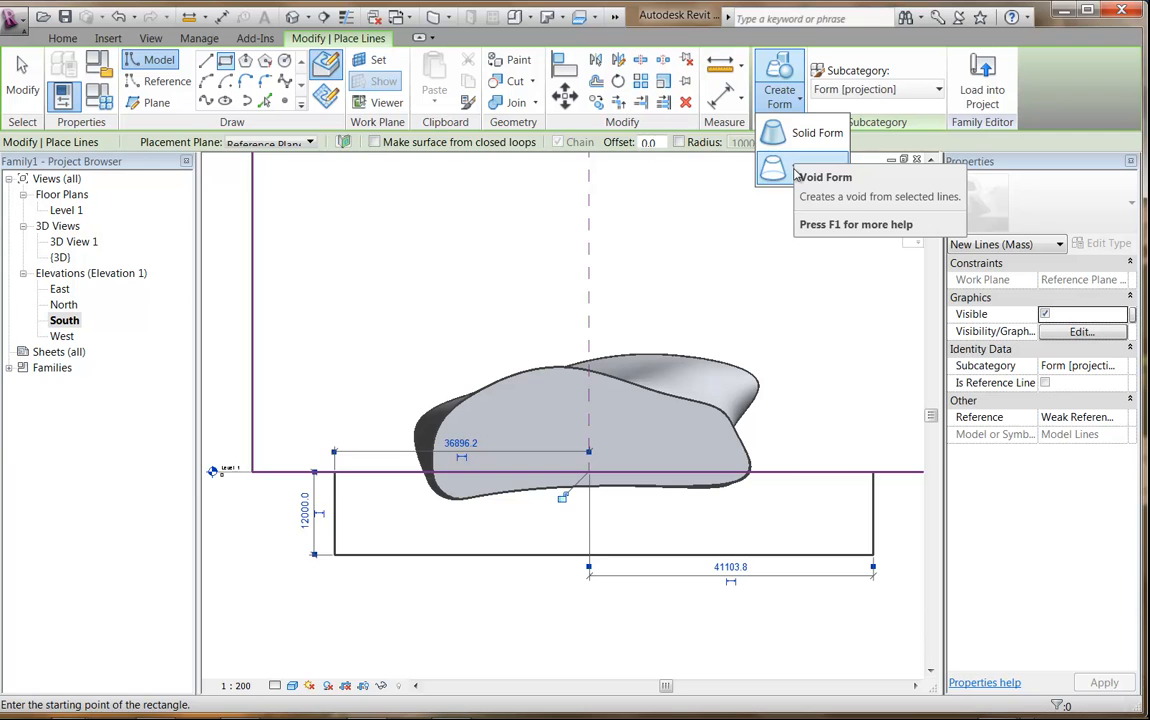
{"action": "left_click", "coordinate": [760, 172]}
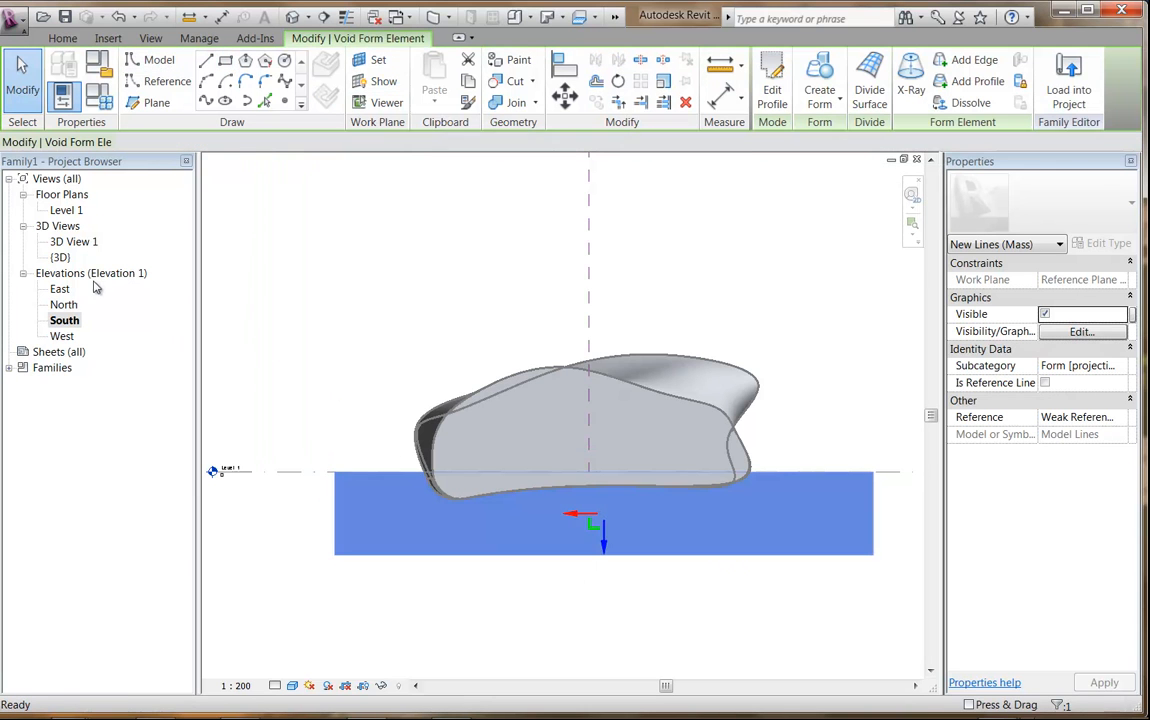
{"action": "double_click", "coordinate": [60, 257]}
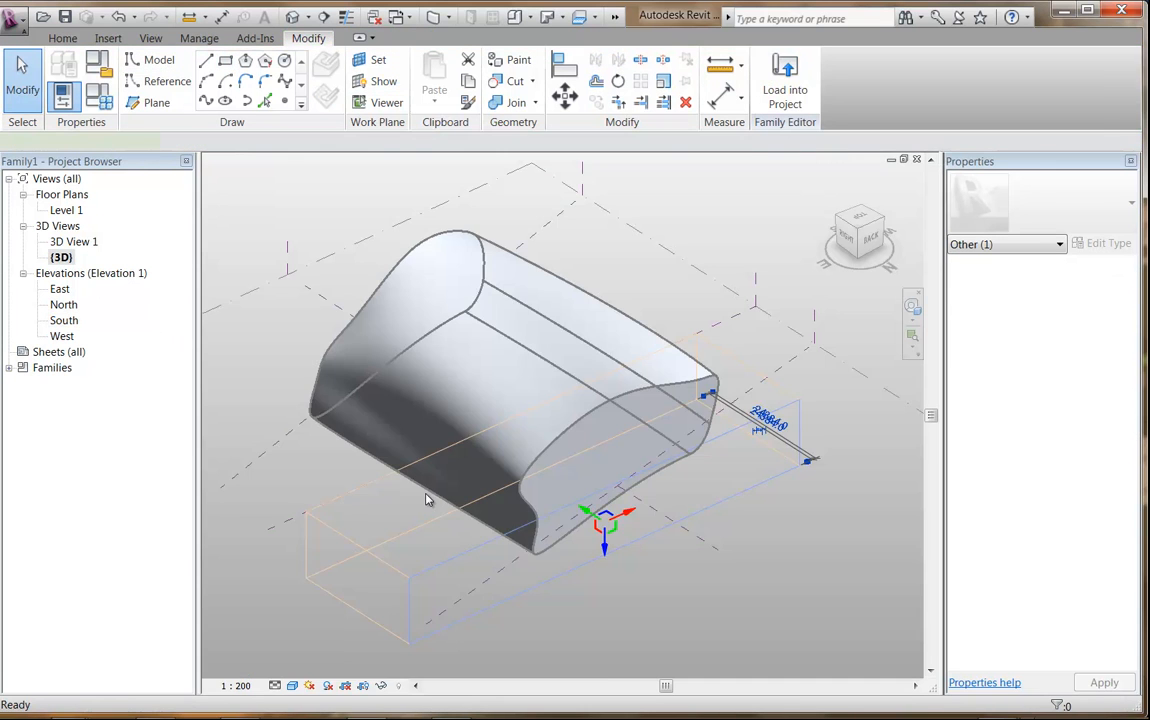
{"action": "left_click", "coordinate": [485, 546]}
{"action": "middle_click_drag", "start_coordinate": [394, 584], "coordinate": [603, 593], "text": "shift"}
{"action": "scroll", "coordinate": [694, 609], "scroll_direction": "up", "scroll_amount": 1}
{"action": "left_click", "coordinate": [613, 600]}
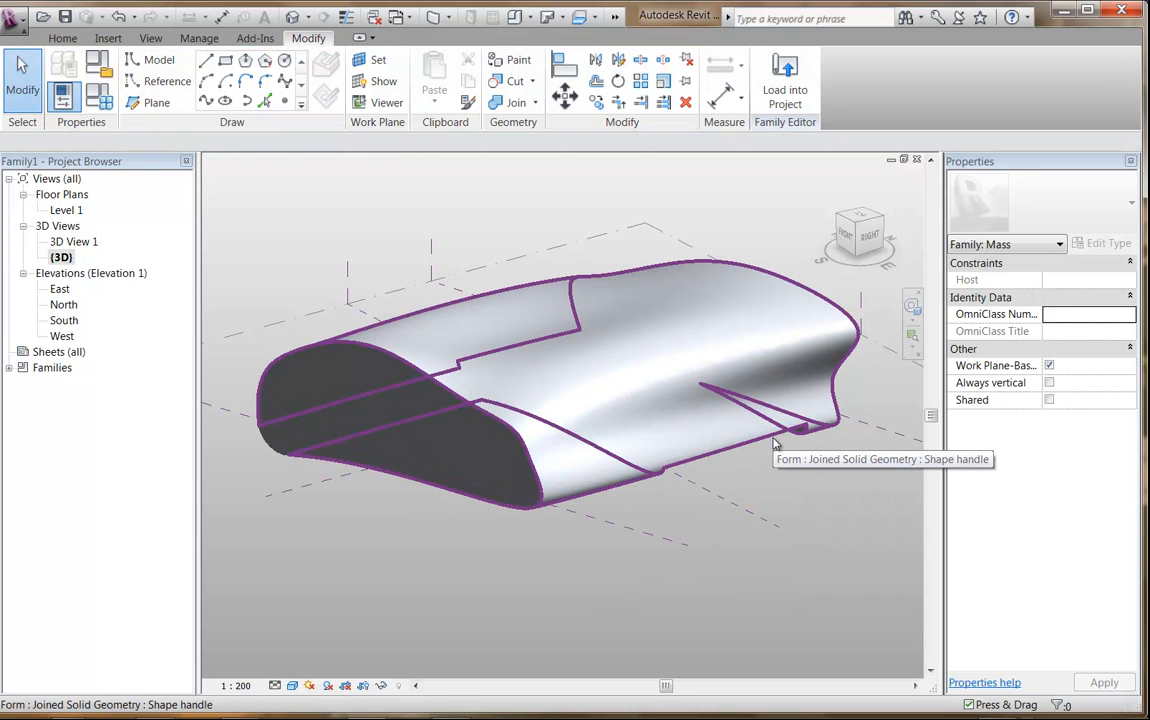
{"action": "middle_click_drag", "start_coordinate": [790, 536], "coordinate": [452, 330], "text": "shift"}
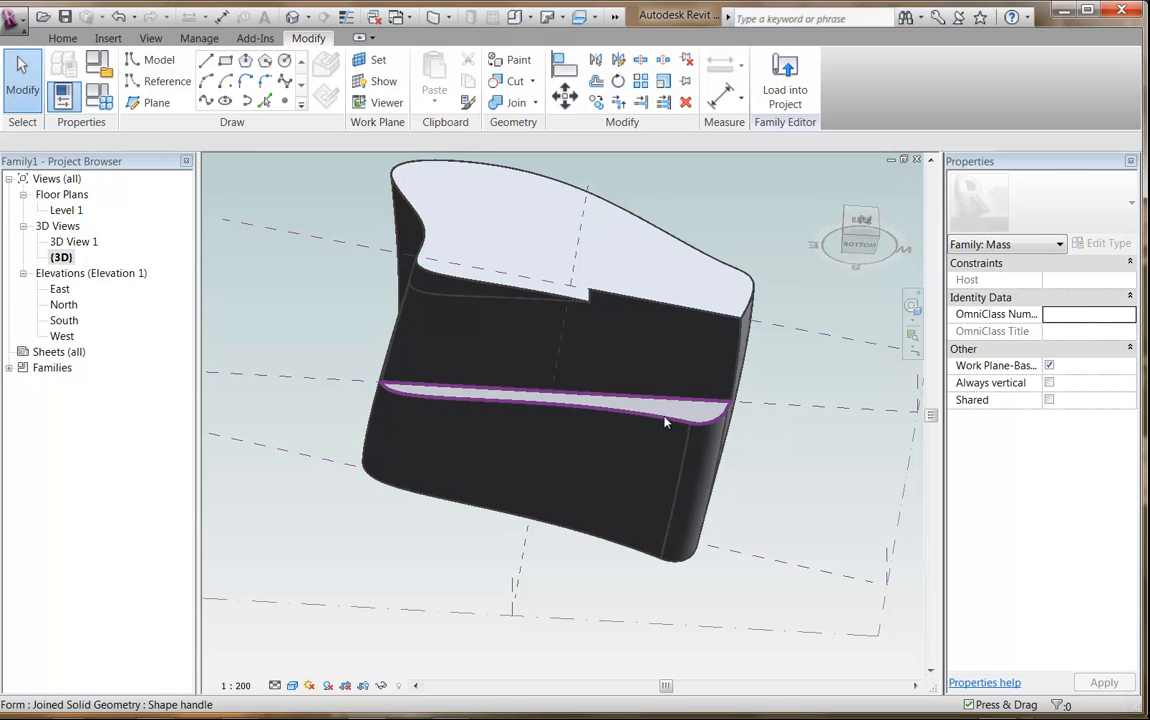
Step: Select the hidden void form beneath the mass and turn on X-Ray for it
{"action": "key", "text": "Tab"}
{"action": "key", "text": "Tab"}
{"action": "key", "text": "Tab"}
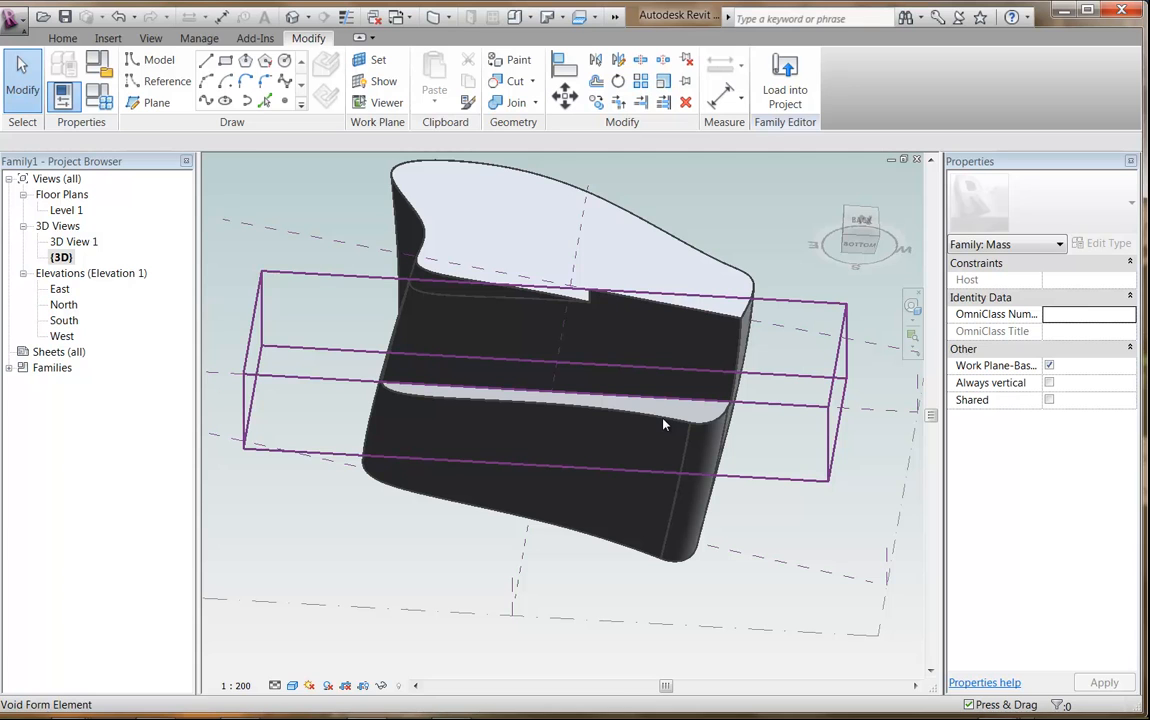
{"action": "key", "text": "Tab"}
{"action": "key", "text": "Tab"}
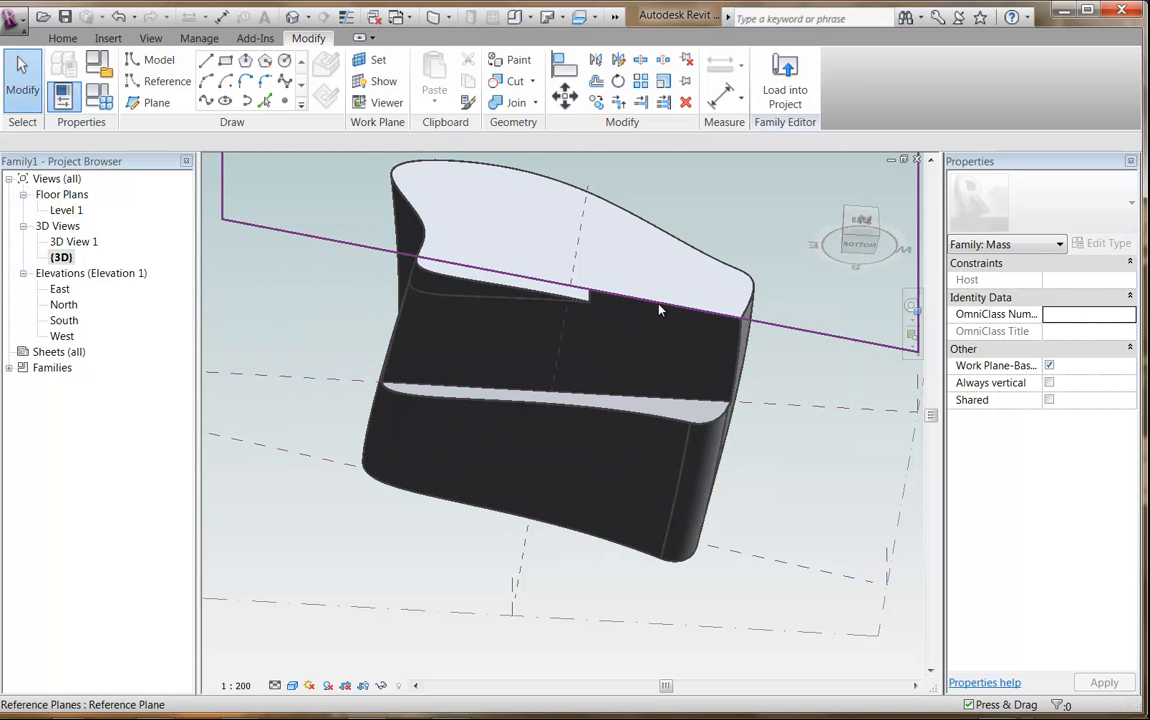
{"action": "key", "text": "Tab"}
{"action": "key", "text": "Tab"}
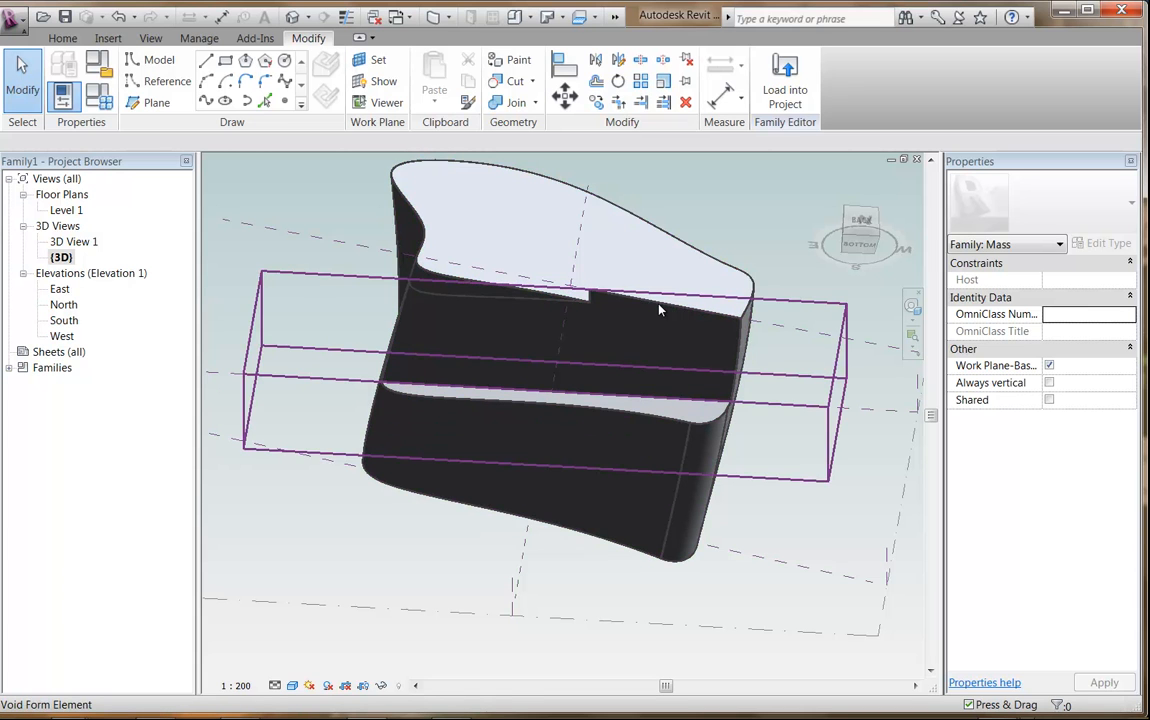
{"action": "key", "text": "Tab"}
{"action": "key", "text": "Tab"}
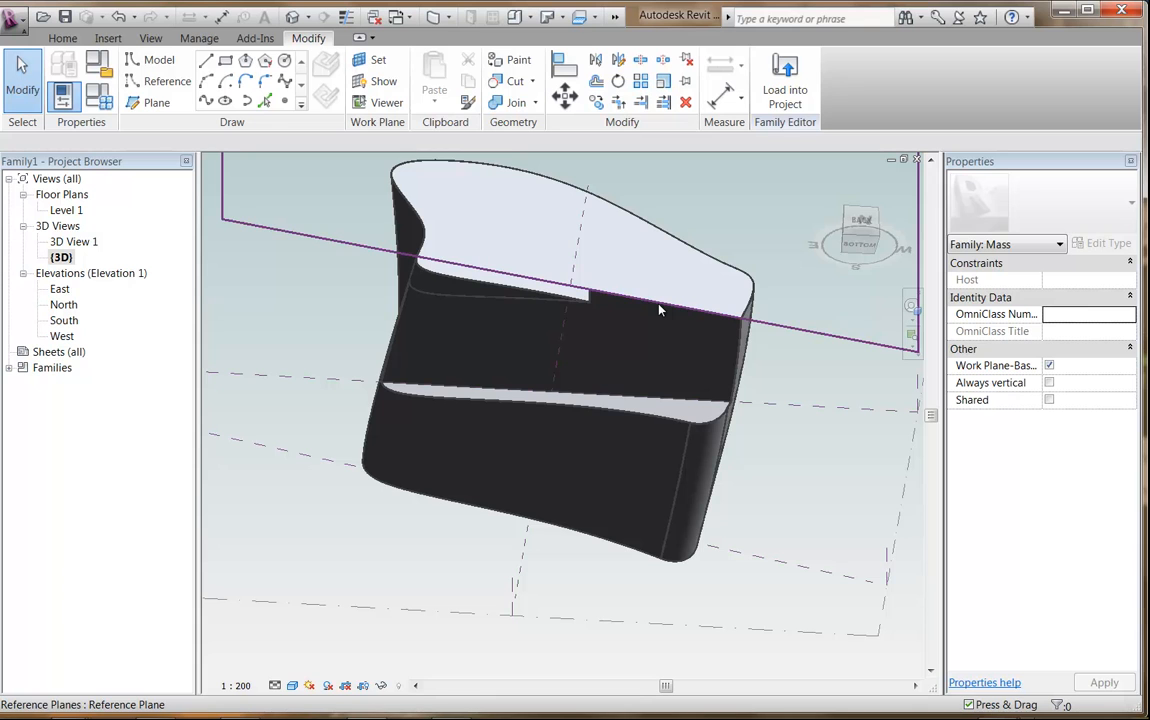
{"action": "key", "text": "Tab"}
{"action": "key", "text": "Tab"}
{"action": "key", "text": "Tab"}
{"action": "key", "text": "Tab"}
{"action": "key", "text": "Tab"}
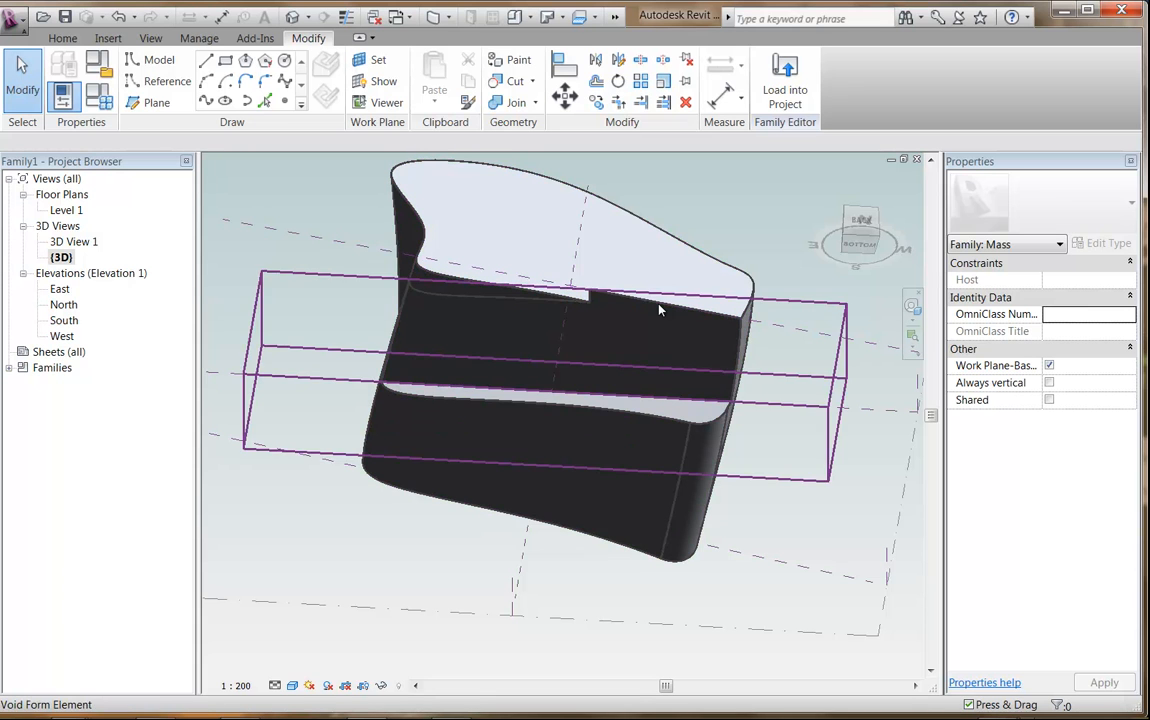
{"action": "key", "text": "Tab"}
{"action": "key", "text": "Tab"}
{"action": "key", "text": "Tab"}
{"action": "key", "text": "Tab"}
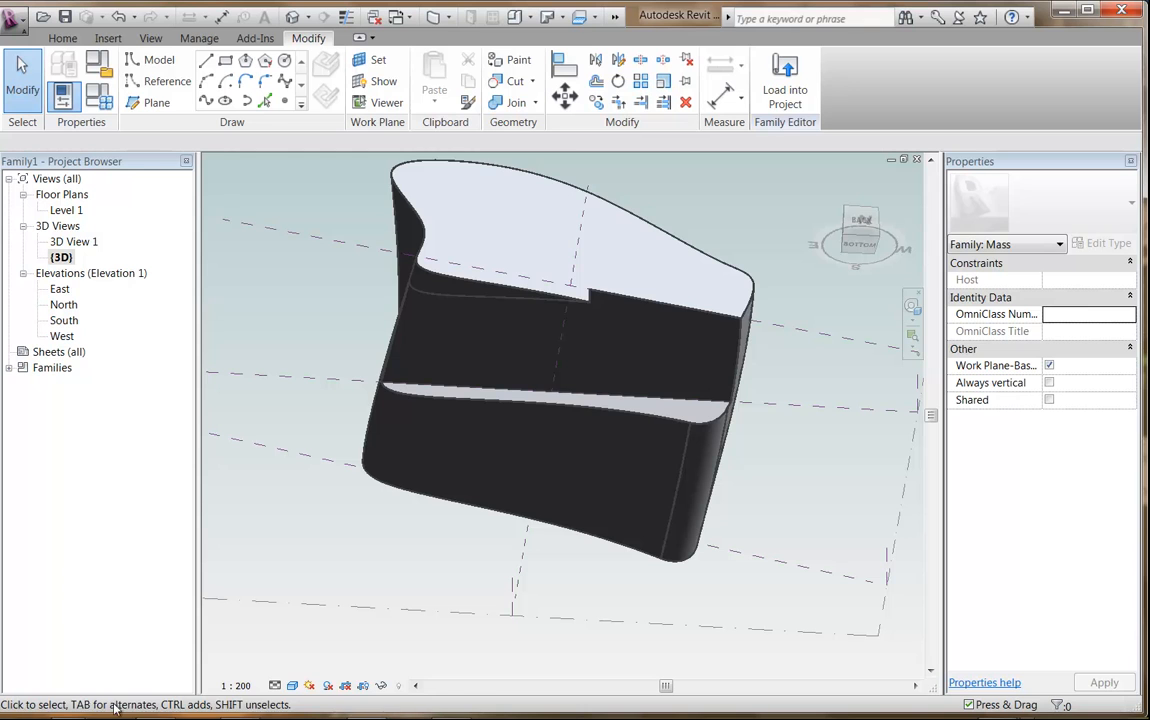
{"action": "key", "text": "Tab"}
{"action": "key", "text": "Tab"}
{"action": "key", "text": "Tab"}
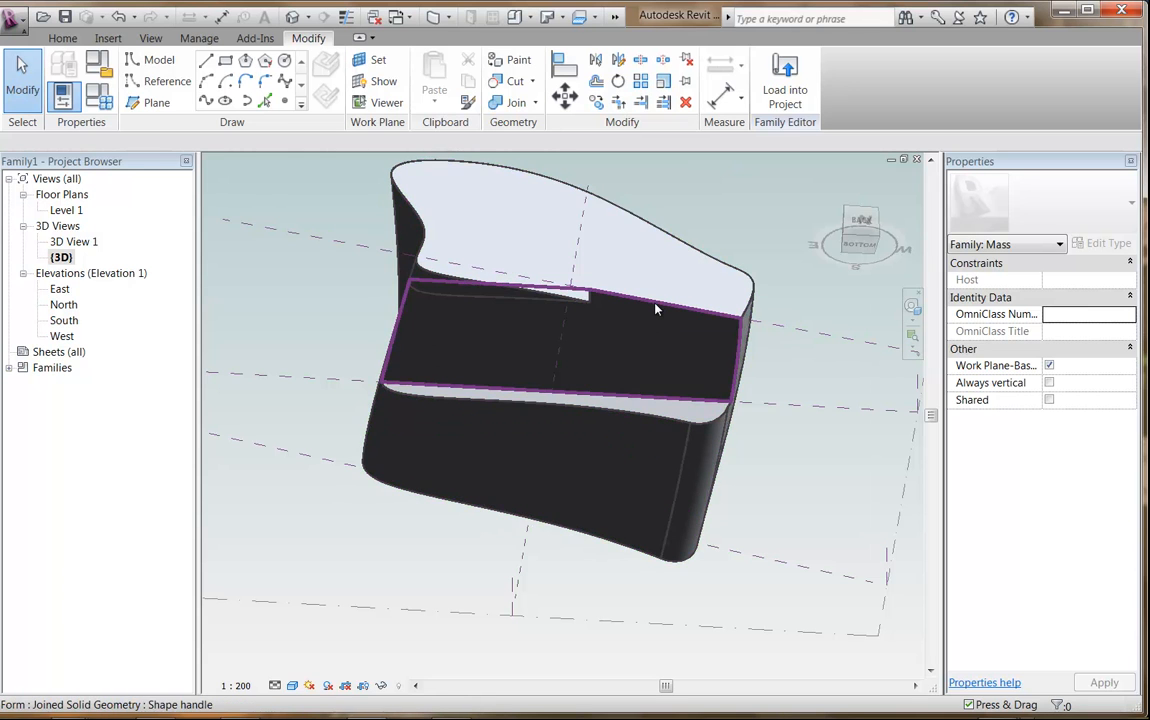
{"action": "key", "text": "Tab"}
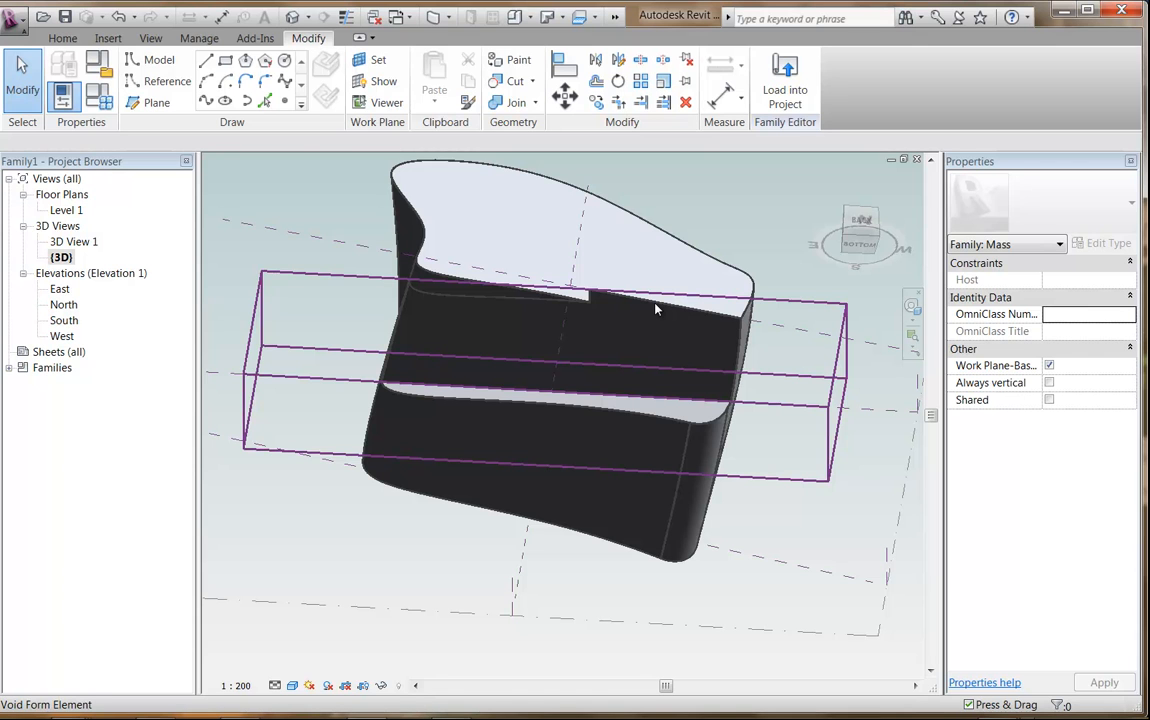
{"action": "key", "text": "Tab"}
{"action": "left_click", "coordinate": [627, 414]}
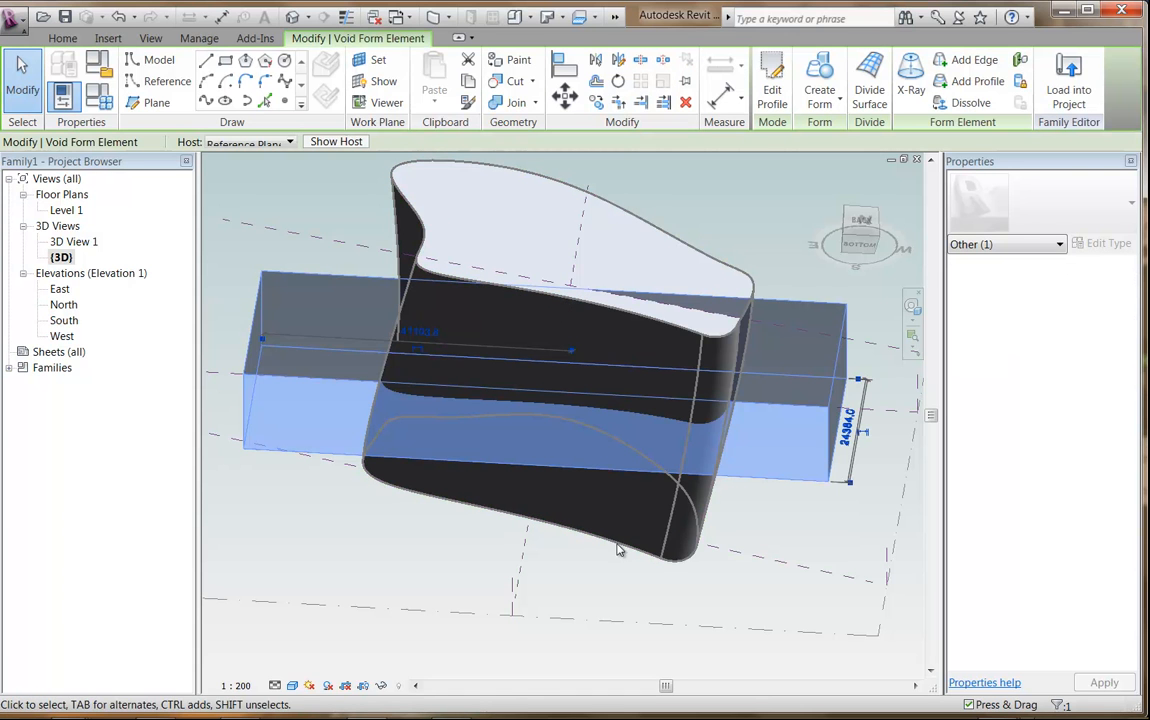
{"action": "middle_click_drag", "start_coordinate": [567, 357], "coordinate": [676, 596], "text": "shift"}
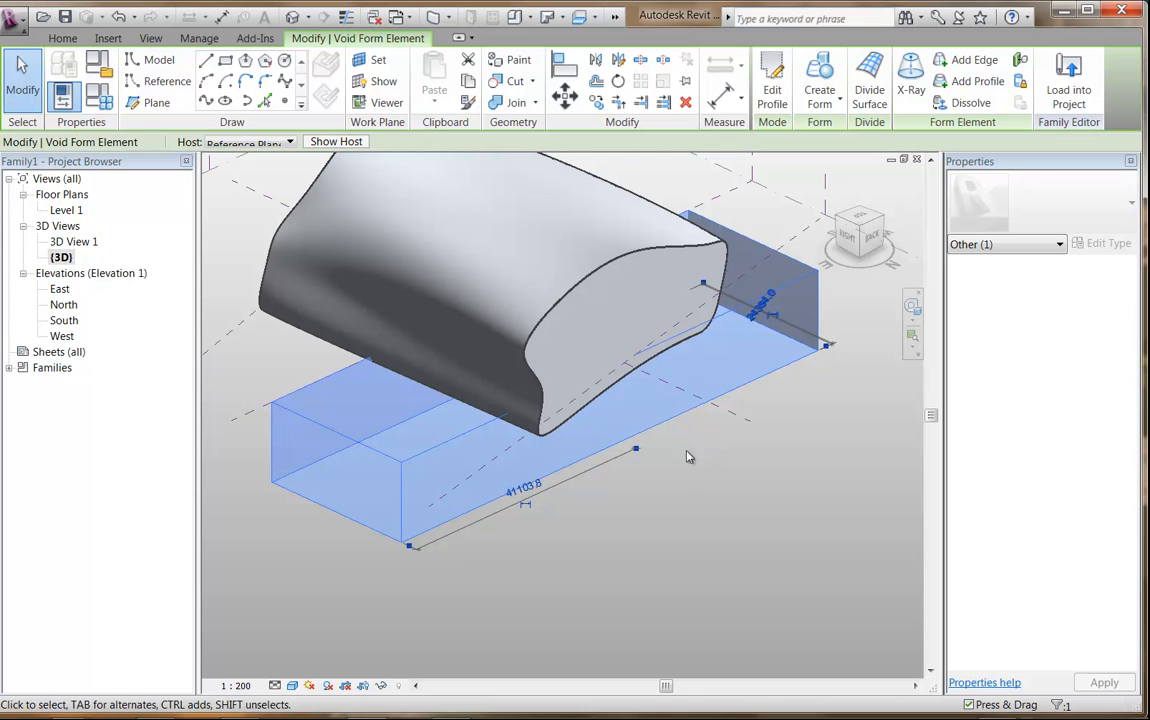
{"action": "left_click", "coordinate": [912, 90]}
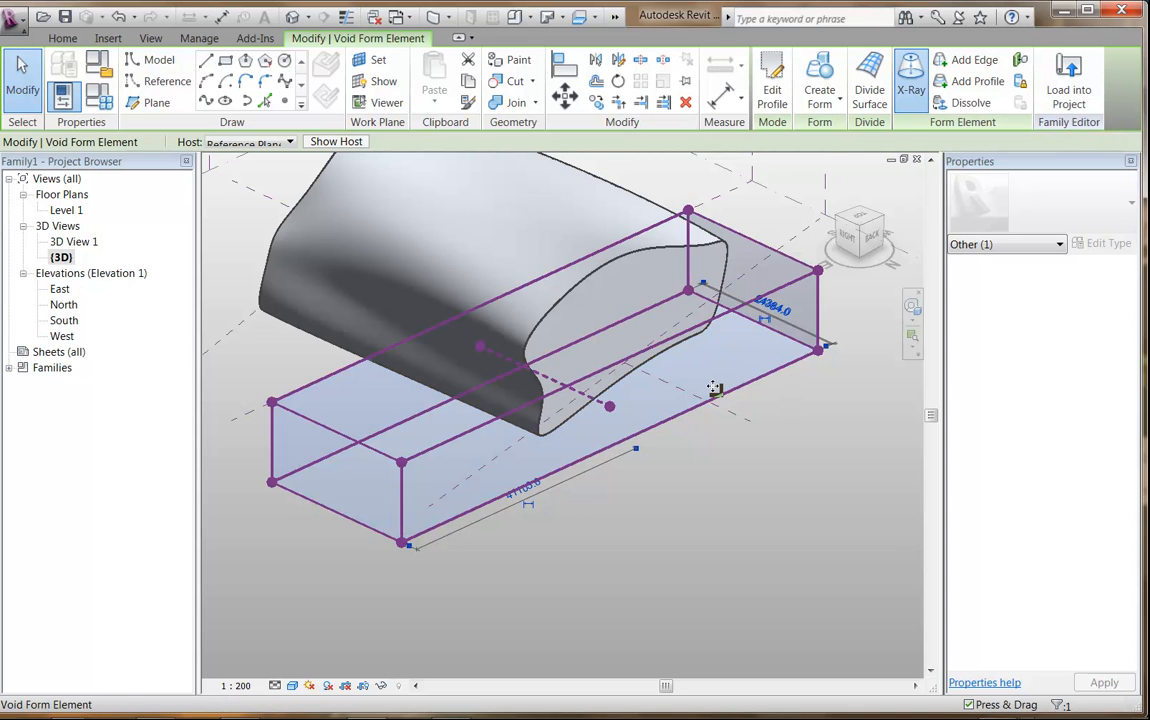
Step: Move the void form's back profile outward, beyond the back end face of the mass
{"action": "key", "text": "Tab"}
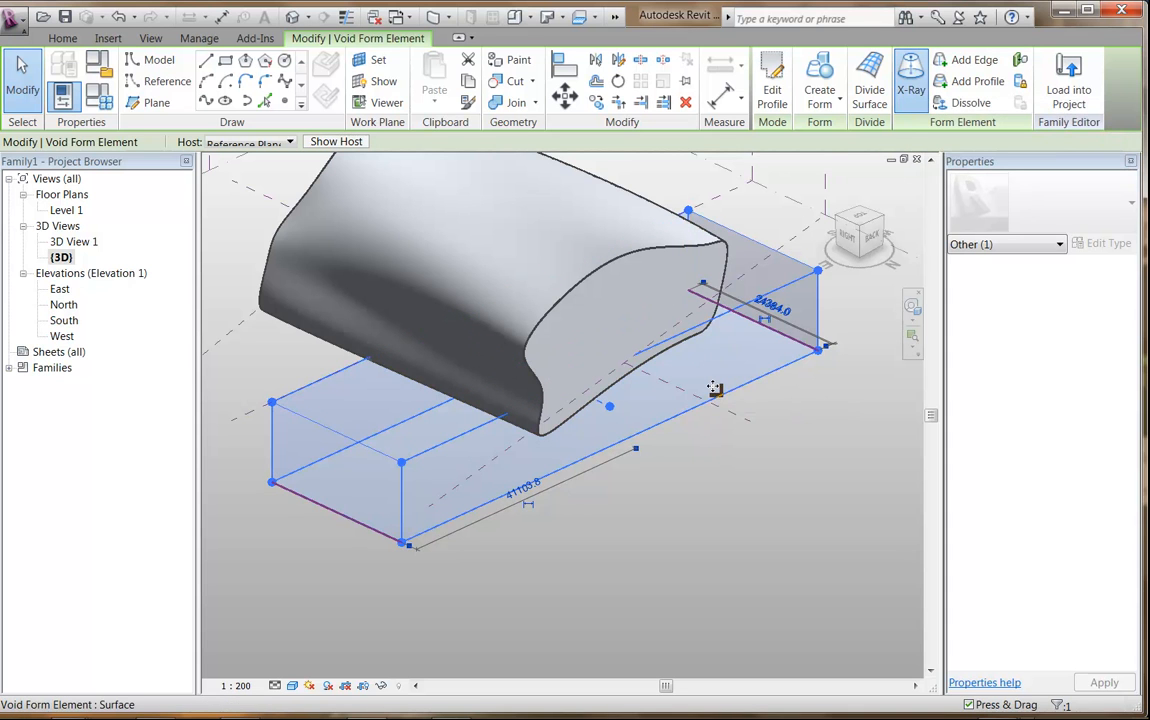
{"action": "key", "text": "Tab"}
{"action": "key", "text": "Tab"}
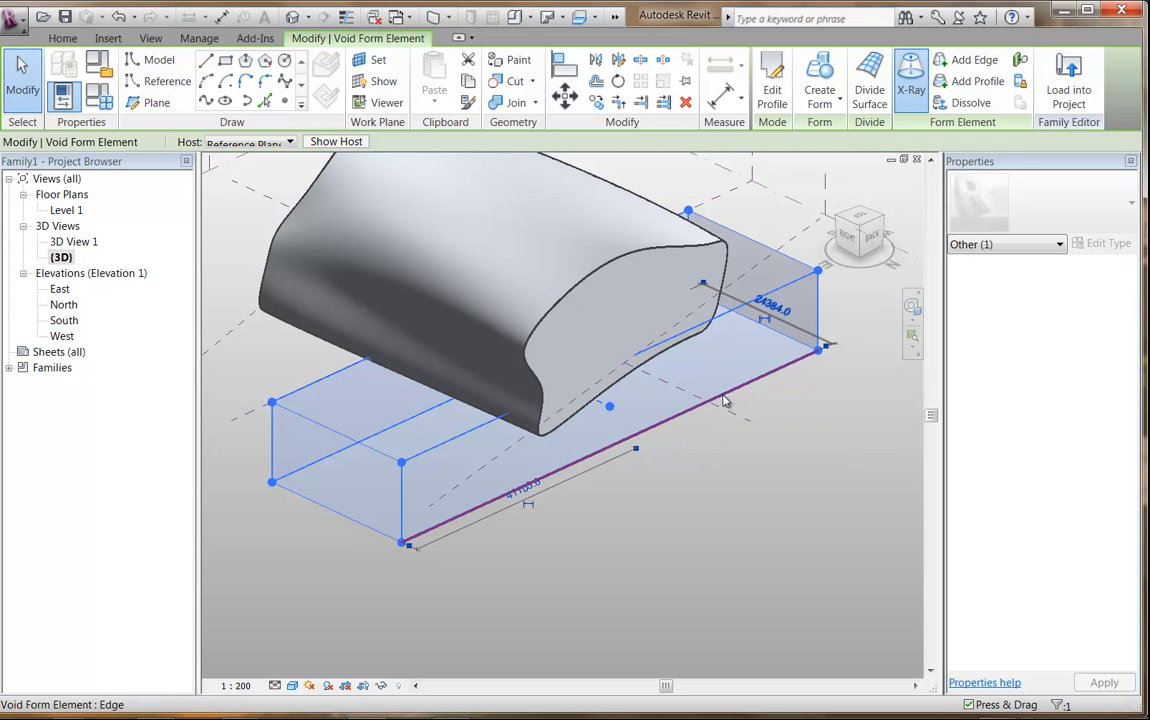
{"action": "key", "text": "Tab"}
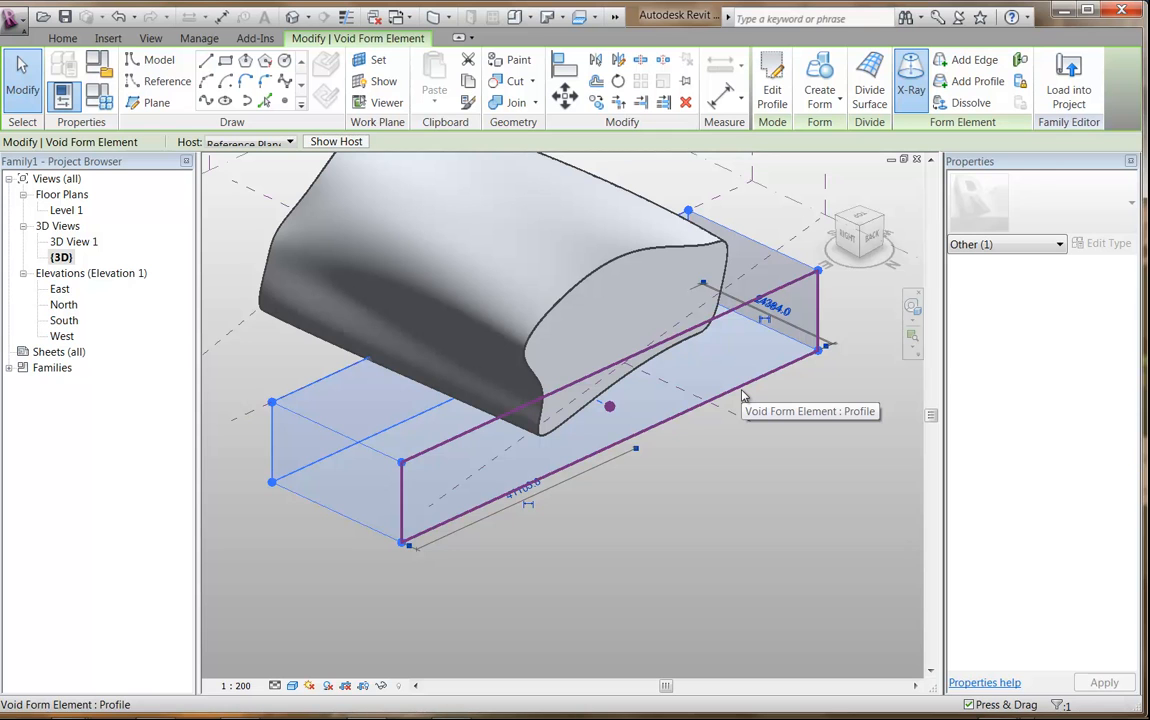
{"action": "left_click", "coordinate": [743, 397]}
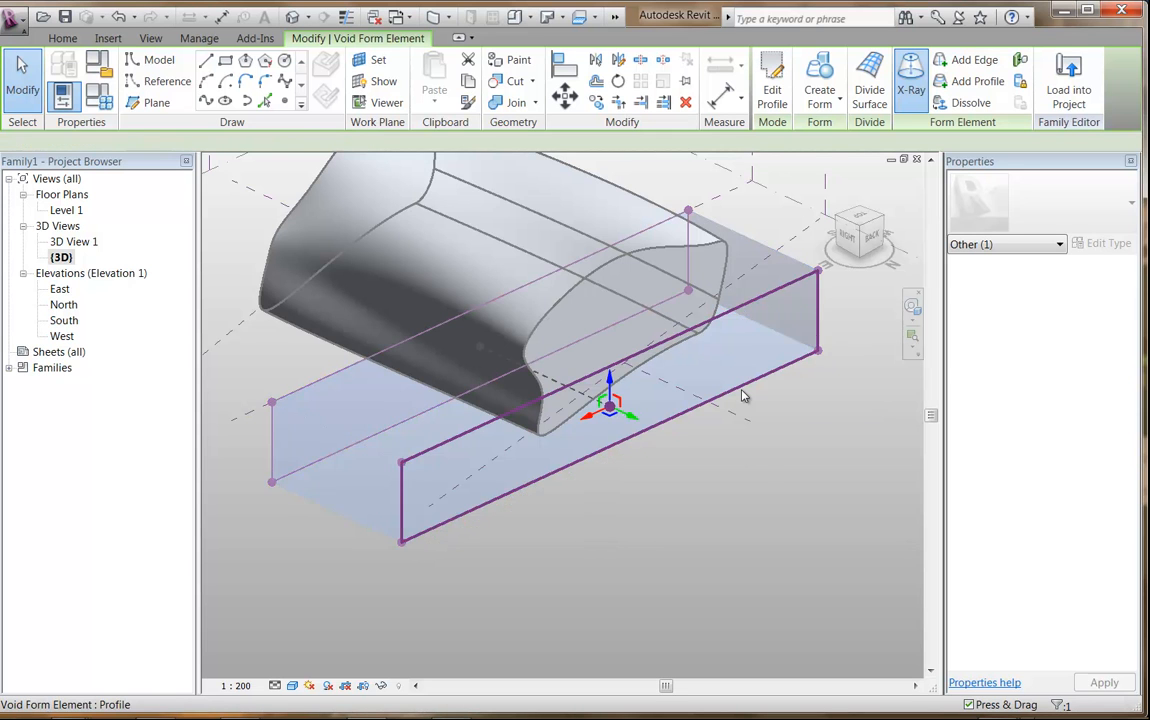
{"action": "left_click_drag", "start_coordinate": [631, 418], "coordinate": [707, 452]}
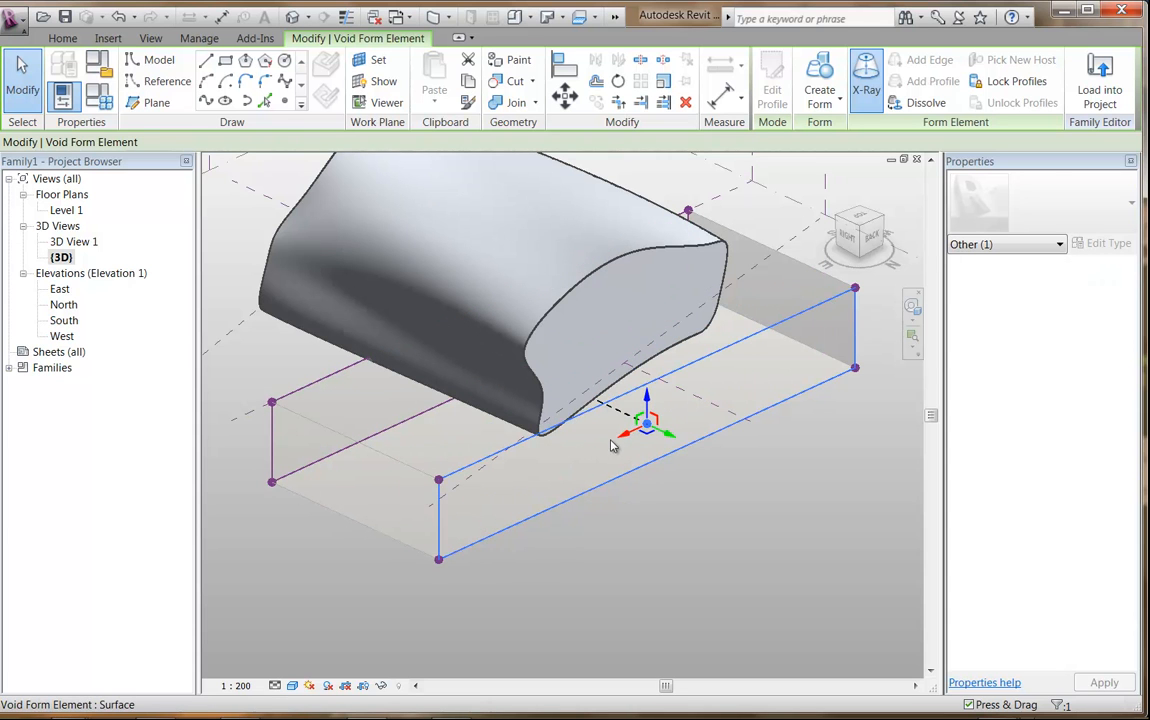
{"action": "left_click_drag", "start_coordinate": [645, 434], "coordinate": [731, 424]}
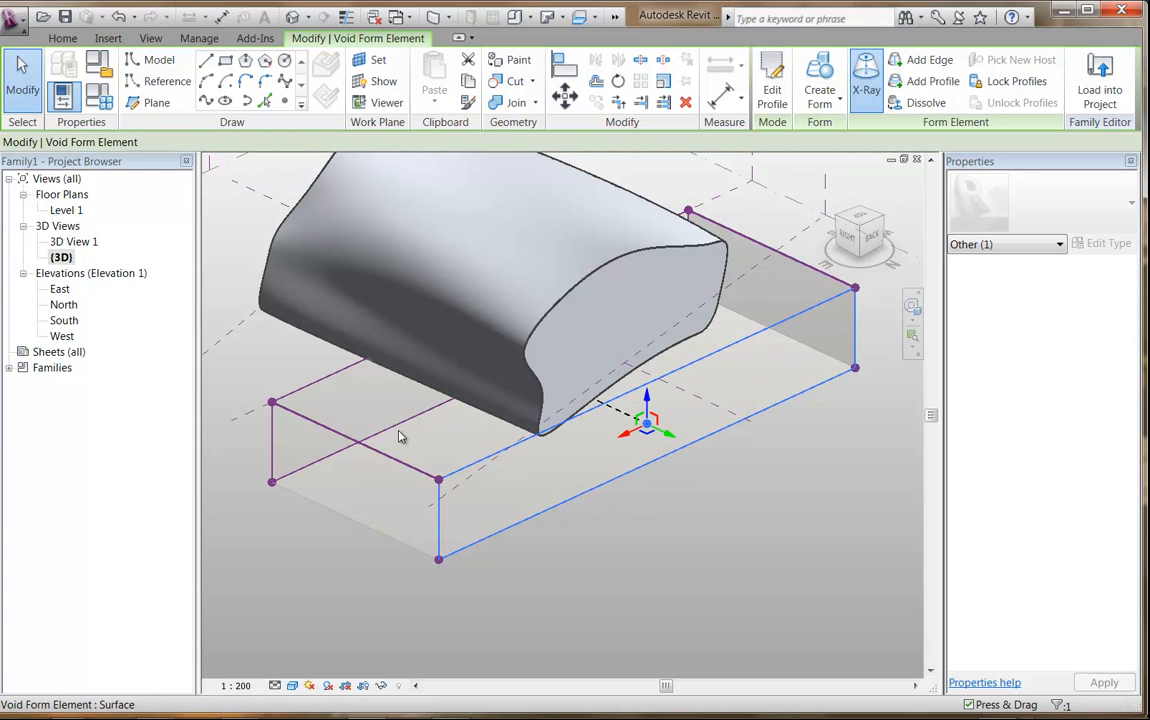
Step: Move the void form's front profile outward past the mass's front face so that the void cuts the entire underside along Level 1
{"action": "middle_click_drag", "start_coordinate": [370, 460], "coordinate": [617, 470], "text": "shift"}
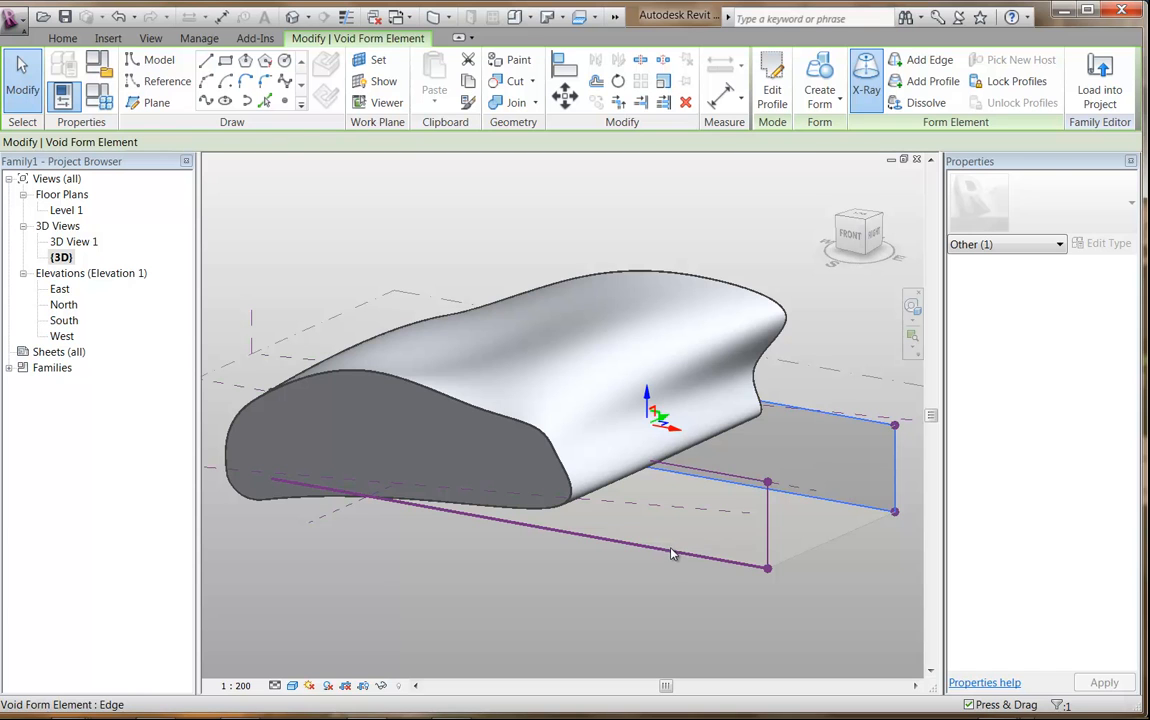
{"action": "key", "text": "Tab"}
{"action": "key", "text": "Tab"}
{"action": "key", "text": "Tab"}
{"action": "key", "text": "Tab"}
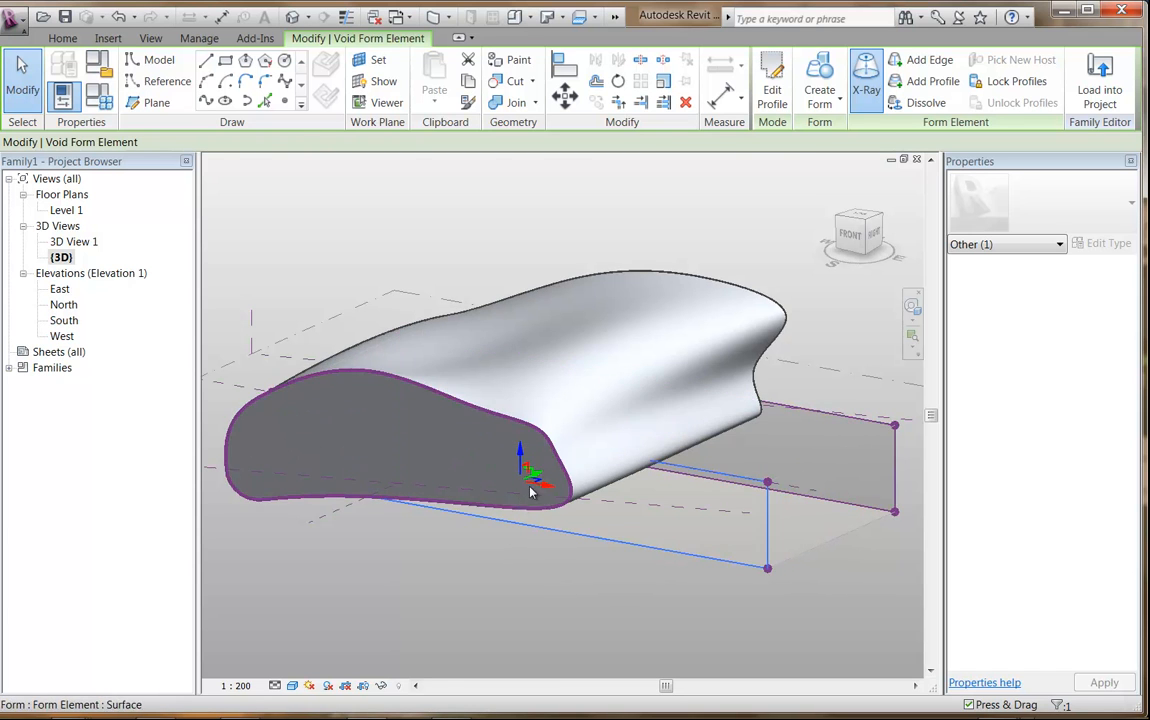
{"action": "middle_click_drag", "start_coordinate": [500, 540], "coordinate": [598, 481], "text": "shift"}
{"action": "left_click_drag", "start_coordinate": [626, 430], "coordinate": [282, 527]}
{"action": "middle_click_drag", "start_coordinate": [431, 514], "coordinate": [580, 455], "text": "shift"}
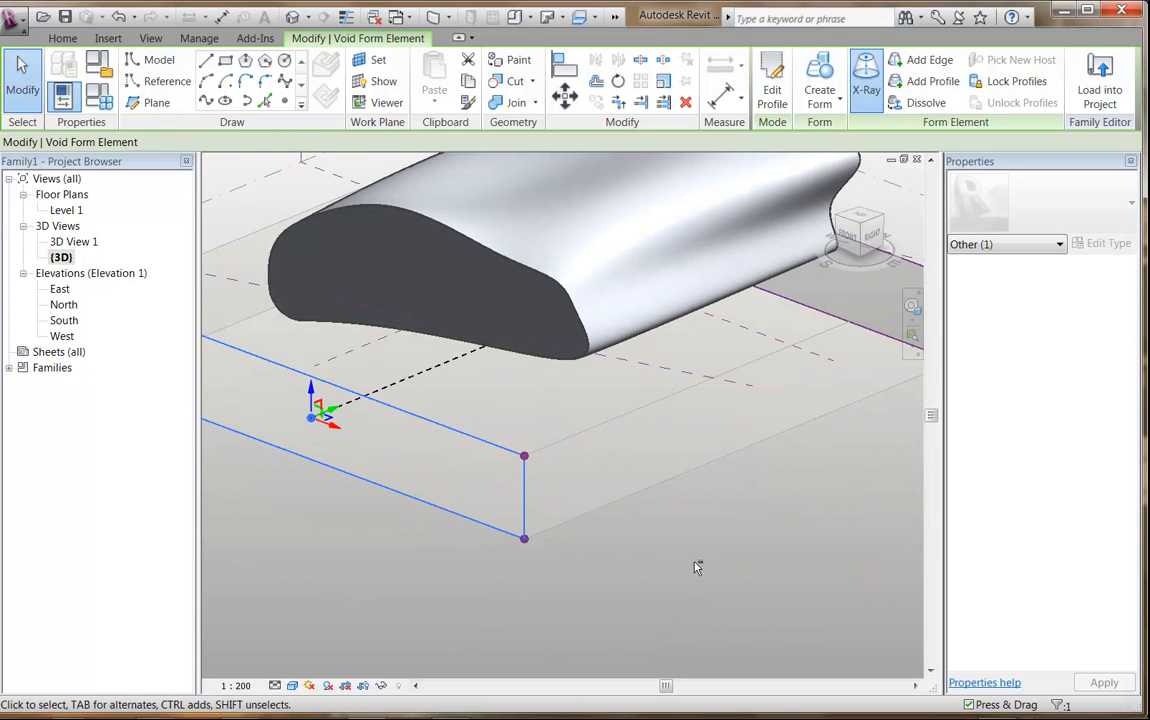
{"action": "left_click", "coordinate": [688, 571]}
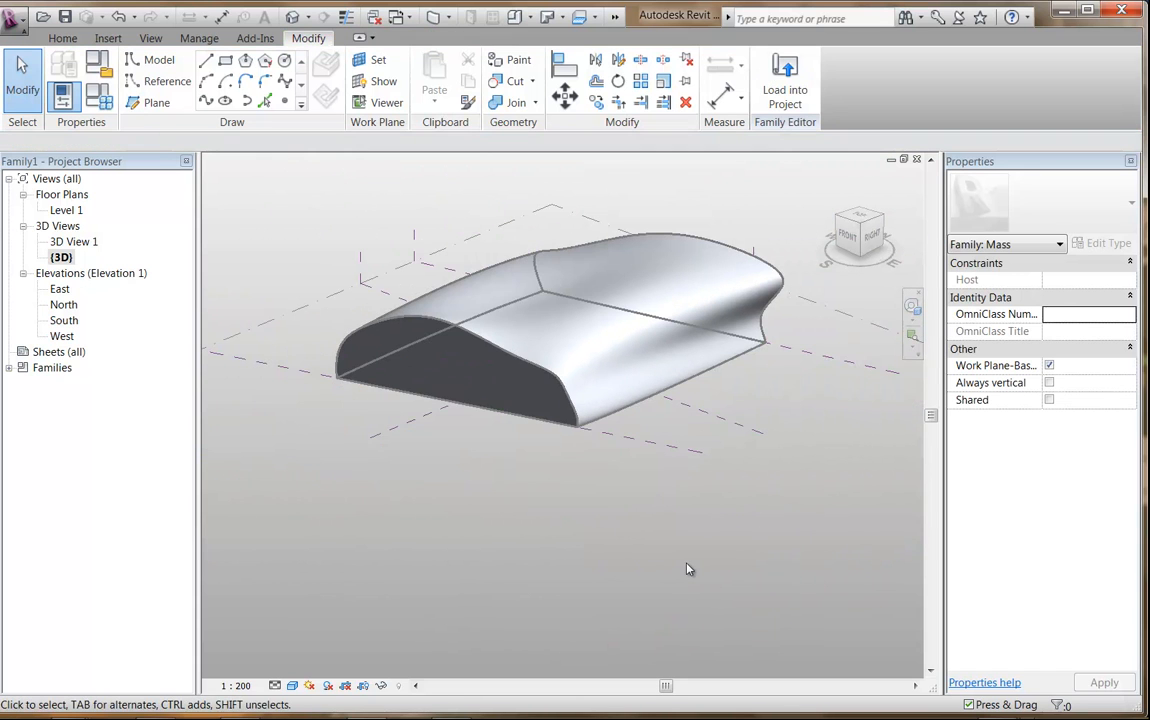
{"action": "middle_click_drag", "start_coordinate": [719, 506], "coordinate": [390, 465], "text": "shift"}
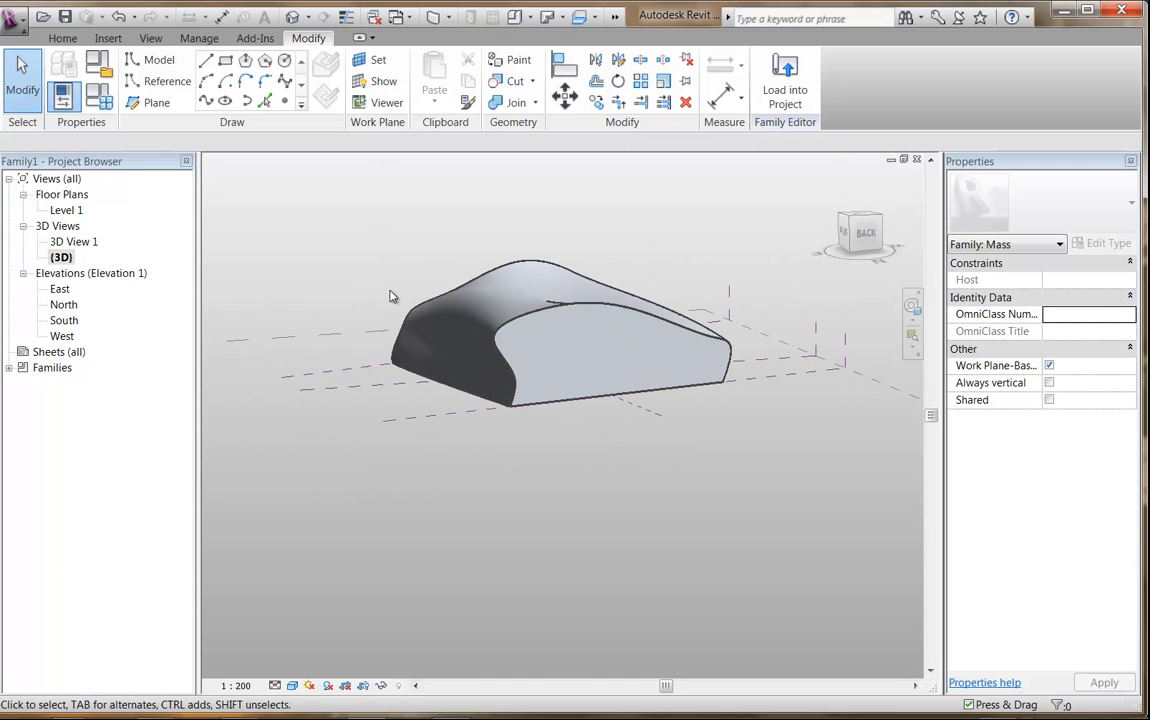
Step: Measure the mass's height in the South elevation, from the top of the front profile straight down to Level 1
{"action": "double_click", "coordinate": [68, 320]}
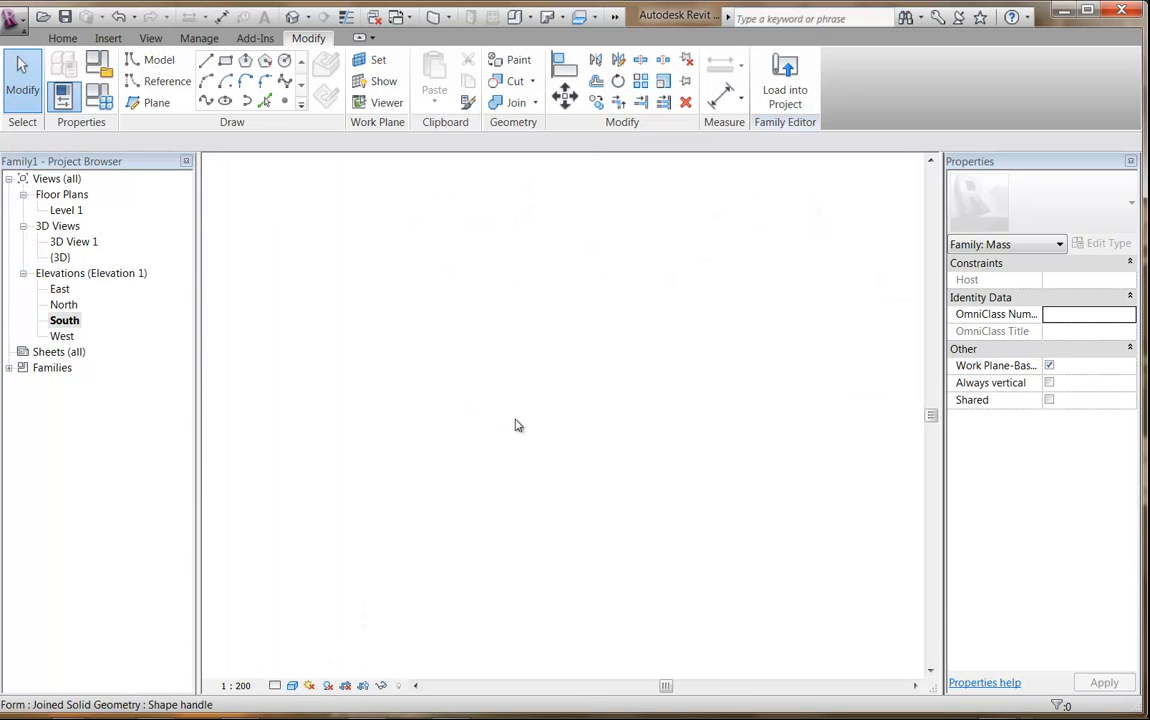
{"action": "scroll", "coordinate": [520, 370], "scroll_direction": "up", "scroll_amount": 4}
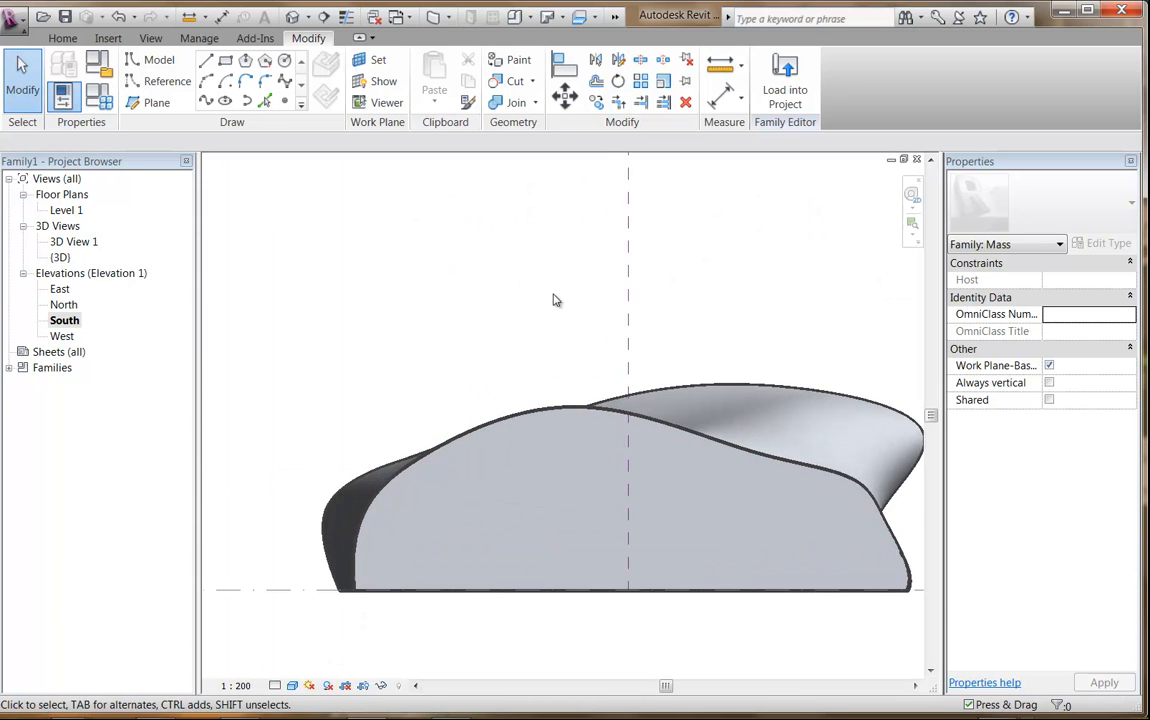
{"action": "left_click", "coordinate": [720, 63]}
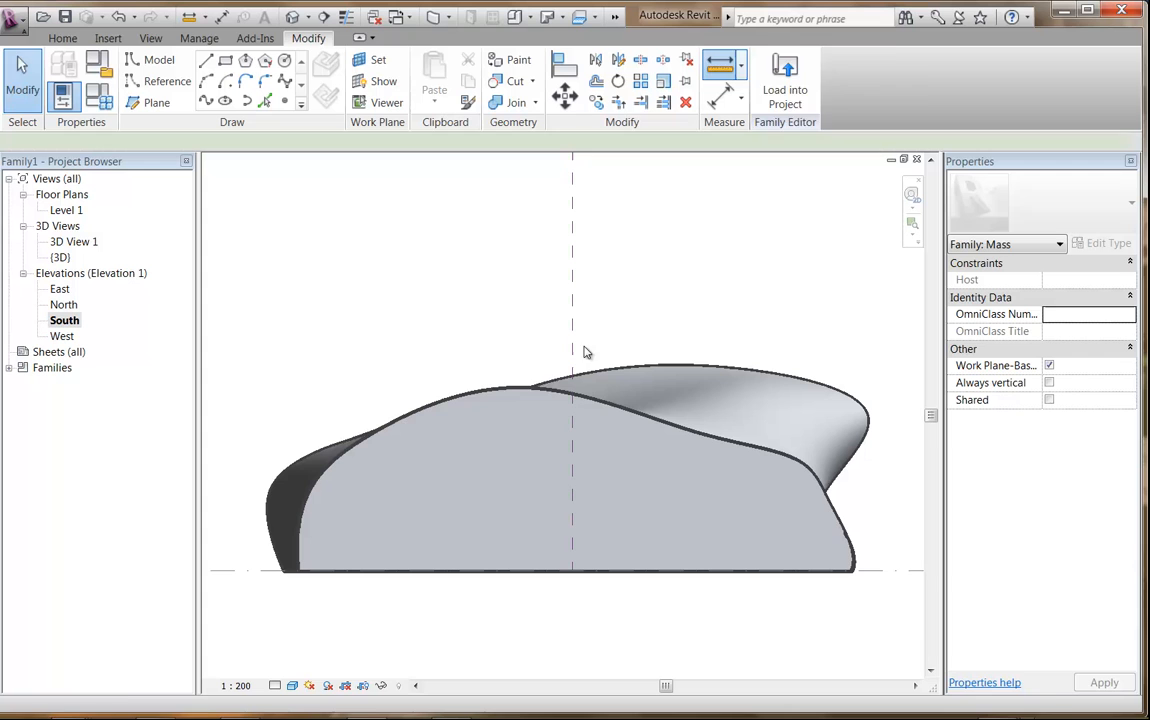
{"action": "left_click", "coordinate": [522, 392]}
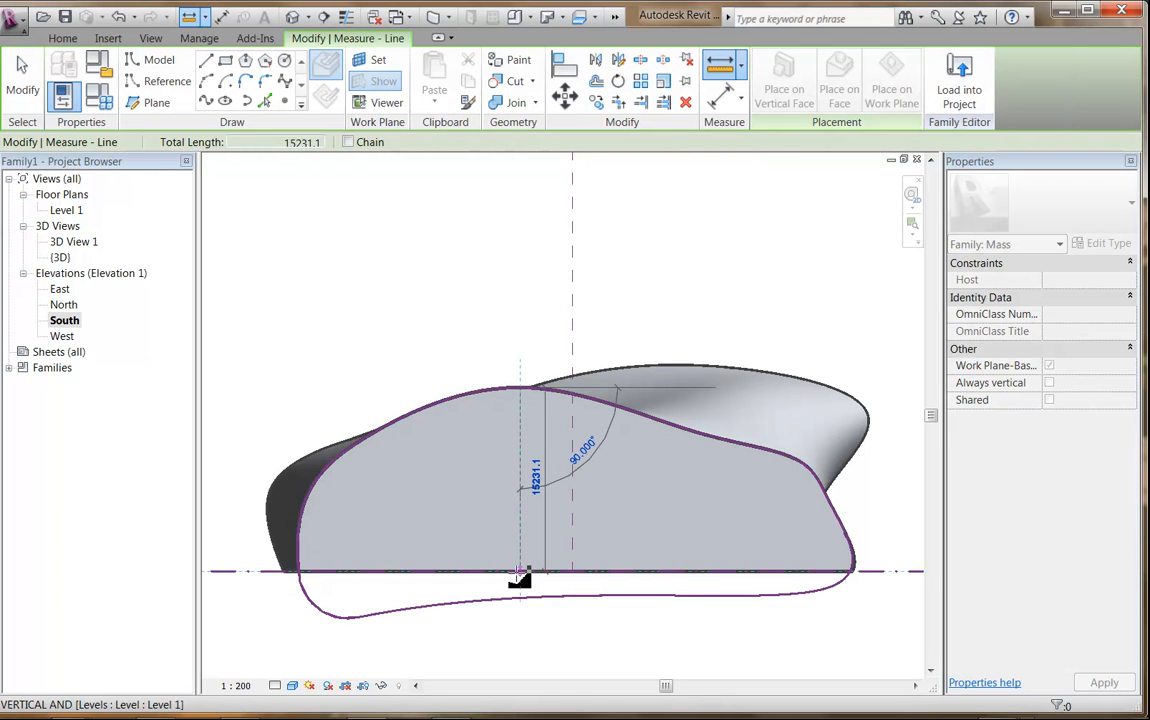
{"action": "left_click", "coordinate": [520, 570]}
{"action": "right_click", "coordinate": [403, 226]}
{"action": "left_click", "coordinate": [436, 239]}
{"action": "right_click", "coordinate": [405, 243]}
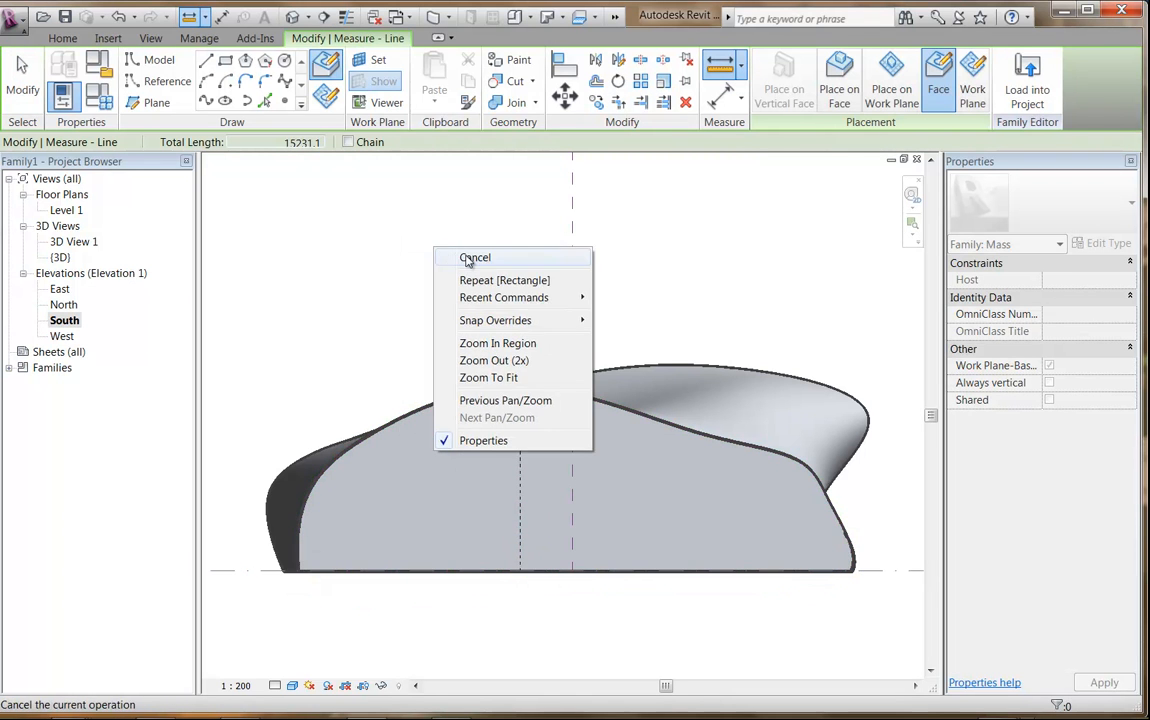
{"action": "left_click", "coordinate": [431, 256]}
Step: Return to the {3D} view and save the family as Loft-Mass in the Bachelors Design folder
{"action": "double_click", "coordinate": [60, 257]}
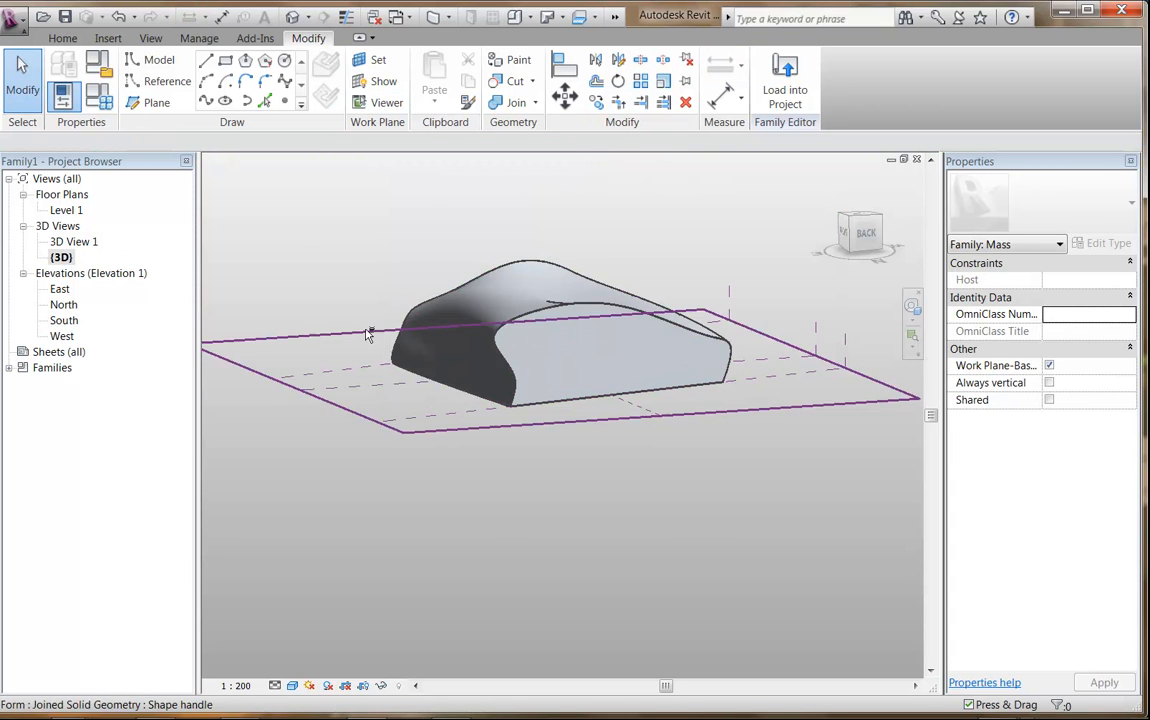
{"action": "middle_click_drag", "start_coordinate": [513, 329], "coordinate": [449, 435], "text": "shift"}
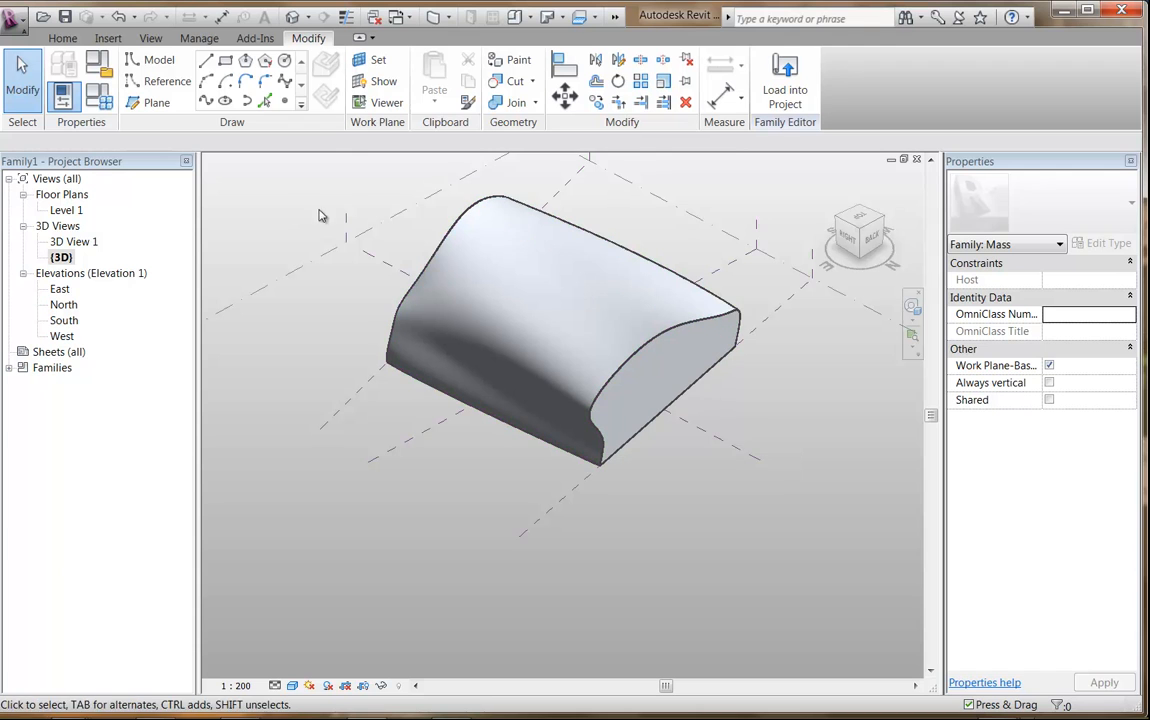
{"action": "left_click", "coordinate": [17, 20]}
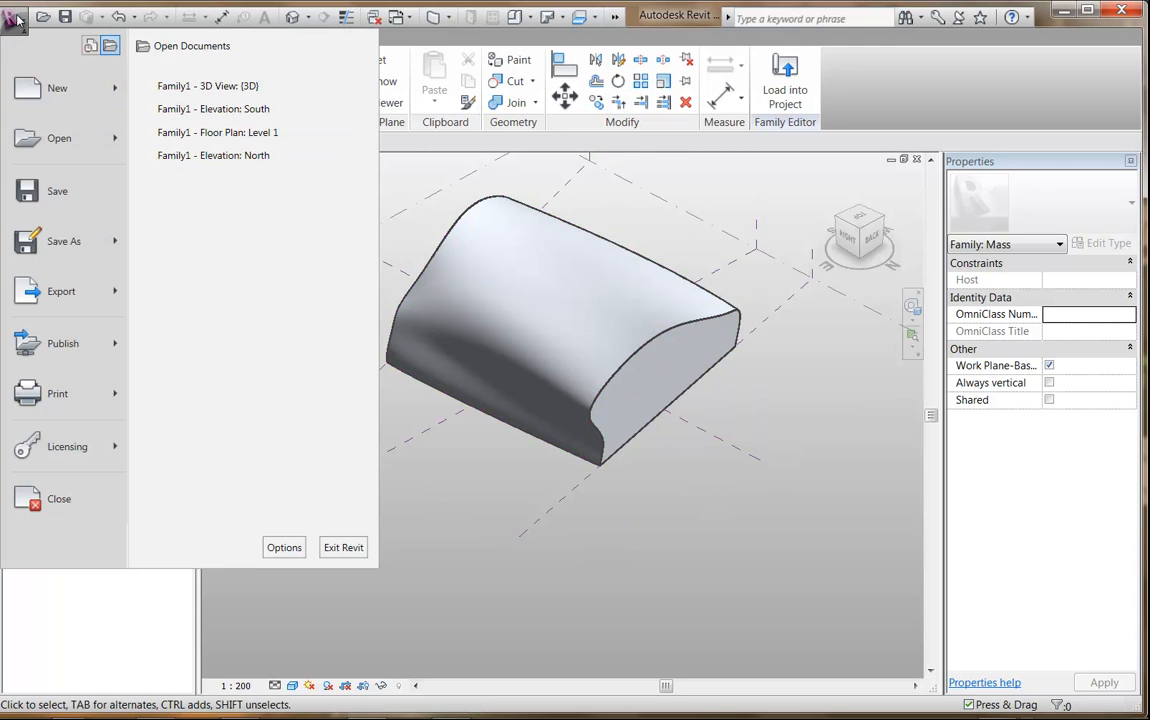
{"action": "mouse_move", "coordinate": [60, 240]}
{"action": "left_click", "coordinate": [216, 176]}
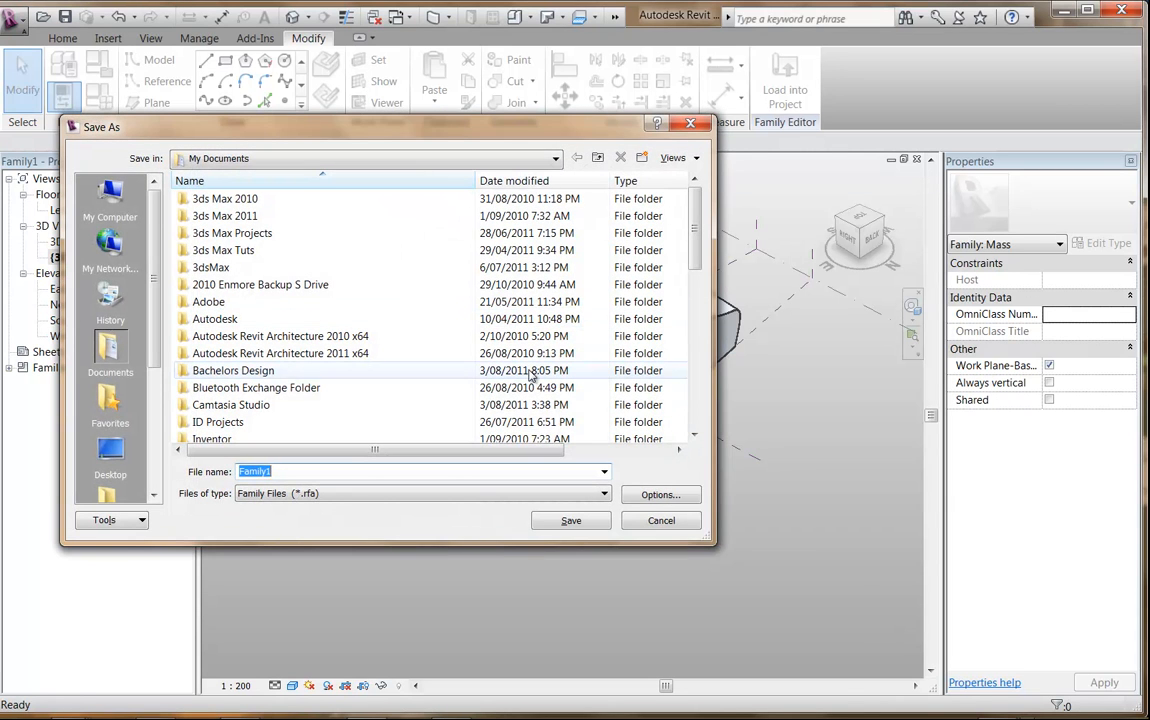
{"action": "left_click_drag", "start_coordinate": [700, 537], "coordinate": [785, 593]}
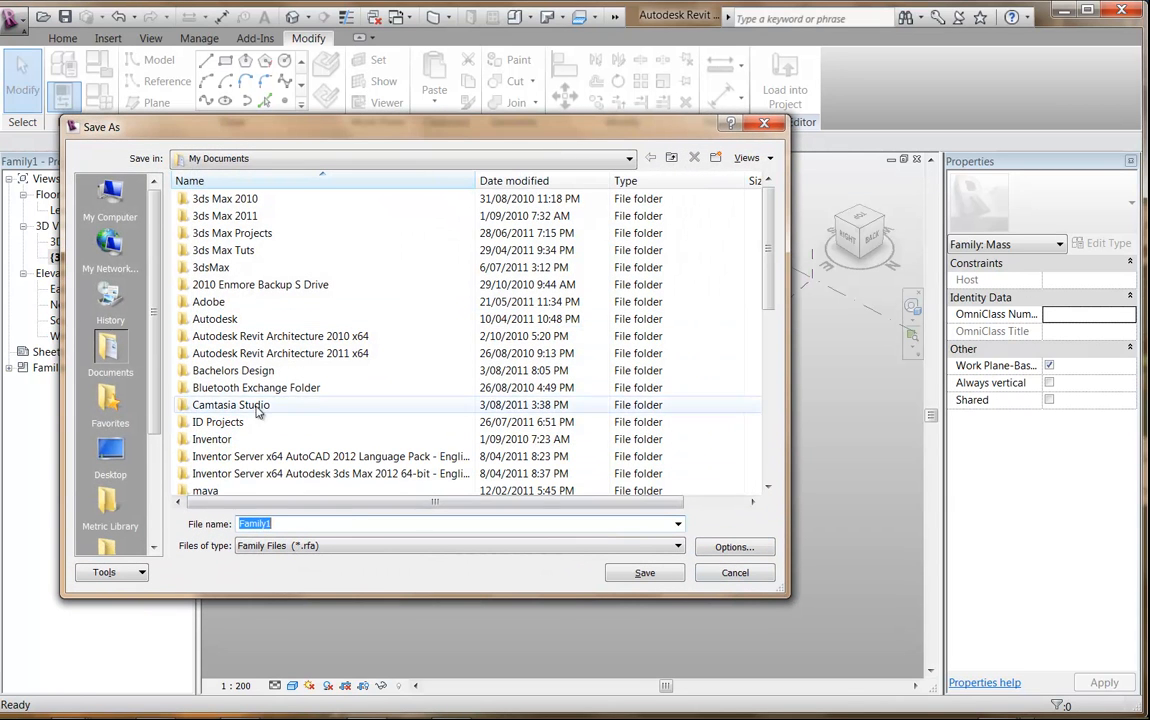
{"action": "double_click", "coordinate": [225, 369]}
{"action": "left_click", "coordinate": [314, 524]}
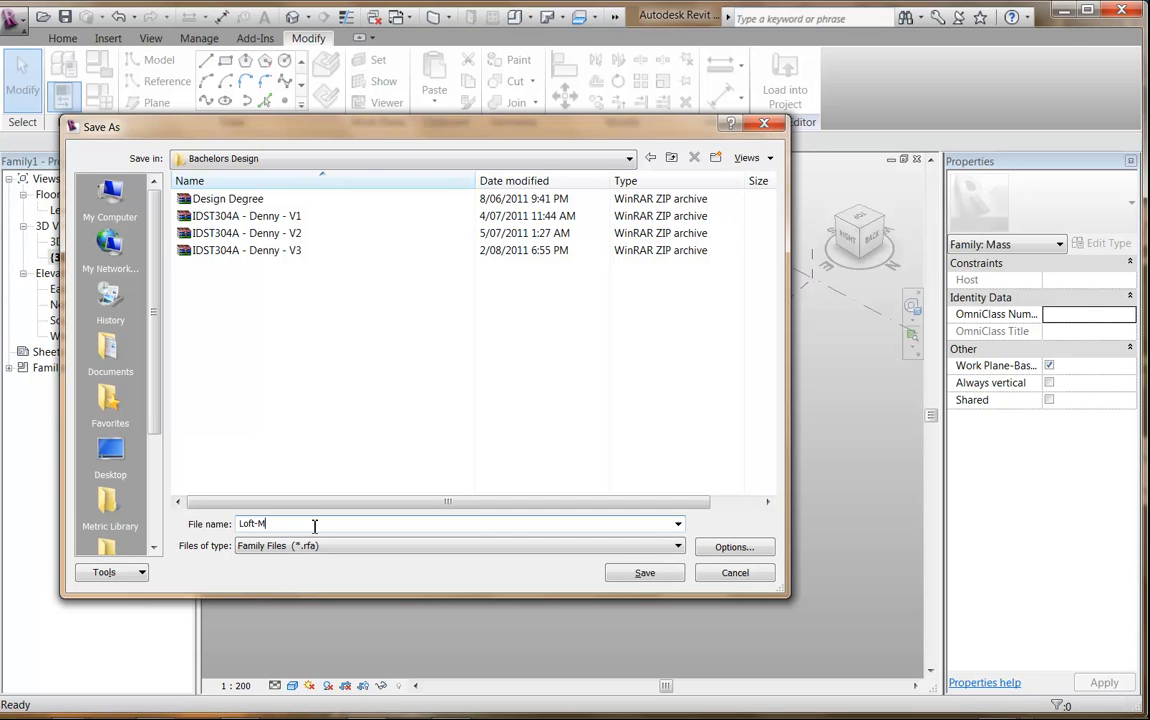
{"action": "left_click", "coordinate": [650, 572]}
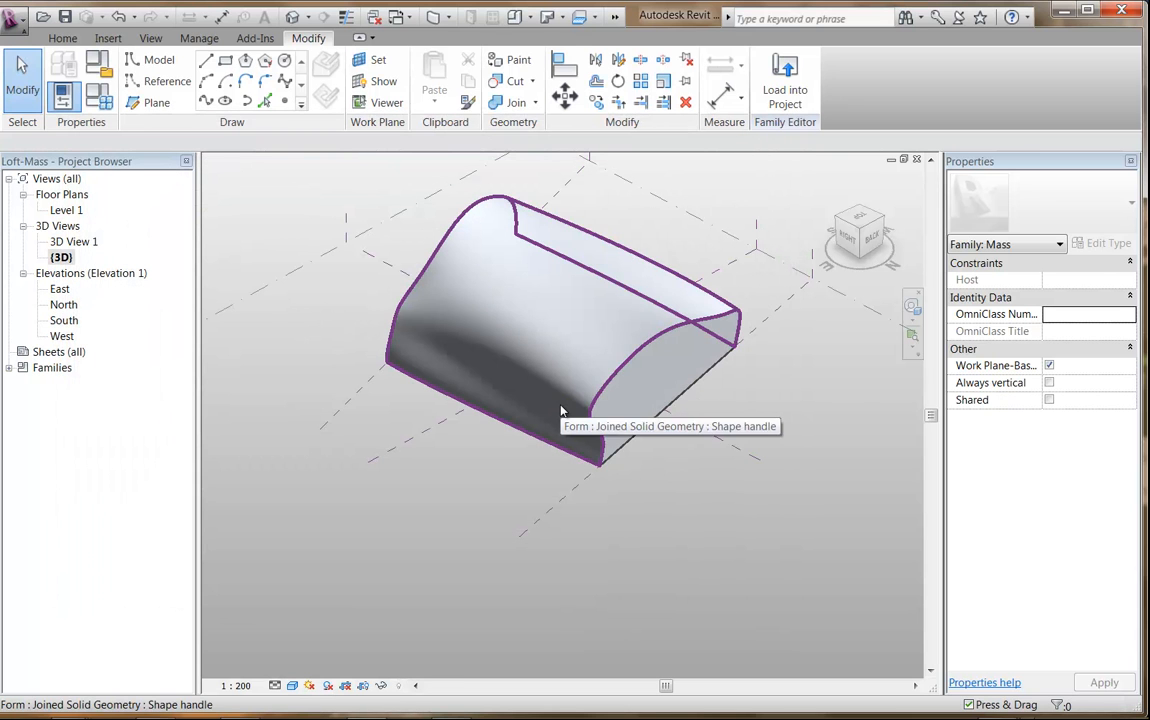
Step: Create a new project from the defaultAUSENU.rte template
{"action": "left_click", "coordinate": [12, 18]}
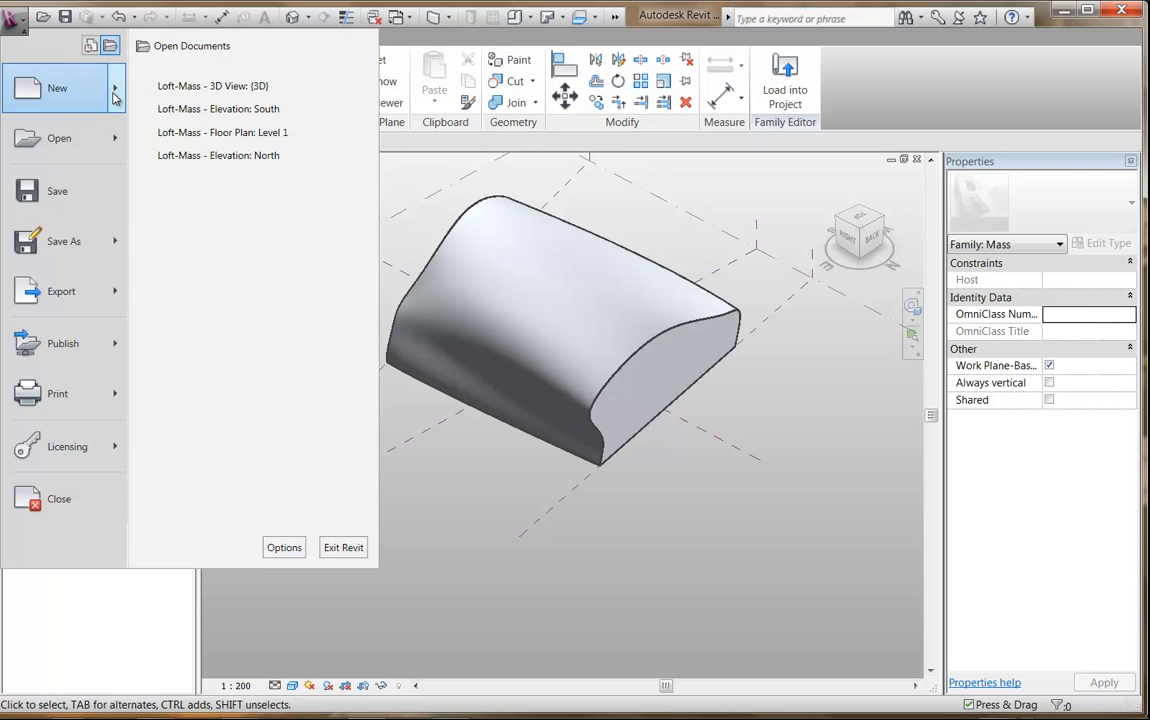
{"action": "mouse_move", "coordinate": [114, 93]}
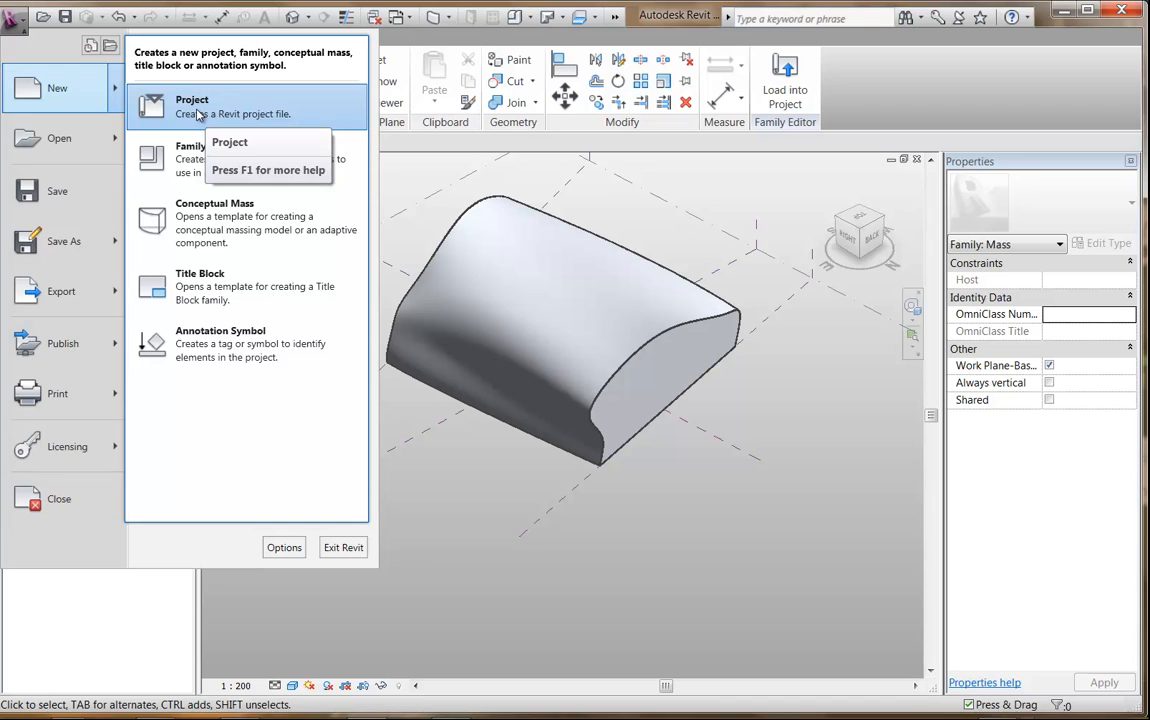
{"action": "key", "text": "Escape"}
{"action": "key", "text": "Escape"}
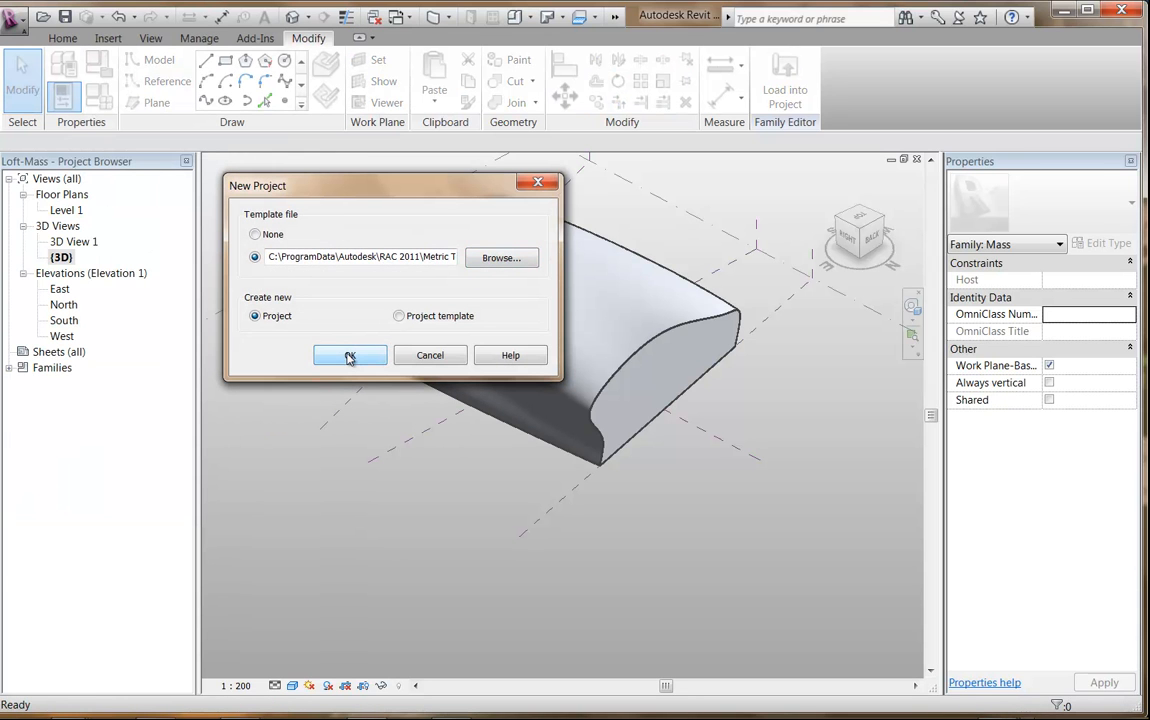
{"action": "left_click", "coordinate": [500, 259]}
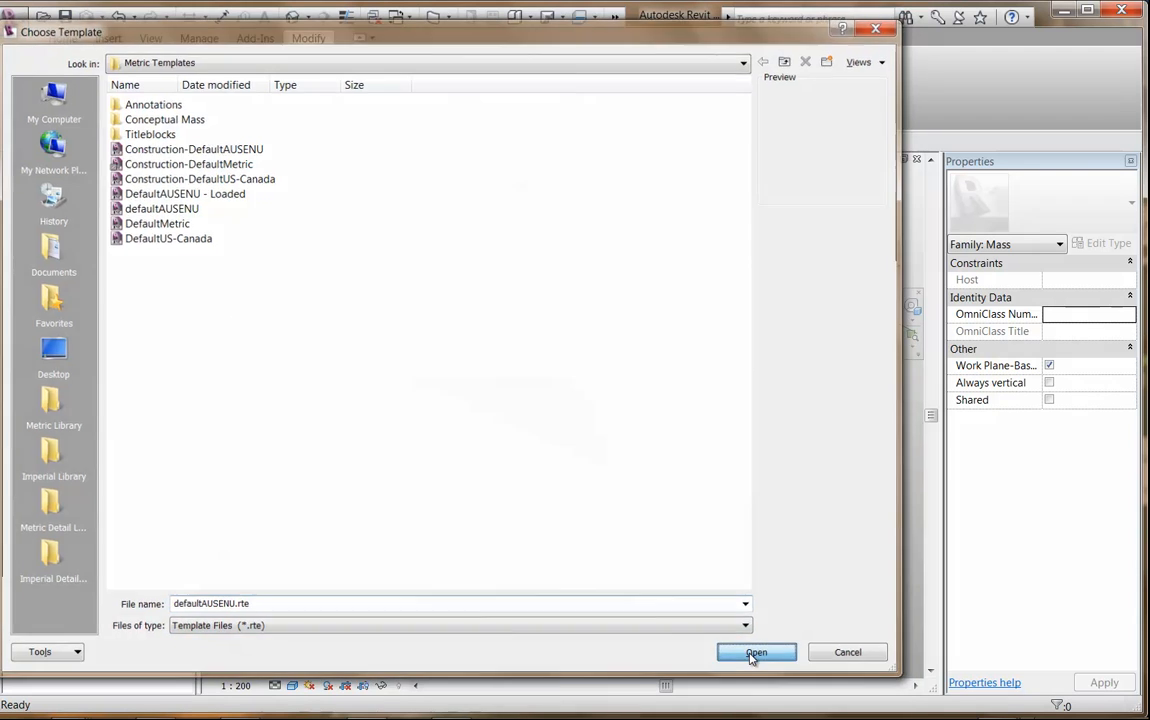
{"action": "left_click", "coordinate": [750, 655]}
{"action": "left_click", "coordinate": [350, 357]}
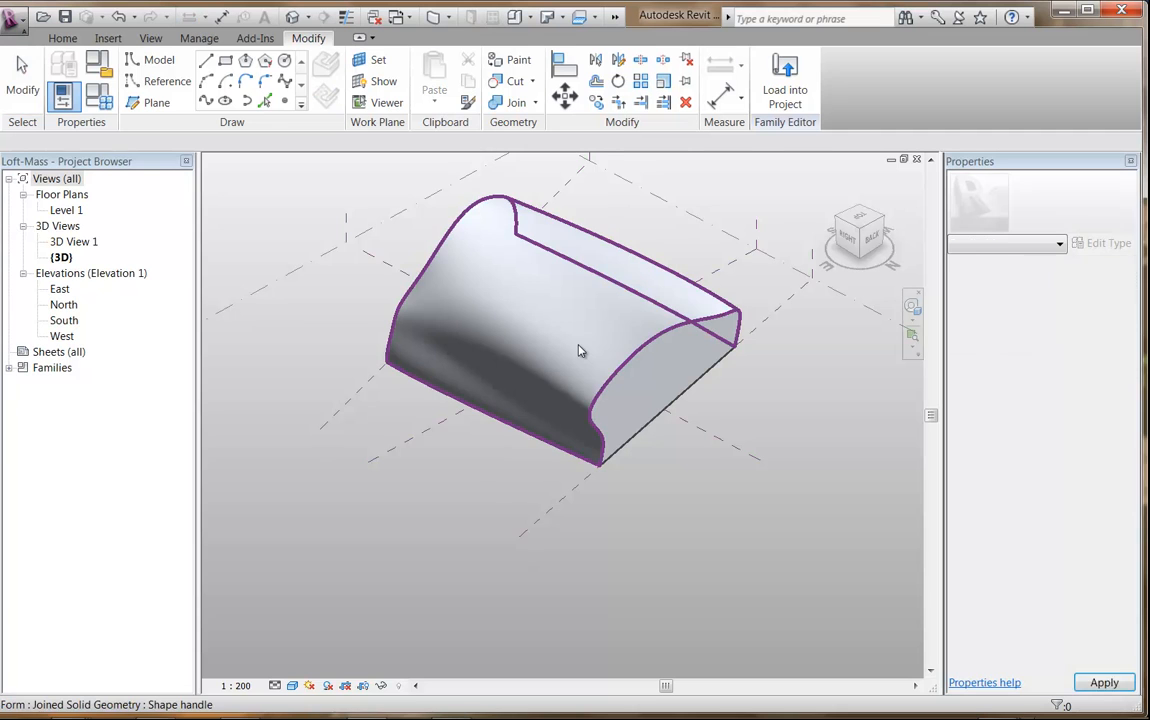
Step: Load the Loft-Mass family into the new project and dismiss the Show Mass notice
{"action": "middle_click_drag", "start_coordinate": [578, 318], "coordinate": [573, 363]}
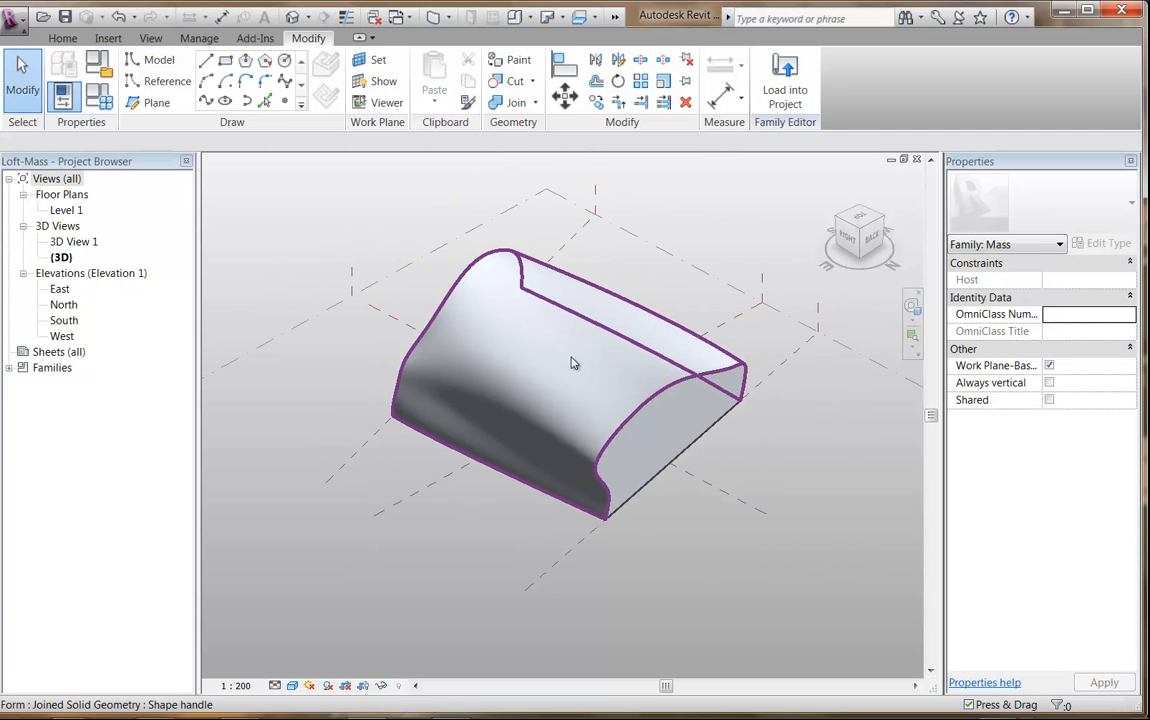
{"action": "left_click", "coordinate": [785, 90]}
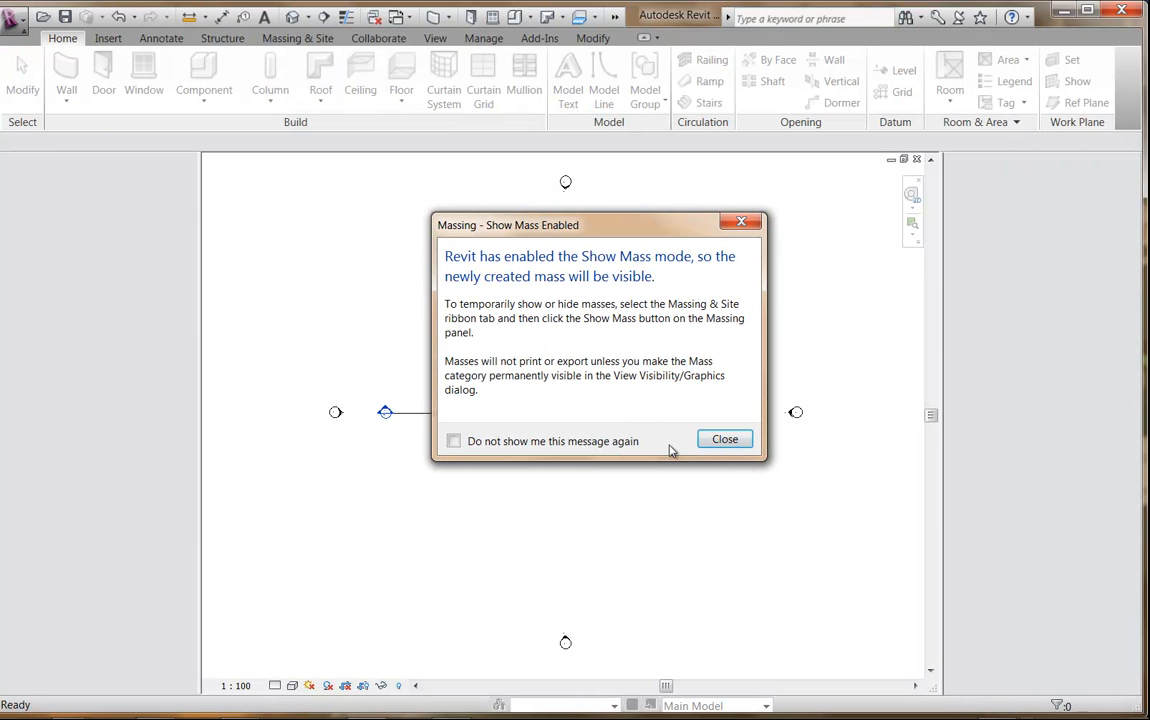
{"action": "left_click", "coordinate": [725, 441]}
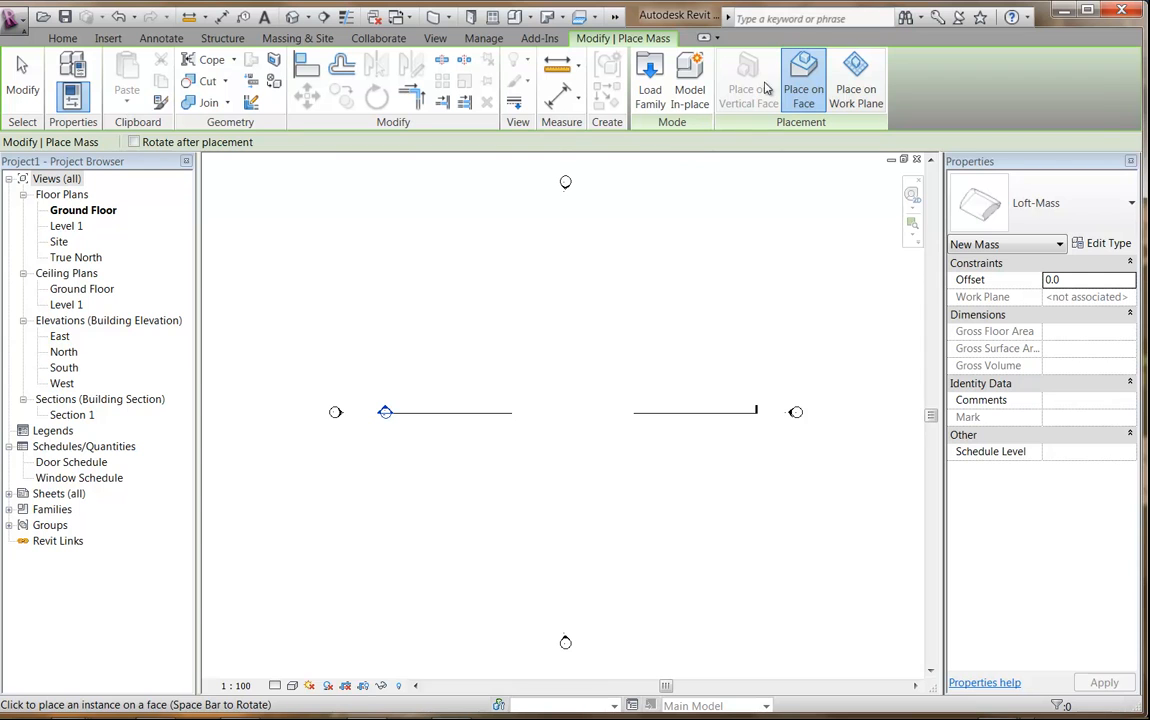
Step: Place one Loft-Mass instance on the Ground Floor work plane, centred around the section line, and end the placement
{"action": "left_click", "coordinate": [852, 91]}
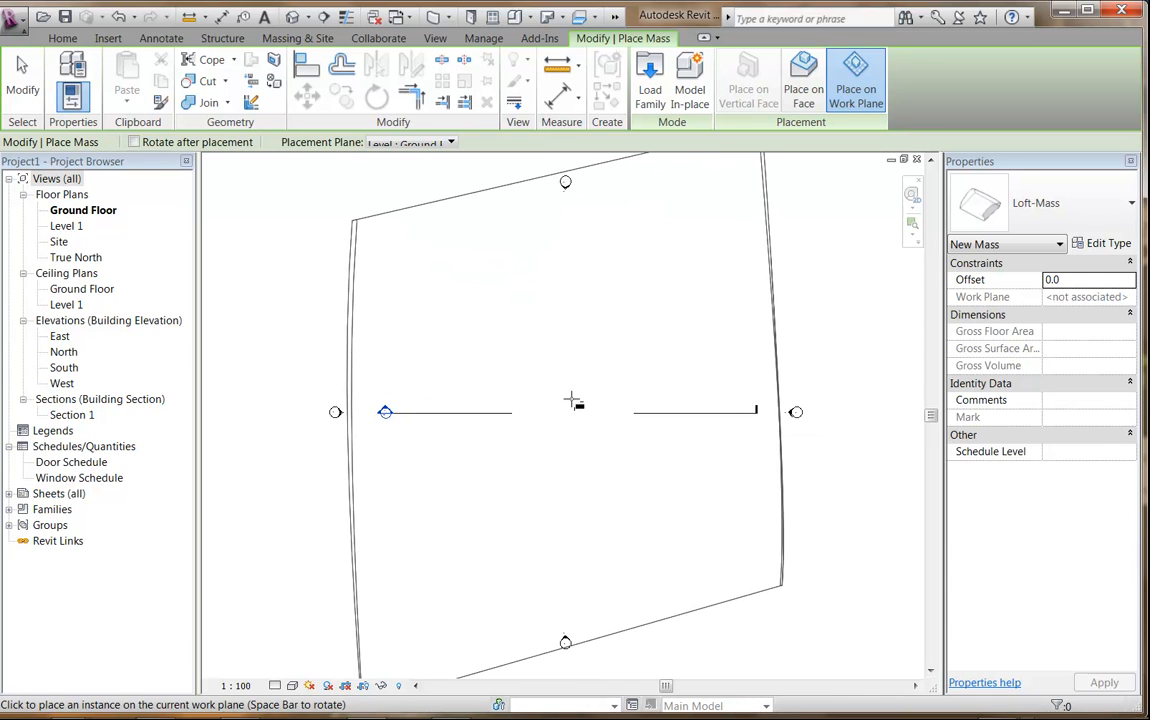
{"action": "left_click", "coordinate": [575, 482]}
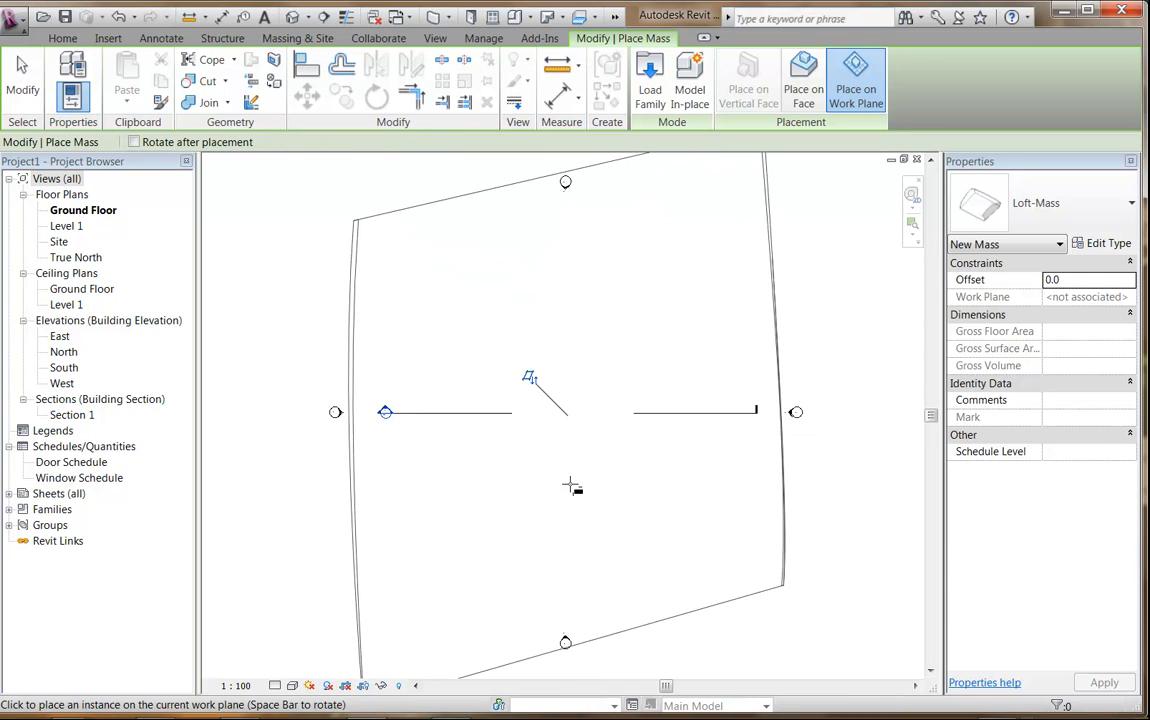
{"action": "right_click", "coordinate": [281, 305]}
{"action": "left_click", "coordinate": [302, 313]}
{"action": "right_click", "coordinate": [305, 313]}
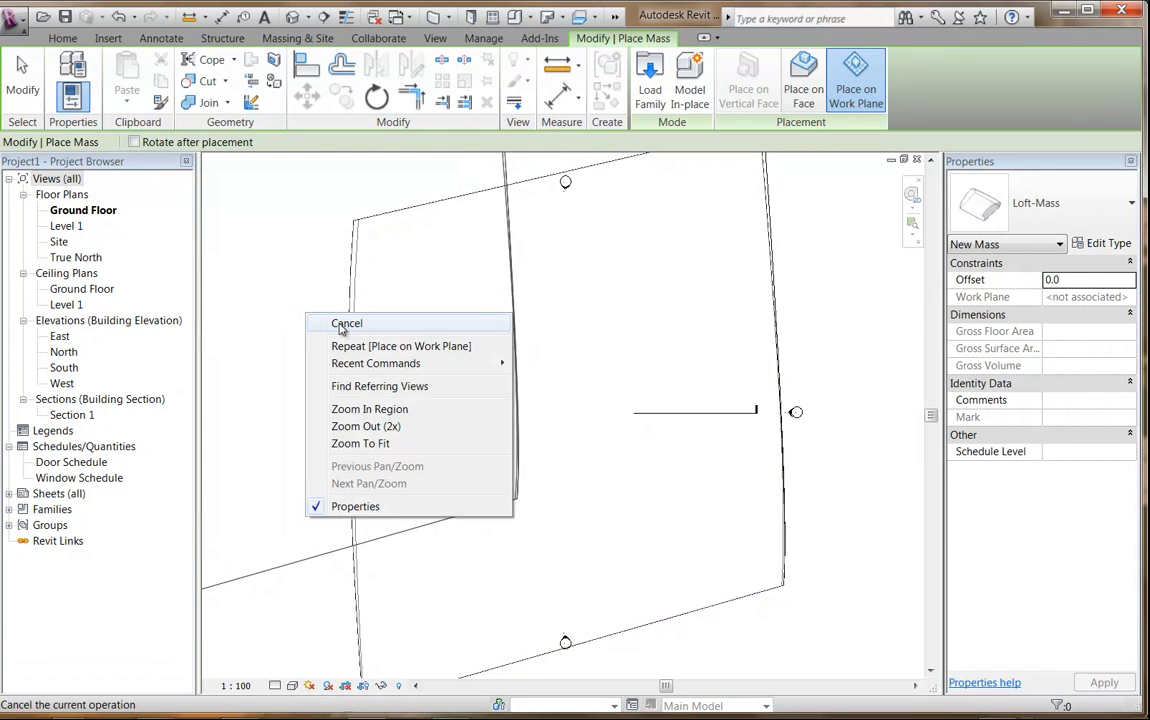
{"action": "left_click", "coordinate": [345, 324]}
Step: Move the complete north elevation marker outward so that it lies beyond the mass's upper edge in plan
{"action": "middle_click_drag", "start_coordinate": [555, 232], "coordinate": [533, 408]}
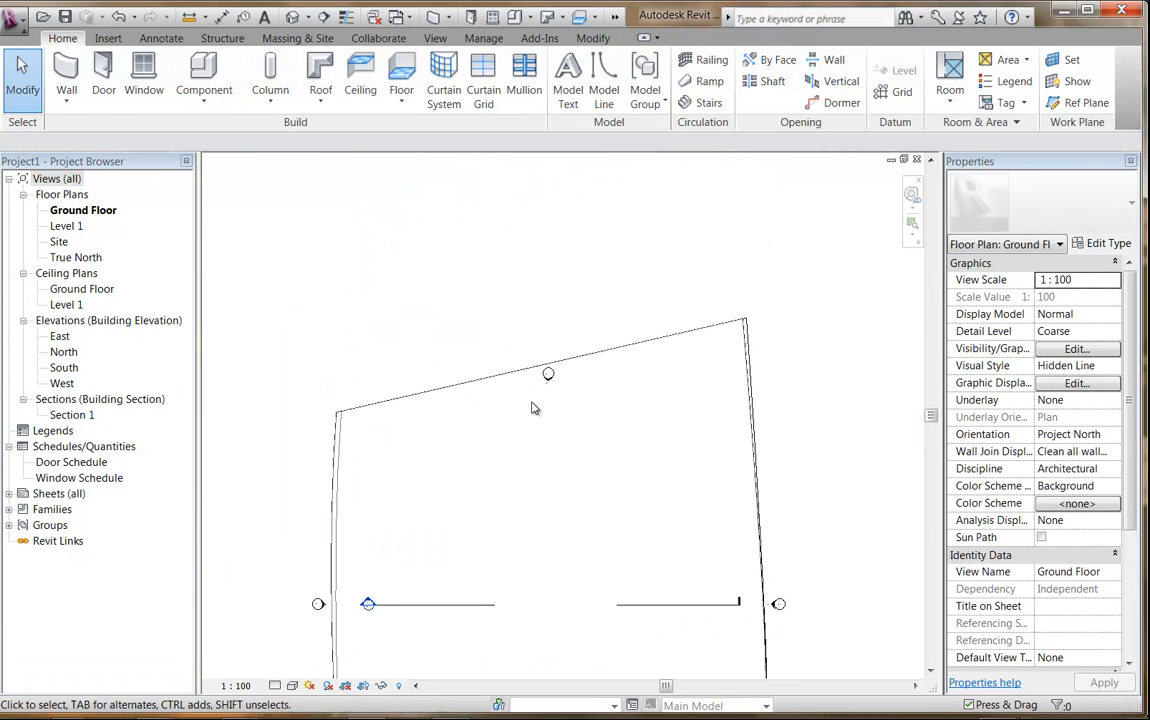
{"action": "left_click_drag", "start_coordinate": [490, 297], "coordinate": [590, 441]}
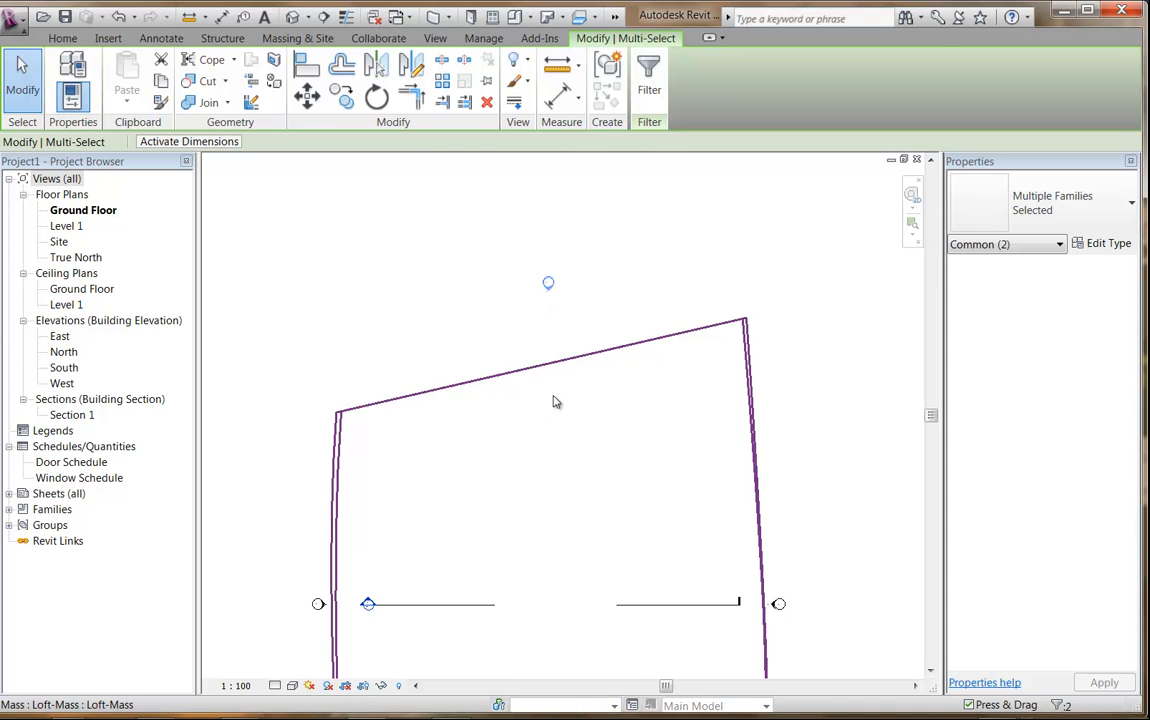
{"action": "key", "text": "Escape"}
{"action": "left_click", "coordinate": [544, 310]}
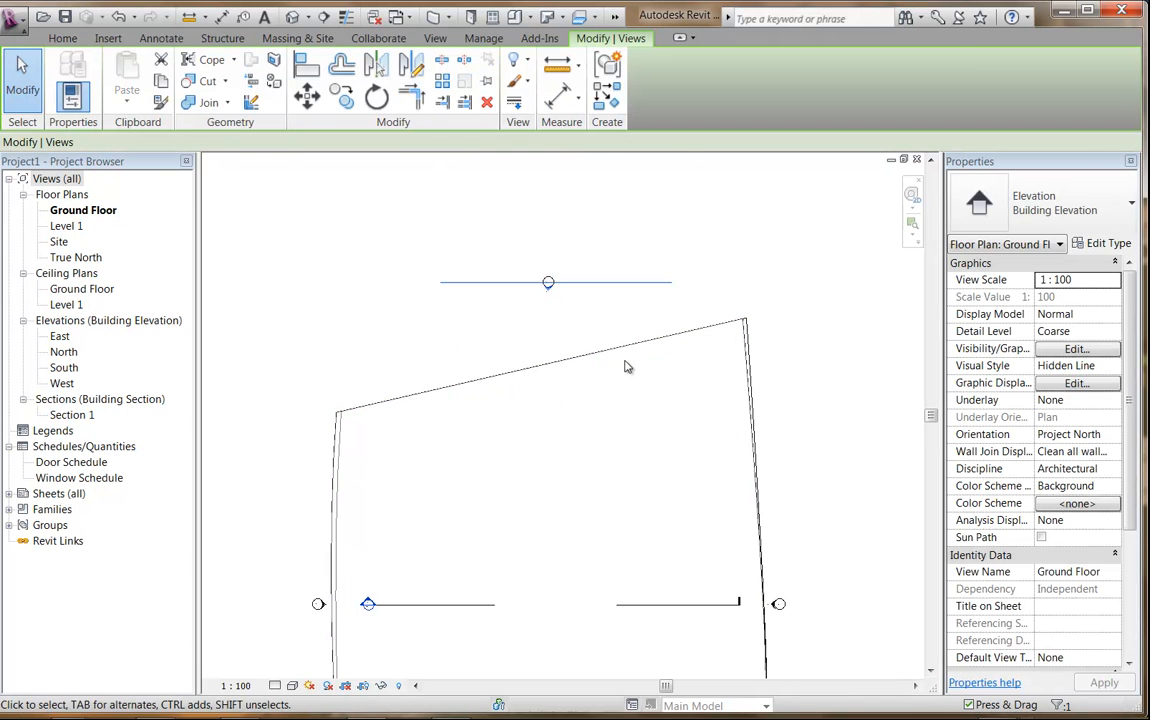
{"action": "left_click", "coordinate": [500, 349]}
Step: Move the complete west and east elevation markers farther outward, clear of the mass's sides
{"action": "scroll", "coordinate": [493, 350], "scroll_direction": "down", "scroll_amount": 1}
{"action": "middle_click_drag", "start_coordinate": [493, 356], "coordinate": [519, 251]}
{"action": "left_click_drag", "start_coordinate": [325, 420], "coordinate": [412, 468]}
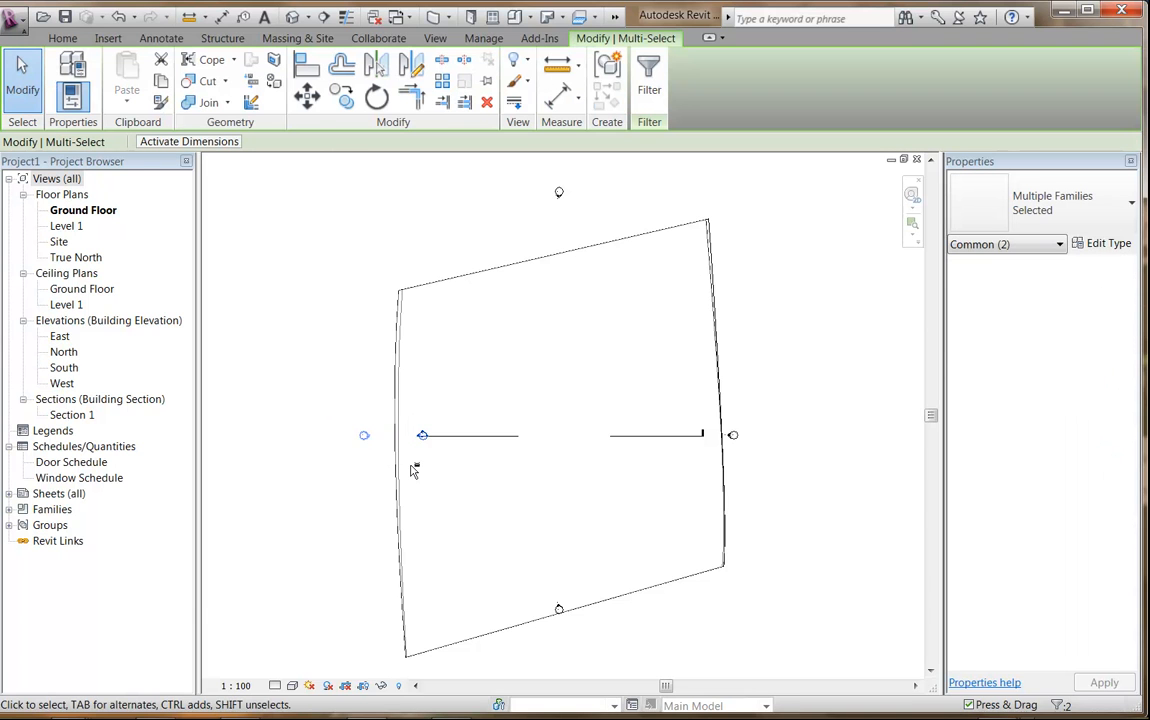
{"action": "left_click_drag", "start_coordinate": [691, 390], "coordinate": [770, 482]}
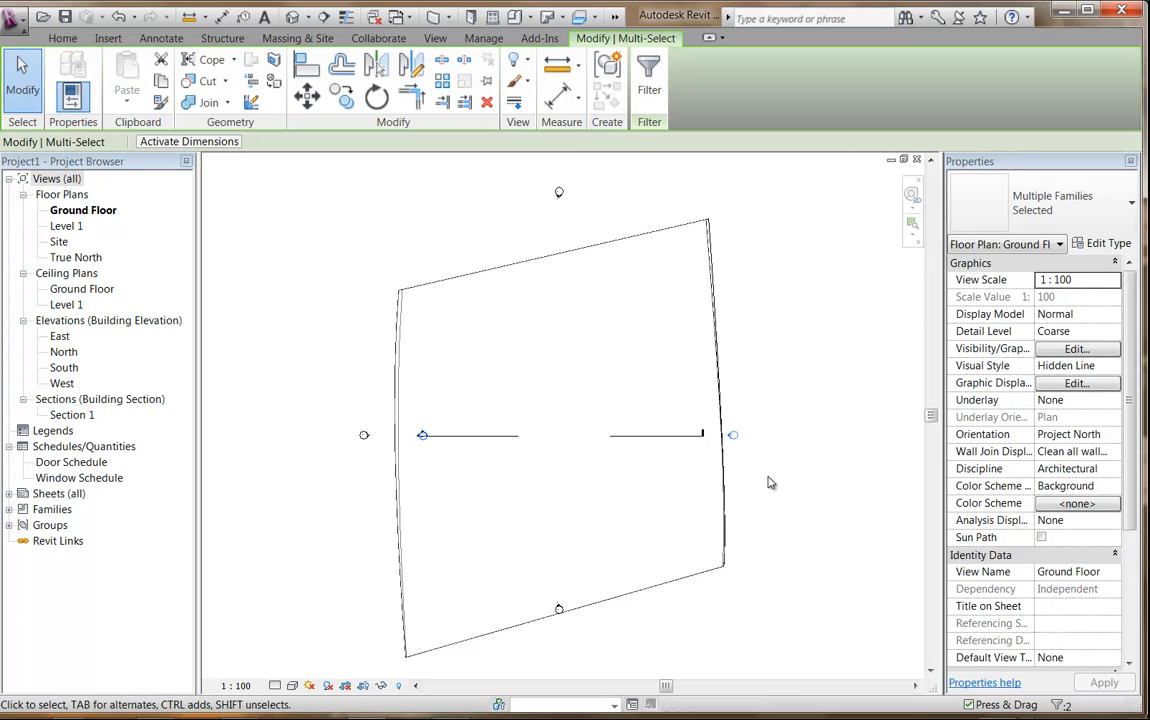
Step: Move the complete south elevation marker outward below the mass's lower edge and clear the selection
{"action": "middle_click_drag", "start_coordinate": [768, 483], "coordinate": [701, 349]}
{"action": "left_click_drag", "start_coordinate": [426, 546], "coordinate": [524, 417]}
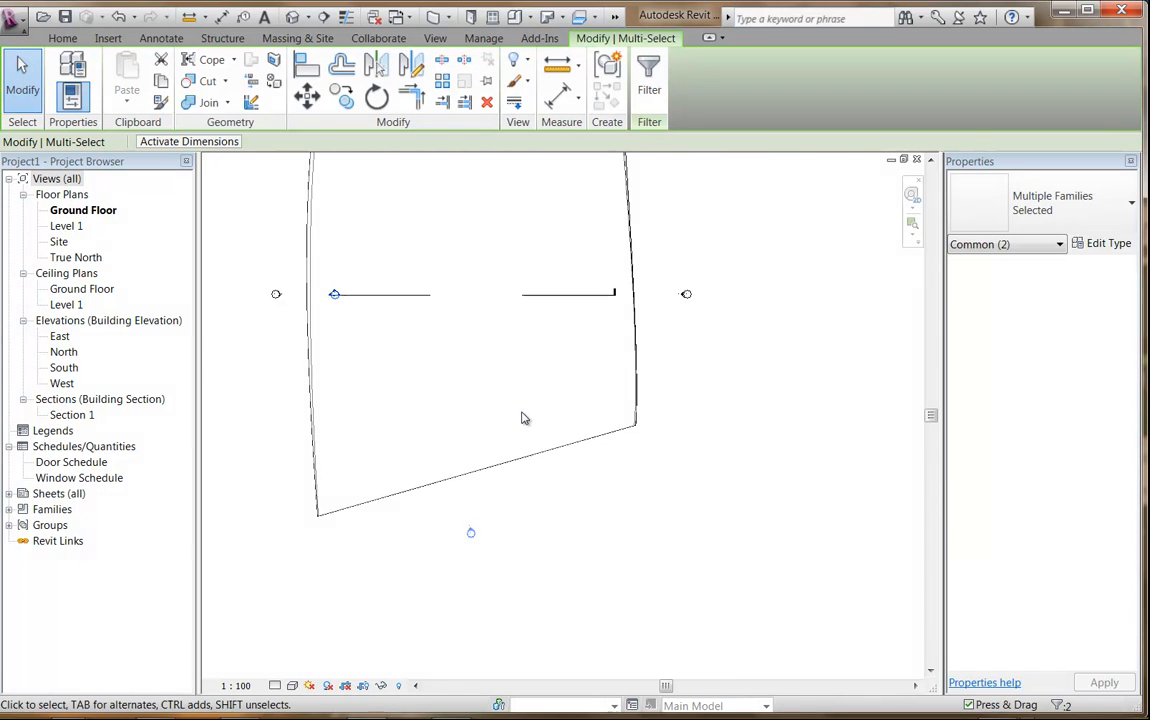
{"action": "left_click", "coordinate": [701, 393]}
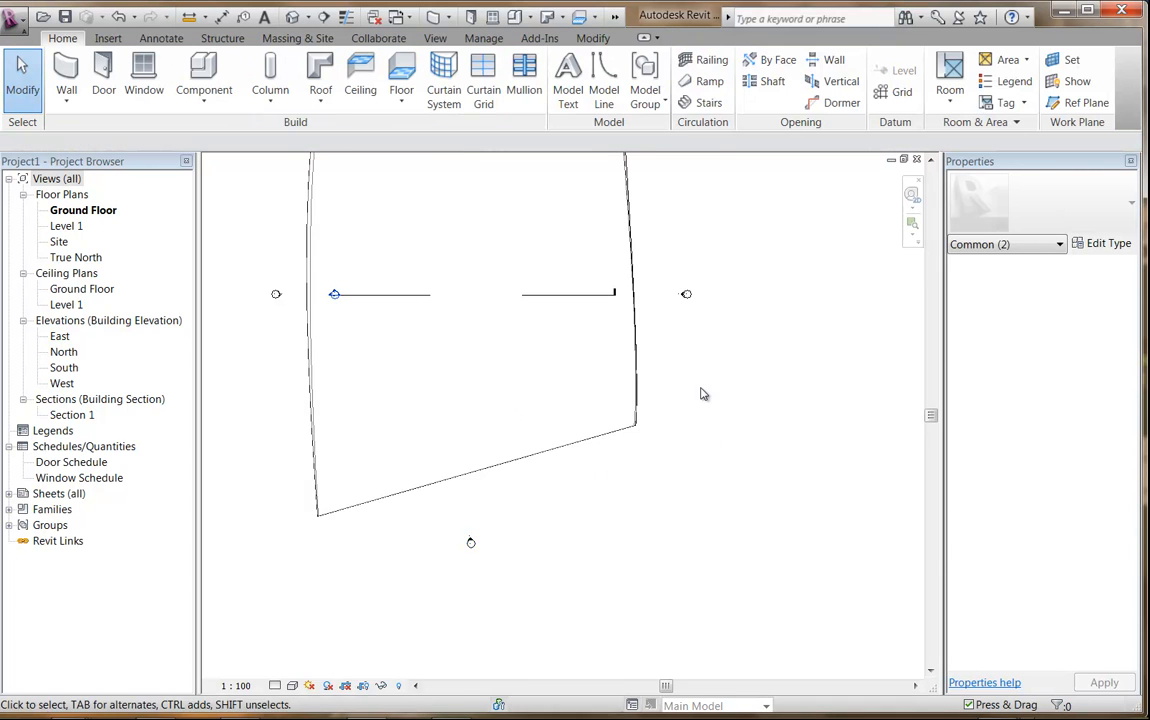
Step: Examine the placed mass in the Ground Floor plan, the East, North, South and West elevations, and Section 1
{"action": "middle_click_drag", "start_coordinate": [701, 393], "coordinate": [774, 540]}
{"action": "scroll", "coordinate": [774, 540], "scroll_direction": "down", "scroll_amount": 1}
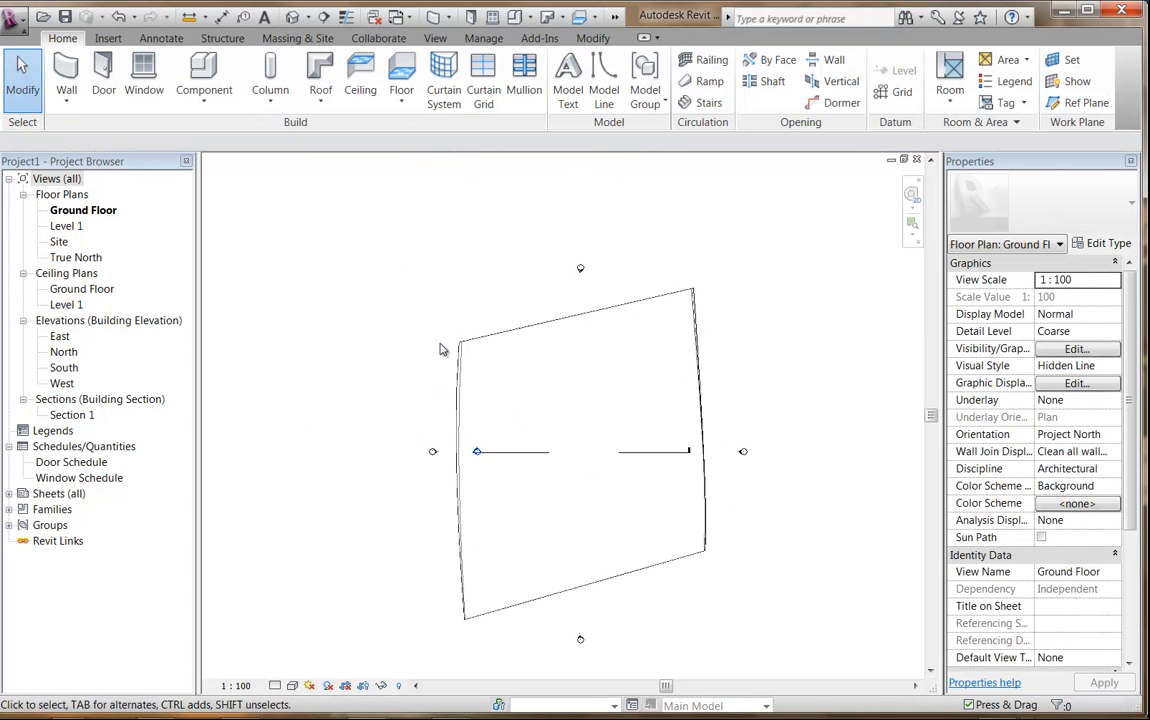
{"action": "double_click", "coordinate": [59, 336]}
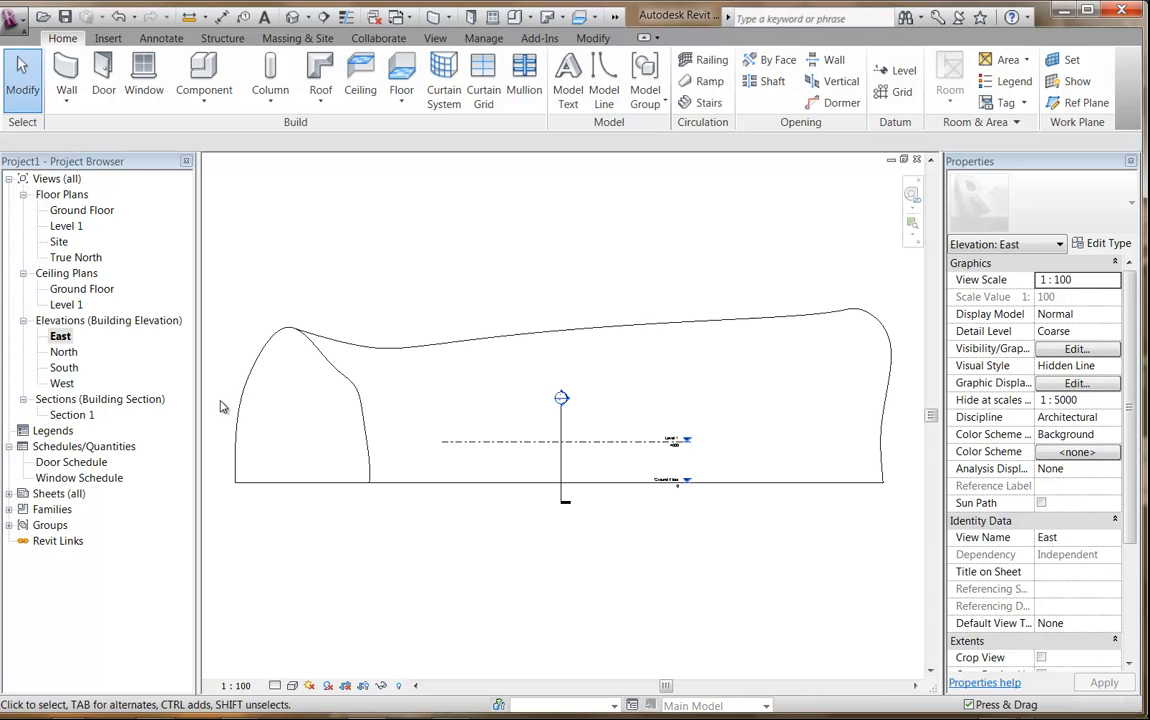
{"action": "double_click", "coordinate": [63, 351]}
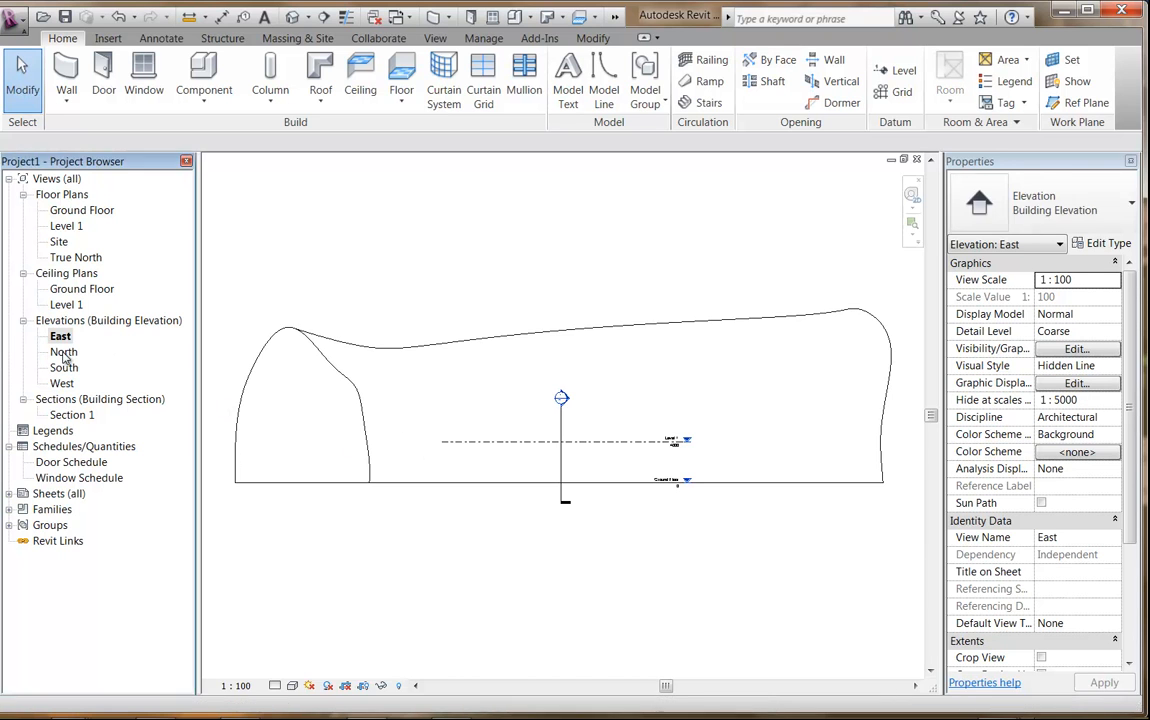
{"action": "left_click", "coordinate": [63, 370]}
{"action": "double_click", "coordinate": [63, 368]}
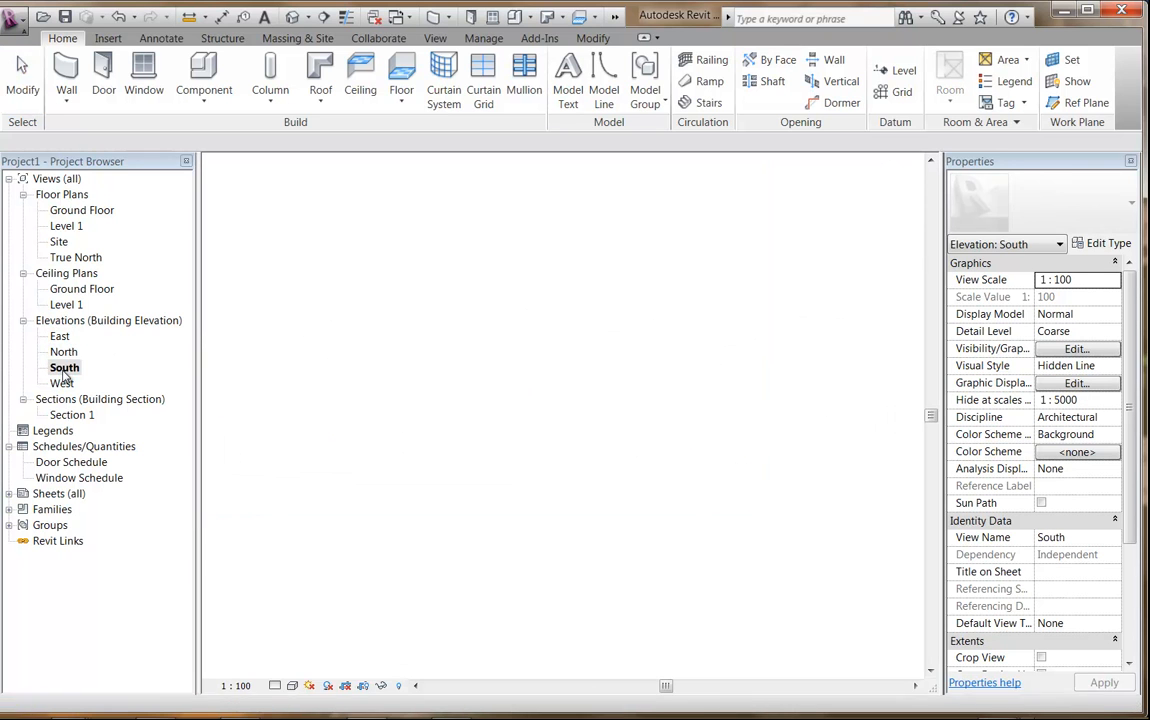
{"action": "double_click", "coordinate": [62, 383]}
{"action": "double_click", "coordinate": [71, 415]}
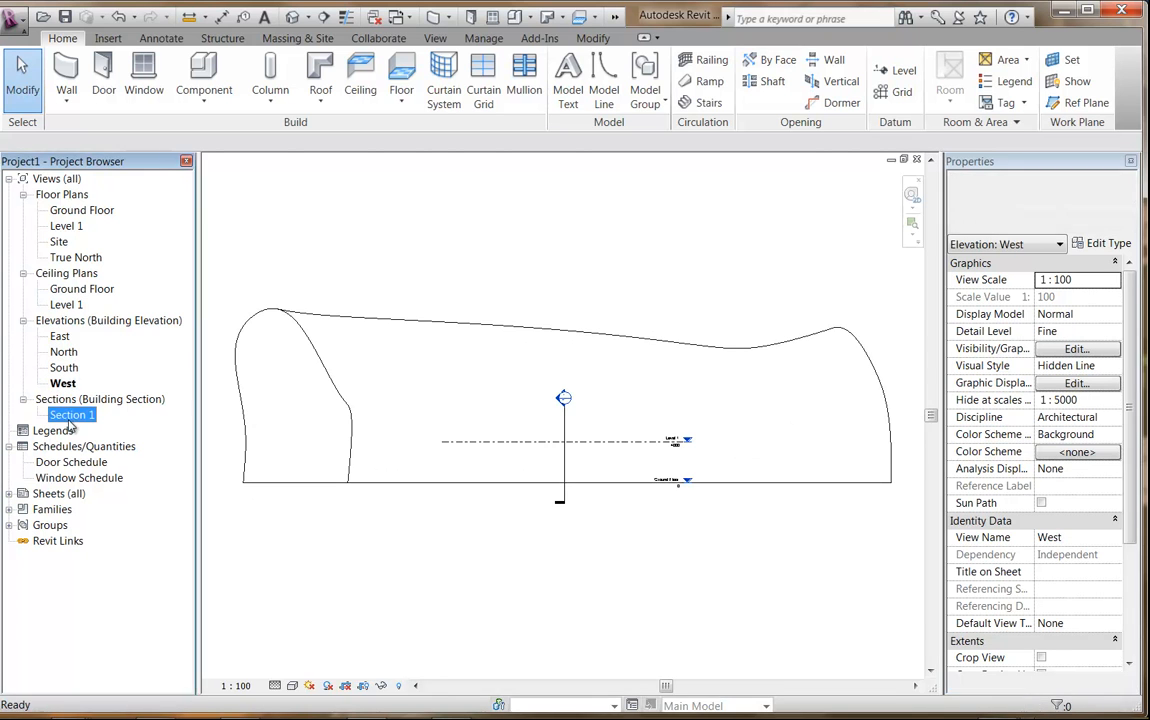
Step: Enlarge Section 1's crop region upward above the mass and outward past the mass's right side
{"action": "left_click", "coordinate": [403, 479]}
{"action": "left_click_drag", "start_coordinate": [563, 353], "coordinate": [563, 224]}
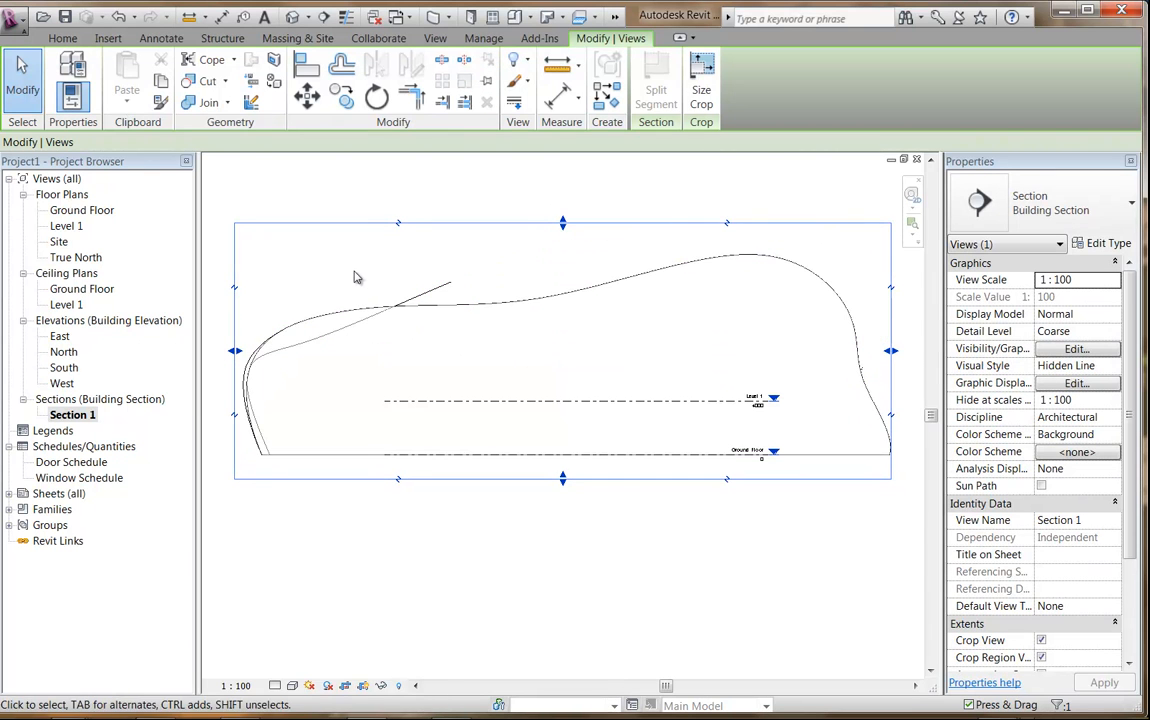
{"action": "middle_click_drag", "start_coordinate": [453, 270], "coordinate": [430, 334]}
{"action": "left_click_drag", "start_coordinate": [539, 284], "coordinate": [530, 231]}
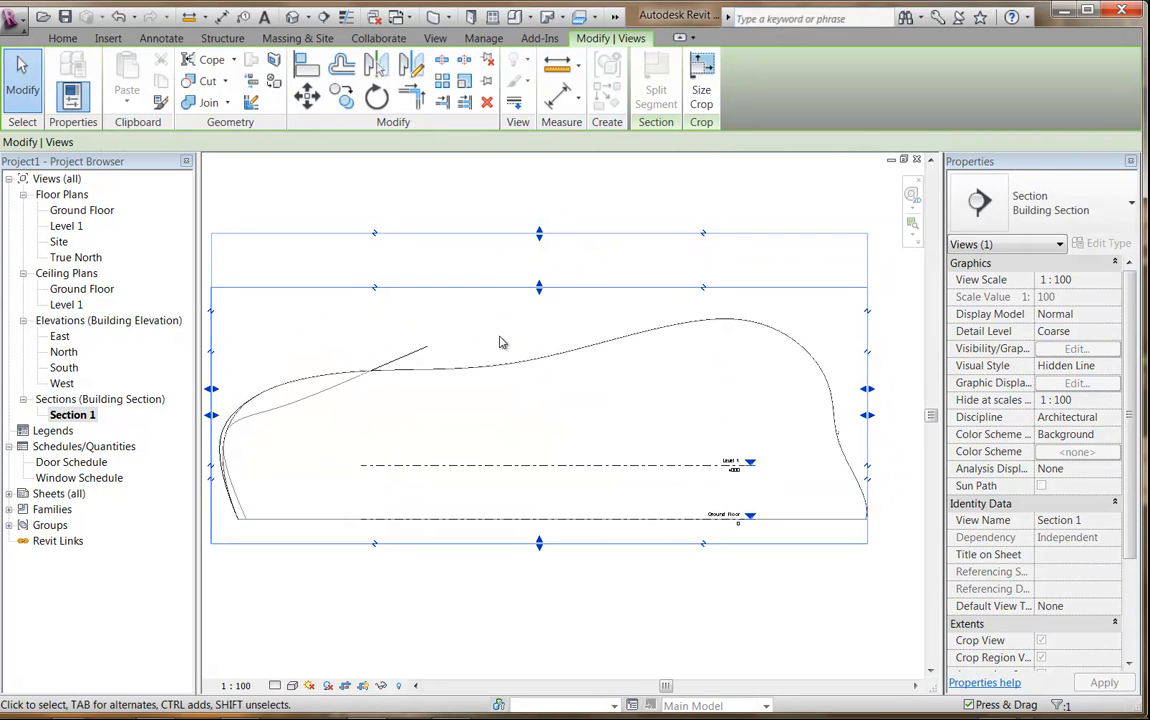
{"action": "left_click_drag", "start_coordinate": [867, 389], "coordinate": [913, 387]}
{"action": "middle_click_drag", "start_coordinate": [667, 391], "coordinate": [600, 418]}
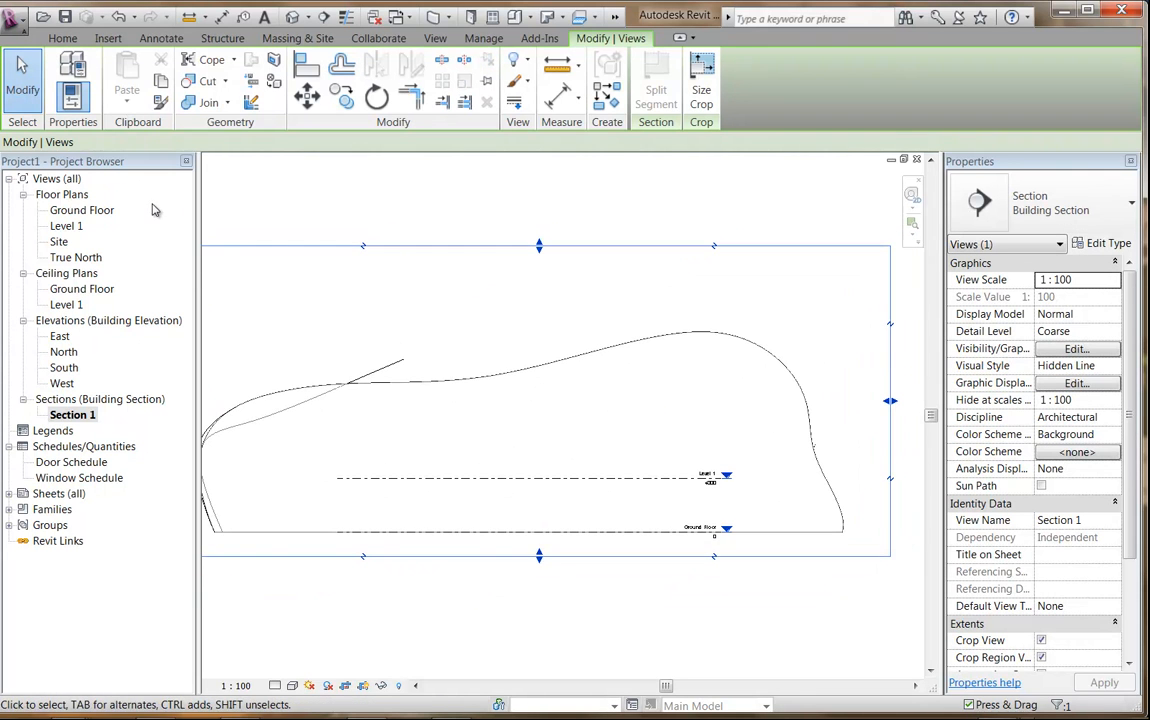
Step: In the Ground Floor plan, extend the section's view depth beyond the mass's upper edge
{"action": "double_click", "coordinate": [77, 211]}
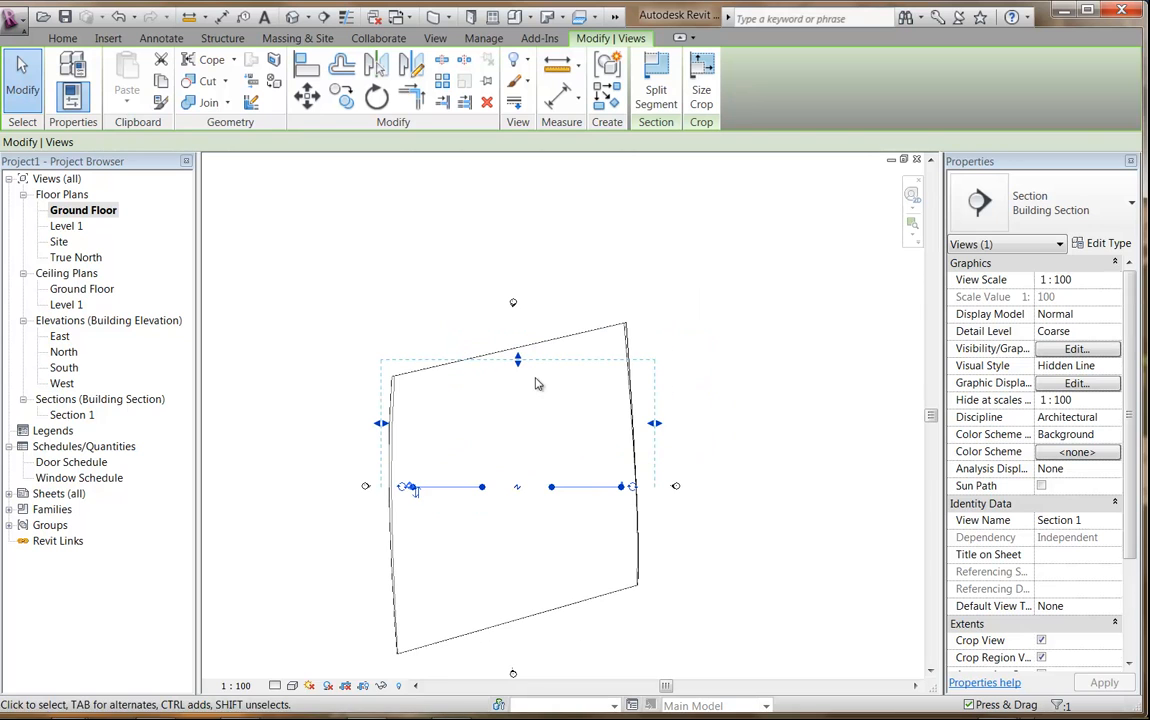
{"action": "left_click_drag", "start_coordinate": [518, 360], "coordinate": [503, 311]}
{"action": "scroll", "coordinate": [498, 350], "scroll_direction": "up", "scroll_amount": 3}
{"action": "left_click_drag", "start_coordinate": [538, 264], "coordinate": [540, 268]}
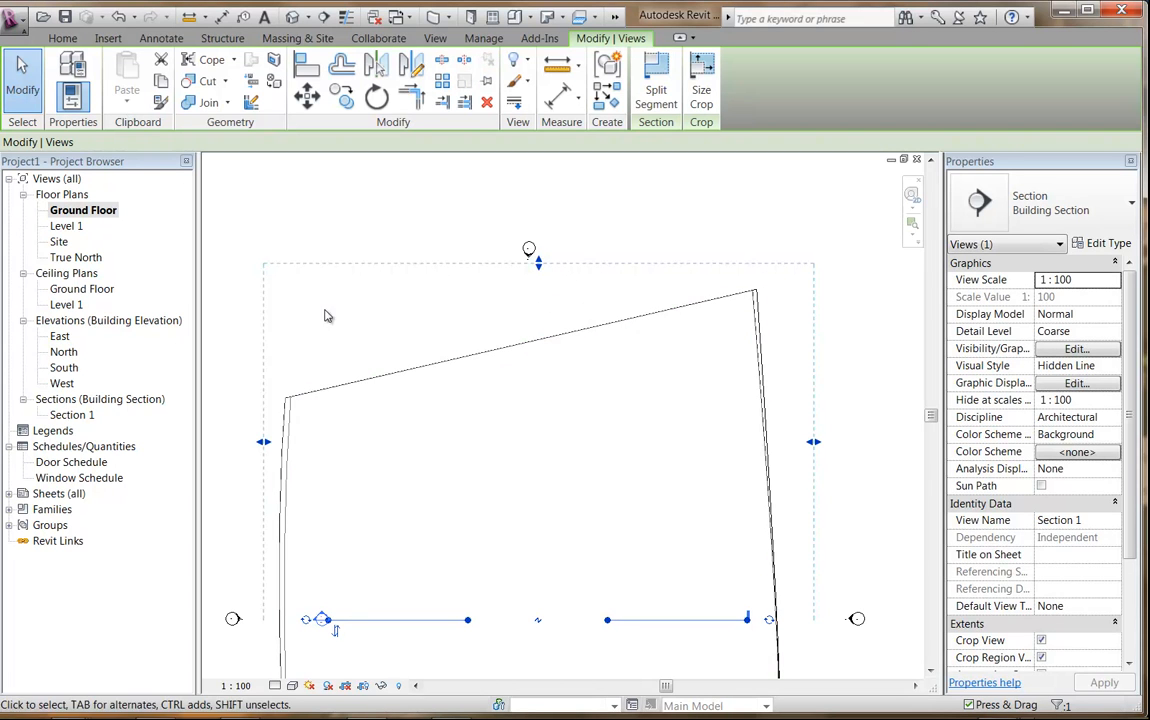
Step: Reopen Section 1 and set its visual style to Shaded with Edges
{"action": "double_click", "coordinate": [74, 415]}
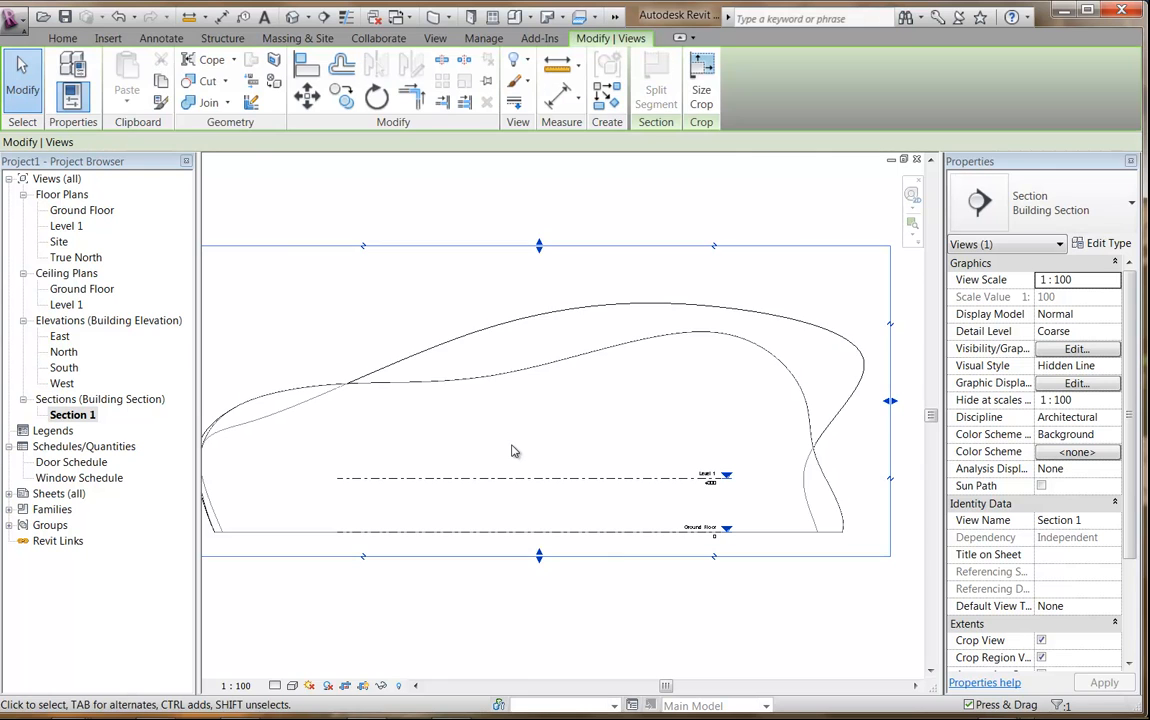
{"action": "left_click", "coordinate": [345, 304]}
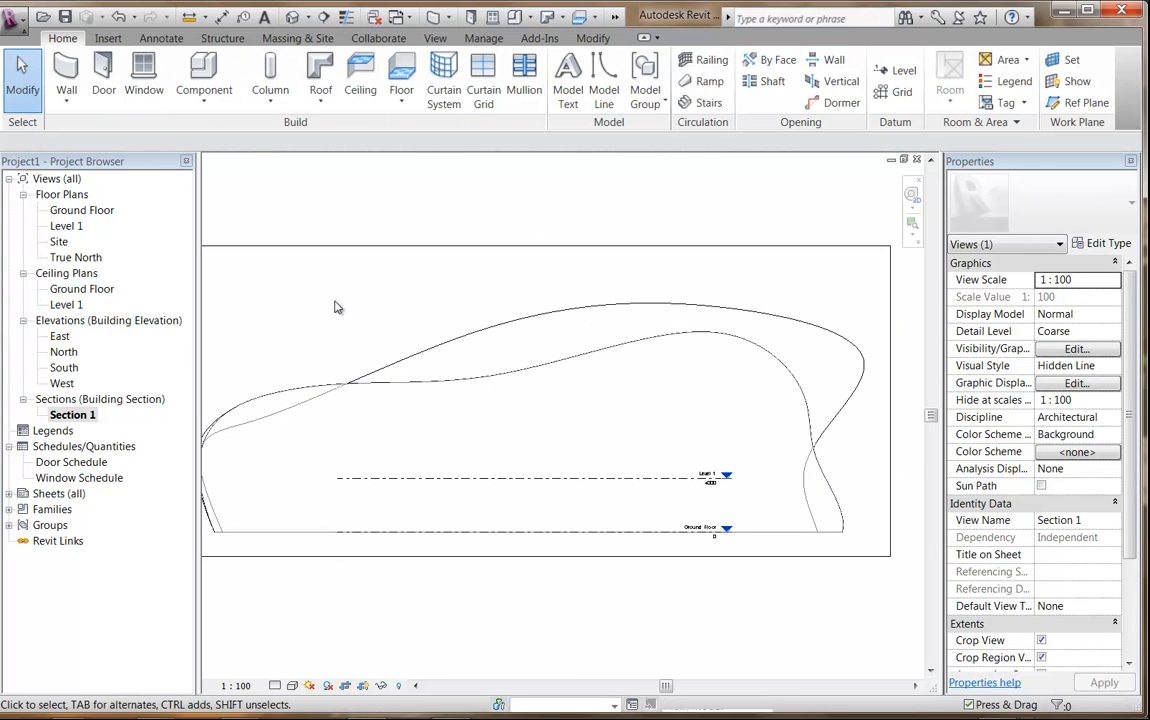
{"action": "left_click", "coordinate": [292, 686]}
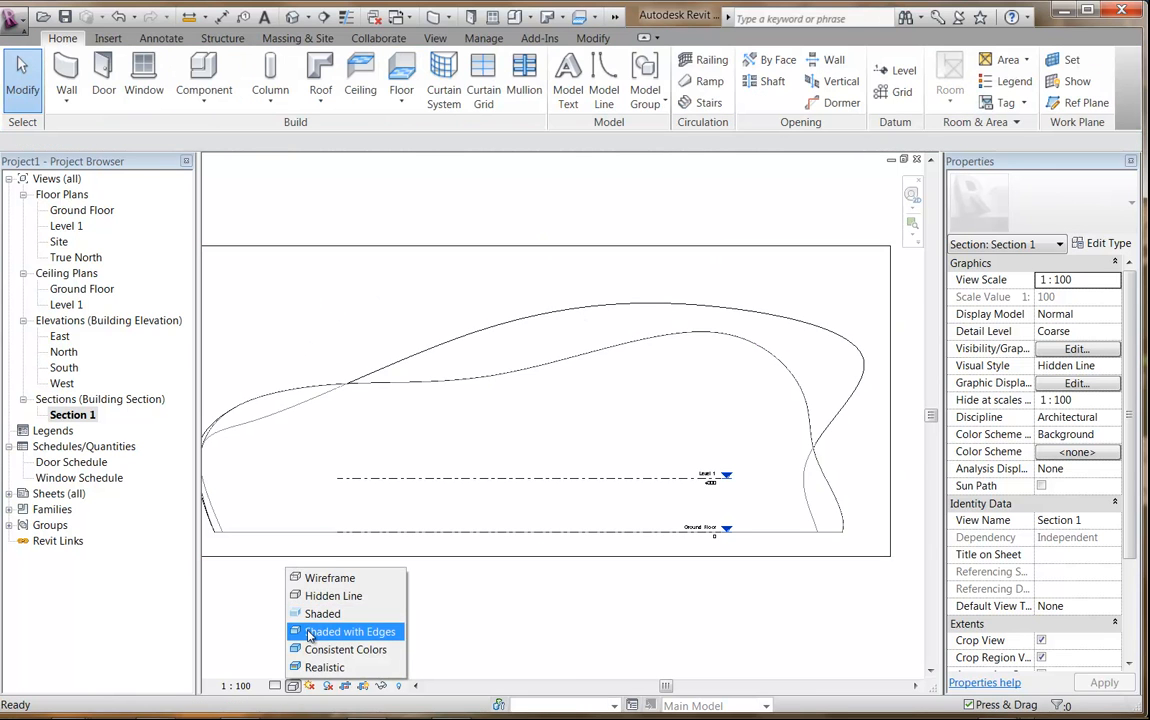
{"action": "left_click", "coordinate": [345, 630]}
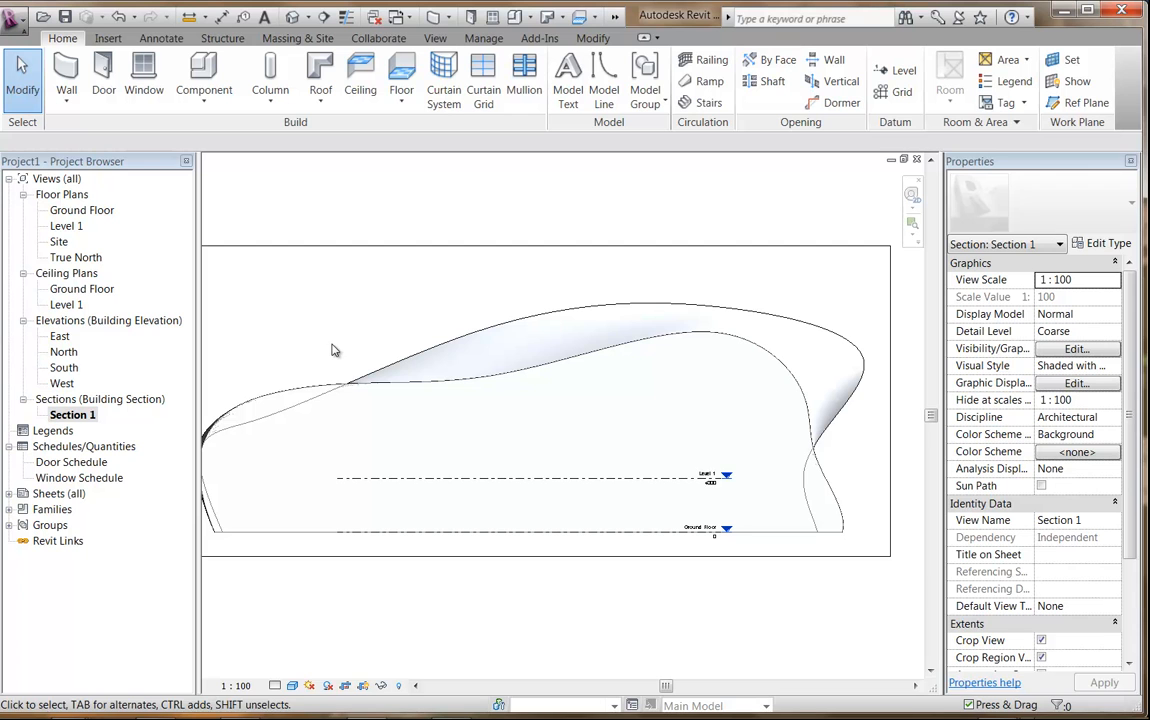
Step: Extend the right edge of Section 1's crop region farther outward, leaving more room beside the mass, and clear the selection
{"action": "left_click", "coordinate": [595, 478]}
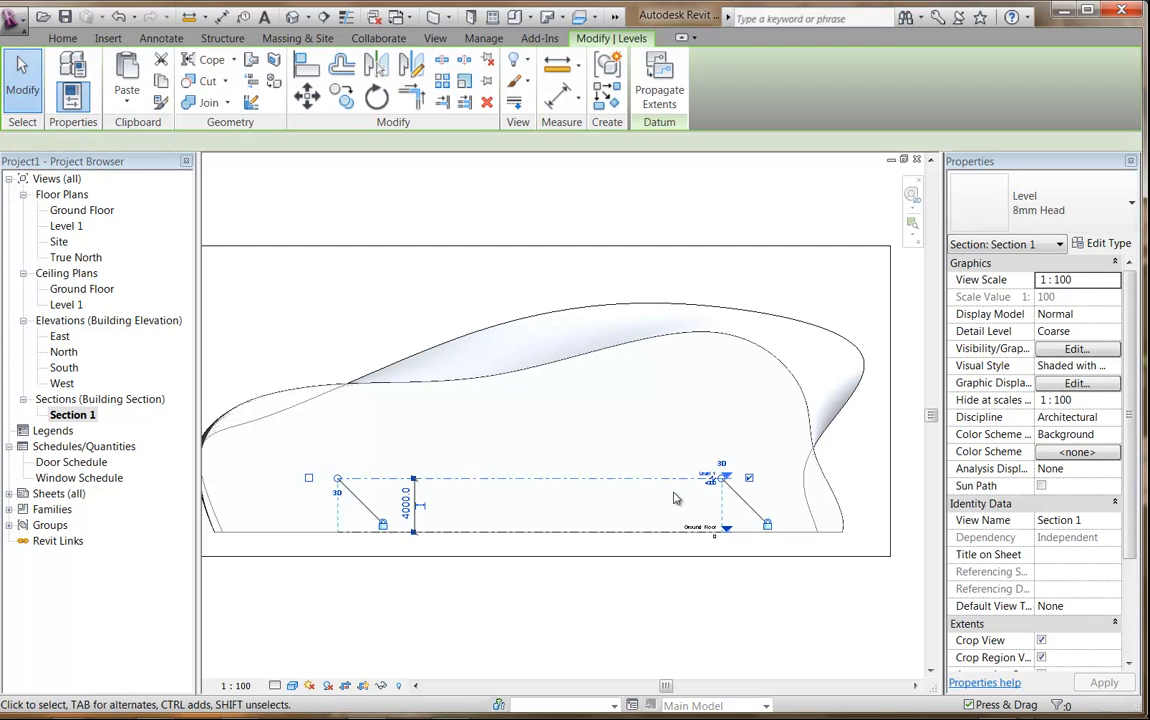
{"action": "middle_click_drag", "start_coordinate": [674, 503], "coordinate": [498, 503]}
{"action": "scroll", "coordinate": [535, 505], "scroll_direction": "up", "scroll_amount": 3}
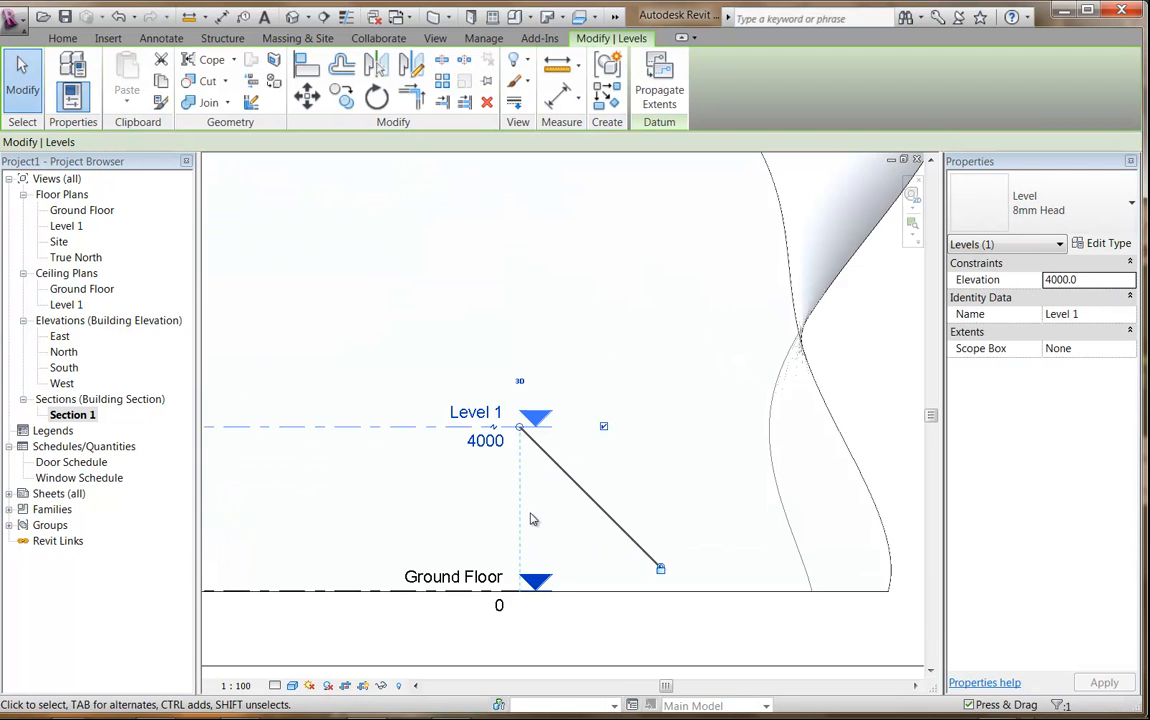
{"action": "scroll", "coordinate": [558, 497], "scroll_direction": "down", "scroll_amount": 2}
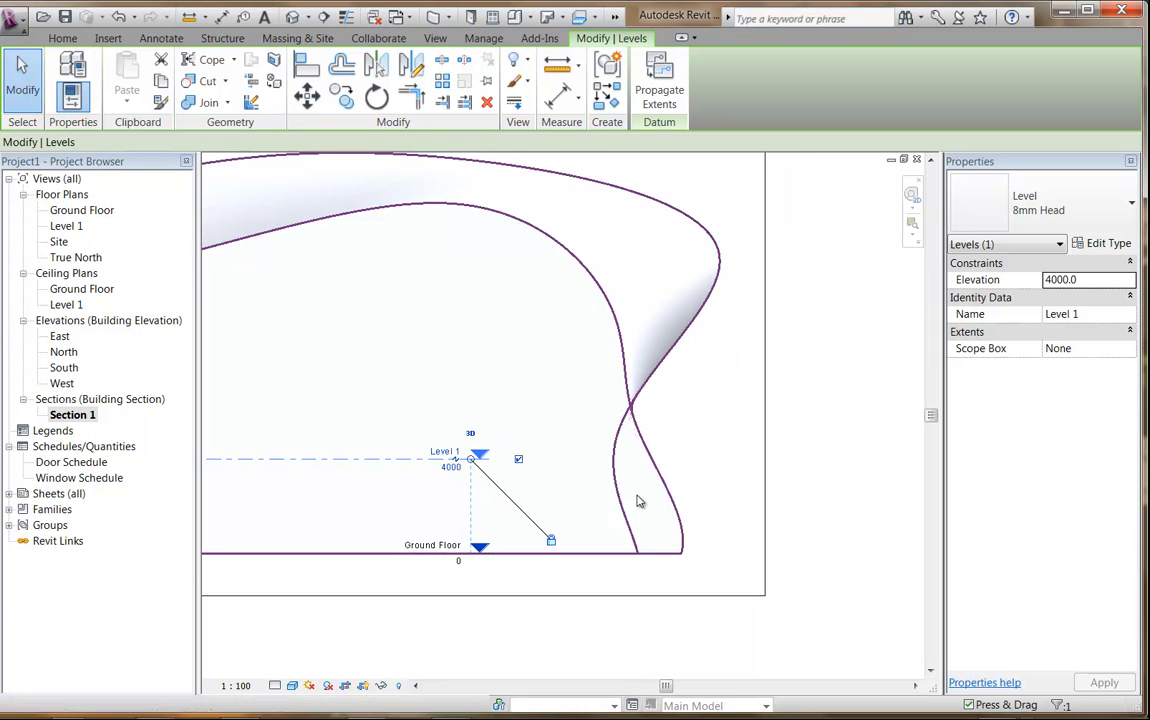
{"action": "left_click", "coordinate": [667, 496]}
{"action": "left_click_drag", "start_coordinate": [667, 374], "coordinate": [820, 366]}
{"action": "key", "text": "Escape"}
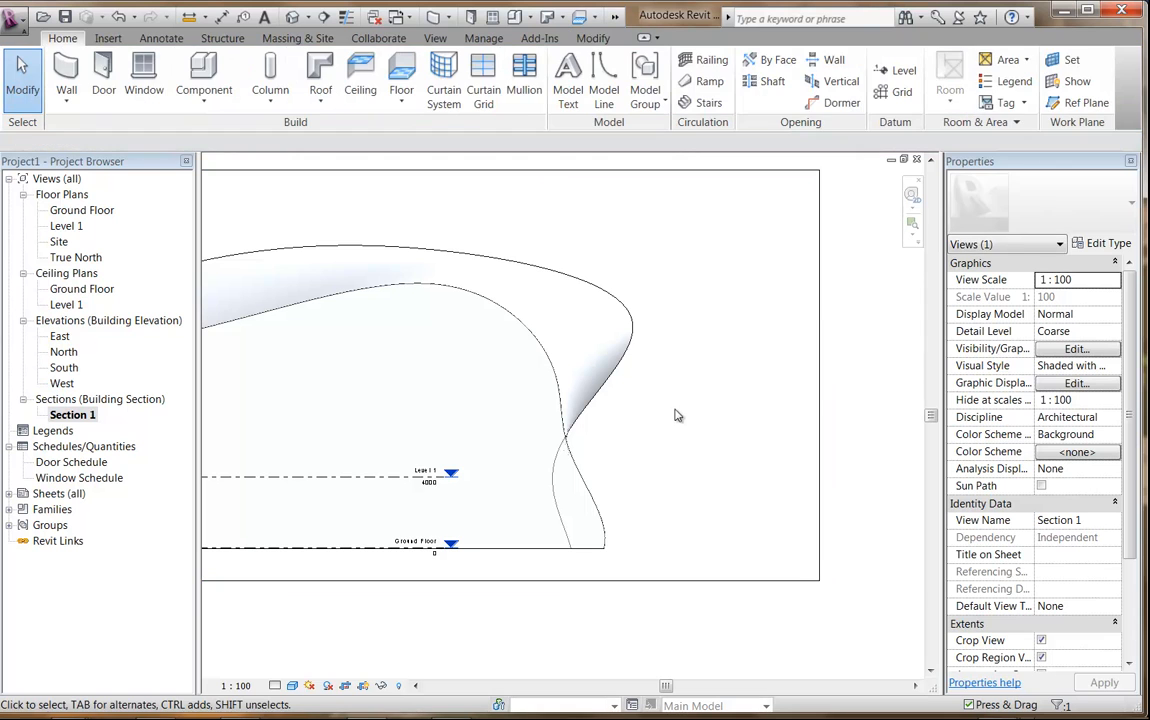
Step: Stretch the head ends of Level 1 and the aligned Ground Floor level outward beyond the mass in Section 1
{"action": "left_click", "coordinate": [375, 480]}
{"action": "scroll", "coordinate": [487, 523], "scroll_direction": "up", "scroll_amount": 2}
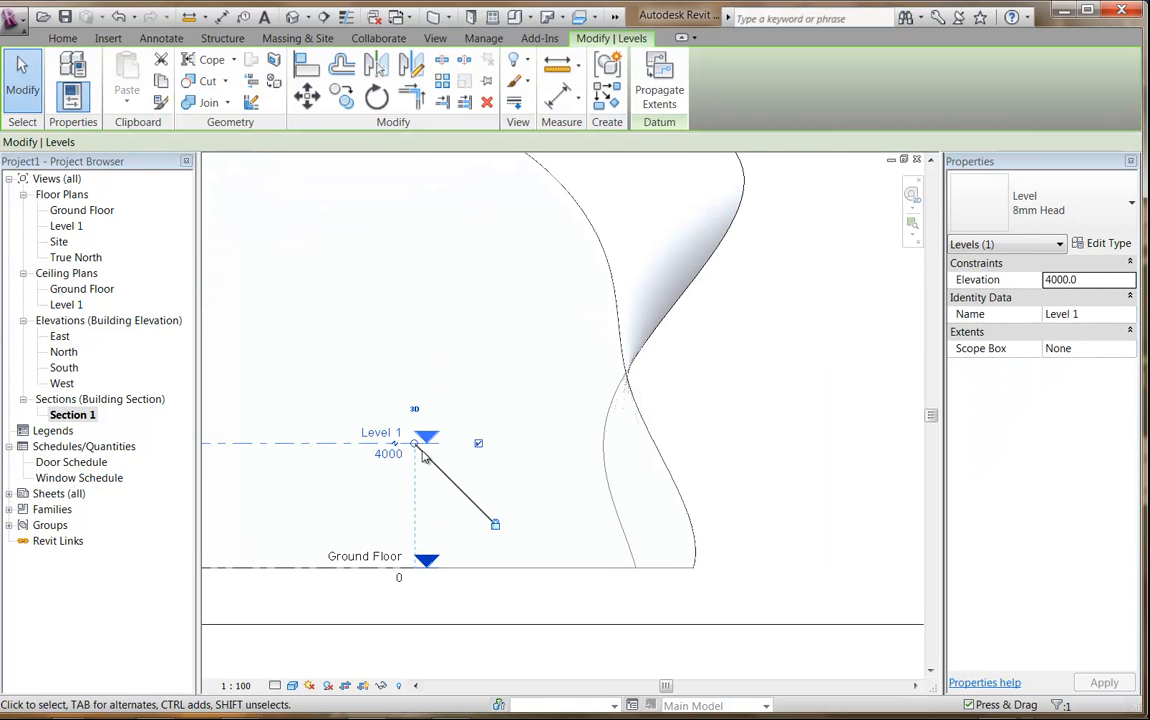
{"action": "left_click_drag", "start_coordinate": [415, 444], "coordinate": [821, 443]}
{"action": "scroll", "coordinate": [499, 462], "scroll_direction": "down", "scroll_amount": 7}
Step: Extend the left edge of Section 1's crop region outward, clear of the mass, and clear the selection
{"action": "middle_click_drag", "start_coordinate": [402, 481], "coordinate": [652, 495]}
{"action": "middle_click_drag", "start_coordinate": [465, 516], "coordinate": [596, 536]}
{"action": "scroll", "coordinate": [496, 531], "scroll_direction": "up", "scroll_amount": 1}
{"action": "middle_click_drag", "start_coordinate": [496, 531], "coordinate": [563, 572]}
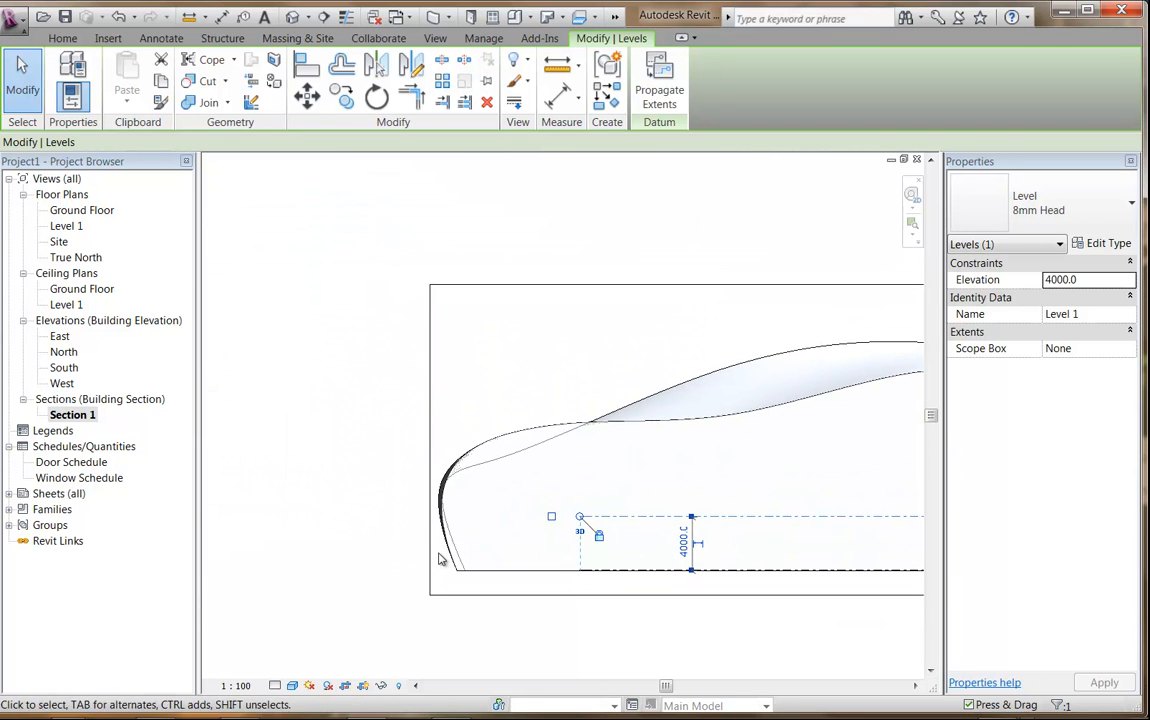
{"action": "left_click", "coordinate": [431, 445]}
{"action": "left_click_drag", "start_coordinate": [320, 438], "coordinate": [298, 440]}
{"action": "left_click", "coordinate": [495, 364]}
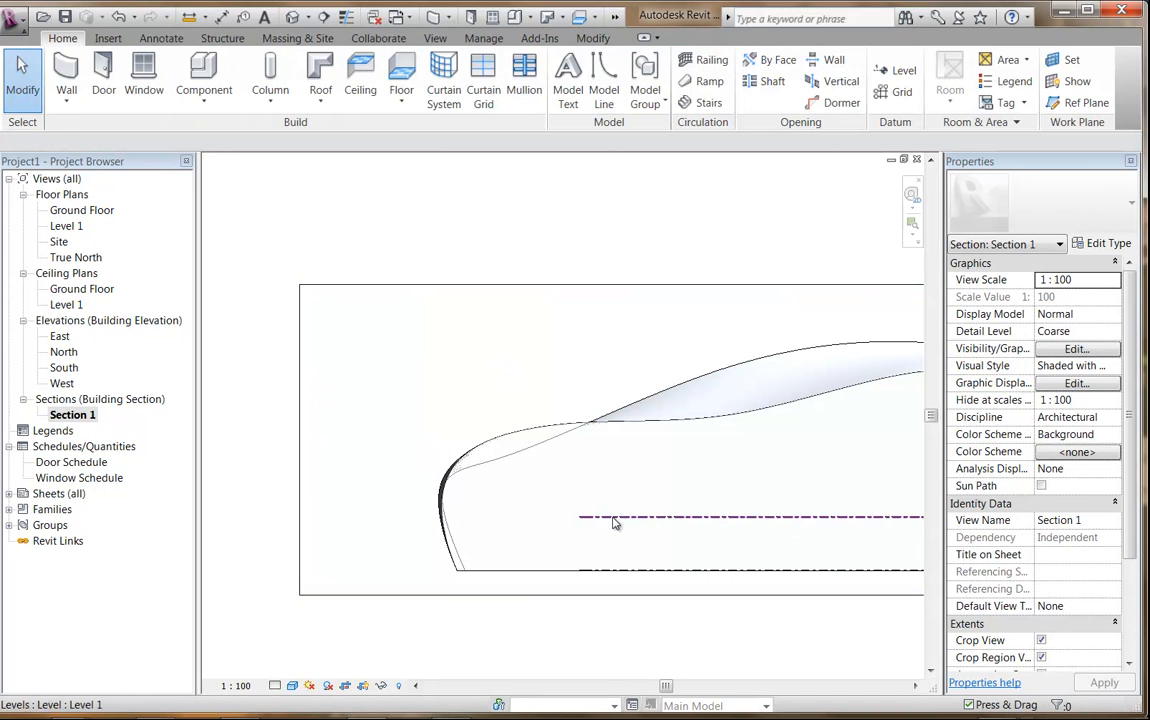
Step: Stretch the left ends of the aligned Level 1 and Ground Floor lines past the mass in Section 1 and clear the selection
{"action": "left_click", "coordinate": [613, 519]}
{"action": "scroll", "coordinate": [472, 526], "scroll_direction": "up", "scroll_amount": 2}
{"action": "middle_click_drag", "start_coordinate": [560, 553], "coordinate": [543, 501]}
{"action": "left_click_drag", "start_coordinate": [620, 463], "coordinate": [240, 450]}
{"action": "scroll", "coordinate": [295, 444], "scroll_direction": "down", "scroll_amount": 4}
{"action": "middle_click_drag", "start_coordinate": [308, 459], "coordinate": [331, 483]}
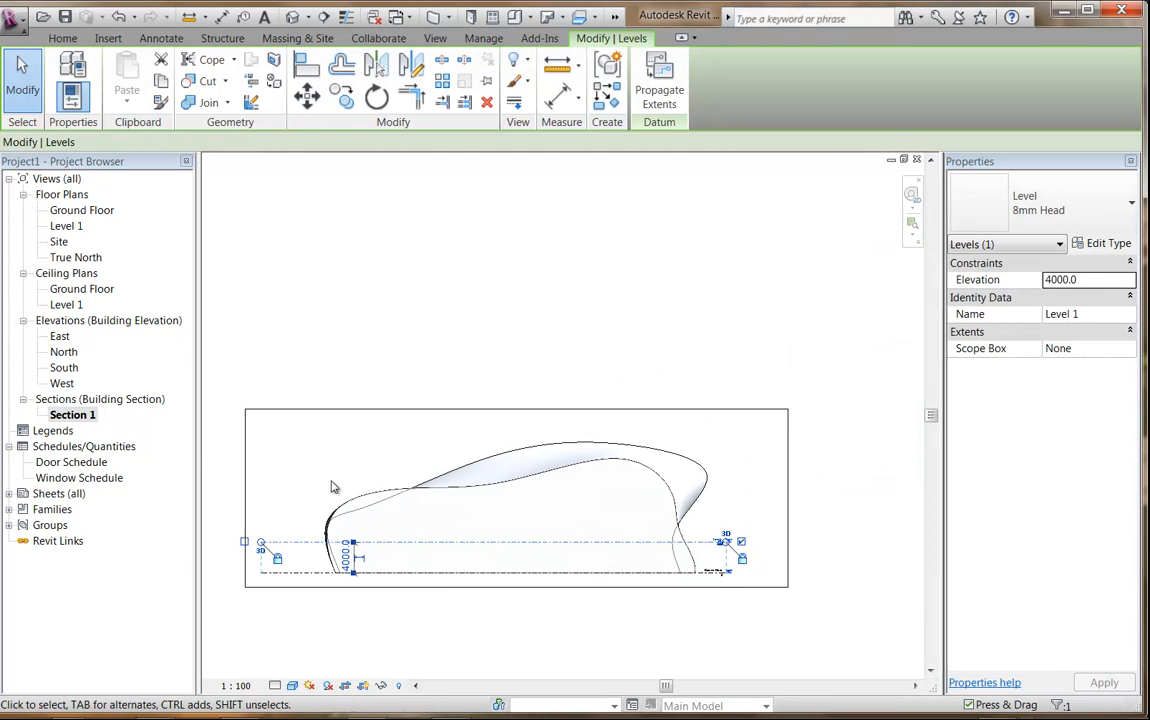
{"action": "left_click", "coordinate": [335, 476]}
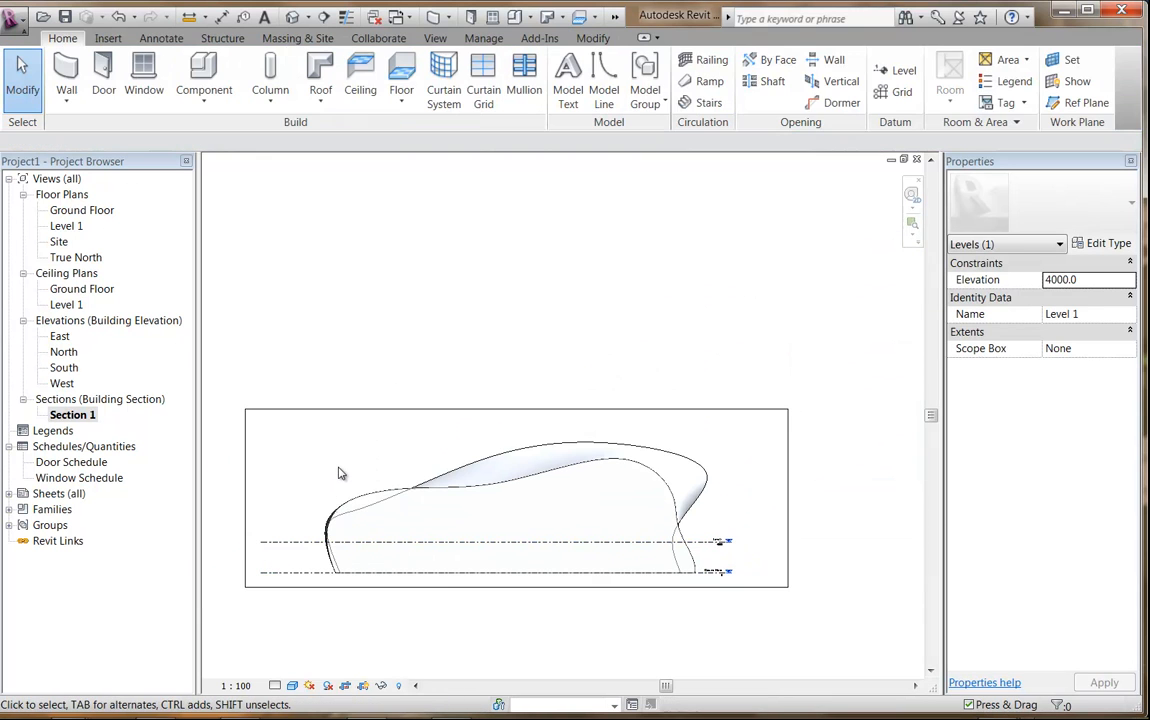
Step: In the East elevation, stretch the head ends of the aligned Level 1 and Ground Floor lines well beyond the mass
{"action": "double_click", "coordinate": [59, 340]}
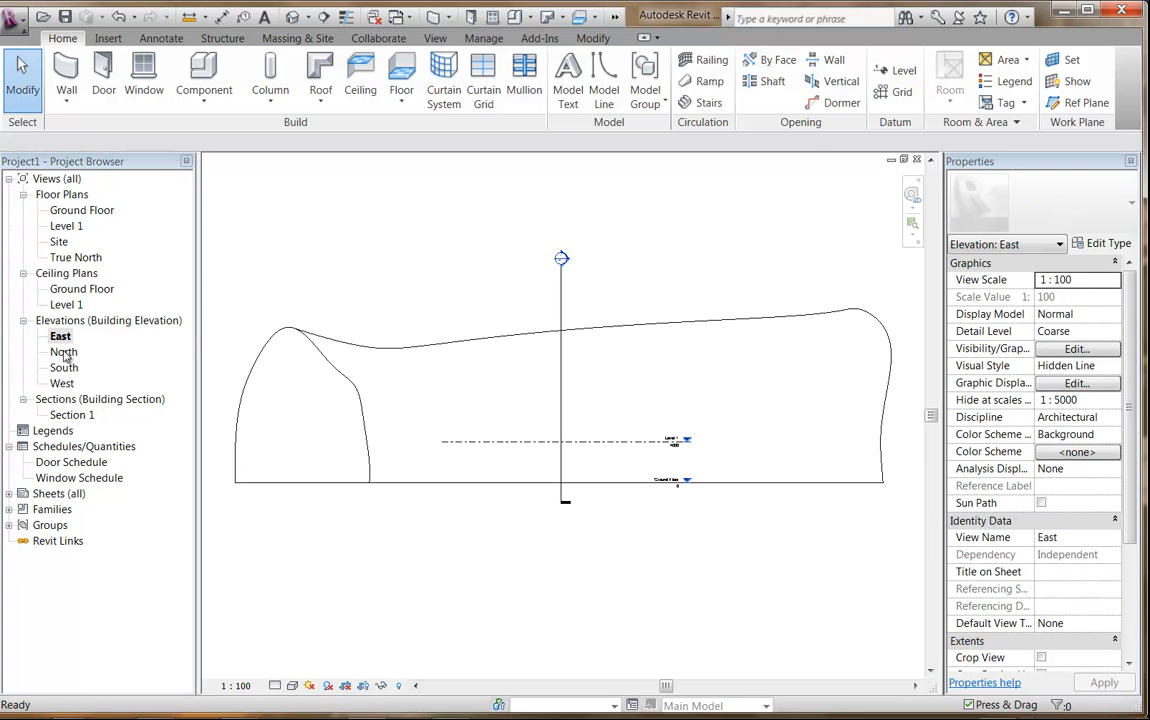
{"action": "left_click", "coordinate": [497, 443]}
{"action": "middle_click_drag", "start_coordinate": [679, 491], "coordinate": [451, 527]}
{"action": "scroll", "coordinate": [580, 500], "scroll_direction": "up", "scroll_amount": 3}
{"action": "left_click_drag", "start_coordinate": [405, 471], "coordinate": [845, 464]}
{"action": "middle_click_drag", "start_coordinate": [681, 459], "coordinate": [645, 459]}
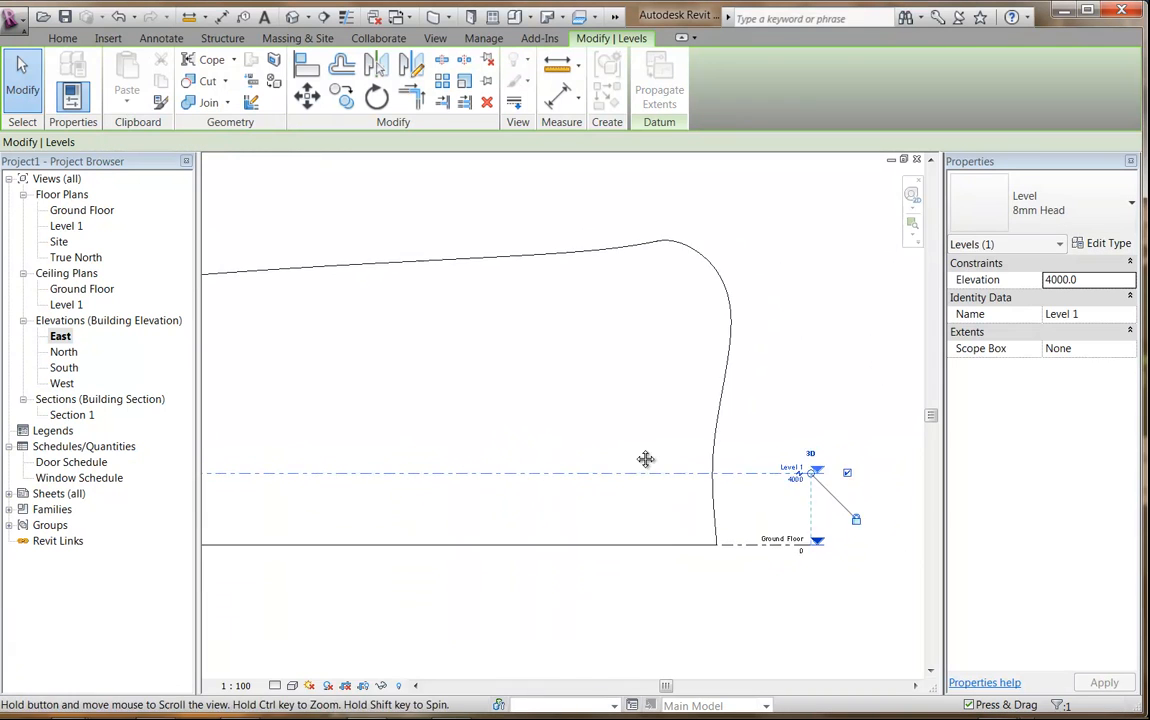
{"action": "middle_click_drag", "start_coordinate": [810, 465], "coordinate": [616, 472]}
{"action": "scroll", "coordinate": [625, 478], "scroll_direction": "up", "scroll_amount": 2}
{"action": "left_click_drag", "start_coordinate": [626, 475], "coordinate": [684, 474]}
{"action": "scroll", "coordinate": [584, 486], "scroll_direction": "down", "scroll_amount": 1}
{"action": "scroll", "coordinate": [583, 485], "scroll_direction": "down", "scroll_amount": 2}
Step: Stretch the opposite, left ends of the aligned level lines beyond the mass in the East elevation
{"action": "middle_click_drag", "start_coordinate": [525, 501], "coordinate": [762, 500]}
{"action": "middle_click_drag", "start_coordinate": [408, 480], "coordinate": [663, 508]}
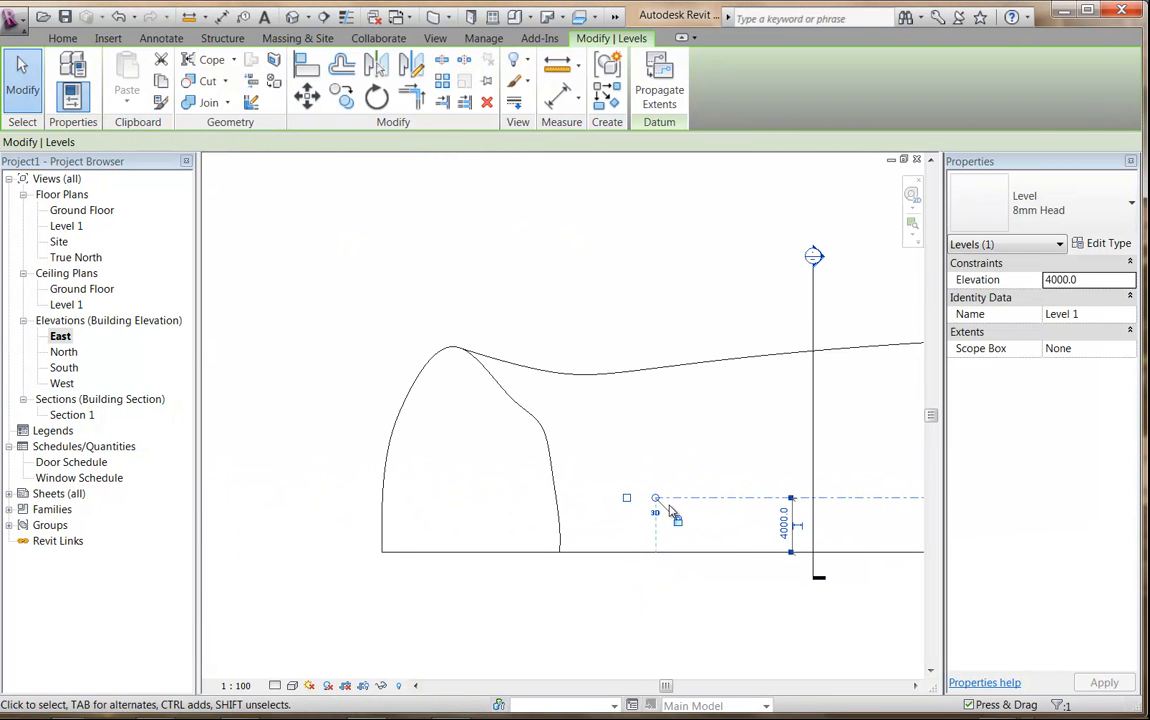
{"action": "left_click_drag", "start_coordinate": [655, 505], "coordinate": [277, 485]}
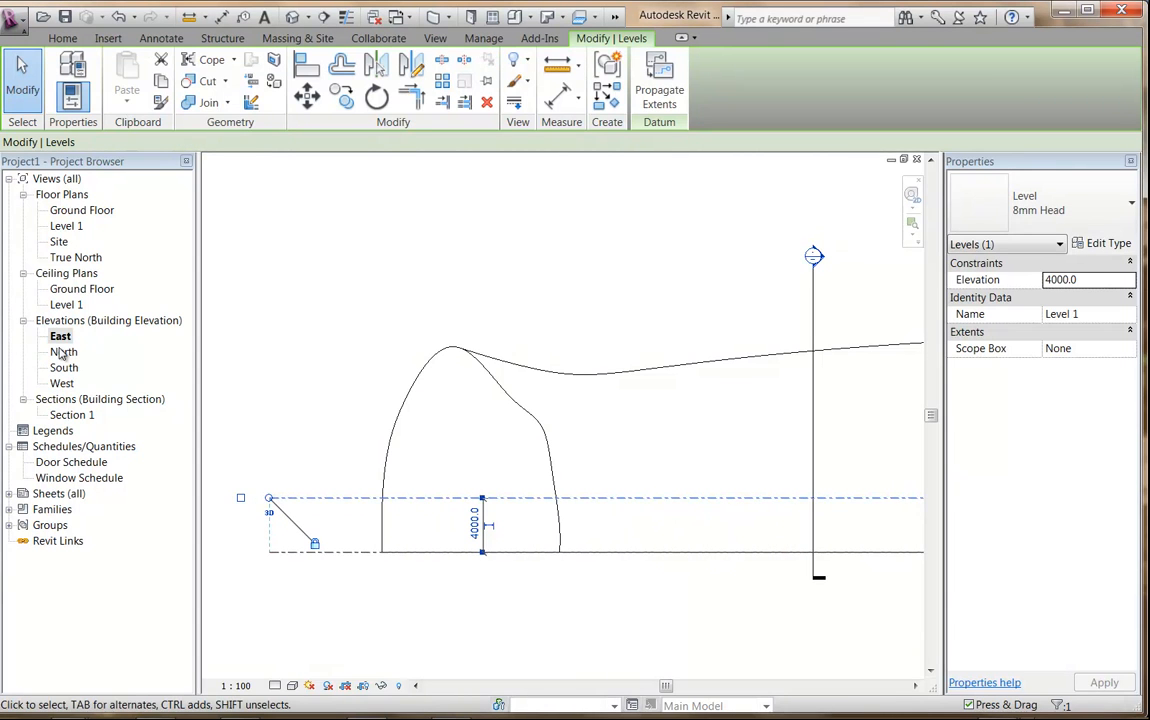
Step: Examine the extent of the level lines around the mass in the North, South and West elevations, and clear the selection
{"action": "double_click", "coordinate": [63, 352]}
{"action": "middle_click_drag", "start_coordinate": [524, 519], "coordinate": [395, 476]}
{"action": "middle_click_drag", "start_coordinate": [390, 548], "coordinate": [543, 549]}
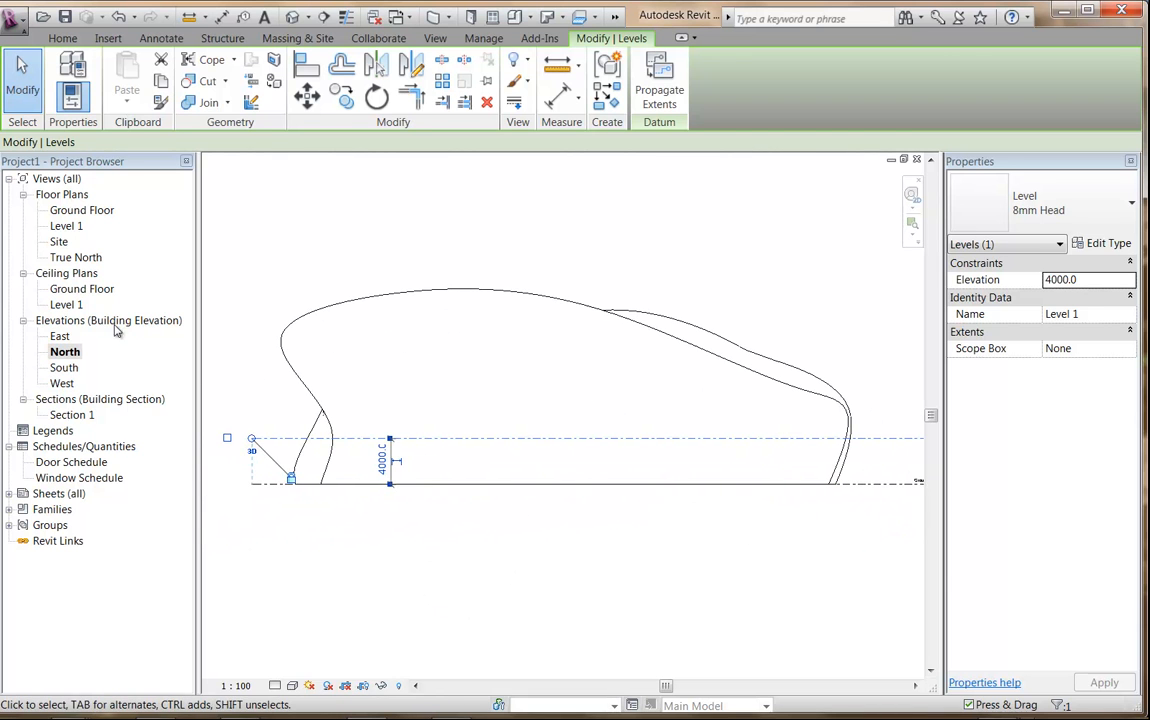
{"action": "double_click", "coordinate": [63, 368]}
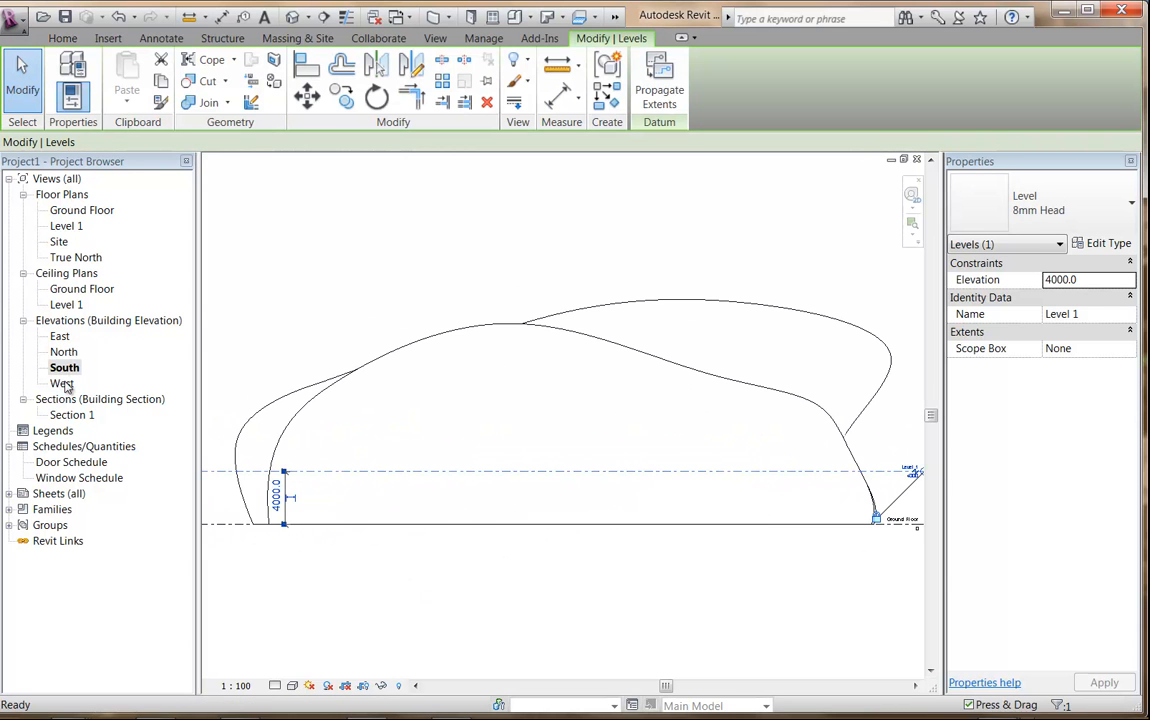
{"action": "double_click", "coordinate": [62, 384]}
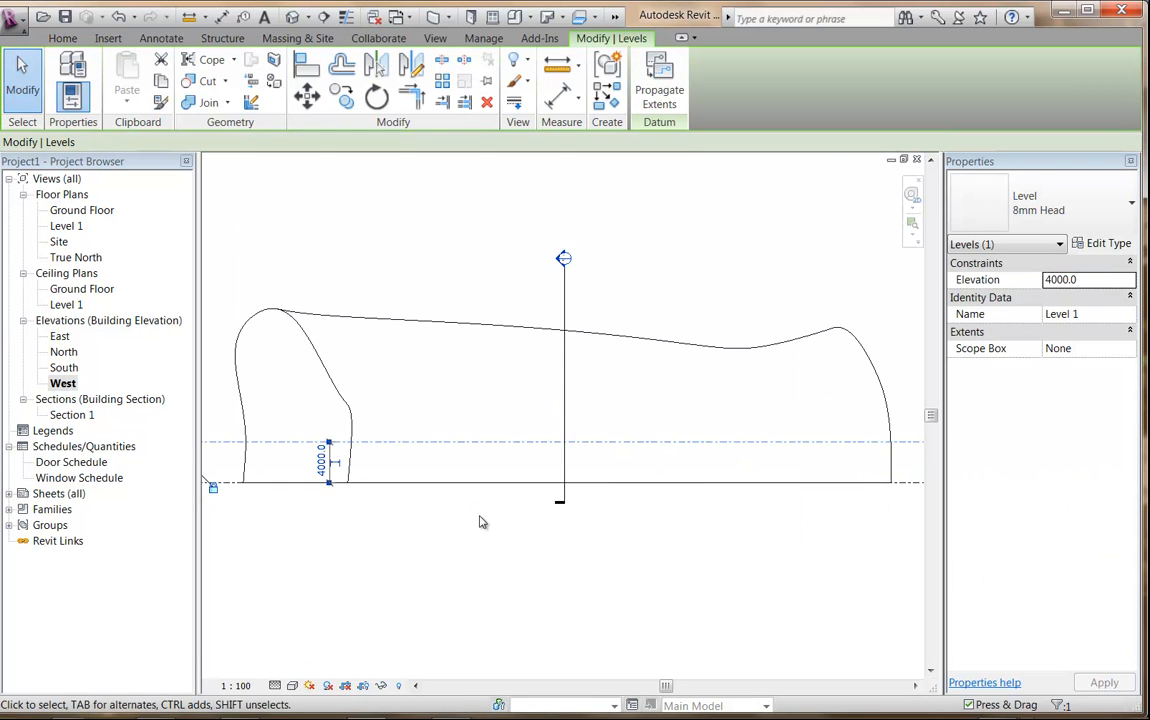
{"action": "scroll", "coordinate": [469, 512], "scroll_direction": "down", "scroll_amount": 4}
{"action": "scroll", "coordinate": [473, 531], "scroll_direction": "up", "scroll_amount": 2}
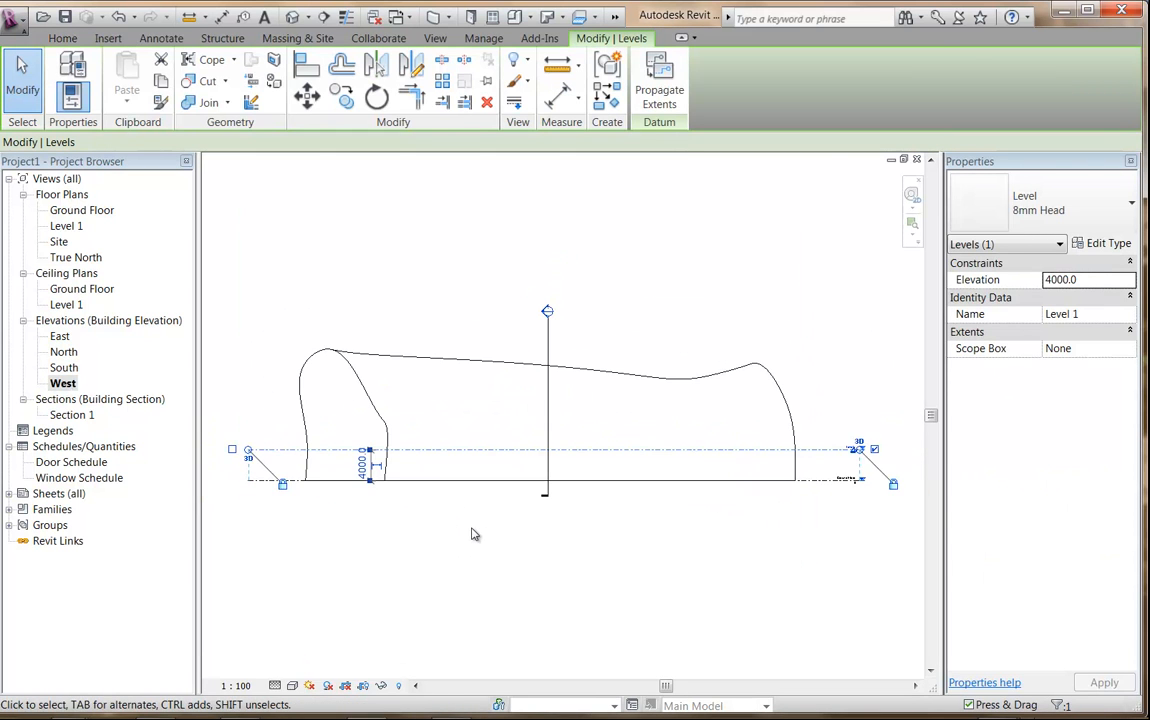
{"action": "left_click", "coordinate": [474, 535]}
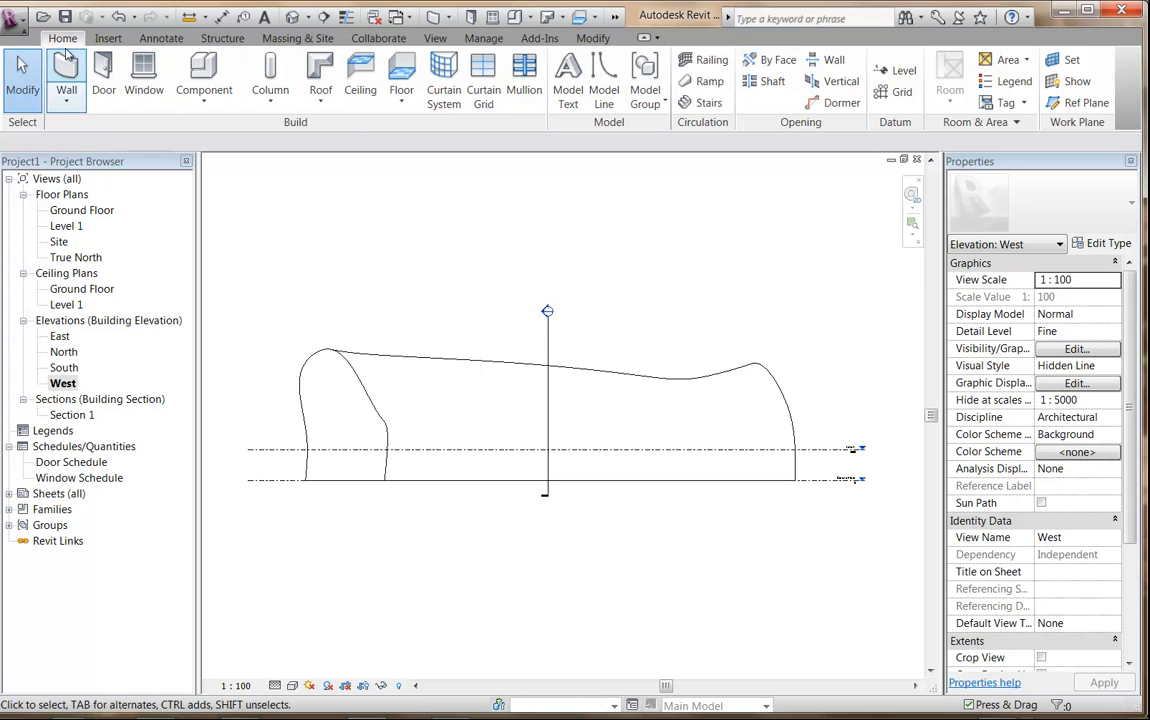
Step: Add two levels above Level 1 at 4000 spacing in the West elevation, aligned with the existing level ends
{"action": "left_click", "coordinate": [897, 72]}
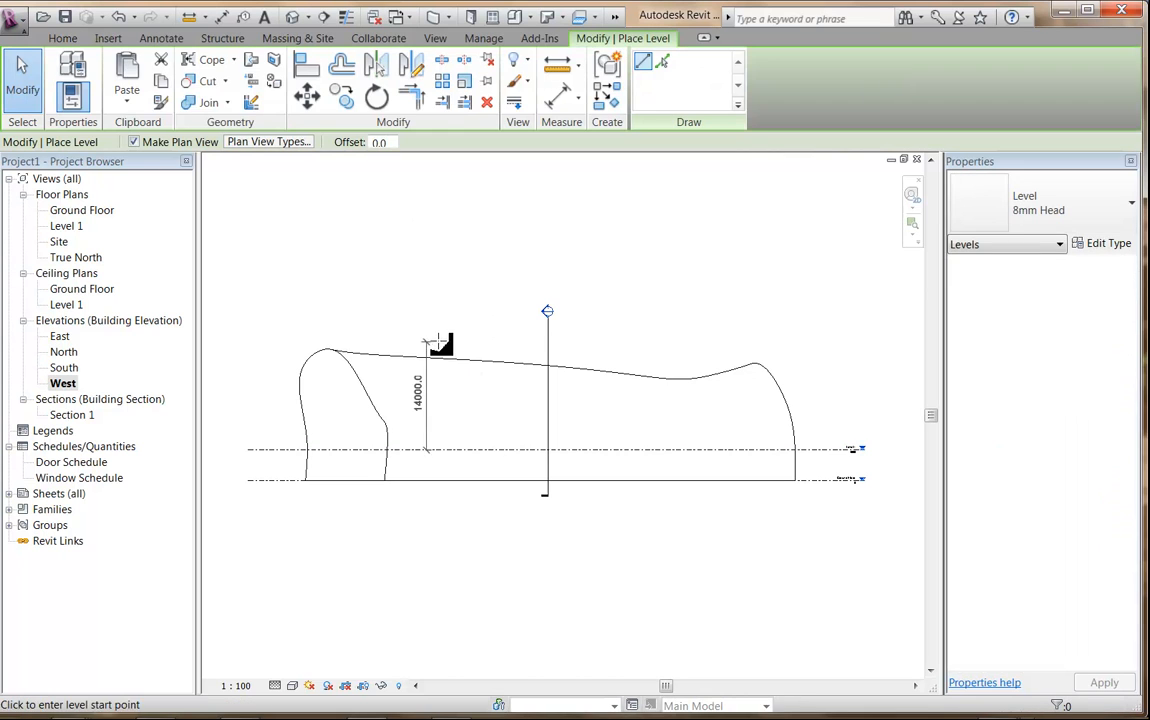
{"action": "left_click", "coordinate": [248, 419]}
{"action": "left_click", "coordinate": [846, 418]}
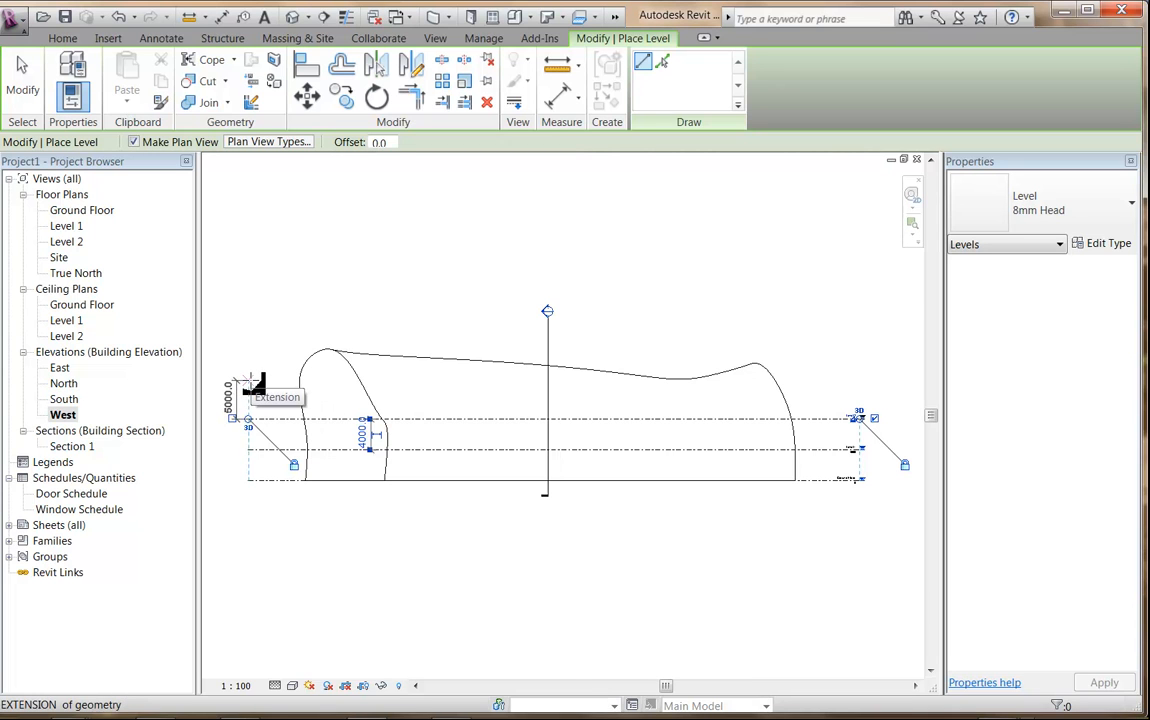
{"action": "left_click", "coordinate": [250, 388]}
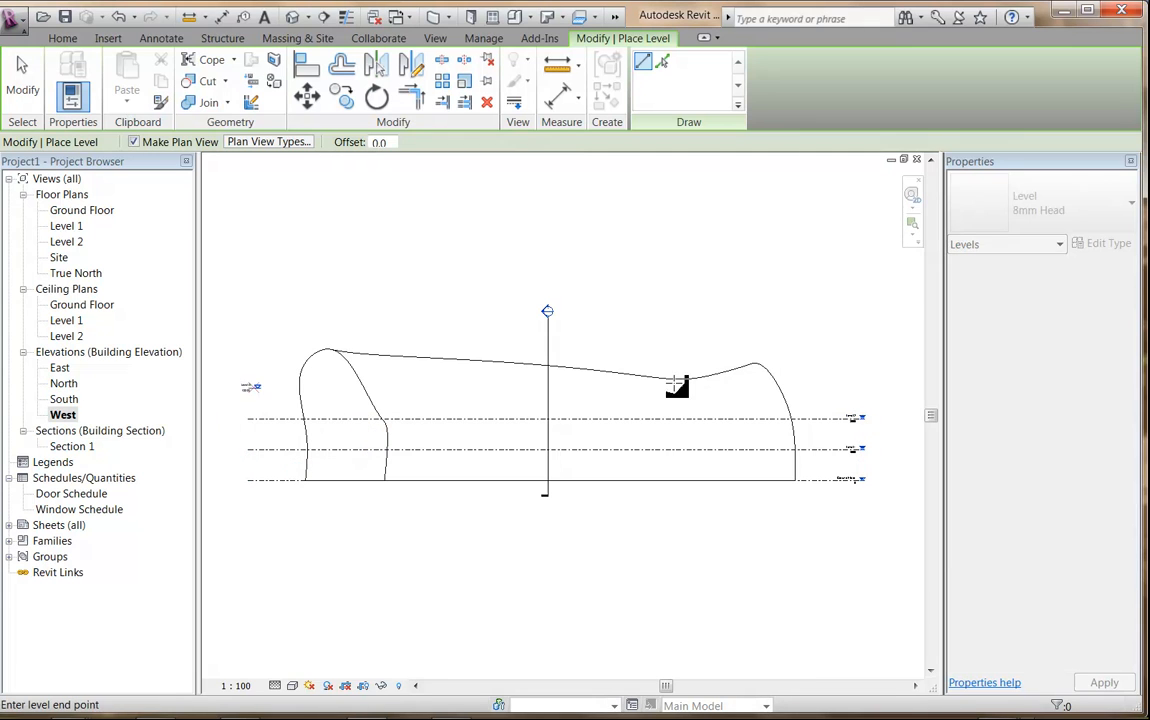
{"action": "left_click", "coordinate": [852, 388]}
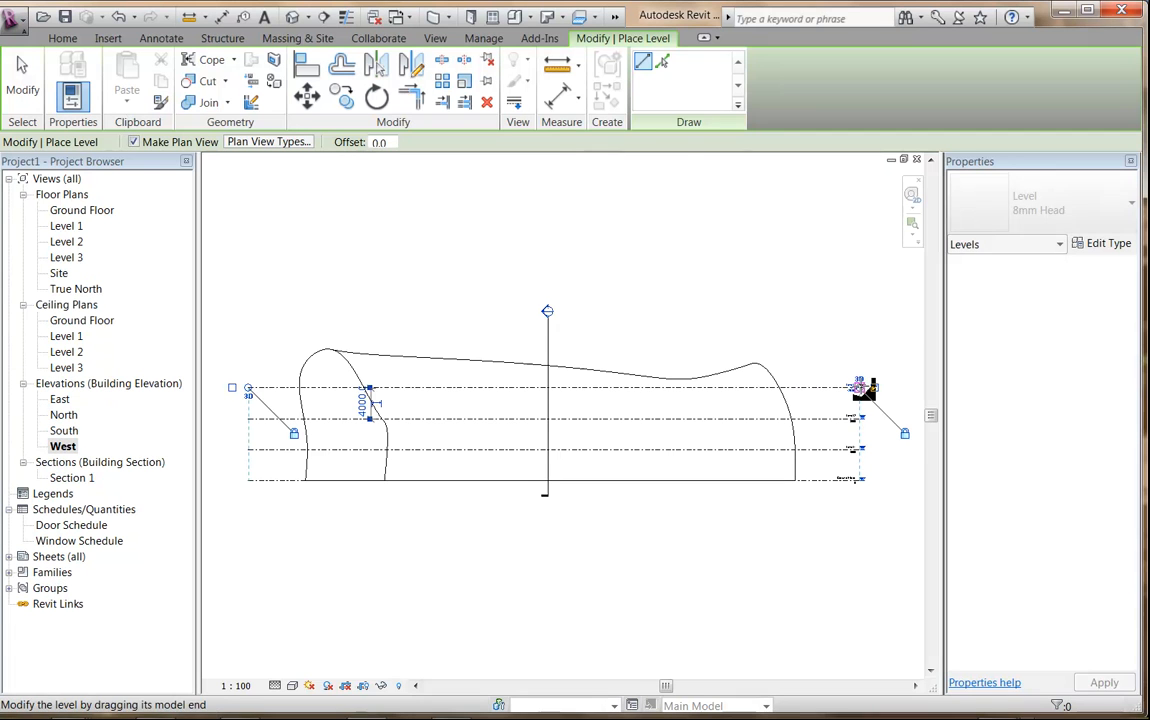
{"action": "right_click", "coordinate": [598, 203]}
{"action": "left_click", "coordinate": [621, 211]}
{"action": "right_click", "coordinate": [628, 212]}
{"action": "left_click", "coordinate": [645, 221]}
Step: Measure the vertical distance from the dip in the mass's top edge down to Level 3
{"action": "middle_click_drag", "start_coordinate": [658, 367], "coordinate": [620, 318]}
{"action": "scroll", "coordinate": [628, 326], "scroll_direction": "up", "scroll_amount": 2}
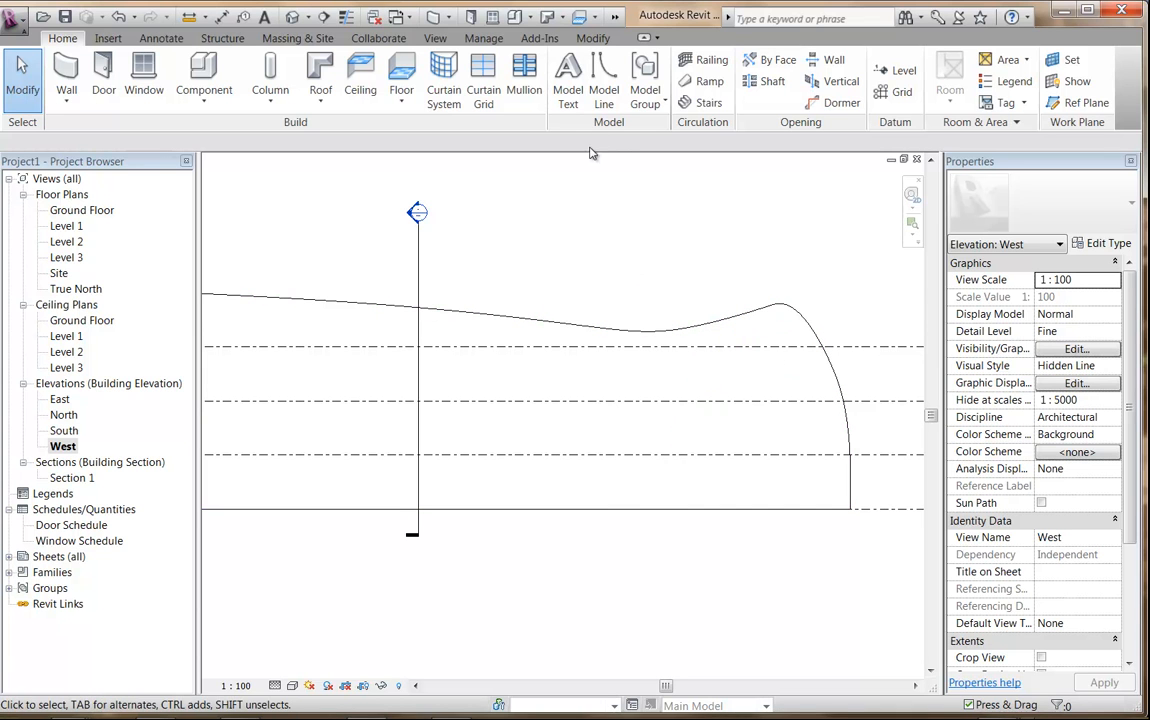
{"action": "left_click", "coordinate": [189, 17]}
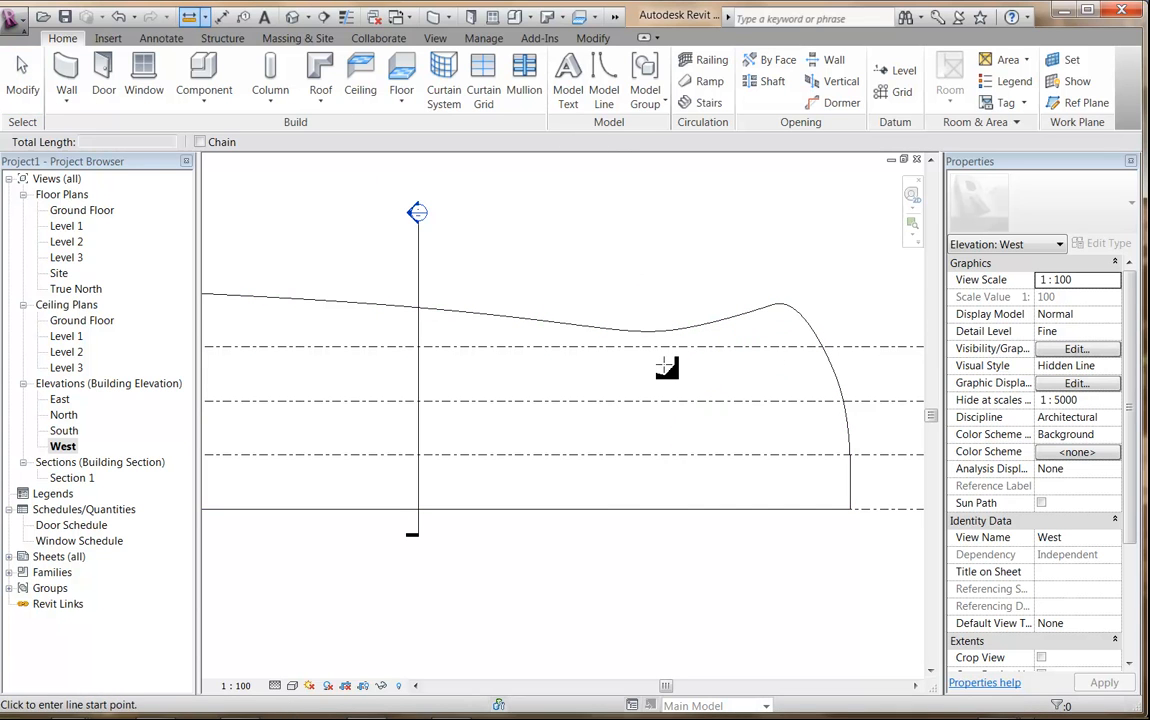
{"action": "scroll", "coordinate": [651, 313], "scroll_direction": "up", "scroll_amount": 2}
{"action": "left_click", "coordinate": [629, 309]}
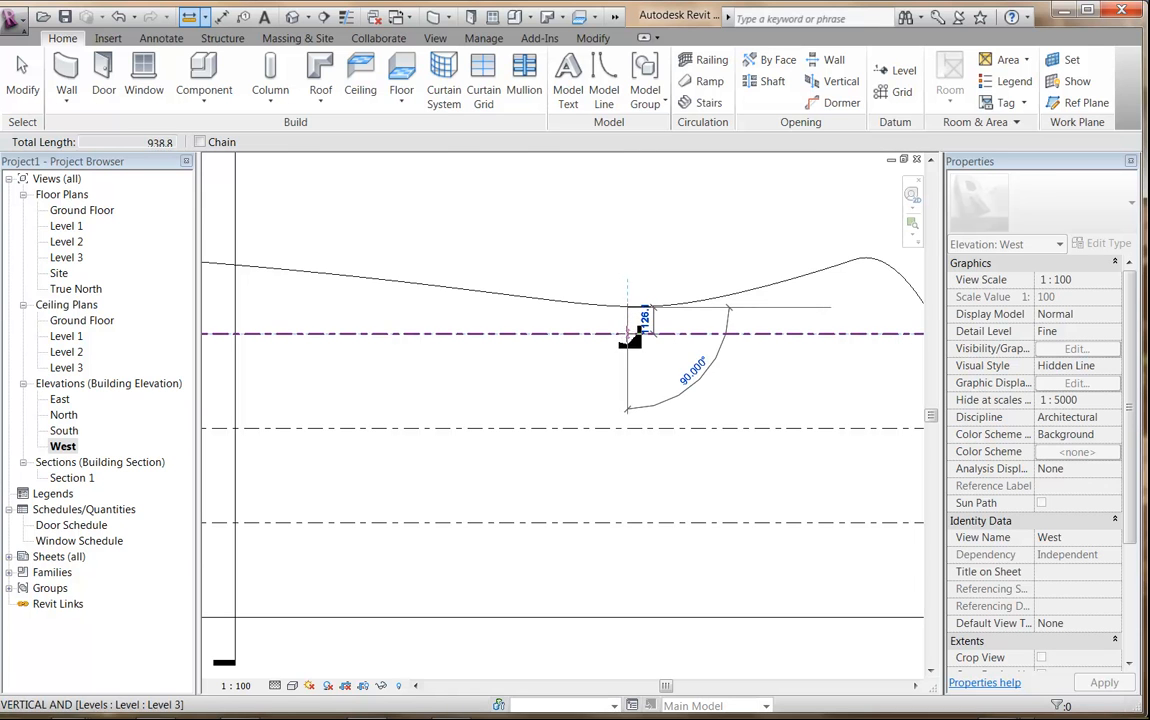
{"action": "right_click", "coordinate": [606, 251]}
{"action": "left_click", "coordinate": [634, 258]}
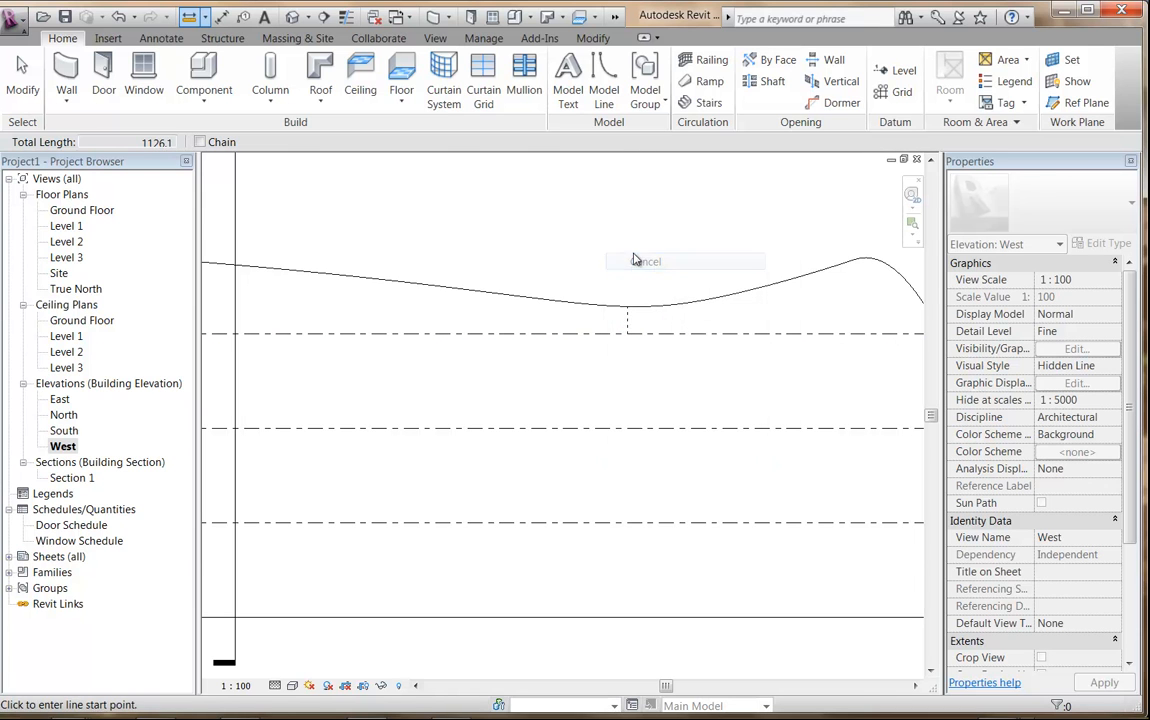
Step: Leave the measuring command, open the default 3D view and display the mass in the Shaded with Edges visual style
{"action": "right_click", "coordinate": [634, 254]}
{"action": "left_click", "coordinate": [656, 263]}
{"action": "scroll", "coordinate": [655, 261], "scroll_direction": "down", "scroll_amount": 3}
{"action": "scroll", "coordinate": [641, 250], "scroll_direction": "down", "scroll_amount": 2}
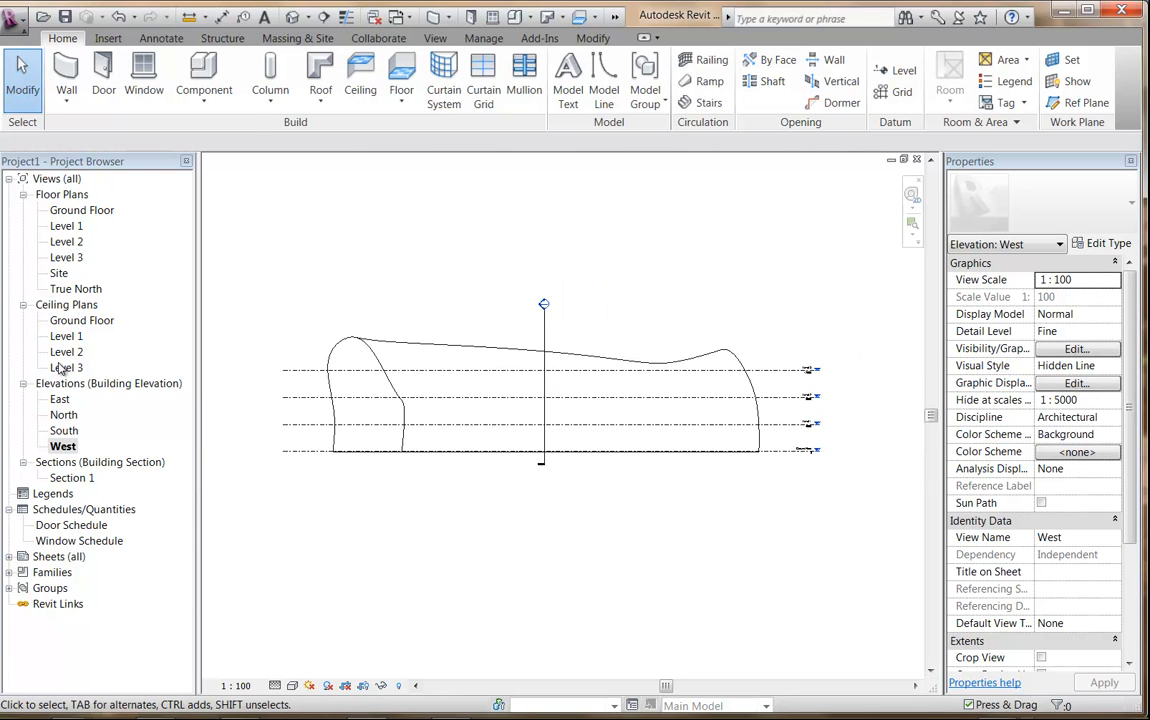
{"action": "left_click", "coordinate": [291, 18]}
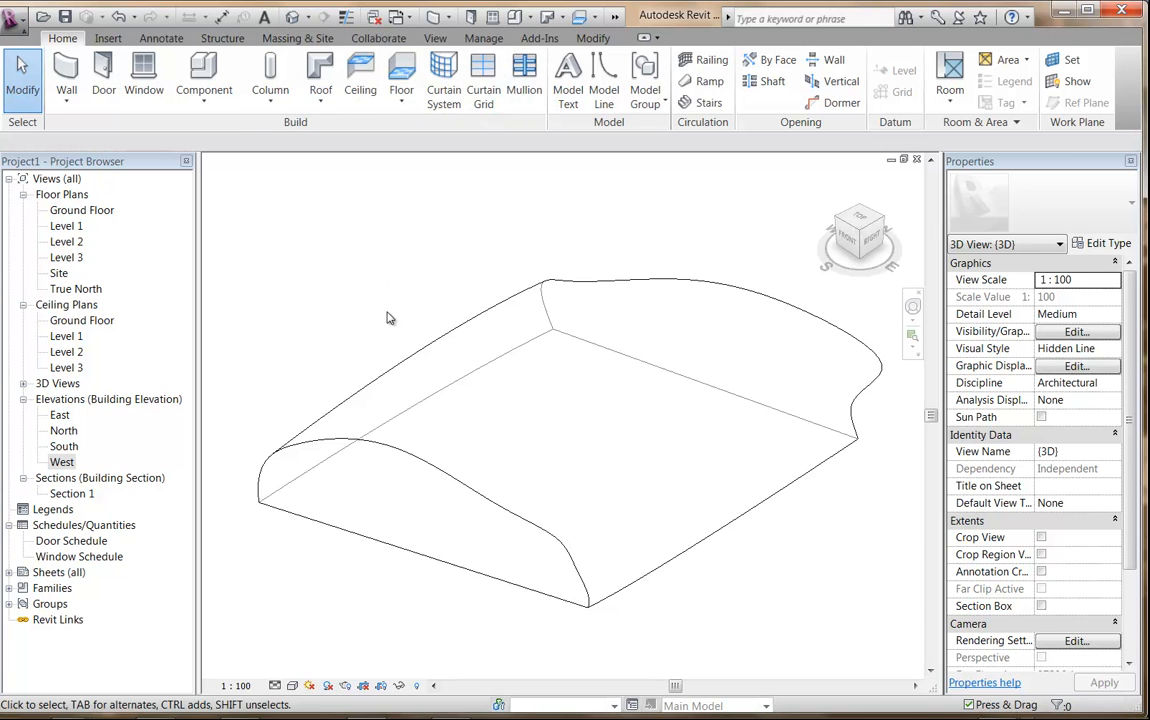
{"action": "mouse_move", "coordinate": [697, 469]}
{"action": "middle_mouse_down", "text": "shift"}
{"action": "mouse_move", "coordinate": [513, 489]}
{"action": "mouse_move", "coordinate": [565, 440]}
{"action": "mouse_move", "coordinate": [698, 465]}
{"action": "middle_mouse_up", "text": "shift"}
{"action": "left_click", "coordinate": [292, 686]}
{"action": "left_click", "coordinate": [330, 634]}
{"action": "middle_click_drag", "start_coordinate": [737, 595], "coordinate": [619, 485], "text": "shift"}
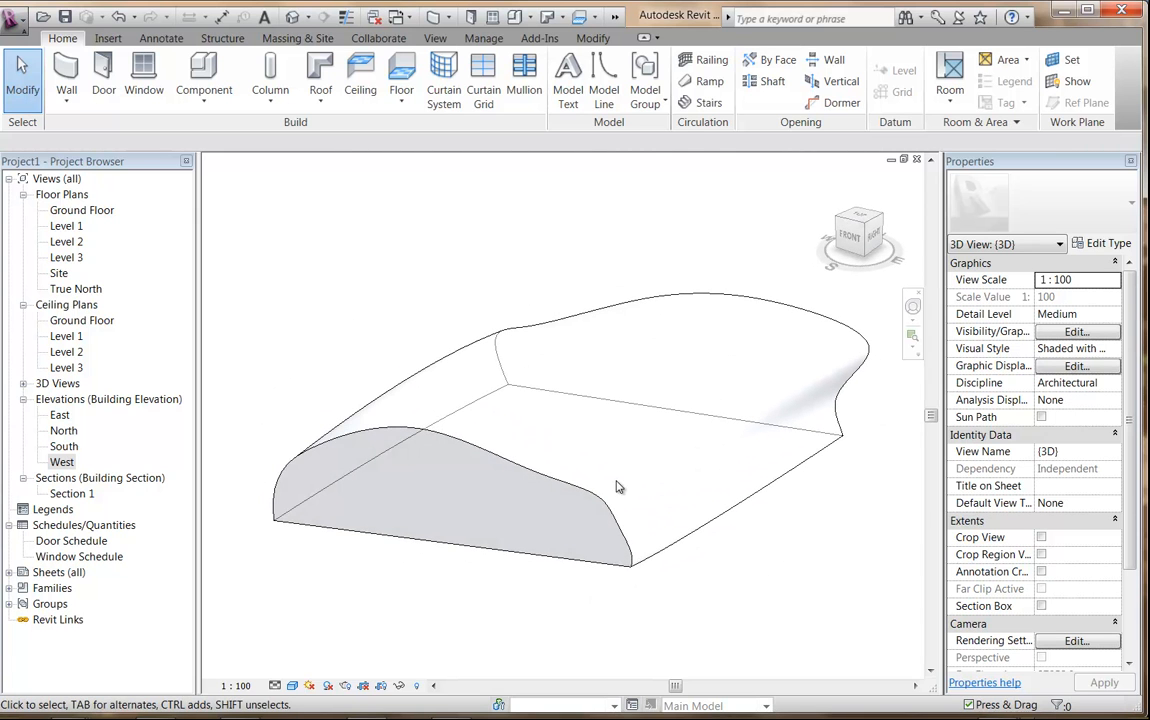
Step: Create mass floors in the Loft-Mass at Ground Floor, Level 1, Level 2 and Level 3
{"action": "left_click", "coordinate": [297, 38]}
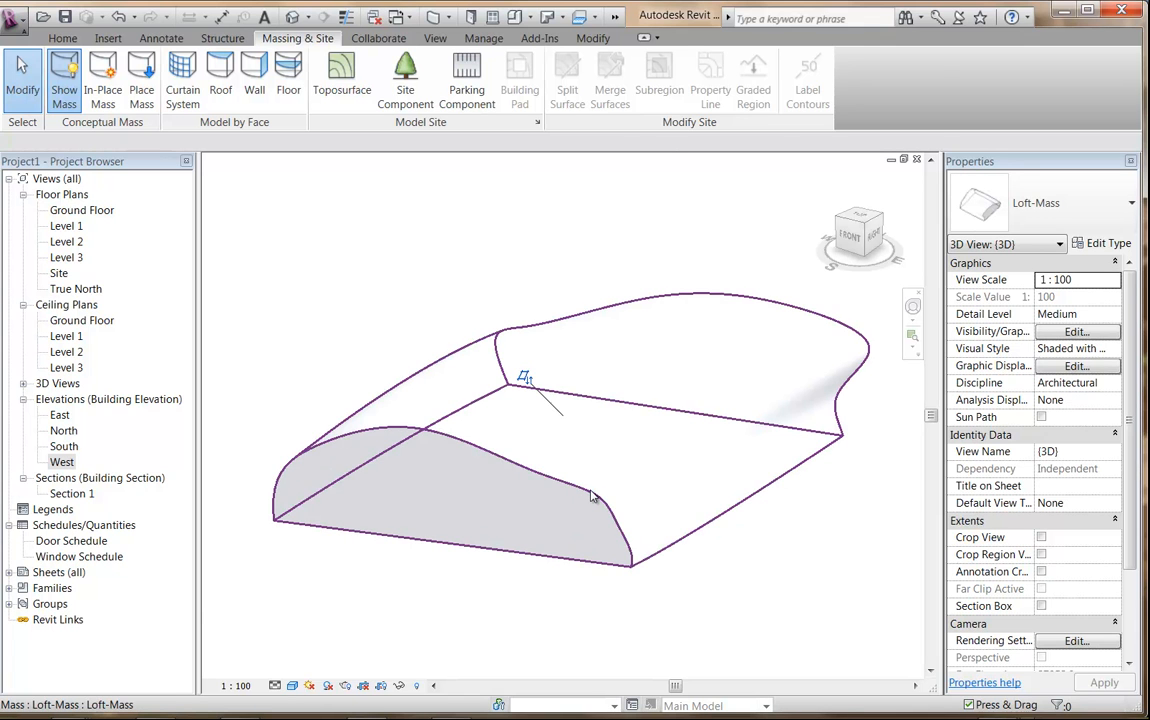
{"action": "left_click", "coordinate": [590, 496]}
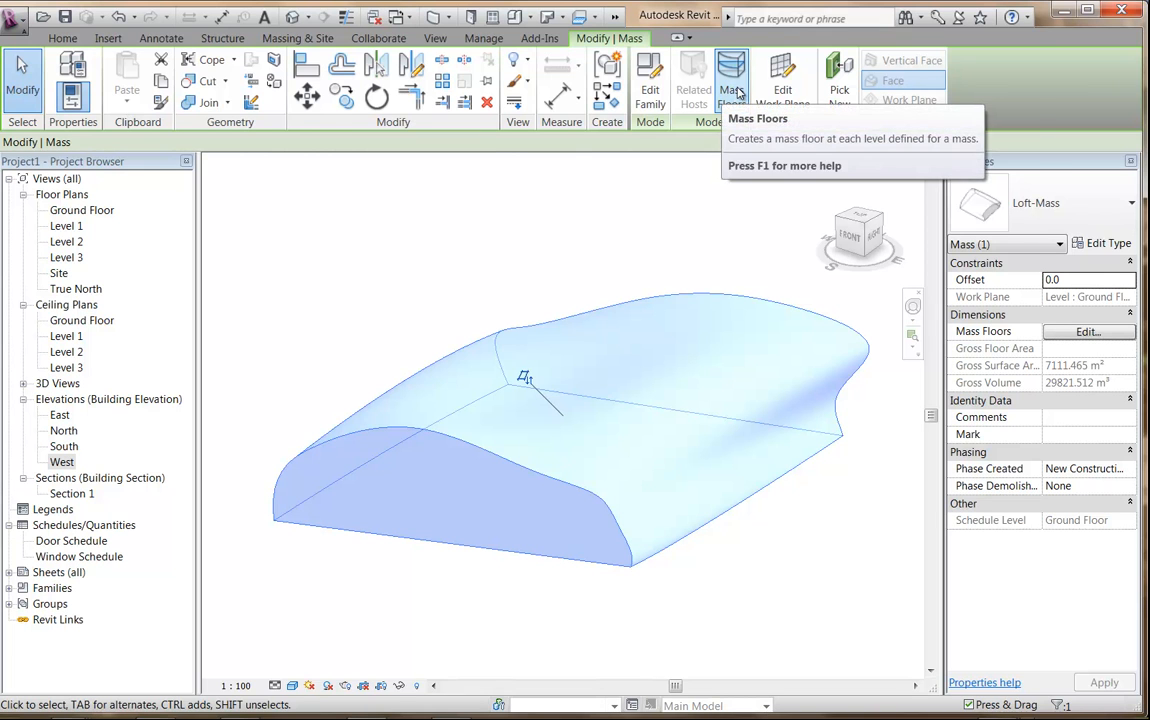
{"action": "left_click", "coordinate": [735, 91]}
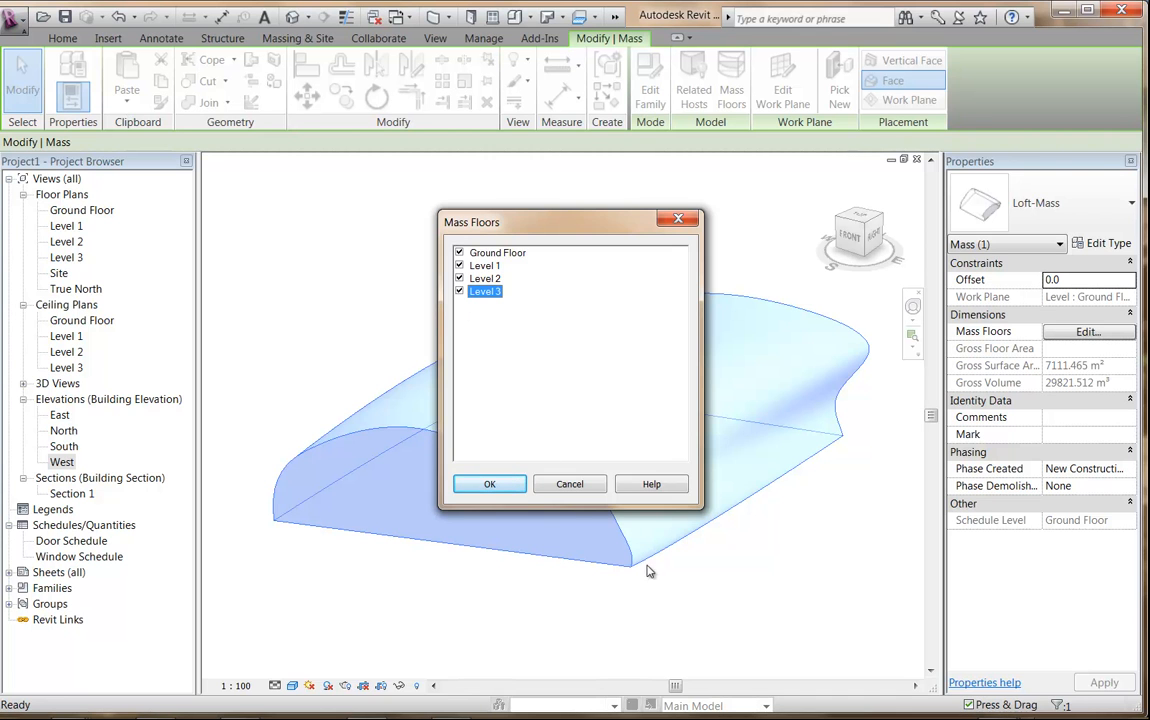
{"action": "left_click", "coordinate": [492, 484]}
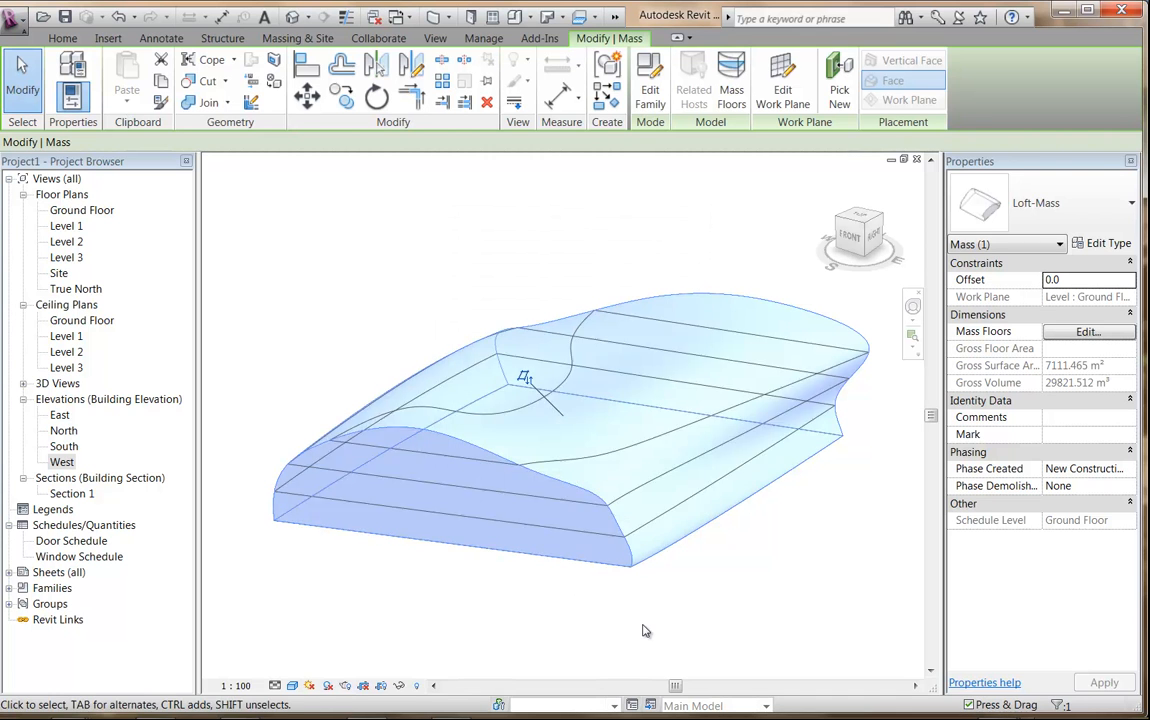
{"action": "left_click", "coordinate": [716, 606]}
{"action": "middle_click_drag", "start_coordinate": [716, 606], "coordinate": [605, 397], "text": "shift"}
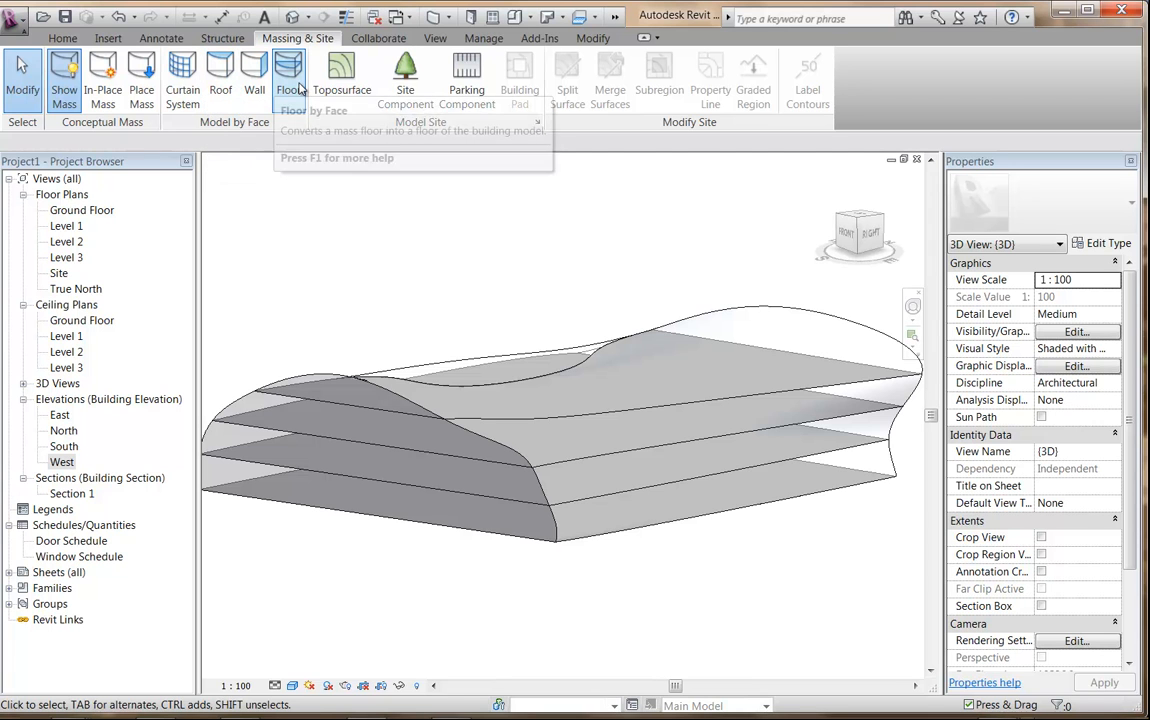
Step: Create a Generic 300mm floor by face from the Ground Floor mass floor
{"action": "left_click", "coordinate": [297, 88]}
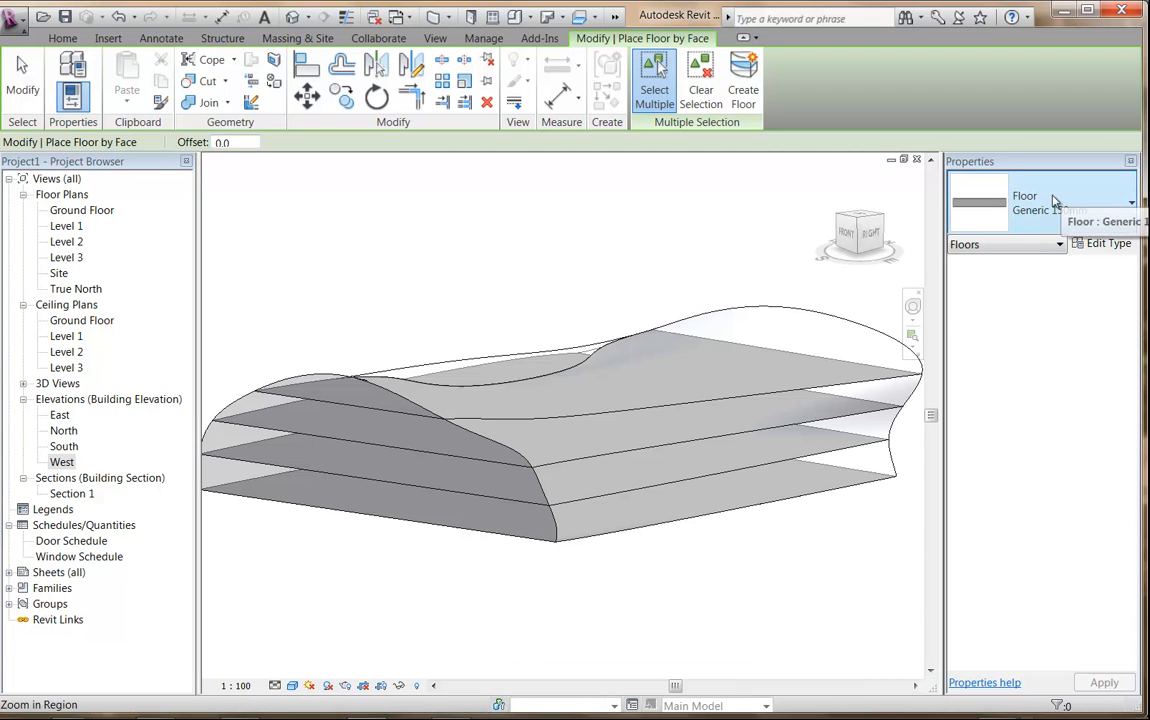
{"action": "left_click", "coordinate": [1097, 213]}
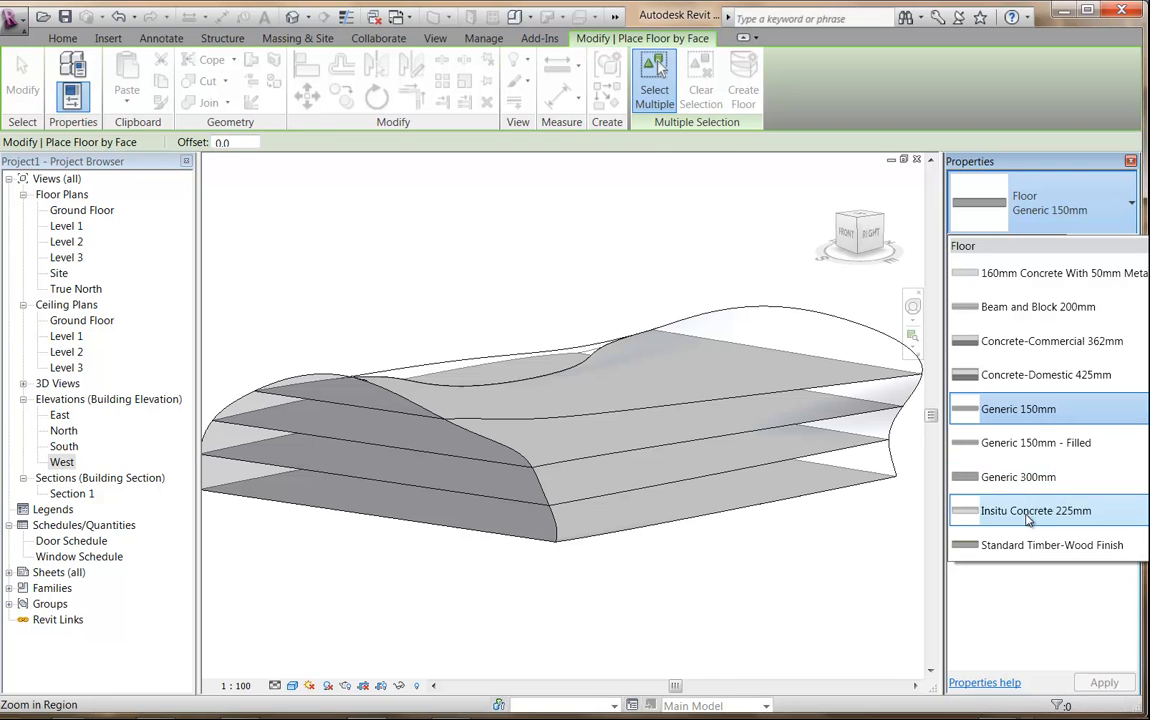
{"action": "left_click", "coordinate": [1028, 479]}
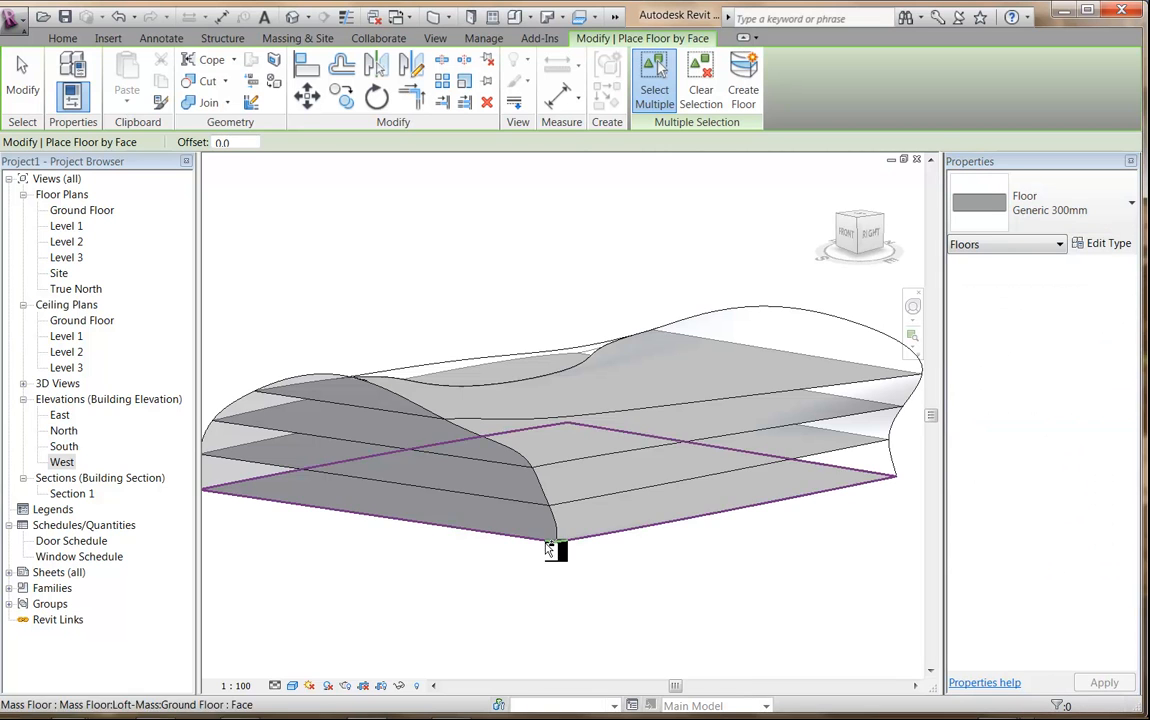
{"action": "left_click", "coordinate": [522, 540]}
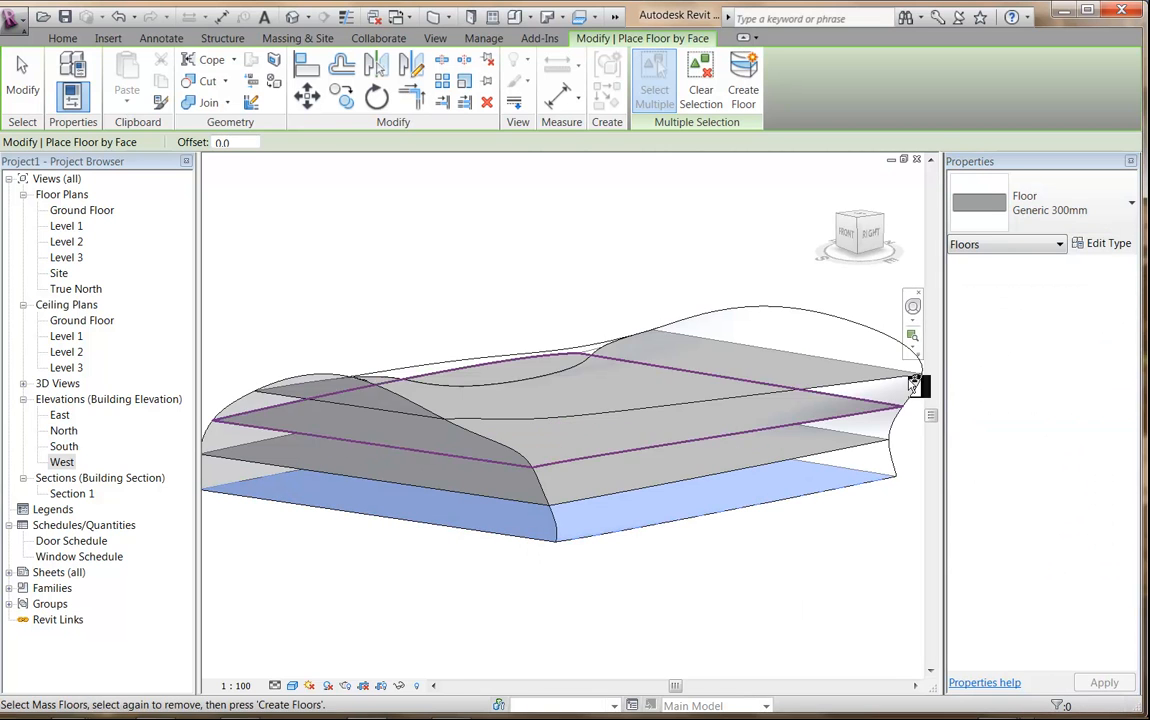
{"action": "left_click", "coordinate": [742, 93]}
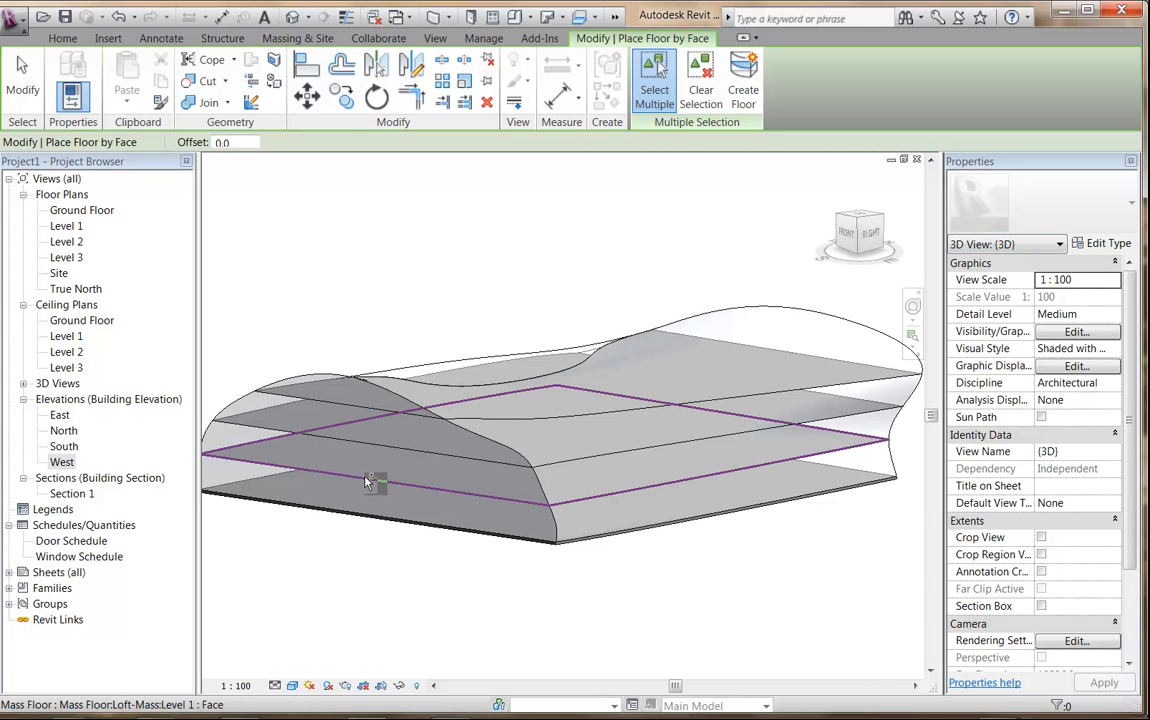
Step: Create Generic 150mm floors by face from the Level 1, Level 2 and Level 3 mass floors, and end the command
{"action": "left_click", "coordinate": [366, 482]}
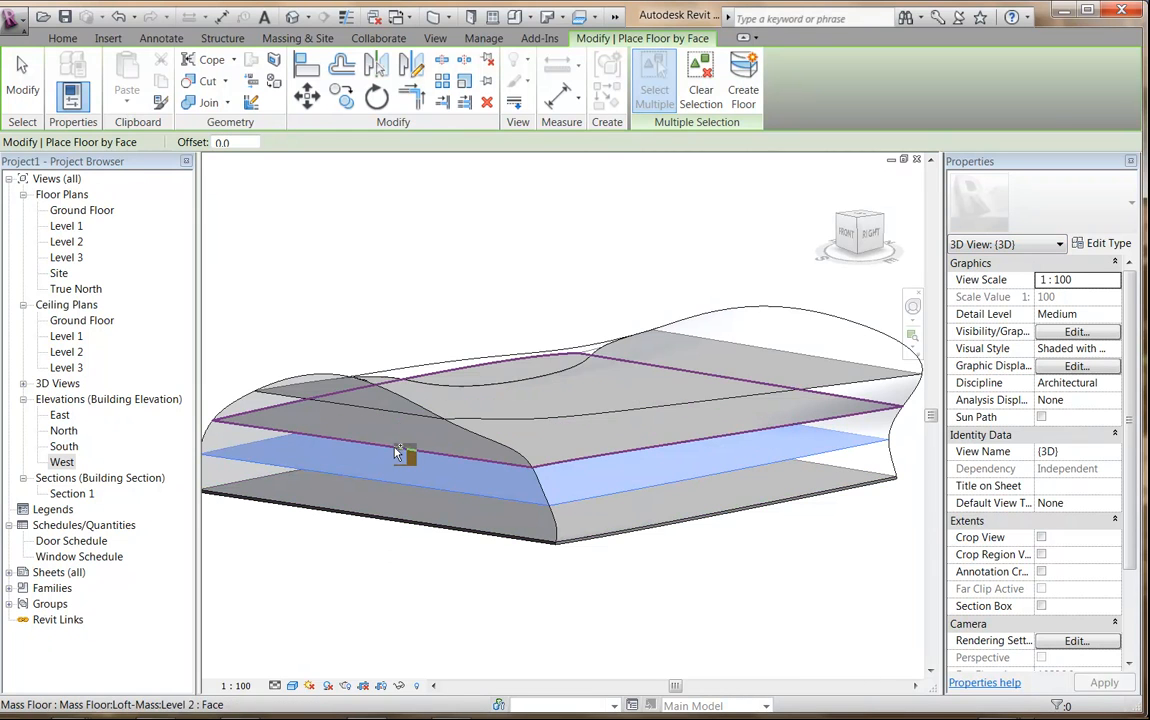
{"action": "left_click", "coordinate": [383, 453]}
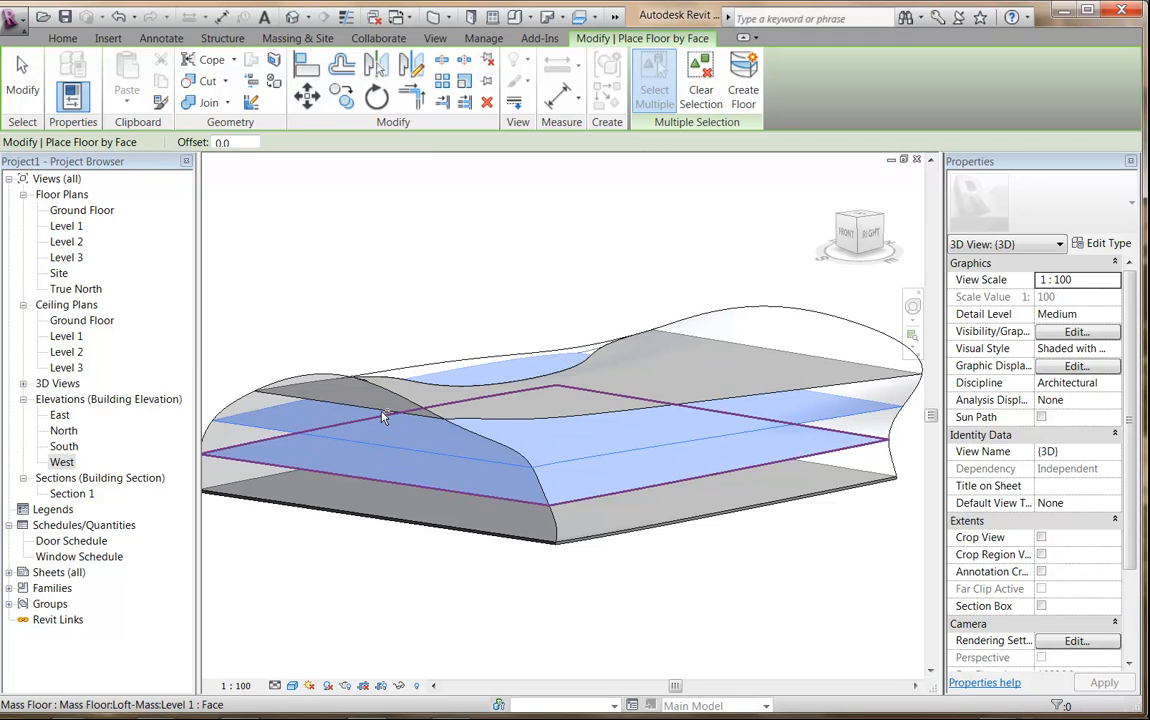
{"action": "left_click", "coordinate": [383, 413]}
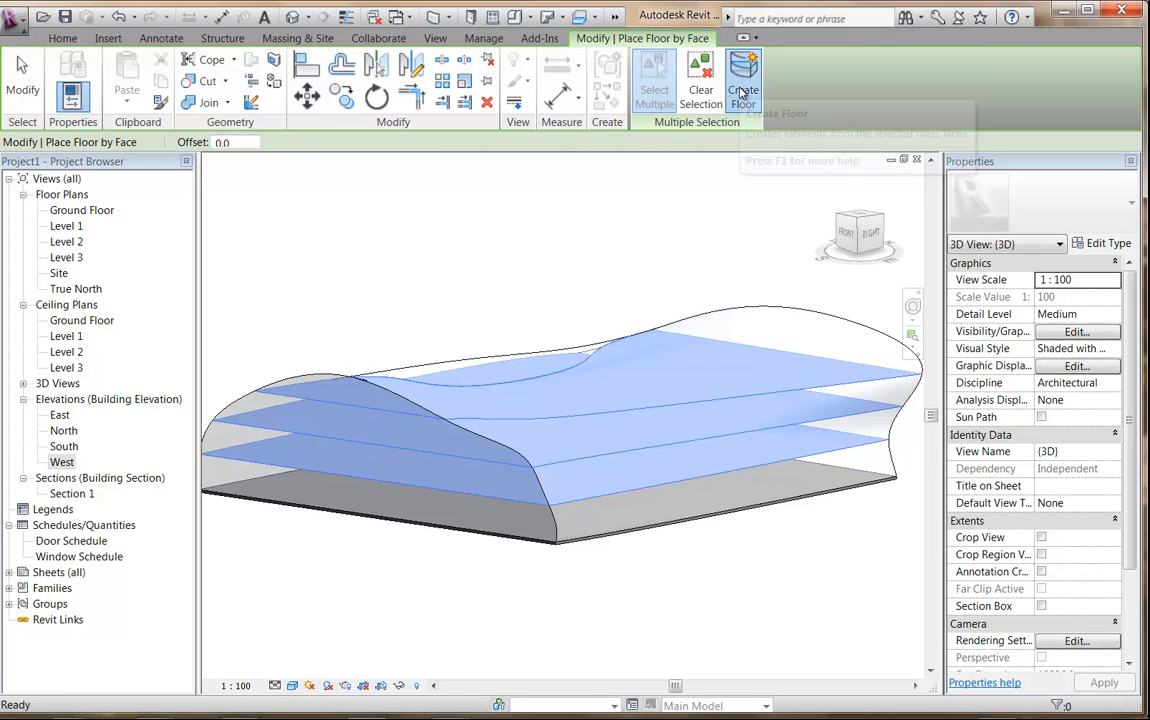
{"action": "left_click", "coordinate": [701, 88]}
{"action": "right_click", "coordinate": [318, 260]}
{"action": "left_click", "coordinate": [347, 259]}
{"action": "right_click", "coordinate": [352, 262]}
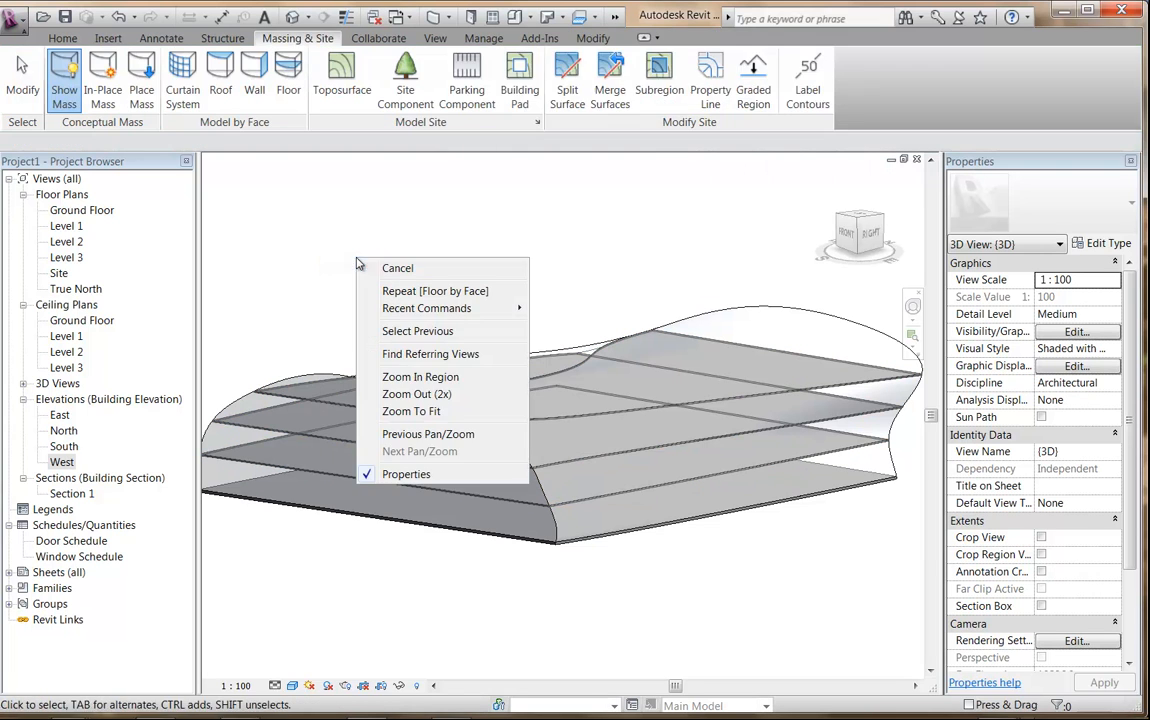
{"action": "left_click", "coordinate": [392, 268]}
Step: Inspect the types and thicknesses of the floors created inside the mass, comparing the ground floor slab with the upper ones
{"action": "scroll", "coordinate": [320, 357], "scroll_direction": "up", "scroll_amount": 5}
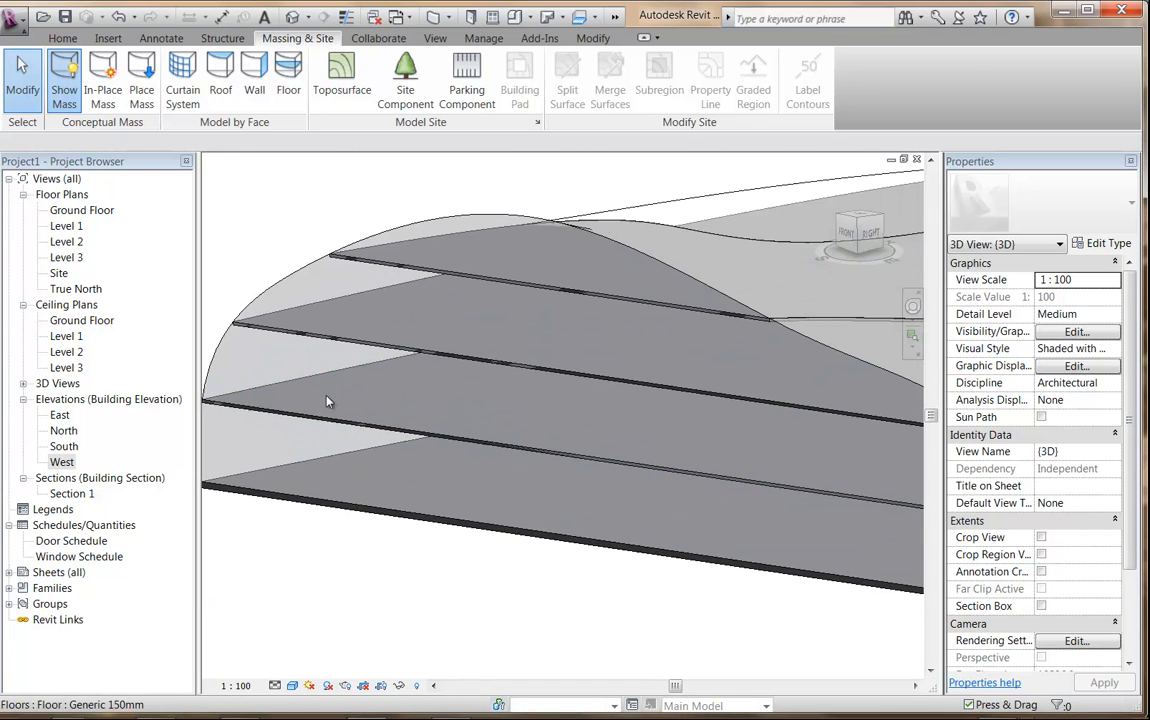
{"action": "left_click", "coordinate": [324, 341]}
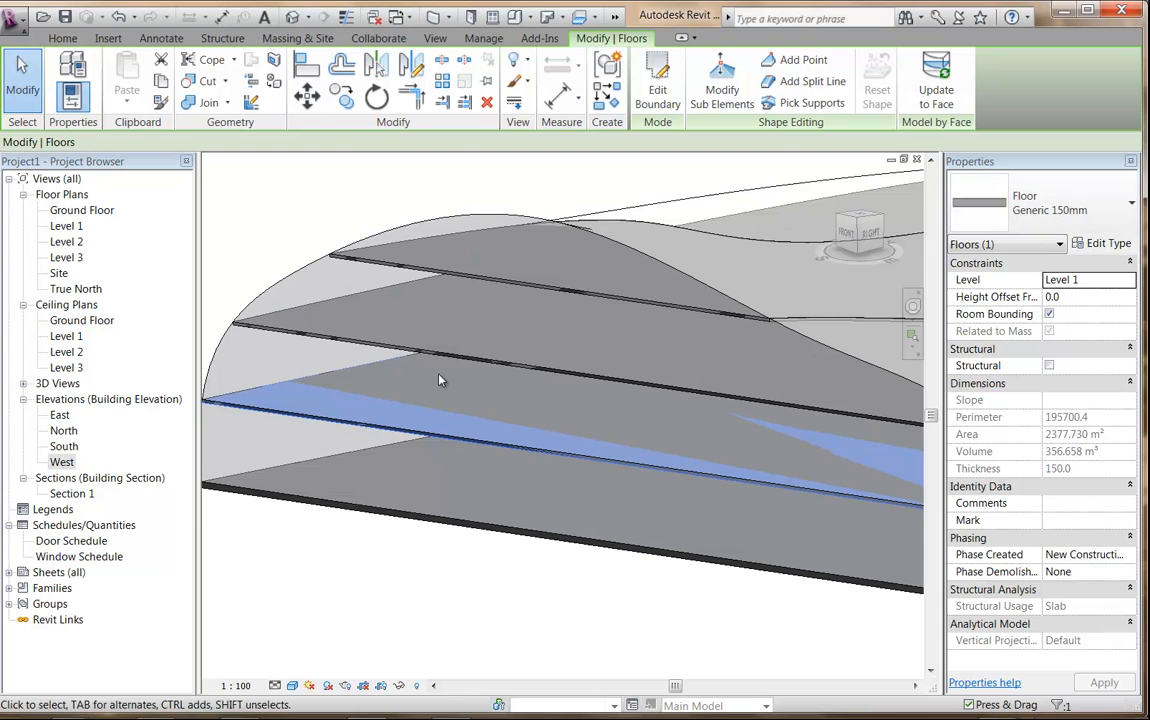
{"action": "left_click", "coordinate": [412, 356]}
{"action": "left_click", "coordinate": [410, 270]}
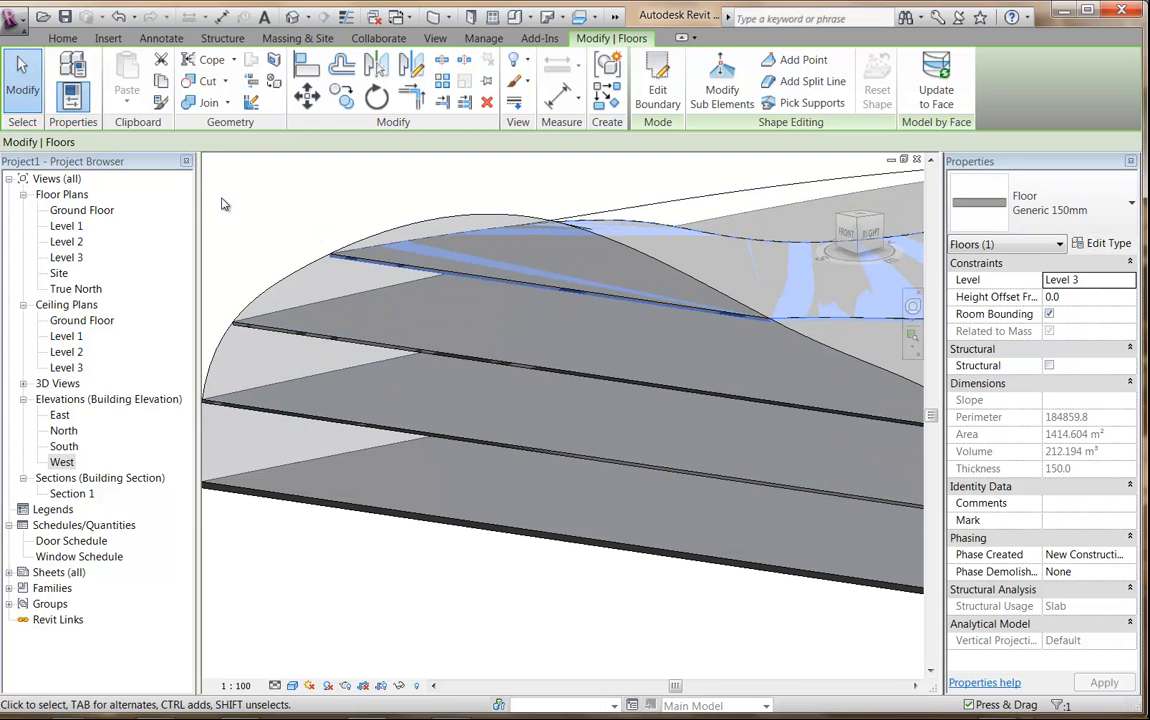
{"action": "left_click", "coordinate": [405, 541]}
{"action": "middle_click_drag", "start_coordinate": [425, 530], "coordinate": [595, 533]}
{"action": "scroll", "coordinate": [397, 514], "scroll_direction": "up", "scroll_amount": 4}
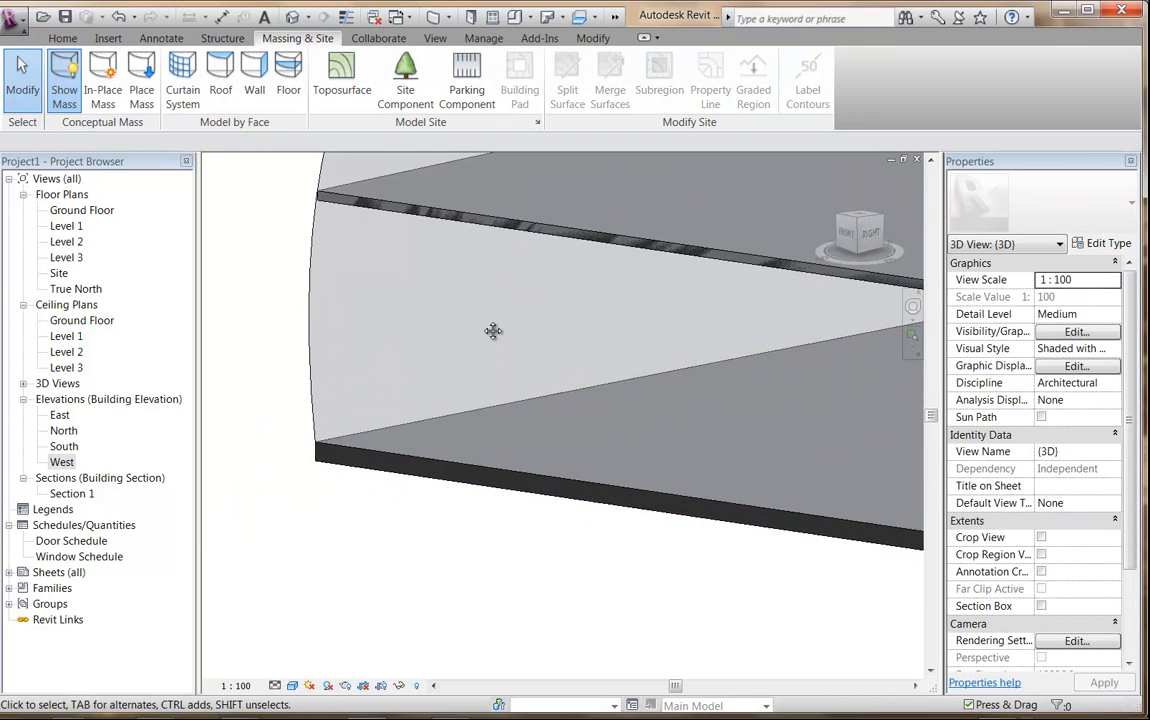
{"action": "scroll", "coordinate": [493, 331], "scroll_direction": "down", "scroll_amount": 4}
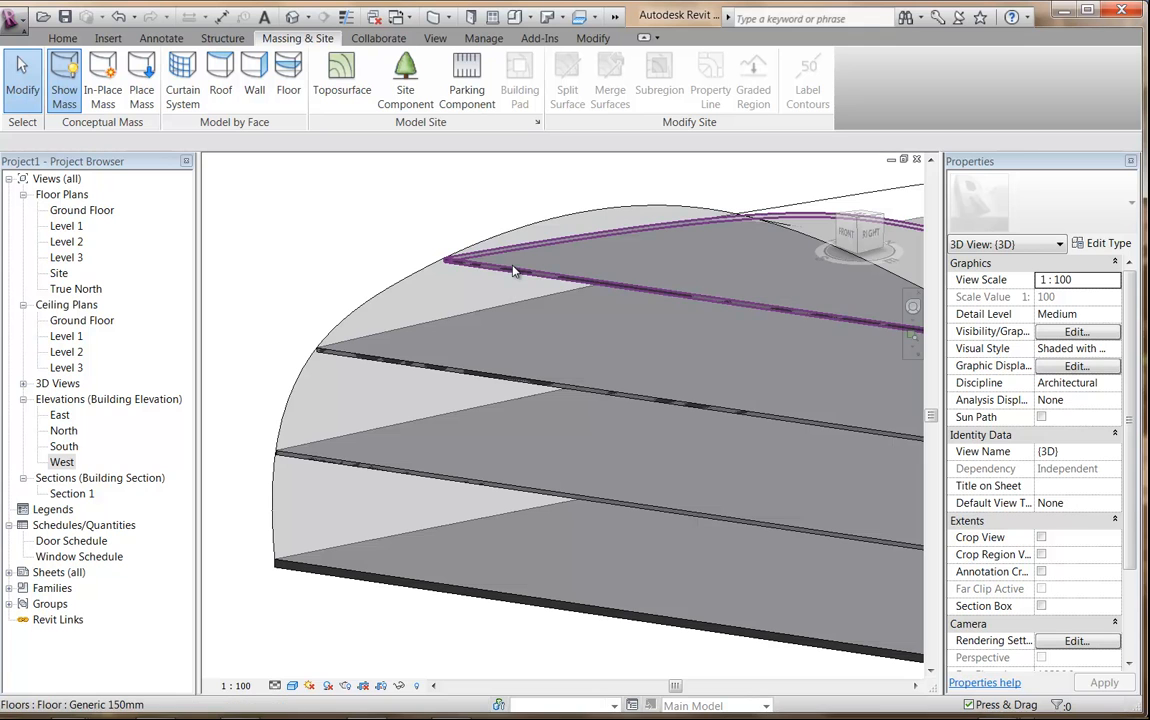
{"action": "middle_click_drag", "start_coordinate": [430, 392], "coordinate": [382, 341], "text": "shift"}
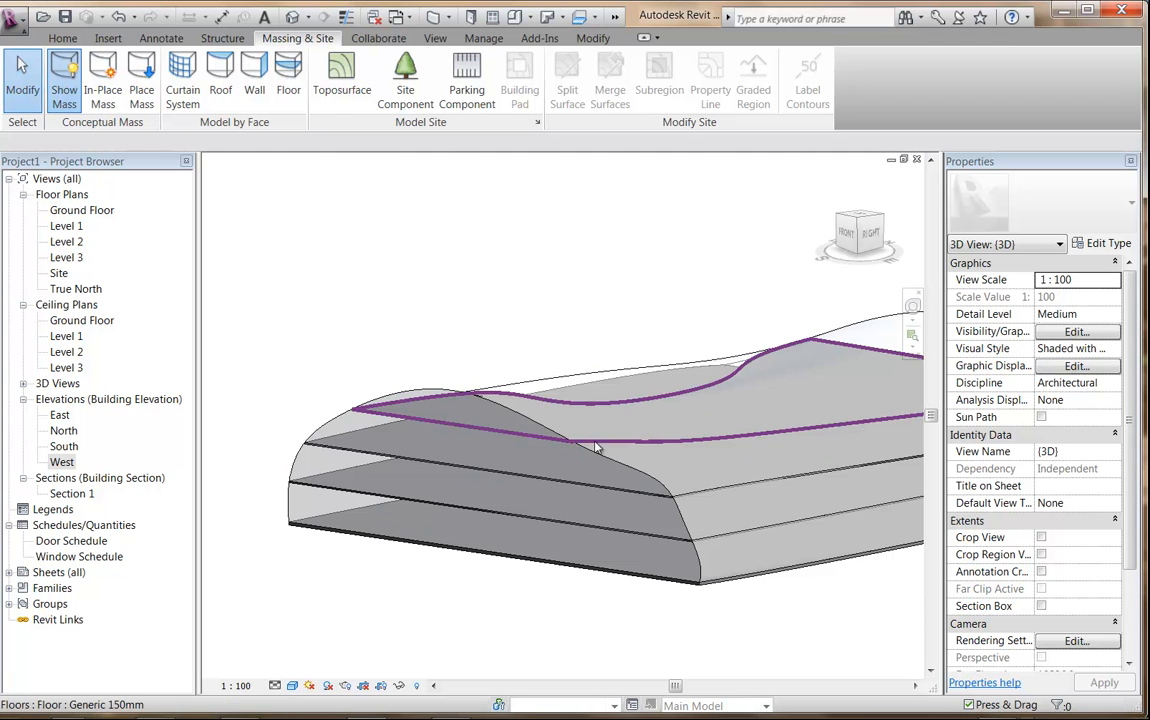
{"action": "middle_click_drag", "start_coordinate": [629, 218], "coordinate": [672, 352], "text": "shift"}
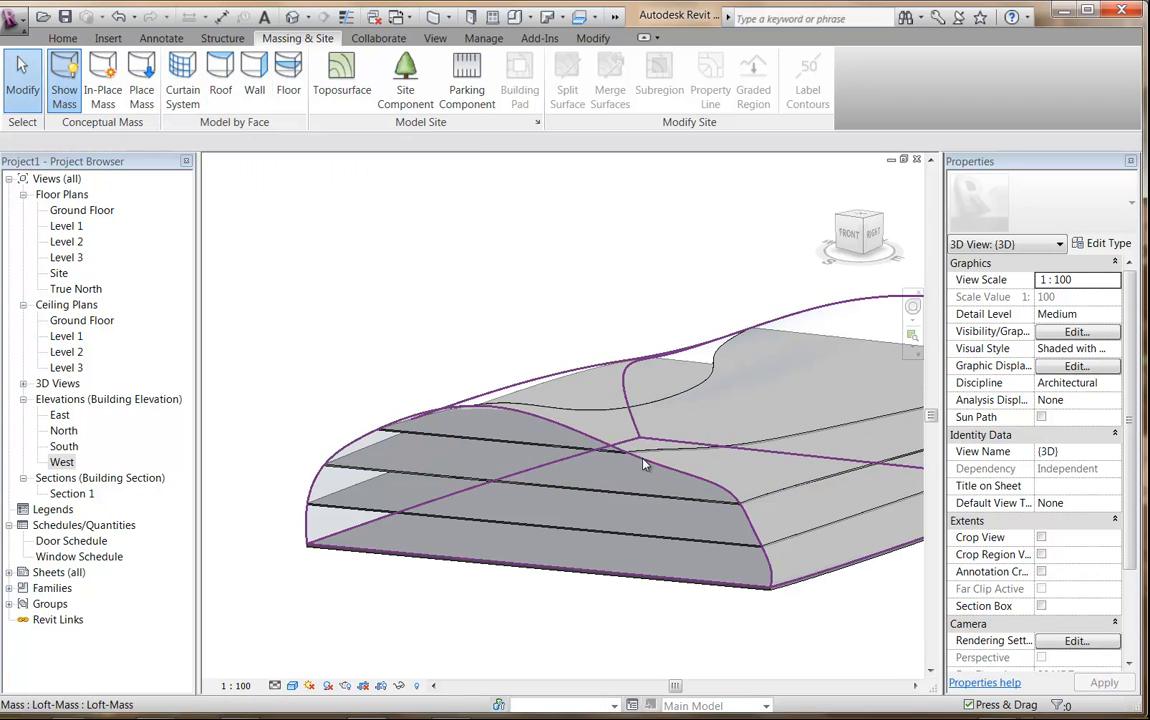
{"action": "left_click", "coordinate": [222, 82]}
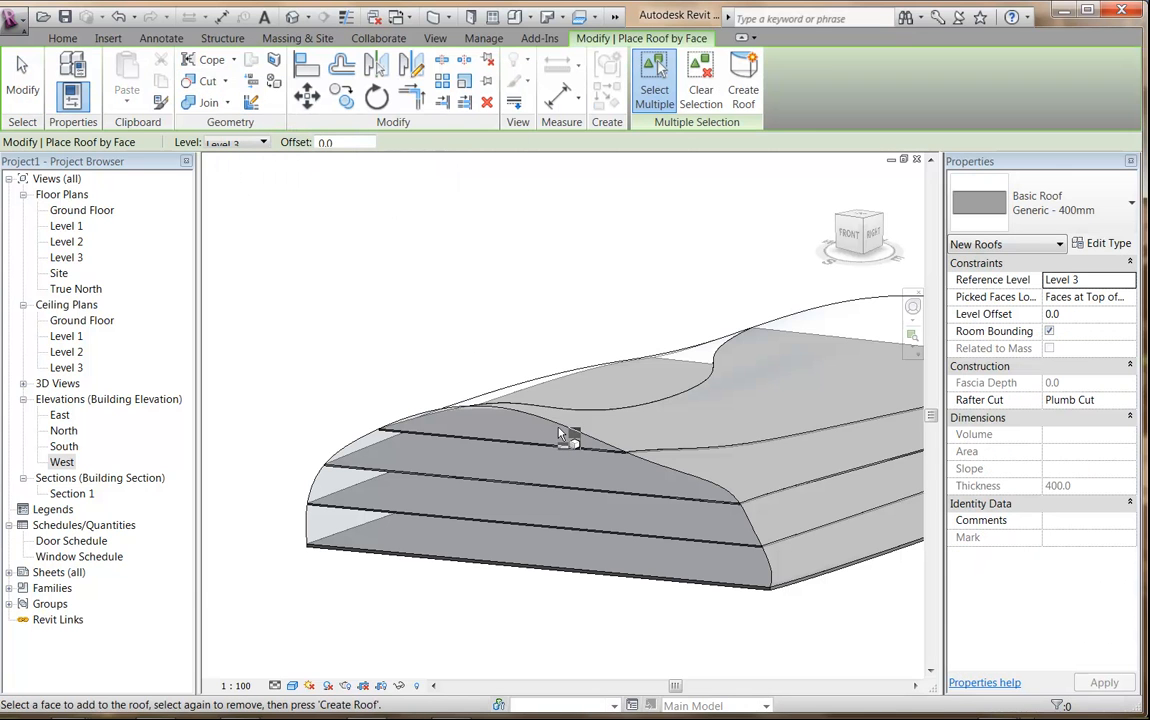
{"action": "middle_click_drag", "start_coordinate": [600, 392], "coordinate": [377, 429], "text": "shift"}
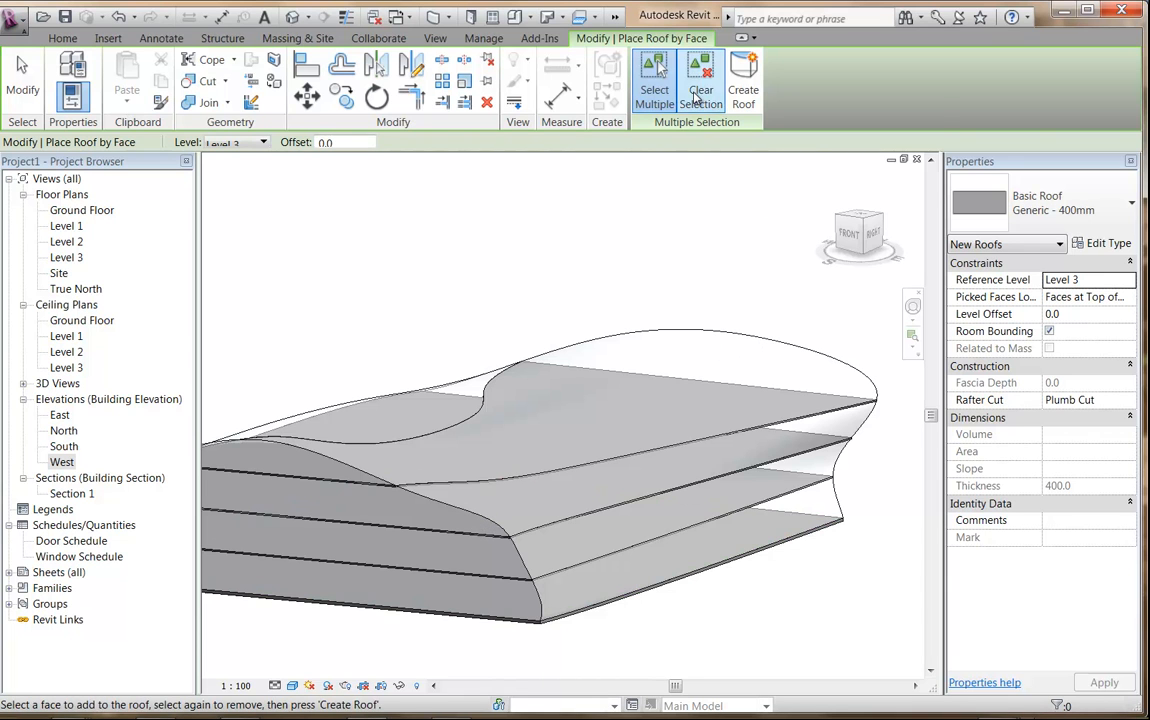
{"action": "middle_click_drag", "start_coordinate": [465, 425], "coordinate": [467, 648], "text": "shift"}
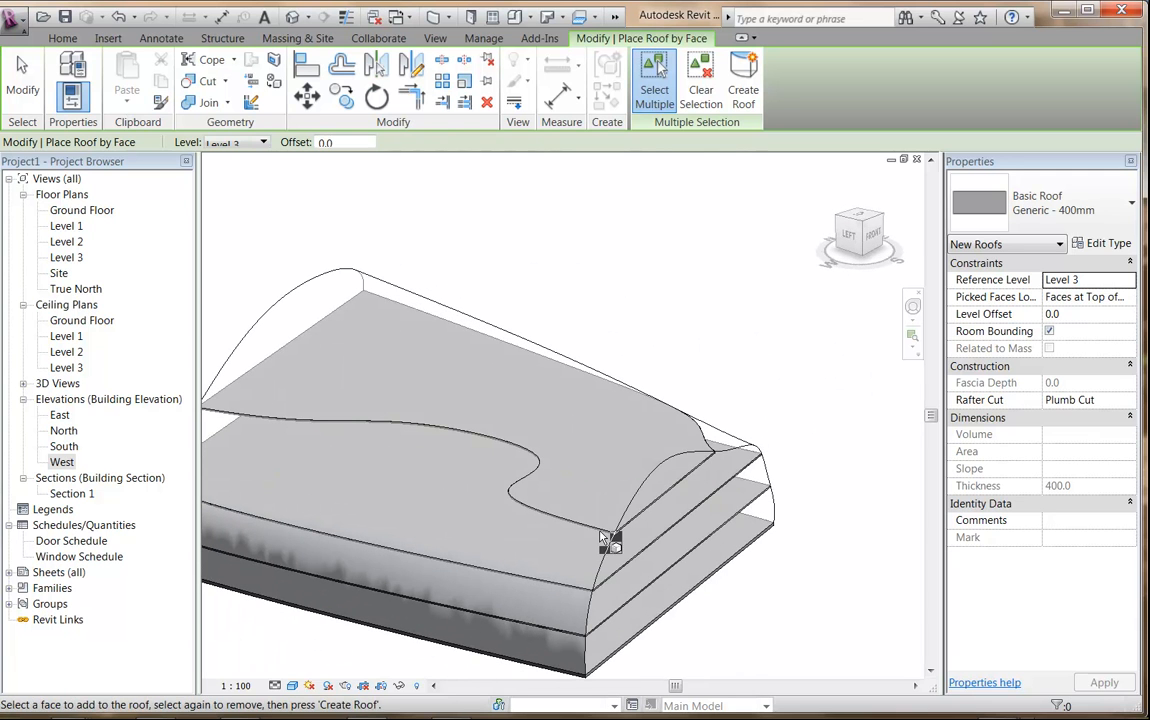
{"action": "right_click", "coordinate": [621, 245]}
{"action": "left_click", "coordinate": [642, 263]}
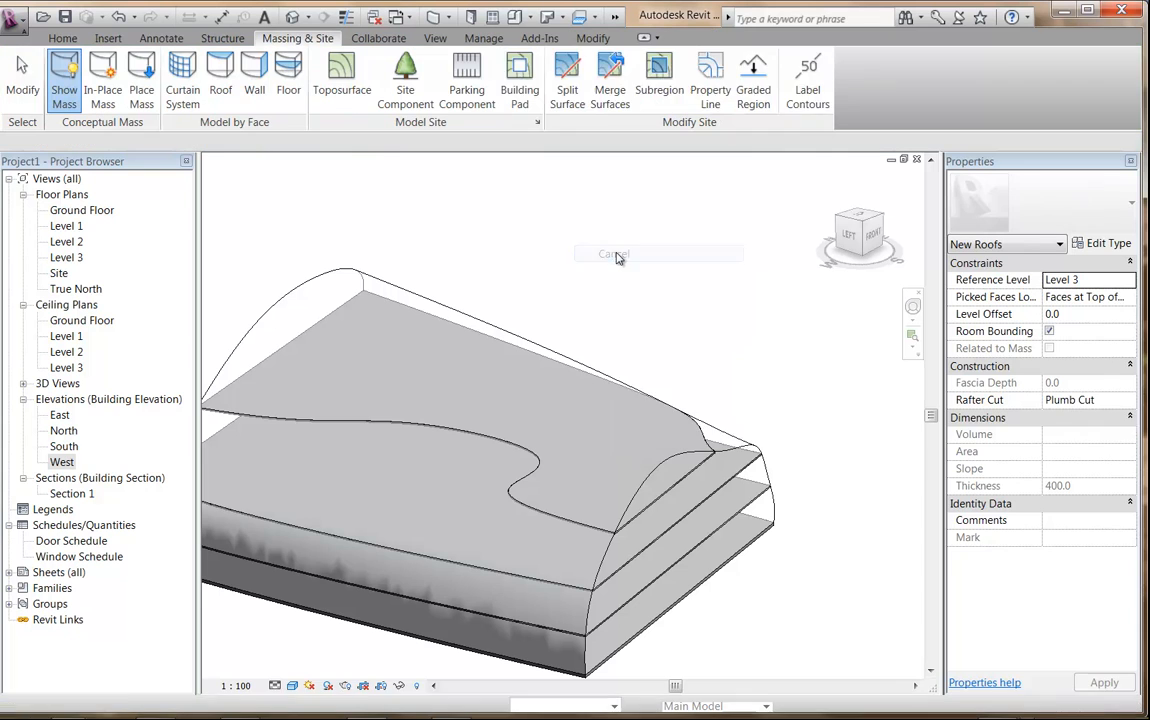
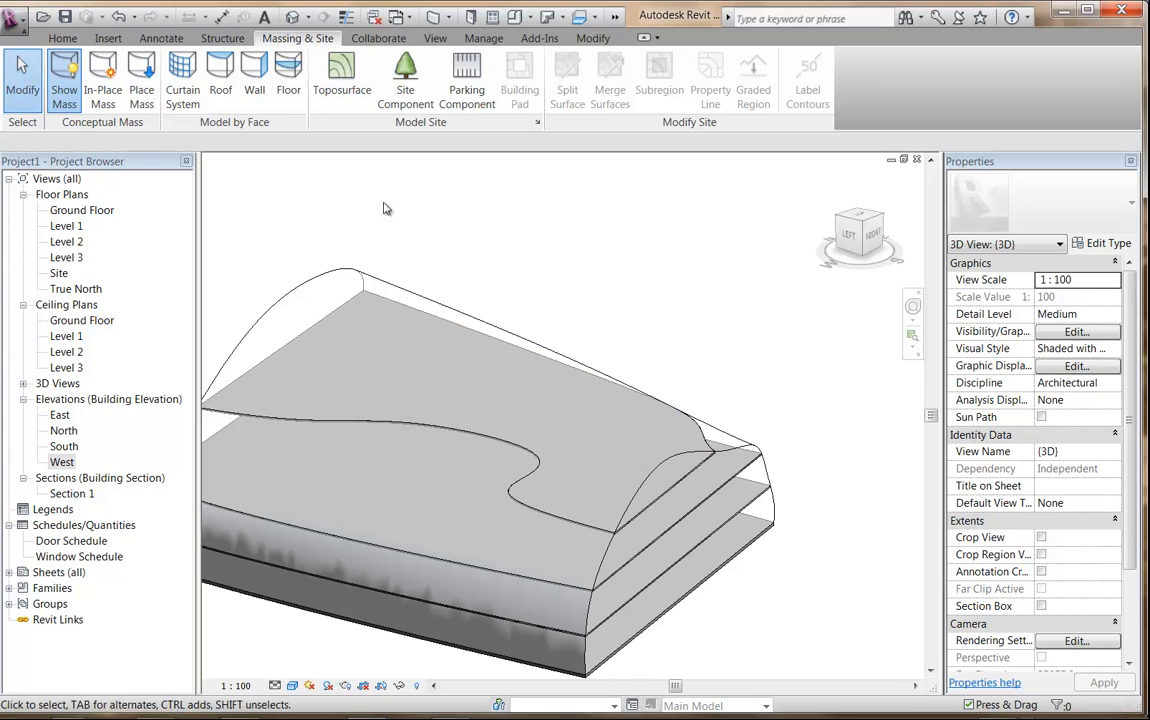
{"action": "left_click", "coordinate": [225, 97]}
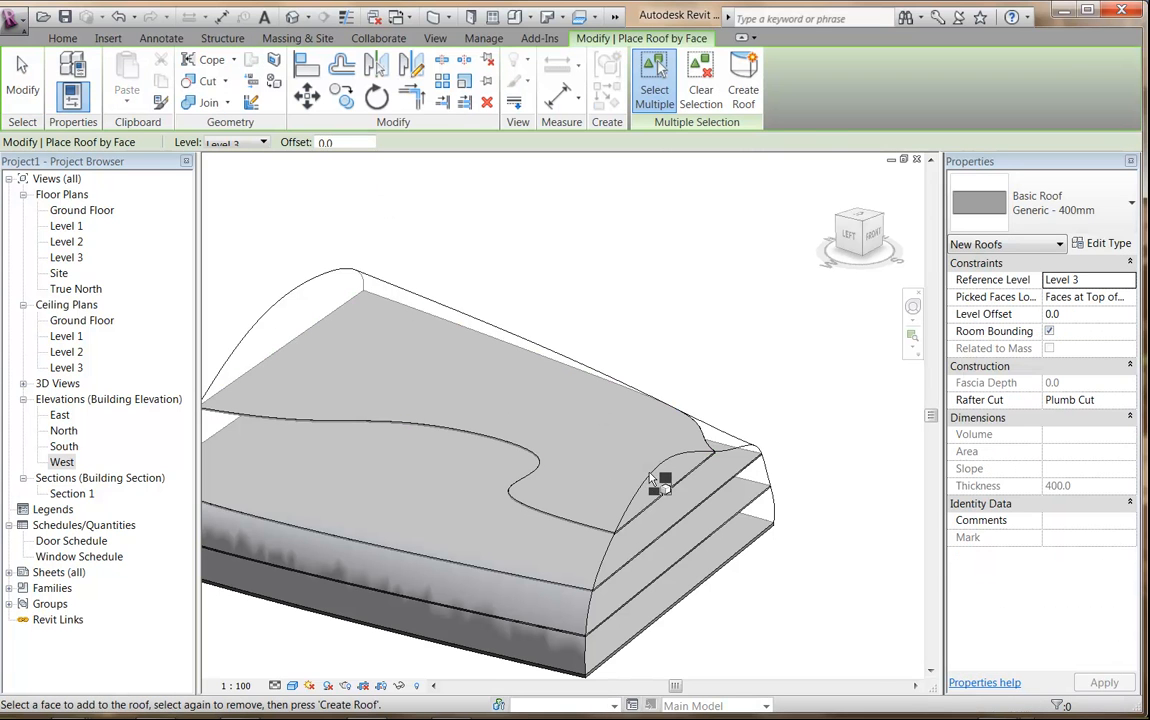
{"action": "middle_click_drag", "start_coordinate": [650, 410], "coordinate": [662, 272], "text": "shift"}
{"action": "right_click", "coordinate": [652, 268]}
{"action": "left_click", "coordinate": [675, 270]}
{"action": "right_click", "coordinate": [684, 282]}
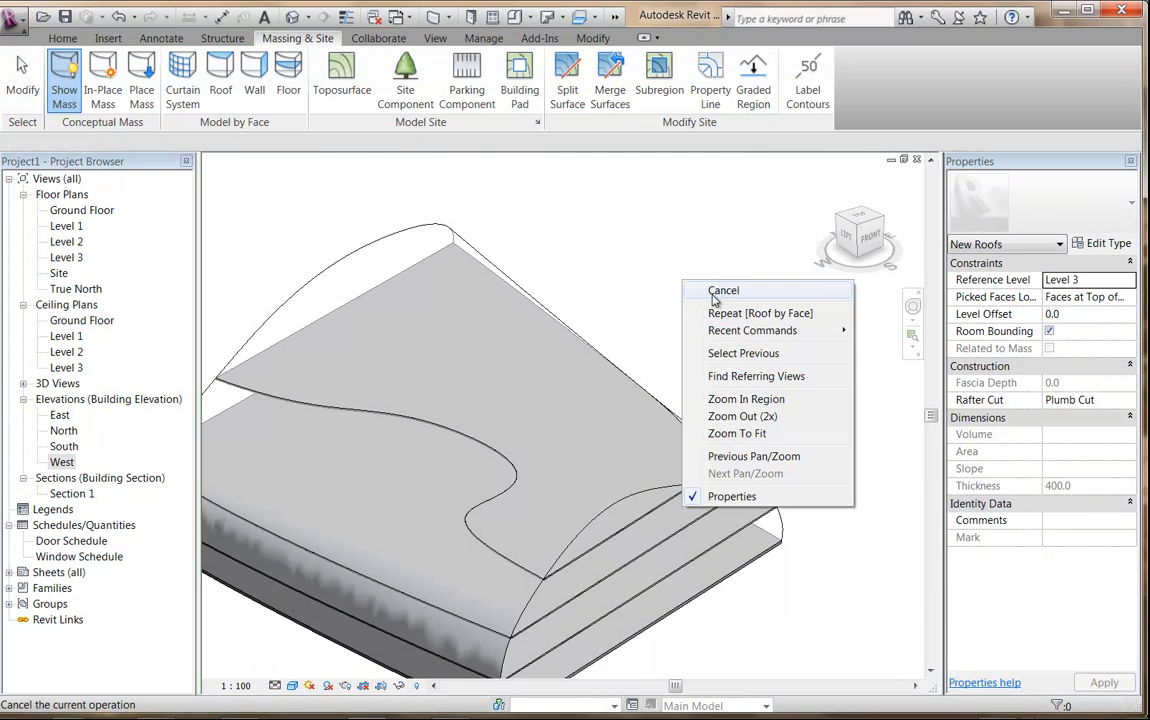
{"action": "left_click", "coordinate": [712, 292]}
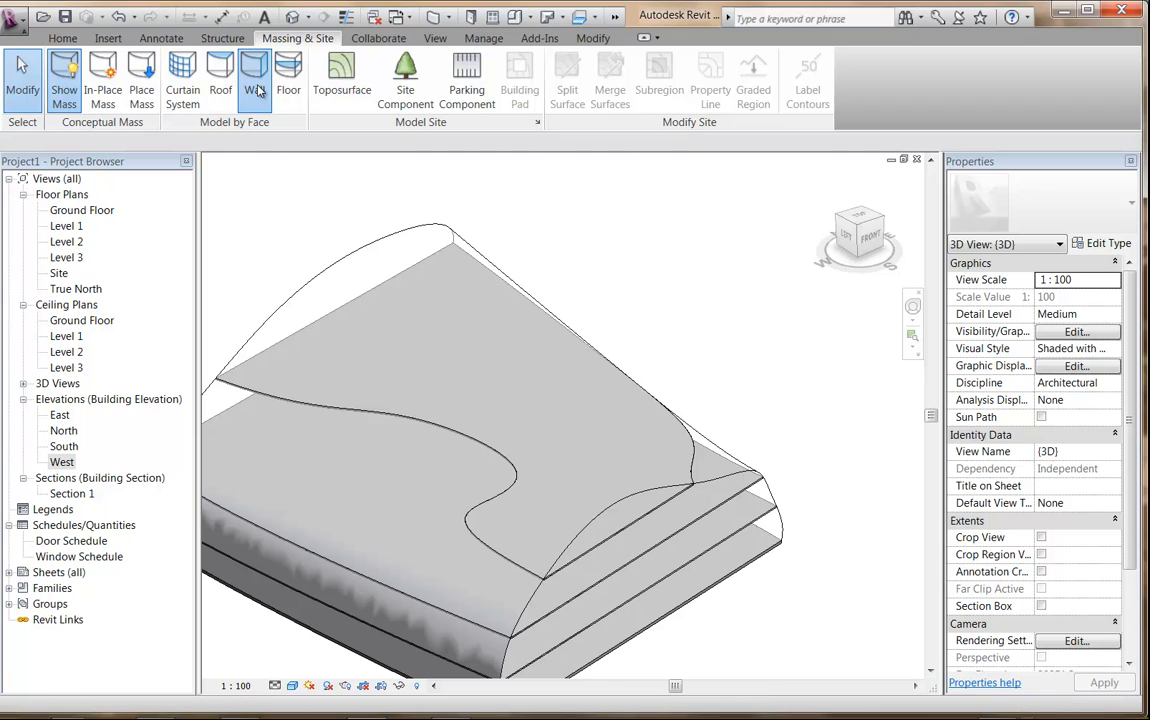
Step: Create a Generic 200mm wall by face on the curved outer face of the Loft-Mass
{"action": "left_click", "coordinate": [254, 80]}
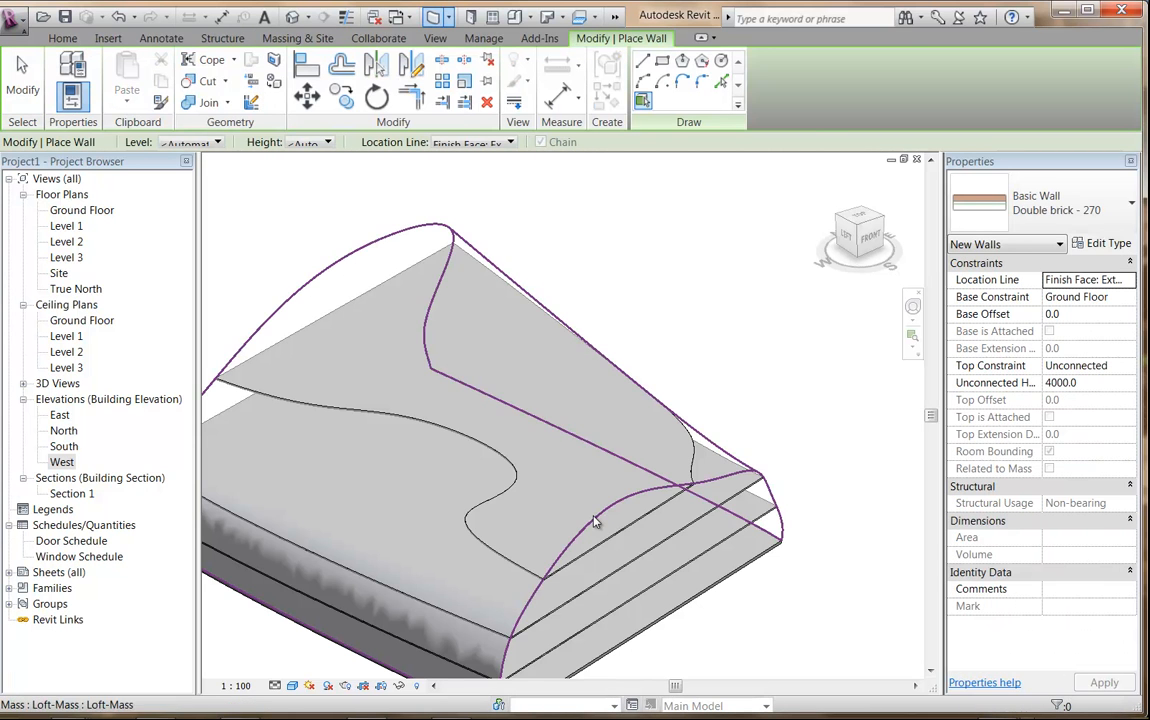
{"action": "left_click", "coordinate": [1033, 215]}
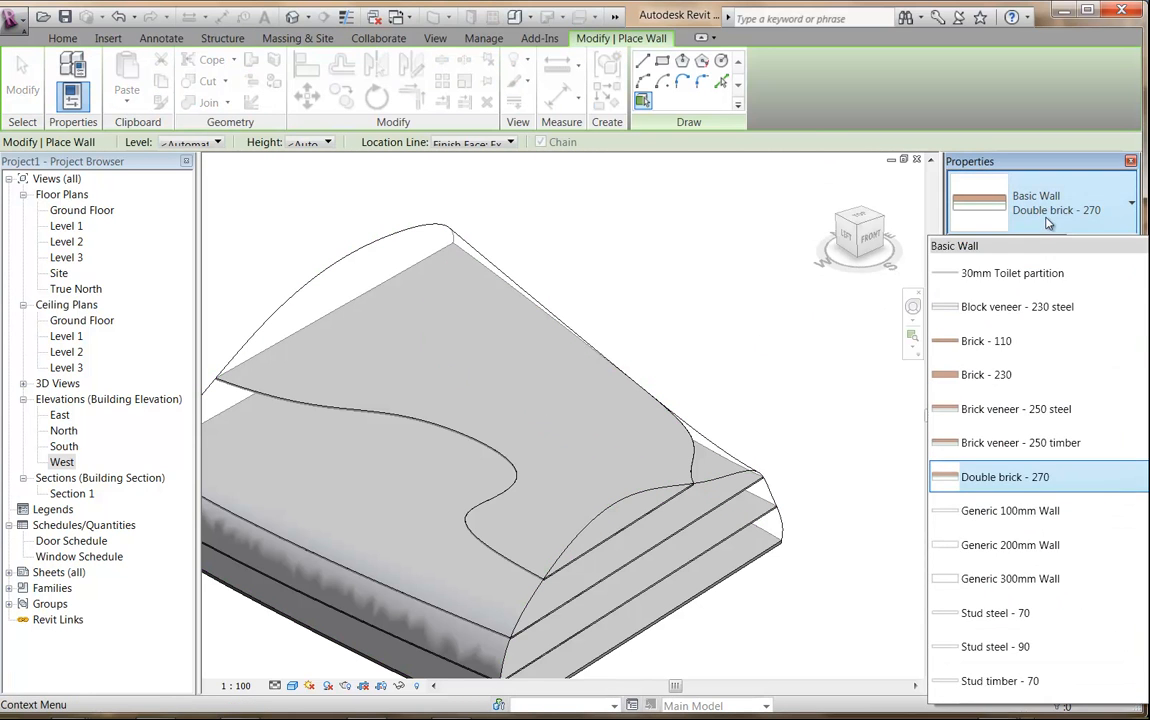
{"action": "left_click", "coordinate": [1012, 546]}
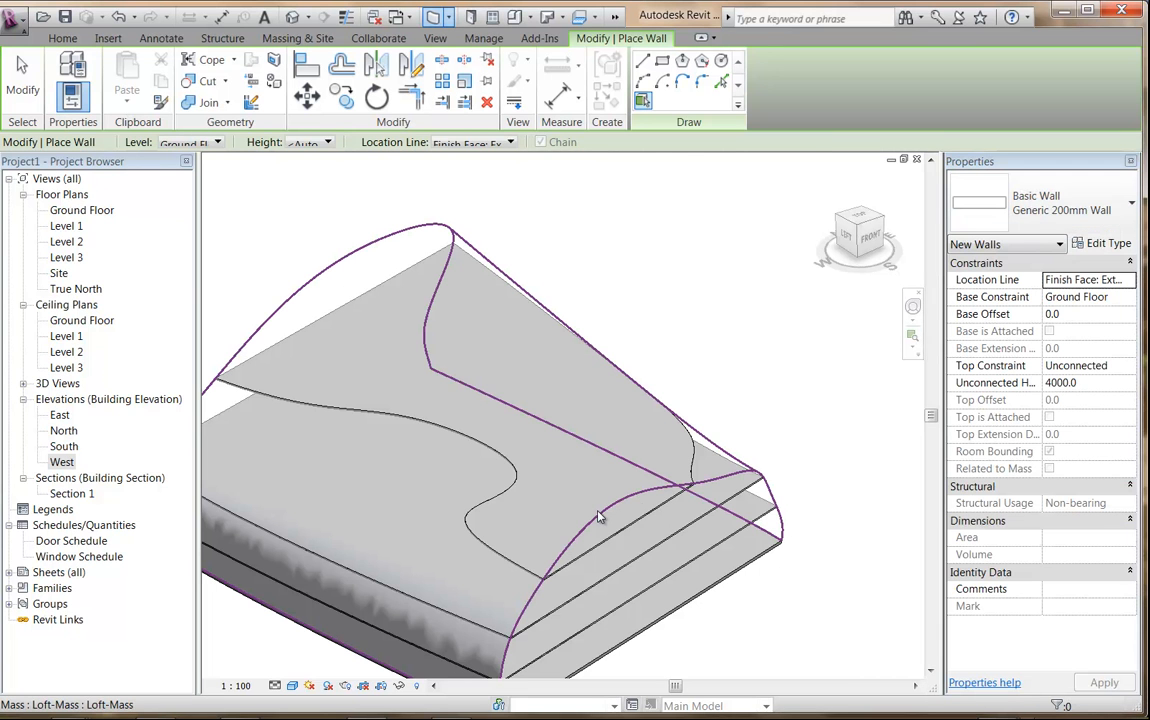
{"action": "left_click", "coordinate": [594, 380]}
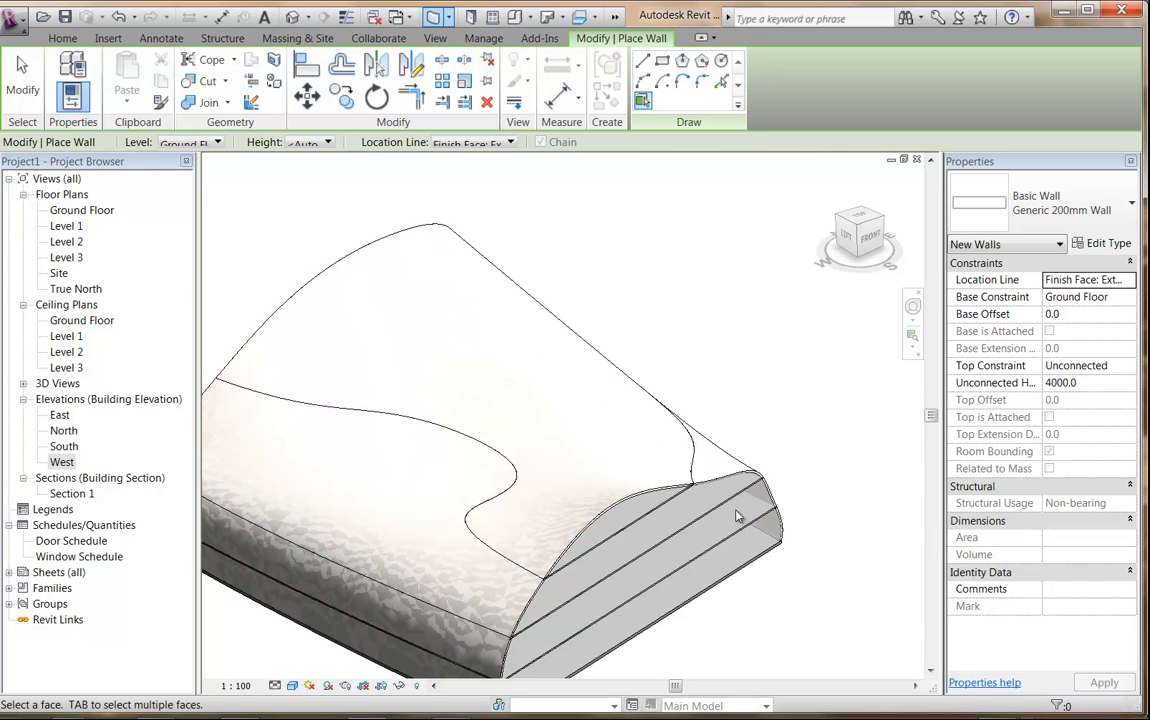
Step: Examine how the wall thickness meets the floor slab edges at the open end of the mass, and end the wall command
{"action": "middle_click_drag", "start_coordinate": [763, 537], "coordinate": [516, 449], "text": "shift"}
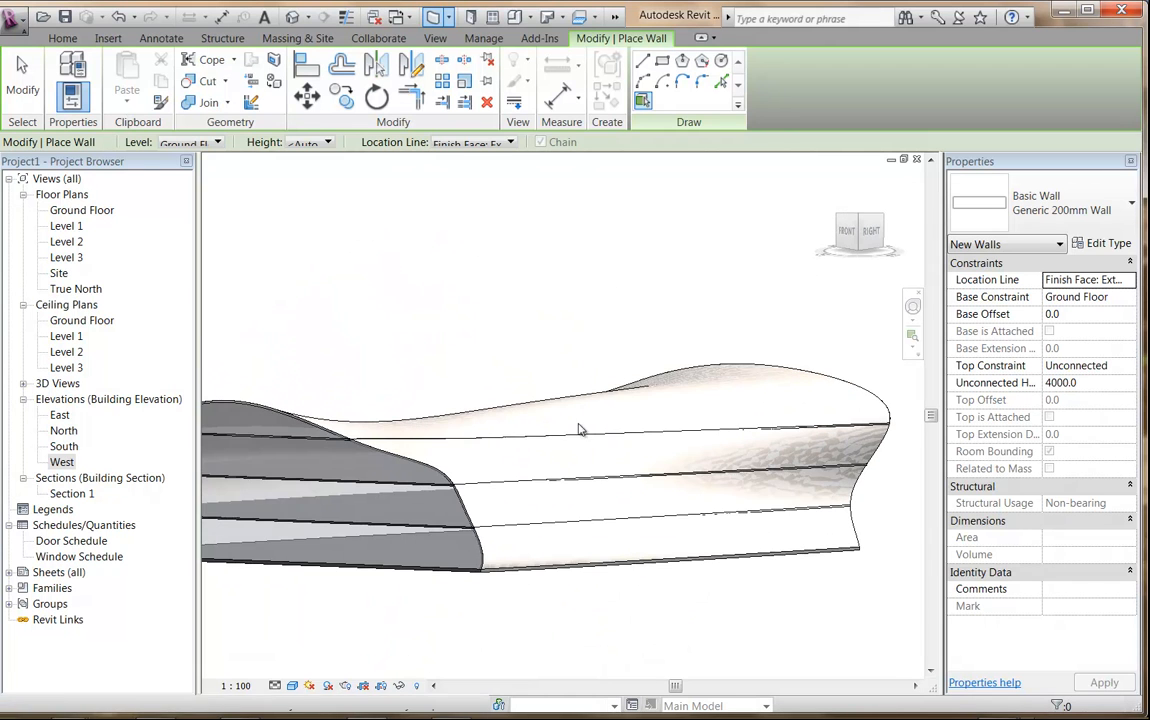
{"action": "scroll", "coordinate": [457, 488], "scroll_direction": "up", "scroll_amount": 2}
{"action": "scroll", "coordinate": [616, 380], "scroll_direction": "up", "scroll_amount": 4}
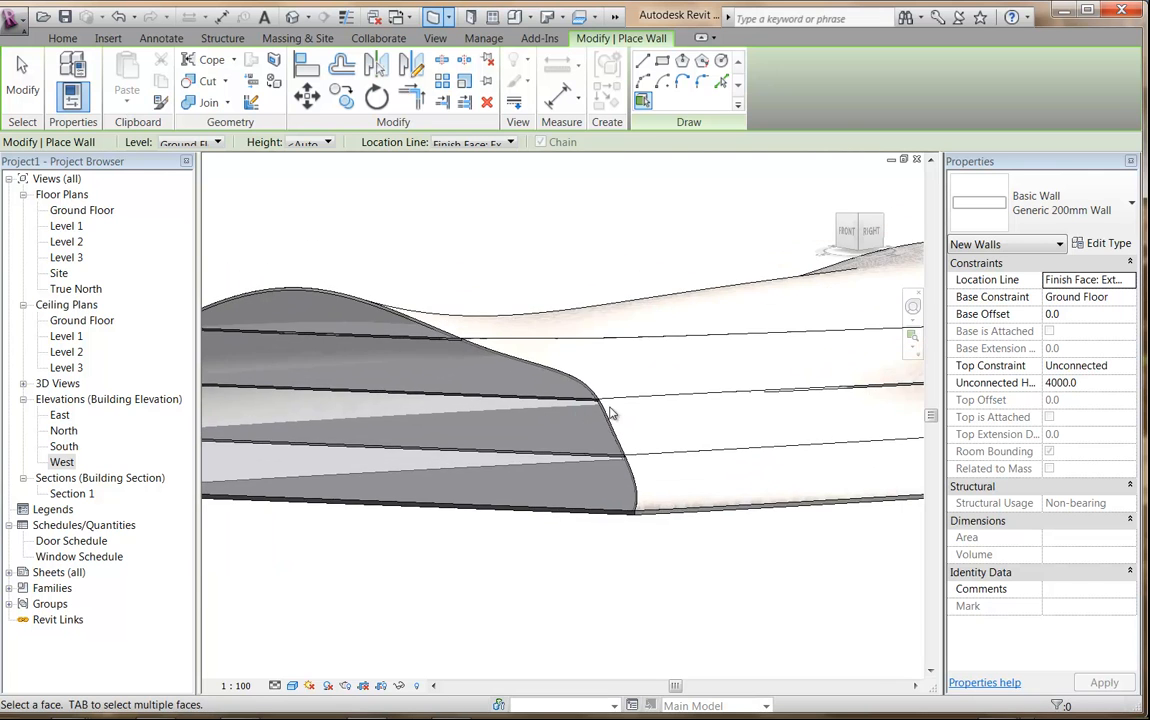
{"action": "scroll", "coordinate": [620, 405], "scroll_direction": "up", "scroll_amount": 6}
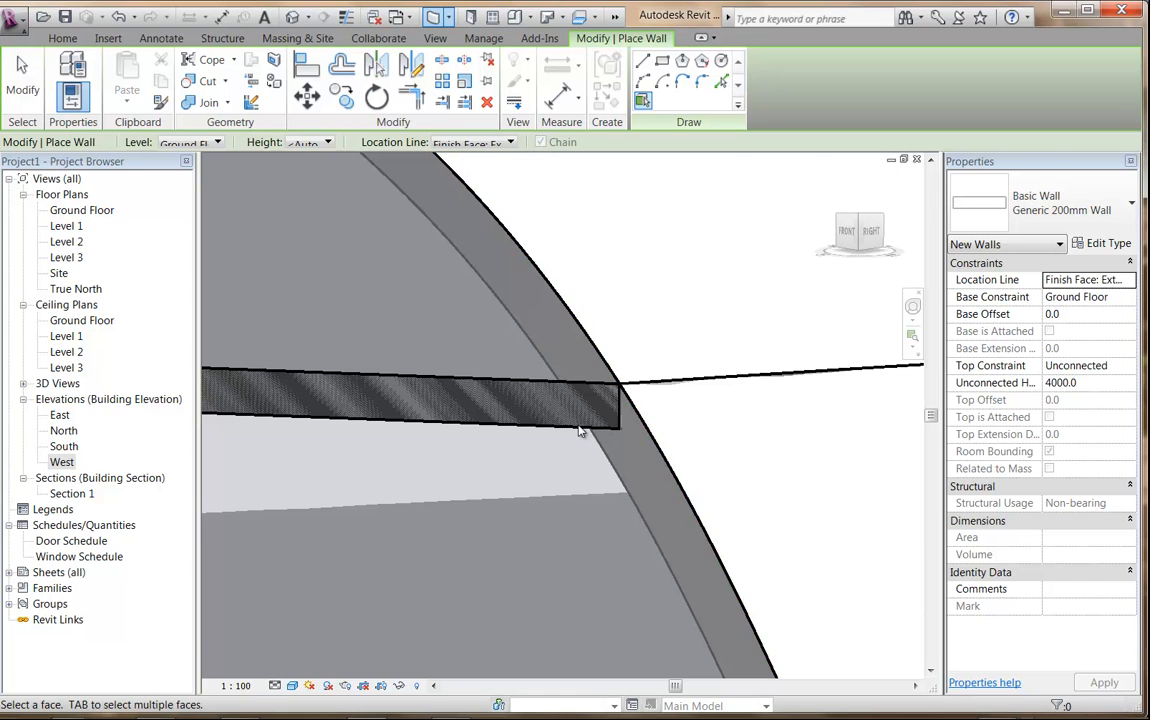
{"action": "scroll", "coordinate": [581, 431], "scroll_direction": "down", "scroll_amount": 8}
{"action": "middle_click_drag", "start_coordinate": [587, 433], "coordinate": [583, 321]}
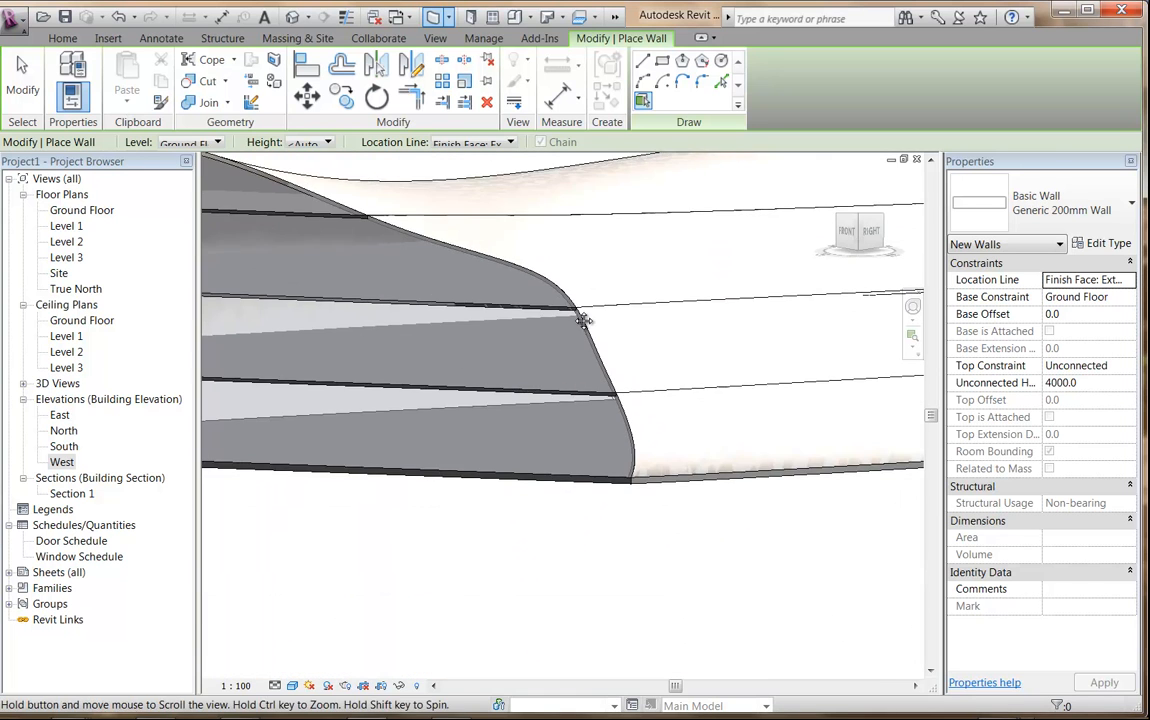
{"action": "scroll", "coordinate": [618, 456], "scroll_direction": "up", "scroll_amount": 3}
{"action": "scroll", "coordinate": [649, 503], "scroll_direction": "up", "scroll_amount": 3}
{"action": "scroll", "coordinate": [649, 503], "scroll_direction": "down", "scroll_amount": 5}
{"action": "middle_click_drag", "start_coordinate": [617, 455], "coordinate": [781, 552]}
{"action": "key", "text": "Escape"}
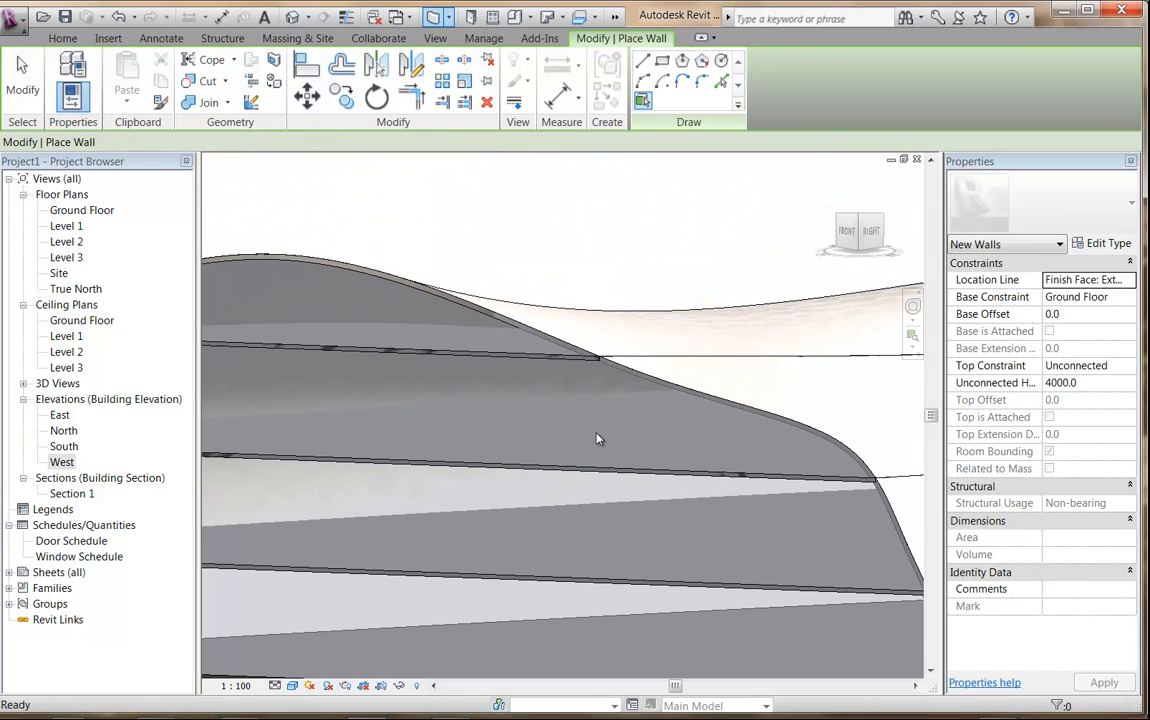
Step: Delete the Generic 200mm wall from the curved face of the mass
{"action": "left_click", "coordinate": [680, 394]}
{"action": "middle_click_drag", "start_coordinate": [485, 244], "coordinate": [483, 357], "text": "shift"}
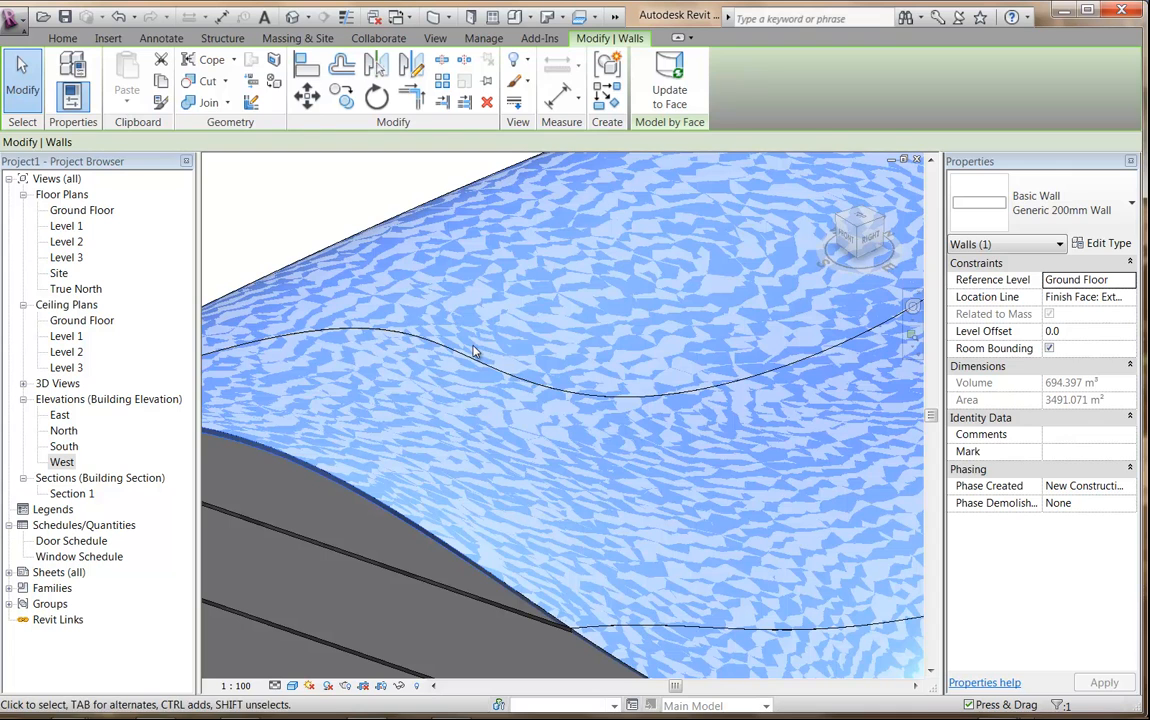
{"action": "key", "text": "Escape"}
{"action": "scroll", "coordinate": [557, 338], "scroll_direction": "down", "scroll_amount": 3}
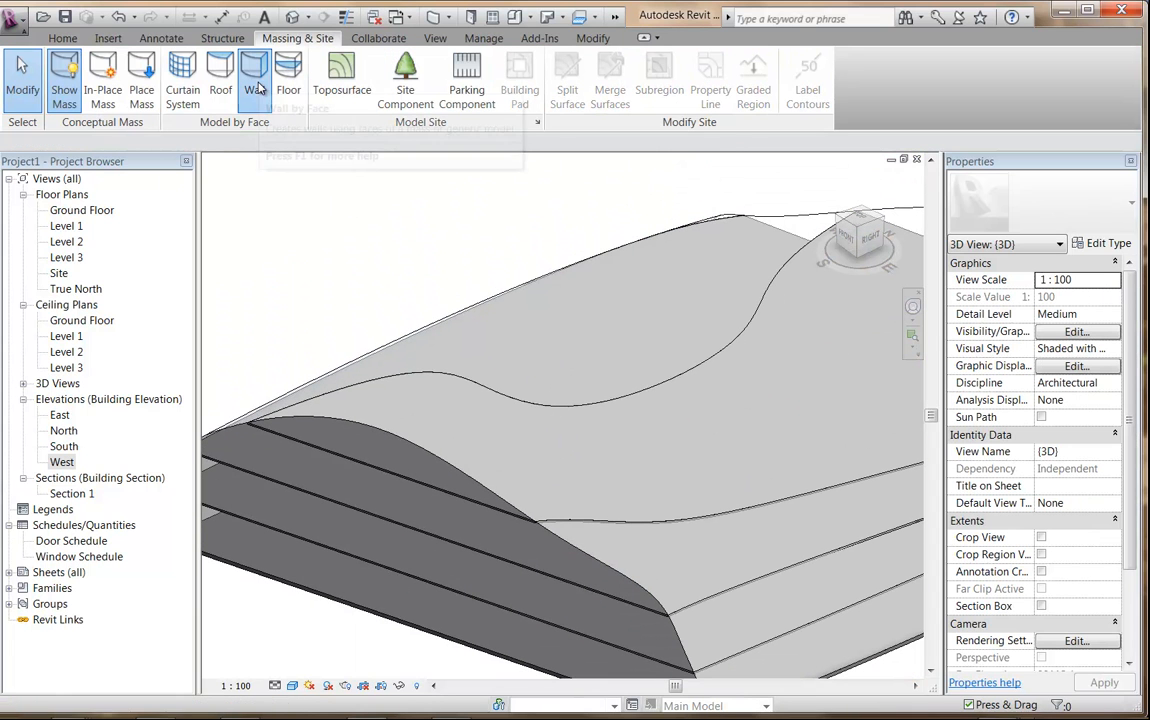
Step: Start a wall by face and duplicate the Generic 200mm Wall type as "200mm Concrete w 50mm Cladding"
{"action": "left_click", "coordinate": [254, 74]}
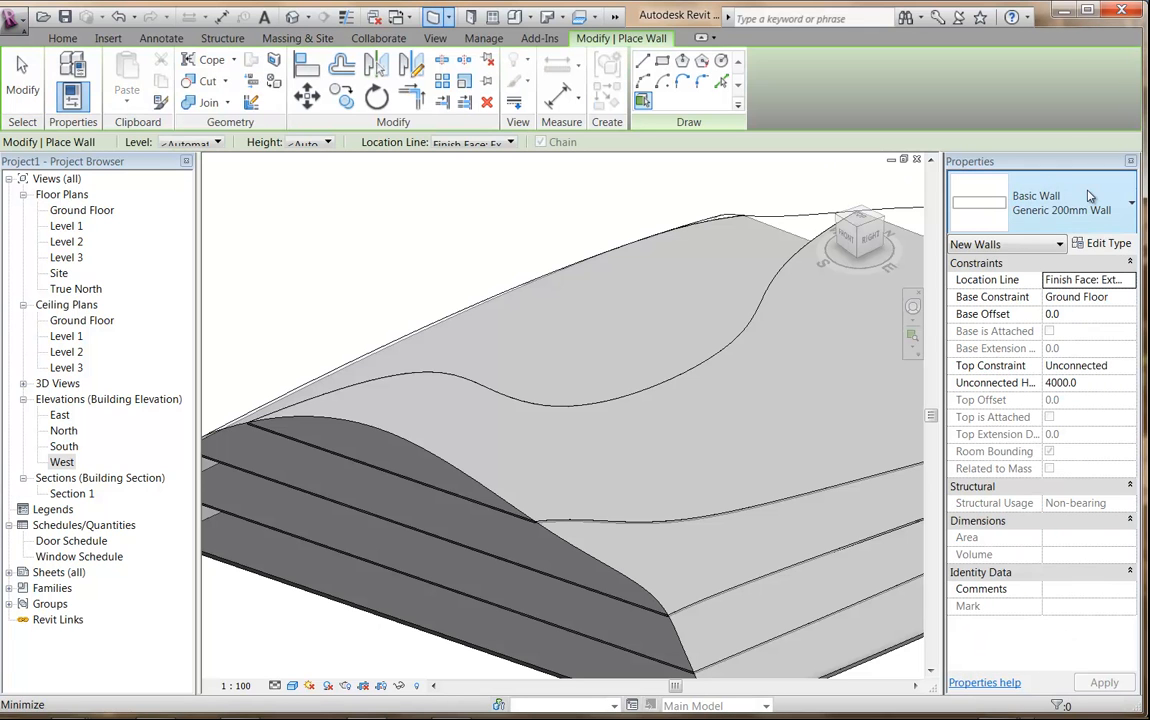
{"action": "left_click", "coordinate": [470, 143]}
{"action": "left_click", "coordinate": [462, 185]}
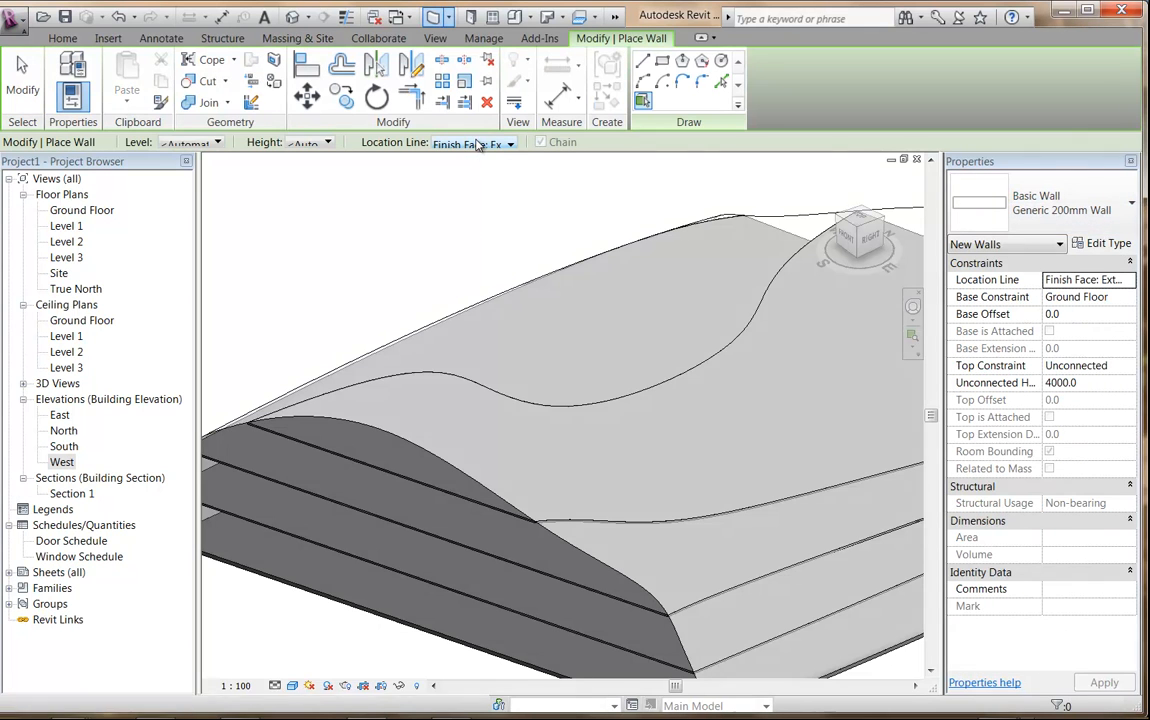
{"action": "left_click", "coordinate": [1108, 245]}
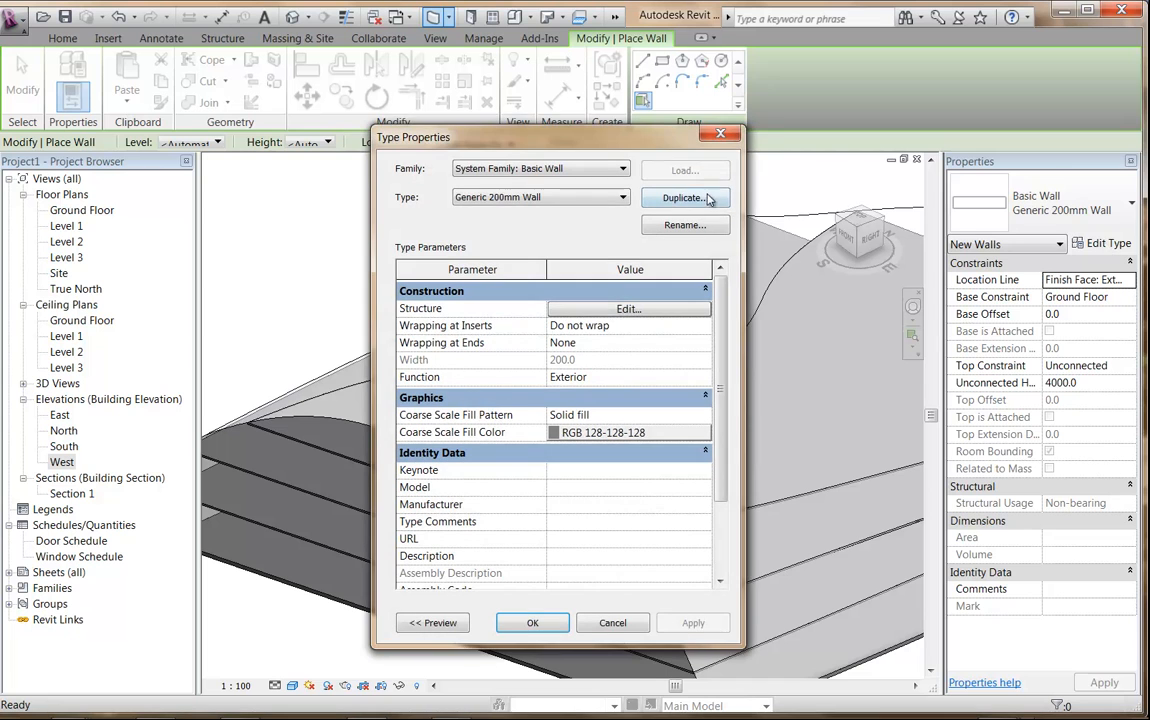
{"action": "left_click", "coordinate": [683, 198]}
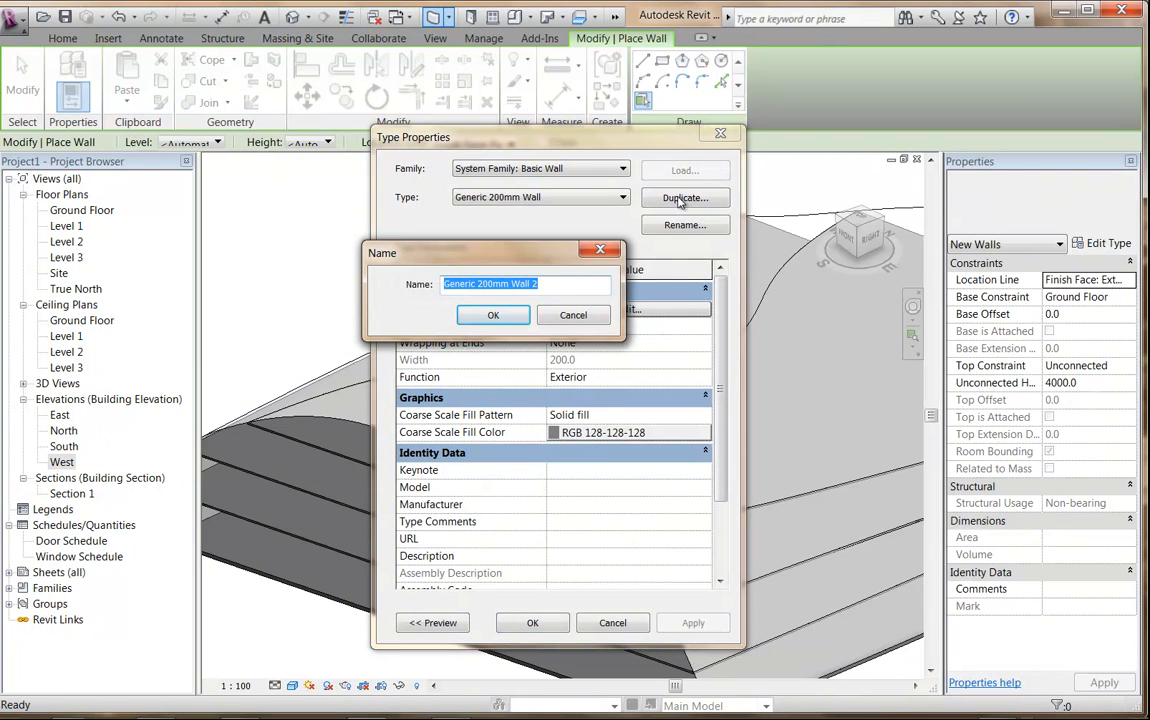
{"action": "type", "text": "200mm"}
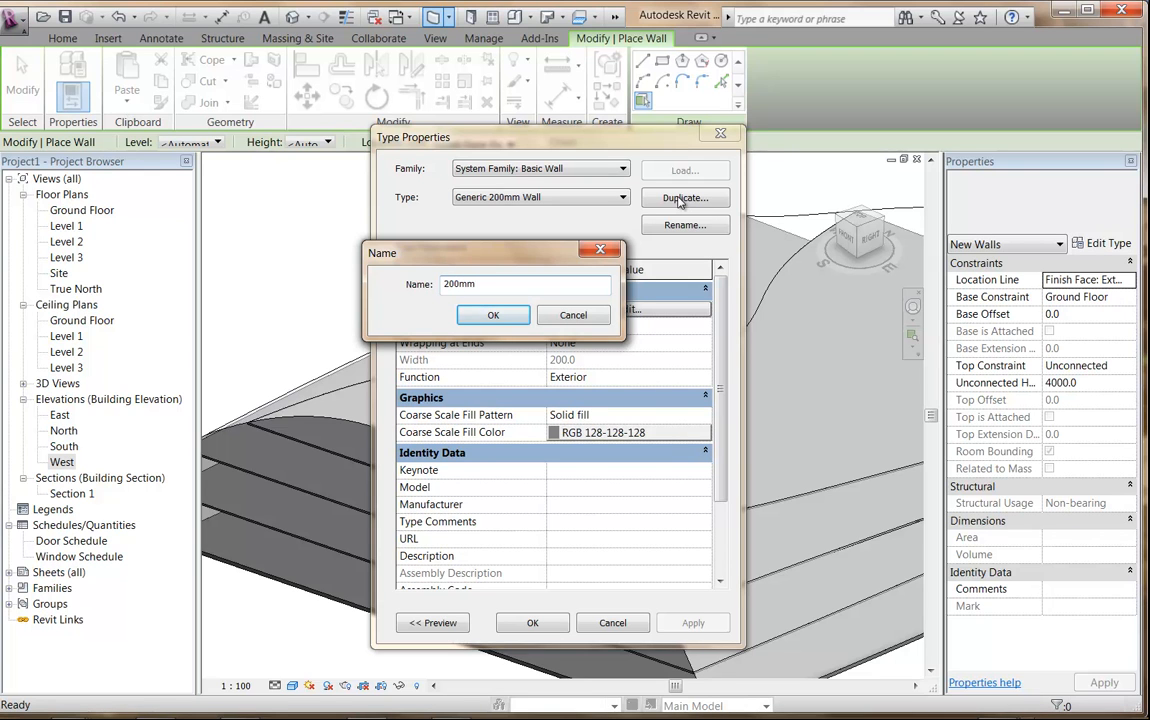
{"action": "type", "text": " Conc"}
{"action": "type", "text": "50mm Cladding"}
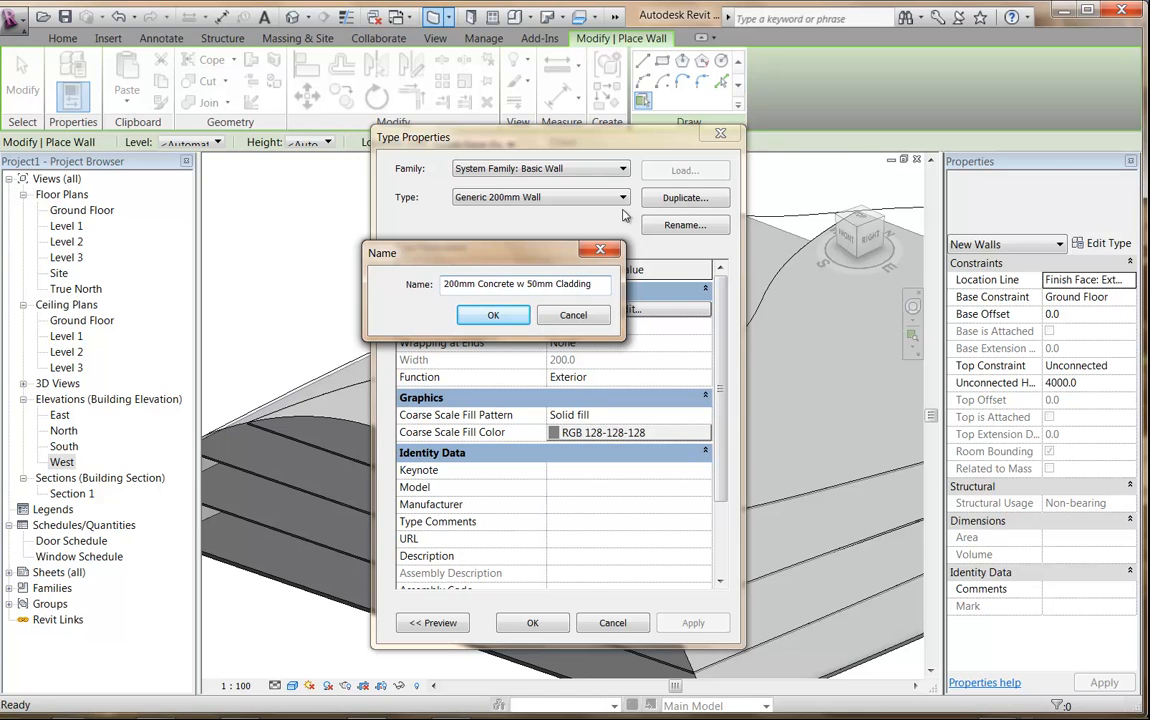
{"action": "left_click", "coordinate": [500, 314]}
Step: Add a layer to the wall structure outside the exterior core boundary and set its function to Finish 1 [4]
{"action": "left_click", "coordinate": [618, 312]}
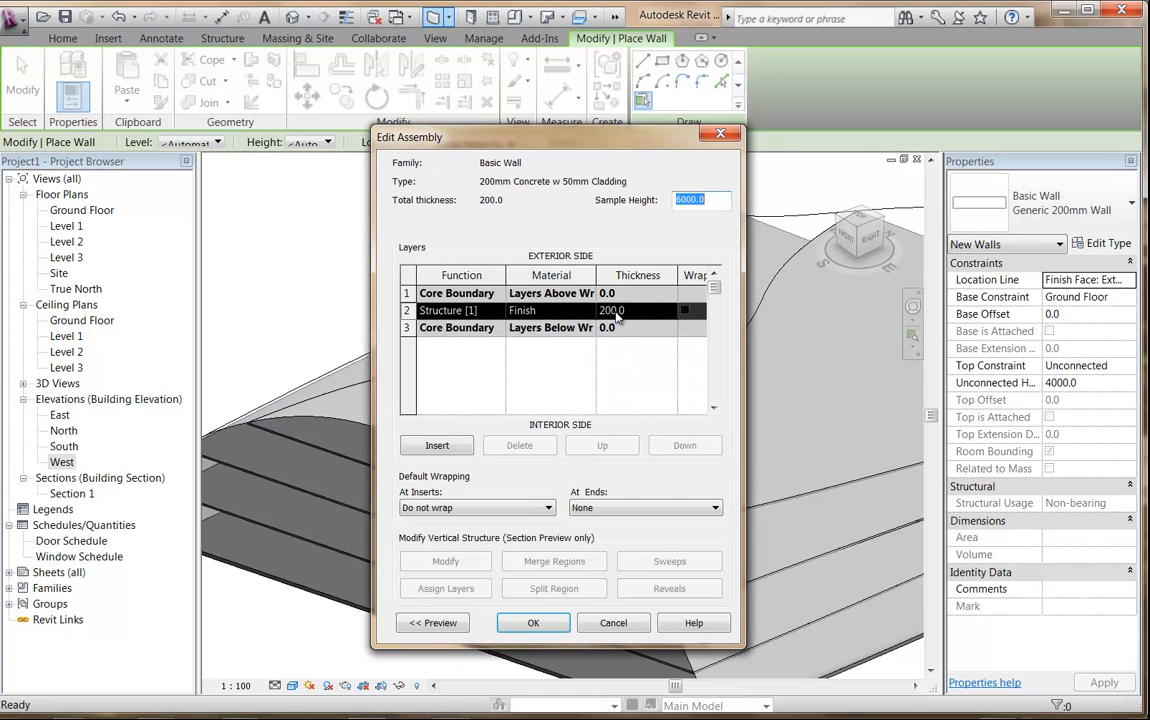
{"action": "left_click", "coordinate": [437, 445]}
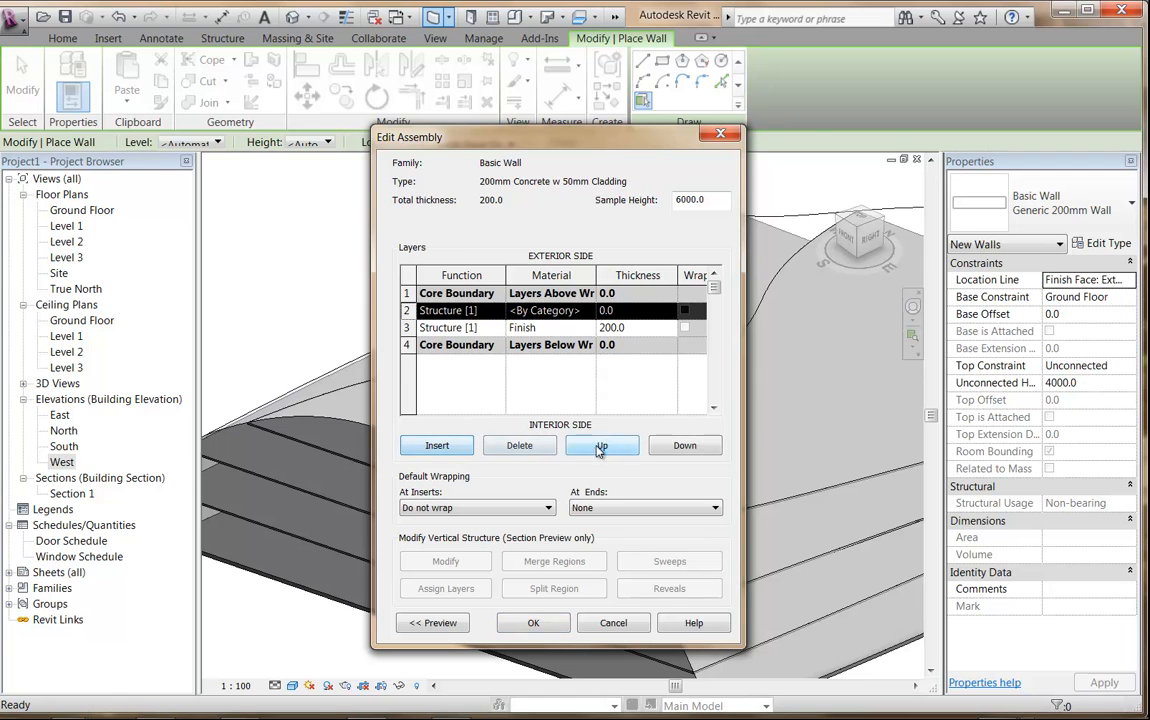
{"action": "left_click", "coordinate": [600, 445]}
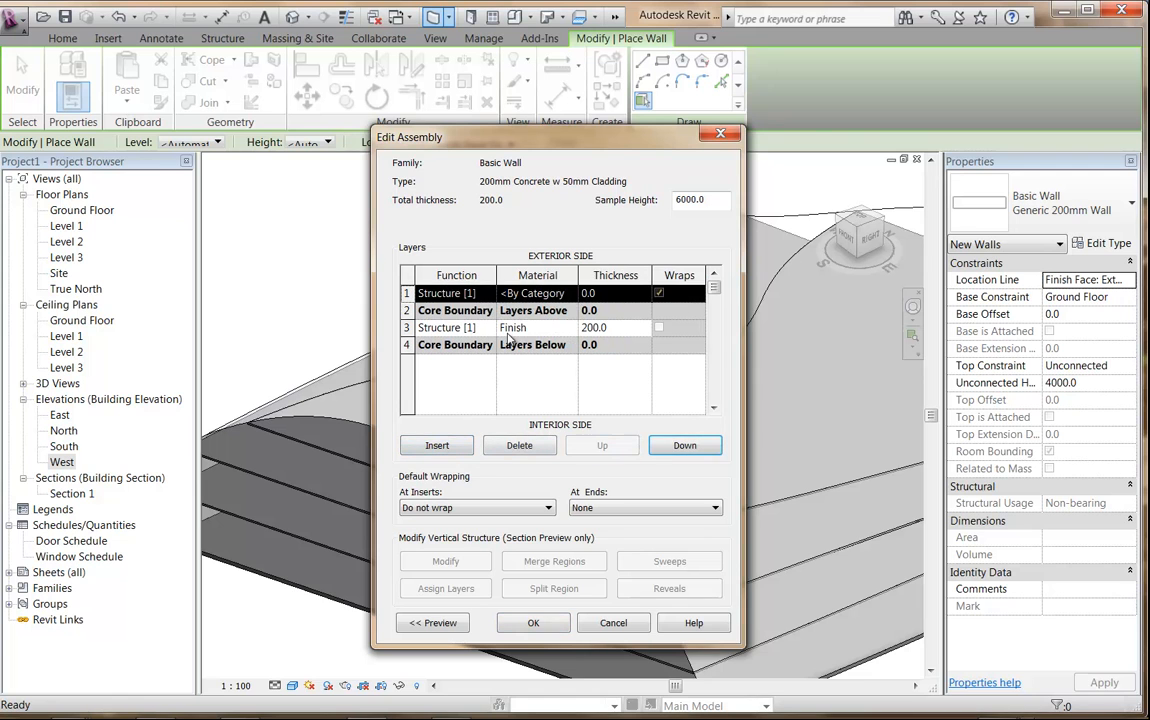
{"action": "left_click", "coordinate": [470, 293]}
{"action": "left_click", "coordinate": [498, 293]}
{"action": "left_click", "coordinate": [448, 353]}
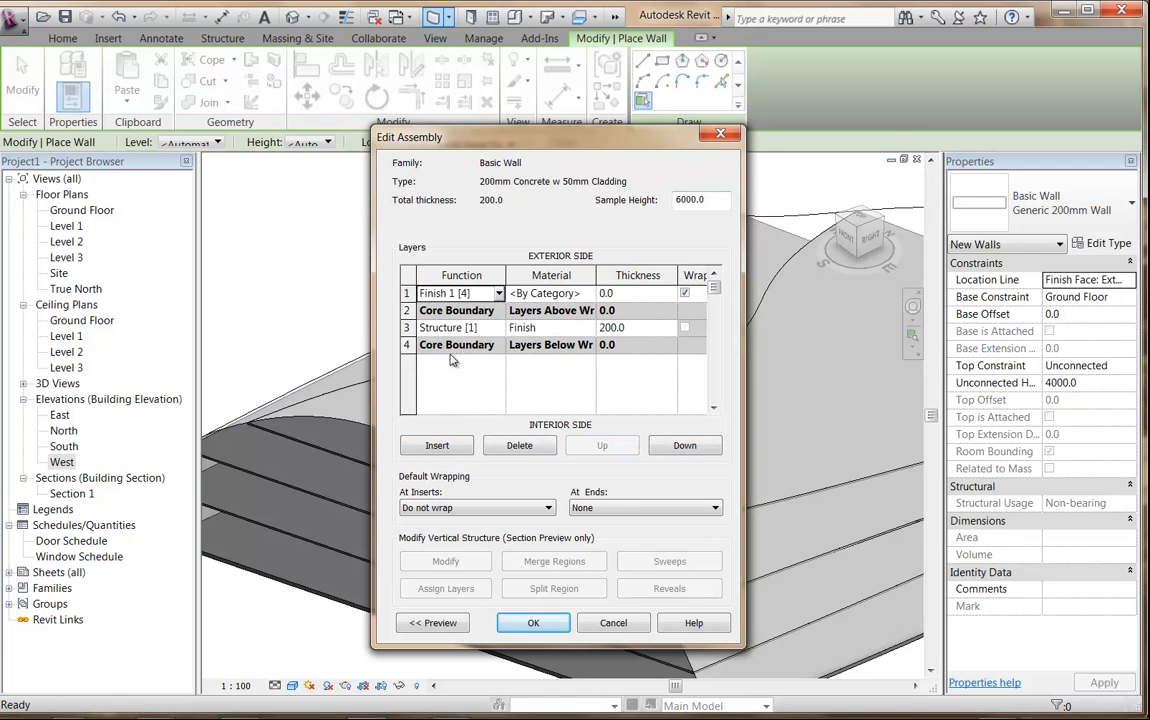
Step: Choose Roofing - Metal as the material of the exterior finish layer
{"action": "left_click", "coordinate": [589, 294]}
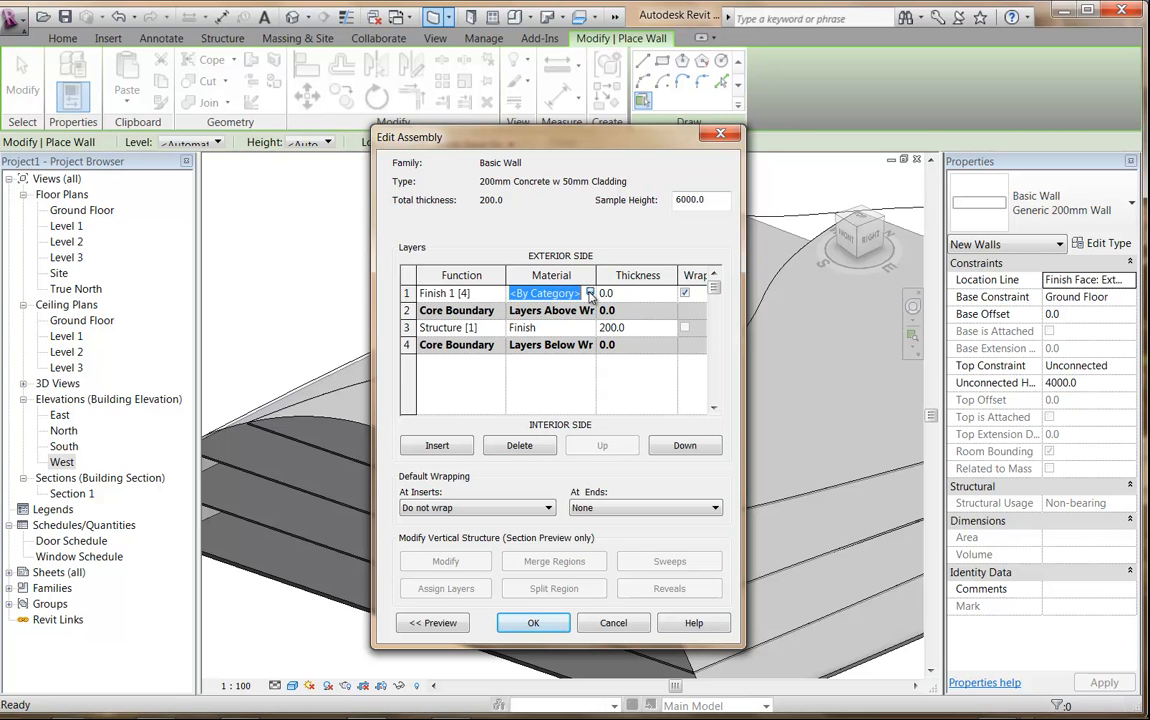
{"action": "left_click", "coordinate": [589, 293]}
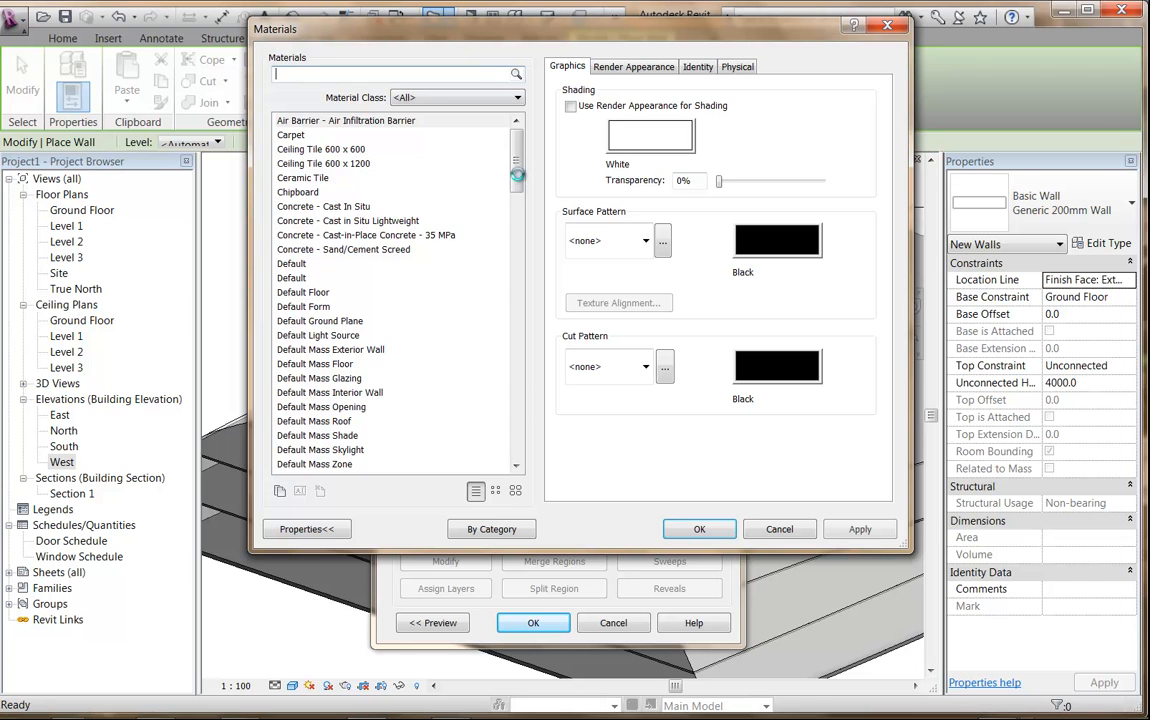
{"action": "left_click_drag", "start_coordinate": [519, 216], "coordinate": [522, 375]}
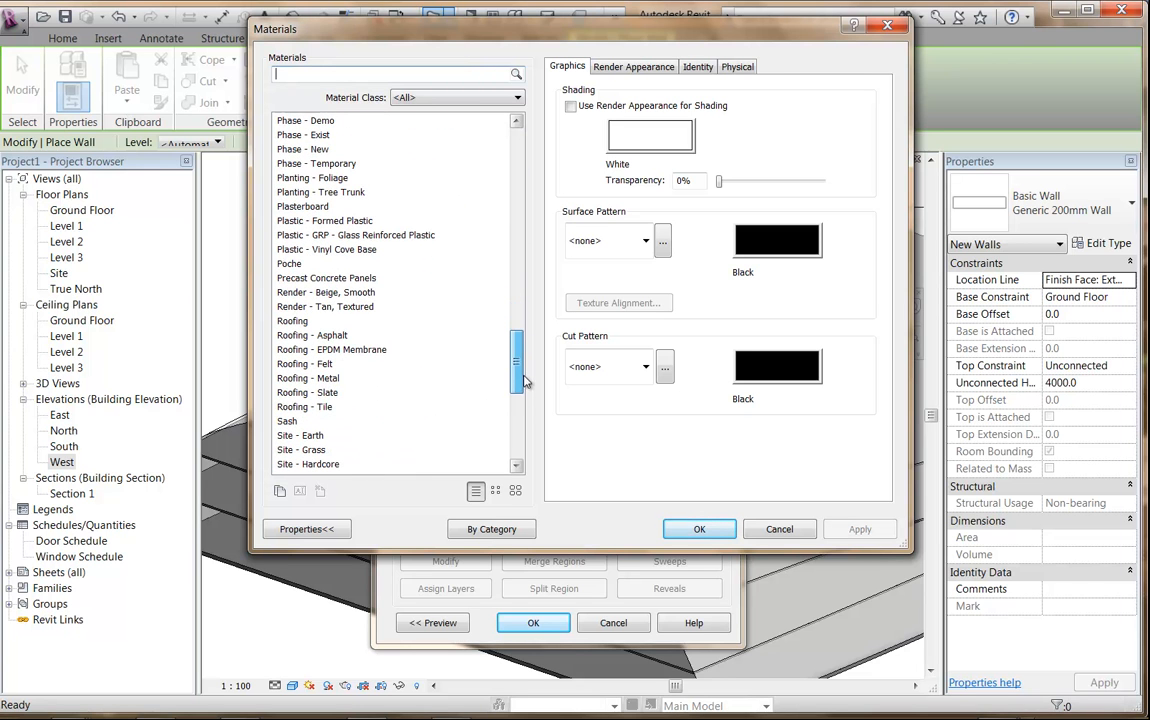
{"action": "left_click", "coordinate": [316, 379]}
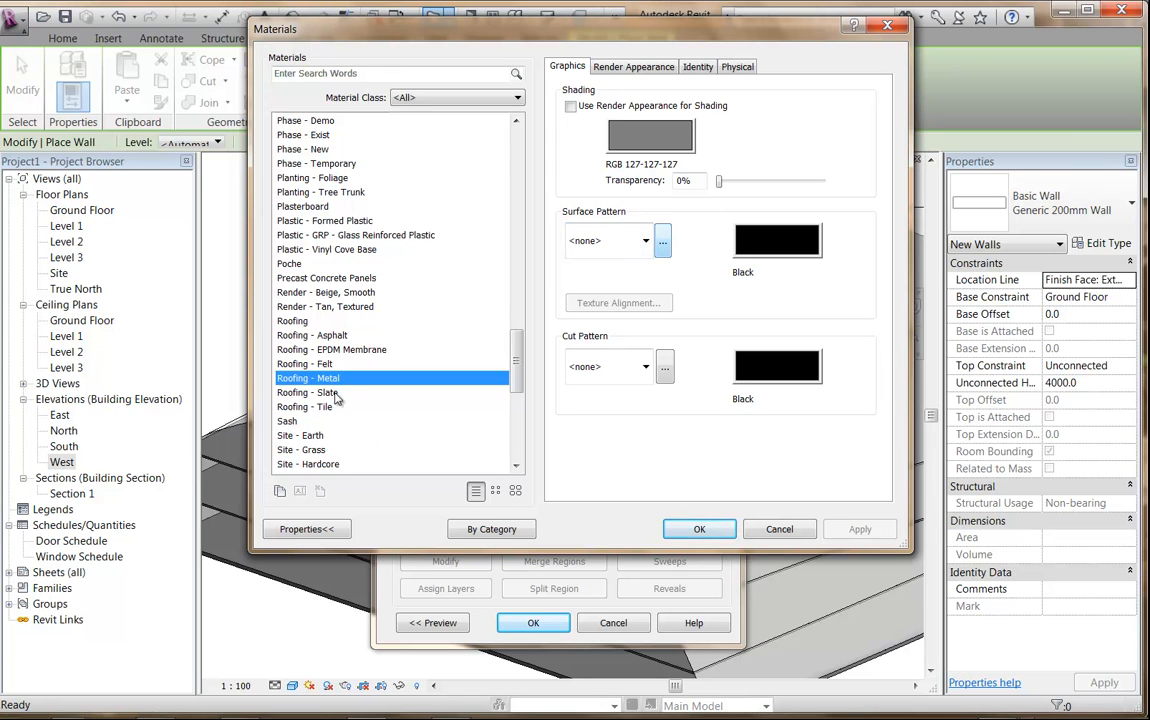
Step: Set the surface pattern of Roofing - Metal to the Herringbone 100x200 model pattern
{"action": "left_click", "coordinate": [646, 243]}
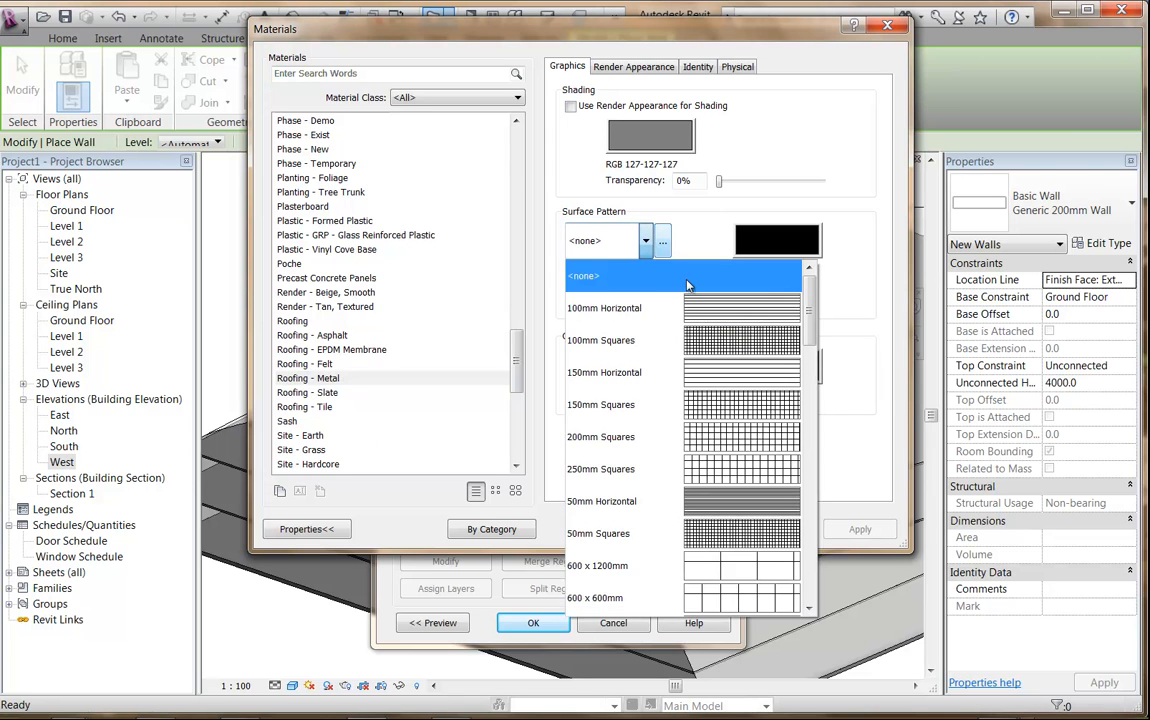
{"action": "left_click", "coordinate": [663, 242]}
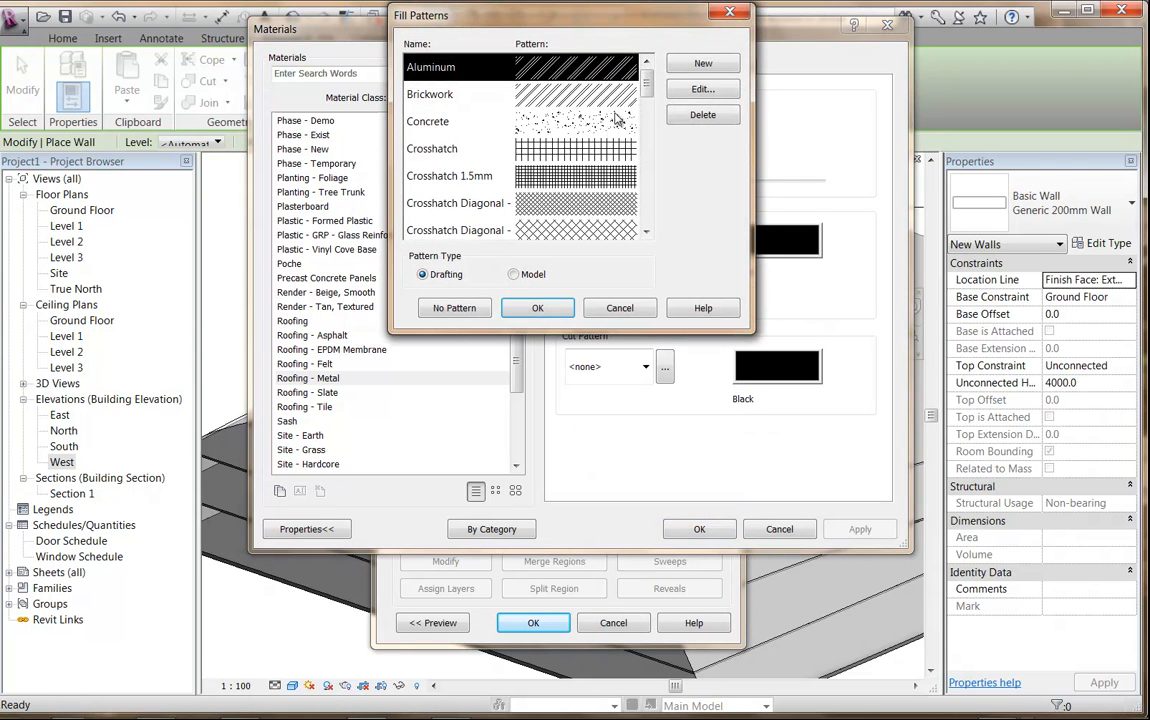
{"action": "left_click", "coordinate": [513, 274]}
{"action": "left_click_drag", "start_coordinate": [647, 88], "coordinate": [649, 210]}
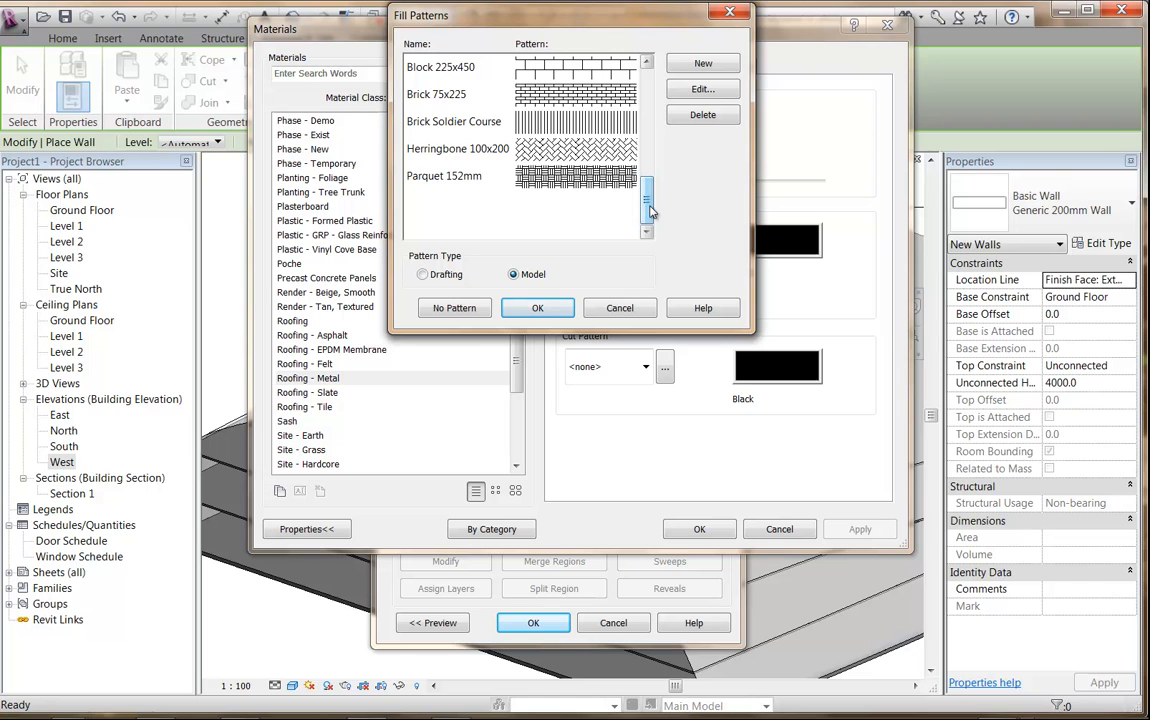
{"action": "left_click", "coordinate": [455, 149]}
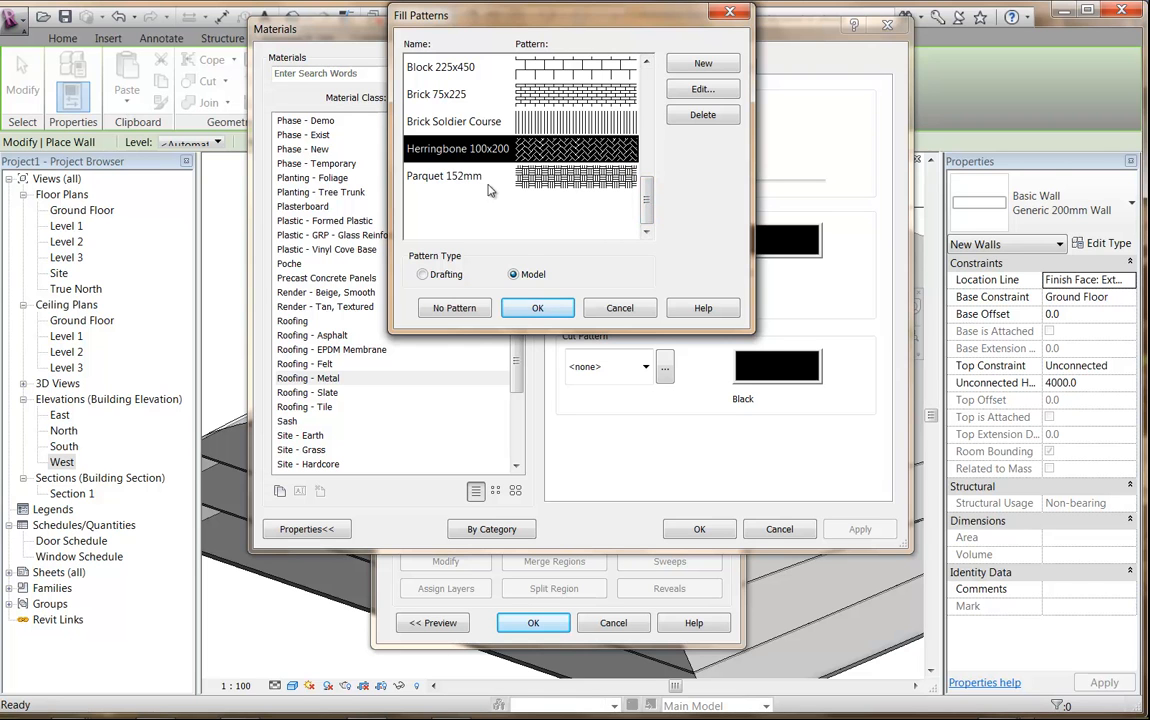
{"action": "left_click", "coordinate": [522, 310]}
Step: Replace the render appearance of Roofing - Metal, selecting Plate from the Metal - Steel category of the appearance library
{"action": "left_click", "coordinate": [628, 66]}
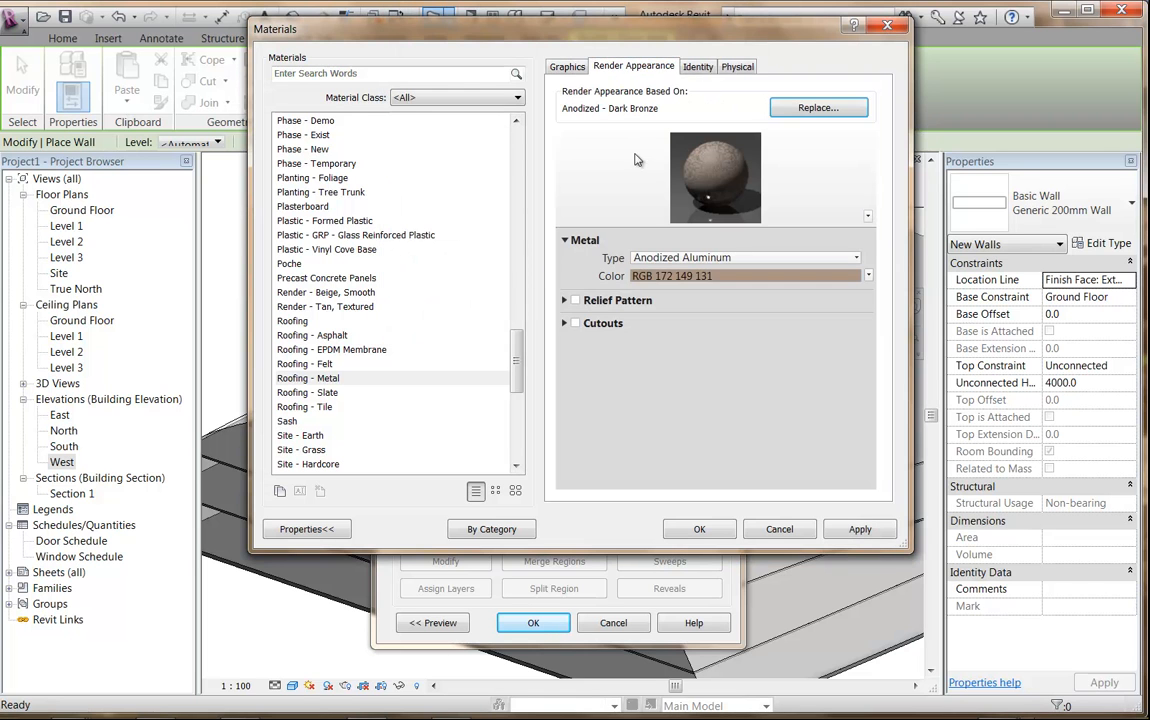
{"action": "left_click", "coordinate": [813, 108]}
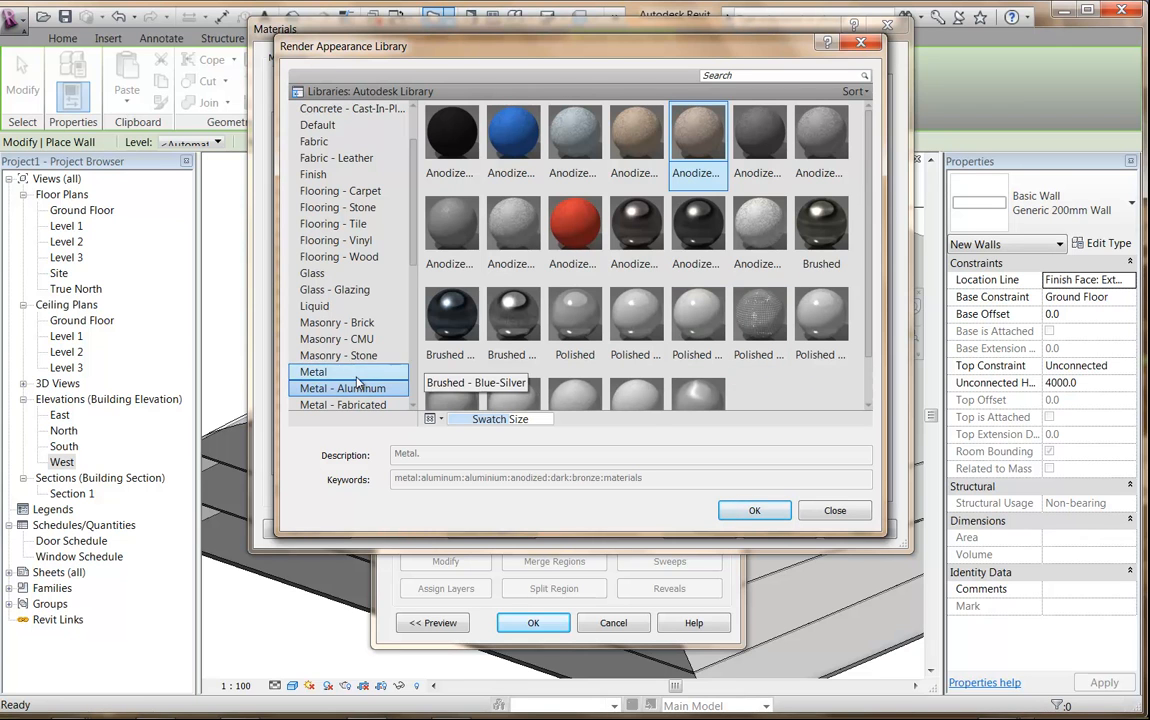
{"action": "scroll", "coordinate": [415, 266], "scroll_direction": "down", "scroll_amount": 1}
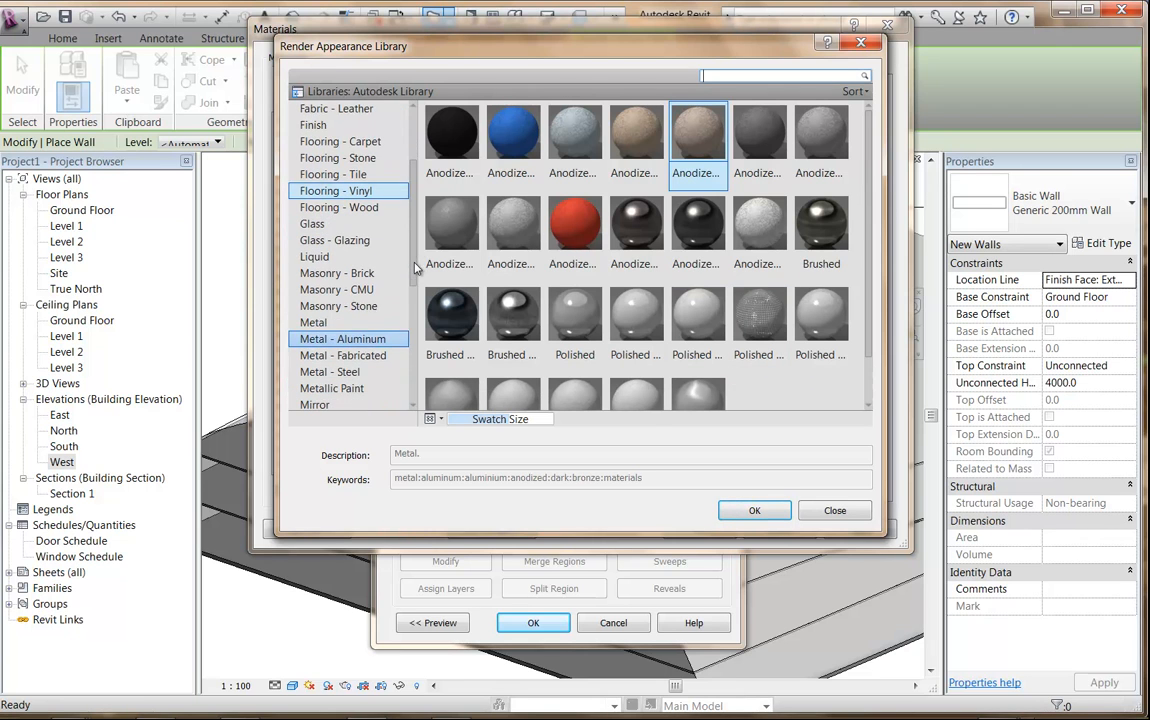
{"action": "left_click", "coordinate": [360, 355]}
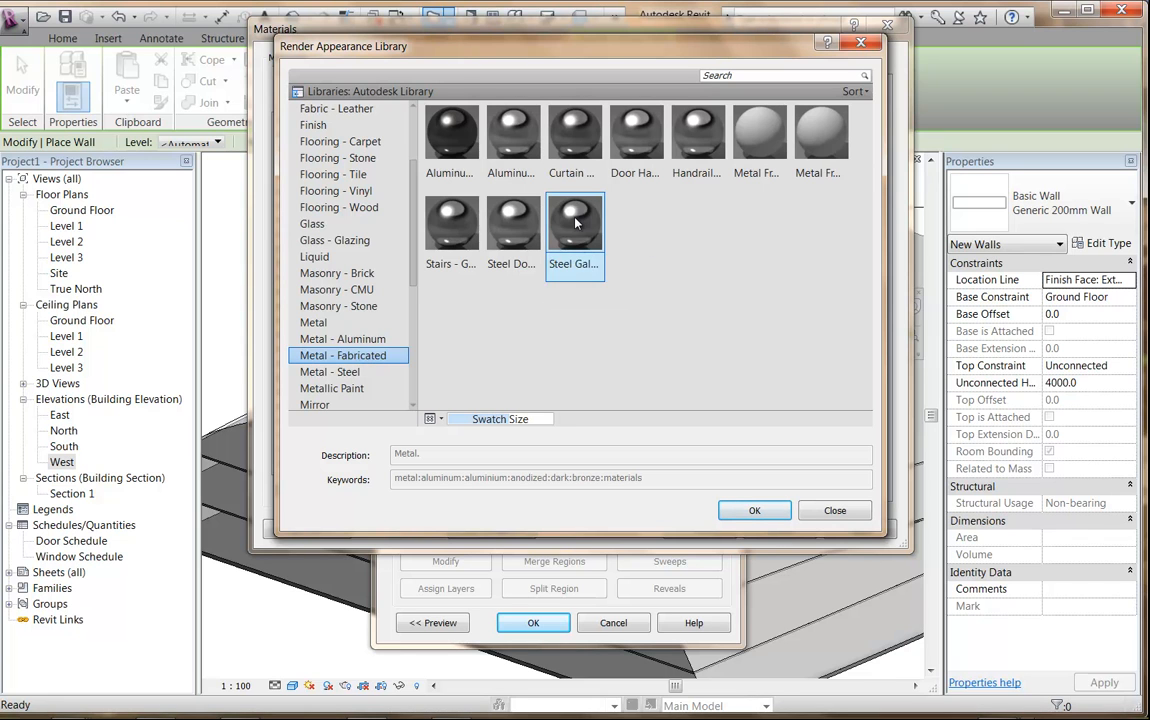
{"action": "left_click", "coordinate": [365, 374]}
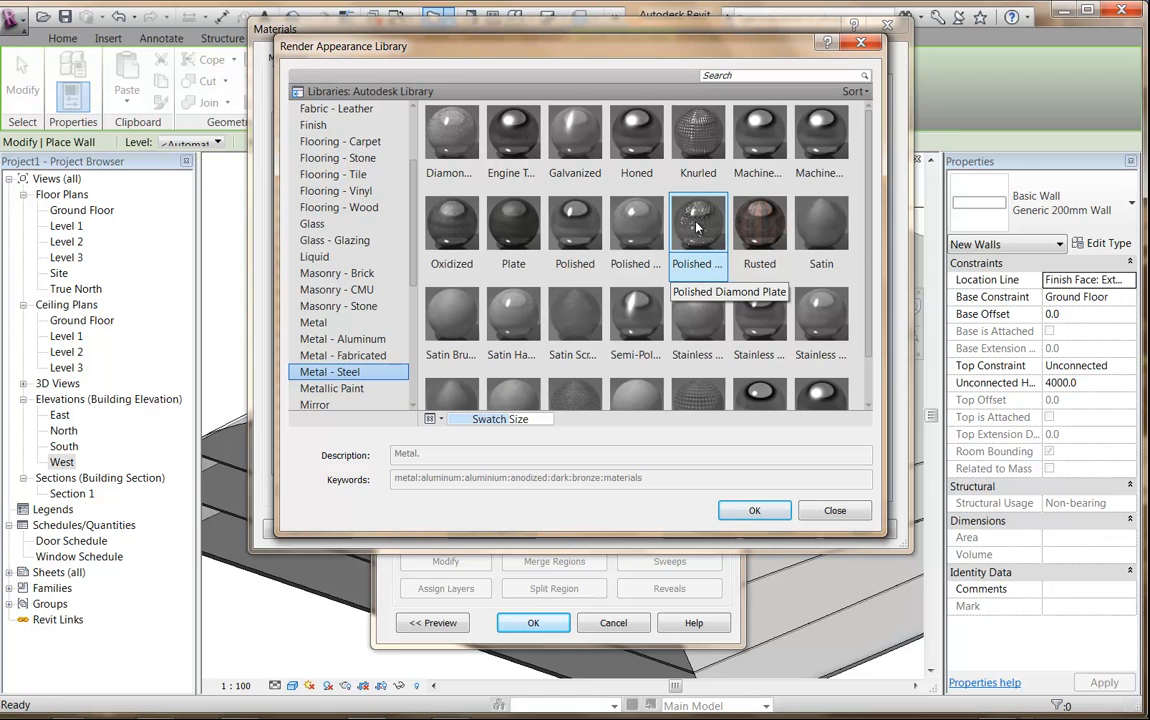
{"action": "left_click_drag", "start_coordinate": [870, 237], "coordinate": [870, 330]}
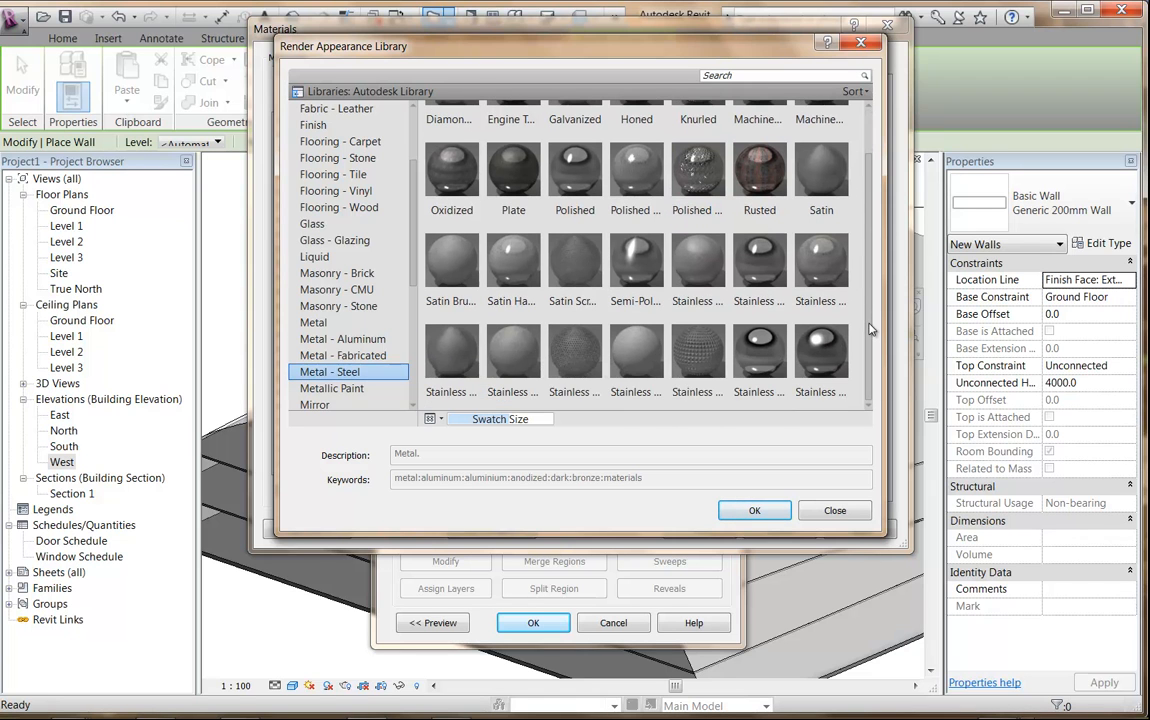
{"action": "scroll", "coordinate": [870, 323], "scroll_direction": "up", "scroll_amount": 1}
{"action": "left_click", "coordinate": [774, 230]}
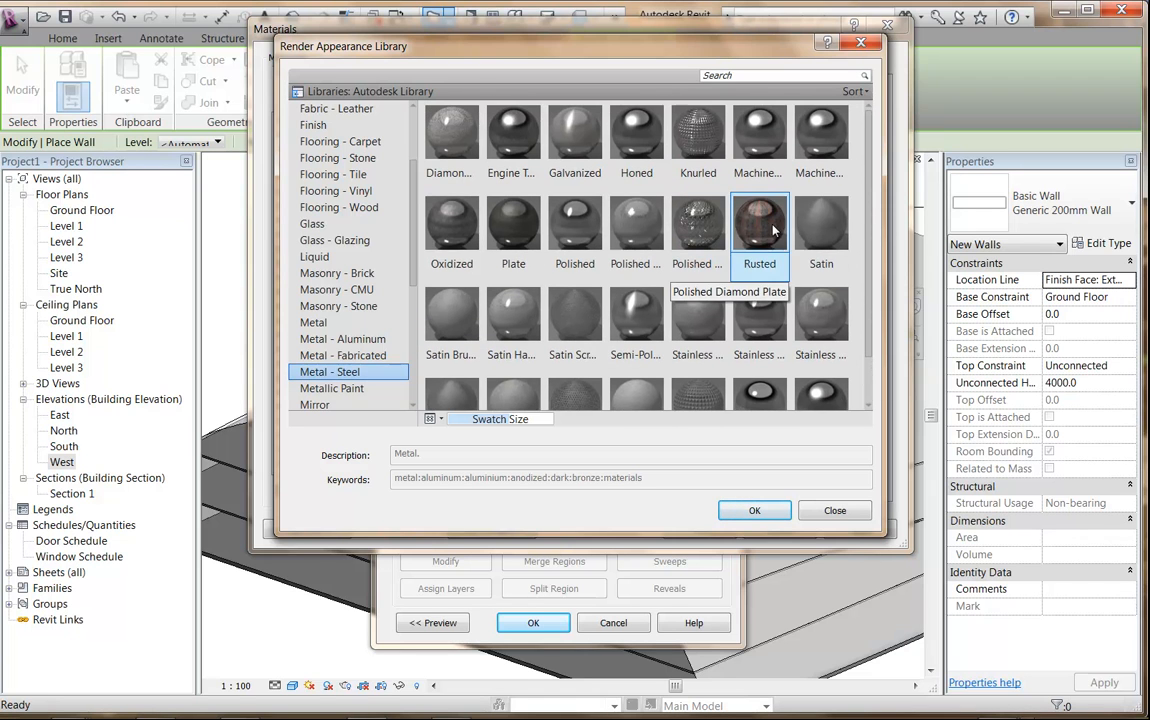
{"action": "left_click", "coordinate": [517, 236]}
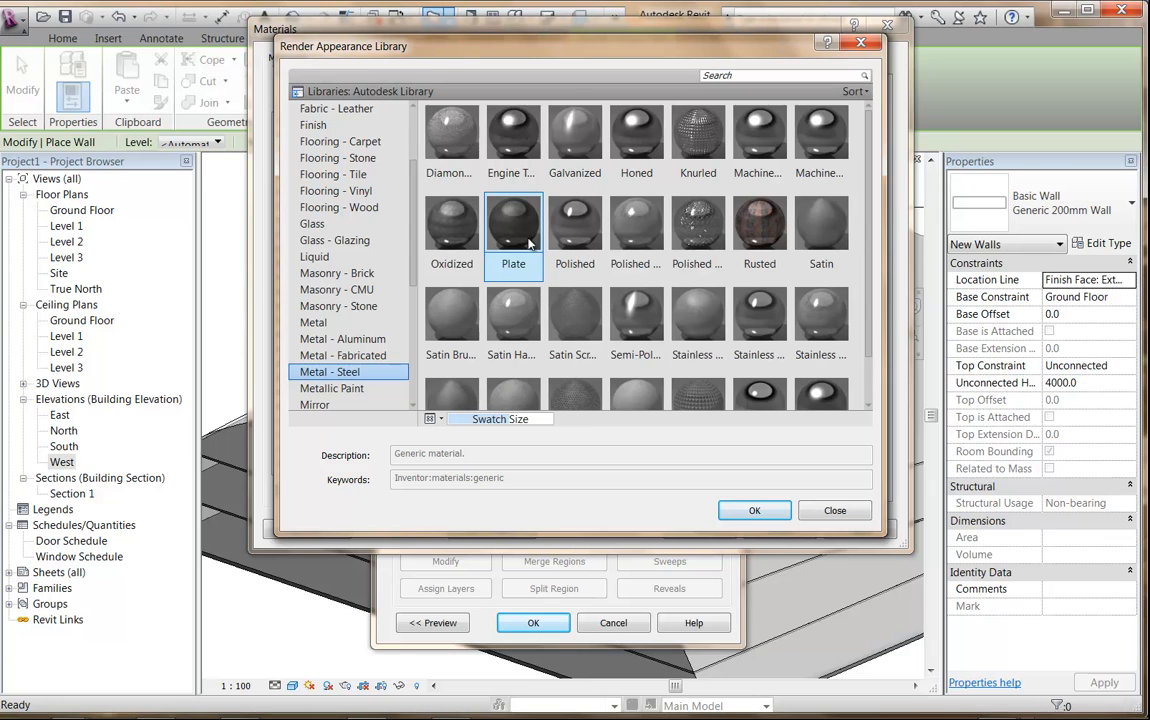
{"action": "scroll", "coordinate": [530, 243], "scroll_direction": "down", "scroll_amount": 1}
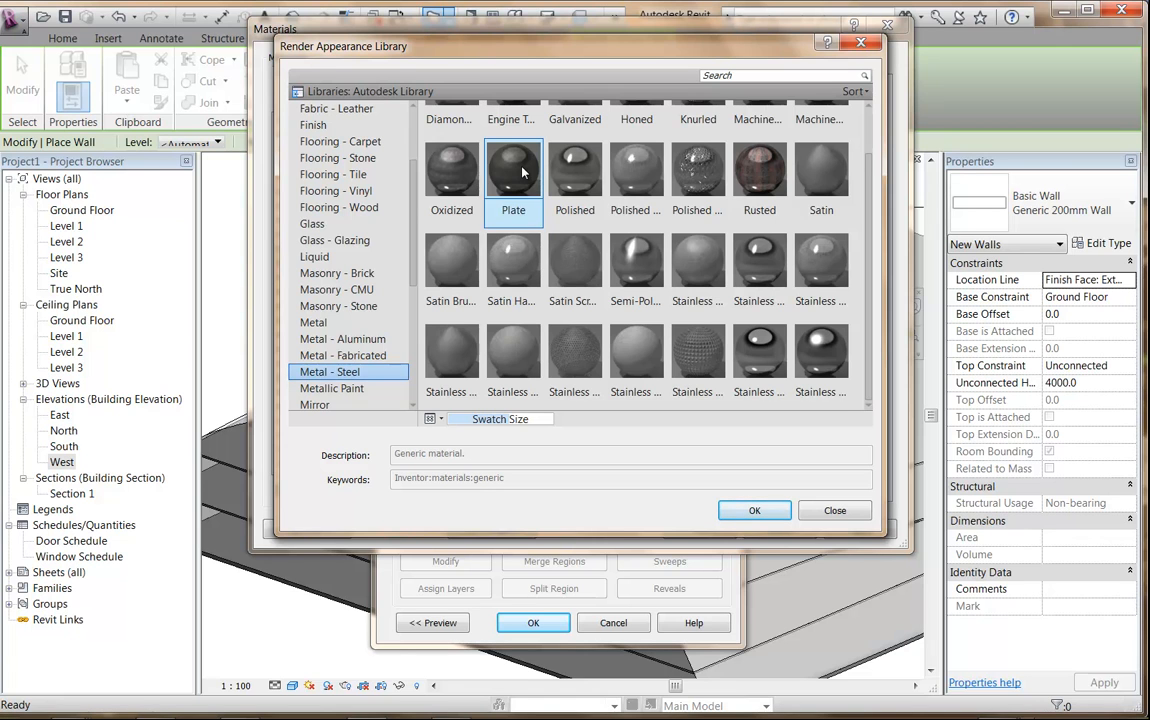
{"action": "scroll", "coordinate": [522, 173], "scroll_direction": "up", "scroll_amount": 1}
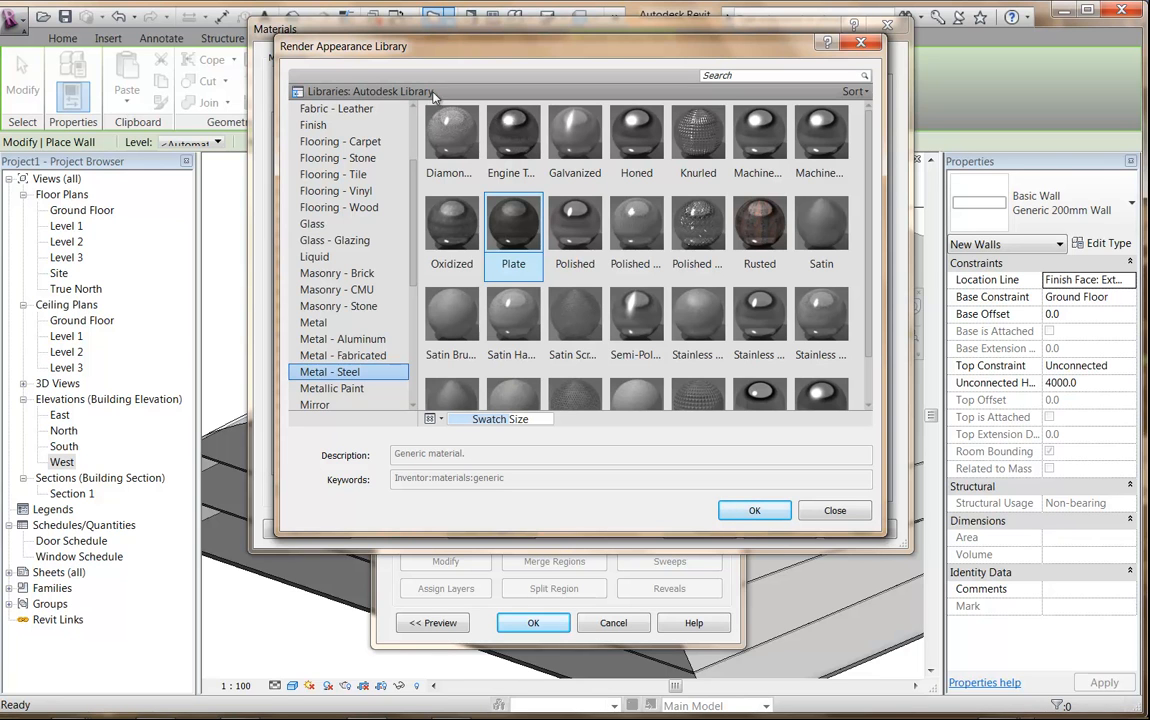
Step: Apply the steel Plate render appearance to the Roofing - Metal material and assign that material to the wall's Finish 1 layer
{"action": "scroll", "coordinate": [450, 330], "scroll_direction": "down", "scroll_amount": 1}
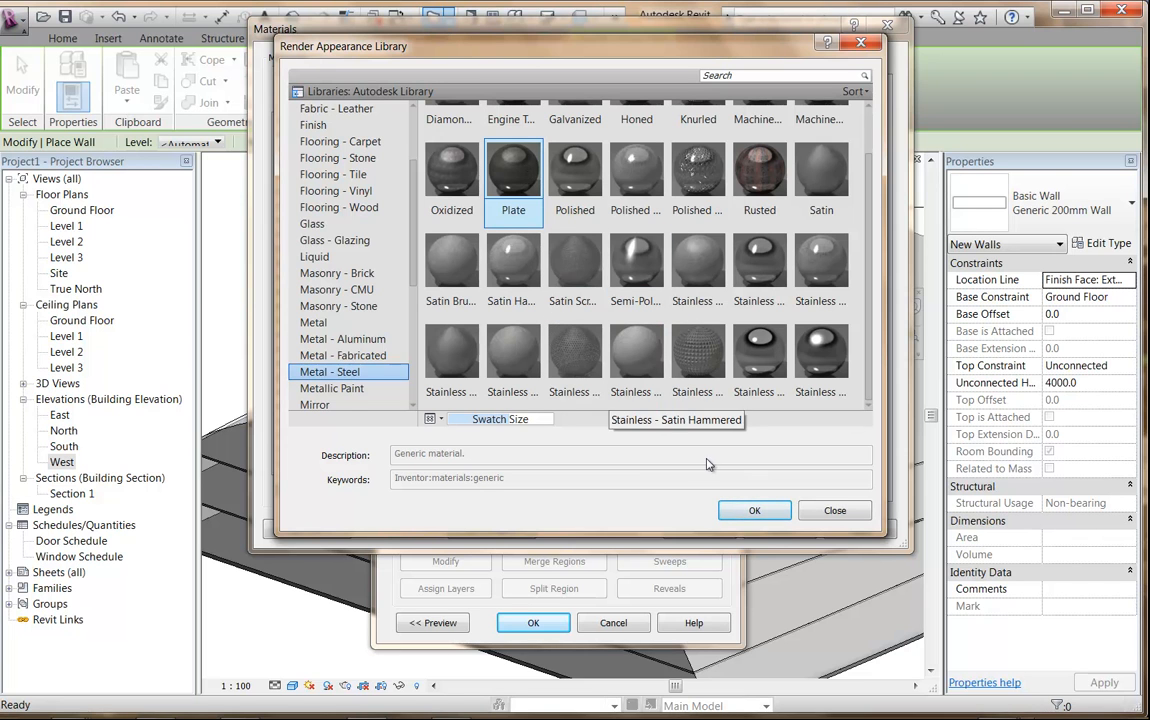
{"action": "left_click", "coordinate": [755, 511]}
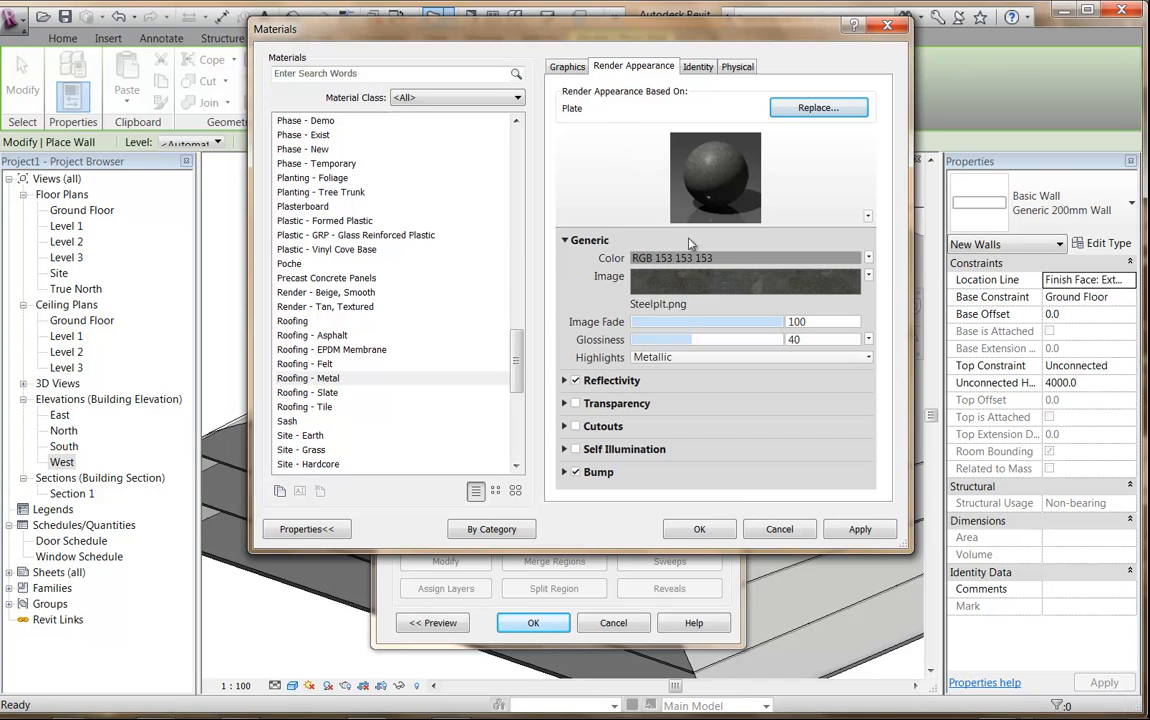
{"action": "left_click", "coordinate": [567, 66]}
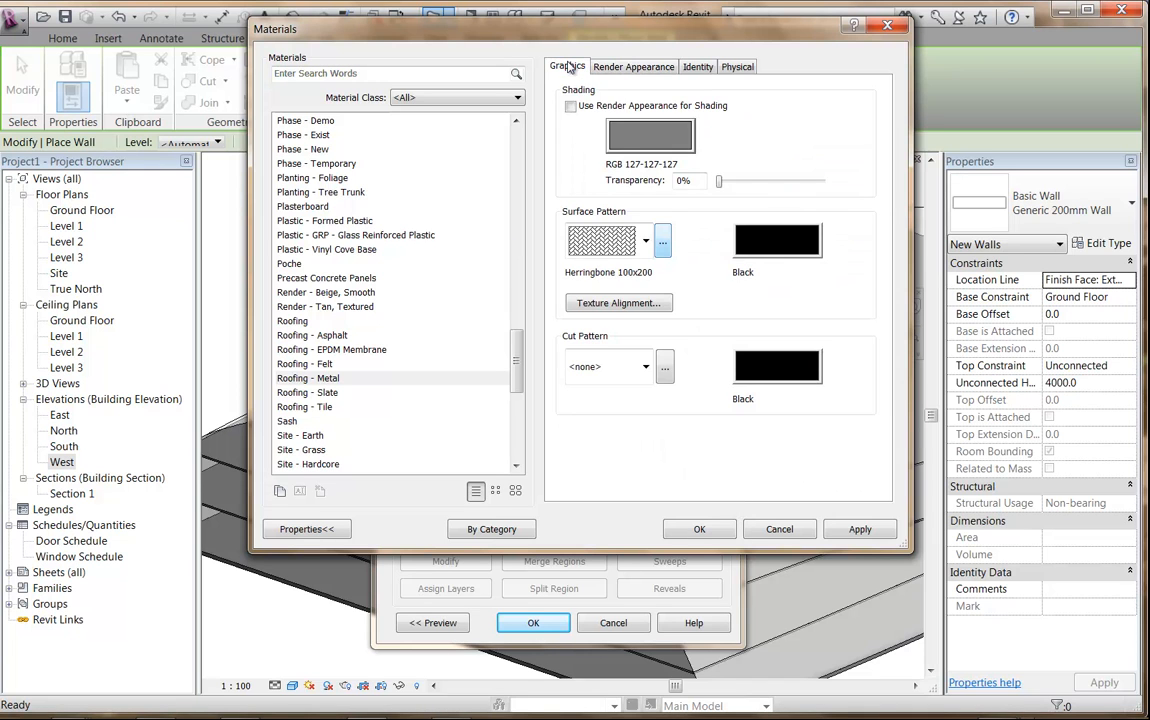
{"action": "left_click", "coordinate": [695, 529]}
Step: Set the exterior Finish 1 layer's thickness to 50 mm and accept the wall assembly and its type properties
{"action": "left_click", "coordinate": [633, 291]}
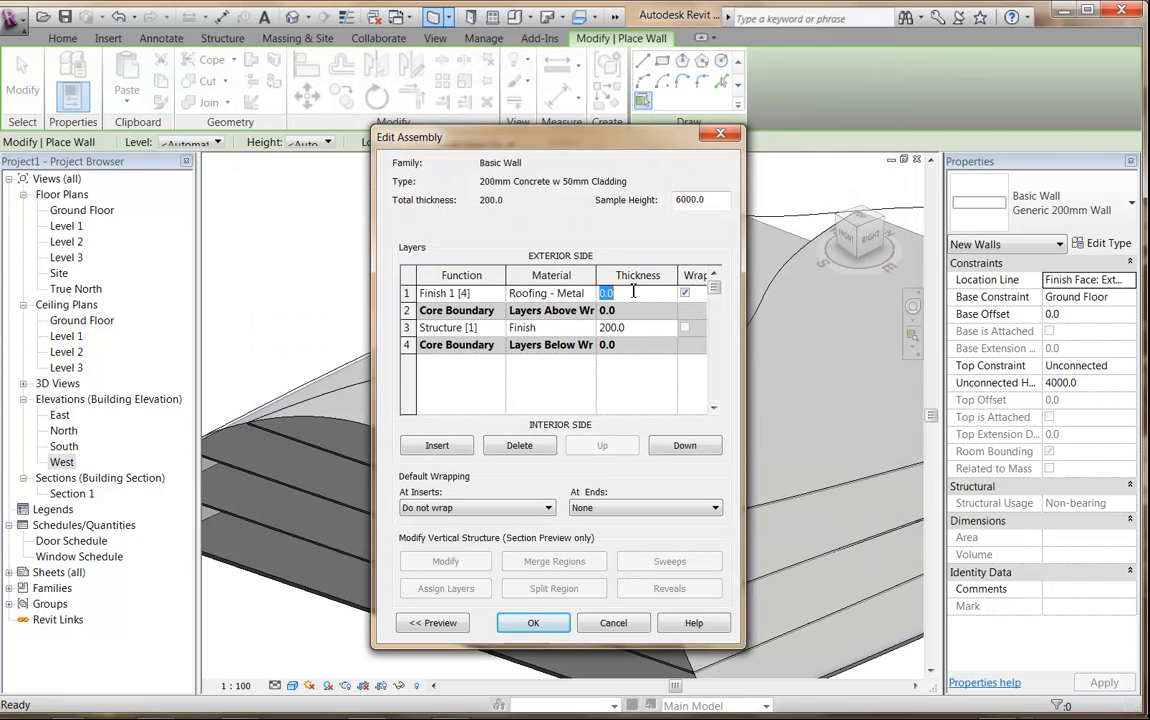
{"action": "type", "text": "50"}
{"action": "left_click", "coordinate": [637, 329]}
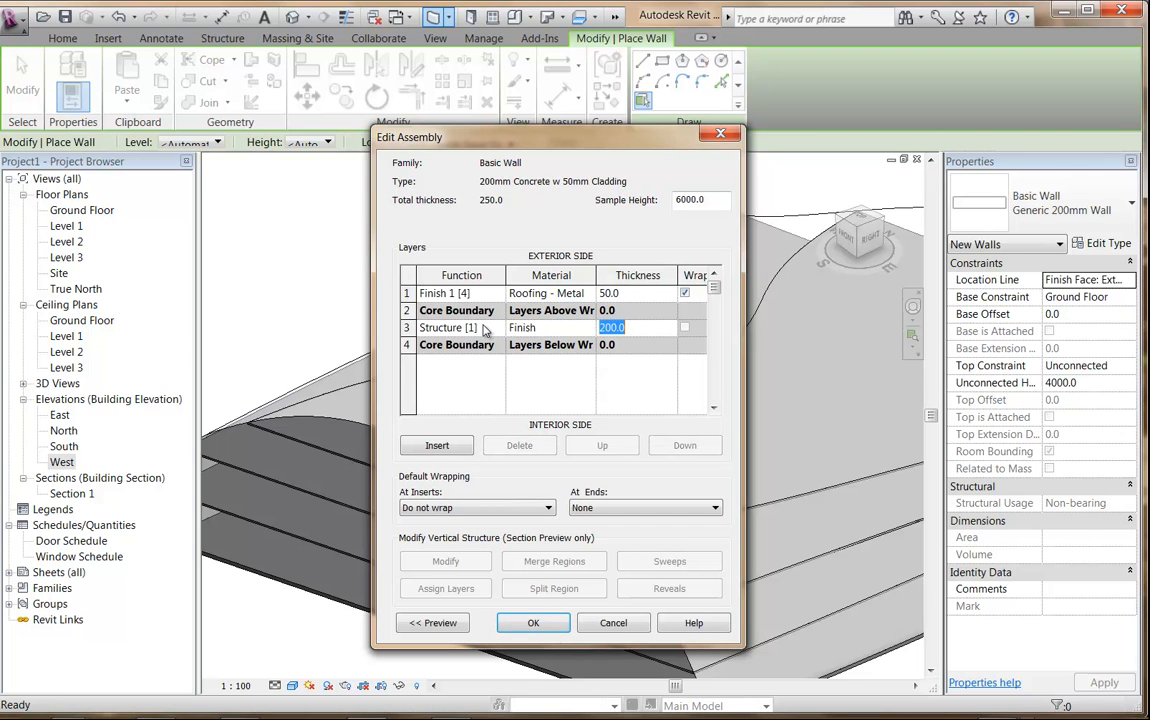
{"action": "left_click", "coordinate": [407, 291]}
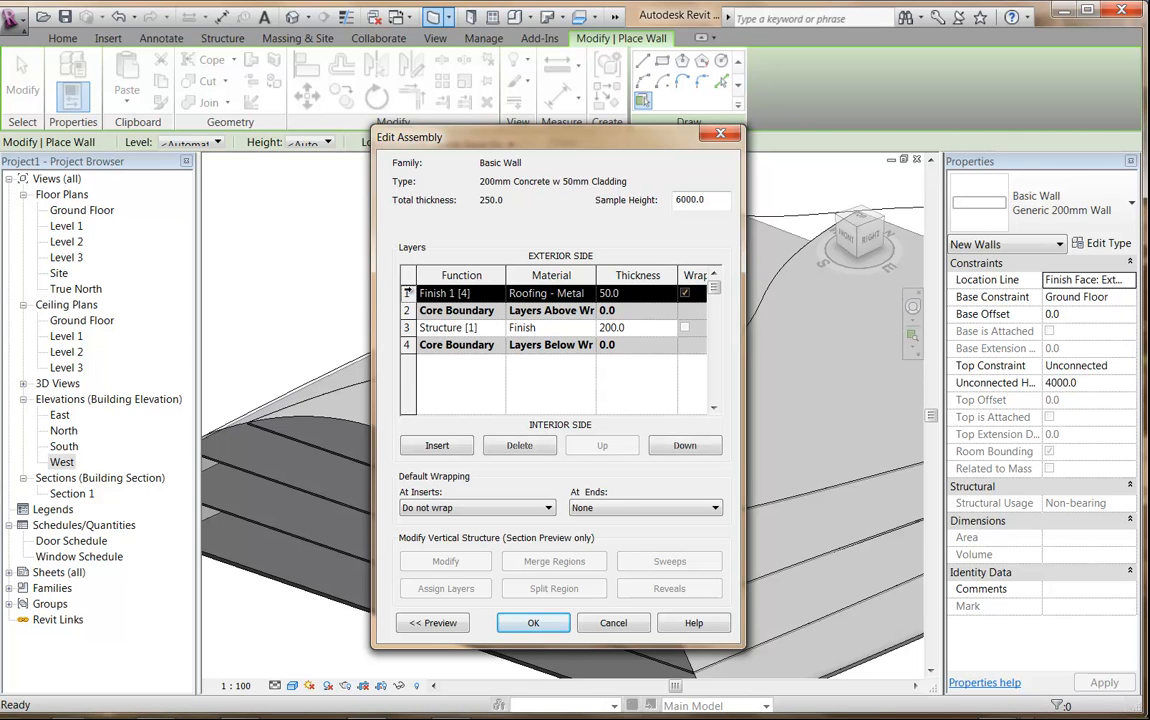
{"action": "left_click", "coordinate": [455, 293]}
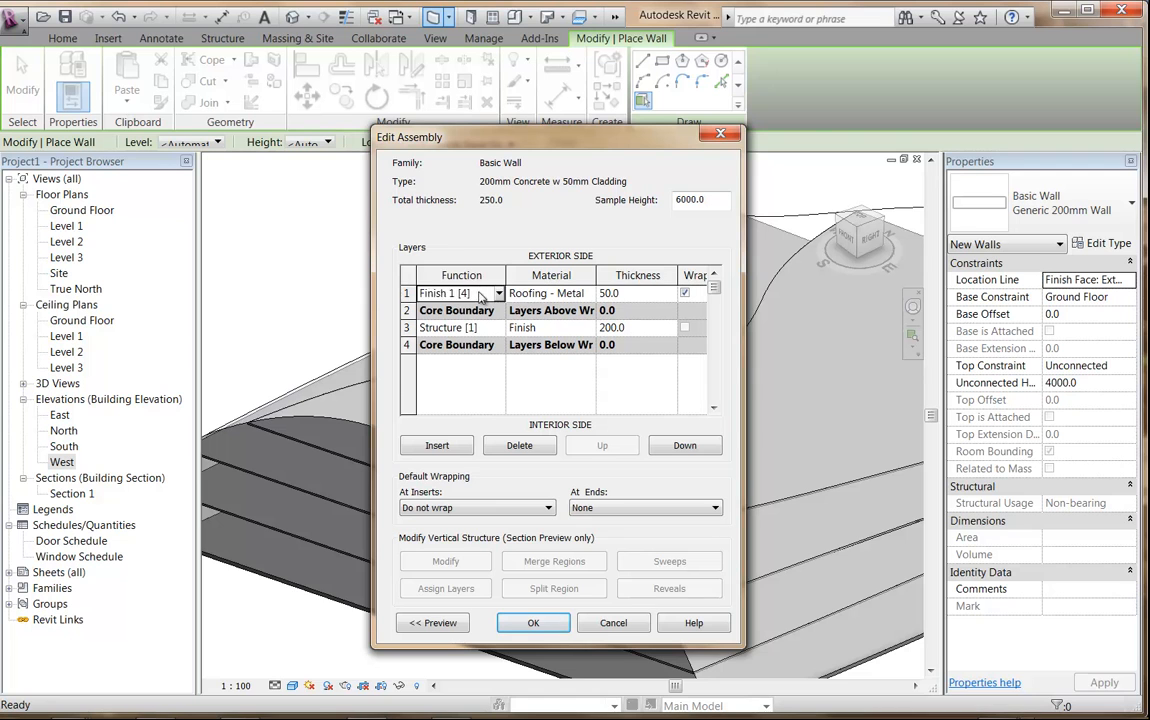
{"action": "left_click", "coordinate": [533, 623]}
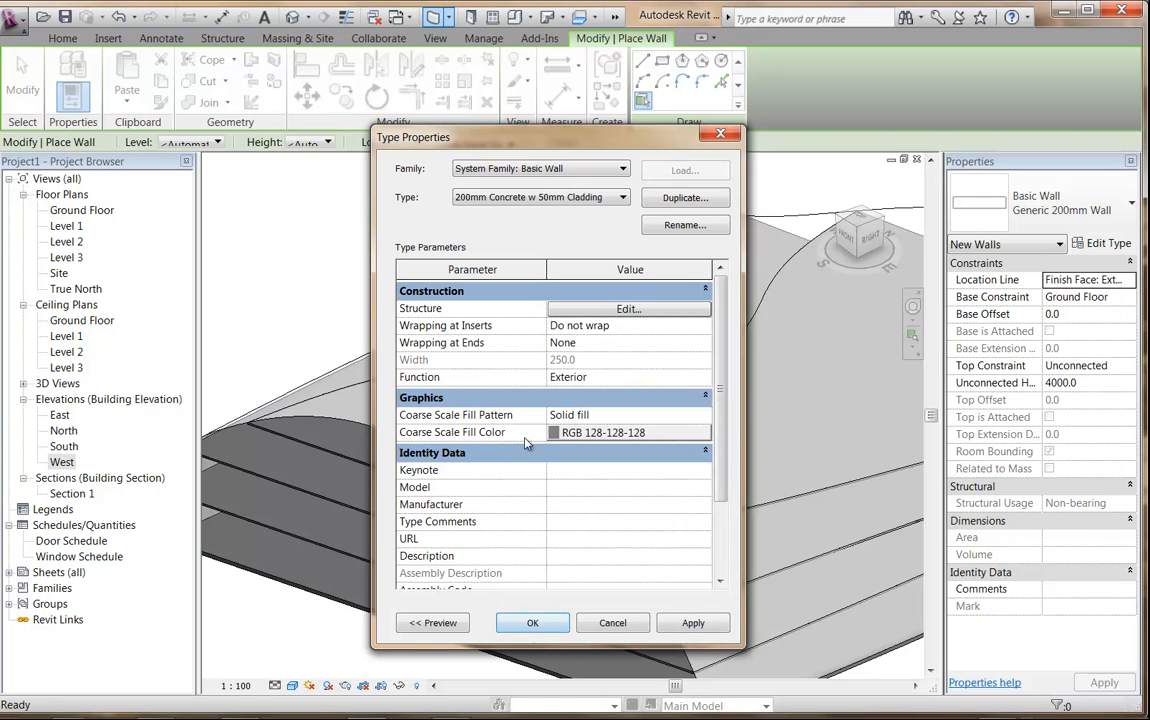
{"action": "left_click", "coordinate": [533, 623]}
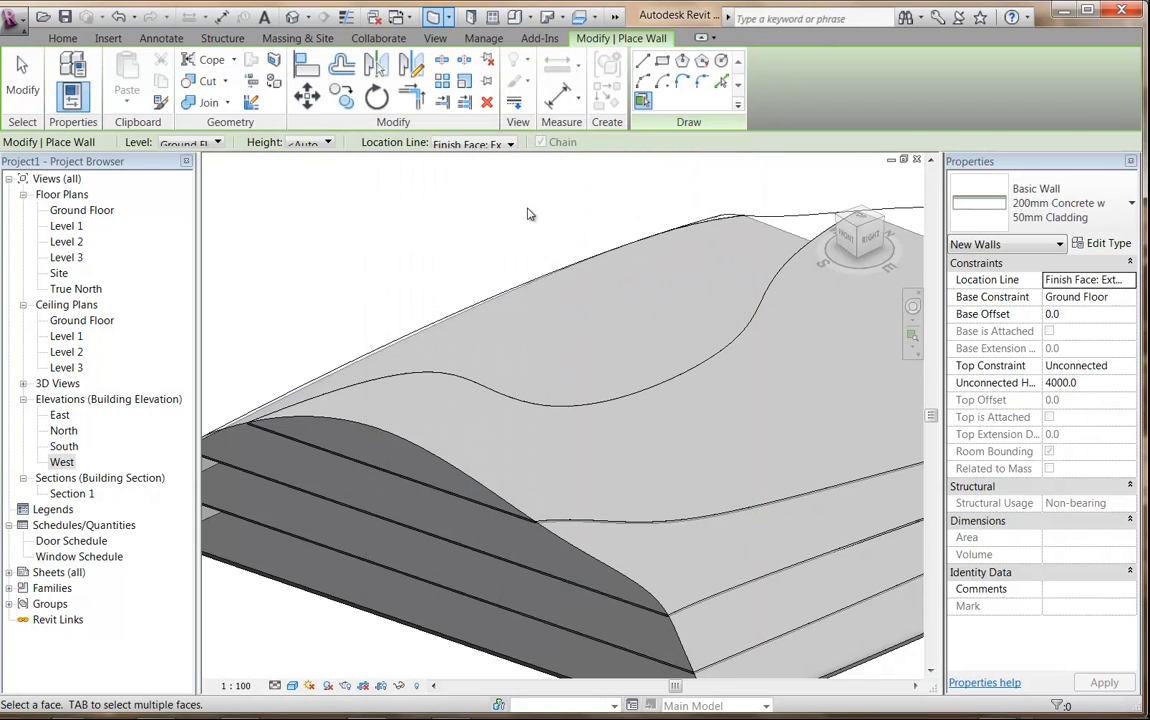
Step: Place the 200mm Concrete w 50mm Cladding wall on the mass's curved outer face, with the location line at Core Face: Exterior
{"action": "left_click", "coordinate": [452, 143]}
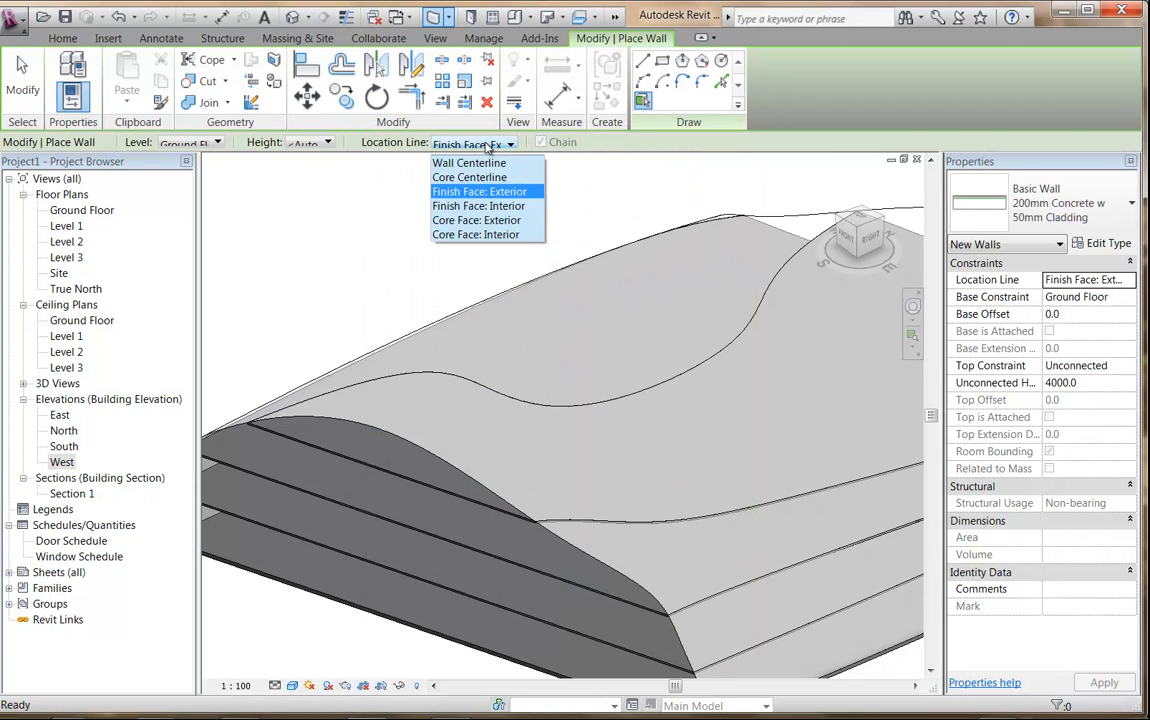
{"action": "left_click", "coordinate": [478, 220]}
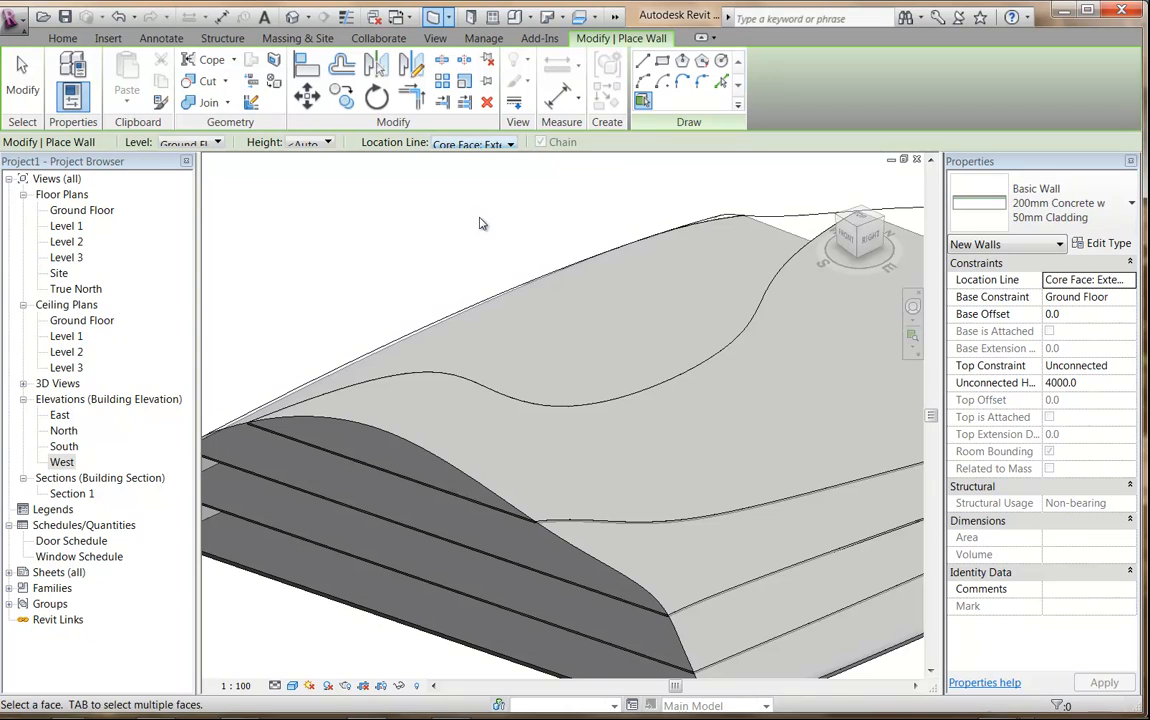
{"action": "left_click", "coordinate": [597, 560]}
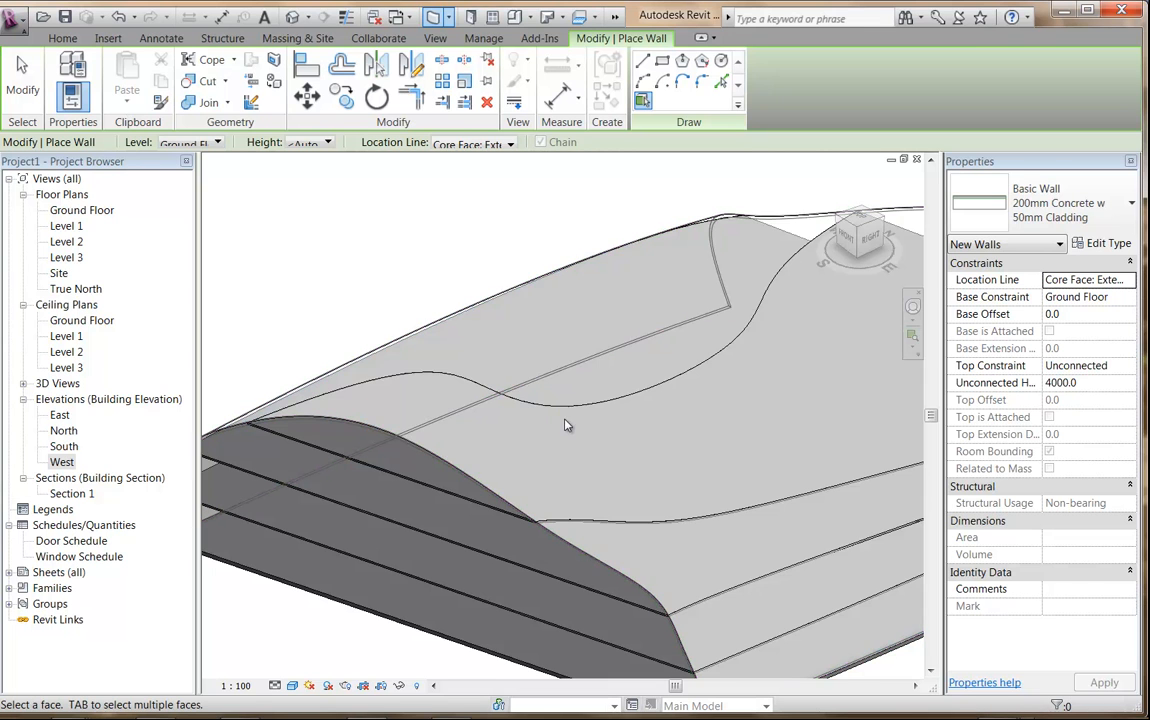
{"action": "middle_click_drag", "start_coordinate": [629, 403], "coordinate": [544, 280]}
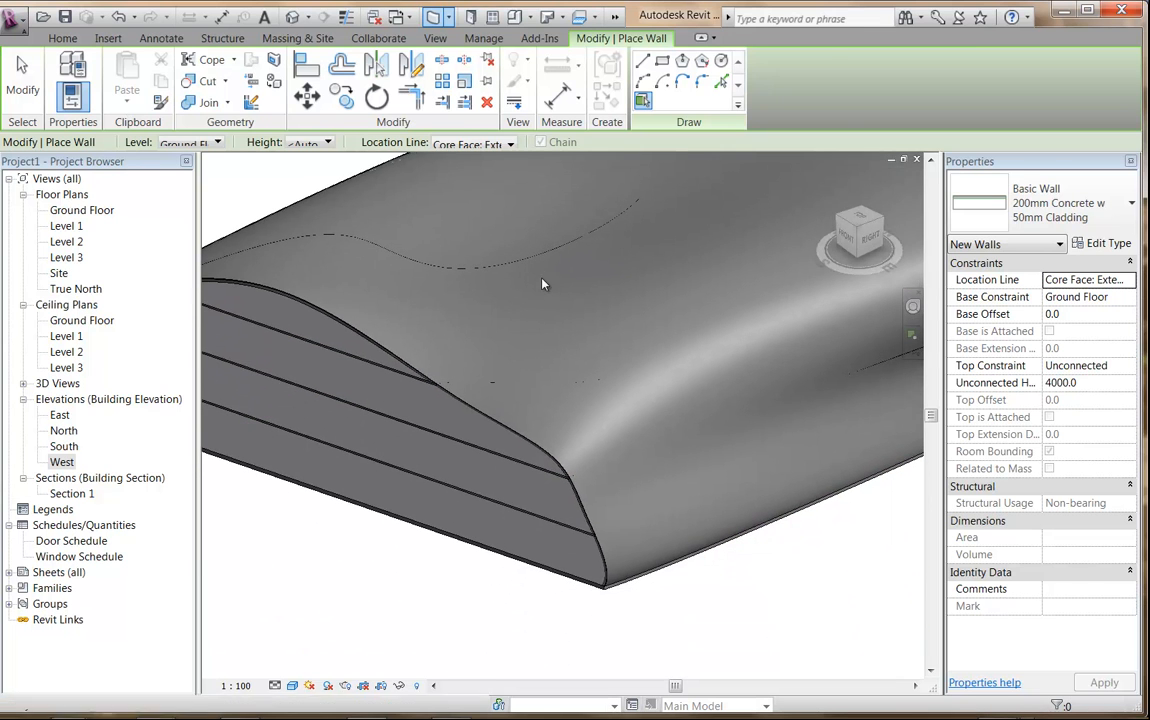
{"action": "middle_click_drag", "start_coordinate": [739, 484], "coordinate": [765, 412], "text": "shift"}
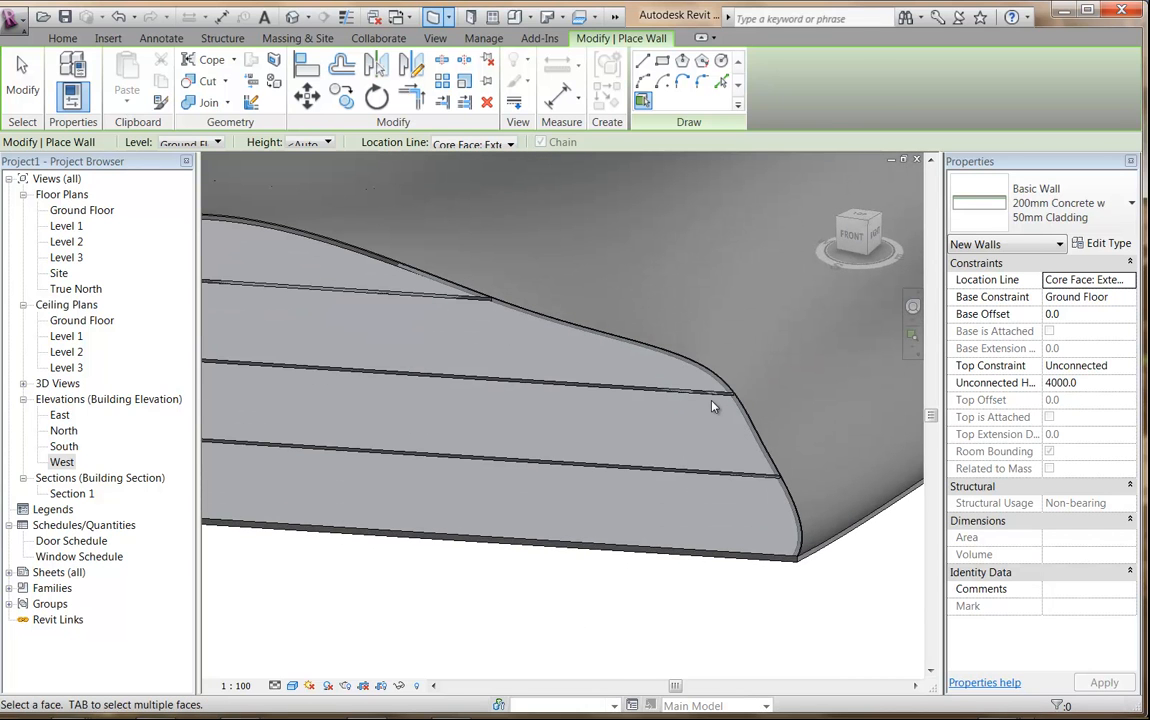
{"action": "left_click", "coordinate": [733, 393]}
{"action": "scroll", "coordinate": [748, 386], "scroll_direction": "up", "scroll_amount": 5}
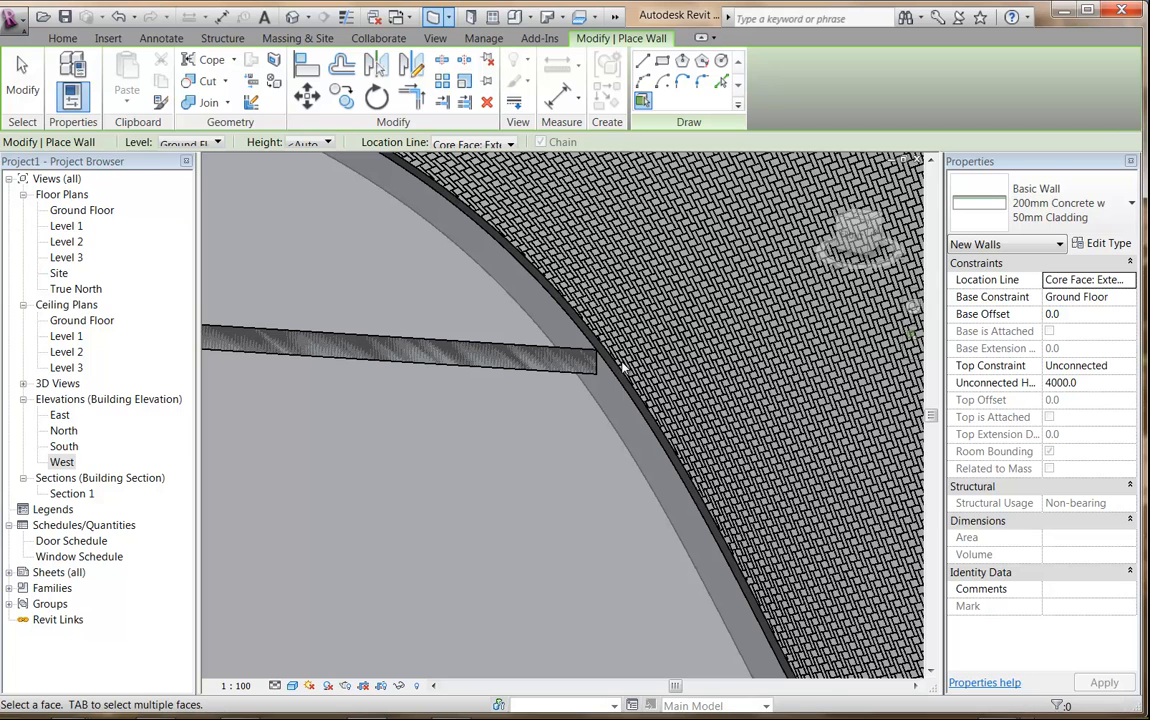
Step: Save the project as Loft-Building in the Bachelors Design folder under Documents
{"action": "left_click", "coordinate": [10, 17]}
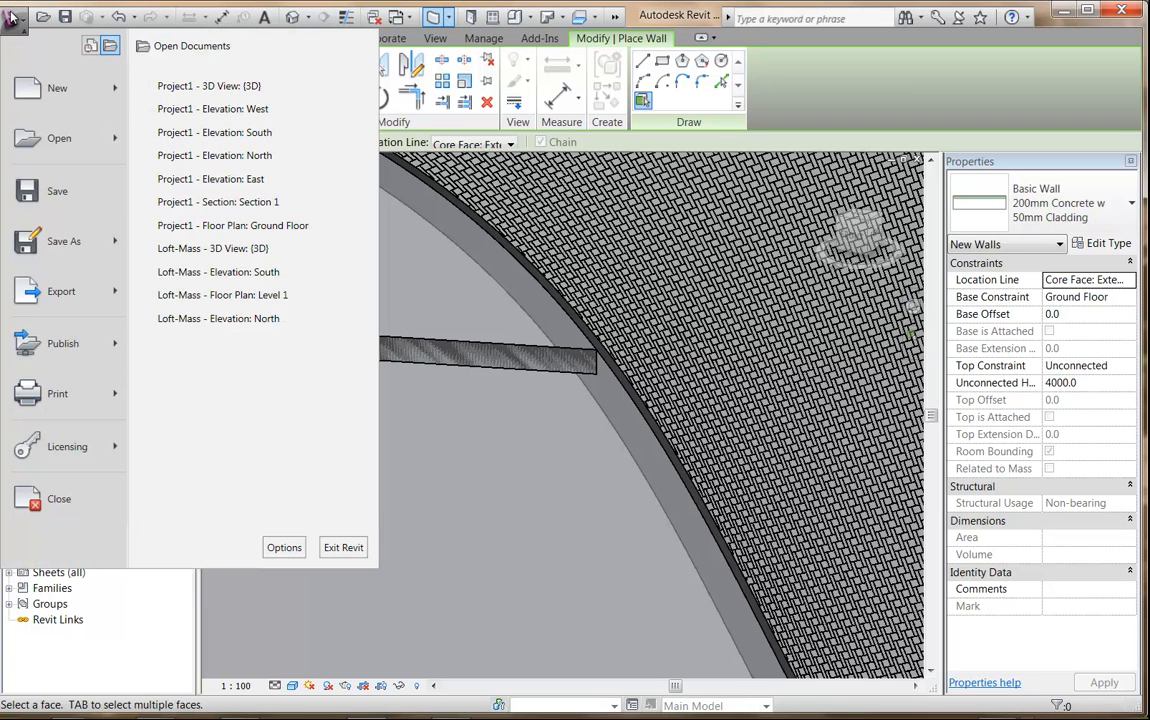
{"action": "mouse_move", "coordinate": [47, 218]}
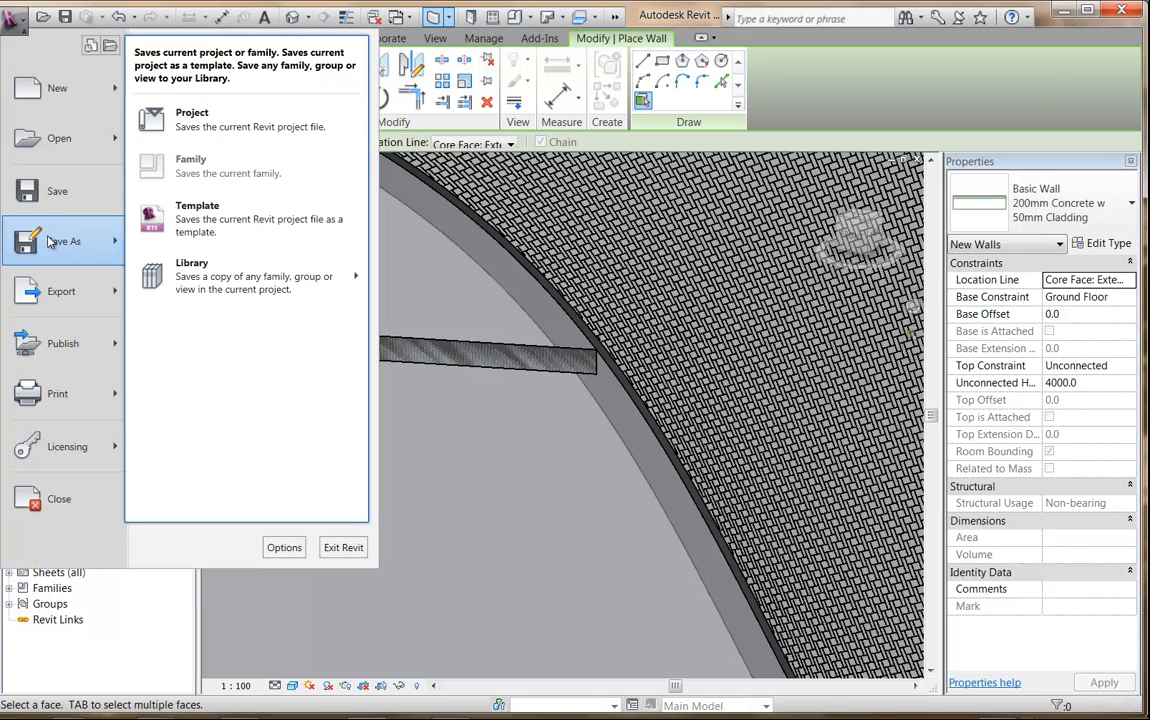
{"action": "left_click", "coordinate": [212, 128]}
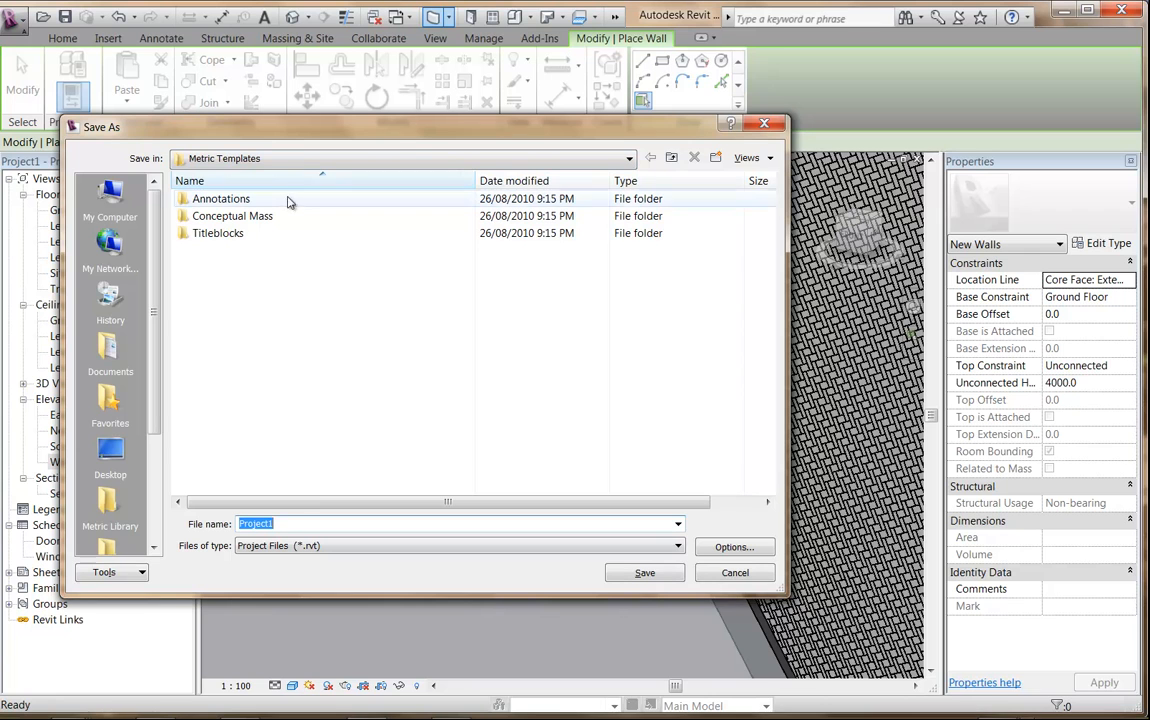
{"action": "left_click", "coordinate": [110, 347]}
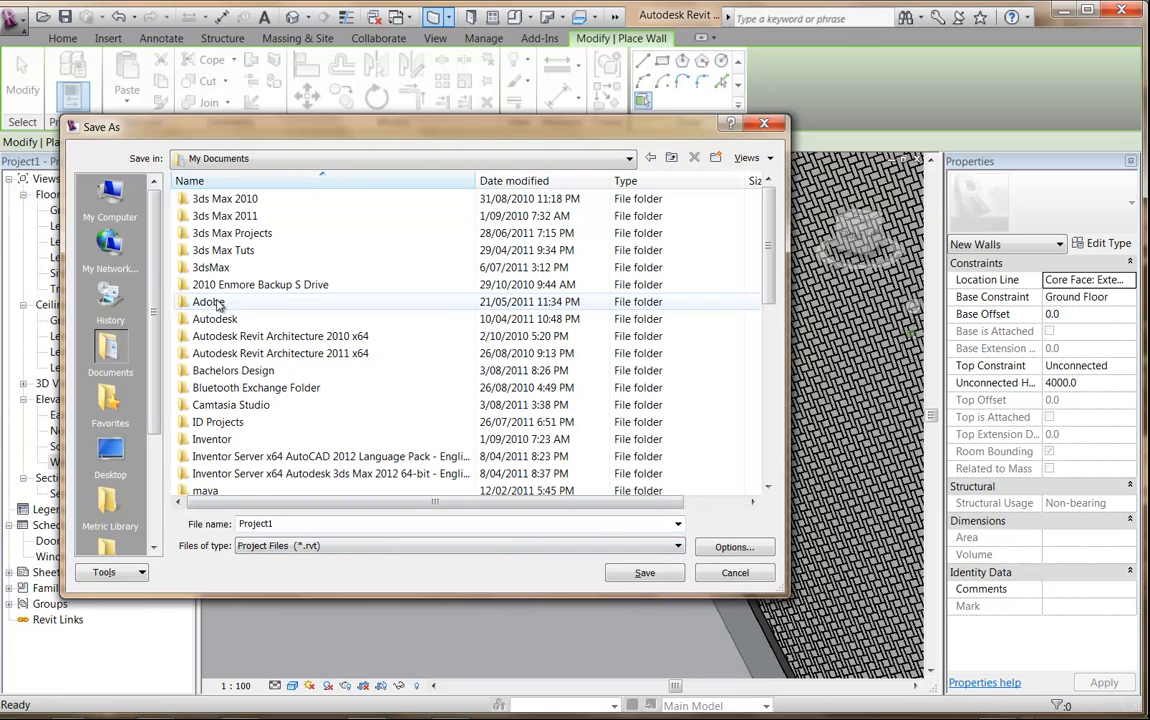
{"action": "double_click", "coordinate": [220, 370]}
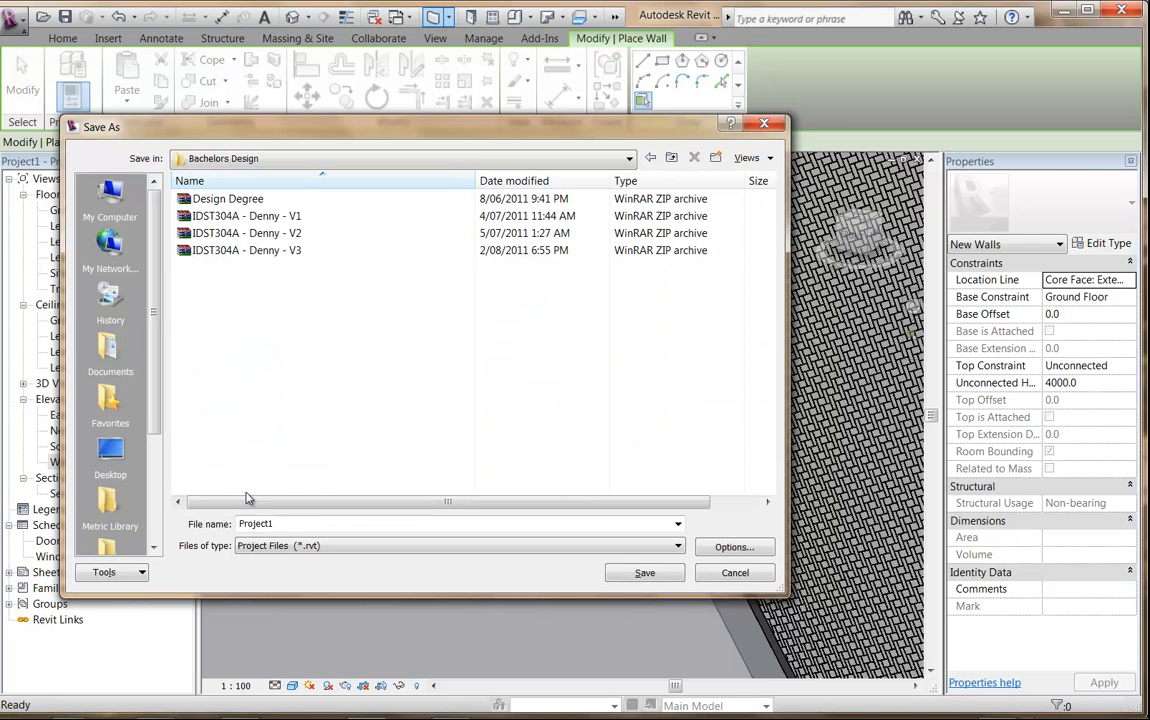
{"action": "double_click", "coordinate": [290, 523]}
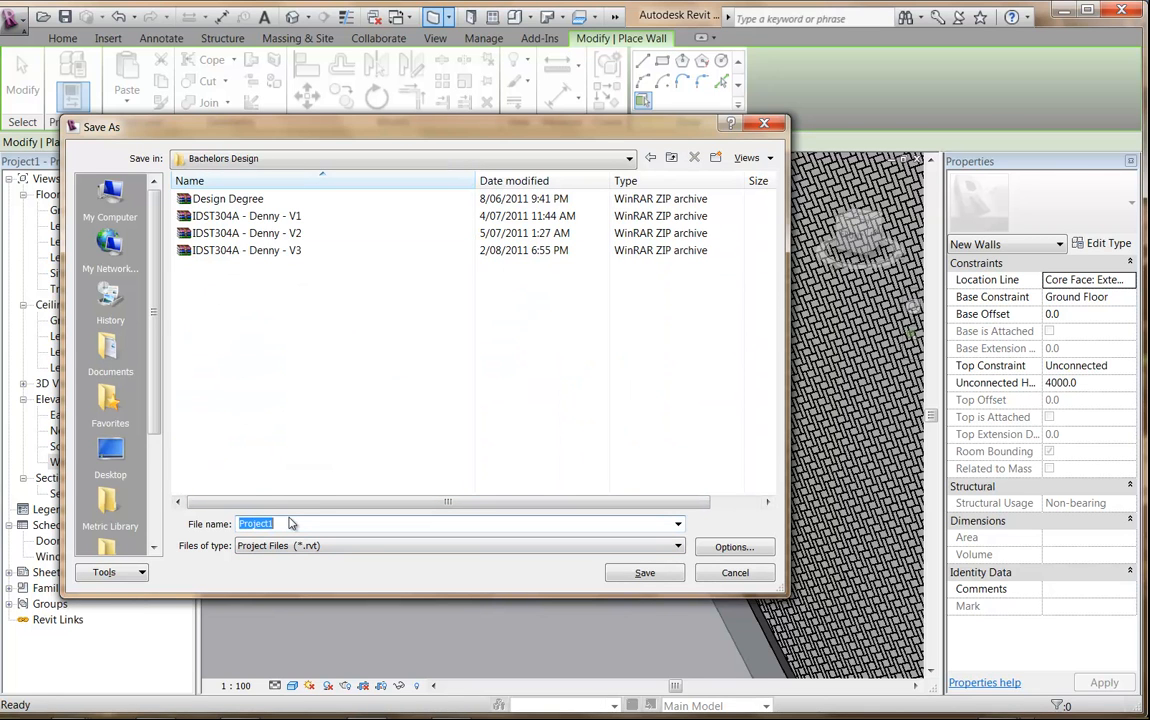
{"action": "type", "text": "Lof"}
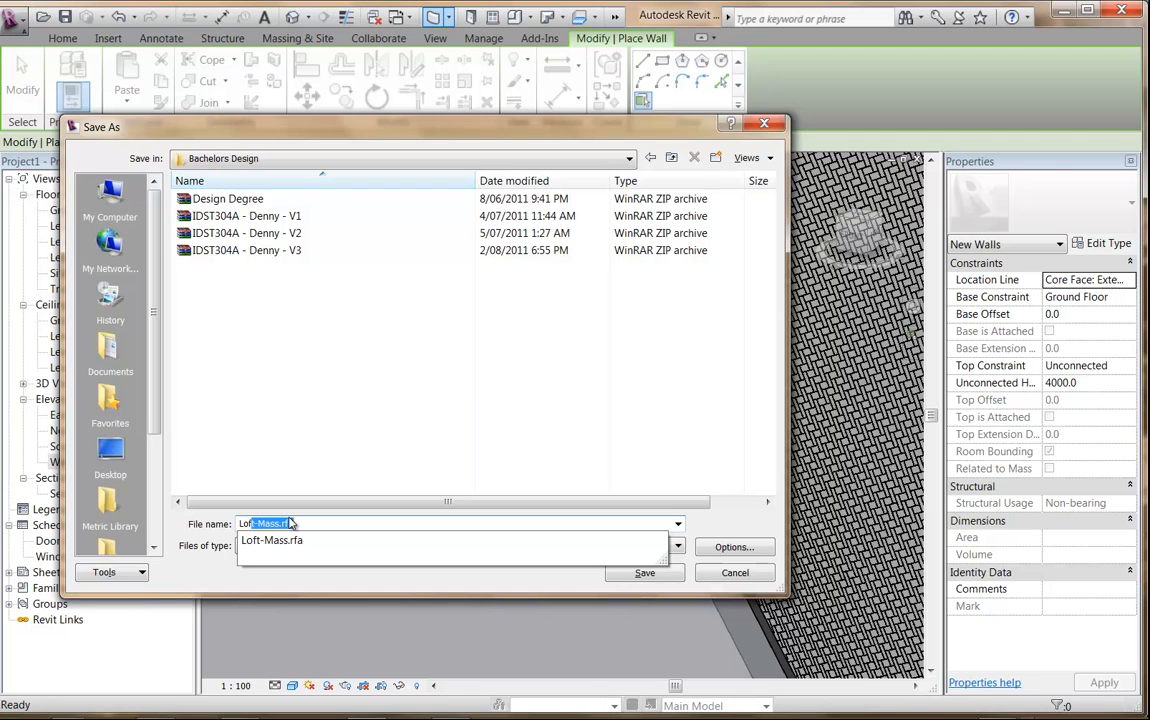
{"action": "type", "text": "t-Bu"}
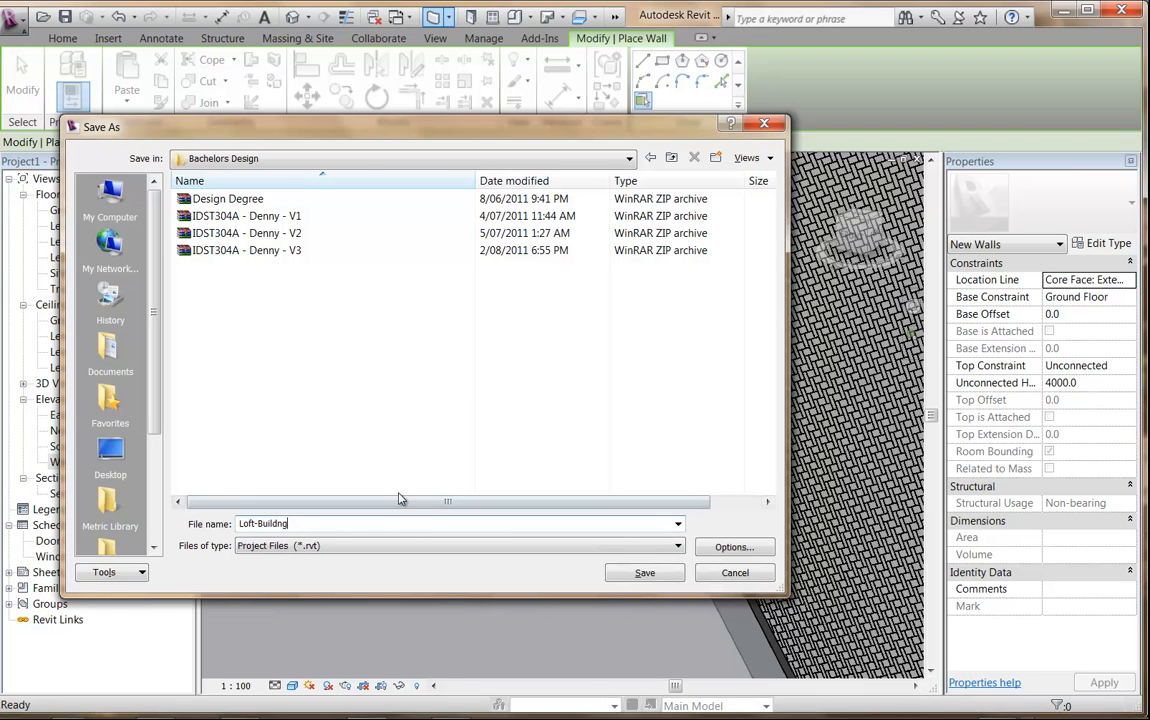
{"action": "type", "text": "i"}
{"action": "left_click", "coordinate": [645, 572]}
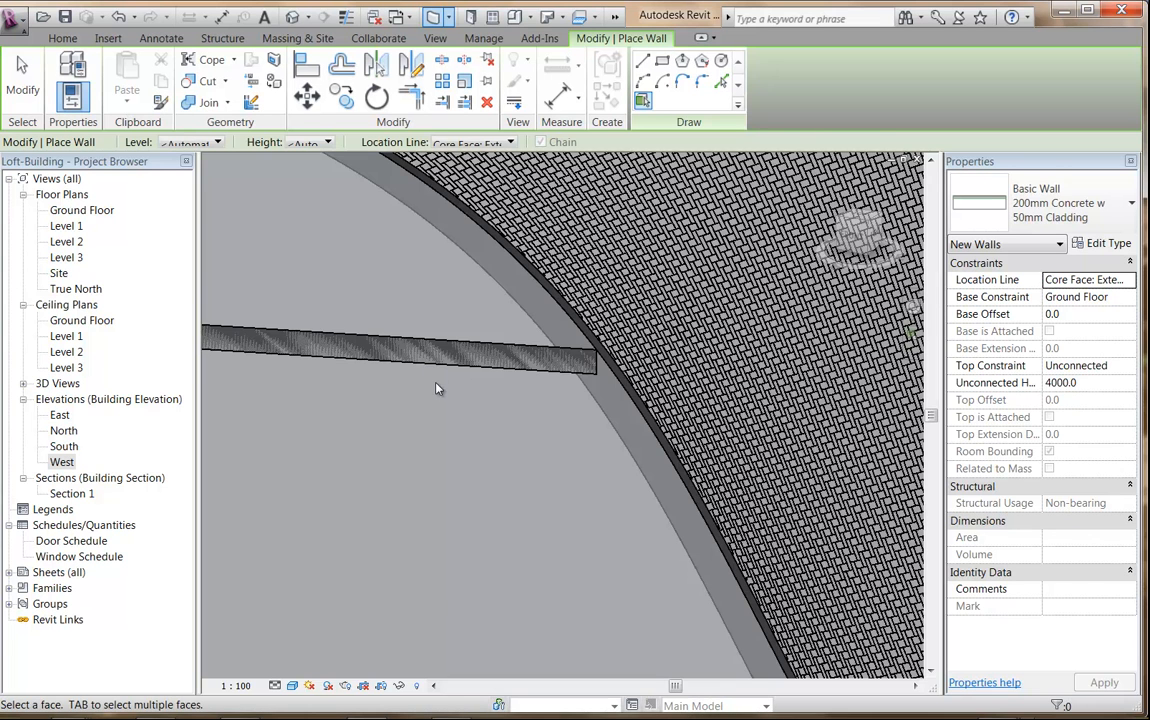
Step: Start a Curtain System by Face using the 1500 x 3000mm type, with the building's open end face in view
{"action": "scroll", "coordinate": [435, 388], "scroll_direction": "down", "scroll_amount": 1}
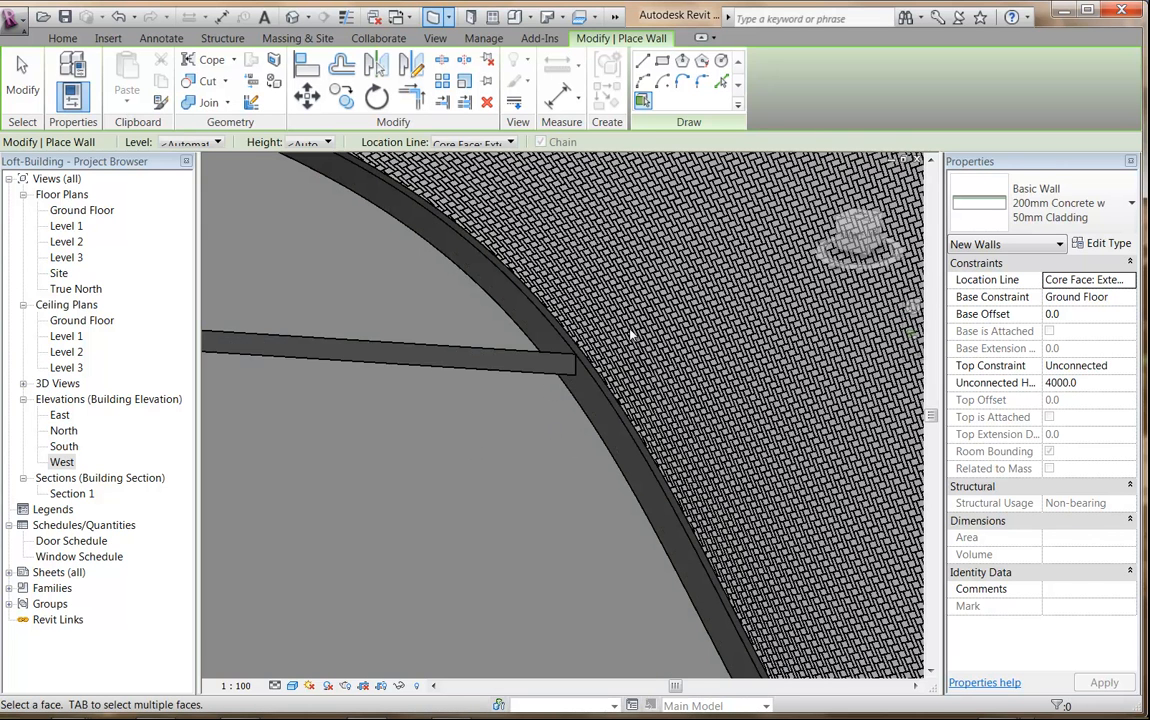
{"action": "scroll", "coordinate": [608, 426], "scroll_direction": "down", "scroll_amount": 5}
{"action": "middle_click_drag", "start_coordinate": [558, 378], "coordinate": [732, 502]}
{"action": "scroll", "coordinate": [655, 456], "scroll_direction": "down", "scroll_amount": 1}
{"action": "middle_click_drag", "start_coordinate": [570, 475], "coordinate": [707, 516]}
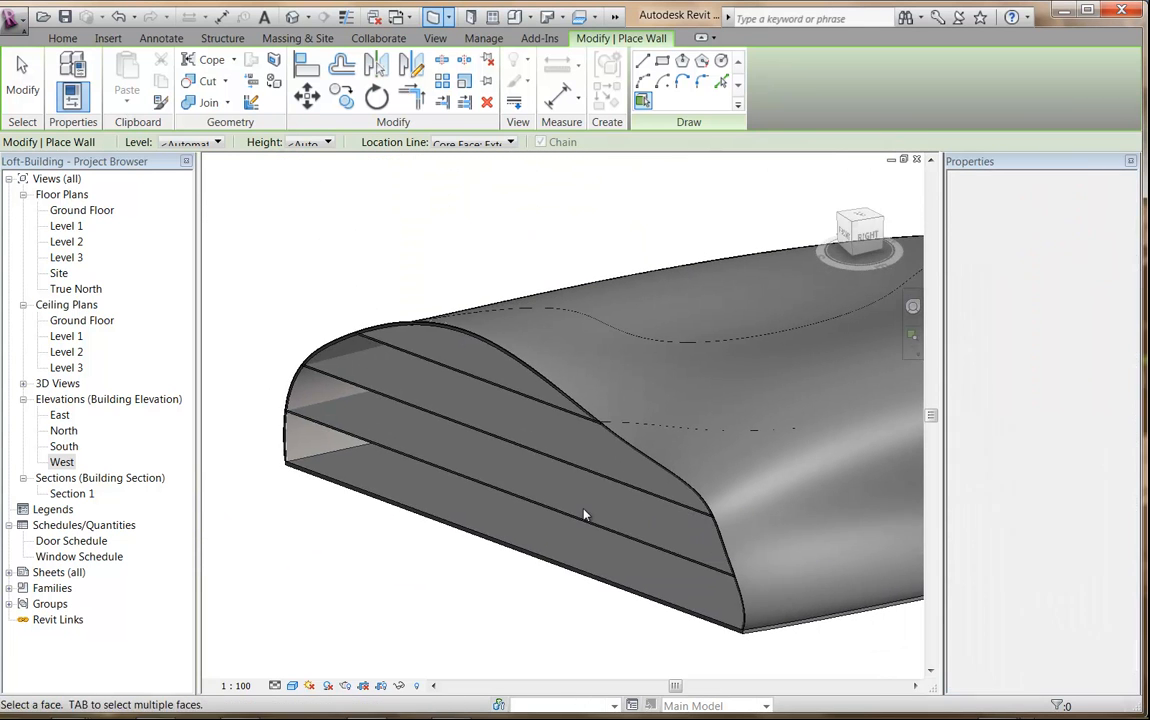
{"action": "middle_click_drag", "start_coordinate": [585, 514], "coordinate": [590, 543], "text": "shift"}
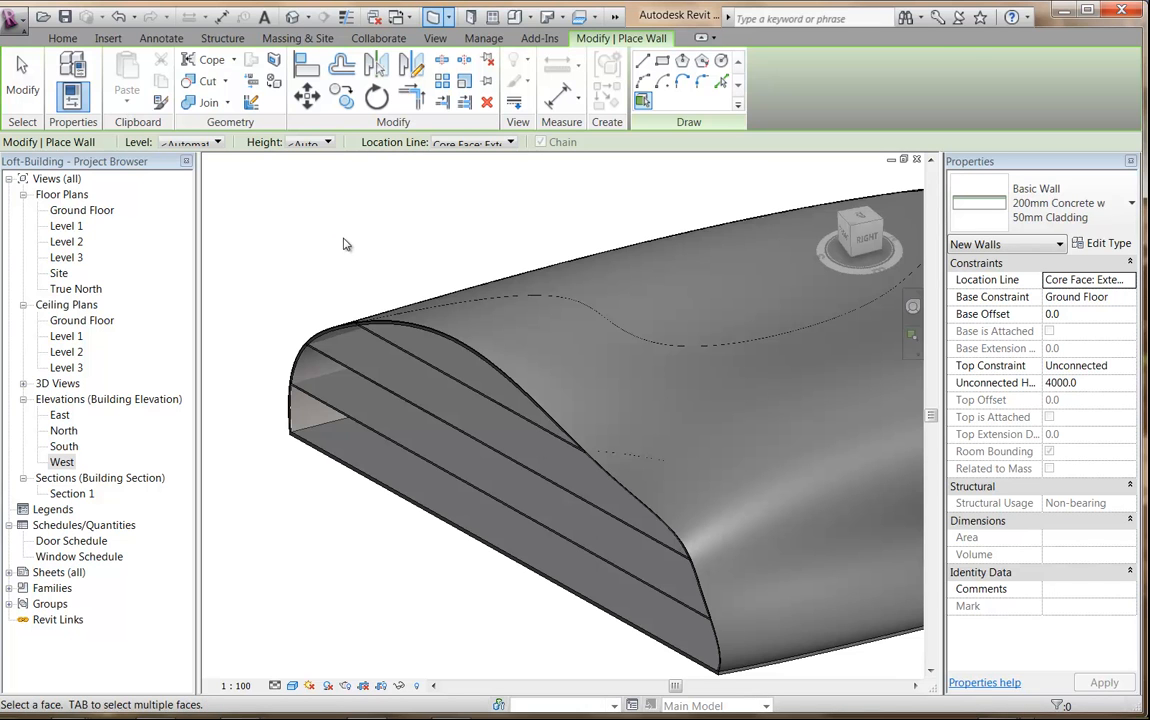
{"action": "left_click", "coordinate": [62, 38]}
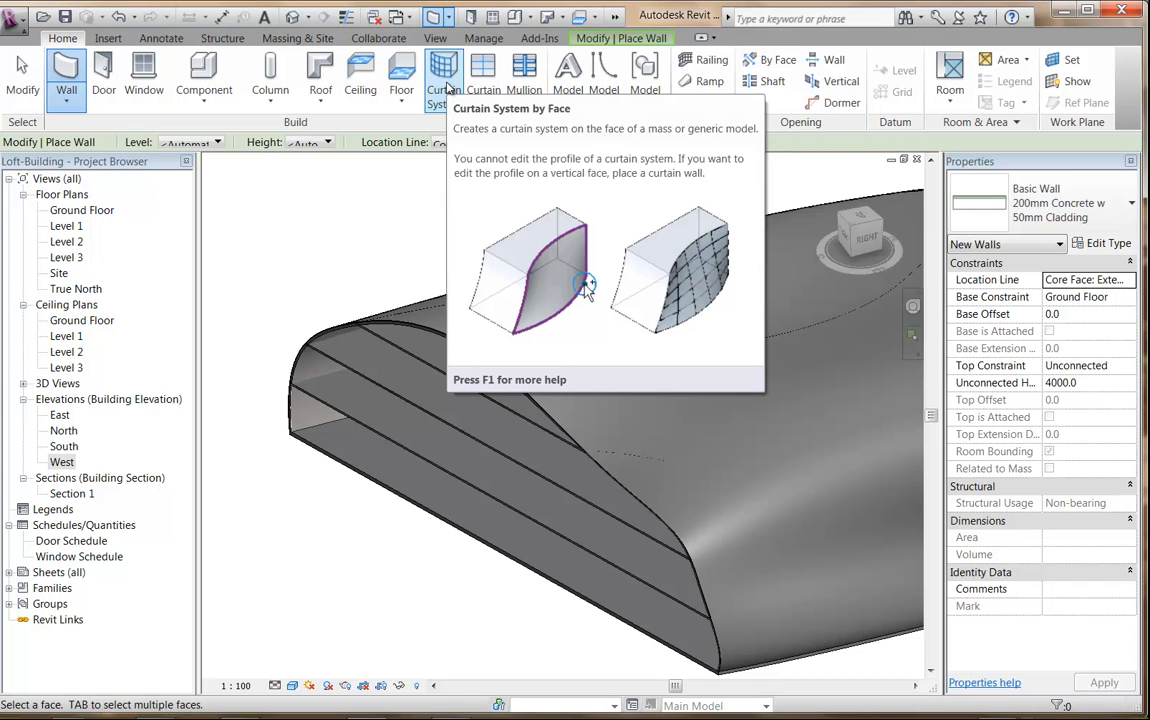
{"action": "left_click", "coordinate": [447, 88]}
{"action": "left_click", "coordinate": [1090, 212]}
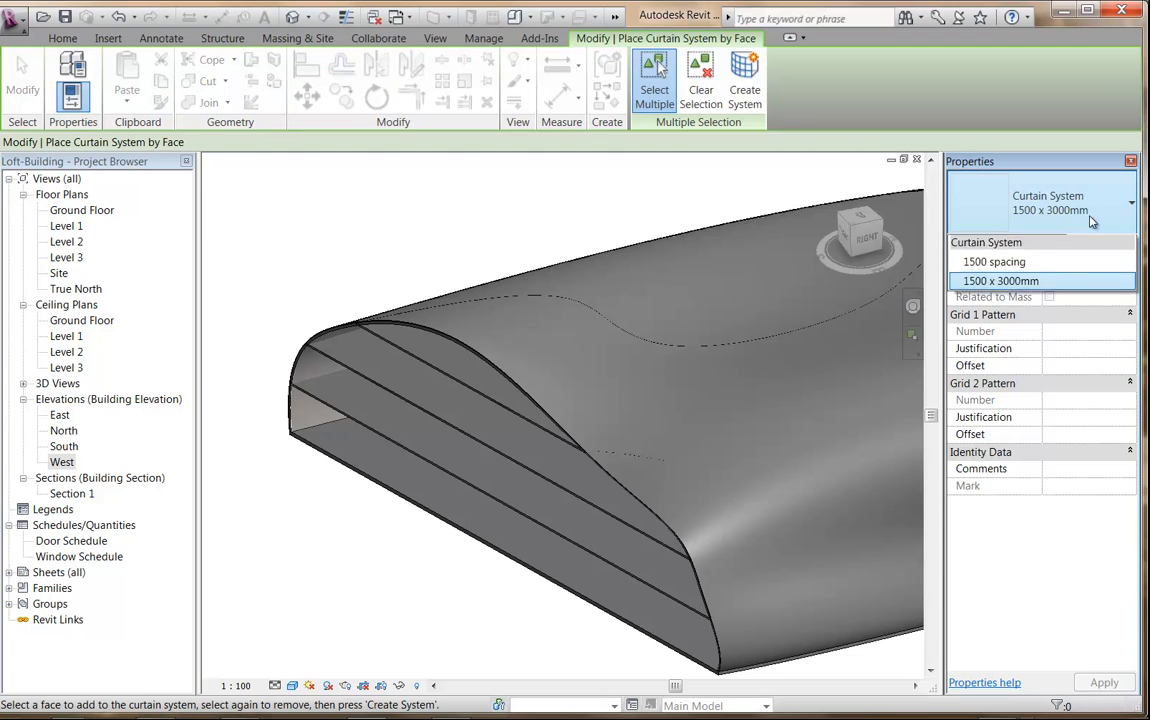
{"action": "left_click", "coordinate": [1098, 280]}
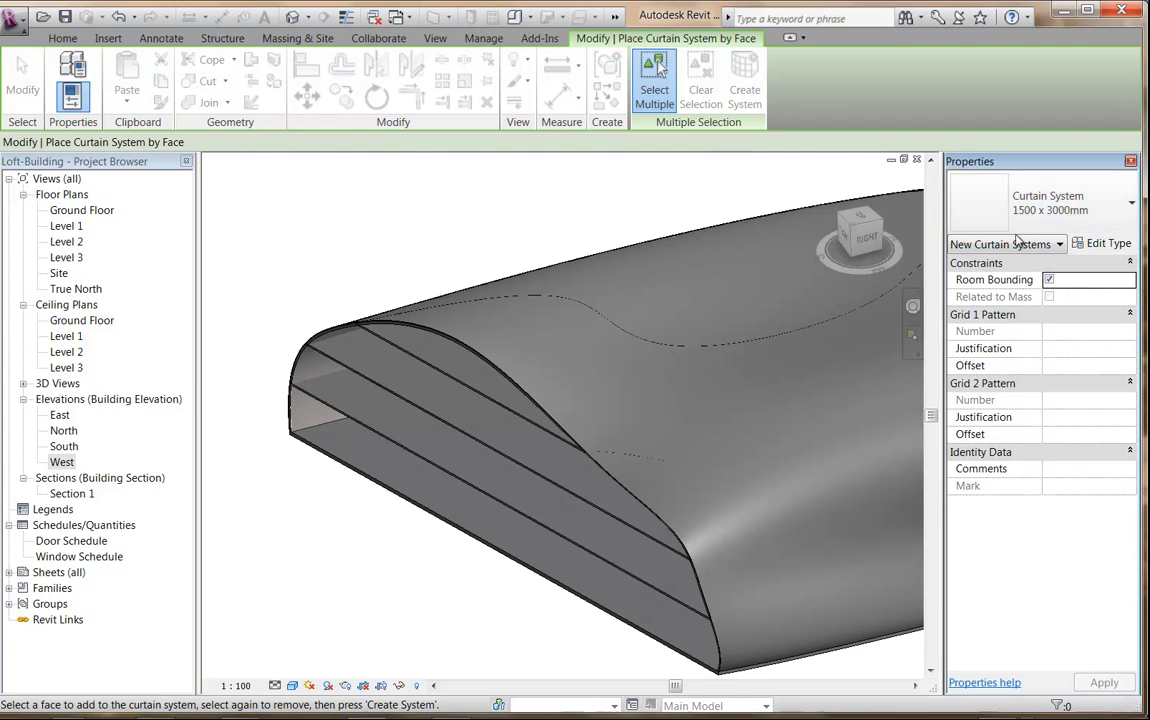
Step: Duplicate the curtain system type under the name 1500 x 3000mm framed
{"action": "left_click", "coordinate": [1100, 245]}
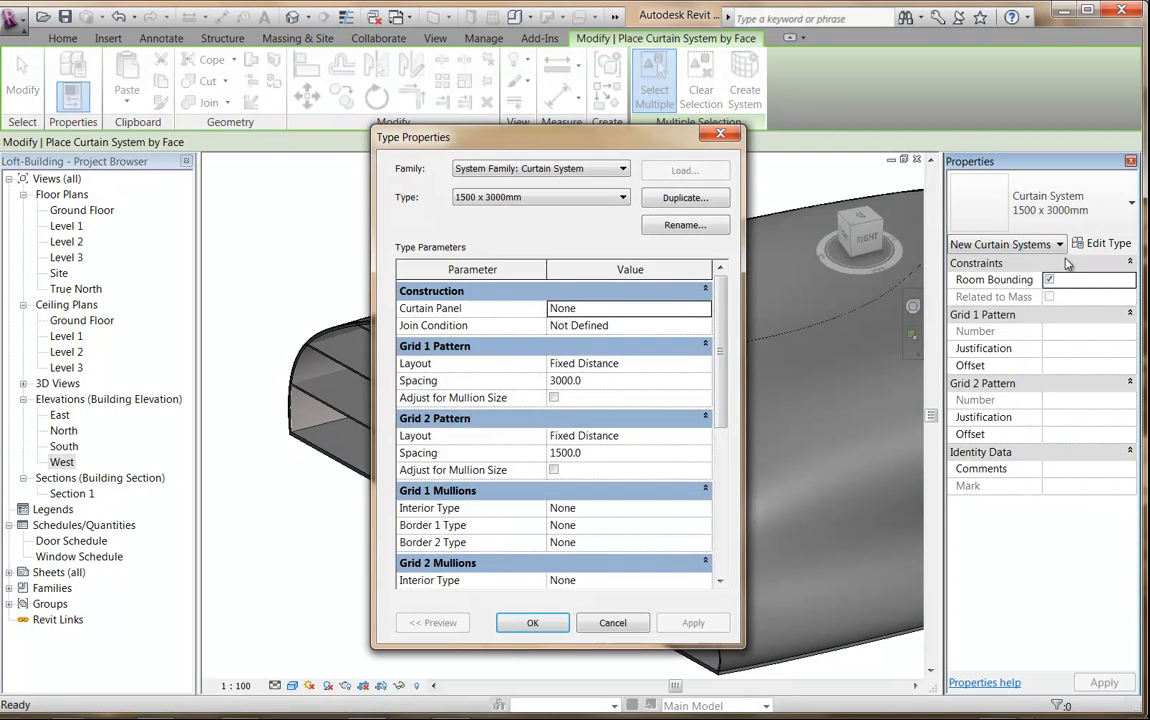
{"action": "left_click", "coordinate": [684, 198]}
{"action": "double_click", "coordinate": [595, 285]}
{"action": "type", "text": "framed"}
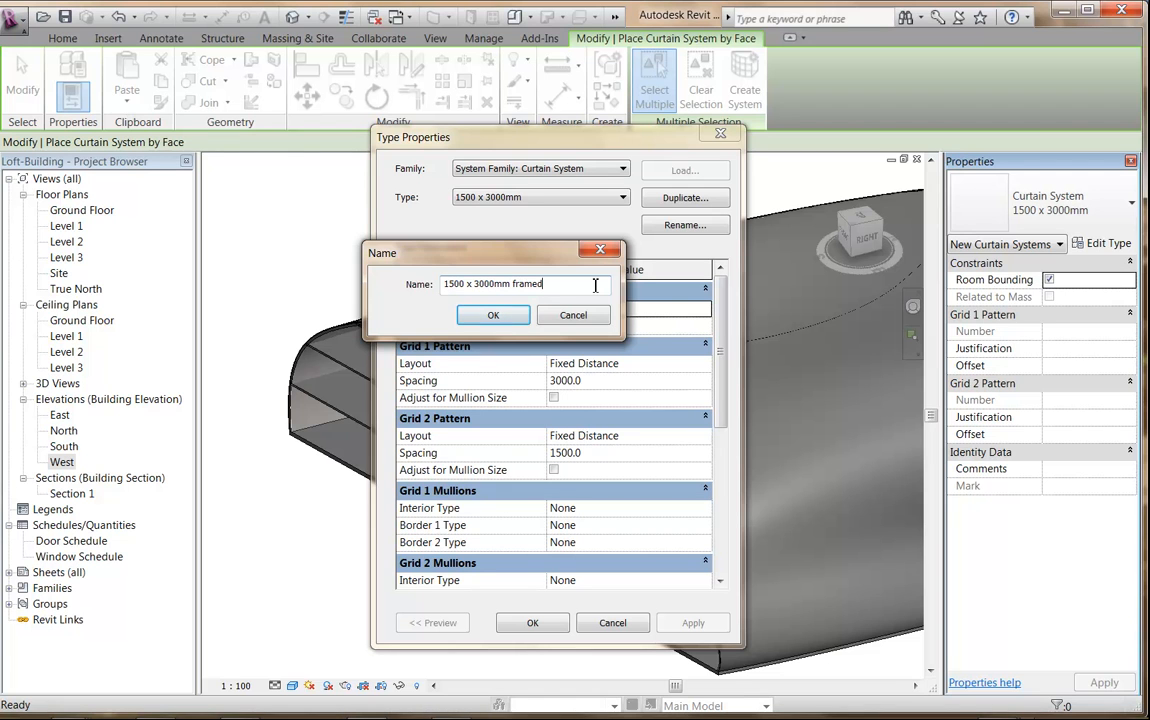
{"action": "left_click", "coordinate": [508, 316]}
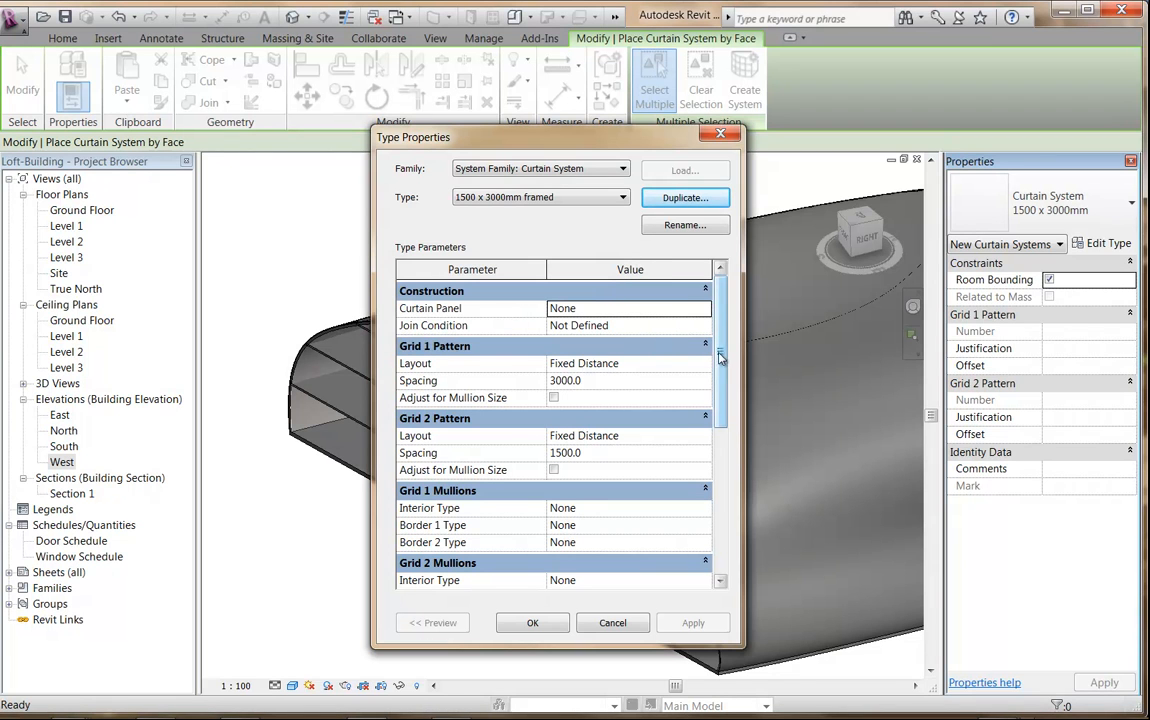
Step: Set the Grid 1 interior mullion type to Rectangular Mullion : 30mm Square in the 1500 x 3000mm framed type
{"action": "left_click_drag", "start_coordinate": [723, 374], "coordinate": [724, 438]}
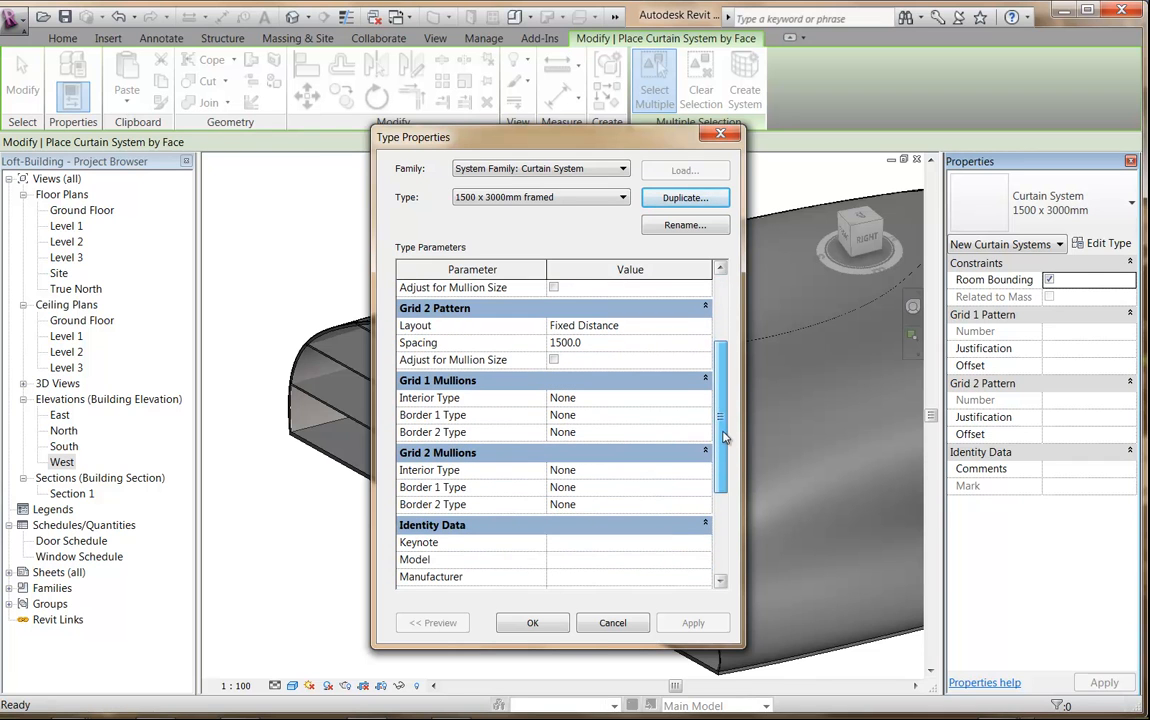
{"action": "left_click", "coordinate": [624, 398]}
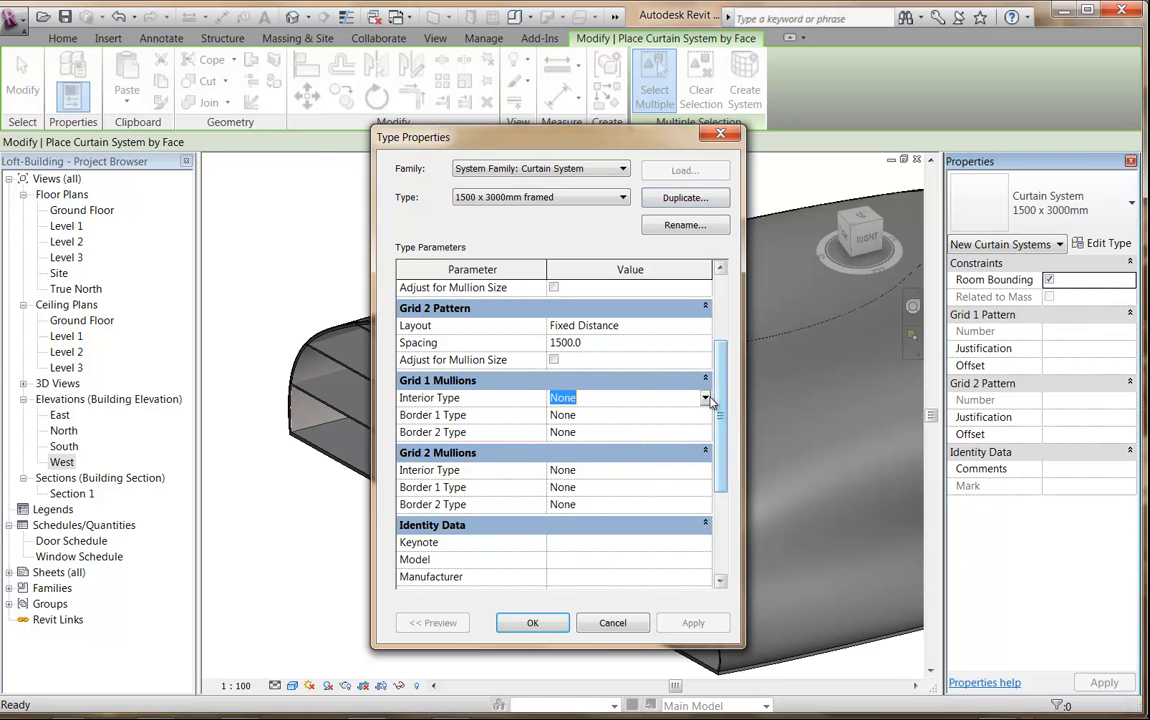
{"action": "left_click", "coordinate": [705, 398]}
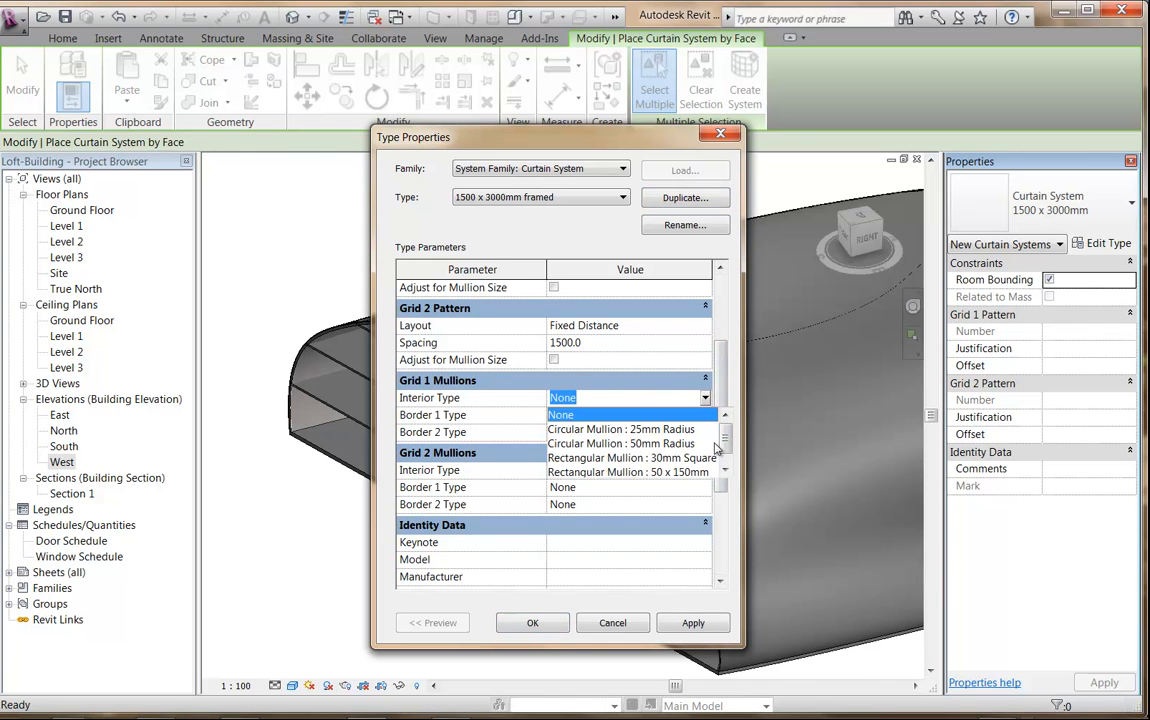
{"action": "left_click", "coordinate": [680, 458]}
Step: Set both Grid 1 border mullion types, Border 1 and Border 2, to Rectangular Mullion : 30mm Square
{"action": "left_click", "coordinate": [704, 416]}
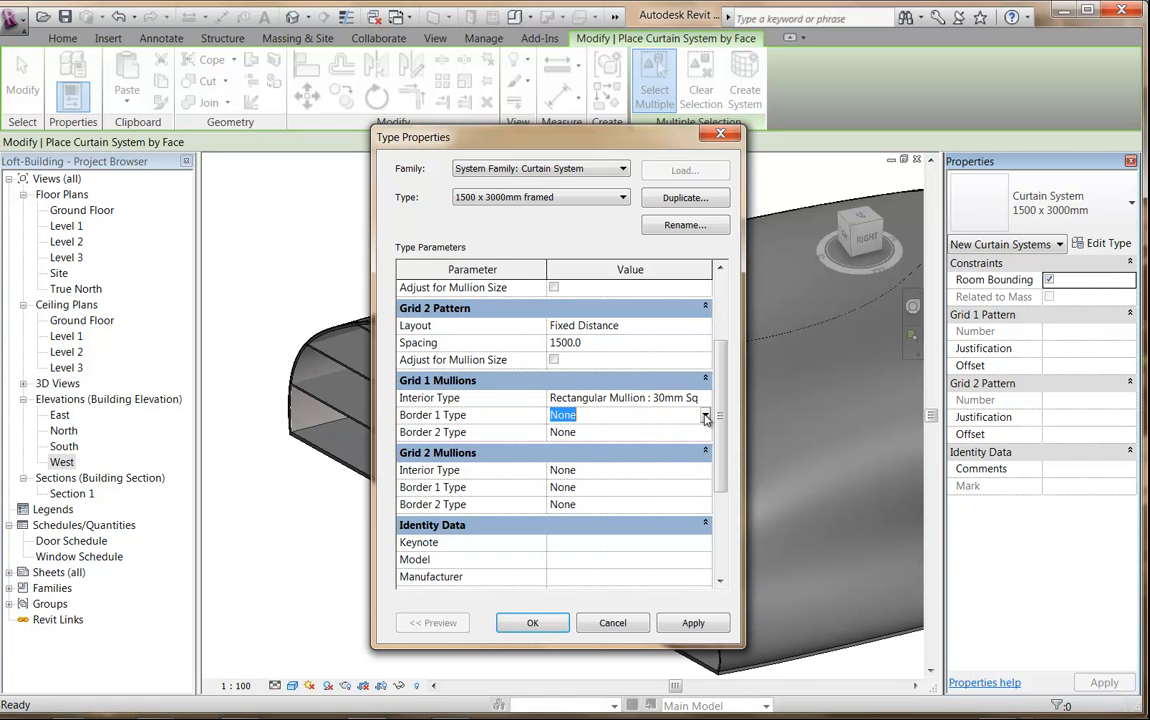
{"action": "left_click", "coordinate": [705, 416]}
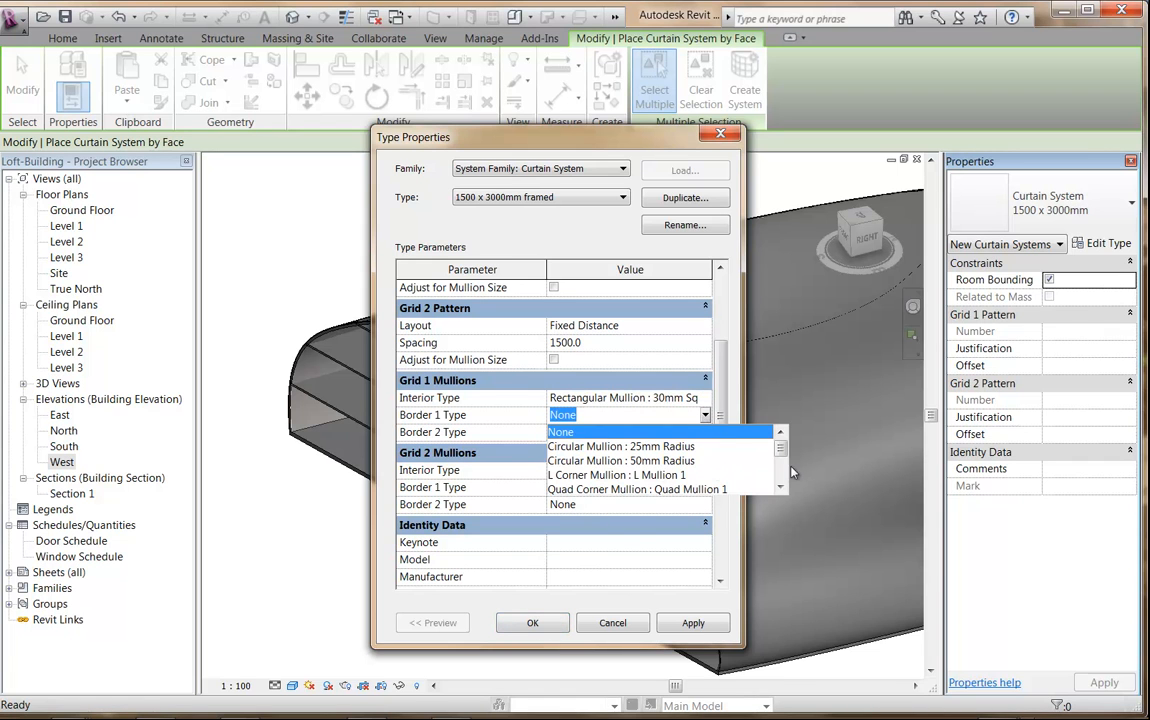
{"action": "scroll", "coordinate": [783, 476], "scroll_direction": "down", "scroll_amount": 1}
{"action": "scroll", "coordinate": [783, 476], "scroll_direction": "down", "scroll_amount": 2}
{"action": "left_click", "coordinate": [630, 462]}
{"action": "left_click", "coordinate": [700, 432]}
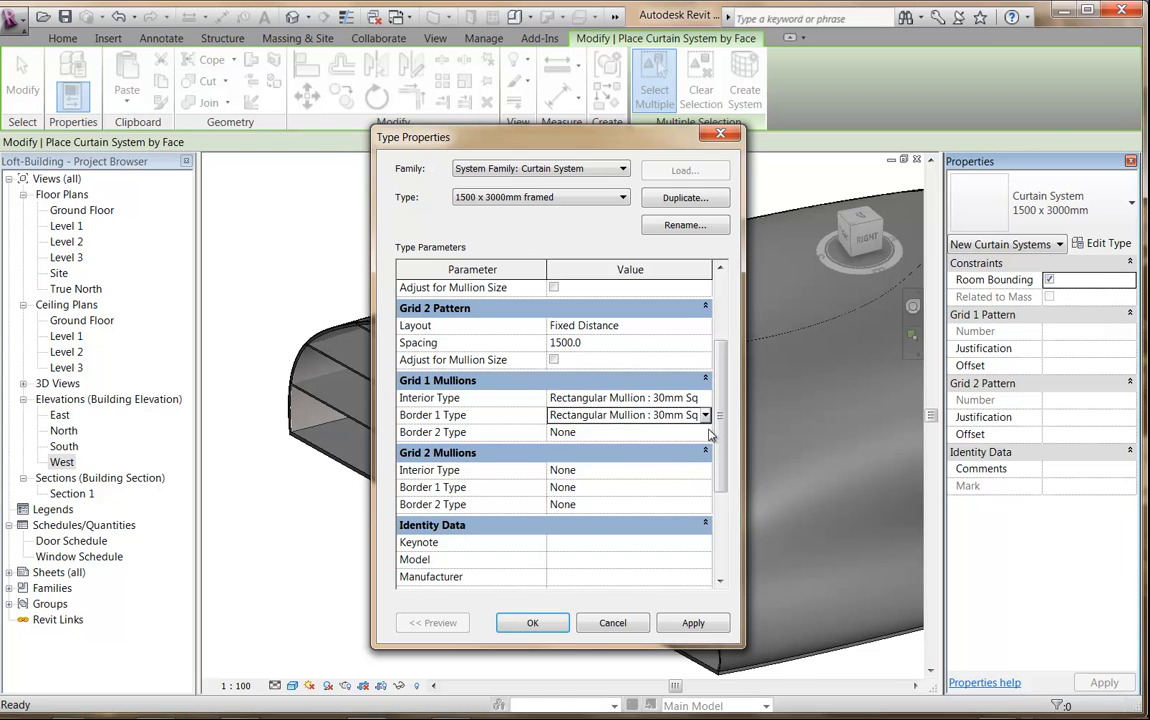
{"action": "left_click", "coordinate": [705, 432]}
{"action": "scroll", "coordinate": [675, 475], "scroll_direction": "down", "scroll_amount": 3}
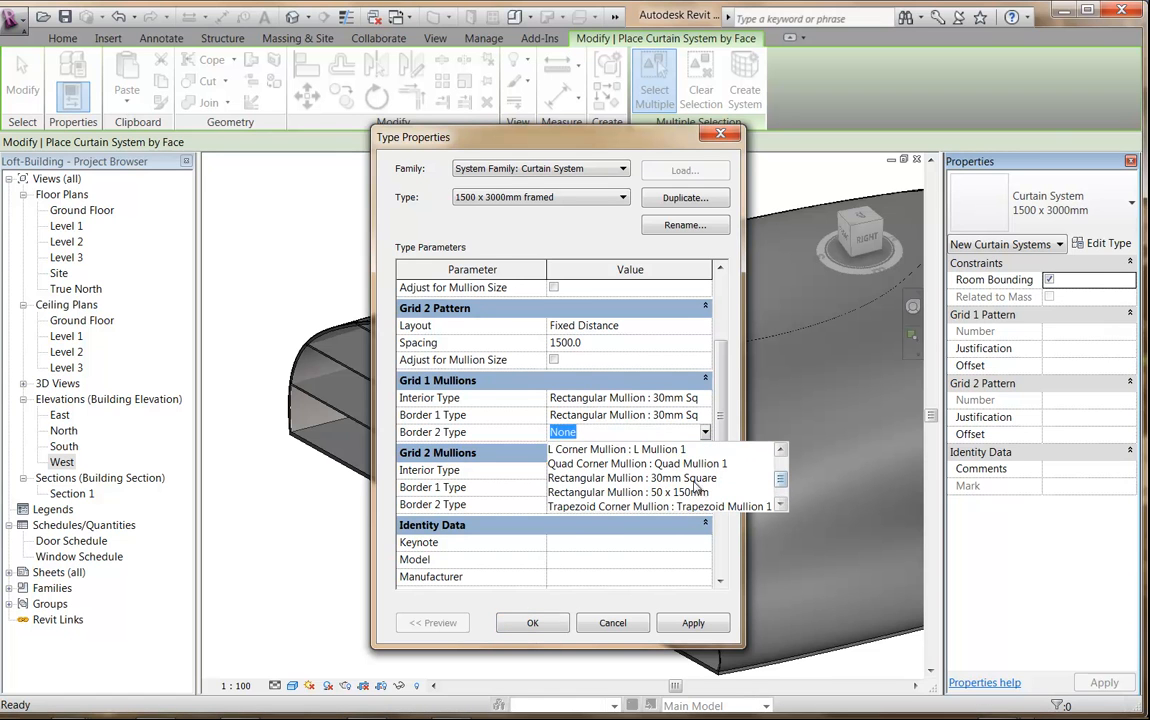
{"action": "left_click", "coordinate": [630, 478]}
Step: Set the Grid 2 interior, Border 1 and Border 2 mullion types to Rectangular Mullion : 30mm Square and accept the type properties
{"action": "left_click", "coordinate": [630, 470]}
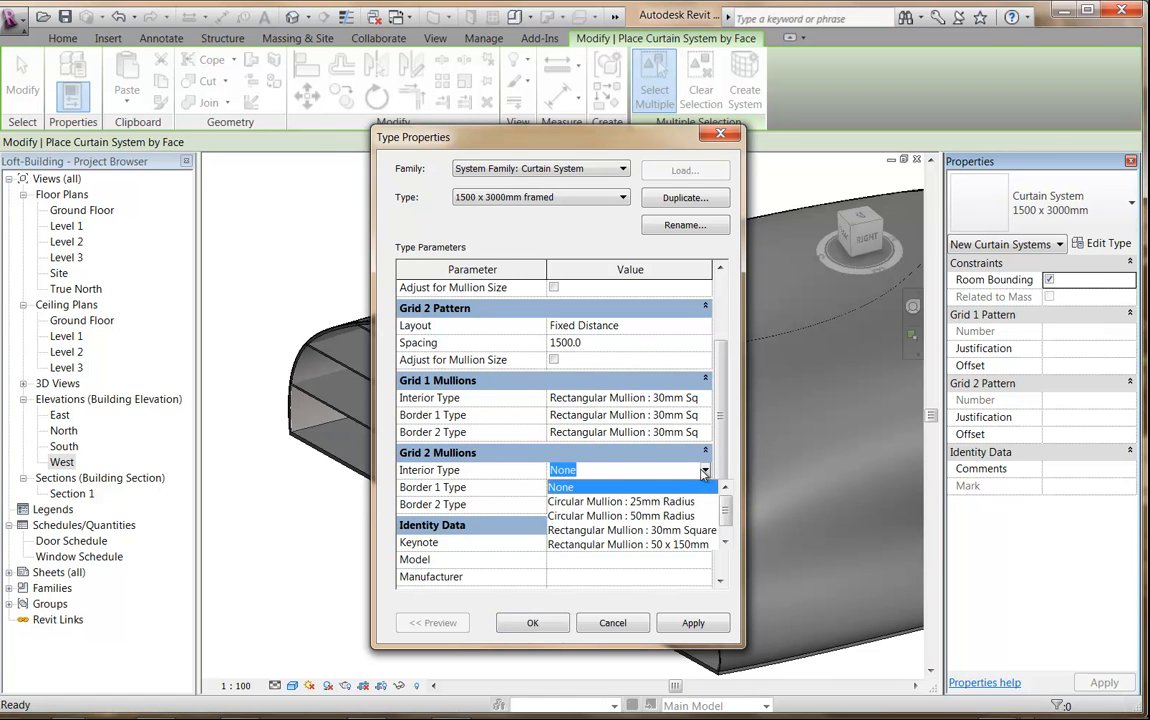
{"action": "scroll", "coordinate": [706, 511], "scroll_direction": "down", "scroll_amount": 1}
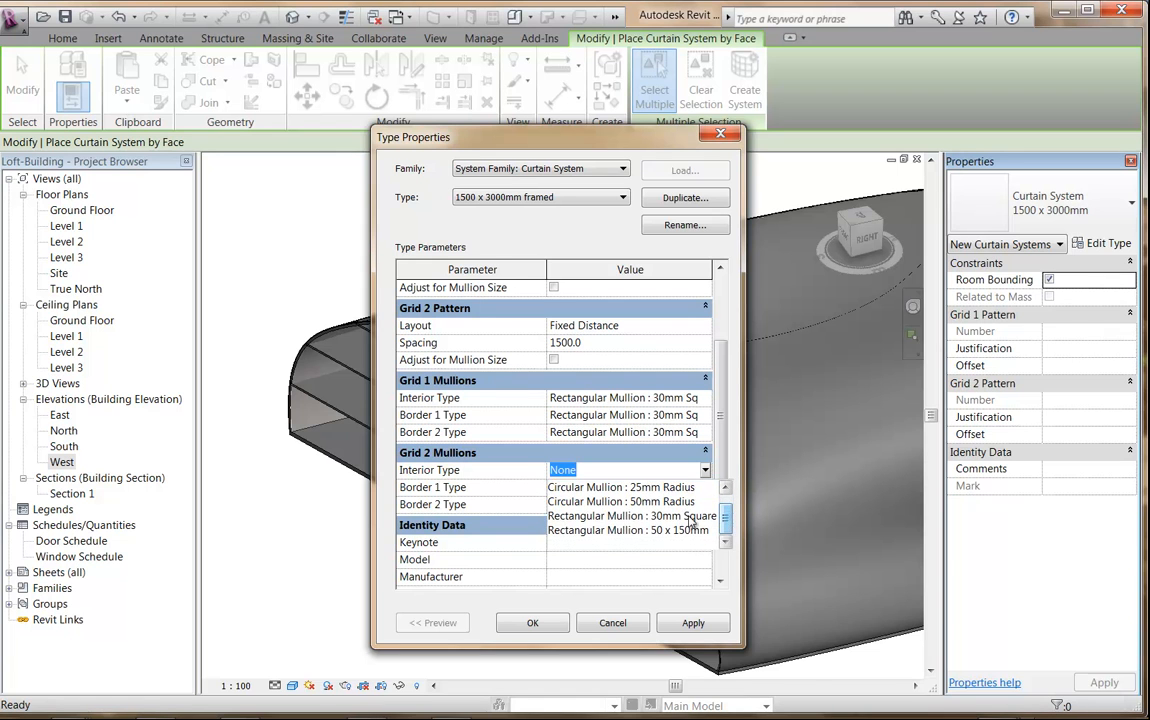
{"action": "left_click", "coordinate": [690, 514]}
{"action": "left_click", "coordinate": [600, 487]}
{"action": "left_click", "coordinate": [705, 487]}
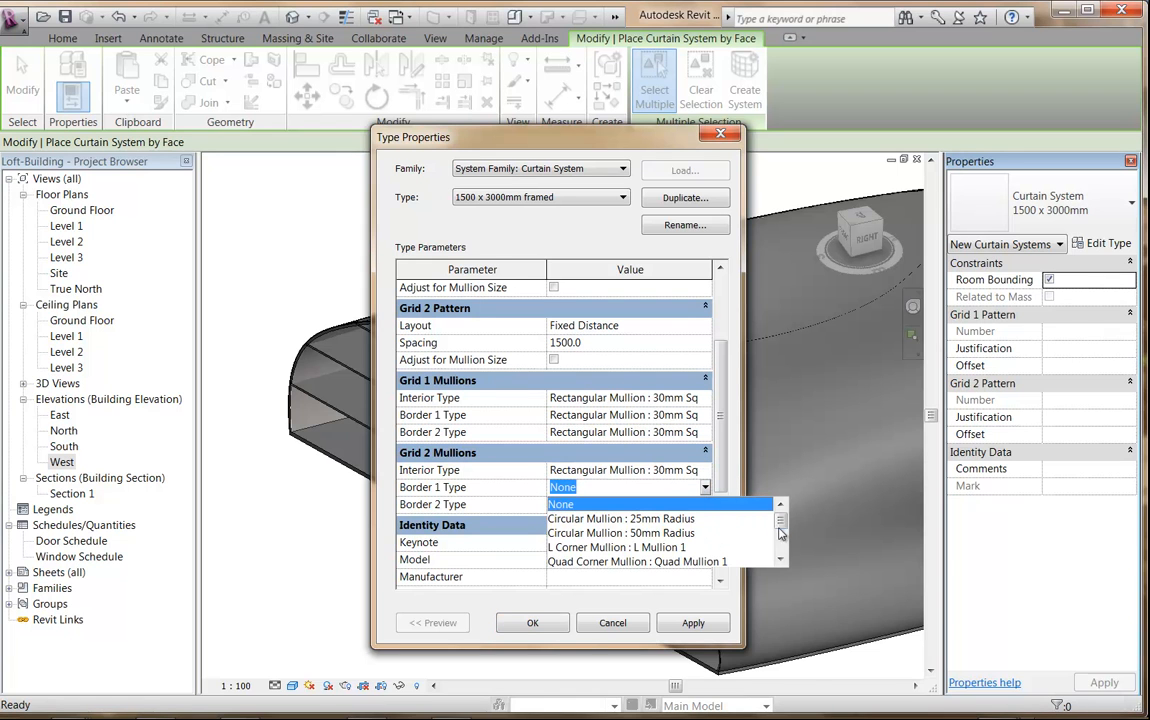
{"action": "scroll", "coordinate": [785, 530], "scroll_direction": "down", "scroll_amount": 2}
{"action": "left_click", "coordinate": [700, 533]}
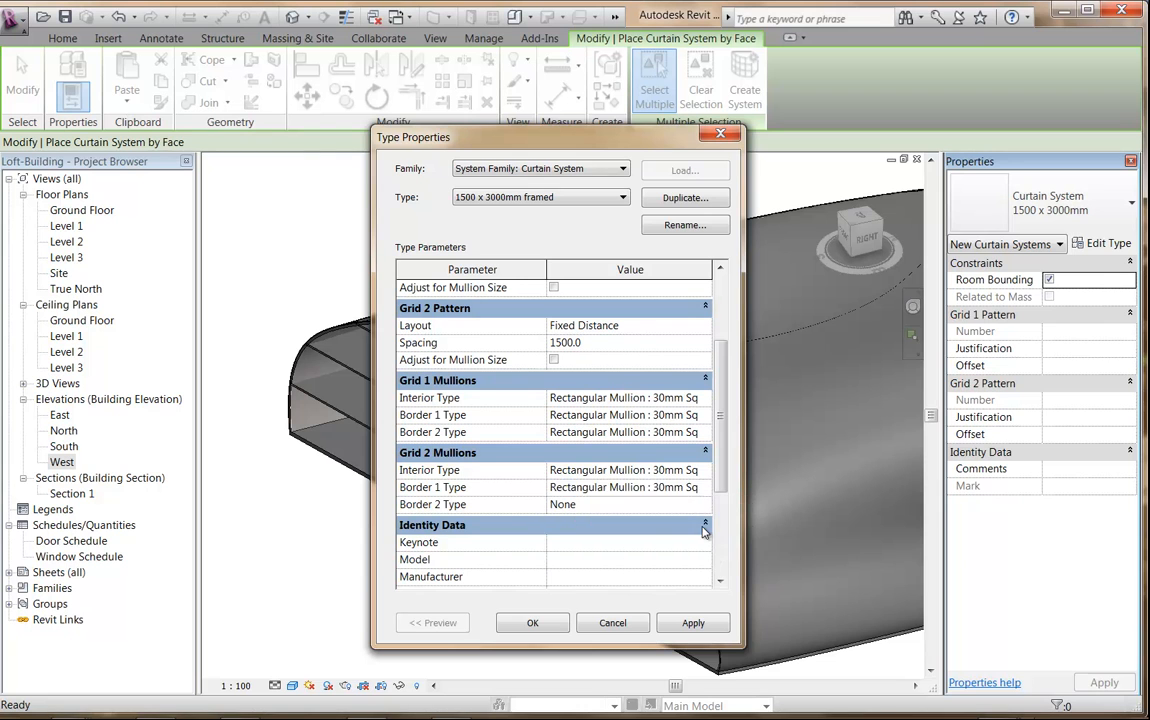
{"action": "left_click", "coordinate": [705, 504]}
{"action": "scroll", "coordinate": [754, 550], "scroll_direction": "down", "scroll_amount": 1}
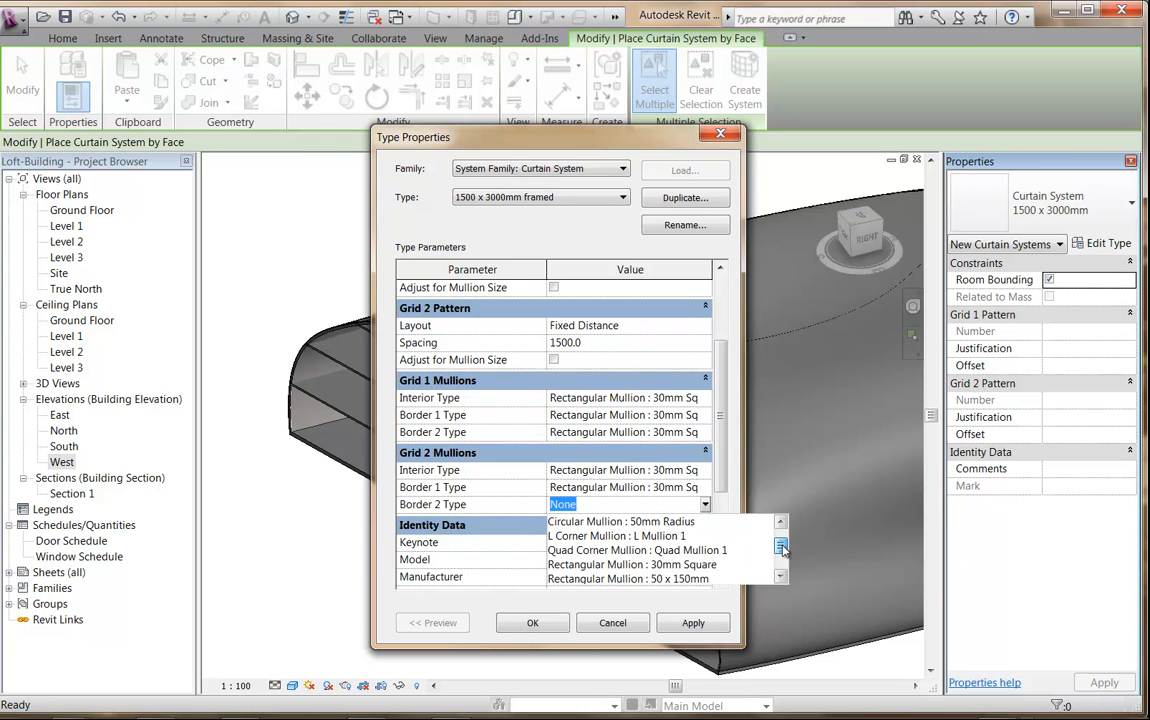
{"action": "left_click", "coordinate": [640, 564]}
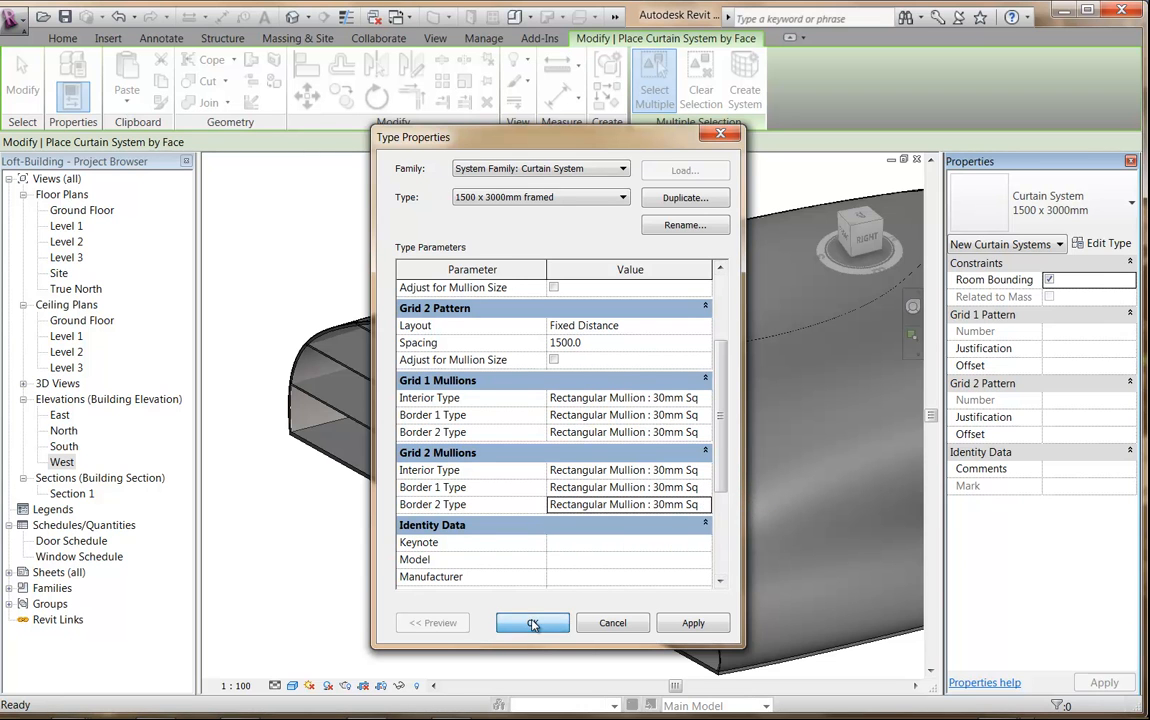
{"action": "left_click", "coordinate": [532, 622]}
Step: Create 1500 x 3000mm framed curtain systems on the mass's open end face and on the opposite end face, and end the command
{"action": "left_click", "coordinate": [547, 570]}
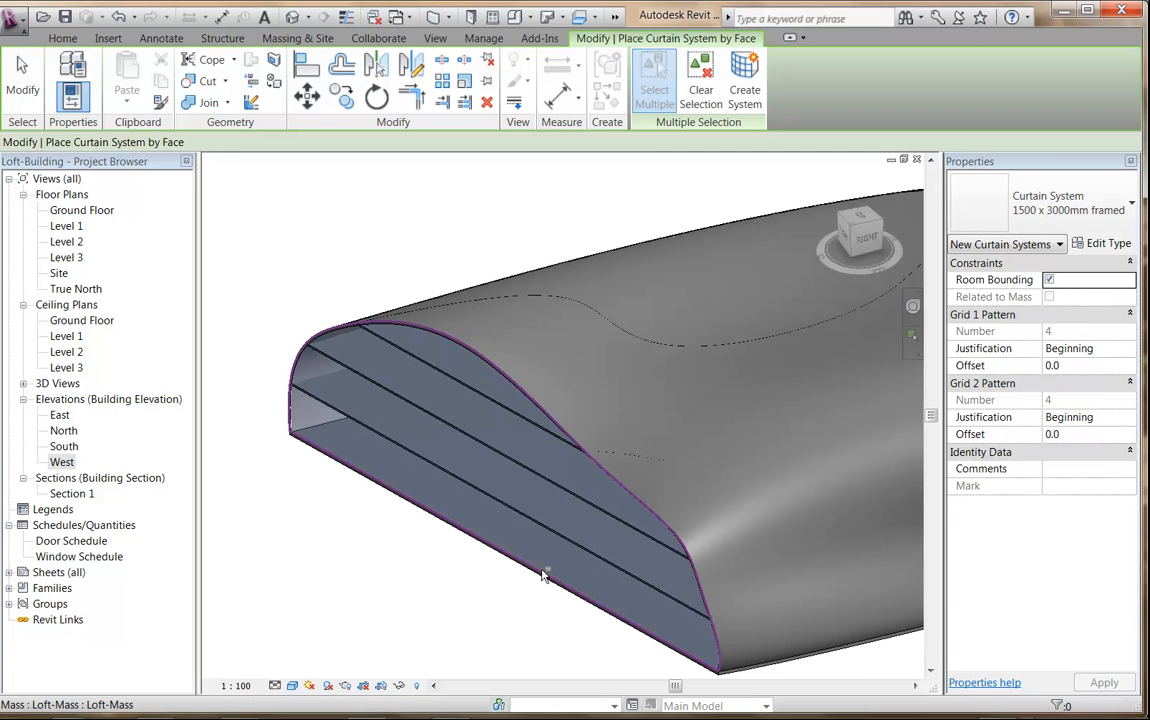
{"action": "left_click", "coordinate": [745, 85]}
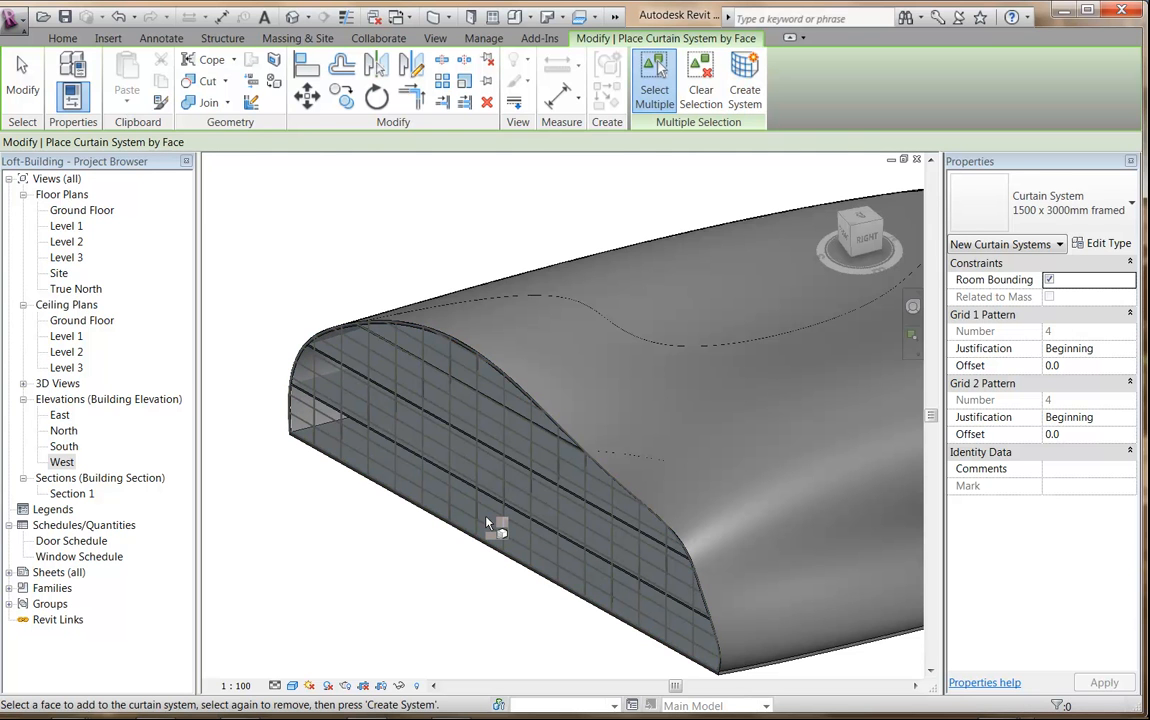
{"action": "middle_click_drag", "start_coordinate": [608, 518], "coordinate": [390, 532], "text": "shift"}
{"action": "middle_click_drag", "start_coordinate": [688, 535], "coordinate": [600, 487], "text": "shift"}
{"action": "scroll", "coordinate": [596, 484], "scroll_direction": "up", "scroll_amount": 2}
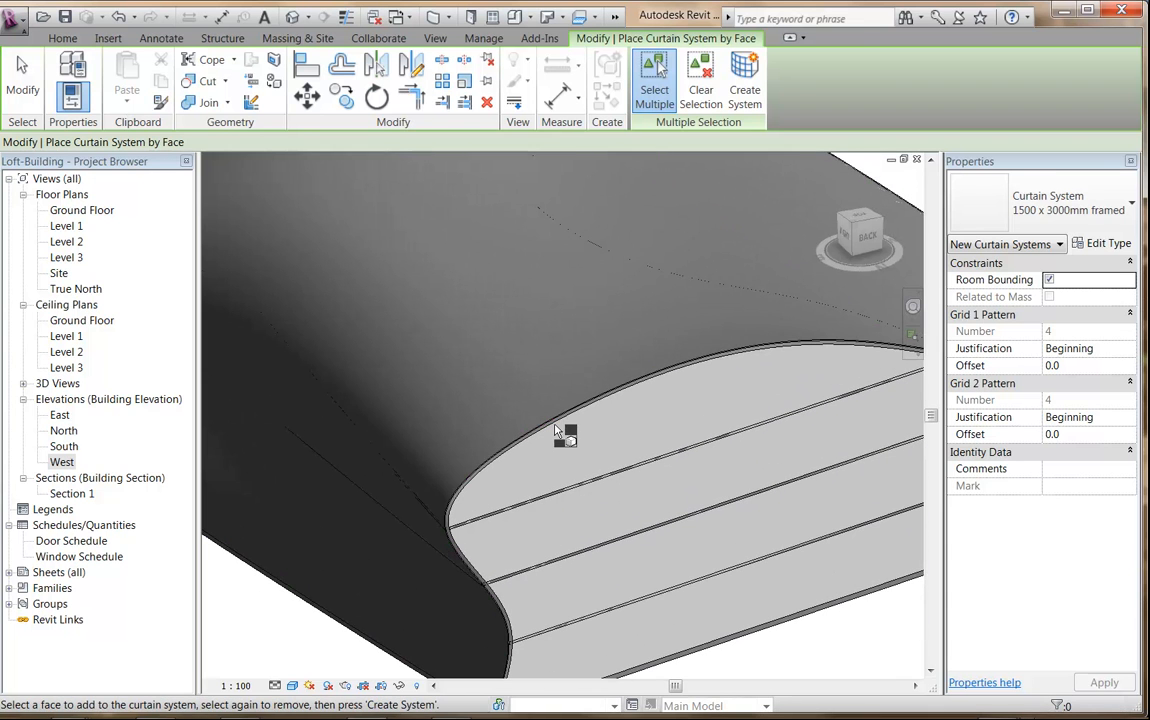
{"action": "left_click", "coordinate": [556, 431]}
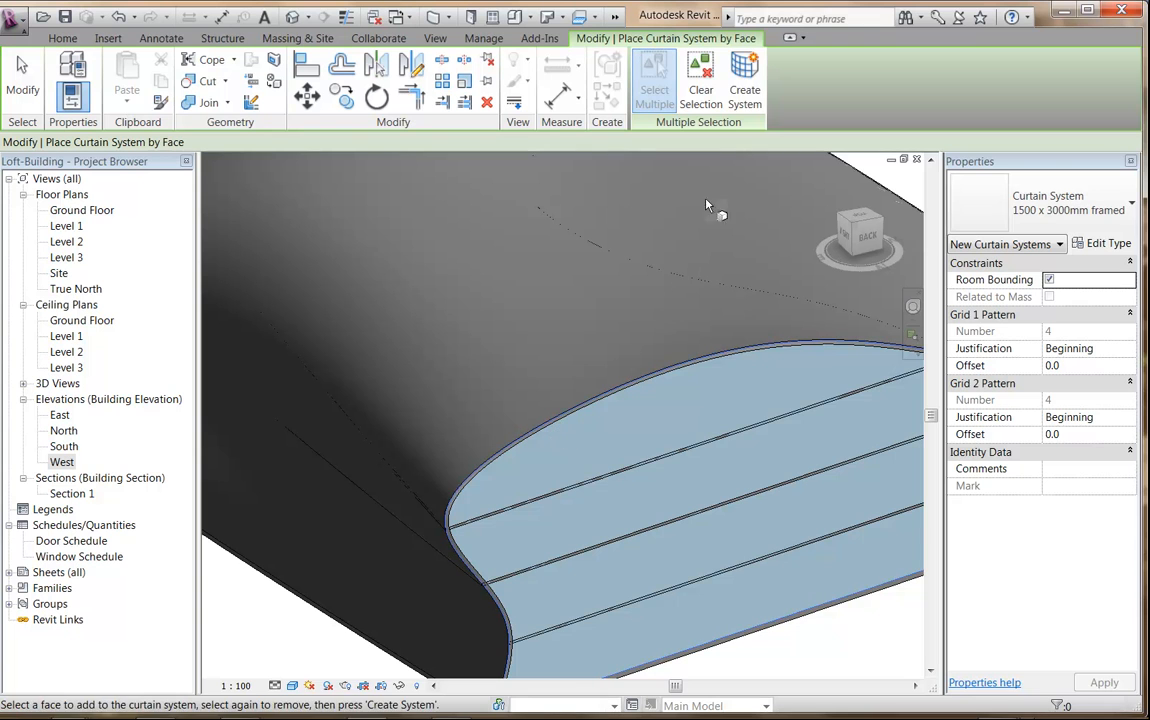
{"action": "left_click", "coordinate": [743, 91]}
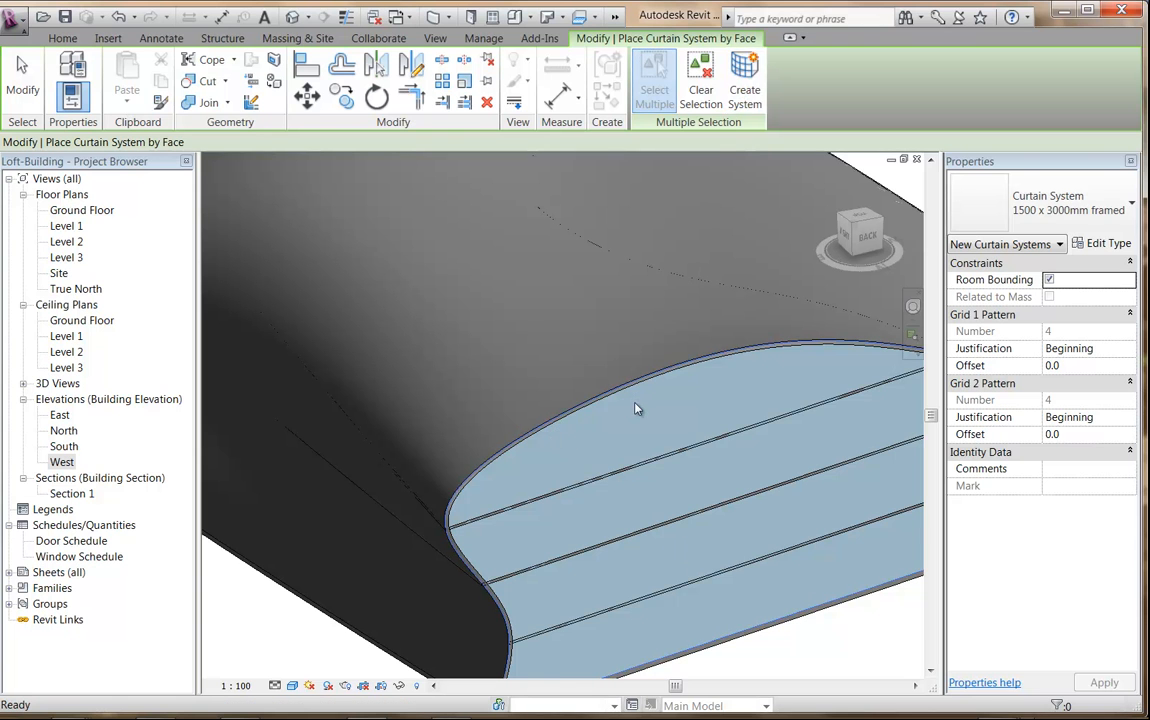
{"action": "middle_click_drag", "start_coordinate": [647, 411], "coordinate": [300, 258]}
{"action": "scroll", "coordinate": [587, 425], "scroll_direction": "down", "scroll_amount": 4}
{"action": "right_click", "coordinate": [268, 232]}
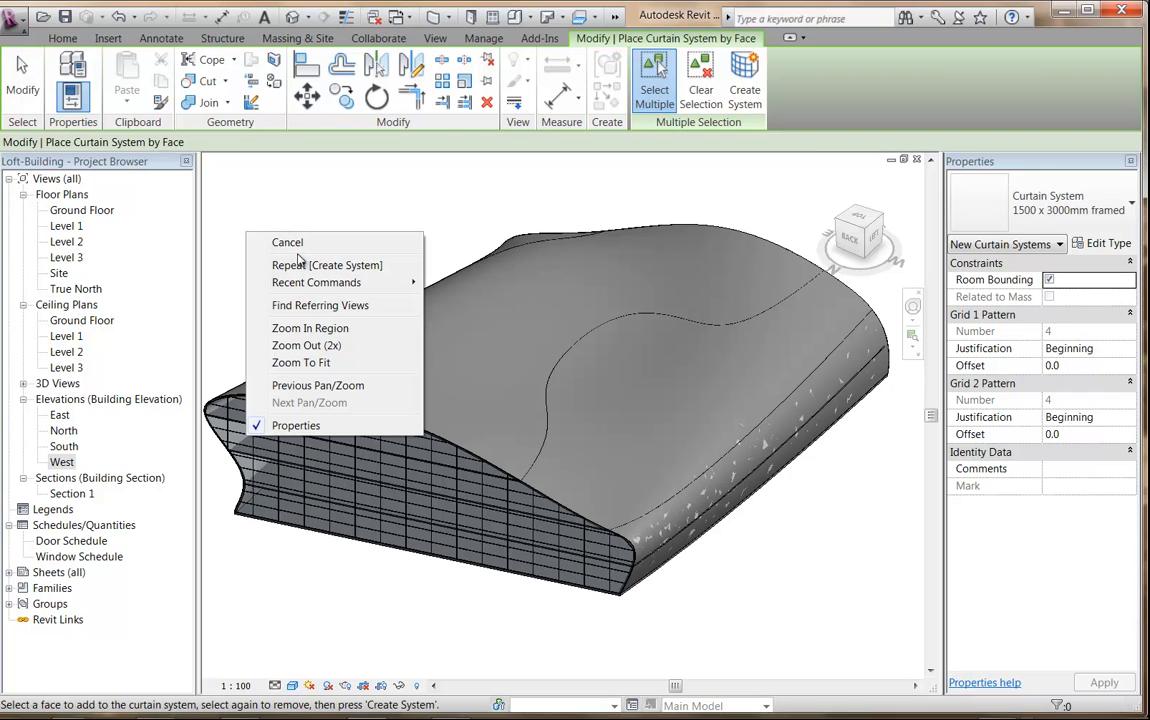
{"action": "left_click", "coordinate": [292, 248]}
{"action": "right_click", "coordinate": [292, 245]}
{"action": "left_click", "coordinate": [320, 254]}
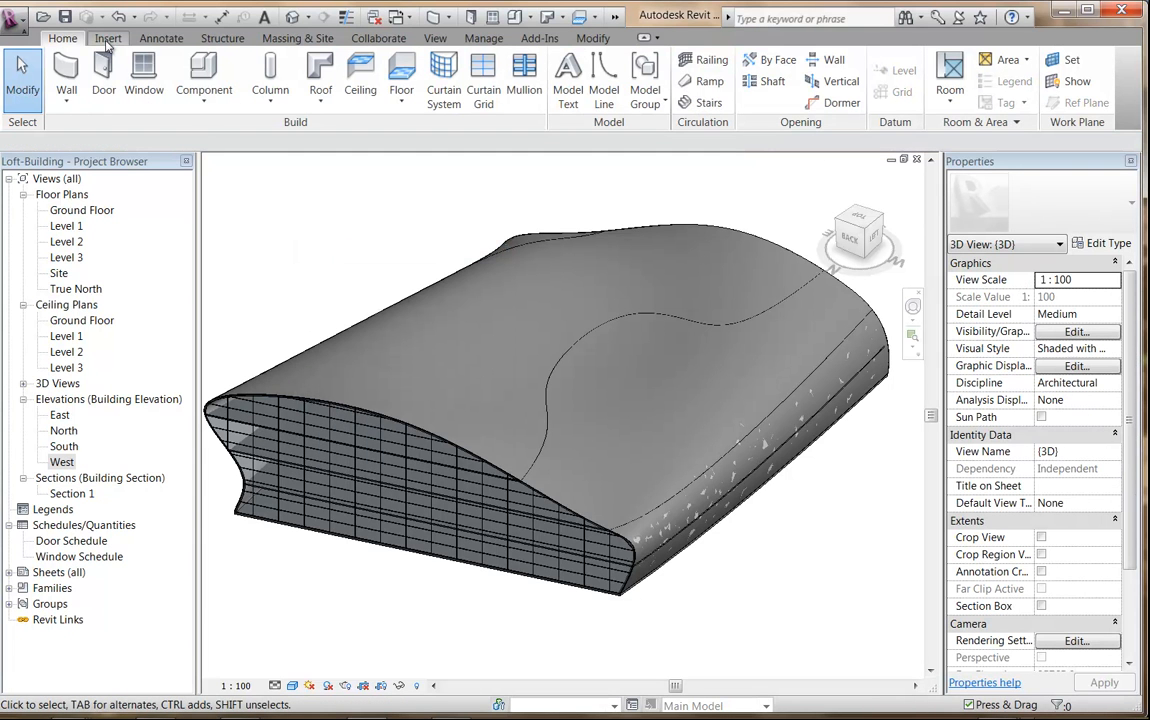
Step: Turn off the conceptual mass display and inspect the glazed end, floors and clad side wall of the building
{"action": "left_click", "coordinate": [297, 38]}
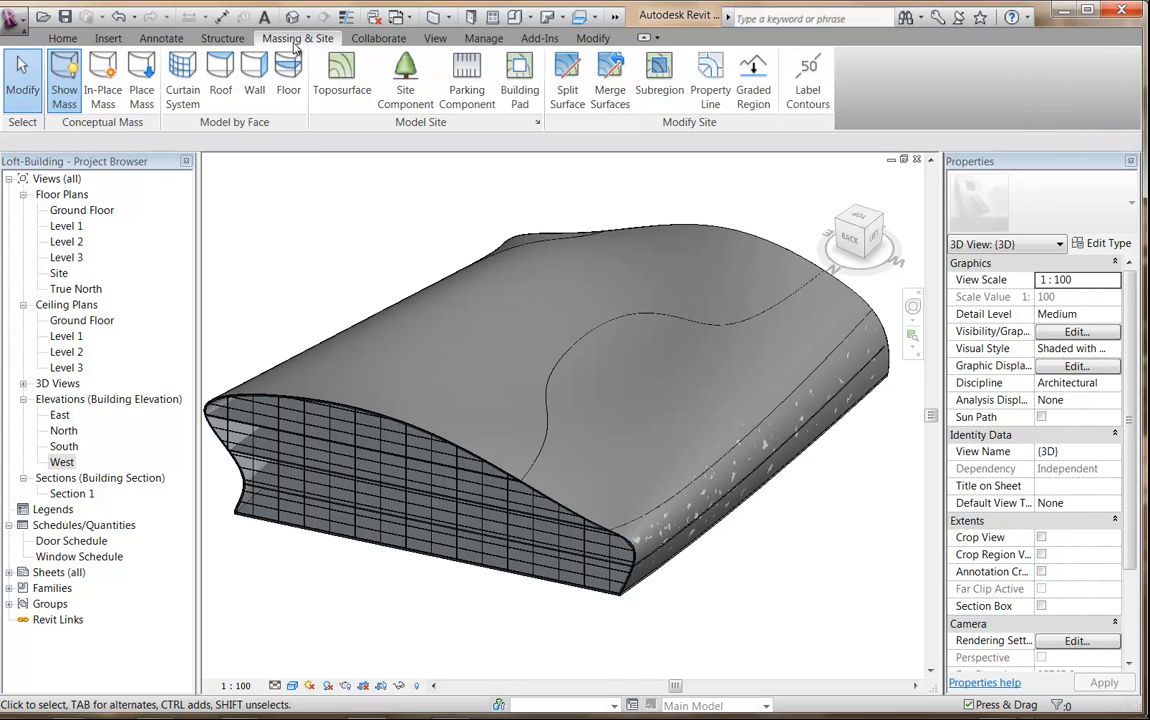
{"action": "left_click", "coordinate": [64, 88]}
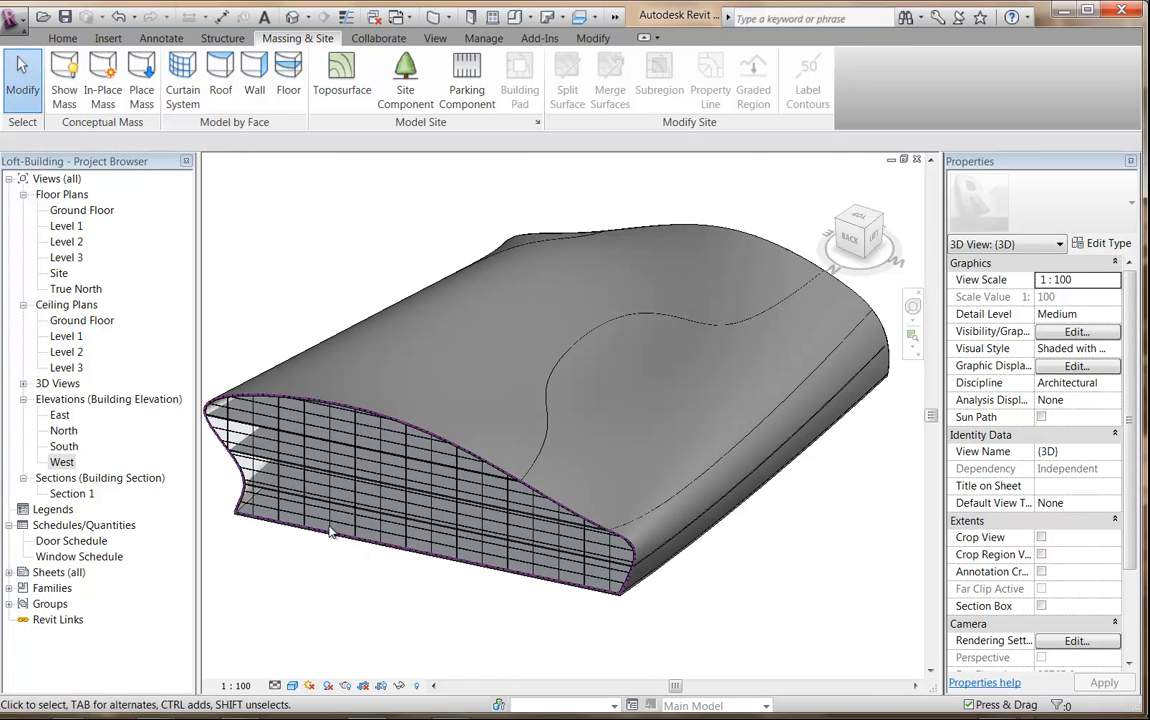
{"action": "middle_click_drag", "start_coordinate": [314, 454], "coordinate": [481, 385], "text": "shift"}
{"action": "scroll", "coordinate": [609, 402], "scroll_direction": "up", "scroll_amount": 3}
{"action": "scroll", "coordinate": [488, 382], "scroll_direction": "up", "scroll_amount": 2}
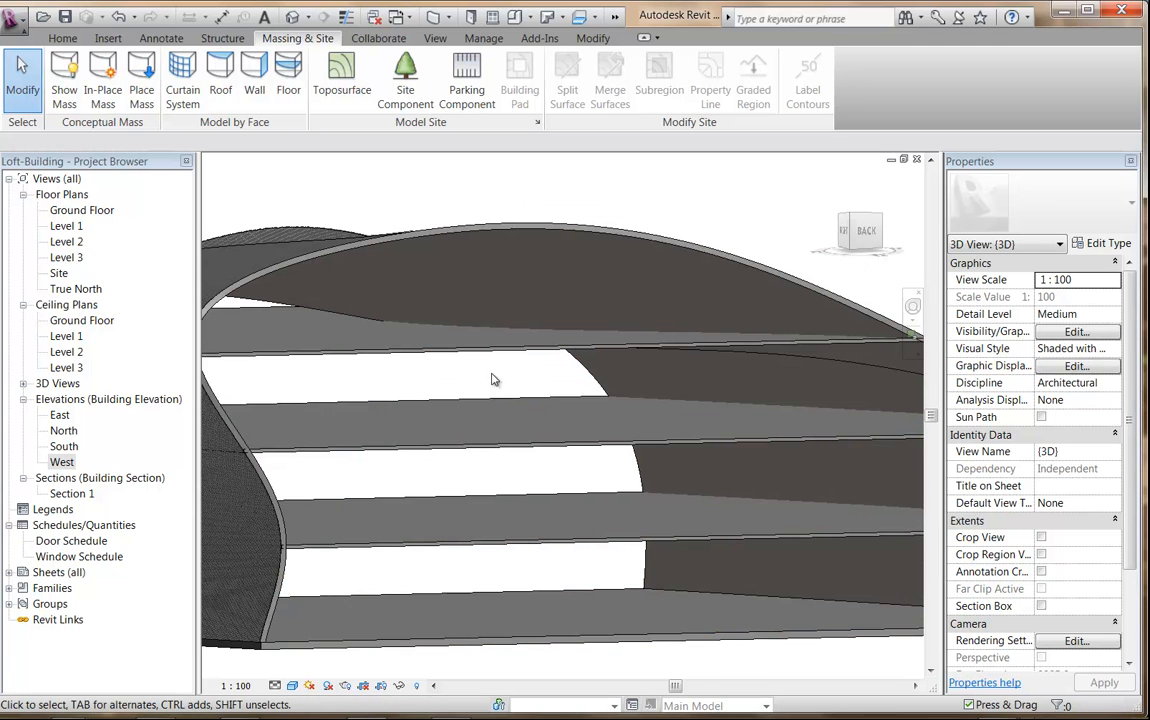
{"action": "scroll", "coordinate": [482, 358], "scroll_direction": "up", "scroll_amount": 1}
{"action": "scroll", "coordinate": [508, 421], "scroll_direction": "down", "scroll_amount": 3}
{"action": "middle_click_drag", "start_coordinate": [508, 421], "coordinate": [708, 476], "text": "shift"}
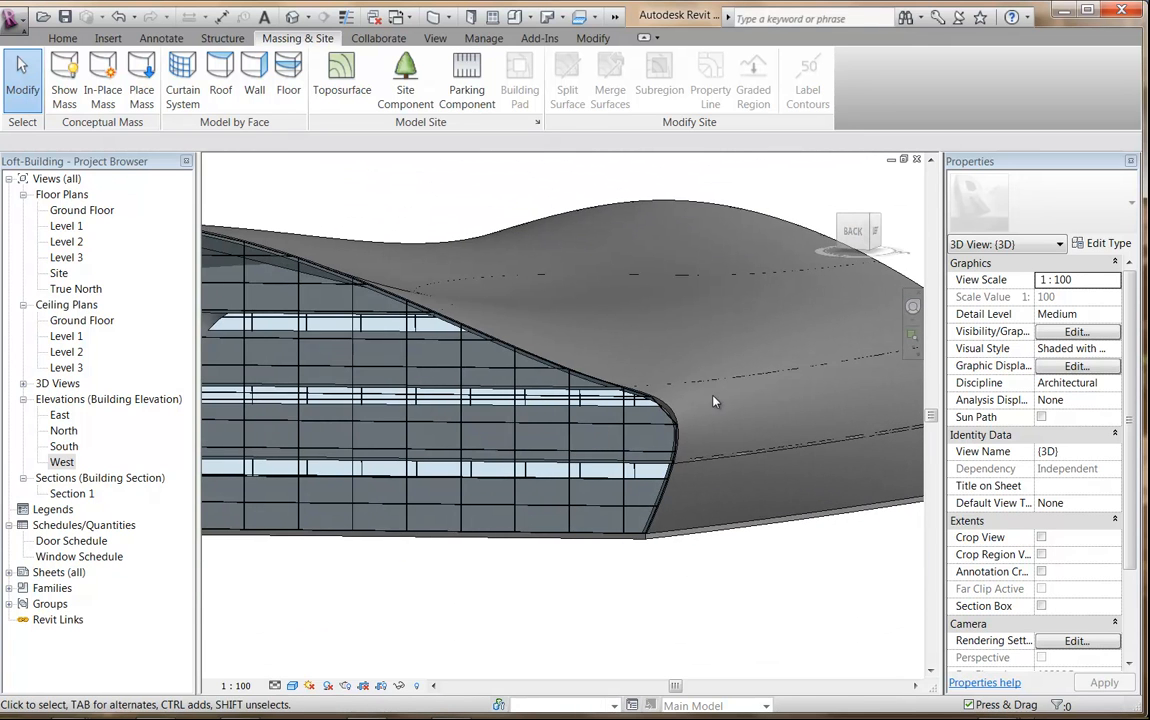
{"action": "middle_click_drag", "start_coordinate": [783, 463], "coordinate": [812, 503], "text": "shift"}
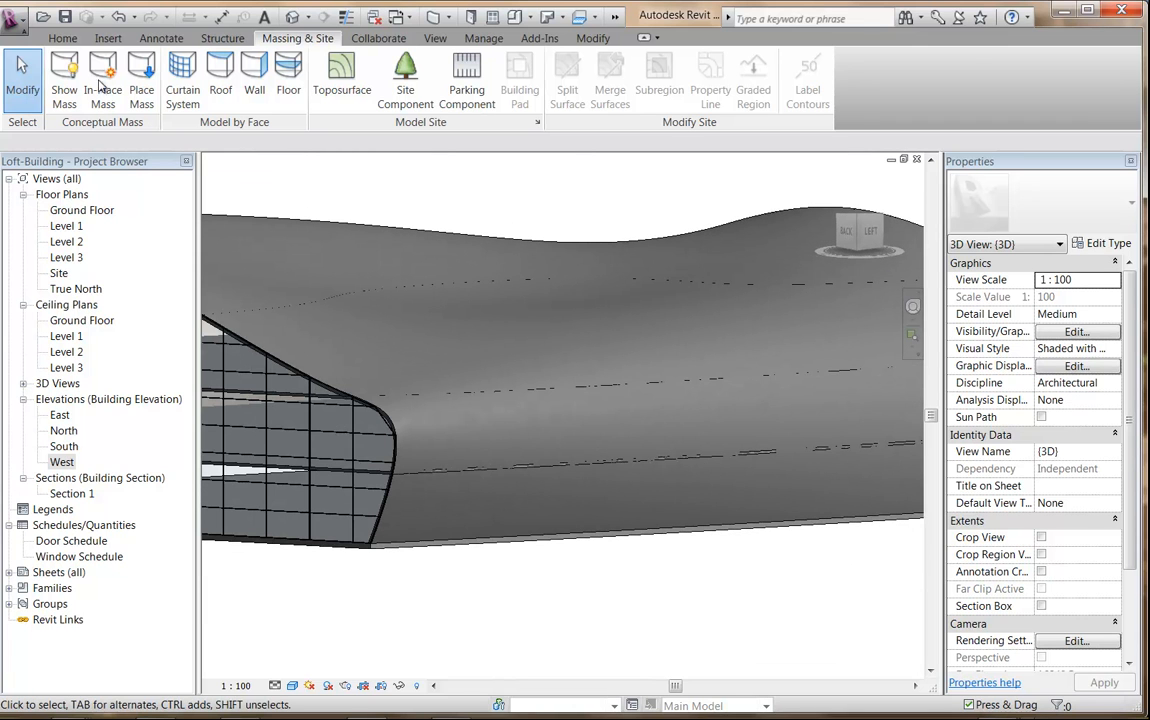
Step: Place two M_Fixed 0915 x 1830mm windows in the curved side wall, one above the other, and end the command
{"action": "left_click", "coordinate": [62, 38]}
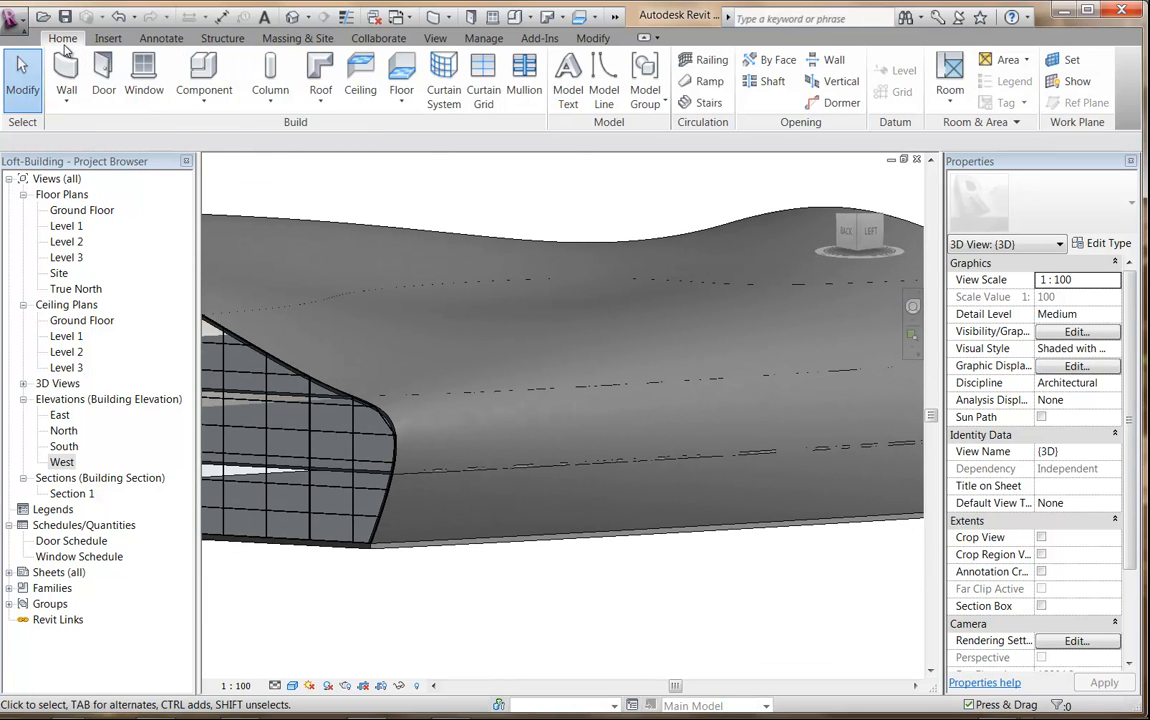
{"action": "left_click", "coordinate": [144, 80]}
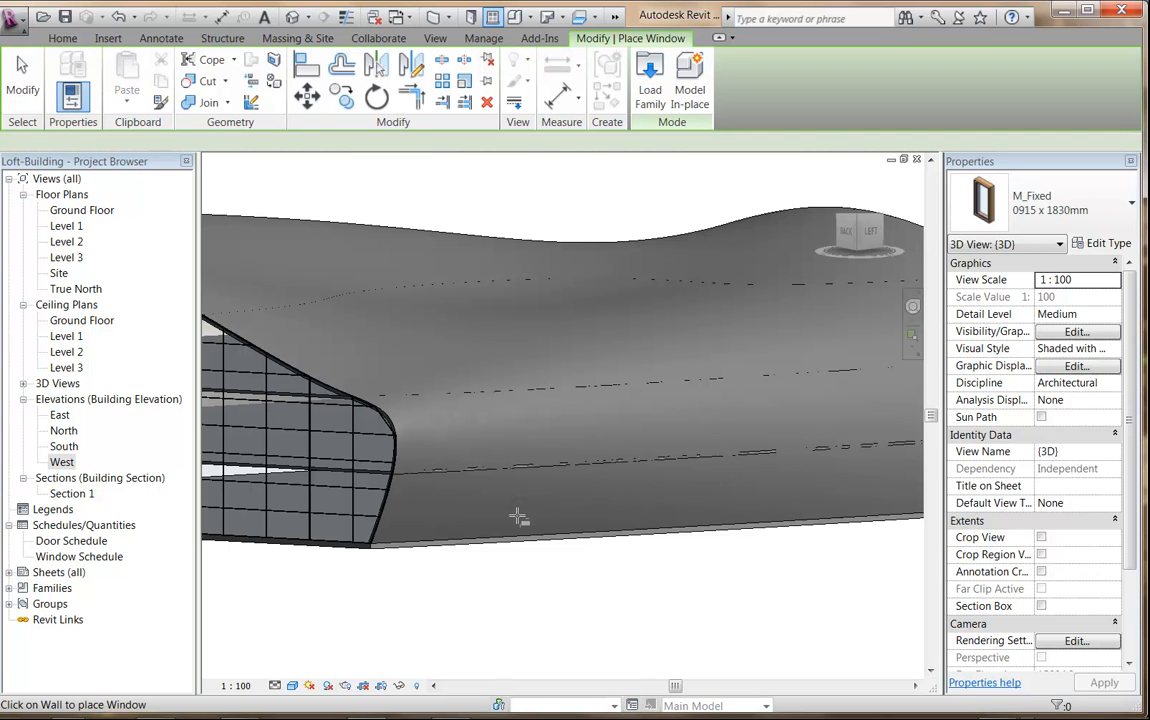
{"action": "left_click", "coordinate": [795, 467]}
{"action": "middle_click_drag", "start_coordinate": [848, 486], "coordinate": [735, 512]}
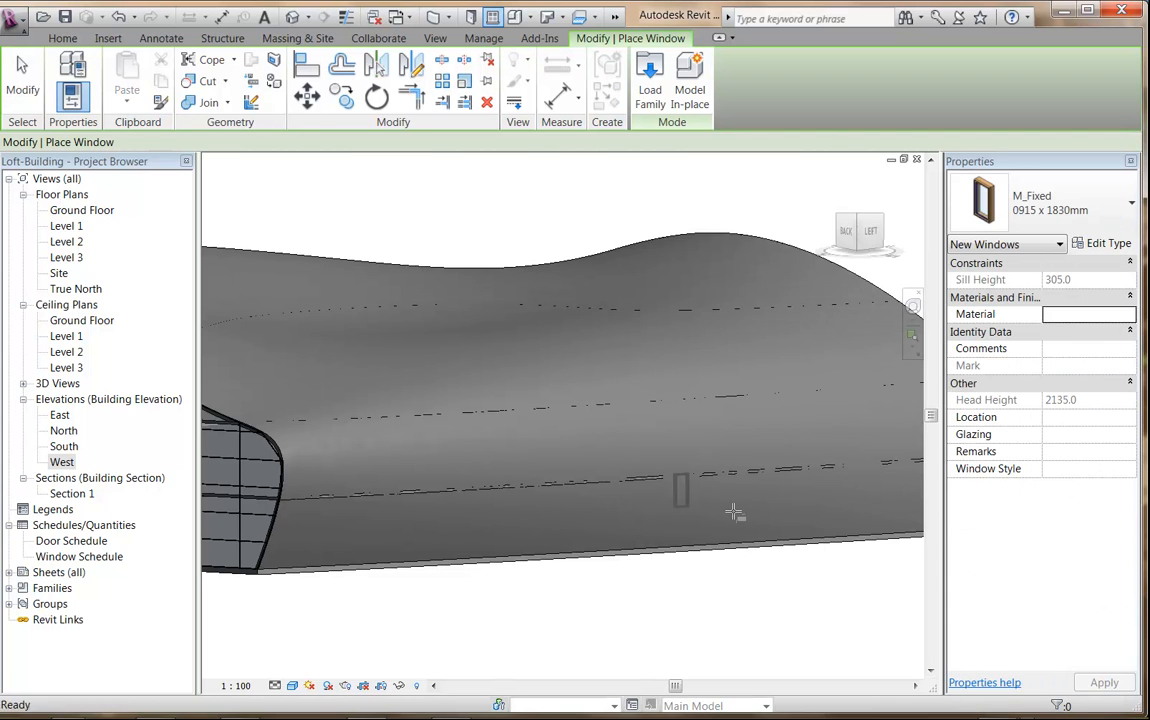
{"action": "scroll", "coordinate": [735, 512], "scroll_direction": "up", "scroll_amount": 1}
{"action": "scroll", "coordinate": [735, 515], "scroll_direction": "up", "scroll_amount": 2}
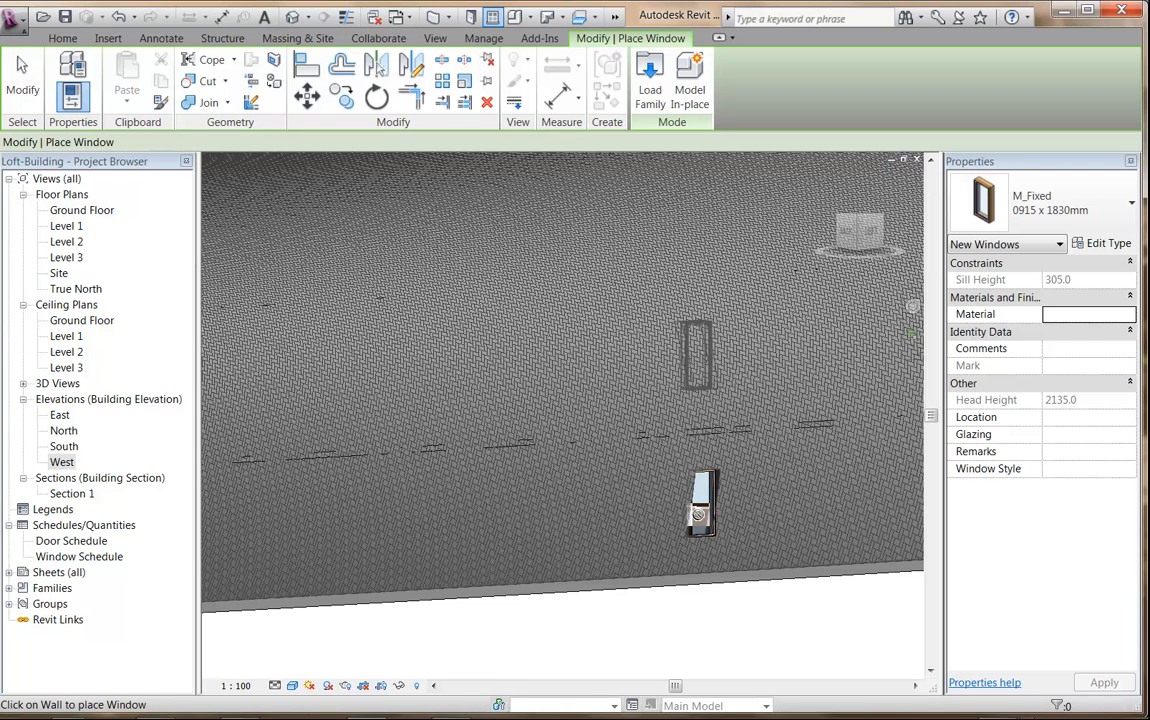
{"action": "left_click", "coordinate": [697, 355]}
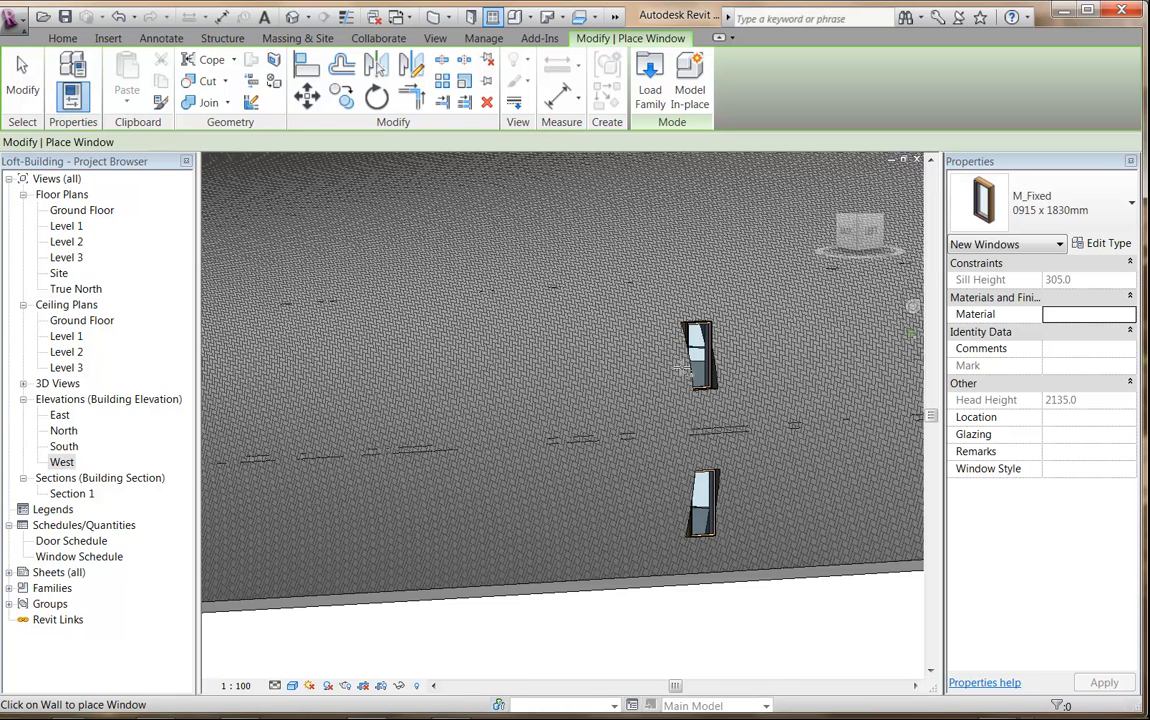
{"action": "right_click", "coordinate": [624, 343]}
{"action": "left_click", "coordinate": [645, 354]}
{"action": "right_click", "coordinate": [645, 352]}
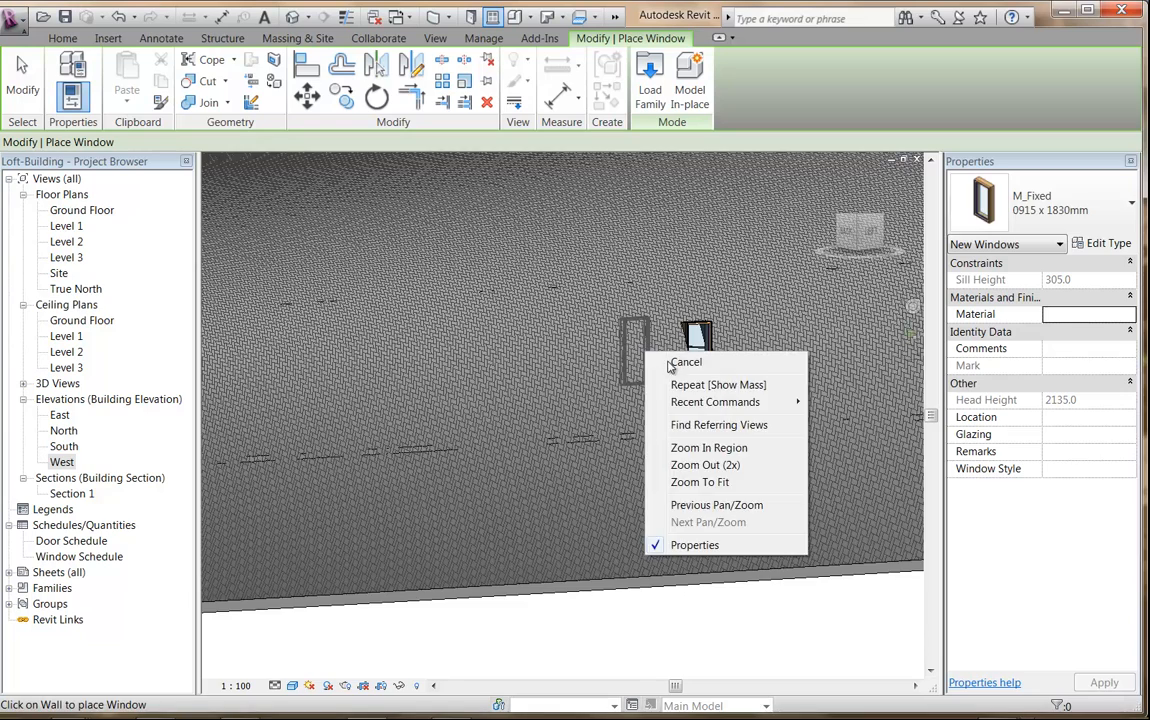
{"action": "left_click", "coordinate": [672, 364]}
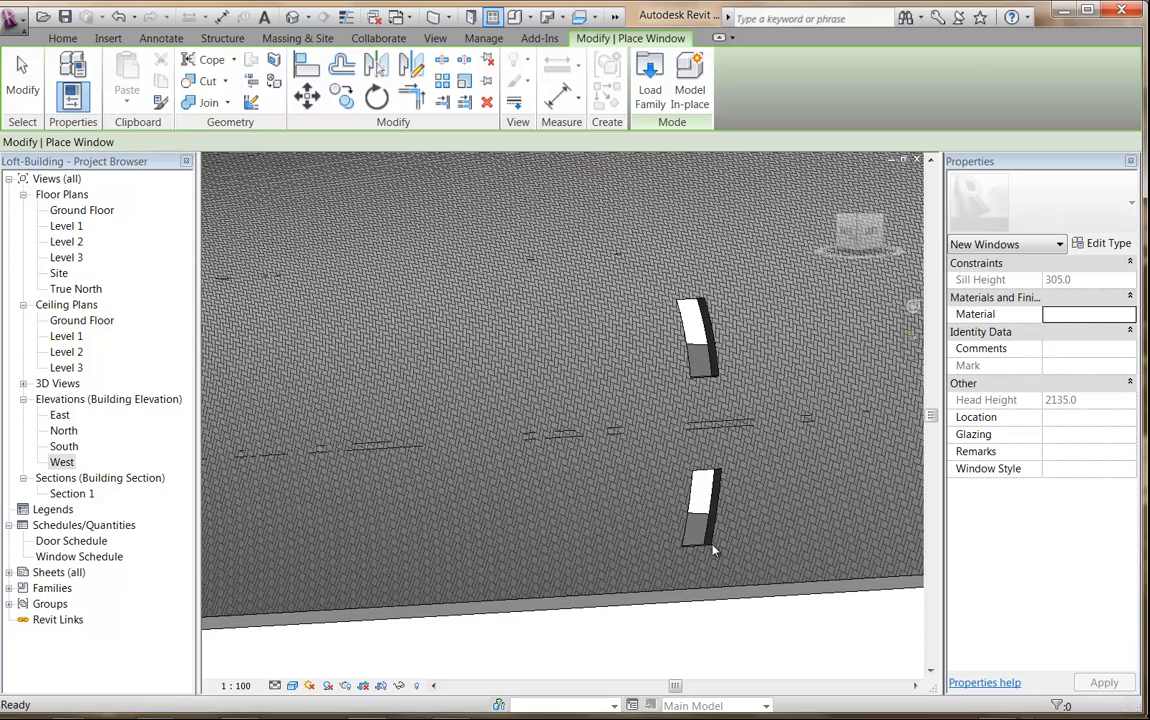
Step: Delete the lower of the two M_Fixed windows in the curved side wall
{"action": "scroll", "coordinate": [714, 549], "scroll_direction": "up", "scroll_amount": 3}
{"action": "left_click", "coordinate": [666, 444]}
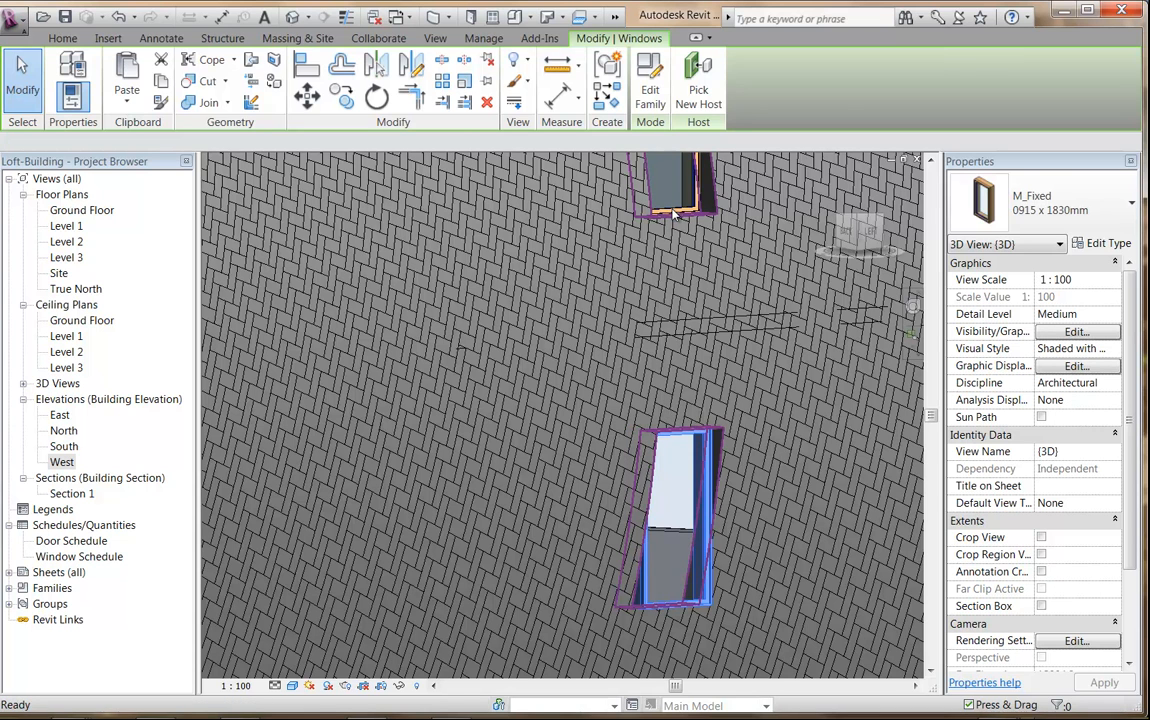
{"action": "key", "text": "Escape"}
Step: Move the remaining window down the curved wall to a sill height of about 3744 mm
{"action": "left_click_drag", "start_coordinate": [677, 209], "coordinate": [676, 209]}
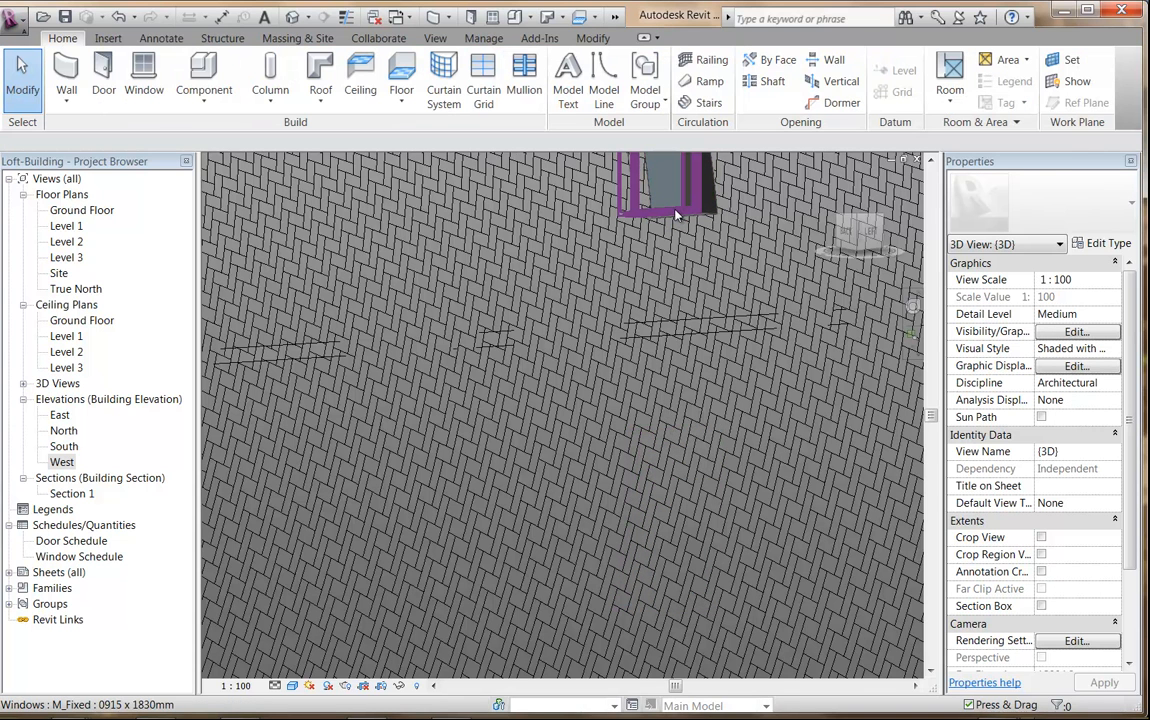
{"action": "scroll", "coordinate": [628, 374], "scroll_direction": "down", "scroll_amount": 4}
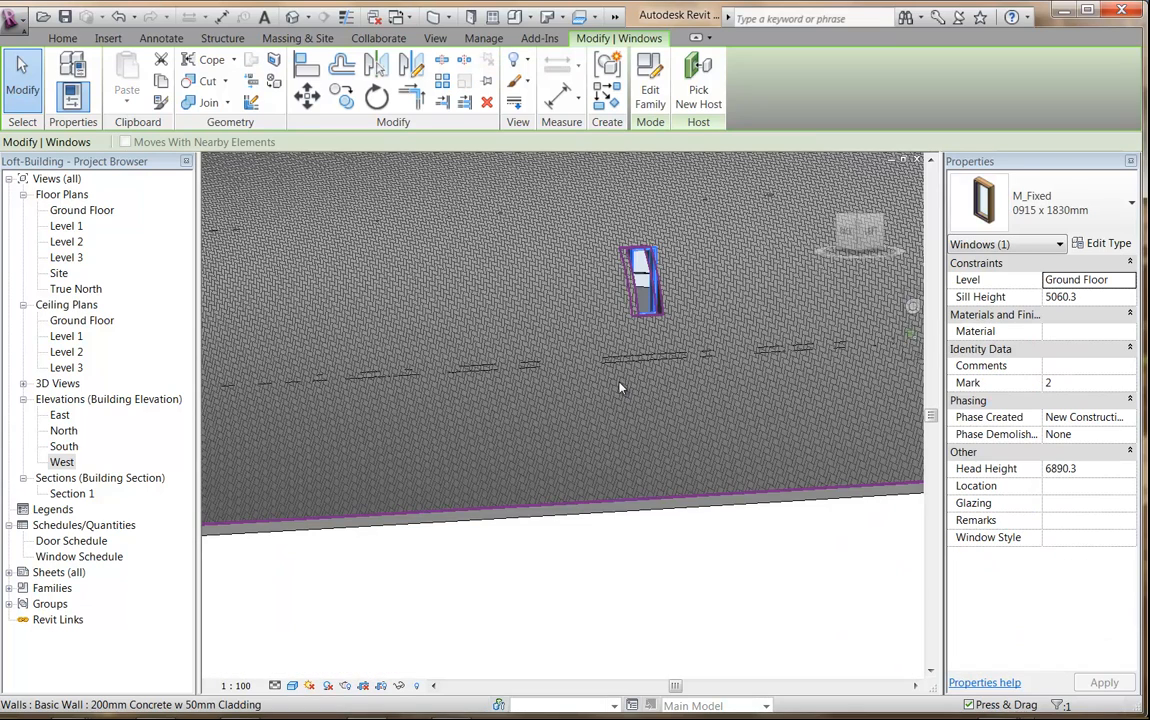
{"action": "middle_click_drag", "start_coordinate": [750, 375], "coordinate": [724, 418], "text": "shift"}
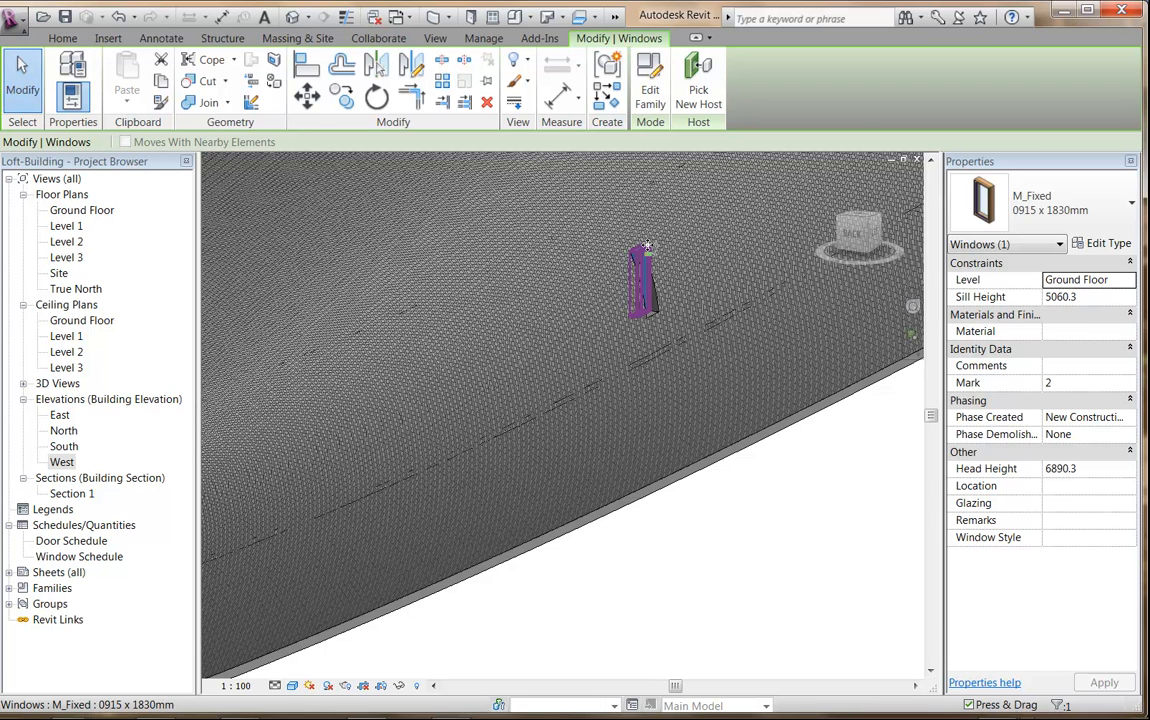
{"action": "left_click_drag", "start_coordinate": [647, 245], "coordinate": [647, 245]}
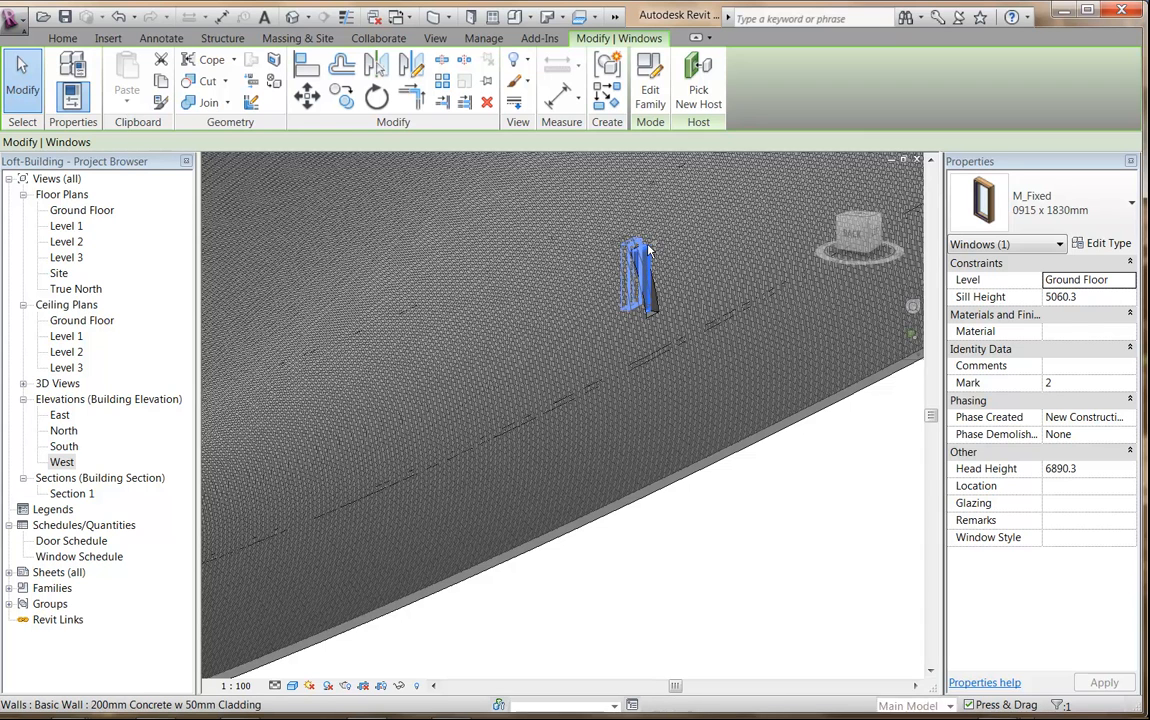
{"action": "key", "text": "Down"}
{"action": "key", "text": "Down"}
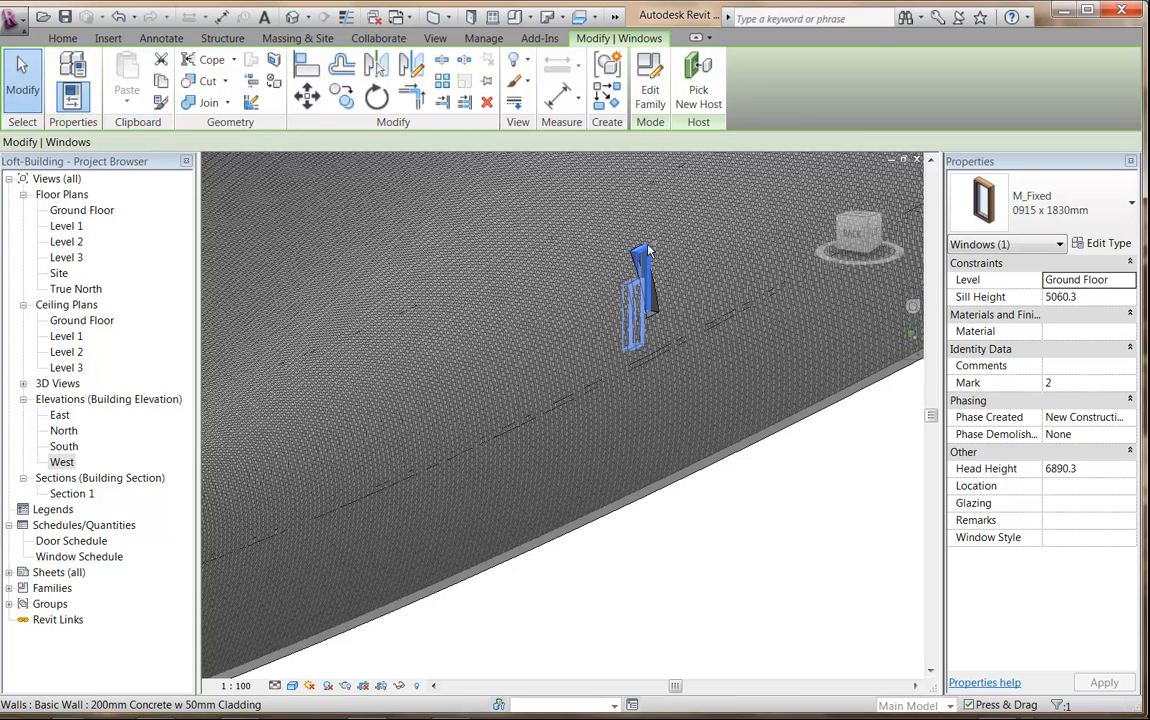
{"action": "key", "text": "Down"}
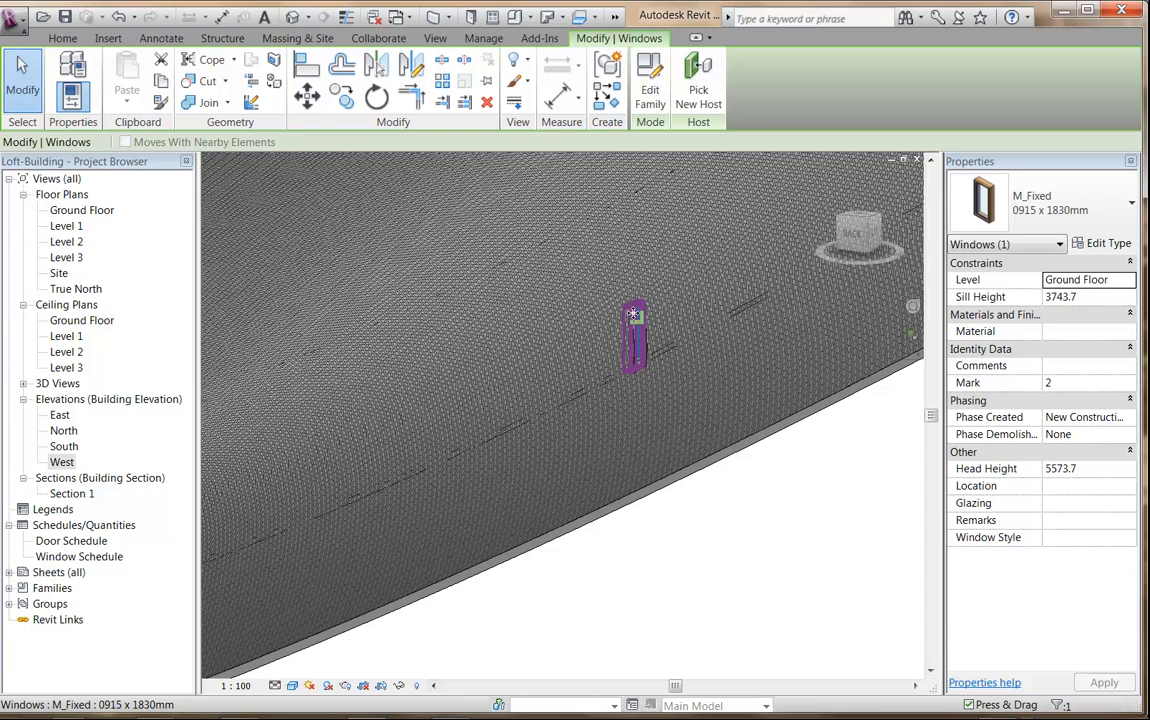
Step: Move the window up the curved wall to a sill height of about 5031 mm
{"action": "left_click_drag", "start_coordinate": [624, 267], "coordinate": [645, 357]}
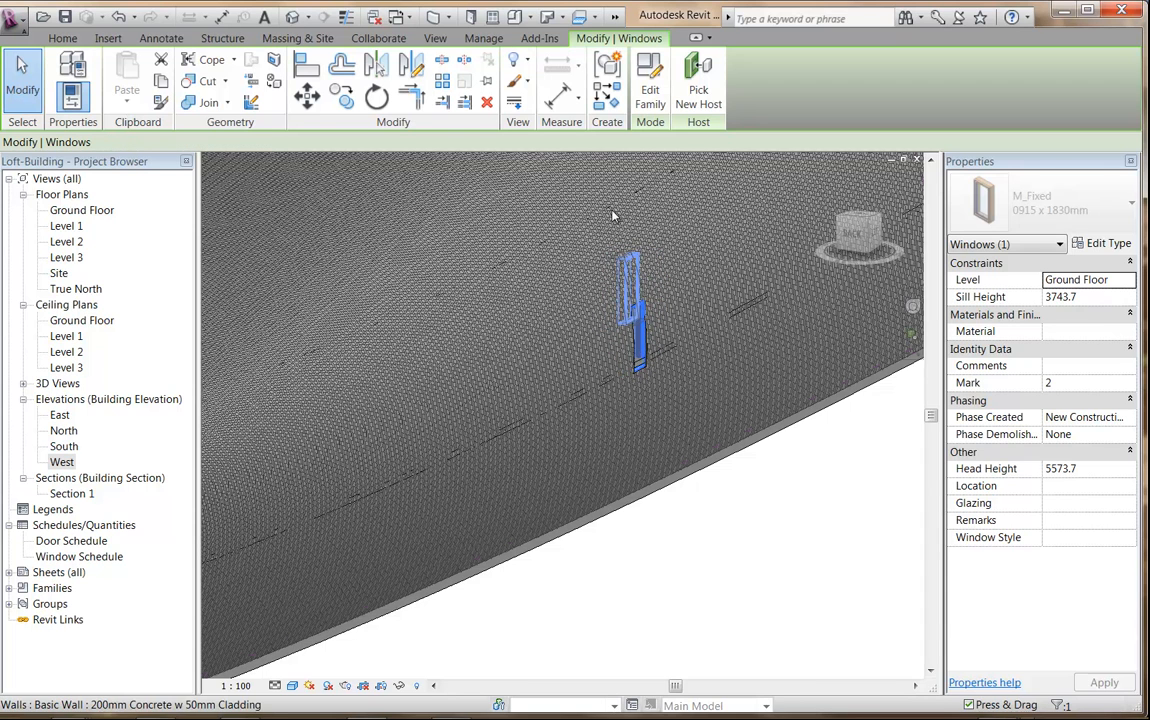
{"action": "middle_click_drag", "start_coordinate": [631, 270], "coordinate": [651, 268], "text": "shift"}
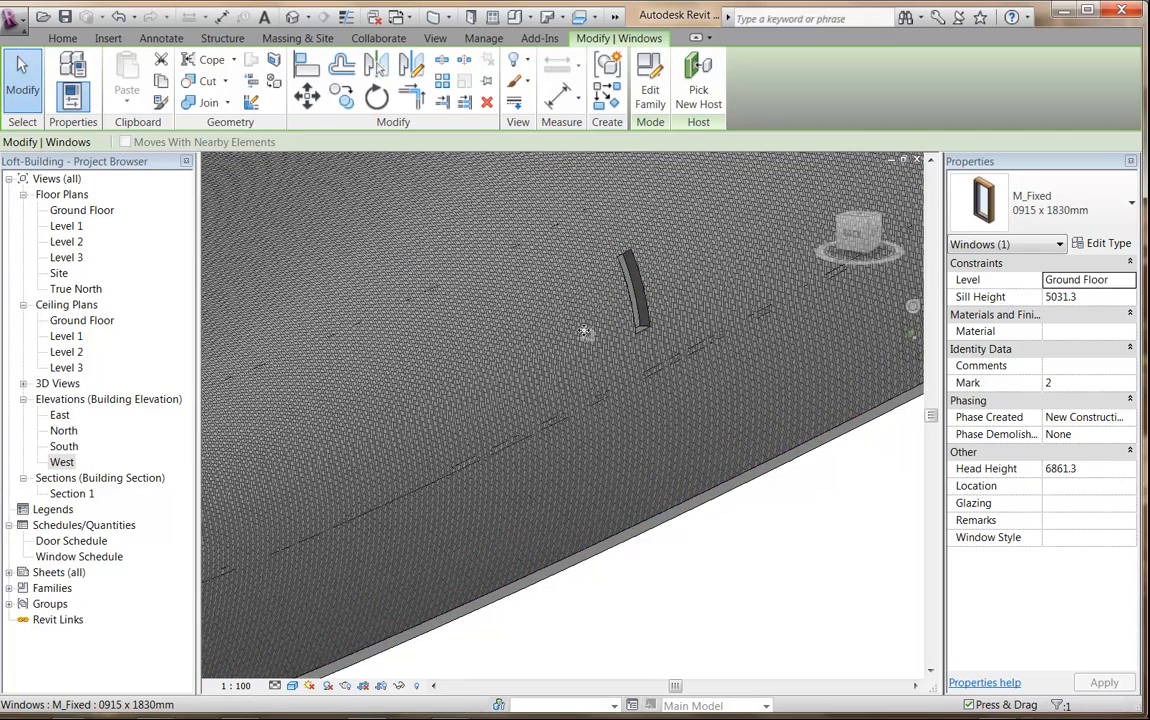
{"action": "middle_click_drag", "start_coordinate": [584, 331], "coordinate": [604, 302], "text": "shift"}
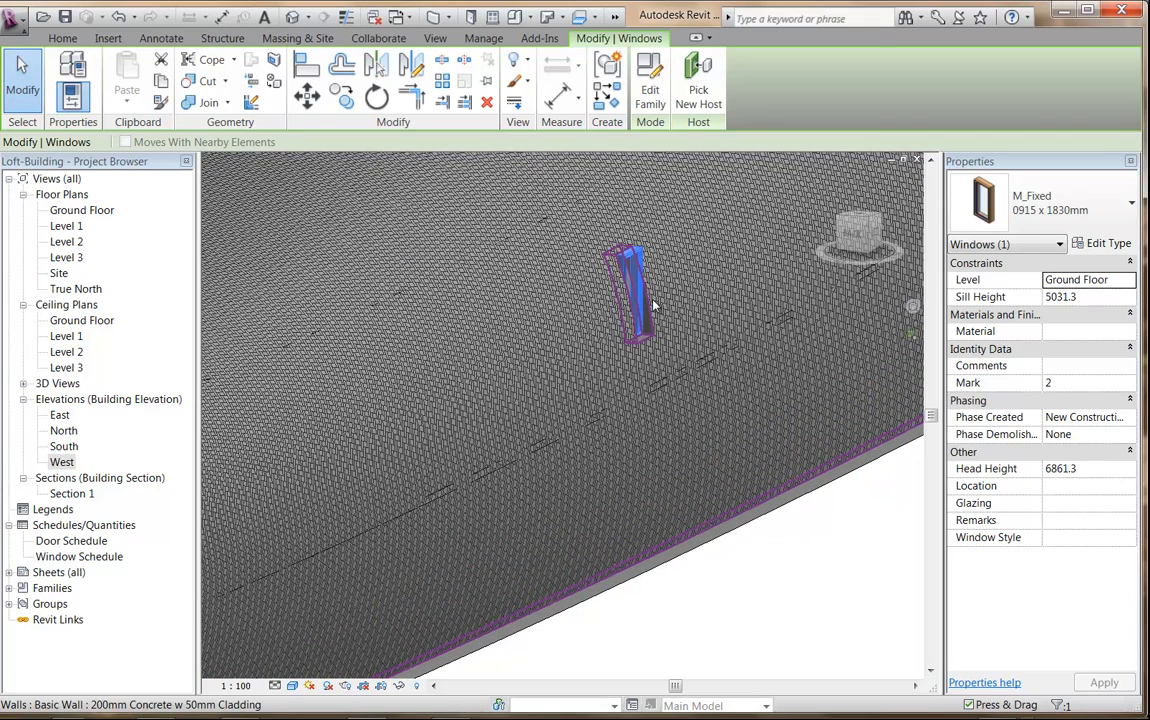
Step: In the West elevation, shift the window along the wall towards the section line and deselect it
{"action": "double_click", "coordinate": [62, 462]}
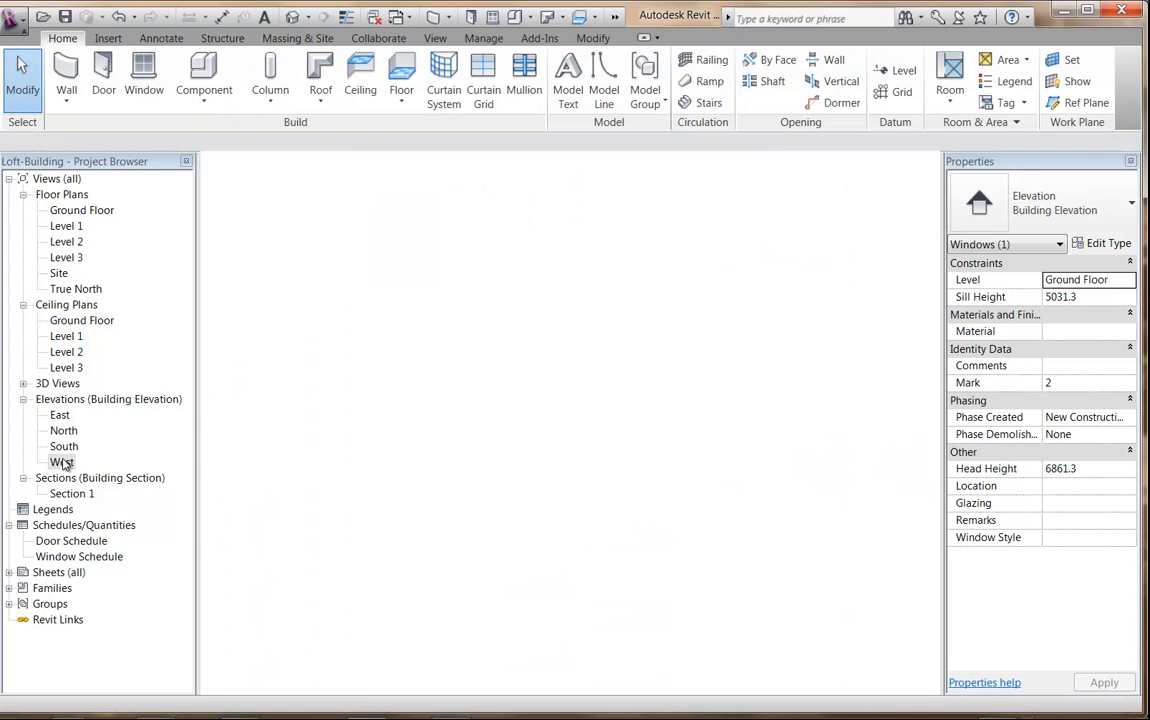
{"action": "scroll", "coordinate": [612, 424], "scroll_direction": "up", "scroll_amount": 5}
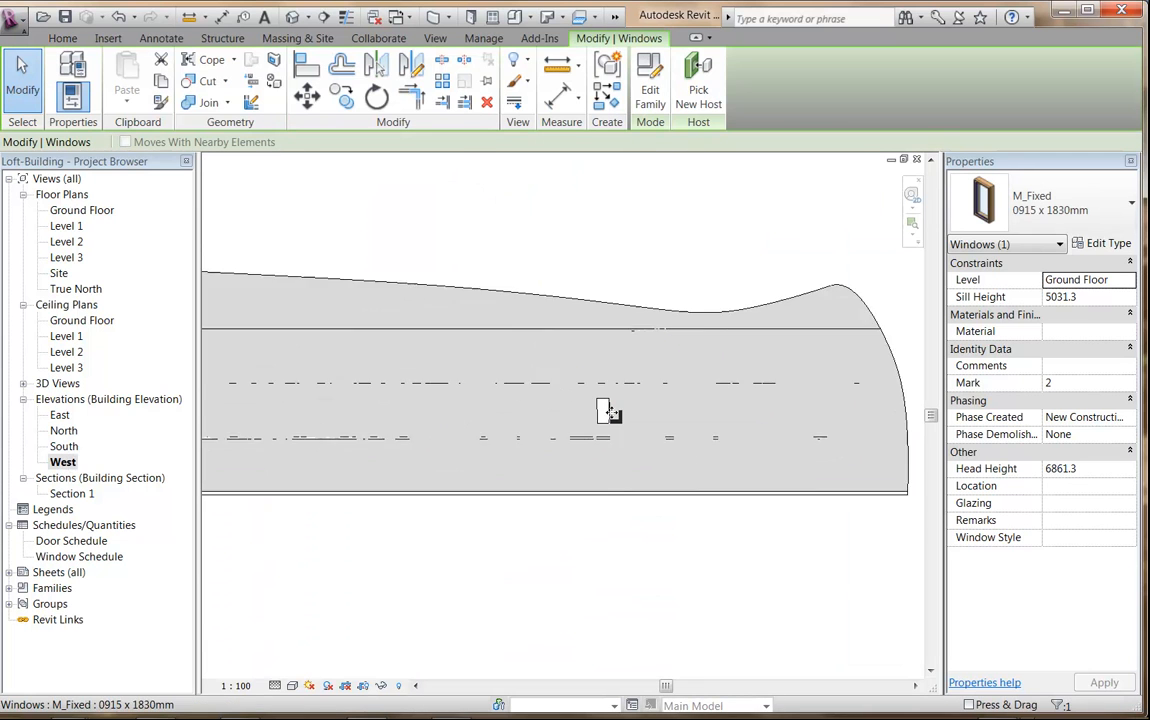
{"action": "middle_click_drag", "start_coordinate": [578, 411], "coordinate": [745, 441]}
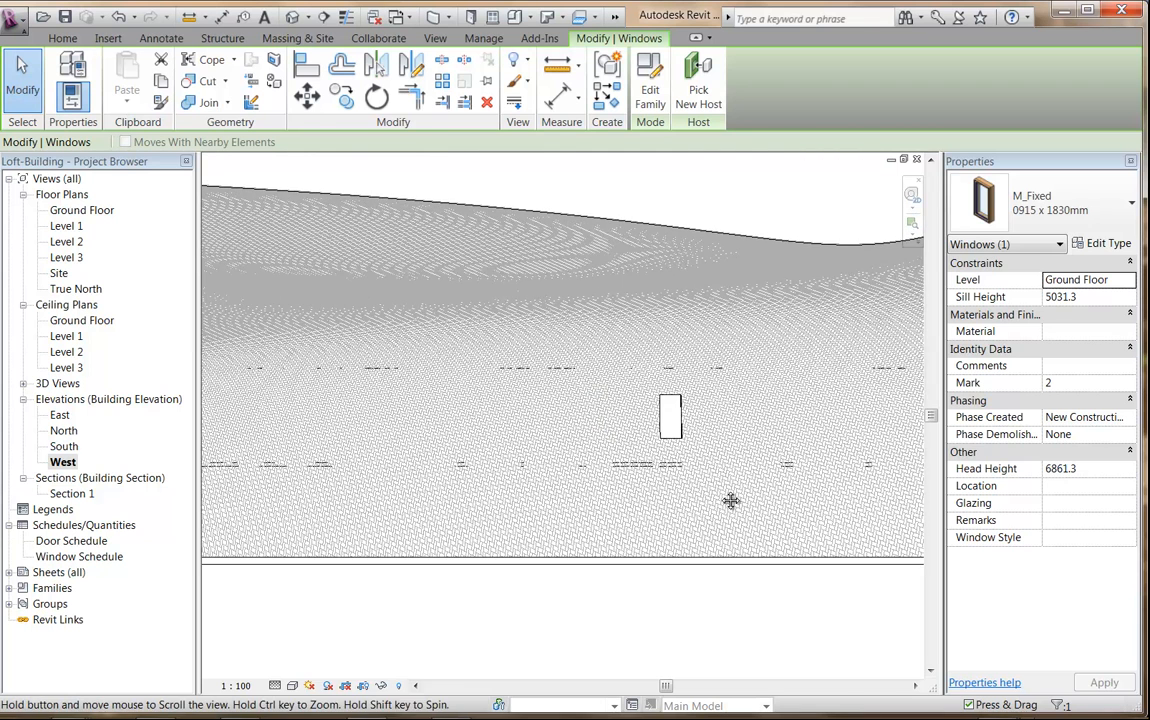
{"action": "middle_click_drag", "start_coordinate": [731, 501], "coordinate": [724, 497]}
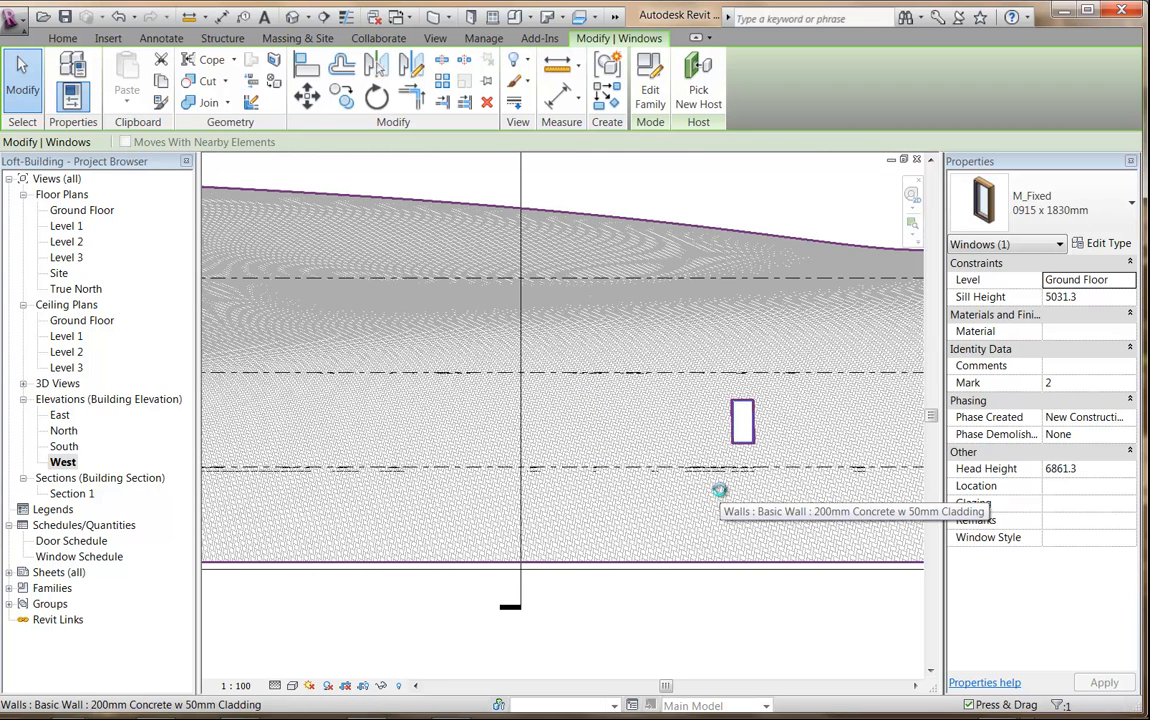
{"action": "key", "text": "Left"}
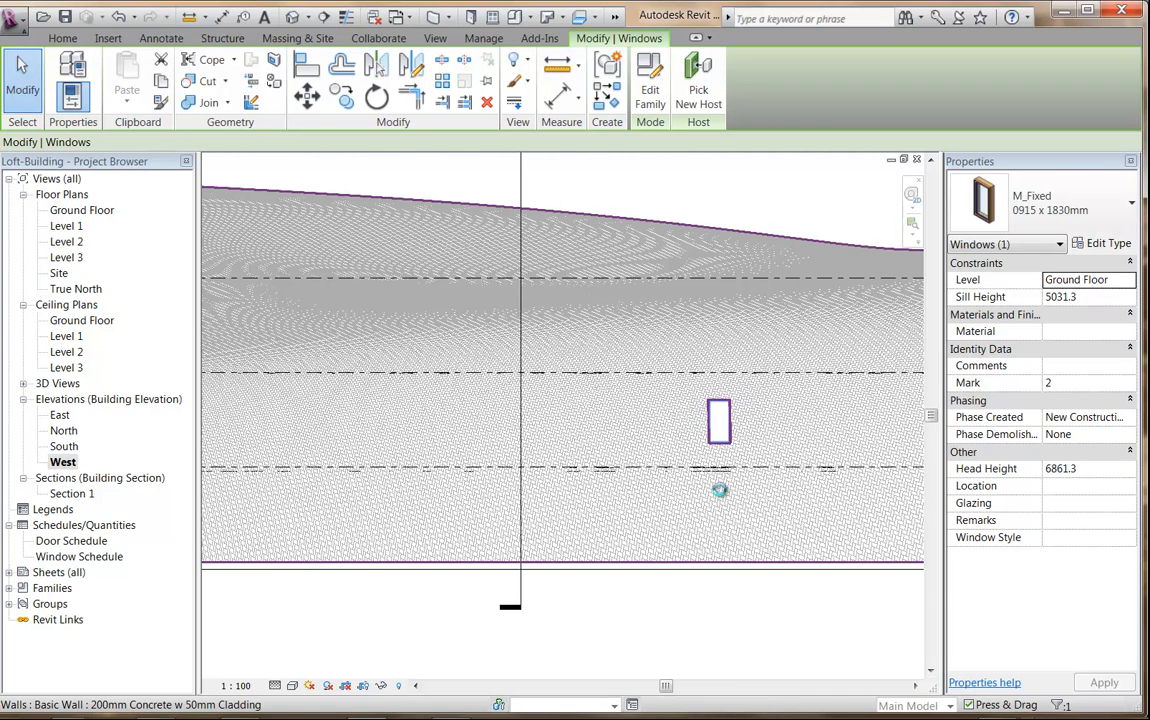
{"action": "key", "text": "Escape"}
Step: Examine the window's position in the 3D view and in the Ground Floor and Level 1 floor plans
{"action": "double_click", "coordinate": [61, 384]}
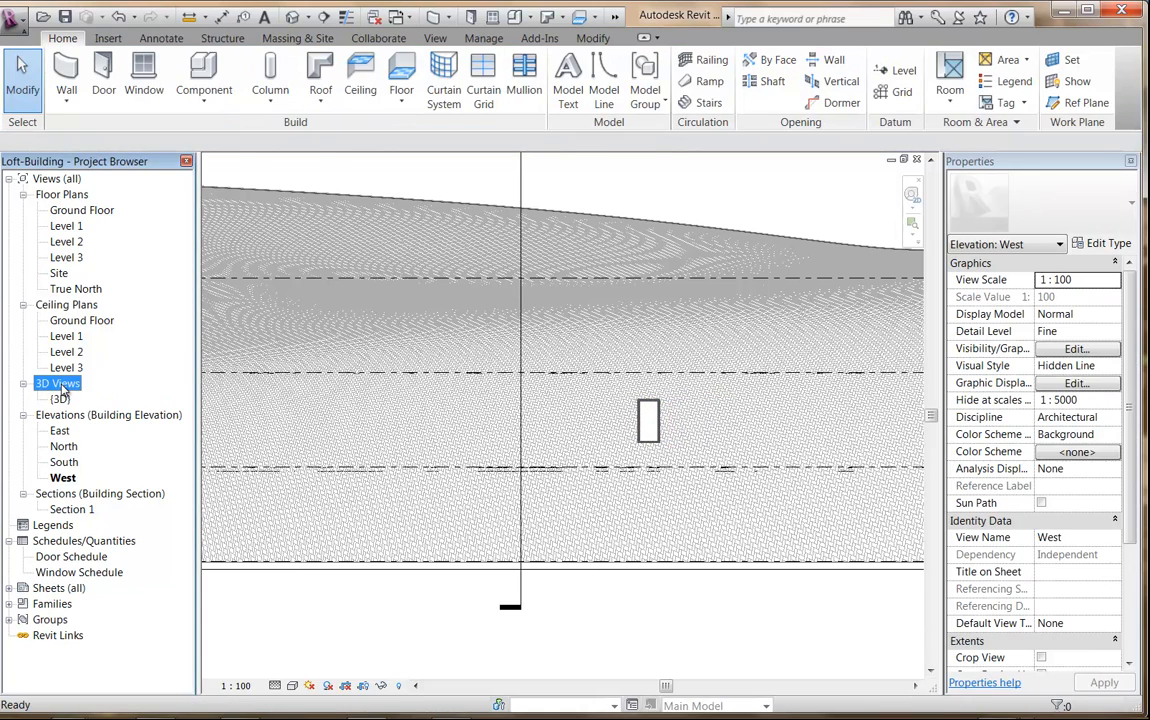
{"action": "double_click", "coordinate": [62, 399]}
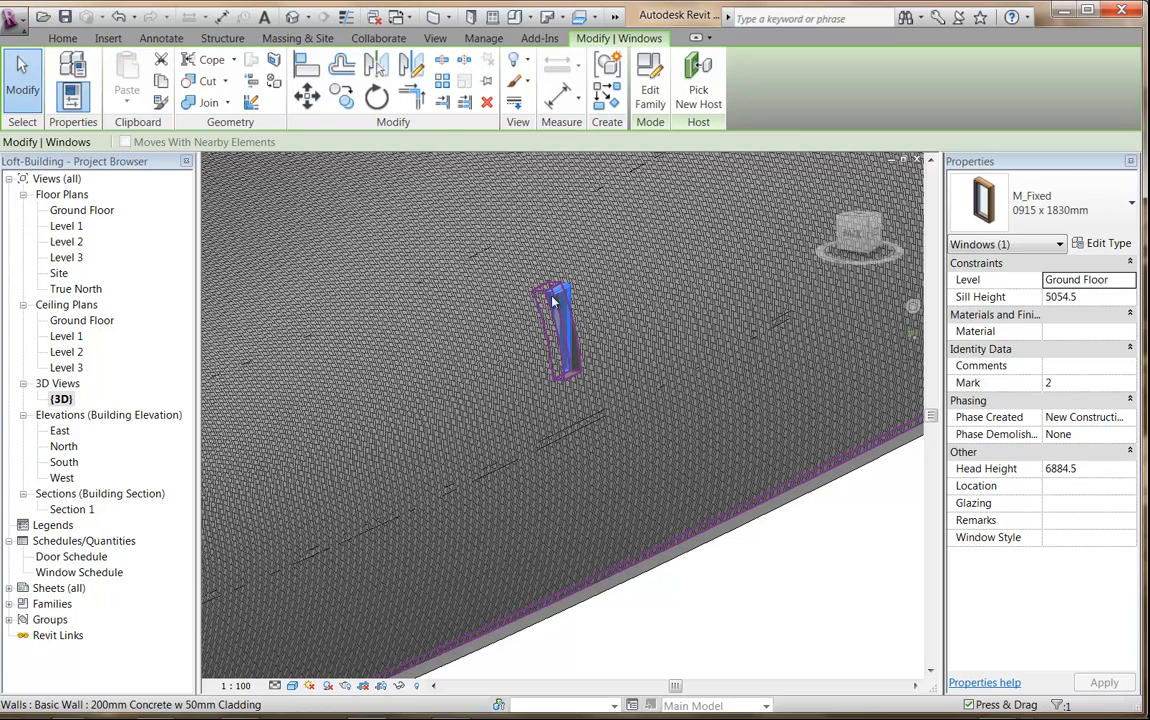
{"action": "middle_click_drag", "start_coordinate": [640, 257], "coordinate": [912, 254]}
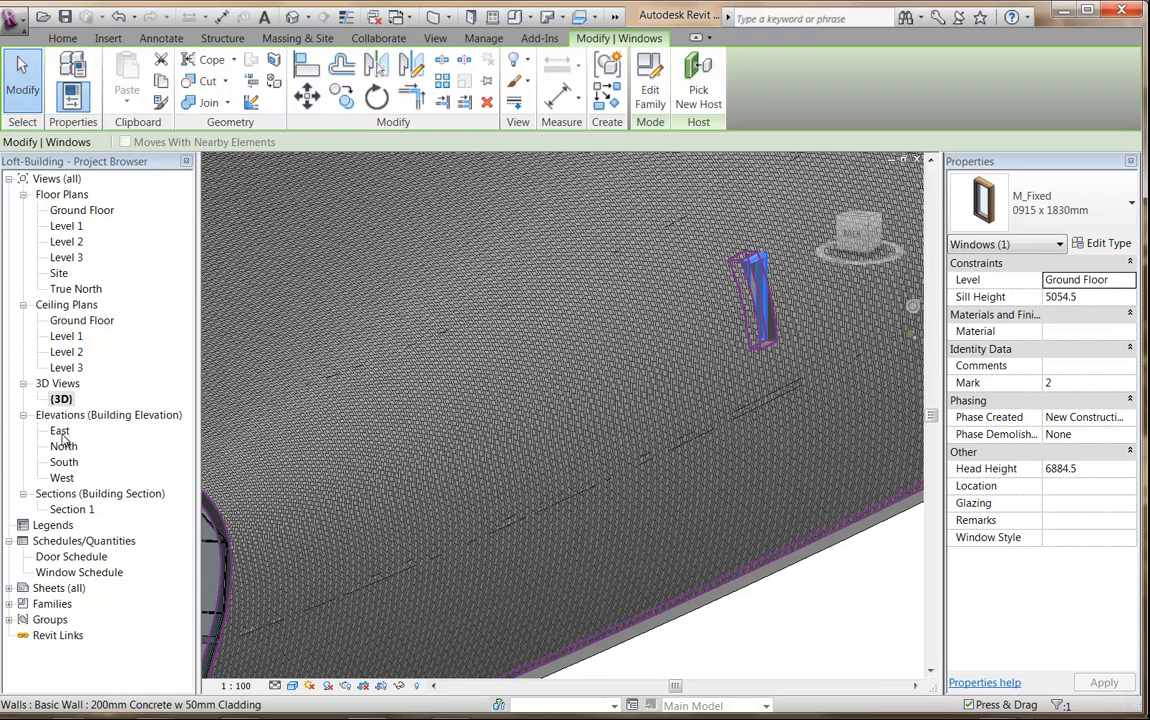
{"action": "double_click", "coordinate": [67, 212]}
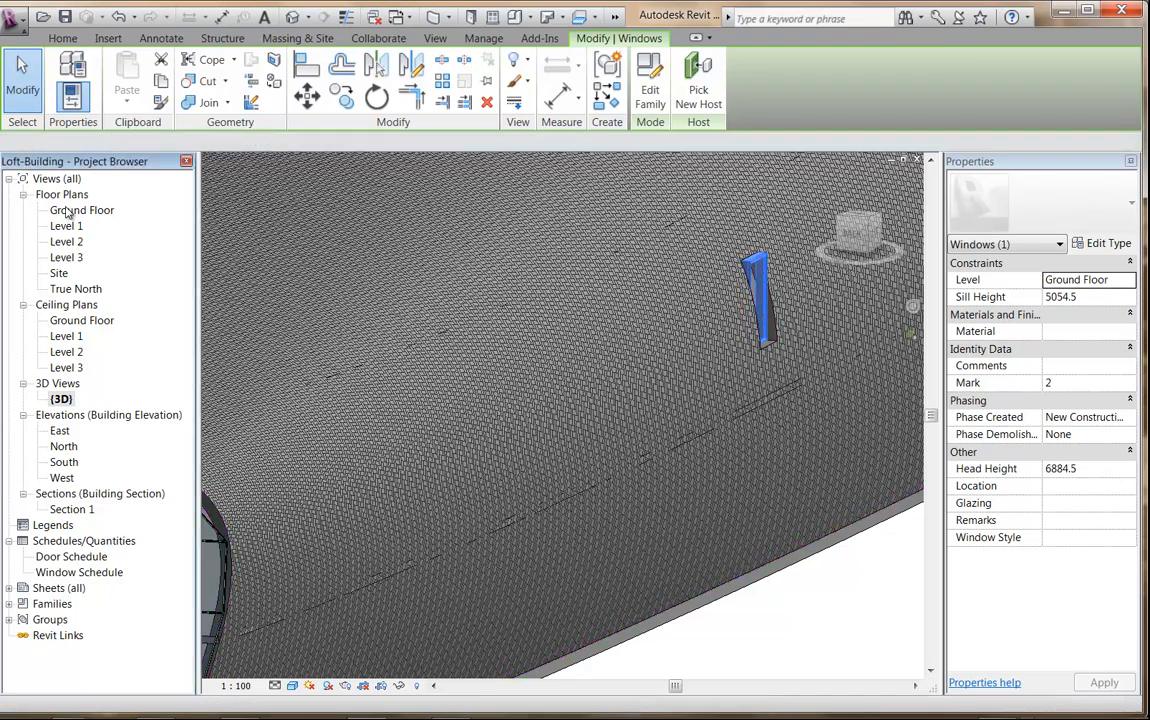
{"action": "middle_click_drag", "start_coordinate": [689, 475], "coordinate": [635, 388]}
{"action": "scroll", "coordinate": [642, 483], "scroll_direction": "down", "scroll_amount": 2}
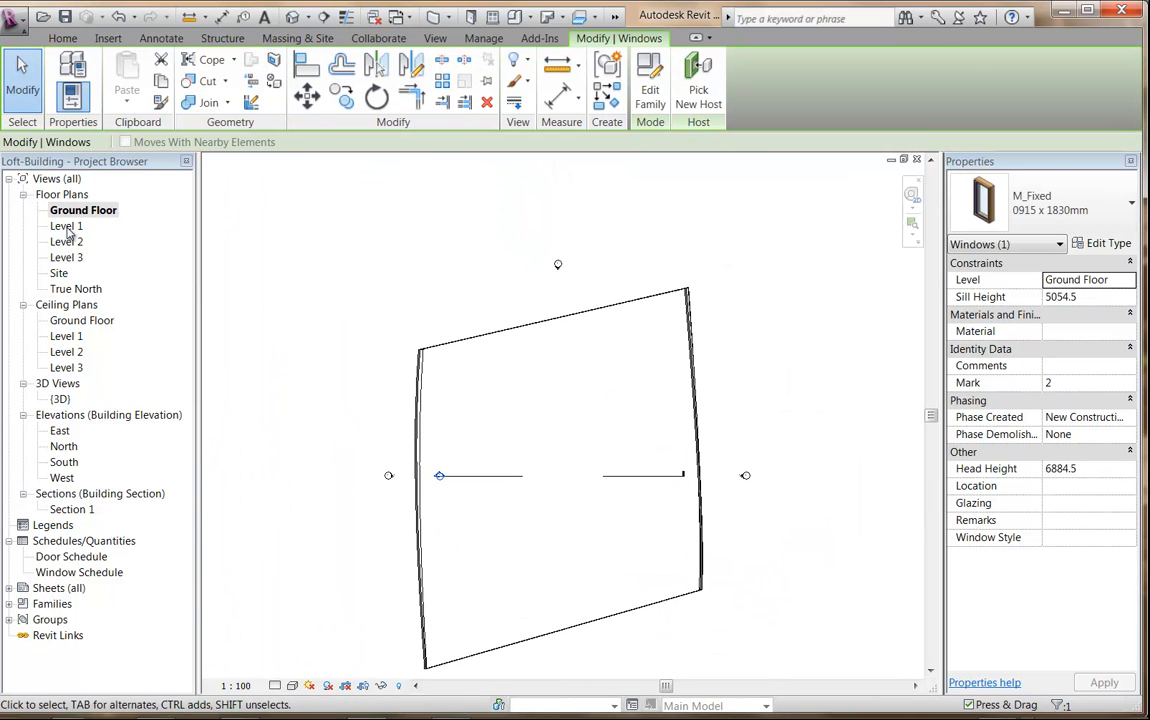
{"action": "double_click", "coordinate": [67, 228]}
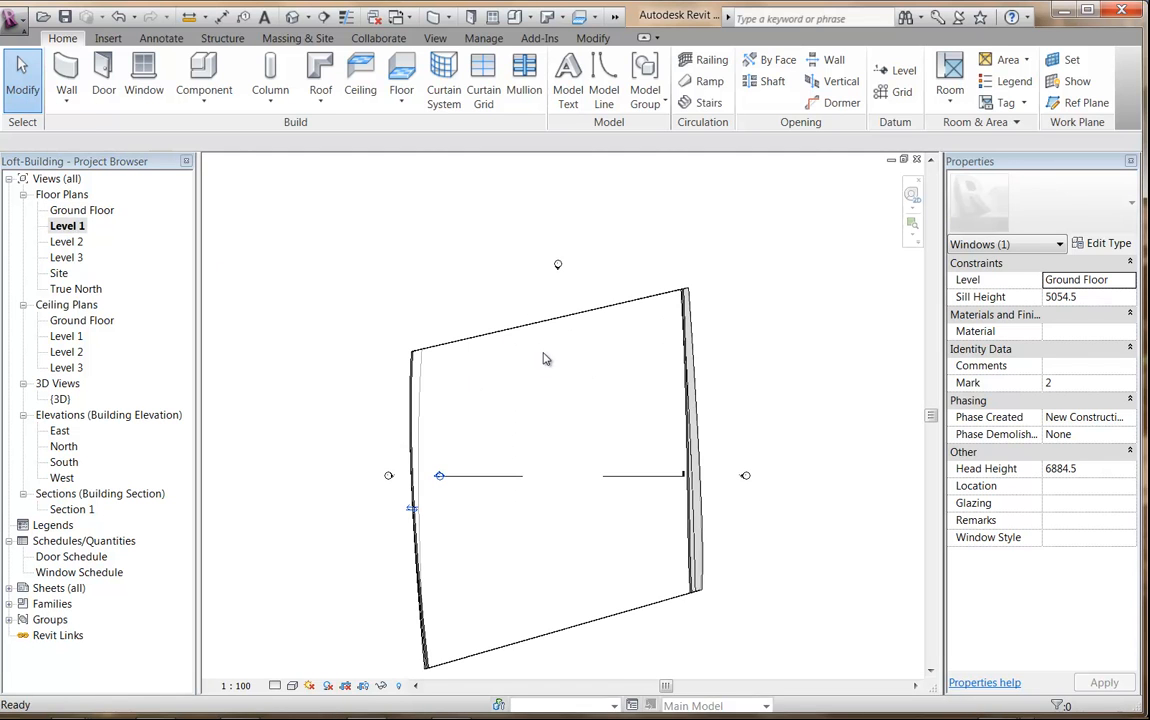
{"action": "scroll", "coordinate": [547, 378], "scroll_direction": "up", "scroll_amount": 1}
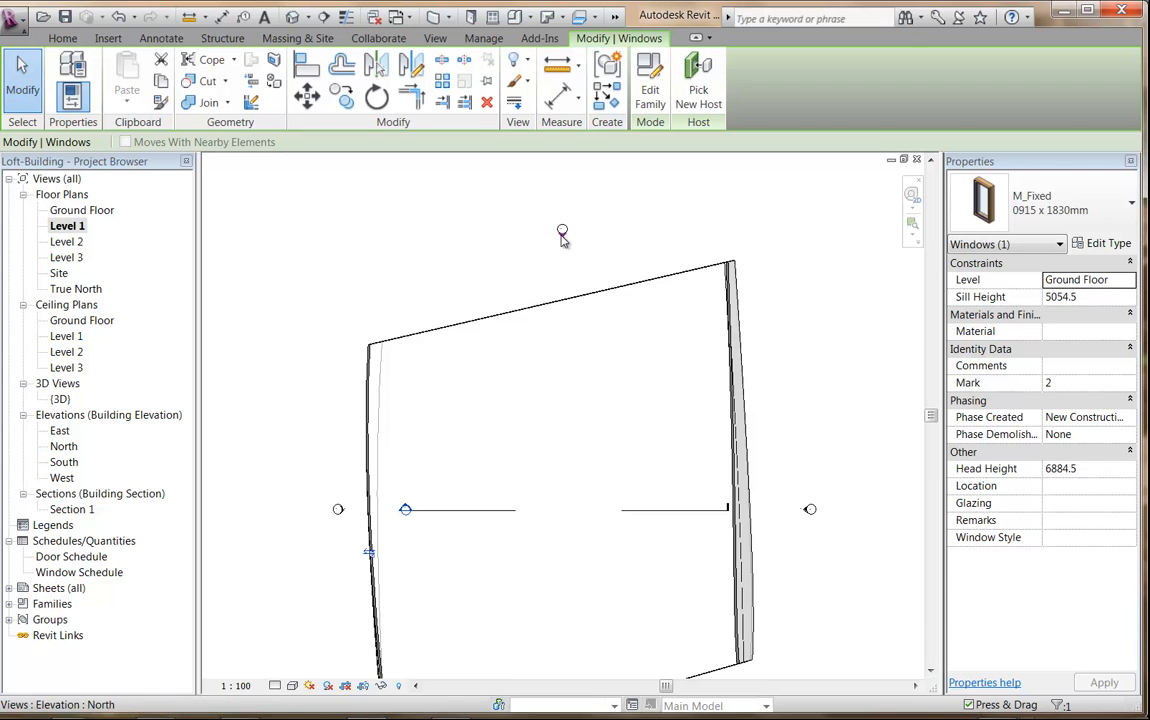
{"action": "middle_click_drag", "start_coordinate": [421, 324], "coordinate": [470, 226]}
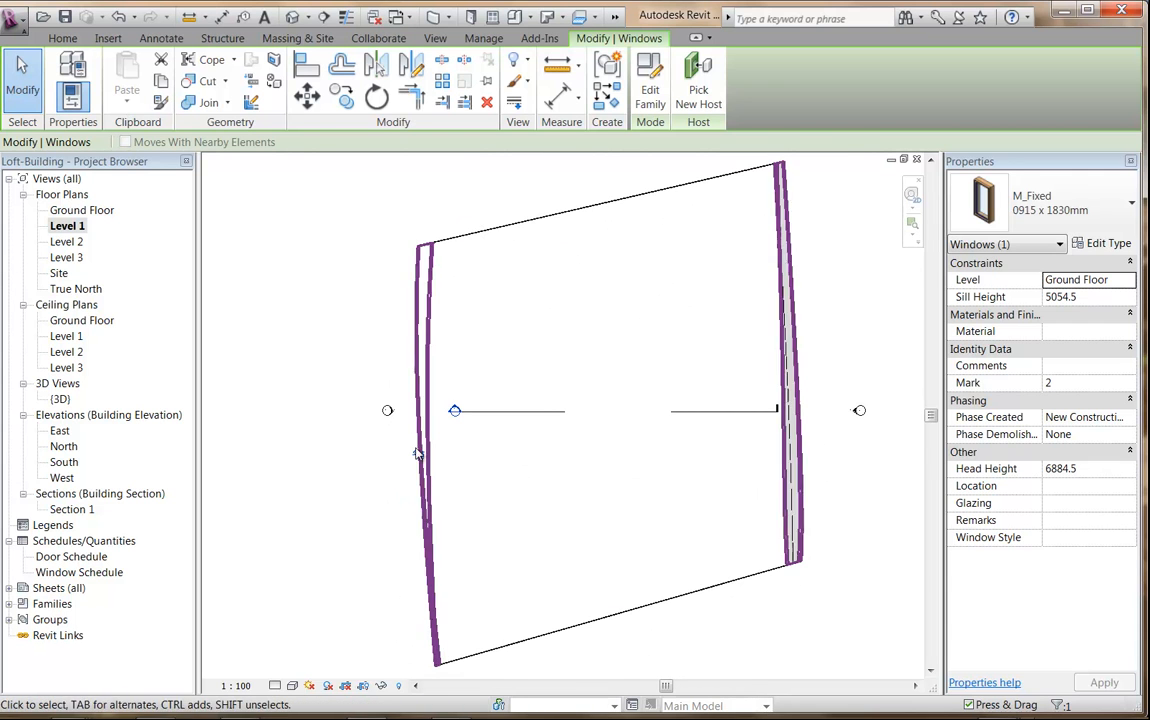
{"action": "middle_click_drag", "start_coordinate": [537, 366], "coordinate": [560, 407]}
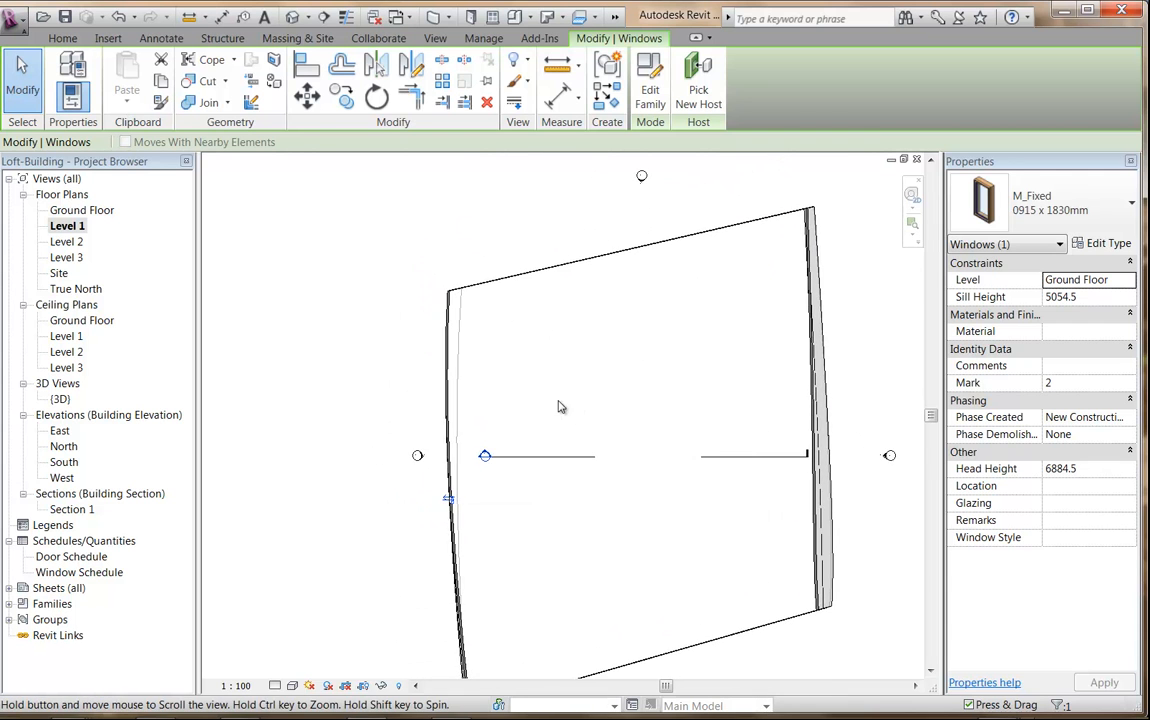
Step: In the West elevation, move the window horizontally past the section line to the part of the wall near the glazed end
{"action": "double_click", "coordinate": [421, 456]}
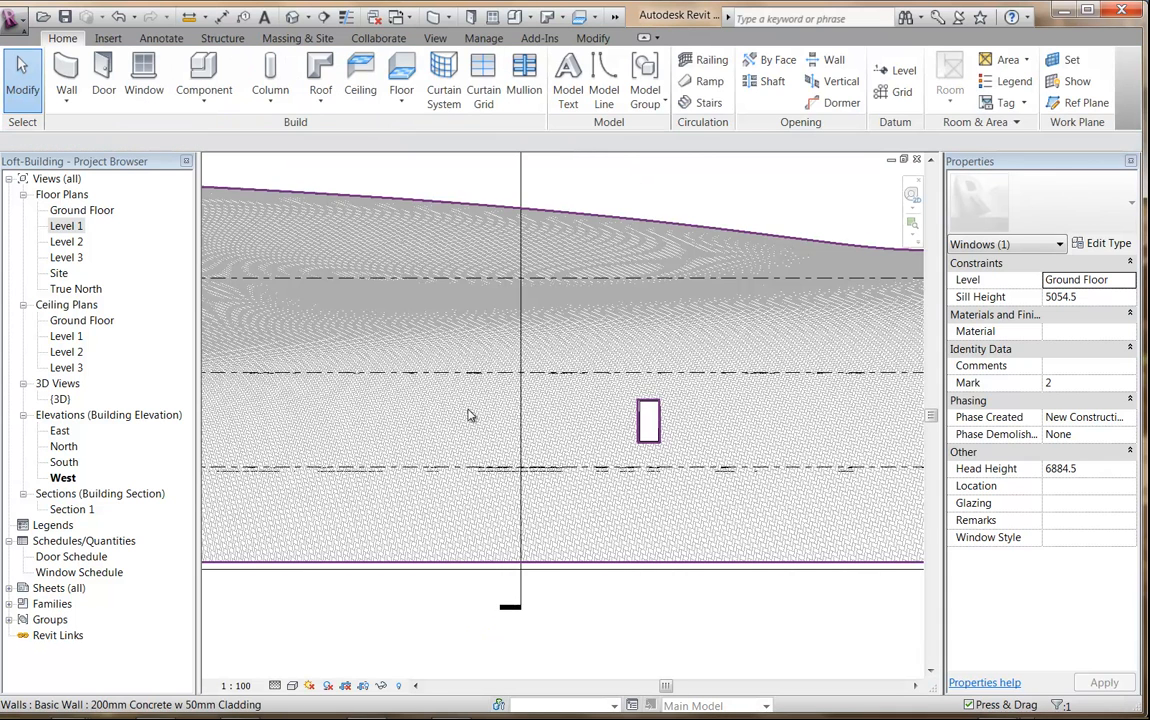
{"action": "middle_click_drag", "start_coordinate": [643, 477], "coordinate": [675, 525]}
{"action": "scroll", "coordinate": [675, 525], "scroll_direction": "down", "scroll_amount": 1}
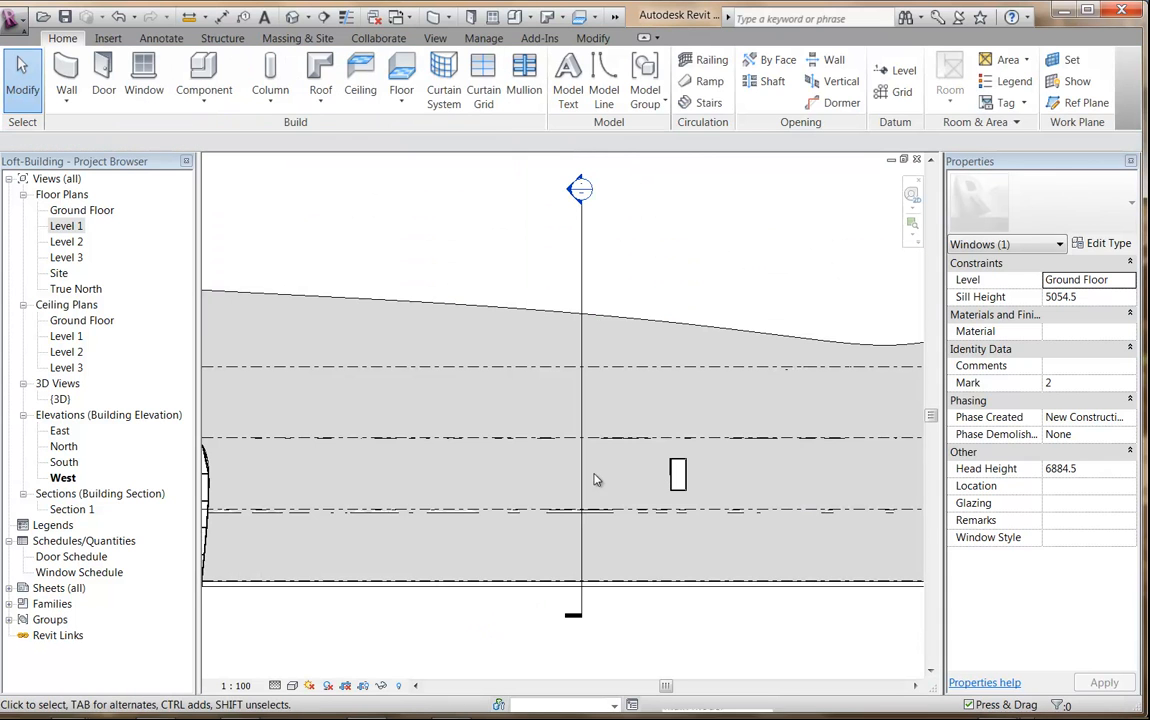
{"action": "left_click", "coordinate": [673, 472]}
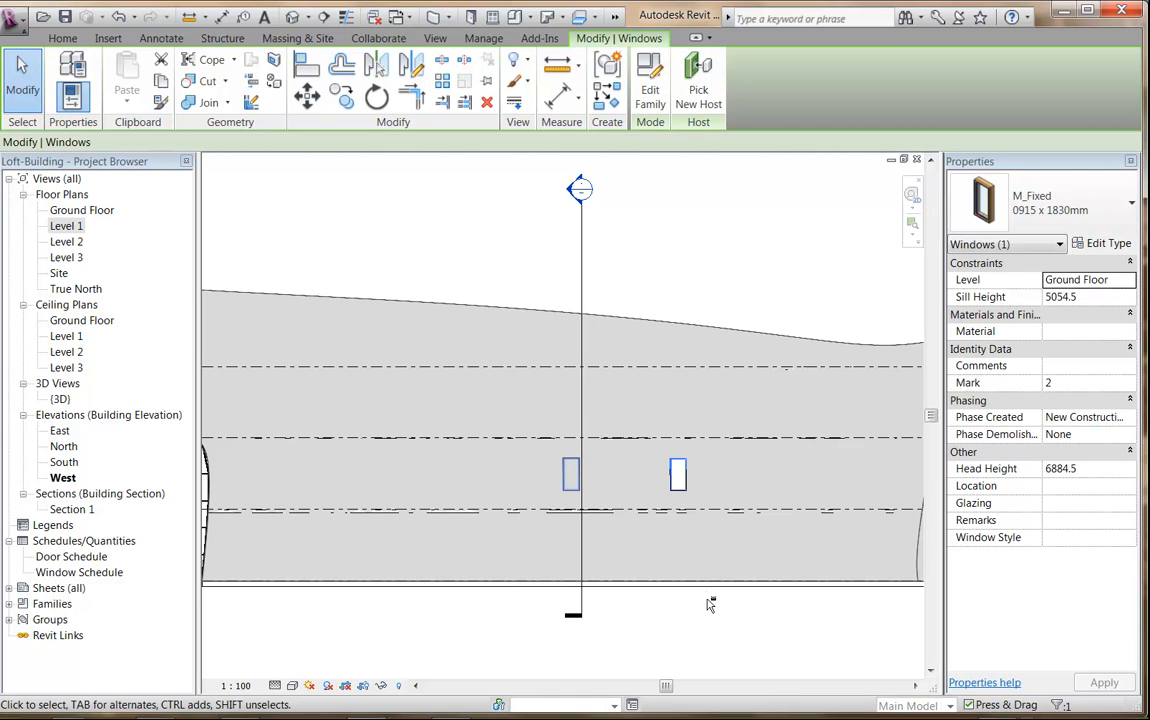
{"action": "key", "text": "Left"}
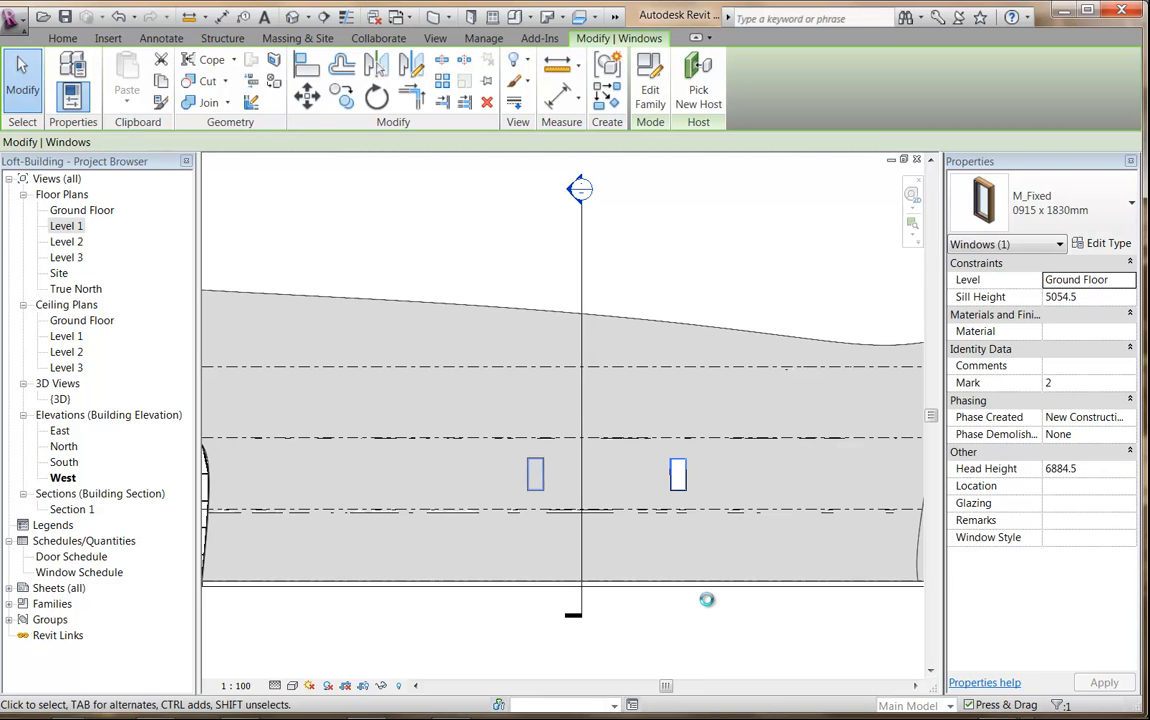
{"action": "key", "text": "Left"}
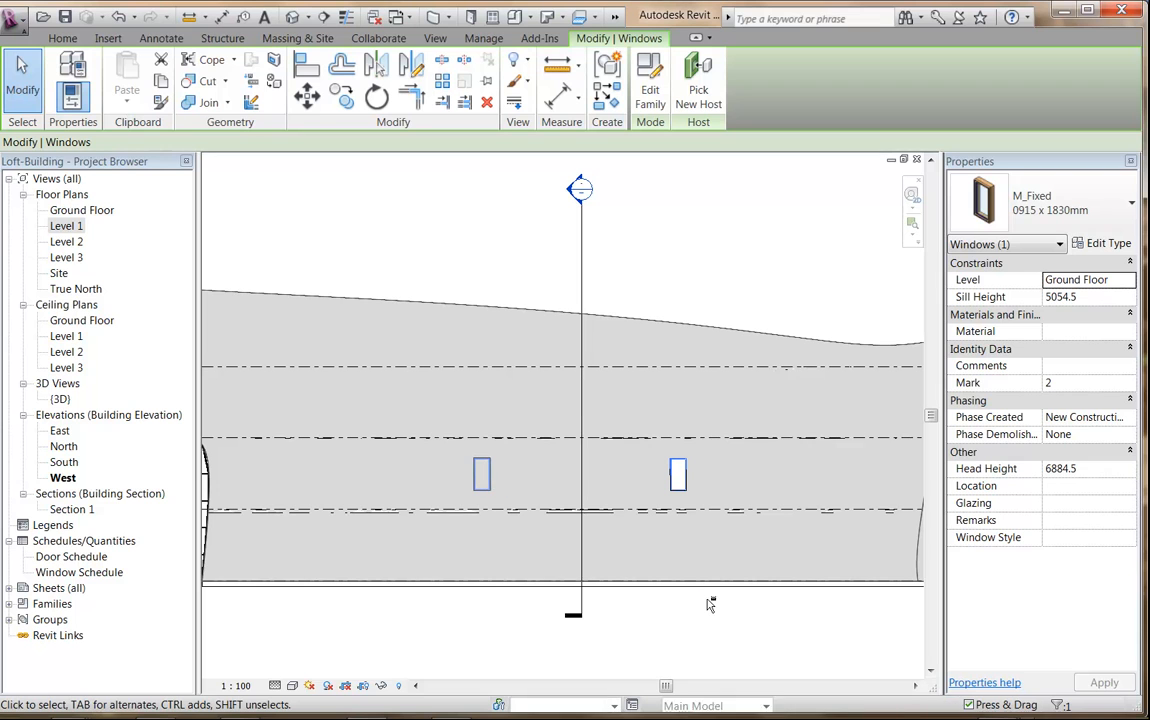
{"action": "key", "text": "Left"}
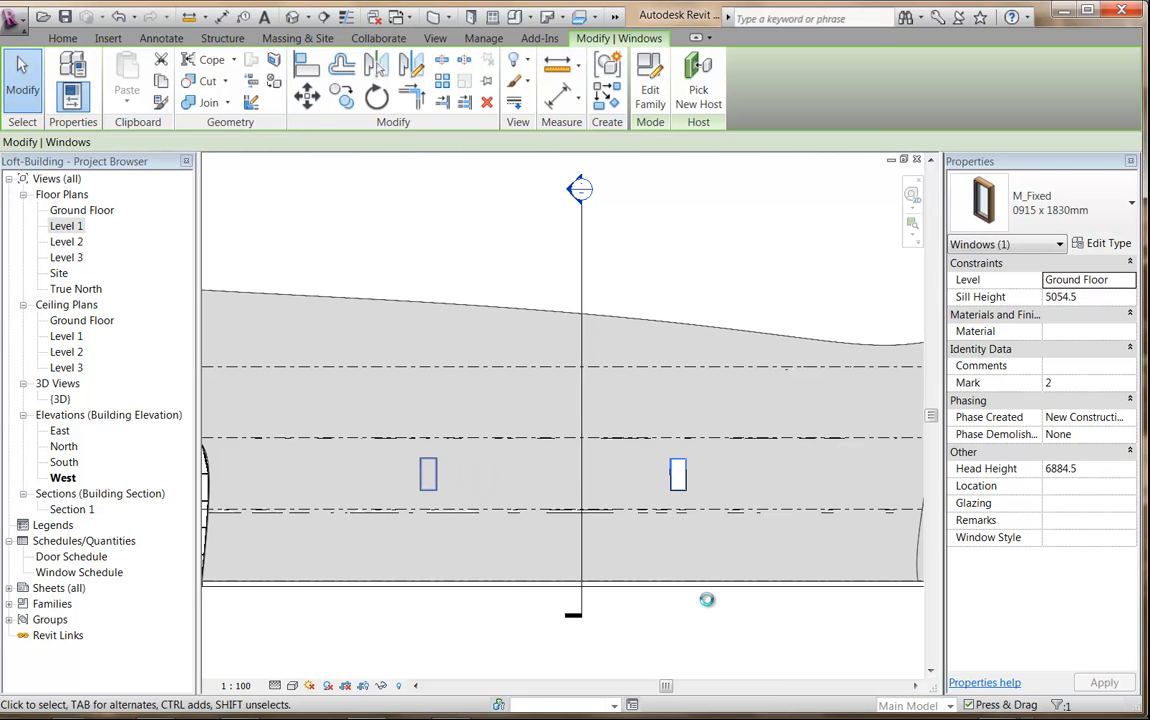
{"action": "key", "text": "Left"}
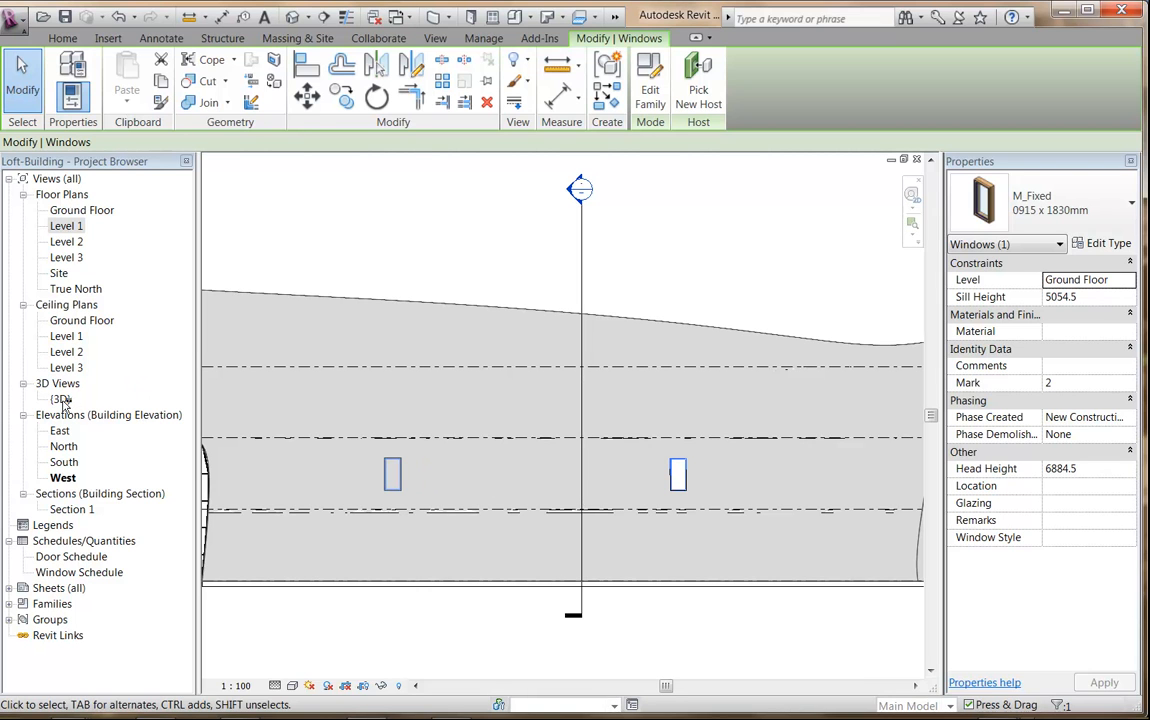
{"action": "key", "text": "Left"}
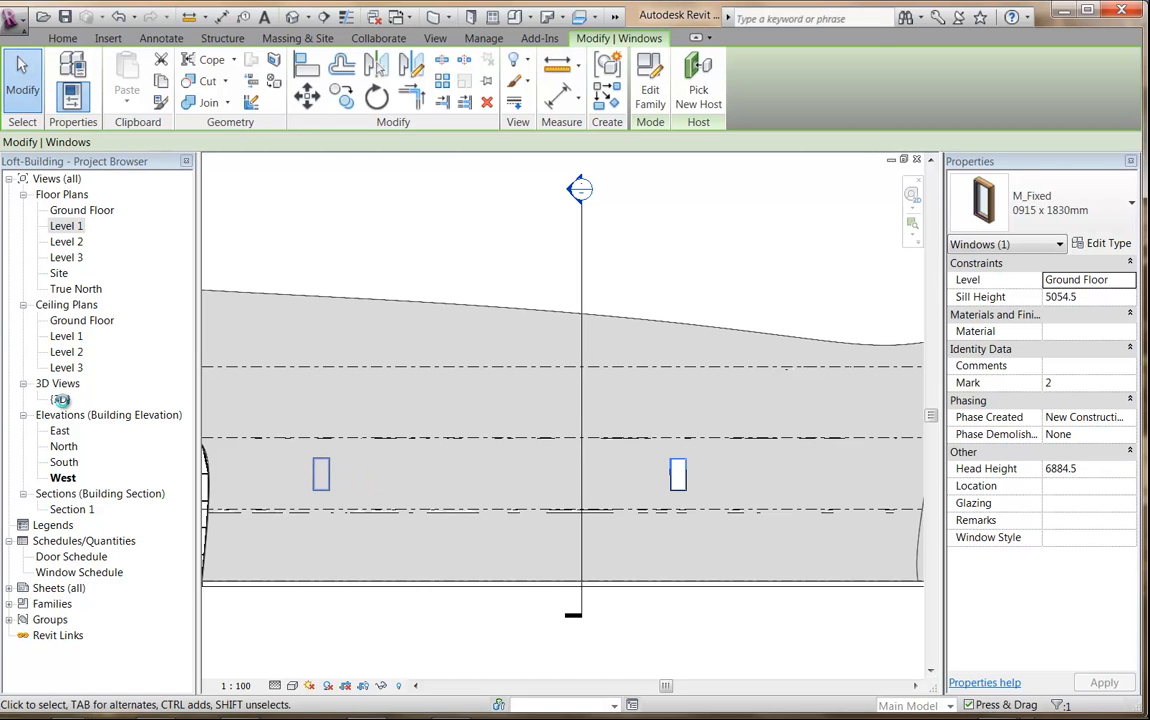
Step: Return to the 3D view and inspect how the moved window sits in the curved wall beside the glazed end
{"action": "double_click", "coordinate": [60, 400]}
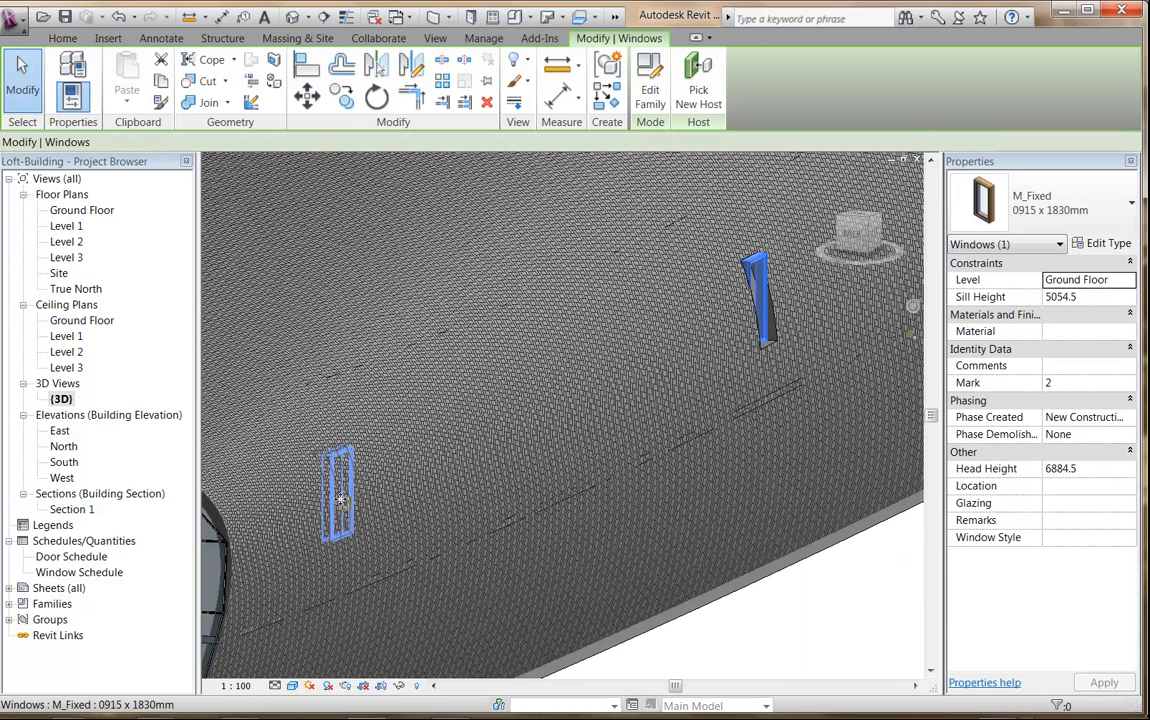
{"action": "left_click_drag", "start_coordinate": [340, 498], "coordinate": [341, 500]}
{"action": "middle_click_drag", "start_coordinate": [326, 393], "coordinate": [480, 300]}
{"action": "scroll", "coordinate": [531, 424], "scroll_direction": "down", "scroll_amount": 4}
{"action": "middle_click_drag", "start_coordinate": [557, 439], "coordinate": [591, 551]}
{"action": "left_click", "coordinate": [621, 550]}
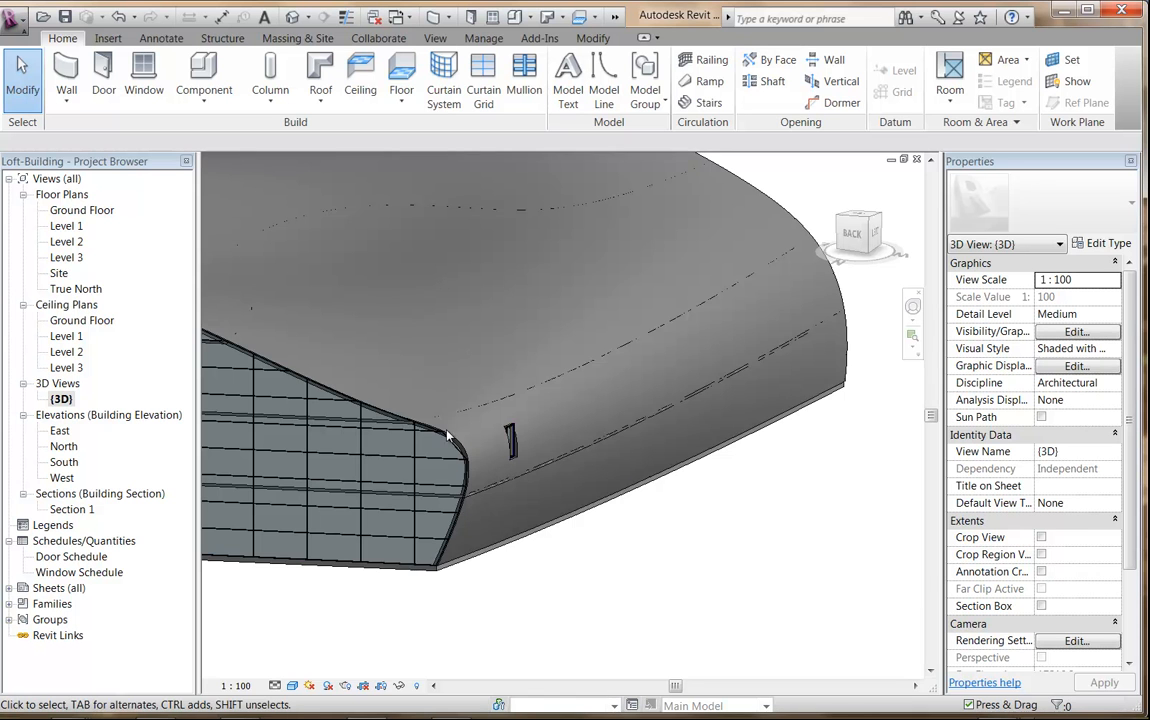
{"action": "scroll", "coordinate": [475, 520], "scroll_direction": "up", "scroll_amount": 2}
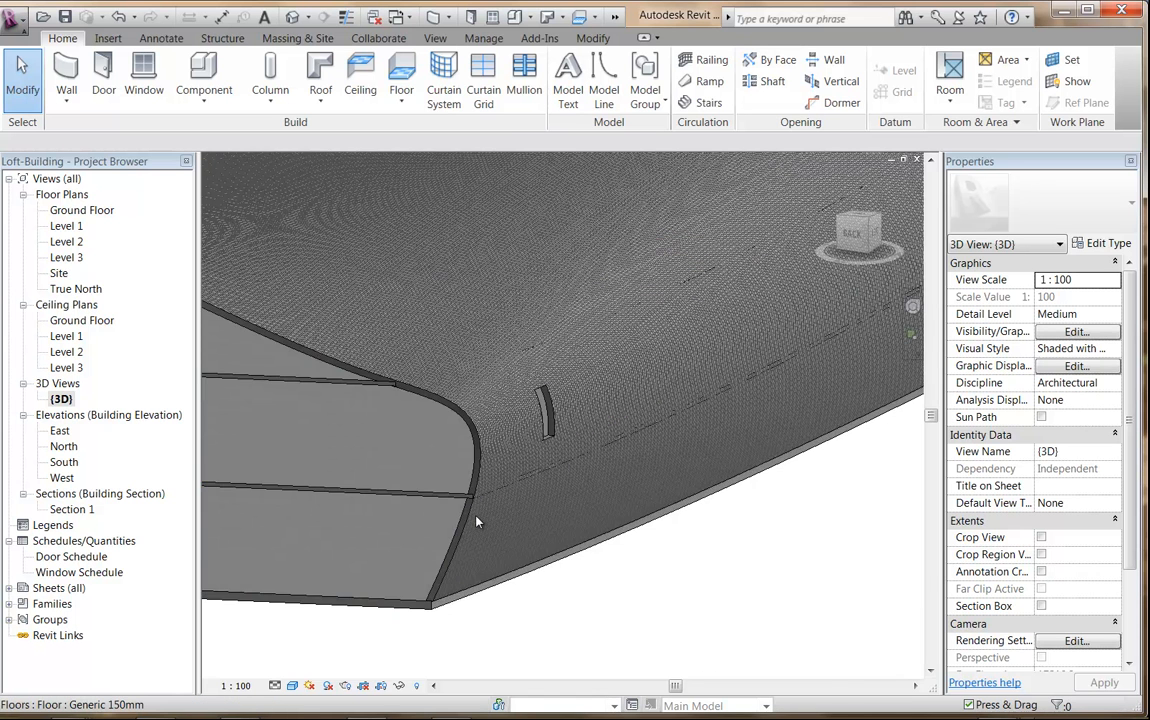
Step: Examine closely the edge joint between the clad curved wall and the framed curtain system in the 3D view
{"action": "scroll", "coordinate": [480, 510], "scroll_direction": "up", "scroll_amount": 2}
{"action": "scroll", "coordinate": [470, 441], "scroll_direction": "up", "scroll_amount": 3}
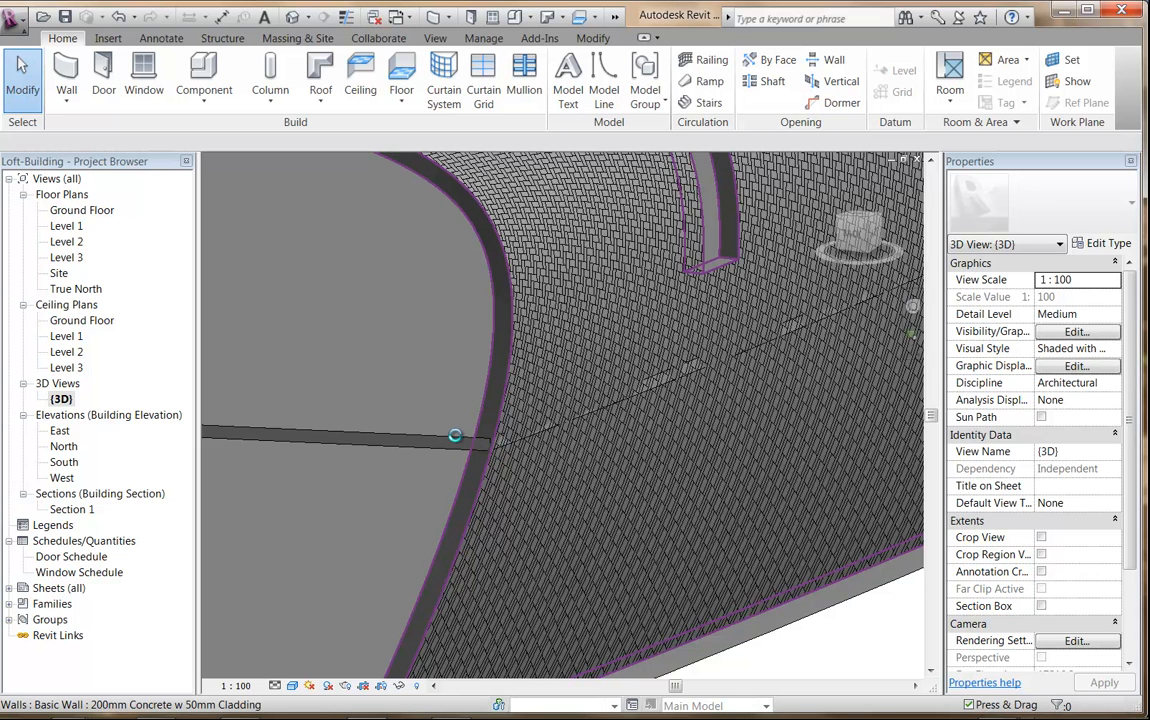
{"action": "scroll", "coordinate": [456, 441], "scroll_direction": "up", "scroll_amount": 3}
{"action": "scroll", "coordinate": [480, 457], "scroll_direction": "up", "scroll_amount": 1}
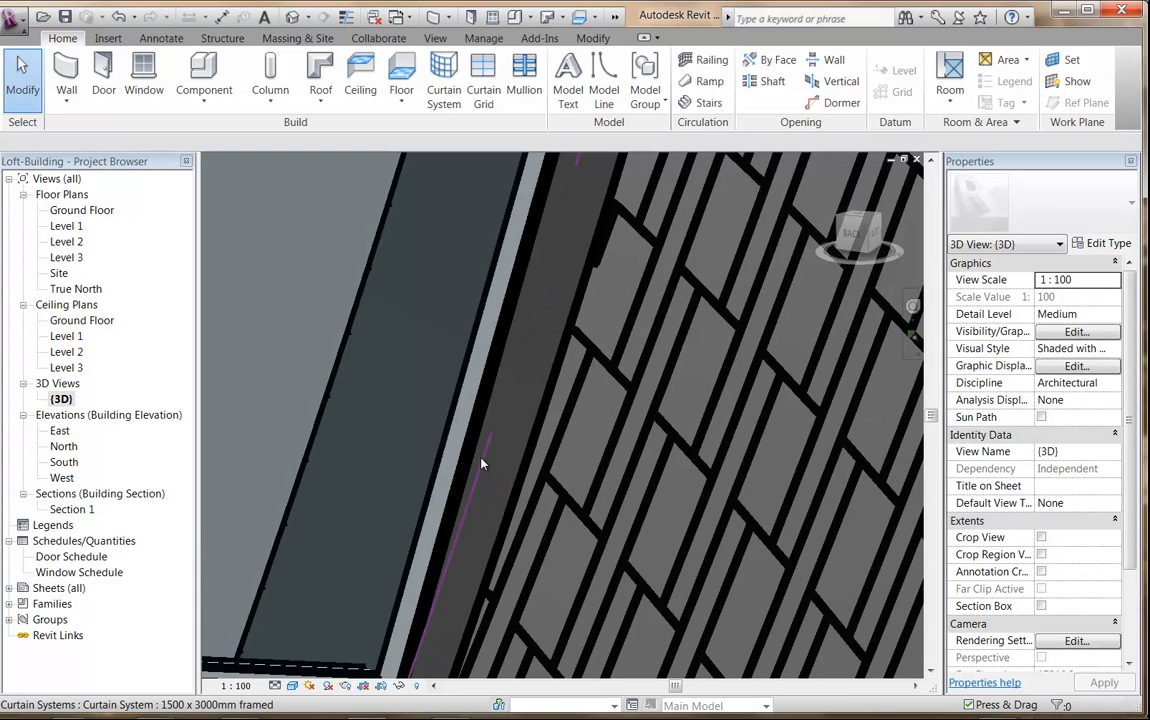
{"action": "middle_click_drag", "start_coordinate": [434, 471], "coordinate": [434, 471]}
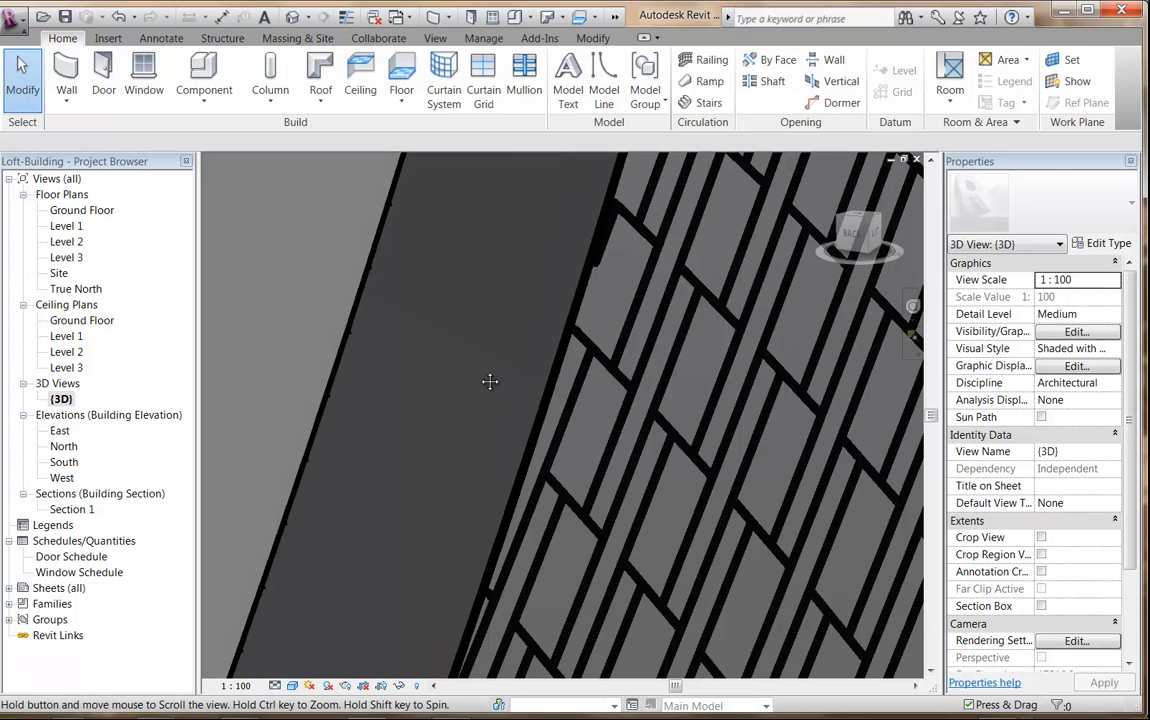
{"action": "scroll", "coordinate": [488, 370], "scroll_direction": "down", "scroll_amount": 3}
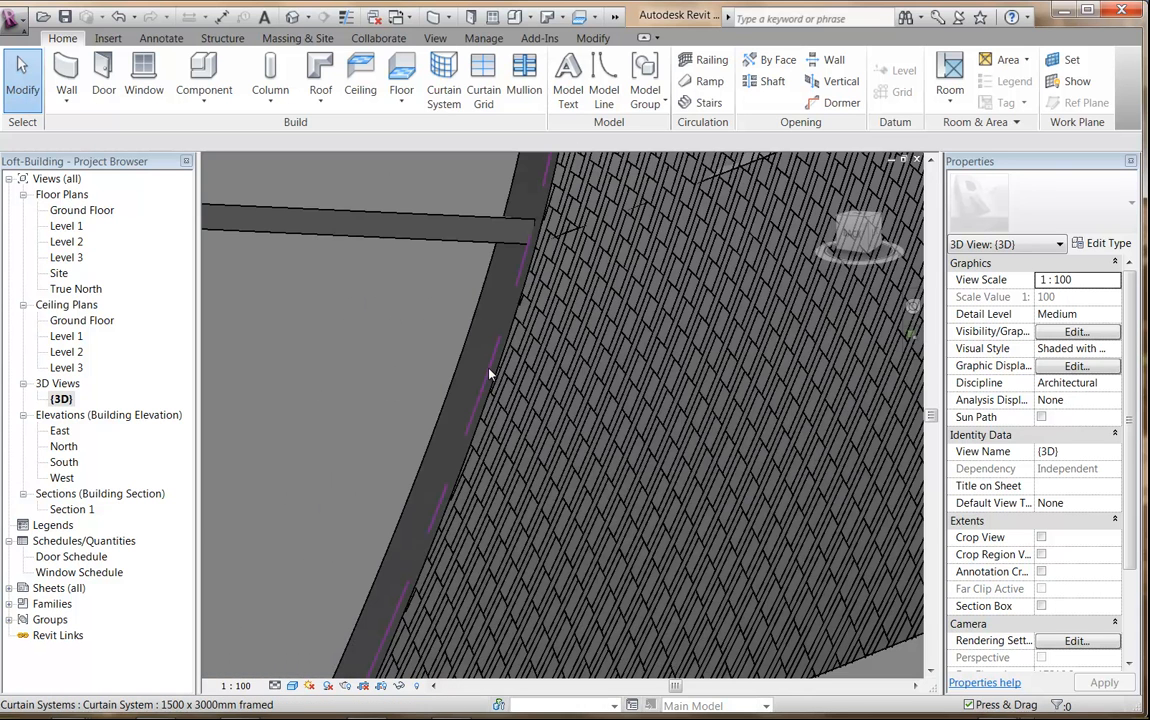
{"action": "scroll", "coordinate": [490, 378], "scroll_direction": "down", "scroll_amount": 6}
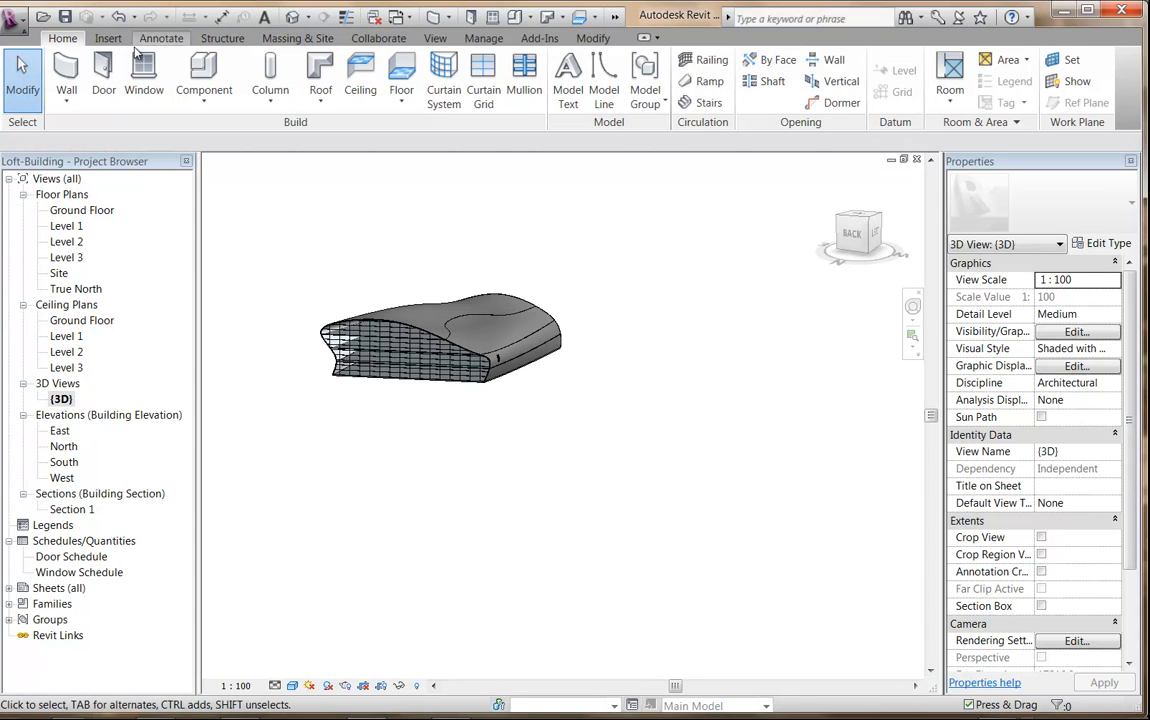
Step: Inspect the glazed end, the floors behind it and the curved metal-clad surface of the building from several angles
{"action": "left_click", "coordinate": [182, 95]}
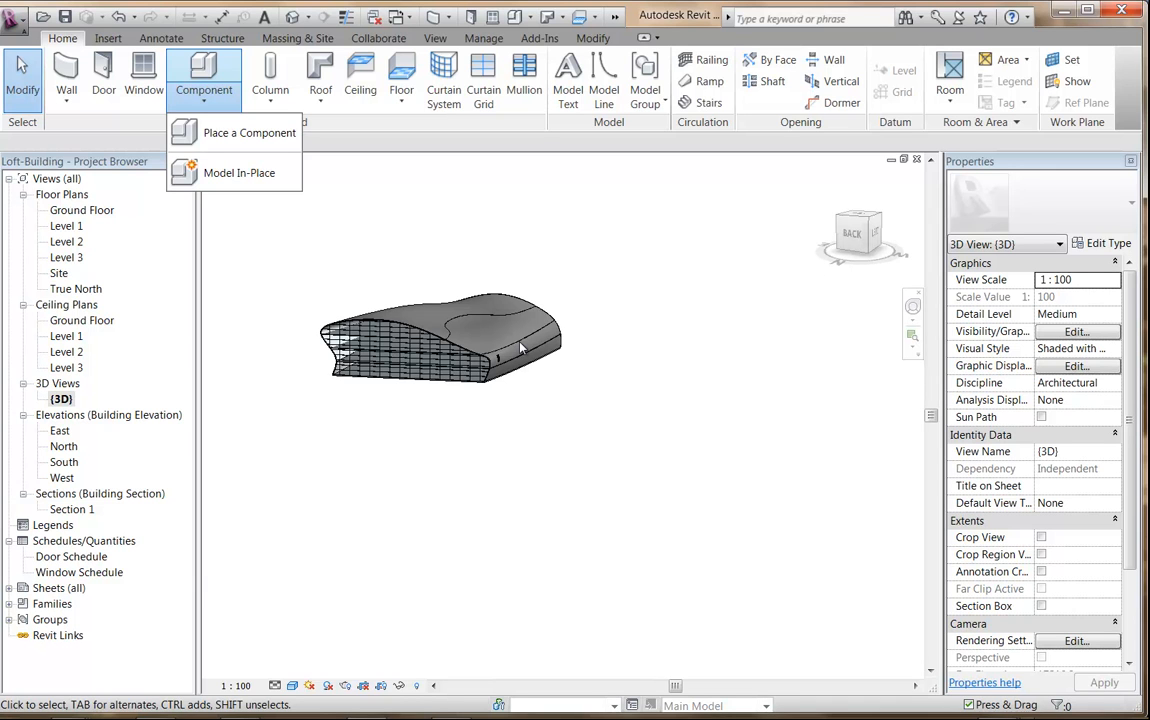
{"action": "left_click", "coordinate": [585, 302]}
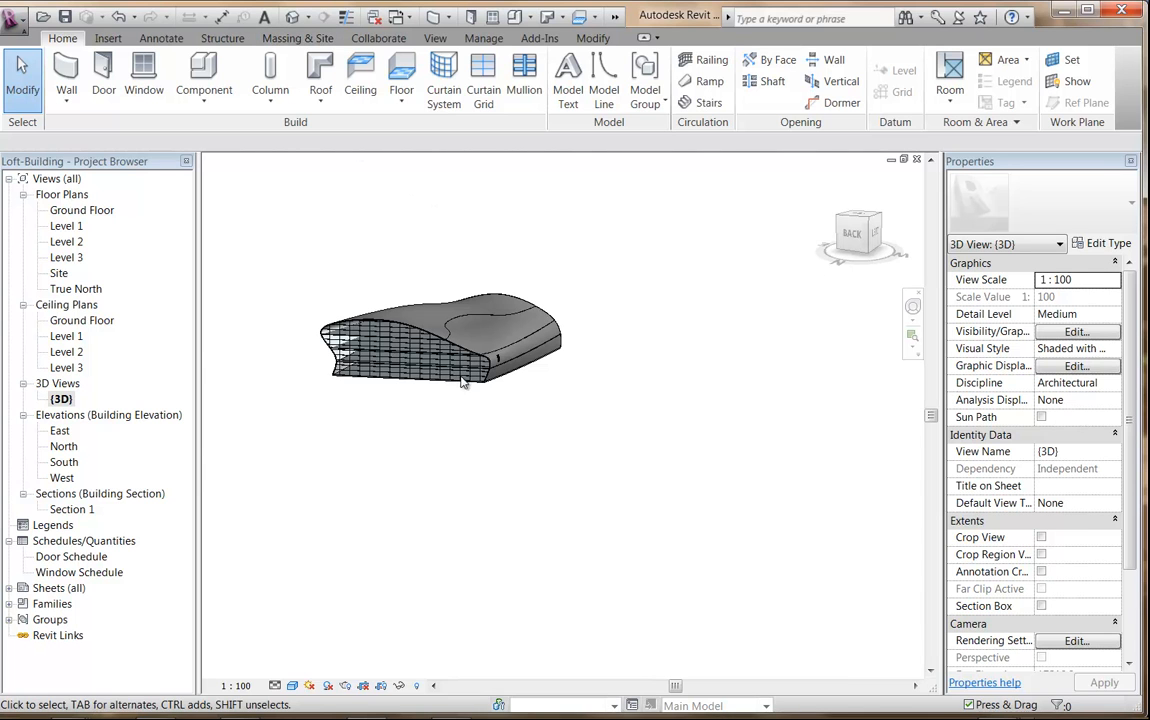
{"action": "middle_click_drag", "start_coordinate": [391, 352], "coordinate": [477, 303], "text": "shift"}
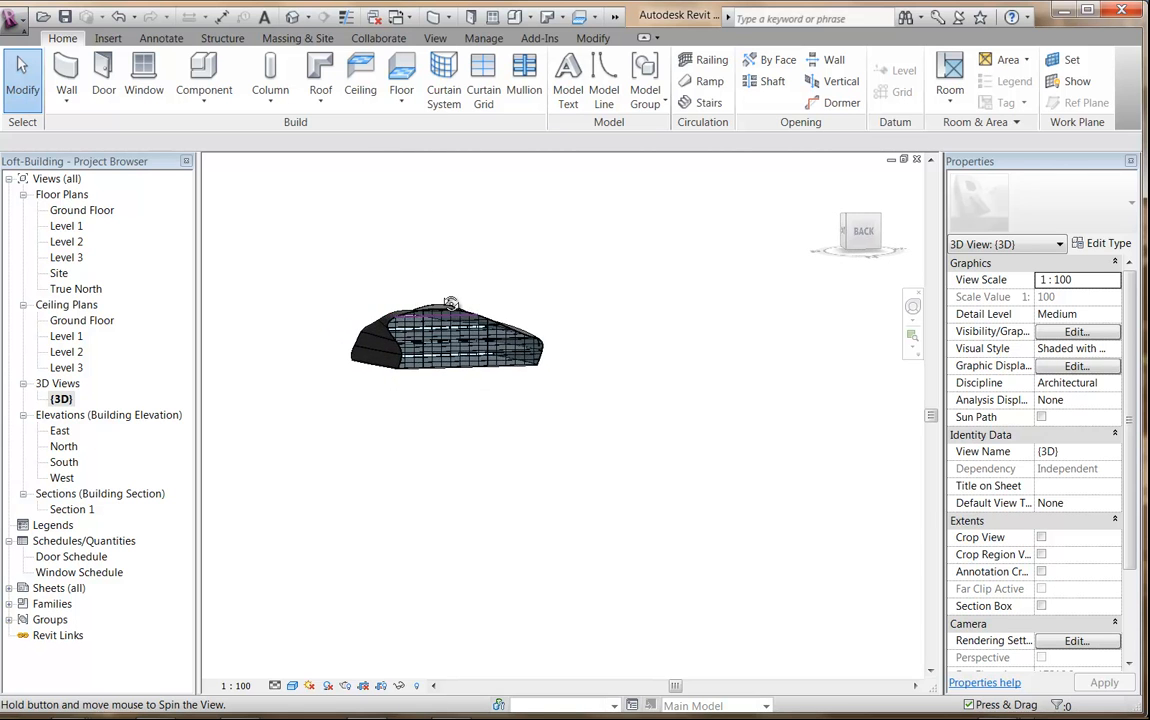
{"action": "scroll", "coordinate": [410, 303], "scroll_direction": "up", "scroll_amount": 5}
{"action": "scroll", "coordinate": [410, 303], "scroll_direction": "up", "scroll_amount": 5}
{"action": "middle_click_drag", "start_coordinate": [410, 350], "coordinate": [529, 343], "text": "shift"}
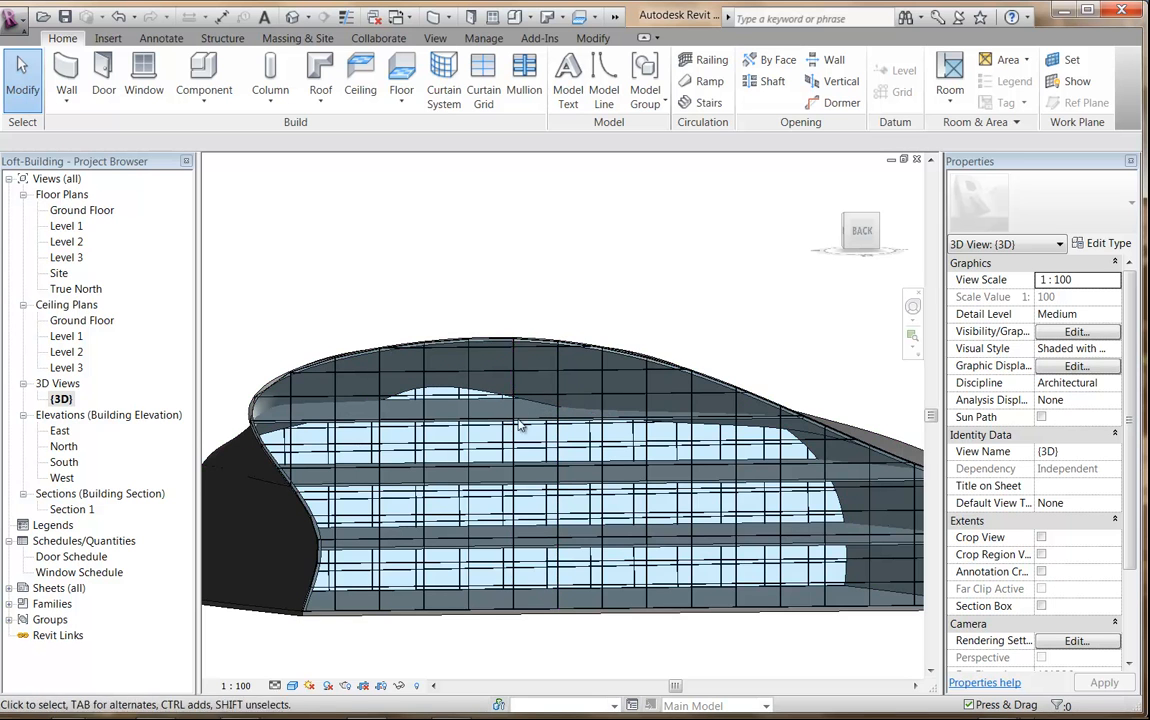
{"action": "middle_click_drag", "start_coordinate": [639, 327], "coordinate": [519, 421], "text": "shift"}
{"action": "scroll", "coordinate": [519, 421], "scroll_direction": "down", "scroll_amount": 2}
{"action": "scroll", "coordinate": [714, 597], "scroll_direction": "up", "scroll_amount": 2}
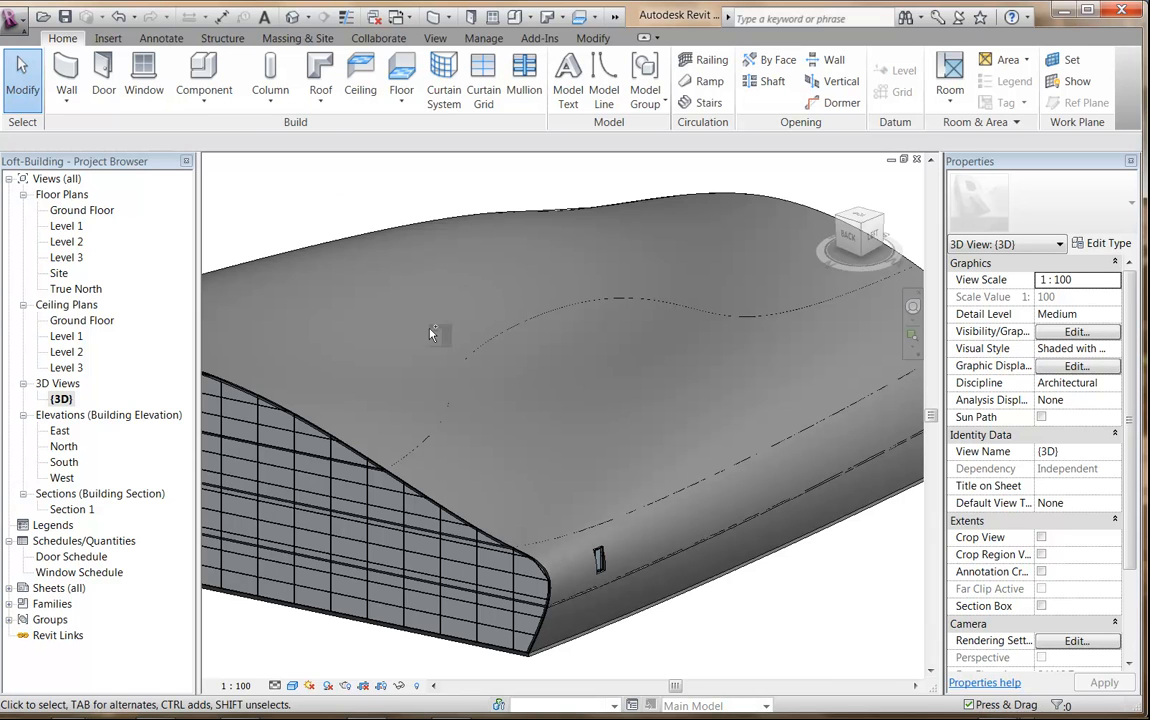
Step: Switch to the Loft-Mass family and open its North elevation
{"action": "key", "text": "ctrl+Tab"}
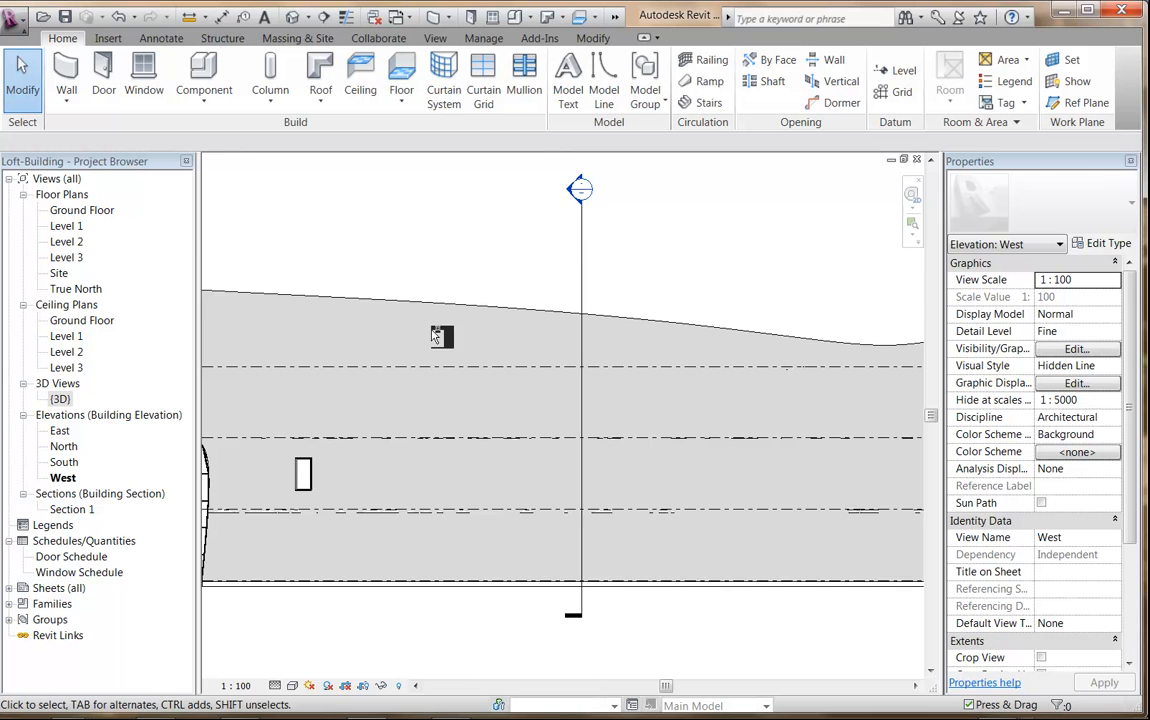
{"action": "key", "text": "ctrl+Tab"}
{"action": "key", "text": "ctrl+Tab"}
{"action": "key", "text": "ctrl+Tab"}
{"action": "key", "text": "ctrl+Tab"}
{"action": "key", "text": "ctrl+Tab"}
{"action": "key", "text": "ctrl+Tab"}
{"action": "key", "text": "ctrl+Tab"}
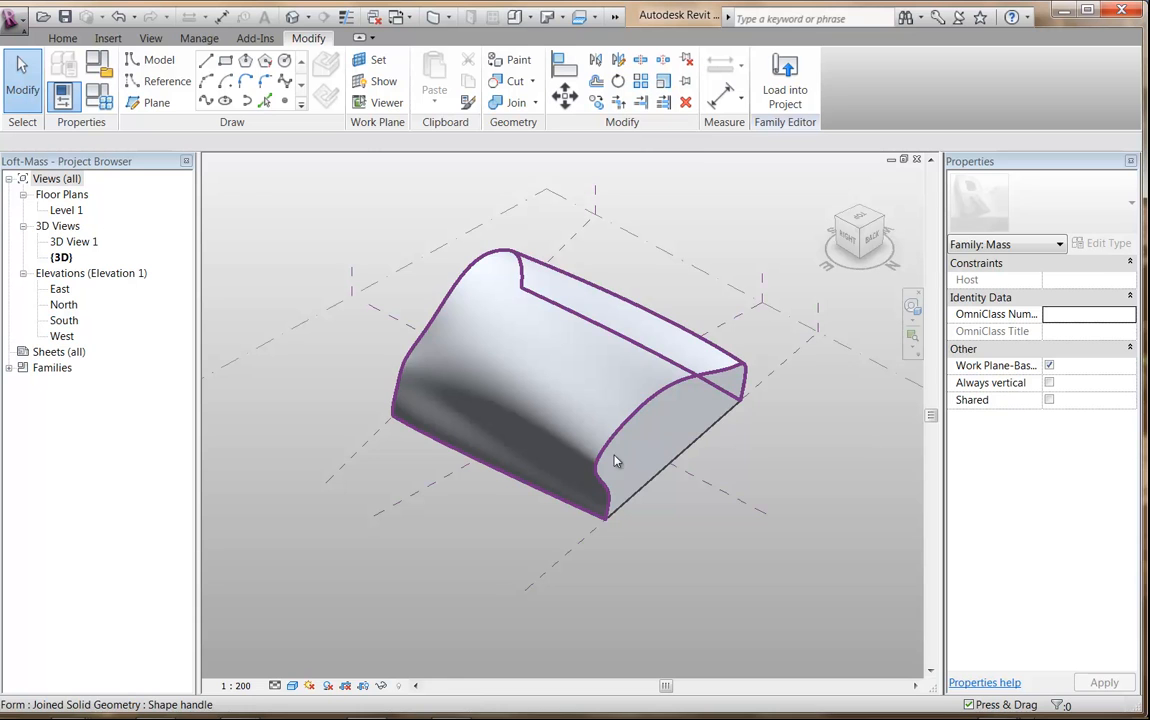
{"action": "middle_click_drag", "start_coordinate": [690, 477], "coordinate": [436, 470], "text": "shift"}
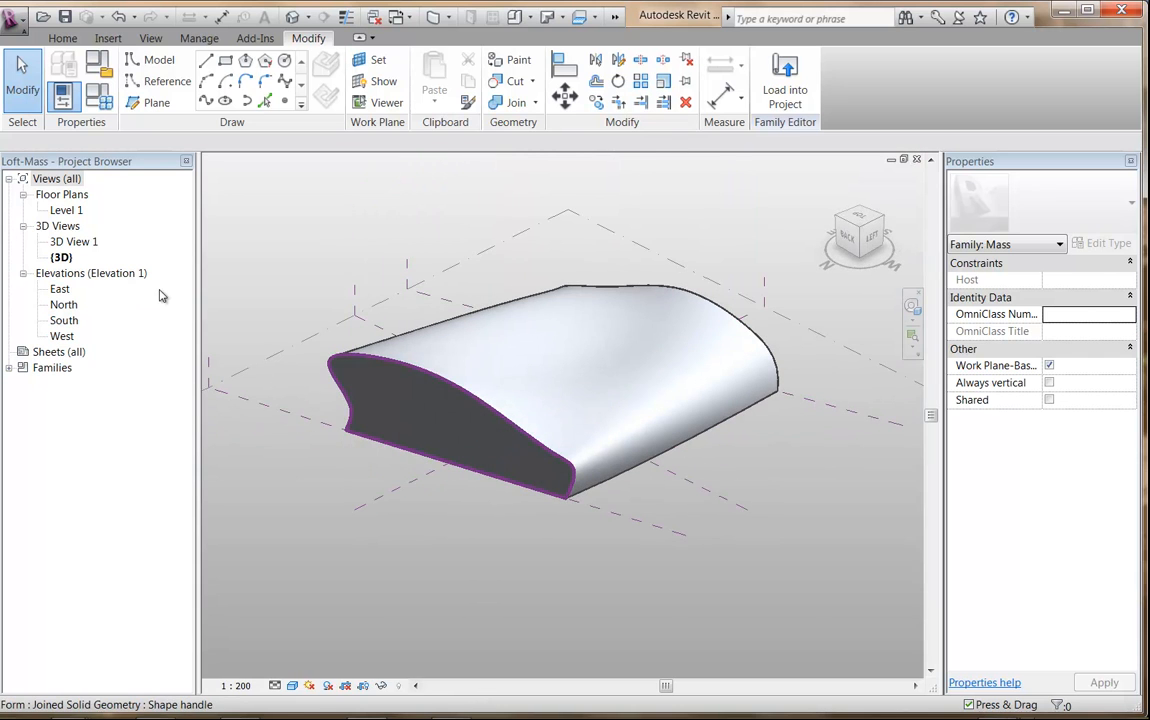
{"action": "double_click", "coordinate": [70, 306]}
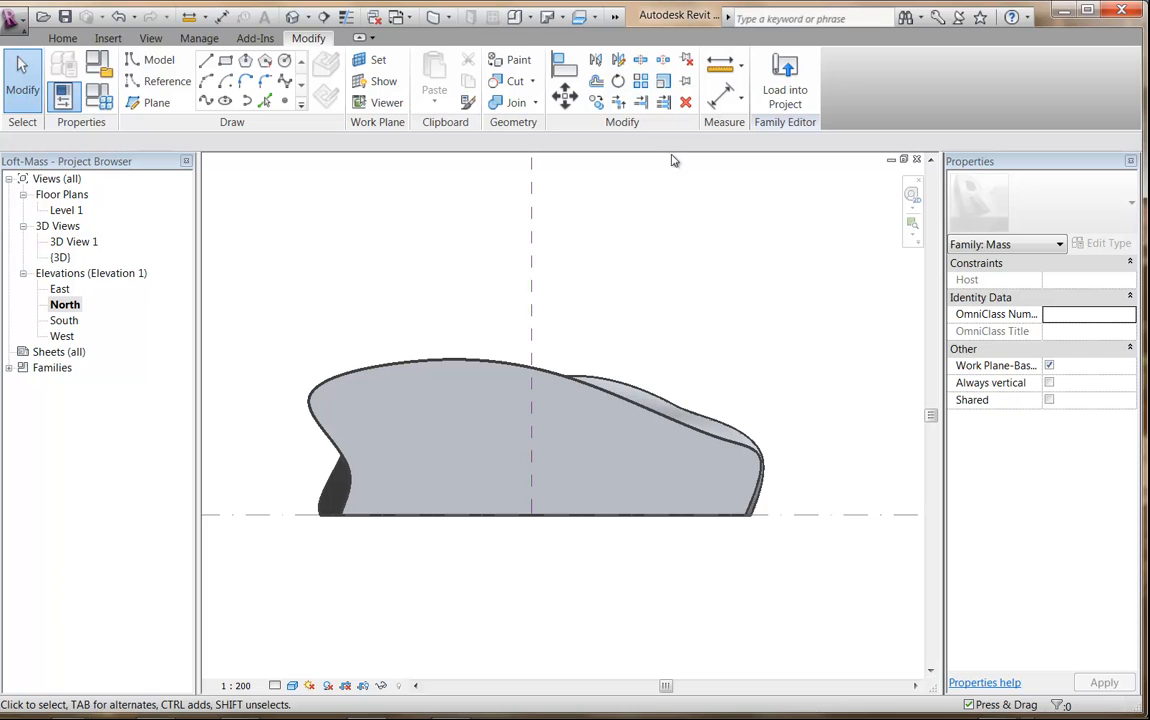
Step: Draw a horizontal reference plane across the full width of the mass and set it 4000 above Level 1
{"action": "left_click", "coordinate": [64, 40]}
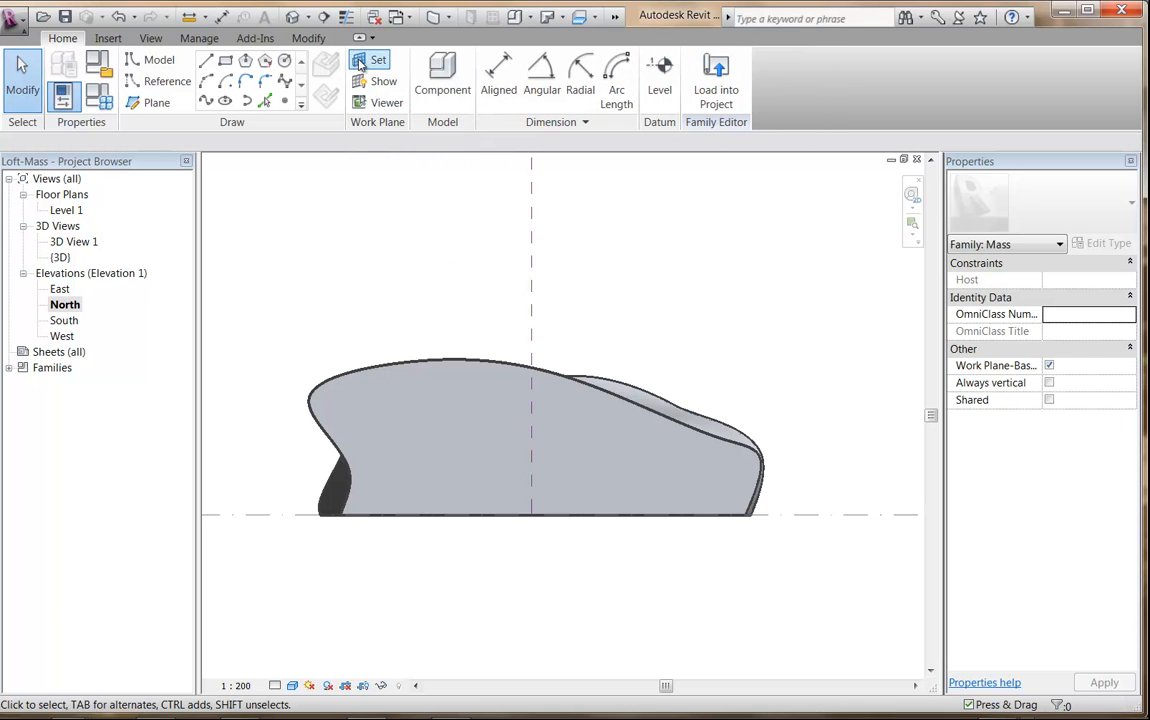
{"action": "left_click", "coordinate": [148, 102]}
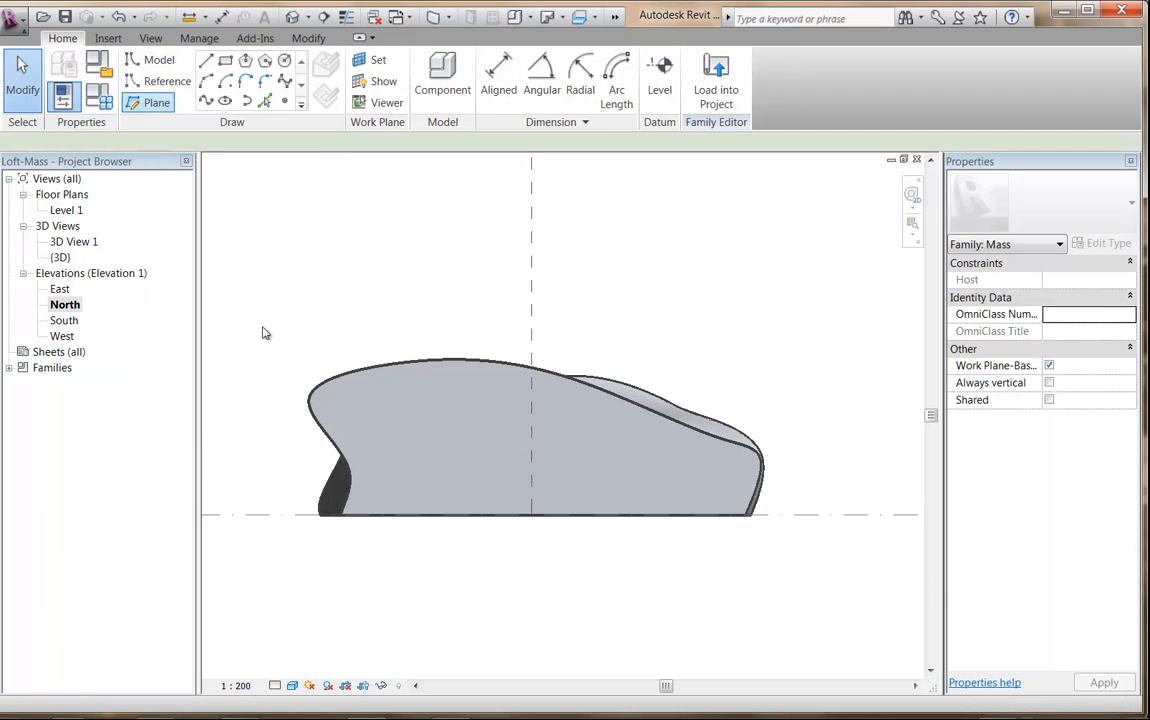
{"action": "left_click", "coordinate": [271, 479]}
{"action": "left_click", "coordinate": [838, 479]}
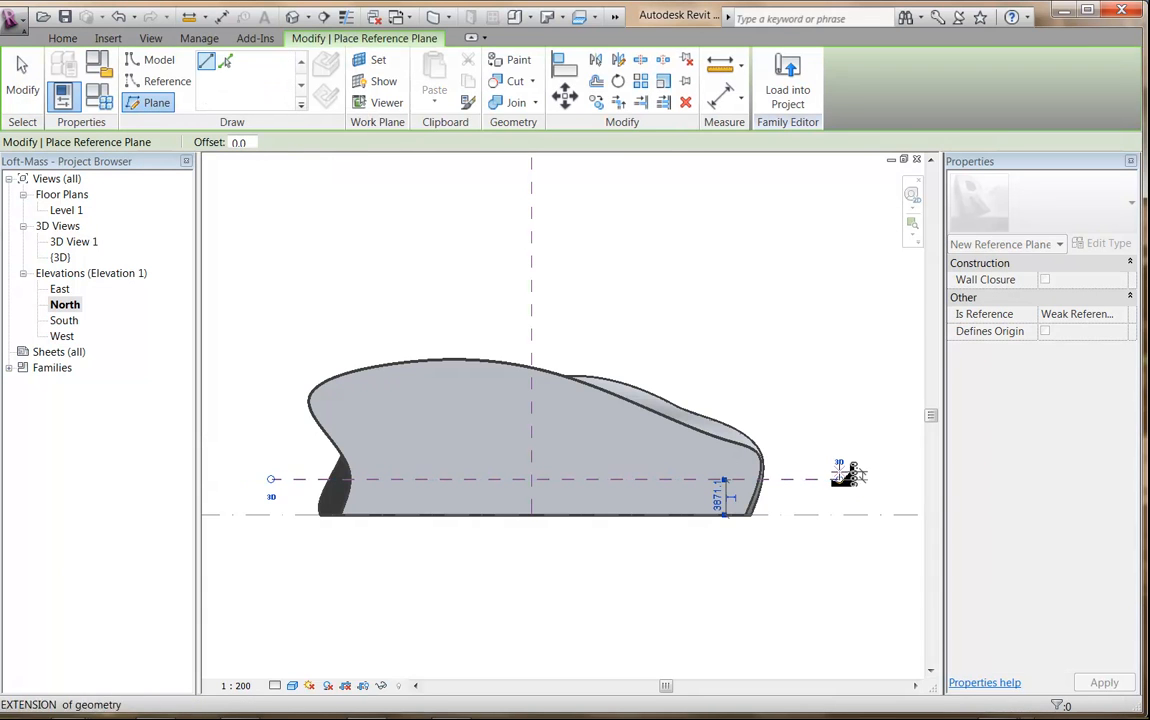
{"action": "left_click", "coordinate": [718, 503]}
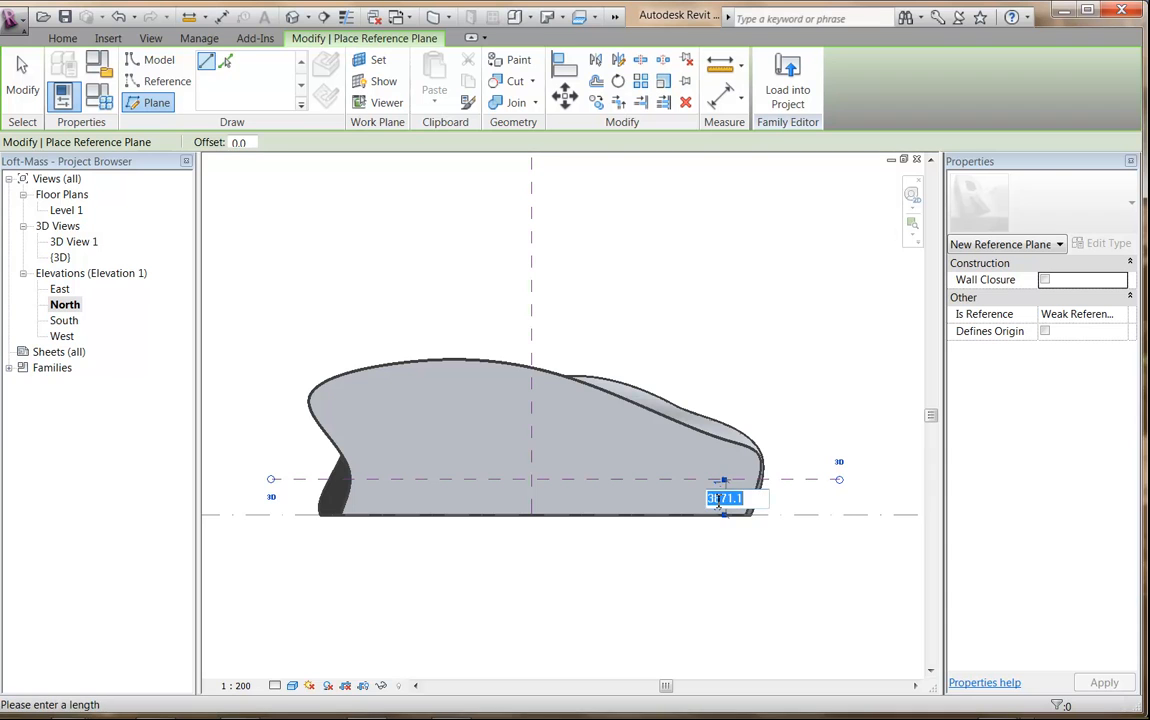
{"action": "type", "text": "4000"}
{"action": "key", "text": "Return"}
{"action": "right_click", "coordinate": [698, 352]}
{"action": "left_click", "coordinate": [743, 364]}
{"action": "right_click", "coordinate": [742, 363]}
{"action": "left_click", "coordinate": [771, 376]}
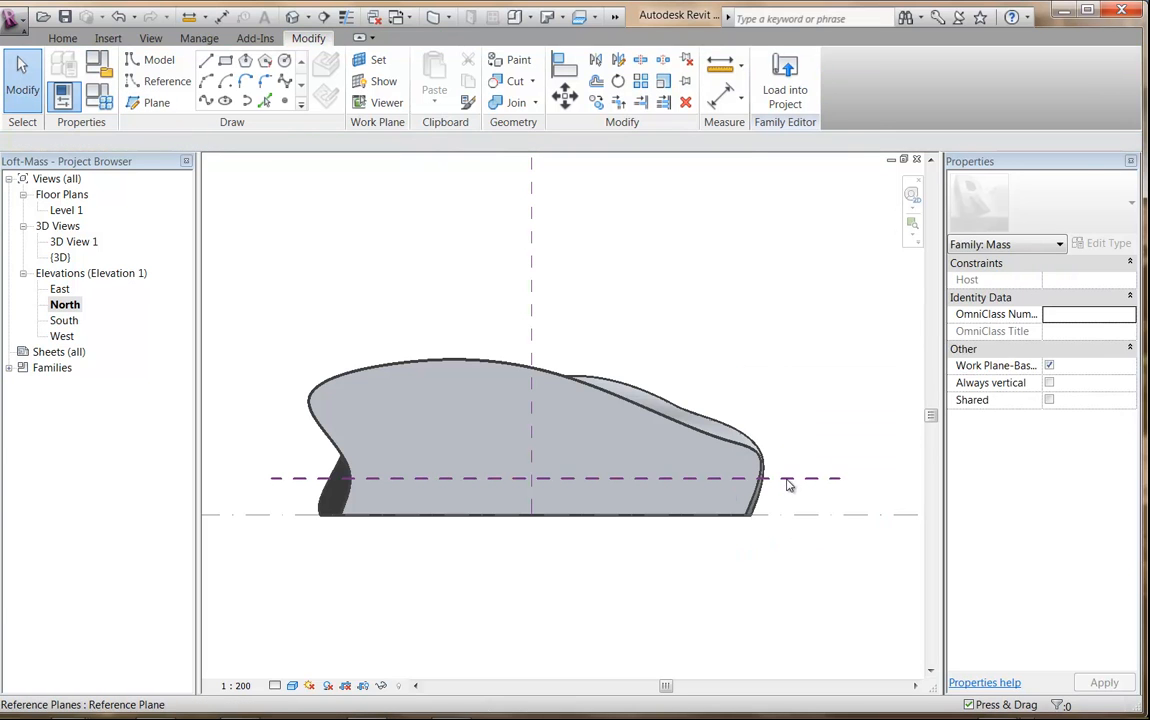
Step: Copy the horizontal reference plane upward three times with multiple copying, spacing the copies 4000 apart
{"action": "left_click", "coordinate": [788, 478]}
{"action": "left_click", "coordinate": [597, 103]}
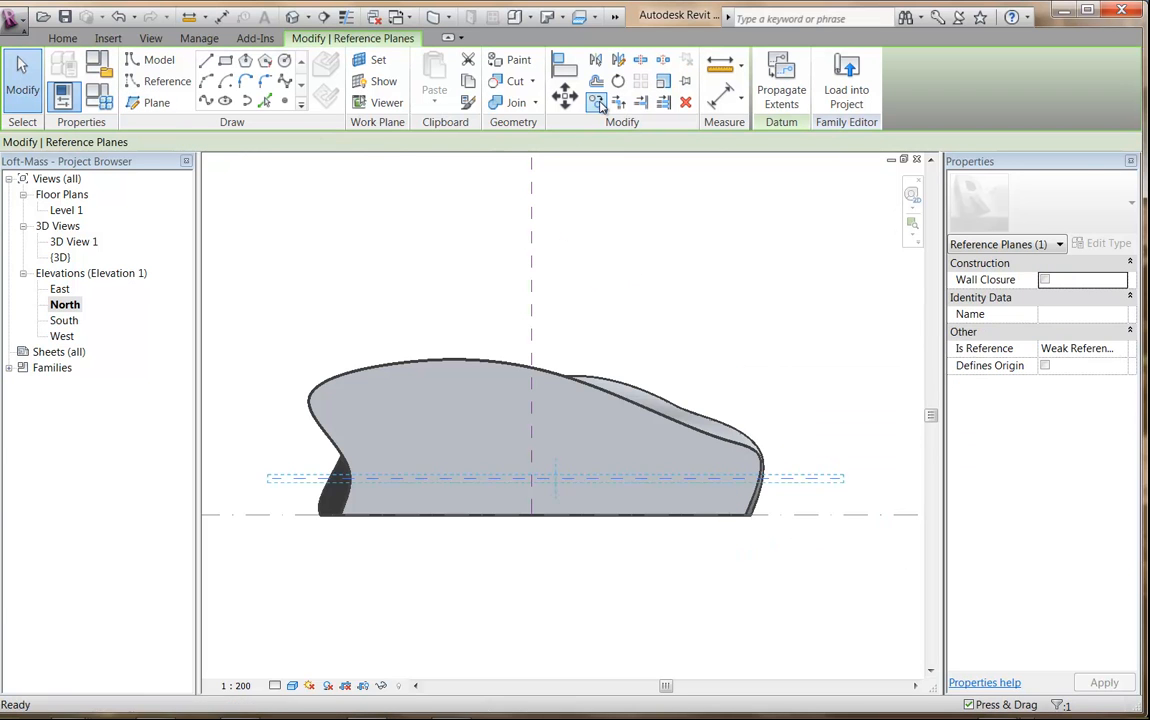
{"action": "left_click", "coordinate": [287, 143]}
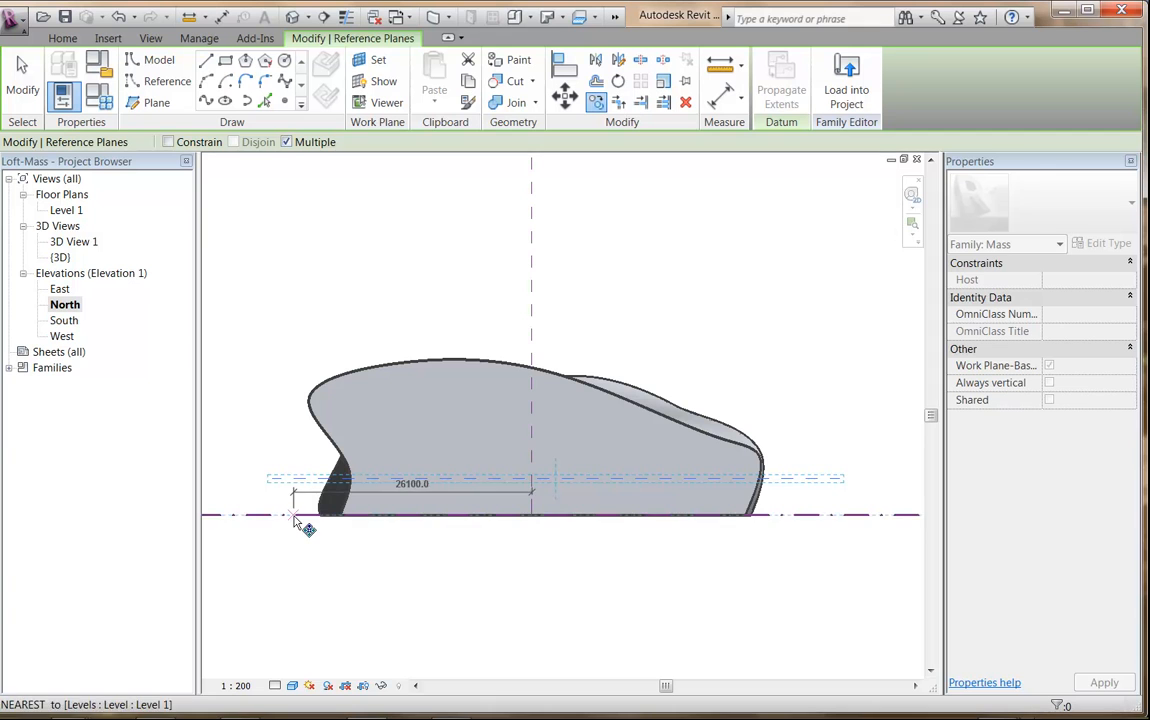
{"action": "left_click", "coordinate": [291, 478]}
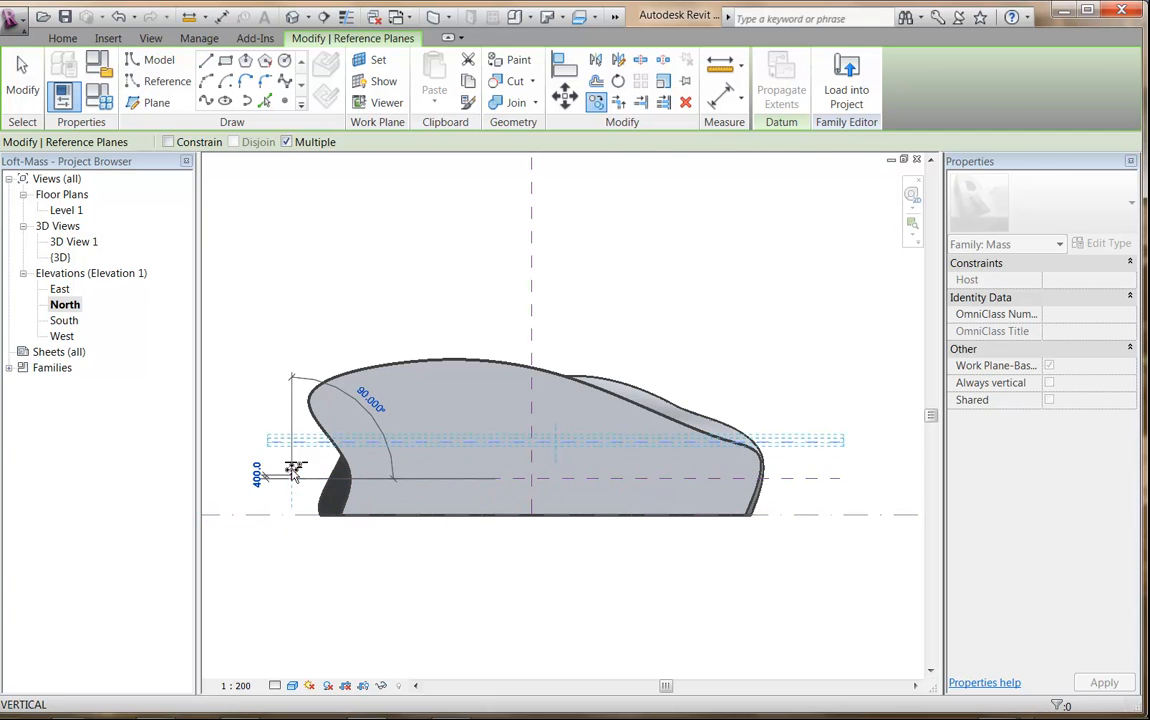
{"action": "left_click", "coordinate": [292, 441]}
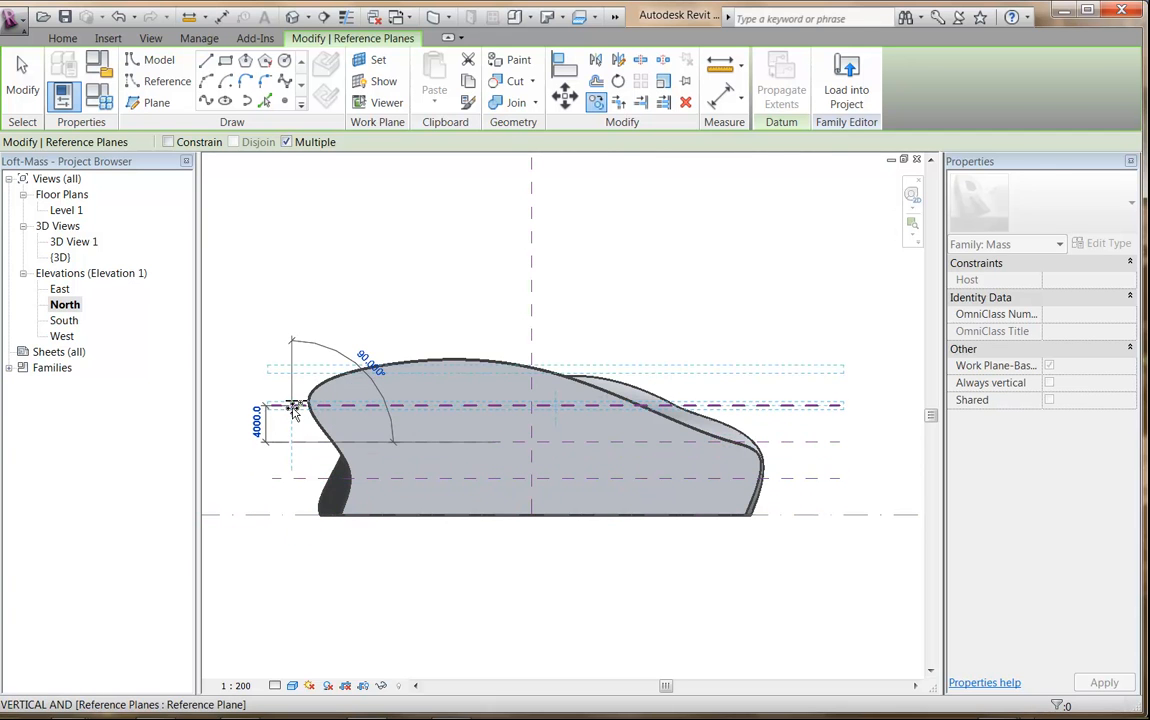
{"action": "left_click", "coordinate": [295, 406]}
{"action": "right_click", "coordinate": [291, 300]}
{"action": "left_click", "coordinate": [322, 315]}
{"action": "right_click", "coordinate": [330, 318]}
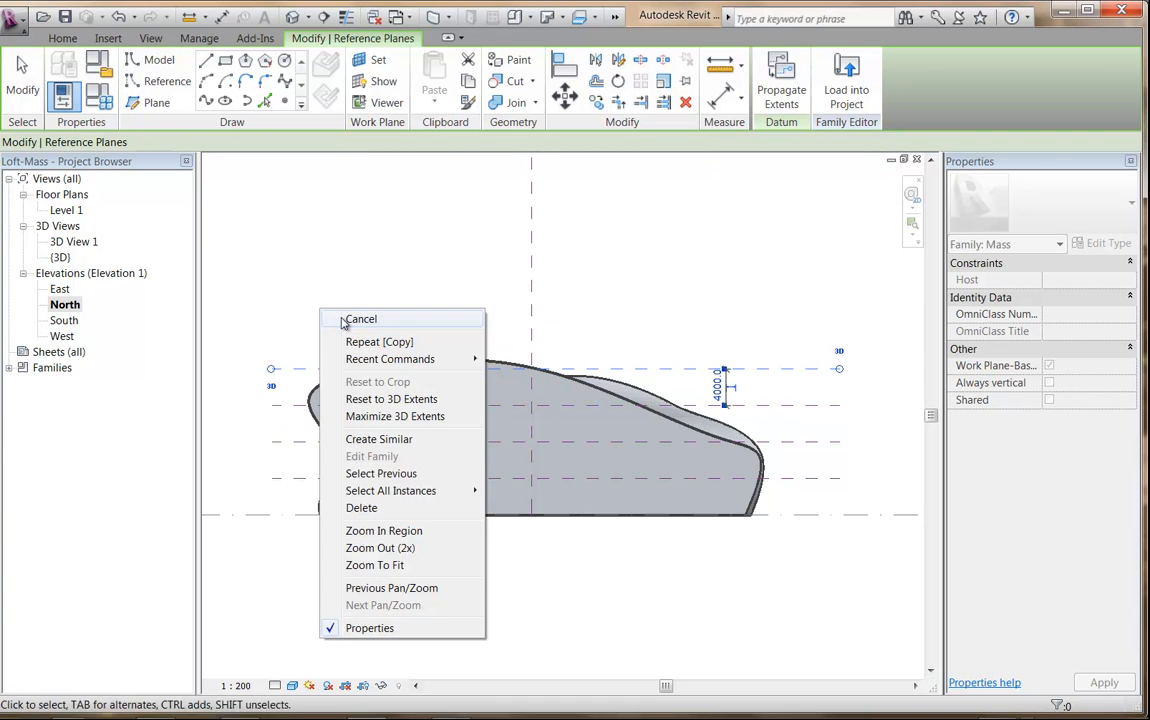
{"action": "left_click", "coordinate": [340, 319]}
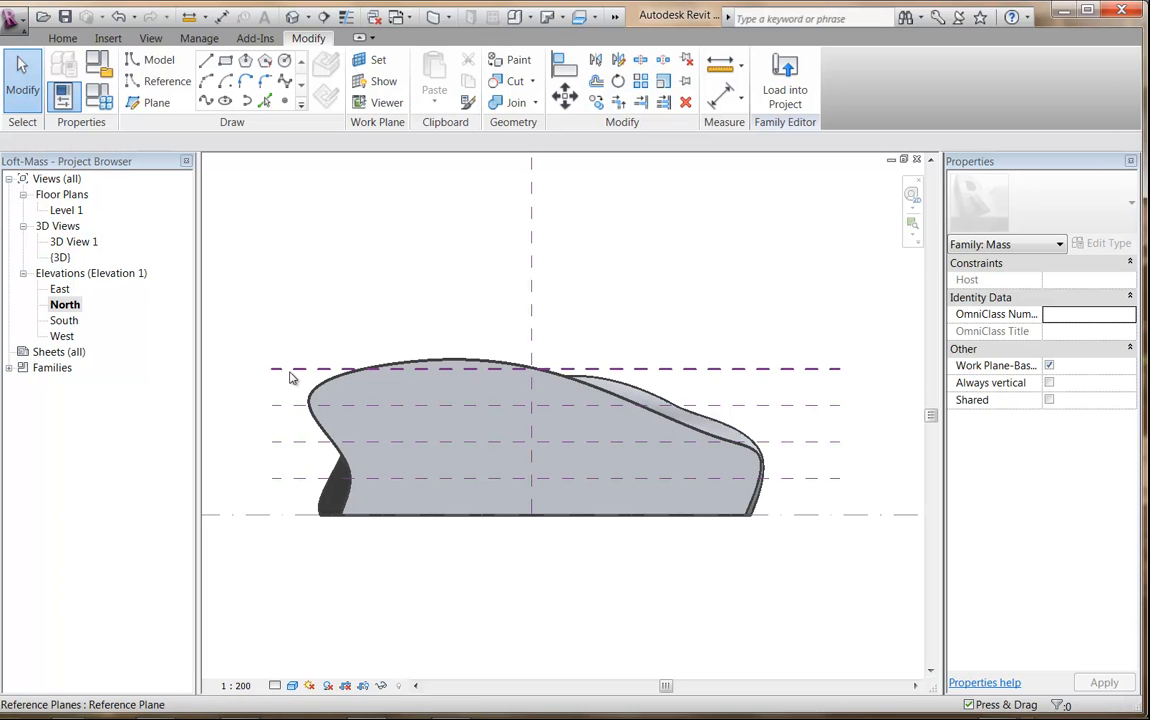
Step: Check the level lines in the Loft-Building elevations and return to the North elevation of the Loft-Mass family
{"action": "key", "text": "ctrl+Tab"}
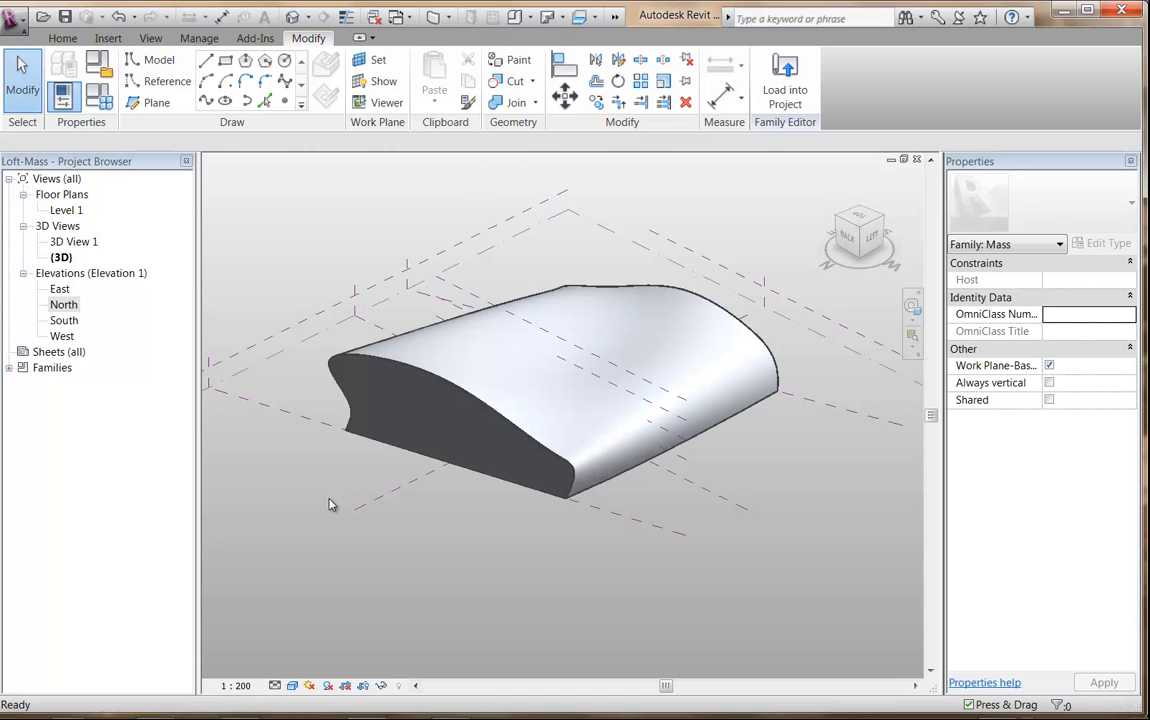
{"action": "key", "text": "ctrl+Tab"}
{"action": "key", "text": "ctrl+Tab"}
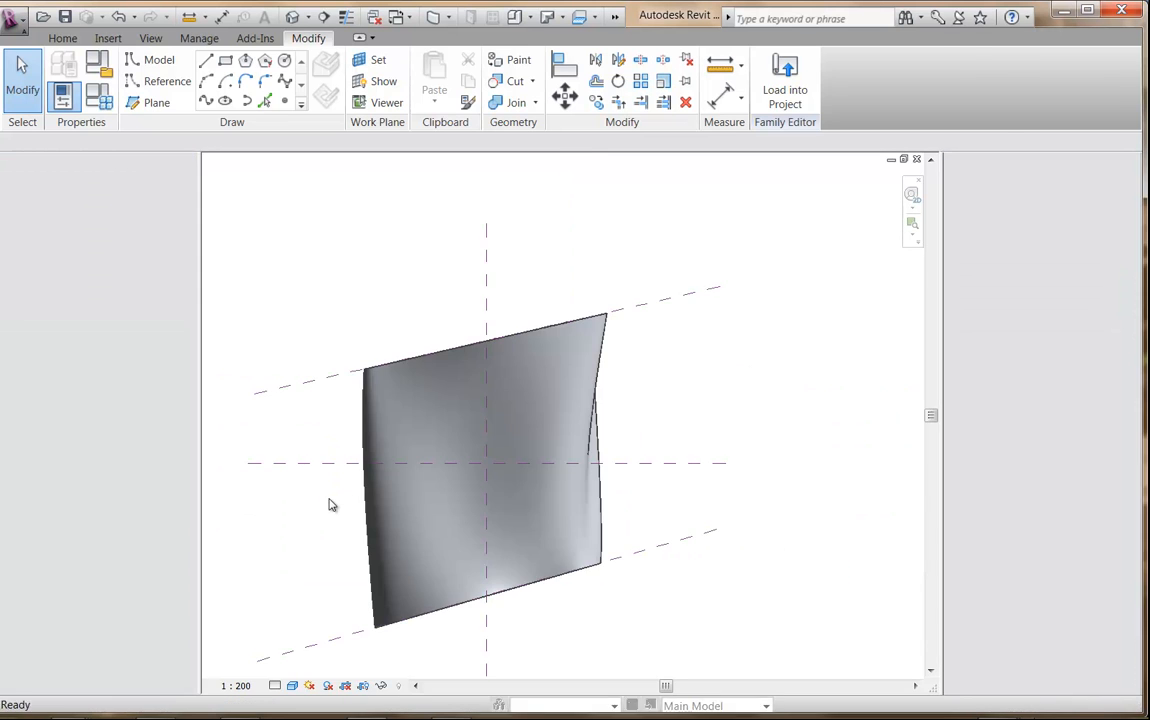
{"action": "key", "text": "ctrl+Tab"}
{"action": "middle_click_drag", "start_coordinate": [358, 428], "coordinate": [526, 405]}
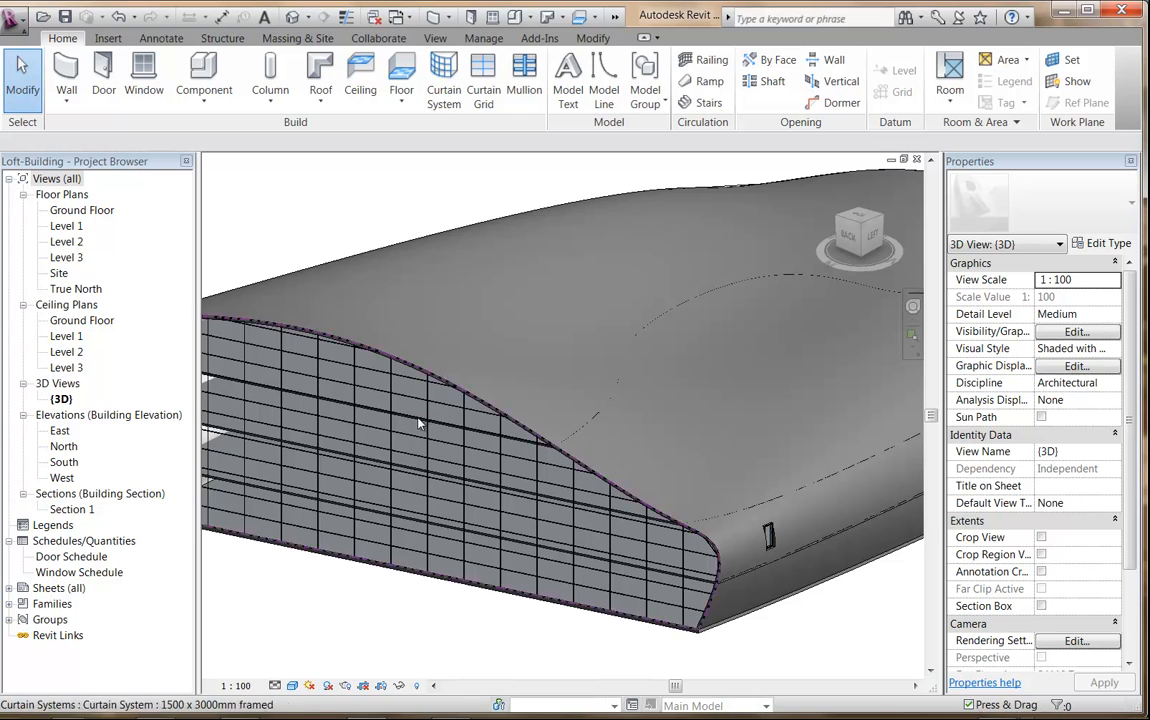
{"action": "key", "text": "ctrl+Tab"}
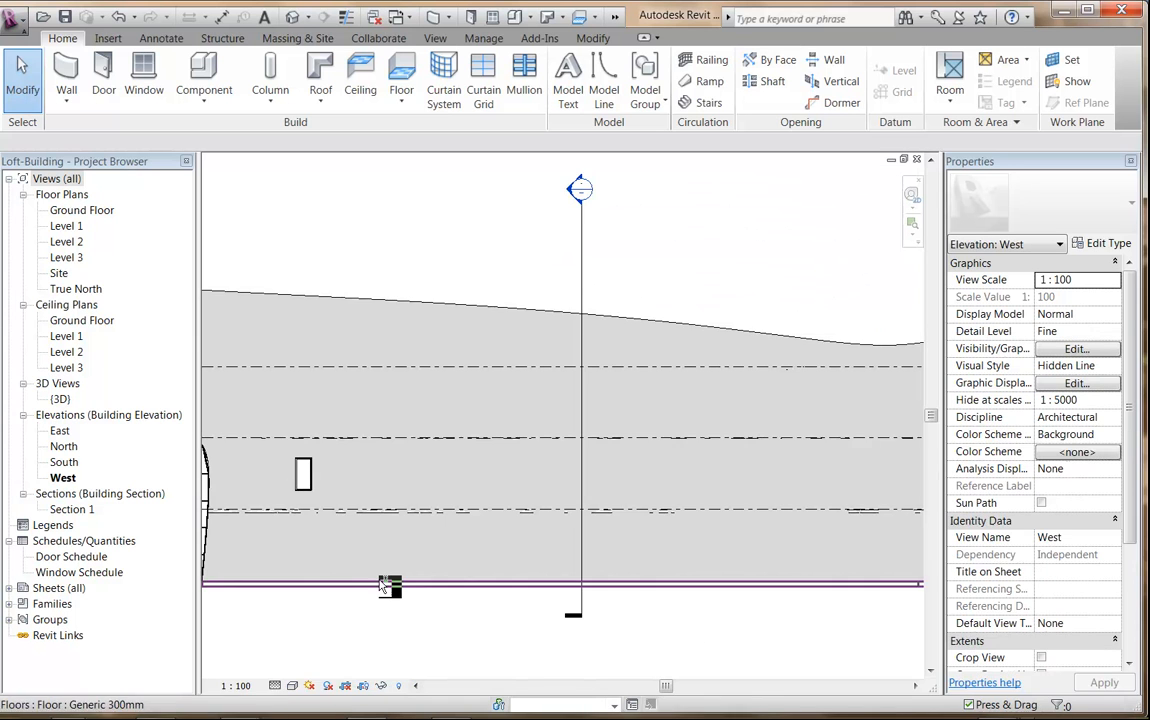
{"action": "key", "text": "ctrl+Tab"}
{"action": "key", "text": "ctrl+Tab"}
{"action": "key", "text": "ctrl+Tab"}
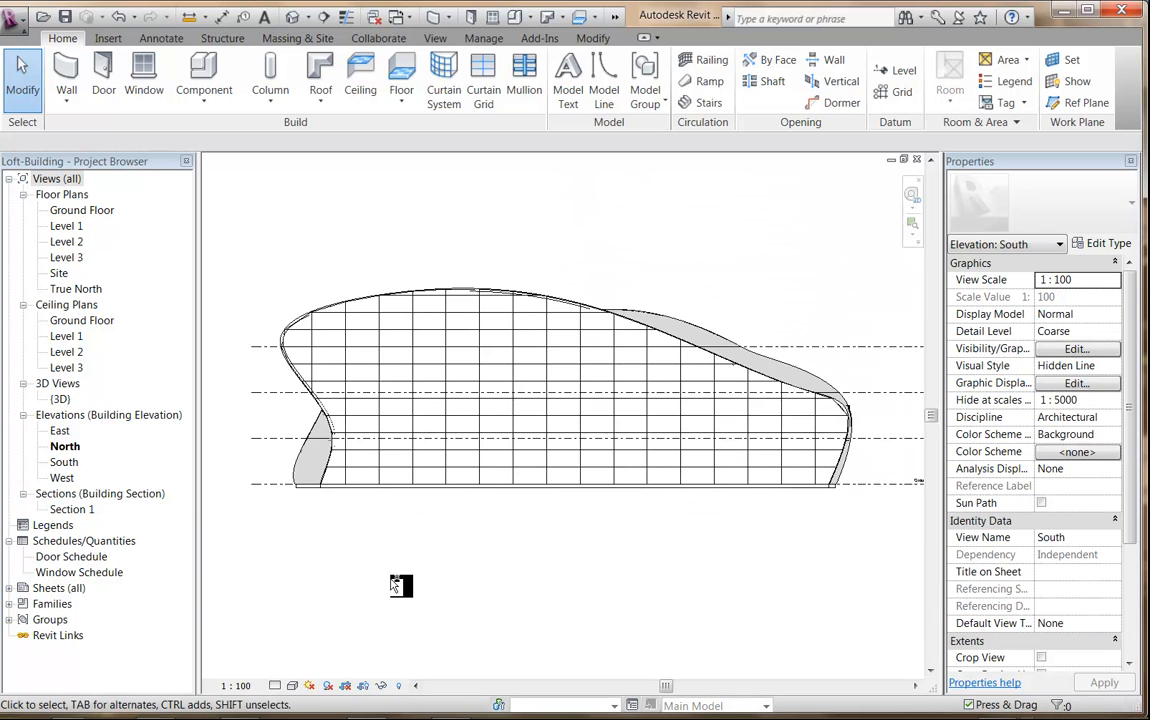
{"action": "key", "text": "ctrl+Tab"}
{"action": "key", "text": "ctrl+Tab"}
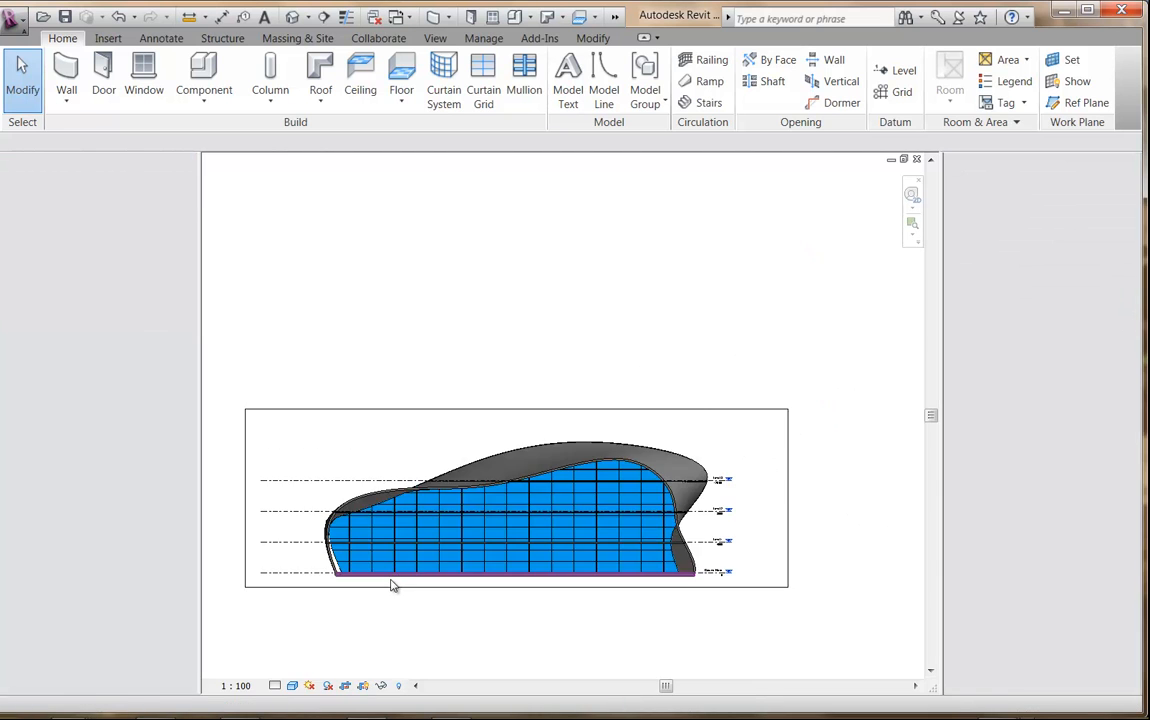
{"action": "key", "text": "ctrl+Tab"}
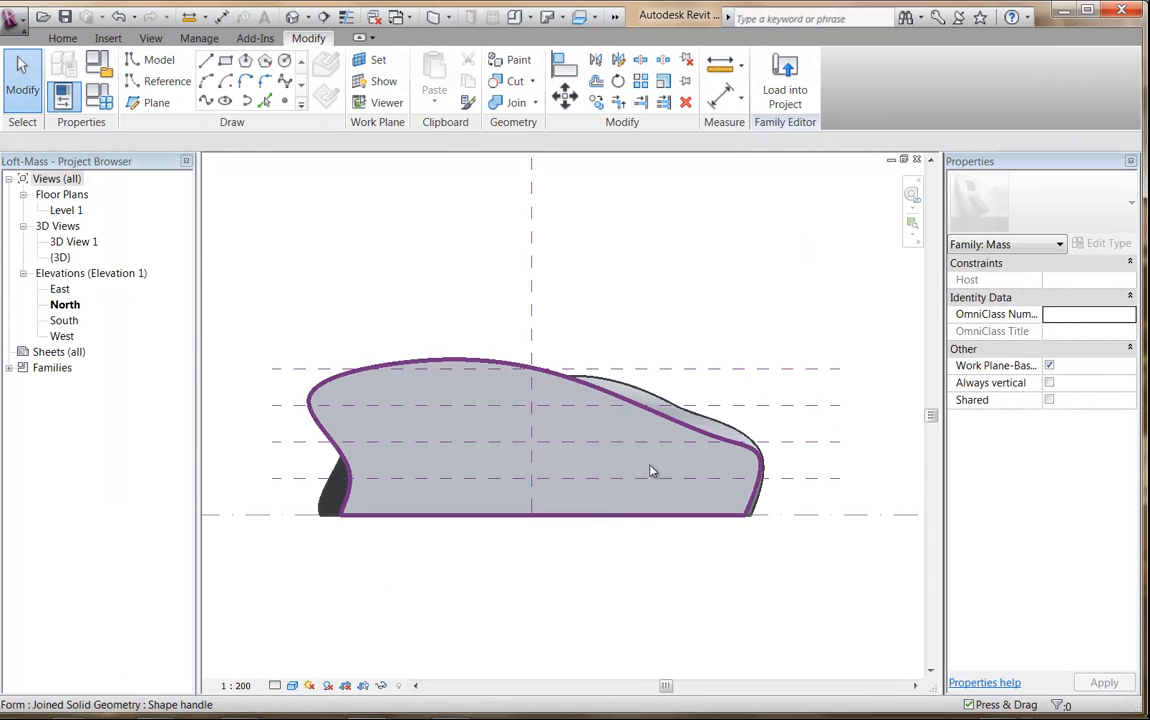
Step: Delete the topmost horizontal reference plane from the mass family
{"action": "left_click", "coordinate": [739, 371]}
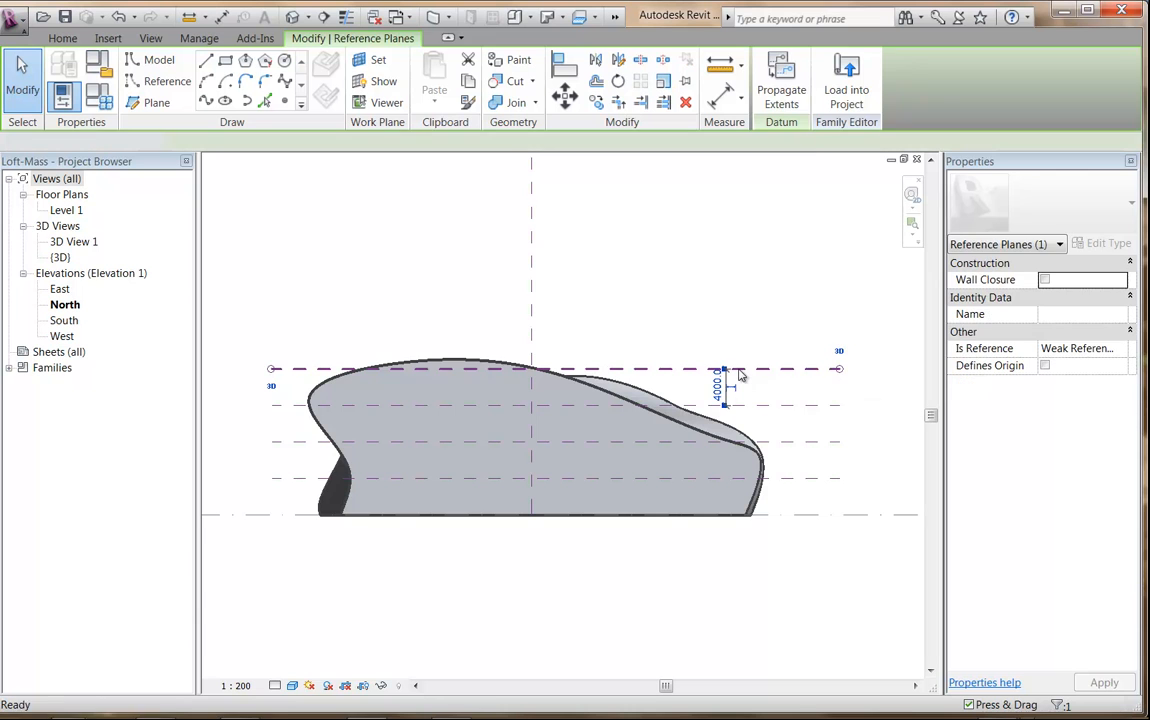
{"action": "key", "text": "Escape"}
{"action": "scroll", "coordinate": [660, 340], "scroll_direction": "up", "scroll_amount": 3}
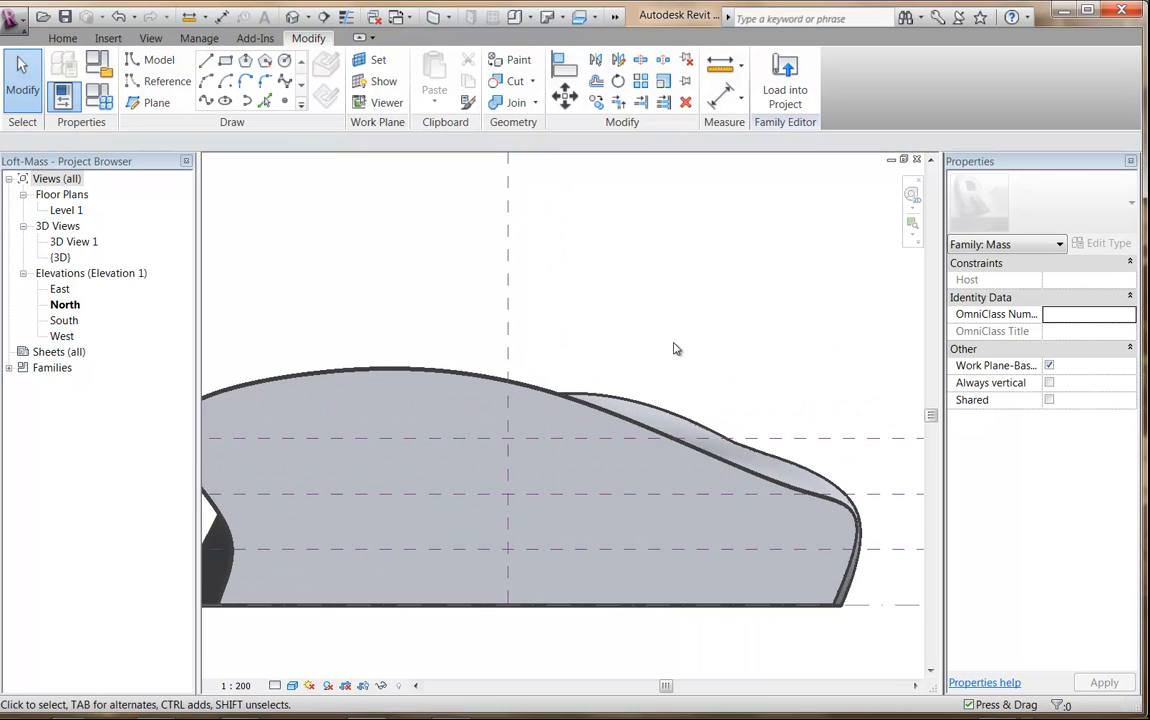
{"action": "scroll", "coordinate": [674, 348], "scroll_direction": "down", "scroll_amount": 2}
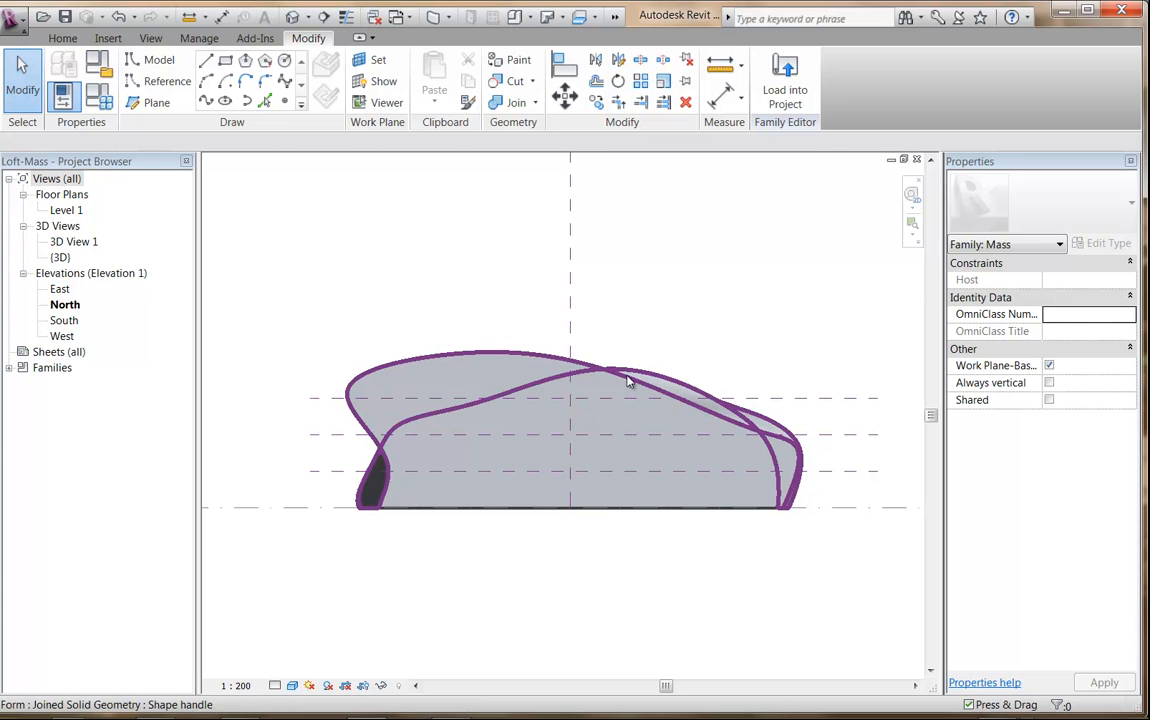
Step: Open the default 3D view, select the lofted form element of the mass, and turn on its X-Ray display
{"action": "double_click", "coordinate": [60, 258]}
{"action": "middle_click_drag", "start_coordinate": [561, 447], "coordinate": [547, 492]}
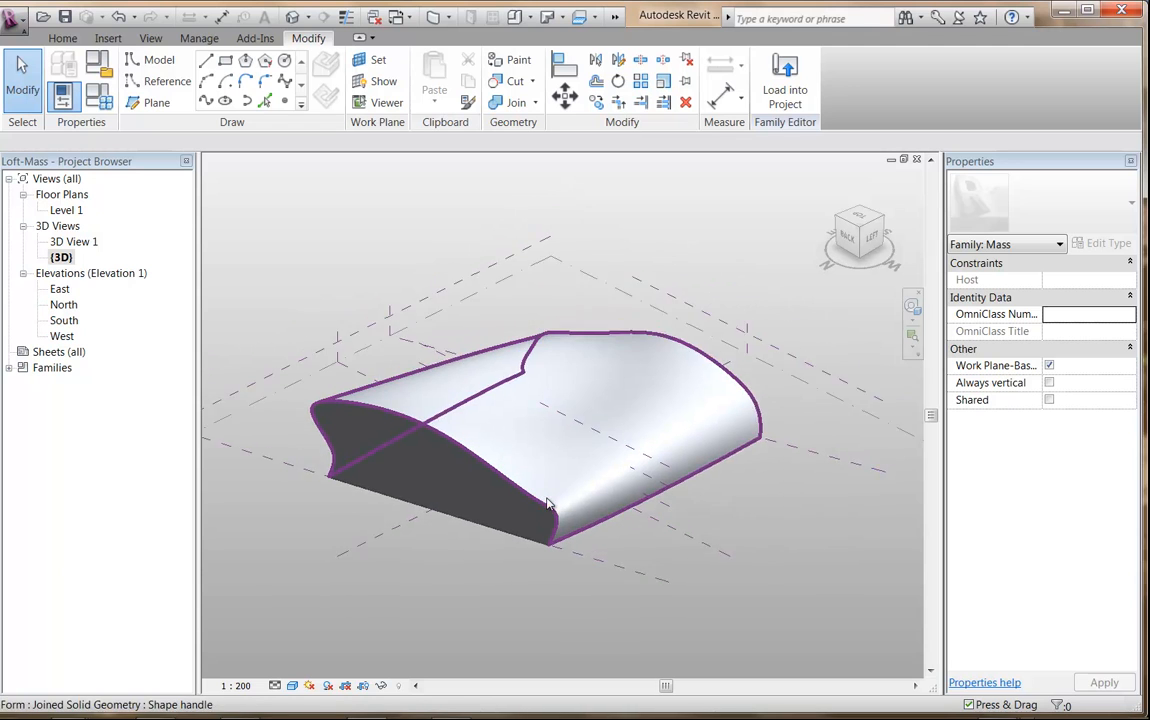
{"action": "scroll", "coordinate": [547, 497], "scroll_direction": "up", "scroll_amount": 1}
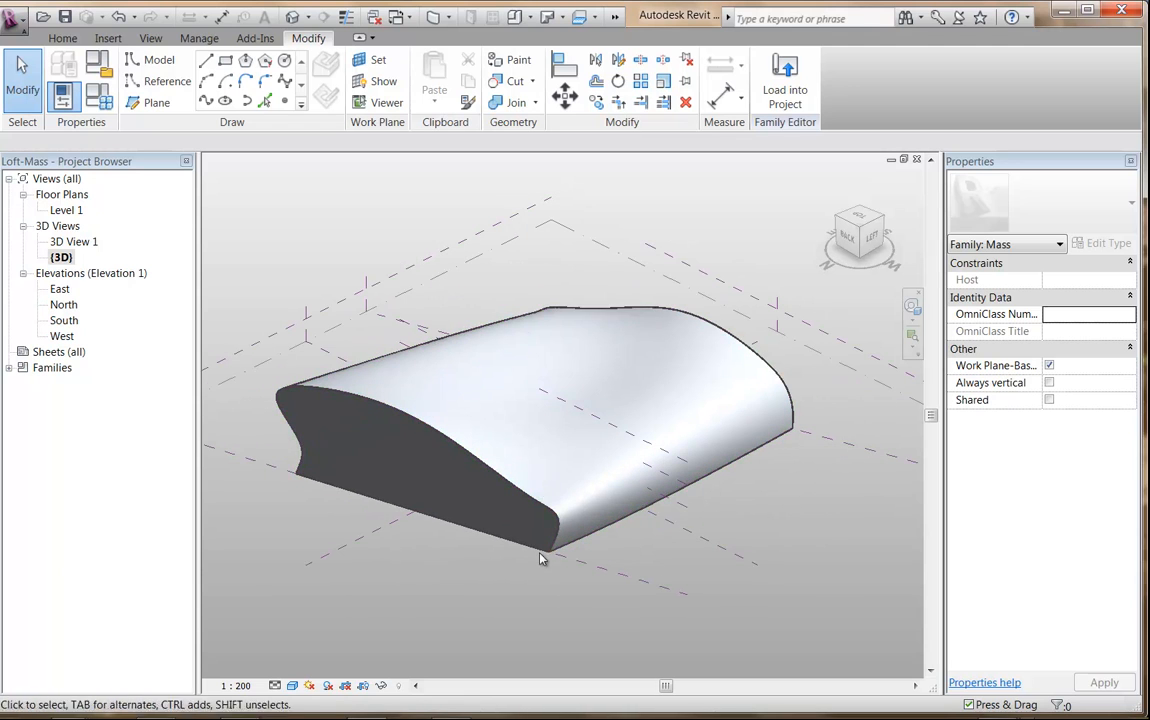
{"action": "left_click", "coordinate": [535, 500]}
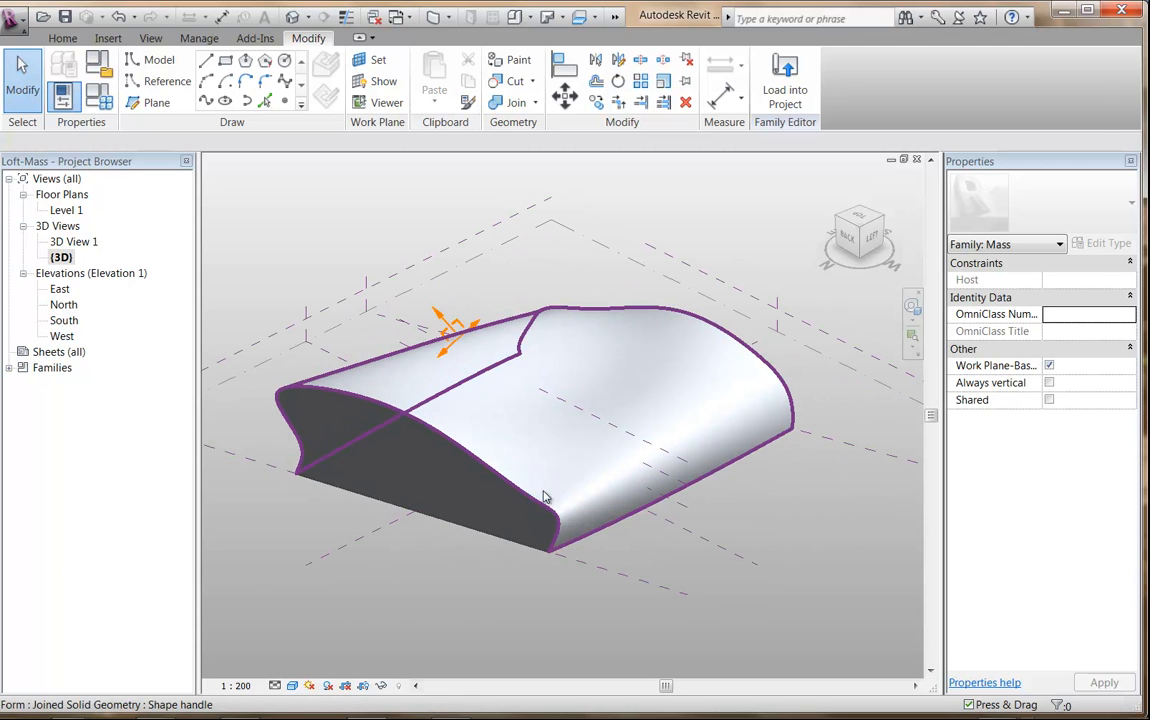
{"action": "left_click", "coordinate": [642, 552]}
{"action": "key", "text": "Tab"}
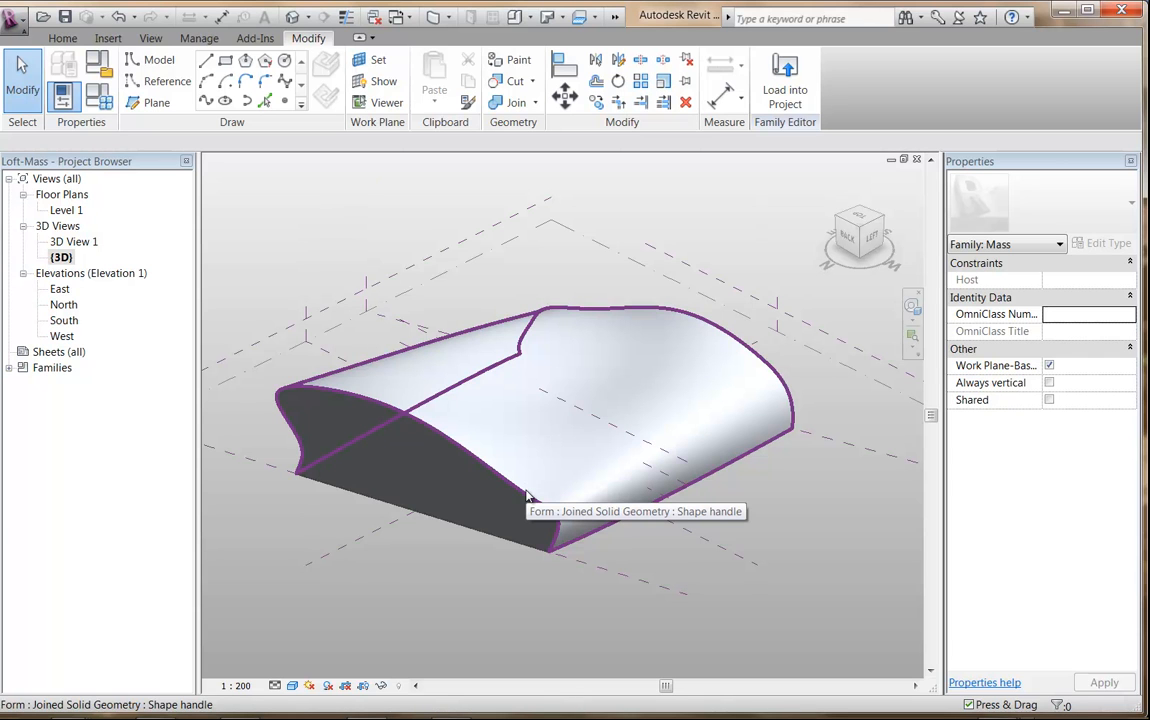
{"action": "key", "text": "Tab"}
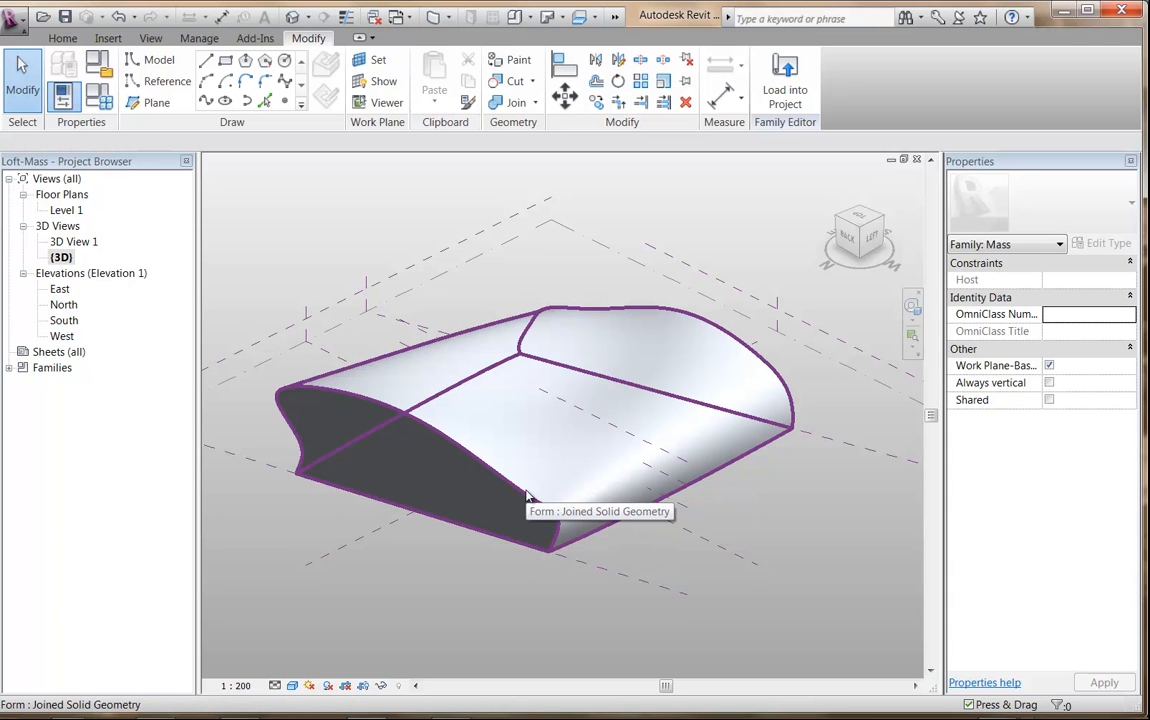
{"action": "key", "text": "Tab"}
{"action": "key", "text": "Tab"}
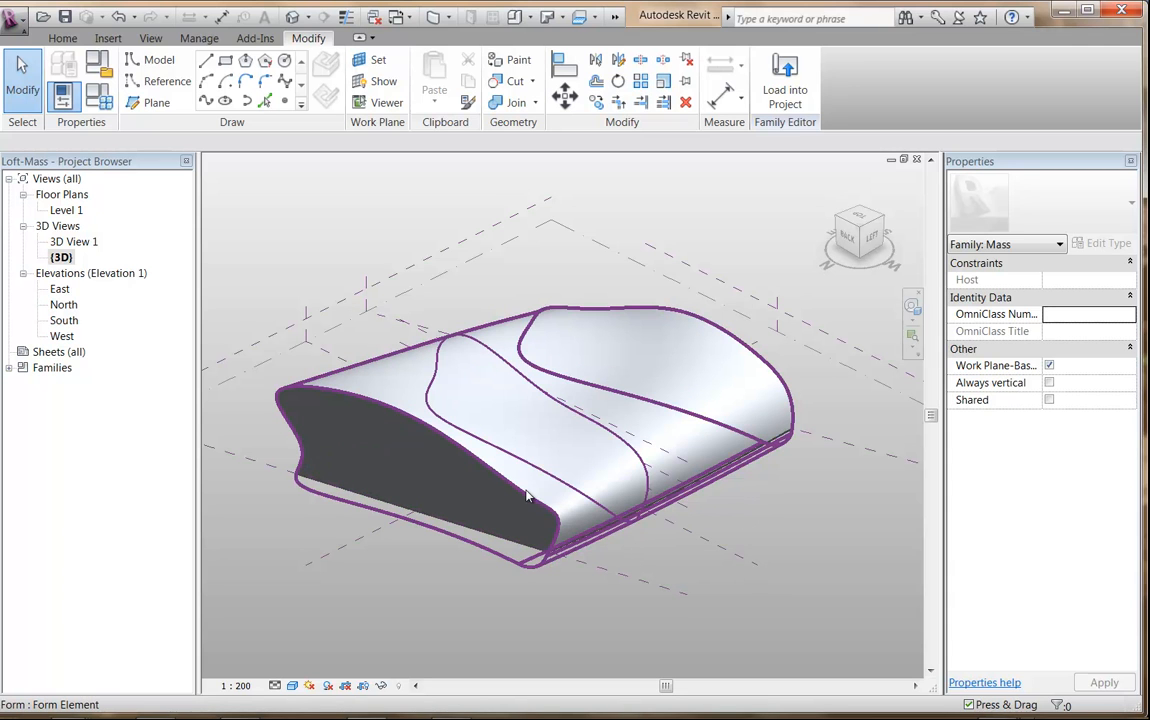
{"action": "left_click", "coordinate": [527, 496]}
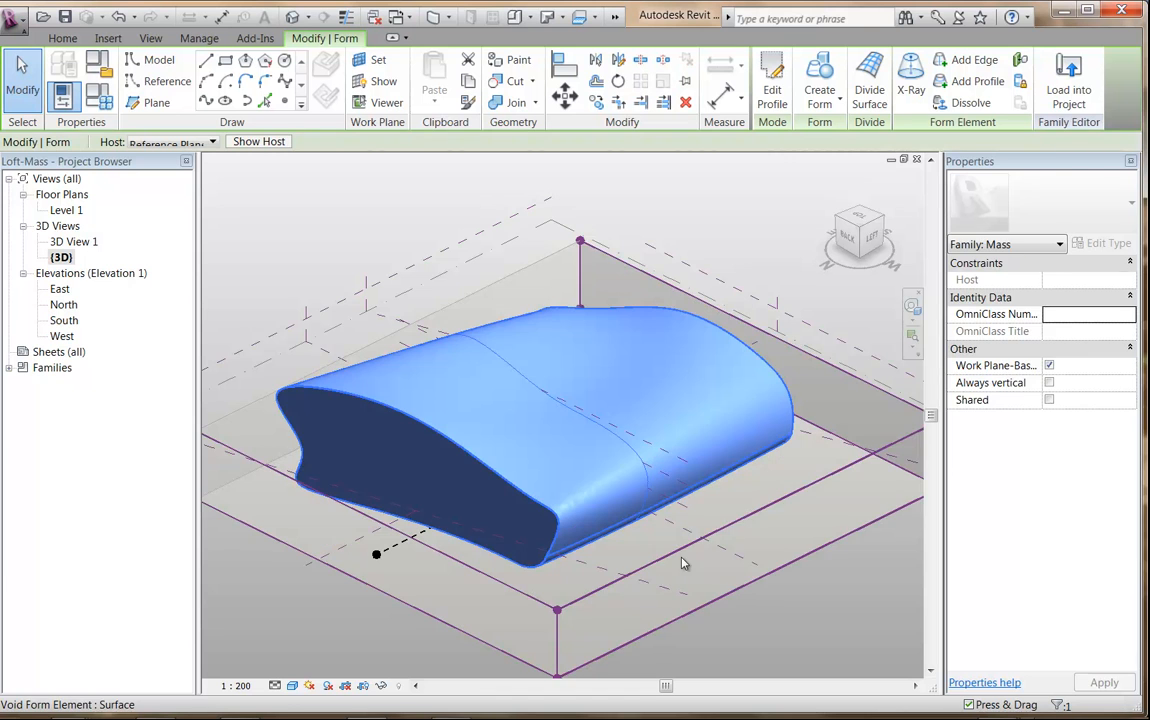
{"action": "left_click", "coordinate": [910, 80]}
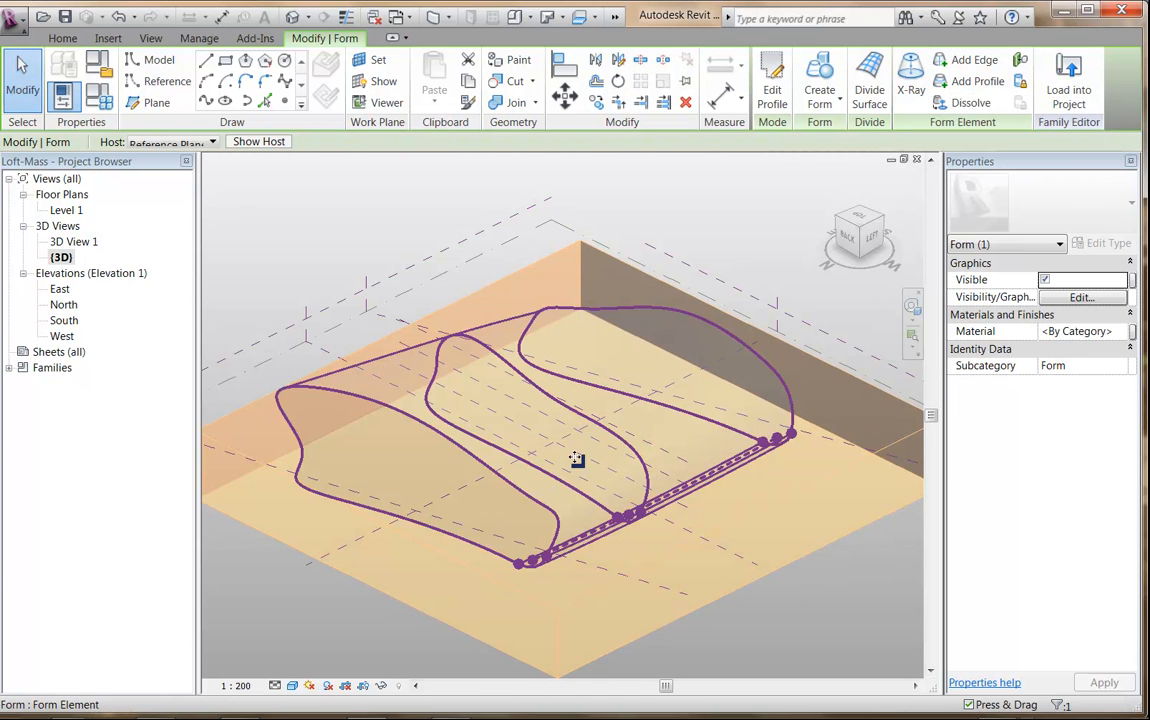
{"action": "middle_click_drag", "start_coordinate": [524, 474], "coordinate": [575, 482], "text": "shift"}
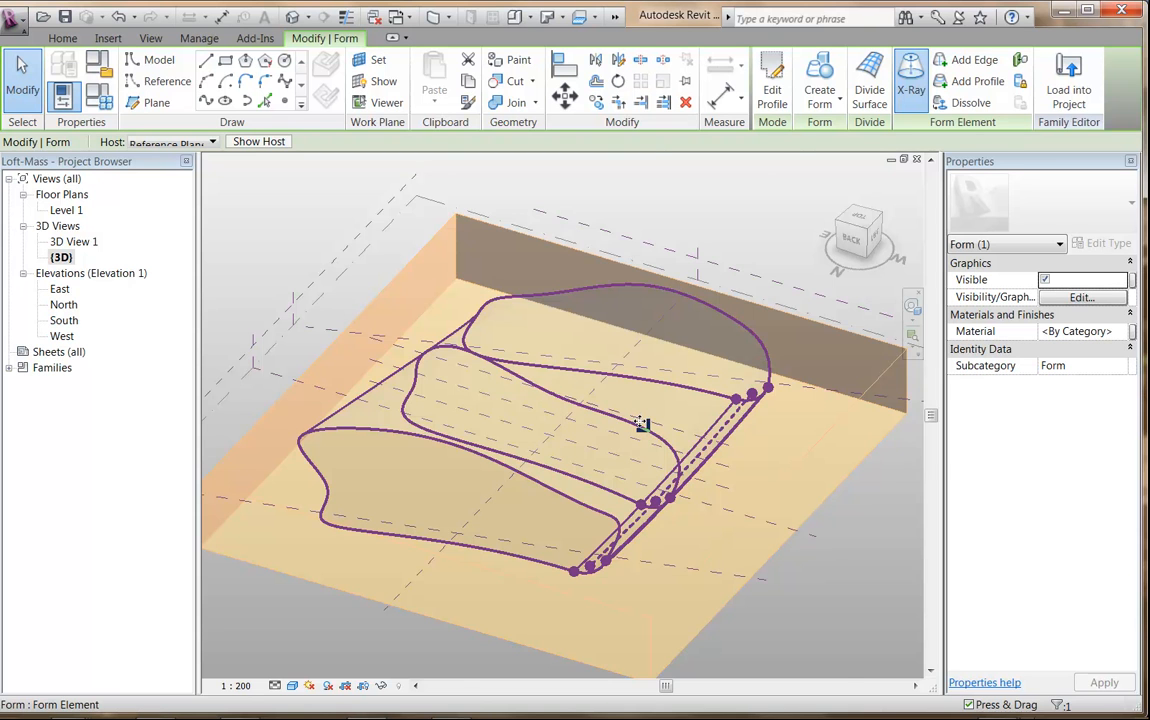
{"action": "scroll", "coordinate": [640, 424], "scroll_direction": "up", "scroll_amount": 3}
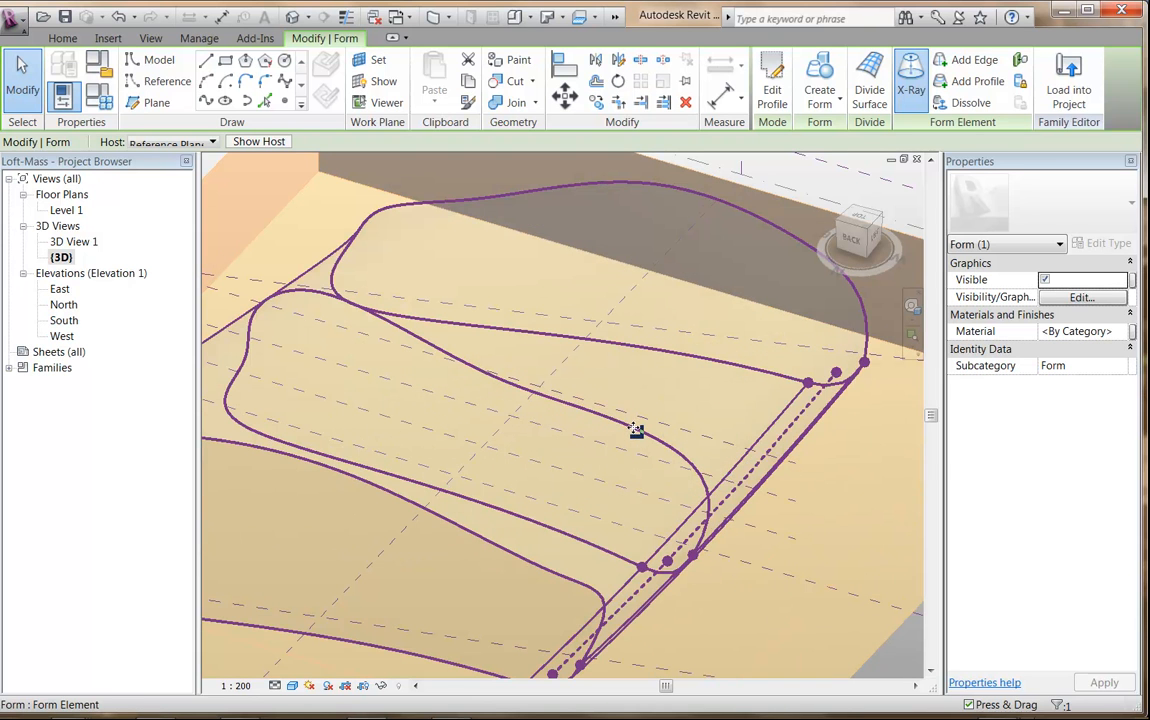
{"action": "key", "text": "Tab"}
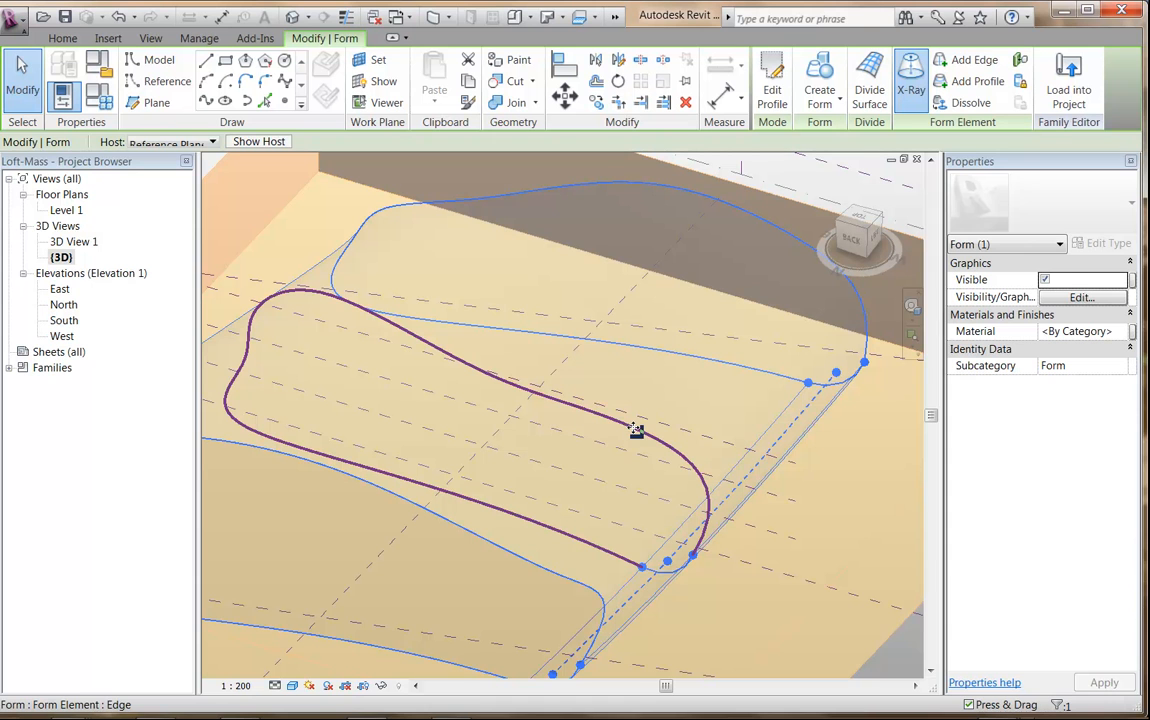
{"action": "left_click", "coordinate": [636, 430]}
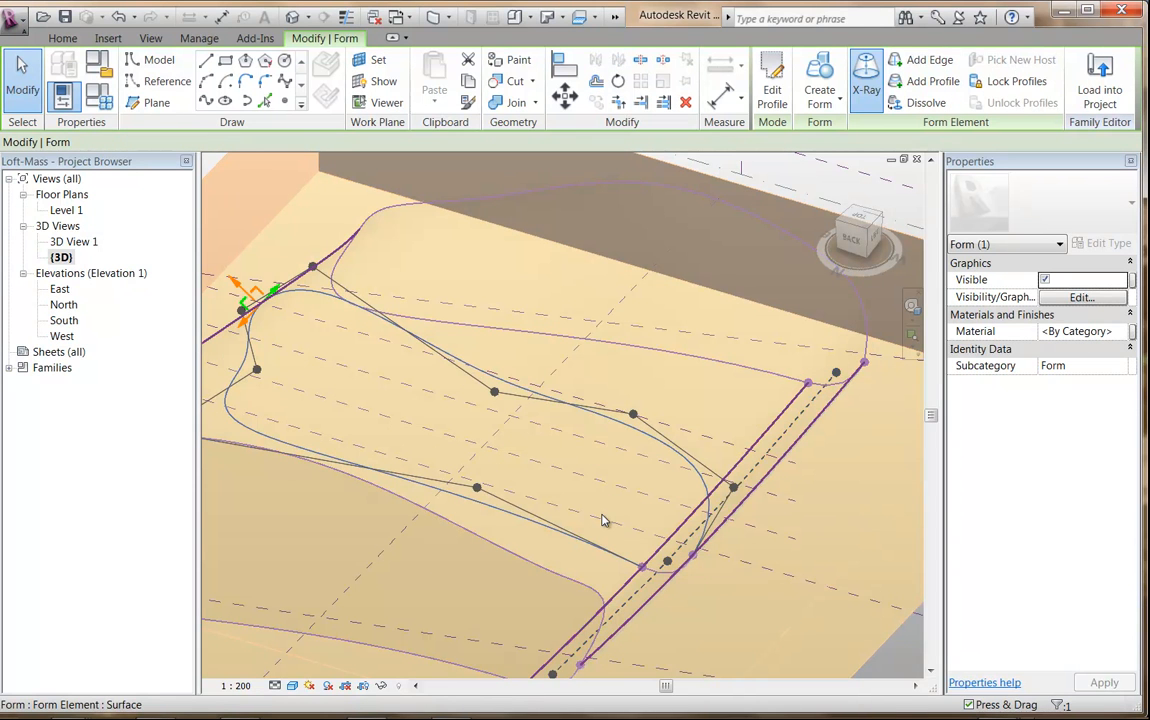
{"action": "middle_click_drag", "start_coordinate": [546, 450], "coordinate": [644, 421], "text": "shift"}
{"action": "scroll", "coordinate": [640, 401], "scroll_direction": "up", "scroll_amount": 5}
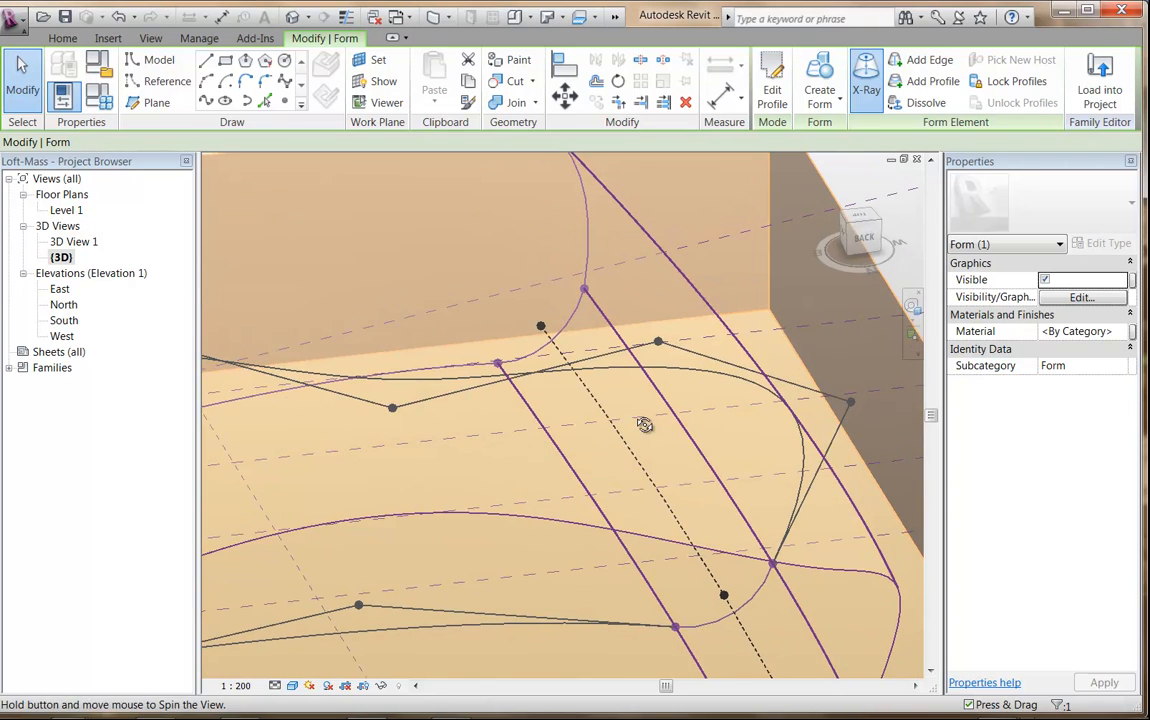
{"action": "left_click", "coordinate": [660, 320]}
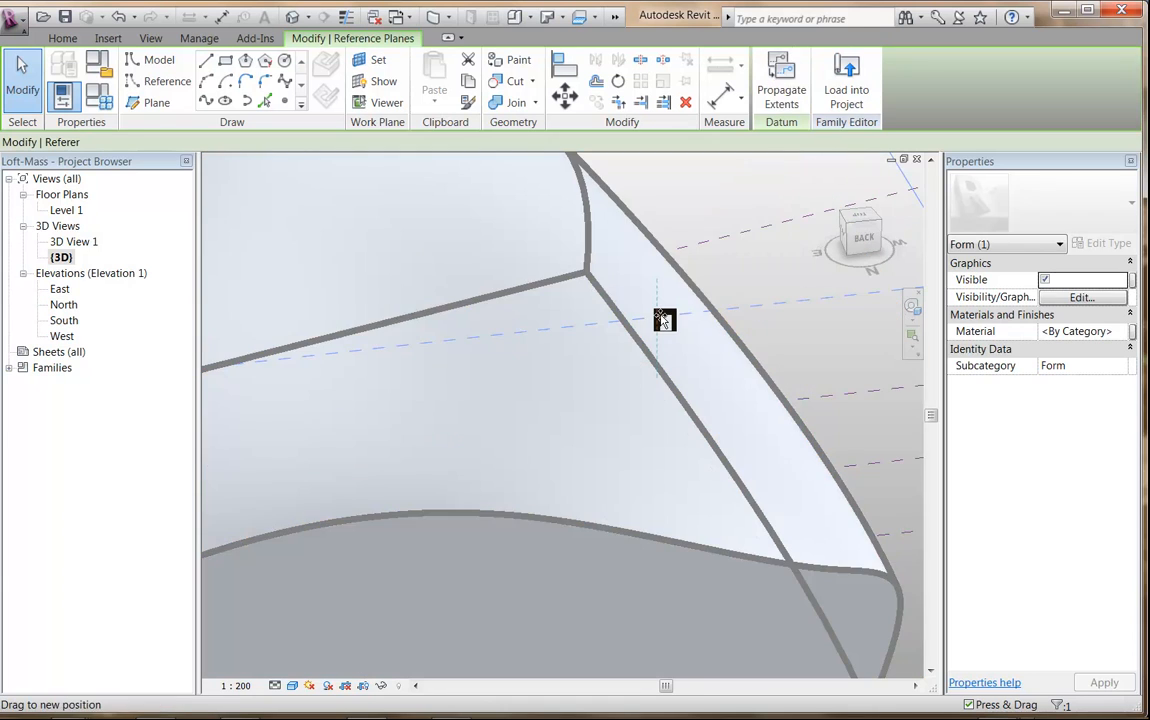
{"action": "scroll", "coordinate": [645, 436], "scroll_direction": "down", "scroll_amount": 5}
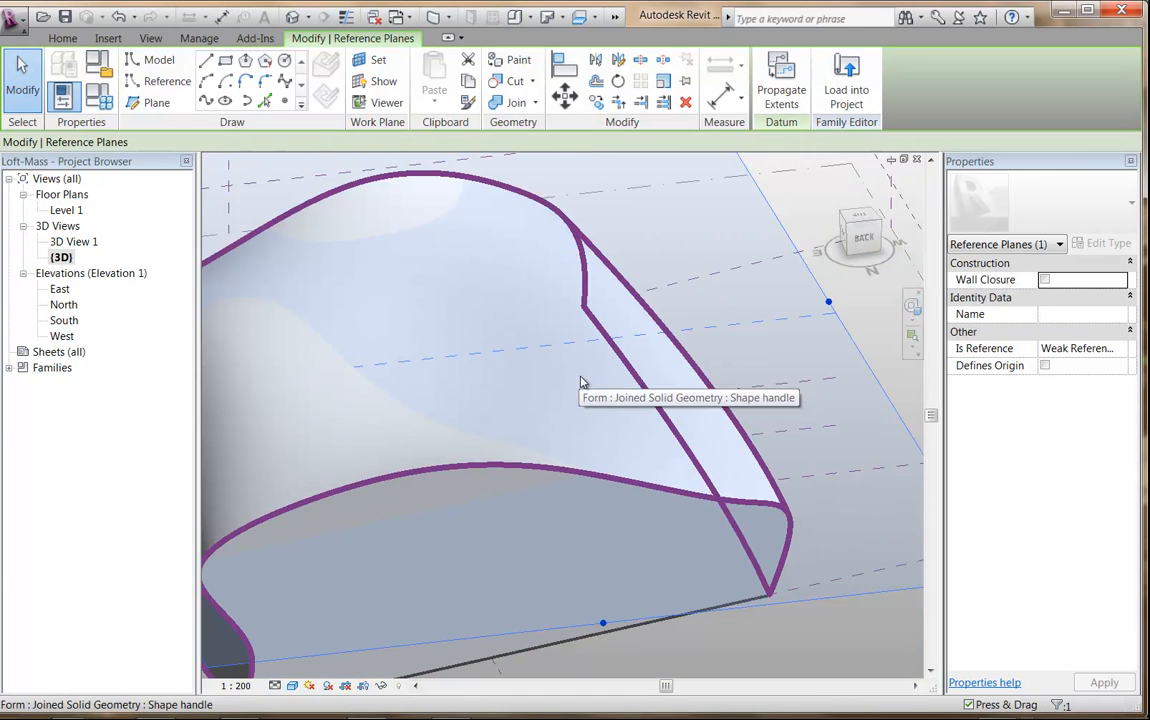
{"action": "middle_click_drag", "start_coordinate": [617, 392], "coordinate": [488, 300], "text": "shift"}
{"action": "scroll", "coordinate": [505, 314], "scroll_direction": "up", "scroll_amount": 5}
{"action": "key", "text": "Escape"}
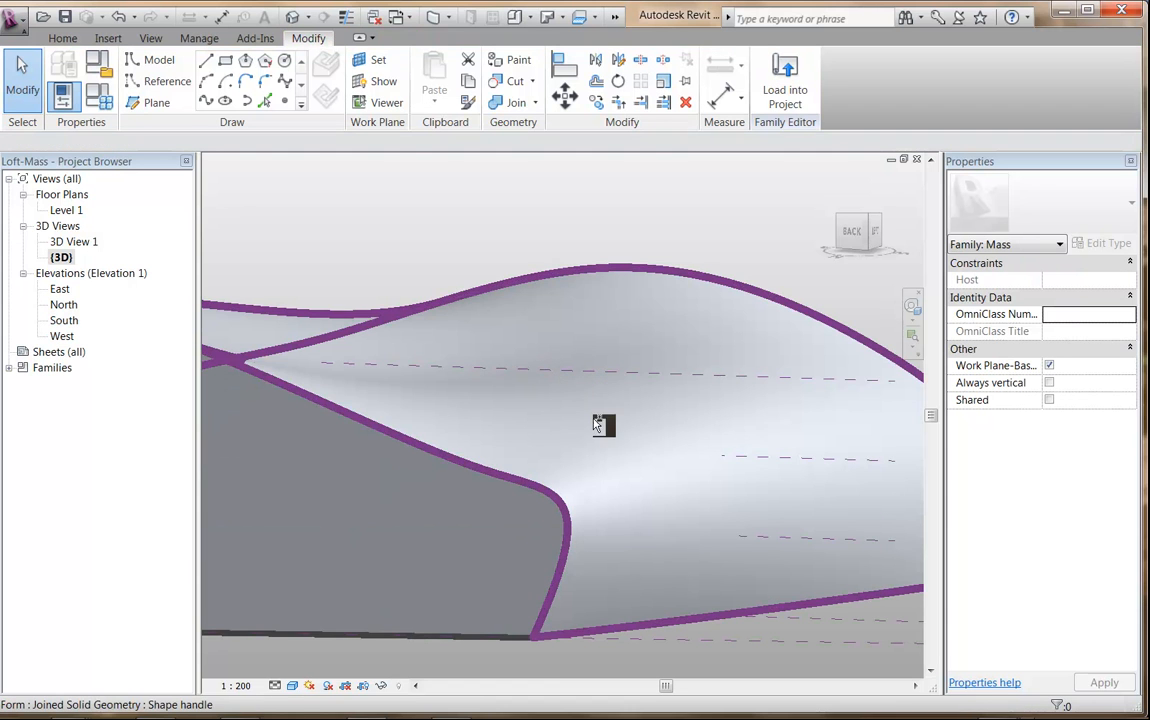
Step: Select the X-rayed form's middle profile and raise its upper control vertex nearest the rounded shoulder above the topmost horizontal reference plane
{"action": "middle_click_drag", "start_coordinate": [542, 391], "coordinate": [575, 457], "text": "shift"}
{"action": "key", "text": "Tab"}
{"action": "key", "text": "Tab"}
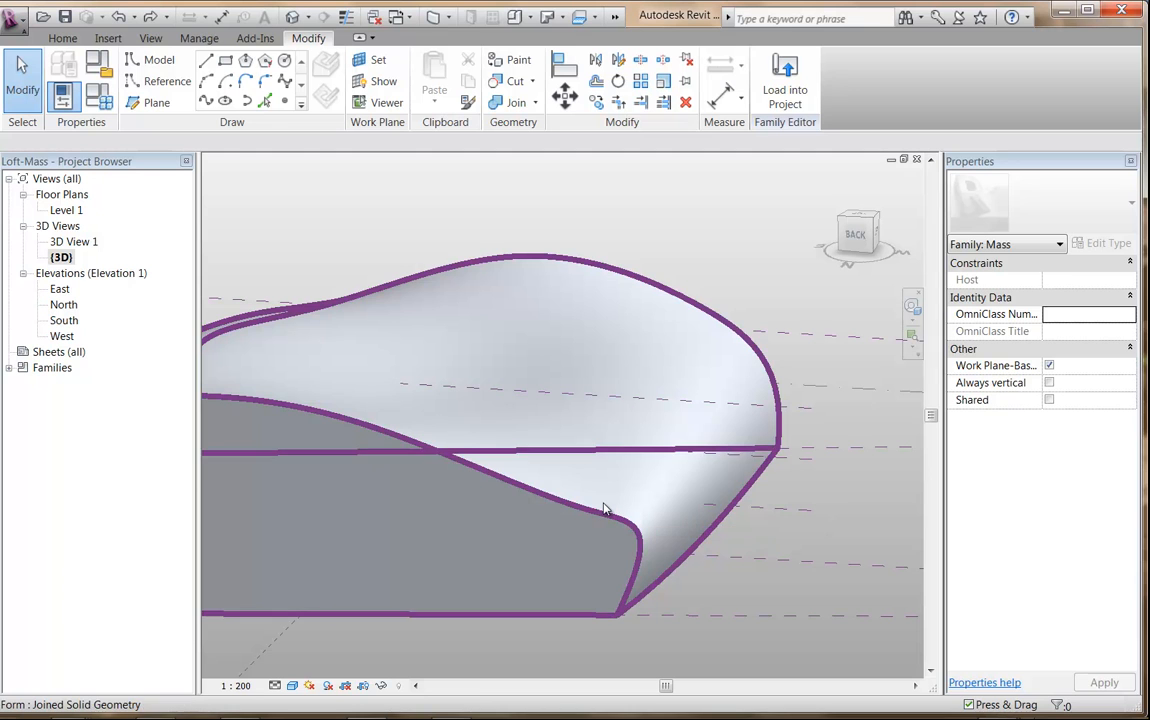
{"action": "left_click", "coordinate": [604, 509]}
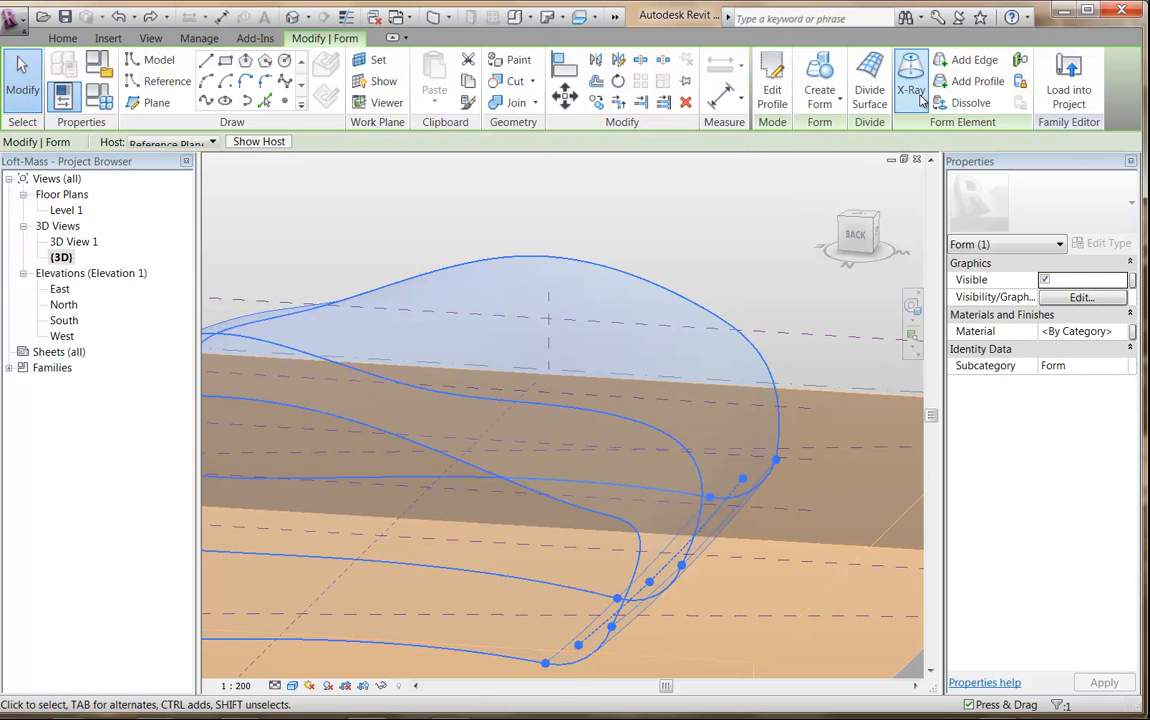
{"action": "left_click", "coordinate": [628, 418]}
{"action": "middle_click_drag", "start_coordinate": [518, 470], "coordinate": [624, 421], "text": "shift"}
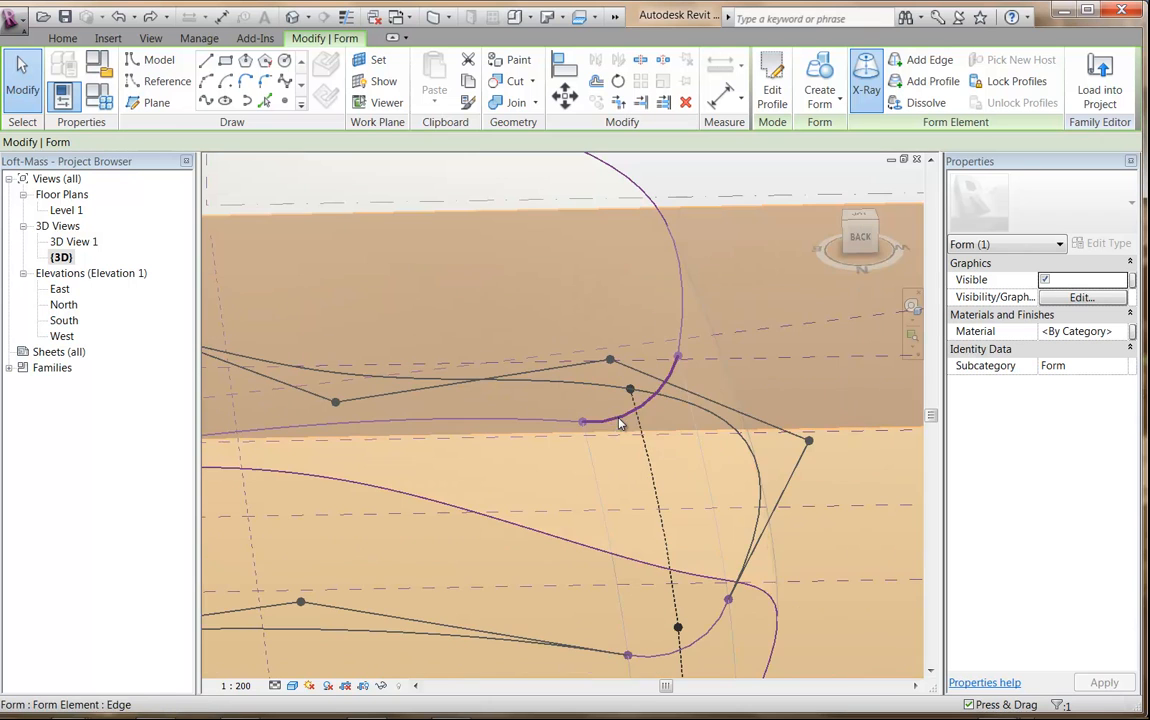
{"action": "scroll", "coordinate": [612, 362], "scroll_direction": "up", "scroll_amount": 3}
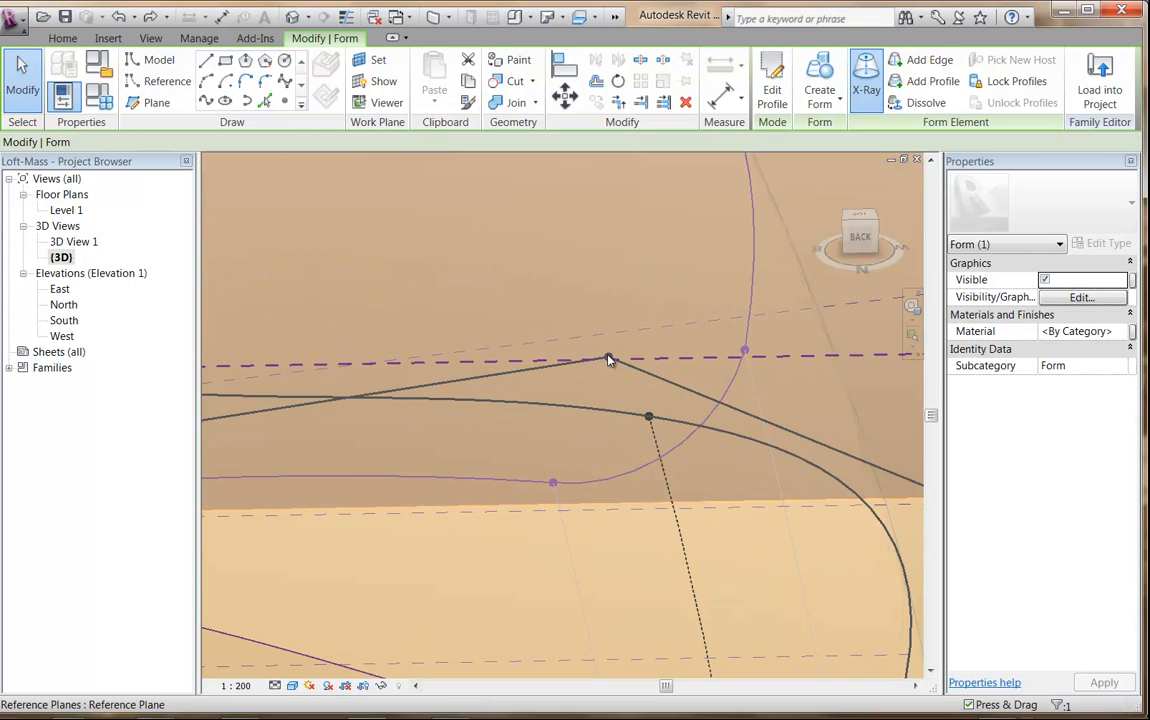
{"action": "middle_click_drag", "start_coordinate": [618, 377], "coordinate": [606, 341], "text": "shift"}
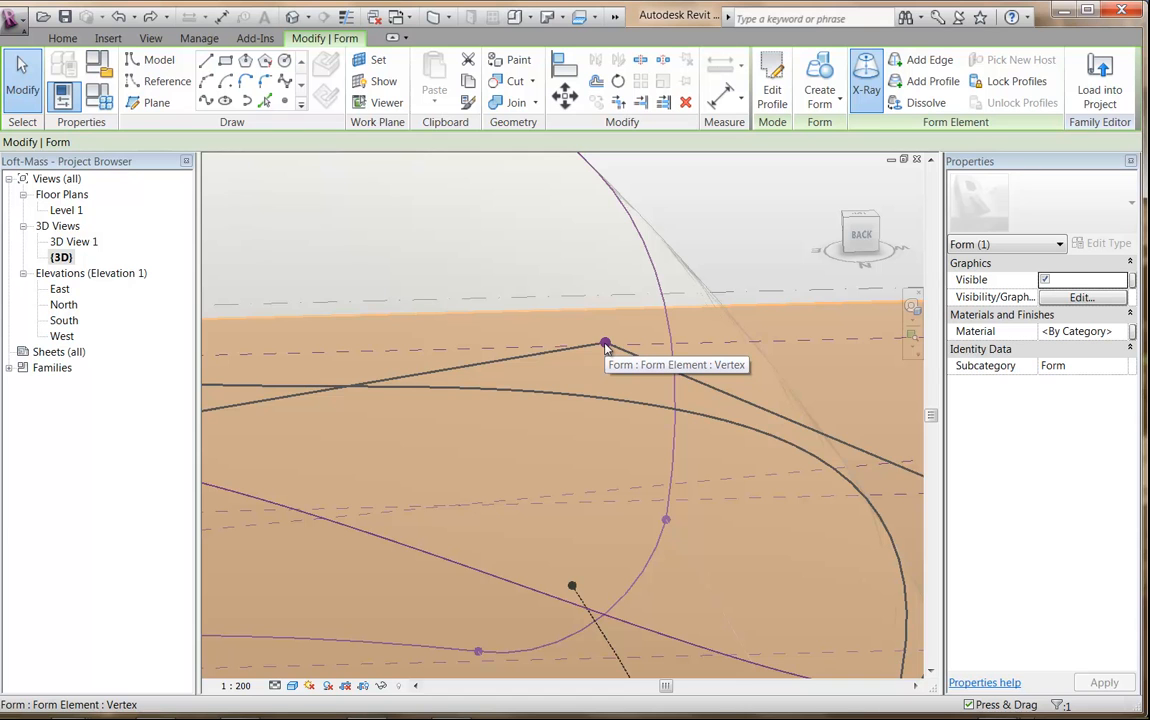
{"action": "left_click", "coordinate": [605, 345]}
{"action": "left_click_drag", "start_coordinate": [605, 345], "coordinate": [606, 300]}
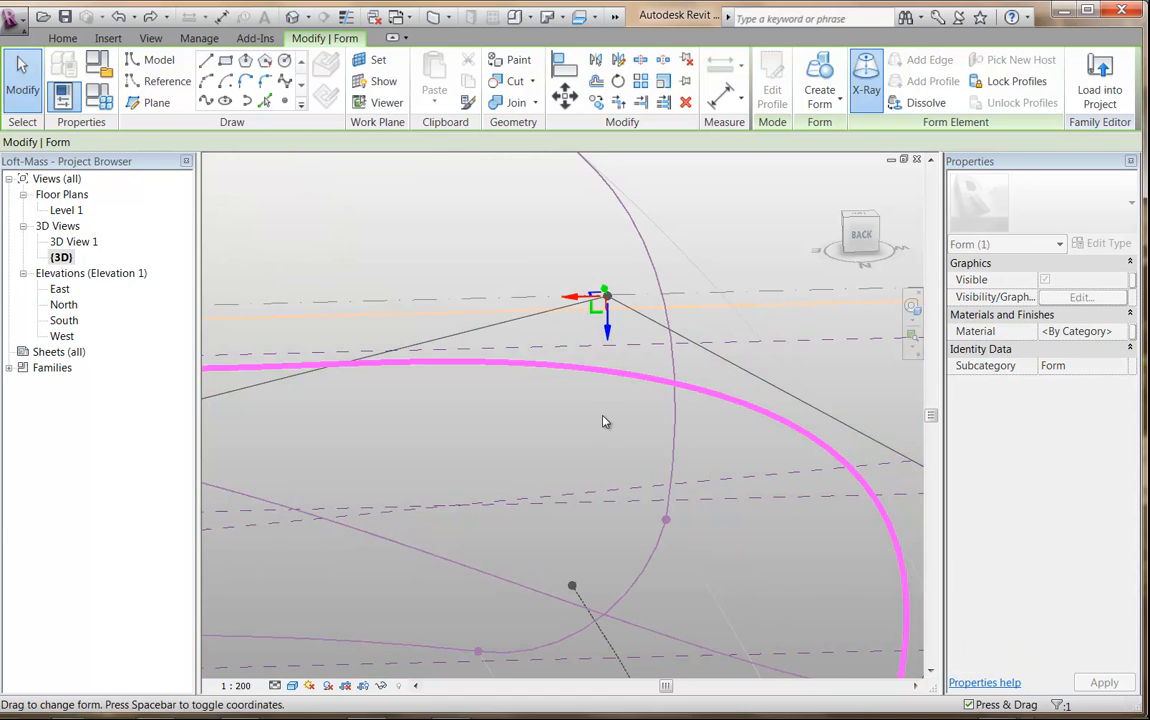
Step: Raise the low control vertex in the middle profile's roof curve level with the profile's highest control vertex
{"action": "middle_click_drag", "start_coordinate": [541, 414], "coordinate": [675, 405], "text": "shift"}
{"action": "scroll", "coordinate": [606, 409], "scroll_direction": "up", "scroll_amount": 2}
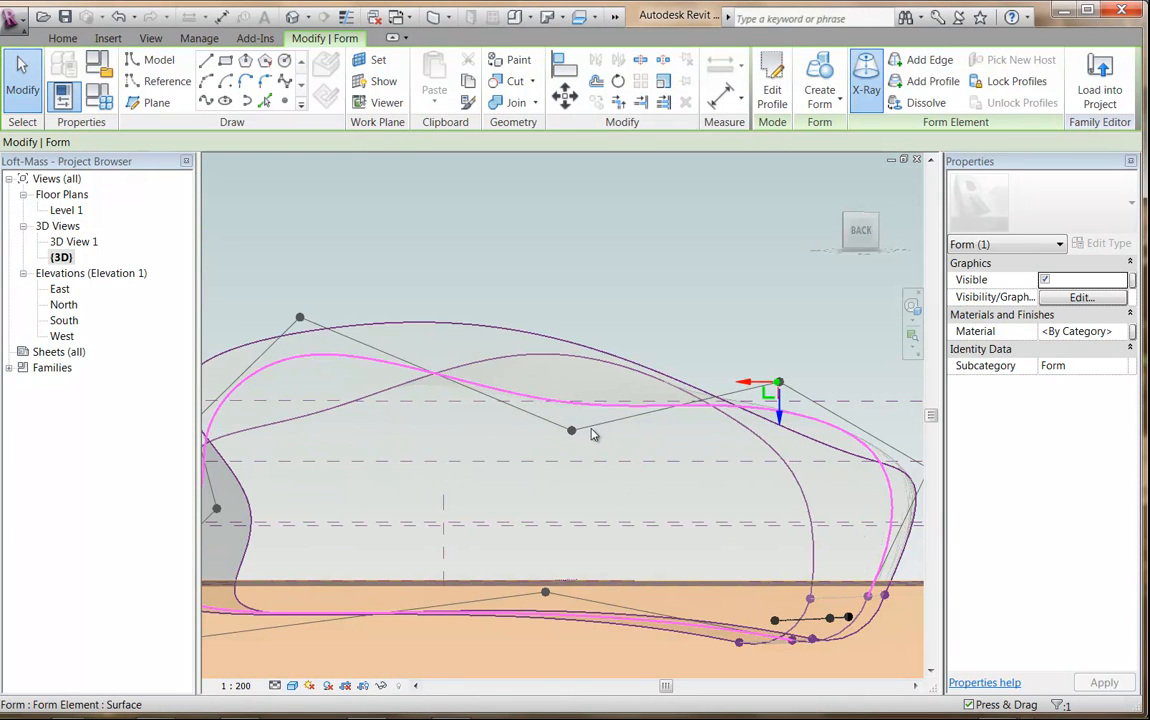
{"action": "scroll", "coordinate": [592, 434], "scroll_direction": "down", "scroll_amount": 1}
{"action": "middle_click_drag", "start_coordinate": [602, 444], "coordinate": [627, 466]}
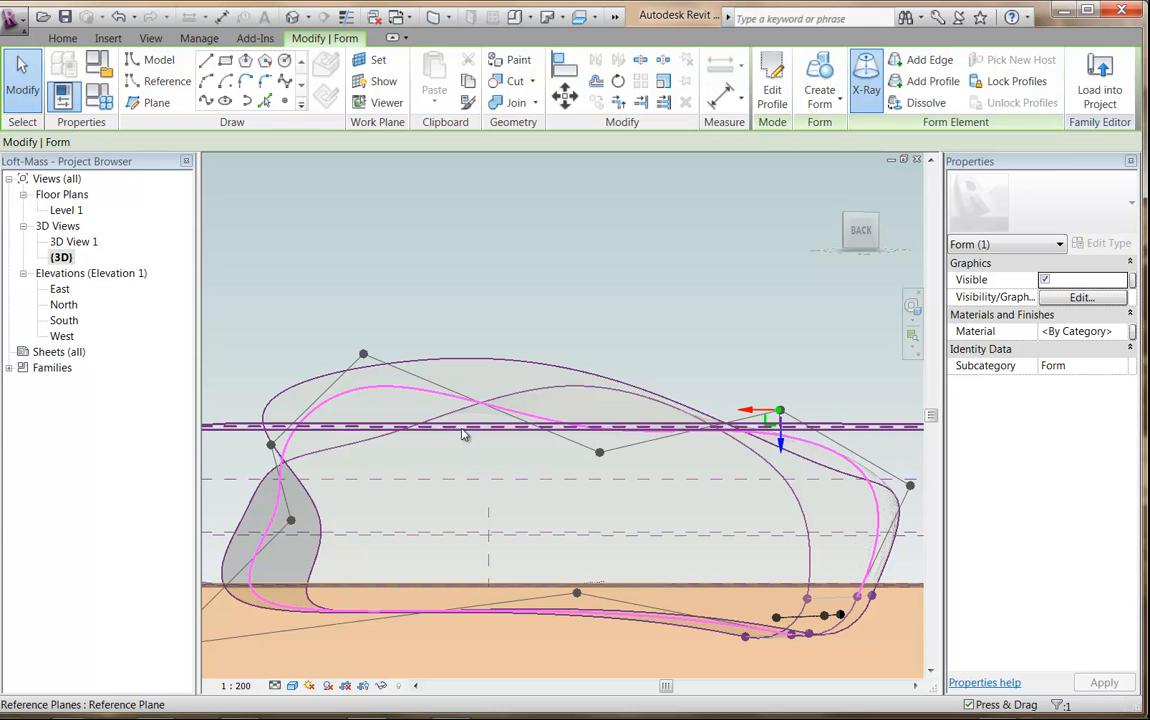
{"action": "left_click_drag", "start_coordinate": [600, 452], "coordinate": [628, 353]}
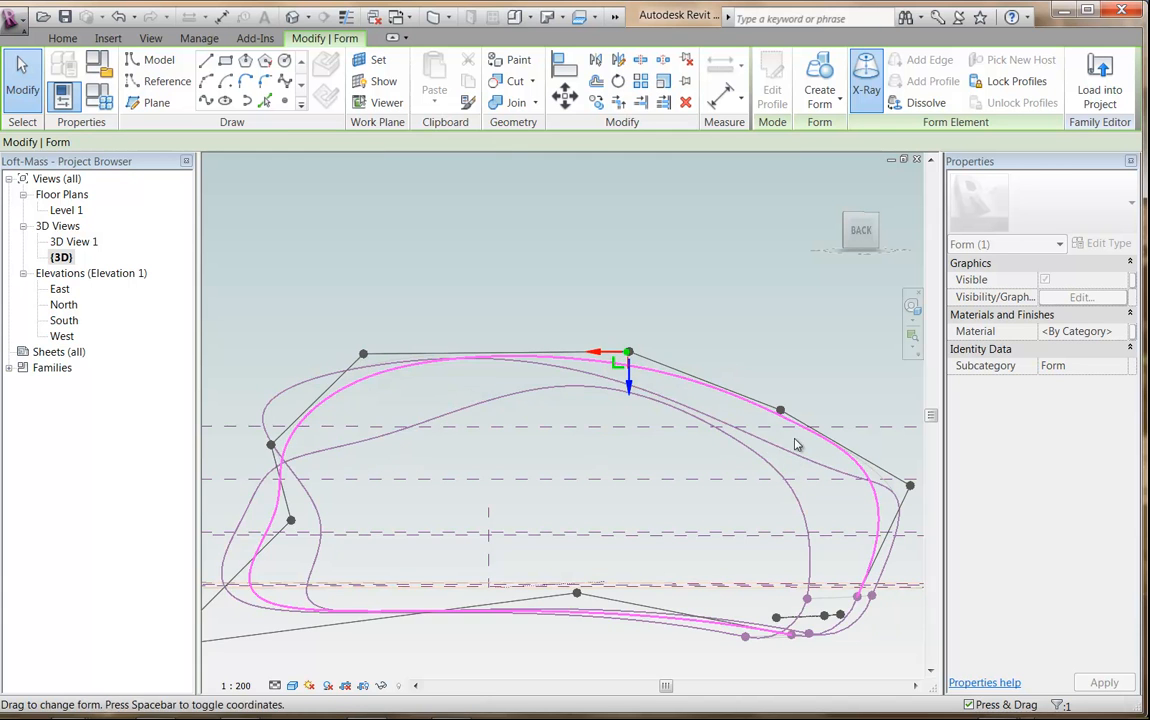
Step: Turn off the form's X-Ray display and deselect the reshaped mass
{"action": "middle_click_drag", "start_coordinate": [710, 338], "coordinate": [657, 447], "text": "shift"}
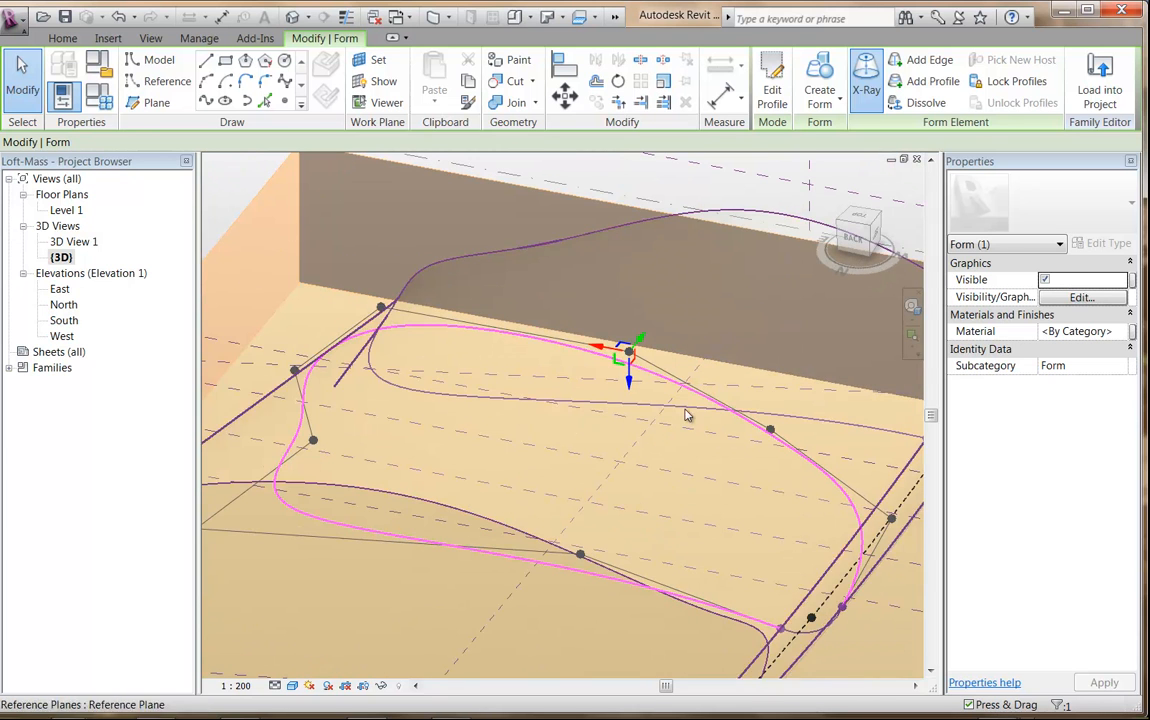
{"action": "middle_click_drag", "start_coordinate": [817, 282], "coordinate": [743, 294]}
{"action": "left_click", "coordinate": [866, 80]}
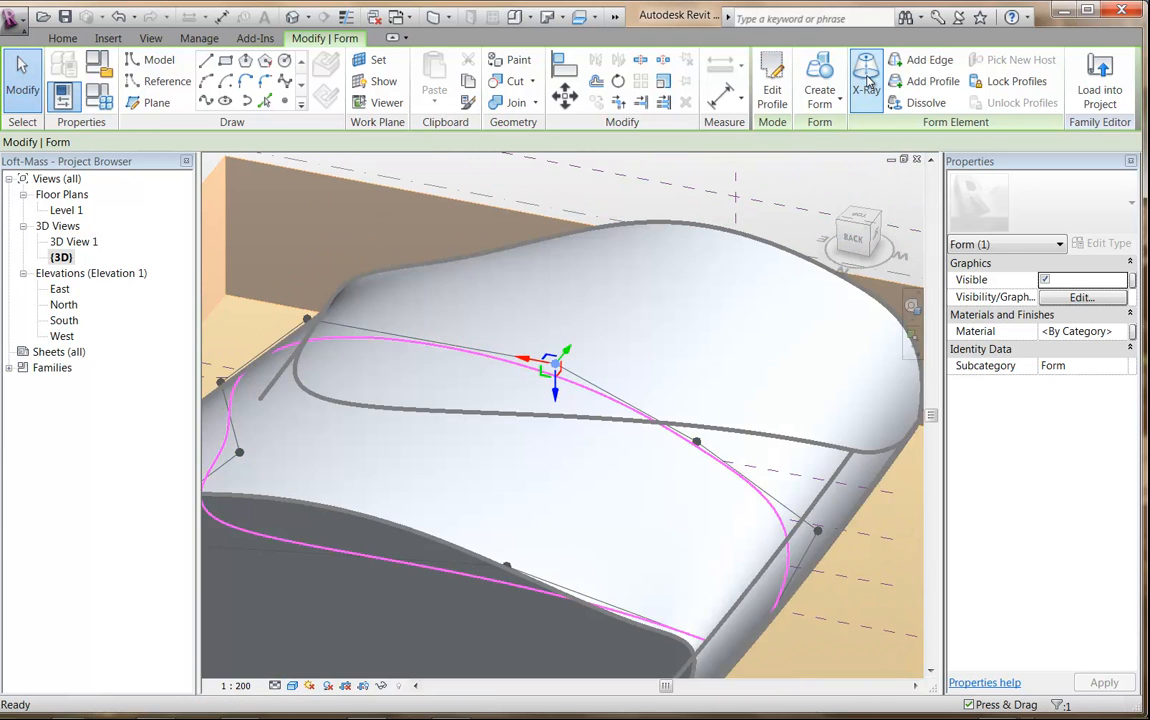
{"action": "middle_click_drag", "start_coordinate": [620, 443], "coordinate": [620, 296]}
{"action": "scroll", "coordinate": [620, 296], "scroll_direction": "down", "scroll_amount": 3}
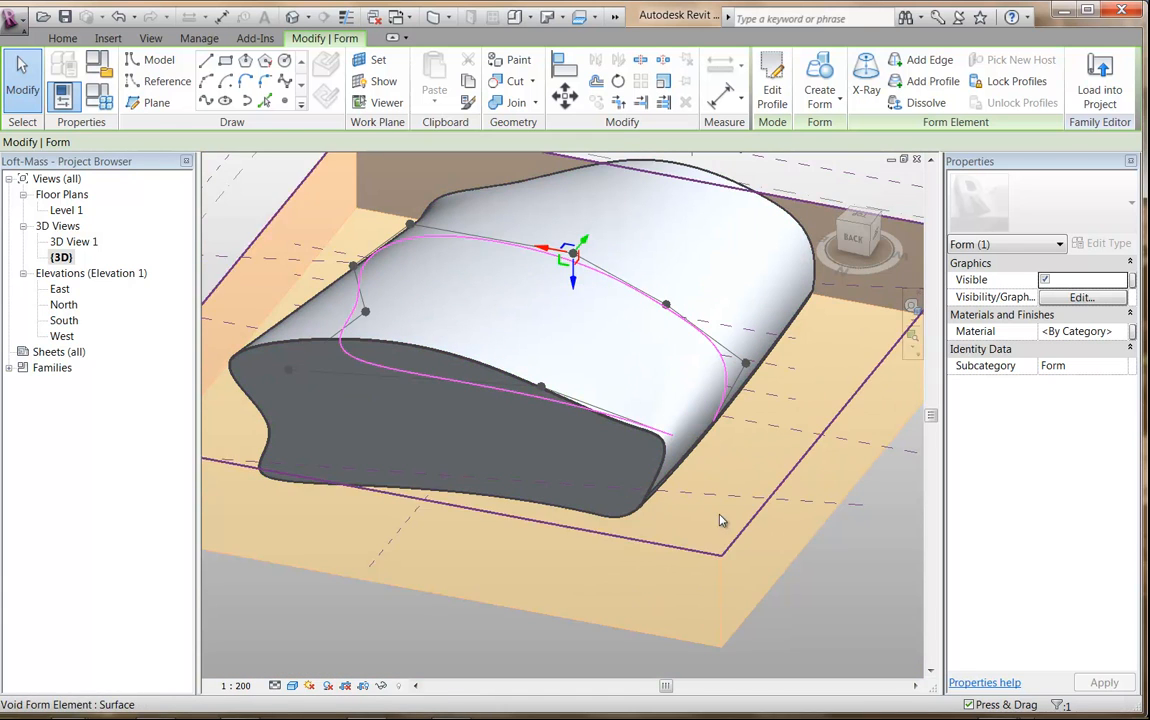
{"action": "left_click", "coordinate": [820, 595]}
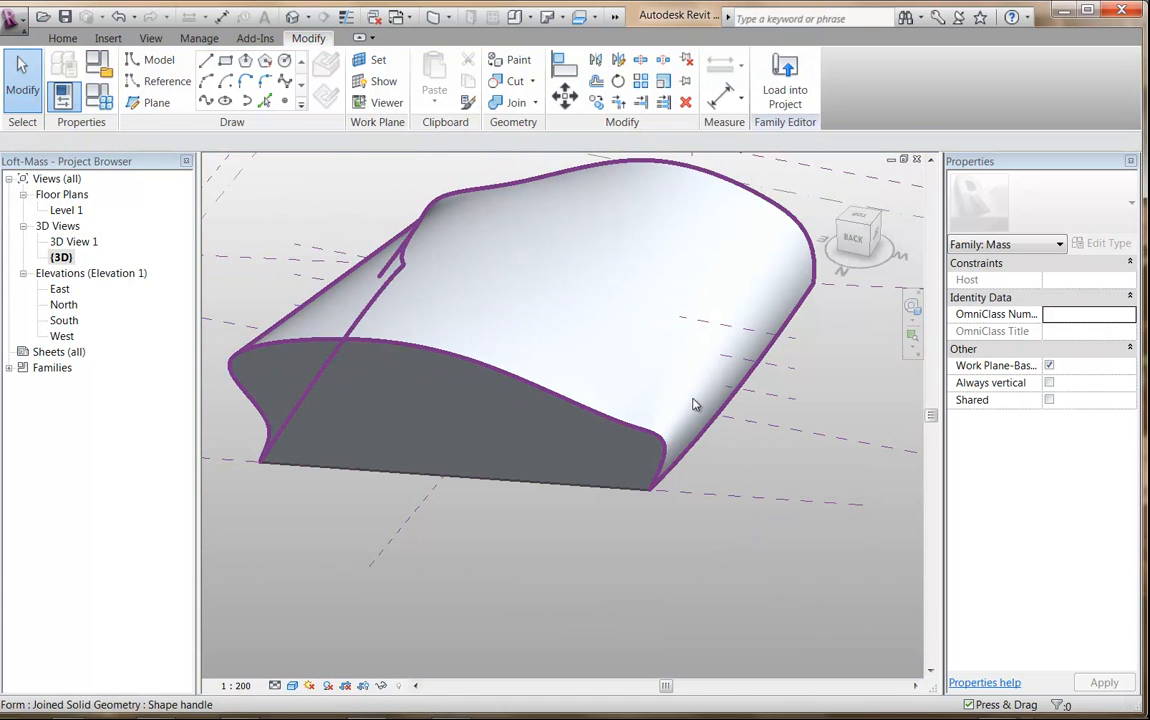
{"action": "middle_click_drag", "start_coordinate": [543, 496], "coordinate": [662, 476], "text": "shift"}
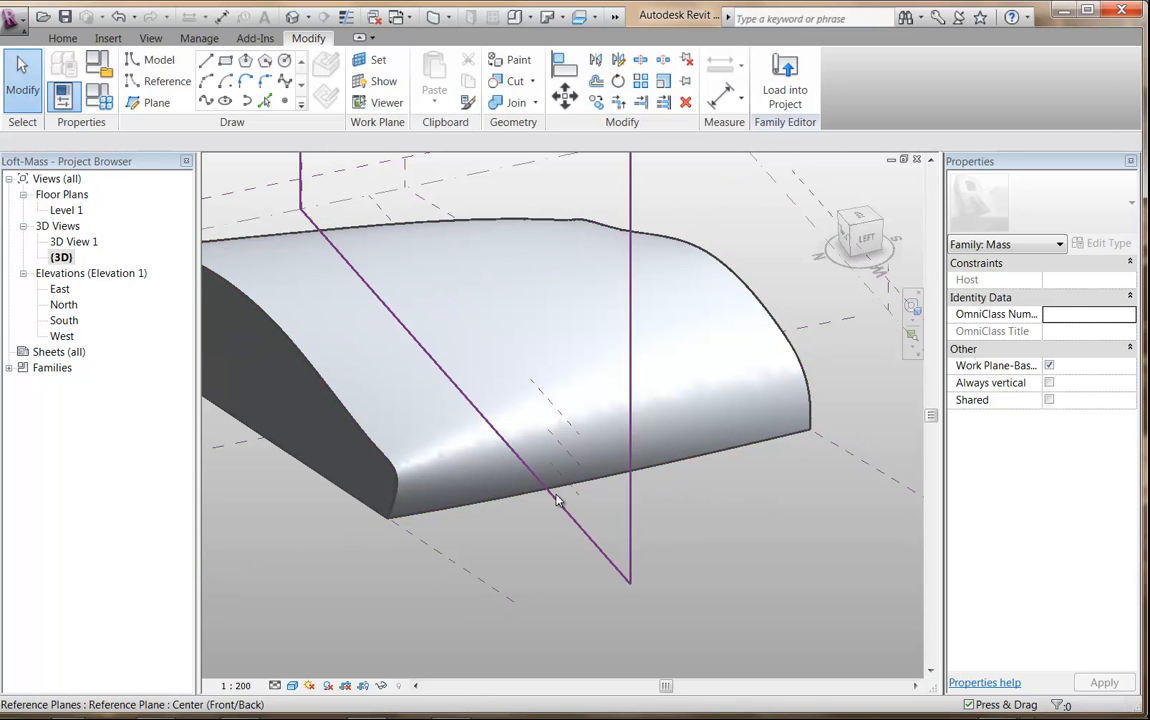
{"action": "middle_click_drag", "start_coordinate": [426, 414], "coordinate": [809, 398], "text": "shift"}
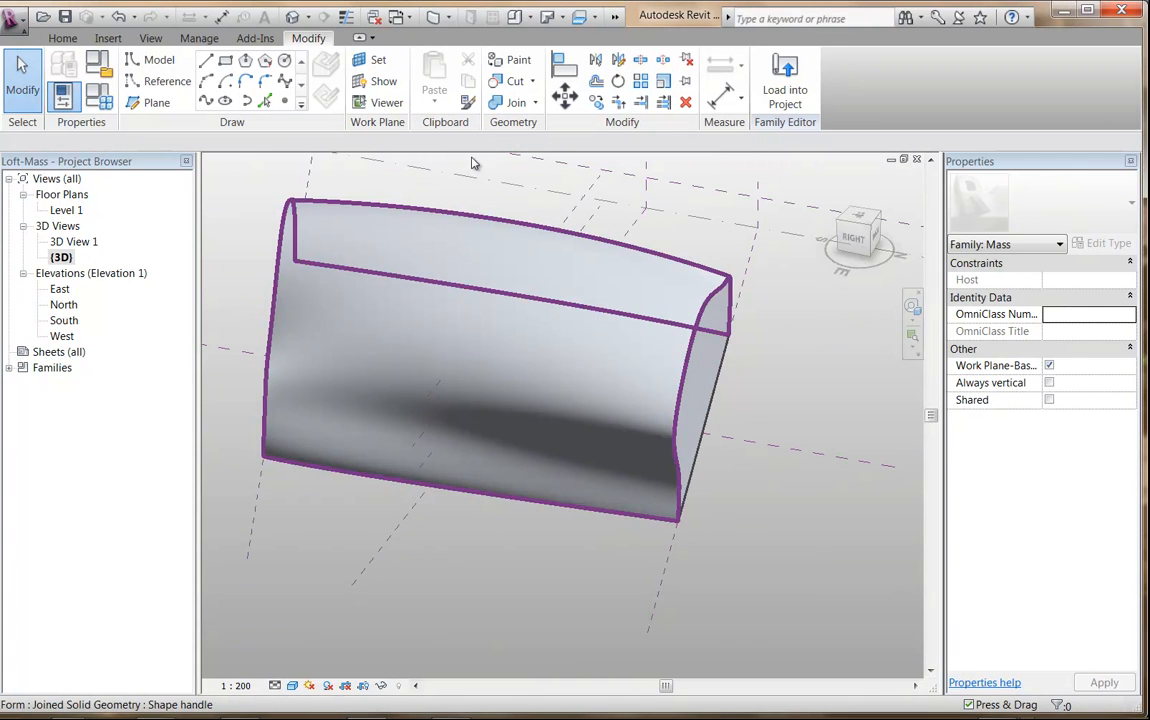
{"action": "left_click", "coordinate": [226, 61]}
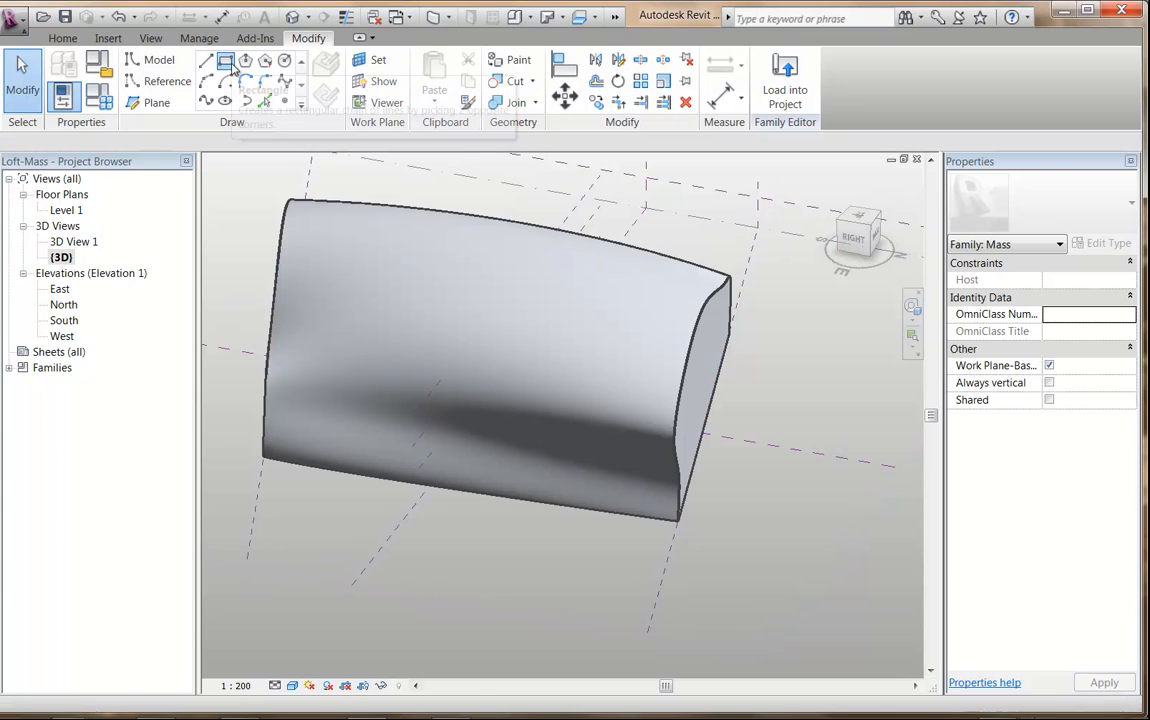
{"action": "left_click", "coordinate": [370, 505]}
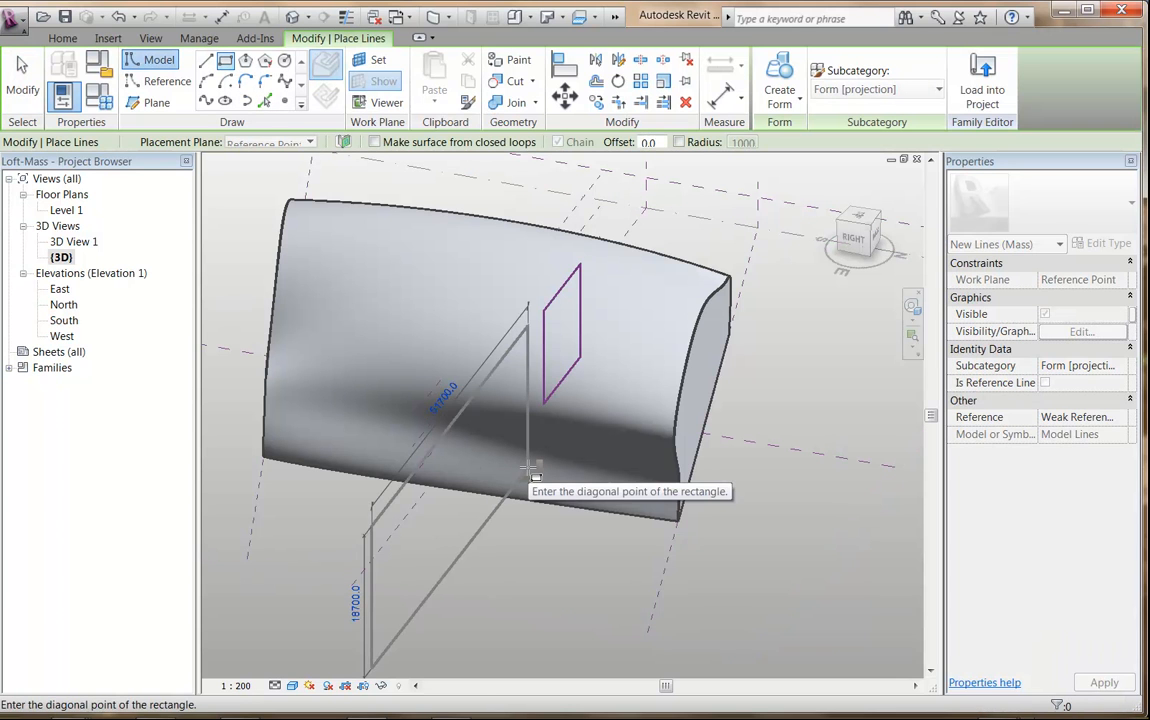
{"action": "key", "text": "Escape"}
{"action": "key", "text": "Escape"}
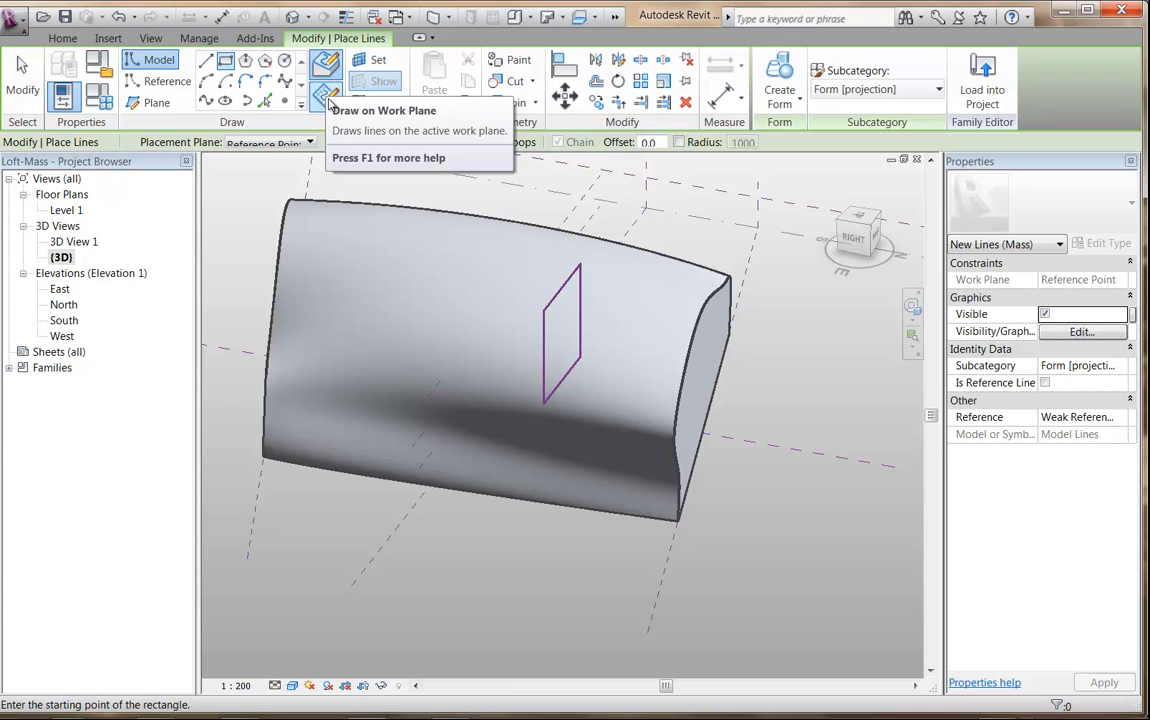
{"action": "left_click", "coordinate": [325, 96]}
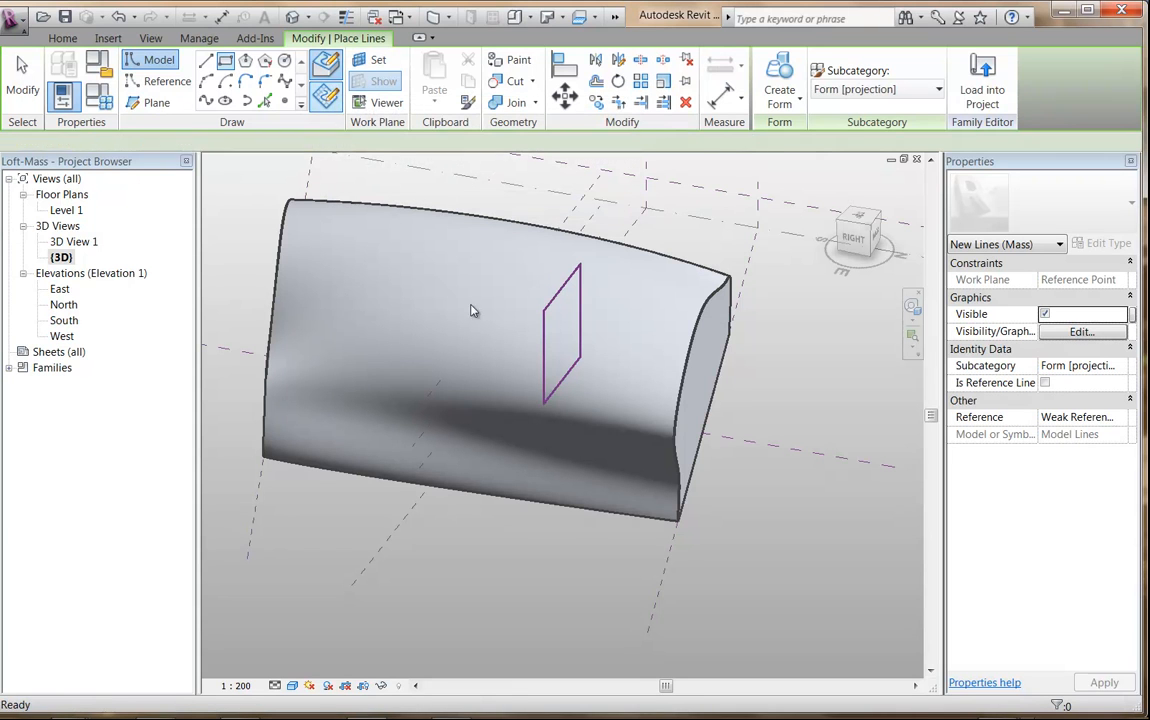
{"action": "left_click", "coordinate": [558, 575]}
{"action": "right_click", "coordinate": [440, 475]}
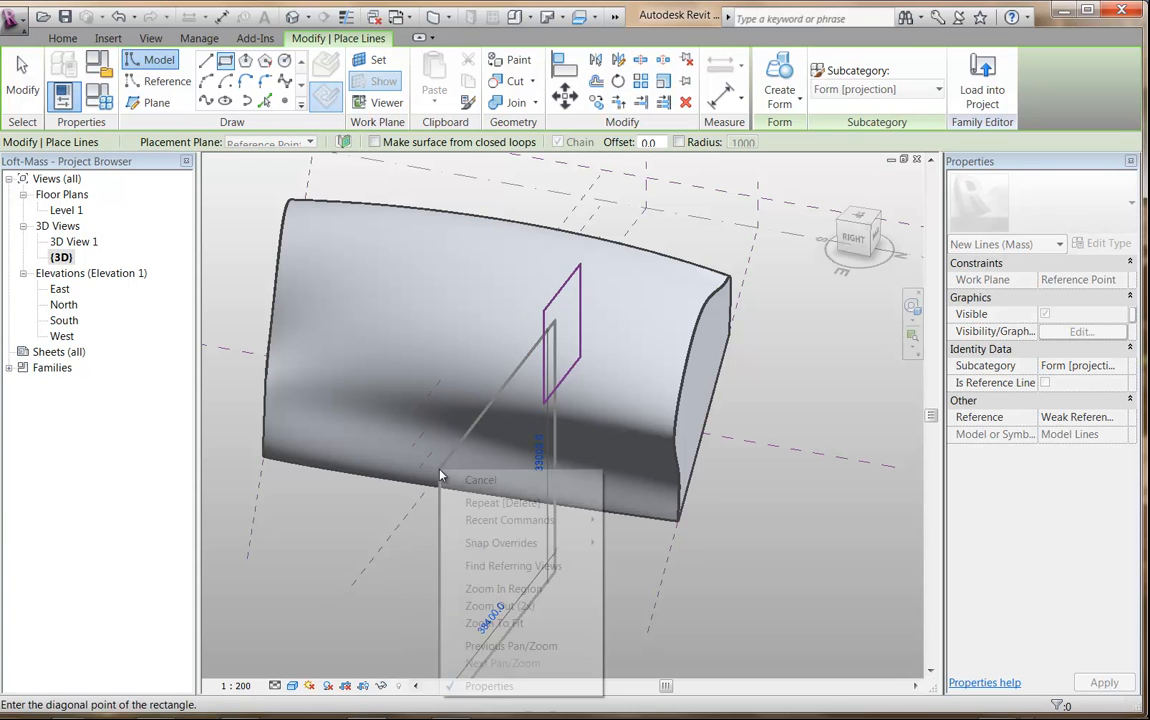
{"action": "left_click", "coordinate": [480, 480]}
Step: Set Level 1 as the work plane for the rectangle sketch
{"action": "mouse_move", "coordinate": [585, 565]}
{"action": "middle_mouse_down", "text": "shift"}
{"action": "mouse_move", "coordinate": [470, 549]}
{"action": "mouse_move", "coordinate": [683, 562]}
{"action": "mouse_move", "coordinate": [596, 585]}
{"action": "mouse_move", "coordinate": [577, 577]}
{"action": "middle_mouse_up", "text": "shift"}
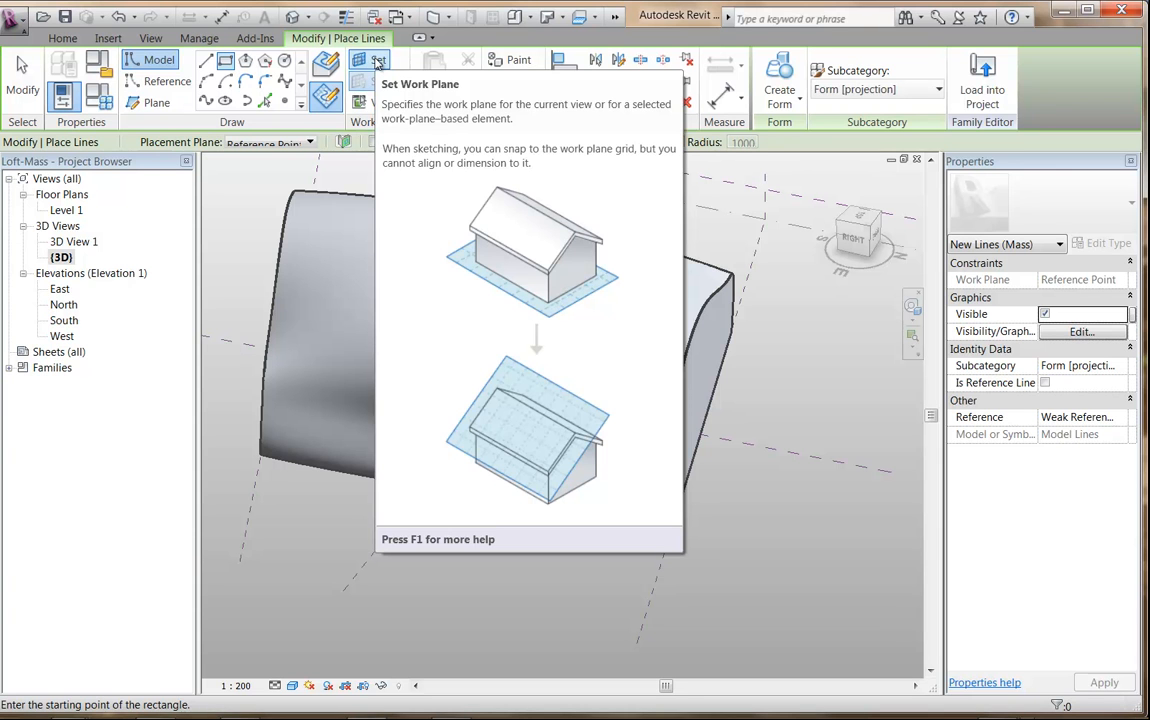
{"action": "left_click", "coordinate": [377, 62]}
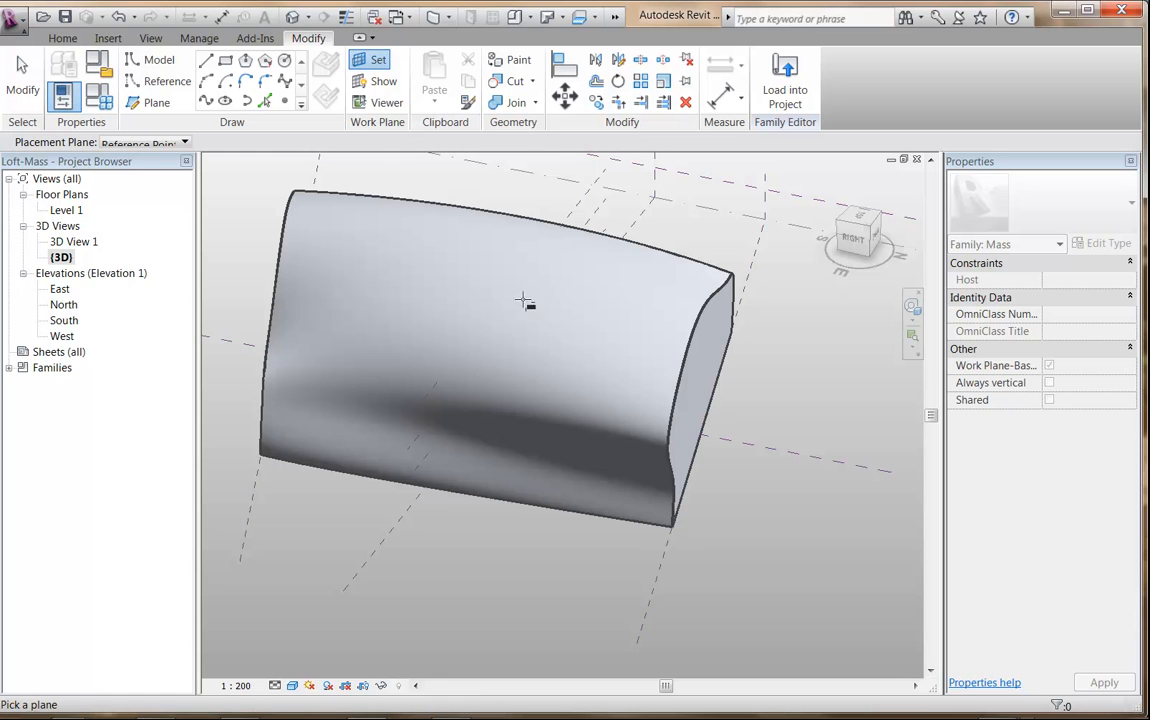
{"action": "scroll", "coordinate": [503, 543], "scroll_direction": "down", "scroll_amount": 1}
{"action": "middle_click_drag", "start_coordinate": [503, 543], "coordinate": [480, 584]}
{"action": "scroll", "coordinate": [686, 483], "scroll_direction": "down", "scroll_amount": 2}
{"action": "middle_click_drag", "start_coordinate": [689, 486], "coordinate": [743, 499]}
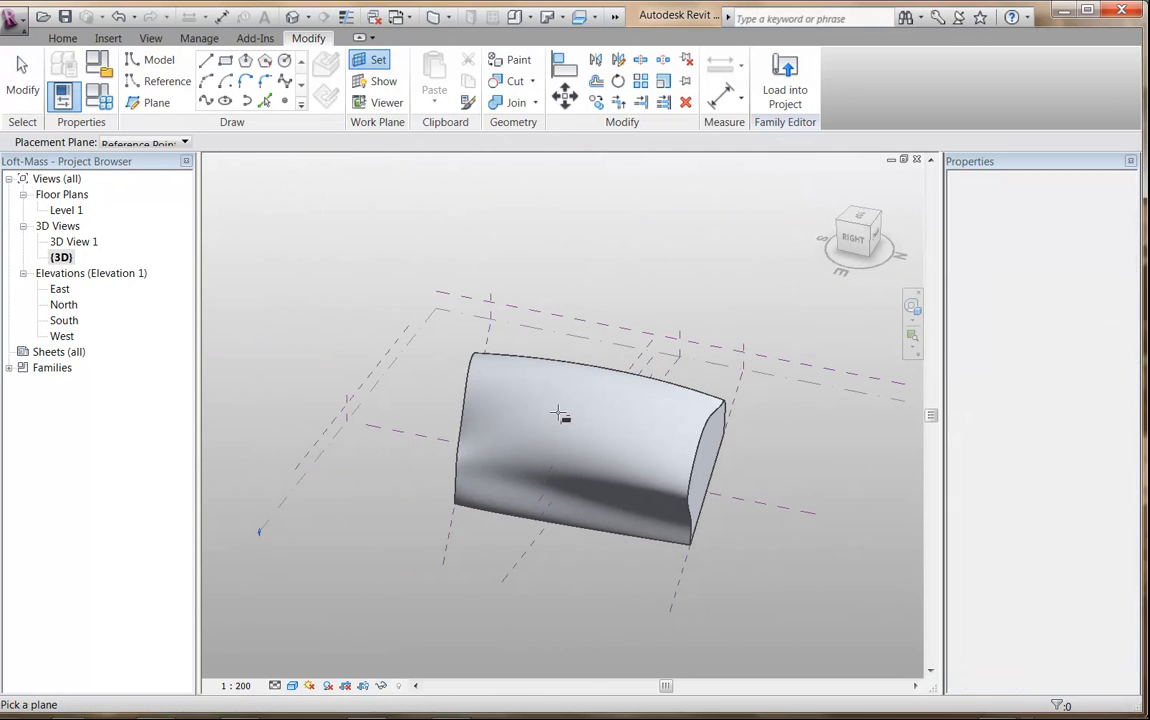
{"action": "left_click", "coordinate": [442, 311]}
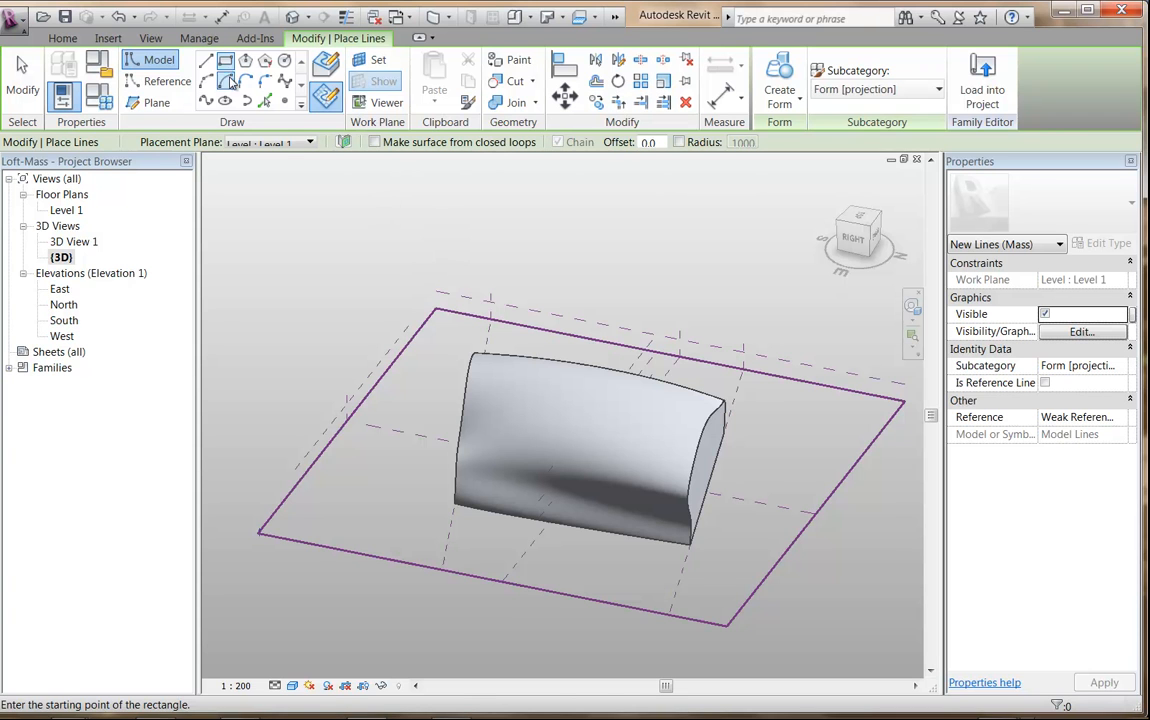
Step: Sketch a rectangle about 20100 mm deep on Level 1, straddling the long lower edge of the mass, and finish the line command
{"action": "scroll", "coordinate": [596, 547], "scroll_direction": "up", "scroll_amount": 3}
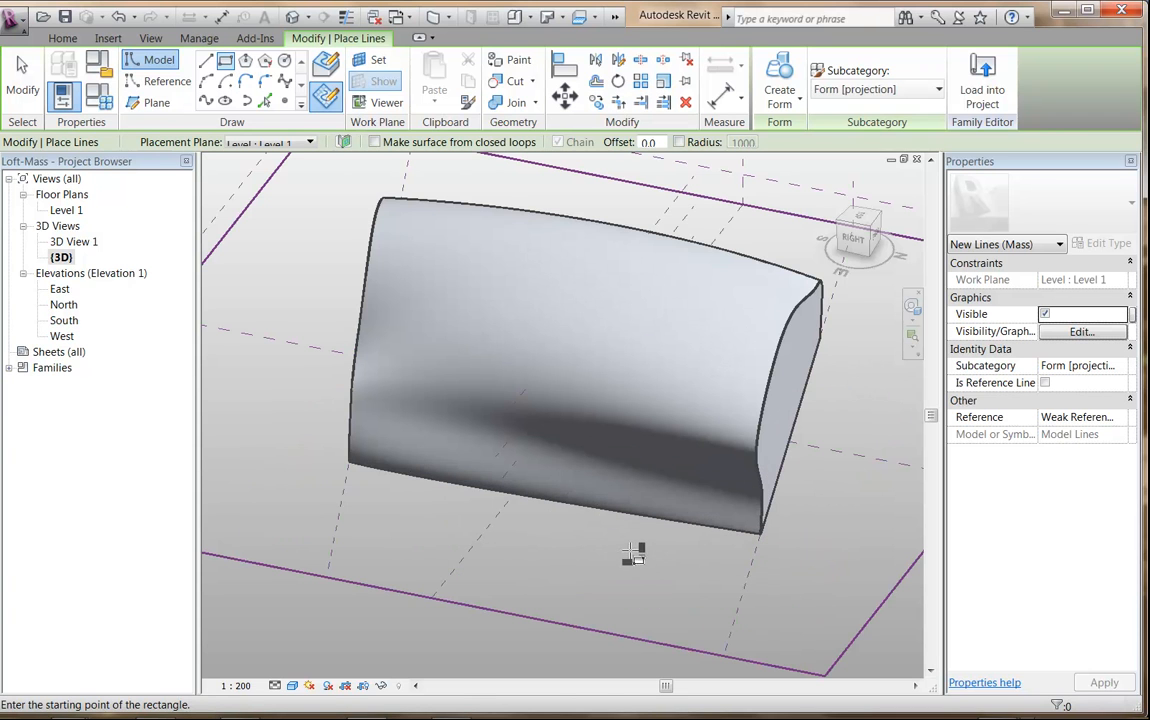
{"action": "left_click", "coordinate": [659, 584]}
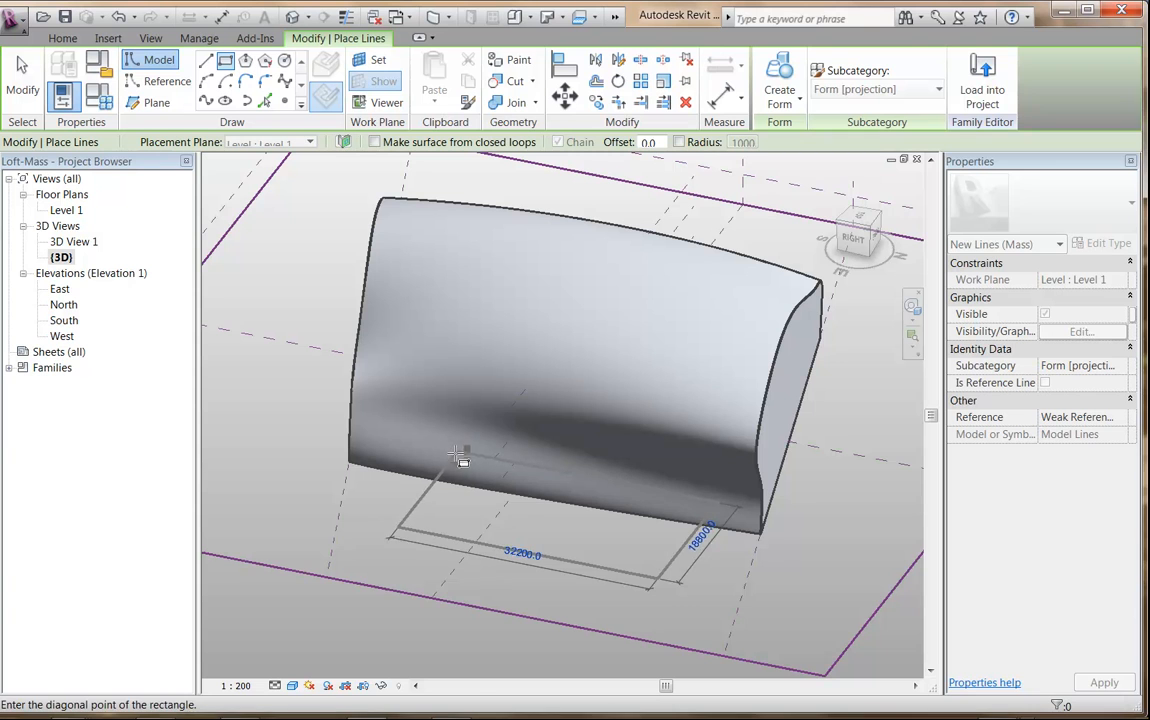
{"action": "left_click", "coordinate": [551, 606]}
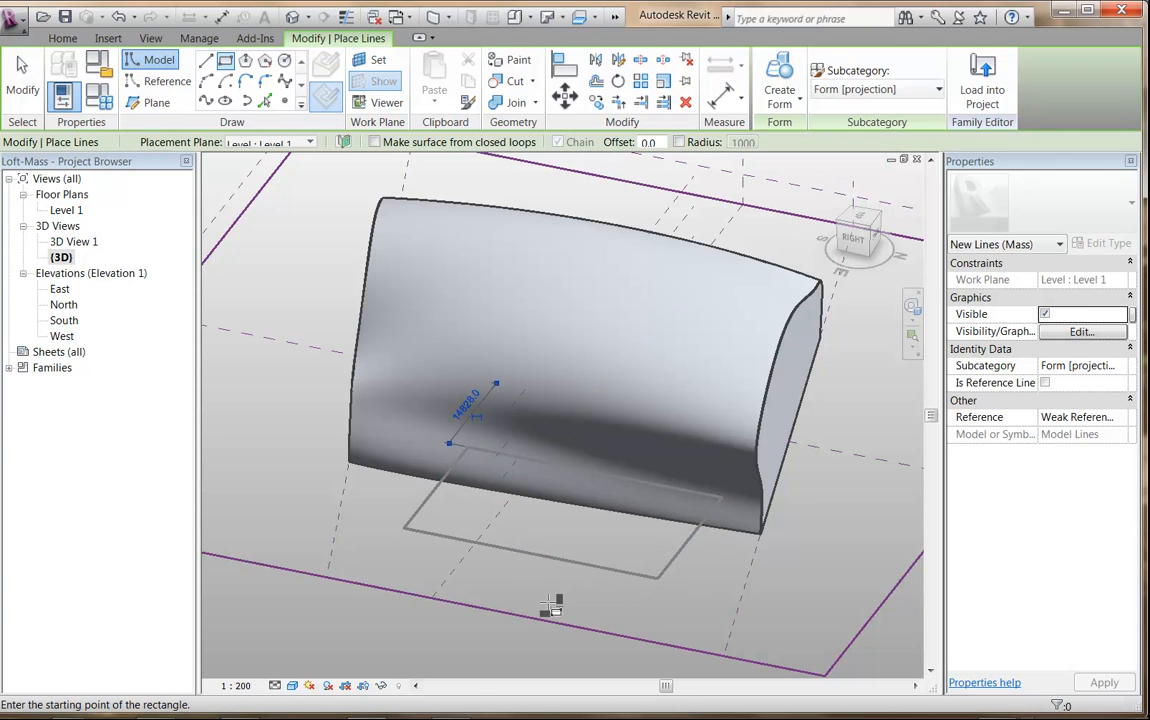
{"action": "scroll", "coordinate": [545, 525], "scroll_direction": "up", "scroll_amount": 3}
{"action": "right_click", "coordinate": [547, 540]}
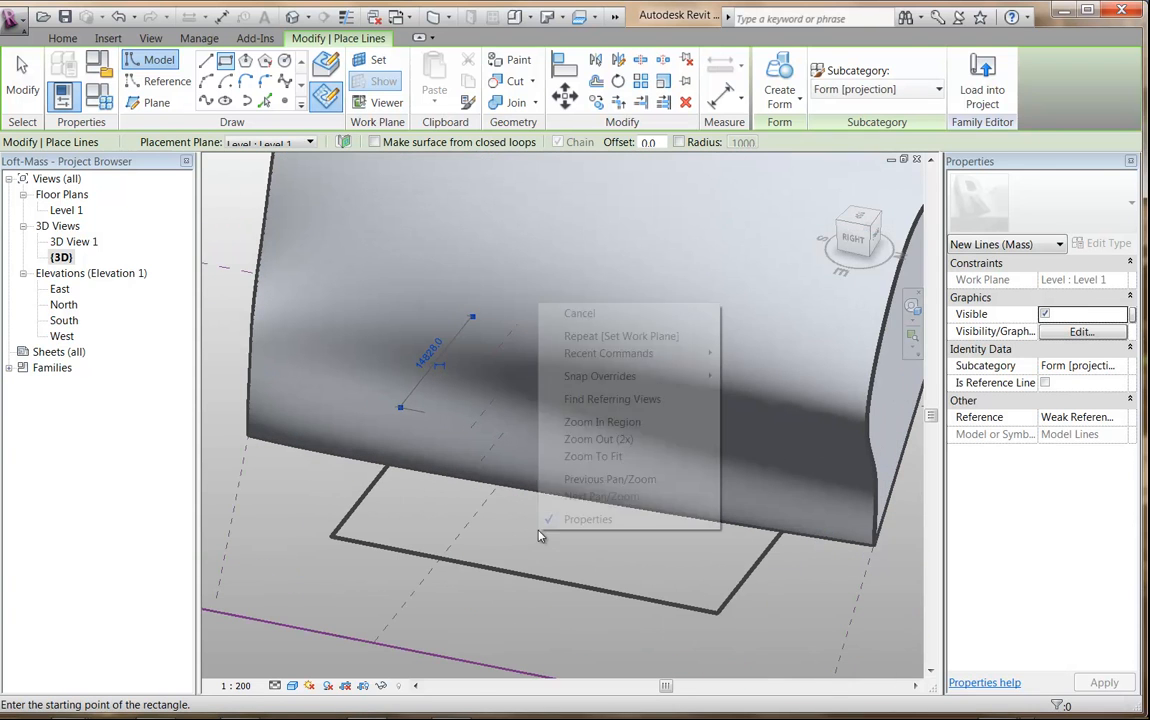
{"action": "left_click", "coordinate": [618, 325]}
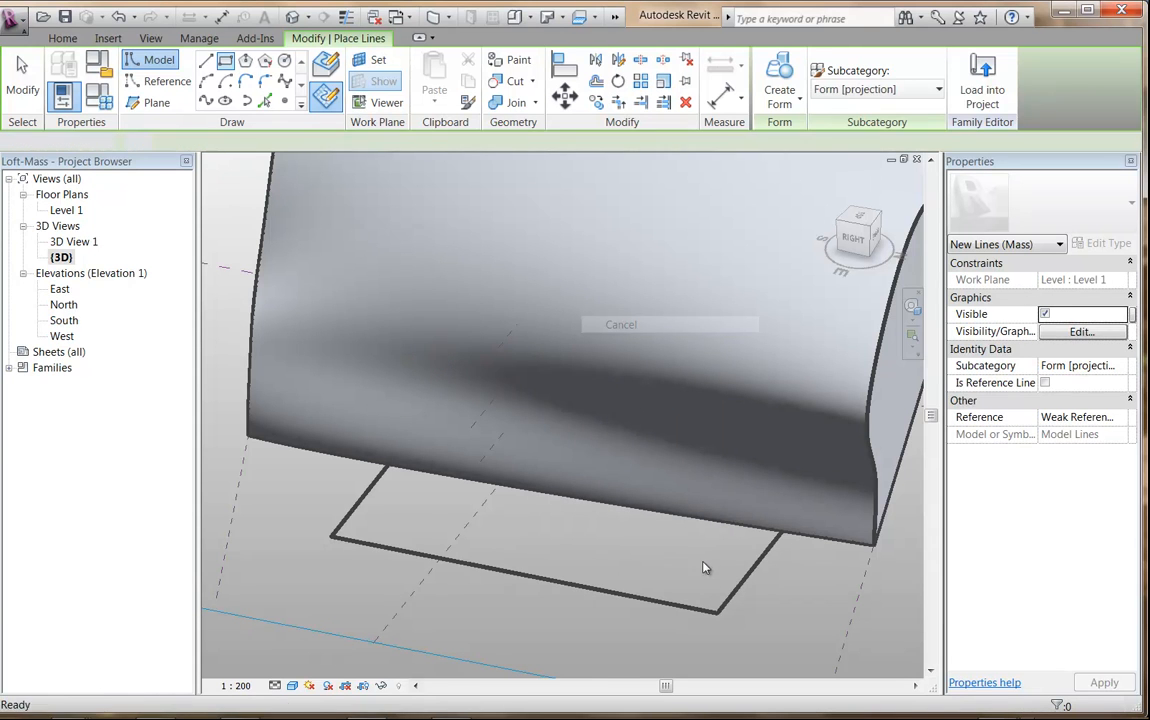
{"action": "key", "text": "Escape"}
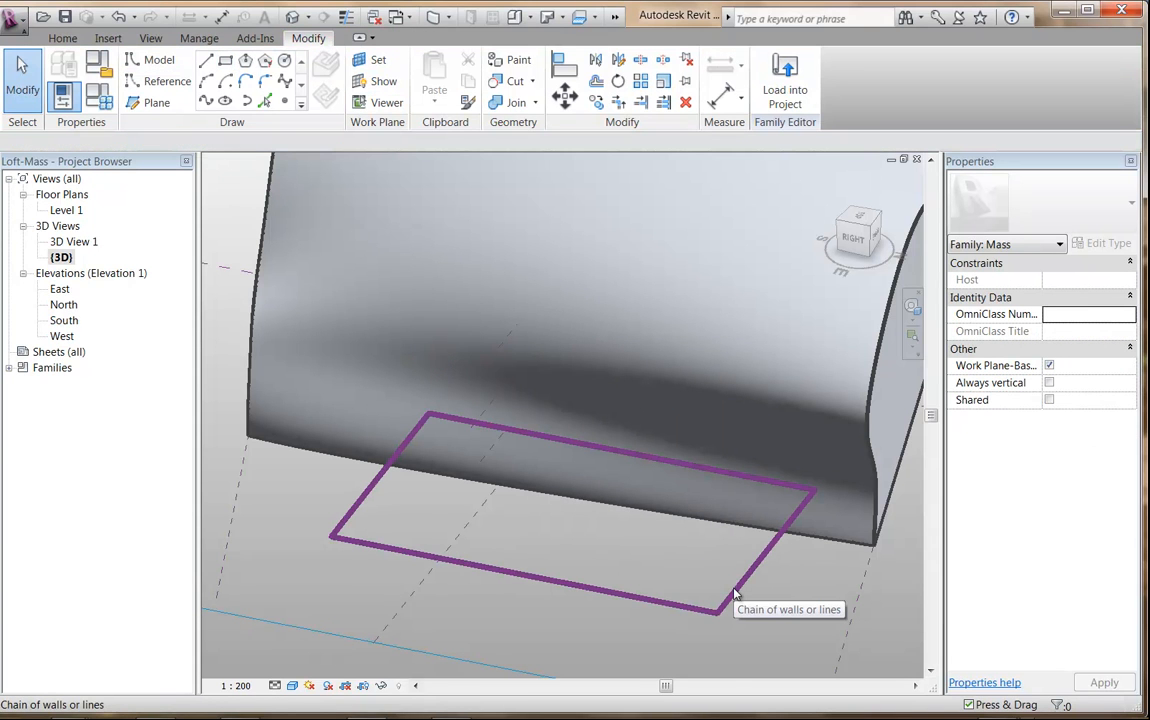
Step: Try selecting the sketched rectangle both as a single side line and as a complete chain of four lines
{"action": "left_click", "coordinate": [735, 593]}
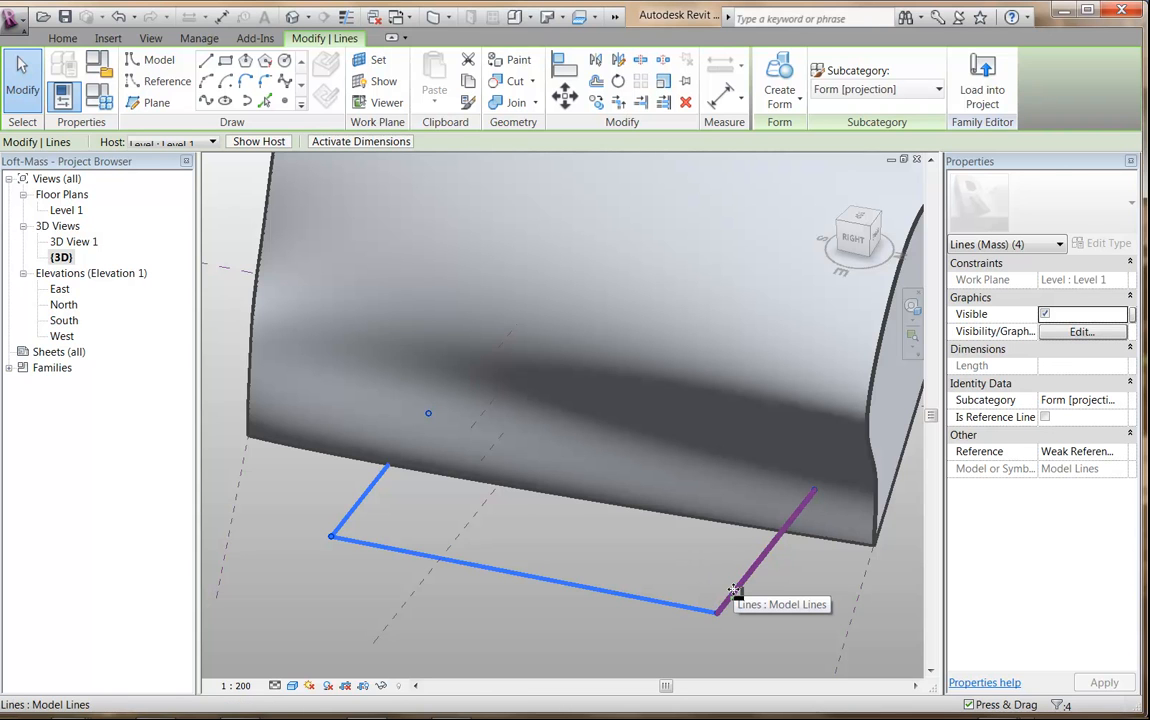
{"action": "left_click", "coordinate": [734, 590]}
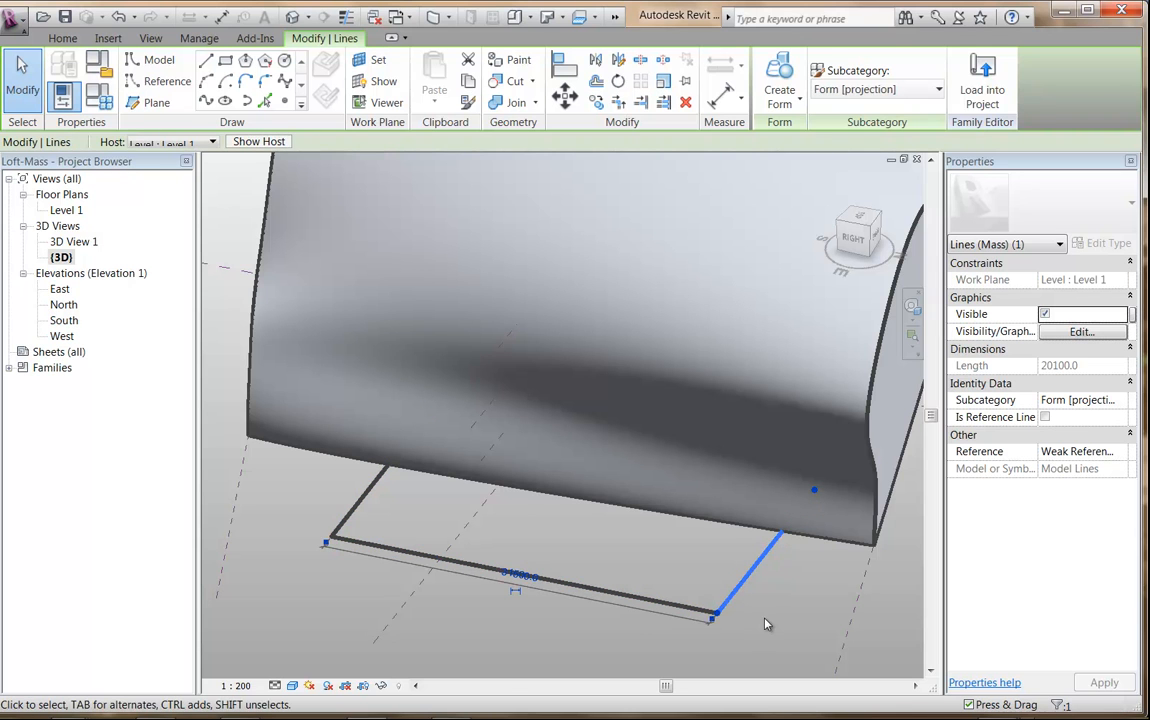
{"action": "left_click", "coordinate": [766, 624]}
{"action": "key", "text": "Tab"}
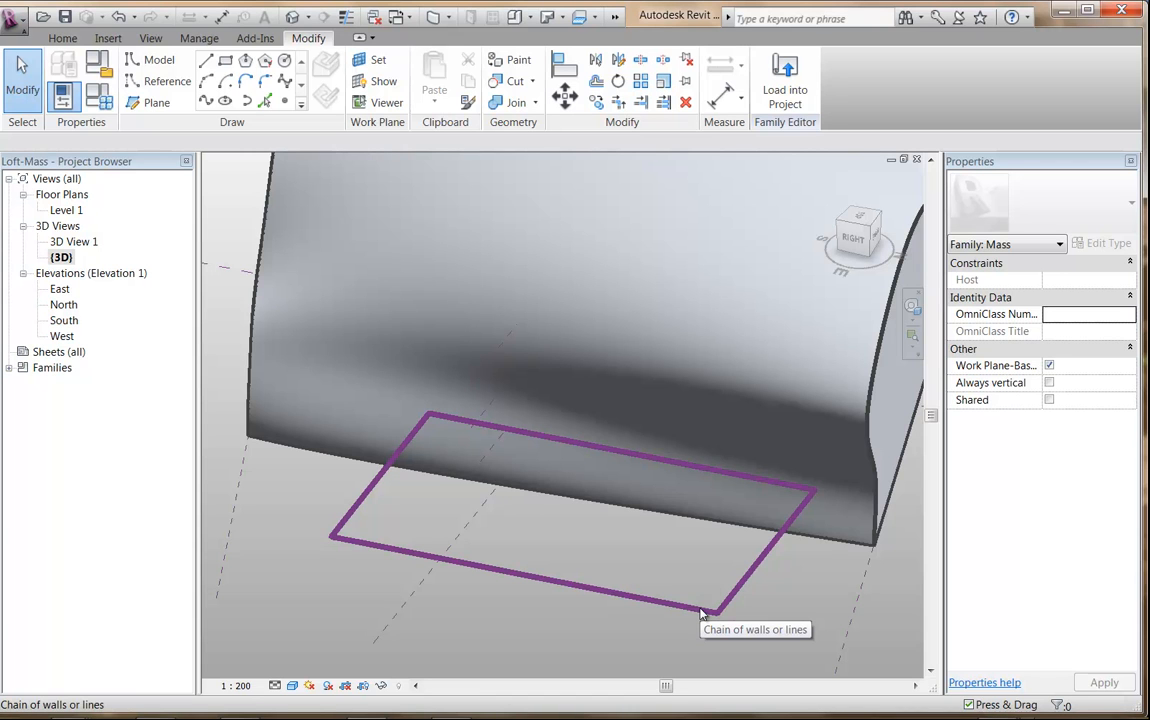
{"action": "key", "text": "Tab"}
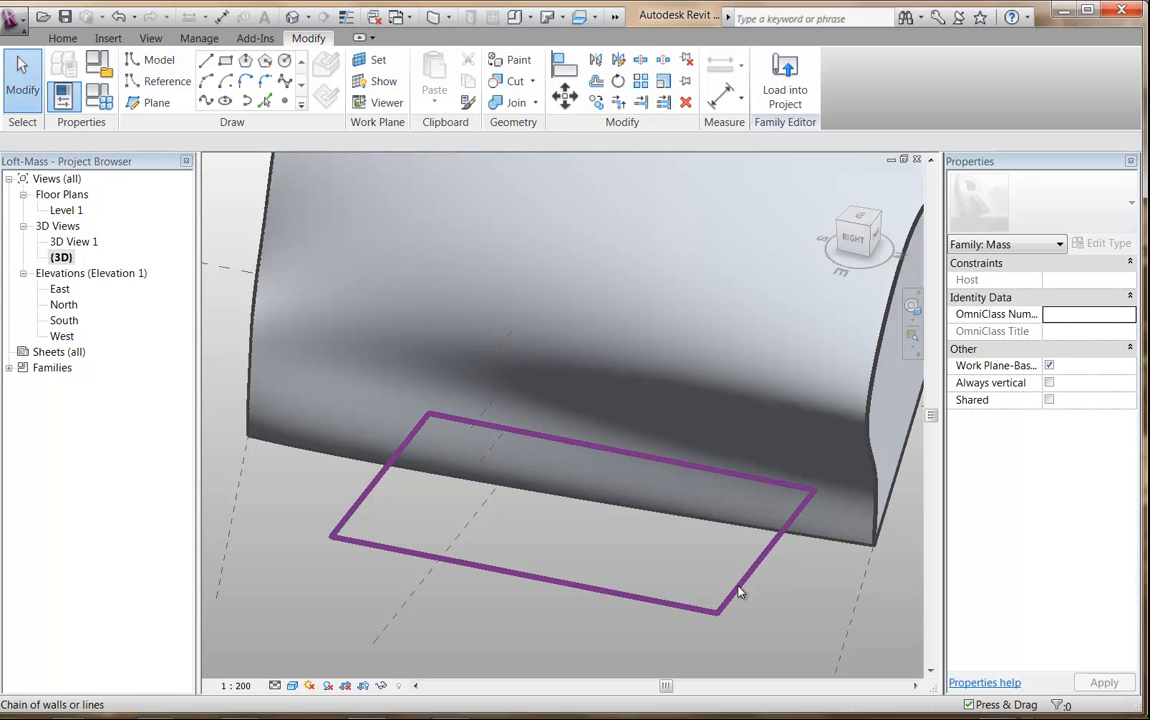
{"action": "left_click", "coordinate": [740, 593]}
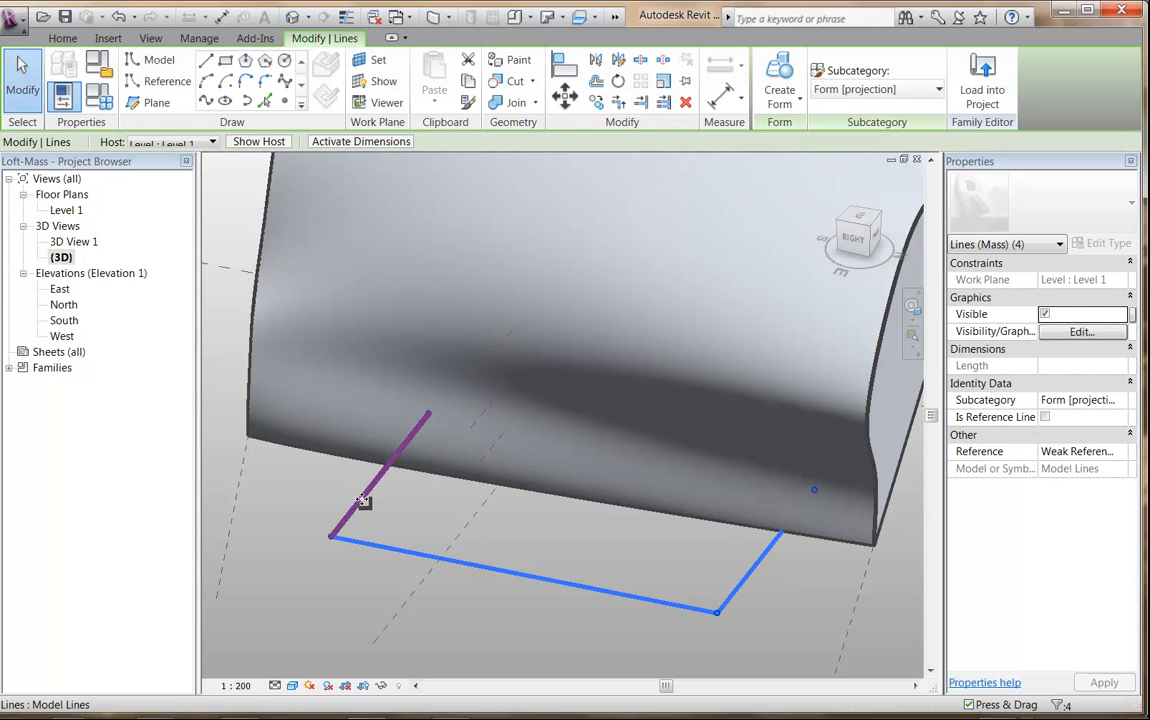
Step: Narrow the rectangle to about 18900 mm wide by moving both of its short sides inward
{"action": "left_click", "coordinate": [743, 579]}
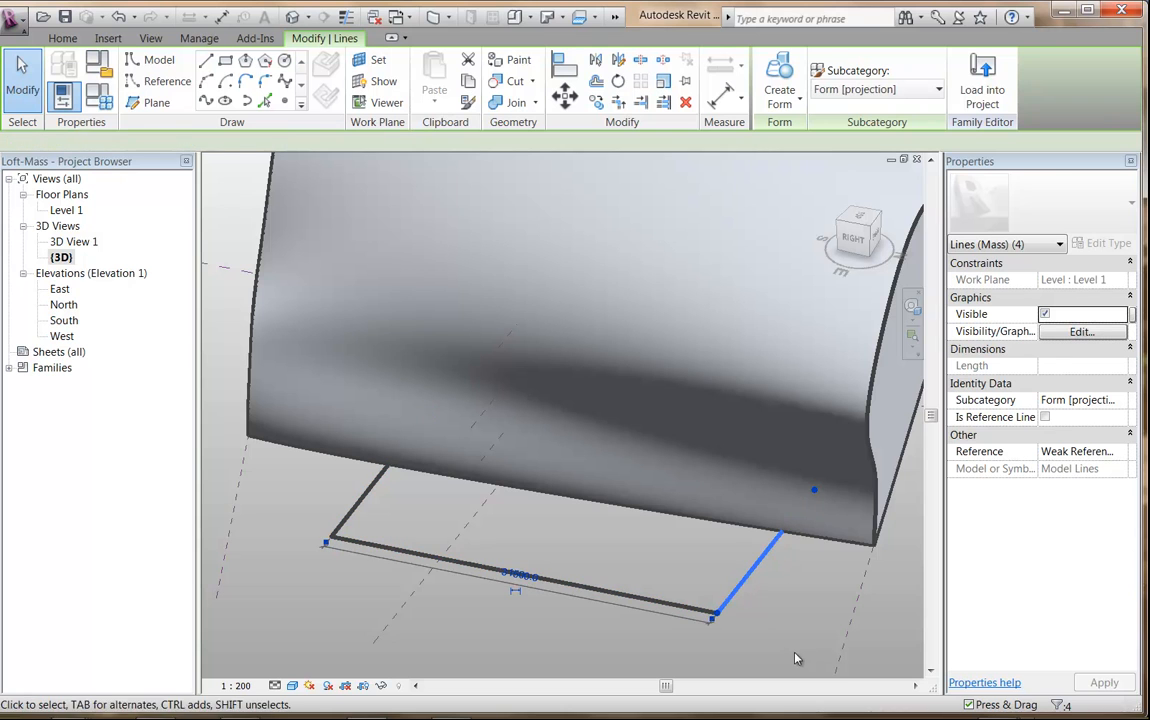
{"action": "left_click_drag", "start_coordinate": [742, 580], "coordinate": [733, 681]}
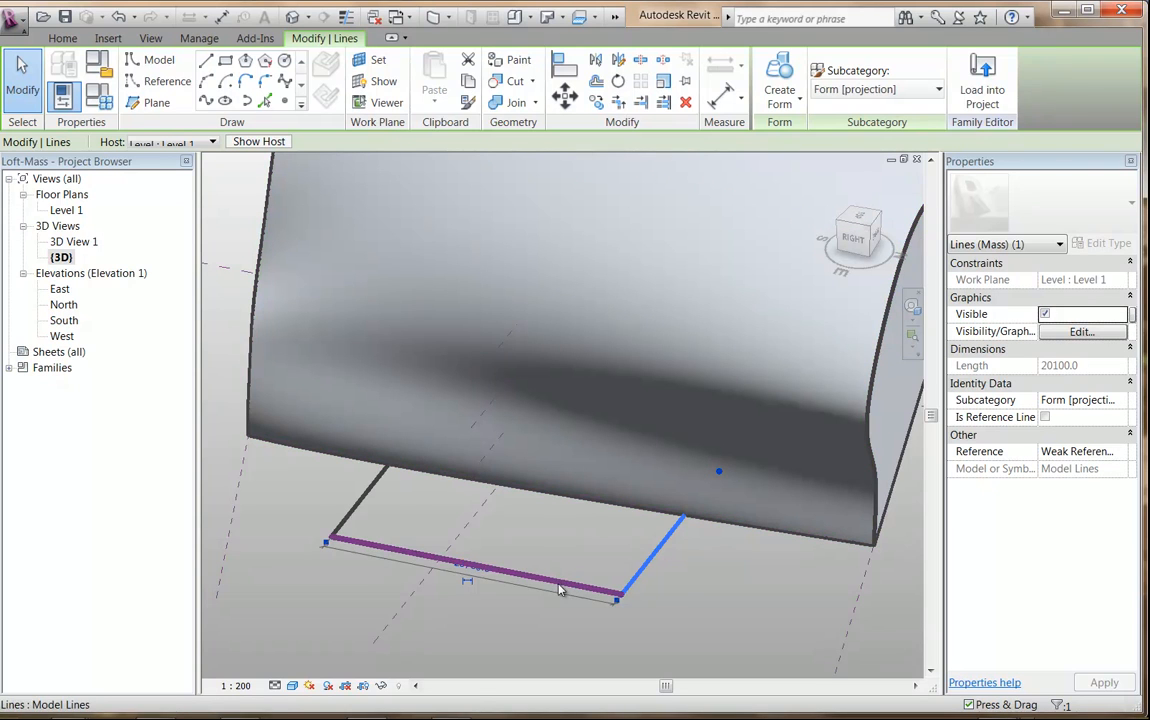
{"action": "left_click", "coordinate": [362, 498]}
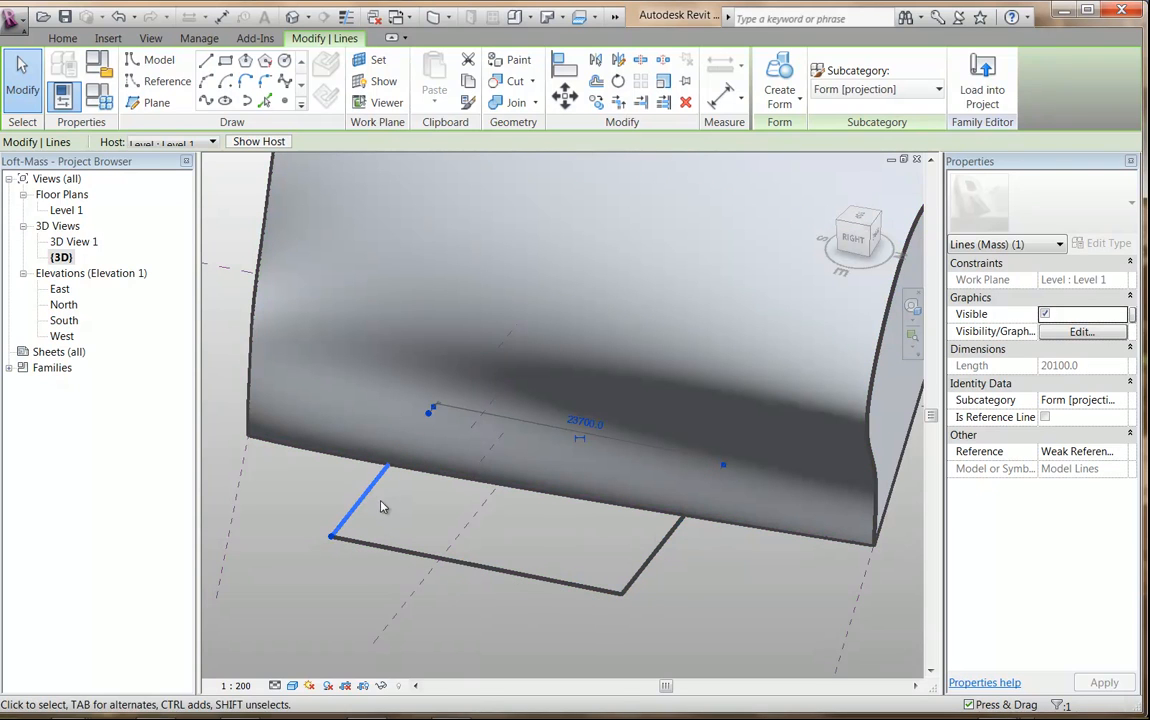
{"action": "left_click_drag", "start_coordinate": [367, 495], "coordinate": [428, 508]}
Step: Switch the 3D view to Wireframe, check the selection of the rectangle's rear line inside the mass, and deselect it
{"action": "scroll", "coordinate": [584, 524], "scroll_direction": "up", "scroll_amount": 1}
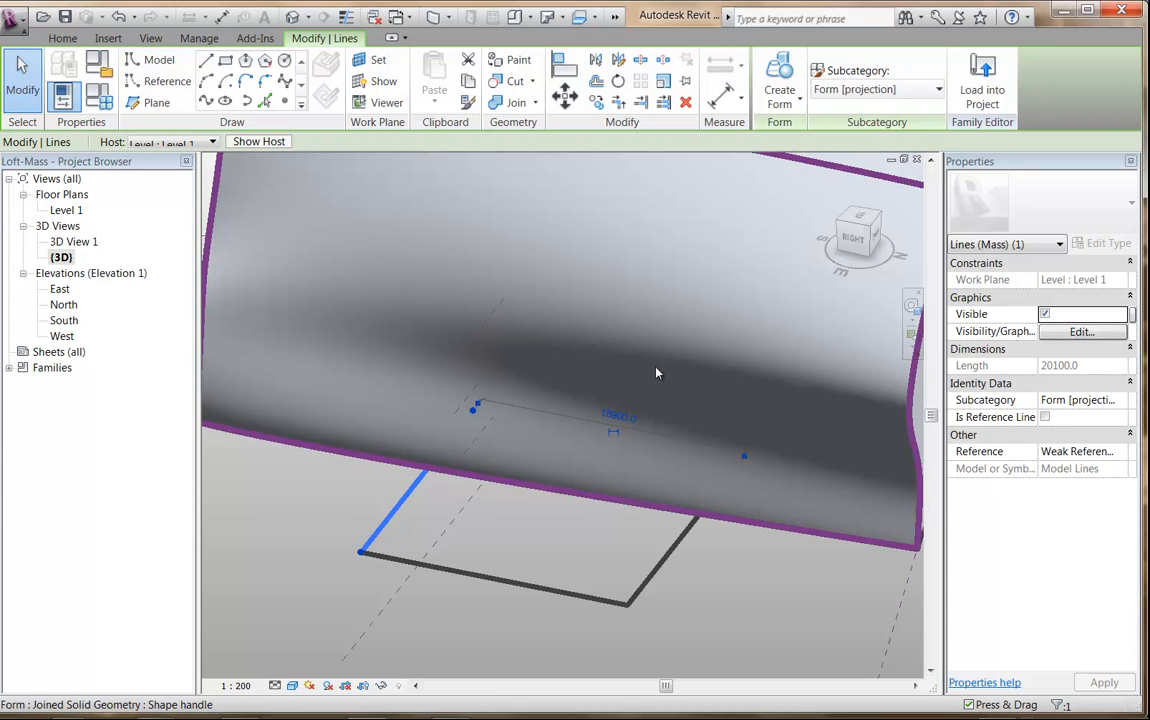
{"action": "left_click", "coordinate": [292, 685]}
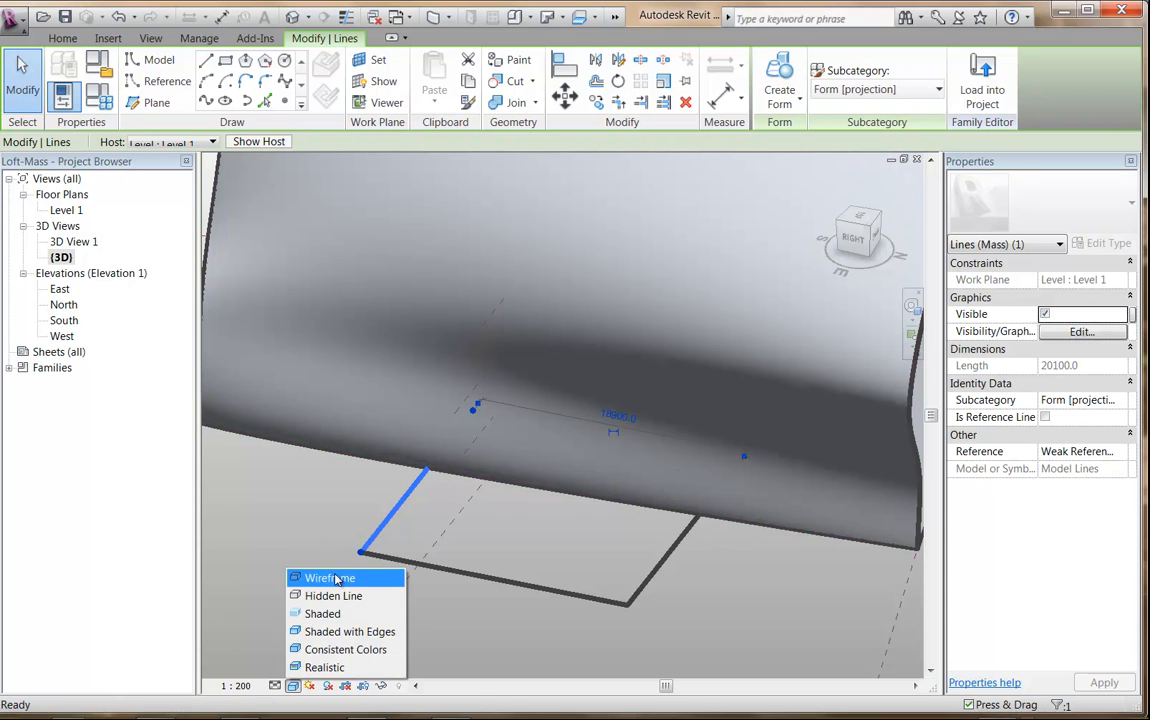
{"action": "left_click", "coordinate": [336, 580]}
{"action": "key", "text": "Tab"}
{"action": "left_click", "coordinate": [620, 444]}
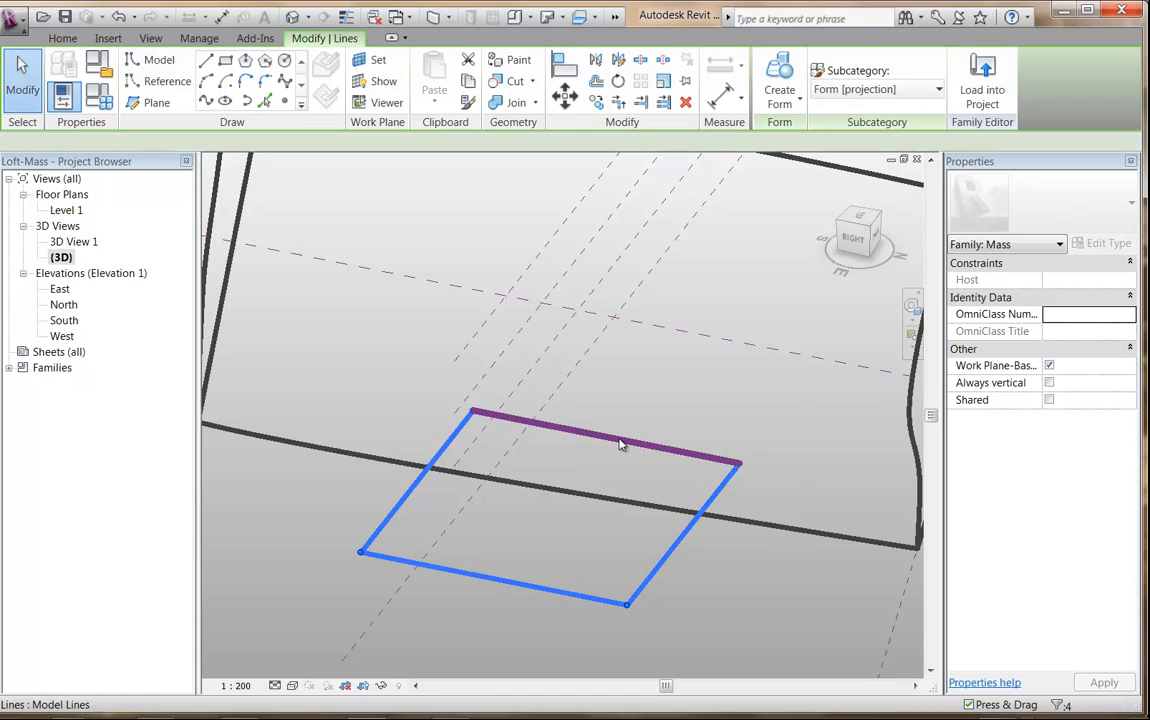
{"action": "left_click", "coordinate": [642, 444]}
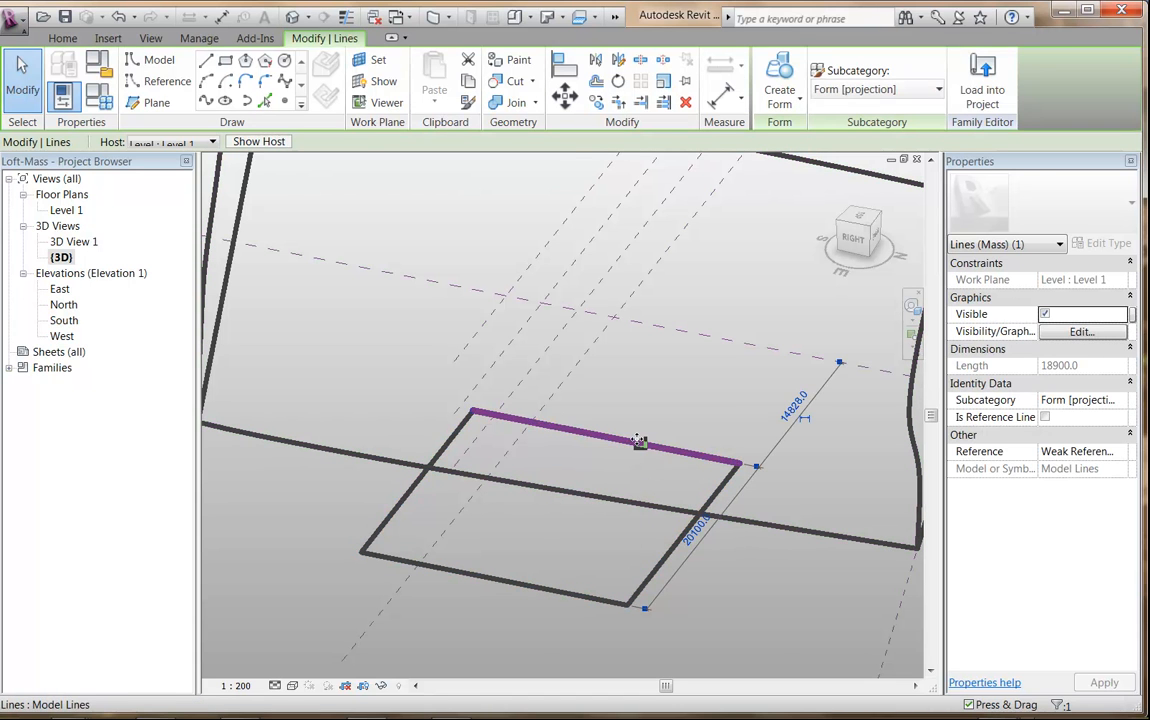
{"action": "middle_click_drag", "start_coordinate": [627, 502], "coordinate": [618, 526], "text": "shift"}
{"action": "key", "text": "Escape"}
{"action": "middle_click_drag", "start_coordinate": [497, 453], "coordinate": [565, 531], "text": "shift"}
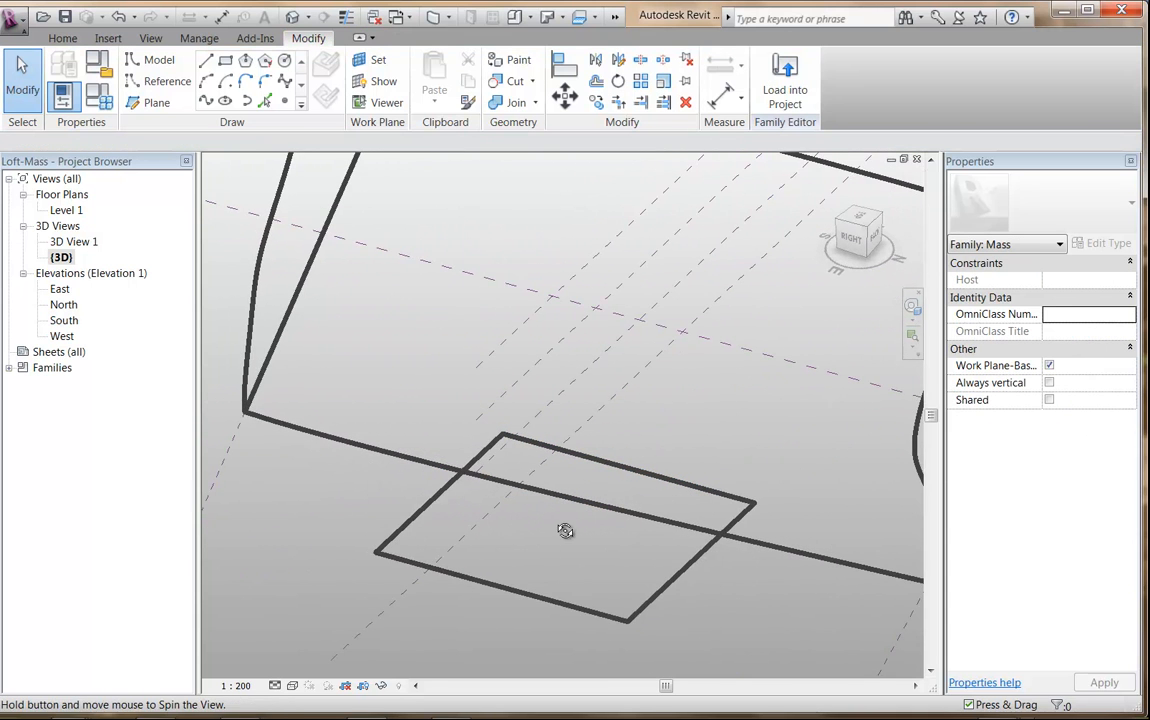
Step: Select the complete rectangle chain and create a void form from it
{"action": "key", "text": "Tab"}
{"action": "left_click", "coordinate": [580, 612]}
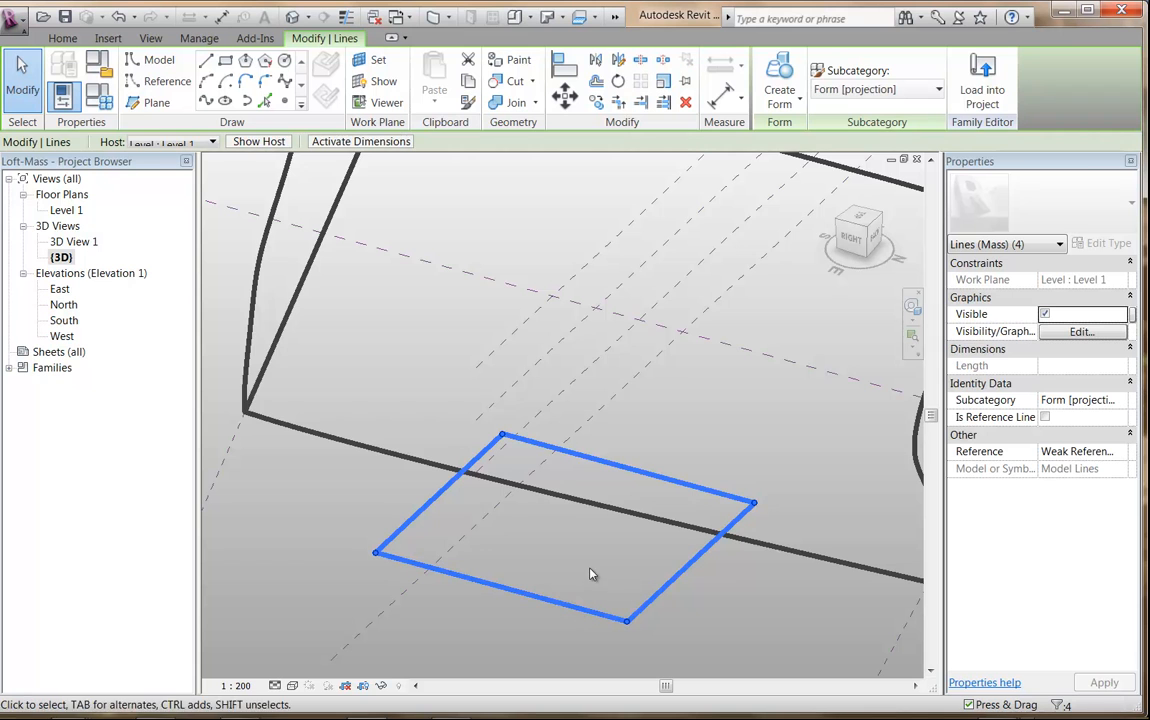
{"action": "left_click", "coordinate": [780, 97]}
{"action": "left_click", "coordinate": [800, 170]}
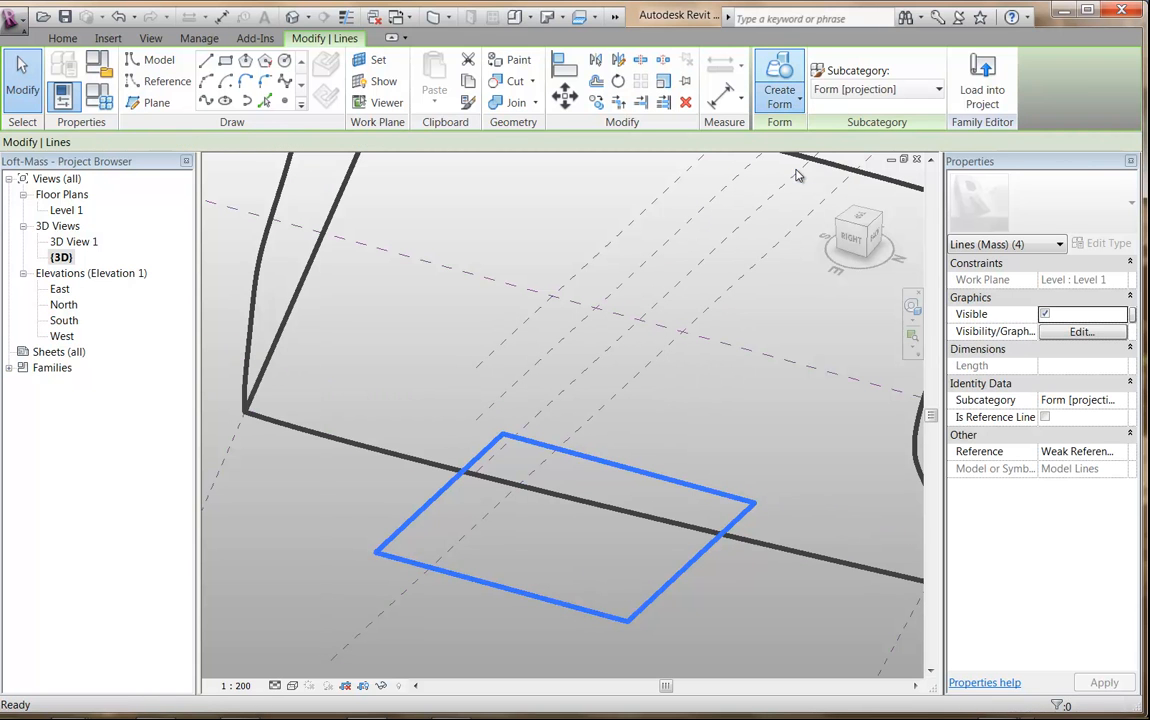
Step: Lower the void form's top face to a height of about 5667 mm and open the North elevation
{"action": "middle_click_drag", "start_coordinate": [597, 459], "coordinate": [551, 388], "text": "shift"}
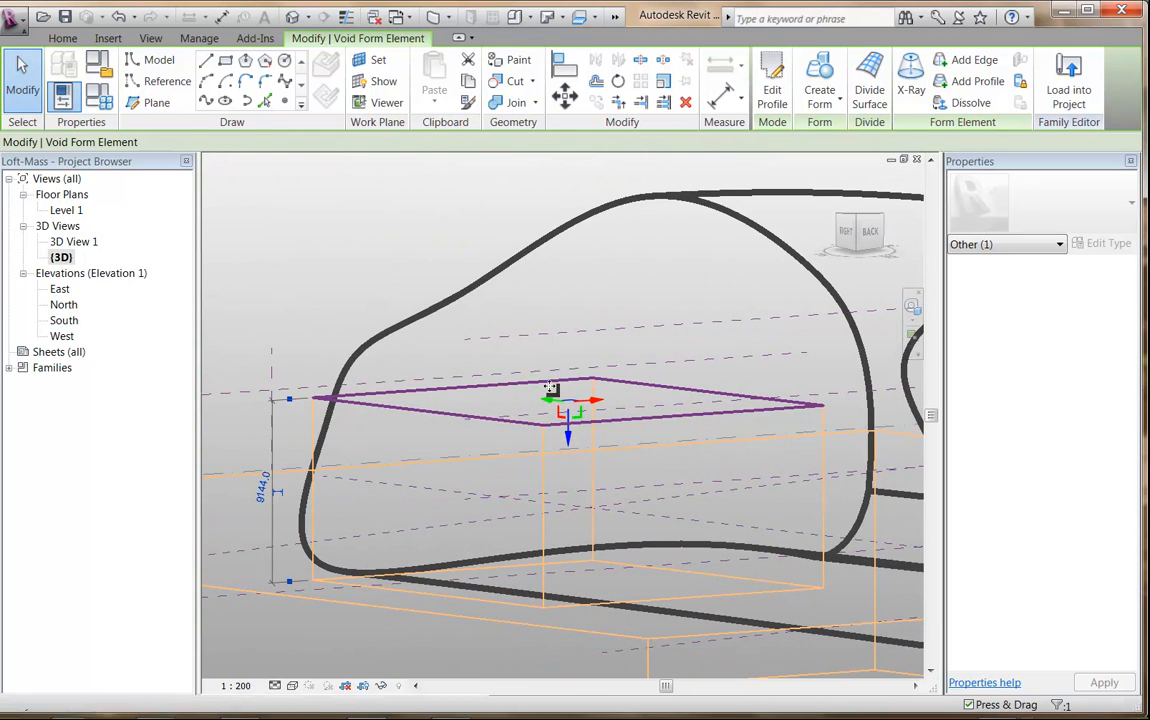
{"action": "left_click_drag", "start_coordinate": [569, 418], "coordinate": [567, 495]}
{"action": "middle_click_drag", "start_coordinate": [619, 529], "coordinate": [506, 500], "text": "shift"}
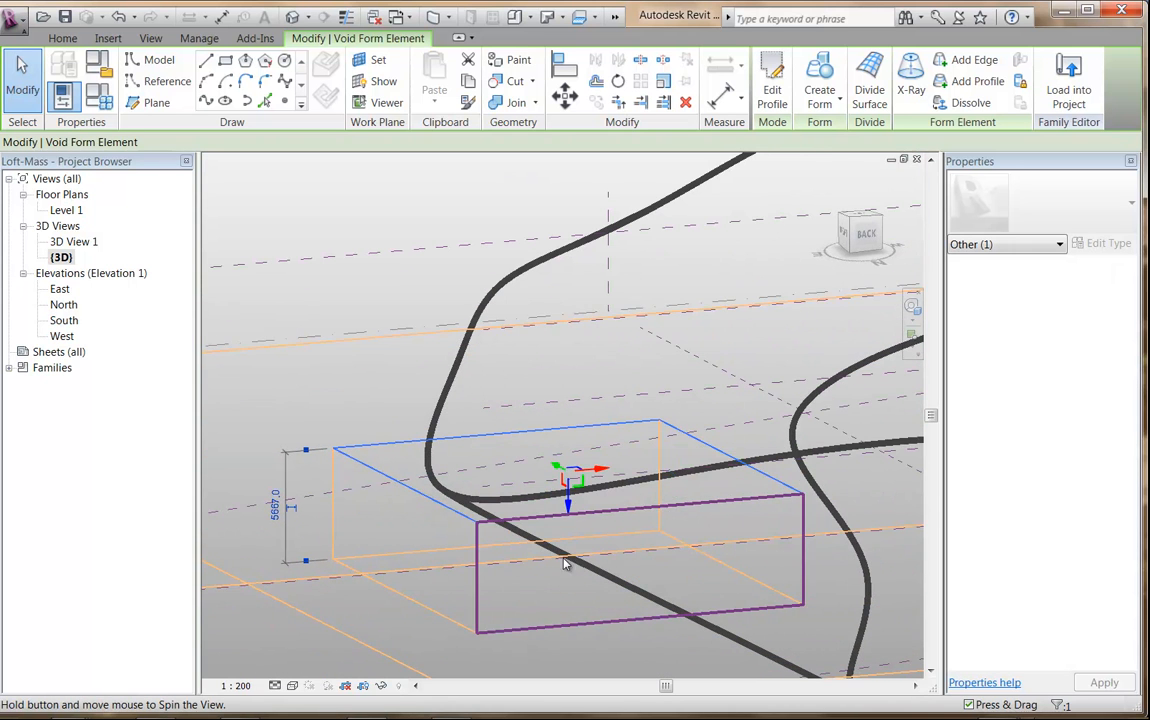
{"action": "double_click", "coordinate": [64, 305]}
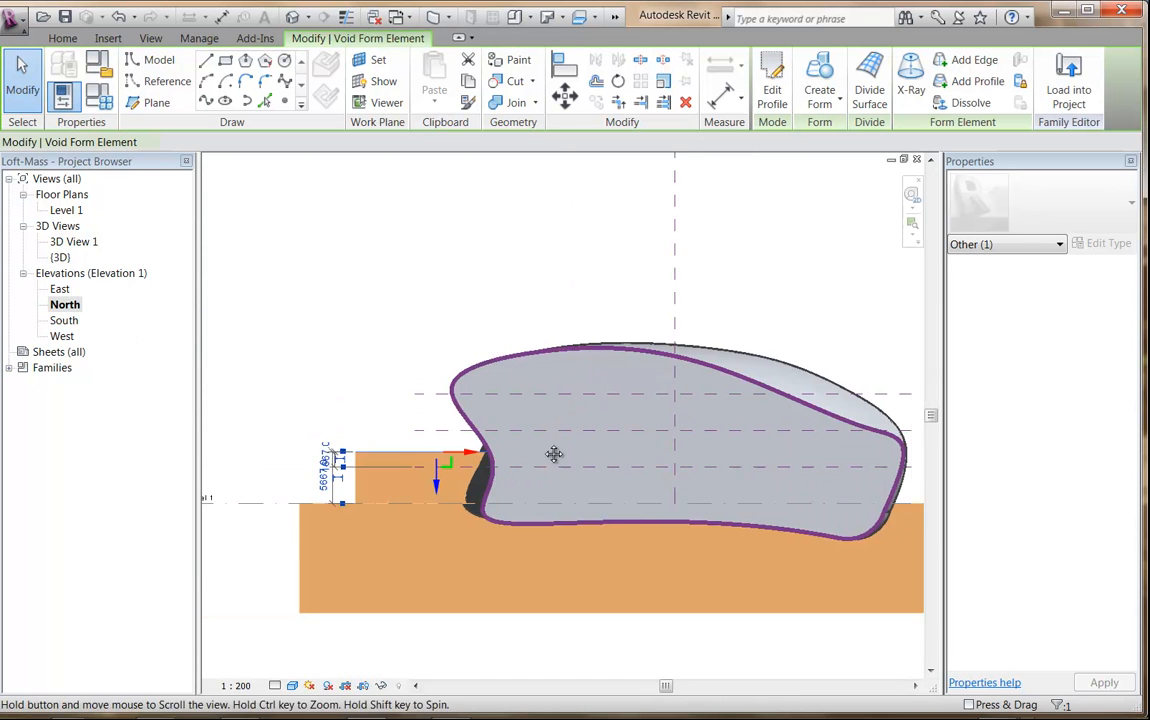
Step: Lower the void form's top face onto the lowest storey reference plane, at a height of 4000 mm
{"action": "scroll", "coordinate": [554, 455], "scroll_direction": "up", "scroll_amount": 5}
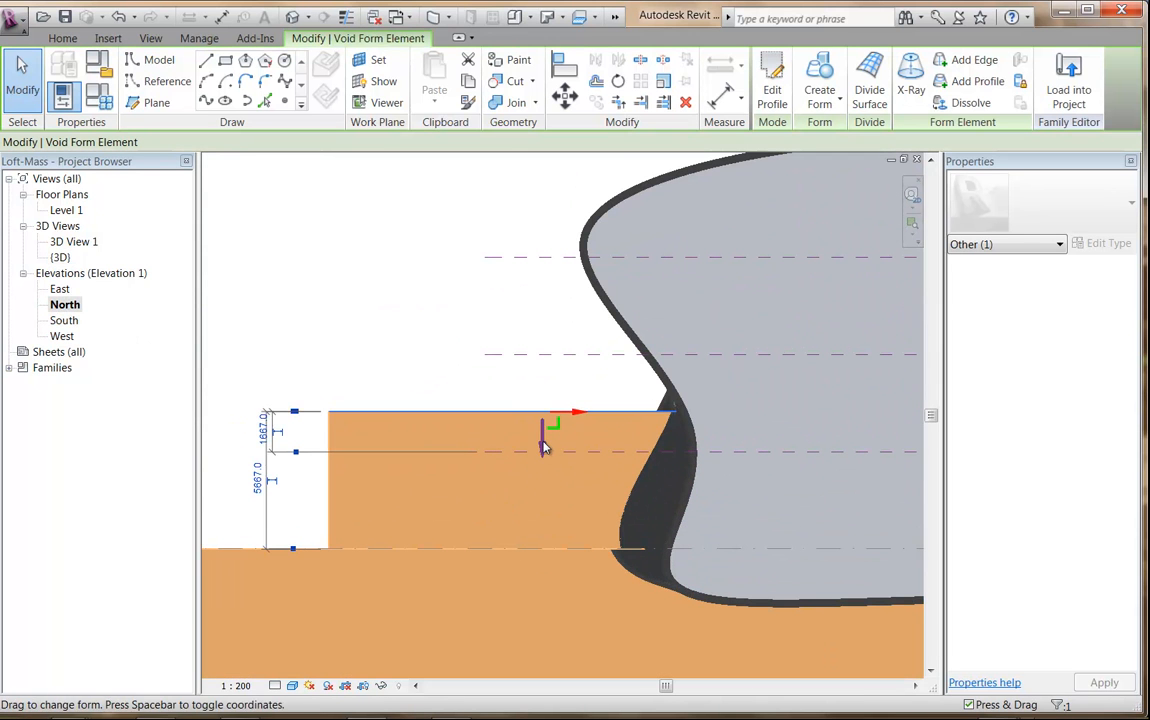
{"action": "mouse_move", "coordinate": [547, 470]}
{"action": "left_mouse_down"}
{"action": "mouse_move", "coordinate": [541, 482]}
{"action": "mouse_move", "coordinate": [541, 463]}
{"action": "left_mouse_up"}
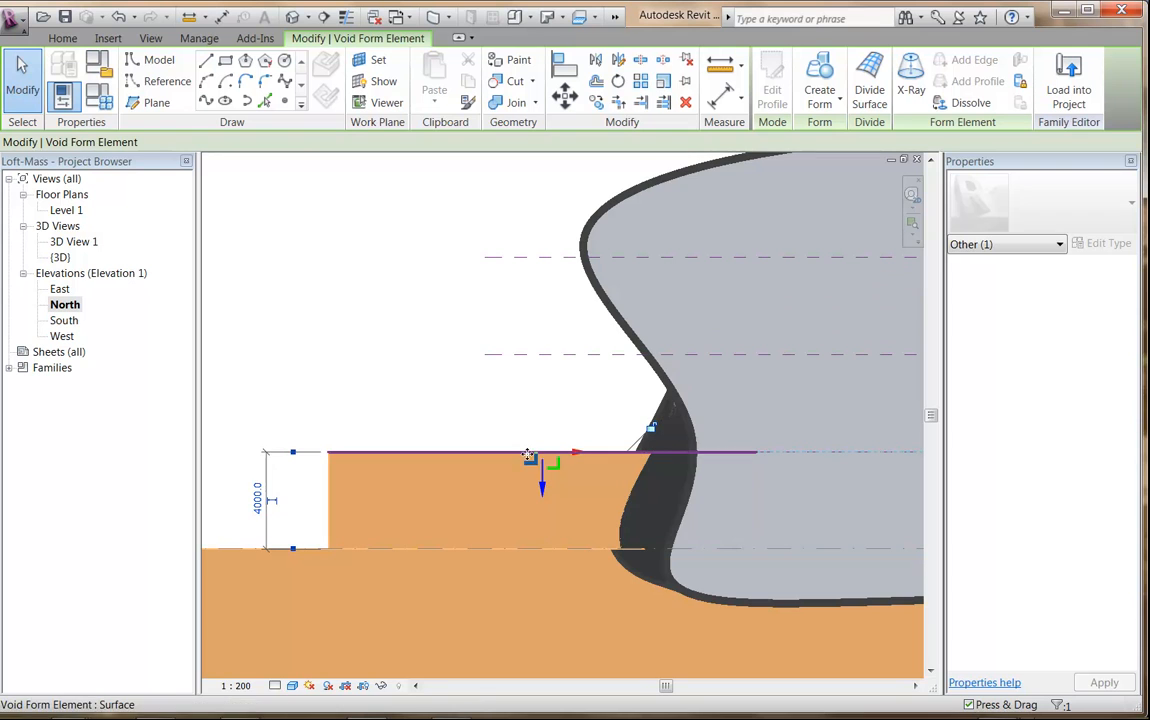
{"action": "left_click", "coordinate": [257, 500]}
{"action": "left_click", "coordinate": [388, 383]}
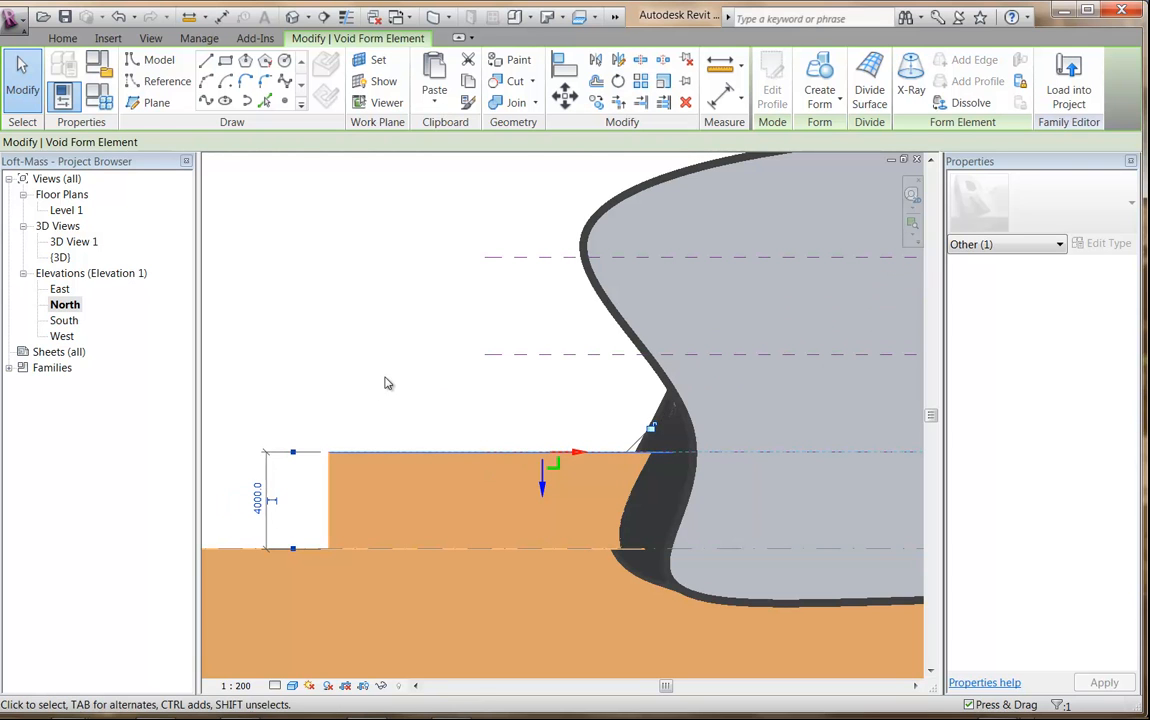
Step: Open the 3D view, deselect the void form, set the visual style to Shaded with Edges, and inspect the cut in the mass
{"action": "double_click", "coordinate": [62, 260]}
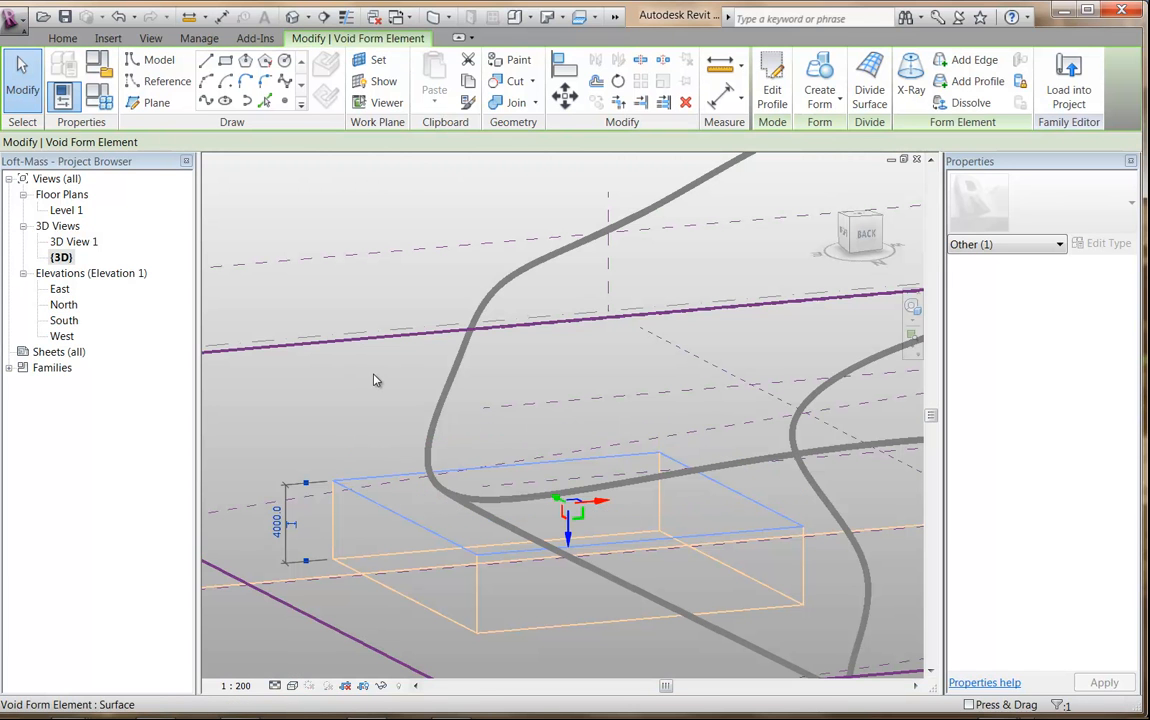
{"action": "left_click", "coordinate": [373, 377]}
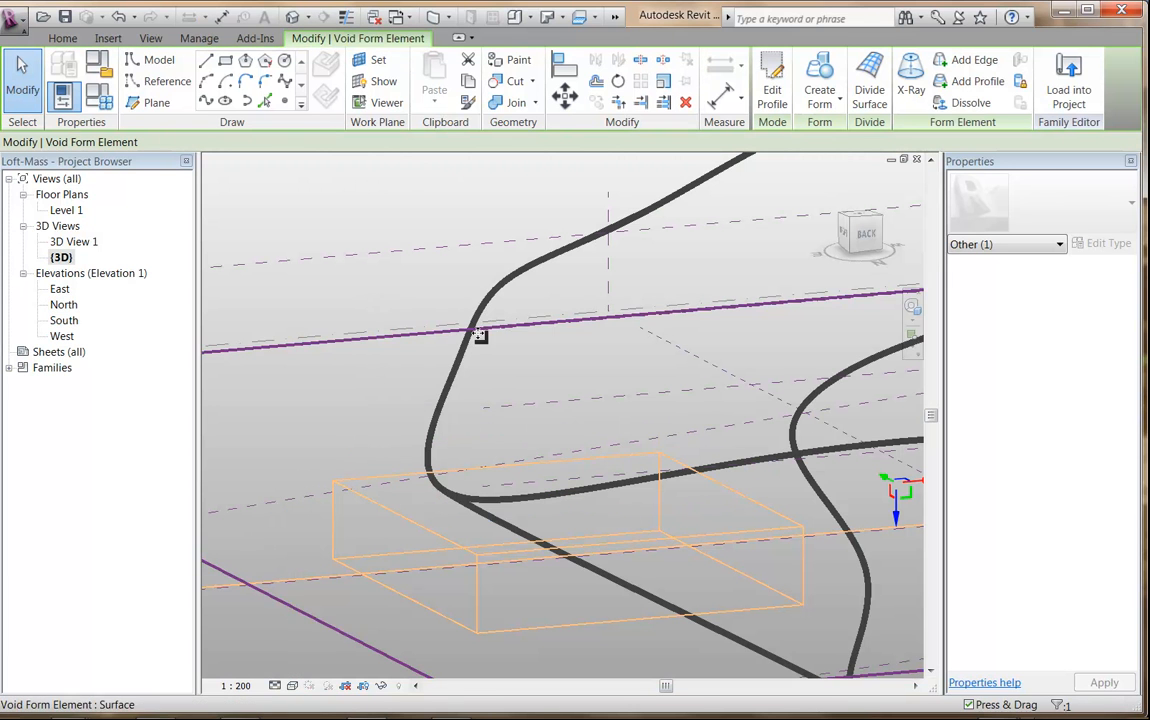
{"action": "left_click", "coordinate": [292, 685]}
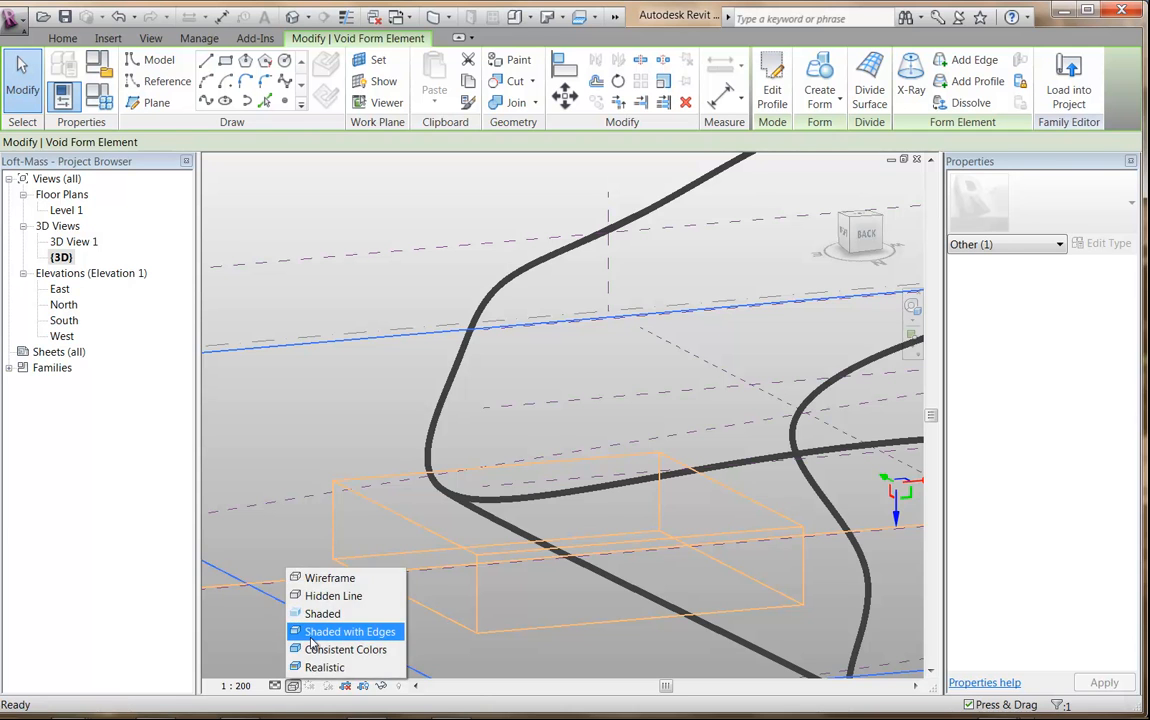
{"action": "left_click", "coordinate": [312, 638]}
{"action": "left_click", "coordinate": [363, 359]}
{"action": "middle_click_drag", "start_coordinate": [566, 436], "coordinate": [426, 368]}
{"action": "scroll", "coordinate": [426, 368], "scroll_direction": "down", "scroll_amount": 2}
{"action": "middle_click_drag", "start_coordinate": [449, 443], "coordinate": [506, 411], "text": "shift"}
{"action": "middle_click_drag", "start_coordinate": [506, 367], "coordinate": [512, 505], "text": "shift"}
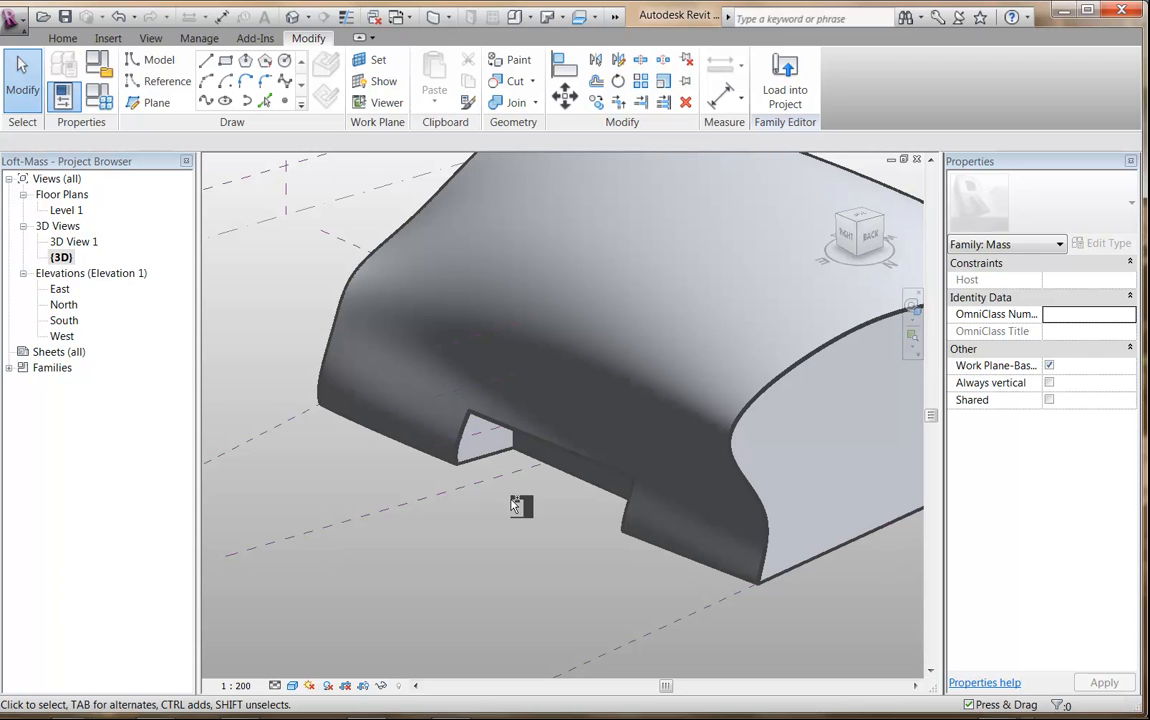
Step: Save the Loft-Mass family and load it into the Loft-Building project, overwriting the existing version and its parameter values
{"action": "key", "text": "ctrl+Tab"}
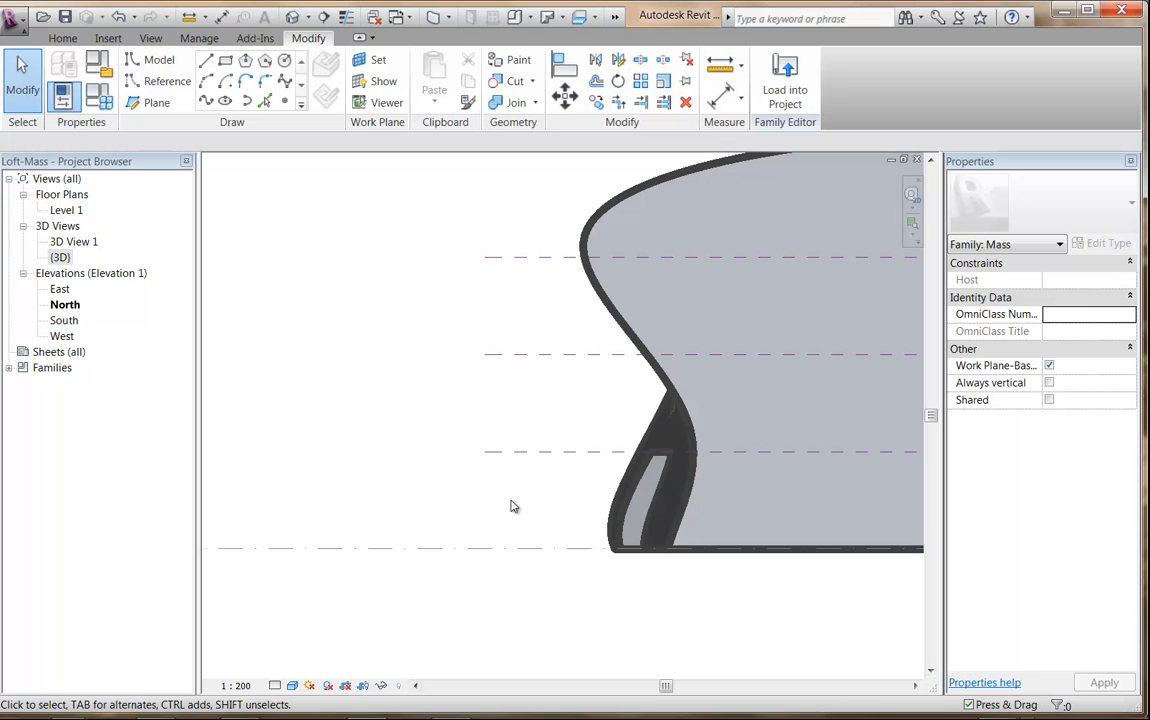
{"action": "left_click", "coordinate": [64, 17]}
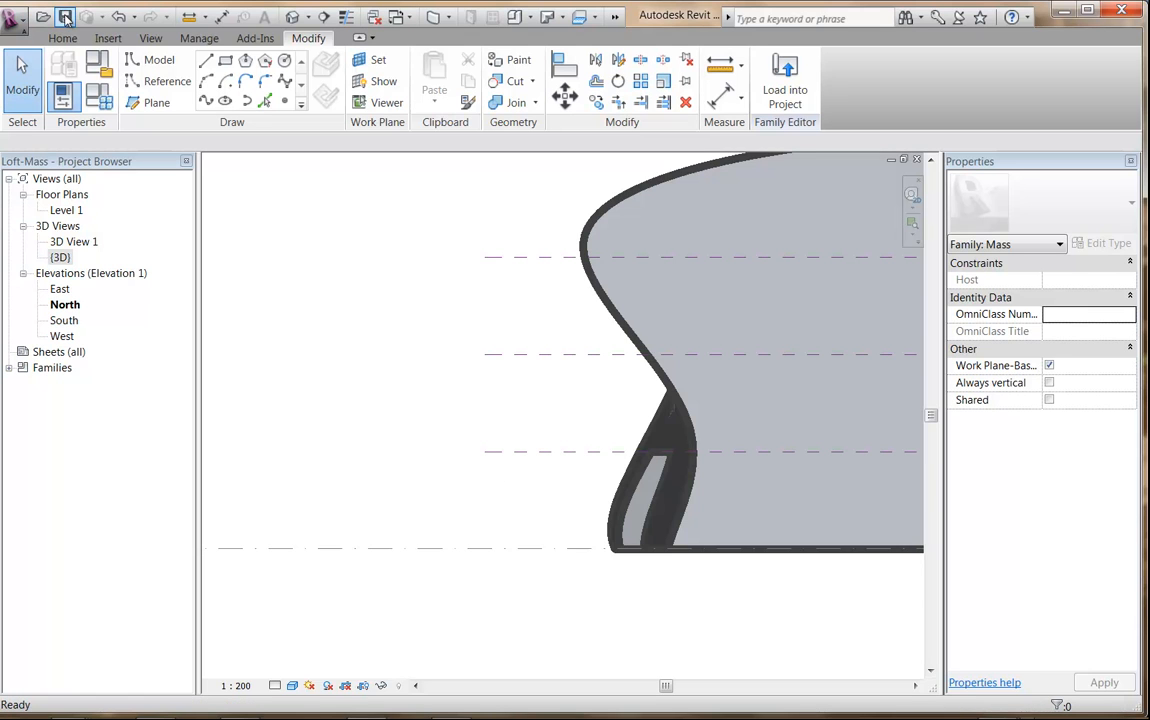
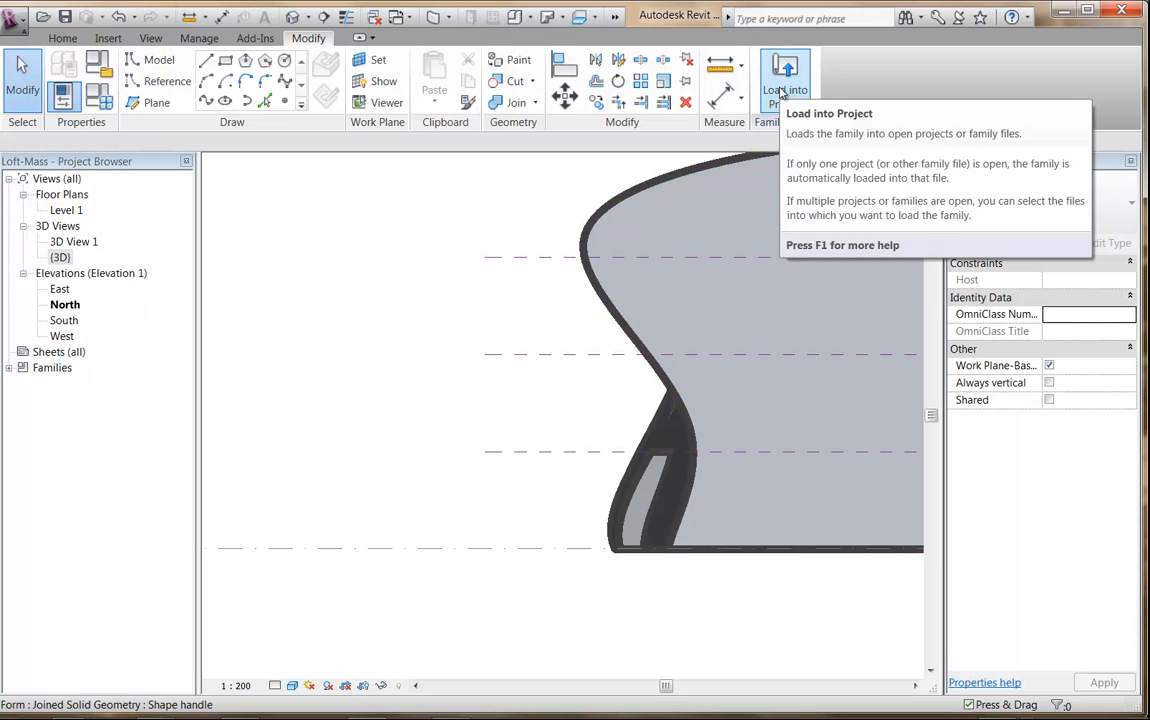
{"action": "left_click", "coordinate": [783, 92]}
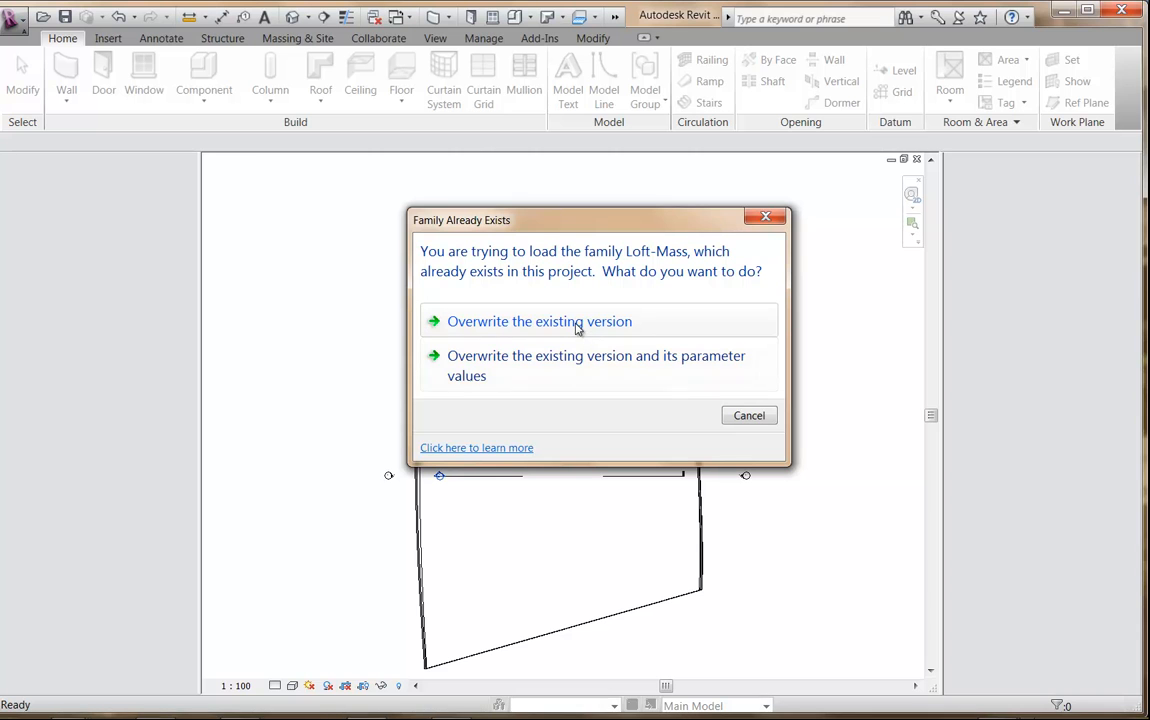
{"action": "left_click", "coordinate": [548, 373]}
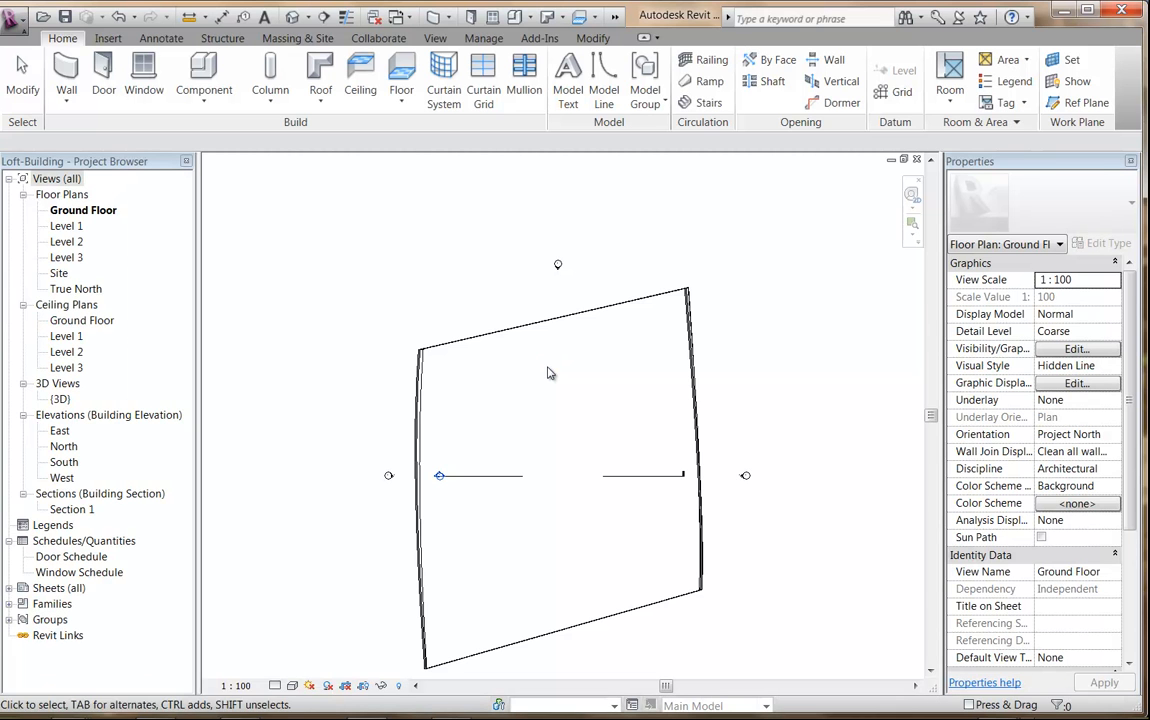
Step: Open the building project's {3D} view, turn on mass display, and compare the revised mass with the existing cladding
{"action": "double_click", "coordinate": [60, 399]}
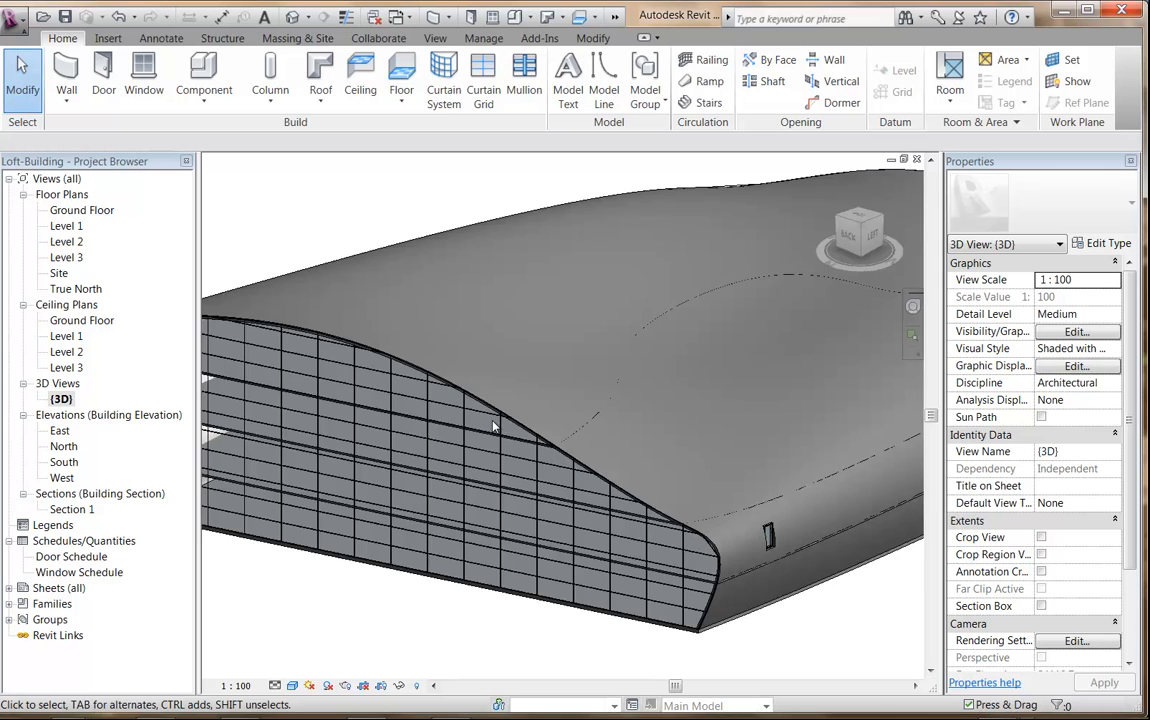
{"action": "scroll", "coordinate": [481, 413], "scroll_direction": "down", "scroll_amount": 1}
{"action": "middle_click_drag", "start_coordinate": [481, 413], "coordinate": [517, 420]}
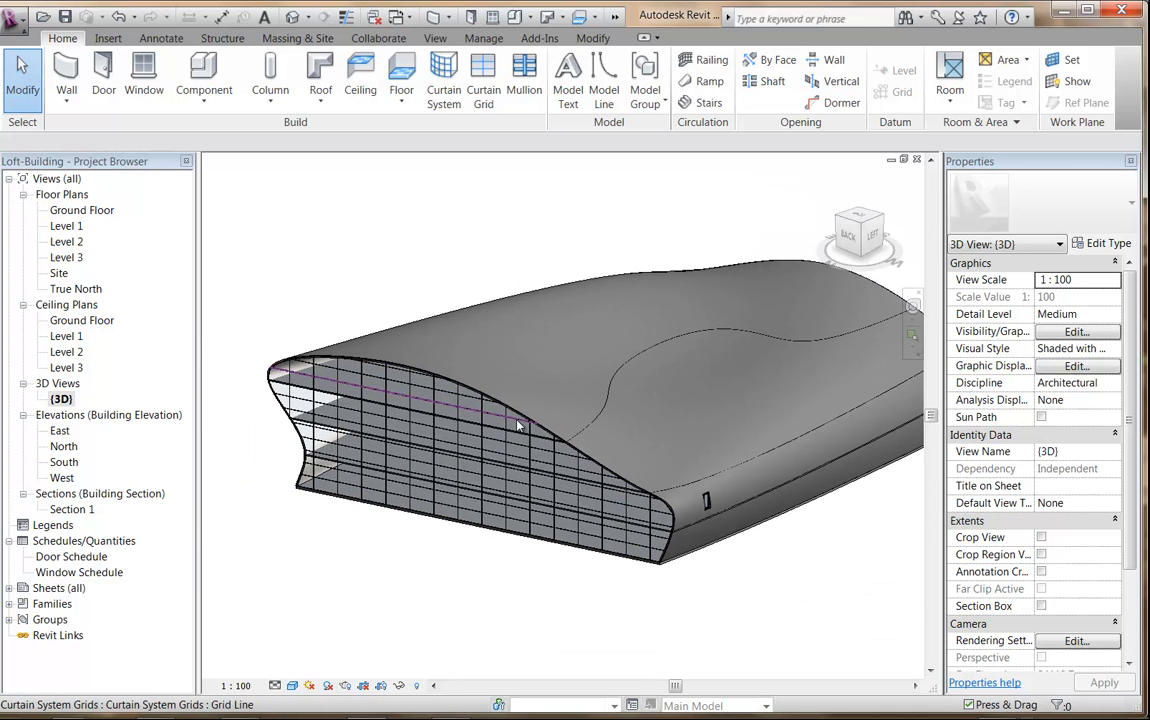
{"action": "left_click", "coordinate": [298, 38]}
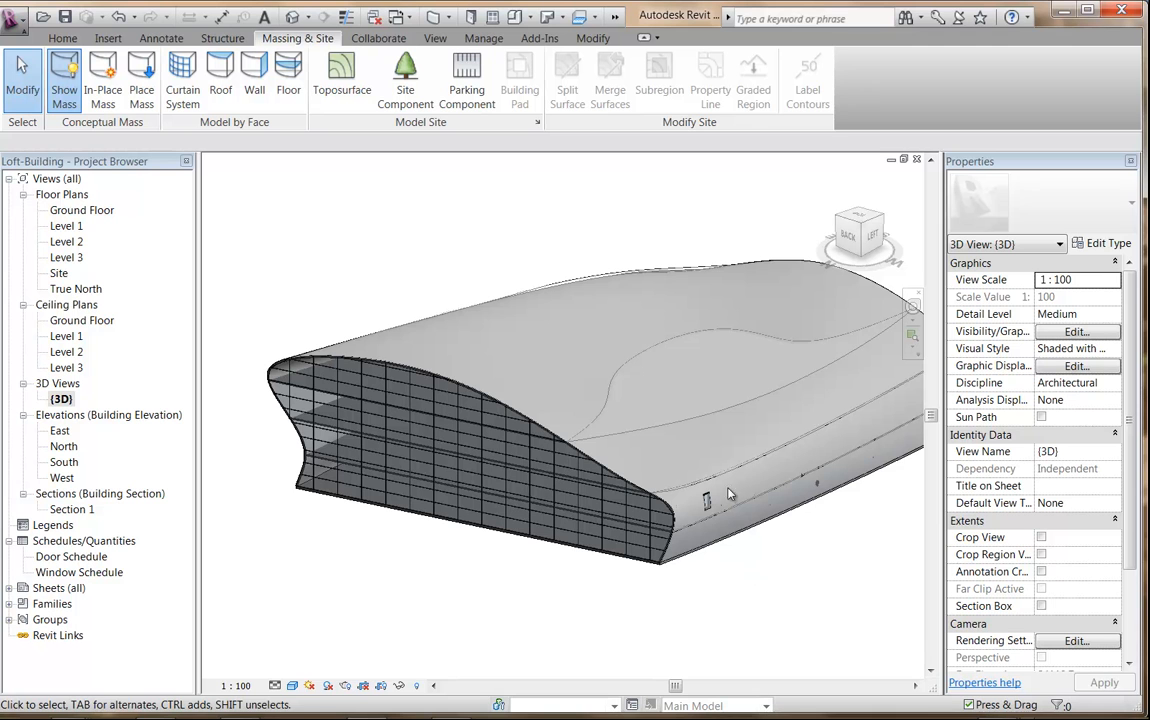
{"action": "middle_click_drag", "start_coordinate": [720, 450], "coordinate": [677, 314], "text": "shift"}
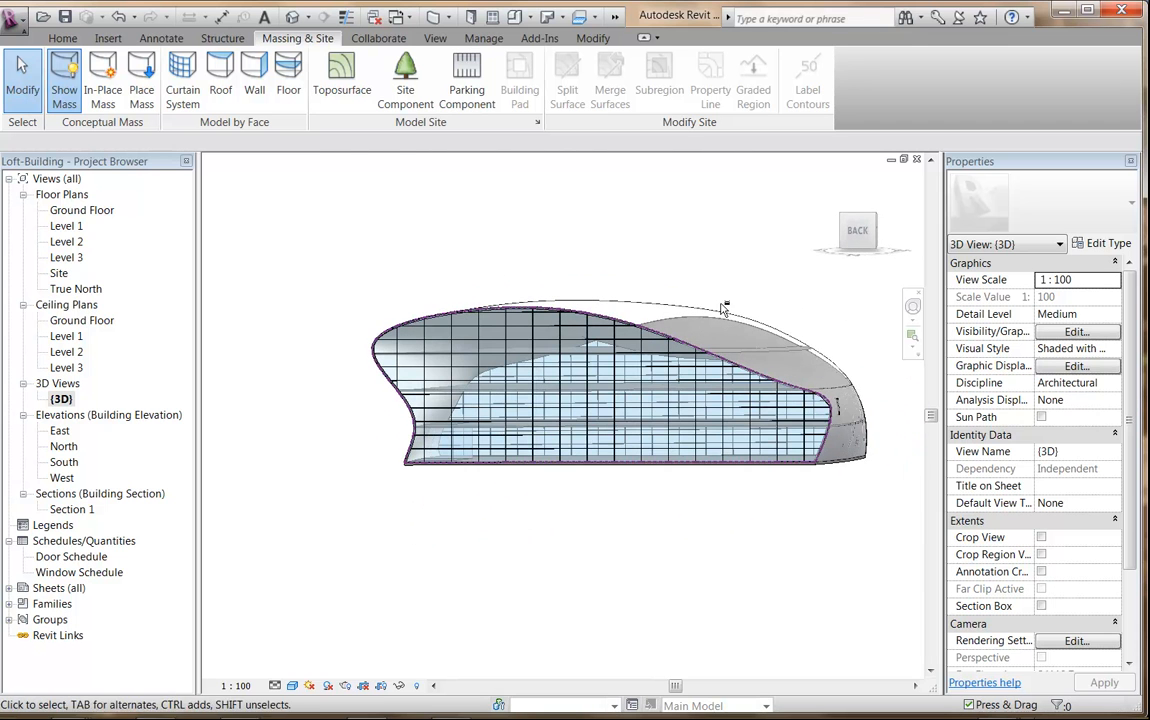
{"action": "middle_click_drag", "start_coordinate": [650, 400], "coordinate": [594, 477], "text": "shift"}
{"action": "middle_click_drag", "start_coordinate": [697, 553], "coordinate": [423, 604], "text": "shift"}
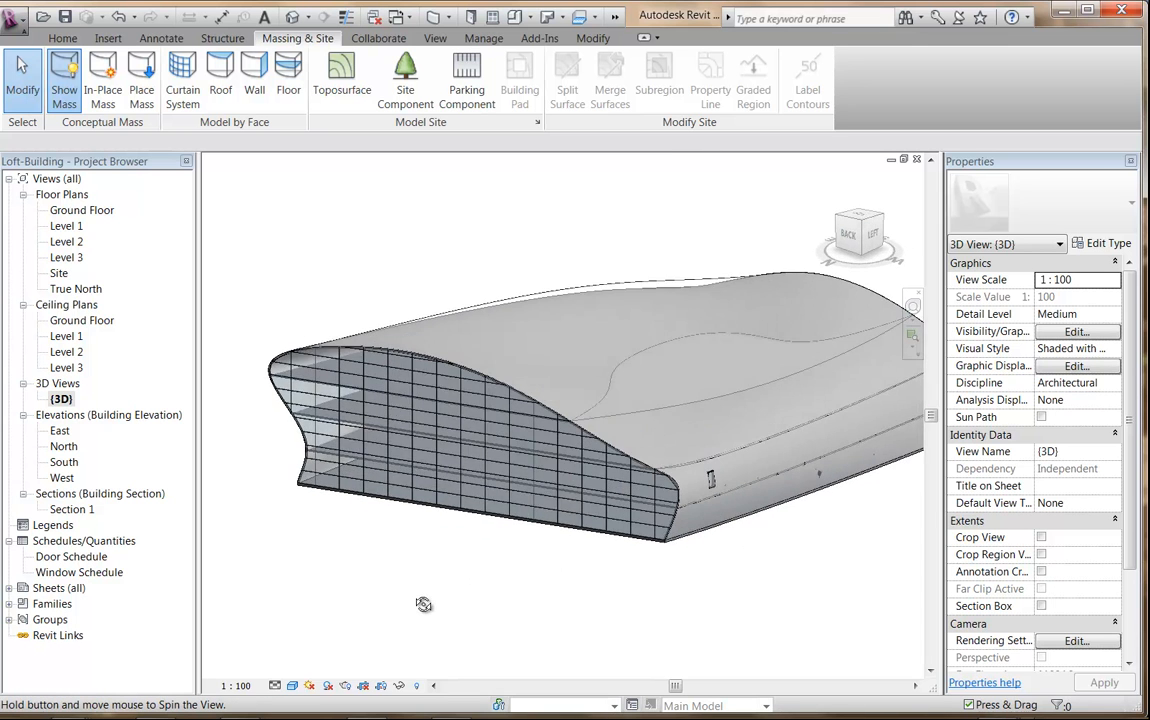
Step: Update the 200mm Concrete w 50mm Cladding wall to the revised mass face and check its side opening
{"action": "scroll", "coordinate": [660, 575], "scroll_direction": "up", "scroll_amount": 5}
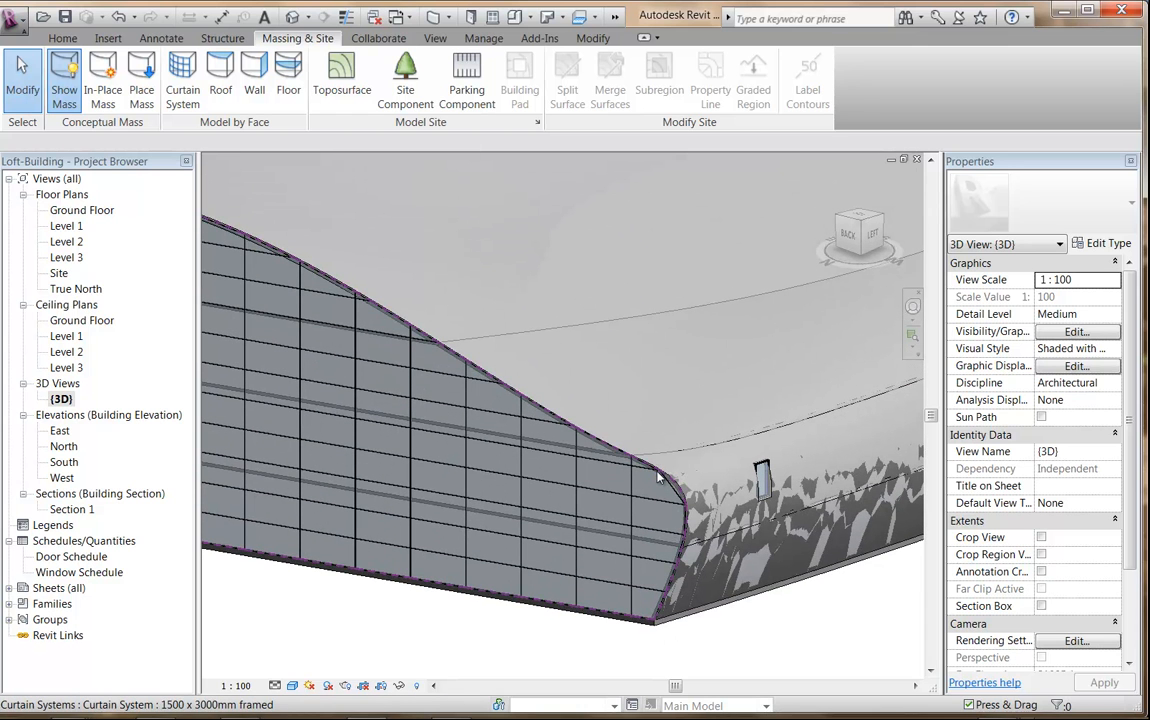
{"action": "right_click", "coordinate": [592, 334]}
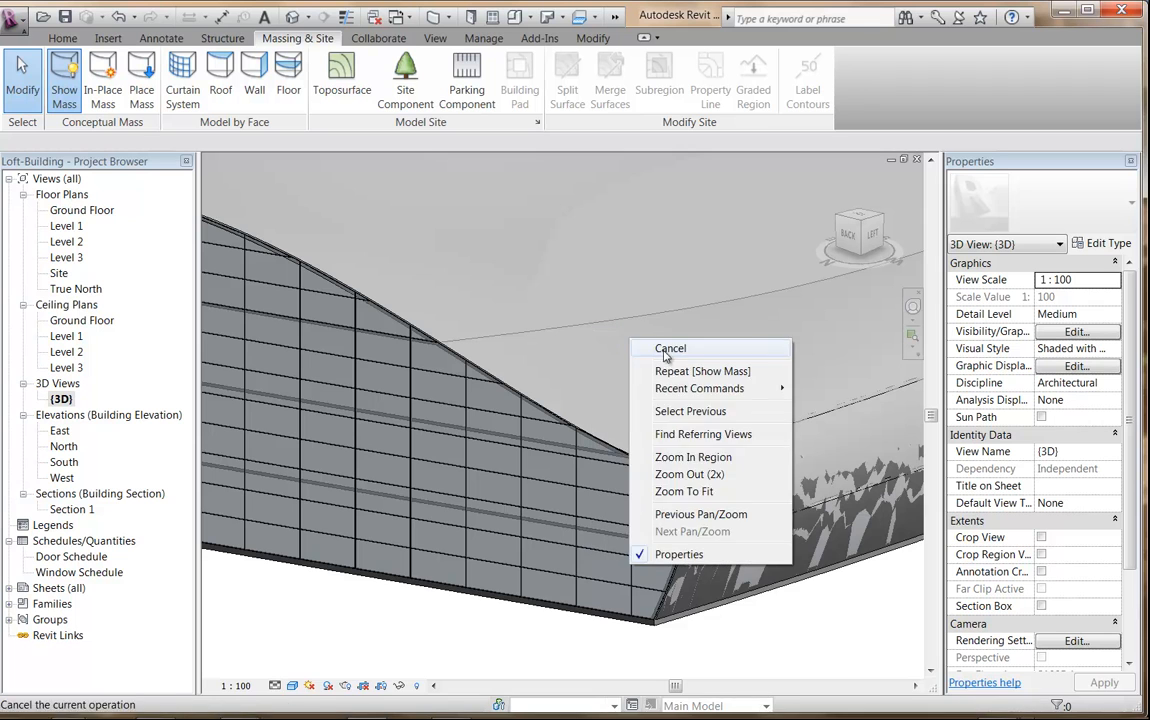
{"action": "left_click", "coordinate": [664, 350]}
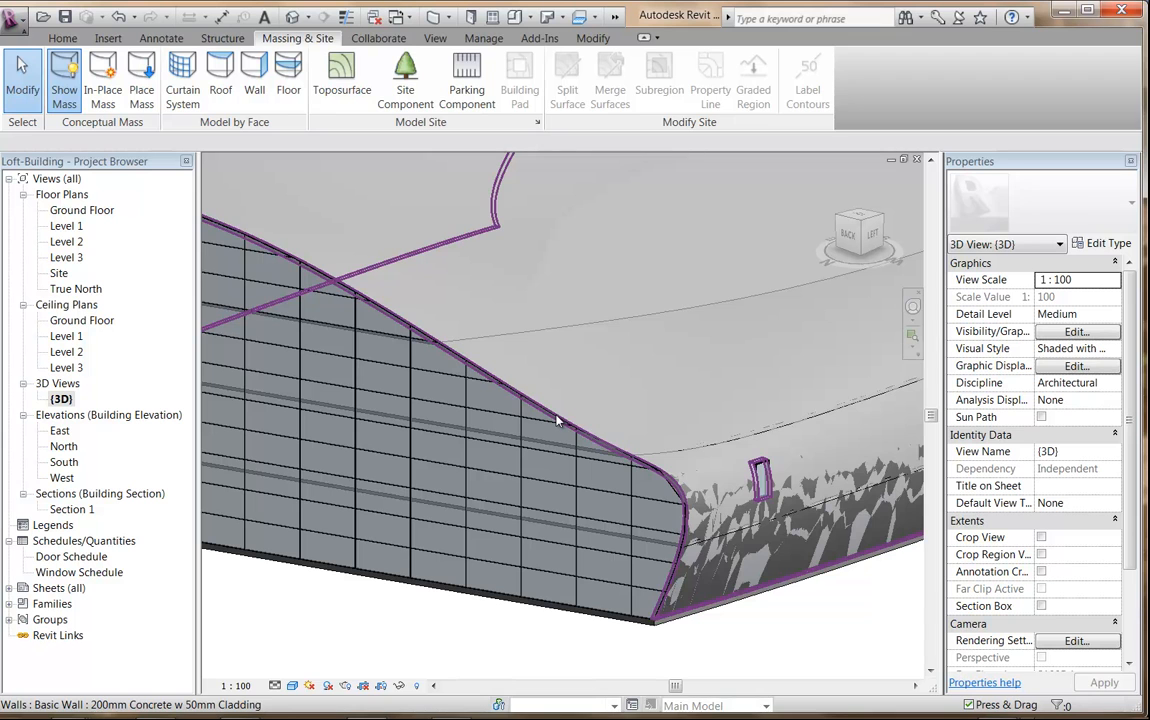
{"action": "left_click", "coordinate": [499, 377]}
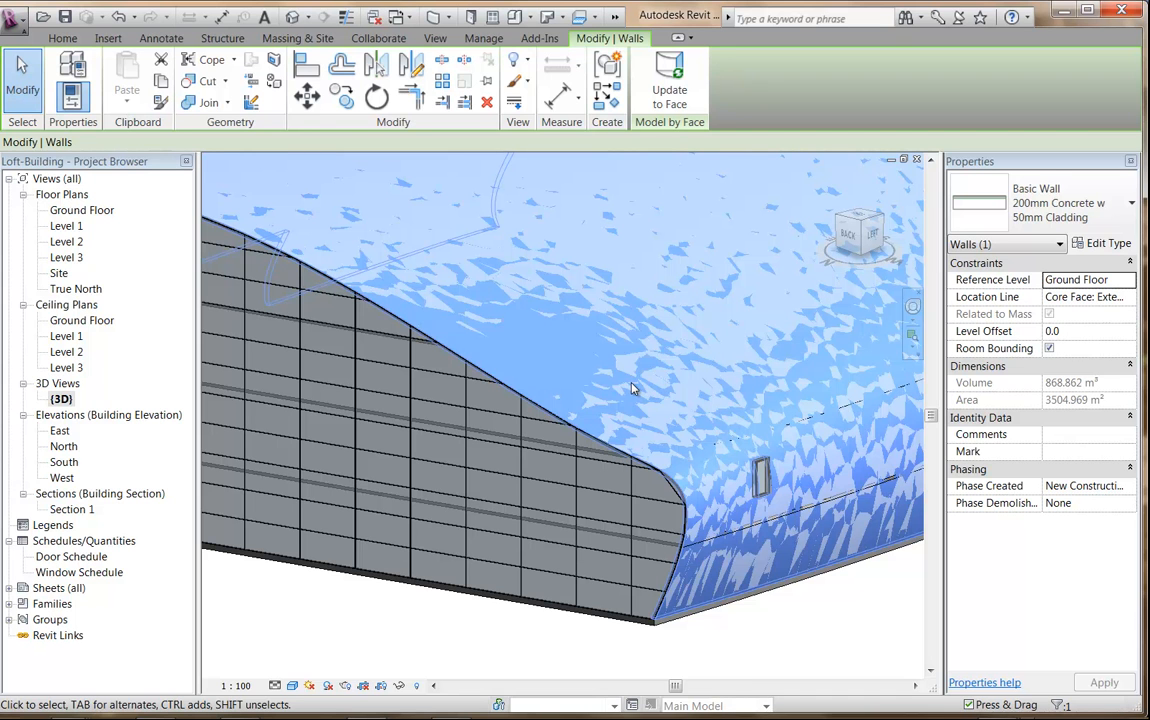
{"action": "middle_click_drag", "start_coordinate": [588, 405], "coordinate": [617, 460], "text": "shift"}
{"action": "middle_click_drag", "start_coordinate": [705, 552], "coordinate": [531, 569]}
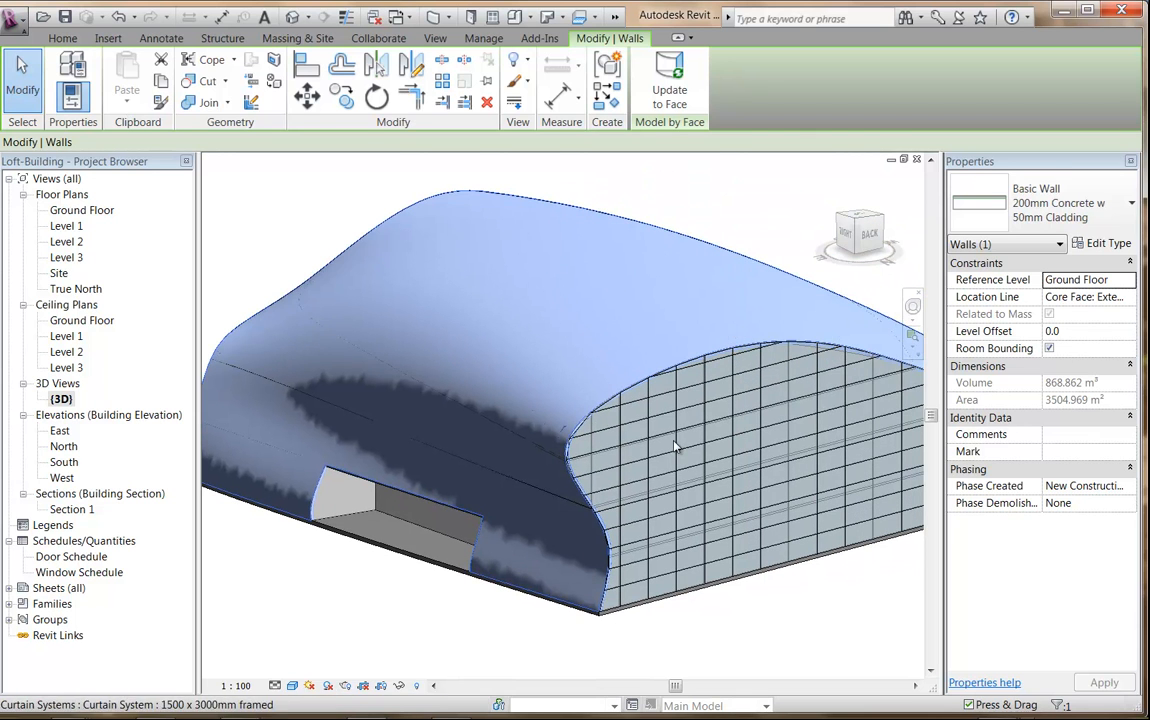
Step: Update the 1500 x 3000mm framed curtain systems on the building's back and front ends to the revised mass faces
{"action": "left_click", "coordinate": [665, 372]}
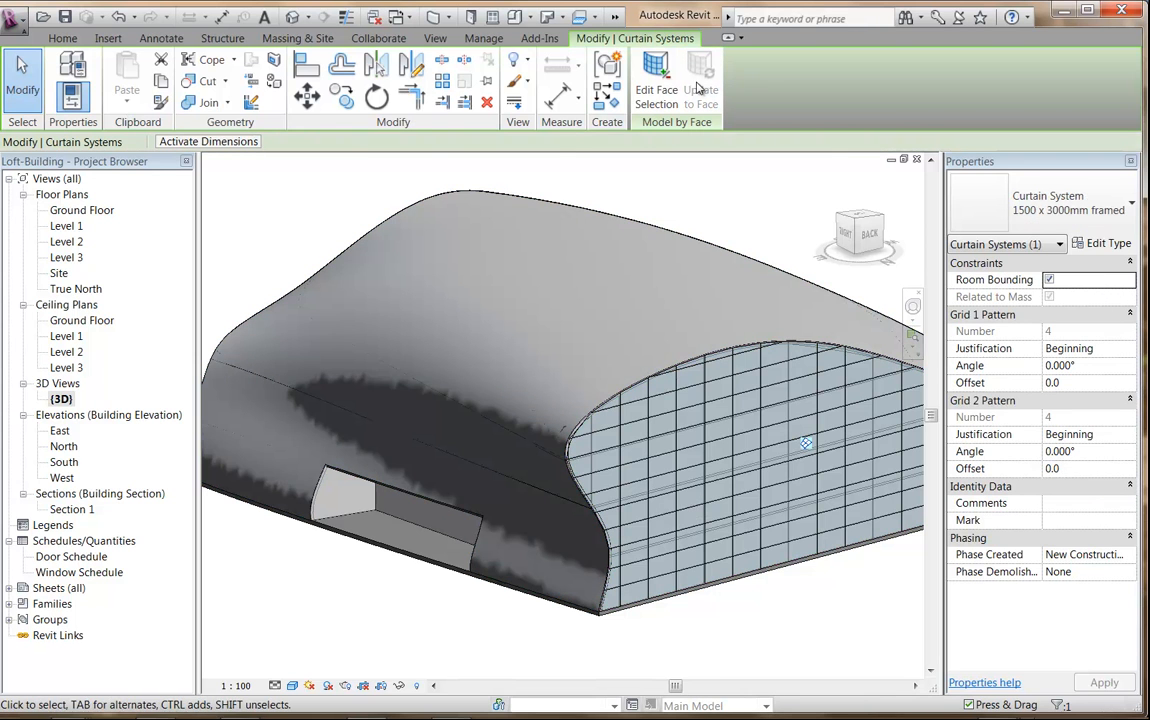
{"action": "middle_click_drag", "start_coordinate": [650, 420], "coordinate": [611, 436], "text": "shift"}
{"action": "middle_click_drag", "start_coordinate": [464, 393], "coordinate": [844, 443], "text": "shift"}
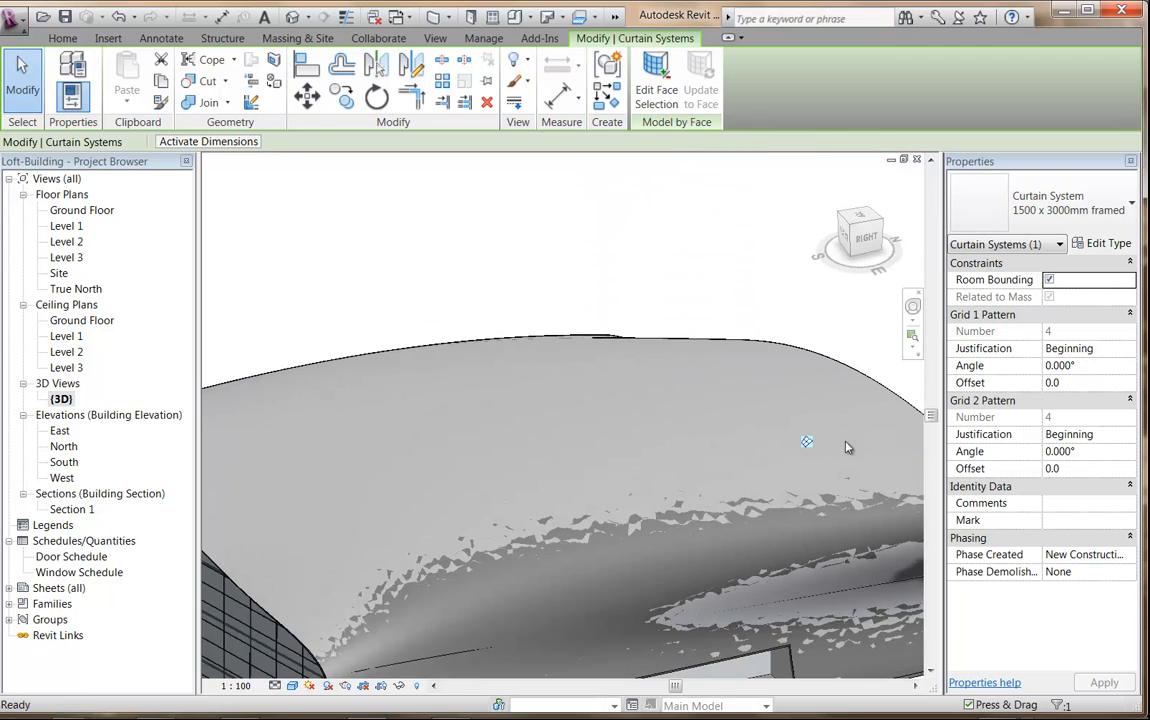
{"action": "middle_click_drag", "start_coordinate": [675, 395], "coordinate": [317, 388], "text": "shift"}
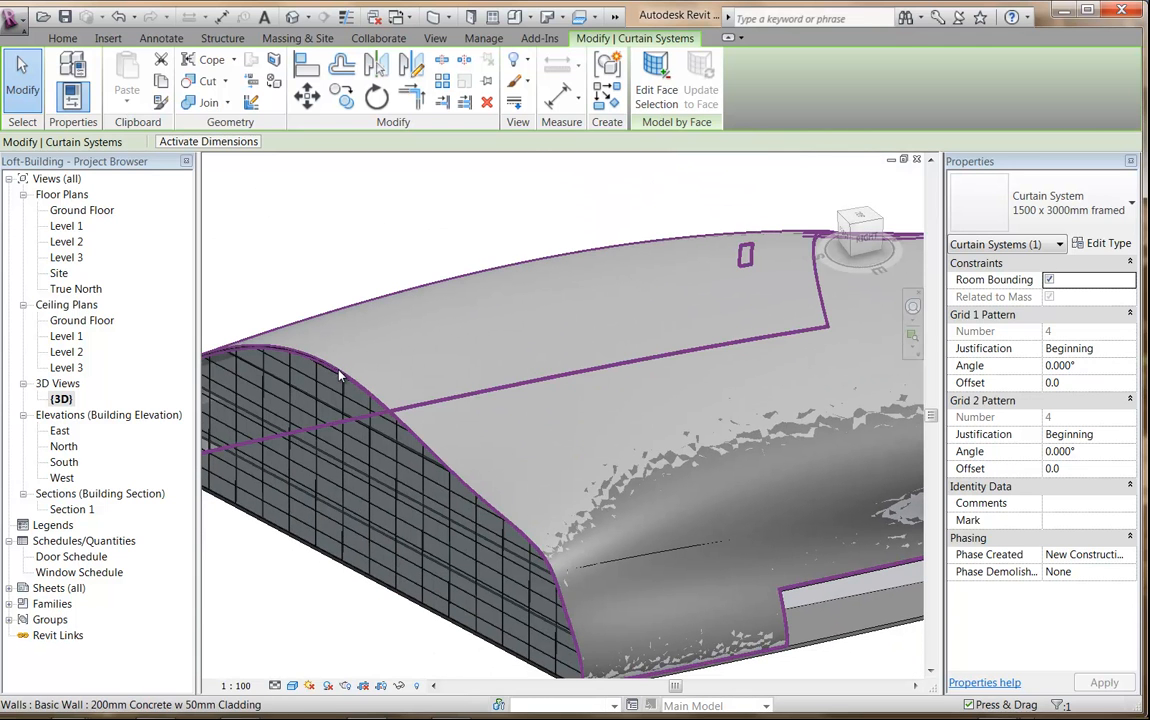
{"action": "key", "text": "Tab"}
{"action": "key", "text": "Tab"}
{"action": "key", "text": "Tab"}
{"action": "key", "text": "Tab"}
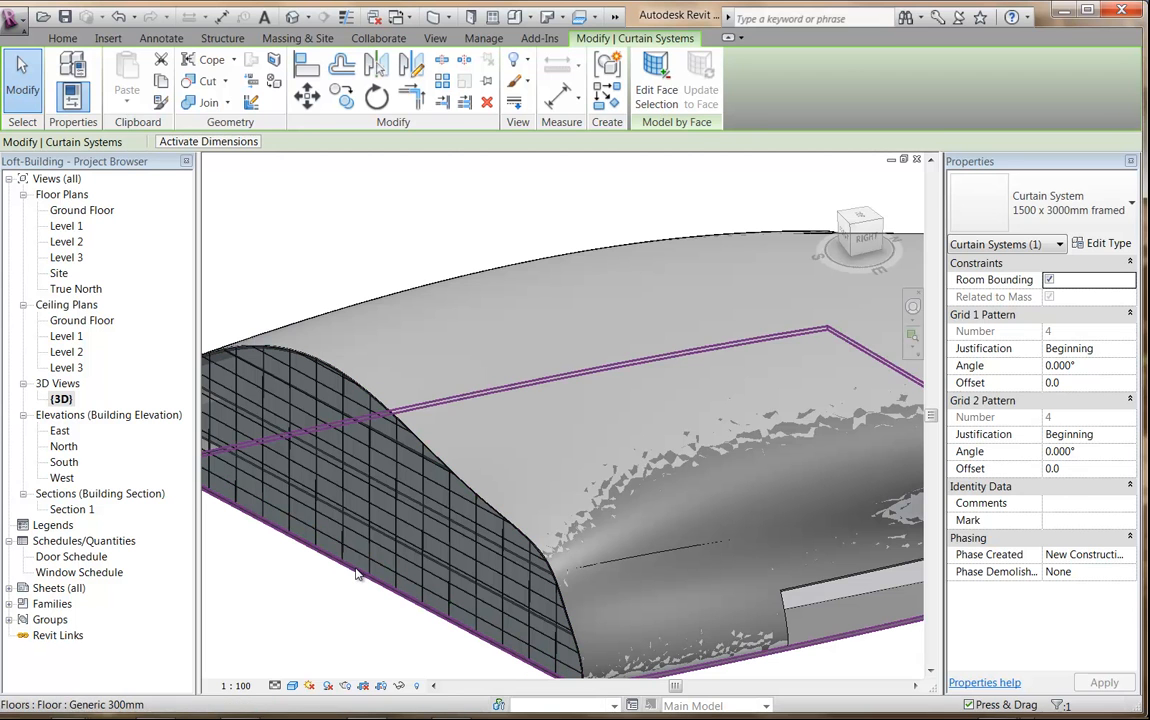
{"action": "key", "text": "Tab"}
{"action": "key", "text": "Tab"}
{"action": "left_click", "coordinate": [357, 574]}
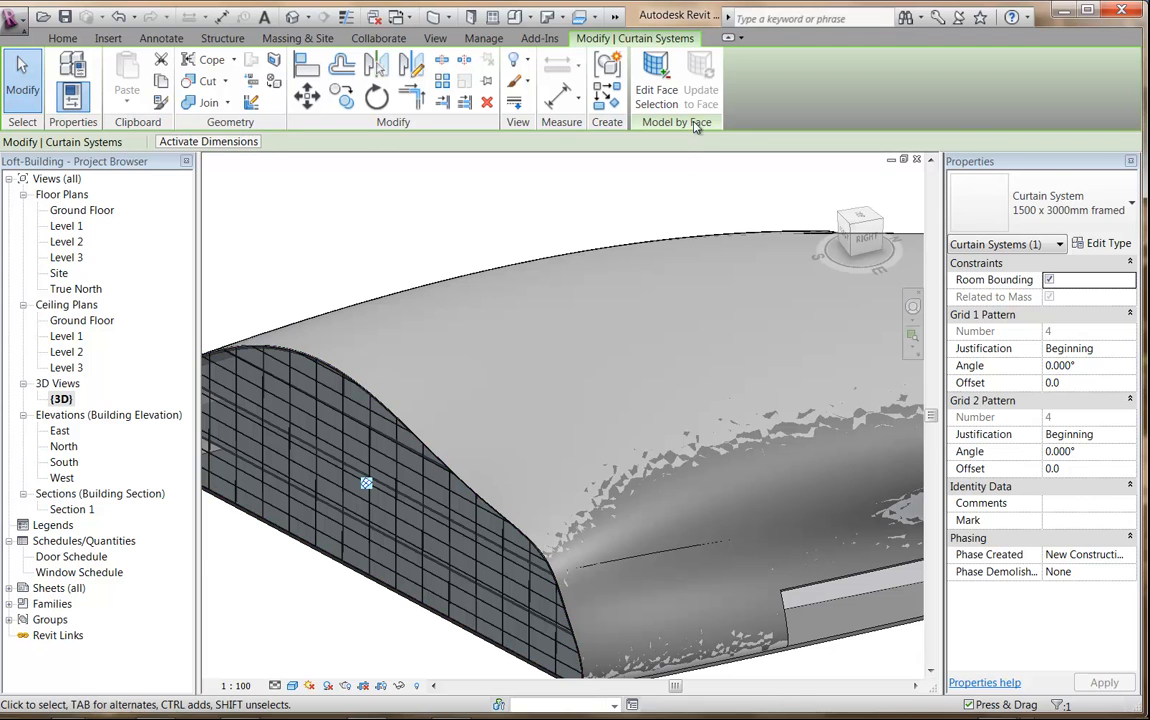
{"action": "left_click", "coordinate": [393, 231]}
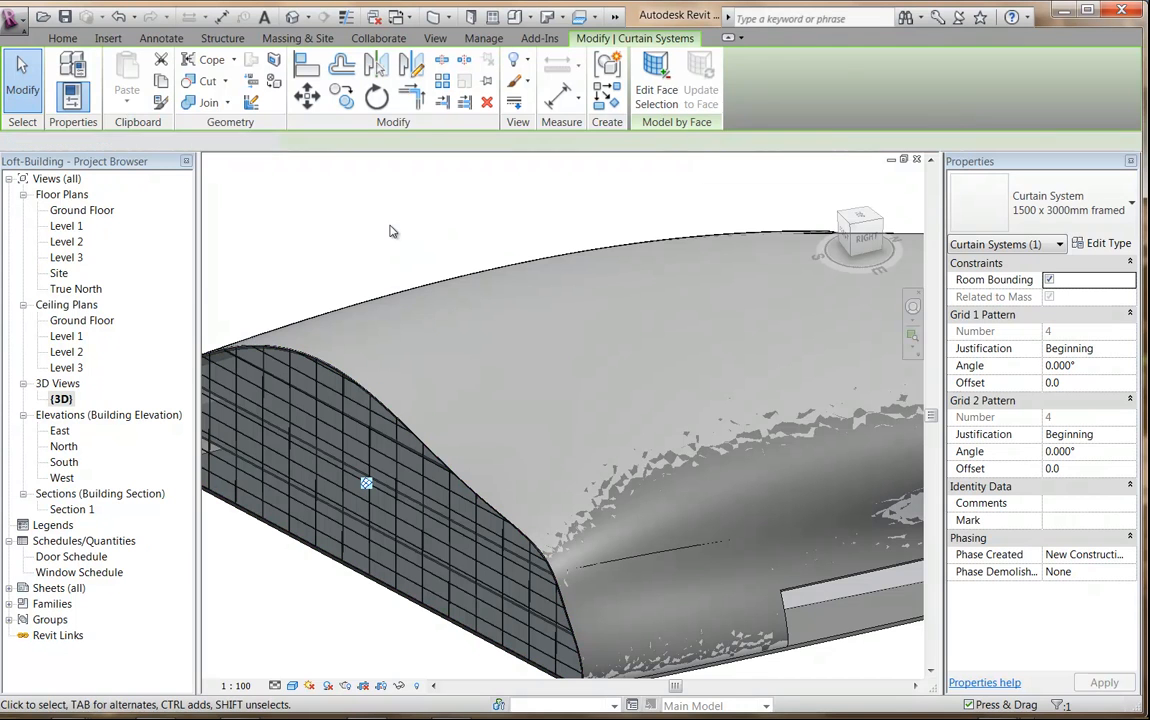
Step: Hide the mass and examine the opening in the building's side wall for faces that lack cladding
{"action": "middle_click_drag", "start_coordinate": [541, 290], "coordinate": [182, 118]}
{"action": "middle_click_drag", "start_coordinate": [688, 496], "coordinate": [754, 480], "text": "shift"}
{"action": "middle_click_drag", "start_coordinate": [580, 431], "coordinate": [585, 544], "text": "shift"}
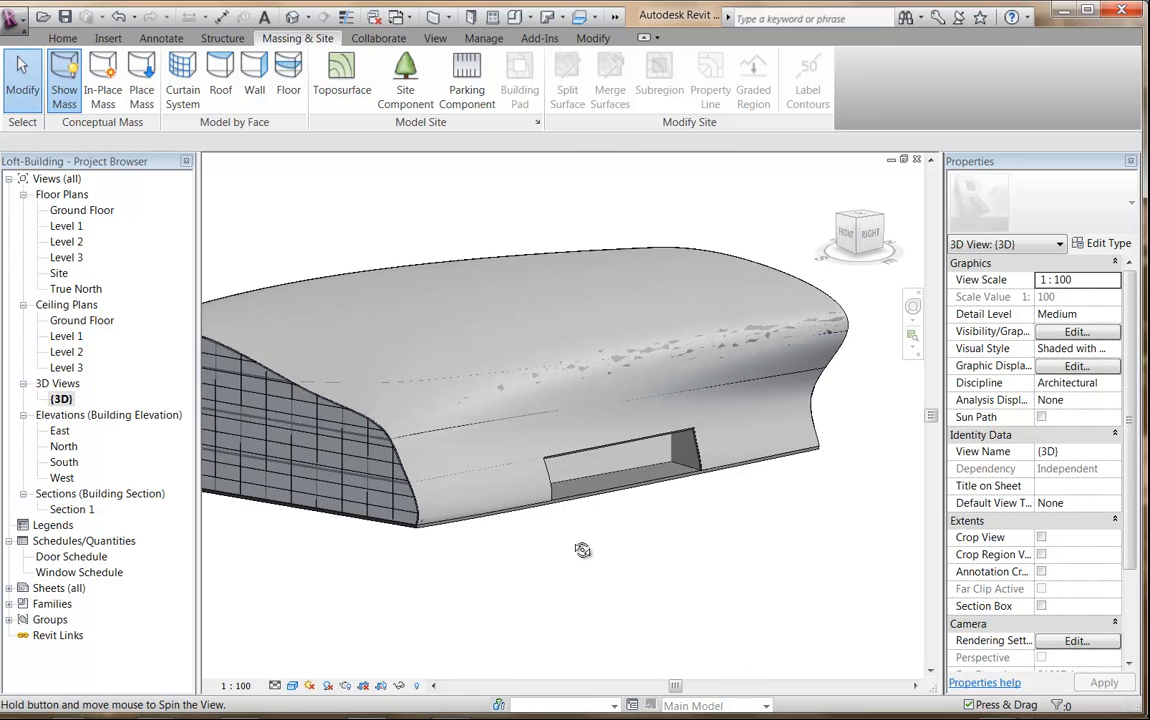
{"action": "left_click", "coordinate": [63, 93]}
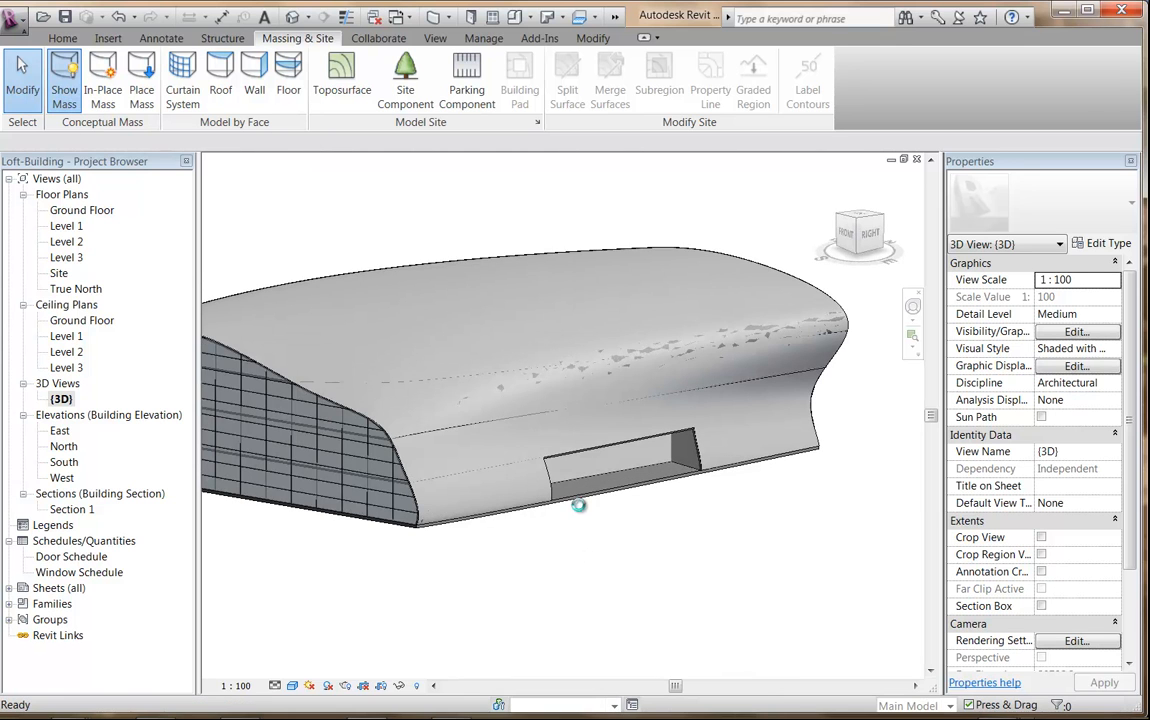
{"action": "mouse_move", "coordinate": [614, 482]}
{"action": "middle_mouse_down", "text": "shift"}
{"action": "mouse_move", "coordinate": [560, 468]}
{"action": "mouse_move", "coordinate": [627, 476]}
{"action": "middle_mouse_up", "text": "shift"}
{"action": "scroll", "coordinate": [622, 465], "scroll_direction": "up", "scroll_amount": 4}
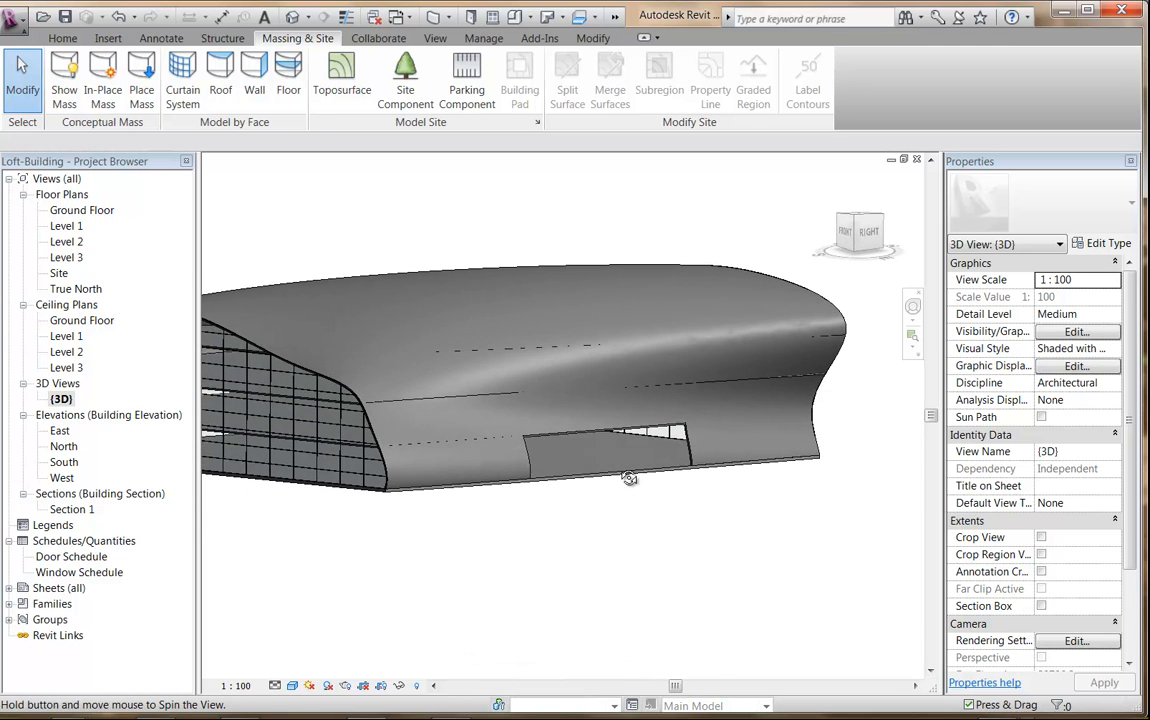
{"action": "scroll", "coordinate": [619, 457], "scroll_direction": "up", "scroll_amount": 1}
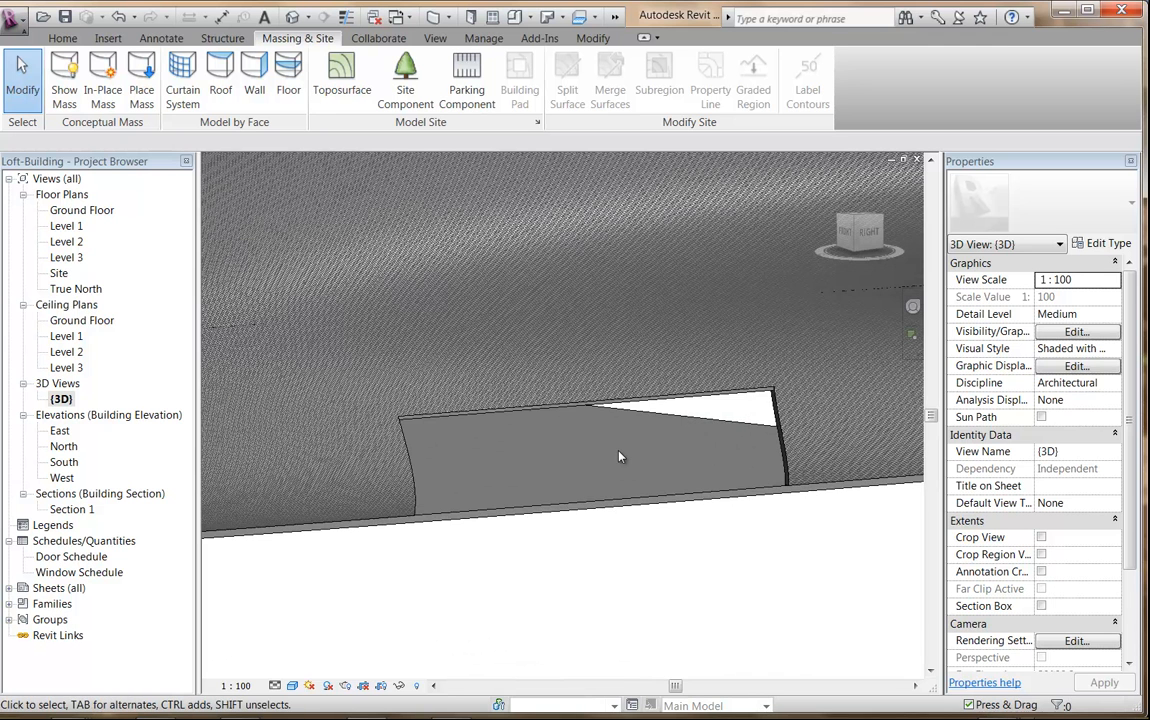
{"action": "scroll", "coordinate": [619, 457], "scroll_direction": "up", "scroll_amount": 1}
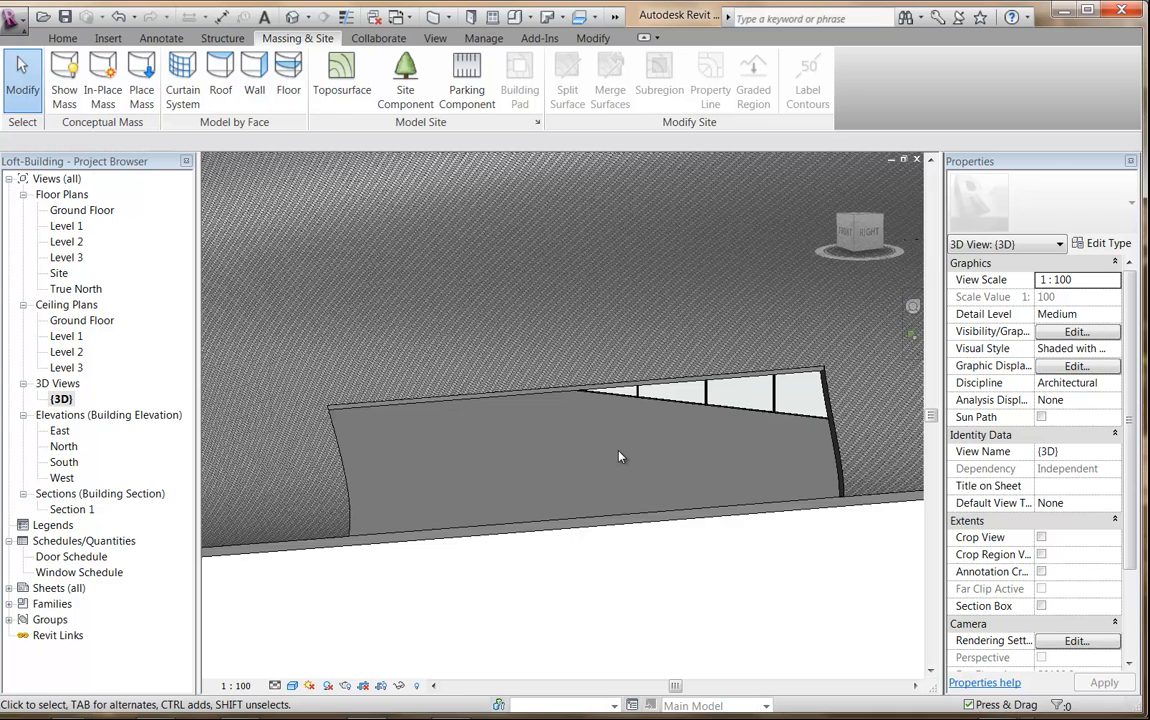
Step: Show the mass again and bring the inner faces of the side recess into close view
{"action": "scroll", "coordinate": [619, 457], "scroll_direction": "down", "scroll_amount": 3}
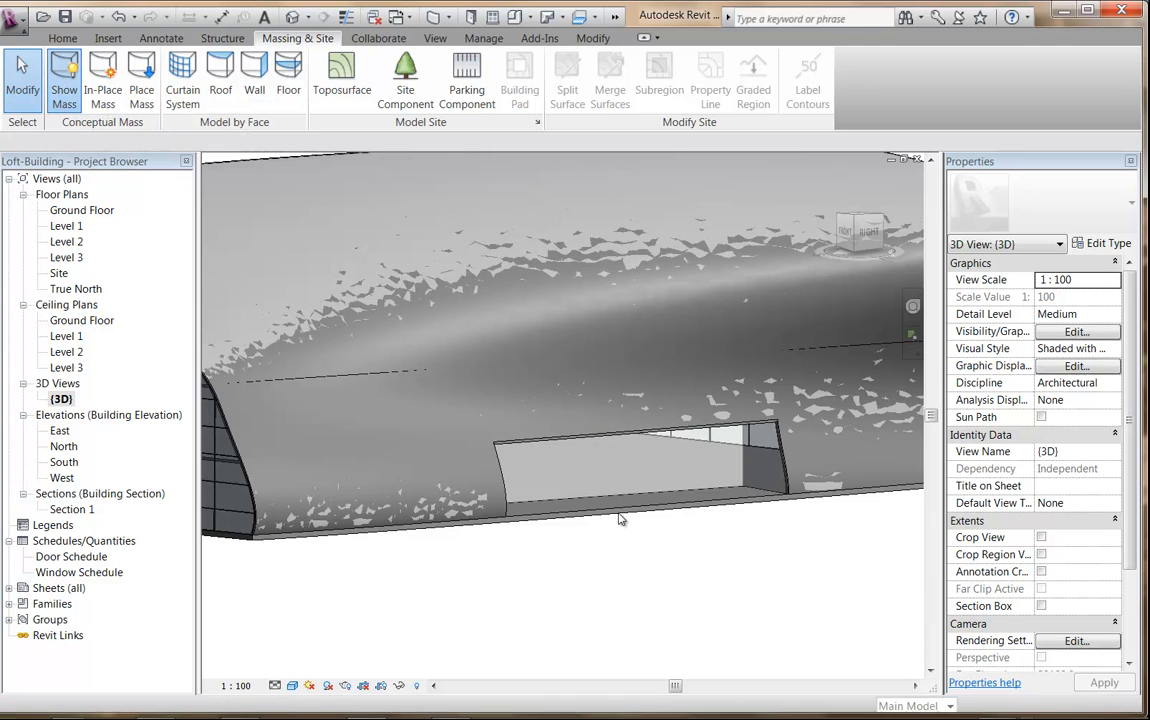
{"action": "mouse_move", "coordinate": [694, 516]}
{"action": "middle_mouse_down", "text": "shift"}
{"action": "mouse_move", "coordinate": [611, 444]}
{"action": "mouse_move", "coordinate": [673, 511]}
{"action": "mouse_move", "coordinate": [724, 540]}
{"action": "mouse_move", "coordinate": [658, 543]}
{"action": "middle_mouse_up", "text": "shift"}
{"action": "scroll", "coordinate": [681, 488], "scroll_direction": "up", "scroll_amount": 2}
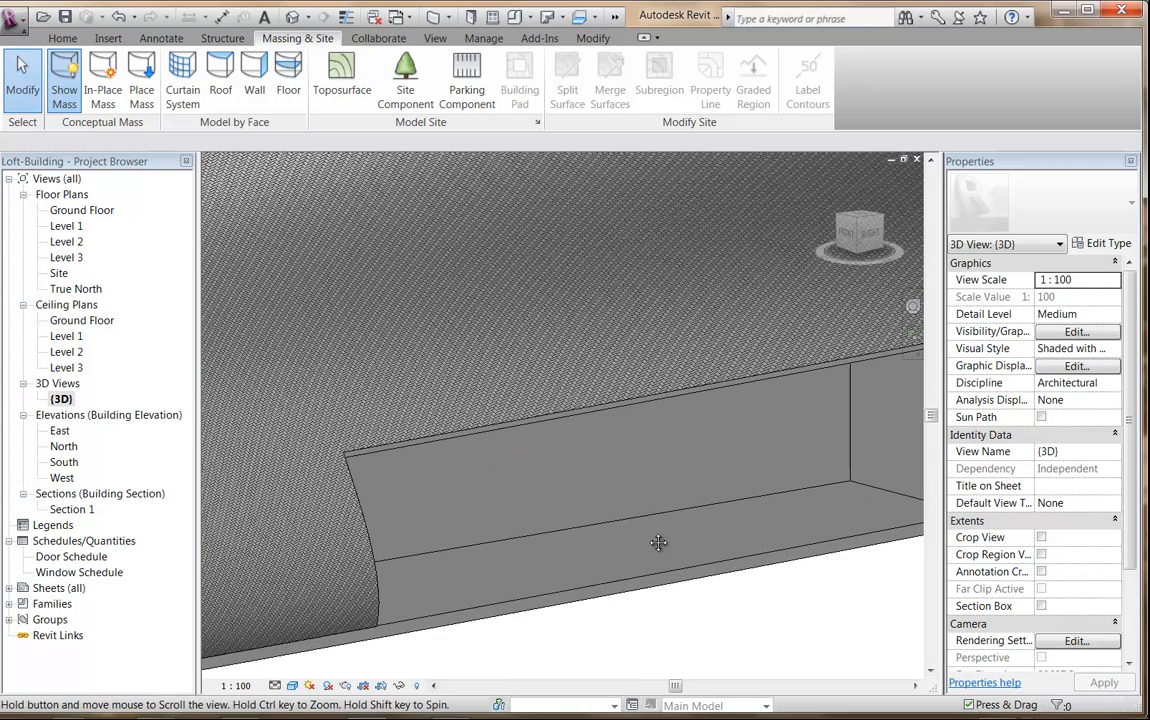
Step: Set the by-face wall type to Generic 200mm Wall and try placing it on the recess's long back face
{"action": "left_click", "coordinate": [255, 88]}
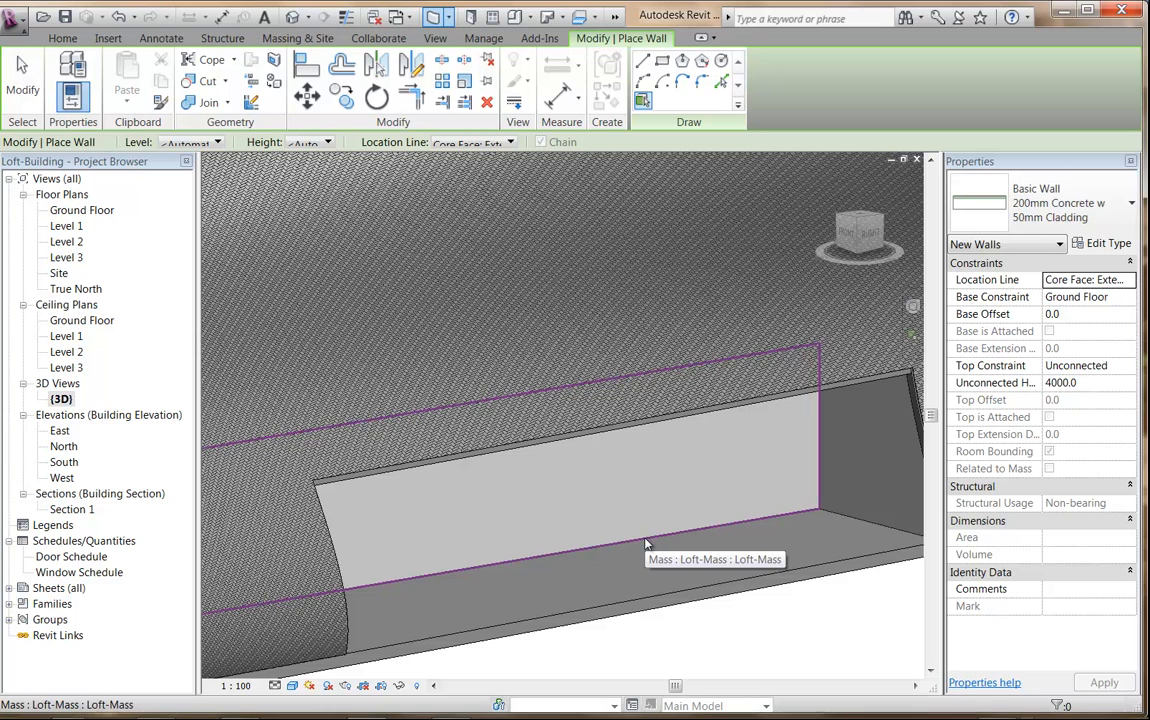
{"action": "left_click", "coordinate": [1083, 214]}
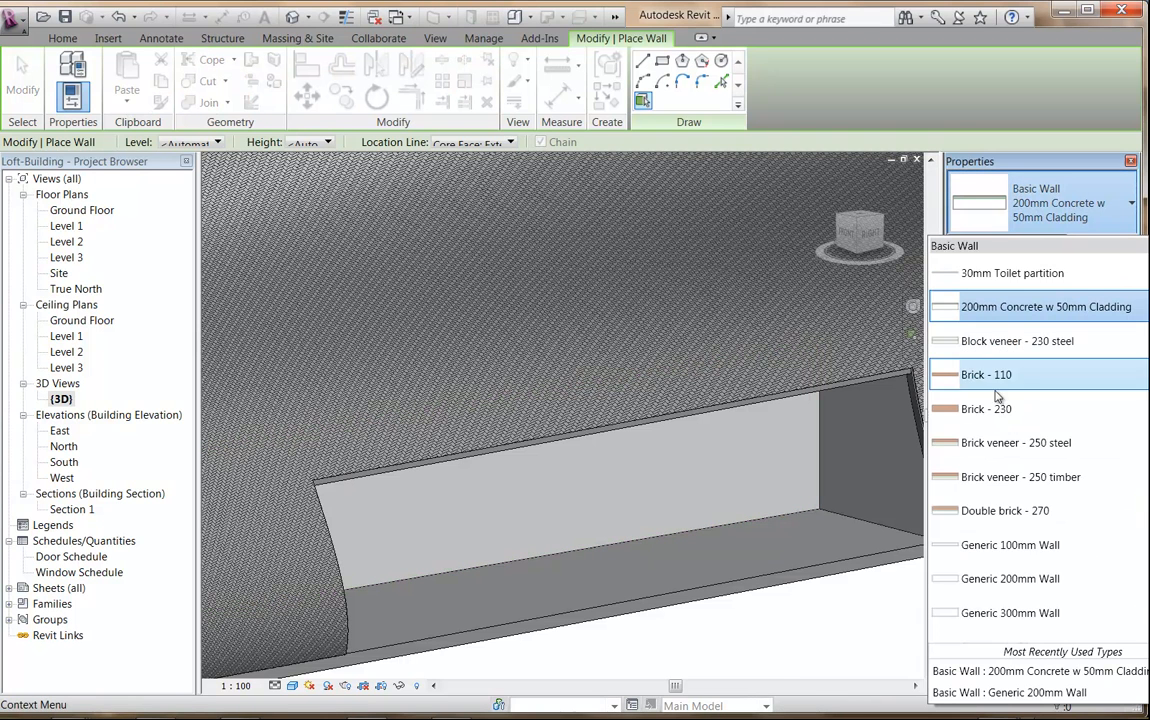
{"action": "left_click", "coordinate": [1008, 579]}
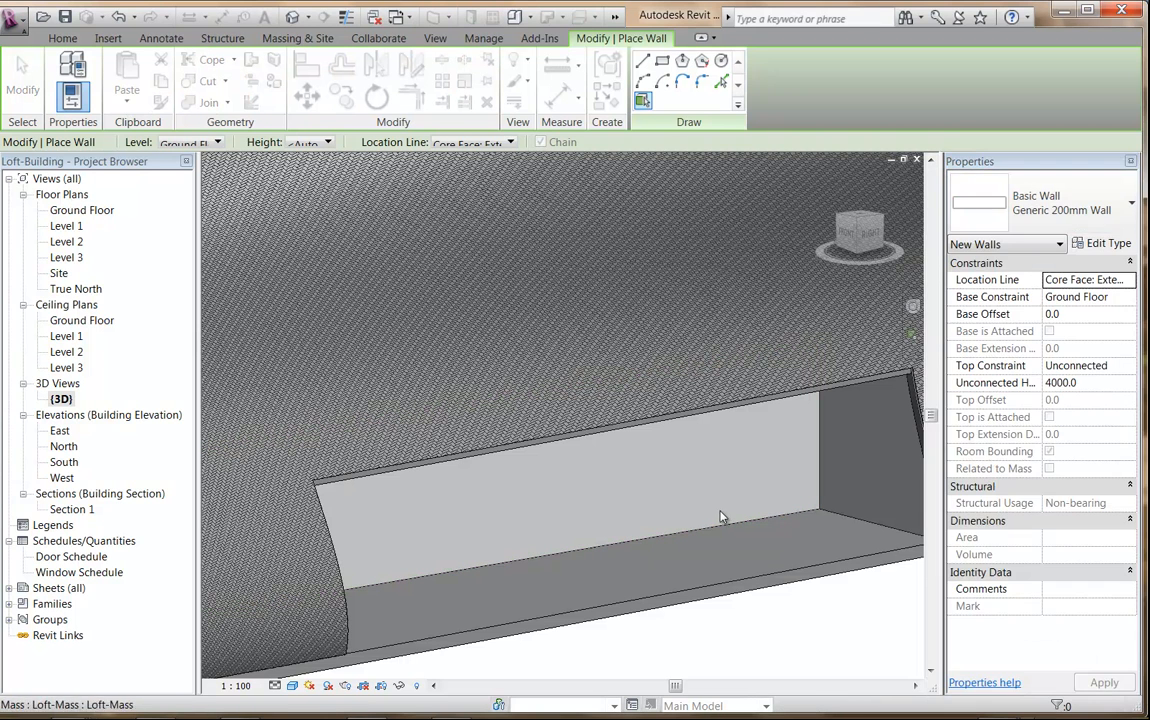
{"action": "left_click", "coordinate": [709, 536]}
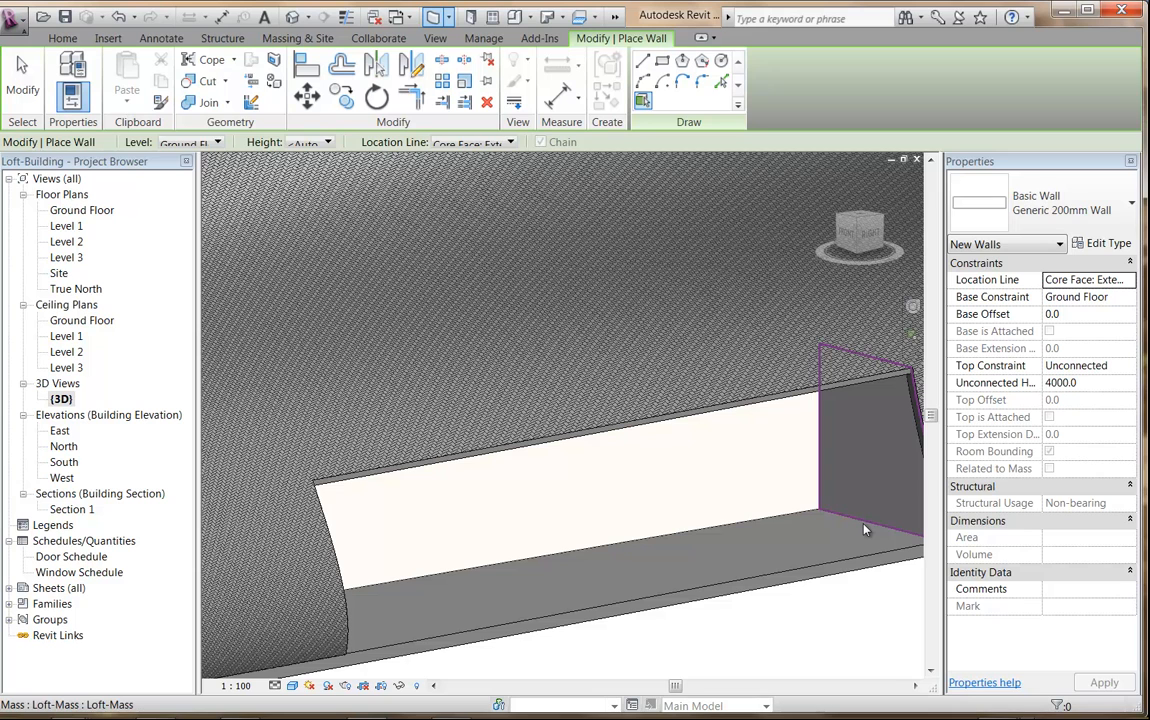
{"action": "key", "text": "Escape"}
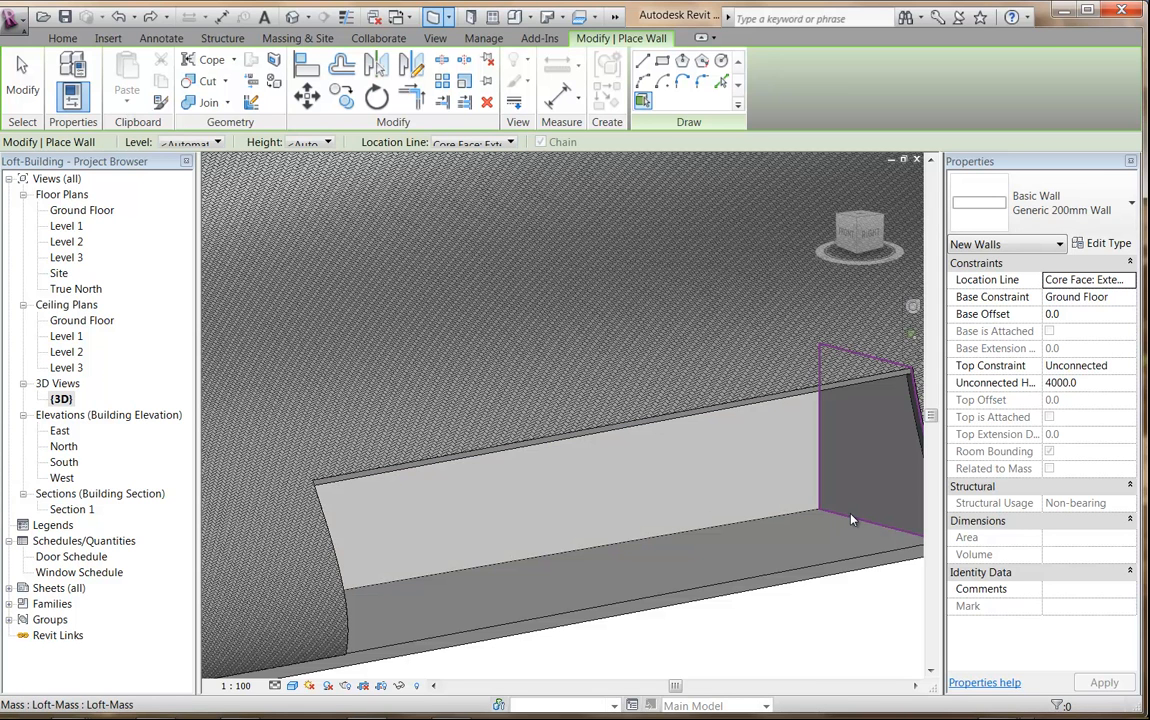
Step: Place Generic 200mm Wall walls by face on the two short end faces of the side recess and leave the command
{"action": "left_click", "coordinate": [683, 477]}
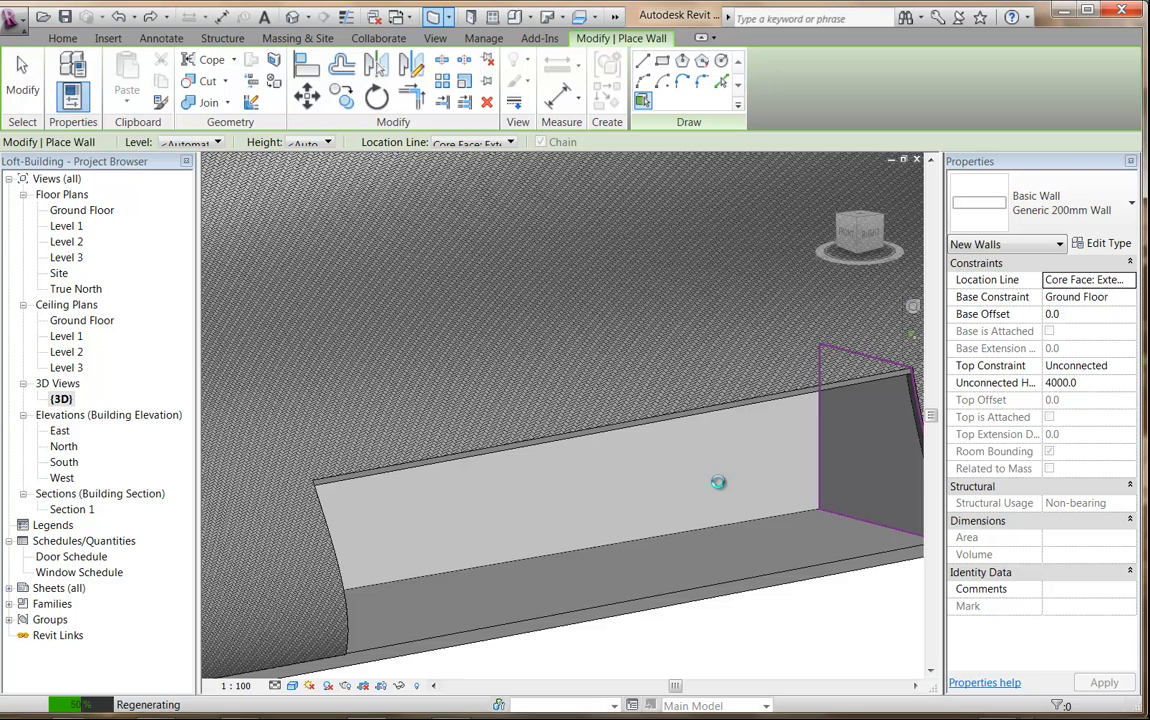
{"action": "middle_click_drag", "start_coordinate": [528, 524], "coordinate": [889, 468], "text": "shift"}
{"action": "scroll", "coordinate": [557, 463], "scroll_direction": "down", "scroll_amount": 5}
{"action": "scroll", "coordinate": [430, 470], "scroll_direction": "up", "scroll_amount": 3}
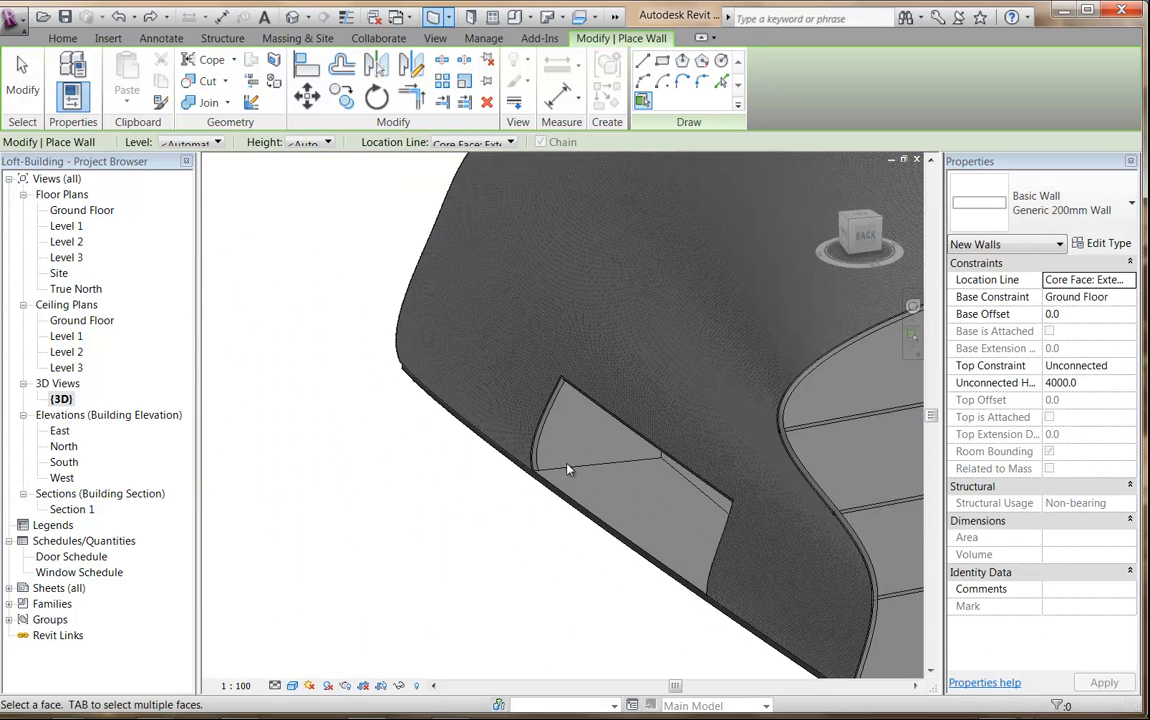
{"action": "scroll", "coordinate": [572, 470], "scroll_direction": "up", "scroll_amount": 2}
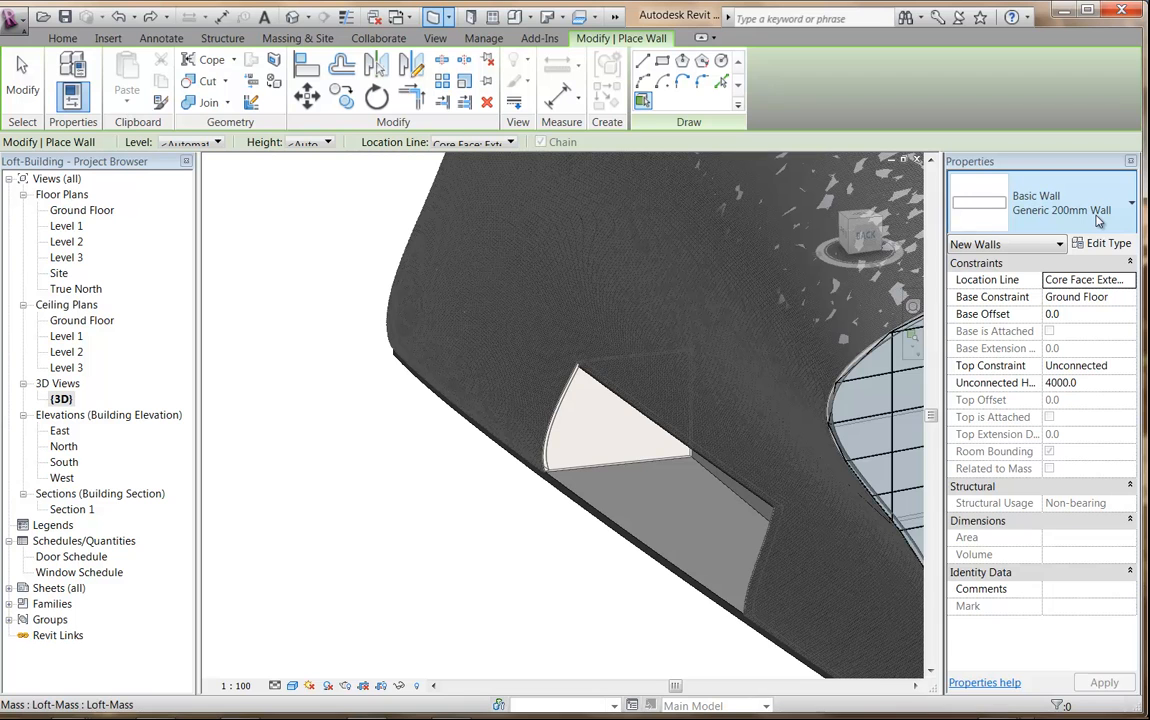
{"action": "right_click", "coordinate": [290, 213]}
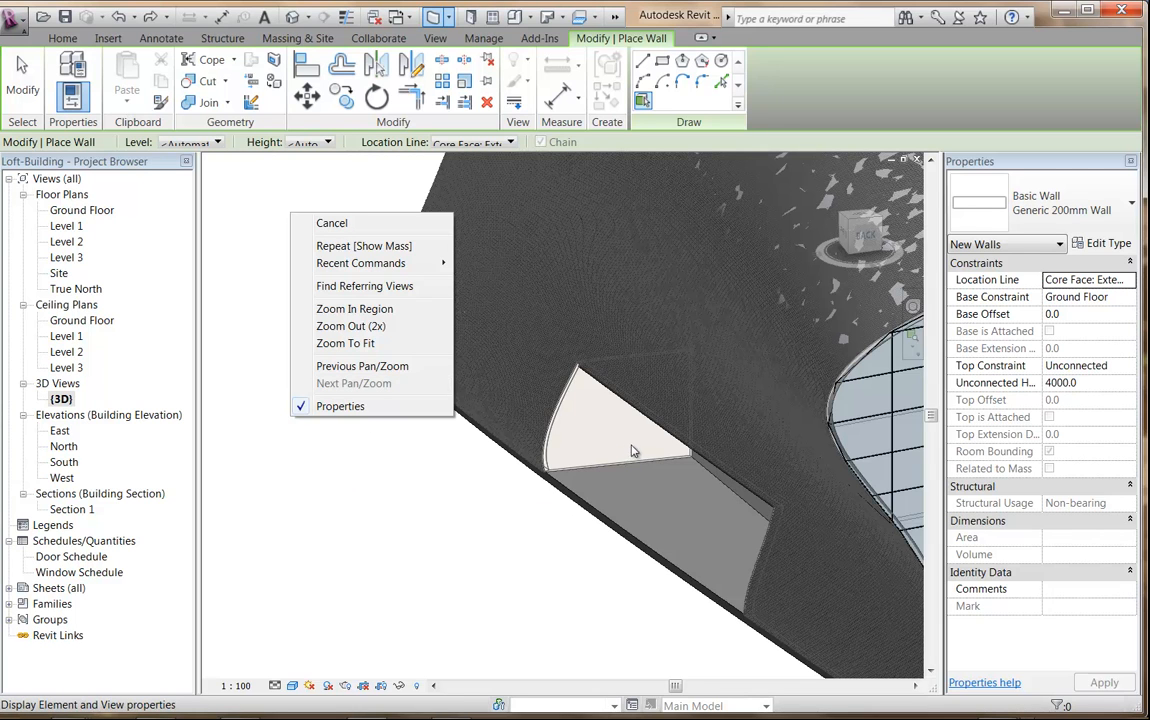
{"action": "left_click", "coordinate": [418, 502]}
{"action": "right_click", "coordinate": [322, 323]}
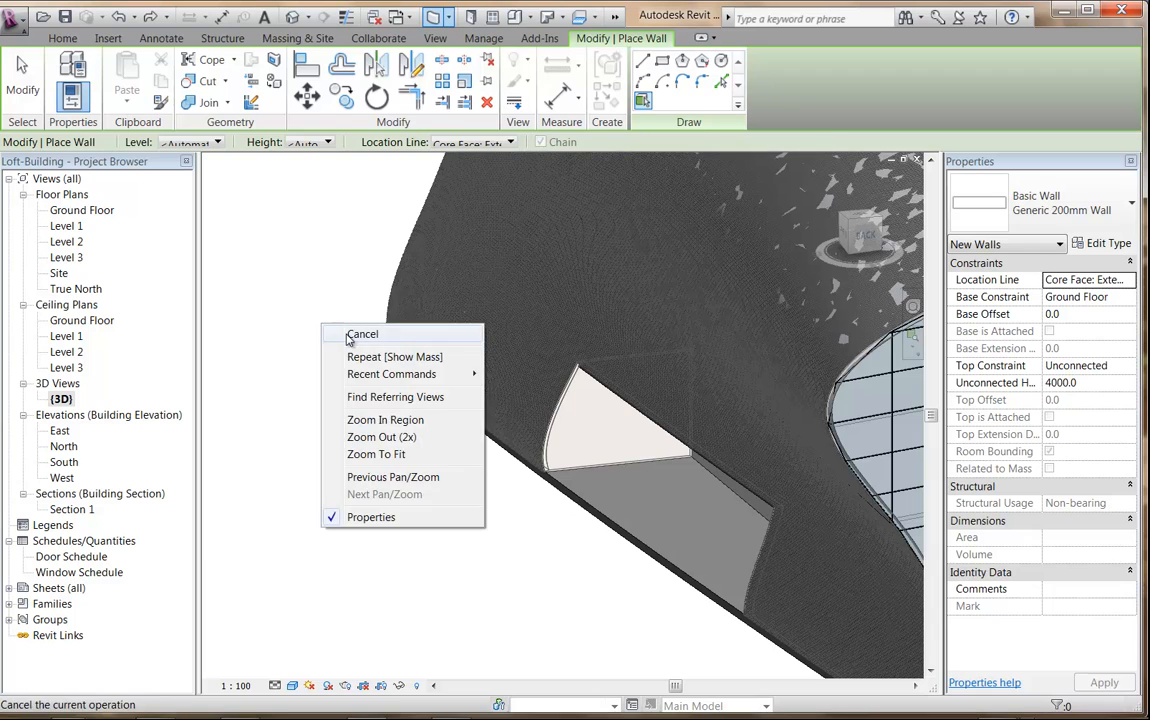
{"action": "left_click", "coordinate": [350, 335]}
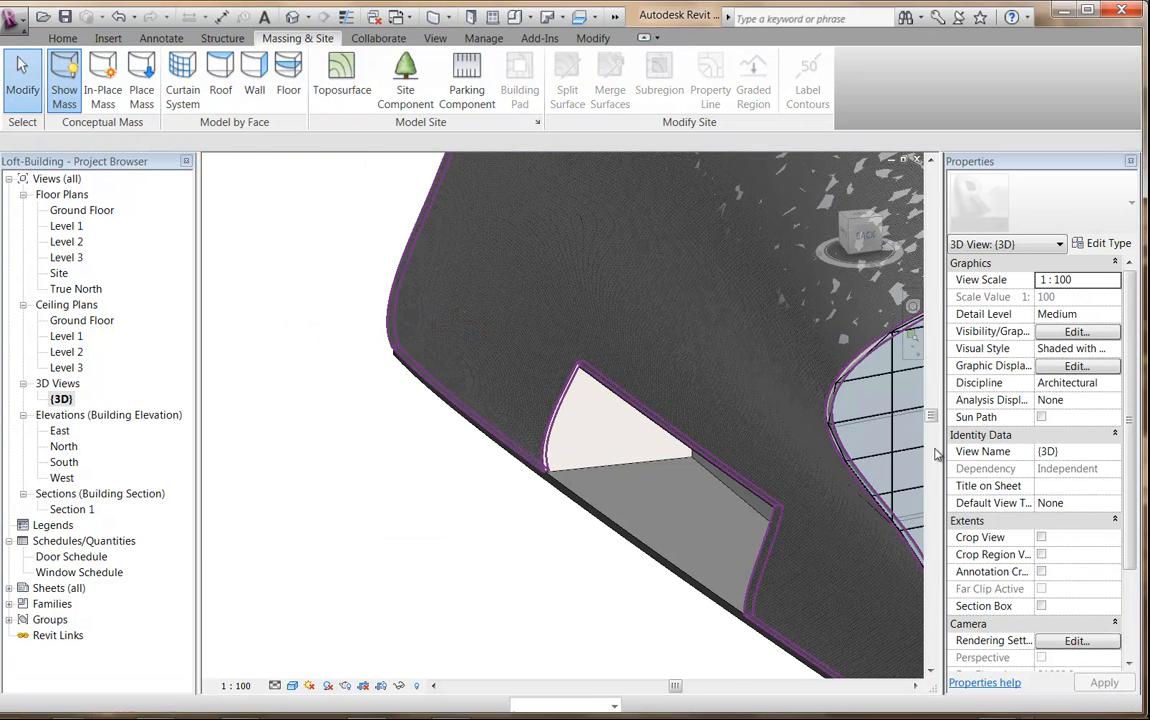
Step: Examine the 3D view's visibility/graphic overrides for imported categories, annotation categories and filters, leaving the settings as they are
{"action": "left_click", "coordinate": [1073, 332]}
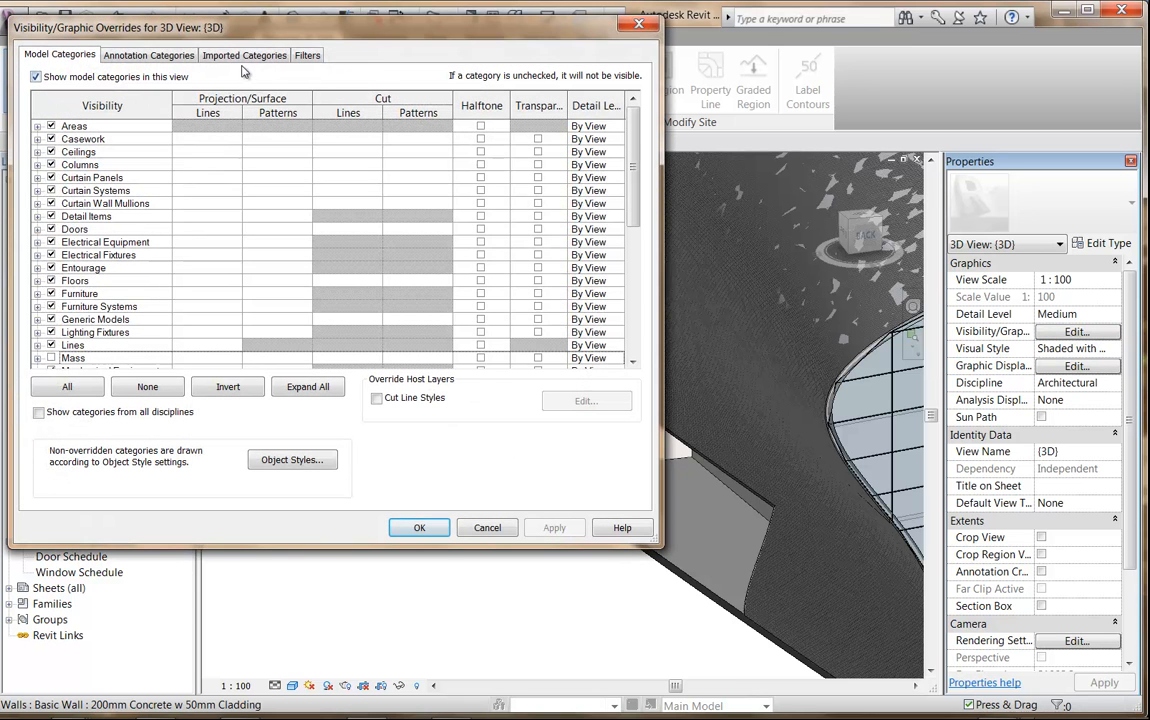
{"action": "left_click", "coordinate": [255, 57]}
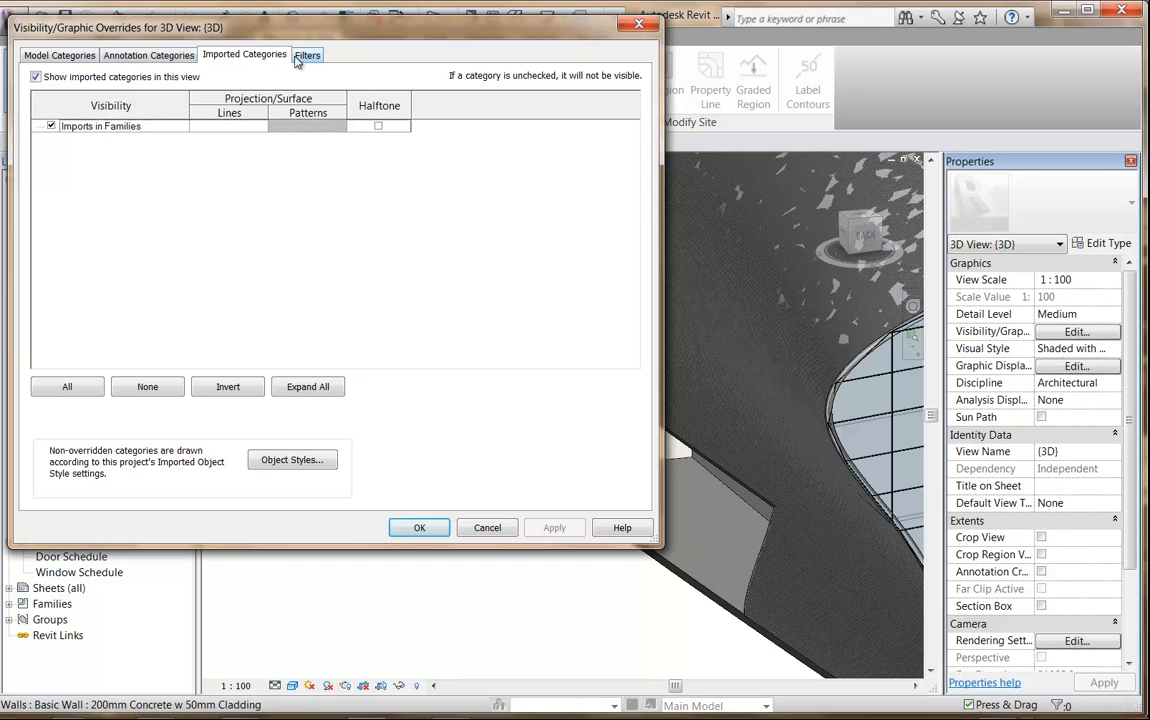
{"action": "left_click", "coordinate": [127, 58]}
{"action": "left_click", "coordinate": [245, 57]}
{"action": "left_click", "coordinate": [304, 57]}
{"action": "left_click", "coordinate": [240, 57]}
{"action": "left_click", "coordinate": [487, 527]}
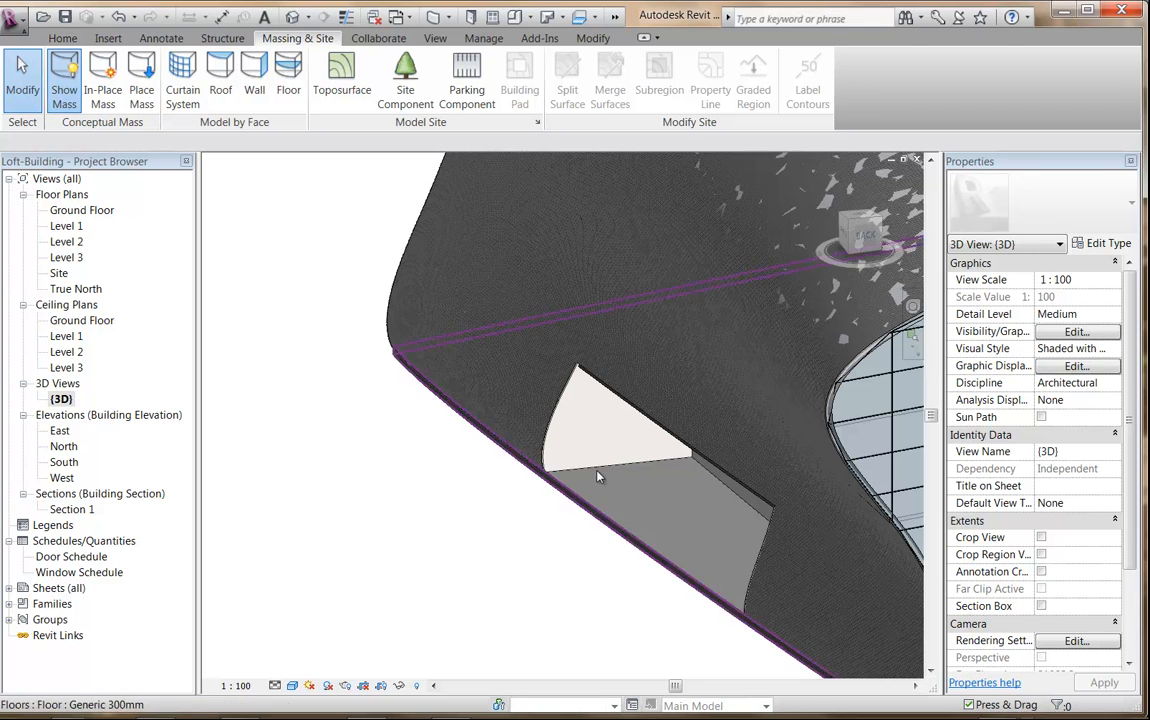
Step: Place a Storefront curtain wall by face on the recess's long back face
{"action": "scroll", "coordinate": [590, 472], "scroll_direction": "up", "scroll_amount": 1}
{"action": "scroll", "coordinate": [615, 437], "scroll_direction": "up", "scroll_amount": 2}
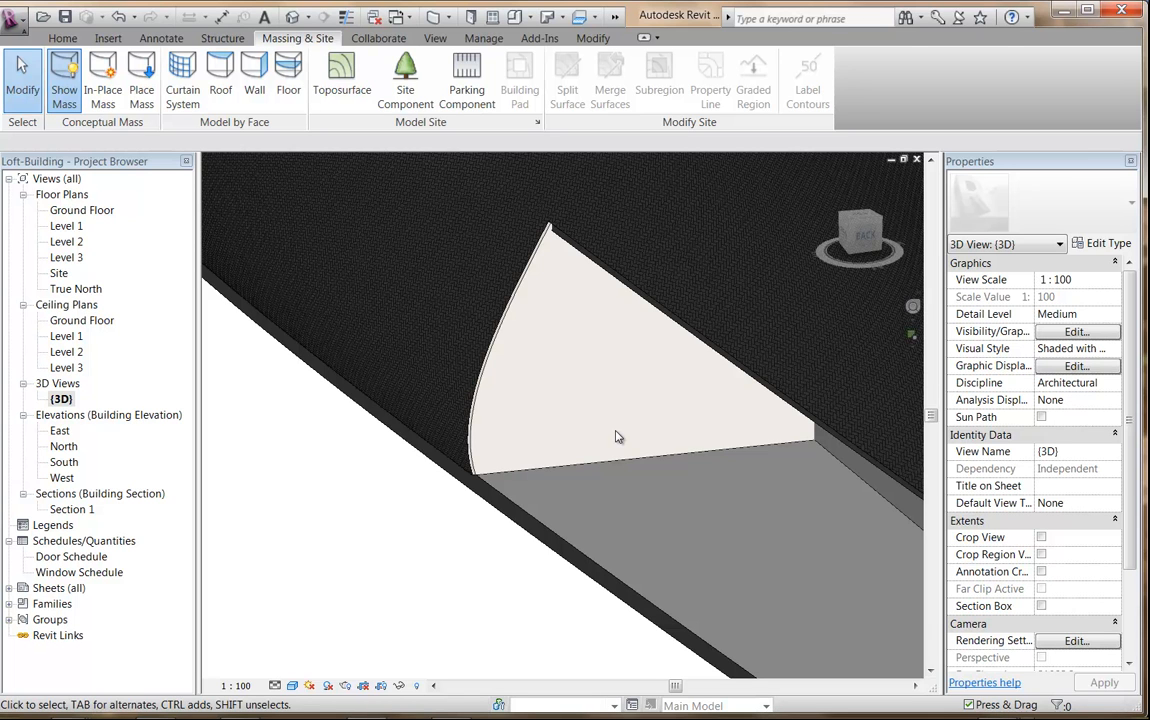
{"action": "middle_click_drag", "start_coordinate": [530, 447], "coordinate": [519, 449]}
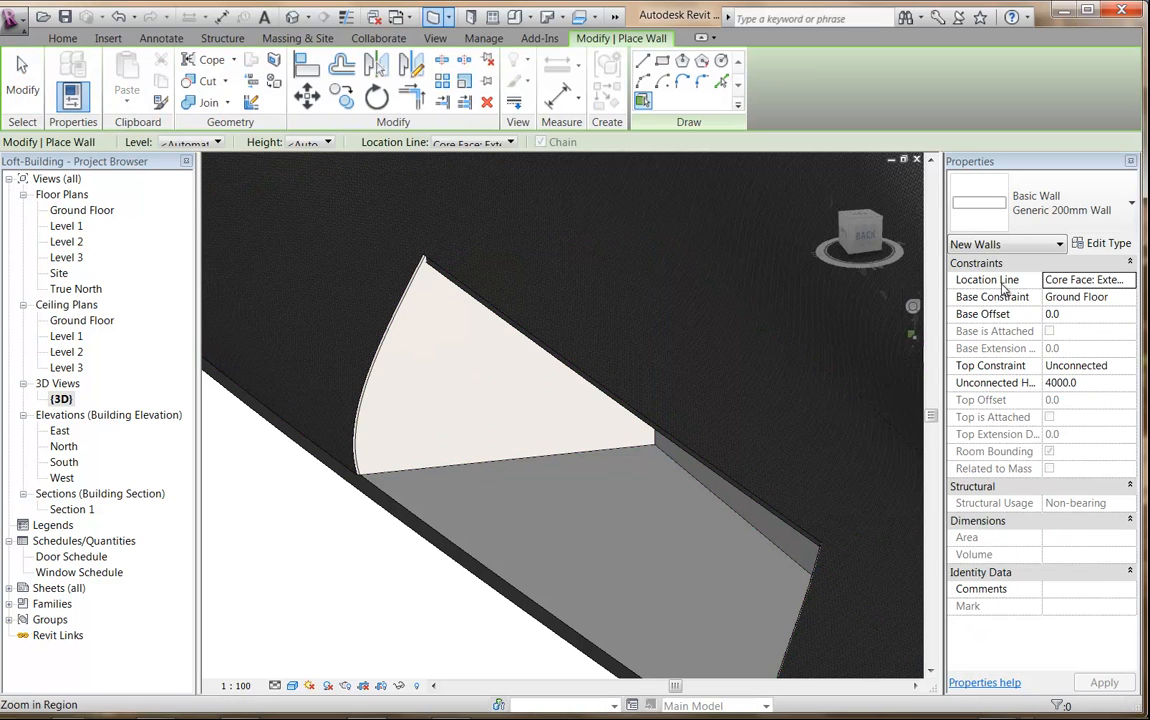
{"action": "left_click", "coordinate": [1063, 200]}
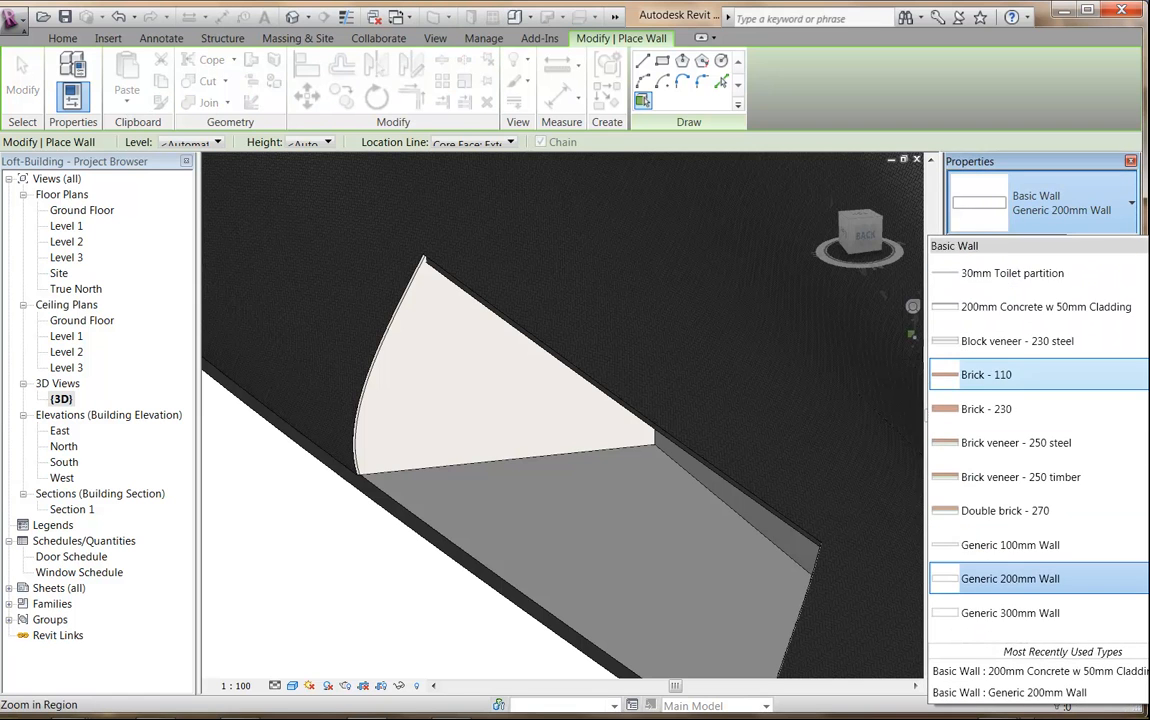
{"action": "scroll", "coordinate": [1000, 372], "scroll_direction": "down", "scroll_amount": 5}
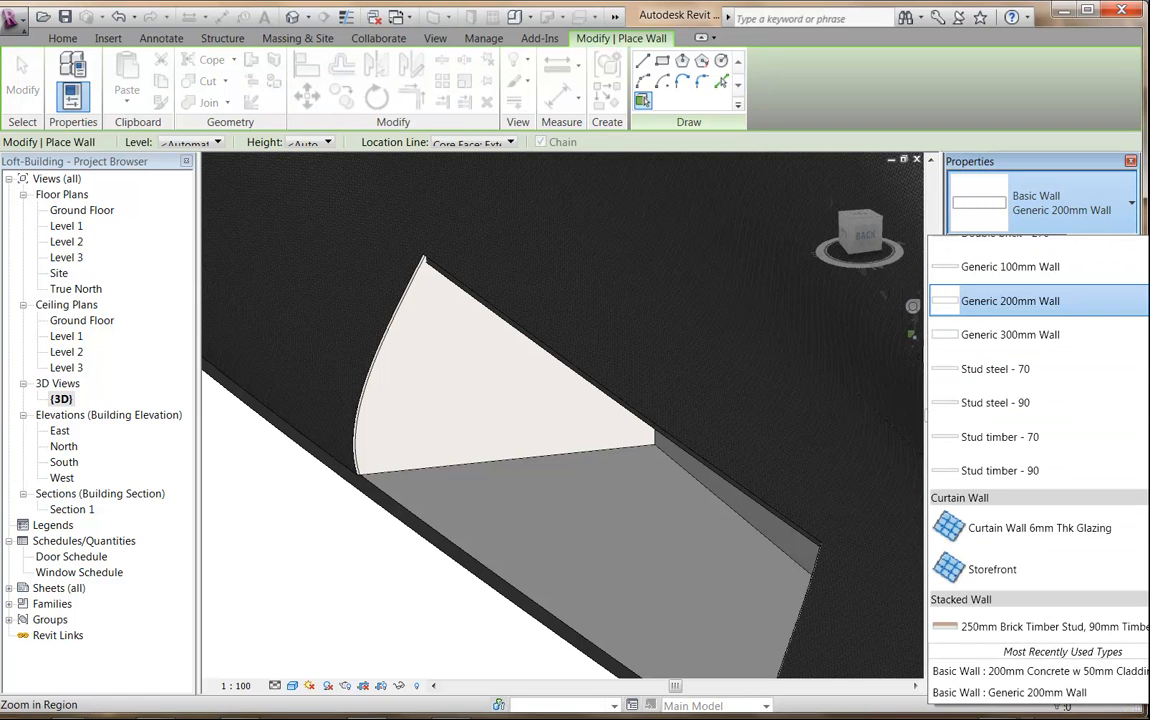
{"action": "left_click", "coordinate": [1020, 571]}
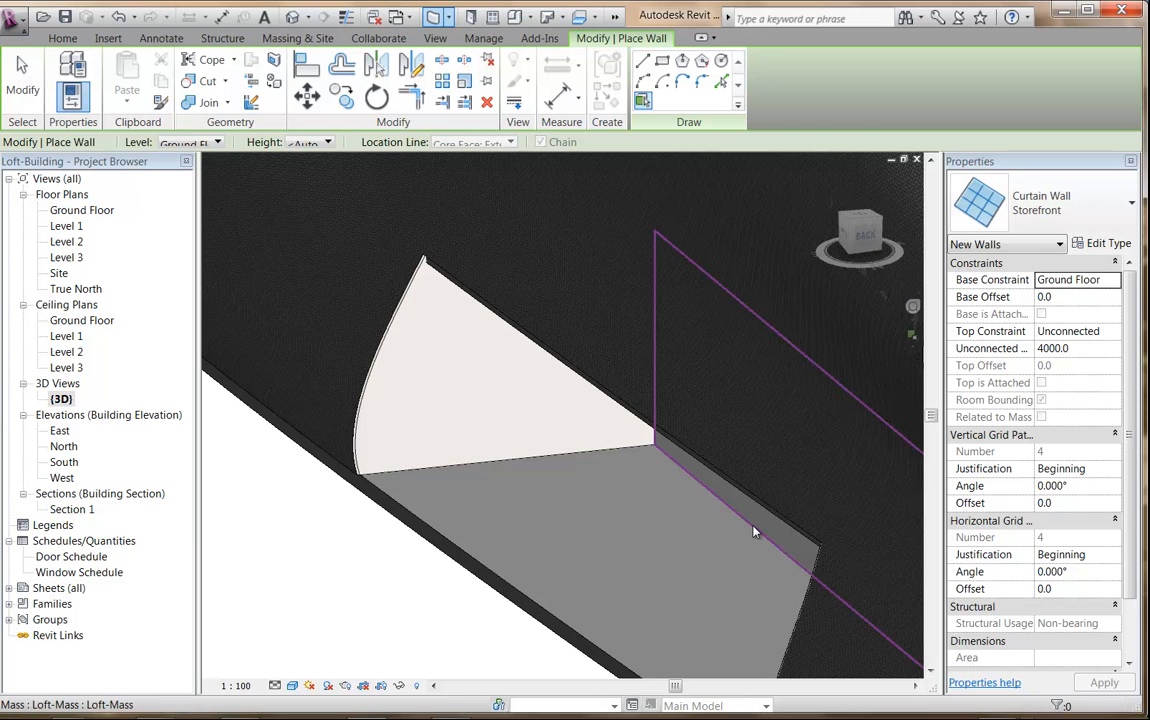
{"action": "left_click", "coordinate": [696, 604]}
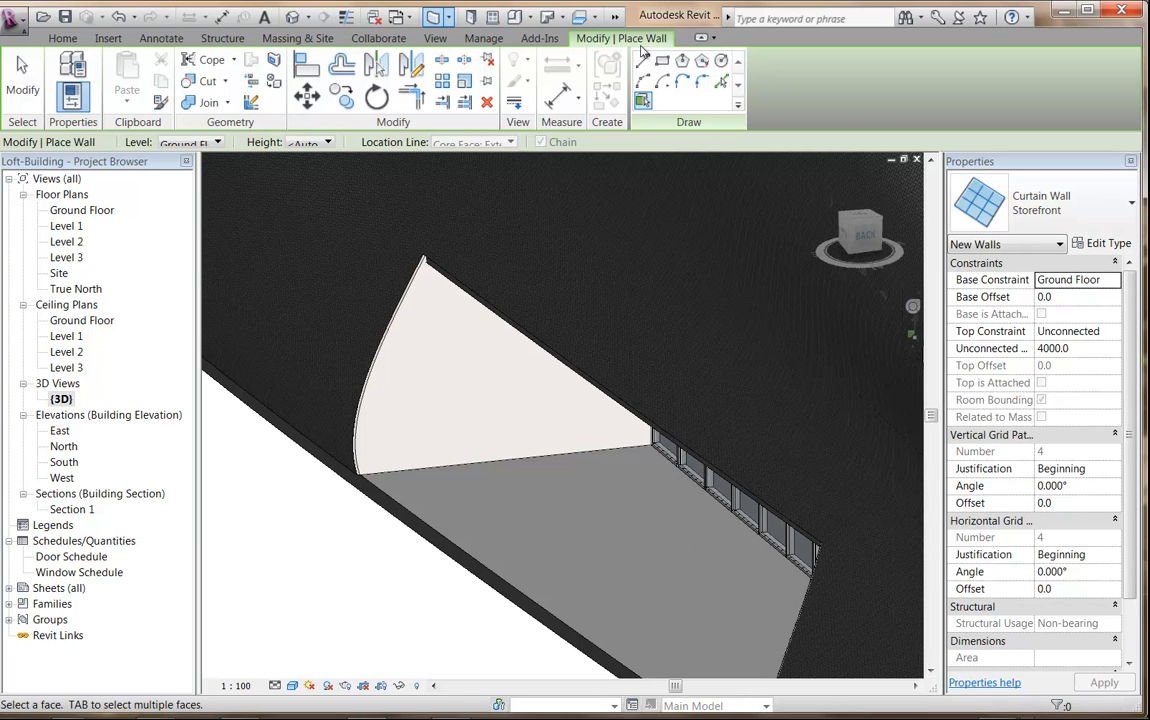
{"action": "middle_click_drag", "start_coordinate": [562, 493], "coordinate": [526, 490]}
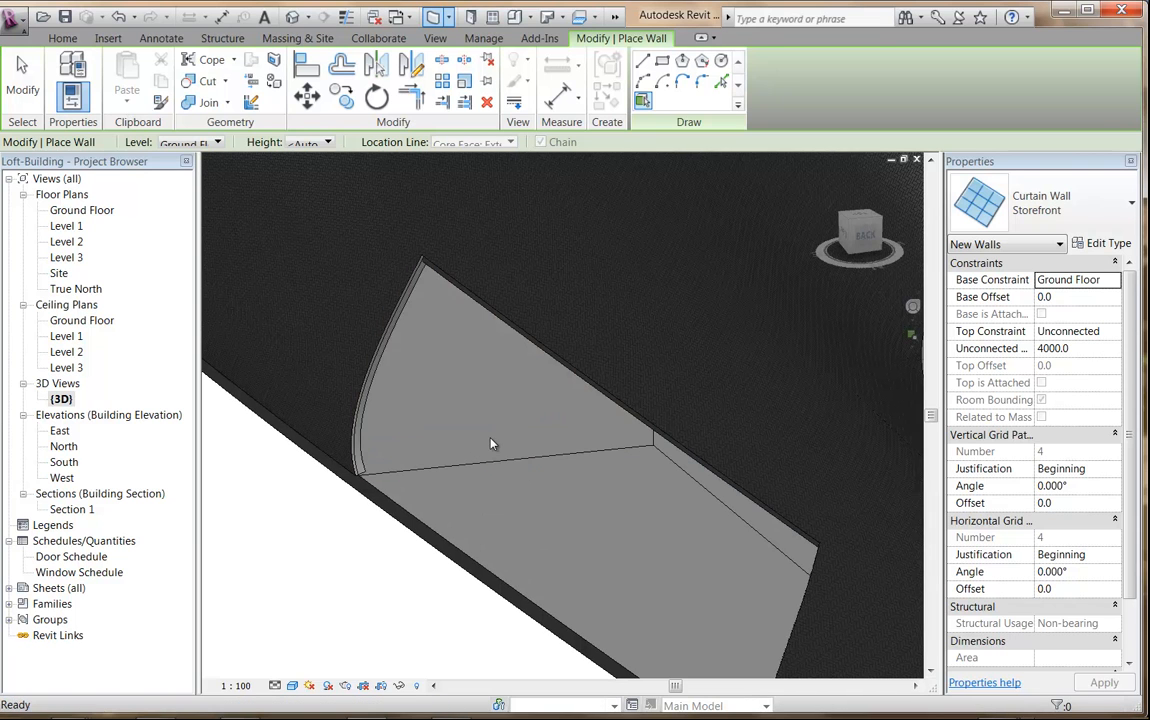
Step: Hide the mass and check the storefront glazing and end wall in the recess from the building's right side
{"action": "left_click", "coordinate": [297, 45]}
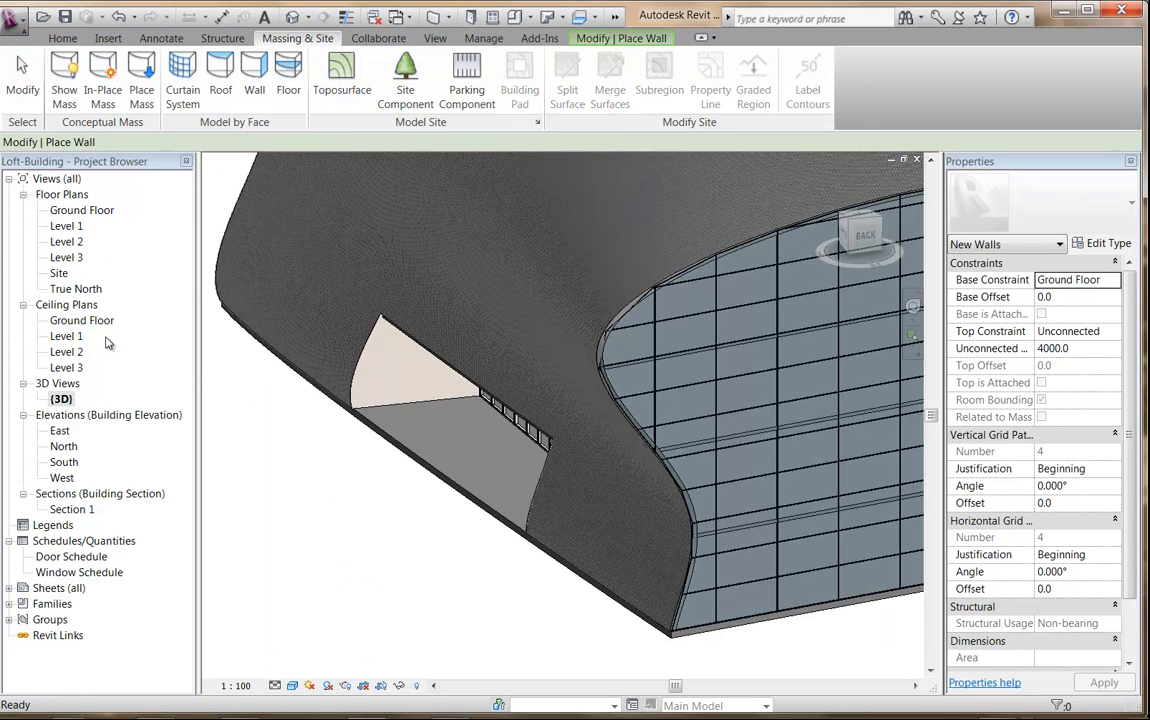
{"action": "middle_click_drag", "start_coordinate": [416, 492], "coordinate": [545, 477], "text": "shift"}
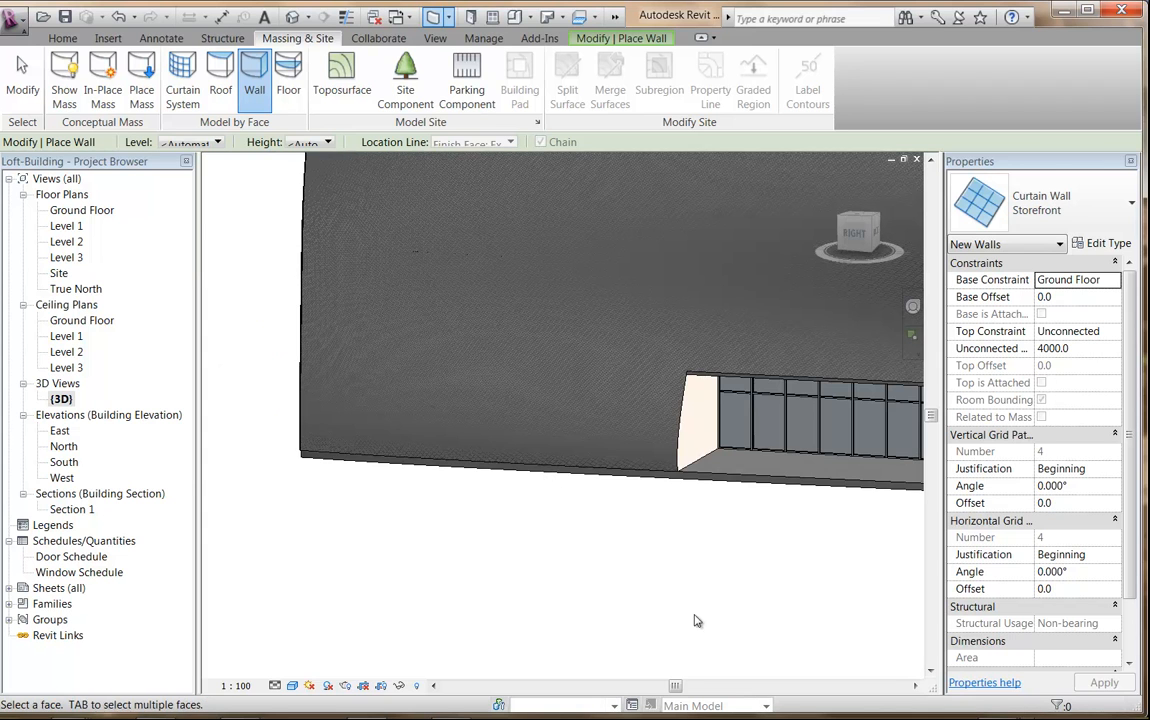
{"action": "middle_click_drag", "start_coordinate": [679, 489], "coordinate": [588, 565]}
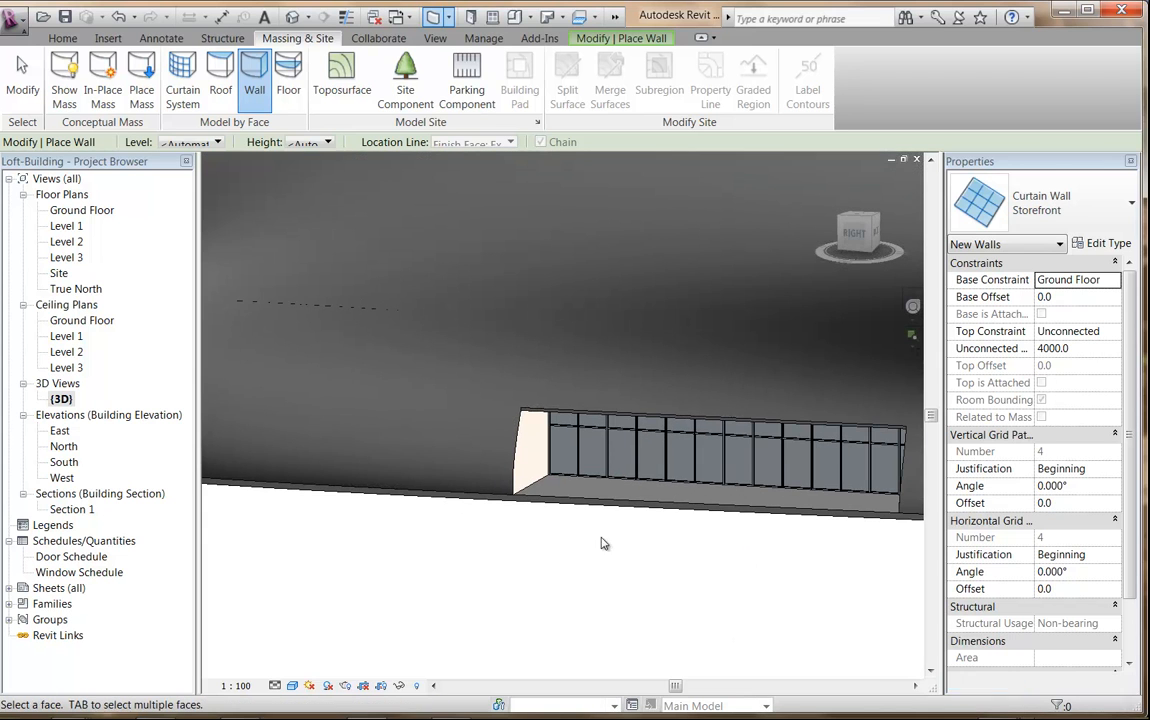
{"action": "left_click", "coordinate": [733, 481]}
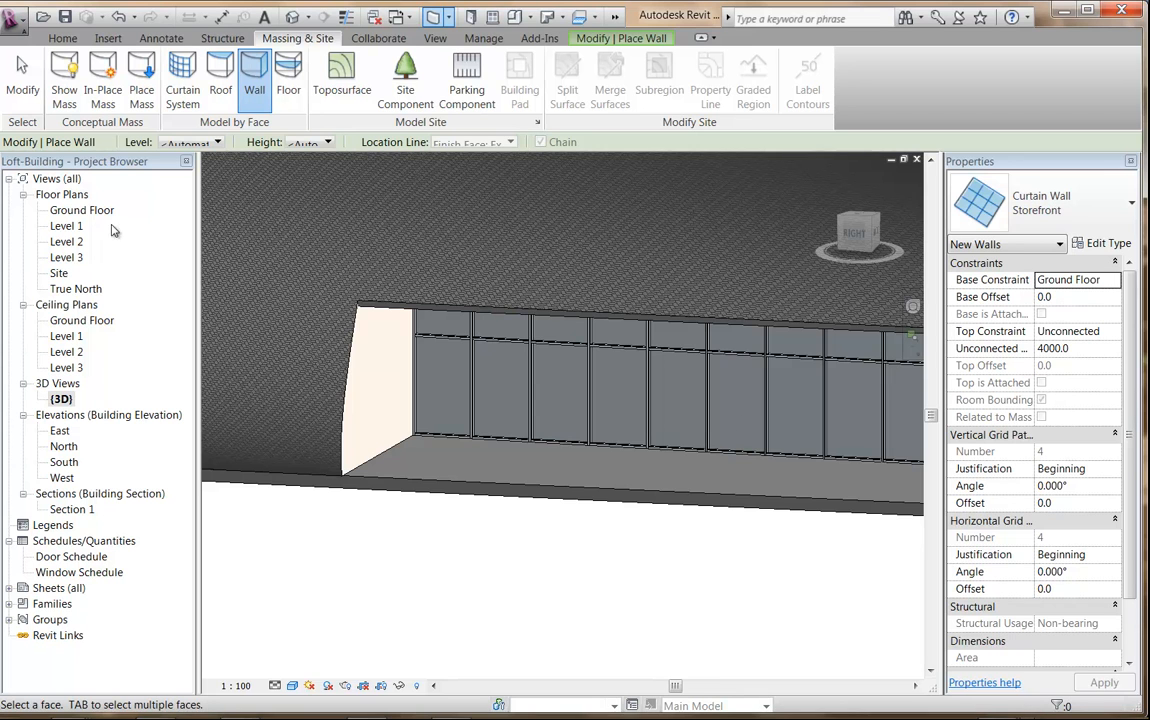
Step: Draw a diagonal grid line at about 166° across the building in the Ground Floor plan, roughly parallel to its sloping rear edge
{"action": "double_click", "coordinate": [77, 212]}
{"action": "key", "text": "Escape"}
{"action": "key", "text": "Escape"}
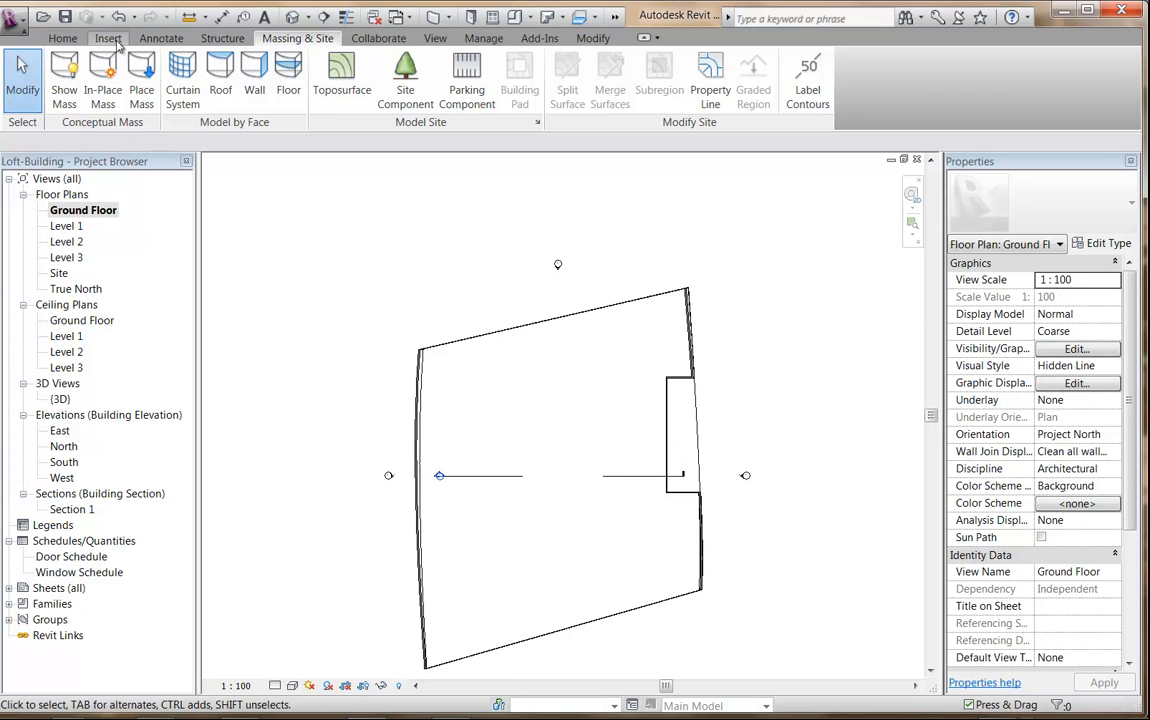
{"action": "left_click", "coordinate": [62, 38]}
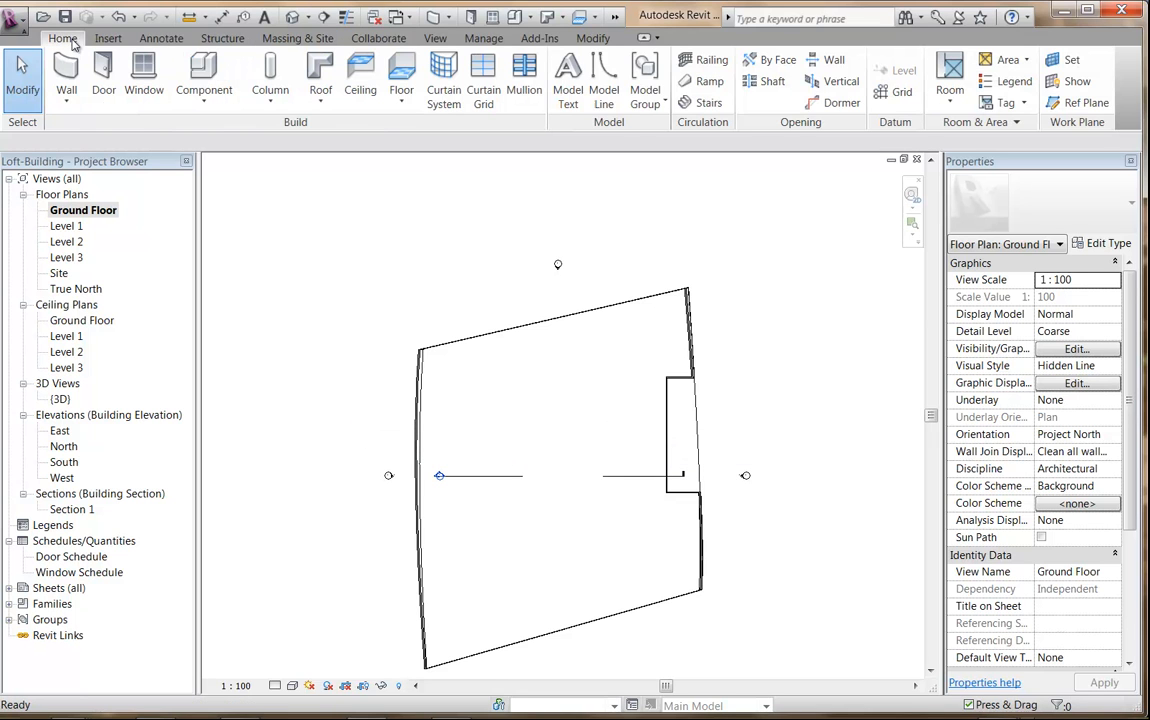
{"action": "left_click", "coordinate": [890, 94]}
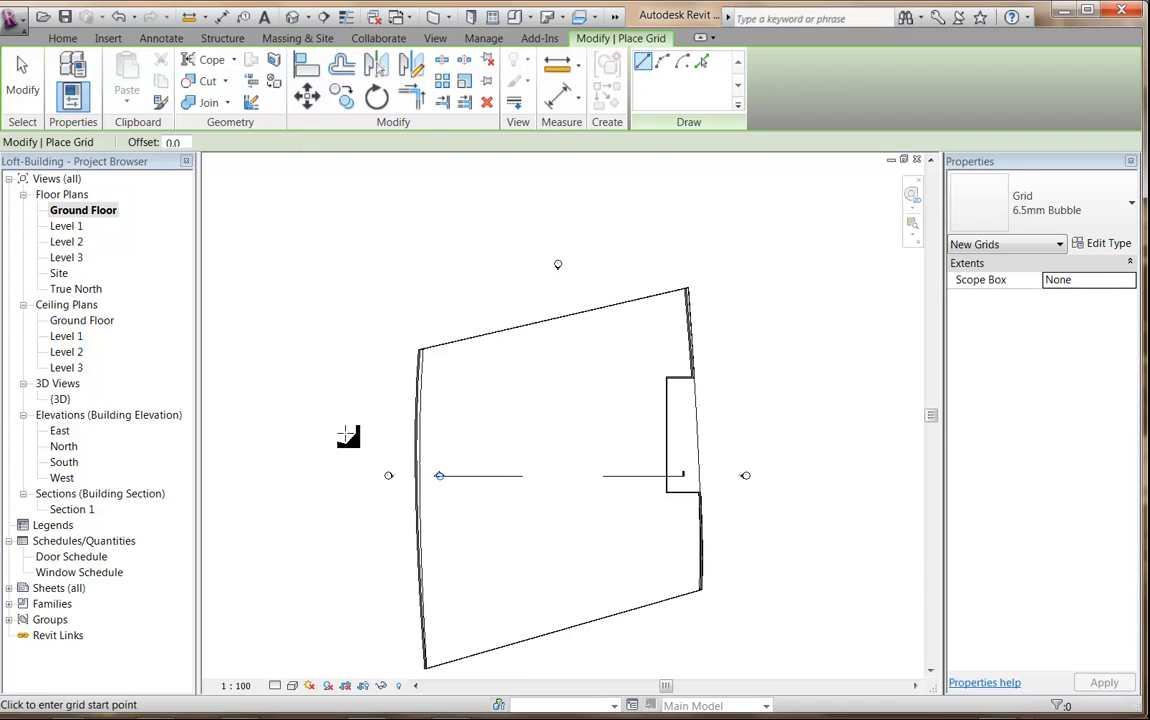
{"action": "left_click", "coordinate": [743, 322]}
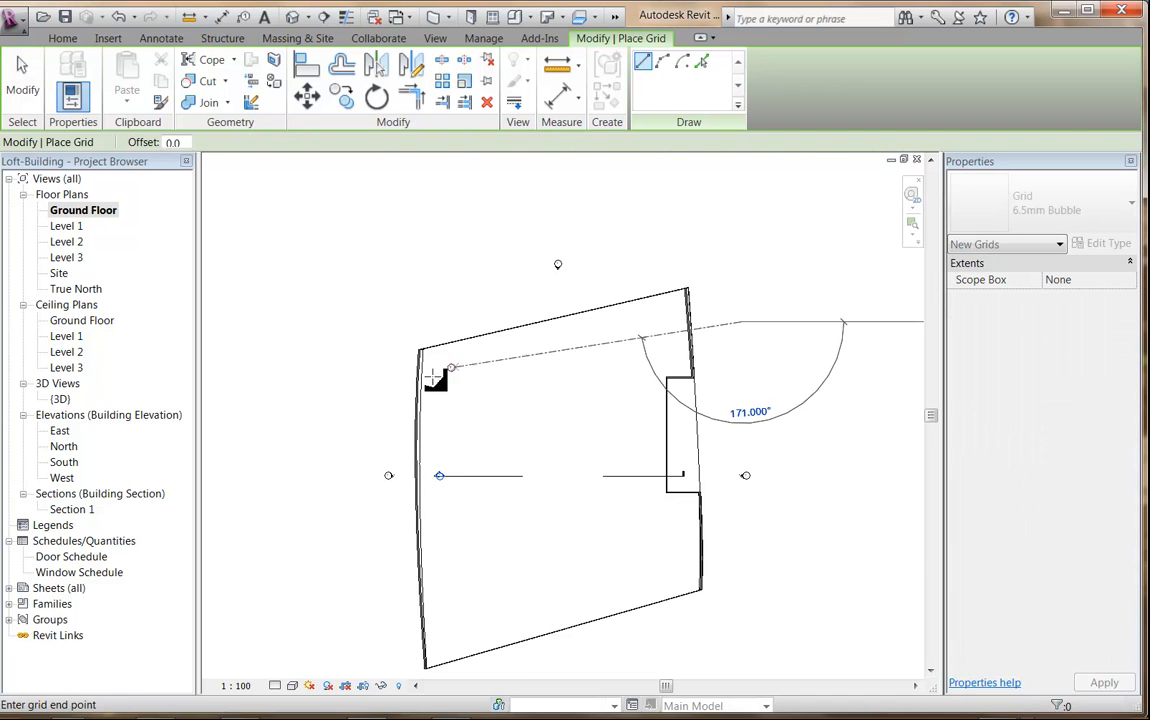
{"action": "left_click", "coordinate": [345, 420]}
{"action": "mouse_move", "coordinate": [359, 449]}
{"action": "middle_mouse_down"}
{"action": "mouse_move", "coordinate": [398, 329]}
{"action": "mouse_move", "coordinate": [390, 316]}
{"action": "middle_mouse_up"}
{"action": "right_click", "coordinate": [363, 286]}
{"action": "left_click", "coordinate": [378, 295]}
{"action": "right_click", "coordinate": [385, 296]}
{"action": "left_click", "coordinate": [406, 306]}
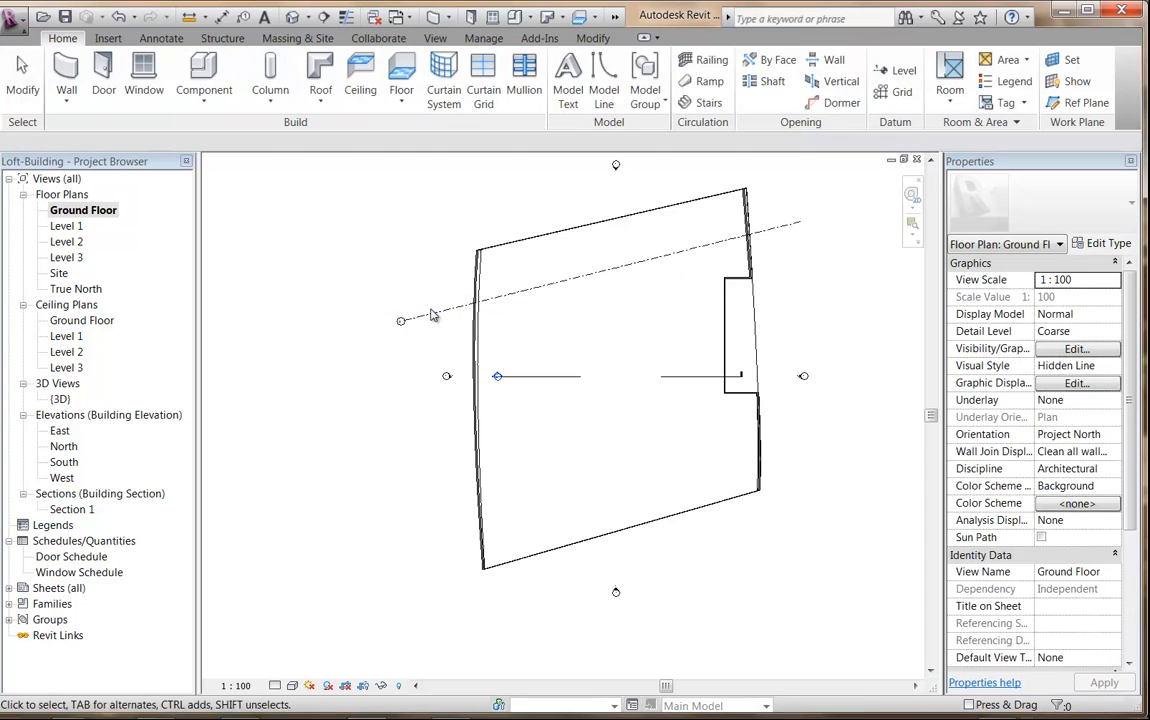
Step: Array the diagonal grid line into 4 grouped grid lines, spaced 12000 mm apart vertically down the building
{"action": "left_click", "coordinate": [436, 315]}
{"action": "middle_click_drag", "start_coordinate": [600, 387], "coordinate": [566, 426]}
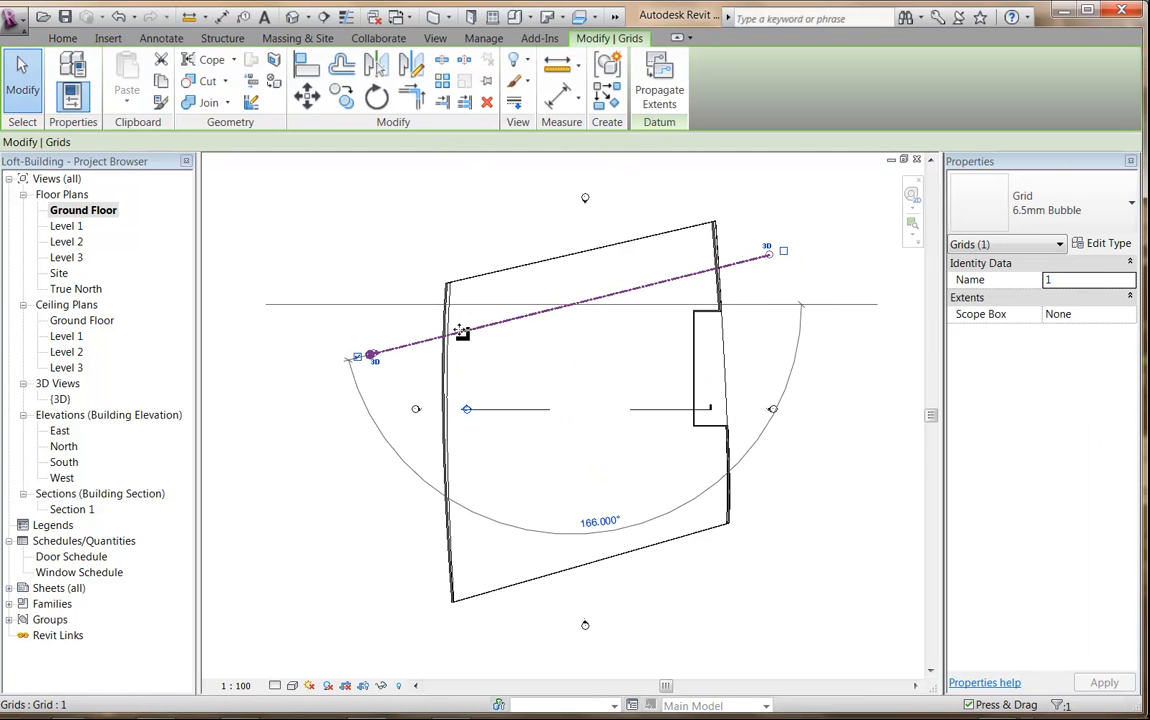
{"action": "left_click", "coordinate": [442, 81]}
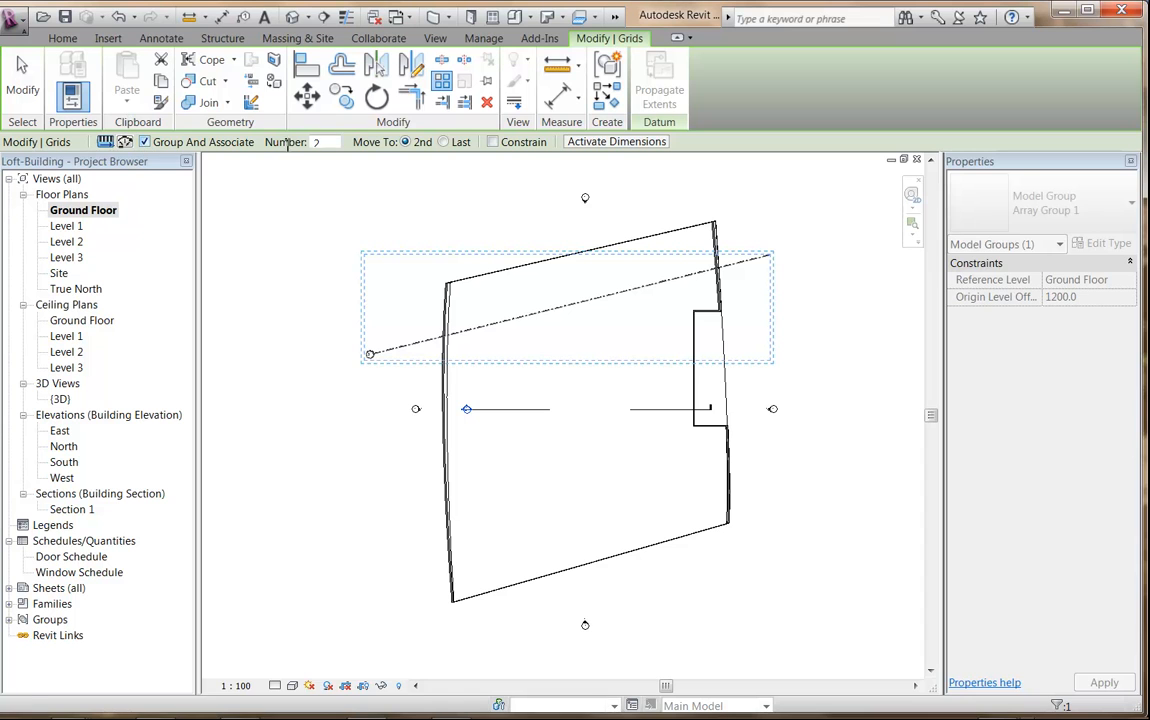
{"action": "double_click", "coordinate": [331, 142]}
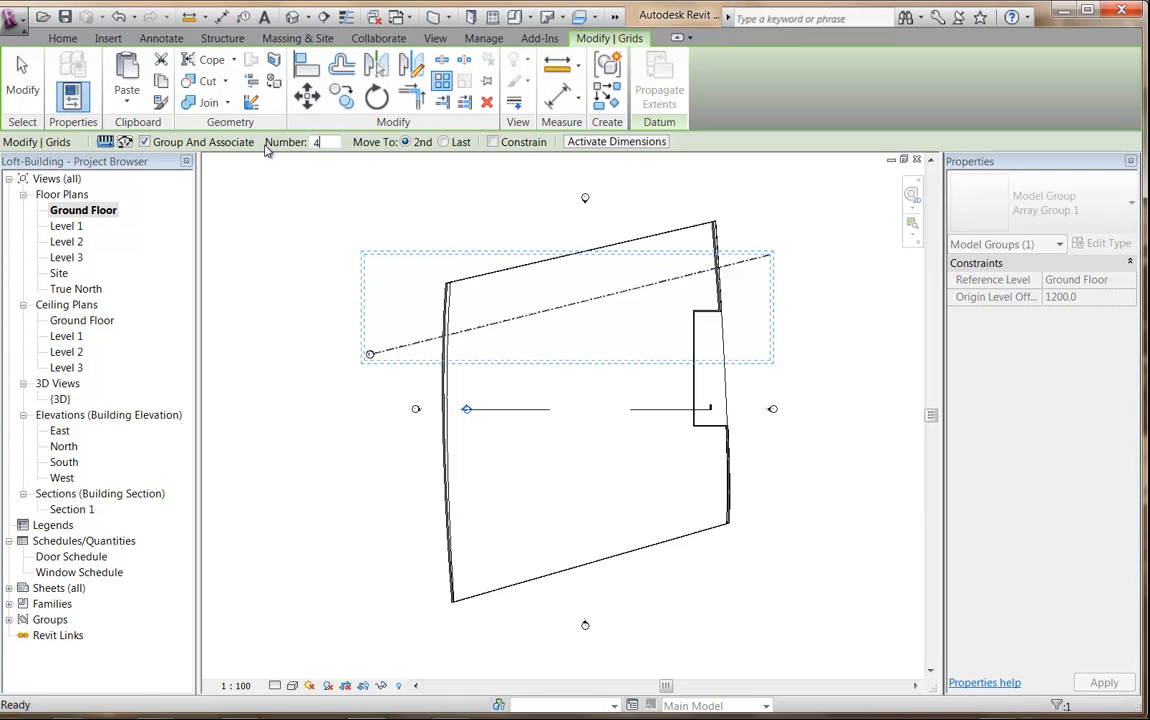
{"action": "left_click", "coordinate": [398, 348]}
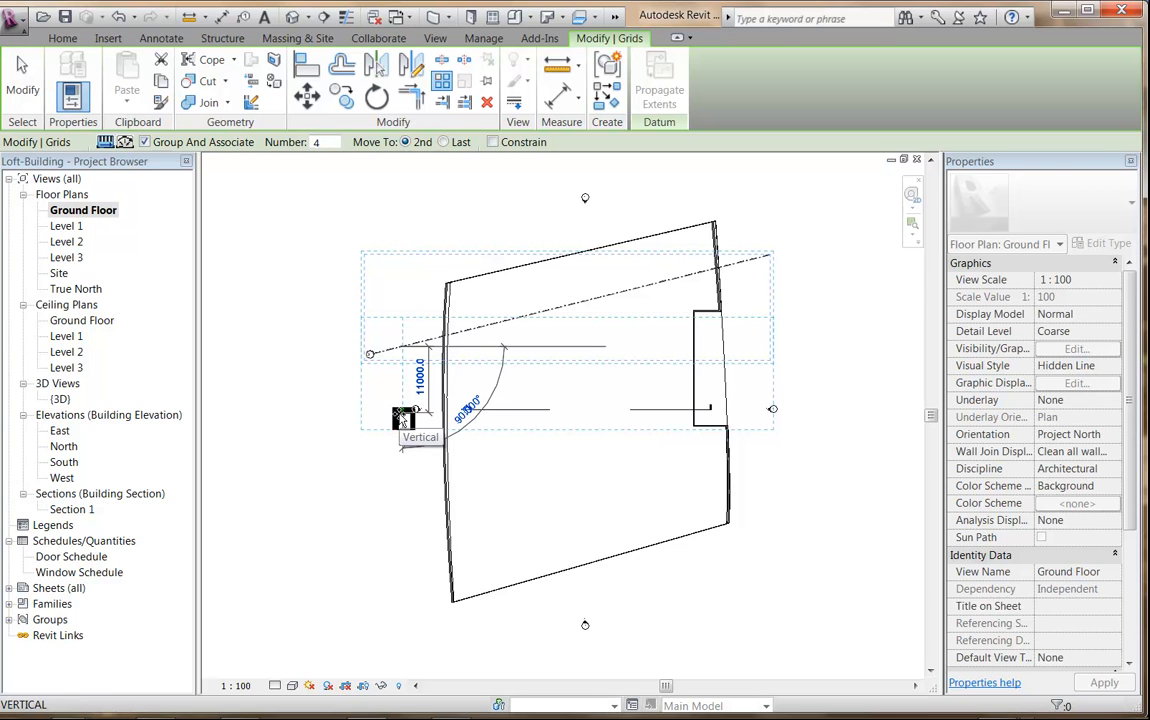
{"action": "type", "text": "12000"}
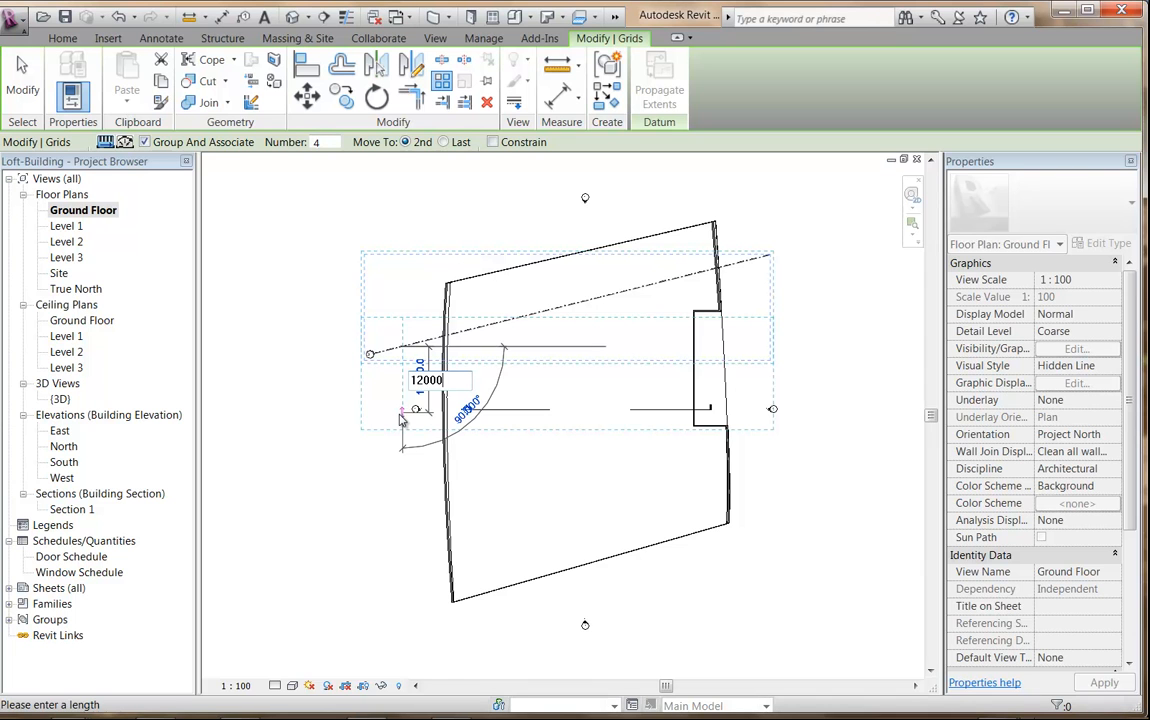
{"action": "key", "text": "Return"}
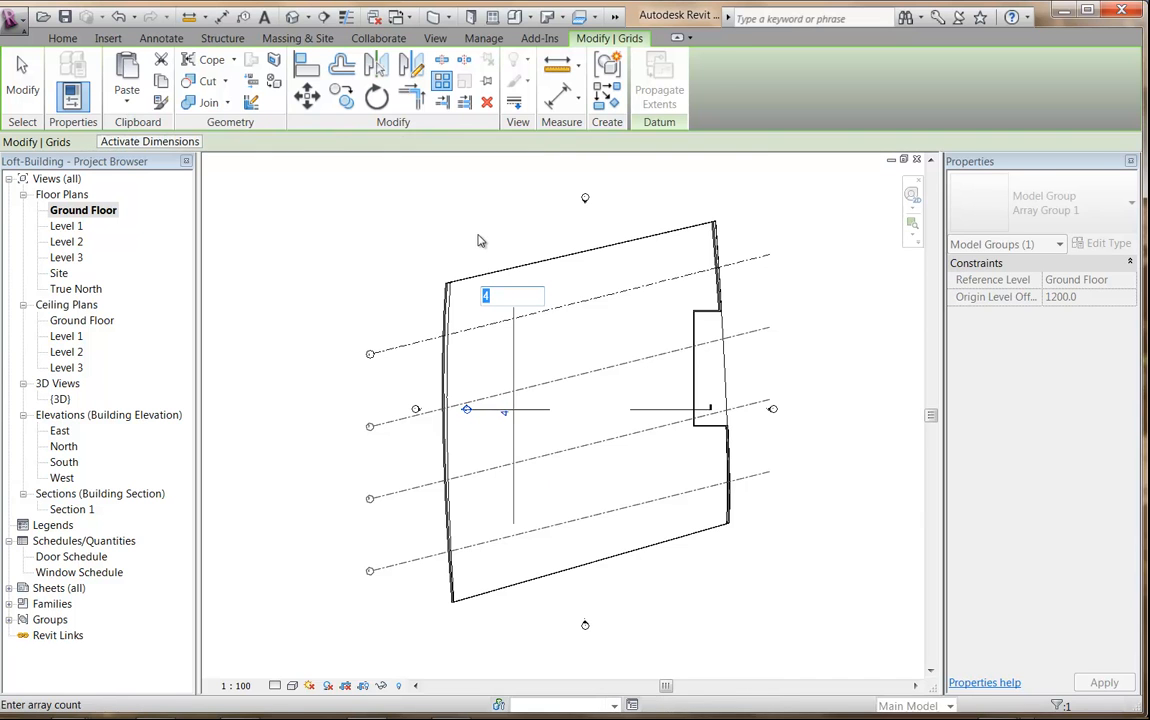
{"action": "key", "text": "Return"}
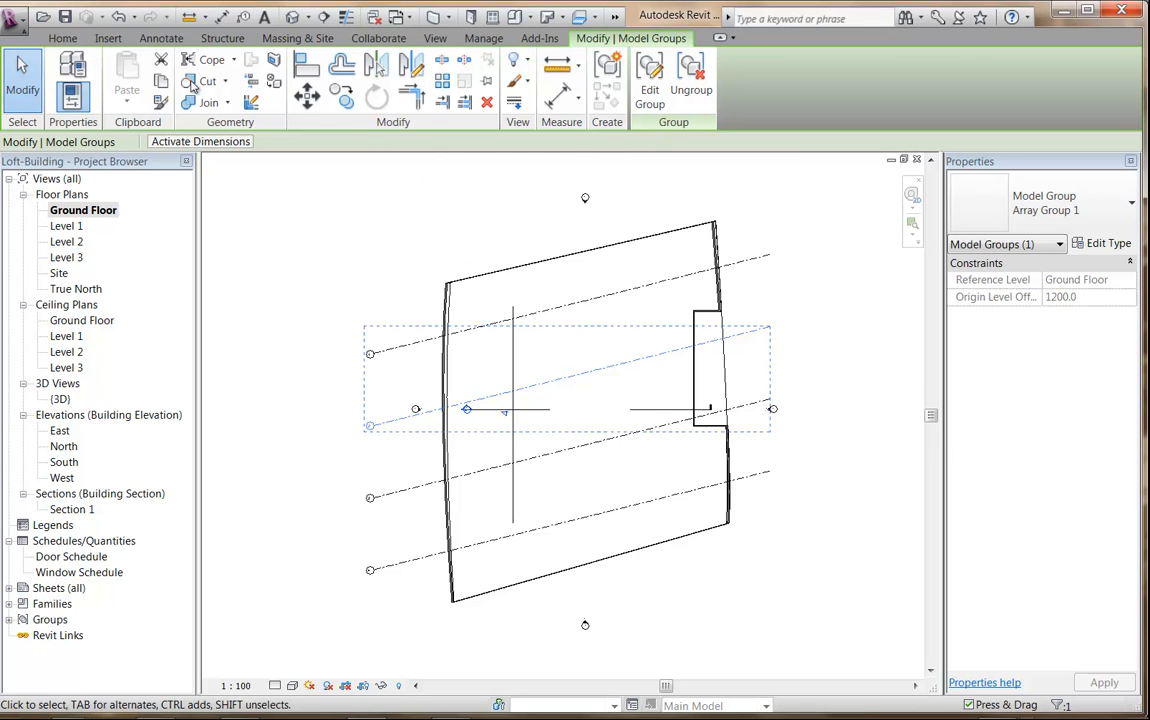
Step: Draw a vertical grid line at 90° through the full depth of the building, just inside its curved west wall
{"action": "left_click", "coordinate": [66, 36]}
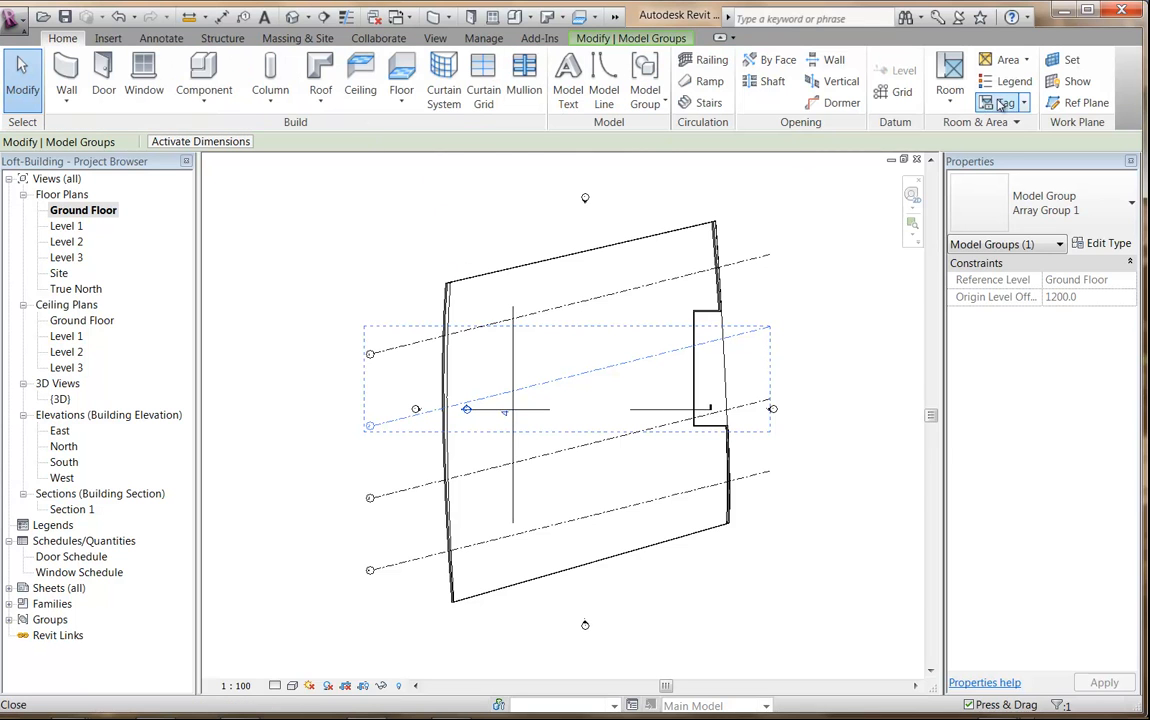
{"action": "left_click", "coordinate": [478, 630]}
{"action": "key", "text": "g"}
{"action": "key", "text": "r"}
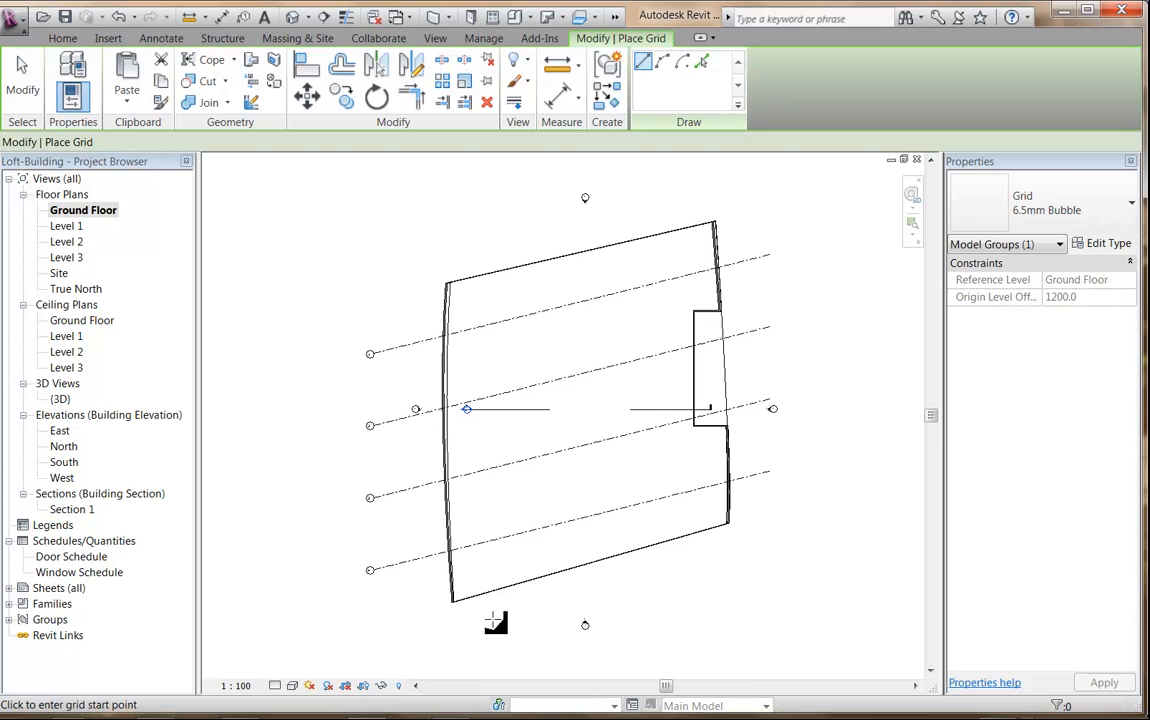
{"action": "left_click", "coordinate": [494, 635]}
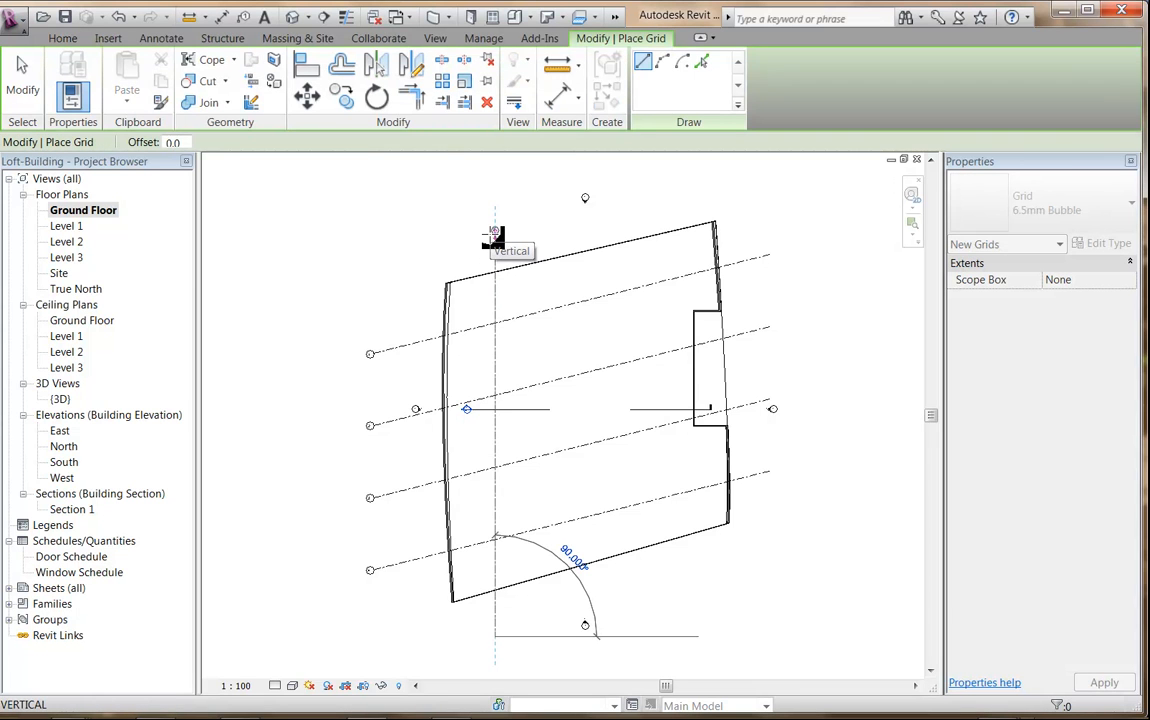
{"action": "left_click", "coordinate": [494, 192]}
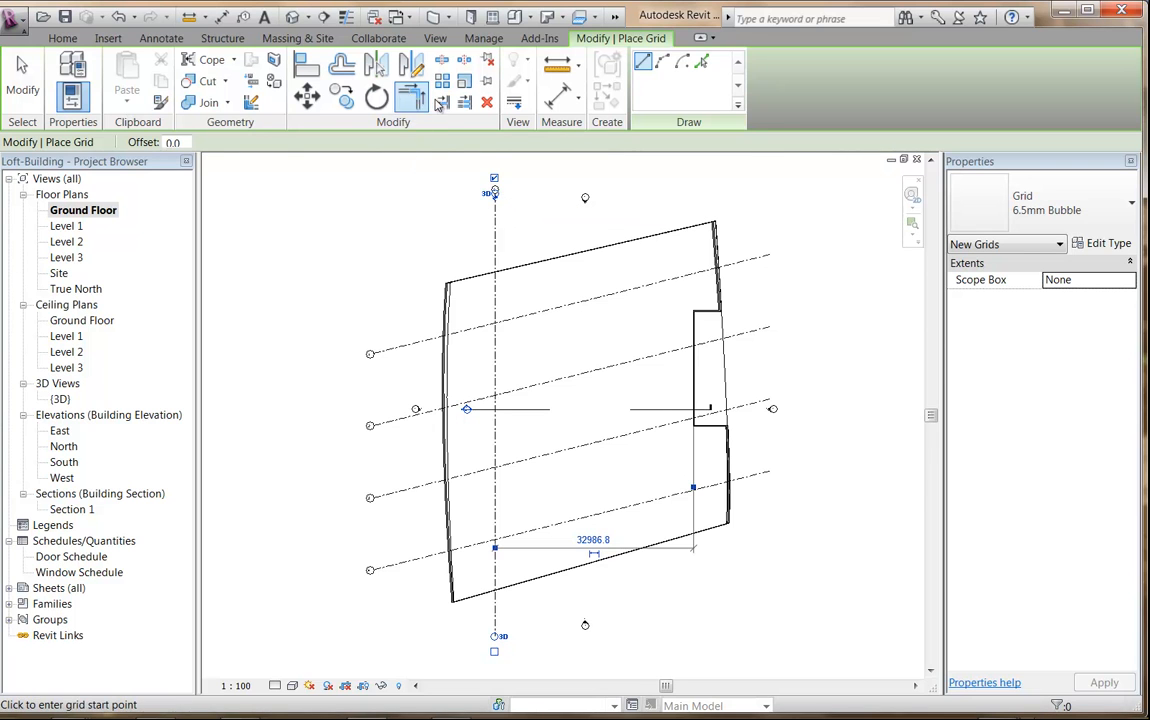
{"action": "key", "text": "Escape"}
{"action": "key", "text": "Escape"}
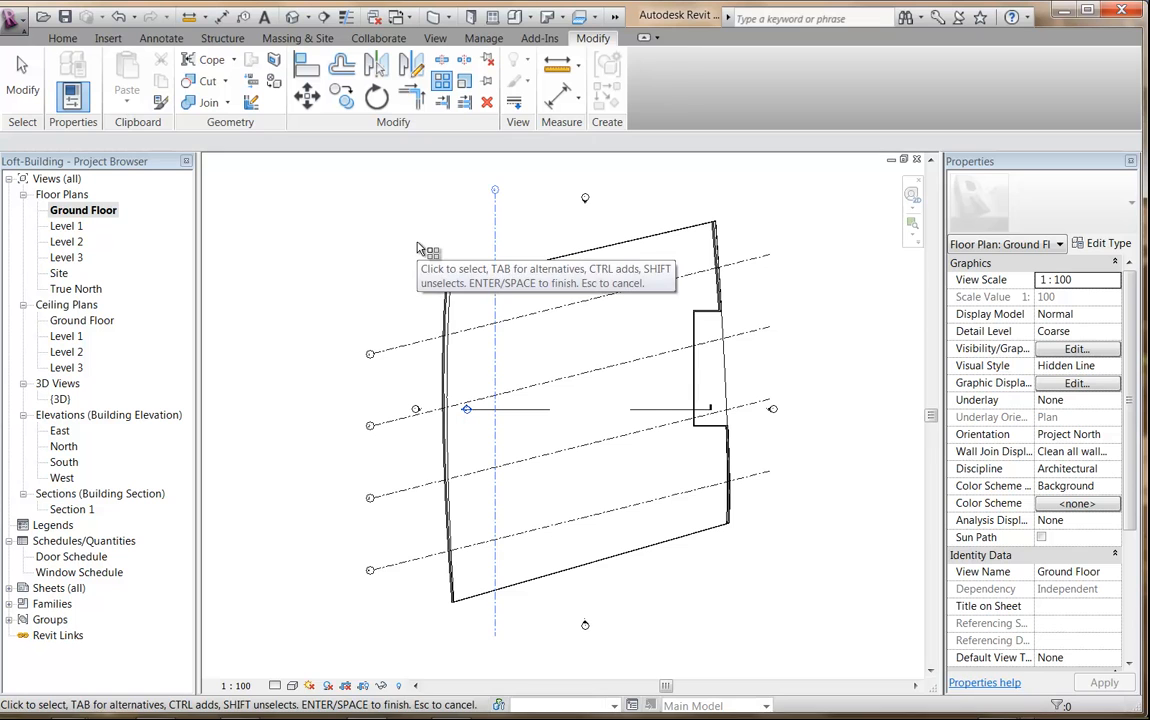
Step: Array the vertical grid line horizontally across the building into 4 grouped grid lines at 10000 mm spacing
{"action": "left_click", "coordinate": [494, 245]}
{"action": "key", "text": "a"}
{"action": "key", "text": "r"}
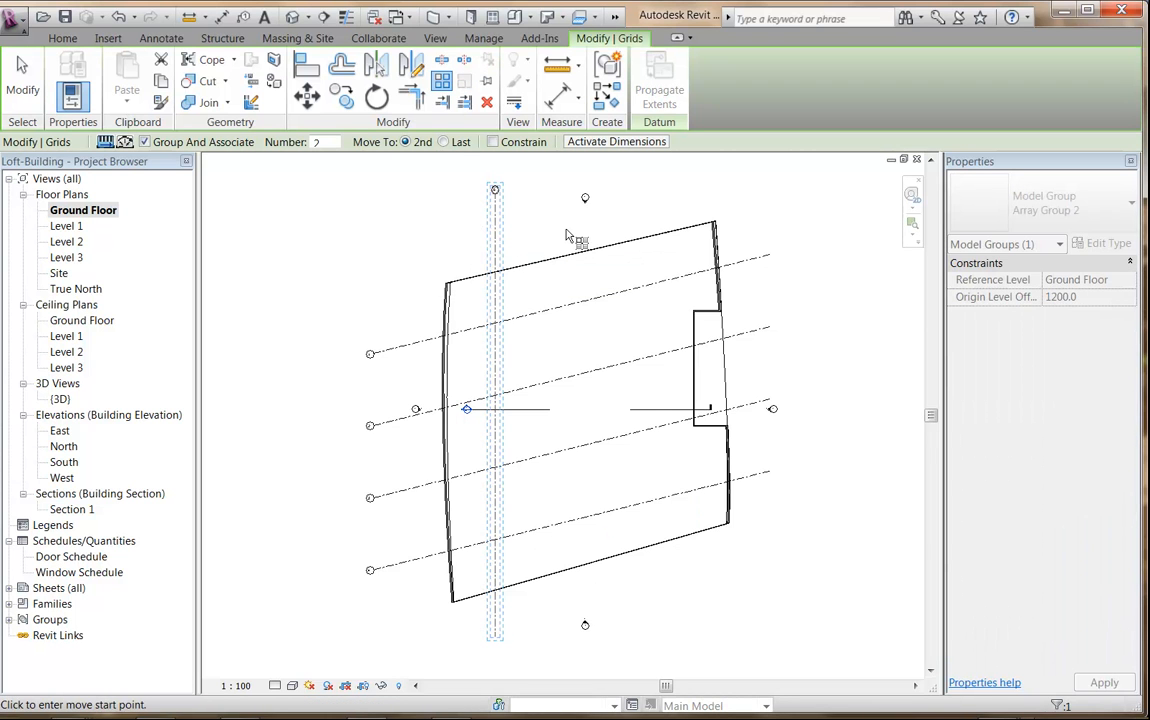
{"action": "left_click", "coordinate": [492, 220]}
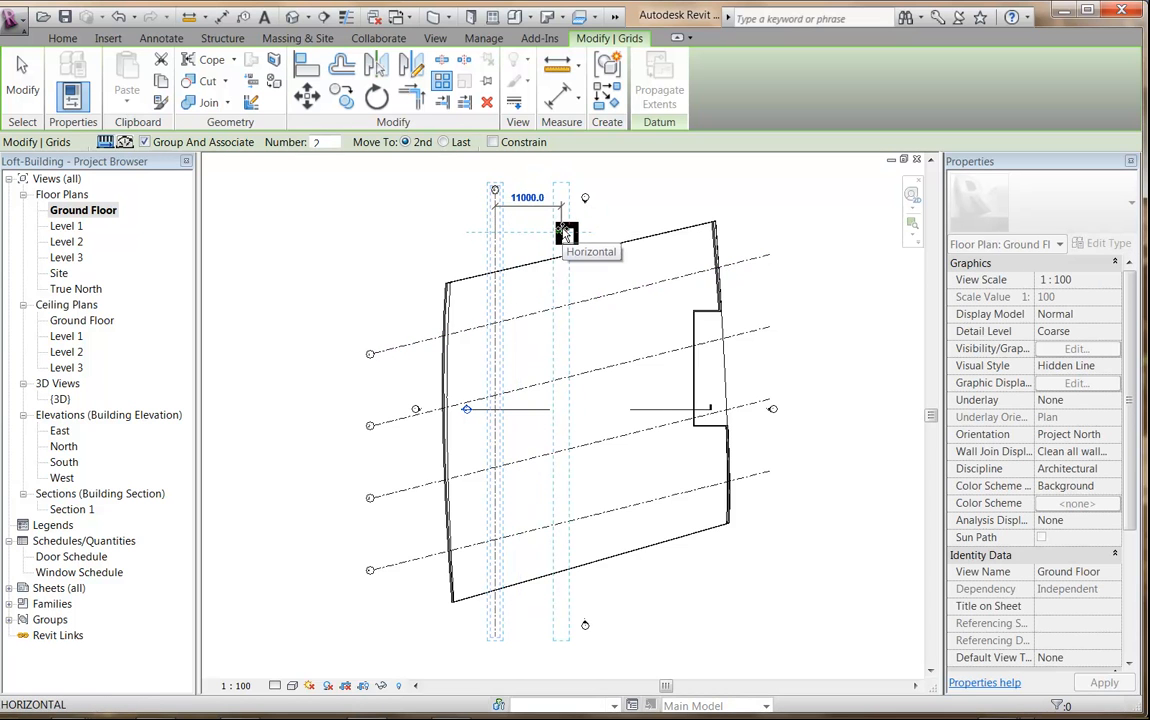
{"action": "type", "text": "10000"}
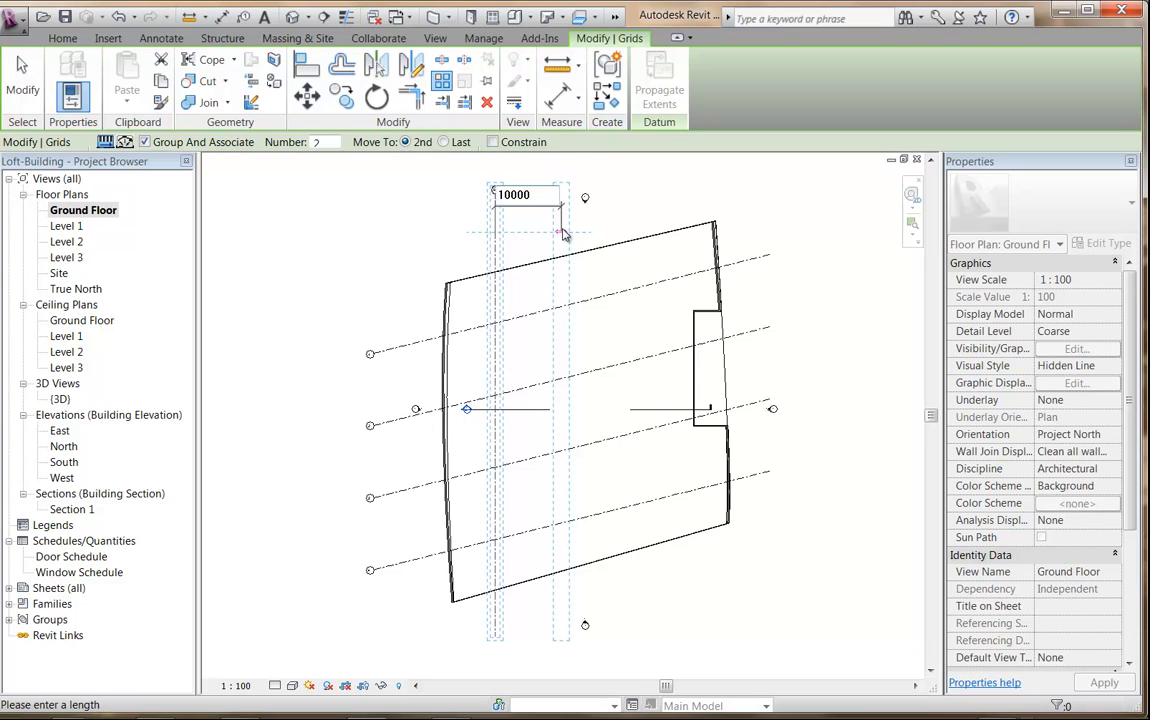
{"action": "key", "text": "Return"}
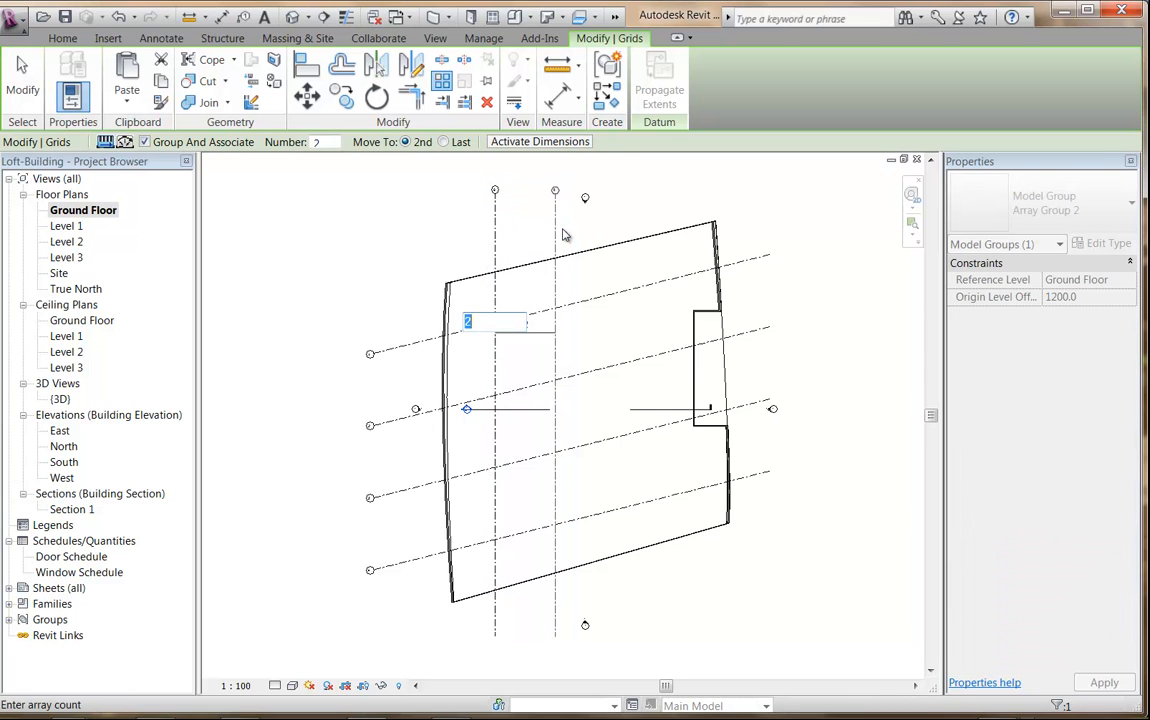
{"action": "type", "text": "4"}
{"action": "key", "text": "Return"}
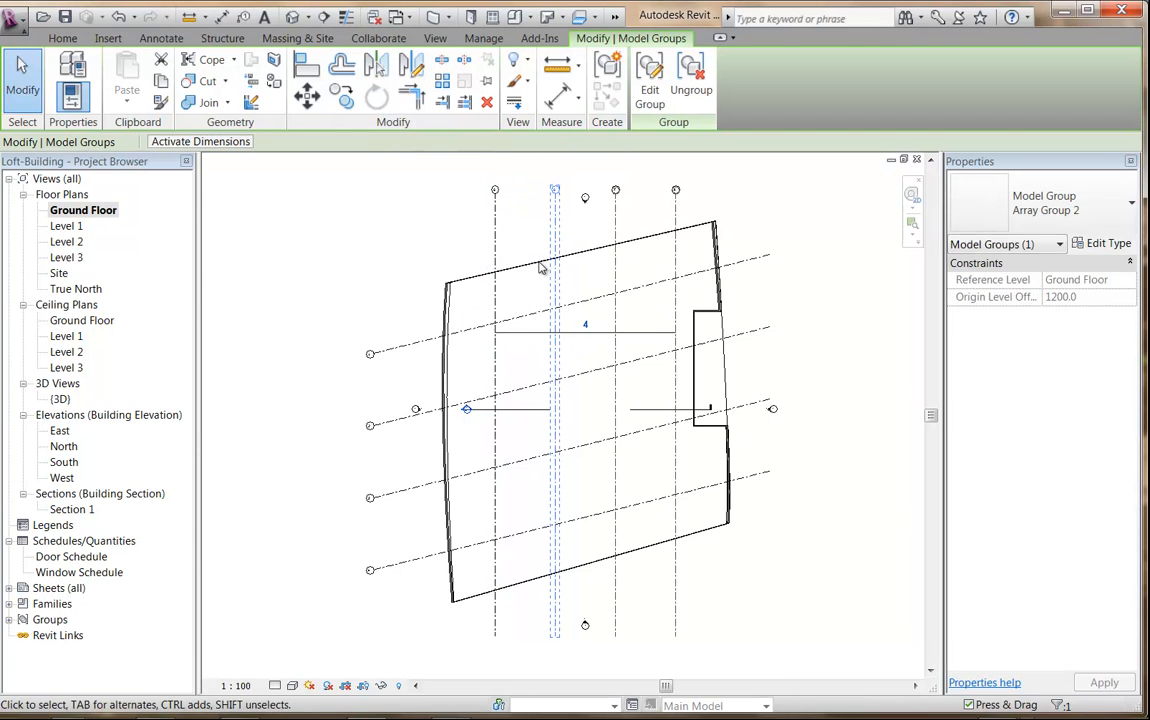
{"action": "left_click", "coordinate": [391, 250]}
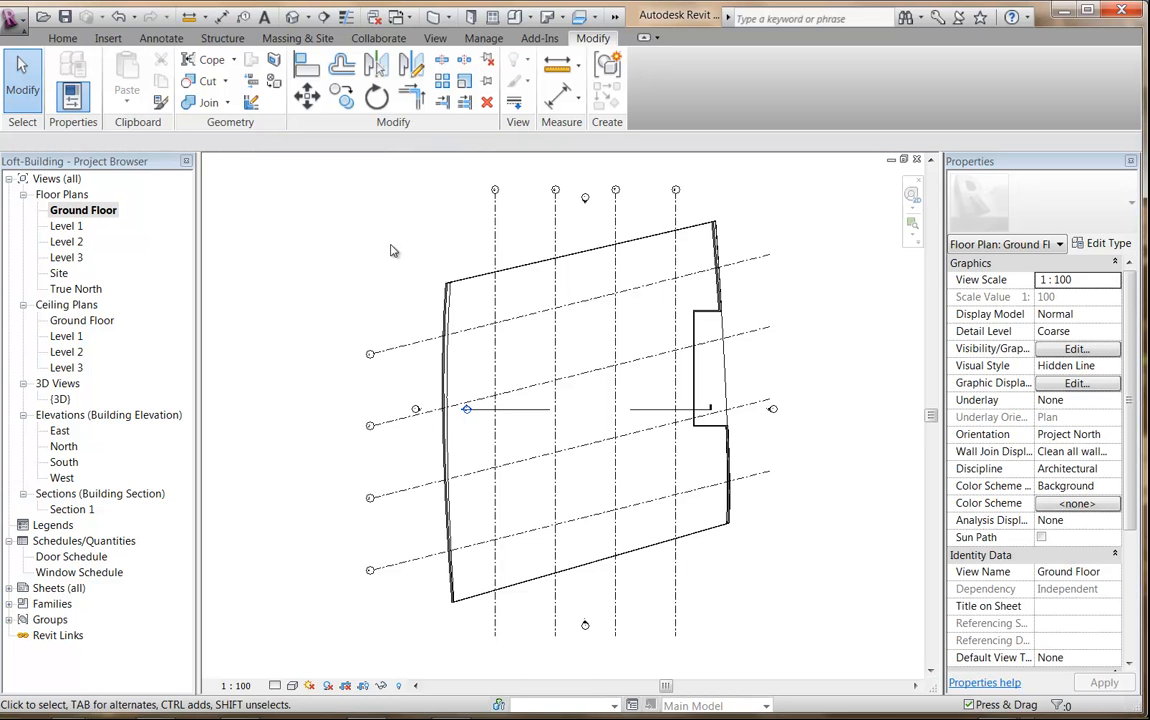
Step: Stretch the vertical grid array so that its easternmost line sits along the recess's storefront back face
{"action": "left_click", "coordinate": [680, 325]}
{"action": "scroll", "coordinate": [680, 325], "scroll_direction": "up", "scroll_amount": 4}
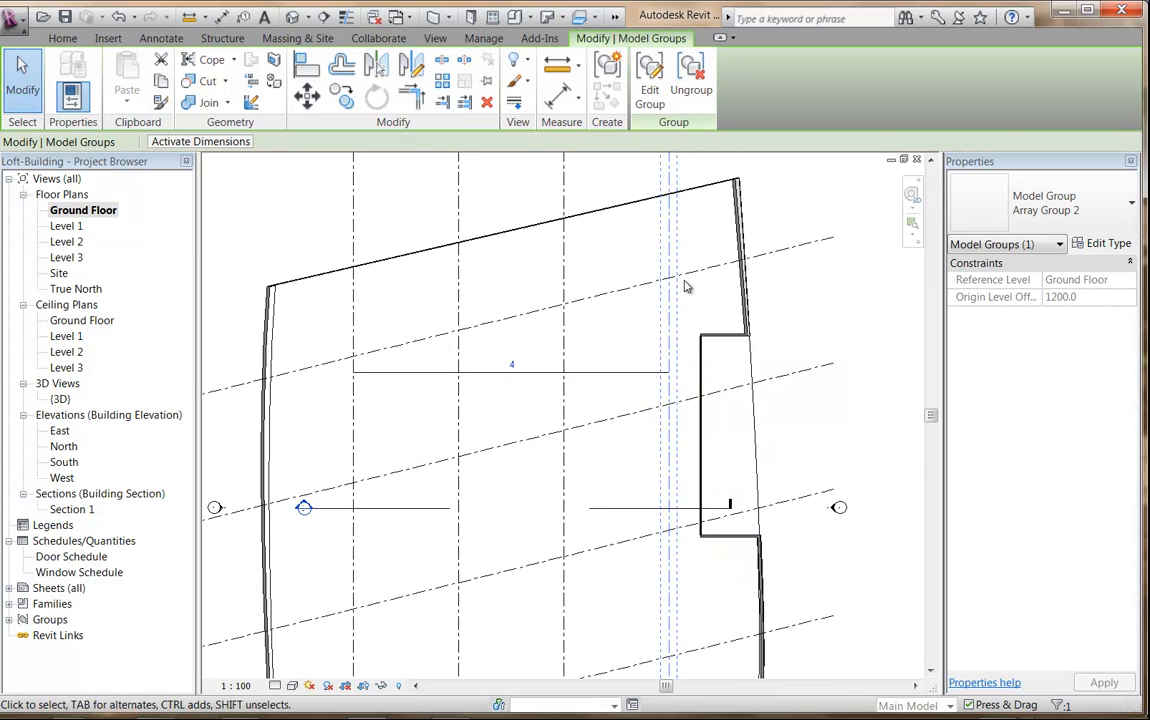
{"action": "left_click_drag", "start_coordinate": [665, 370], "coordinate": [708, 370]}
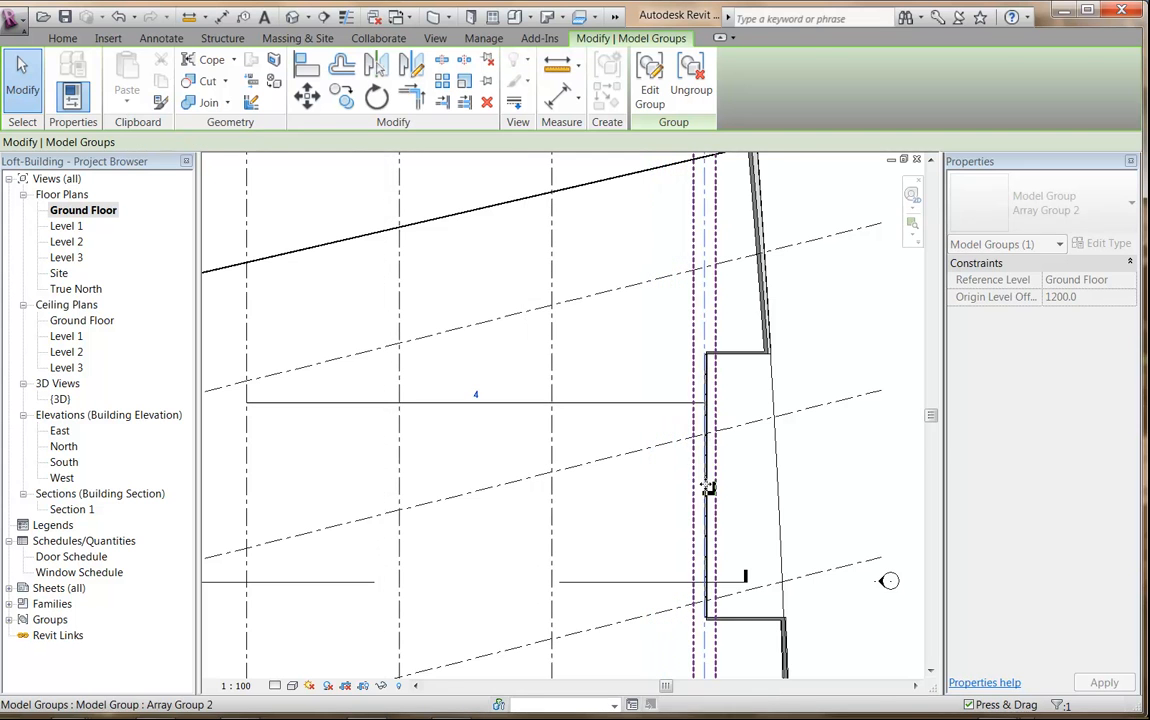
{"action": "scroll", "coordinate": [716, 368], "scroll_direction": "up", "scroll_amount": 2}
{"action": "scroll", "coordinate": [716, 368], "scroll_direction": "up", "scroll_amount": 2}
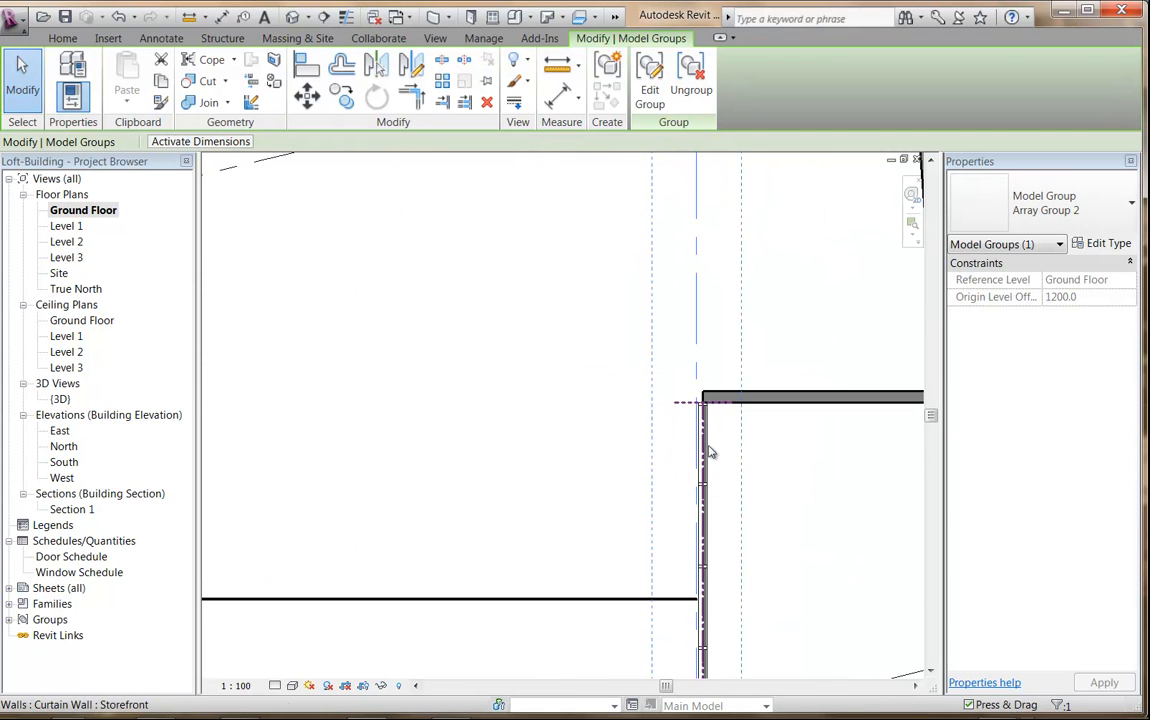
{"action": "scroll", "coordinate": [699, 380], "scroll_direction": "down", "scroll_amount": 6}
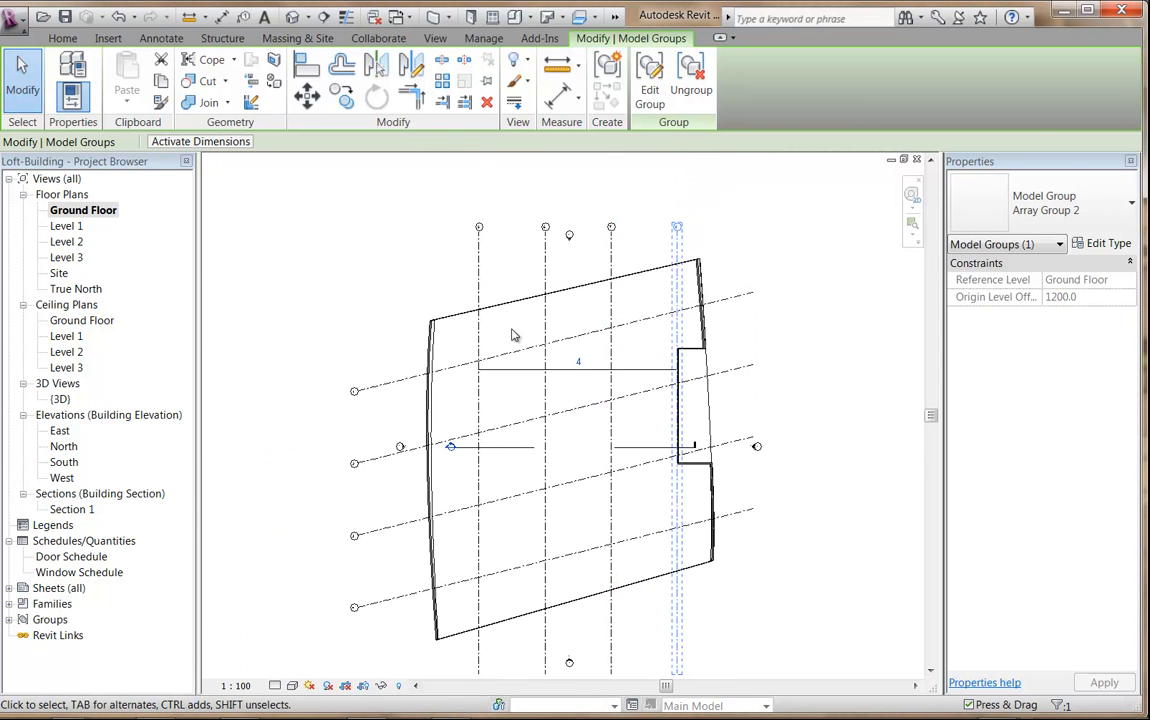
{"action": "key", "text": "Escape"}
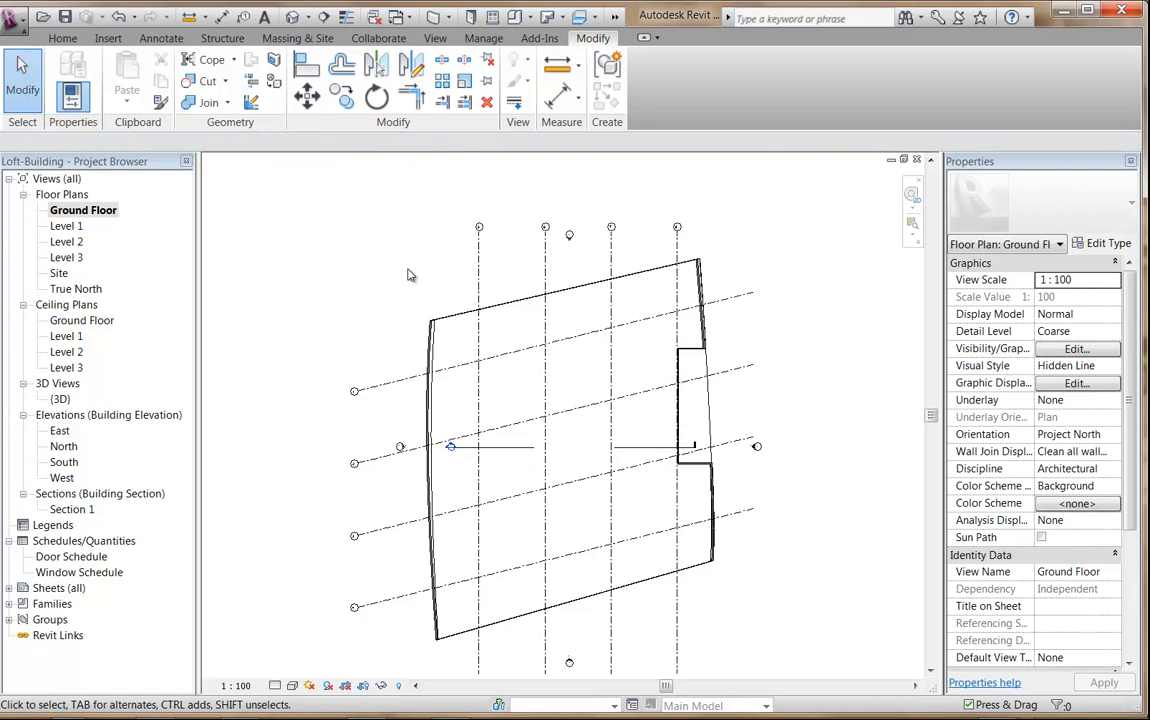
{"action": "middle_click_drag", "start_coordinate": [408, 275], "coordinate": [426, 270]}
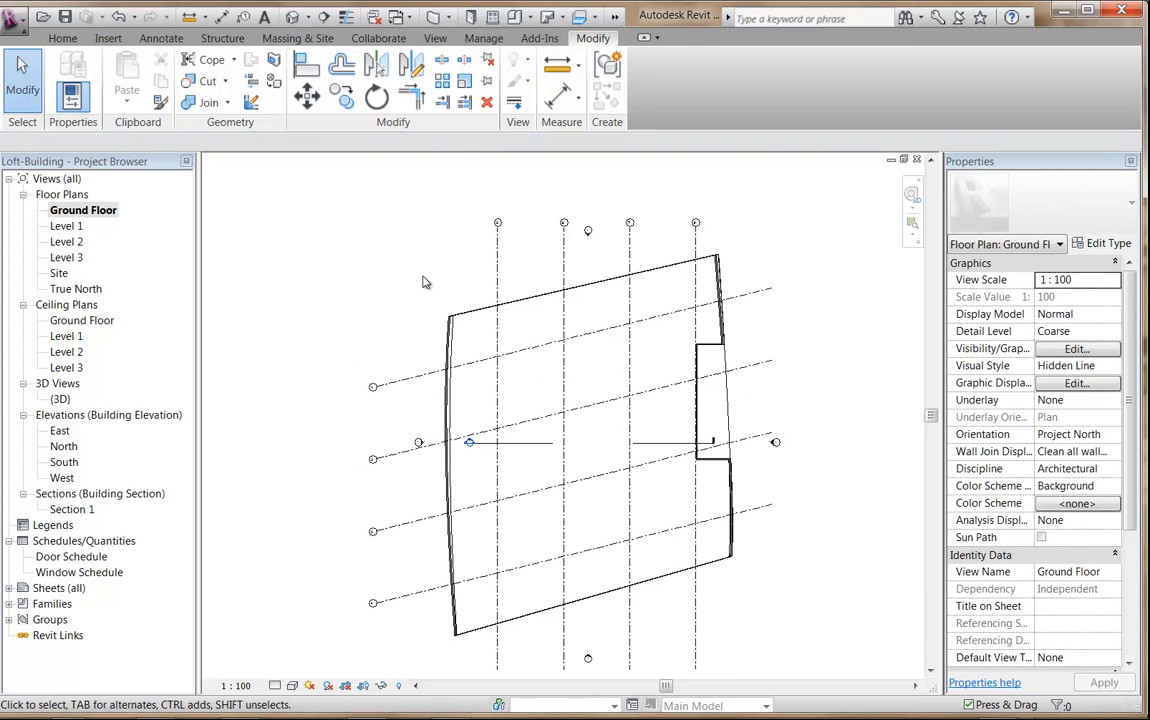
Step: Place vertical UC-Universal Column 305x305x97UC structural columns up to Level 1 at all intersections of the diagonal and vertical grid lines
{"action": "left_click", "coordinate": [63, 40]}
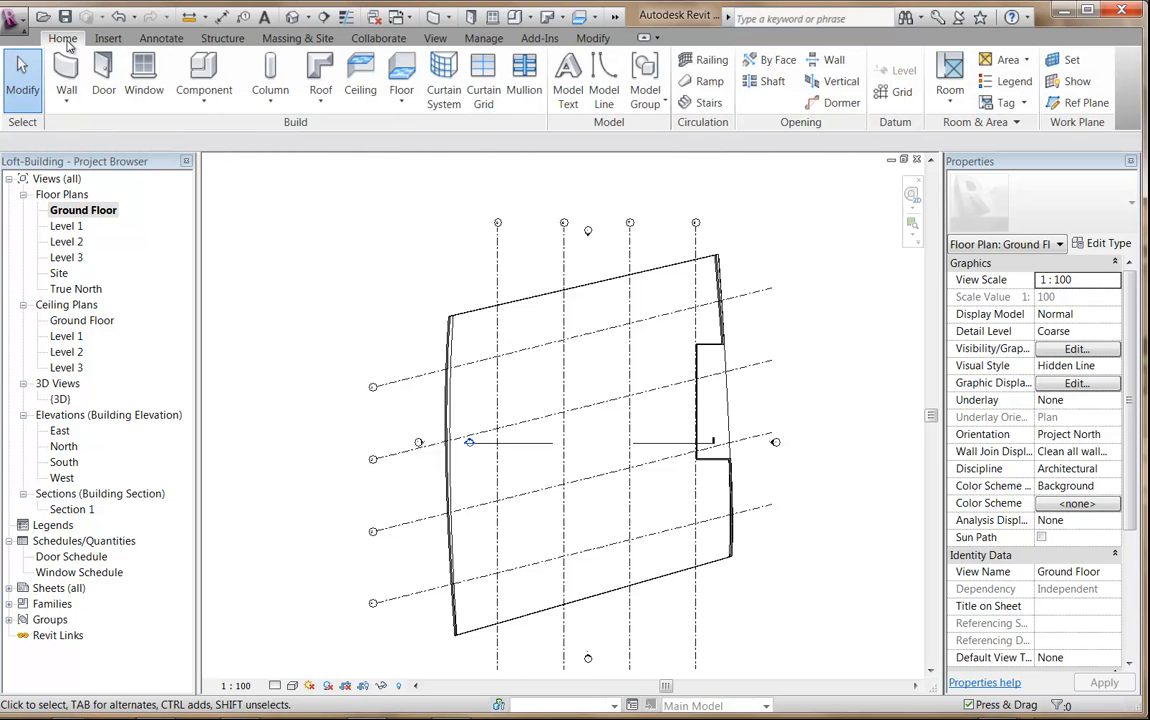
{"action": "left_click", "coordinate": [268, 104]}
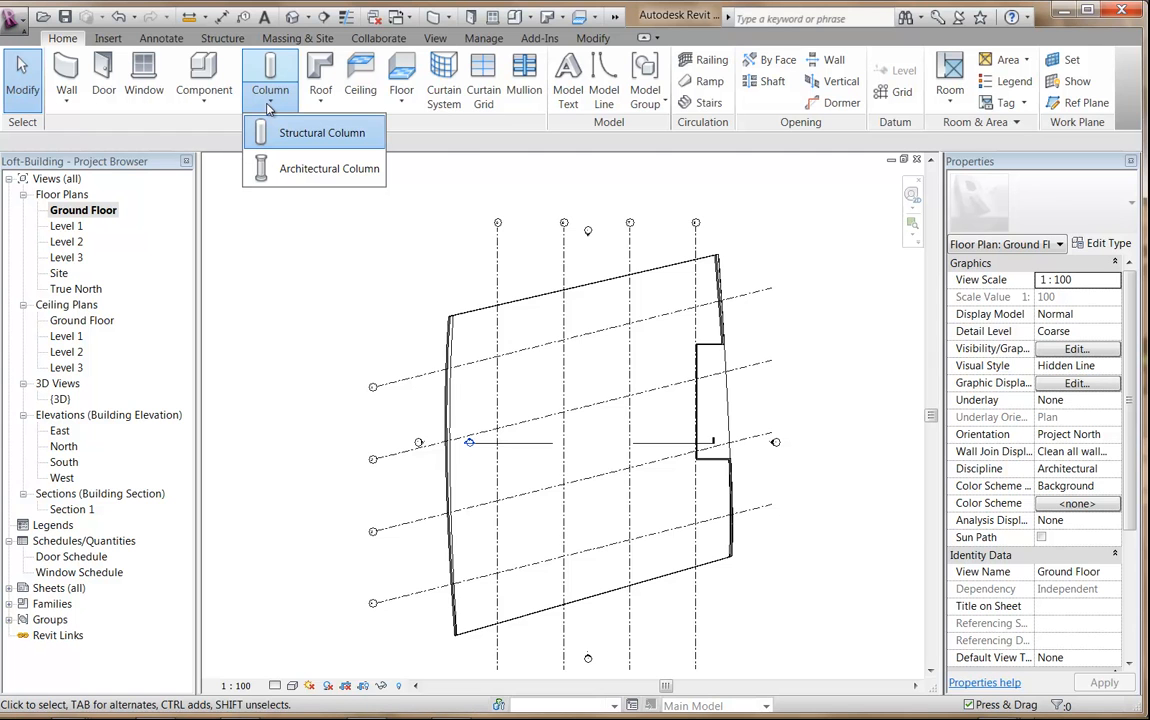
{"action": "left_click", "coordinate": [321, 135]}
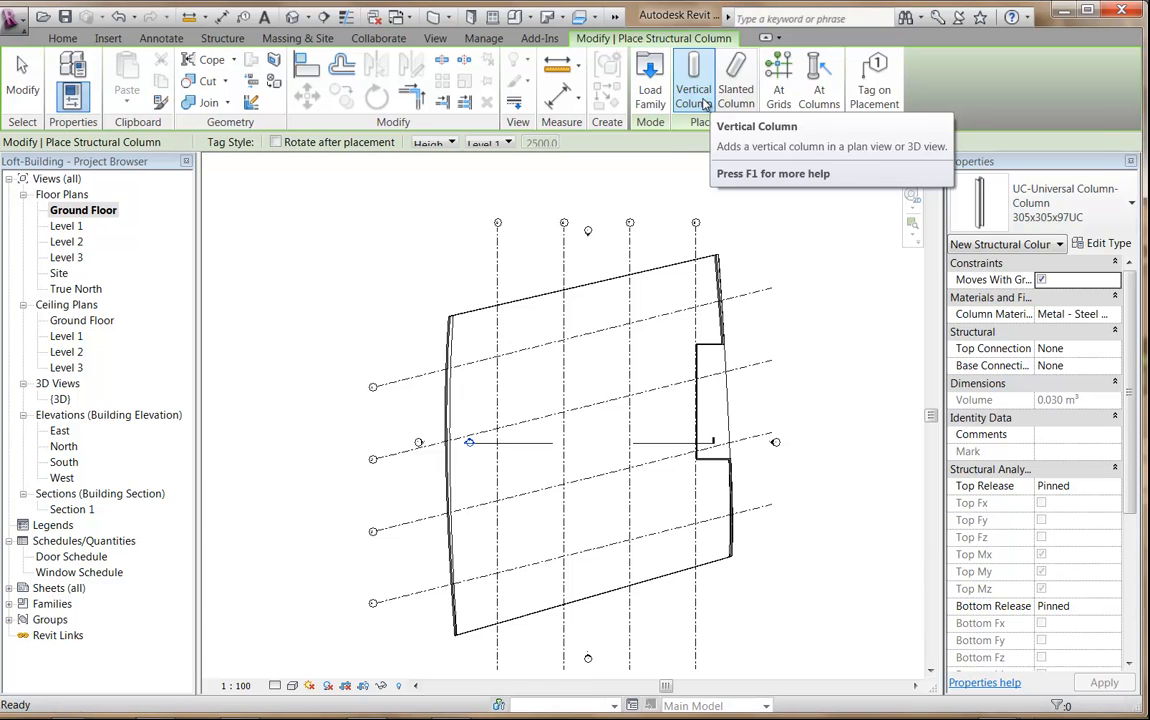
{"action": "left_click", "coordinate": [781, 88]}
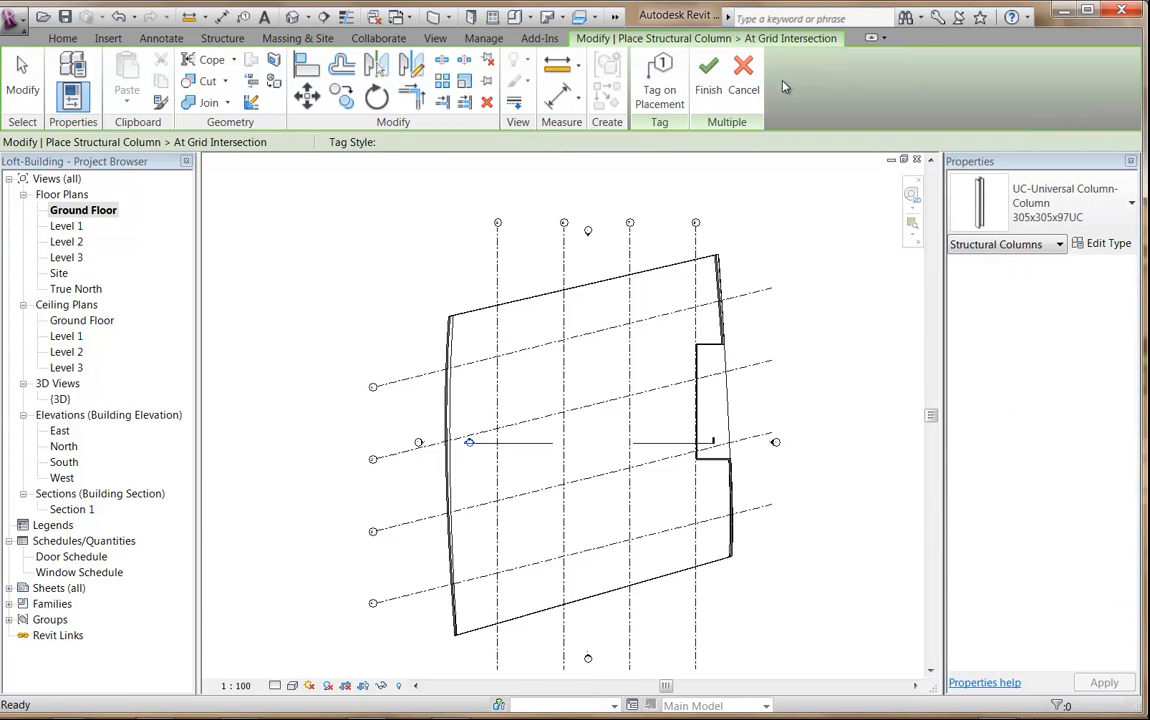
{"action": "scroll", "coordinate": [770, 308], "scroll_direction": "down", "scroll_amount": 2}
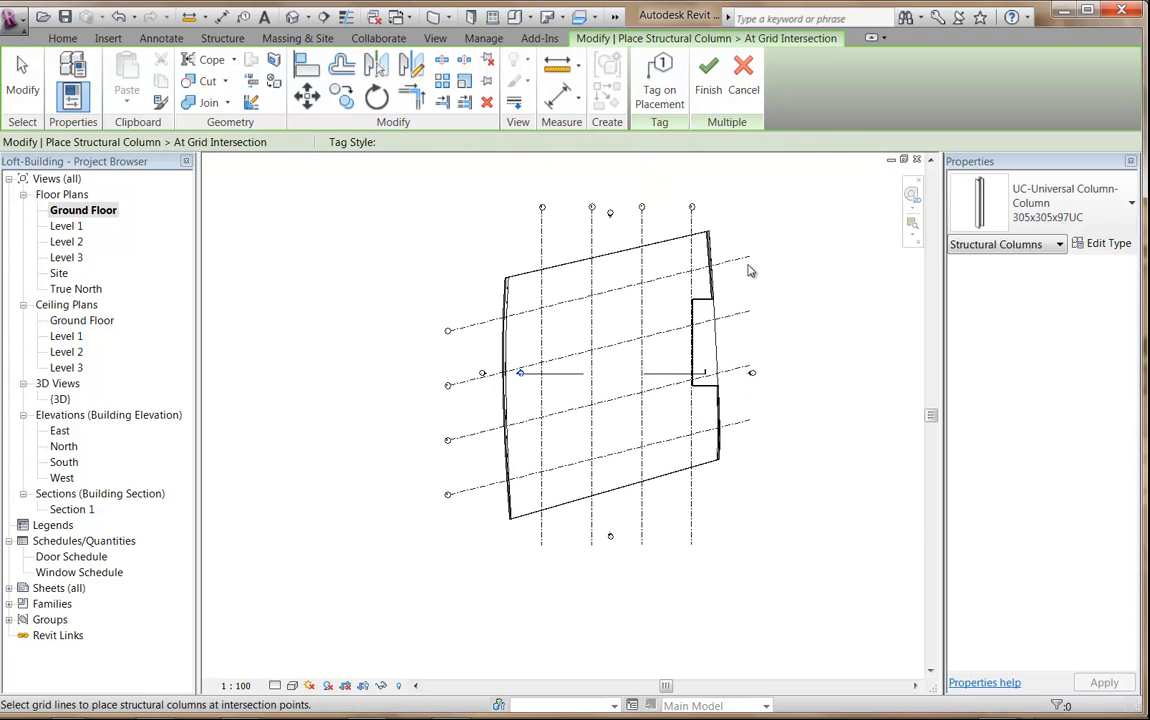
{"action": "left_click_drag", "start_coordinate": [785, 189], "coordinate": [362, 574]}
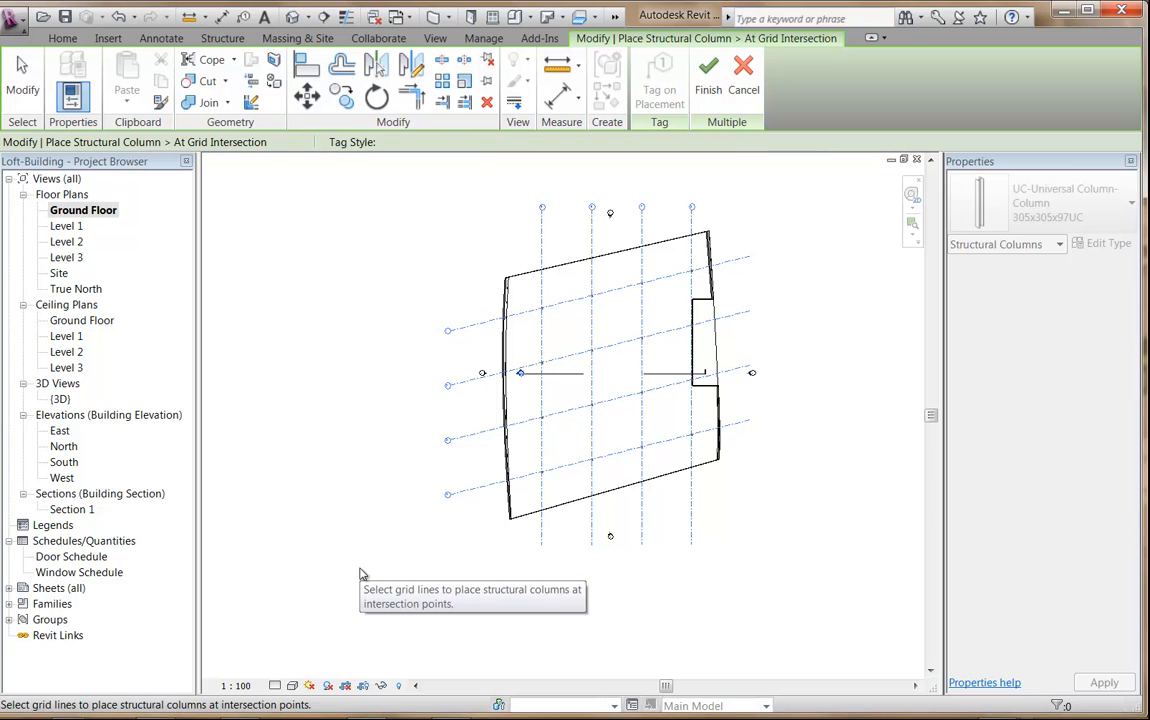
{"action": "left_click", "coordinate": [708, 91]}
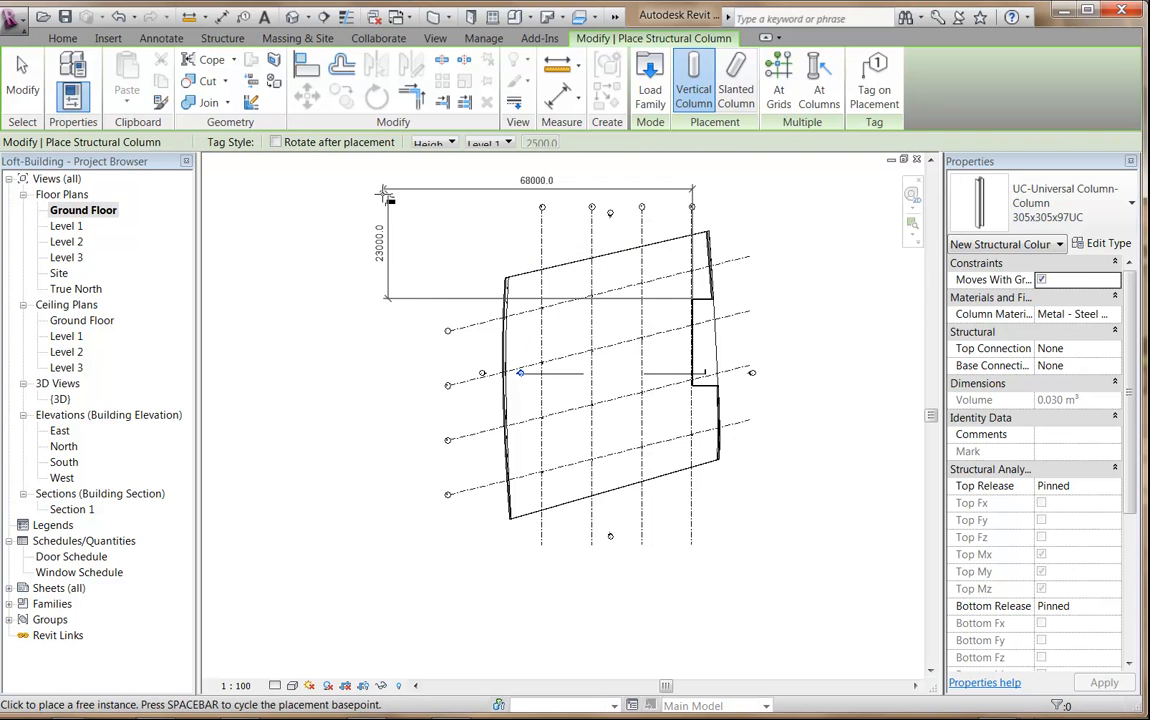
{"action": "right_click", "coordinate": [380, 195]}
{"action": "left_click", "coordinate": [452, 216]}
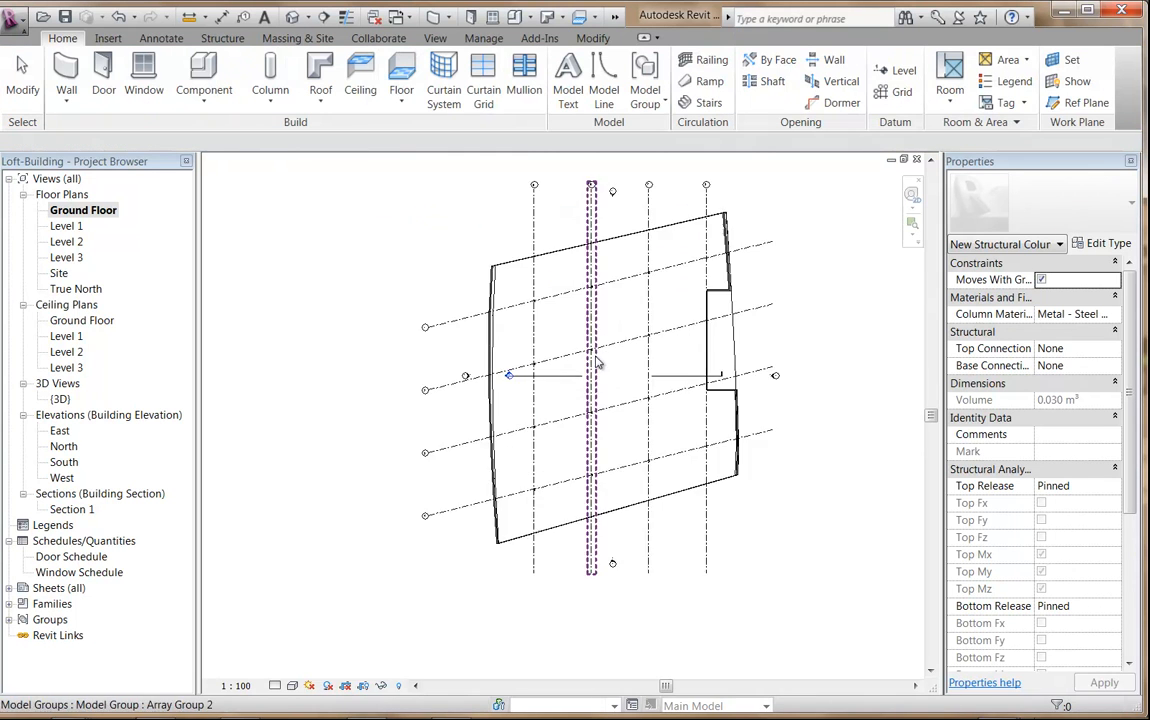
Step: Select all instances of the UC-Universal Column 305x305x97UC structural column, starting from one at a grid intersection
{"action": "scroll", "coordinate": [520, 333], "scroll_direction": "up", "scroll_amount": 6}
{"action": "scroll", "coordinate": [520, 333], "scroll_direction": "down", "scroll_amount": 4}
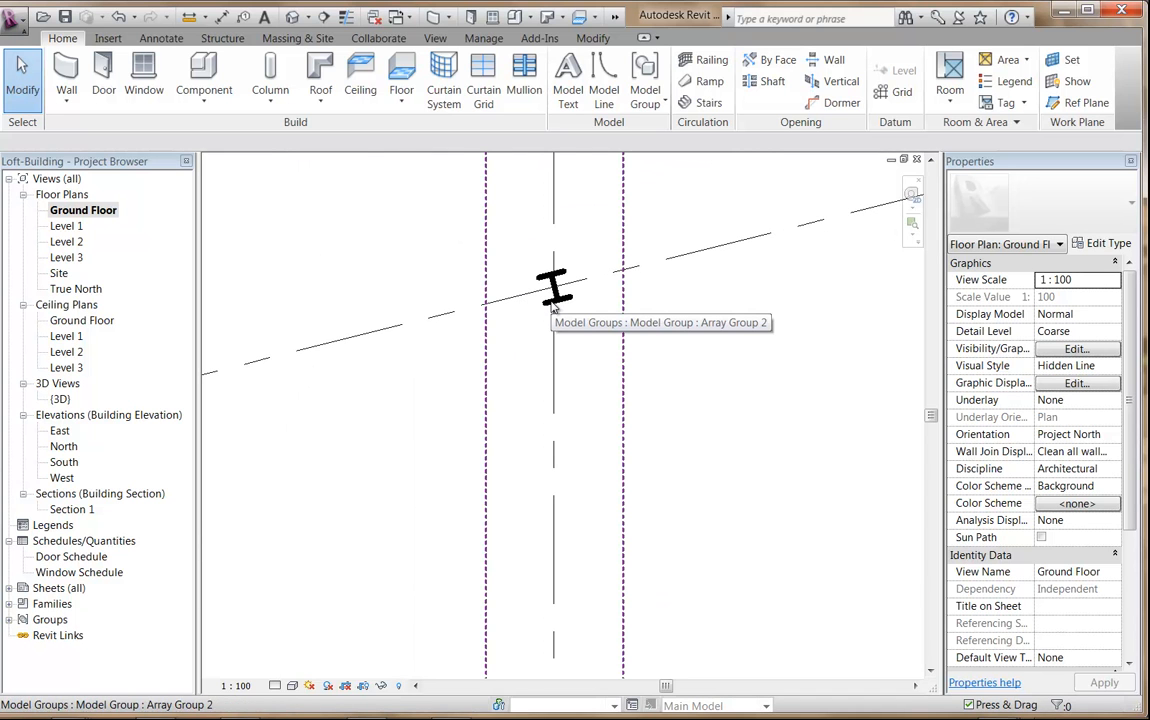
{"action": "key", "text": "Tab"}
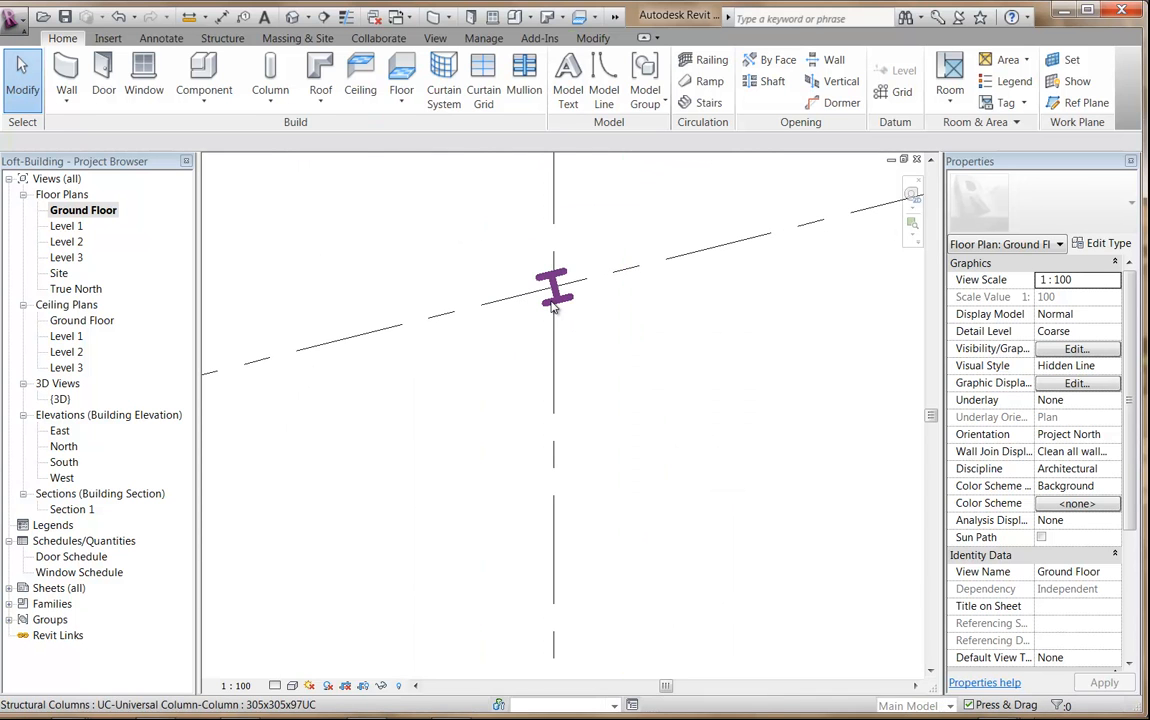
{"action": "left_click", "coordinate": [553, 307]}
{"action": "right_click", "coordinate": [414, 230]}
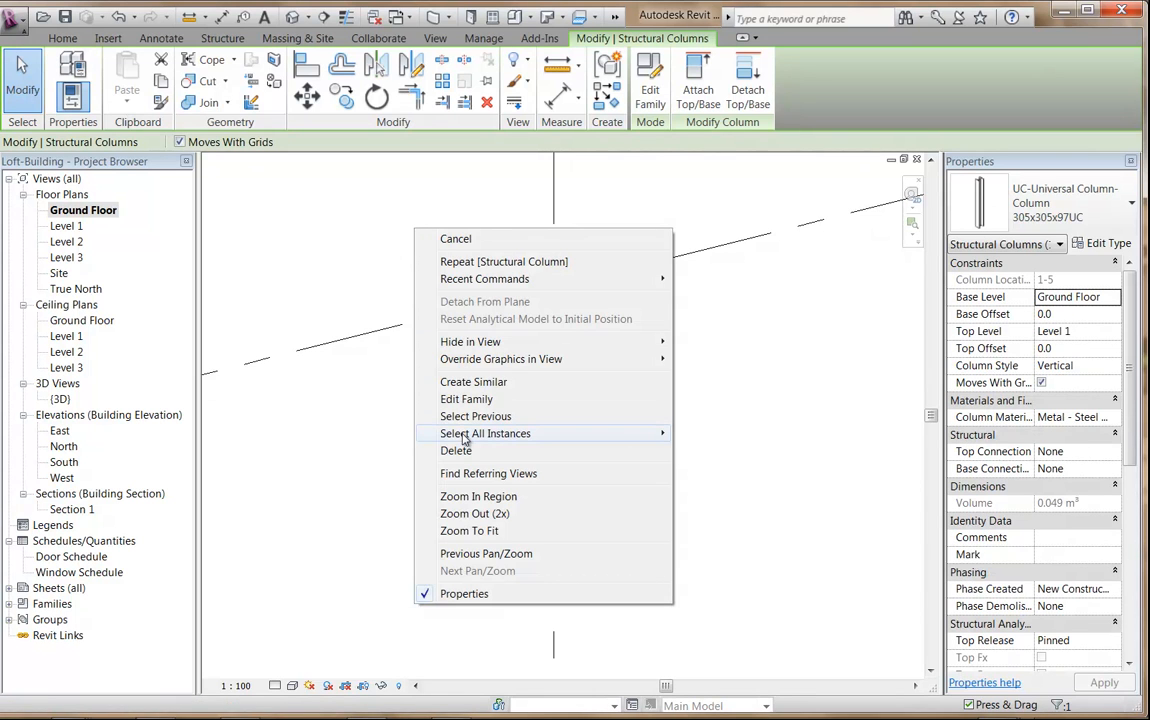
{"action": "mouse_move", "coordinate": [520, 434]}
{"action": "left_click", "coordinate": [711, 453]}
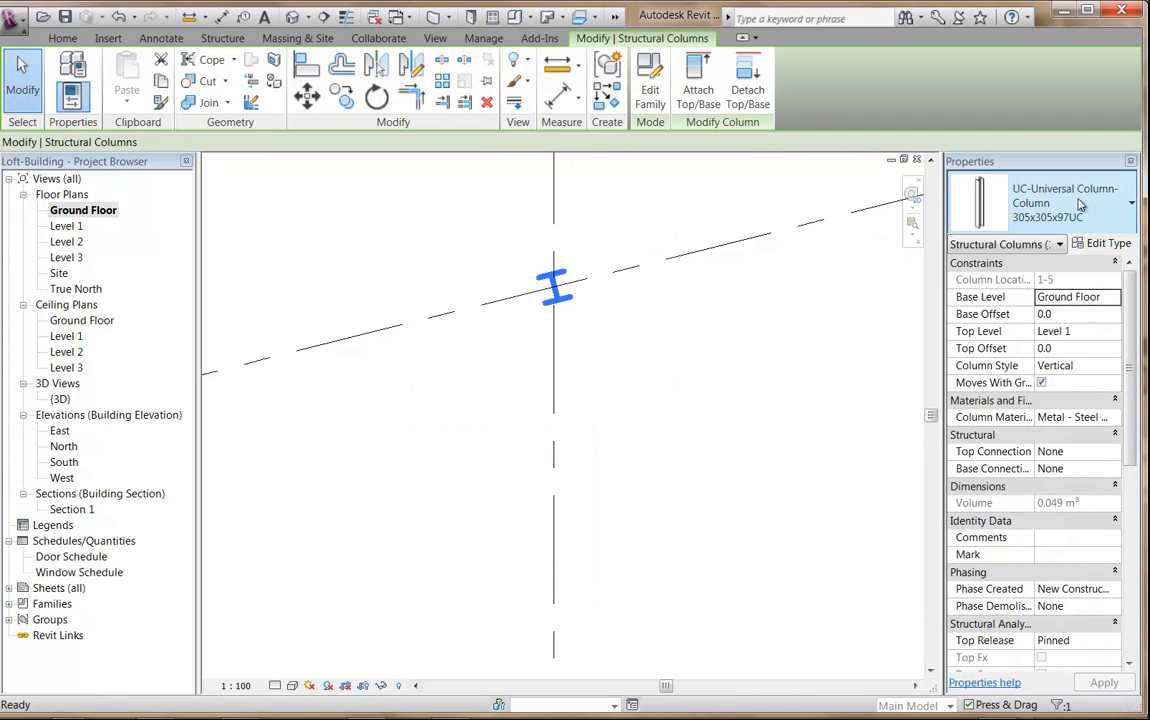
Step: Load the Round concrete structural column family from the Metric Library and change the selected columns to its 300mm type
{"action": "left_click", "coordinate": [1106, 248]}
{"action": "left_click", "coordinate": [665, 176]}
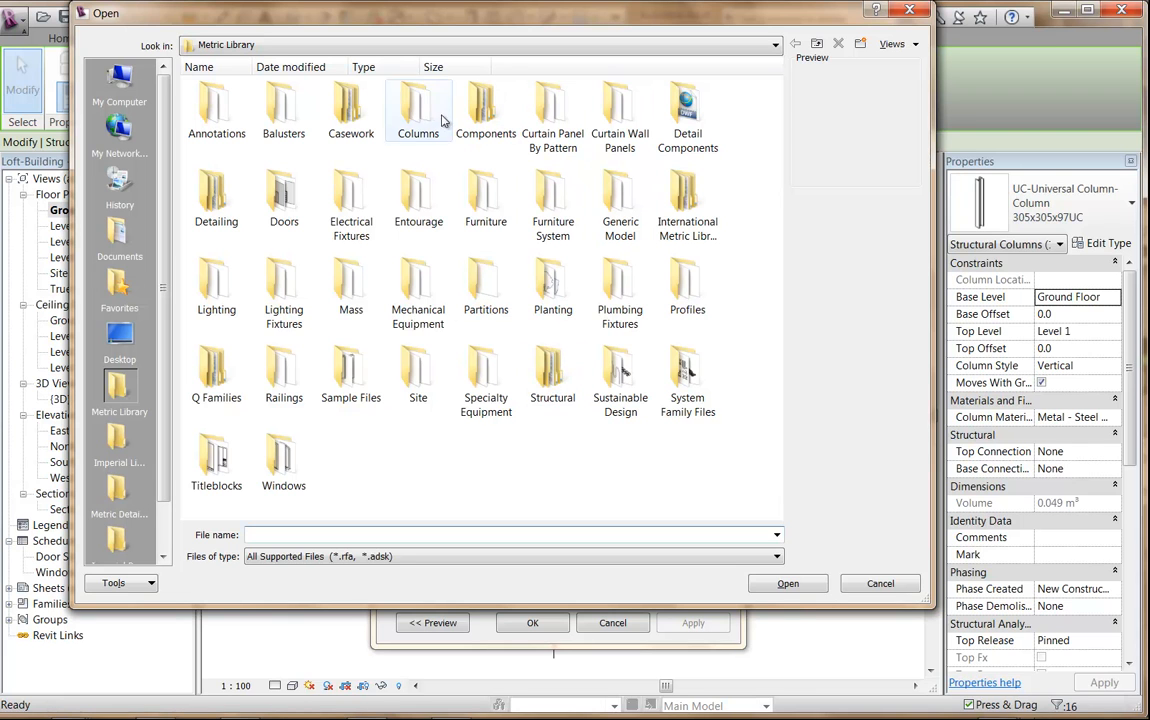
{"action": "double_click", "coordinate": [557, 373]}
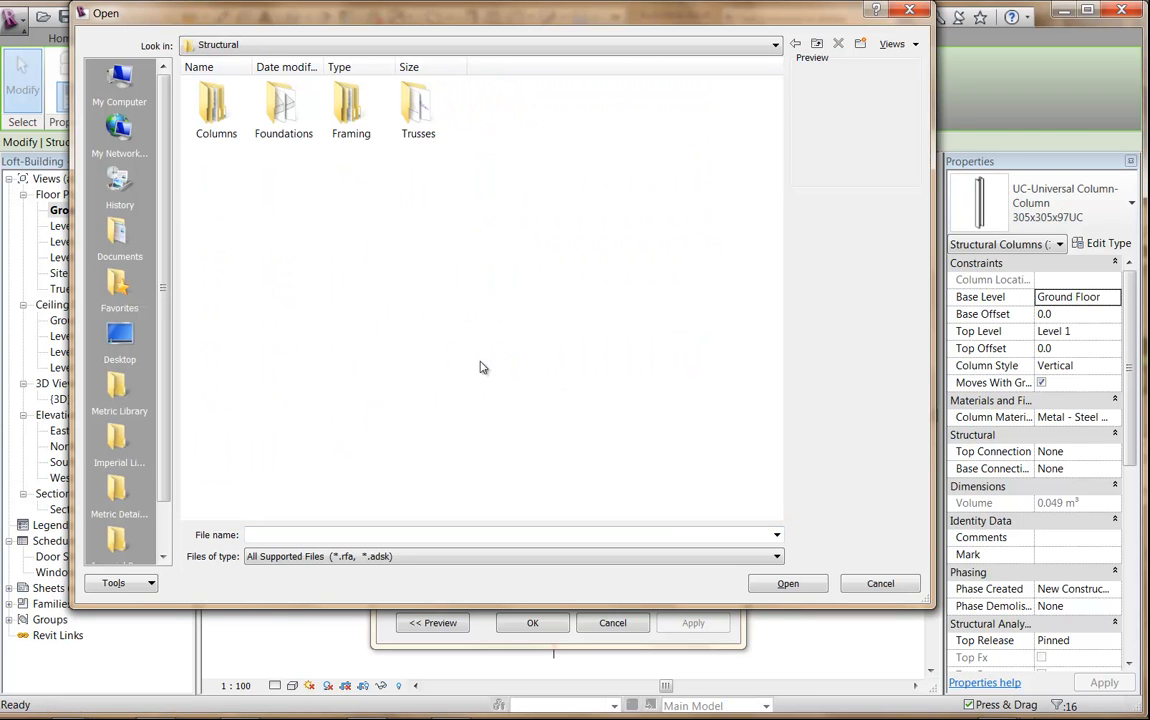
{"action": "double_click", "coordinate": [214, 110]}
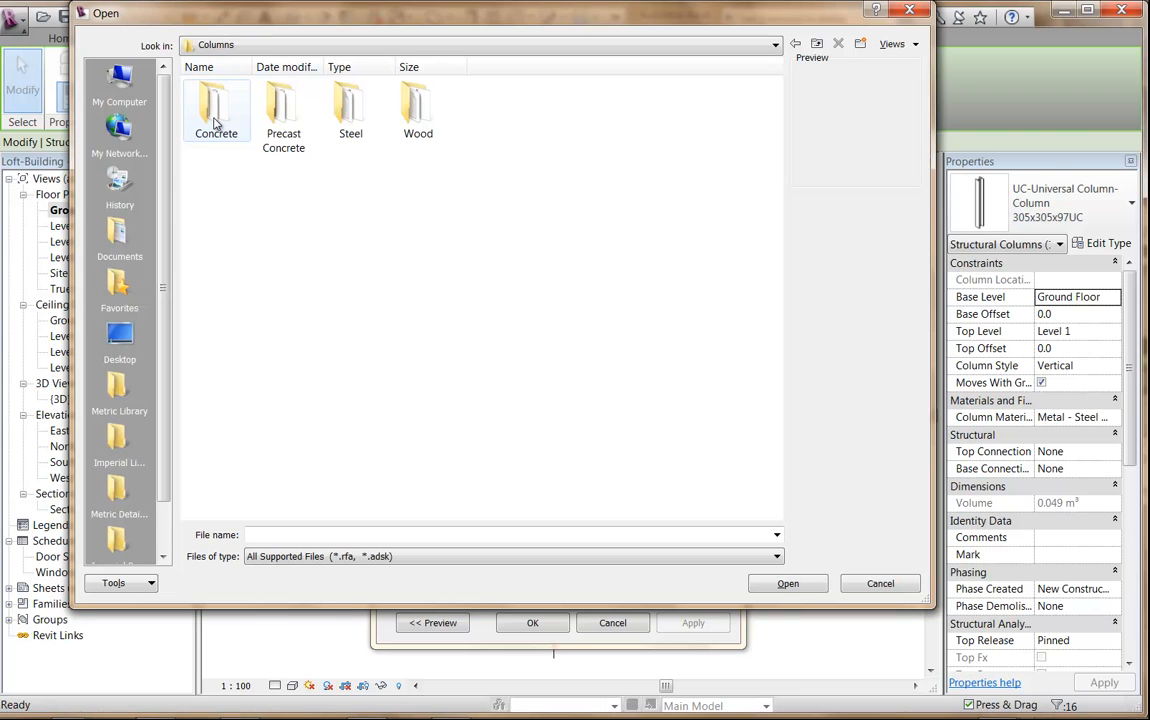
{"action": "double_click", "coordinate": [214, 115]}
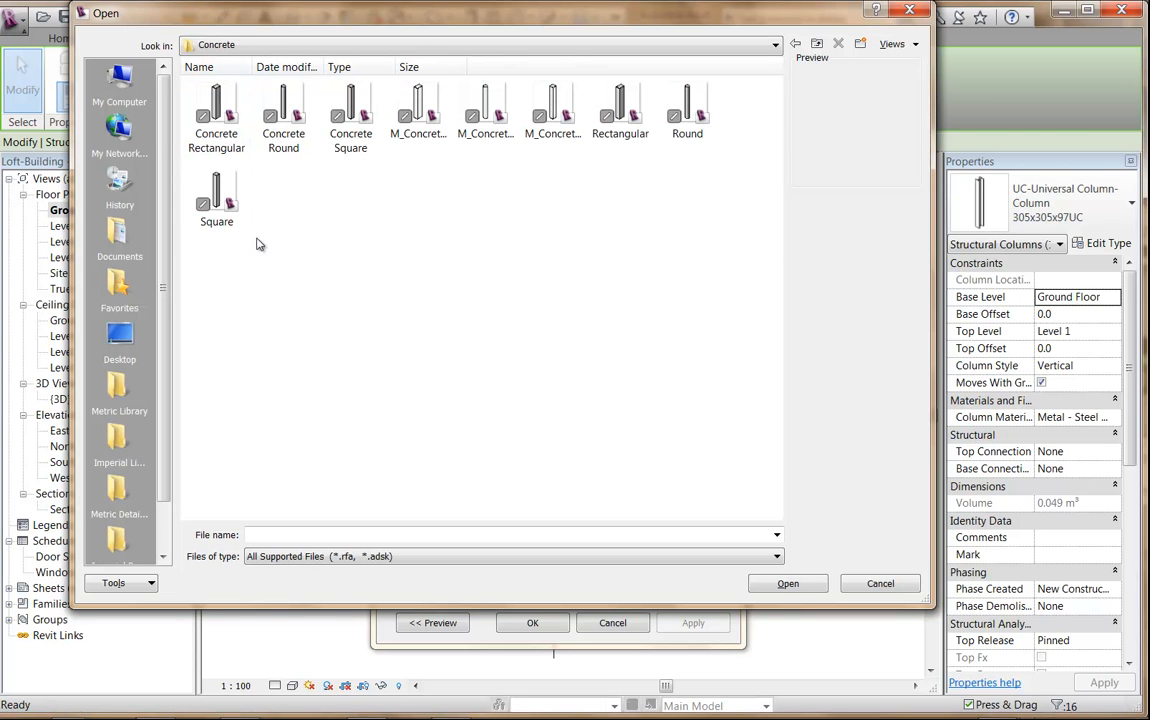
{"action": "left_click", "coordinate": [687, 112]}
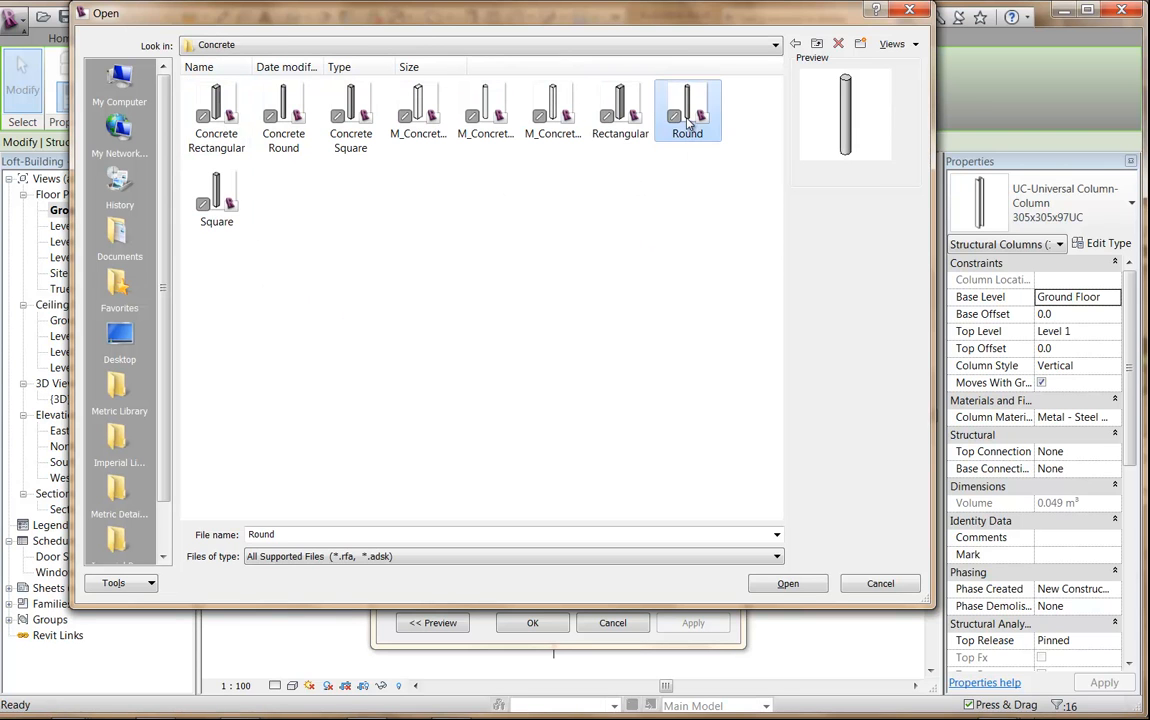
{"action": "left_click", "coordinate": [788, 584]}
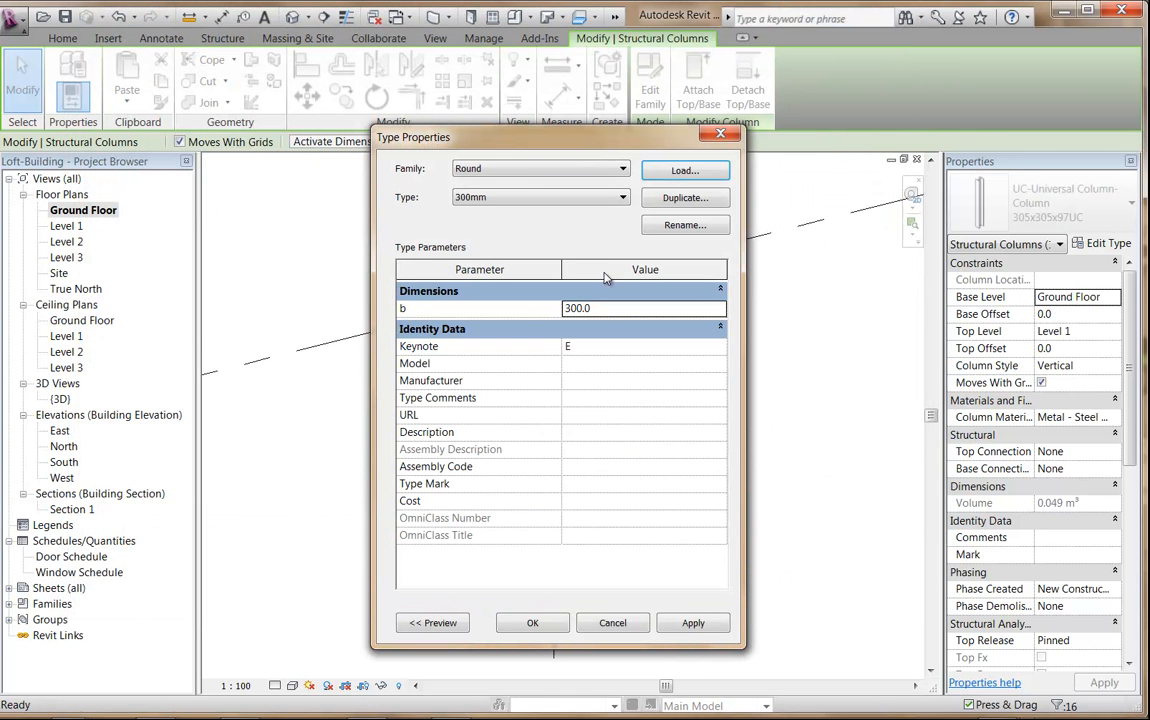
{"action": "left_click", "coordinate": [532, 622]}
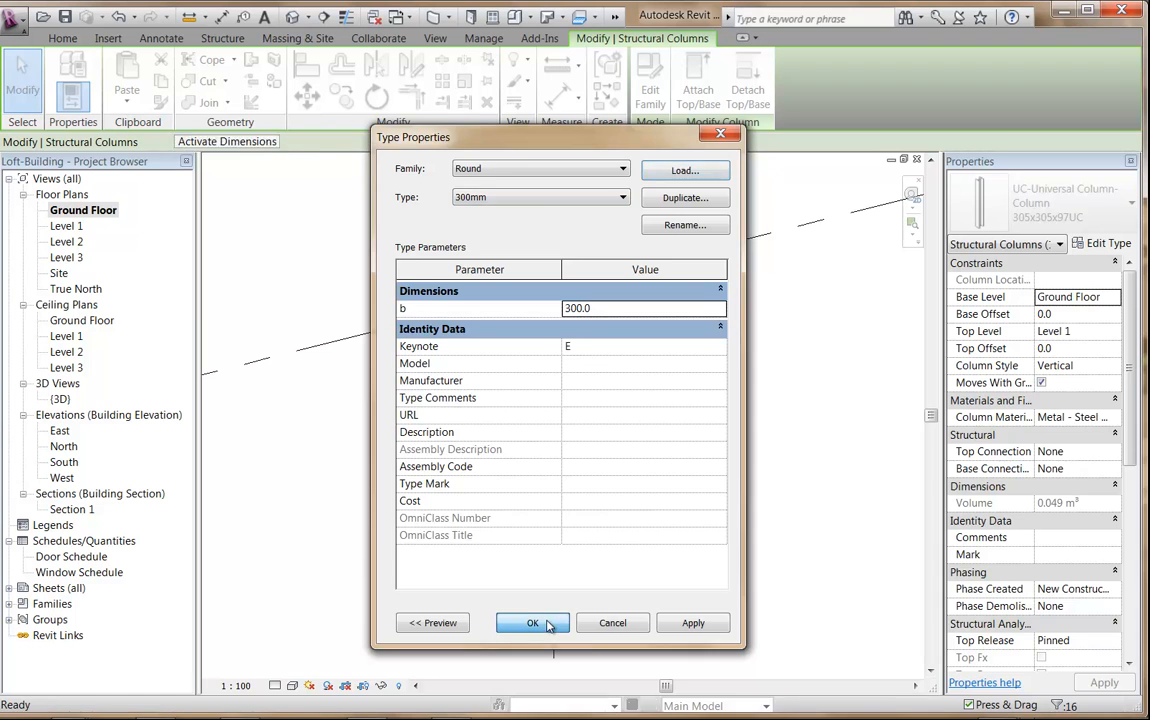
Step: Set the top level of all selected round columns to Level 3
{"action": "scroll", "coordinate": [465, 347], "scroll_direction": "down", "scroll_amount": 3}
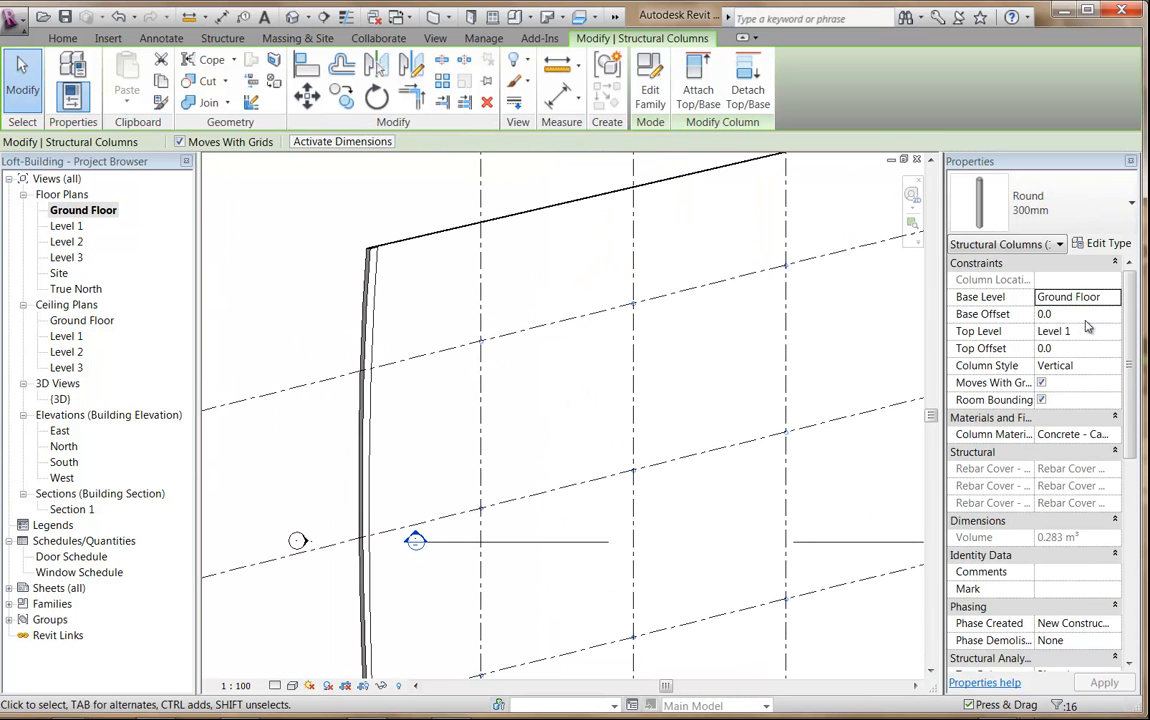
{"action": "middle_click_drag", "start_coordinate": [584, 386], "coordinate": [515, 371]}
{"action": "scroll", "coordinate": [515, 370], "scroll_direction": "down", "scroll_amount": 2}
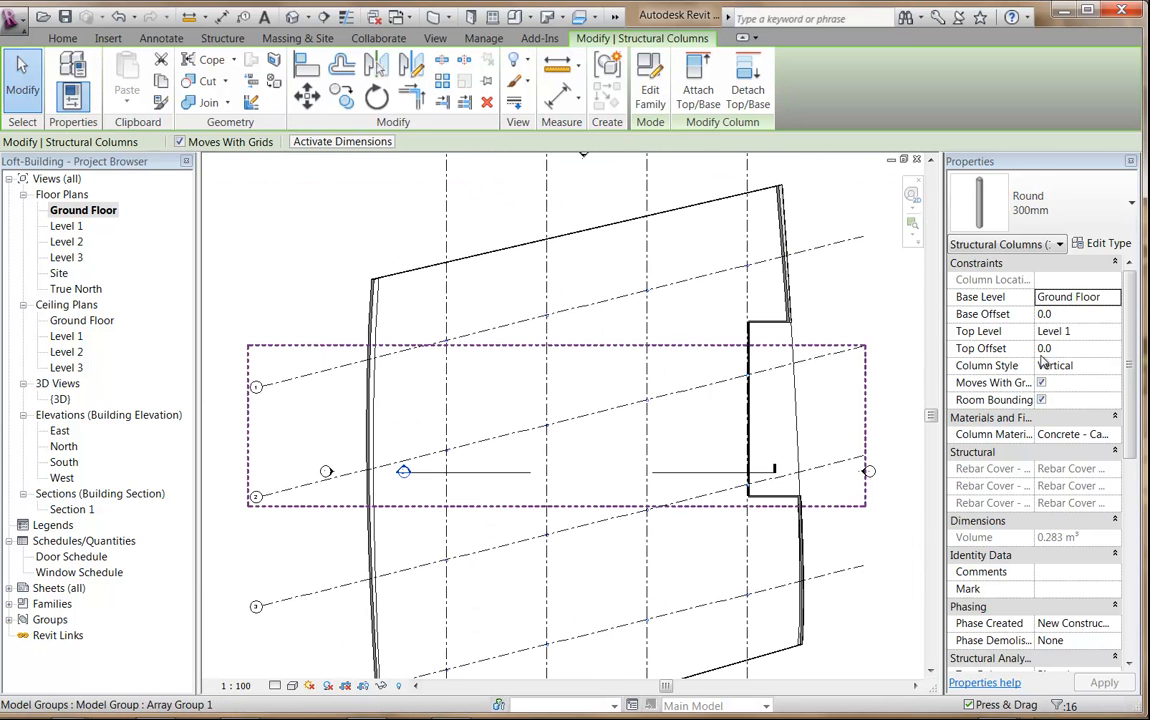
{"action": "left_click", "coordinate": [1118, 333]}
{"action": "left_click", "coordinate": [1114, 331]}
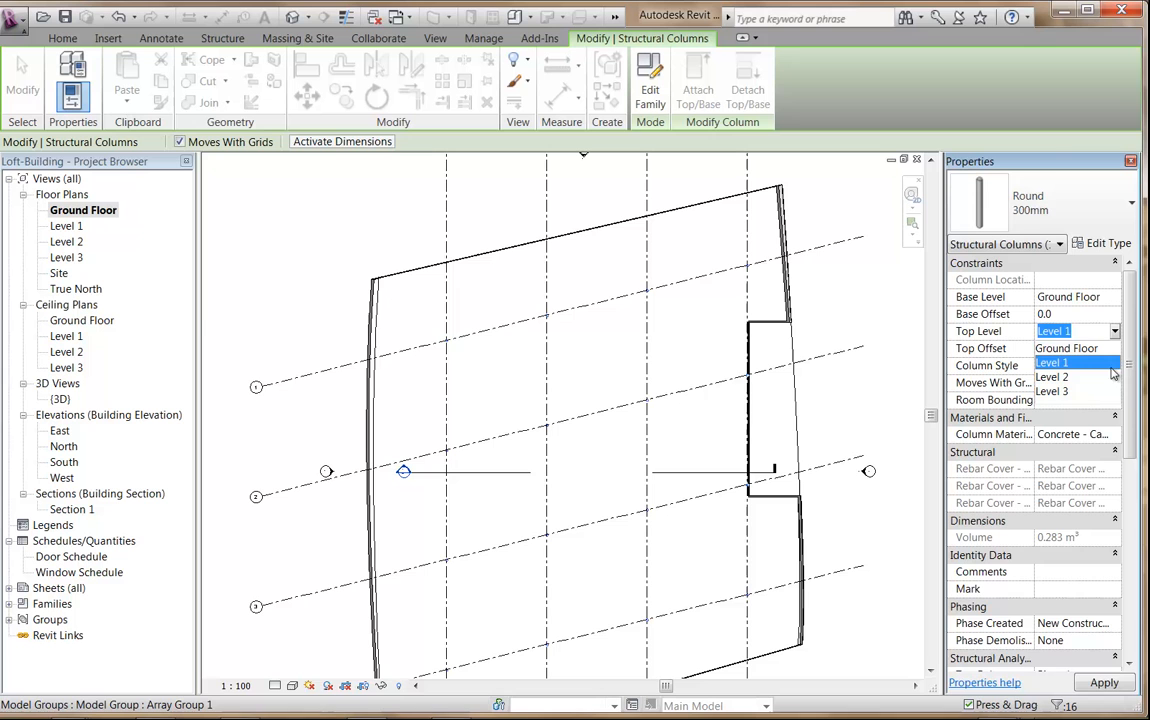
{"action": "left_click", "coordinate": [1055, 392]}
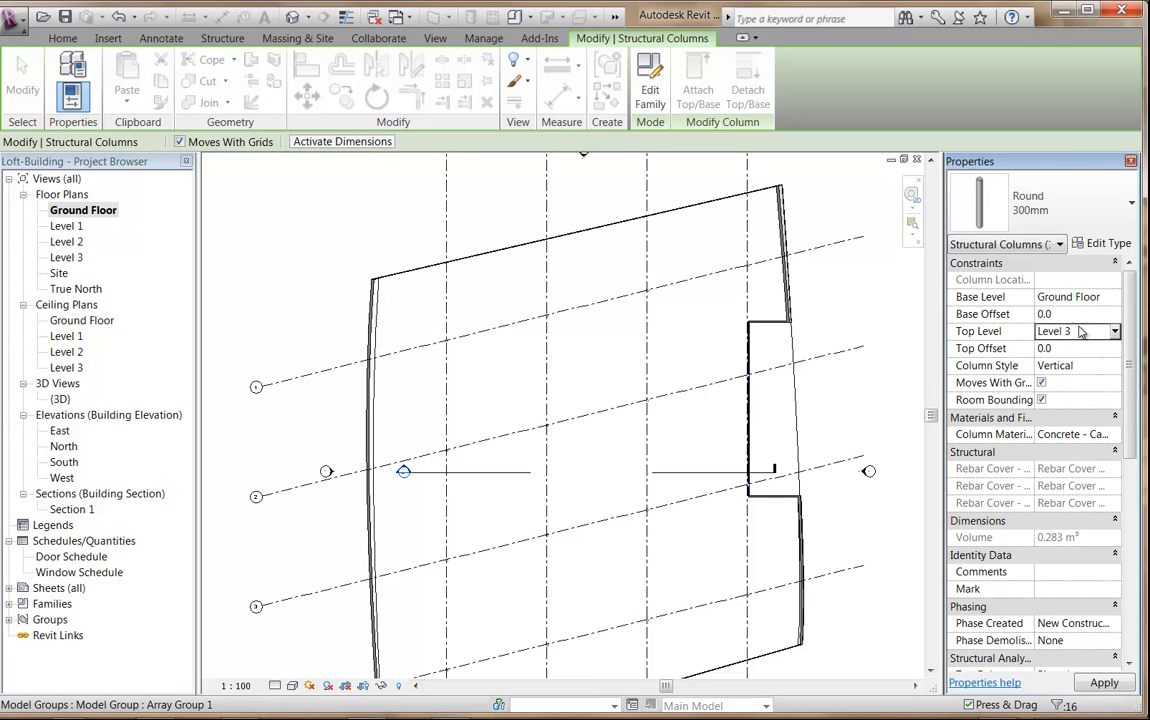
Step: Open the {3D} view and examine the selected round columns through the building's back curtain wall
{"action": "double_click", "coordinate": [60, 399]}
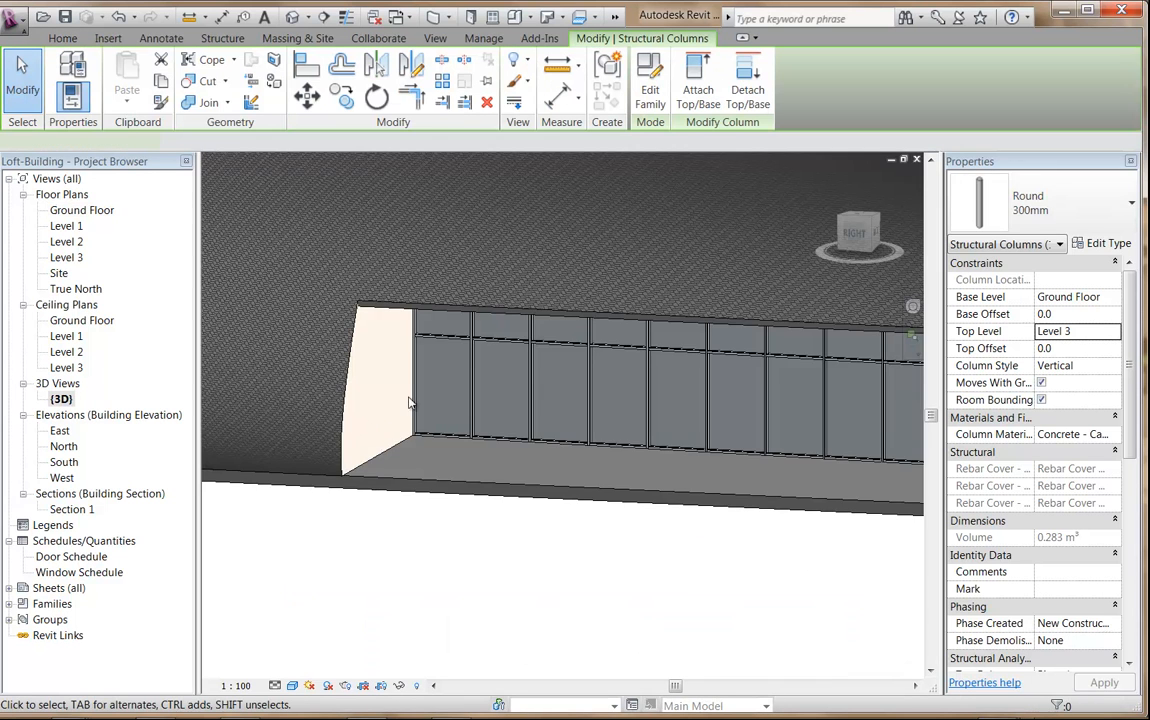
{"action": "scroll", "coordinate": [490, 344], "scroll_direction": "down", "scroll_amount": 5}
{"action": "middle_click_drag", "start_coordinate": [716, 370], "coordinate": [550, 352], "text": "shift"}
{"action": "scroll", "coordinate": [424, 277], "scroll_direction": "up", "scroll_amount": 4}
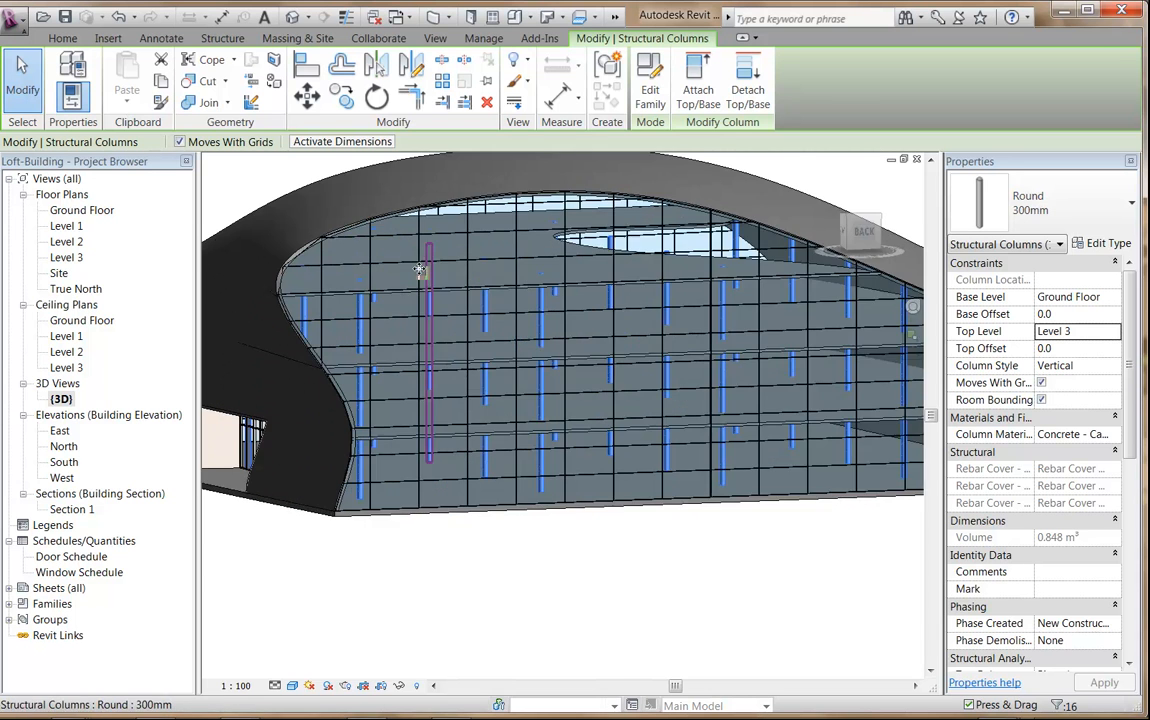
{"action": "scroll", "coordinate": [466, 294], "scroll_direction": "down", "scroll_amount": 1}
{"action": "left_click", "coordinate": [698, 85]}
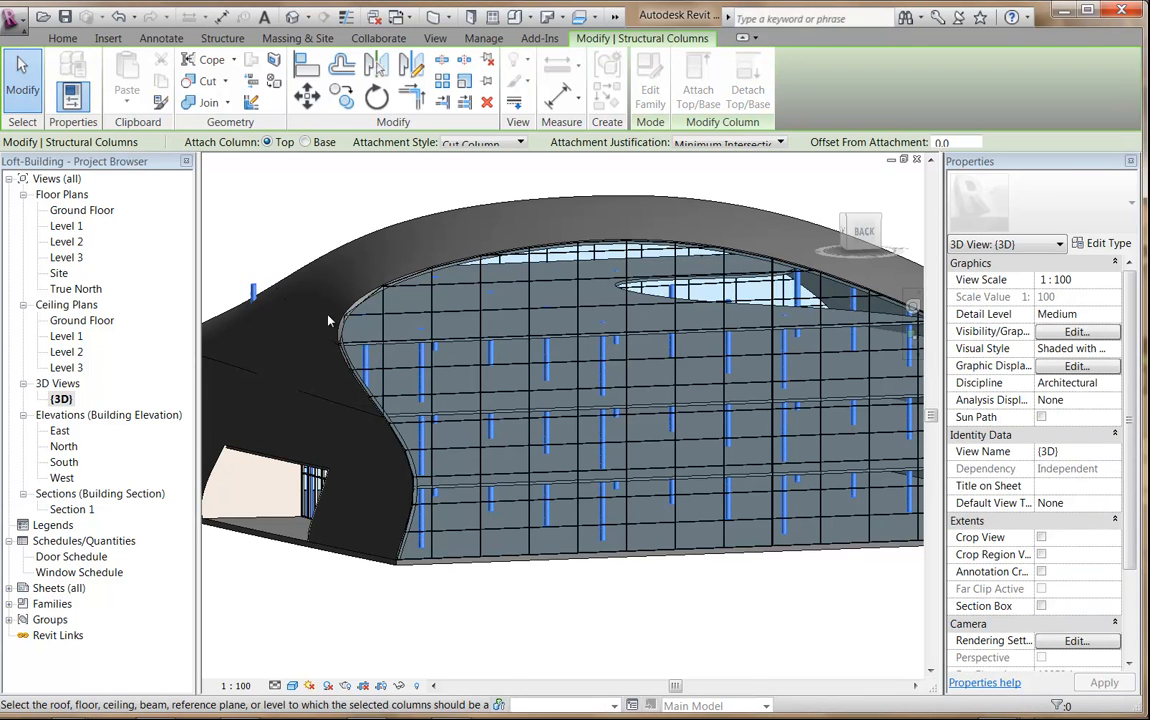
{"action": "right_click", "coordinate": [316, 186]}
{"action": "left_click", "coordinate": [326, 197]}
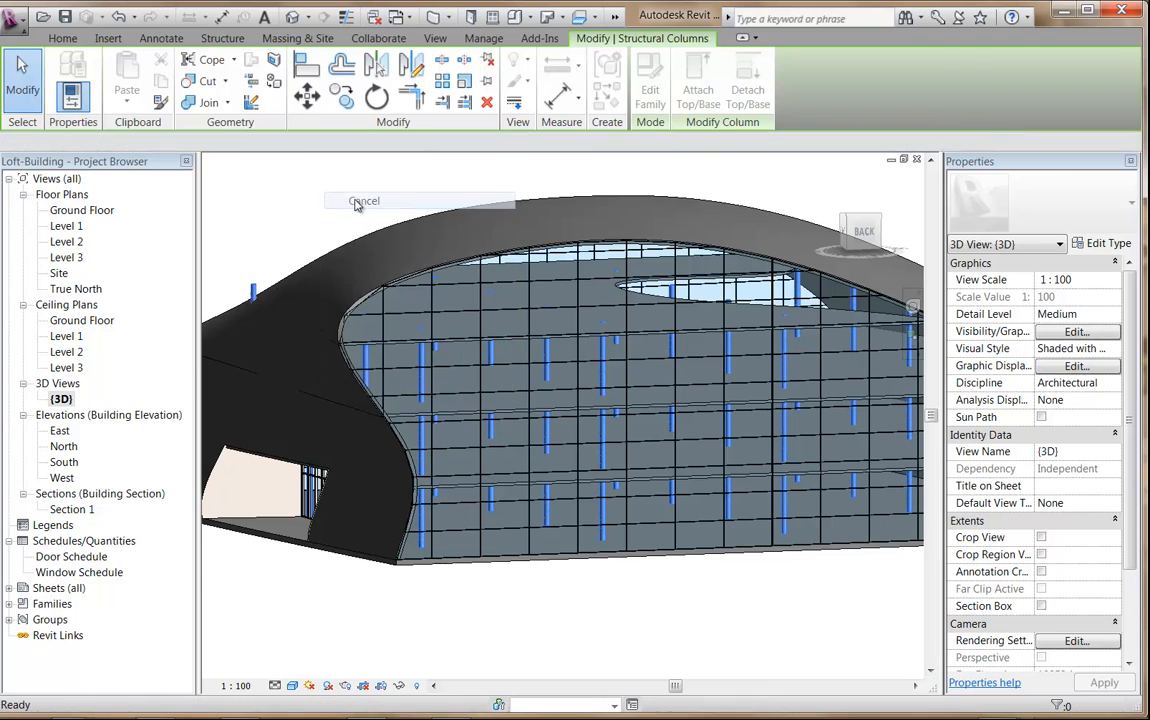
{"action": "right_click", "coordinate": [352, 203]}
Step: Set the top level of the round column poking through the roof at grid 4-8 to Level 2
{"action": "middle_click_drag", "start_coordinate": [379, 212], "coordinate": [621, 398], "text": "shift"}
{"action": "left_click", "coordinate": [621, 398]}
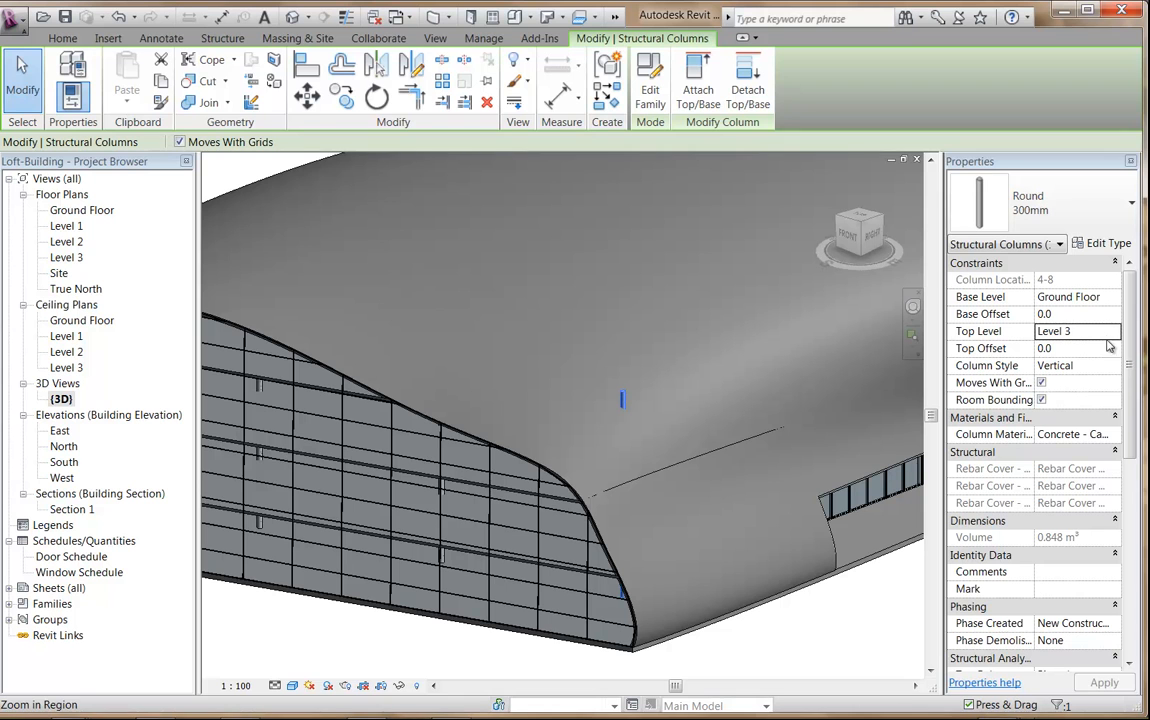
{"action": "left_click", "coordinate": [1080, 331]}
{"action": "left_click", "coordinate": [1114, 331]}
{"action": "left_click", "coordinate": [1058, 377]}
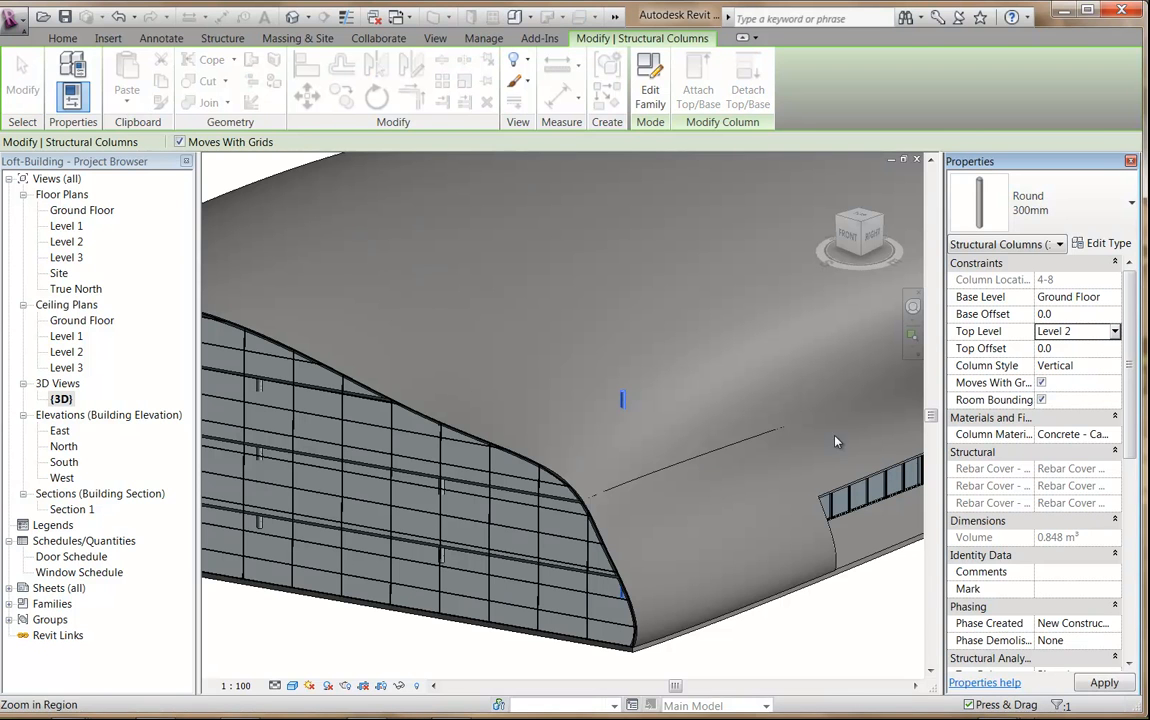
{"action": "middle_click_drag", "start_coordinate": [684, 419], "coordinate": [588, 377], "text": "shift"}
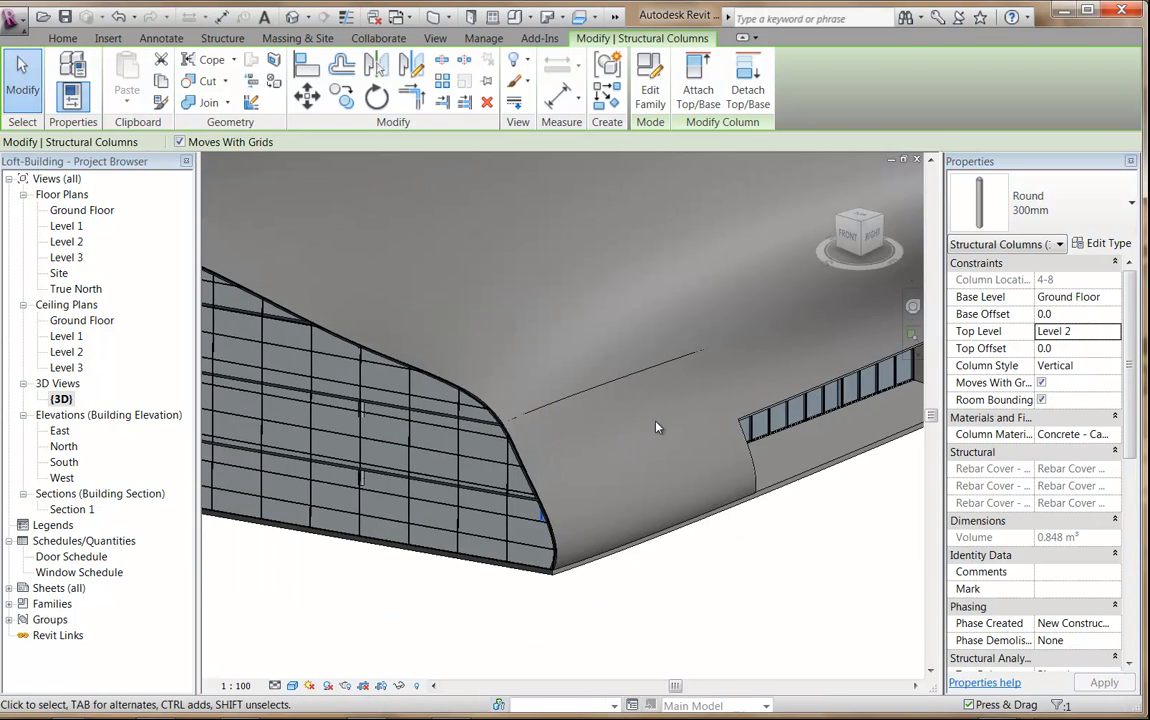
{"action": "key", "text": "Escape"}
Step: Select the Level 3 floor from the front of the building and examine where the columns meet it
{"action": "middle_click_drag", "start_coordinate": [393, 383], "coordinate": [487, 281], "text": "shift"}
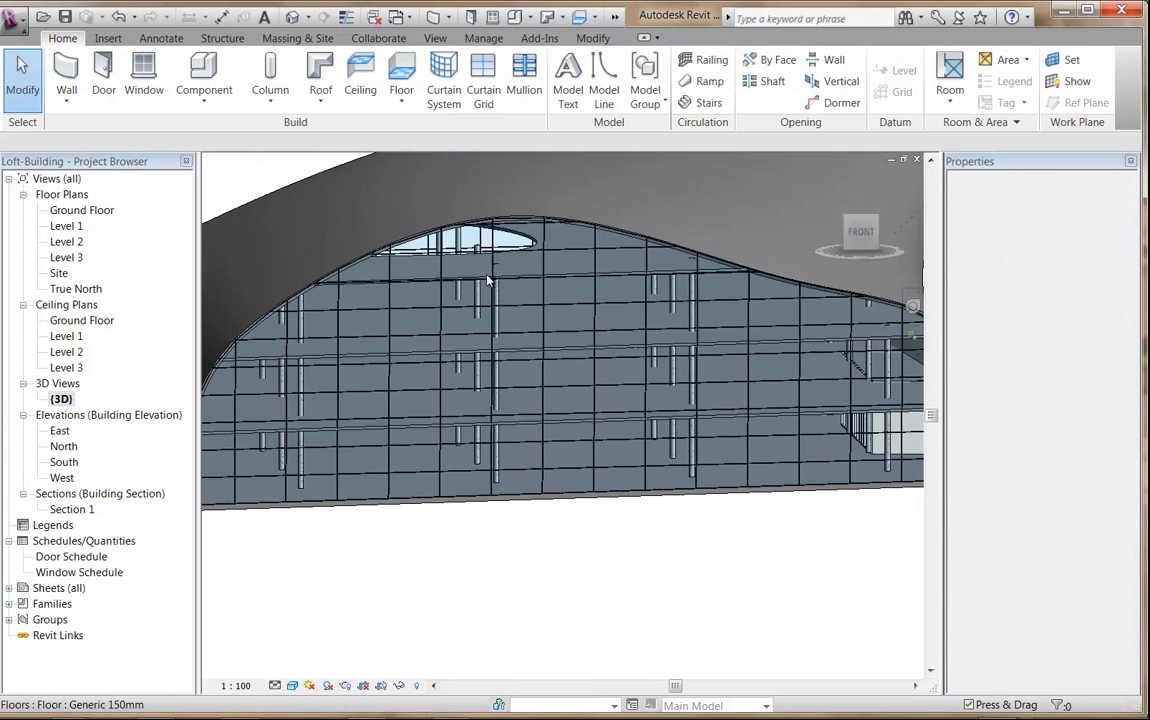
{"action": "scroll", "coordinate": [487, 275], "scroll_direction": "up", "scroll_amount": 3}
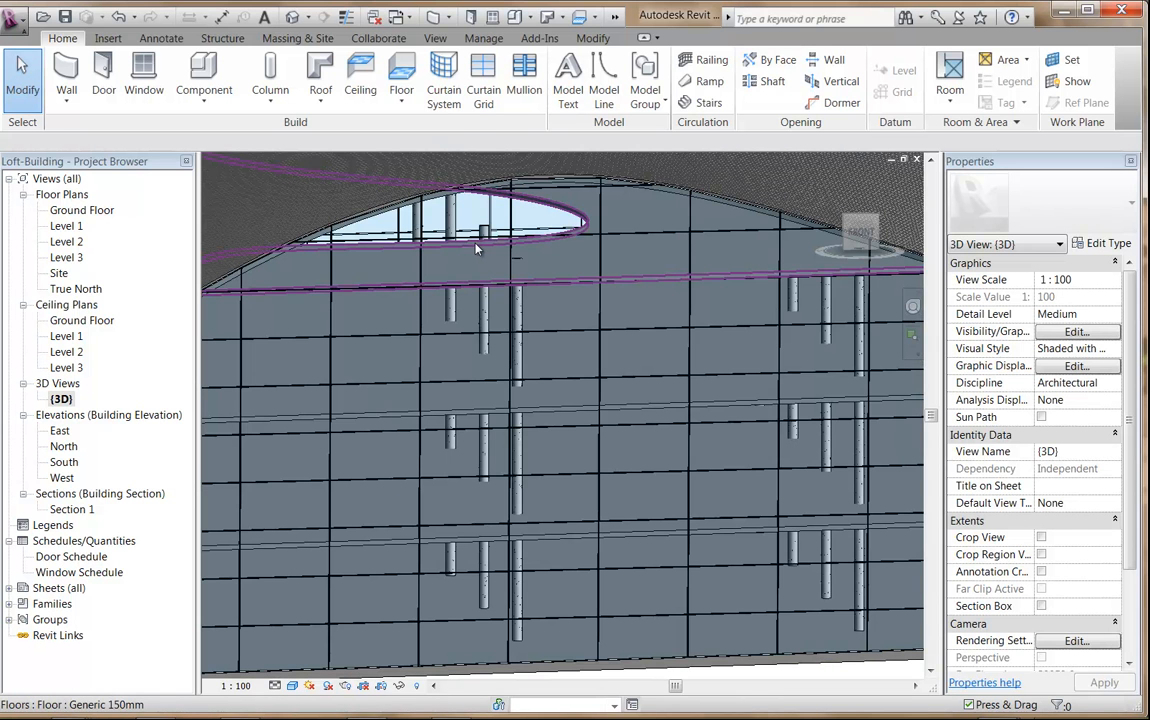
{"action": "left_click", "coordinate": [477, 247]}
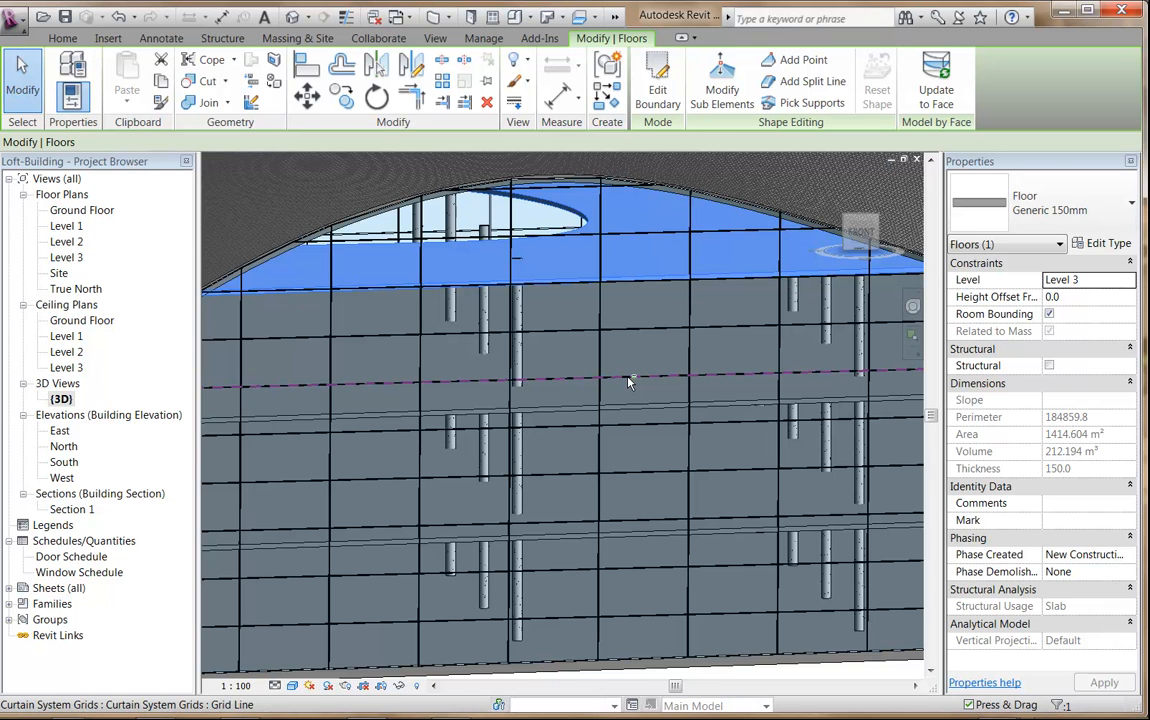
{"action": "middle_click_drag", "start_coordinate": [606, 396], "coordinate": [604, 397], "text": "shift"}
{"action": "mouse_move", "coordinate": [544, 348]}
{"action": "middle_mouse_down", "text": "shift"}
{"action": "mouse_move", "coordinate": [516, 332]}
{"action": "mouse_move", "coordinate": [537, 352]}
{"action": "middle_mouse_up", "text": "shift"}
{"action": "middle_click_drag", "start_coordinate": [569, 395], "coordinate": [615, 457], "text": "shift"}
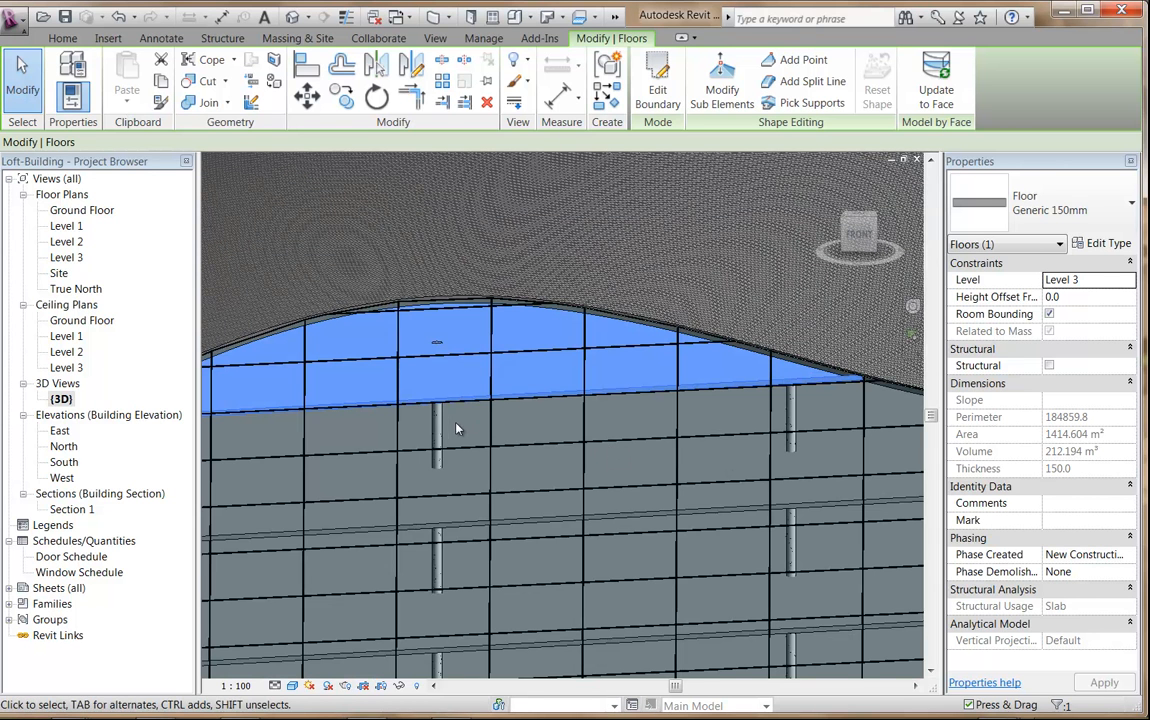
Step: Set the top offset of the round column at grid 4-6 to 3000
{"action": "left_click", "coordinate": [438, 428]}
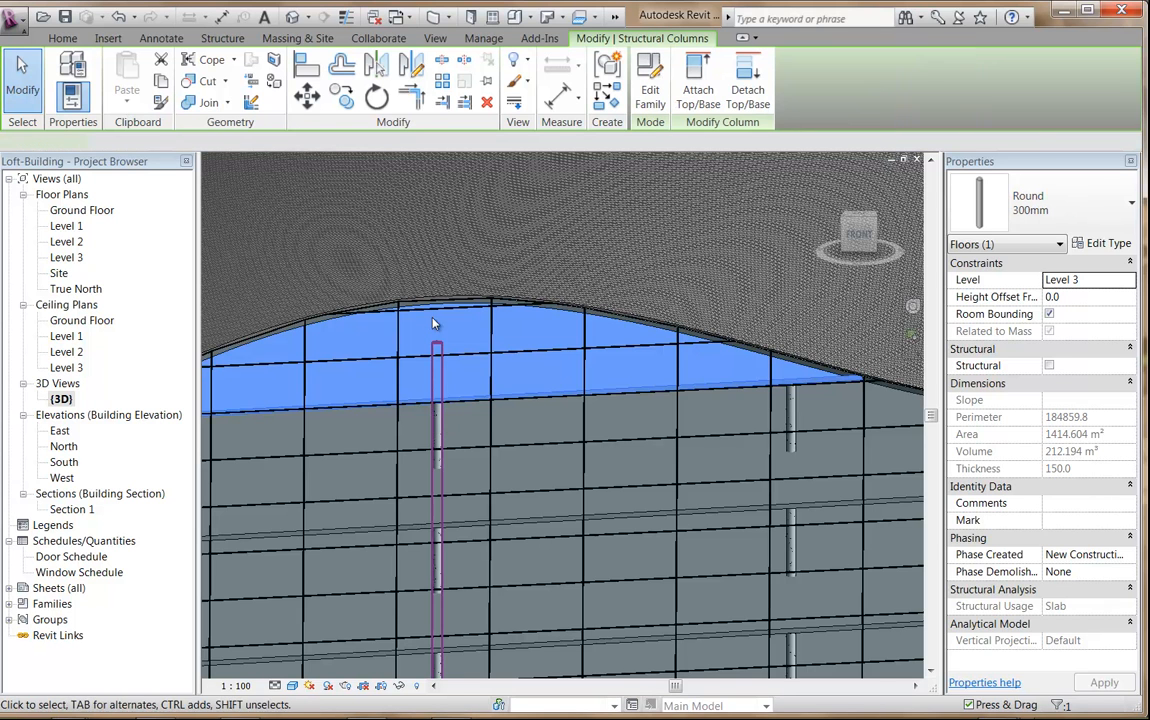
{"action": "middle_click_drag", "start_coordinate": [420, 383], "coordinate": [395, 315], "text": "shift"}
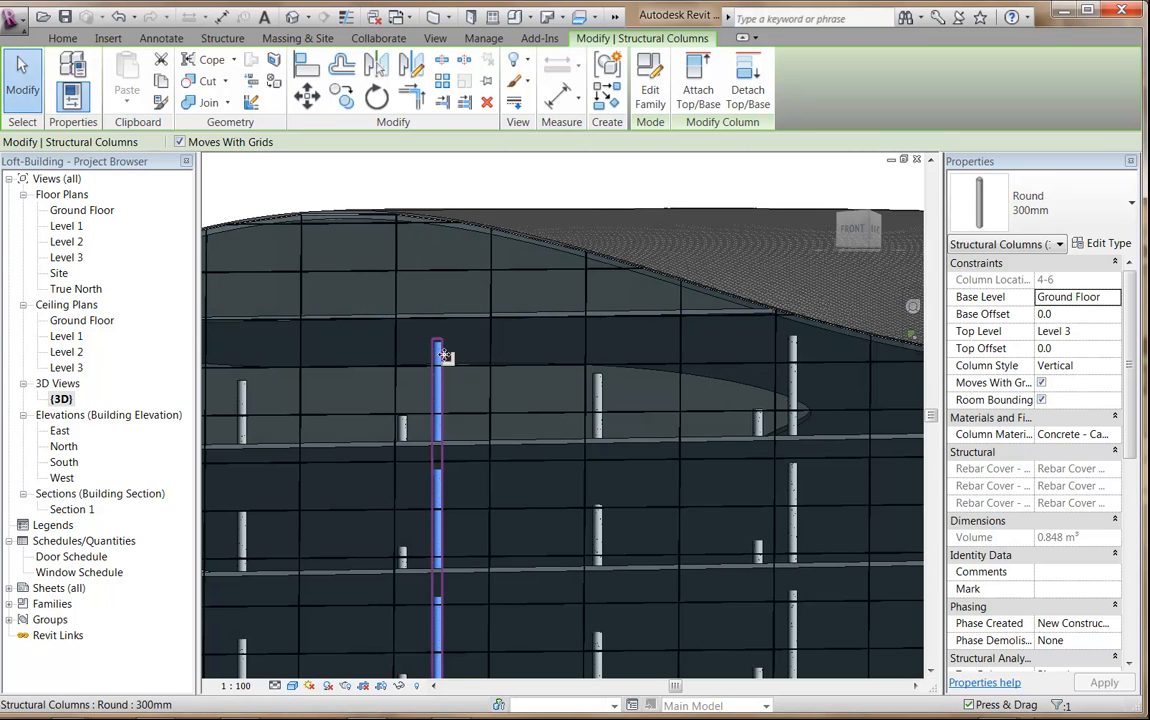
{"action": "left_click", "coordinate": [1067, 349]}
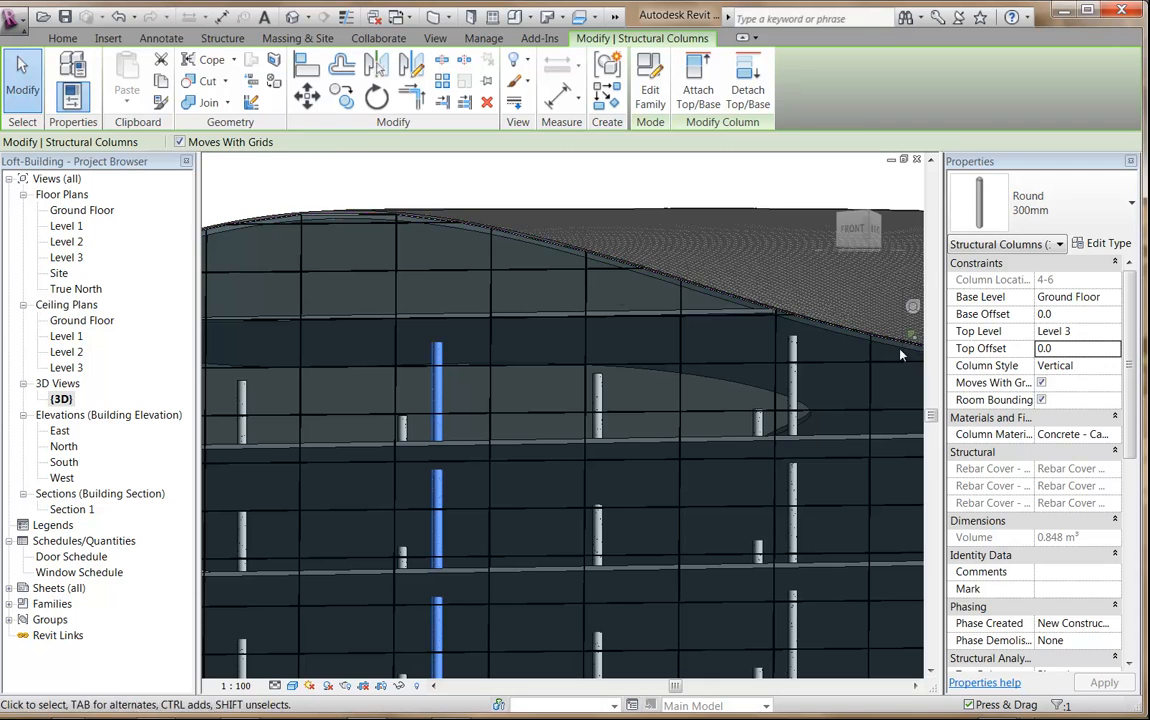
{"action": "left_click", "coordinate": [1060, 349]}
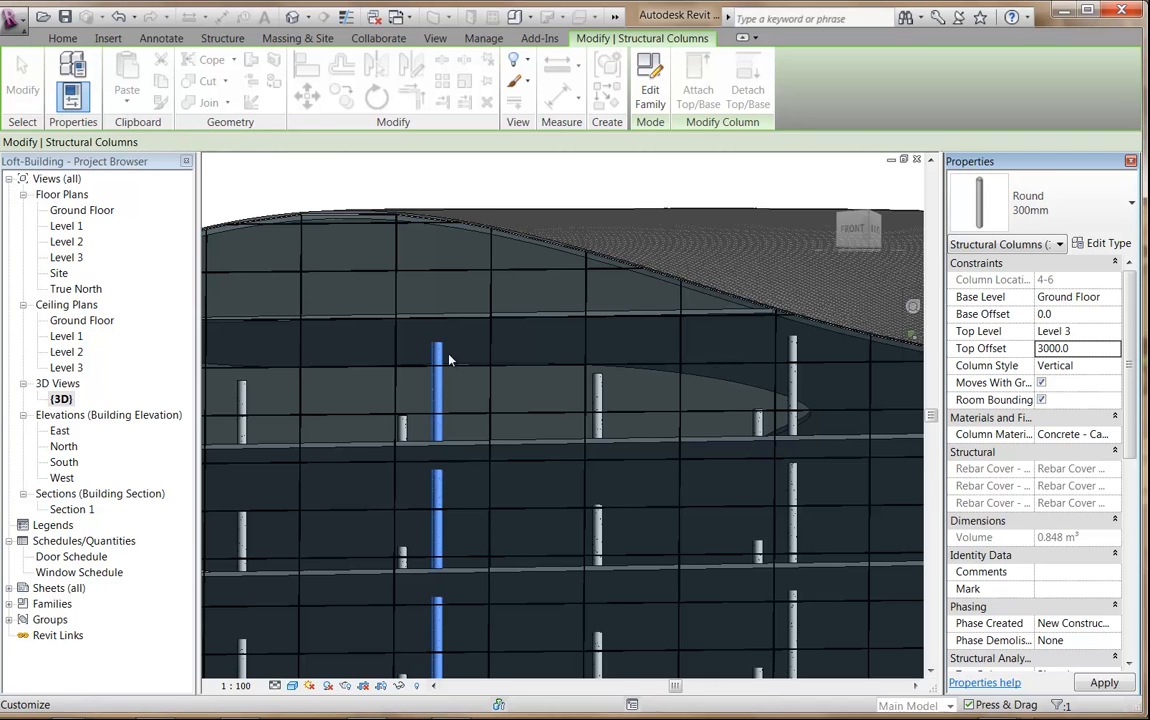
{"action": "middle_click_drag", "start_coordinate": [419, 259], "coordinate": [433, 302], "text": "shift"}
{"action": "middle_click_drag", "start_coordinate": [503, 326], "coordinate": [490, 334], "text": "shift"}
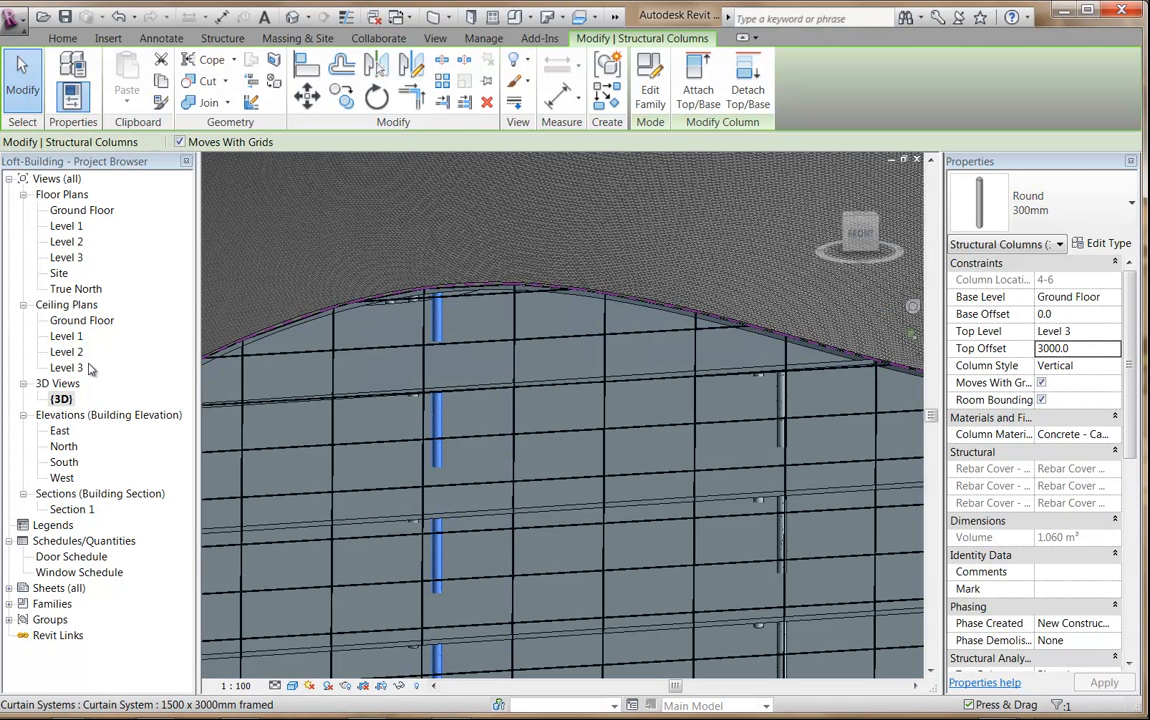
Step: Open the Level 2 floor plan, passing through the Level 1 plan, and clear the column selection
{"action": "double_click", "coordinate": [74, 227]}
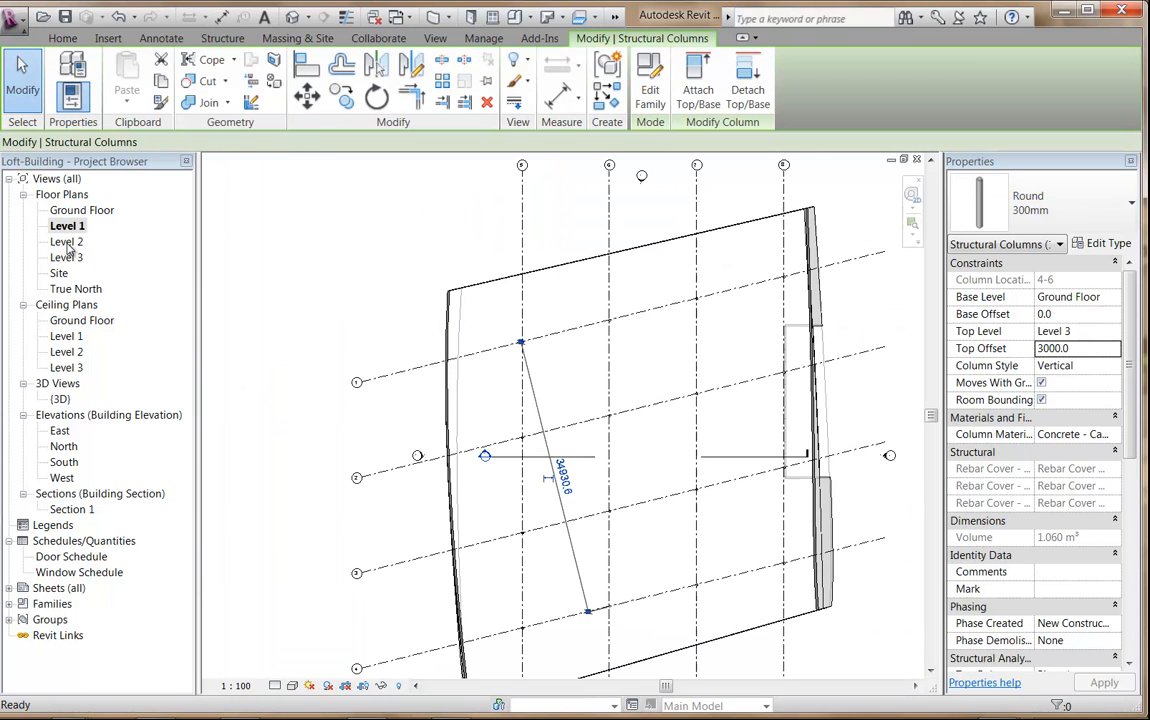
{"action": "double_click", "coordinate": [67, 242]}
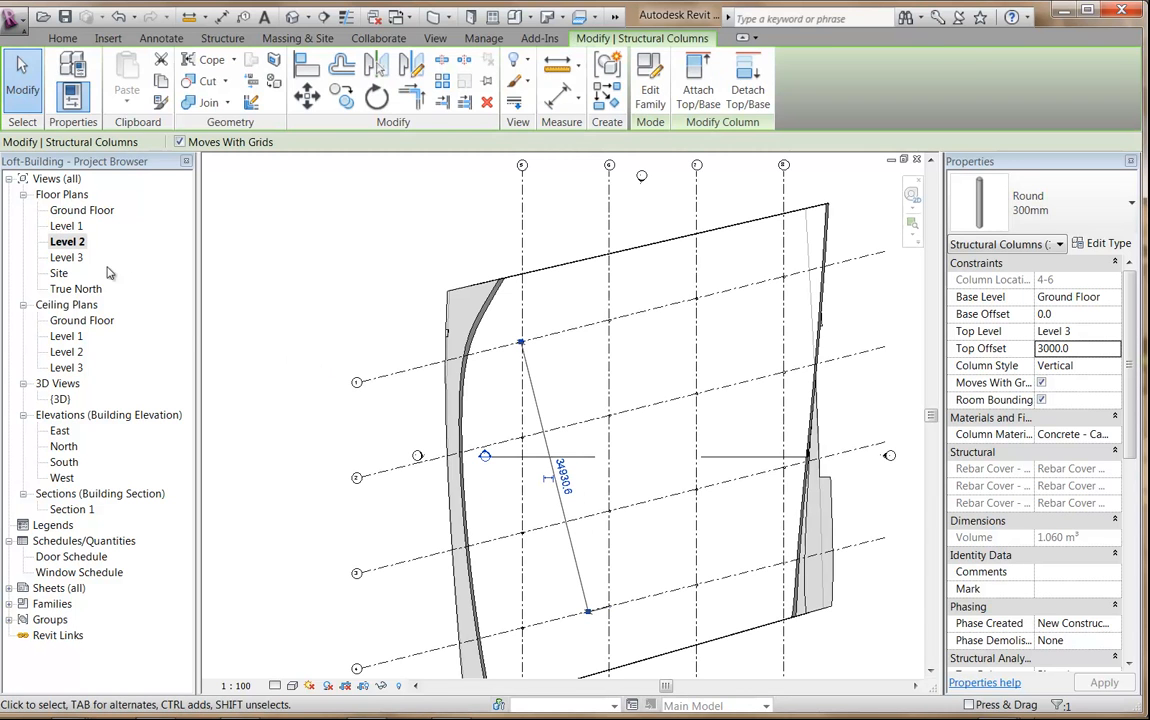
{"action": "left_click", "coordinate": [306, 281]}
{"action": "scroll", "coordinate": [316, 307], "scroll_direction": "down", "scroll_amount": 1}
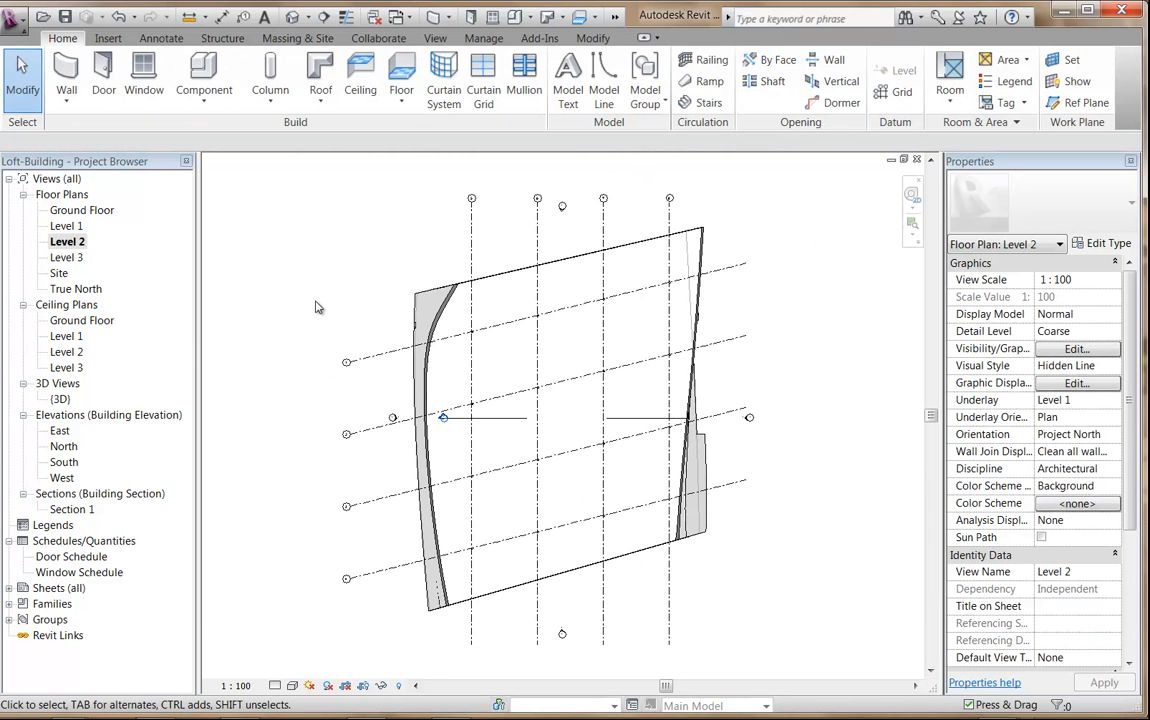
{"action": "scroll", "coordinate": [316, 307], "scroll_direction": "up", "scroll_amount": 1}
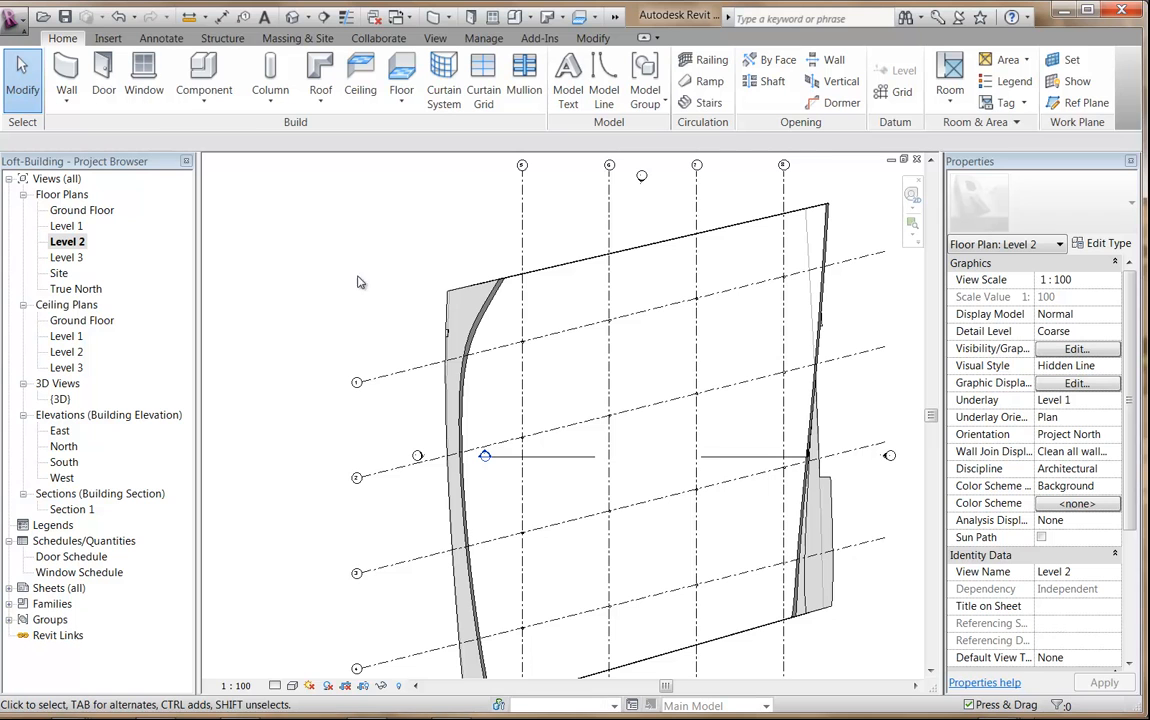
Step: Create a perspective camera view on Level 2 from near the south edge towards the northwest corner, and display it shaded
{"action": "left_click", "coordinate": [309, 18]}
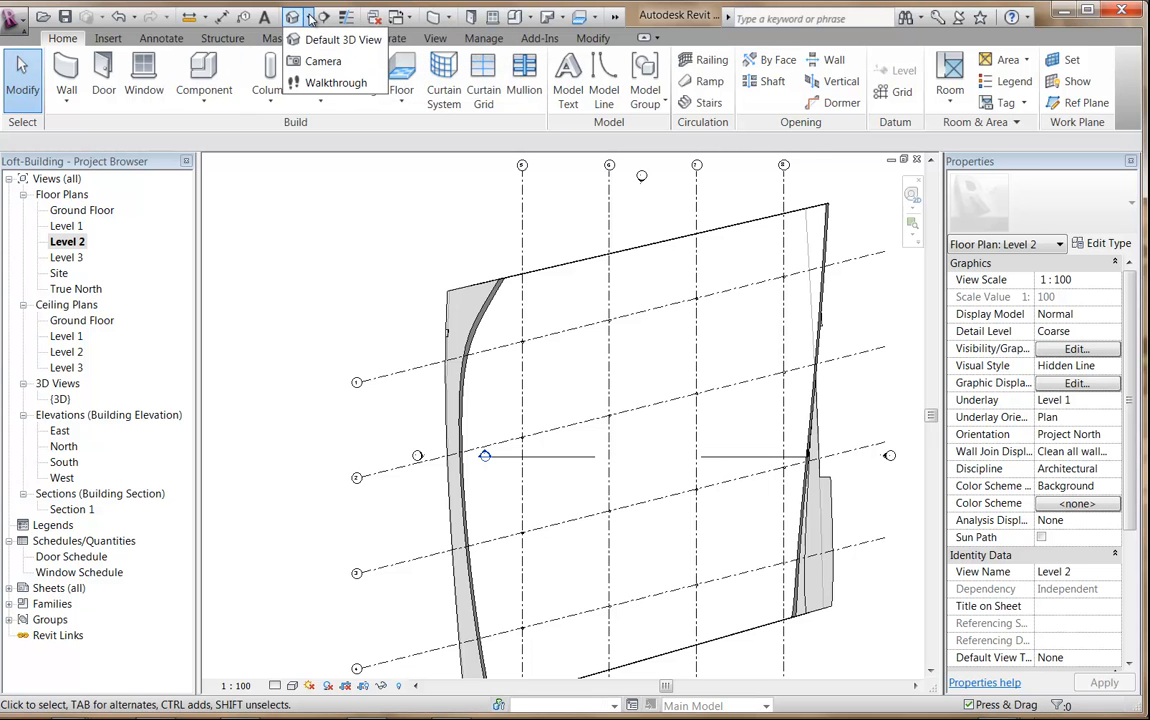
{"action": "left_click", "coordinate": [322, 61]}
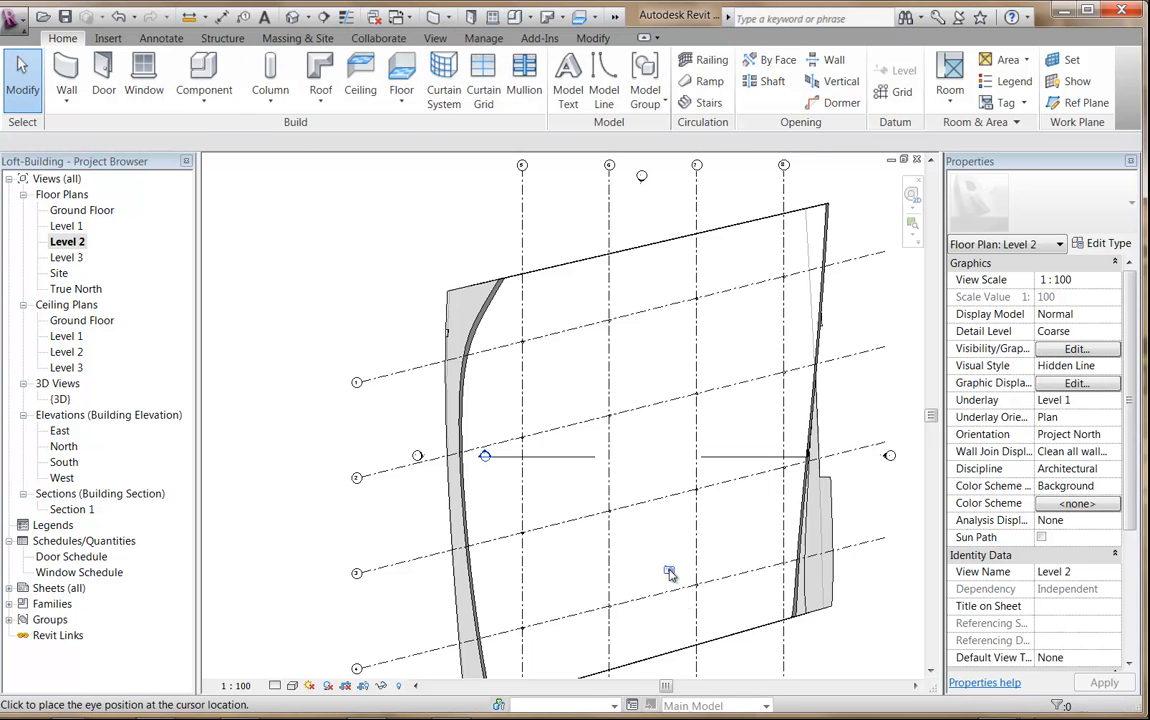
{"action": "left_click", "coordinate": [680, 625]}
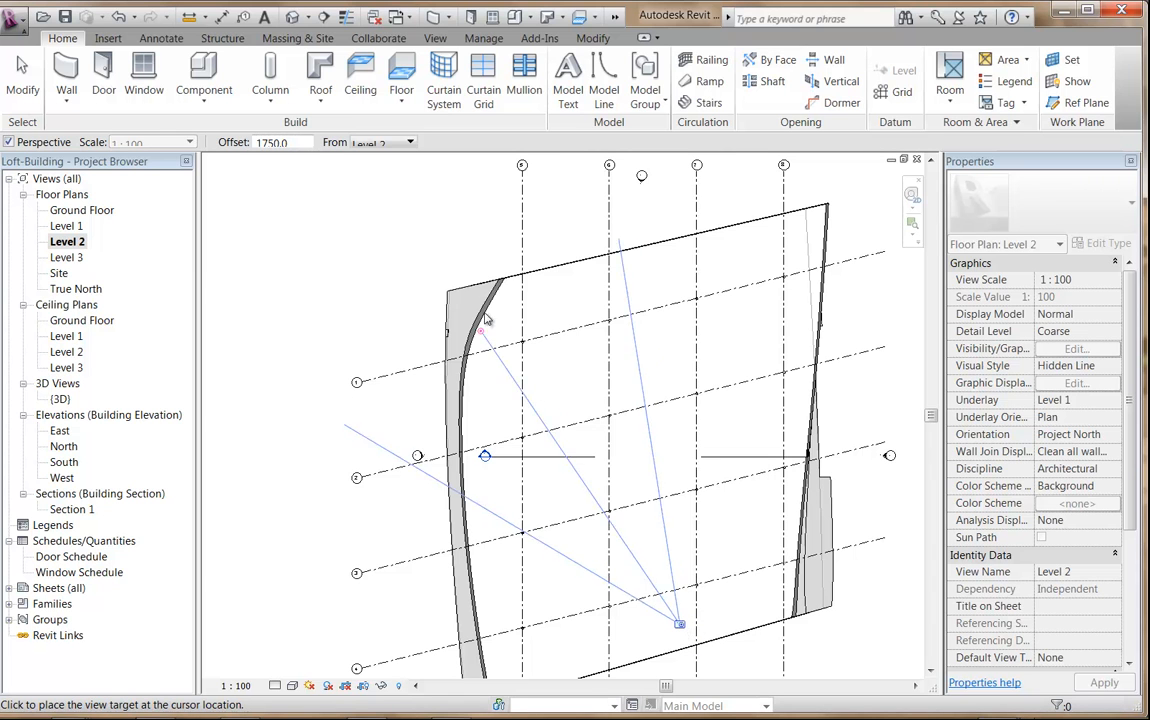
{"action": "left_click", "coordinate": [466, 224]}
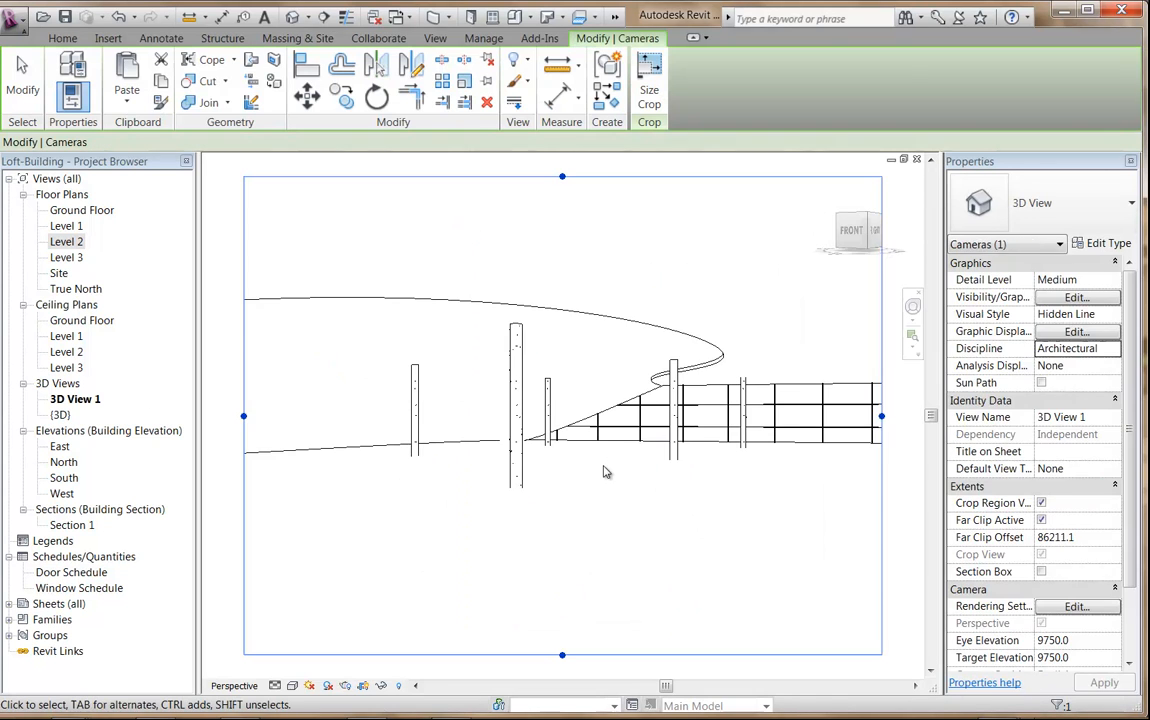
{"action": "left_click", "coordinate": [635, 529]}
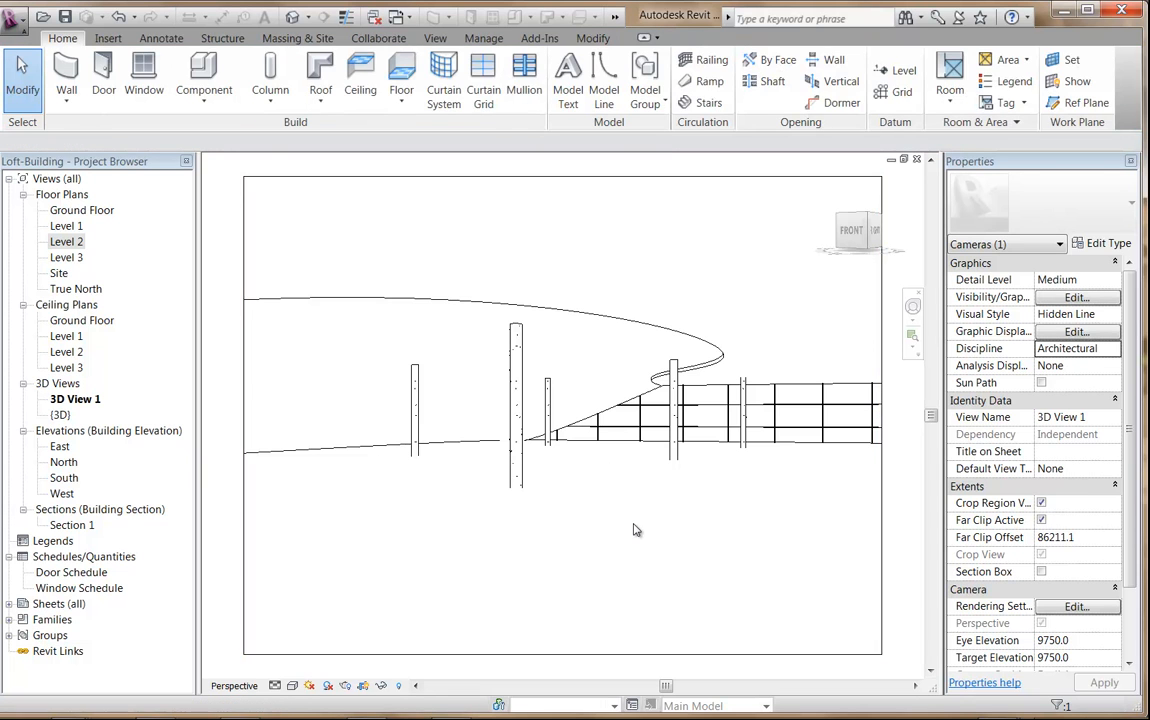
{"action": "key", "text": "s"}
{"action": "key", "text": "d"}
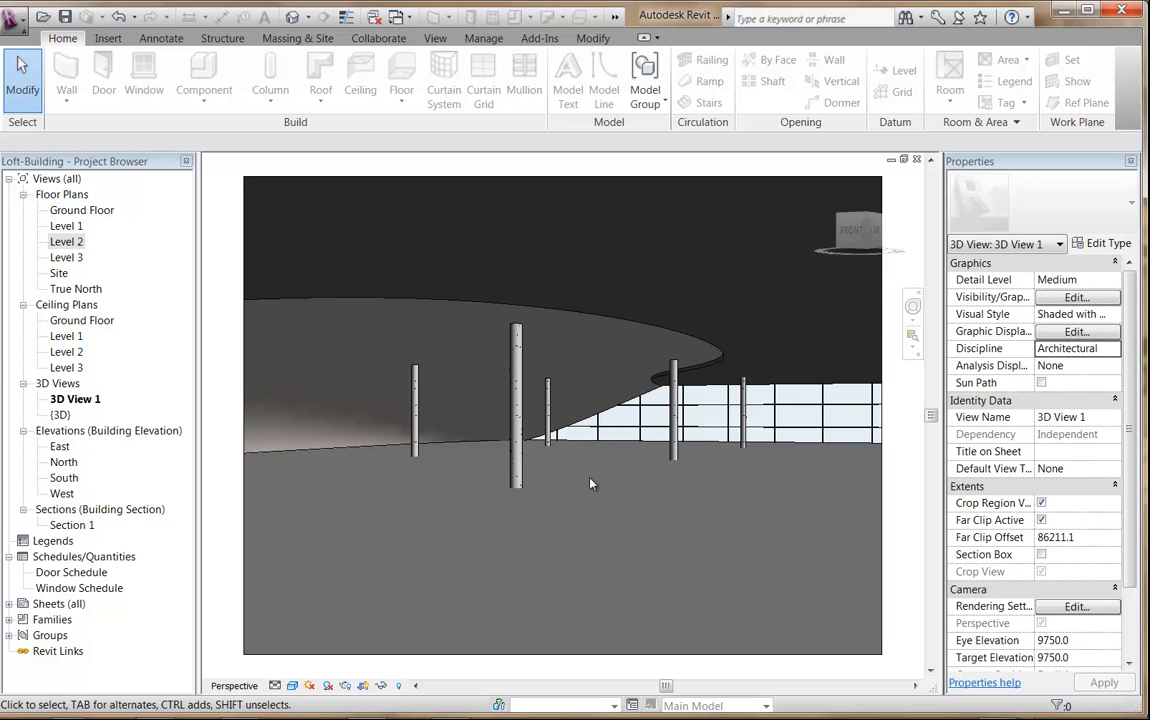
Step: Set the top offset of the four round columns beneath and beside the curved floor opening to 3000
{"action": "left_click", "coordinate": [518, 410]}
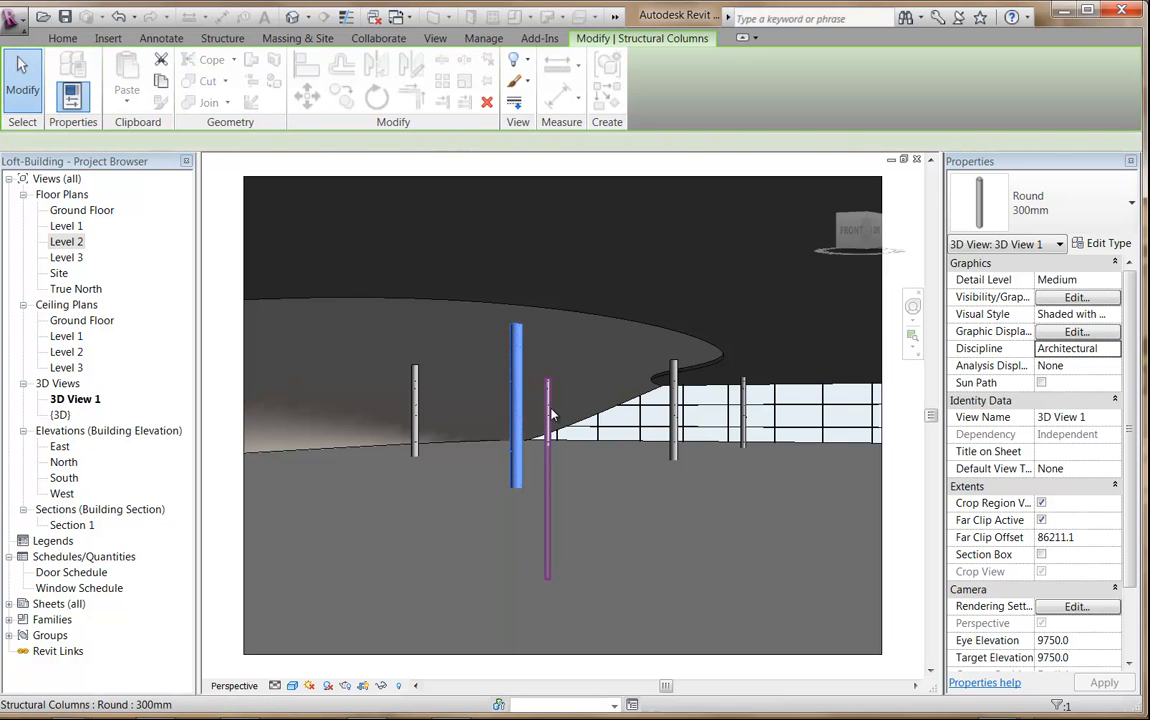
{"action": "left_click", "coordinate": [549, 413], "text": "ctrl"}
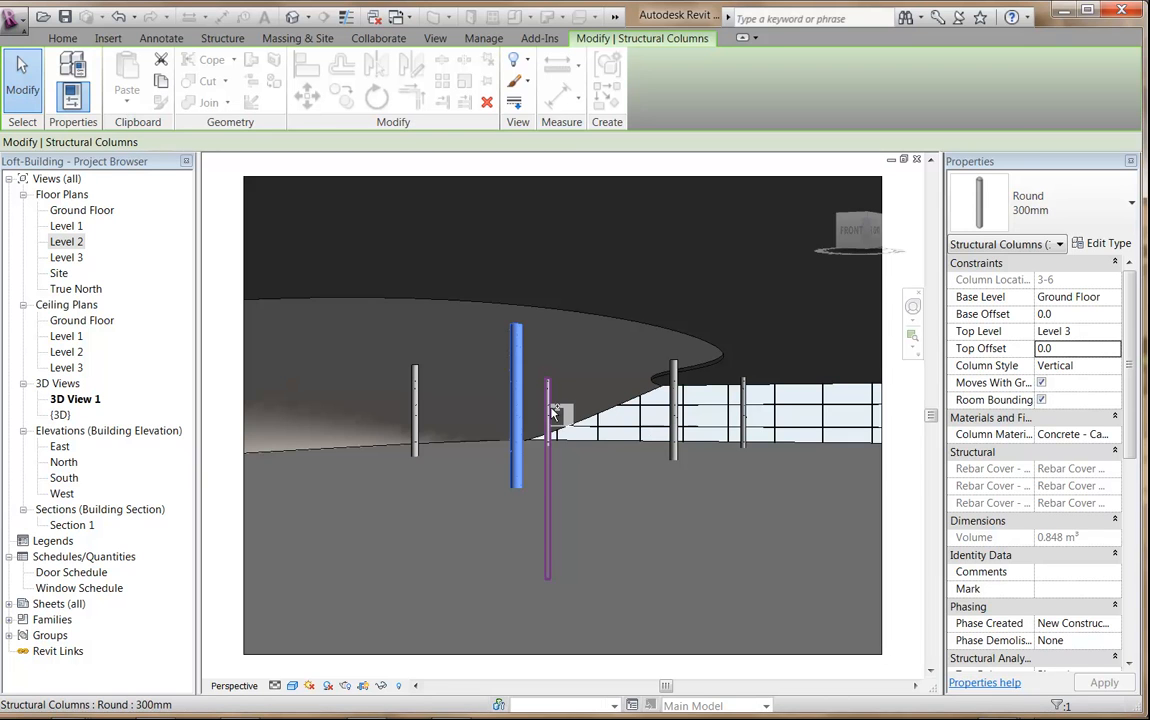
{"action": "left_click", "coordinate": [418, 415], "text": "ctrl"}
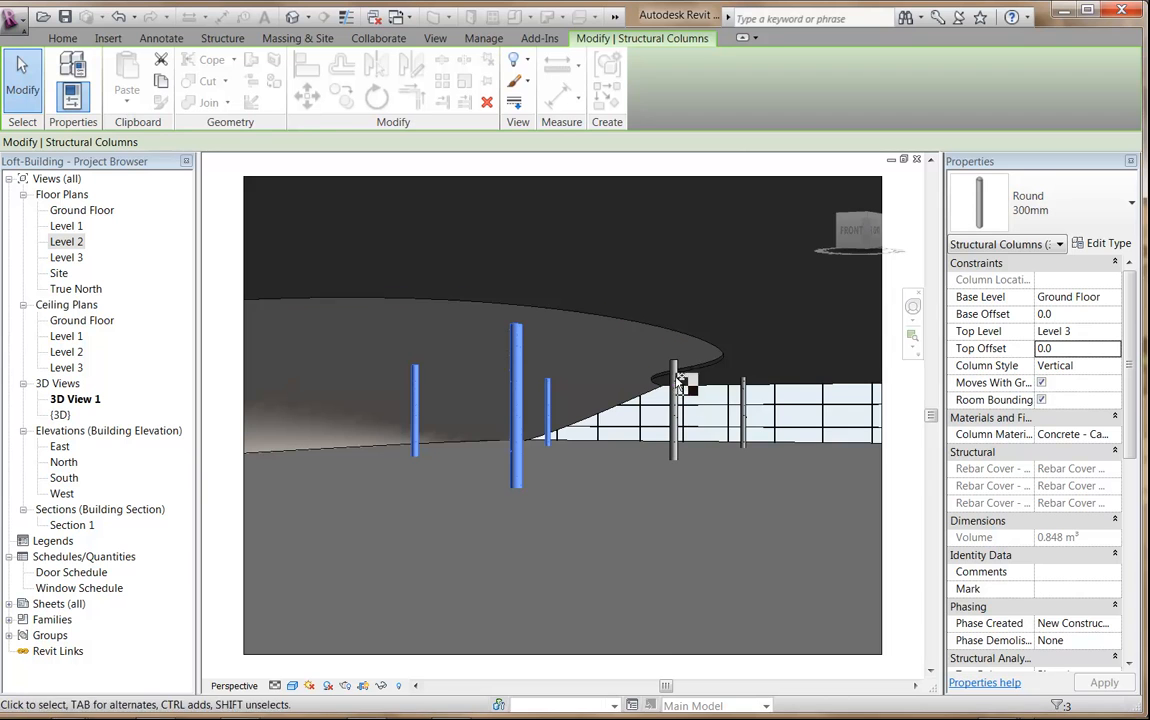
{"action": "left_click", "coordinate": [677, 370], "text": "ctrl"}
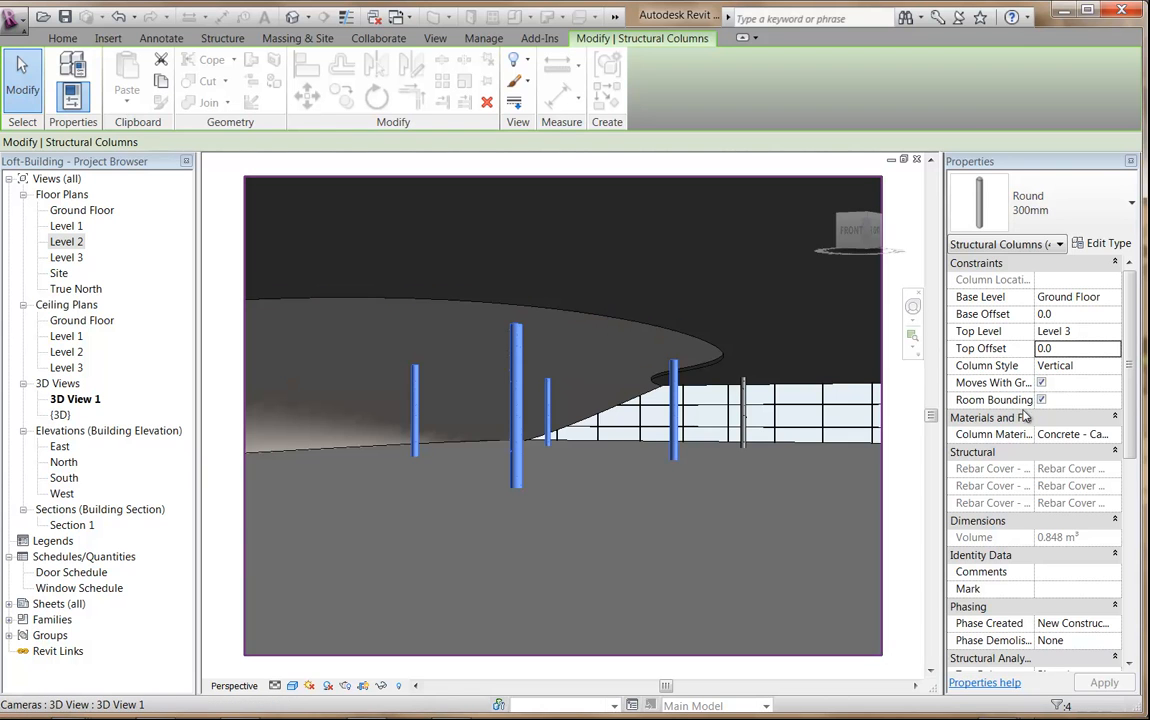
{"action": "left_click", "coordinate": [1088, 352]}
{"action": "type", "text": "3000"}
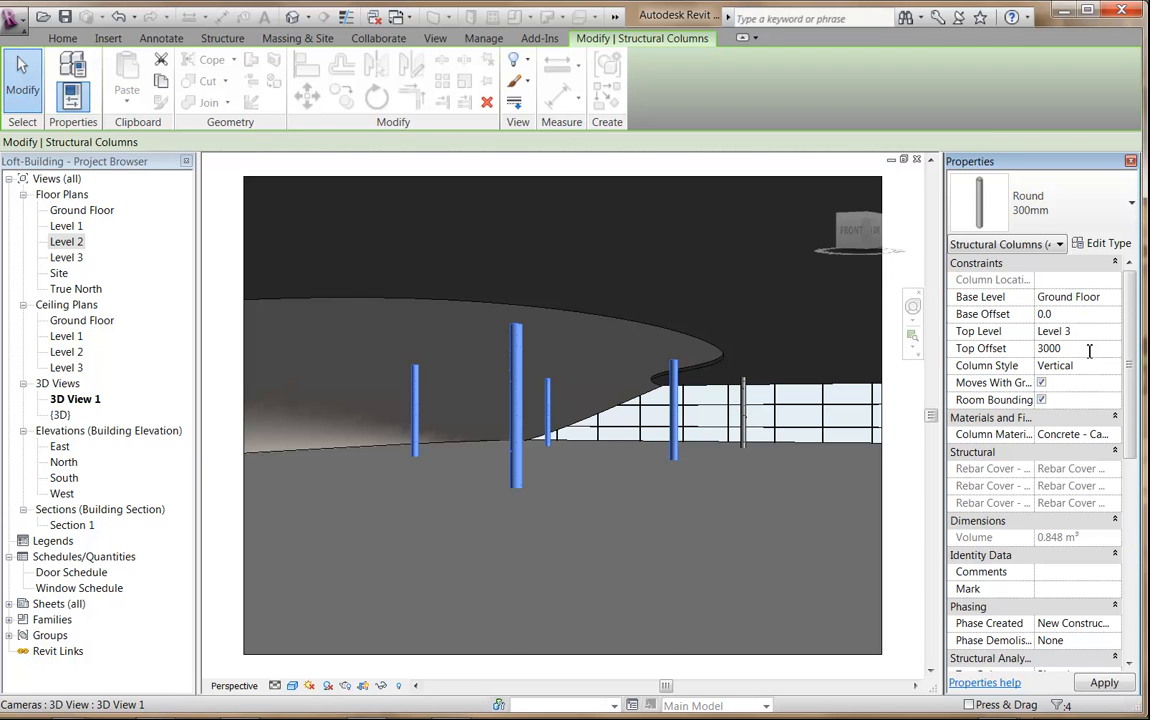
{"action": "key", "text": "Return"}
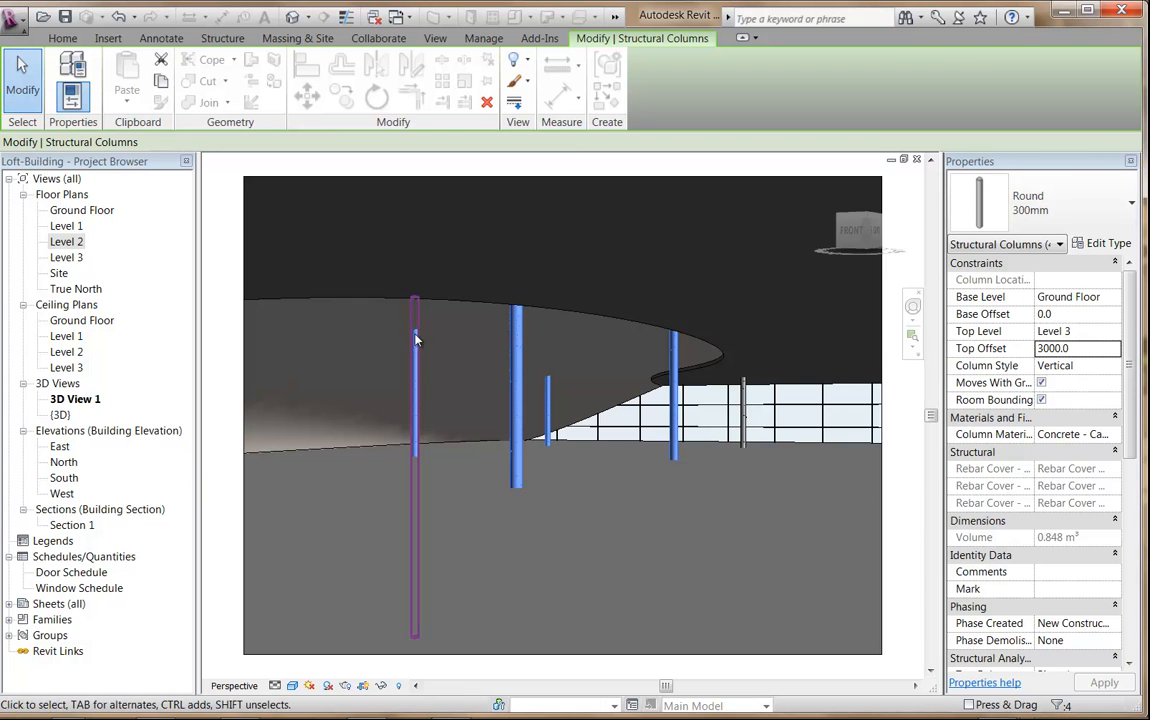
{"action": "key", "text": "Escape"}
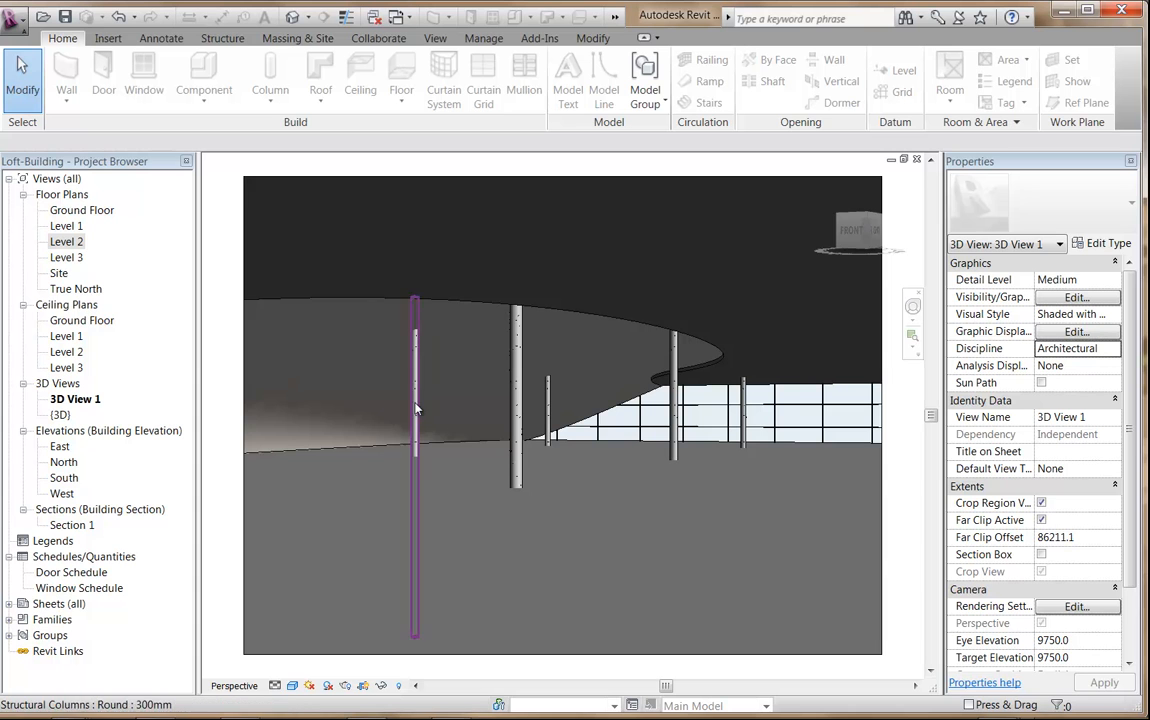
Step: Examine the extended columns from outside in the {3D} view, and return to the 3D View 1 camera view
{"action": "double_click", "coordinate": [60, 415]}
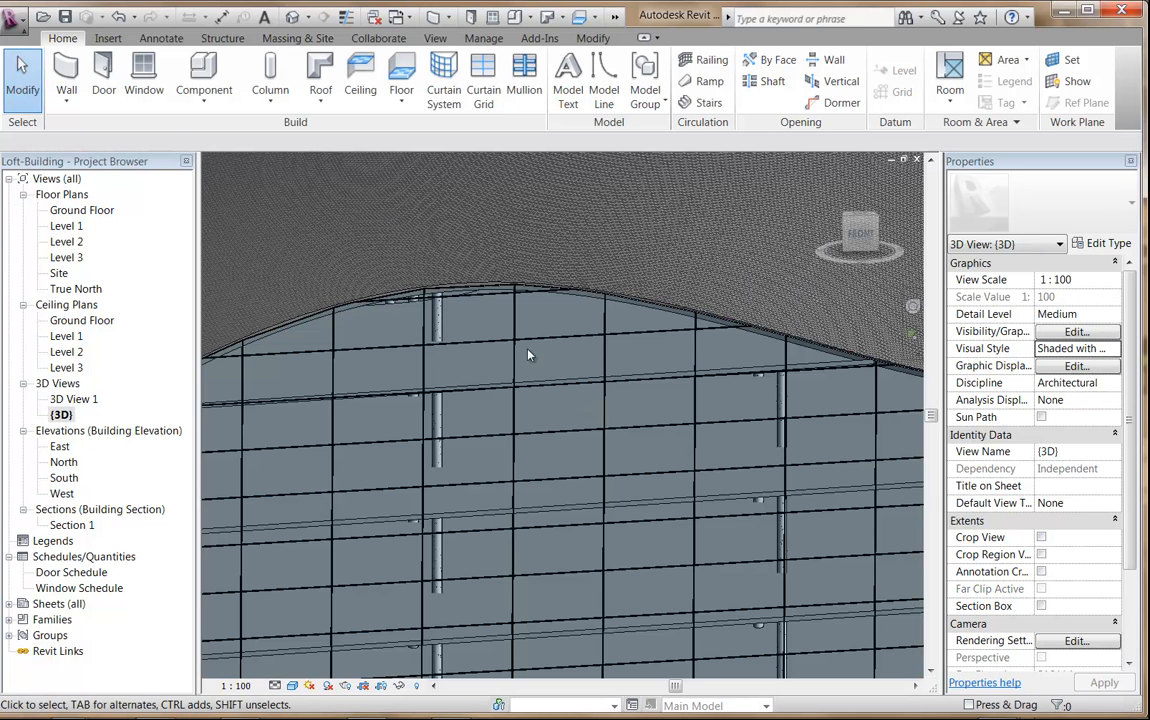
{"action": "scroll", "coordinate": [530, 355], "scroll_direction": "down", "scroll_amount": 5}
{"action": "middle_click_drag", "start_coordinate": [507, 344], "coordinate": [455, 366], "text": "shift"}
{"action": "double_click", "coordinate": [73, 399]}
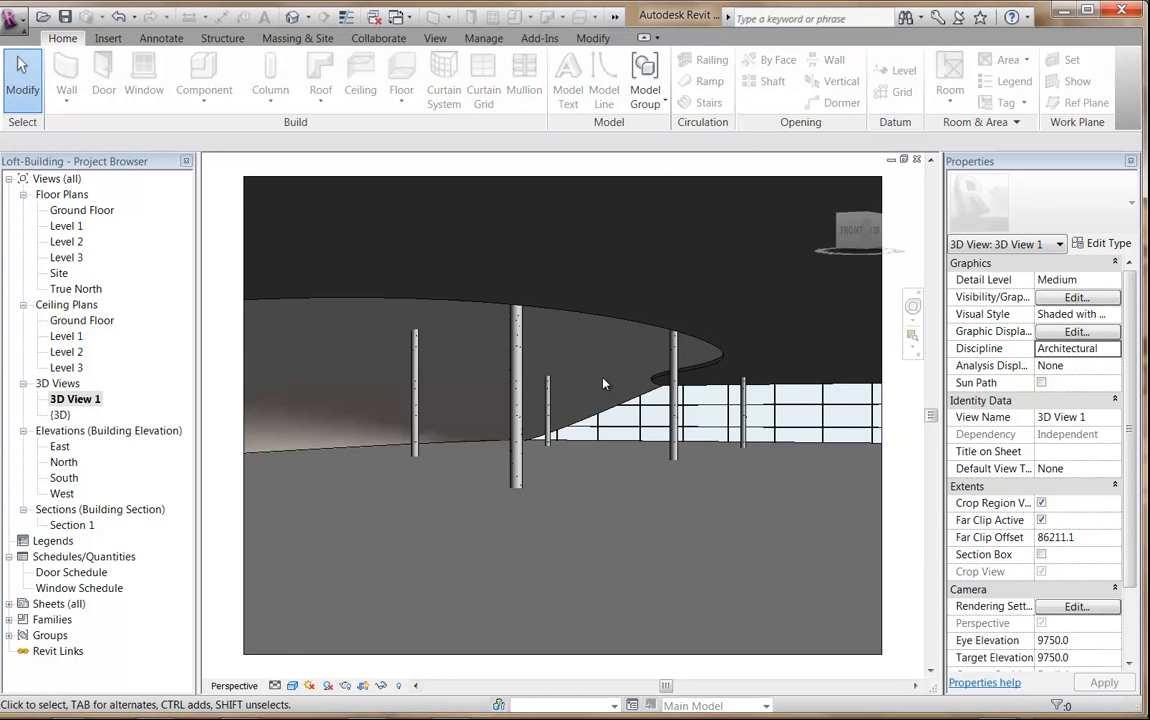
Step: Widen the crop region of the 3D View 1 camera view on both its left and right sides
{"action": "scroll", "coordinate": [603, 384], "scroll_direction": "down", "scroll_amount": 3}
{"action": "middle_click_drag", "start_coordinate": [577, 410], "coordinate": [580, 485]}
{"action": "scroll", "coordinate": [575, 443], "scroll_direction": "up", "scroll_amount": 3}
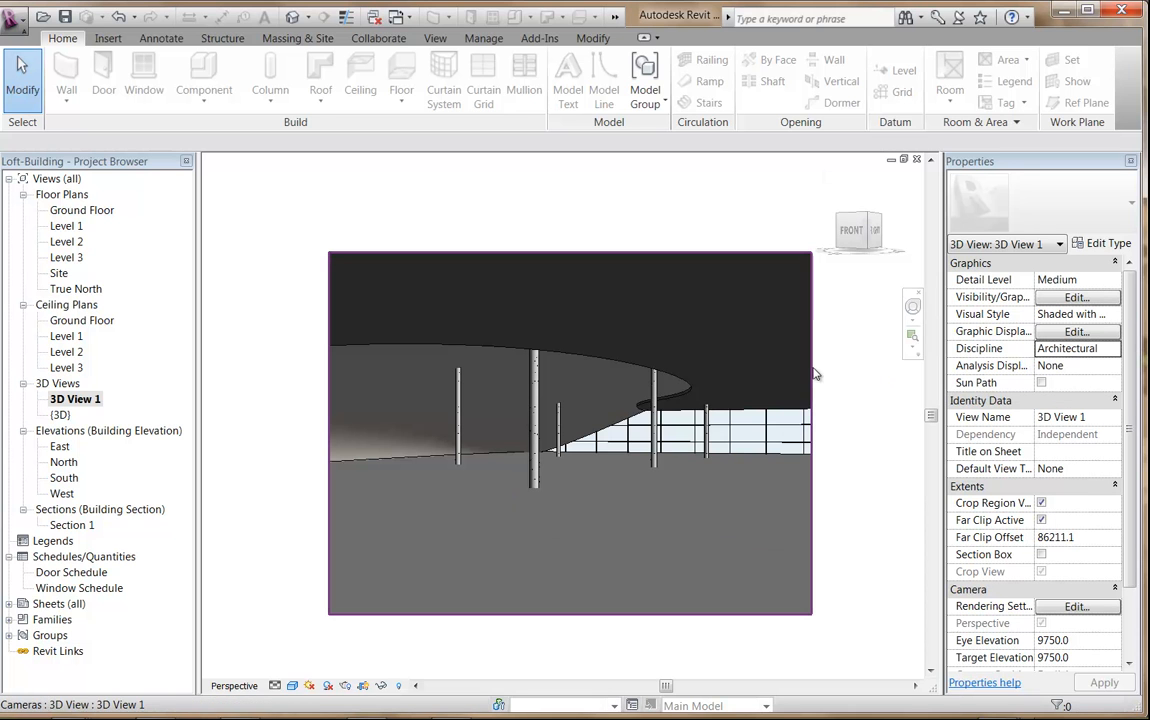
{"action": "left_click", "coordinate": [816, 440]}
{"action": "left_click_drag", "start_coordinate": [814, 436], "coordinate": [870, 433]}
{"action": "left_click_drag", "start_coordinate": [328, 433], "coordinate": [277, 433]}
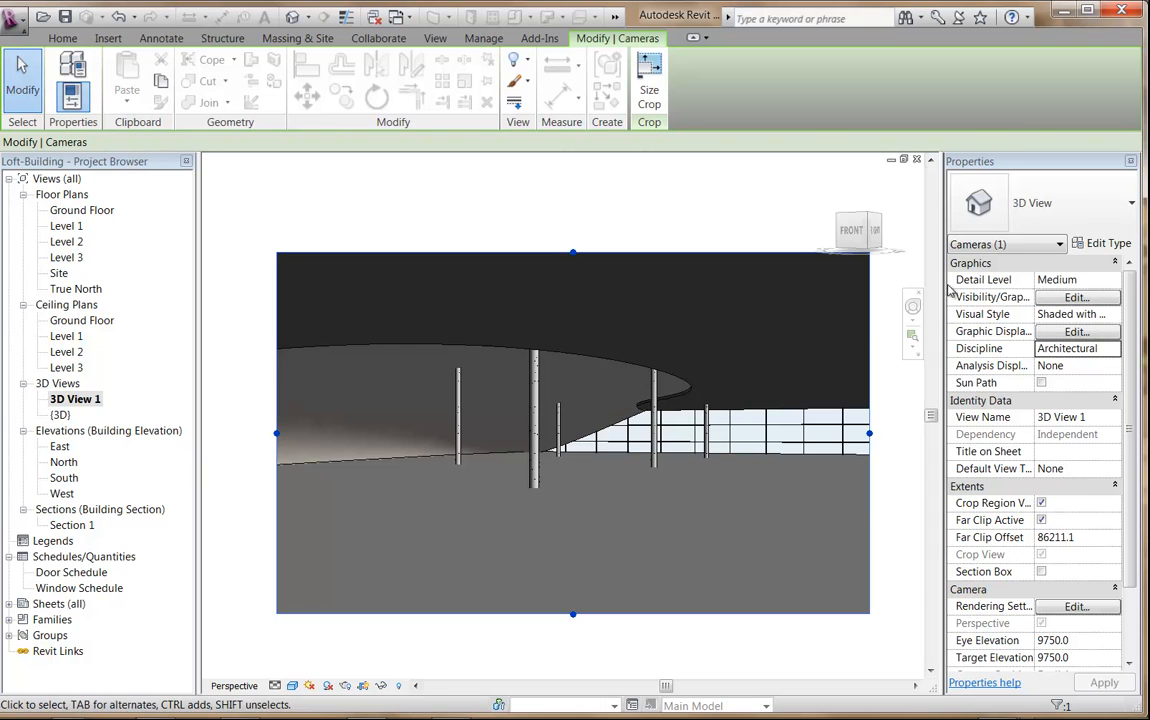
Step: Turn the 3D View 1 camera to the right with SteeringWheels Look and walk it forward towards the columns
{"action": "left_click", "coordinate": [913, 308]}
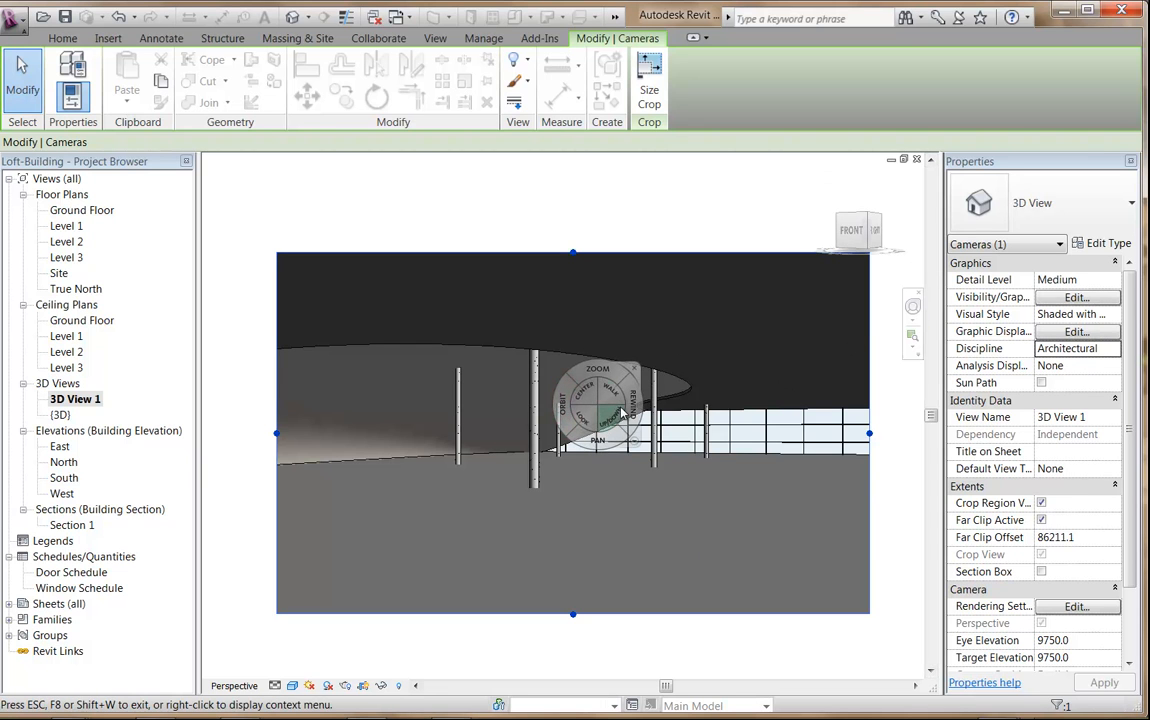
{"action": "left_click_drag", "start_coordinate": [587, 420], "coordinate": [640, 400]}
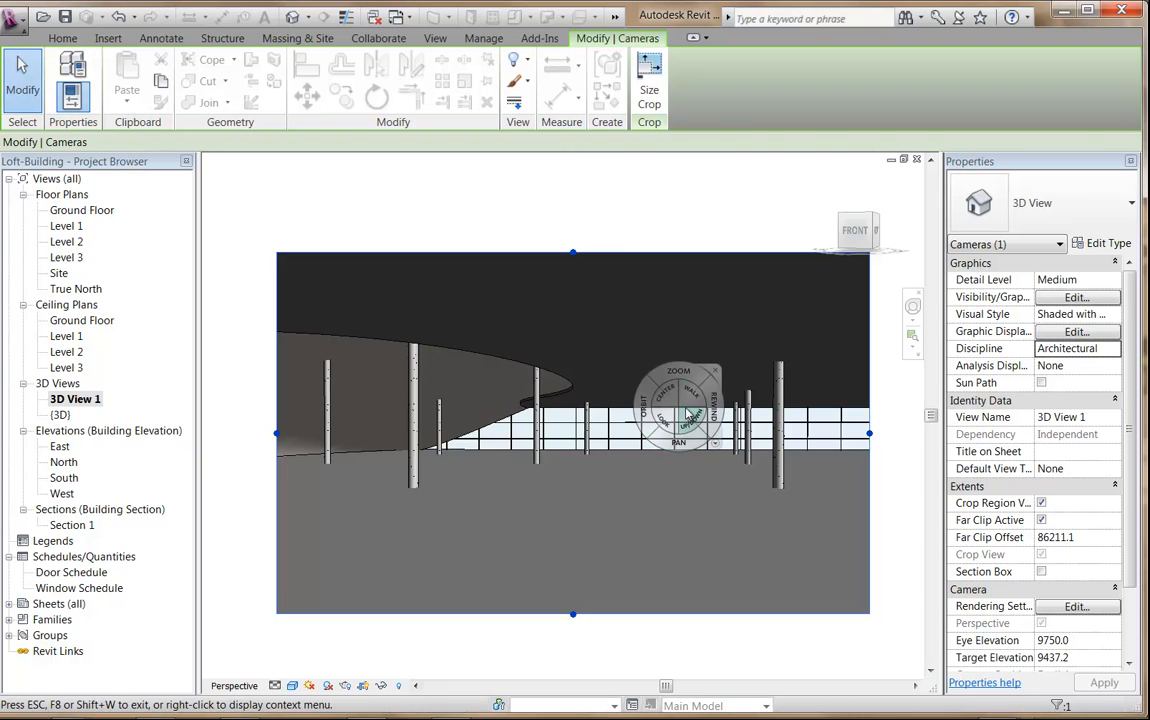
{"action": "left_click_drag", "start_coordinate": [540, 412], "coordinate": [560, 570]}
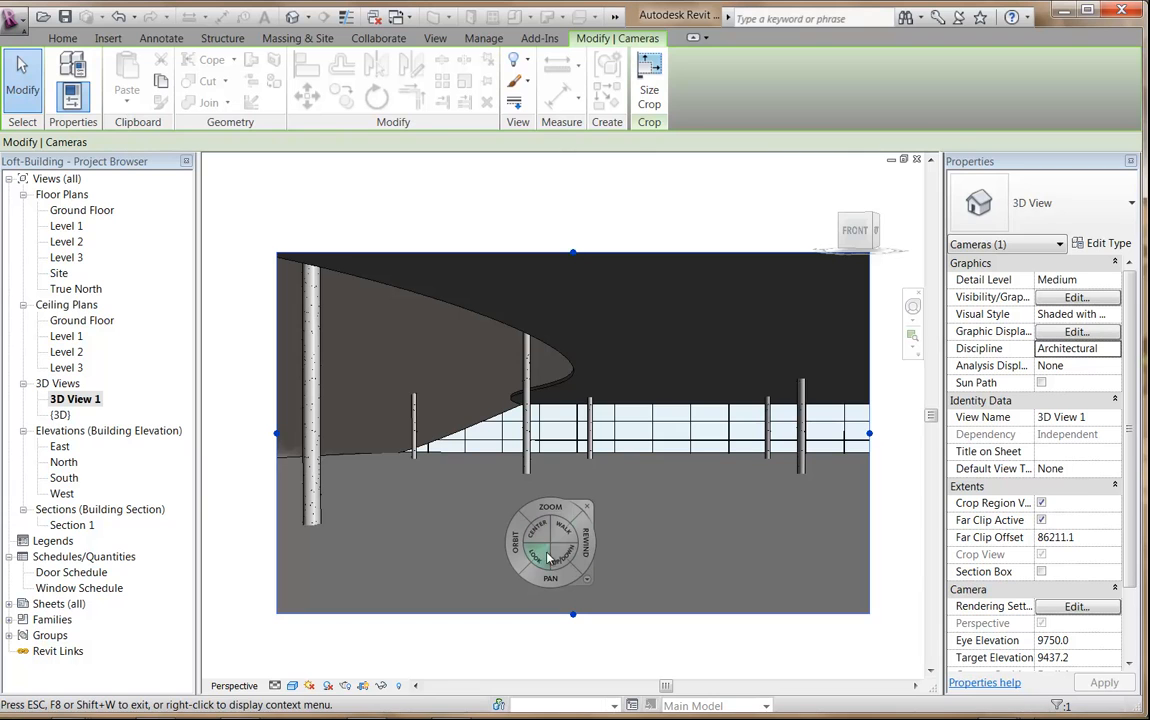
{"action": "left_click", "coordinate": [588, 508]}
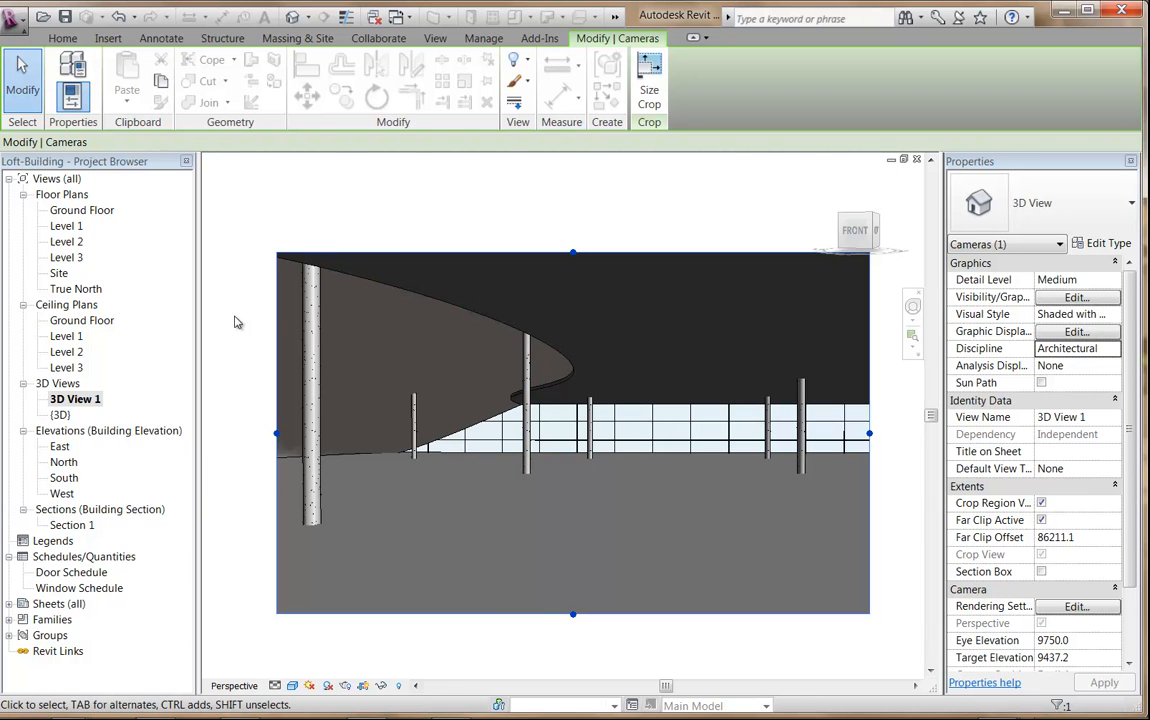
Step: Open the Level 3 floor plan and start a railing path sketch at the curved floor edge, with Pick Lines as the draw method
{"action": "double_click", "coordinate": [66, 257]}
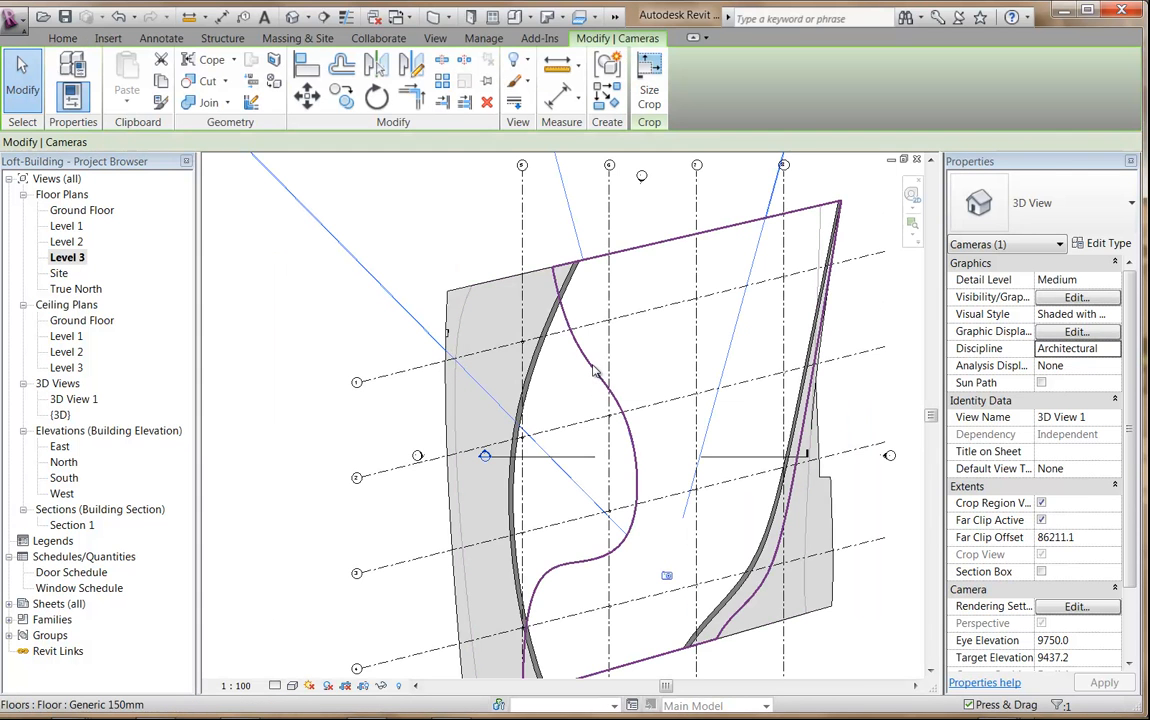
{"action": "scroll", "coordinate": [622, 497], "scroll_direction": "up", "scroll_amount": 3}
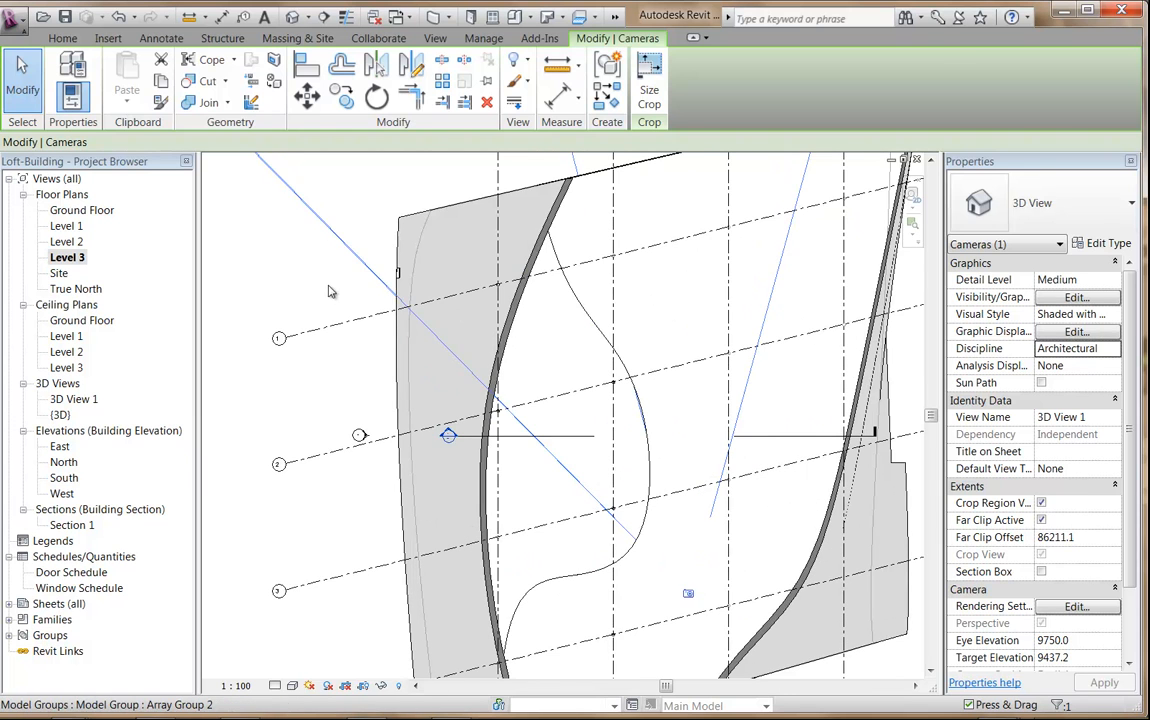
{"action": "left_click", "coordinate": [322, 282]}
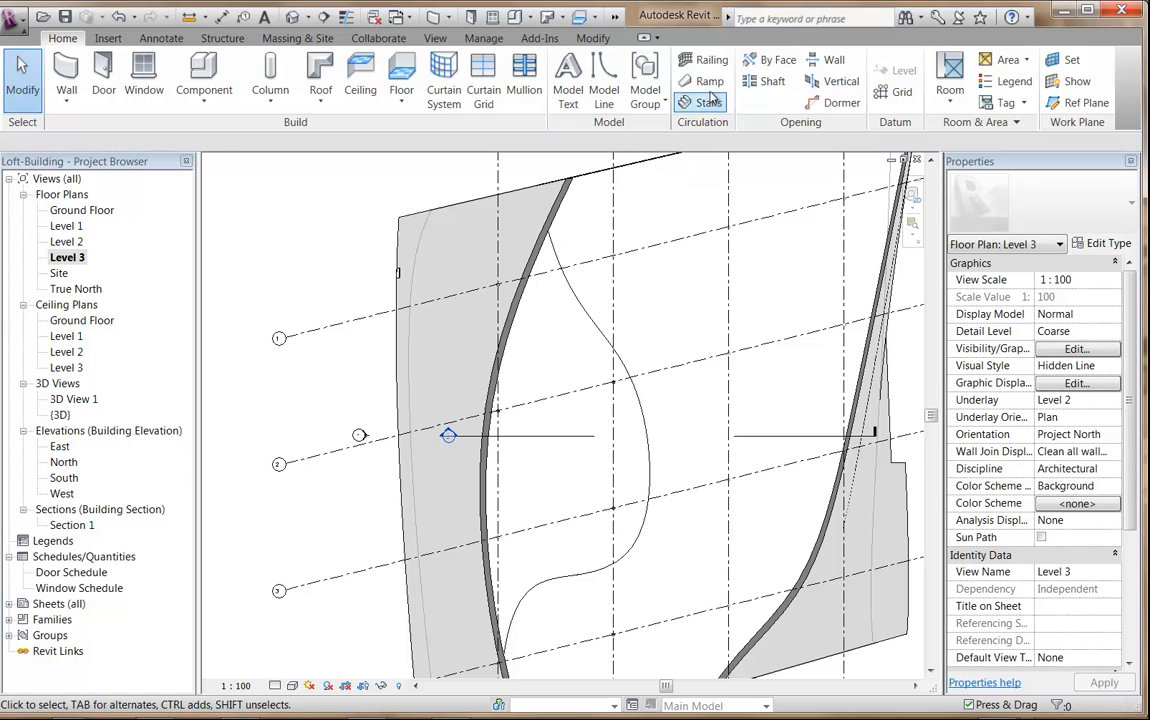
{"action": "left_click", "coordinate": [700, 62]}
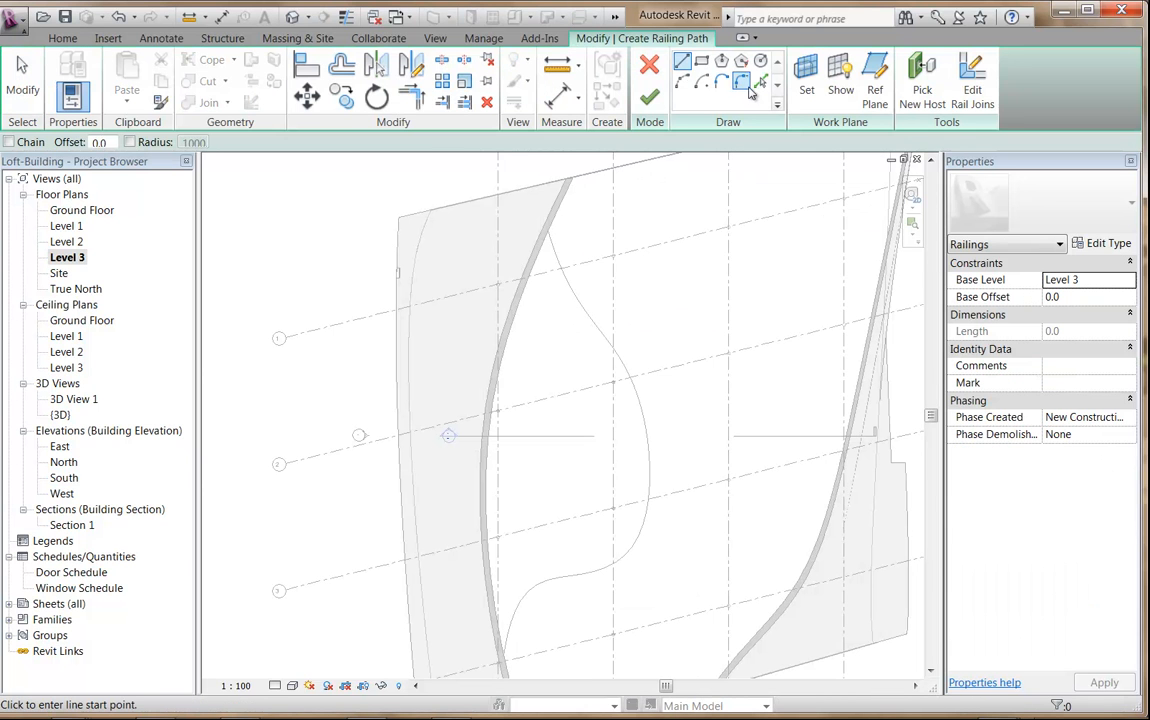
{"action": "left_click", "coordinate": [759, 82]}
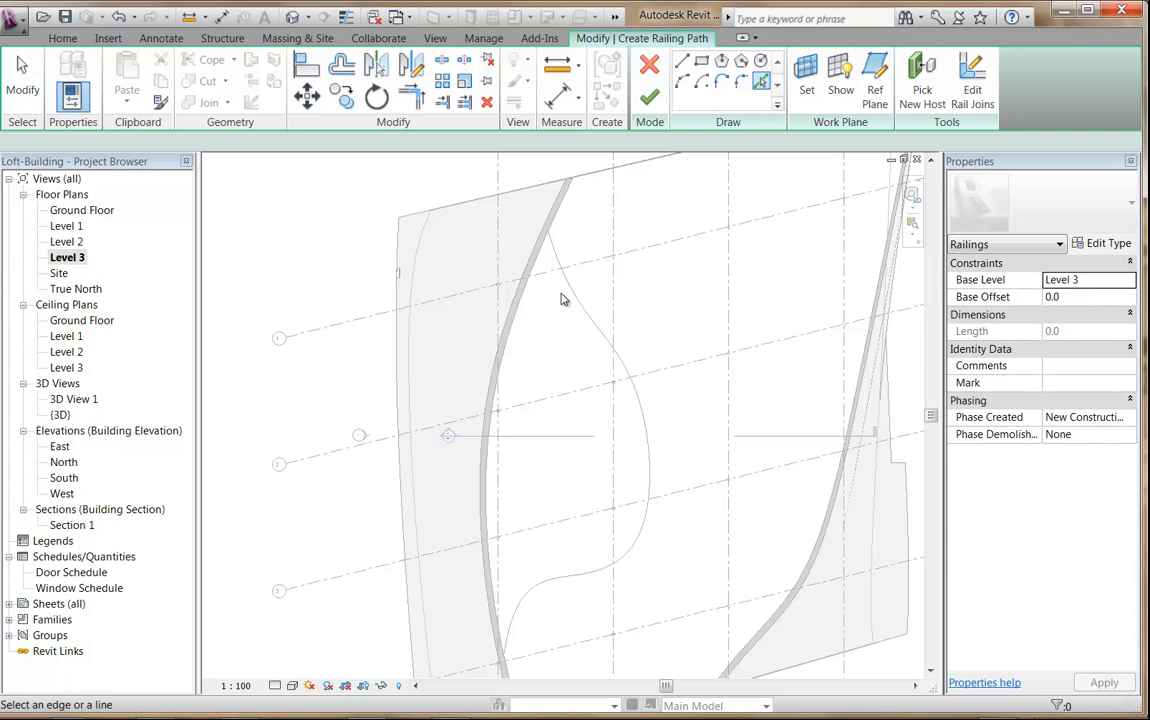
{"action": "scroll", "coordinate": [561, 300], "scroll_direction": "up", "scroll_amount": 2}
{"action": "scroll", "coordinate": [571, 334], "scroll_direction": "up", "scroll_amount": 4}
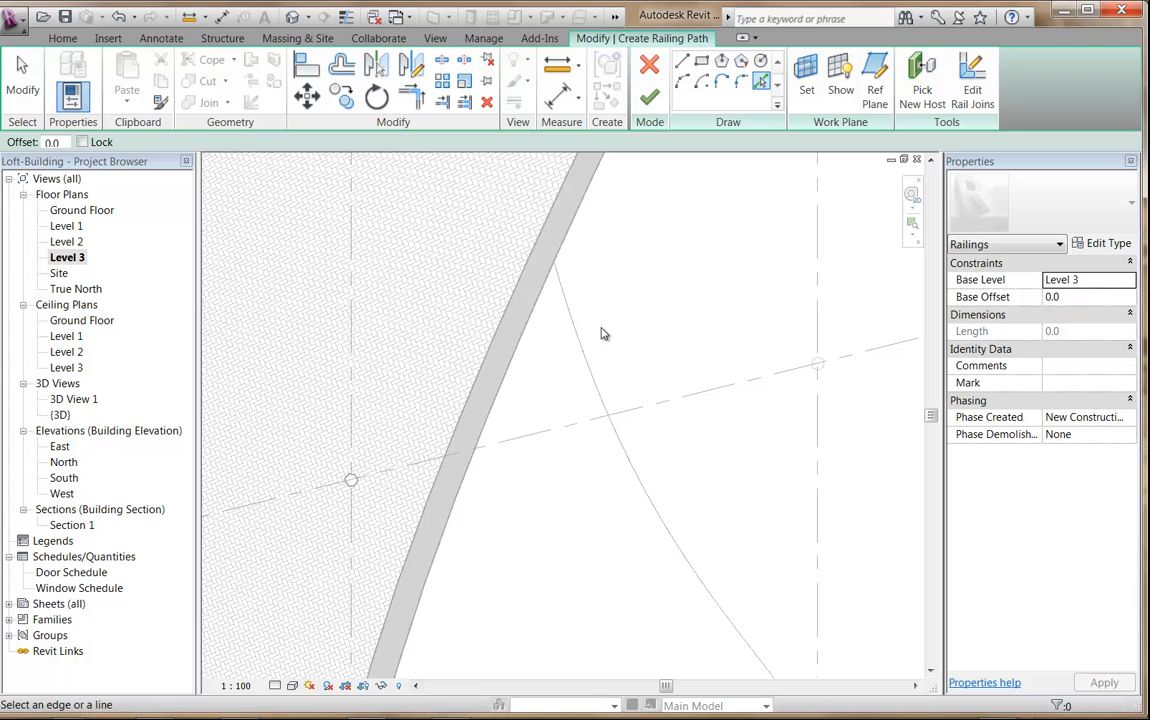
Step: Draw a three-point railing arc of about 25.7° along the curved floor edge, starting where the edge meets the curved wall
{"action": "left_click", "coordinate": [684, 83]}
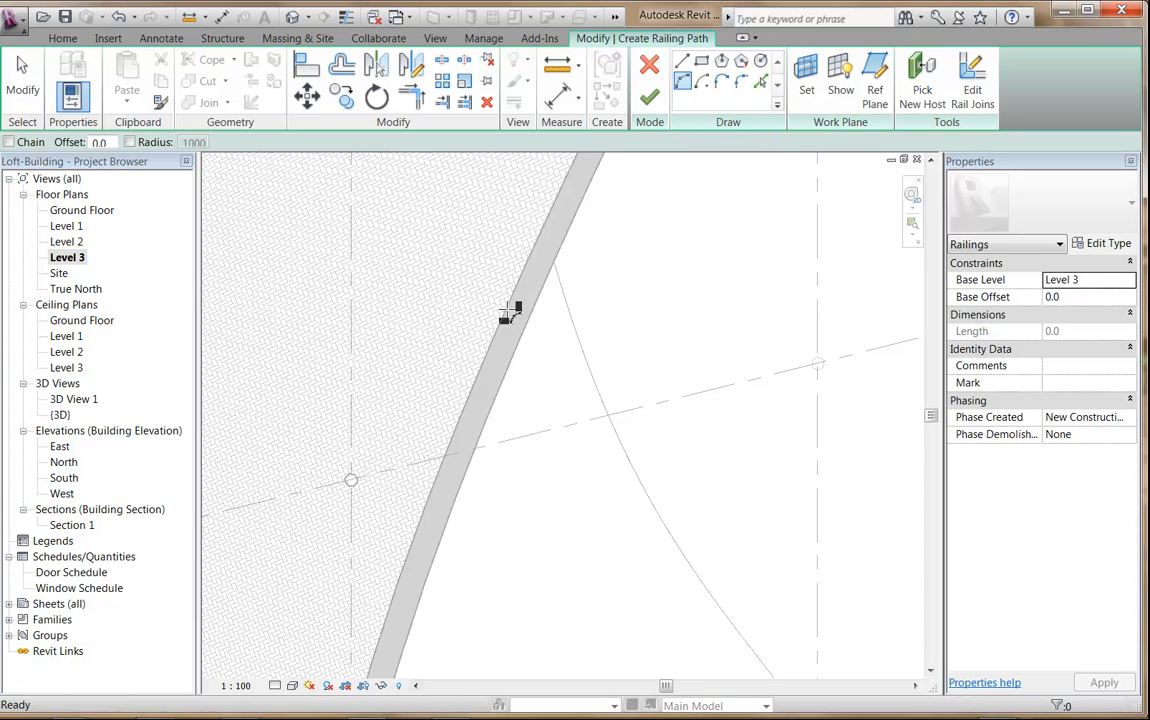
{"action": "mouse_move", "coordinate": [550, 374]}
{"action": "middle_mouse_down"}
{"action": "mouse_move", "coordinate": [490, 335]}
{"action": "mouse_move", "coordinate": [562, 406]}
{"action": "mouse_move", "coordinate": [539, 370]}
{"action": "middle_mouse_up"}
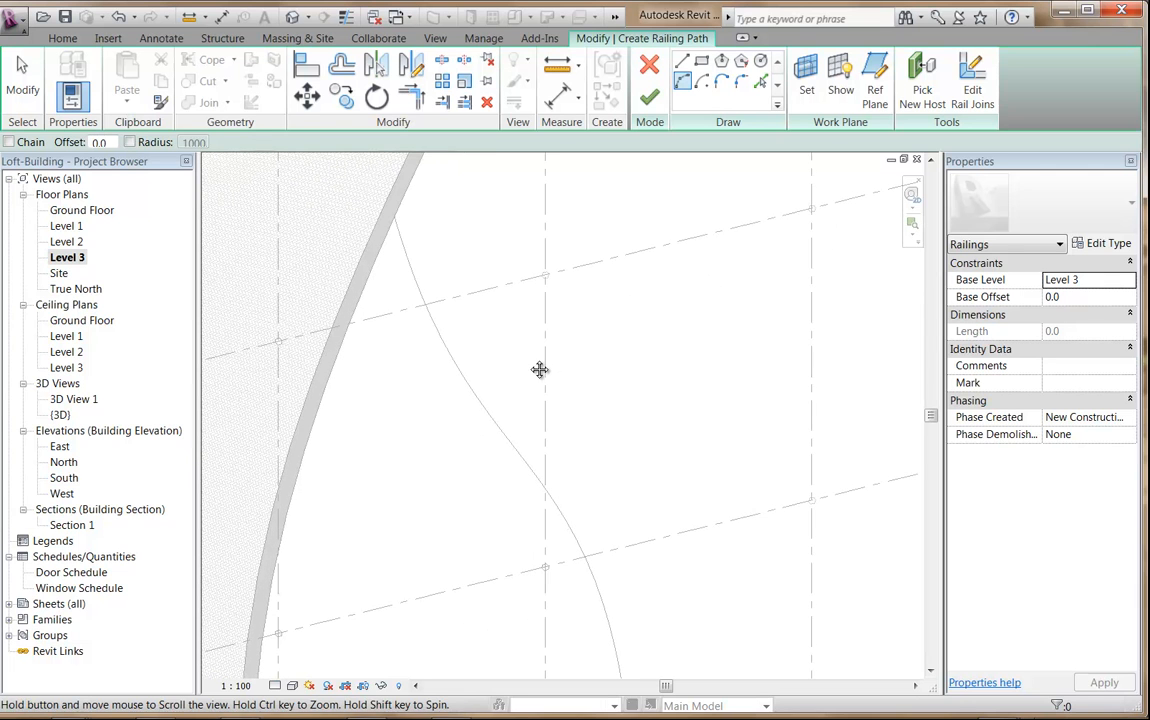
{"action": "left_click", "coordinate": [398, 212]}
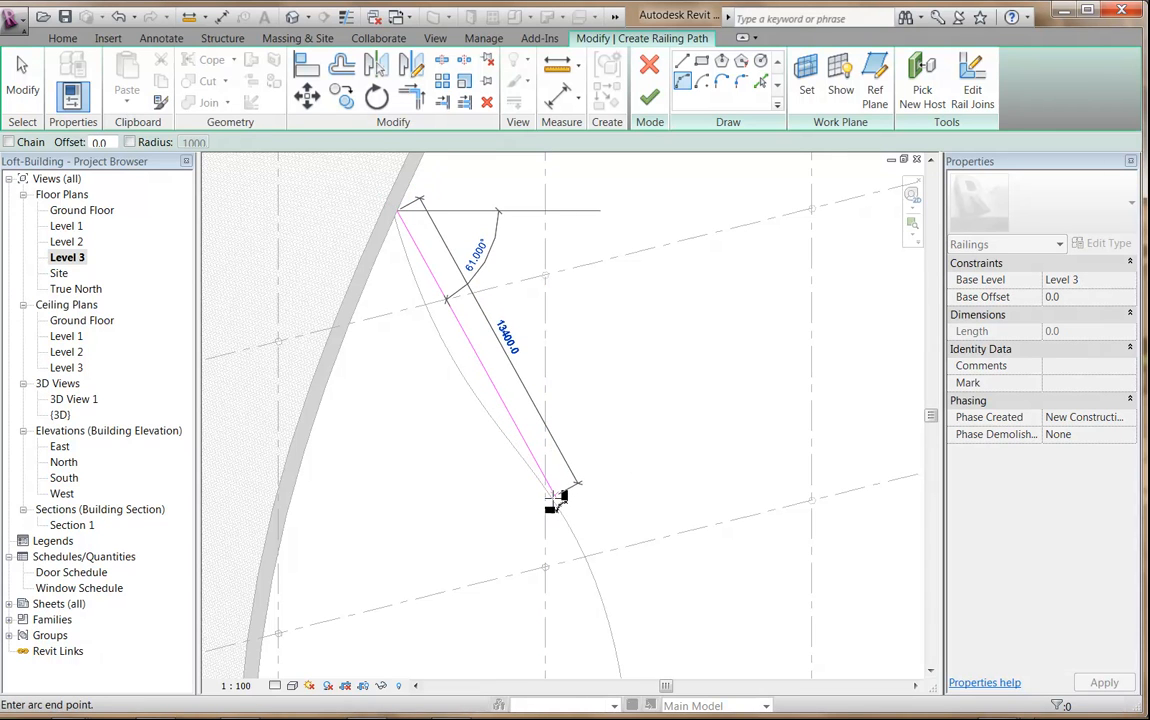
{"action": "left_click", "coordinate": [553, 493]}
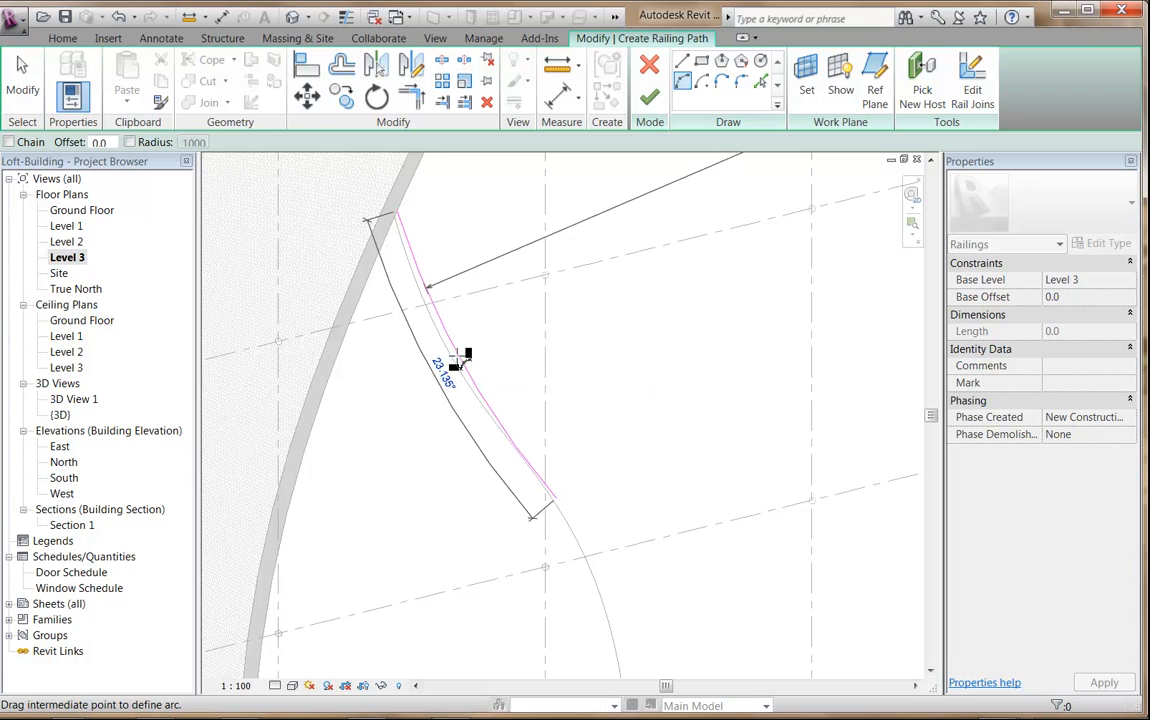
{"action": "left_click", "coordinate": [480, 383]}
{"action": "middle_click_drag", "start_coordinate": [587, 467], "coordinate": [572, 406]}
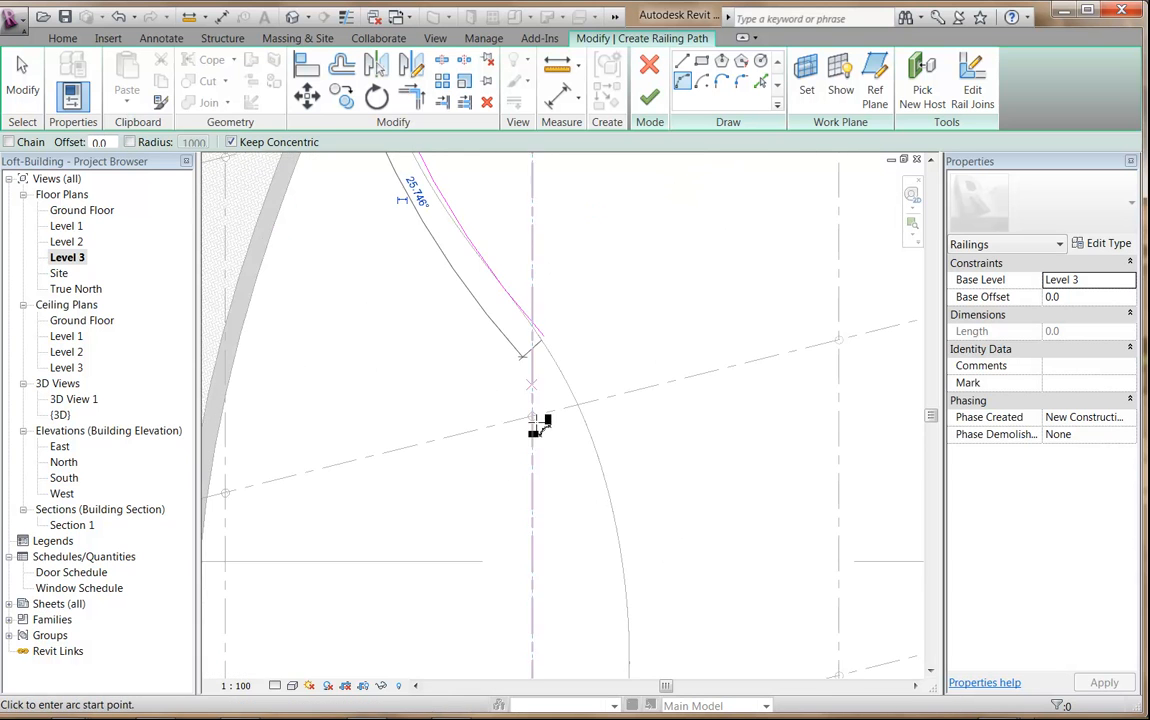
Step: Continue the railing path with an arc of about 19270 radius and 29.5° along the edge, crossing grid line 2
{"action": "left_click", "coordinate": [547, 337]}
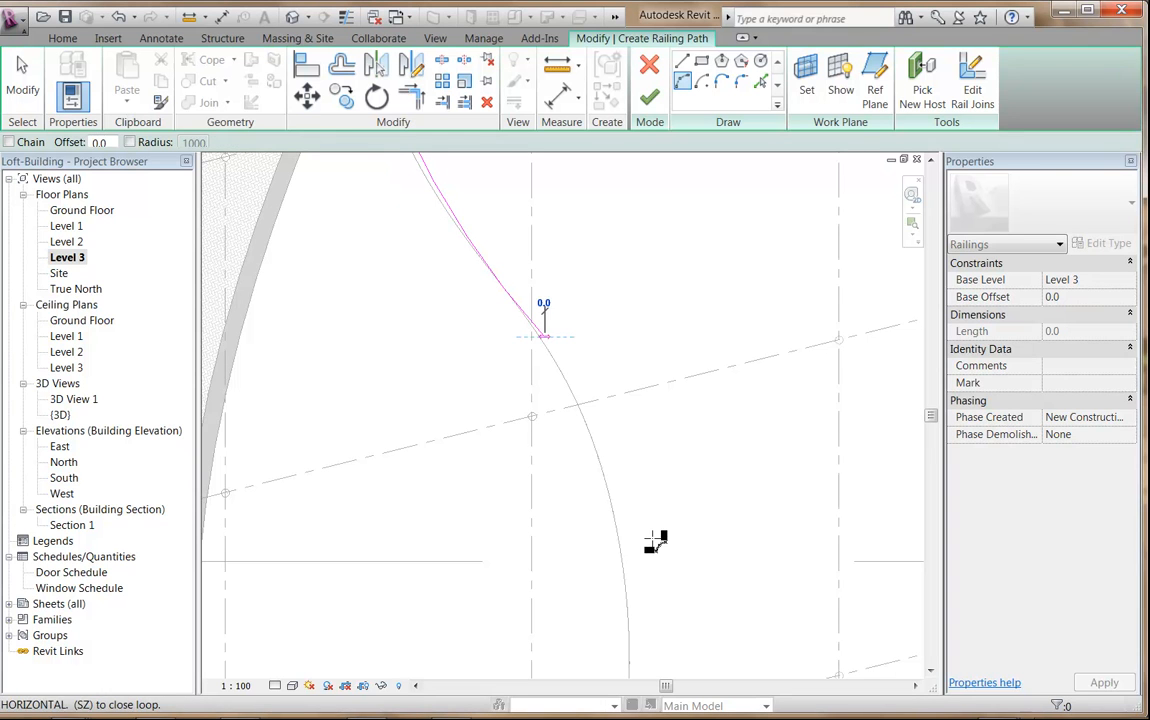
{"action": "left_click", "coordinate": [629, 594]}
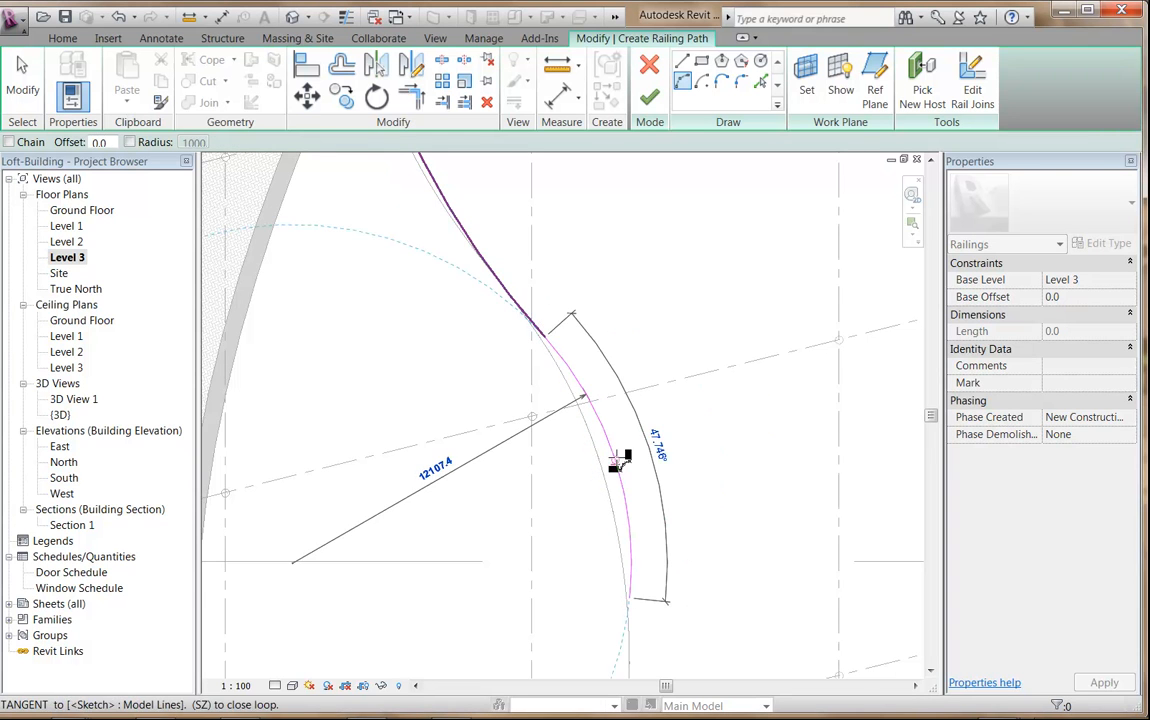
{"action": "left_click", "coordinate": [606, 461]}
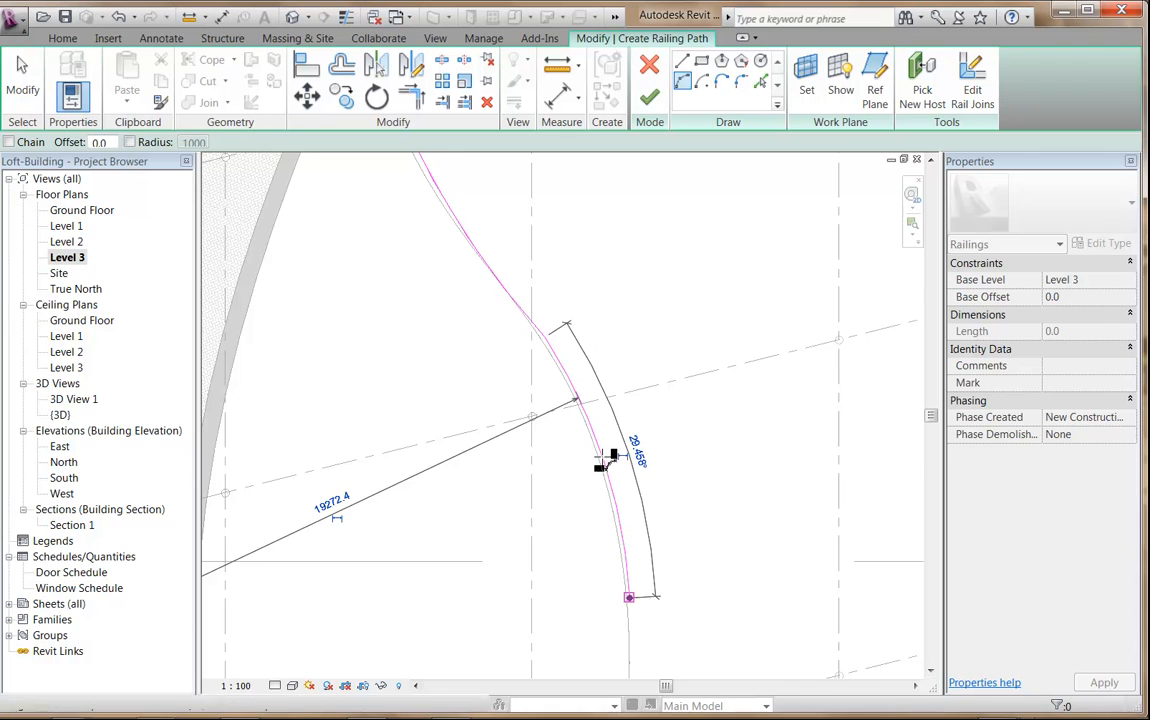
Step: Add a third railing arc from the previous arc's end, past grid line 3, to the tightening bend of the floor edge
{"action": "scroll", "coordinate": [573, 290], "scroll_direction": "up", "scroll_amount": 5}
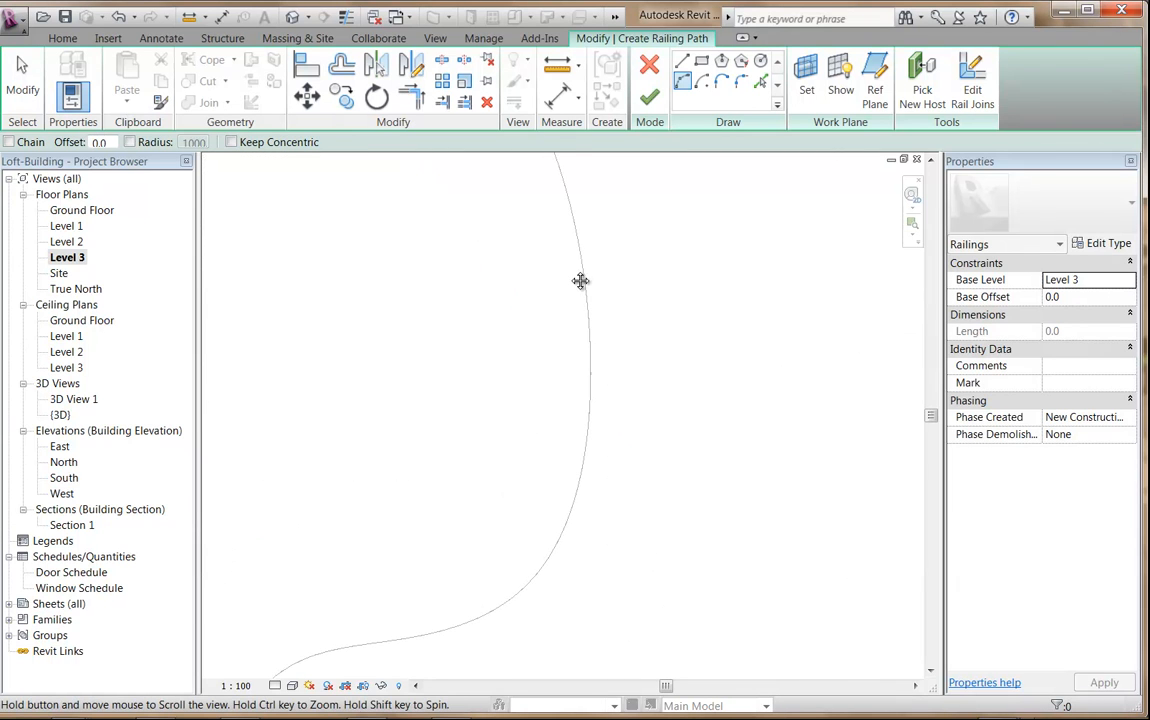
{"action": "scroll", "coordinate": [585, 330], "scroll_direction": "down", "scroll_amount": 3}
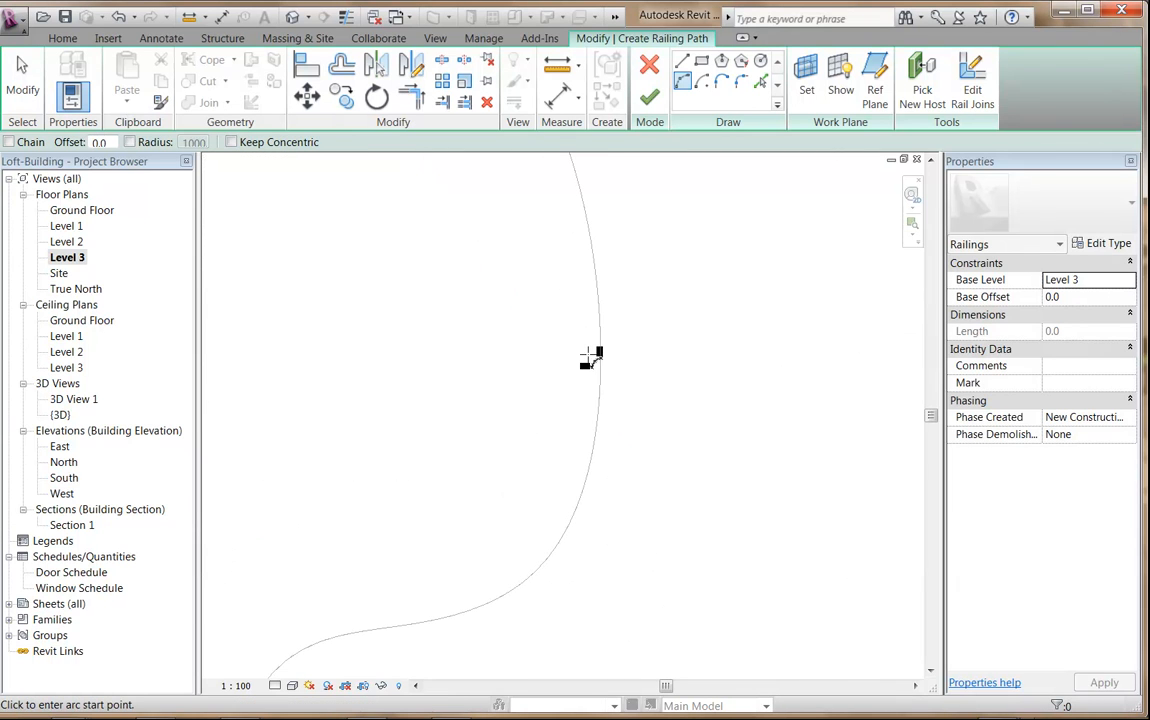
{"action": "left_click", "coordinate": [598, 294]}
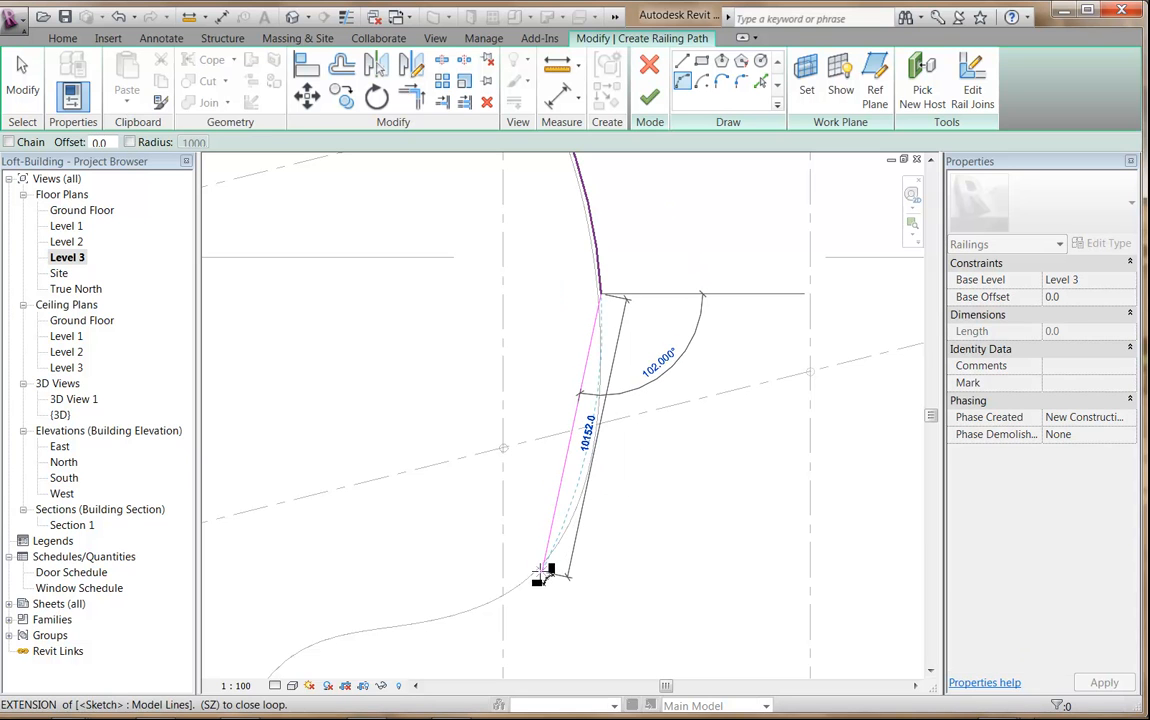
{"action": "left_click", "coordinate": [537, 580]}
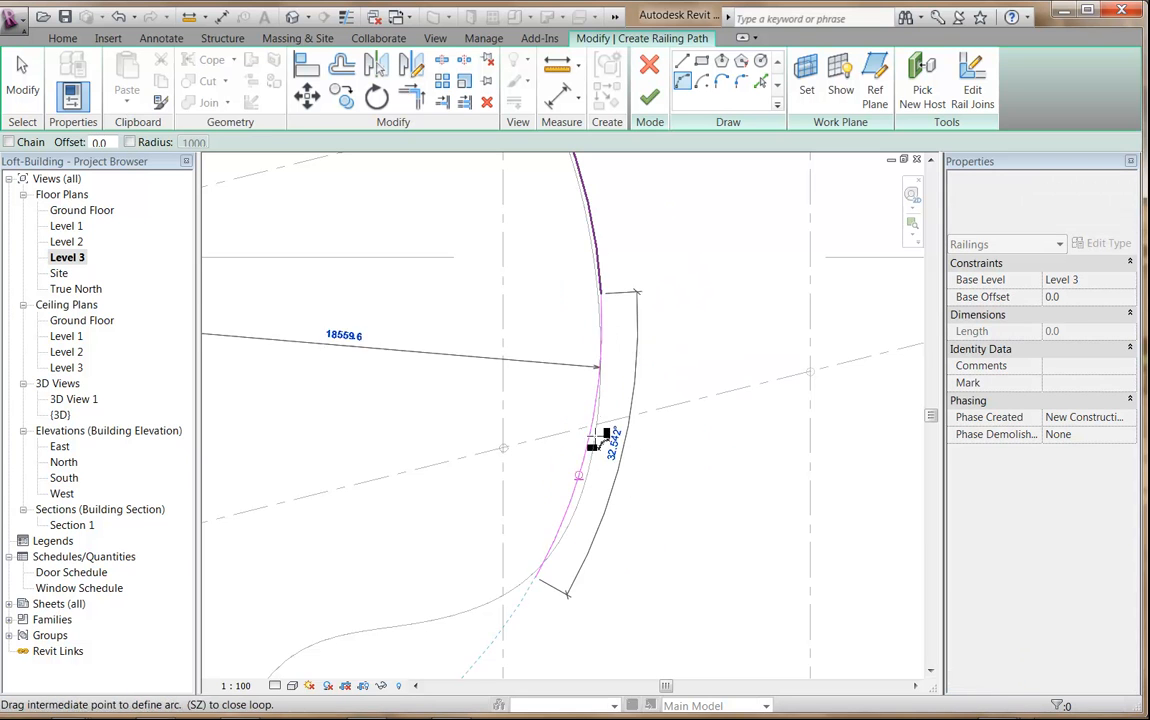
{"action": "scroll", "coordinate": [606, 412], "scroll_direction": "up", "scroll_amount": 3}
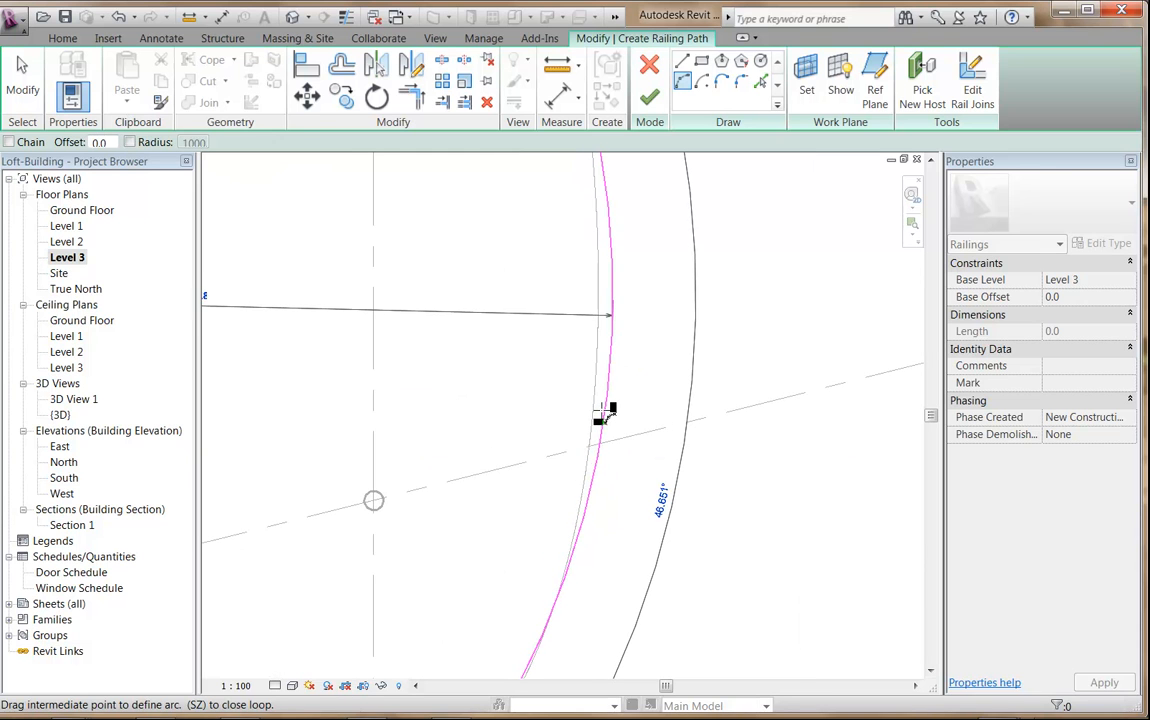
{"action": "left_click", "coordinate": [600, 412]}
Step: Shorten the third railing arc to a length of about 4350 by moving its lower end back to just above grid line 3
{"action": "middle_click_drag", "start_coordinate": [577, 407], "coordinate": [539, 341]}
{"action": "right_click", "coordinate": [560, 357]}
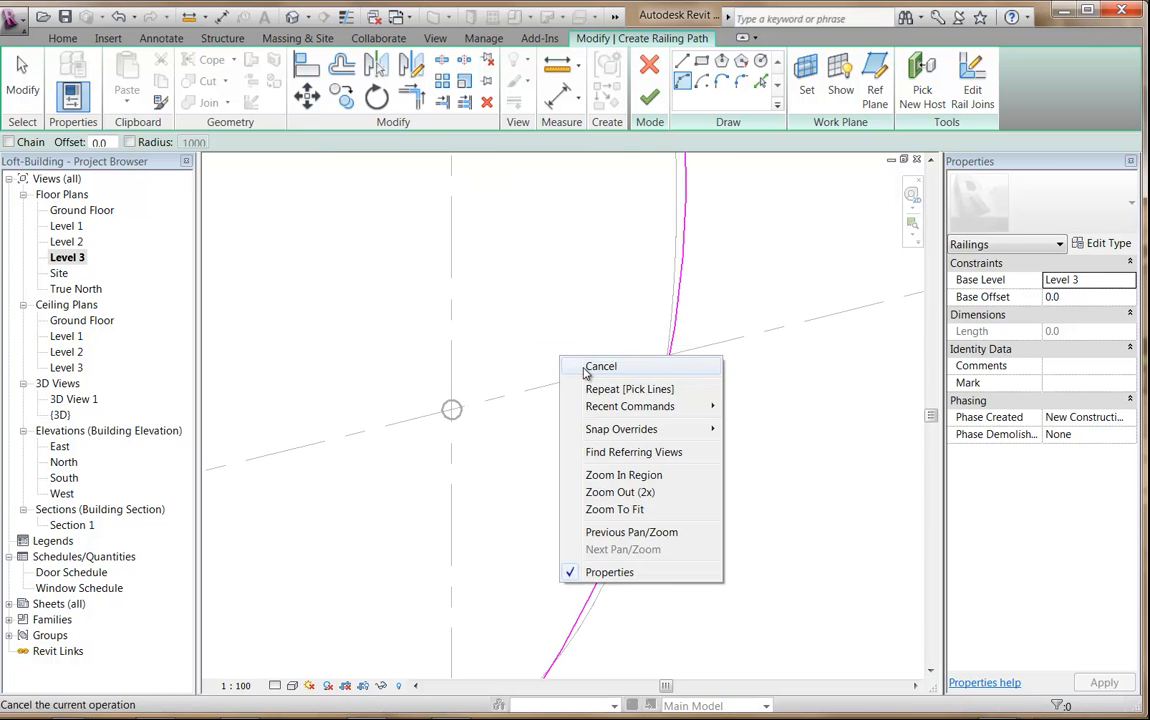
{"action": "left_click", "coordinate": [598, 367]}
{"action": "middle_click_drag", "start_coordinate": [630, 416], "coordinate": [606, 502]}
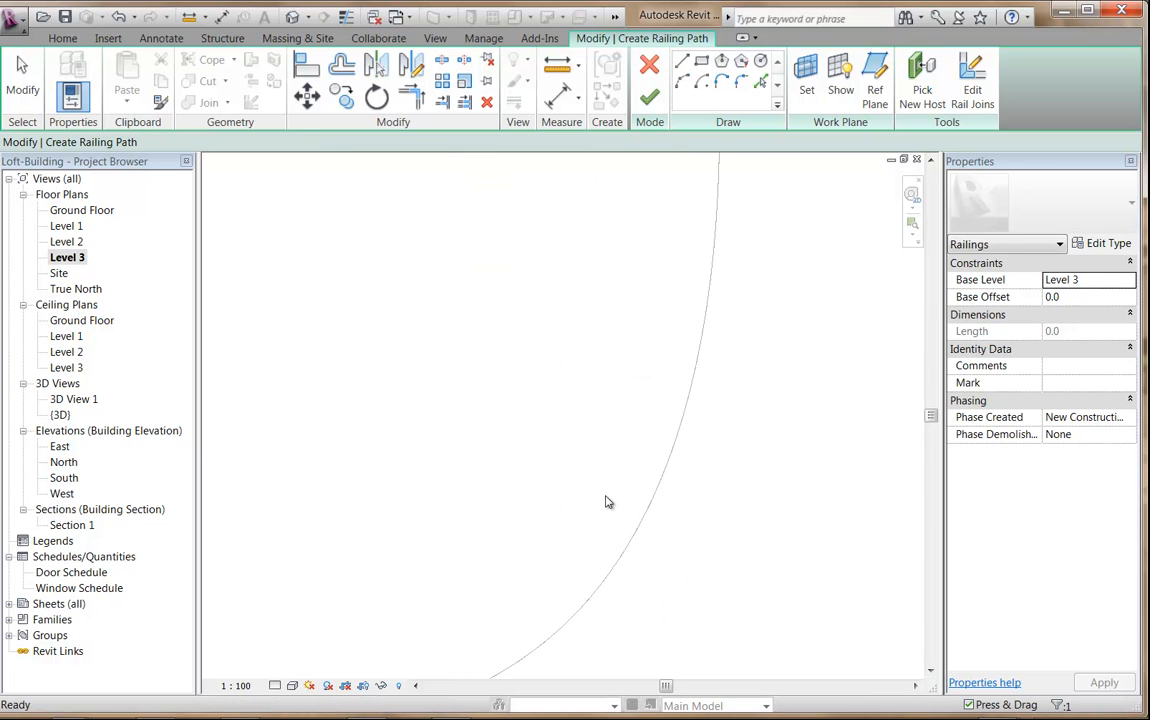
{"action": "mouse_move", "coordinate": [598, 581]}
{"action": "left_mouse_down"}
{"action": "mouse_move", "coordinate": [769, 244]}
{"action": "mouse_move", "coordinate": [748, 208]}
{"action": "left_mouse_up"}
{"action": "left_click", "coordinate": [734, 242]}
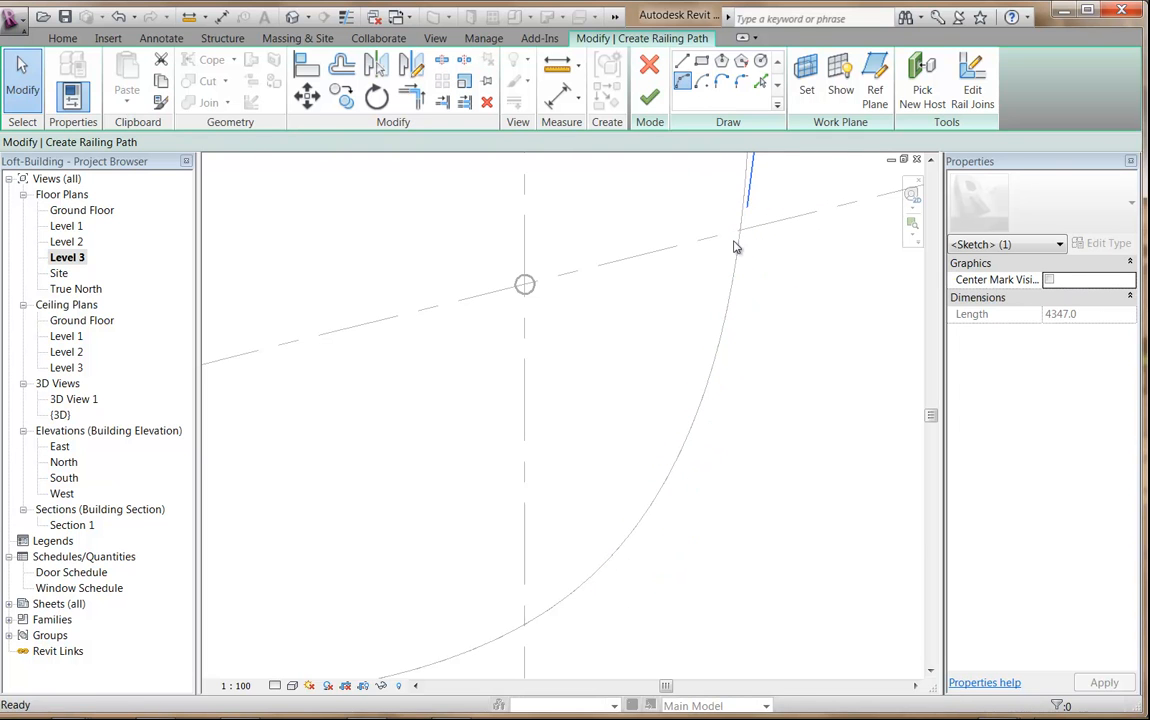
Step: Draw a fourth railing arc of about 9770 radius and 32° from the shortened arc's end along the tightening floor edge
{"action": "left_click", "coordinate": [748, 208]}
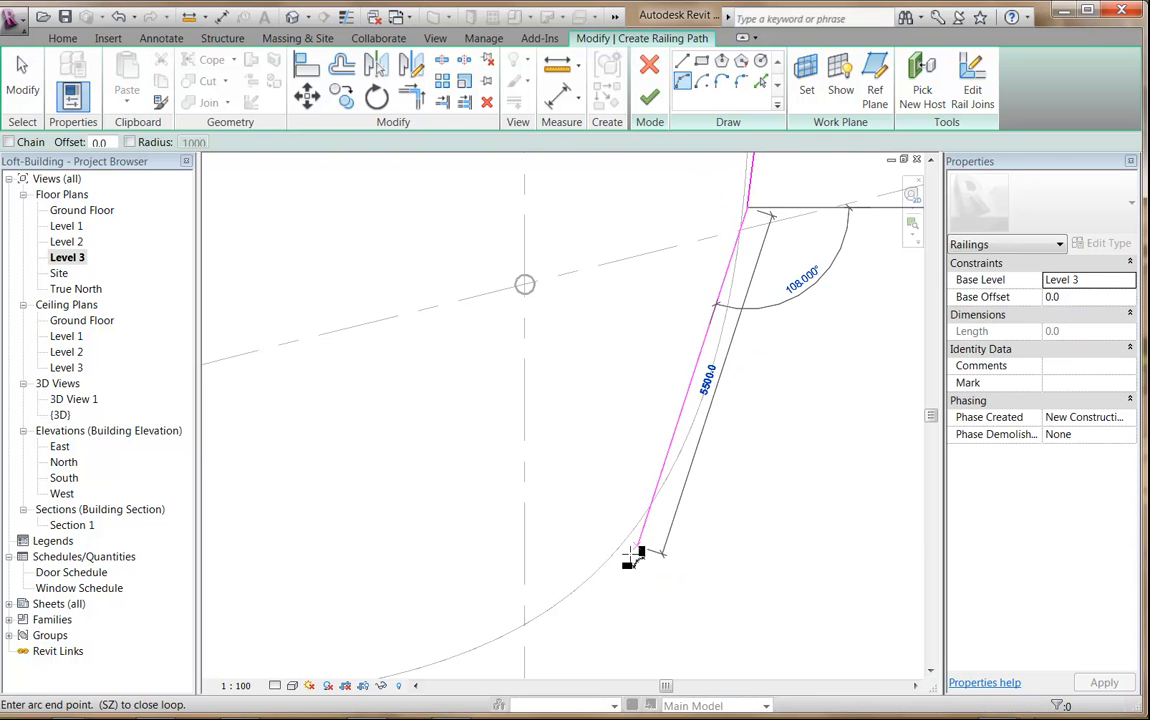
{"action": "left_click", "coordinate": [632, 540]}
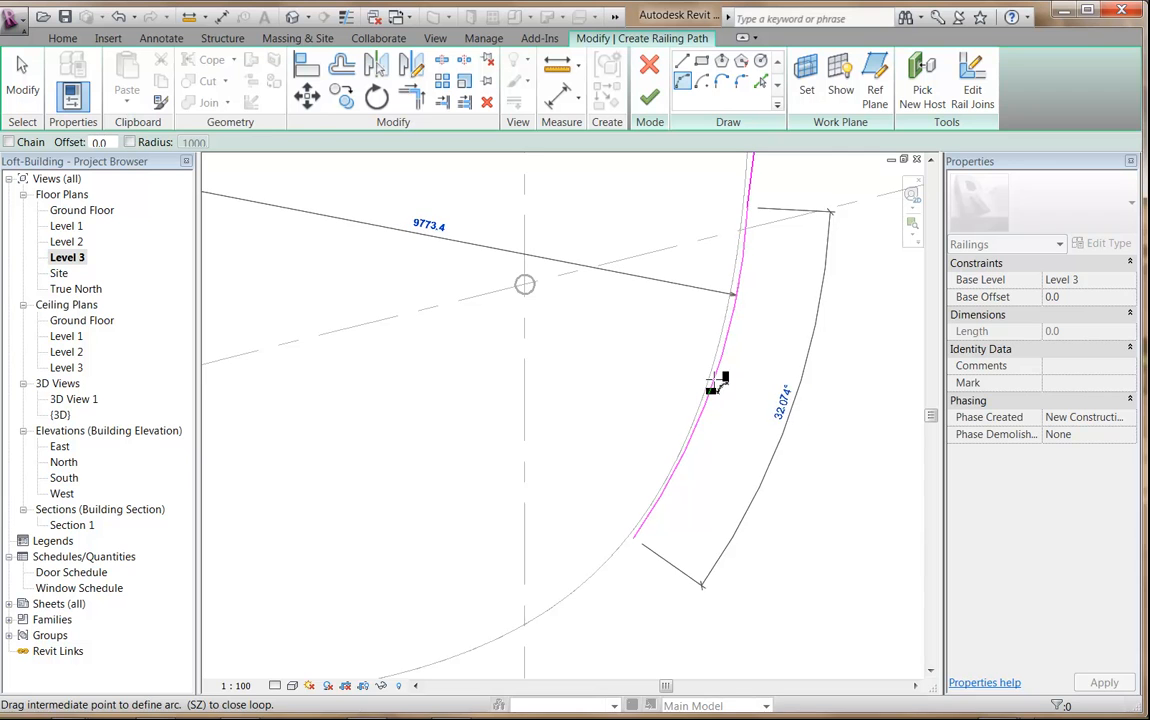
{"action": "left_click", "coordinate": [718, 386]}
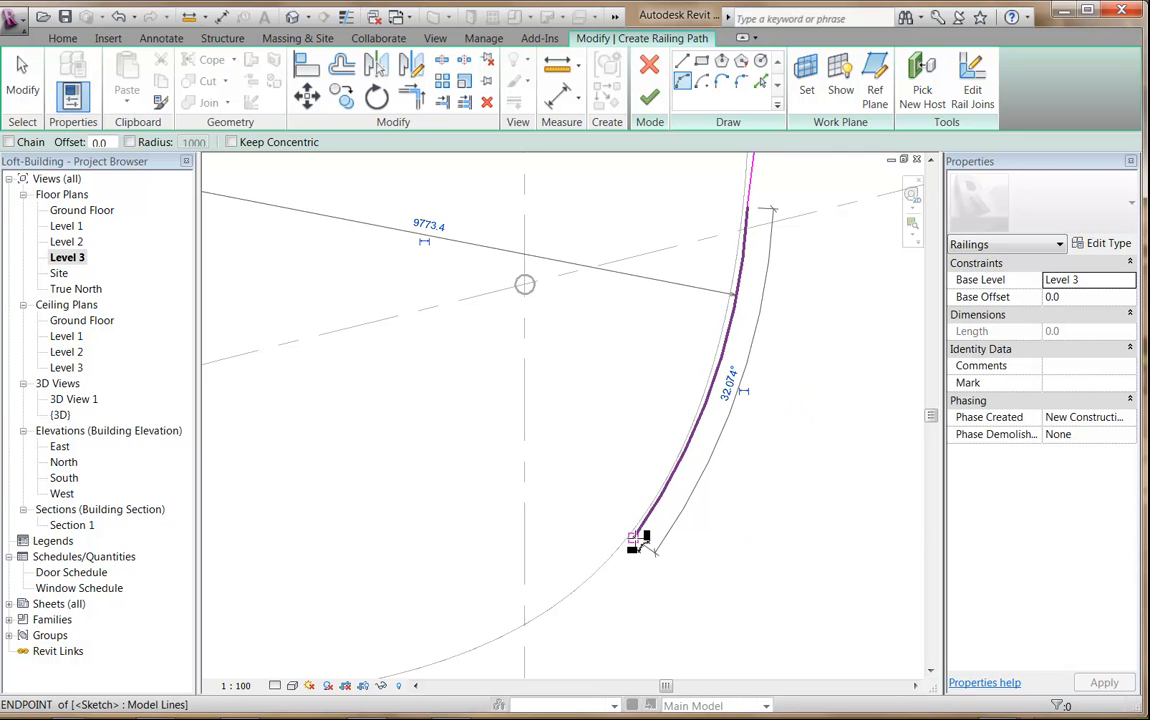
Step: Draw a fifth railing arc of about 6350 radius and 41.5° around the lower bend, starting at the fourth arc's end
{"action": "left_click", "coordinate": [634, 538]}
{"action": "middle_click_drag", "start_coordinate": [638, 490], "coordinate": [813, 279]}
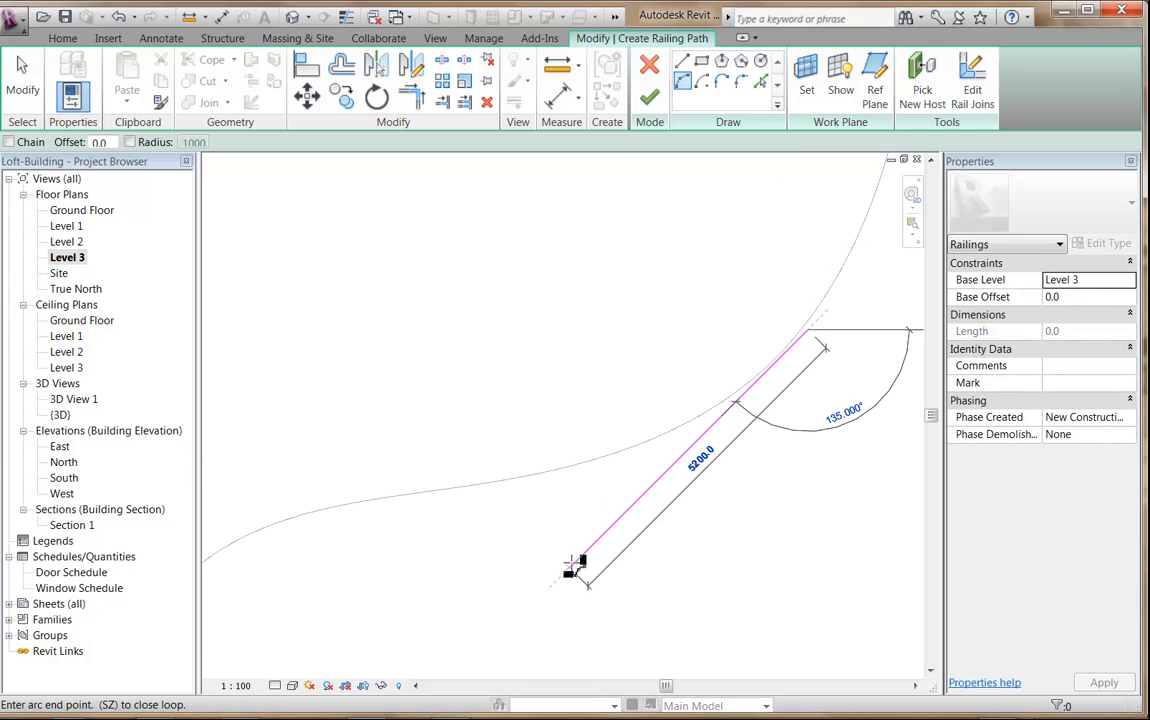
{"action": "left_click", "coordinate": [558, 476]}
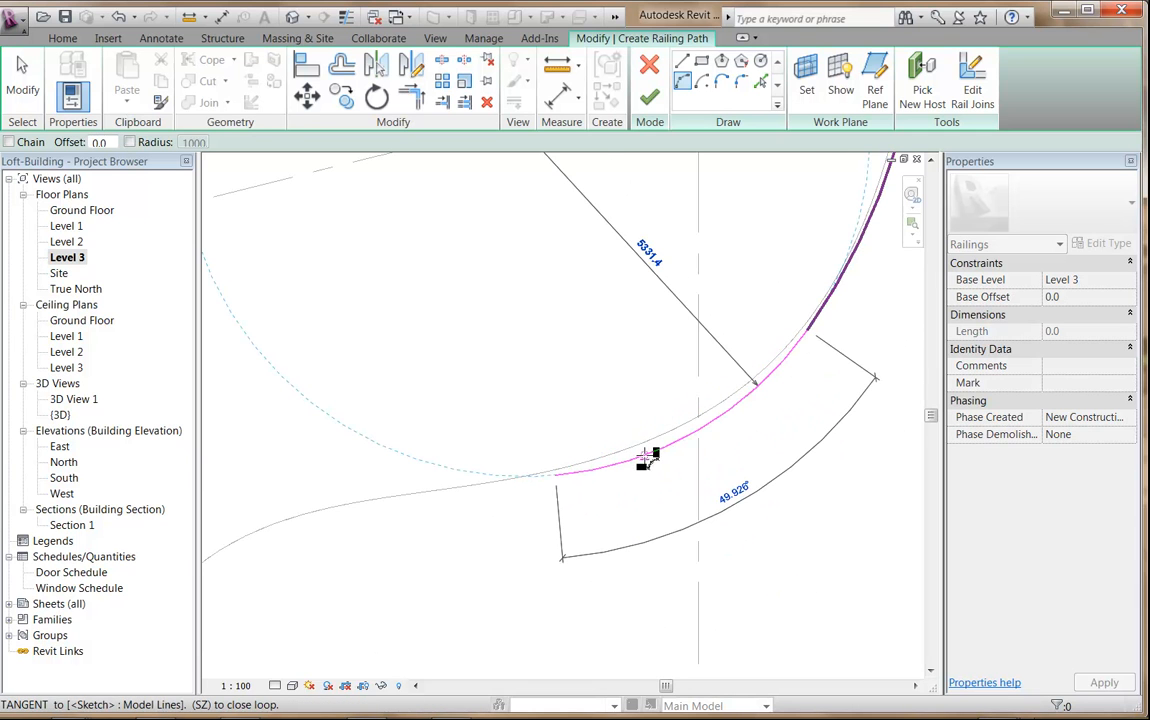
{"action": "scroll", "coordinate": [639, 456], "scroll_direction": "up", "scroll_amount": 3}
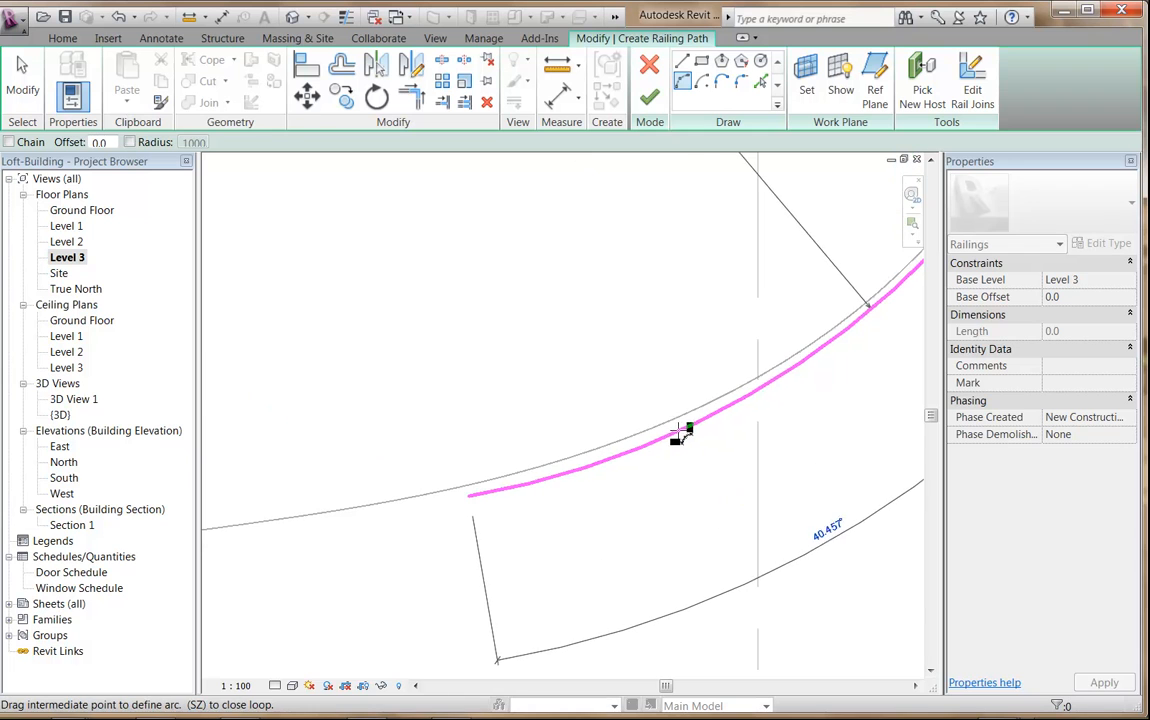
{"action": "left_click", "coordinate": [689, 432]}
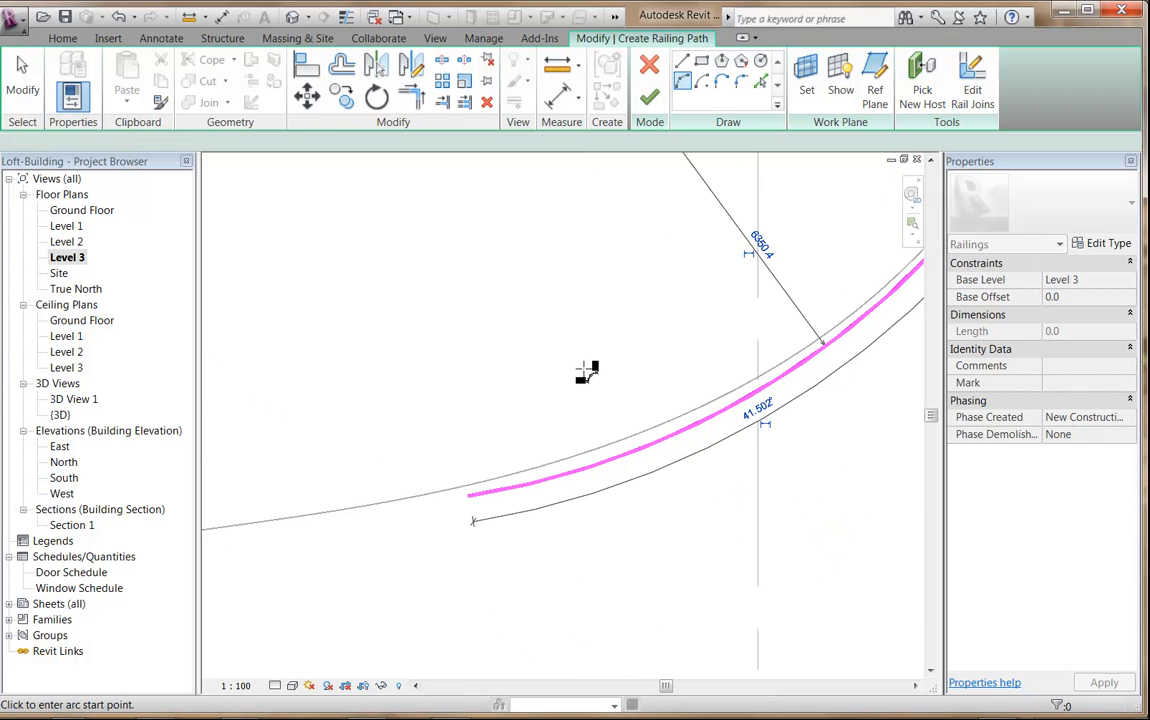
Step: Stop drawing arcs and finish the railing path sketch along Level 3's curved floor edge
{"action": "scroll", "coordinate": [590, 378], "scroll_direction": "down", "scroll_amount": 6}
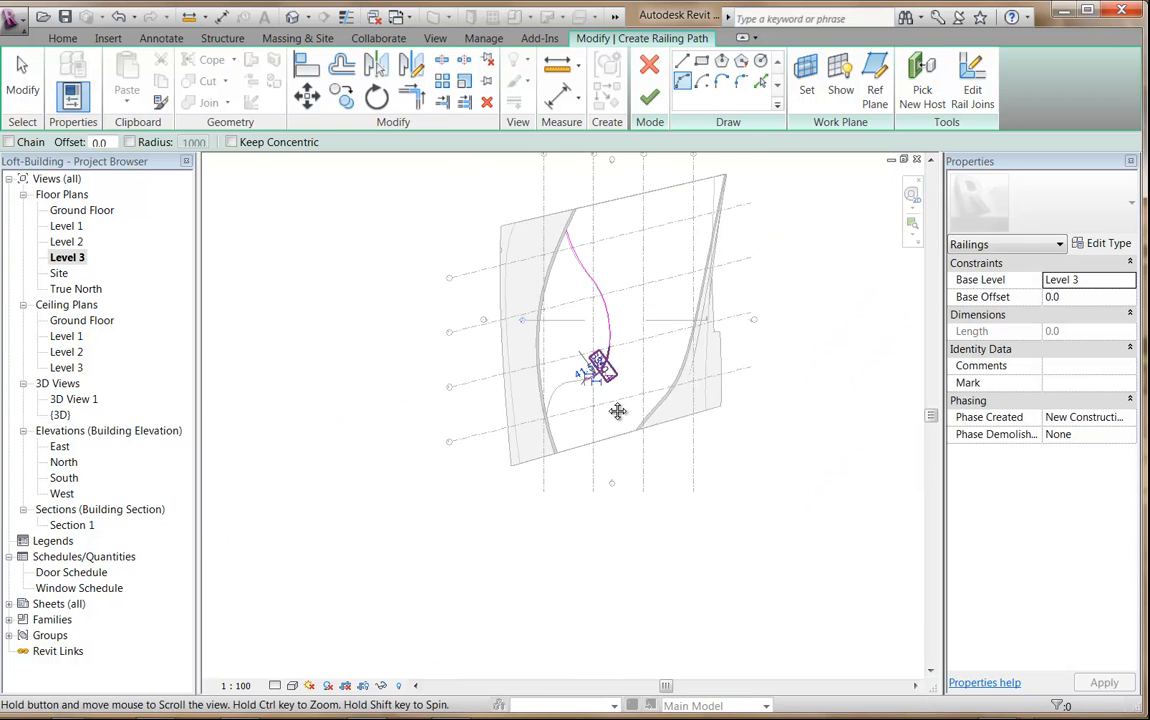
{"action": "scroll", "coordinate": [601, 389], "scroll_direction": "up", "scroll_amount": 3}
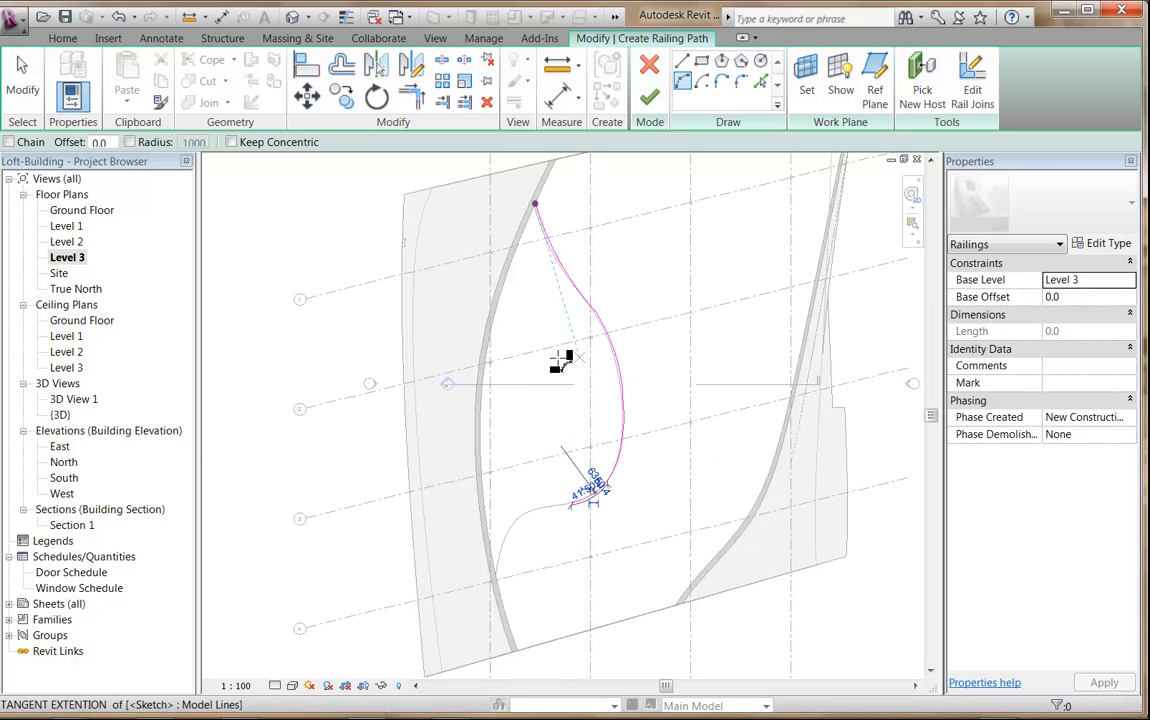
{"action": "right_click", "coordinate": [527, 318]}
{"action": "left_click", "coordinate": [552, 326]}
{"action": "right_click", "coordinate": [566, 320]}
{"action": "left_click", "coordinate": [588, 336]}
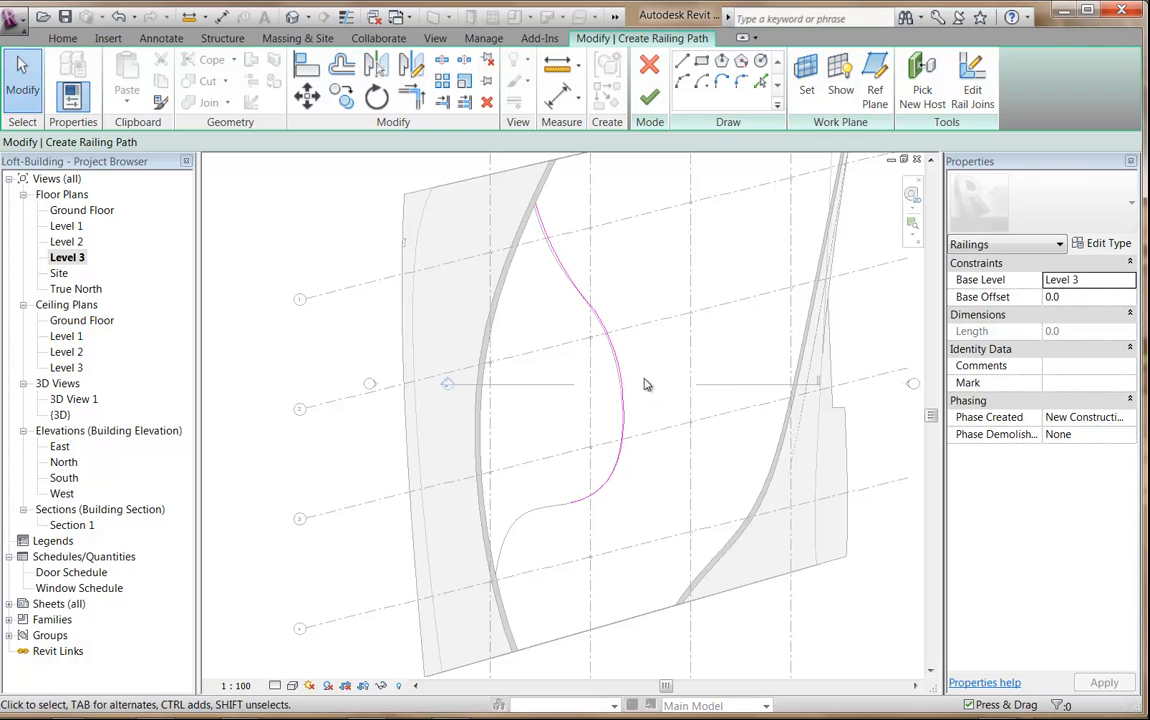
{"action": "left_click", "coordinate": [651, 99]}
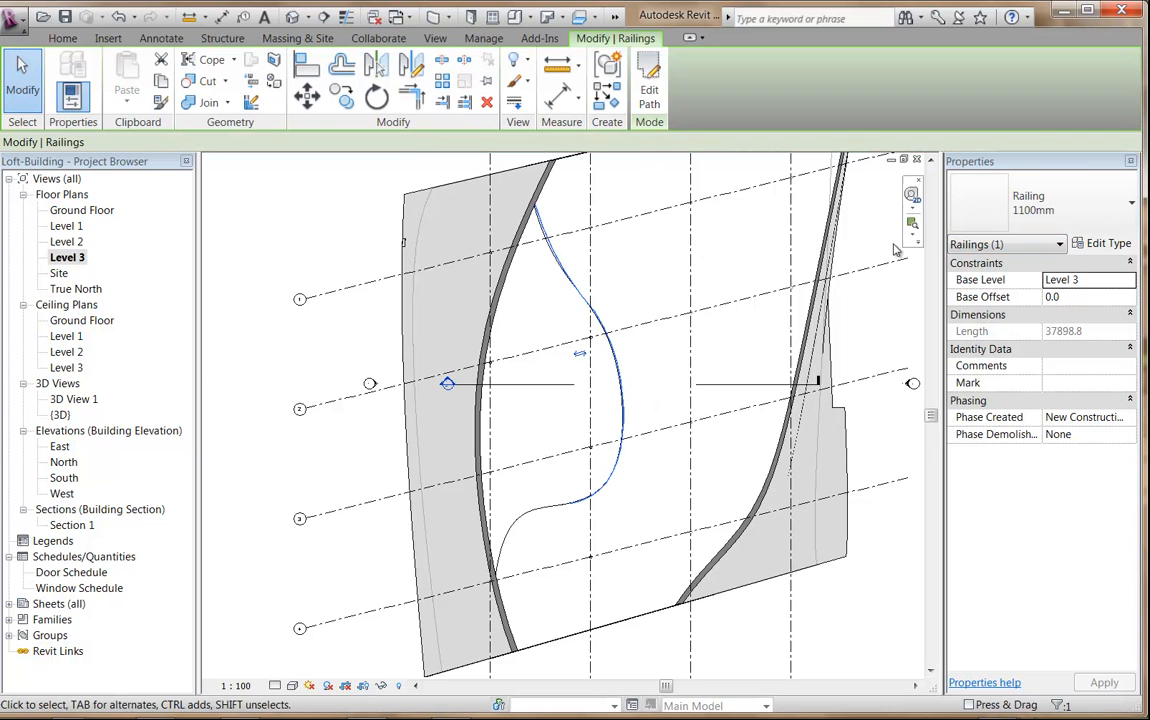
Step: Change the new railing's type to 900mm Pipe and check it in the 3D View 1 camera view
{"action": "left_click", "coordinate": [1050, 204]}
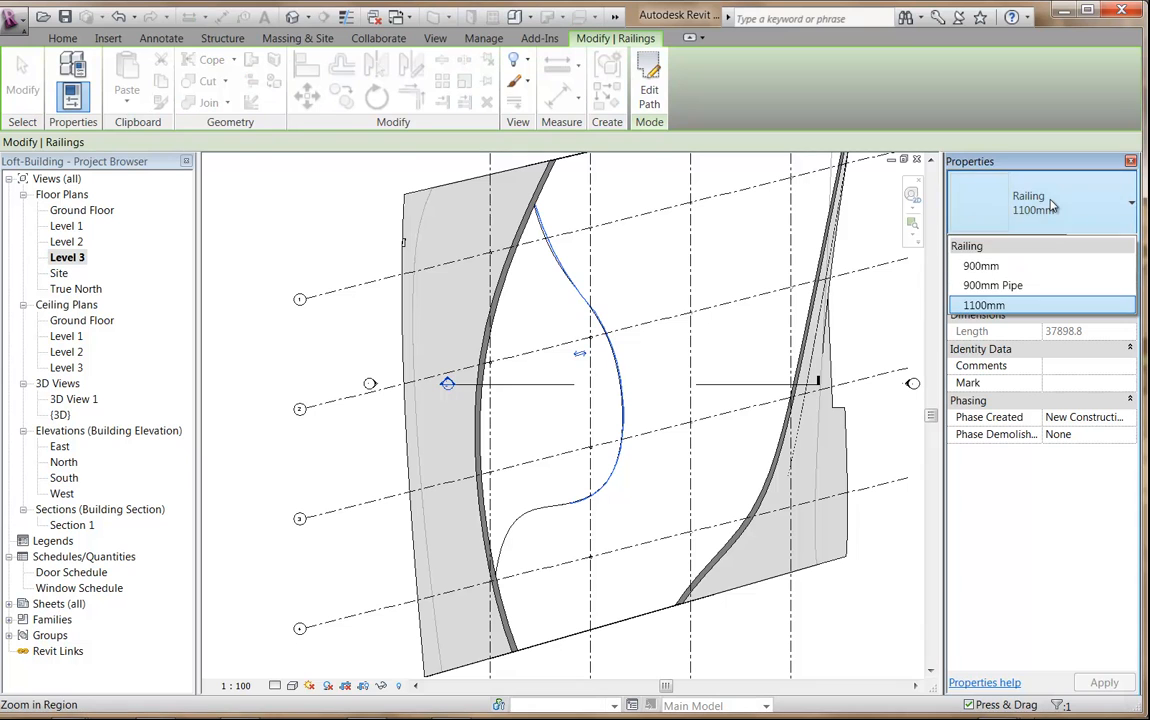
{"action": "left_click", "coordinate": [1033, 287]}
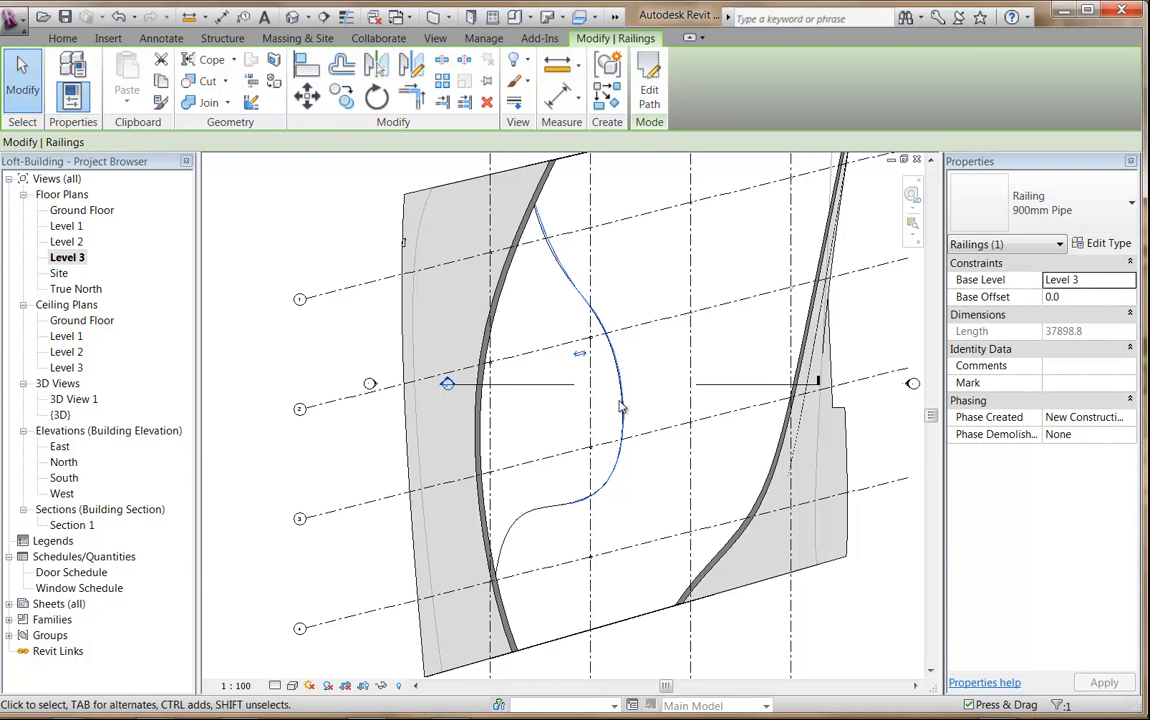
{"action": "left_click", "coordinate": [641, 268]}
{"action": "double_click", "coordinate": [74, 399]}
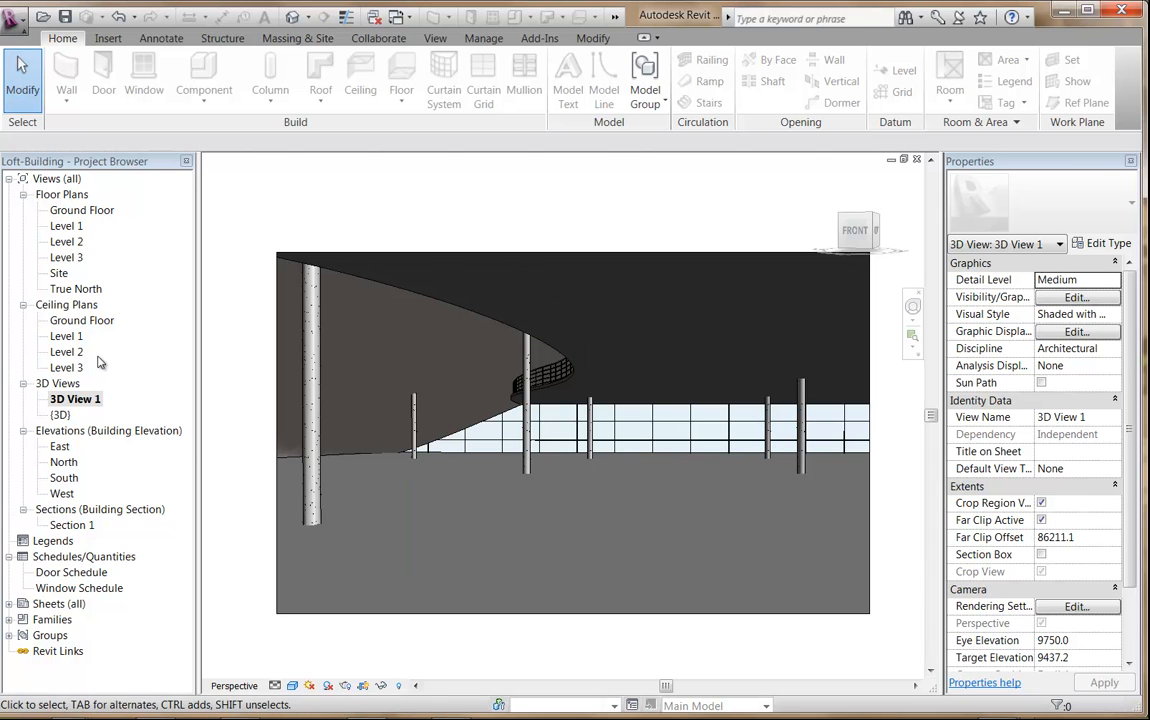
Step: Open the Level 2 floor plan and start a new wall of type Stud steel - 90
{"action": "double_click", "coordinate": [66, 241]}
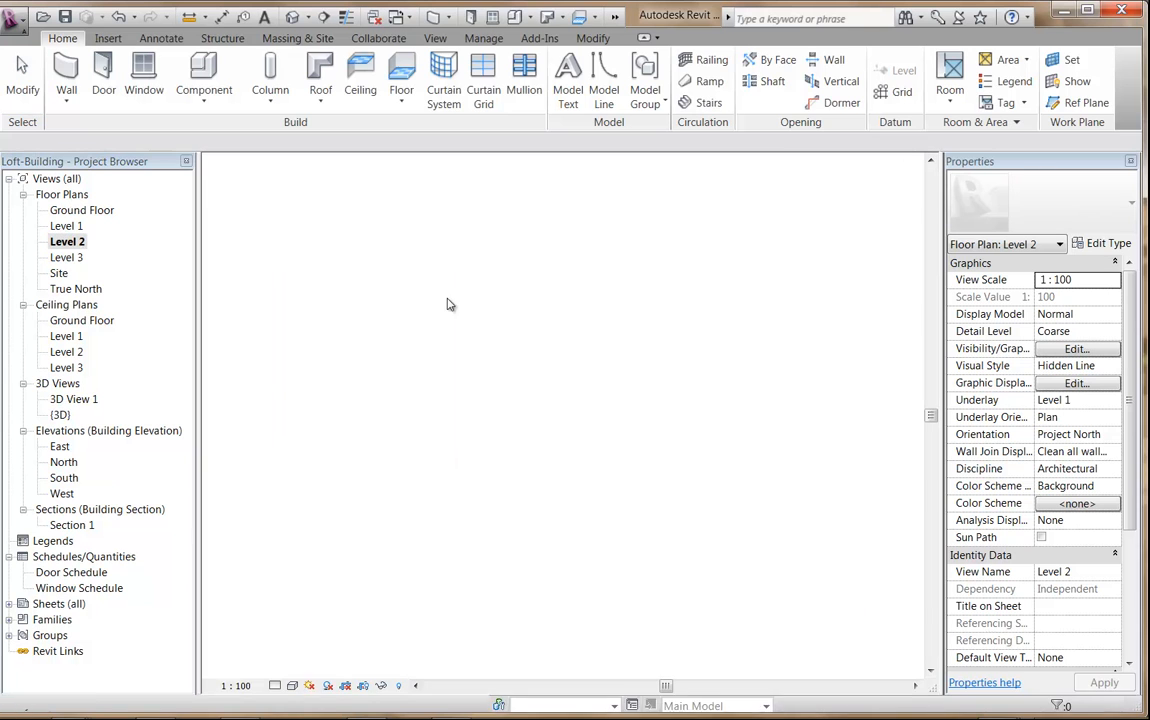
{"action": "scroll", "coordinate": [544, 480], "scroll_direction": "up", "scroll_amount": 1}
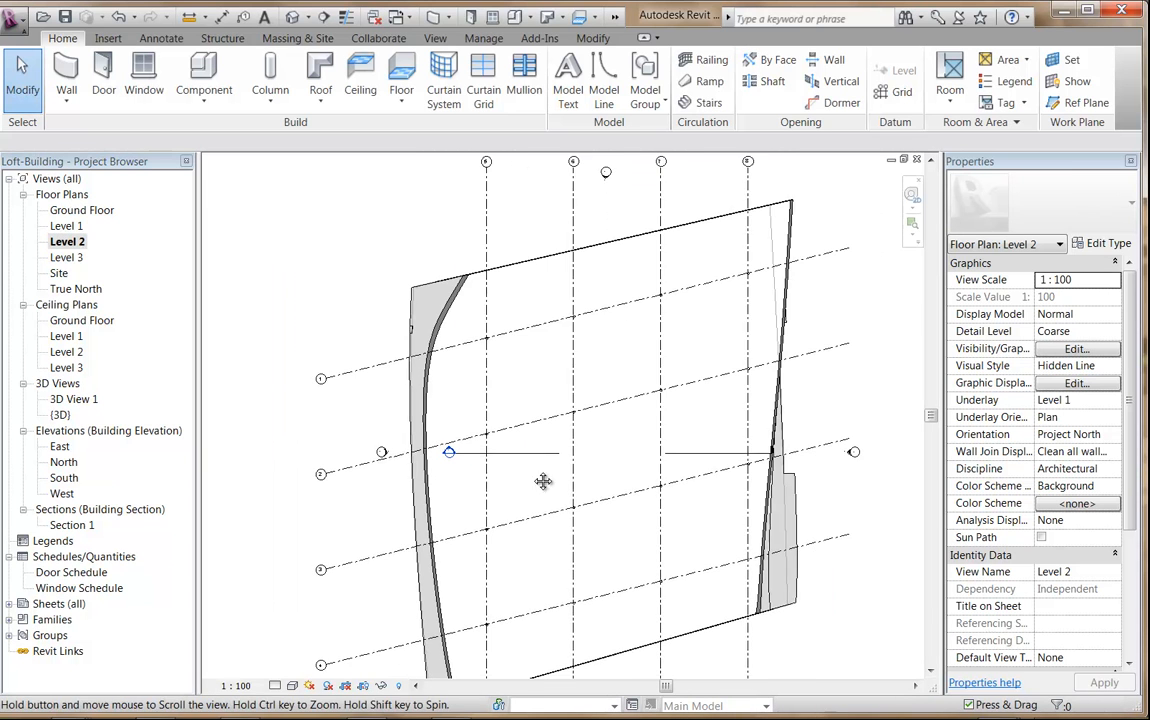
{"action": "scroll", "coordinate": [529, 293], "scroll_direction": "up", "scroll_amount": 4}
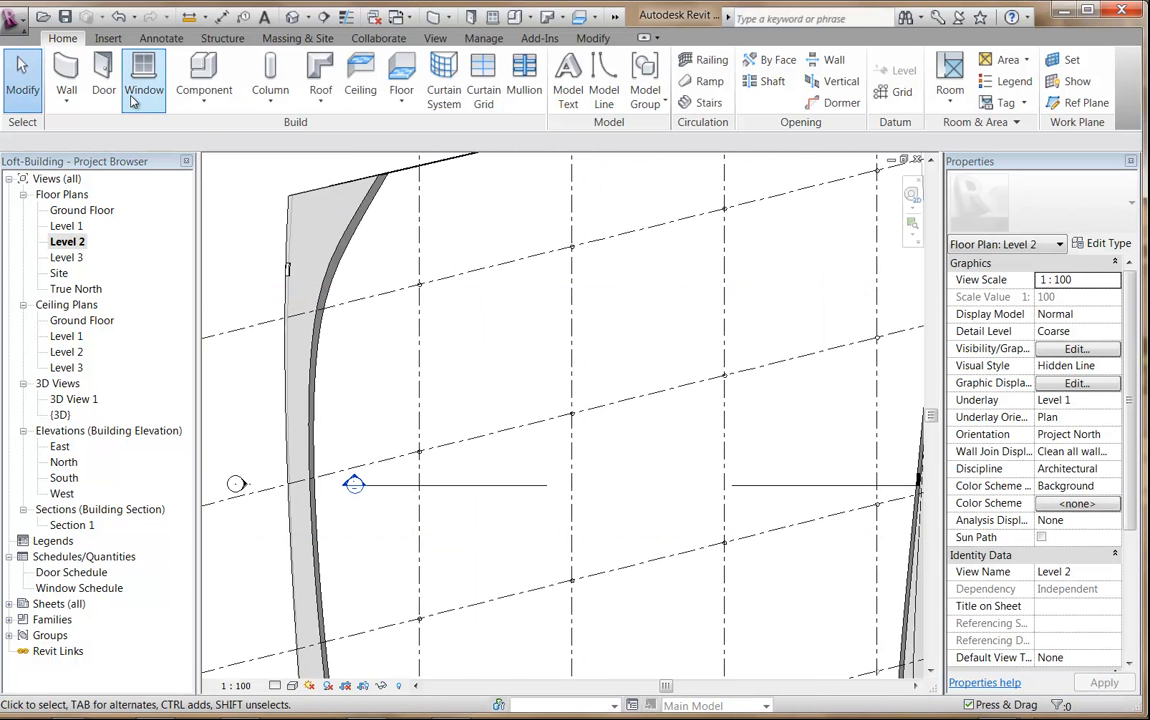
{"action": "left_click", "coordinate": [64, 70]}
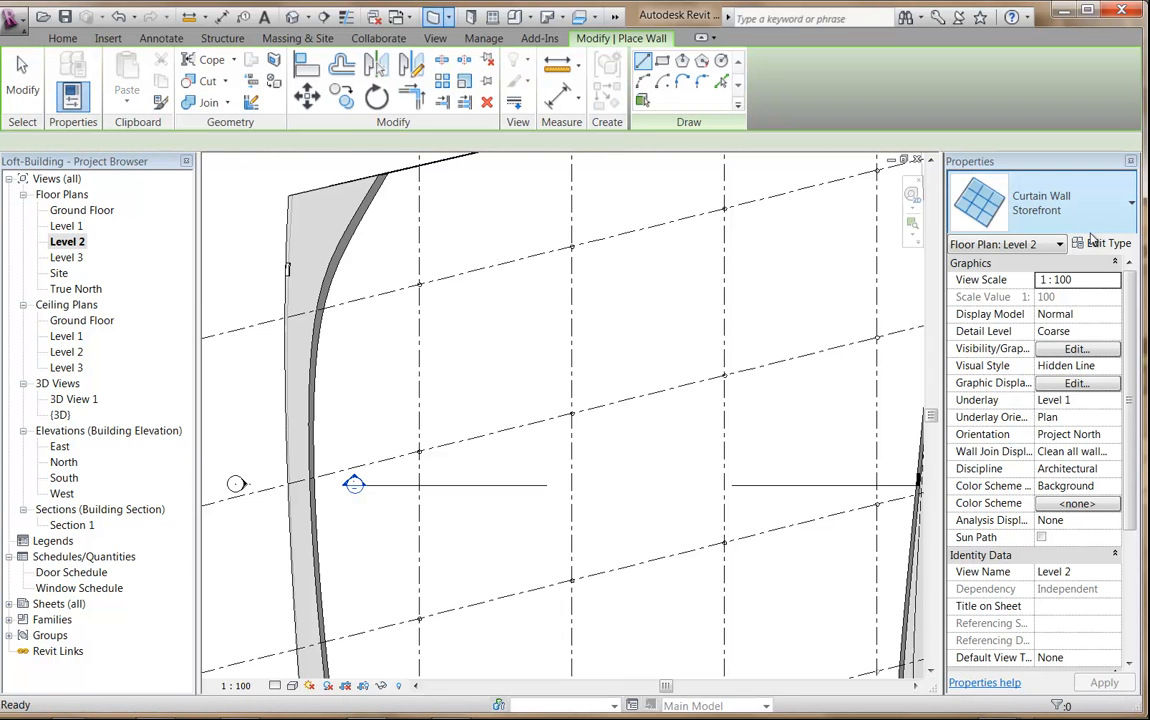
{"action": "left_click", "coordinate": [1098, 210]}
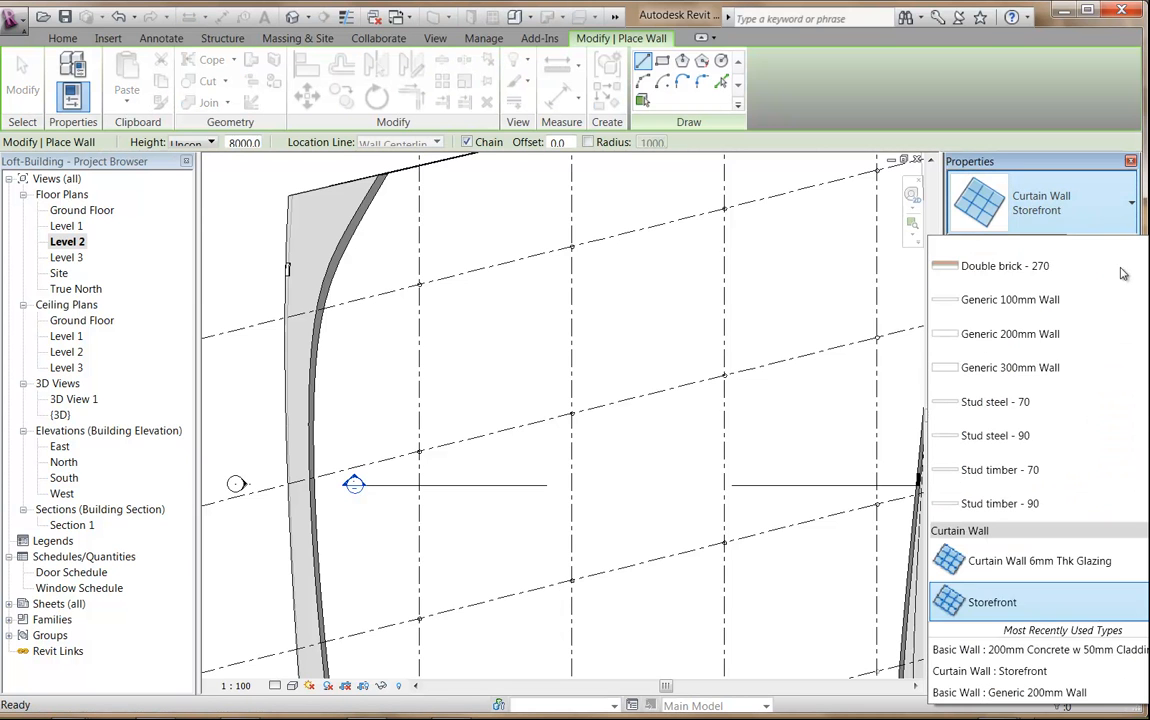
{"action": "scroll", "coordinate": [1022, 484], "scroll_direction": "down", "scroll_amount": 2}
{"action": "scroll", "coordinate": [1022, 484], "scroll_direction": "up", "scroll_amount": 2}
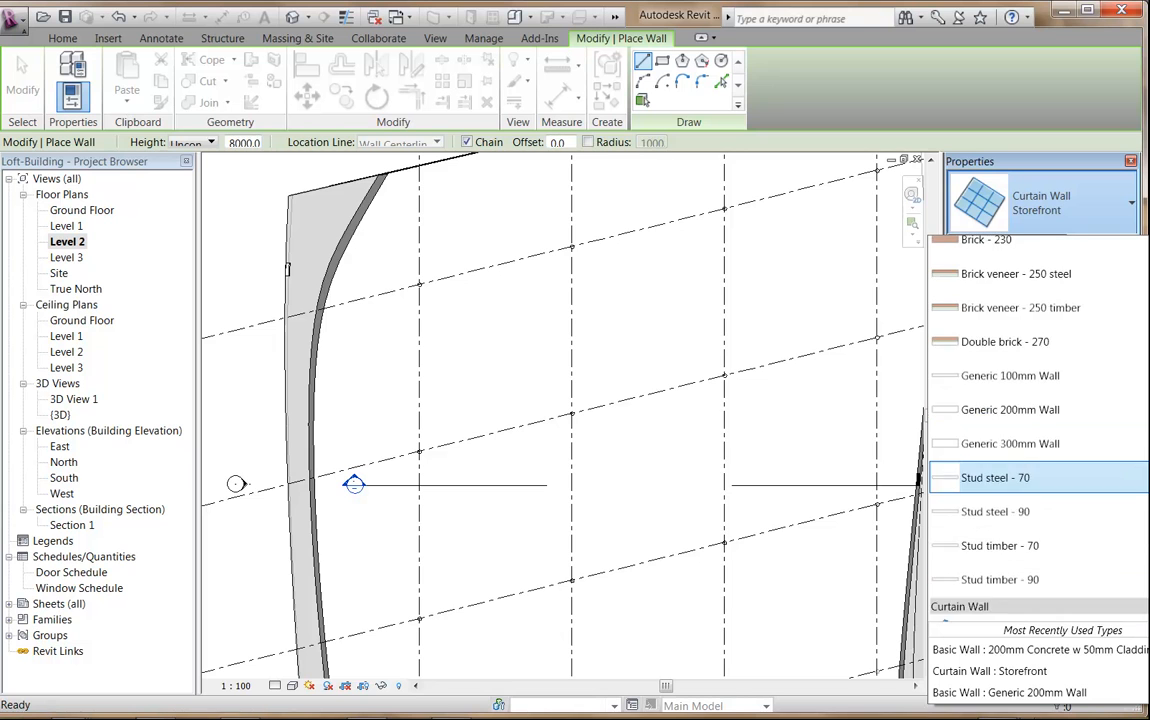
{"action": "scroll", "coordinate": [1022, 484], "scroll_direction": "down", "scroll_amount": 2}
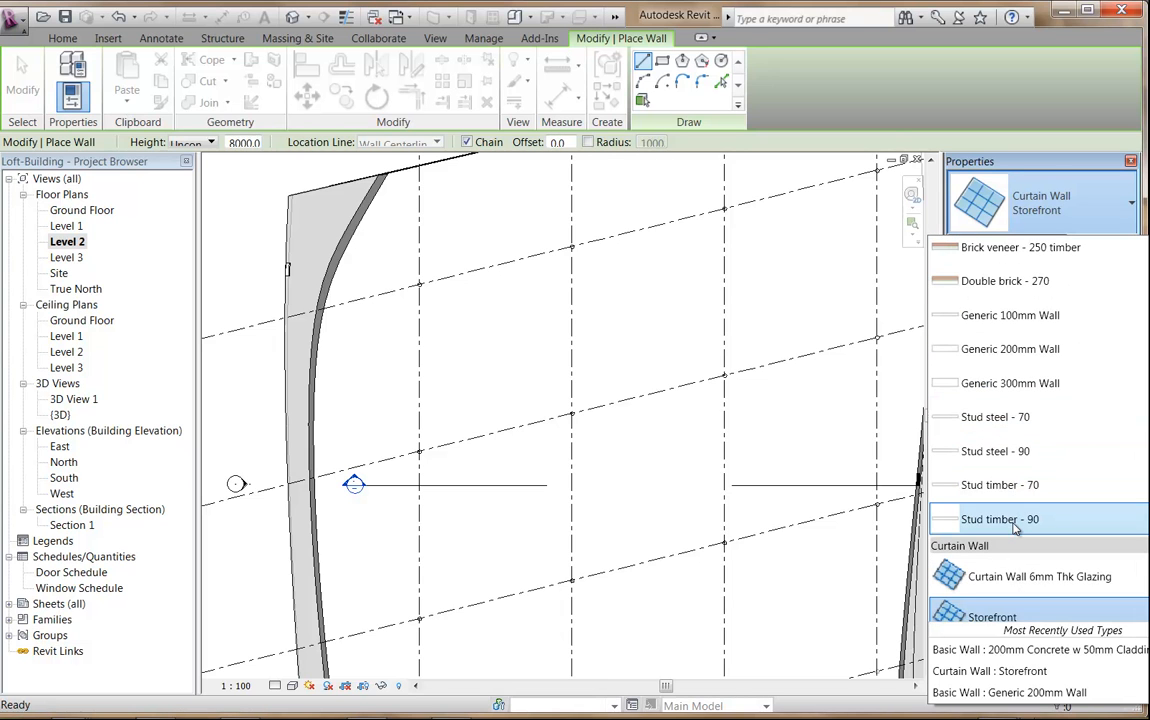
{"action": "left_click", "coordinate": [1003, 452]}
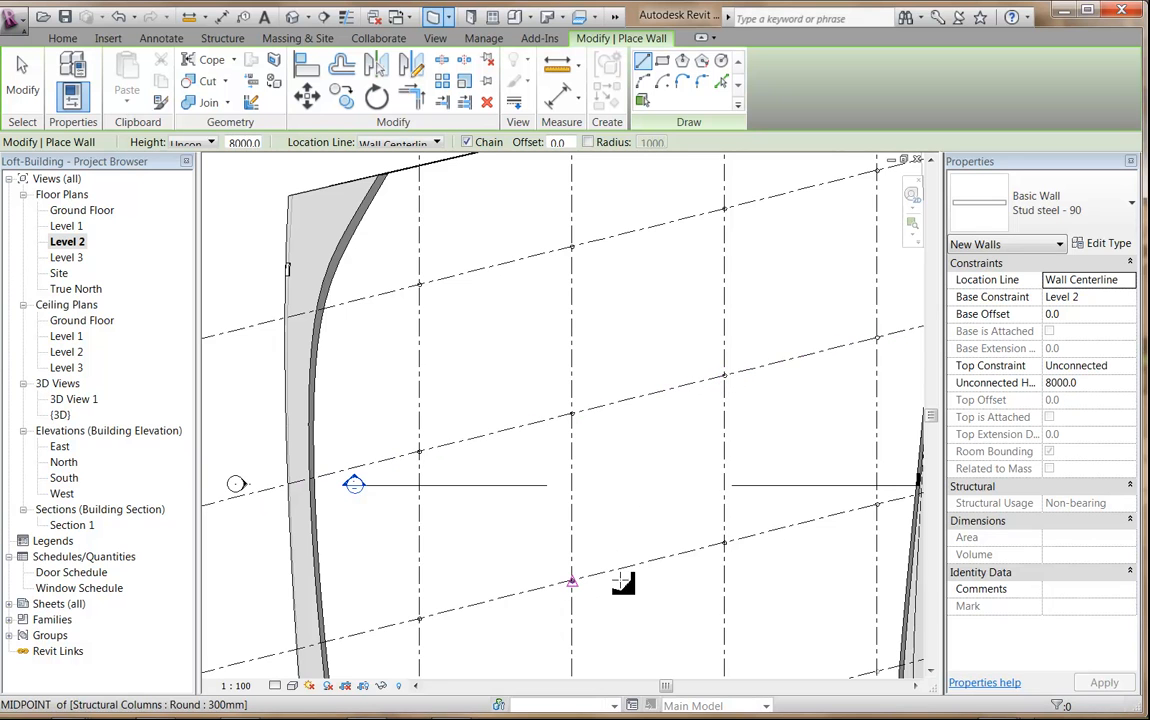
Step: Draw four chained walls from column 7/3 to 7/2, diagonally to grid 6 midway between grids 1 and 2, to 6/1, and along grid 1 to just before 7
{"action": "left_click", "coordinate": [727, 545]}
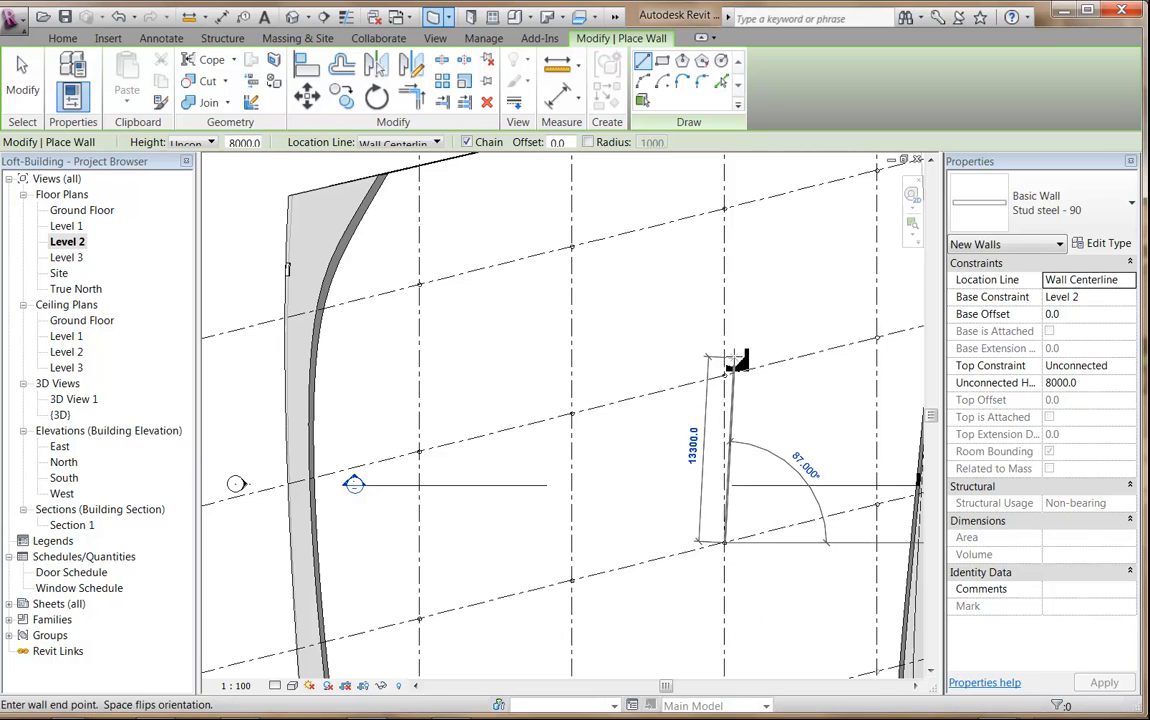
{"action": "left_click", "coordinate": [724, 375]}
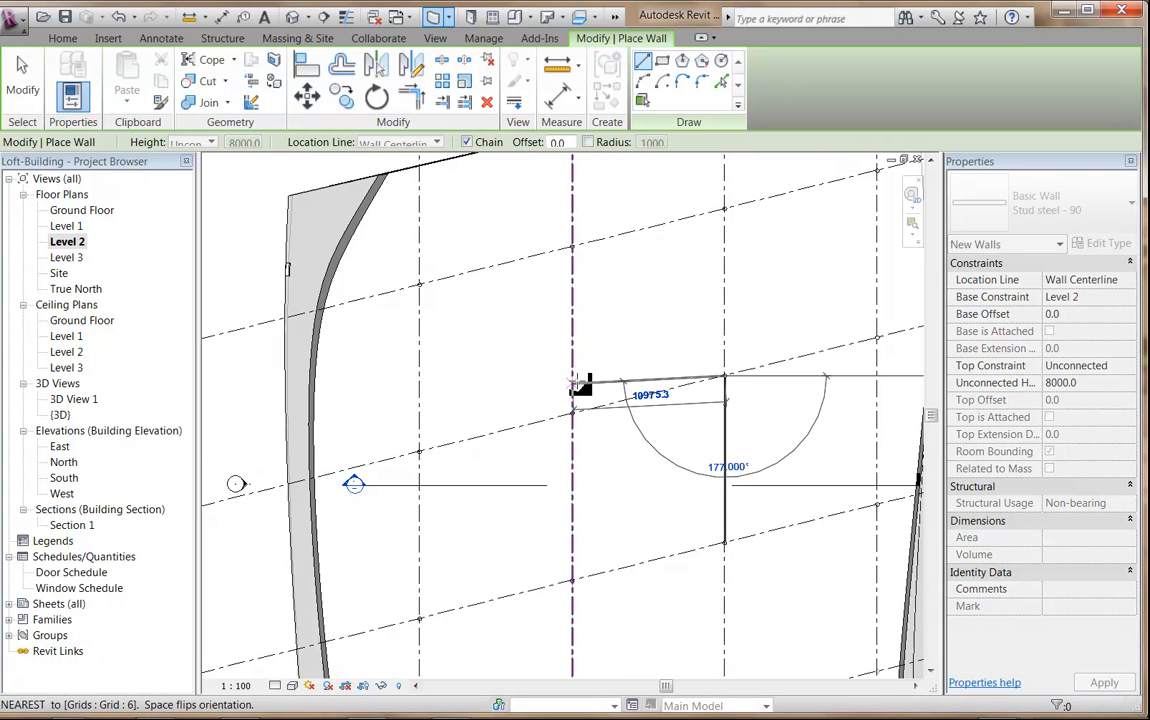
{"action": "left_click", "coordinate": [572, 336]}
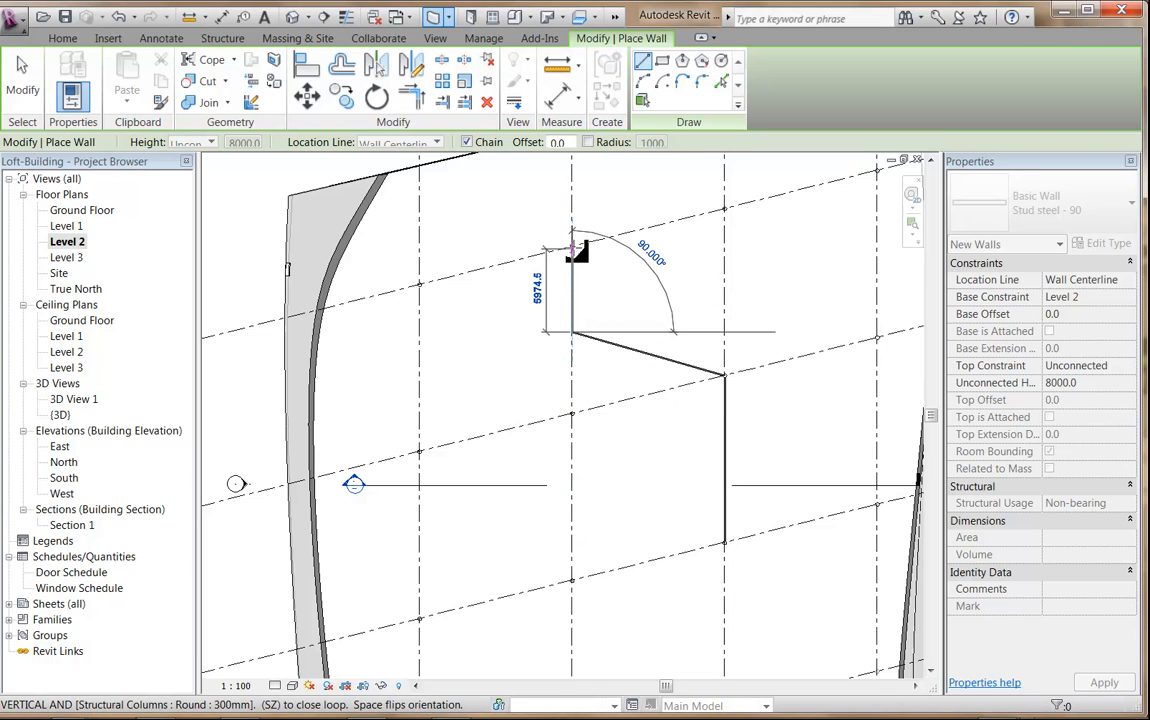
{"action": "left_click", "coordinate": [572, 245]}
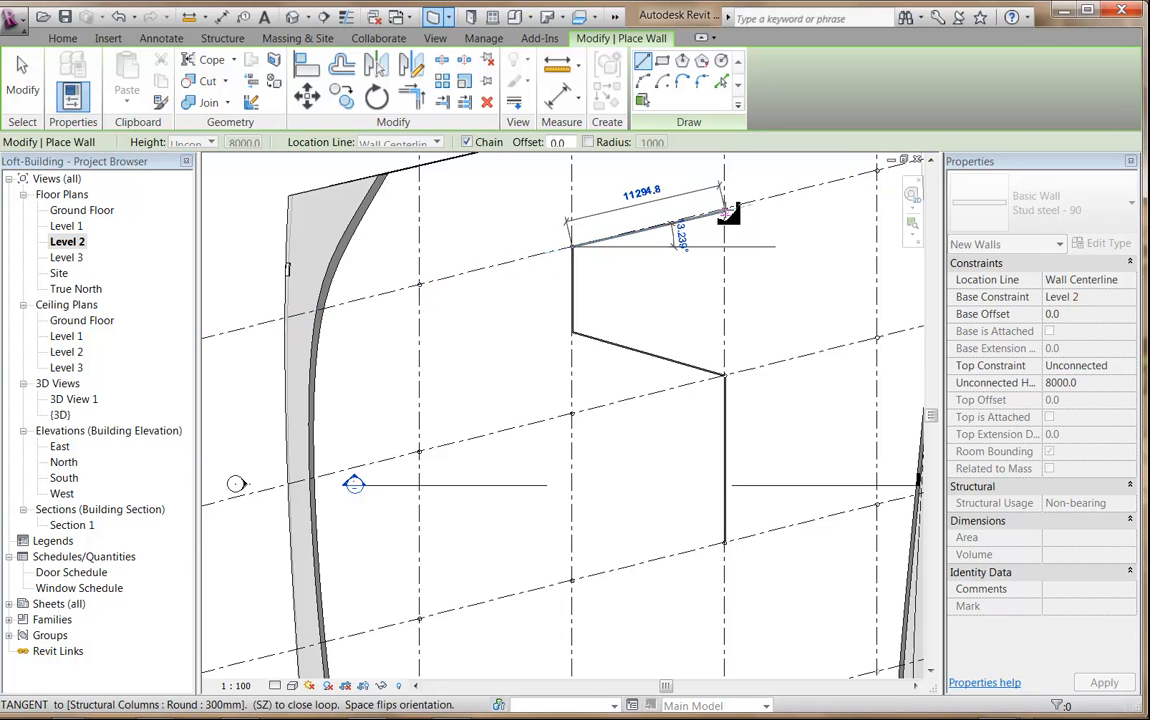
{"action": "left_click", "coordinate": [722, 210]}
{"action": "right_click", "coordinate": [601, 240]}
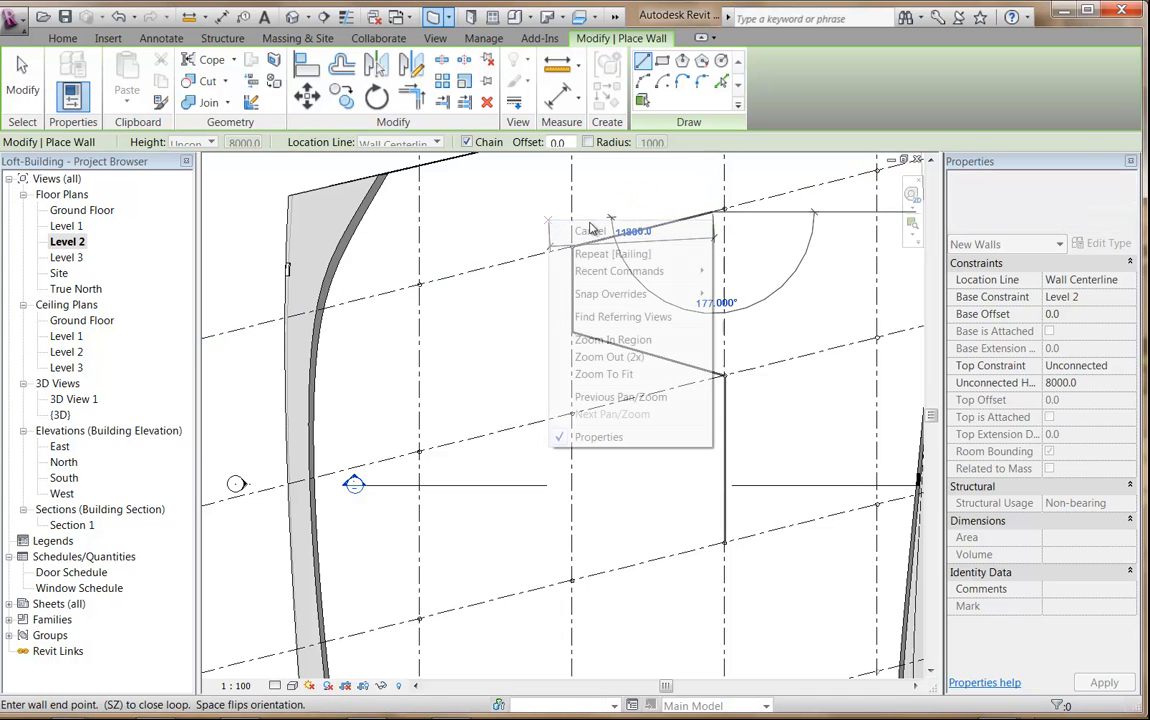
{"action": "left_click", "coordinate": [632, 234]}
{"action": "key", "text": "Escape"}
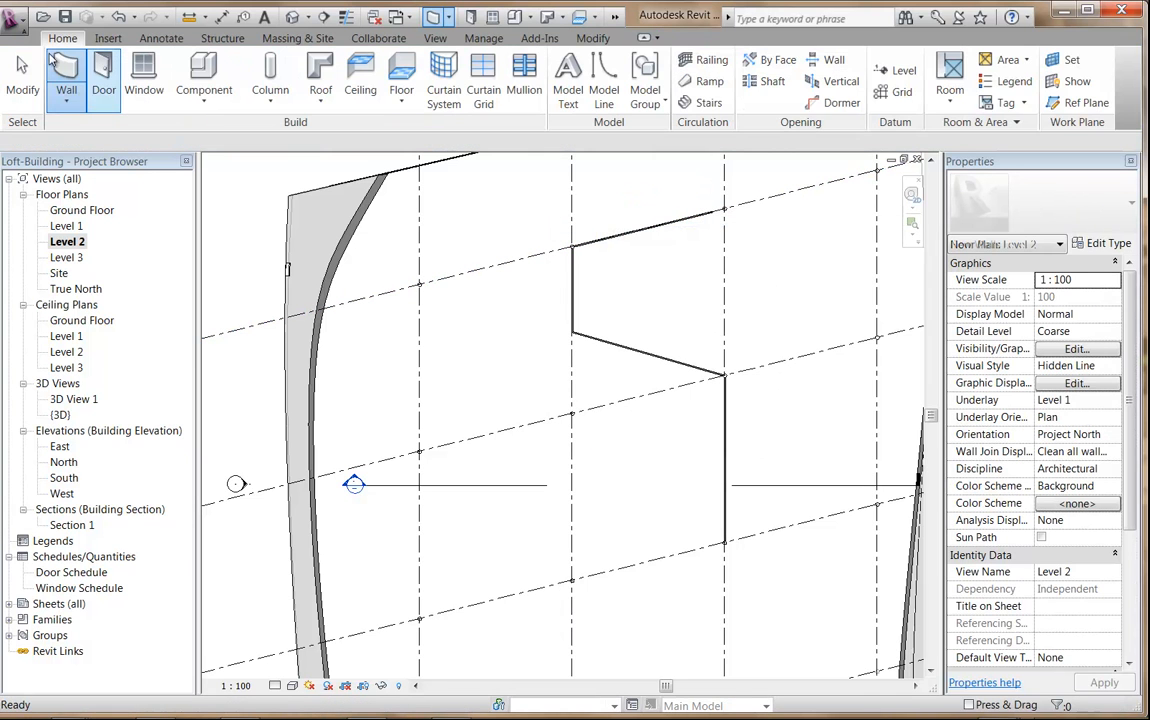
Step: Place two tagged M_Single-Flush 0813 x 2134mm doors 6000 apart in the diagonal wall and check them in 3D View 1
{"action": "left_click", "coordinate": [108, 62]}
{"action": "scroll", "coordinate": [602, 333], "scroll_direction": "up", "scroll_amount": 2}
{"action": "scroll", "coordinate": [602, 333], "scroll_direction": "up", "scroll_amount": 3}
{"action": "middle_click_drag", "start_coordinate": [602, 333], "coordinate": [604, 390]}
{"action": "middle_click_drag", "start_coordinate": [565, 429], "coordinate": [556, 448]}
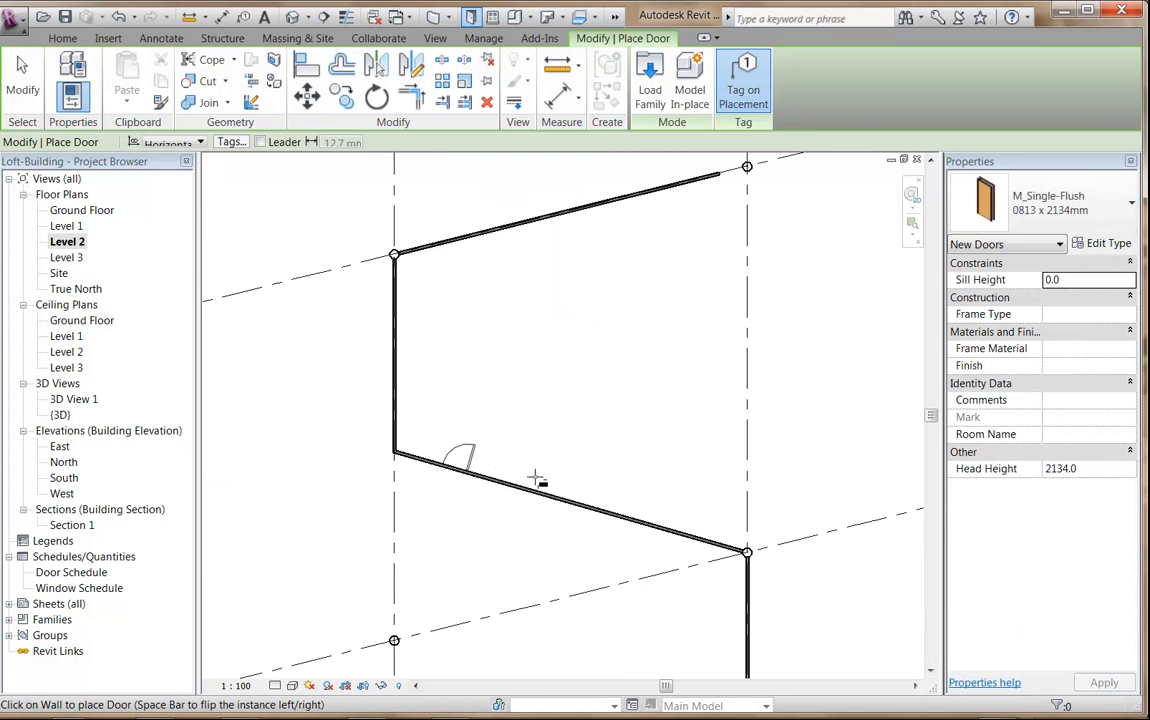
{"action": "left_click", "coordinate": [669, 526]}
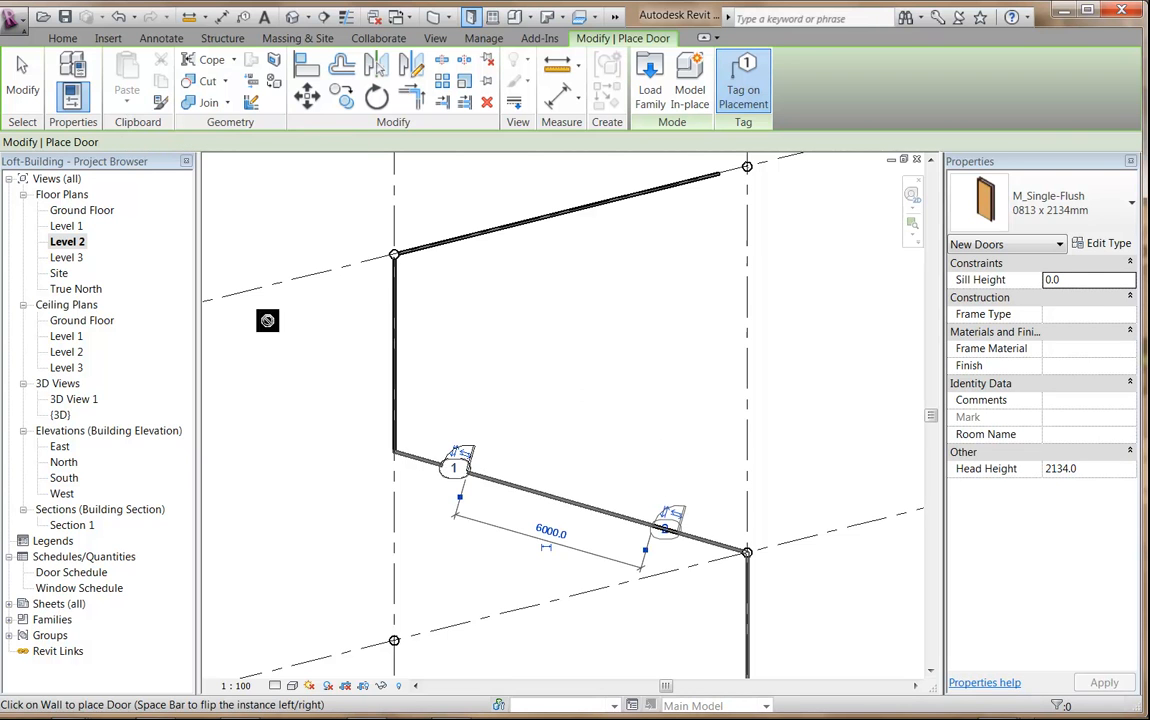
{"action": "double_click", "coordinate": [72, 400]}
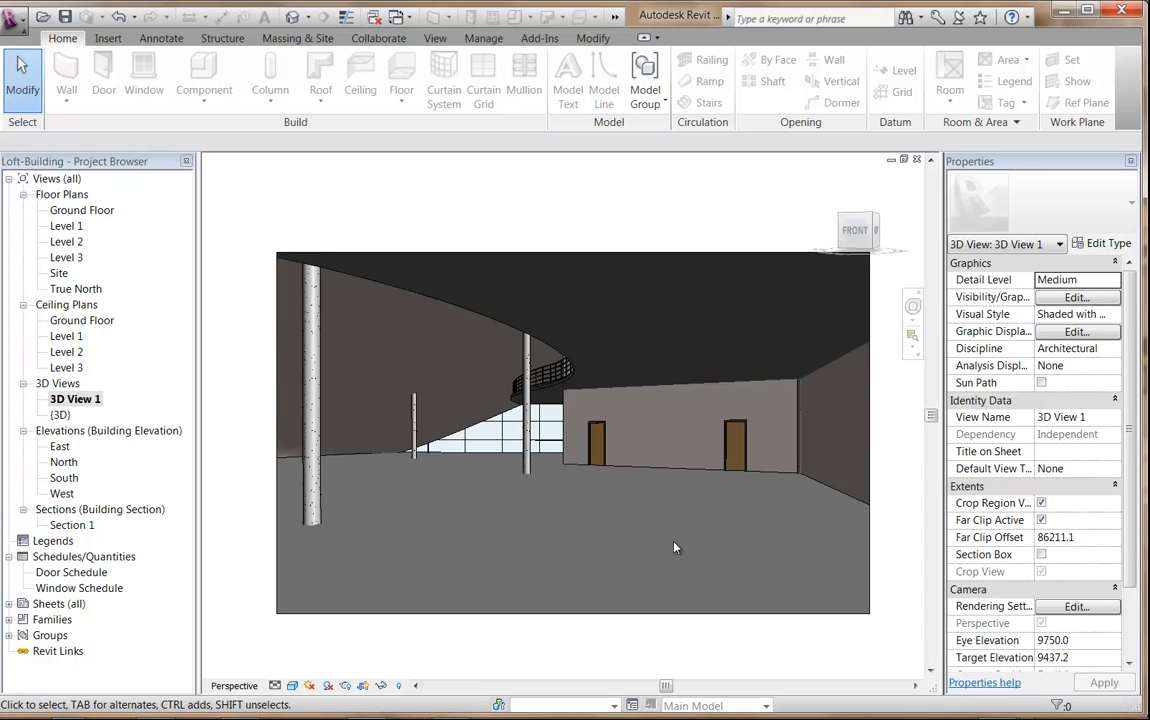
Step: Return to the Level 2 floor plan, start placing a component and open family loading at the Metric Library
{"action": "double_click", "coordinate": [67, 243]}
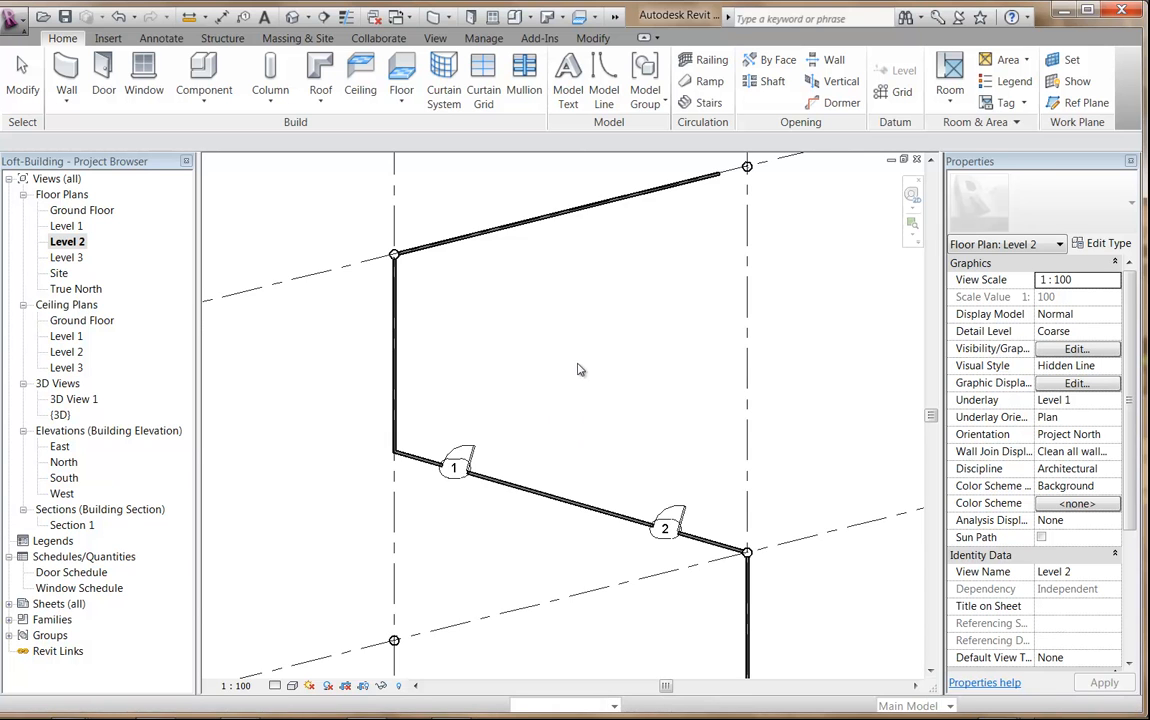
{"action": "scroll", "coordinate": [580, 365], "scroll_direction": "down", "scroll_amount": 2}
{"action": "middle_click_drag", "start_coordinate": [586, 380], "coordinate": [680, 241]}
{"action": "scroll", "coordinate": [644, 306], "scroll_direction": "down", "scroll_amount": 3}
{"action": "middle_click_drag", "start_coordinate": [572, 420], "coordinate": [543, 451]}
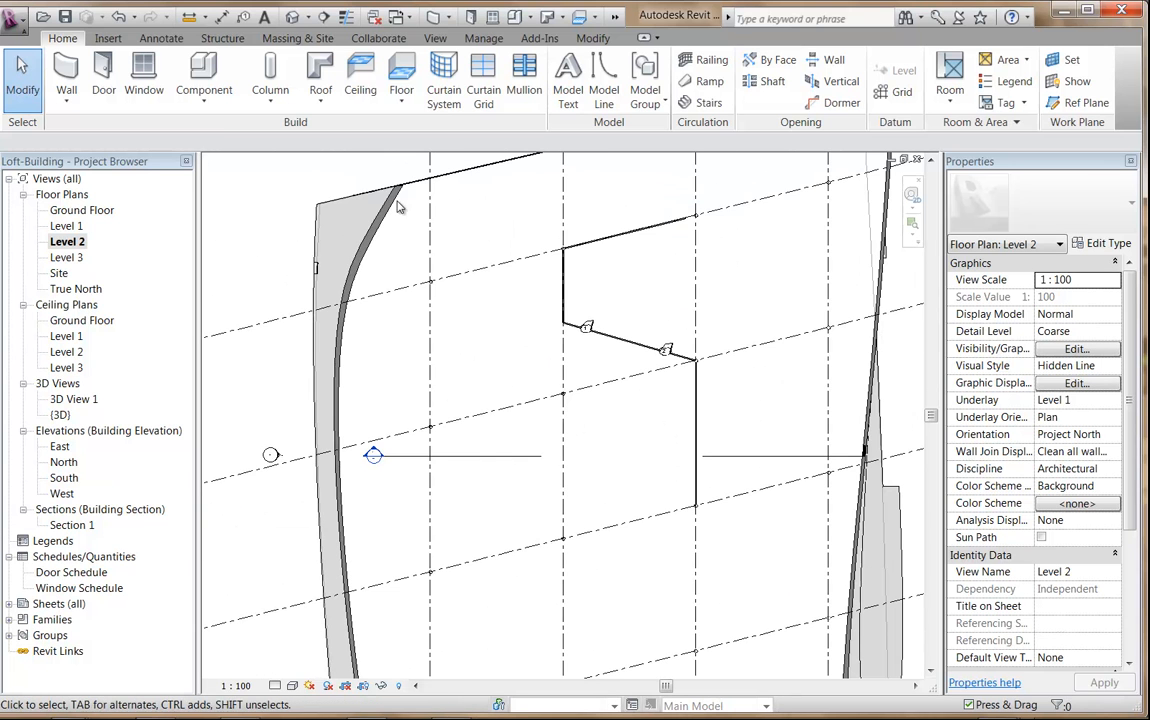
{"action": "left_click", "coordinate": [203, 68]}
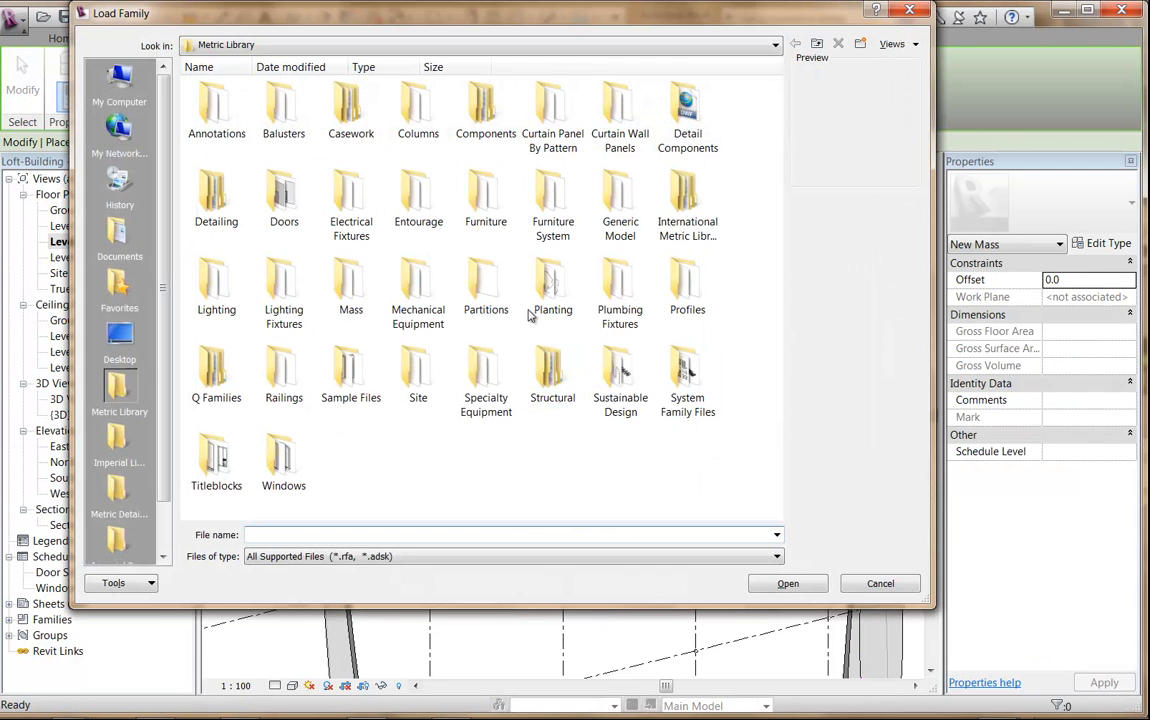
{"action": "double_click", "coordinate": [480, 205]}
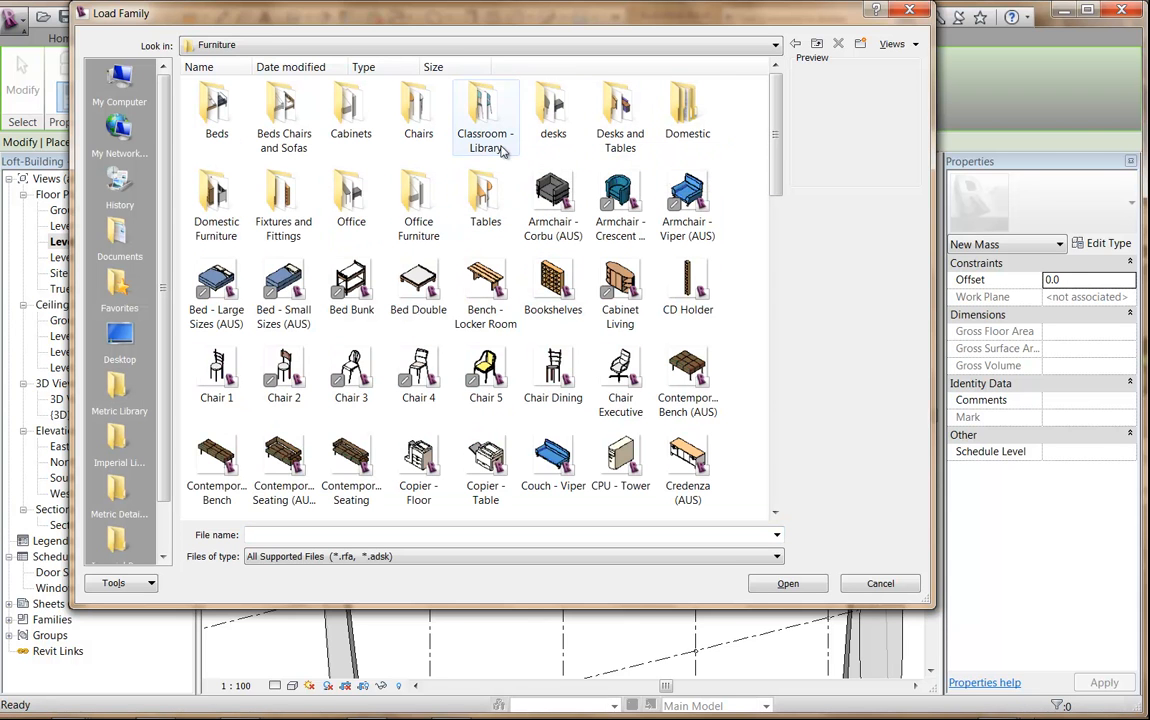
{"action": "double_click", "coordinate": [415, 205]}
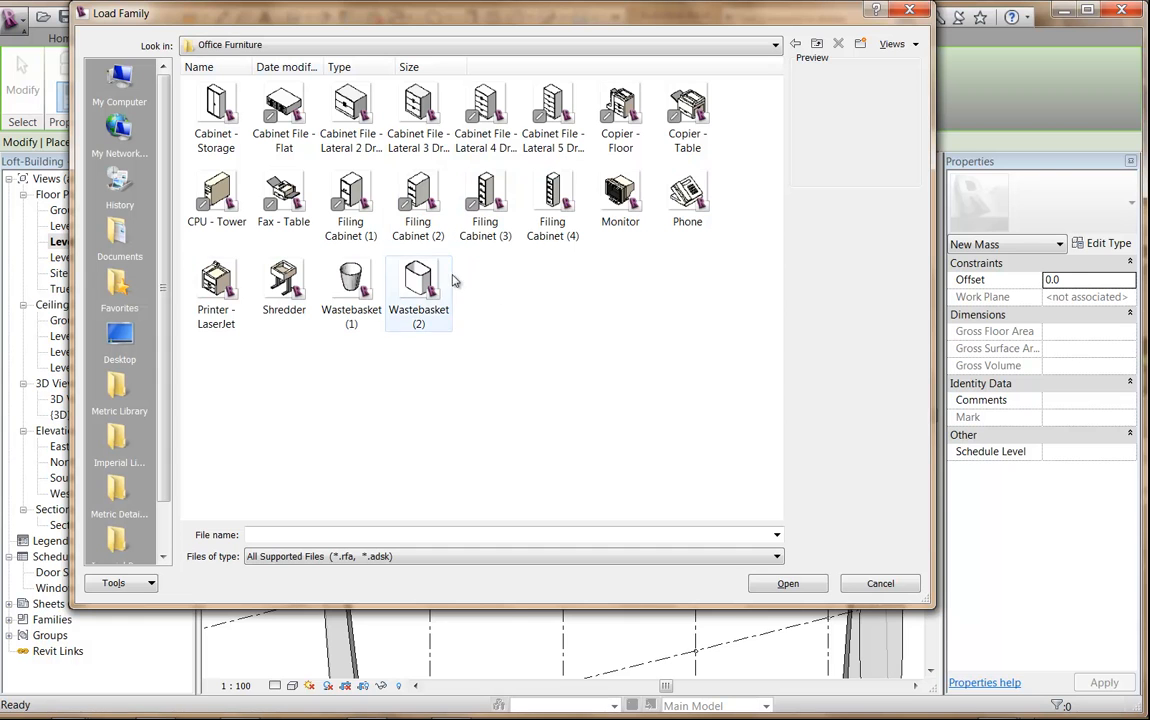
{"action": "left_click", "coordinate": [795, 44]}
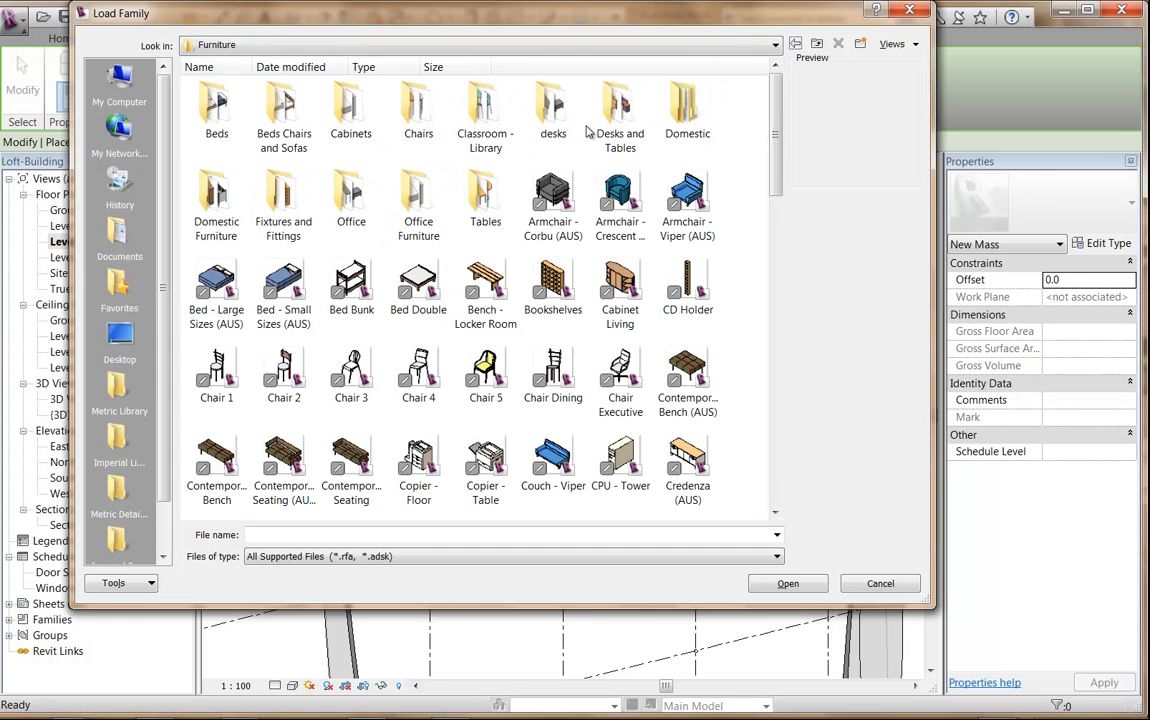
{"action": "left_click", "coordinate": [795, 44]}
Step: Load the Table Conference 8 Seater(2) family from the Furniture System folder of the Metric Library
{"action": "double_click", "coordinate": [497, 194]}
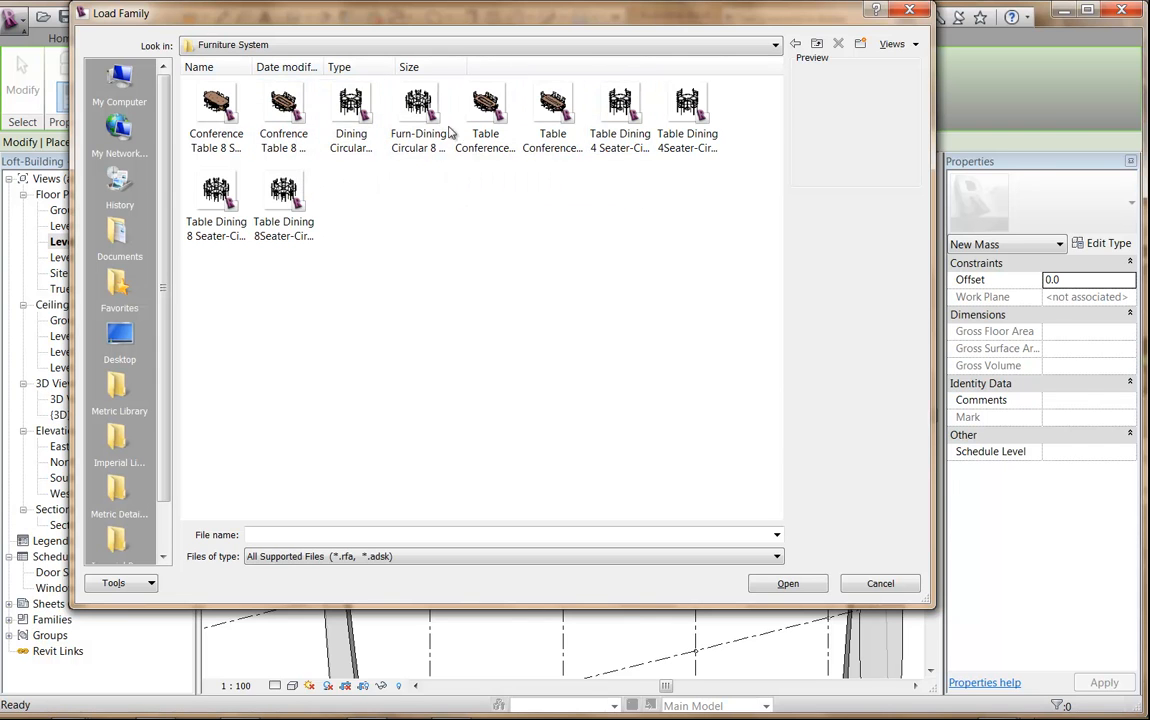
{"action": "left_click", "coordinate": [487, 122]}
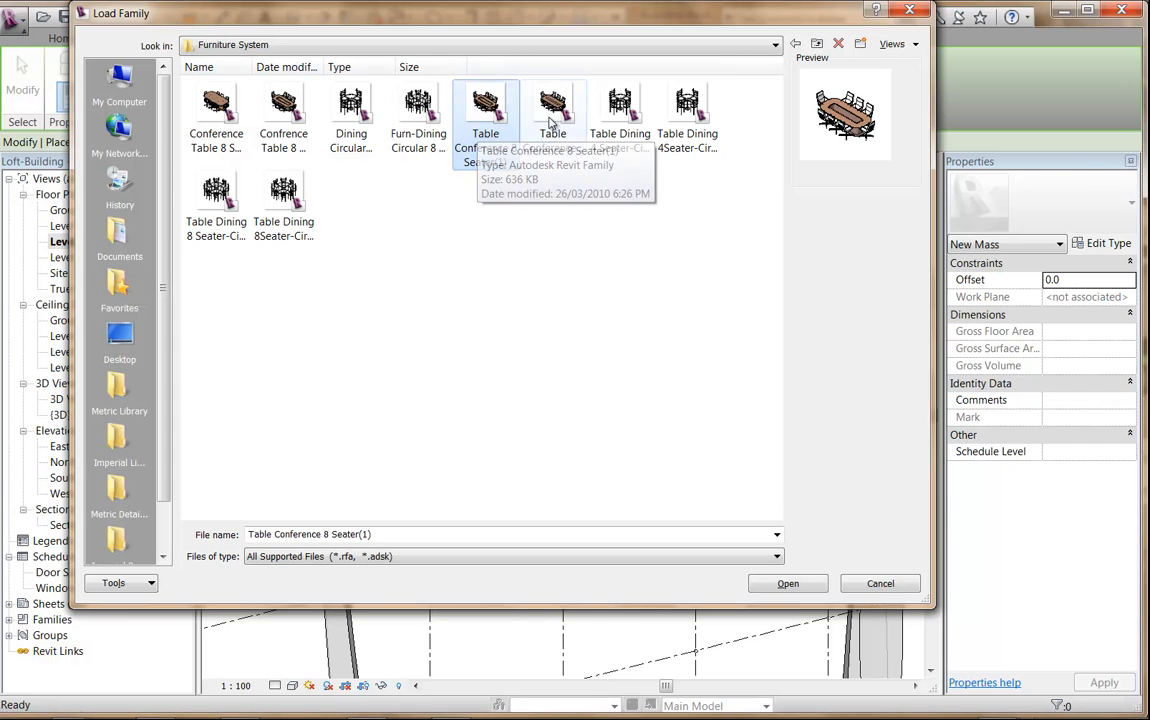
{"action": "left_click", "coordinate": [550, 121]}
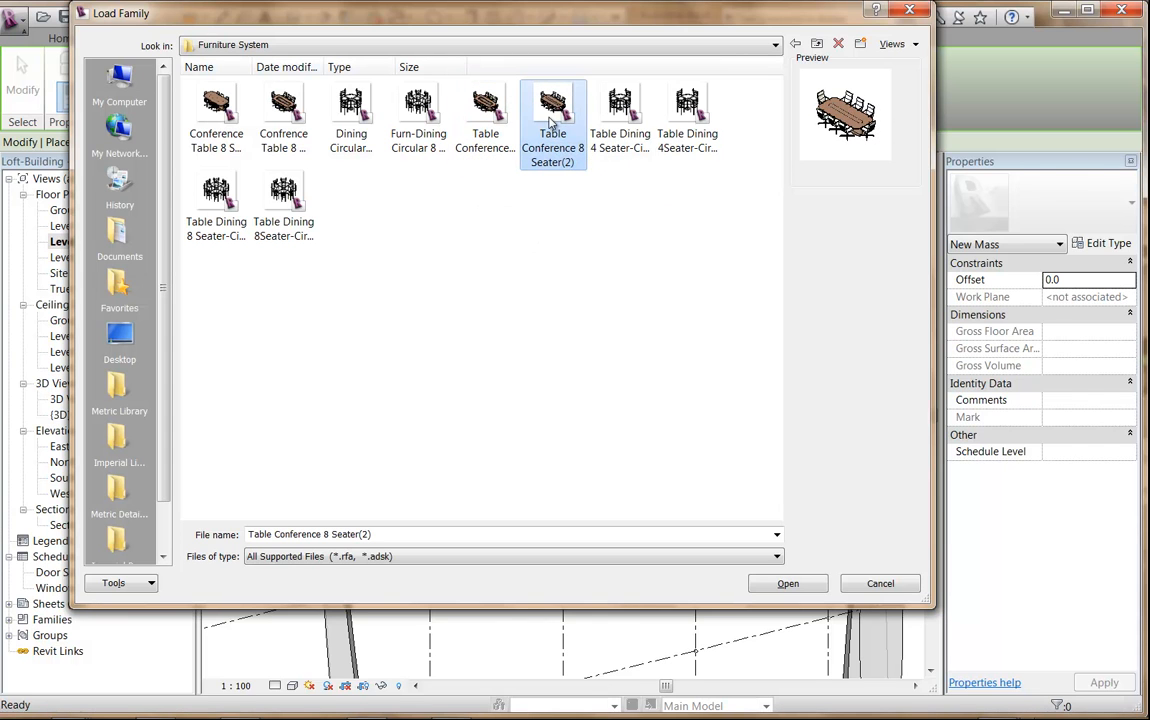
{"action": "left_click", "coordinate": [802, 588]}
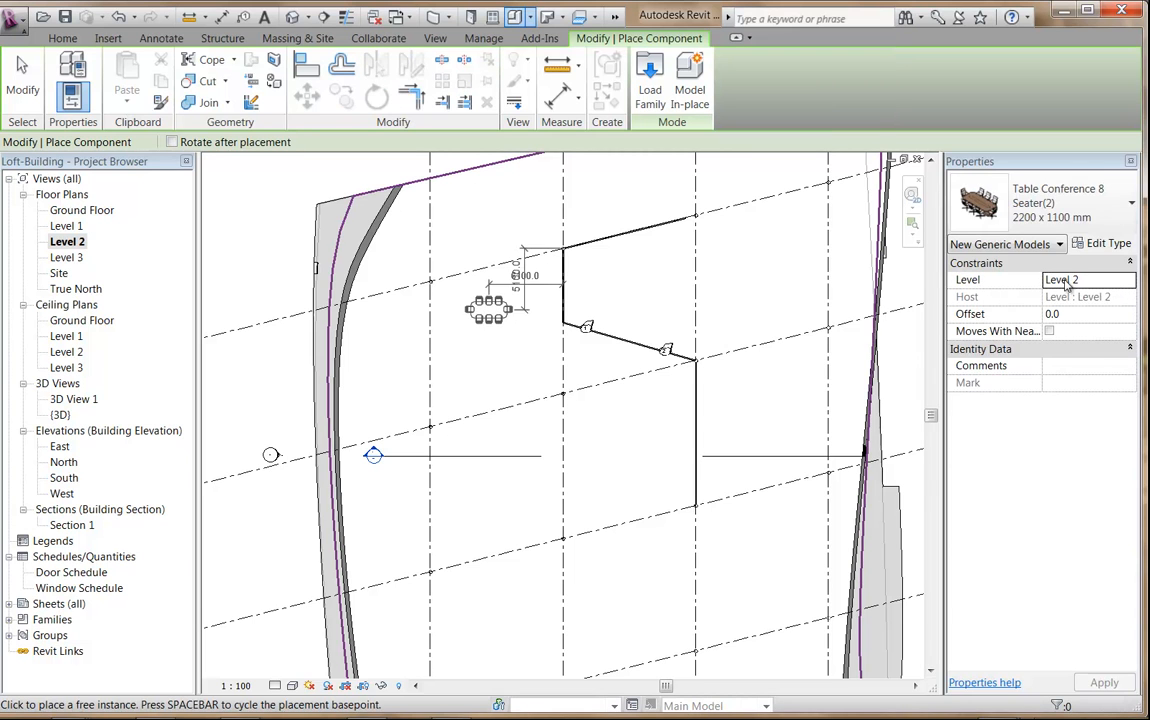
Step: Place two 2200 x 1100 mm eight-seater conference tables, rotated lengthwise up the plan and aligned vertically, each 6000 from grid 5 towards grid 6
{"action": "left_click", "coordinate": [1054, 217]}
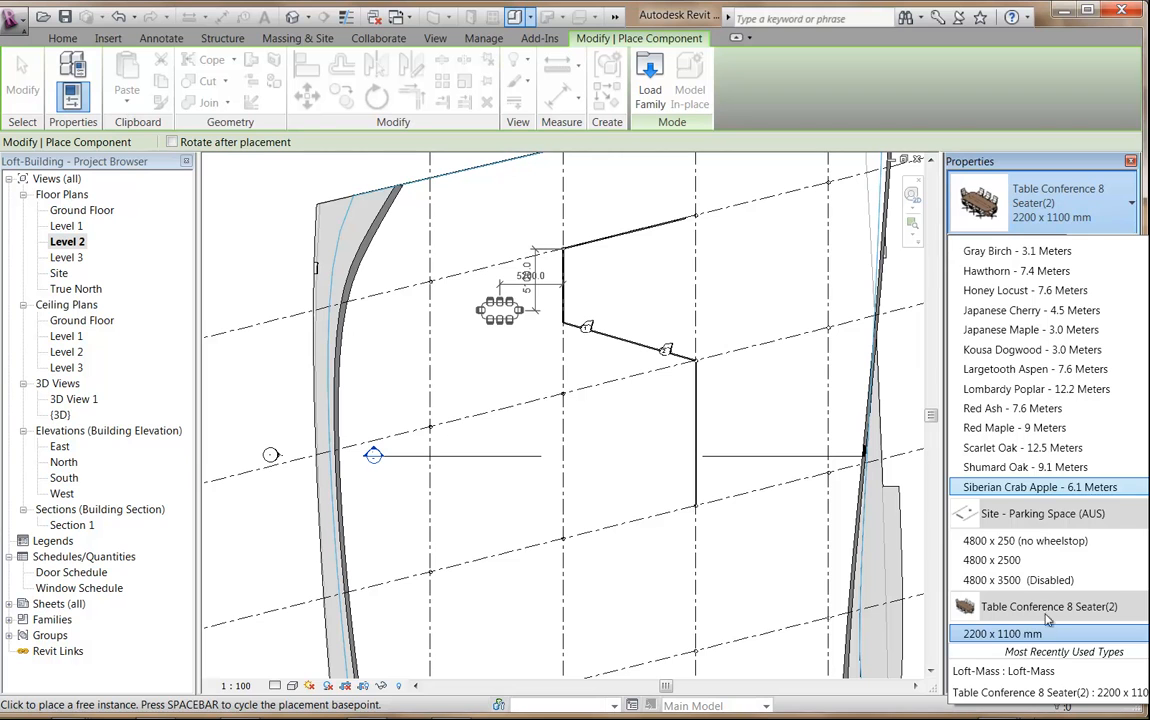
{"action": "mouse_move", "coordinate": [1023, 645]}
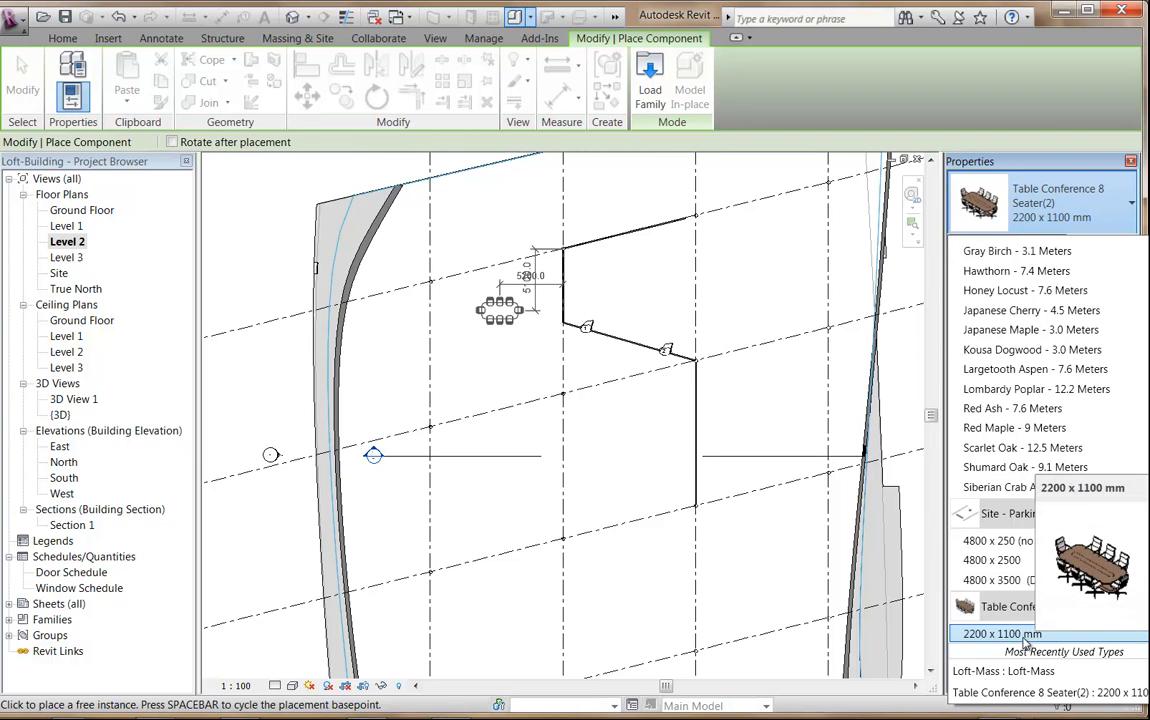
{"action": "left_click", "coordinate": [1021, 636]}
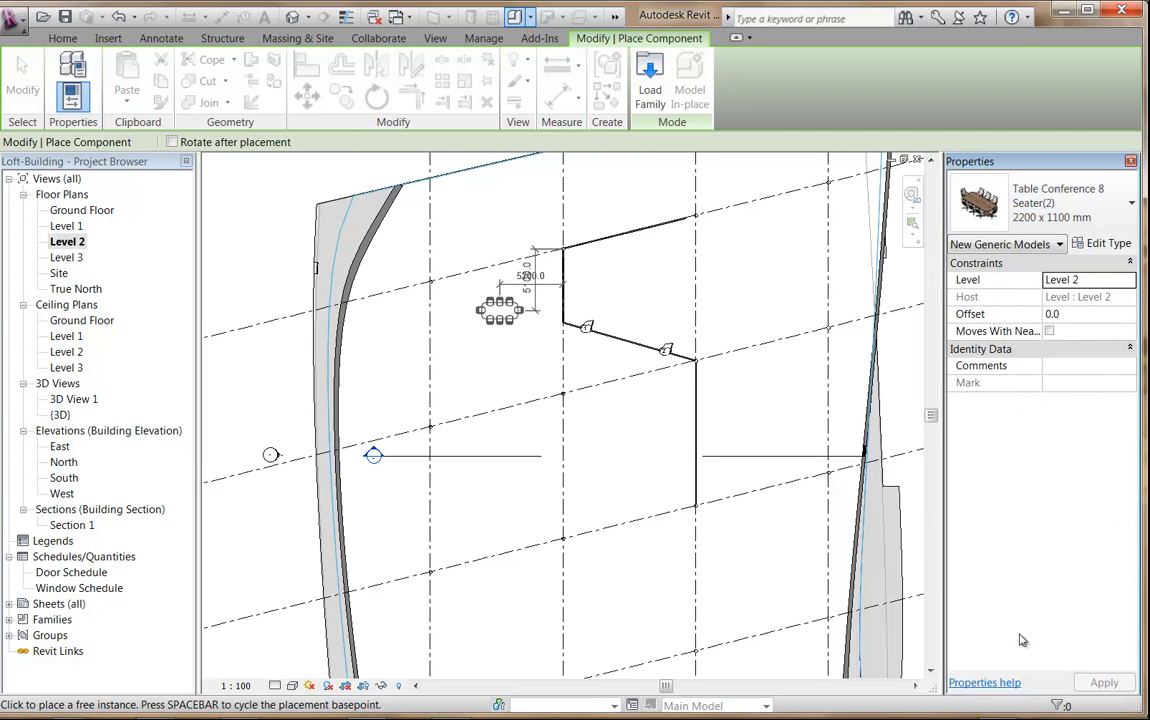
{"action": "key", "text": "space"}
{"action": "key", "text": "space"}
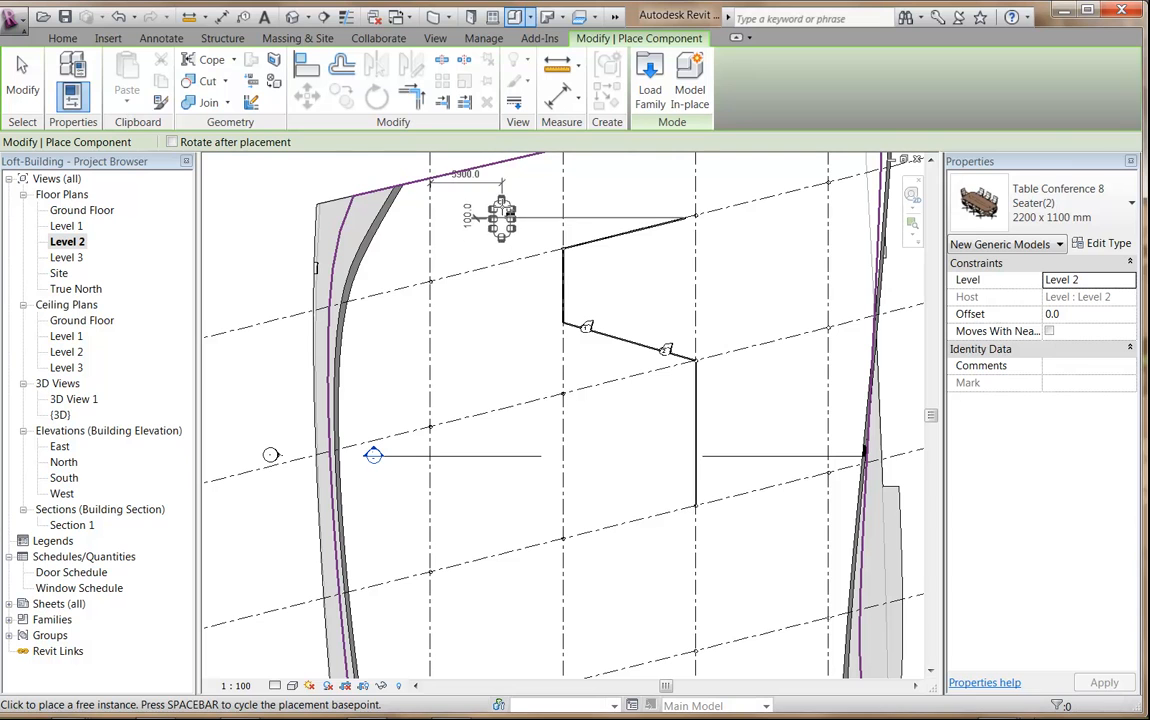
{"action": "left_click", "coordinate": [510, 216]}
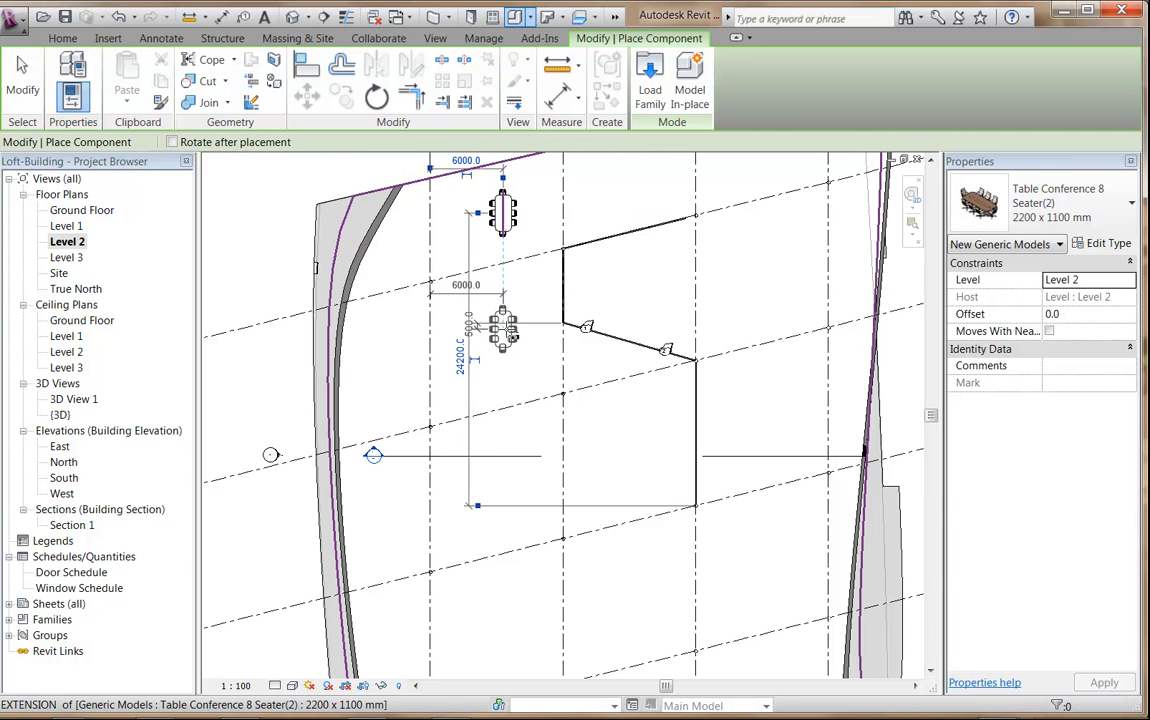
{"action": "left_click", "coordinate": [510, 332]}
{"action": "key", "text": "Escape"}
{"action": "key", "text": "Escape"}
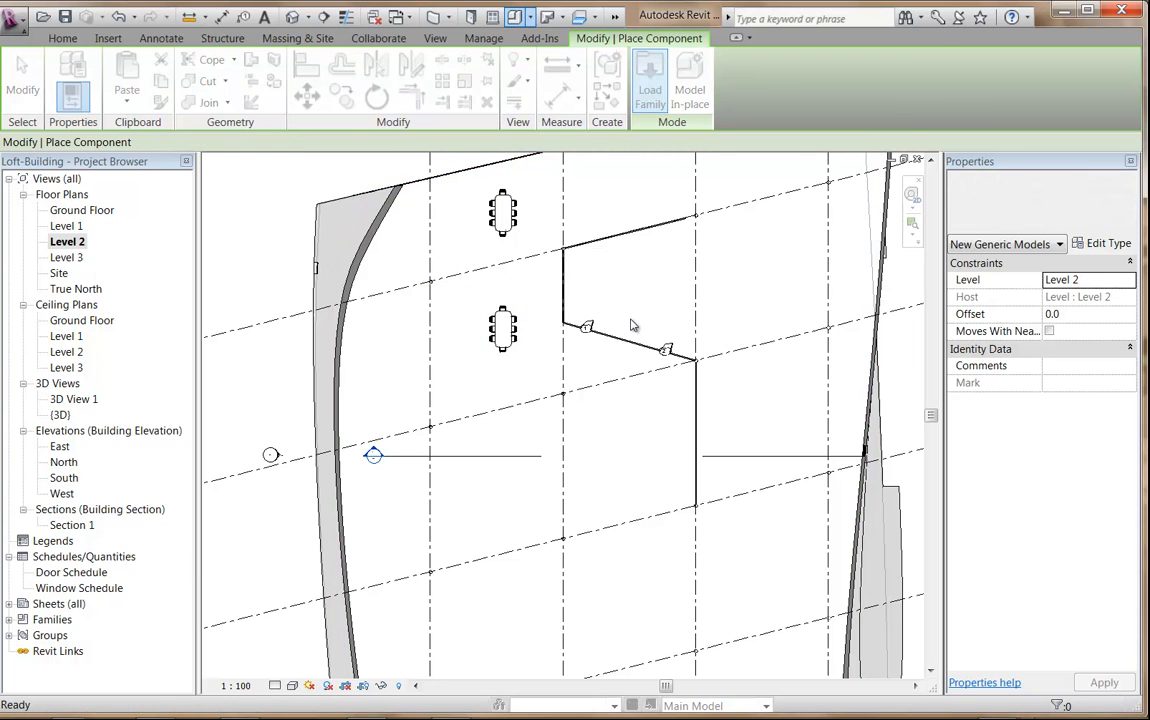
Step: Load the Cabinet Living family from the library's Furniture folder
{"action": "double_click", "coordinate": [486, 196]}
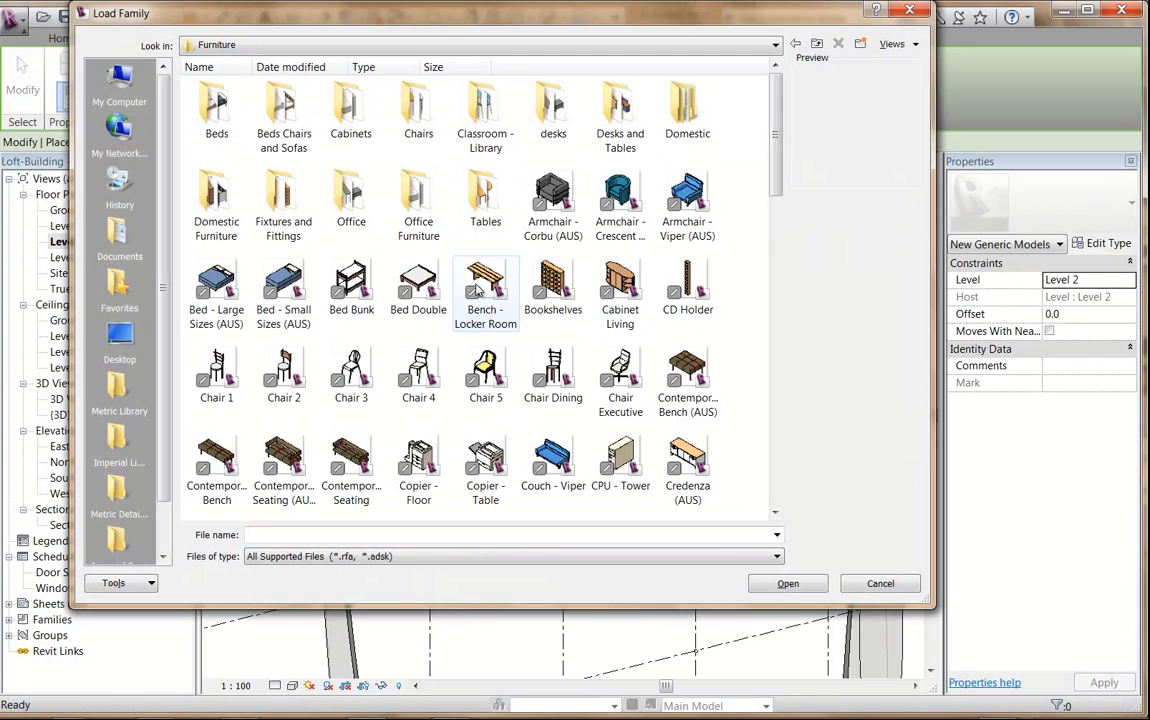
{"action": "left_click", "coordinate": [622, 287]}
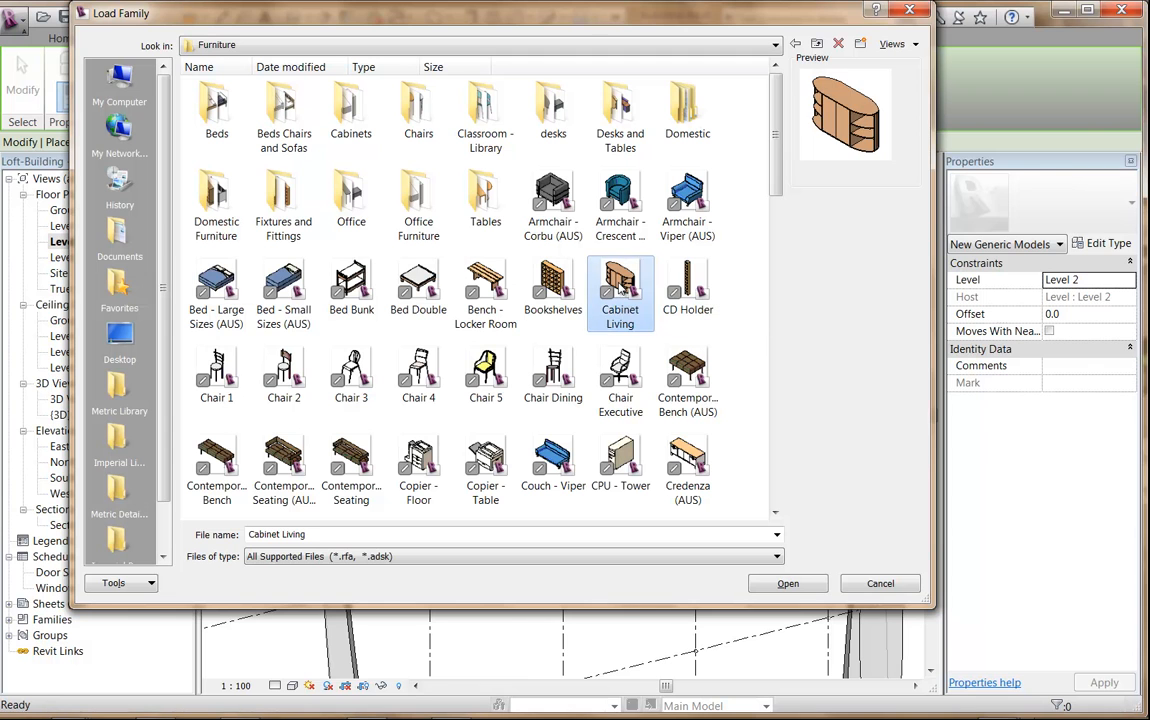
{"action": "double_click", "coordinate": [419, 205]}
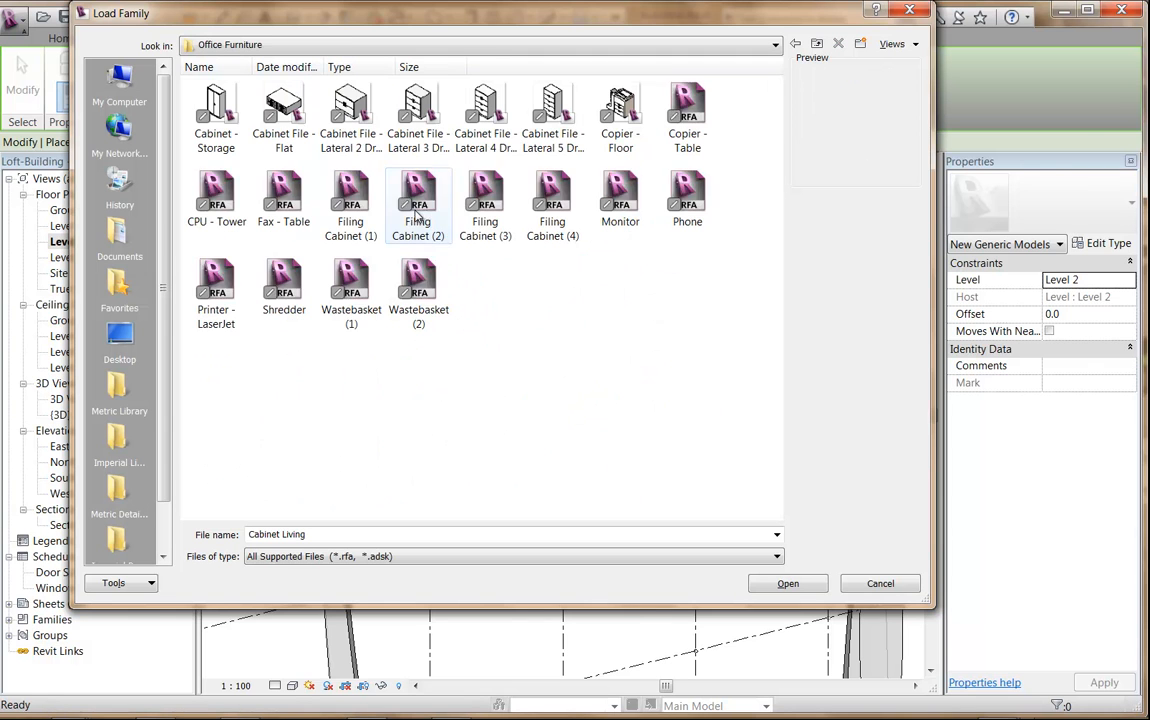
{"action": "left_click", "coordinate": [276, 113]}
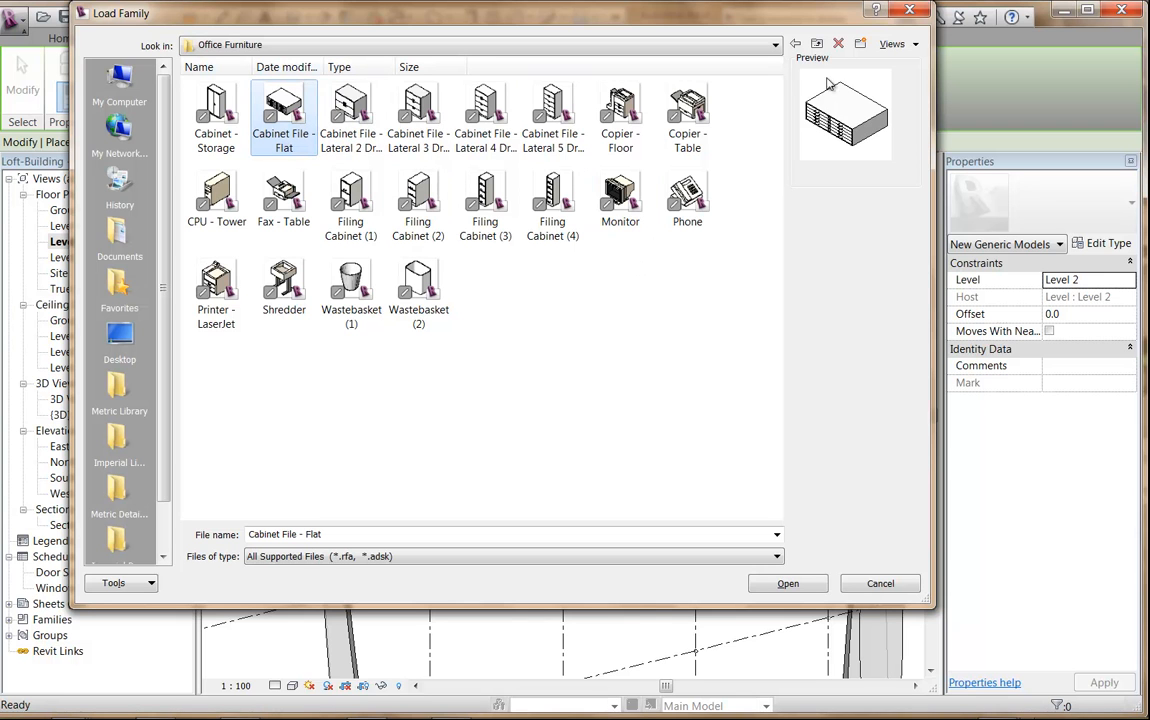
{"action": "left_click", "coordinate": [795, 44]}
{"action": "left_click", "coordinate": [620, 283]}
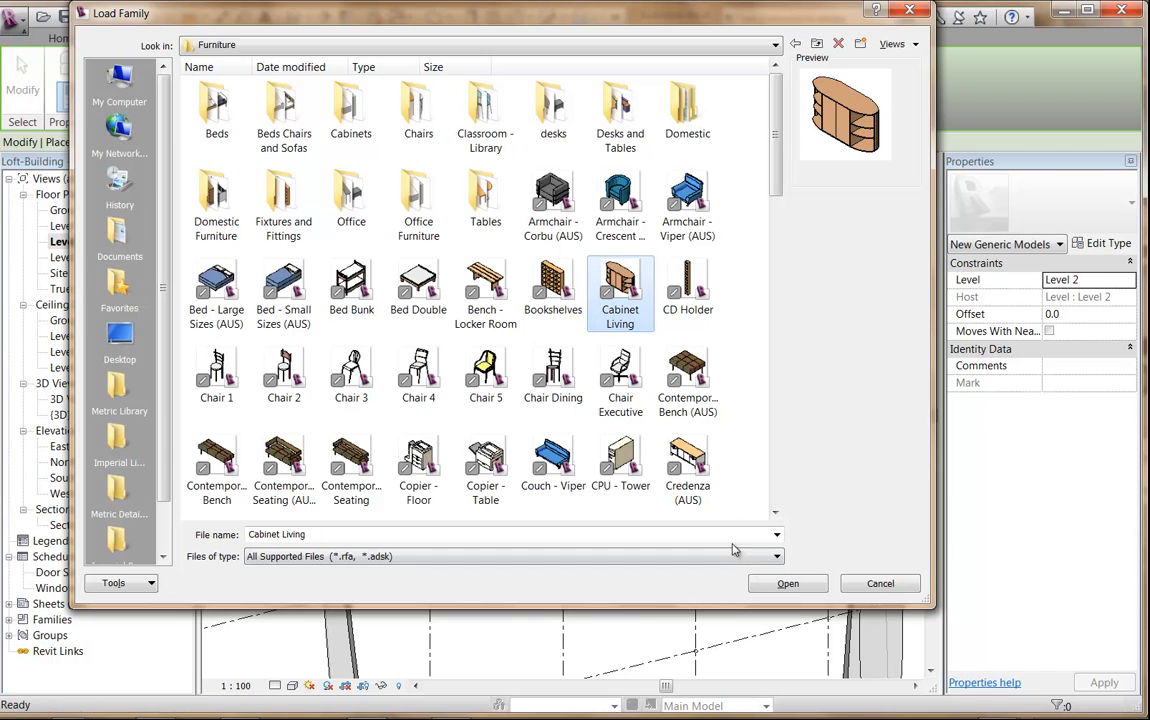
{"action": "left_click", "coordinate": [789, 584]}
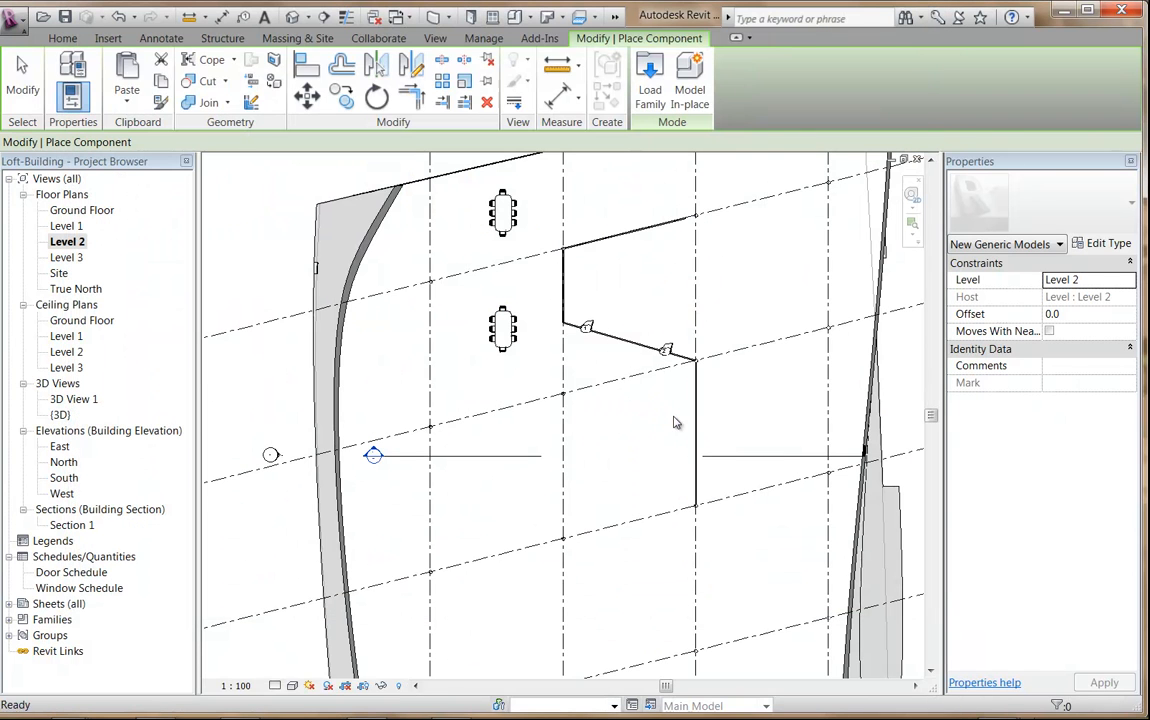
Step: Place a rotated Cabinet Living along the grid 7 wall, 4300 below column 7/2 and 10500 from grid 6, and check it in 3D View 1
{"action": "scroll", "coordinate": [676, 418], "scroll_direction": "up", "scroll_amount": 4}
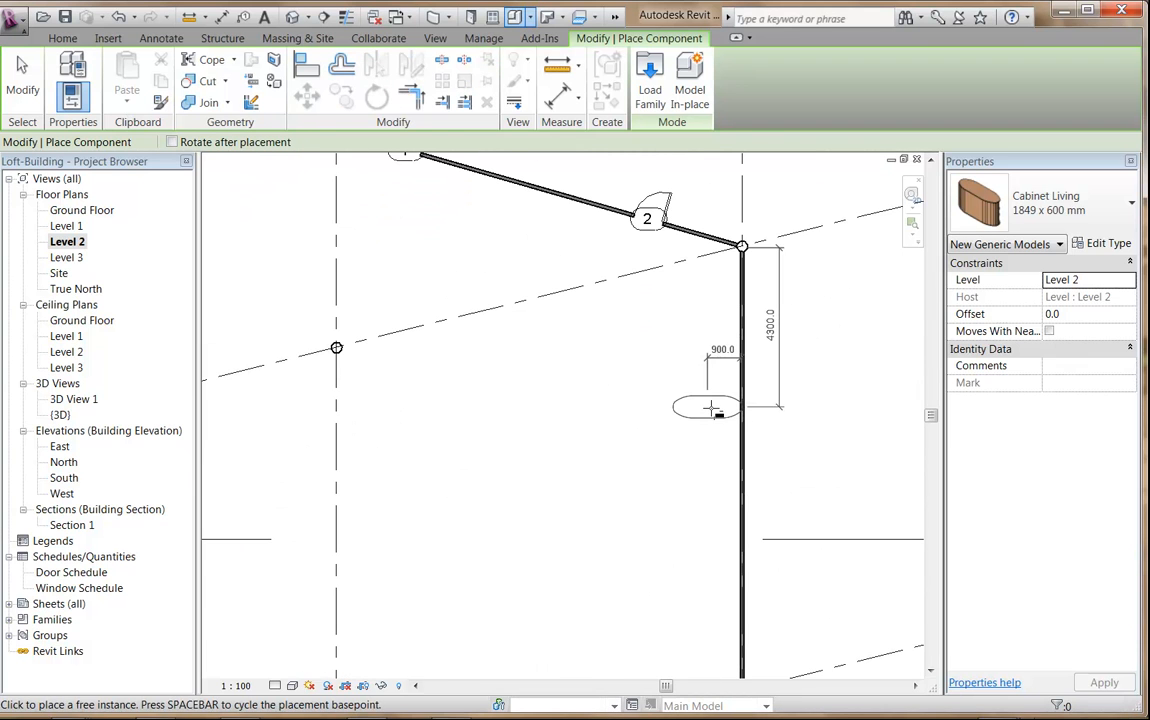
{"action": "key", "text": "space"}
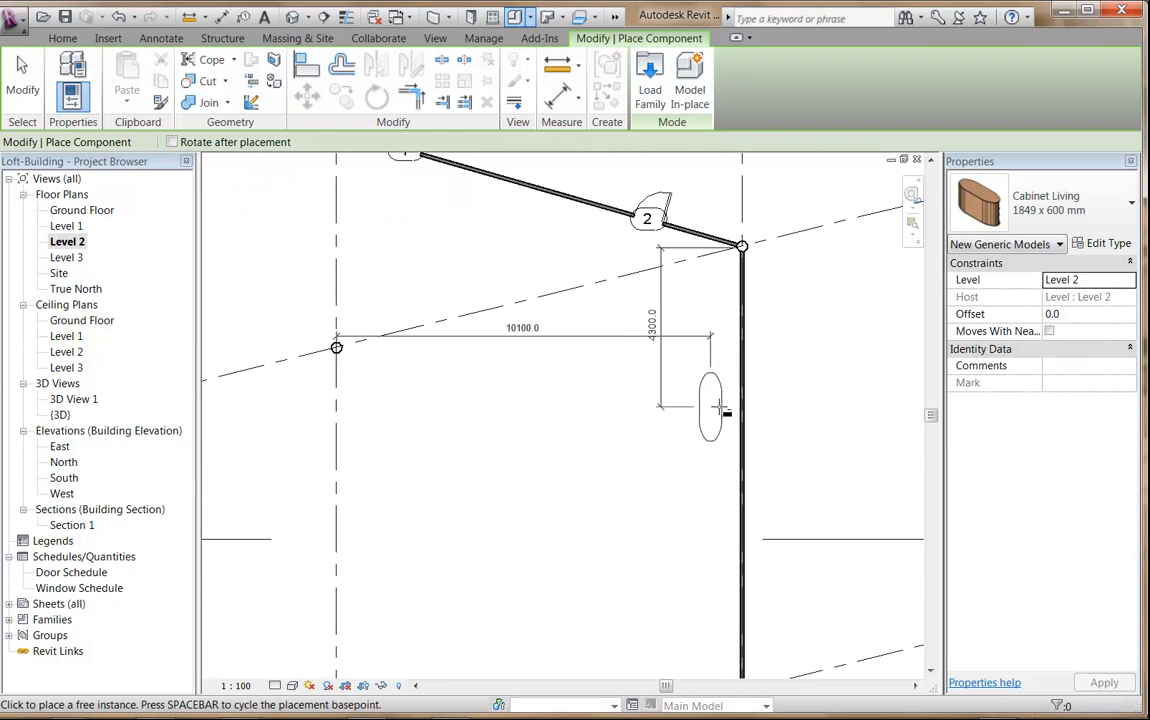
{"action": "left_click", "coordinate": [727, 405]}
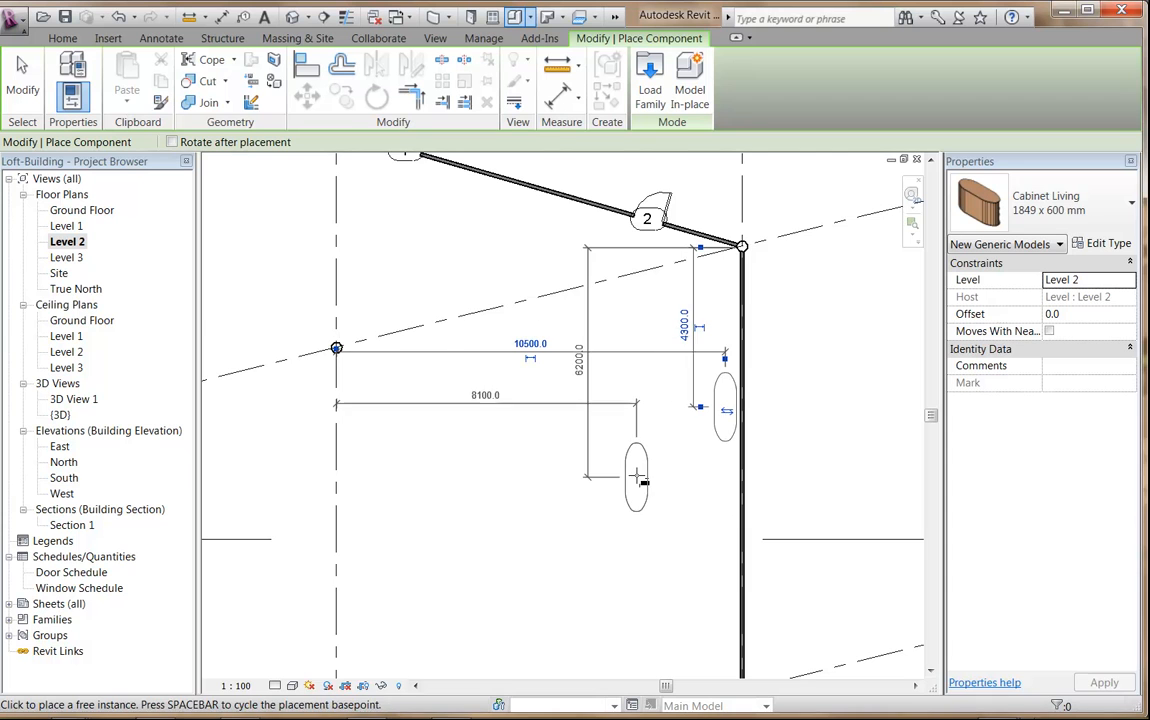
{"action": "double_click", "coordinate": [74, 399]}
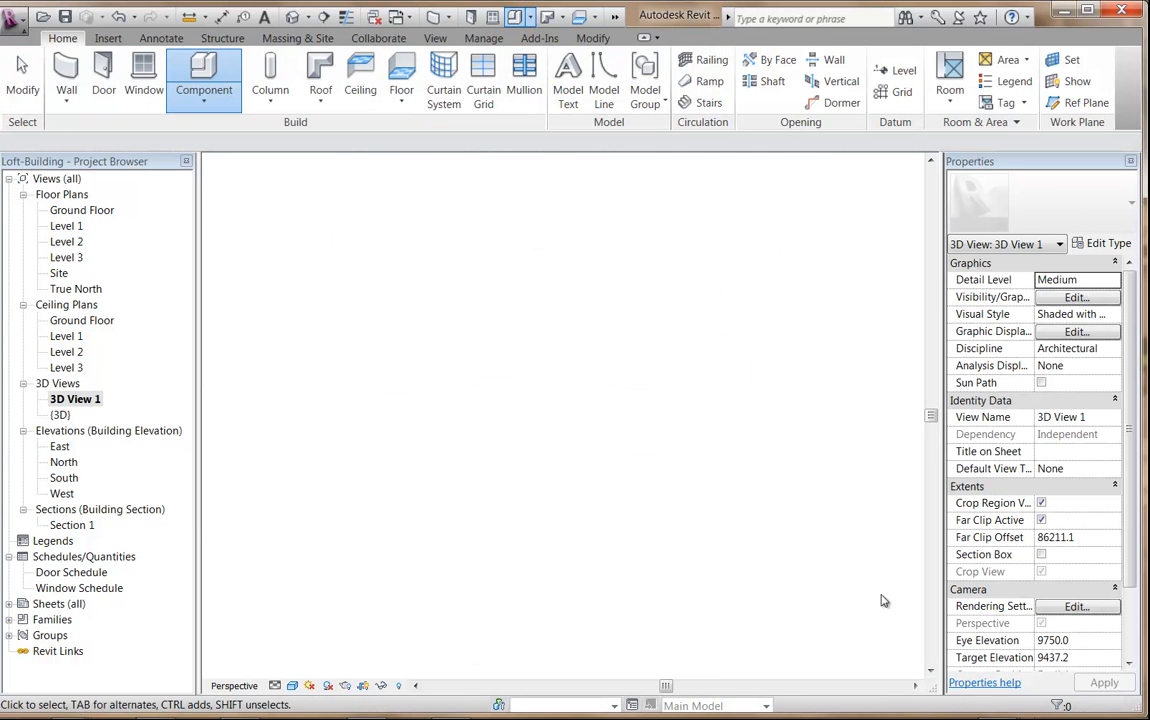
Step: Duplicate the placed cabinet's type under the name Large
{"action": "left_click", "coordinate": [810, 470]}
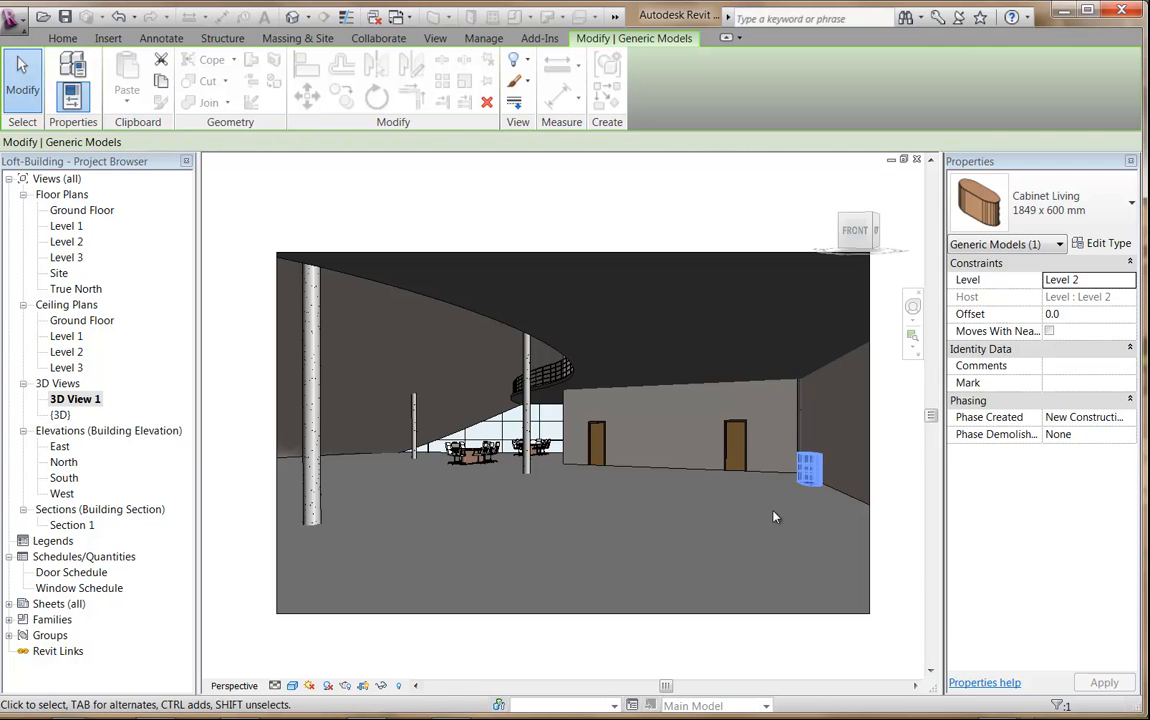
{"action": "left_click", "coordinate": [1090, 243]}
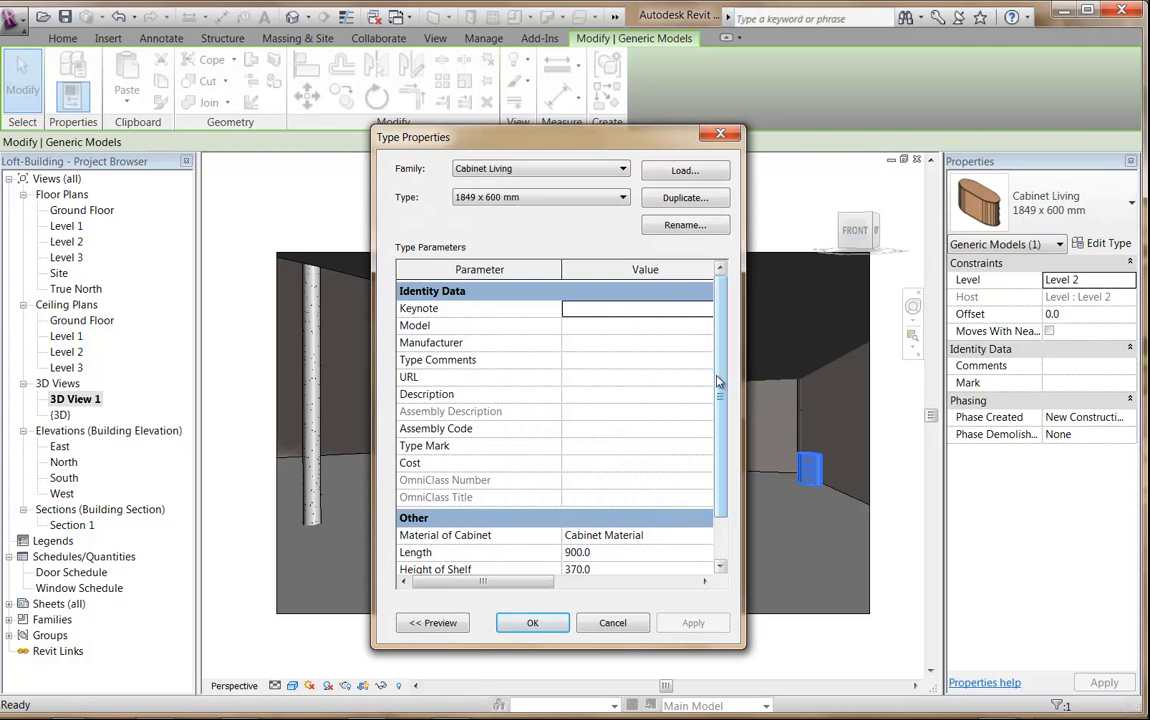
{"action": "scroll", "coordinate": [650, 410], "scroll_direction": "down", "scroll_amount": 2}
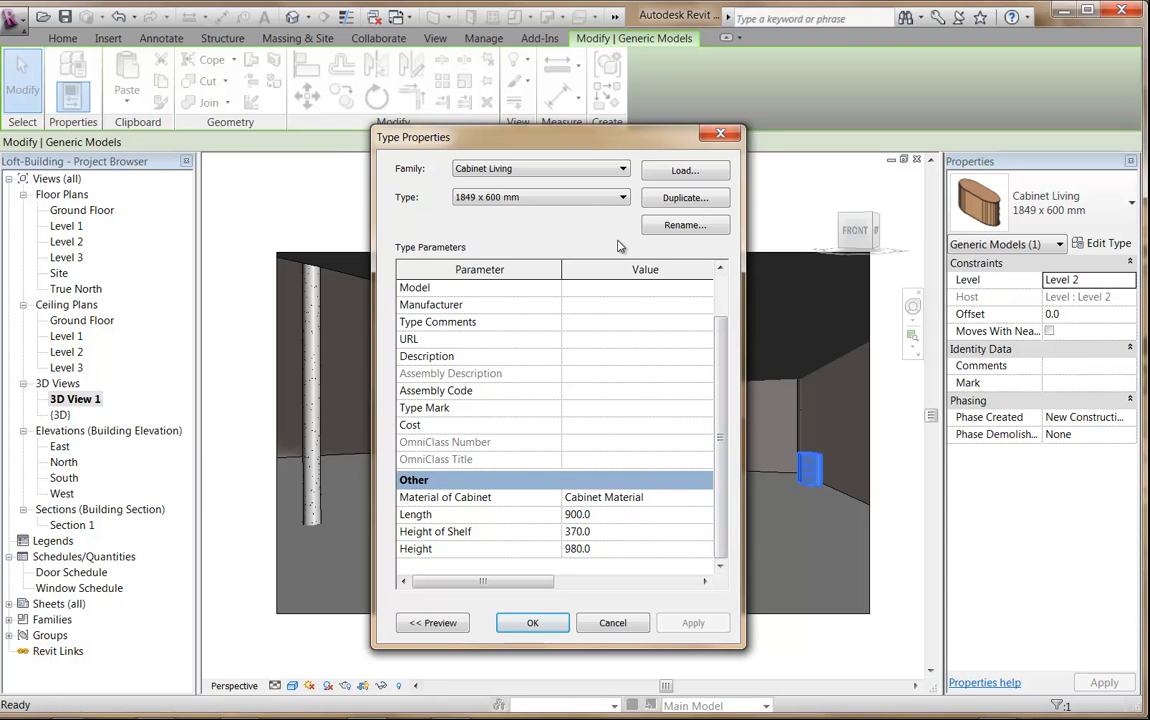
{"action": "left_click", "coordinate": [686, 199]}
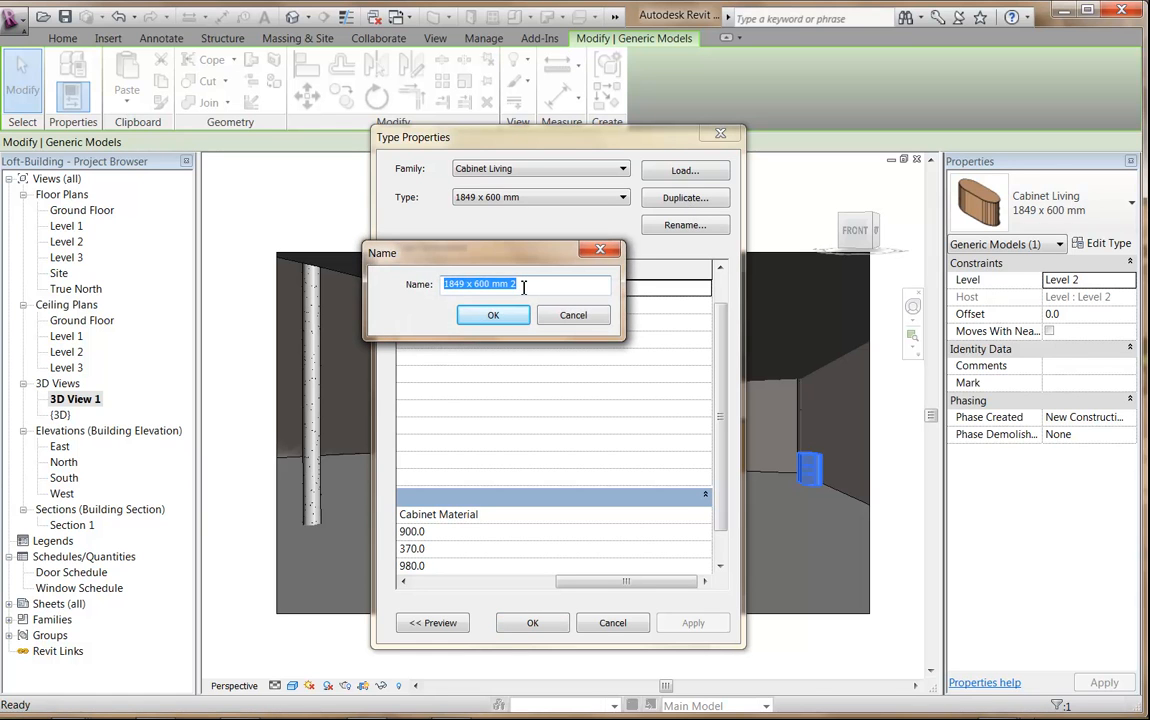
{"action": "type", "text": "N"}
{"action": "key", "text": "BackSpace"}
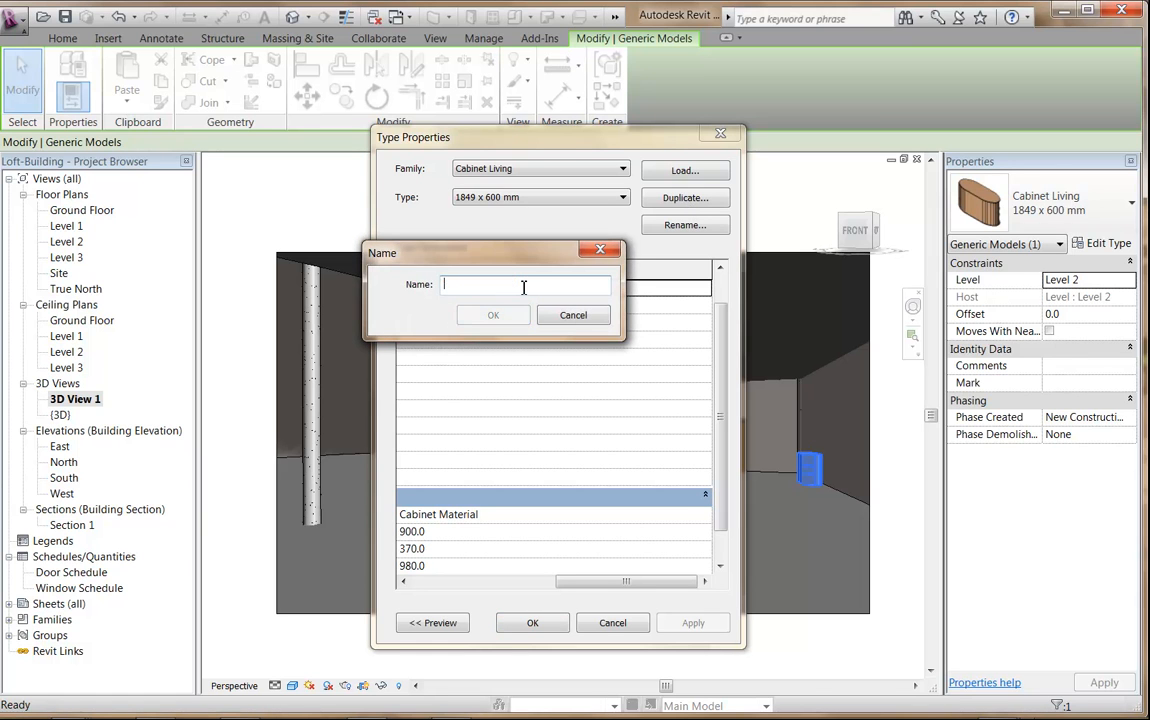
{"action": "type", "text": "Large"}
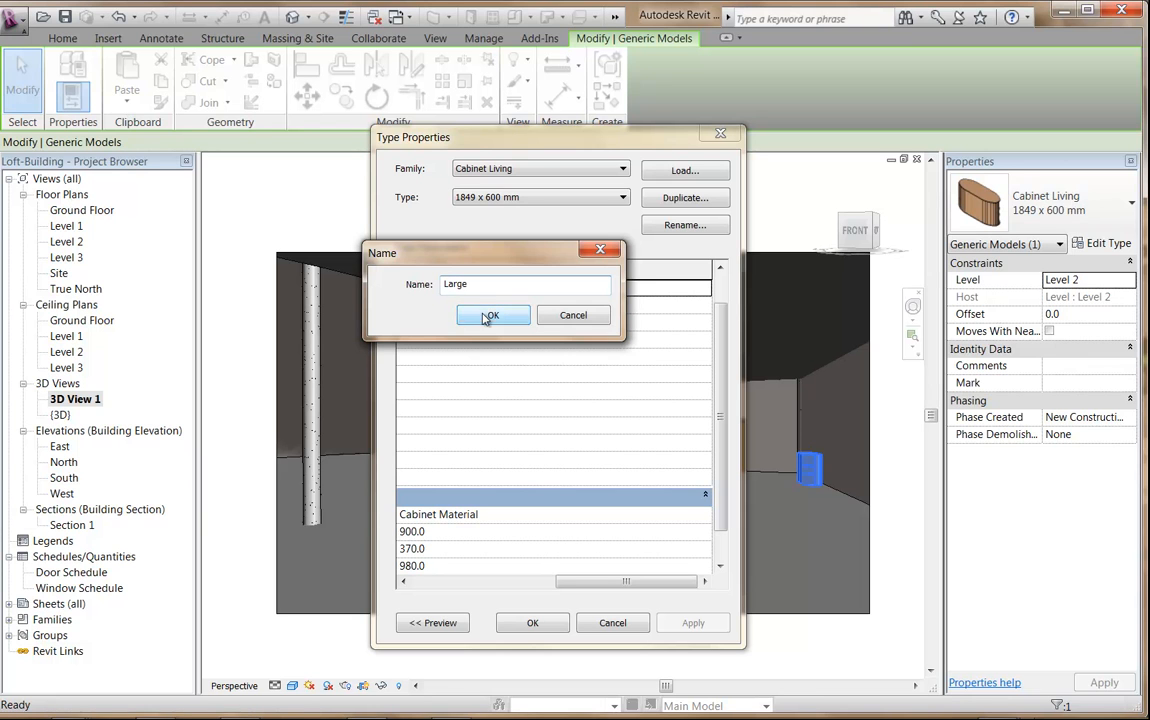
{"action": "left_click", "coordinate": [492, 315]}
Step: Set the Large cabinet type's length to 2000 and its height to 1500, and apply it to the placed cabinet
{"action": "left_click_drag", "start_coordinate": [603, 583], "coordinate": [445, 585]}
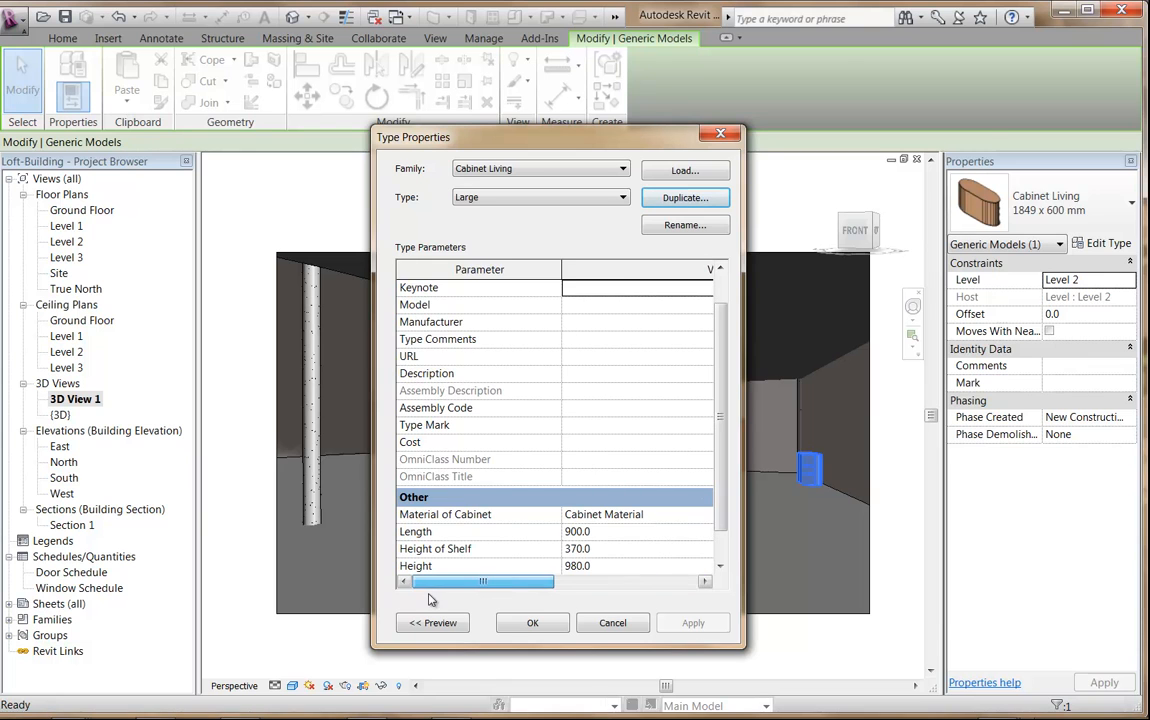
{"action": "left_click", "coordinate": [611, 532]}
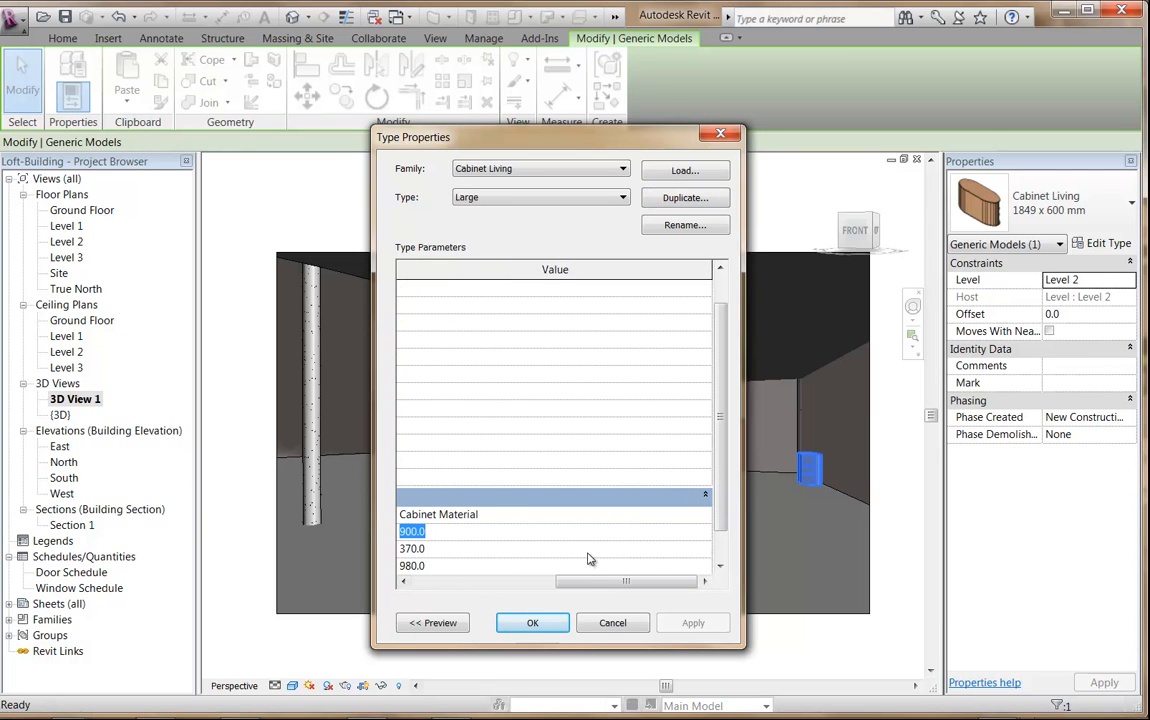
{"action": "type", "text": "20000"}
{"action": "left_click", "coordinate": [554, 581]}
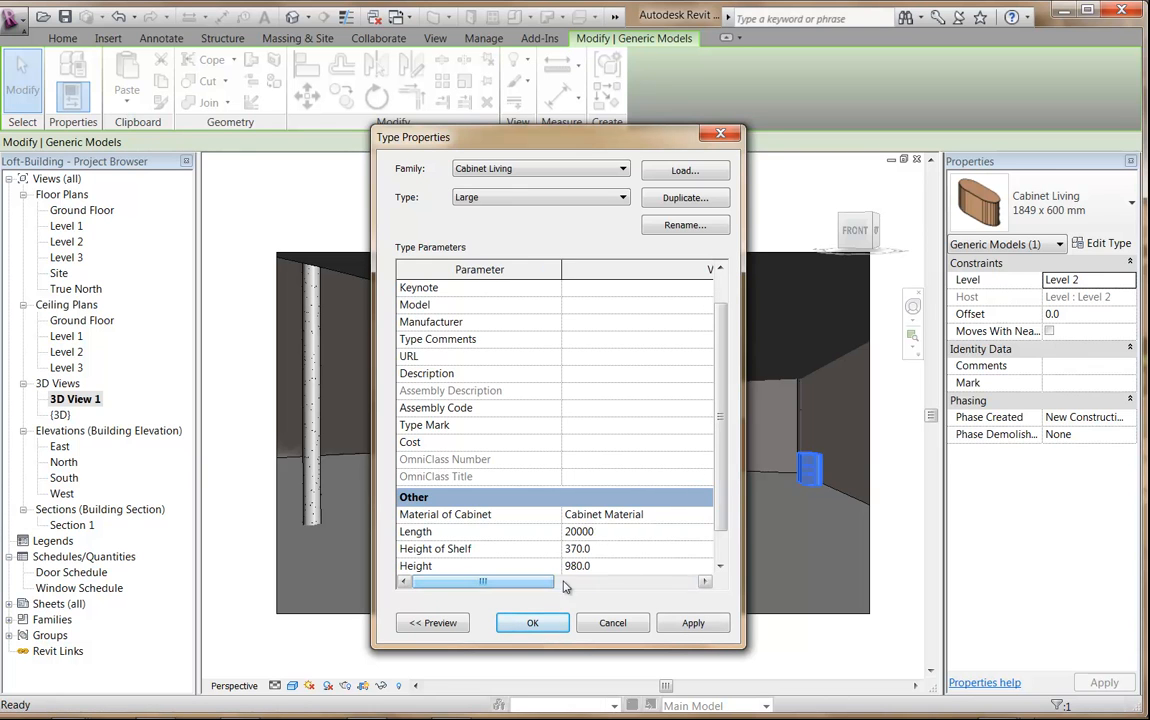
{"action": "left_click", "coordinate": [605, 567]}
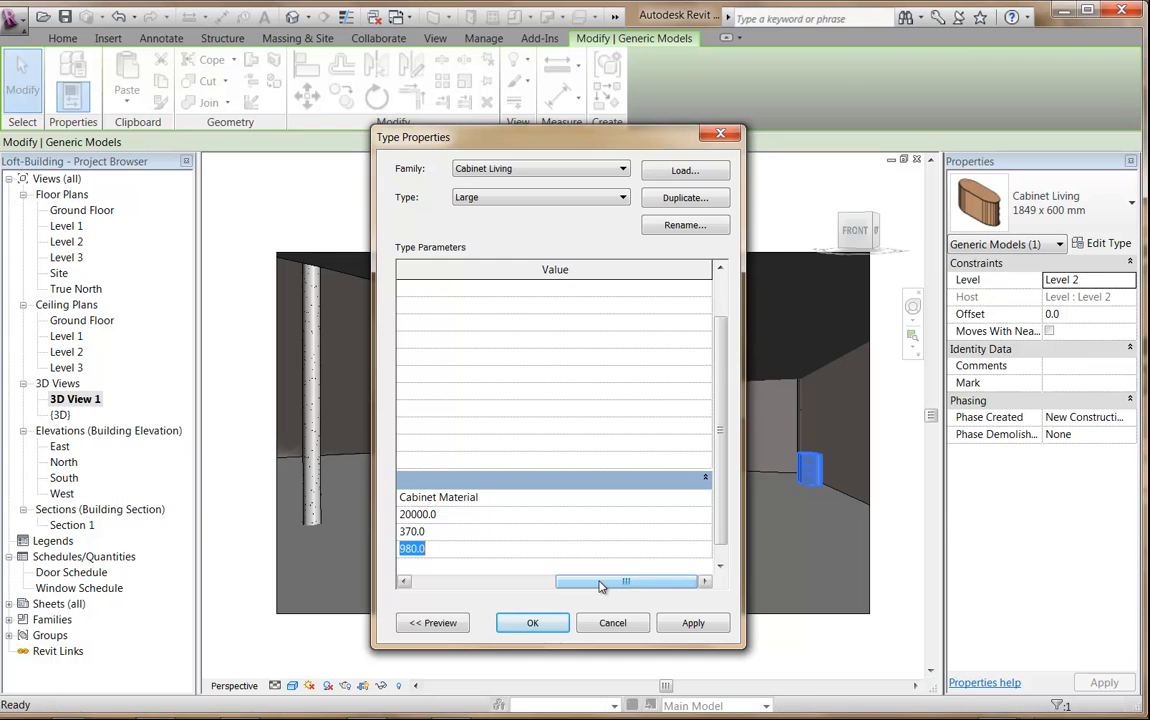
{"action": "type", "text": "1500"}
{"action": "left_click", "coordinate": [688, 623]}
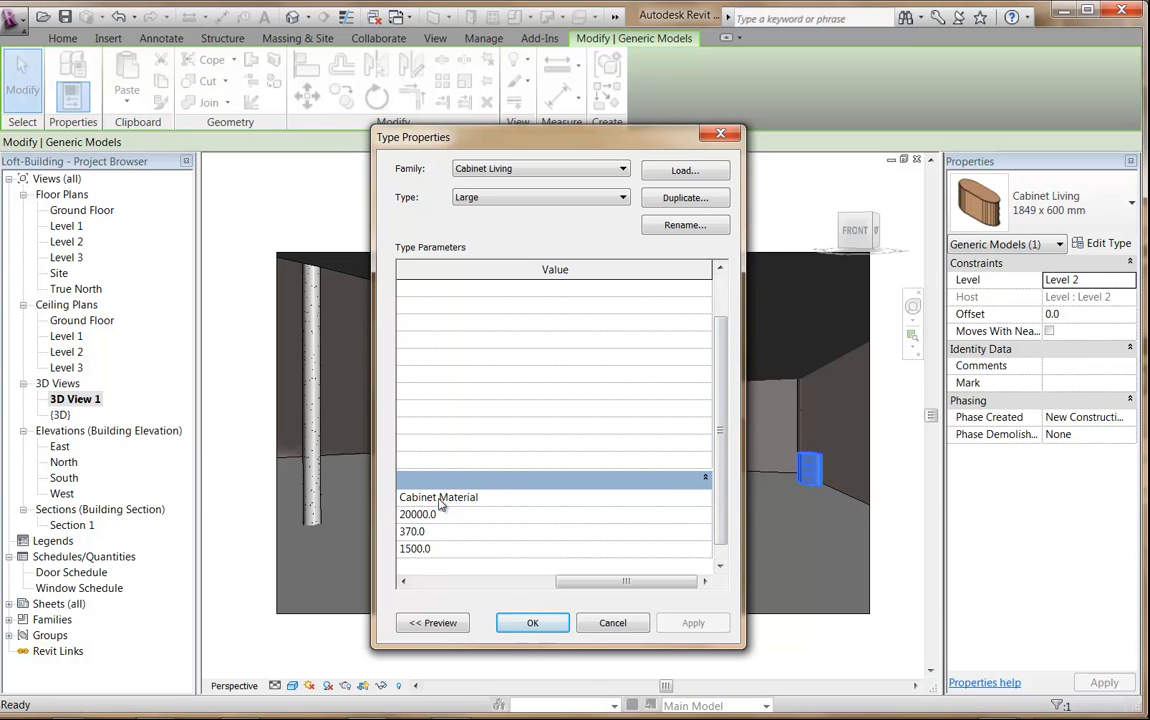
{"action": "left_click", "coordinate": [411, 515]}
{"action": "key", "text": "BackSpace"}
{"action": "left_click", "coordinate": [465, 549]}
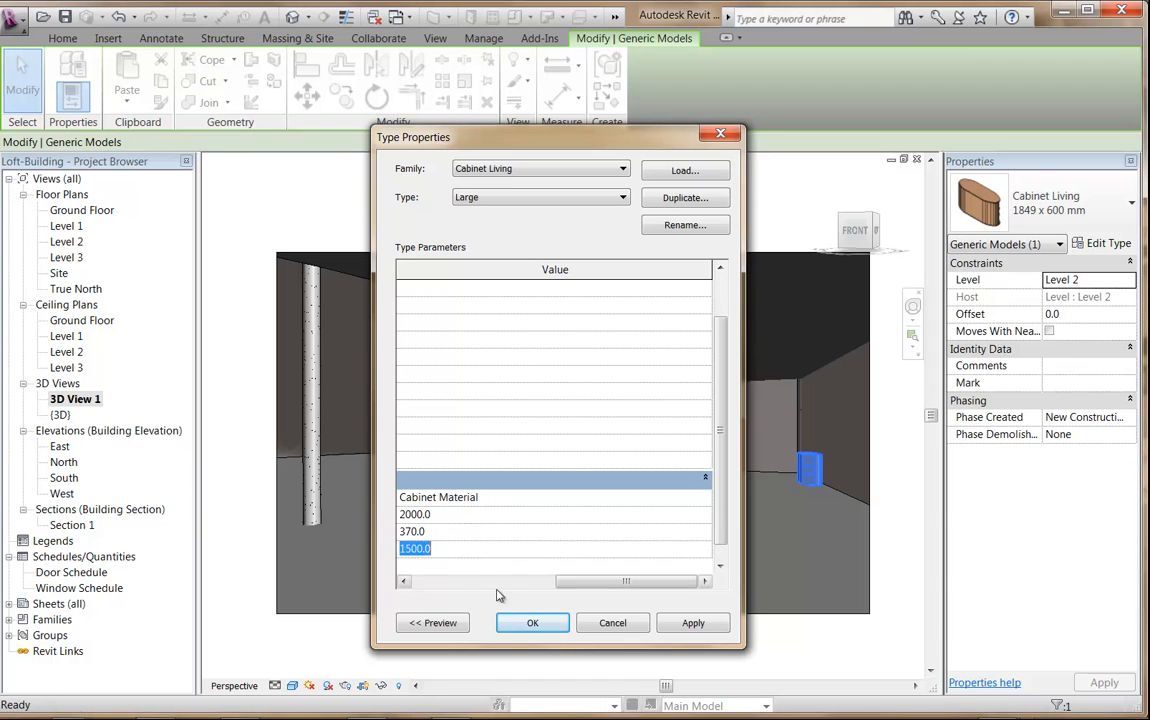
{"action": "left_click", "coordinate": [530, 622]}
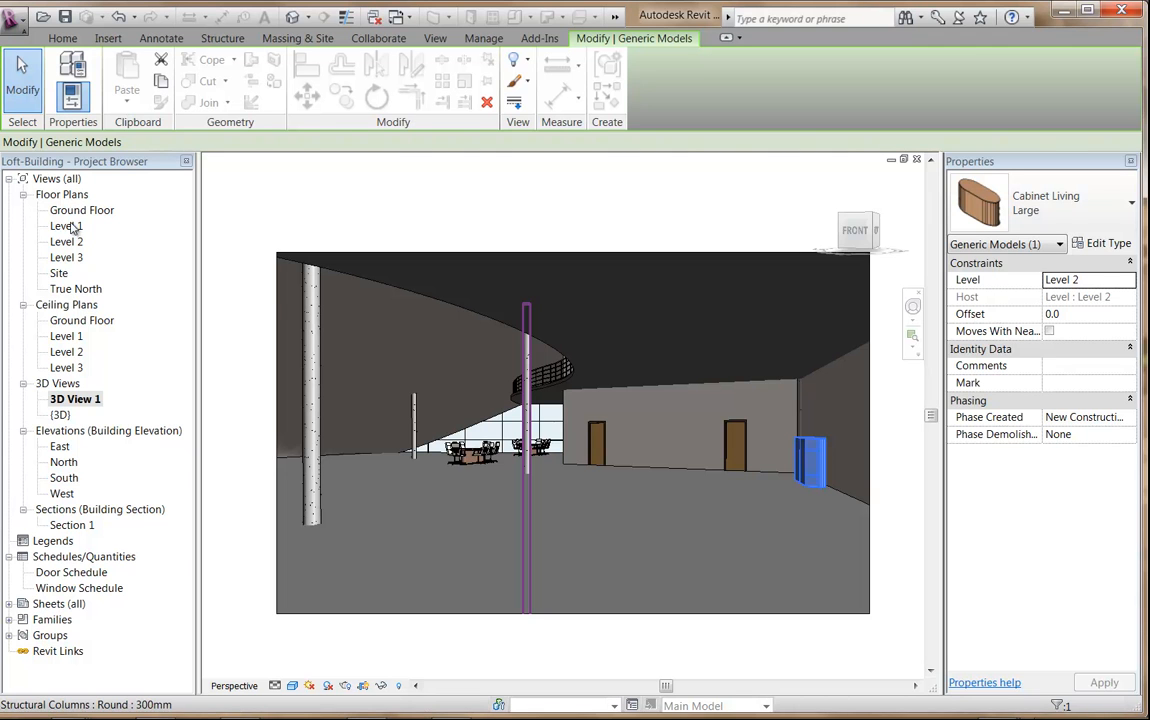
Step: Examine the Large cabinet's placement in the Level 2 floor plan and its appearance close up in 3D View 1
{"action": "double_click", "coordinate": [68, 226]}
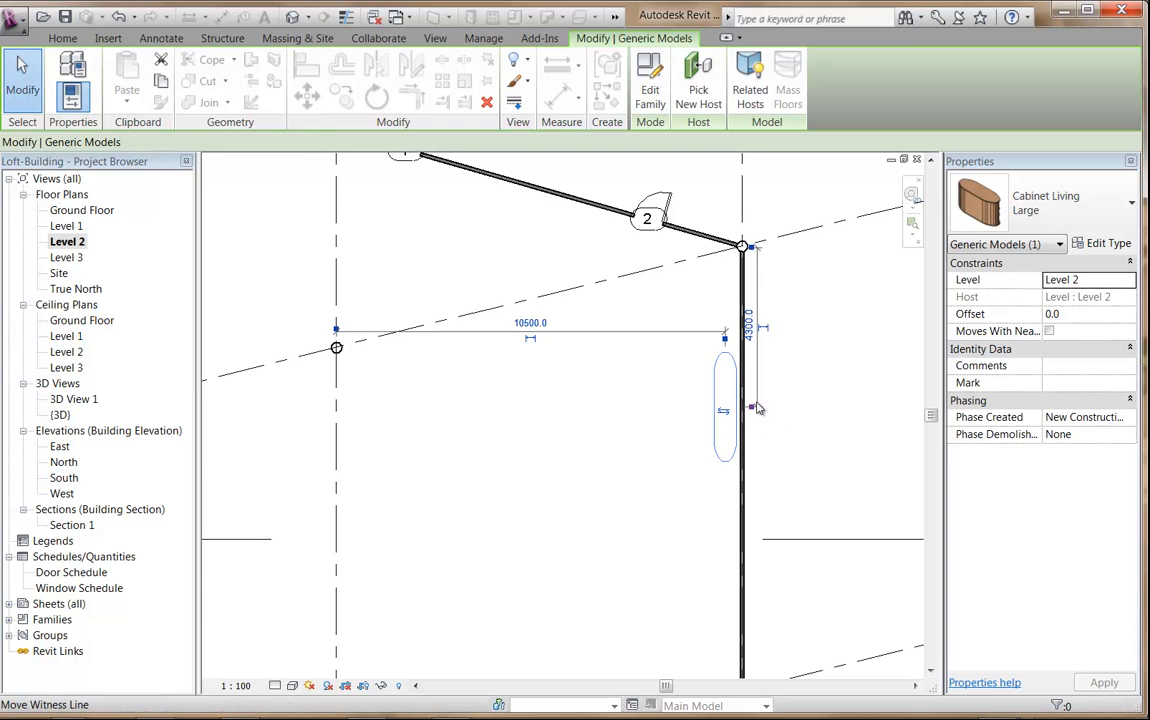
{"action": "scroll", "coordinate": [757, 408], "scroll_direction": "up", "scroll_amount": 2}
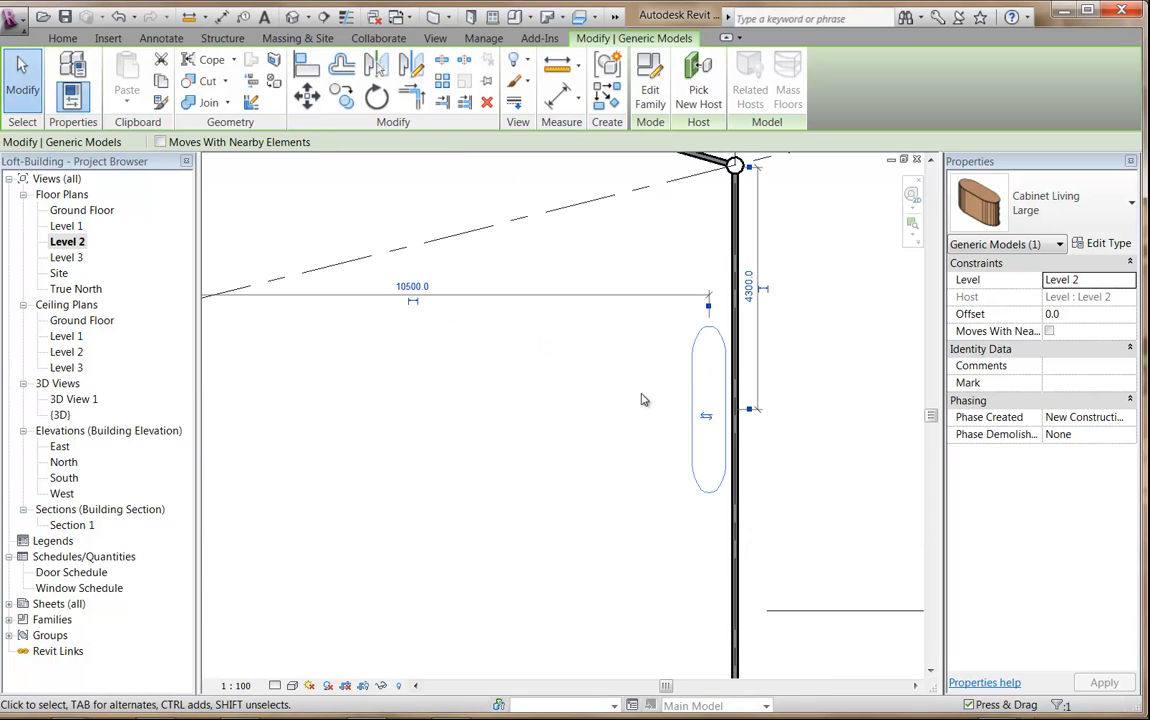
{"action": "scroll", "coordinate": [641, 408], "scroll_direction": "down", "scroll_amount": 1}
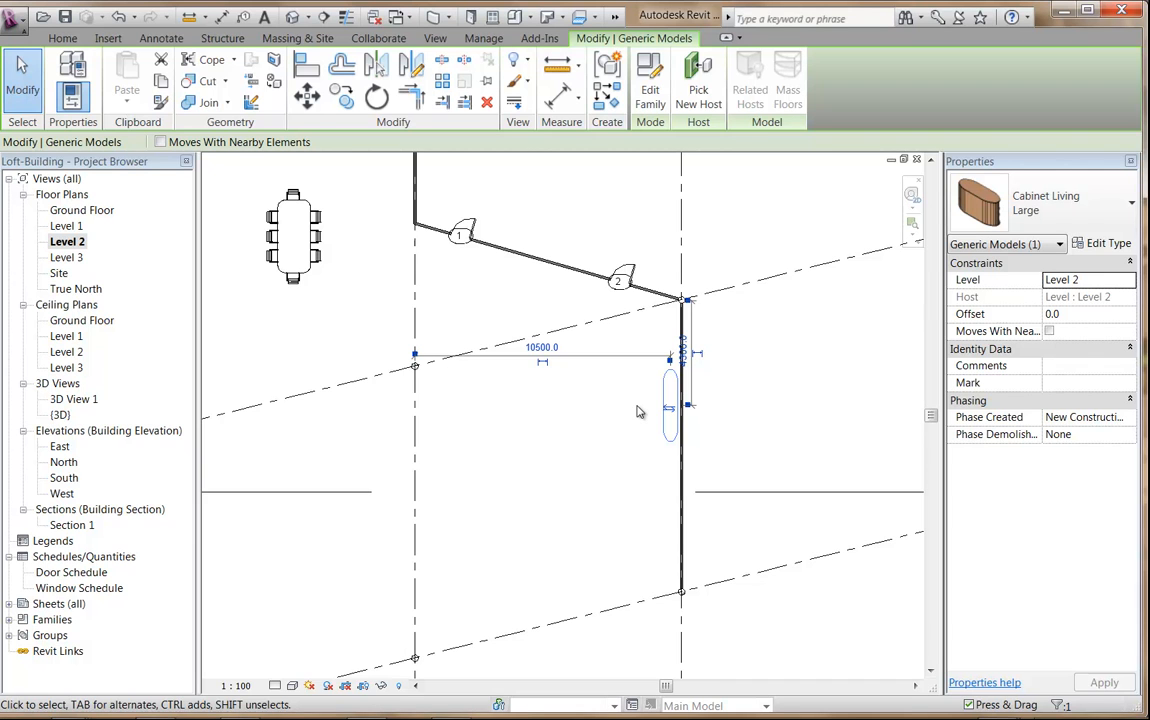
{"action": "double_click", "coordinate": [68, 400]}
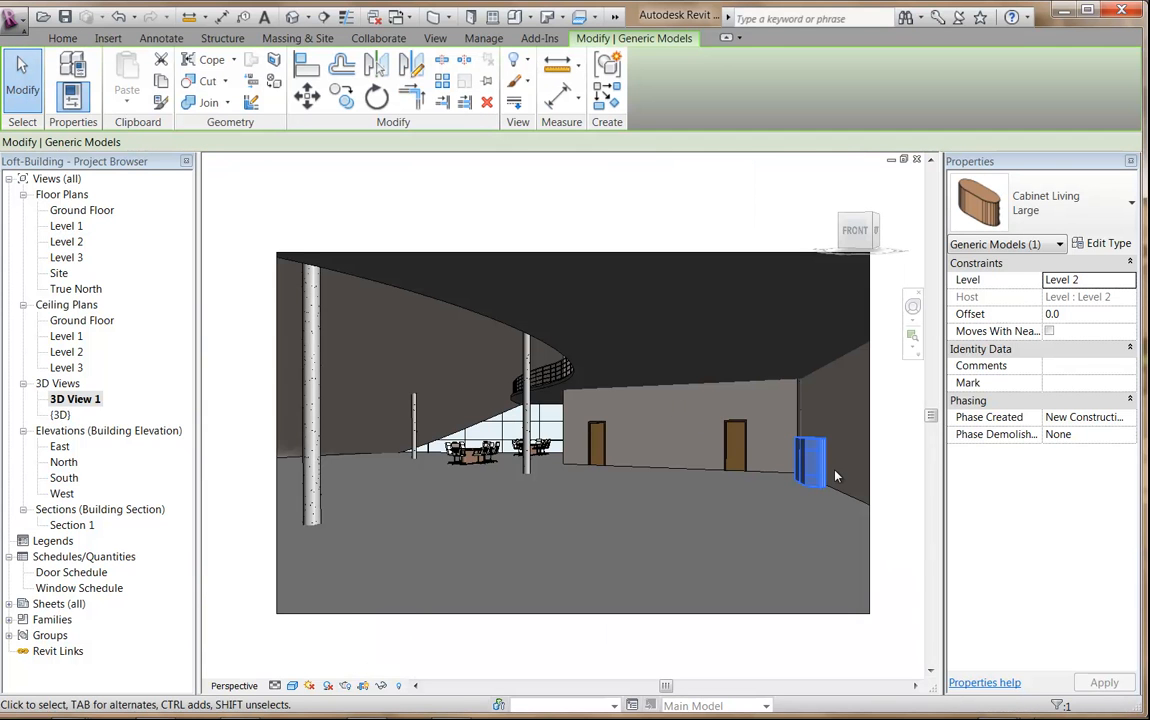
{"action": "middle_click_drag", "start_coordinate": [760, 462], "coordinate": [709, 441]}
{"action": "scroll", "coordinate": [707, 441], "scroll_direction": "up", "scroll_amount": 4}
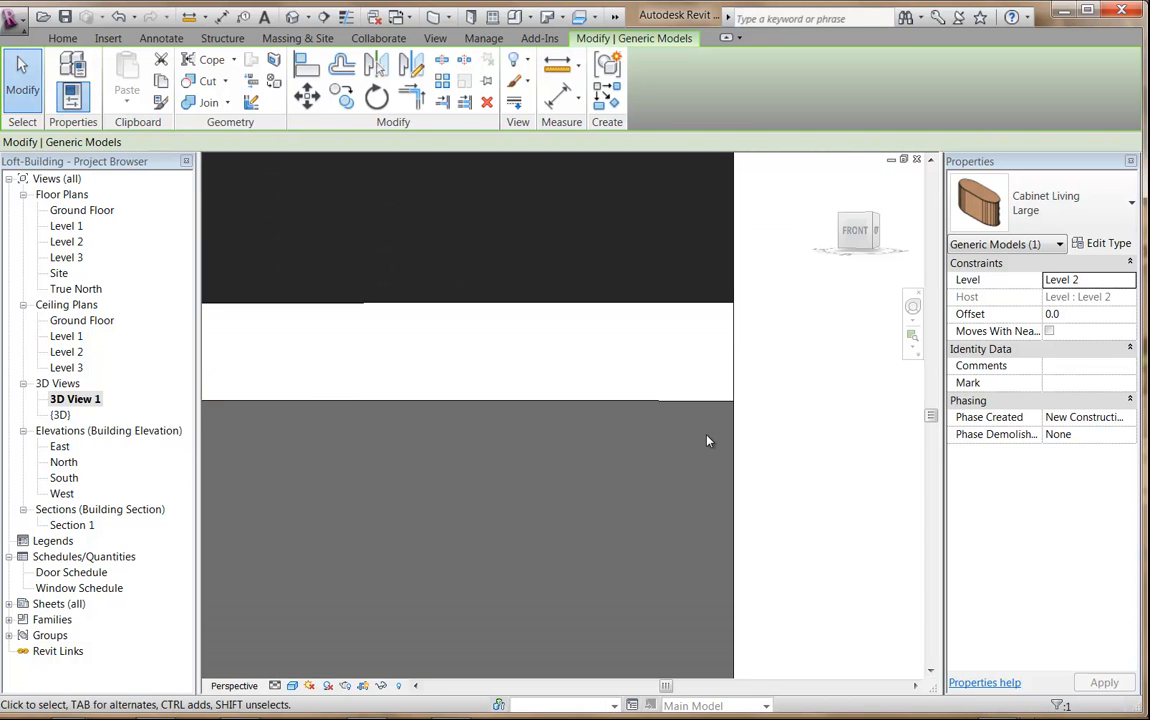
{"action": "scroll", "coordinate": [670, 452], "scroll_direction": "up", "scroll_amount": 2}
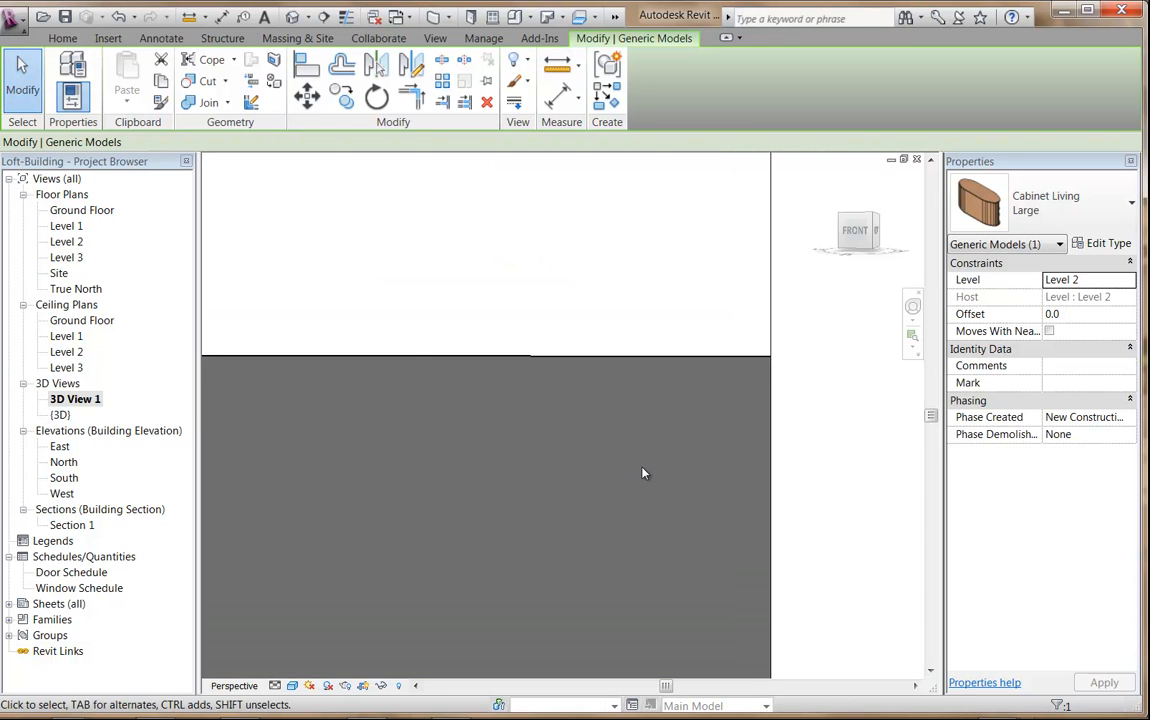
{"action": "left_click", "coordinate": [417, 575]}
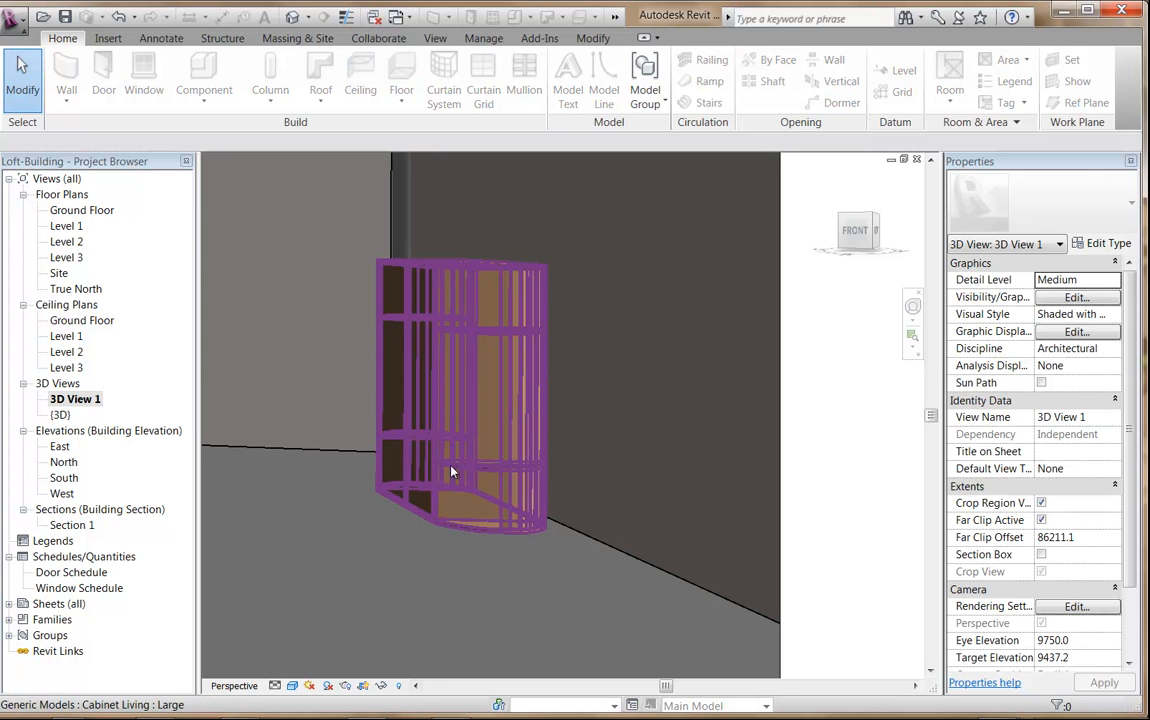
{"action": "scroll", "coordinate": [709, 422], "scroll_direction": "down", "scroll_amount": 3}
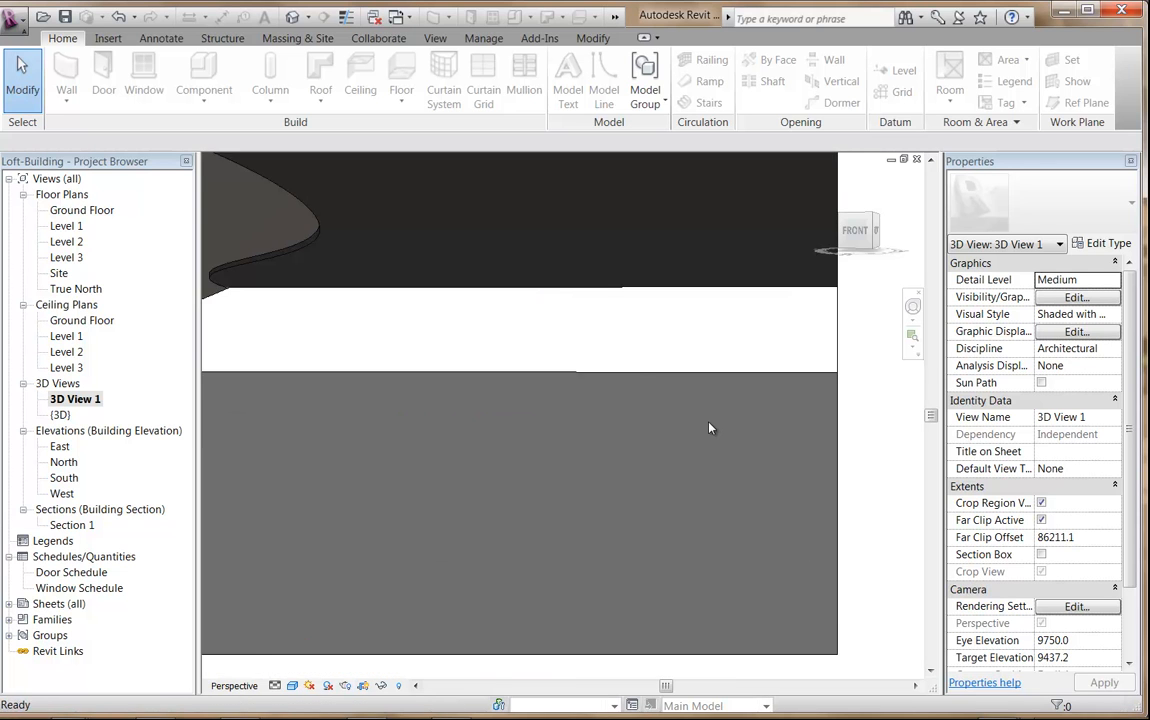
{"action": "middle_click_drag", "start_coordinate": [527, 452], "coordinate": [580, 491]}
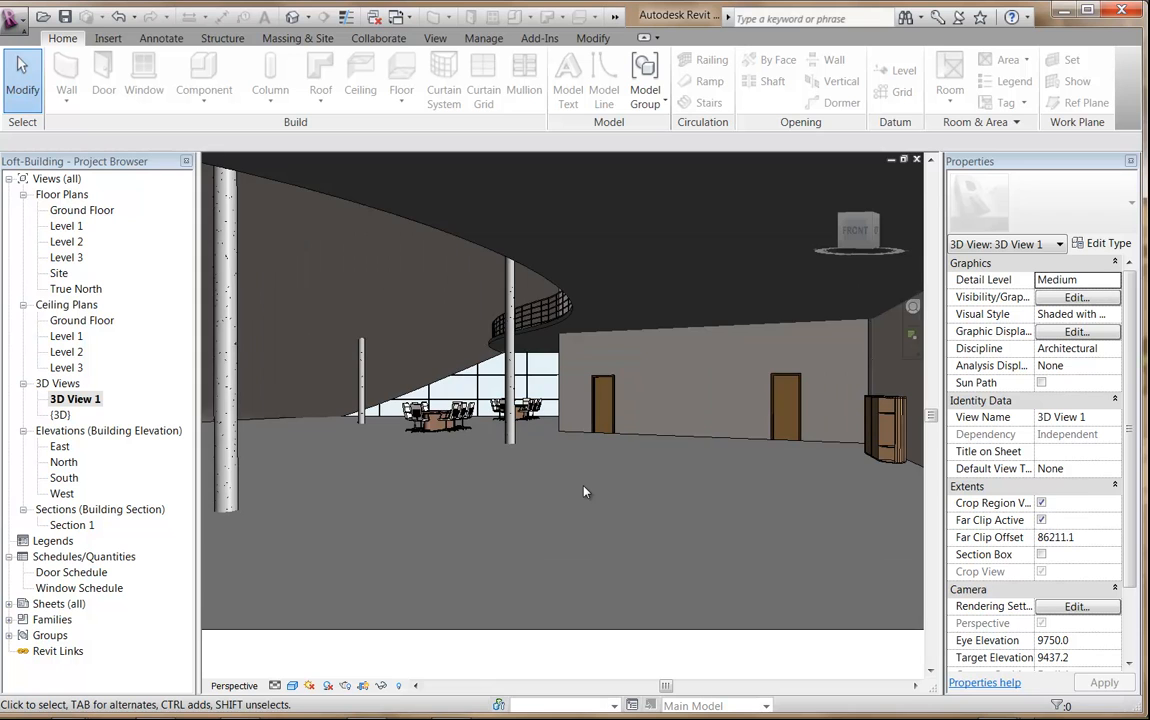
{"action": "scroll", "coordinate": [585, 491], "scroll_direction": "down", "scroll_amount": 2}
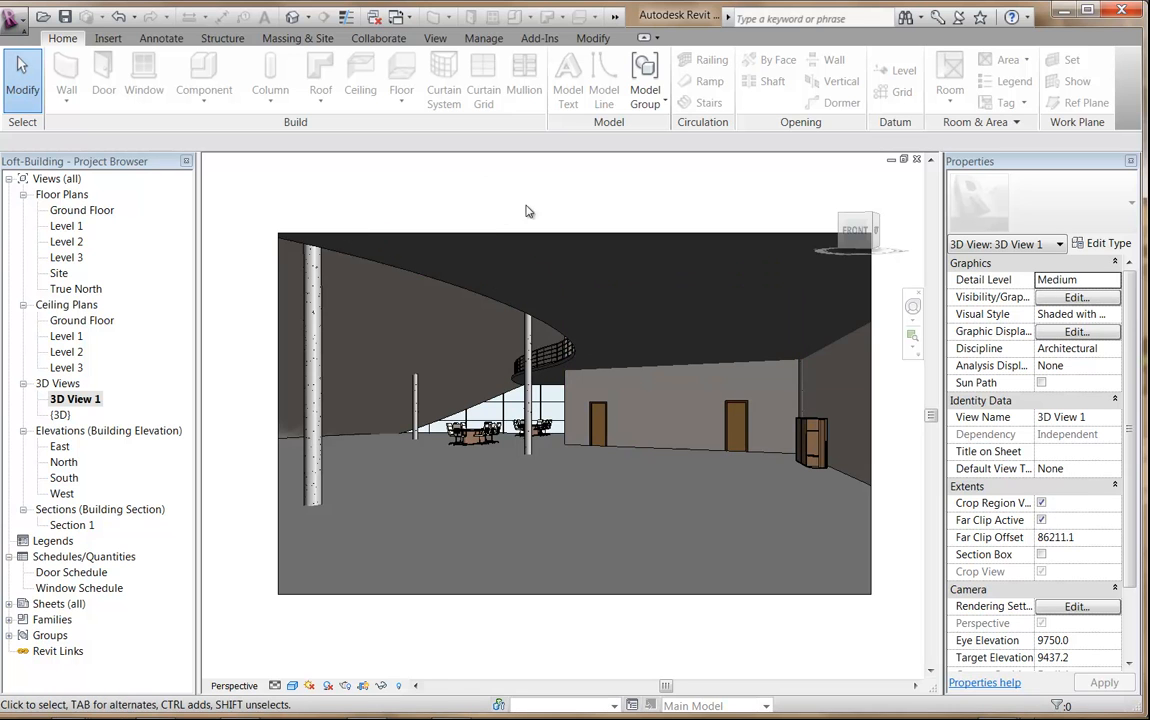
Step: Save the project and review the available export formats, including CAD formats and FBX
{"action": "left_click", "coordinate": [65, 17]}
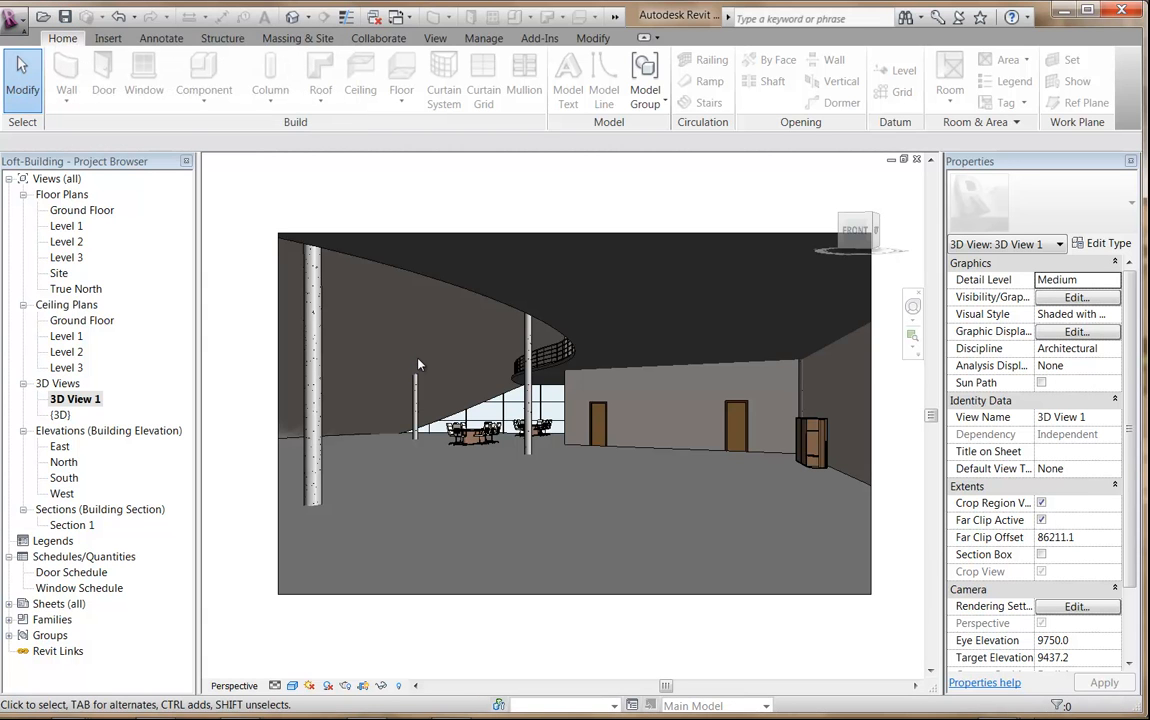
{"action": "left_click", "coordinate": [15, 22]}
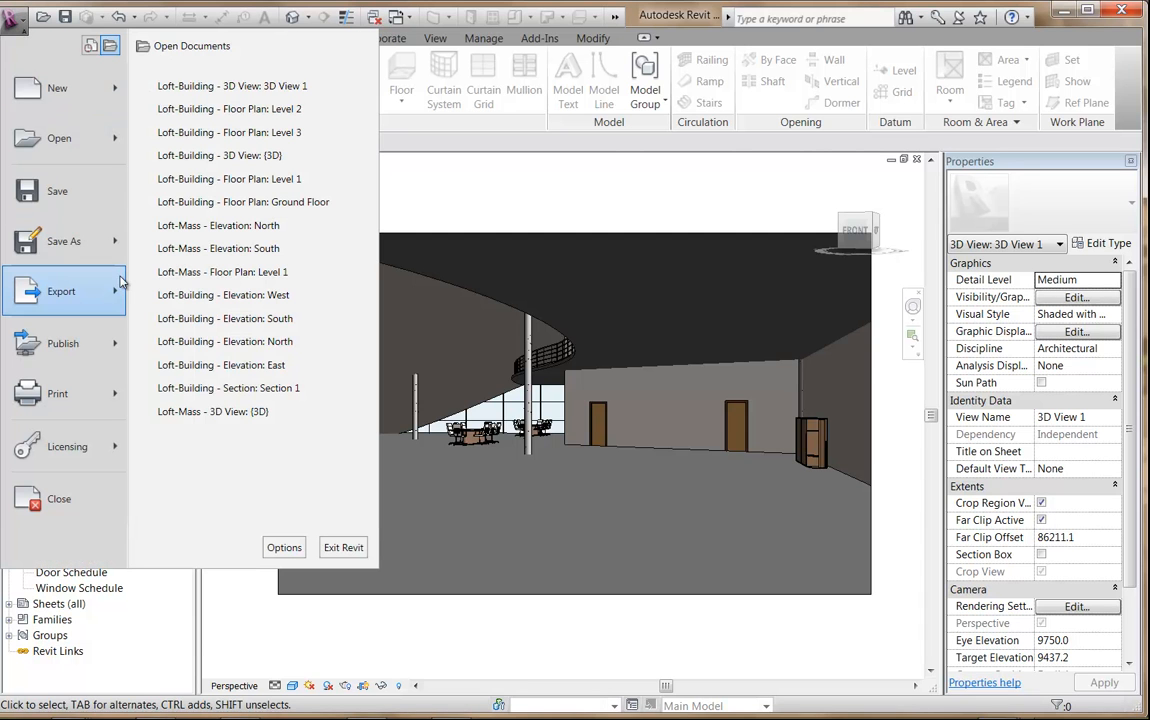
{"action": "mouse_move", "coordinate": [115, 290]}
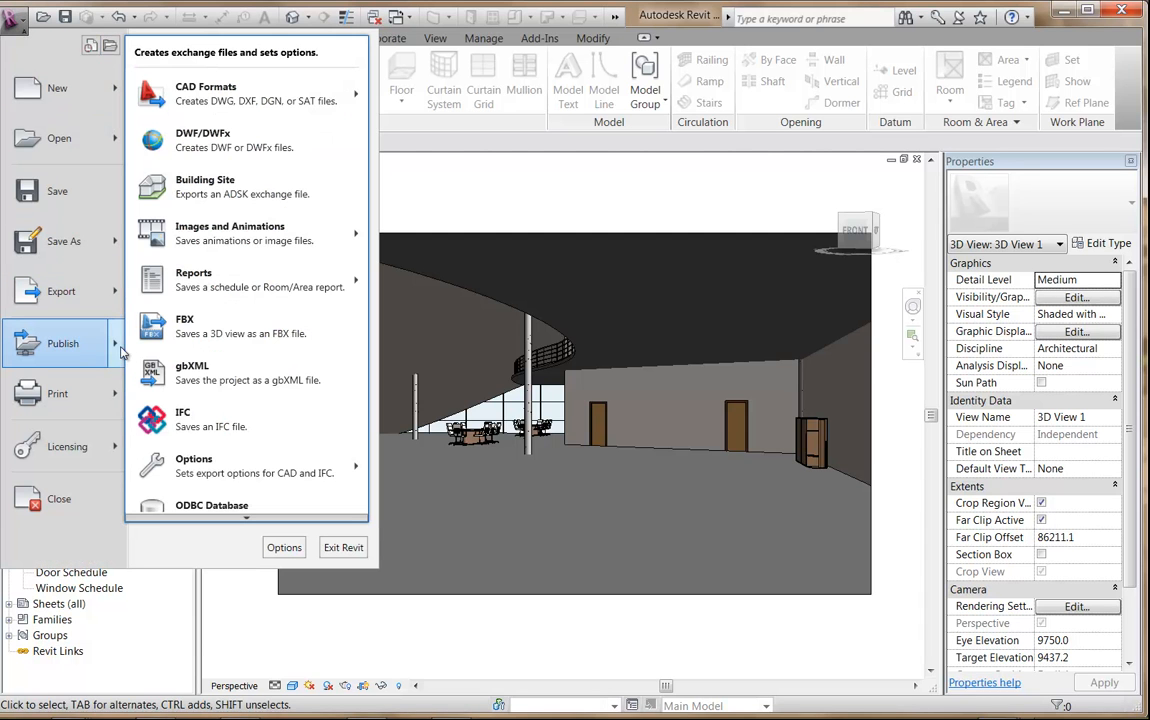
{"action": "mouse_move", "coordinate": [113, 258]}
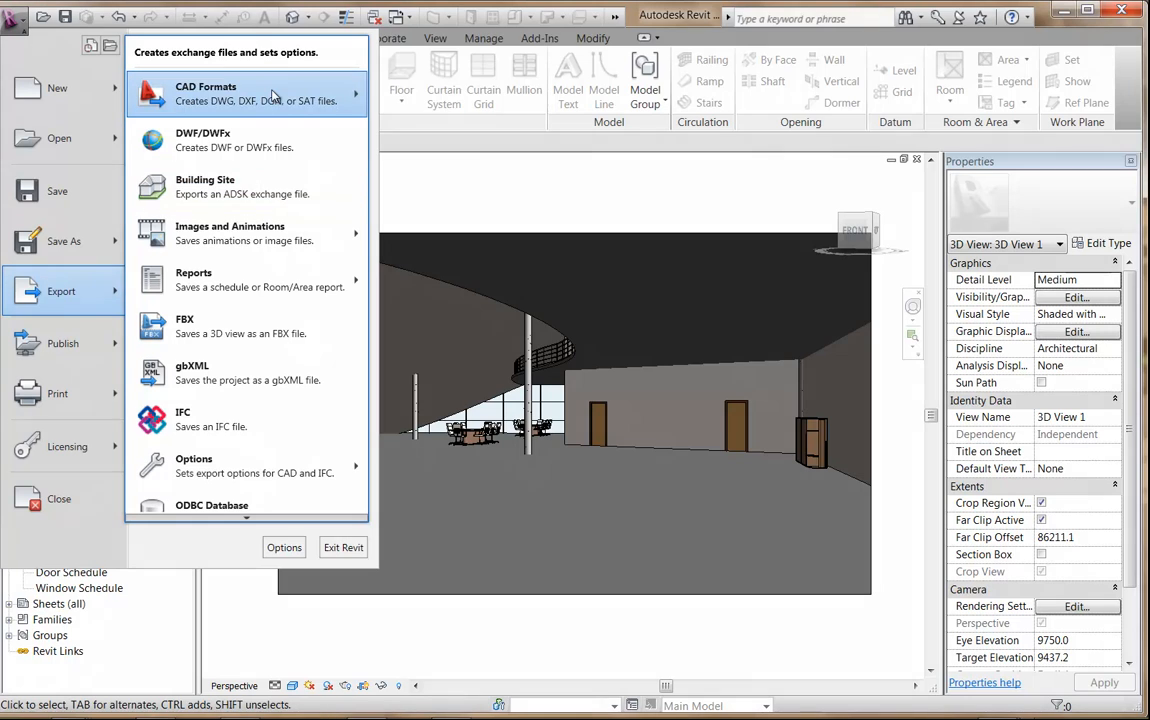
{"action": "mouse_move", "coordinate": [246, 87]}
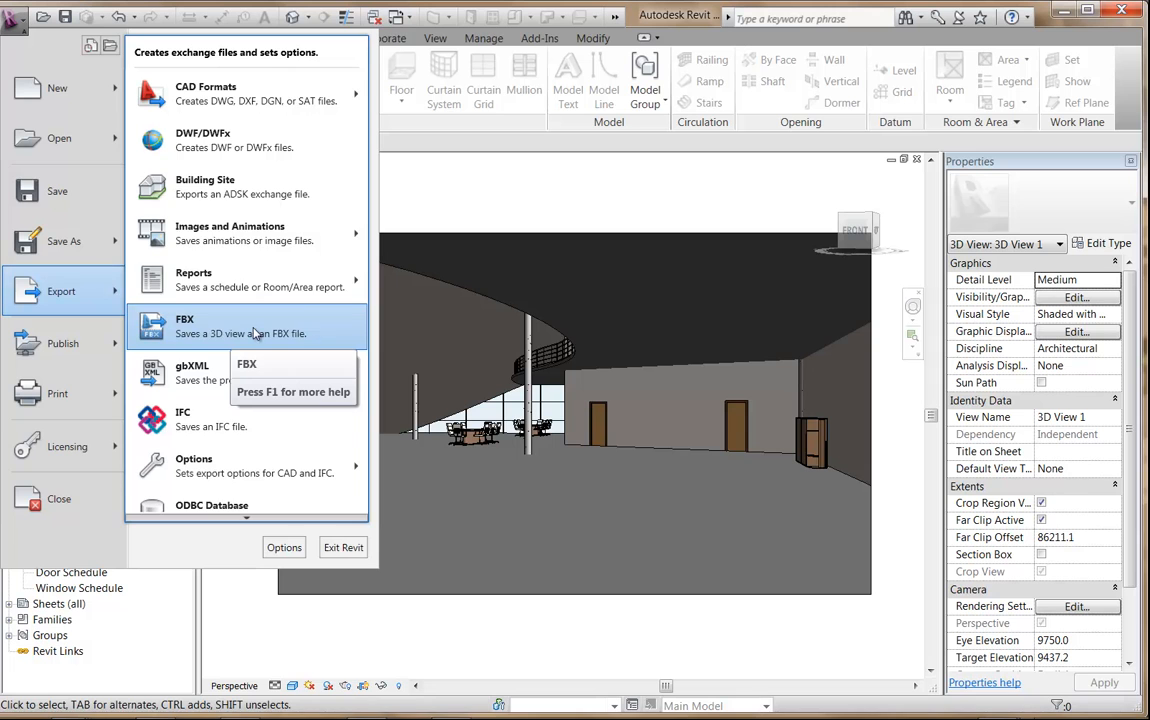
{"action": "left_click", "coordinate": [2, 4]}
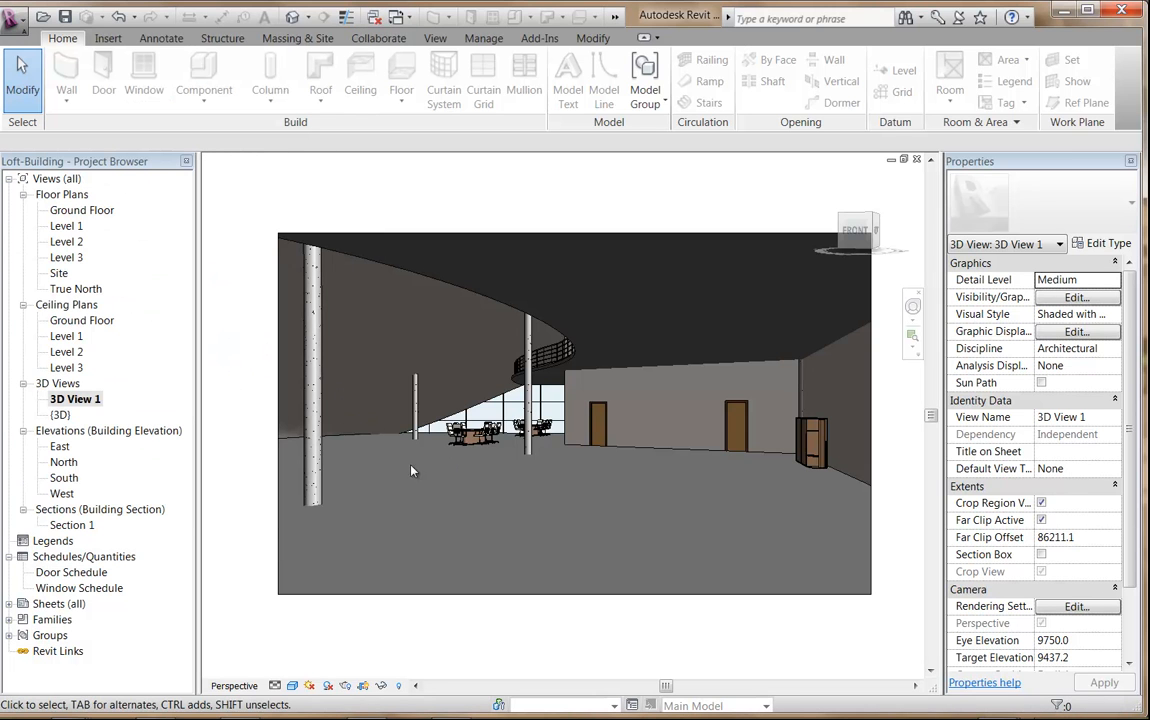
Step: Turn on shadows in 3D View 1 and set the sun to a Still solar study with the ground plane disabled
{"action": "left_click", "coordinate": [328, 685]}
{"action": "left_click", "coordinate": [345, 667]}
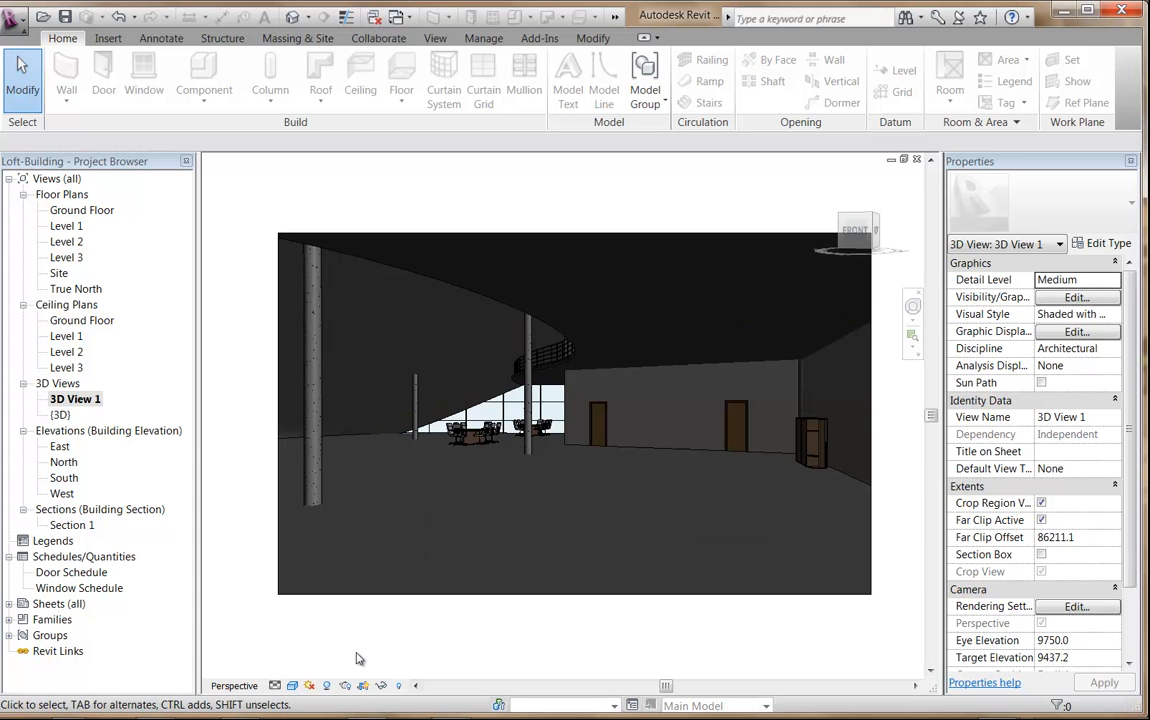
{"action": "left_click", "coordinate": [327, 686]}
{"action": "left_click", "coordinate": [360, 624]}
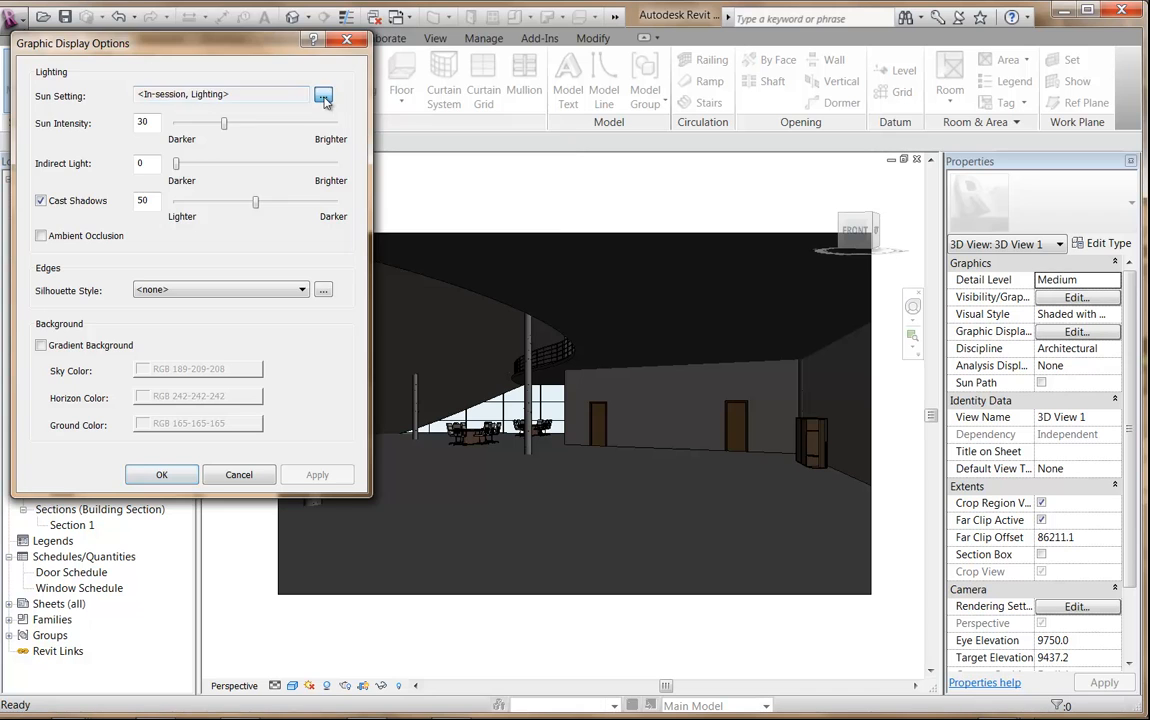
{"action": "left_click", "coordinate": [322, 95]}
{"action": "left_click", "coordinate": [86, 69]}
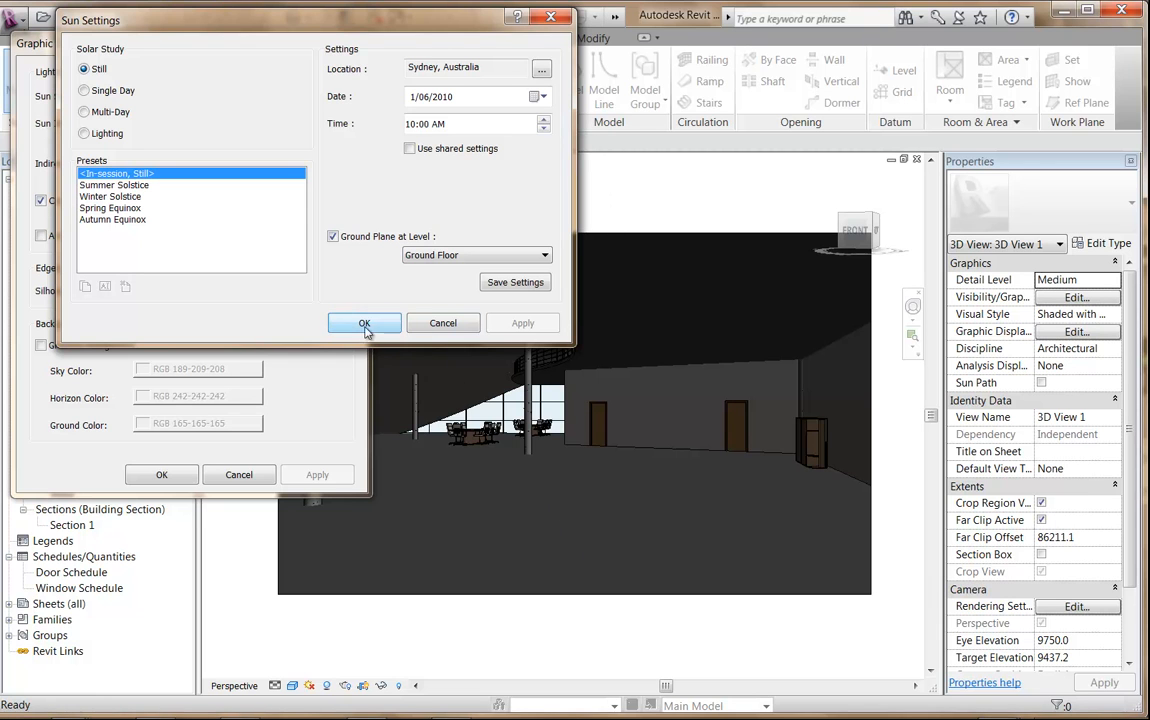
{"action": "left_click", "coordinate": [333, 237]}
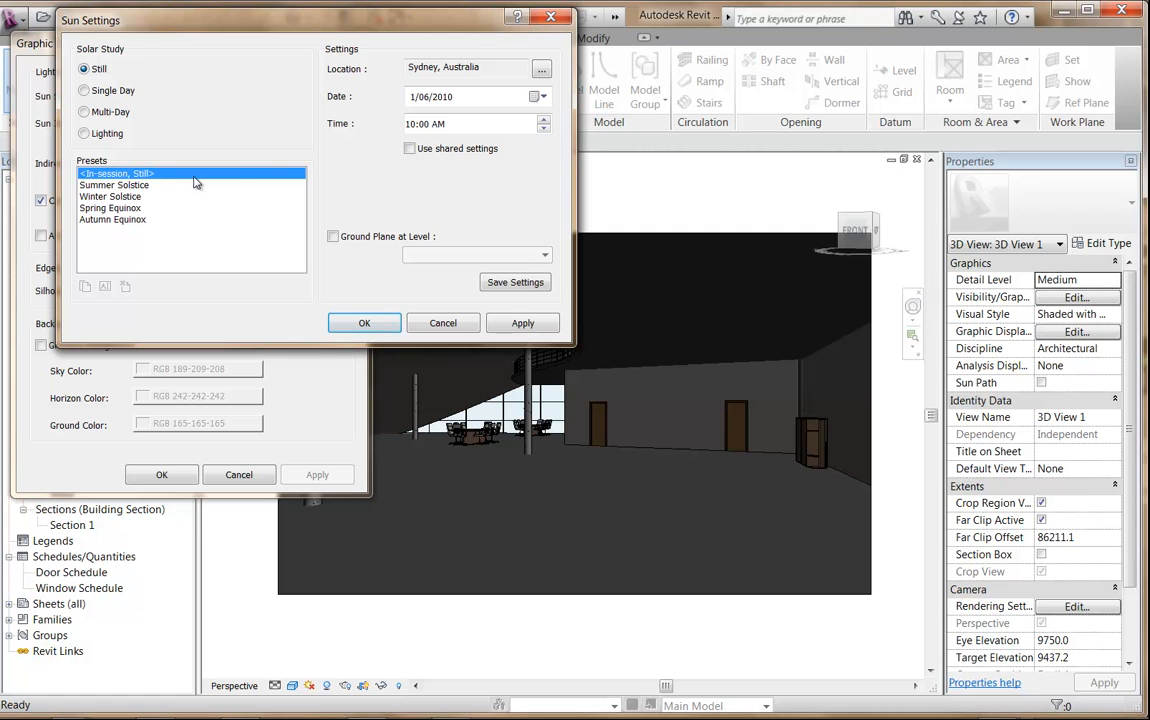
{"action": "left_click", "coordinate": [386, 327]}
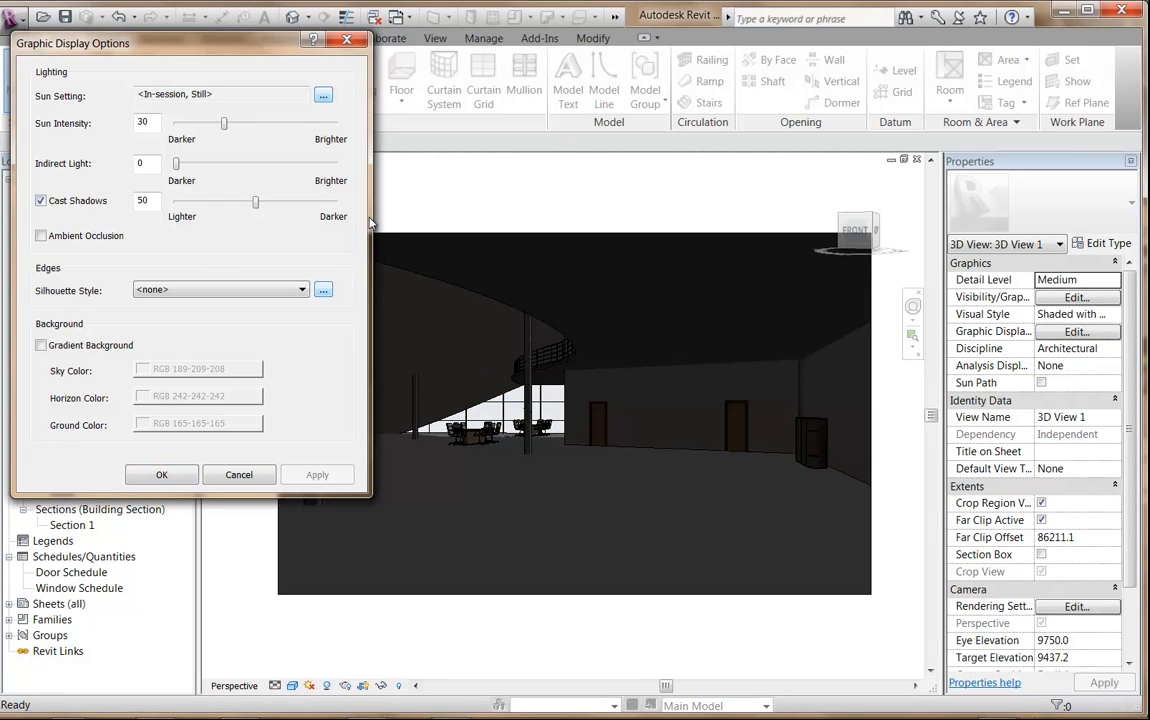
Step: Try the sun time at 9:00 AM, set it to 8:00 AM, and accept the graphic display options
{"action": "left_click", "coordinate": [290, 93]}
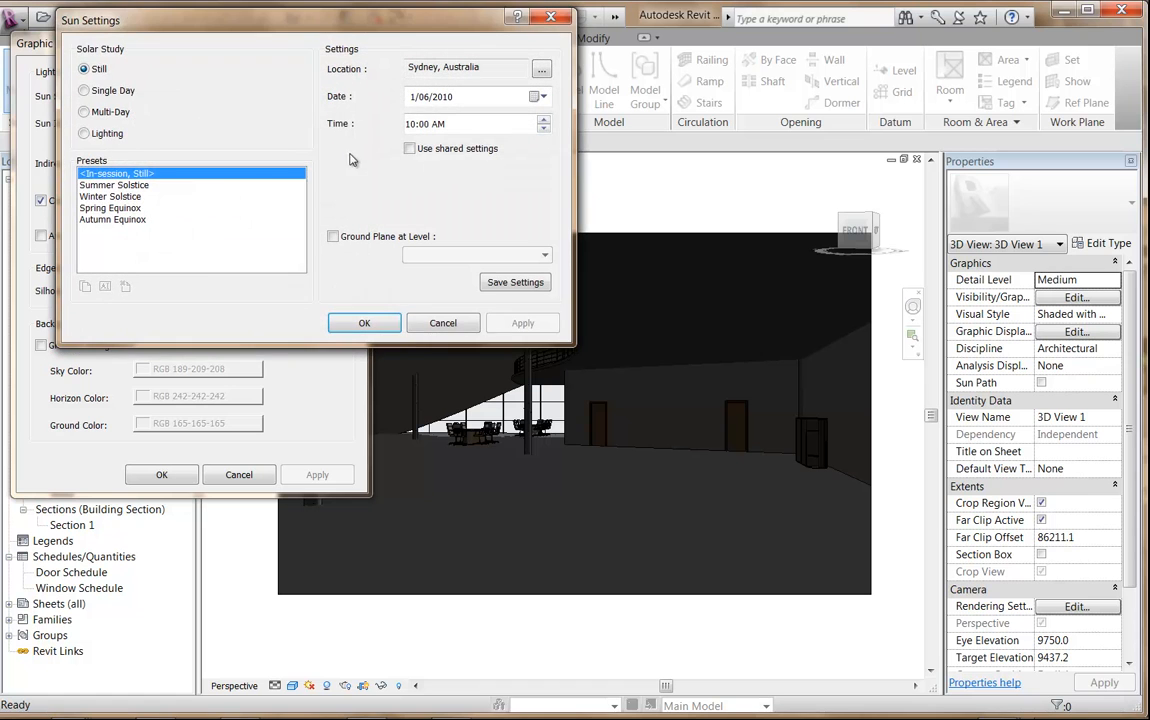
{"action": "left_click_drag", "start_coordinate": [365, 28], "coordinate": [355, 55]}
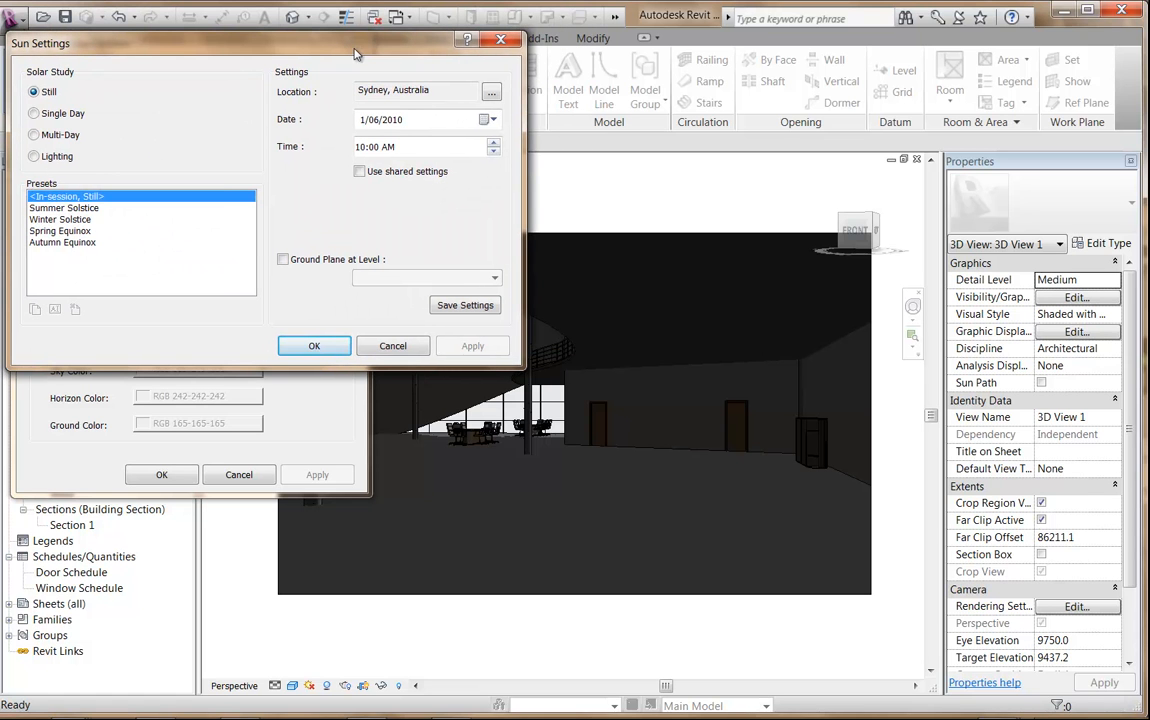
{"action": "left_click", "coordinate": [493, 151]}
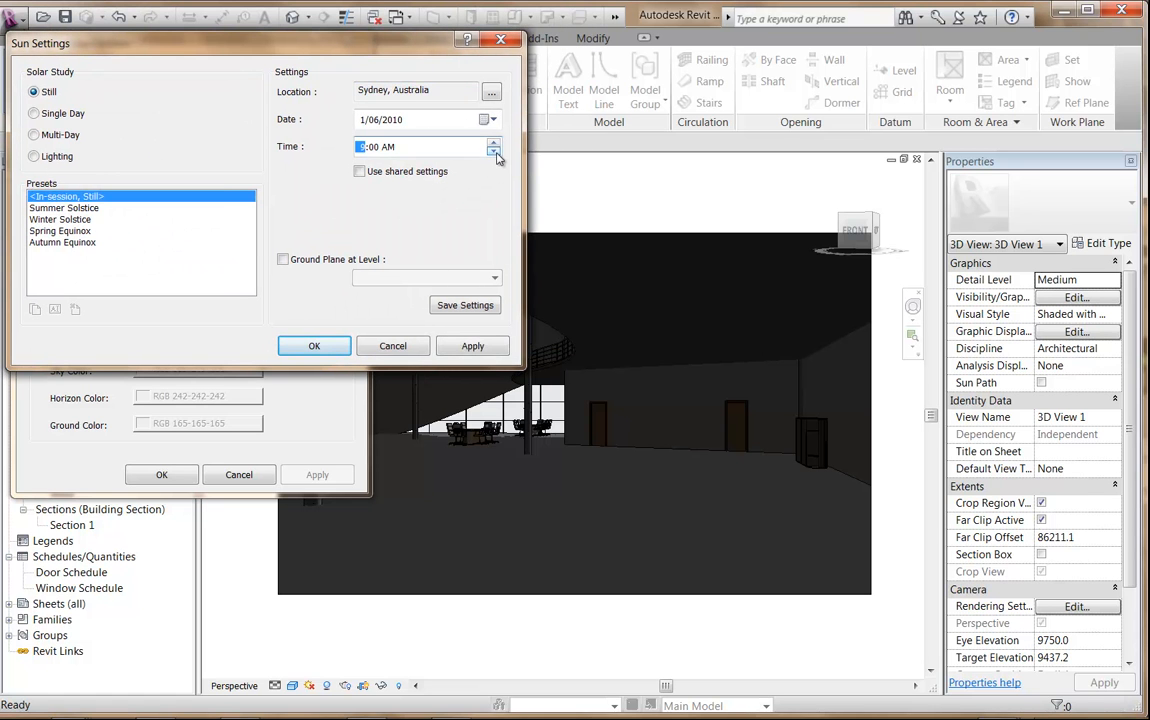
{"action": "left_click", "coordinate": [468, 346]}
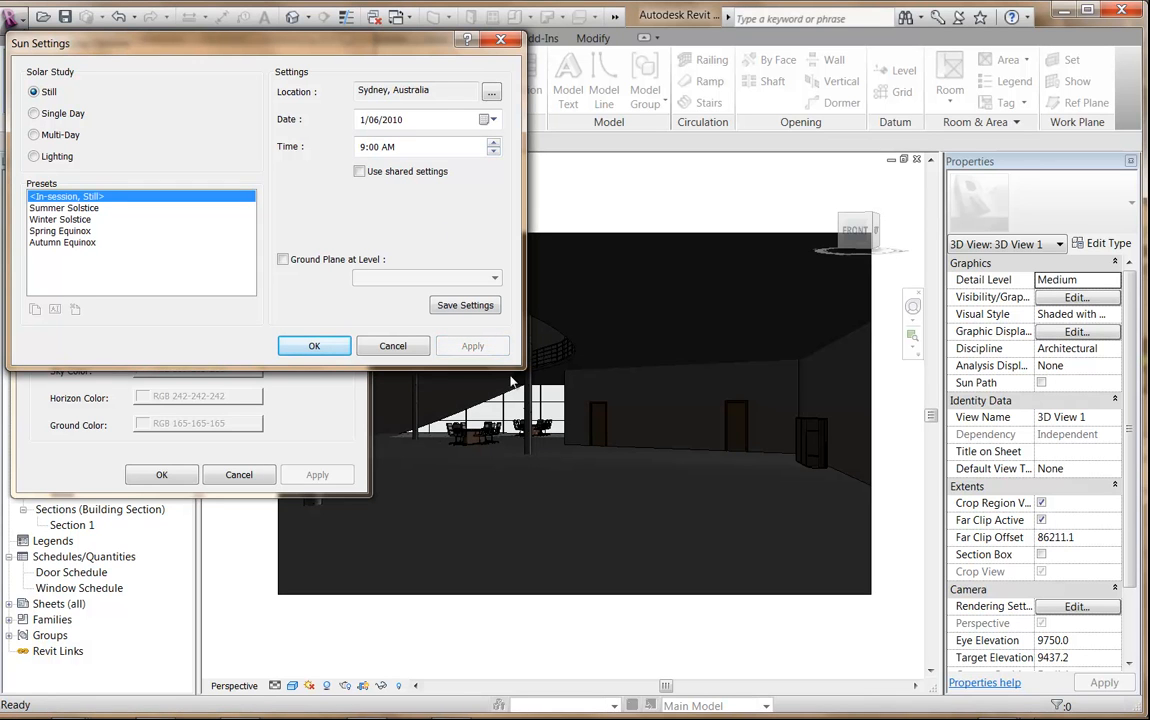
{"action": "left_click", "coordinate": [493, 151]}
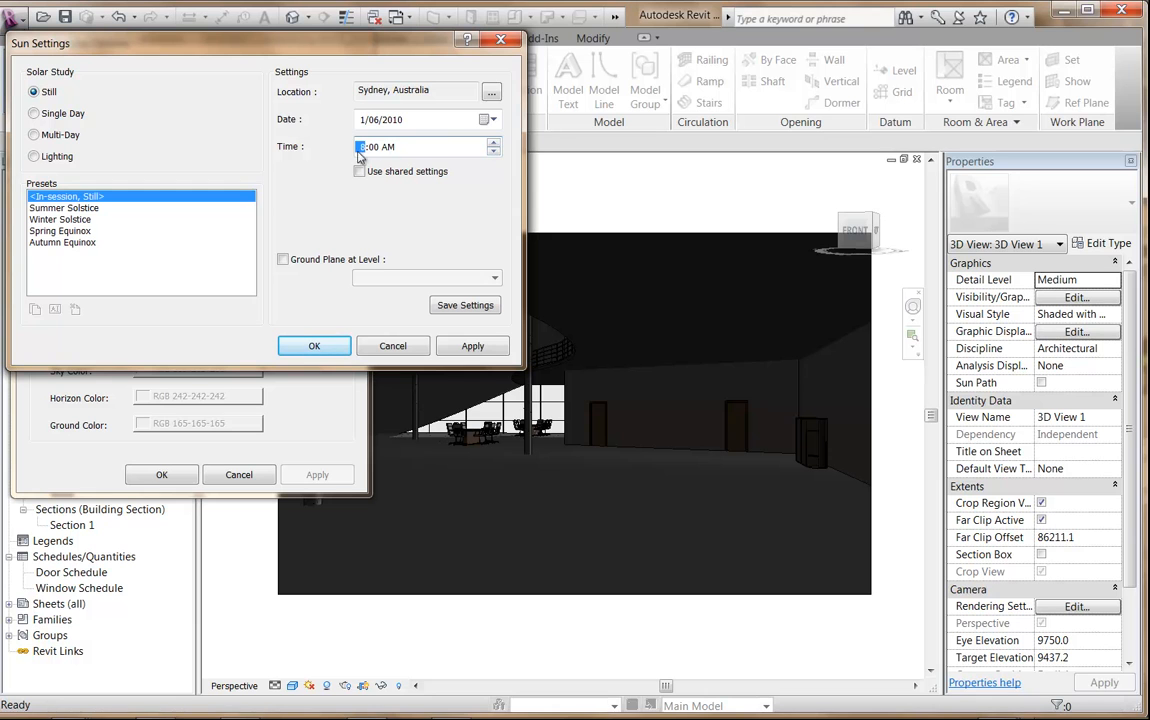
{"action": "left_click", "coordinate": [470, 348]}
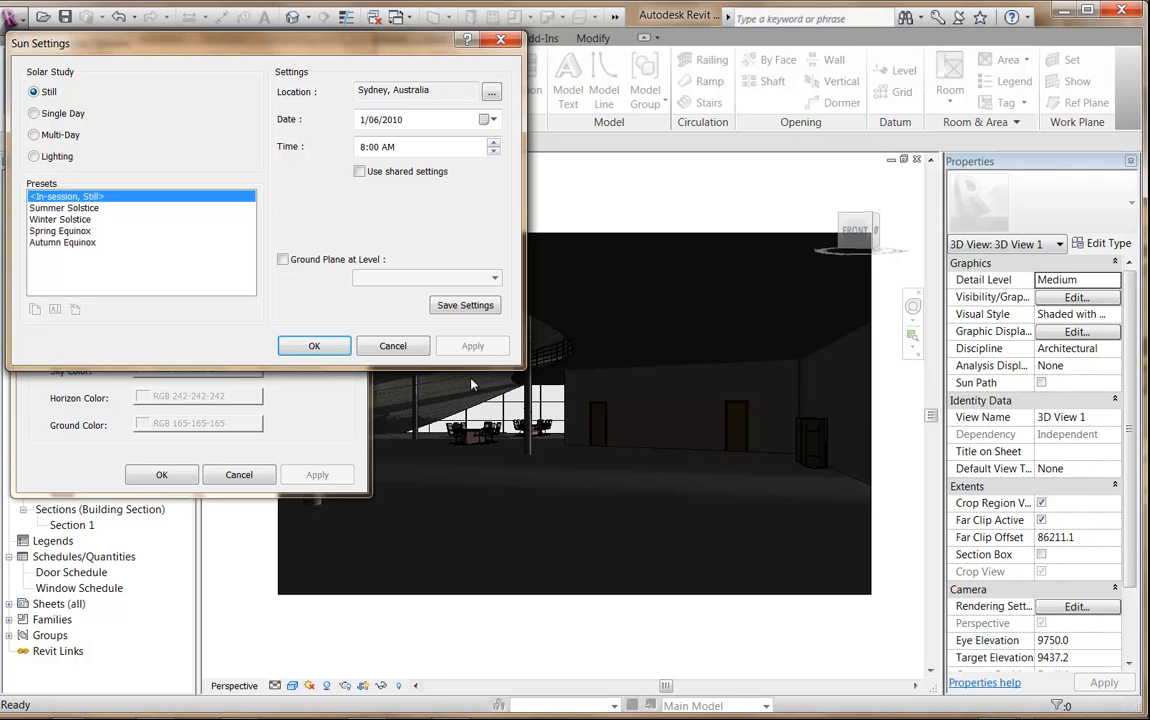
{"action": "left_click", "coordinate": [314, 345]}
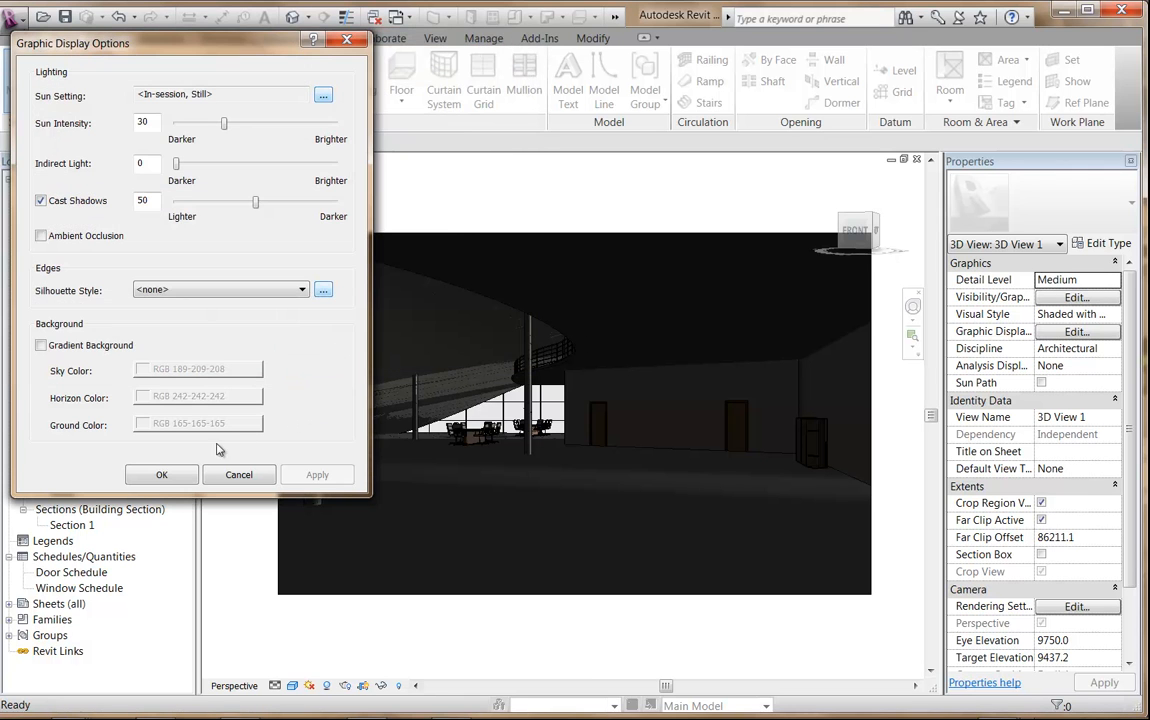
{"action": "left_click", "coordinate": [161, 474]}
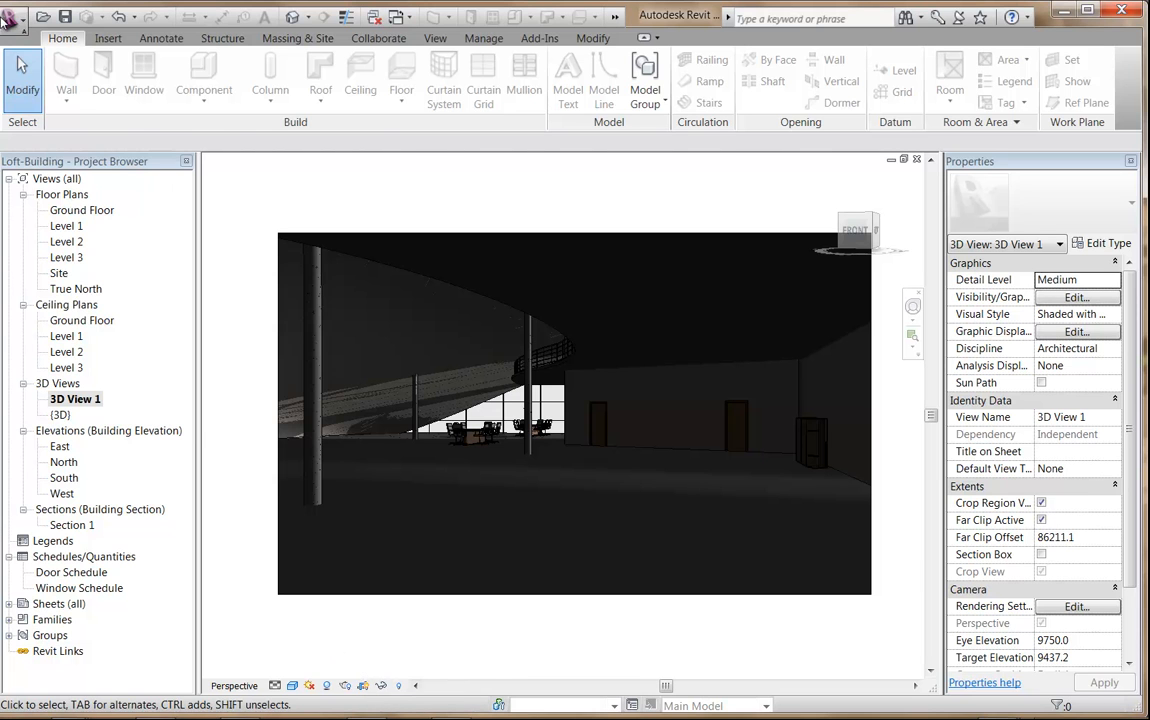
Step: Export 3D View 1 as the FBX file Loft-Building-3DView-3DView1 in the Bachelors Design folder
{"action": "left_click", "coordinate": [14, 18]}
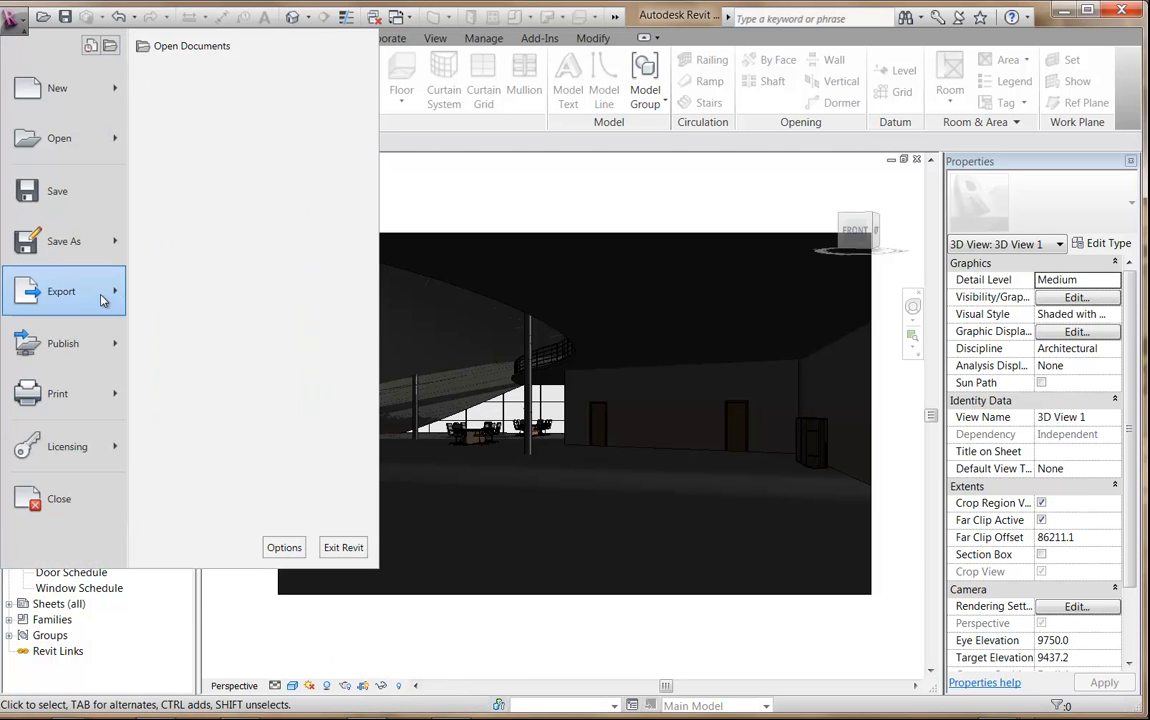
{"action": "mouse_move", "coordinate": [92, 268]}
{"action": "left_click", "coordinate": [181, 336]}
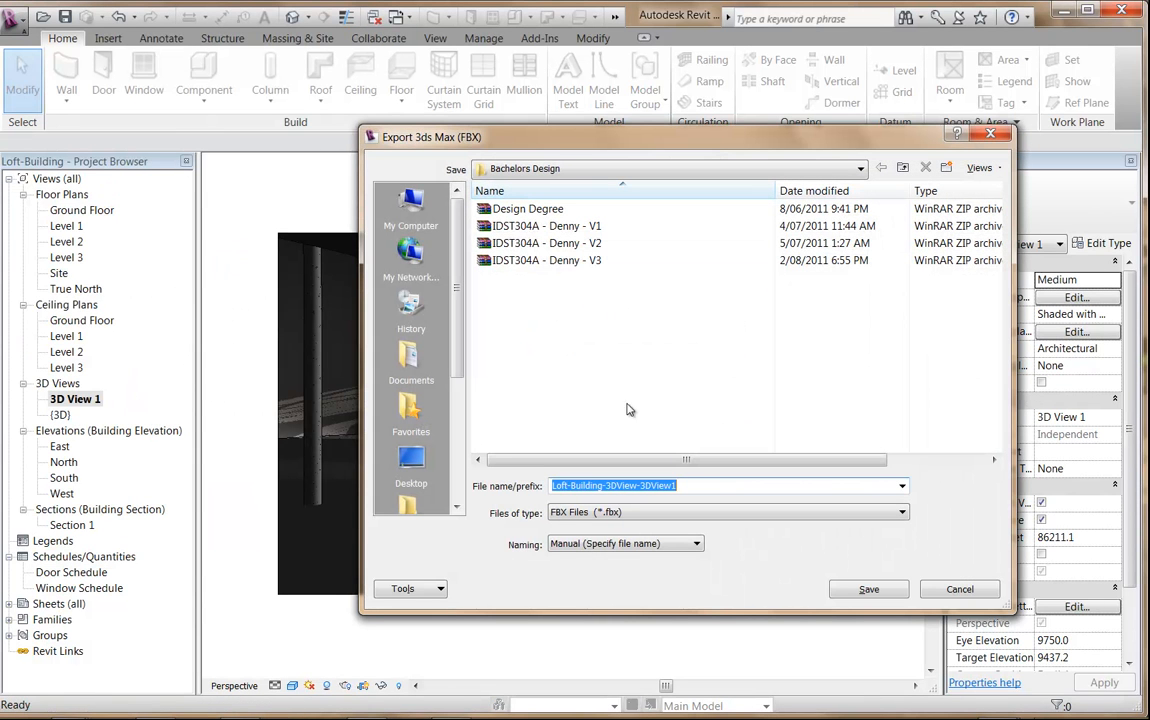
{"action": "left_click", "coordinate": [868, 589]}
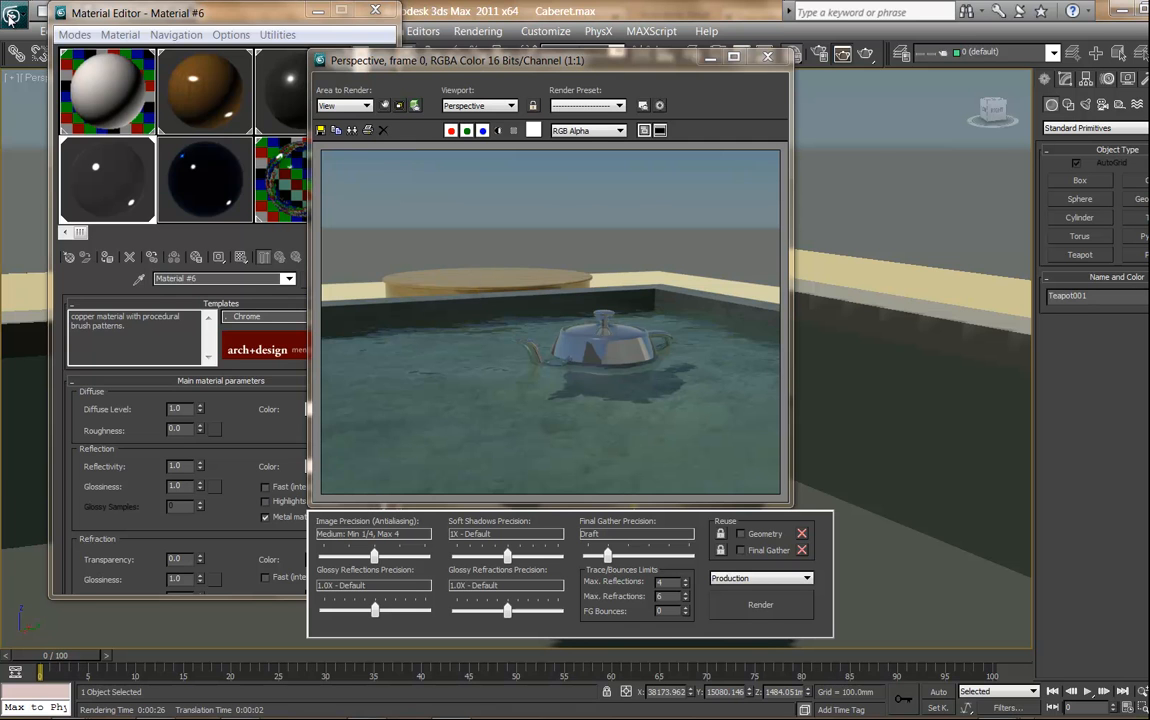
Step: Switch to 3ds Max and reset the Caberet.max session to an empty scene
{"action": "left_click", "coordinate": [13, 14]}
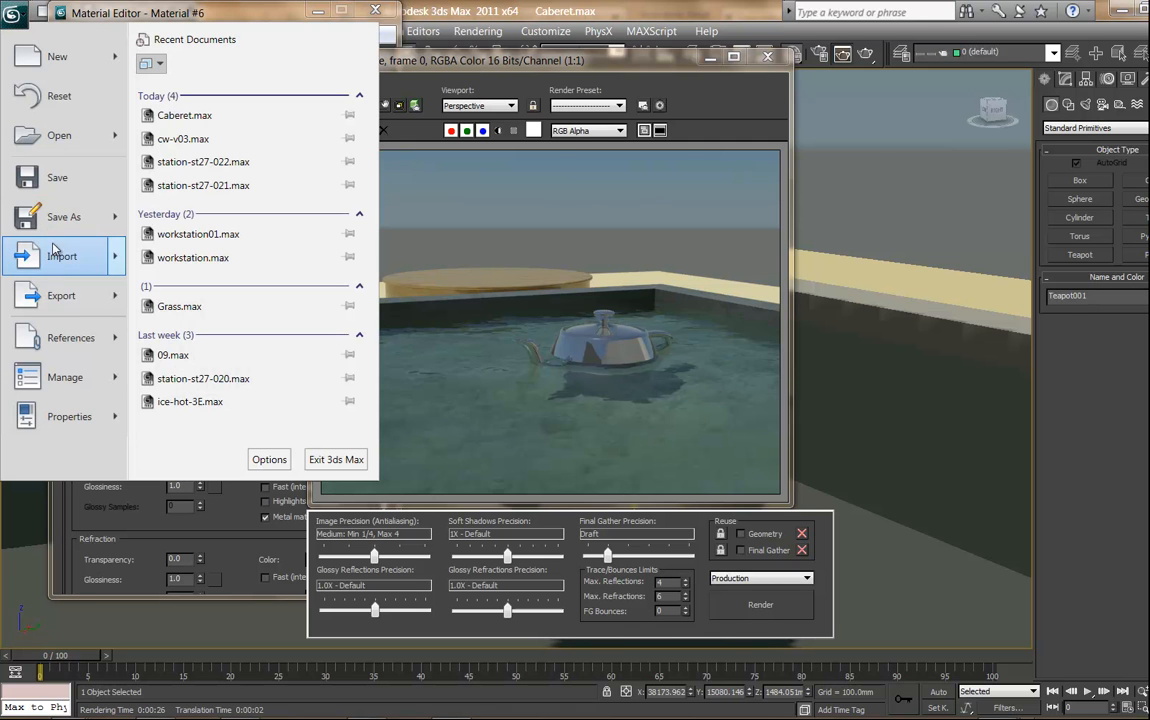
{"action": "left_click", "coordinate": [56, 96]}
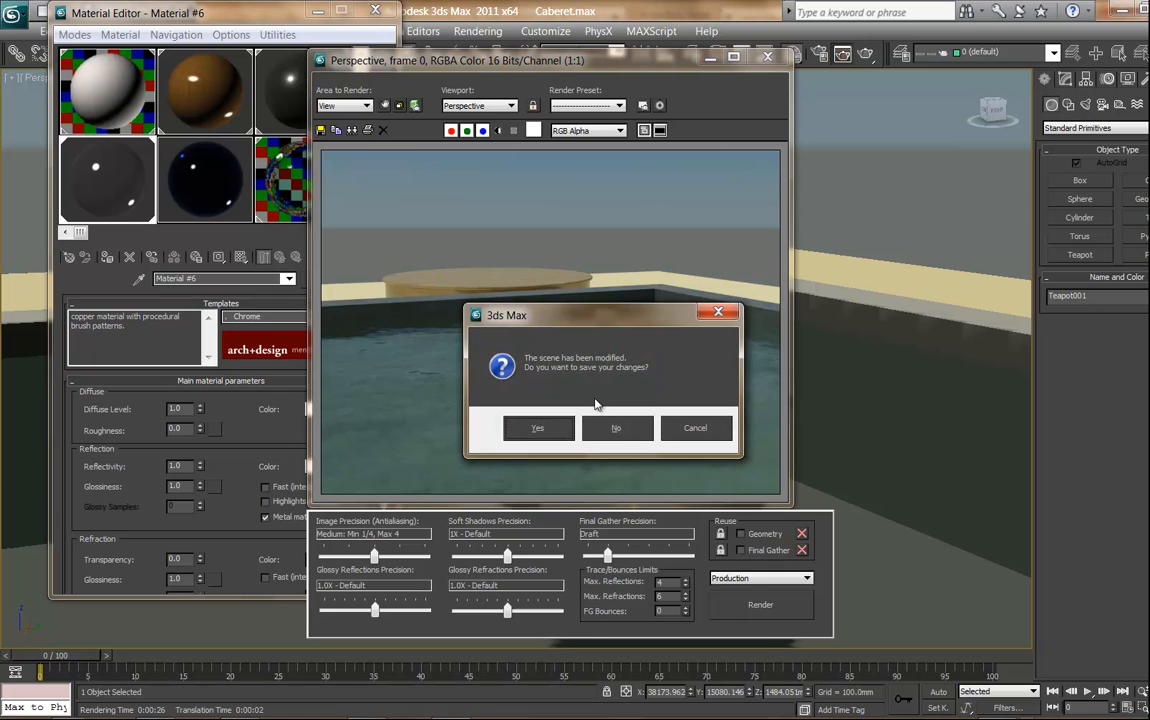
{"action": "left_click", "coordinate": [547, 396]}
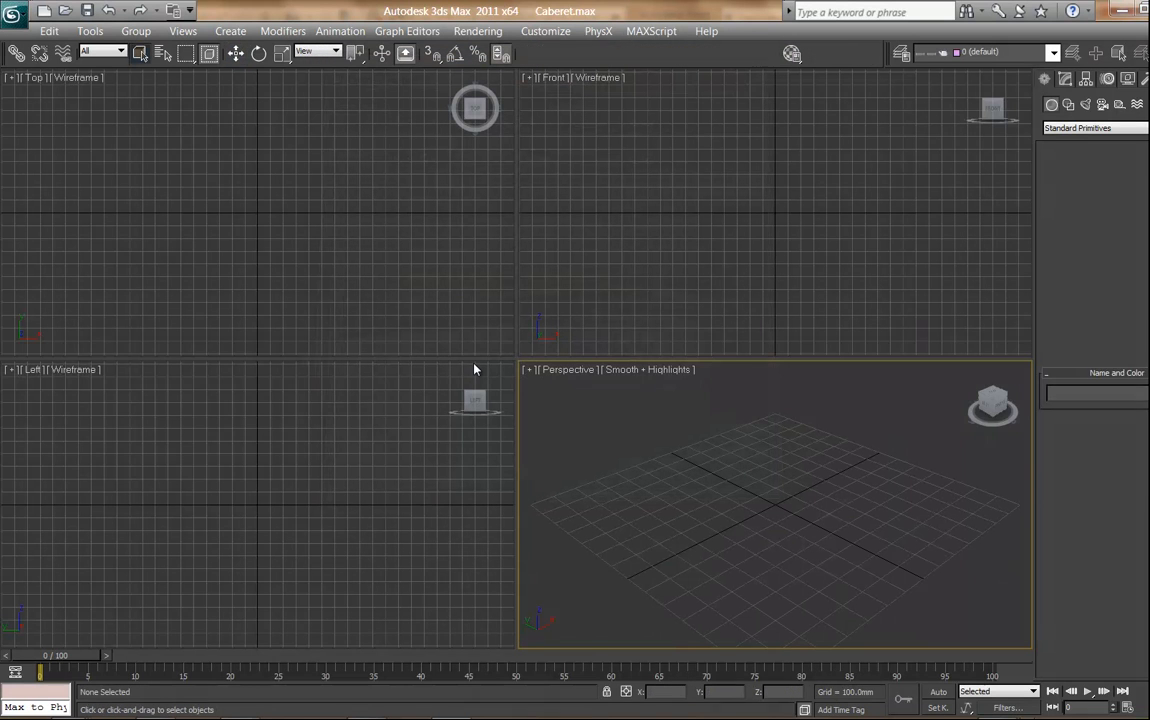
Step: Open the File Link Manager for attaching a file and choose Loft-Building-3DView-3DView1 from the Bachelors Design folder in My Documents
{"action": "left_click", "coordinate": [12, 13]}
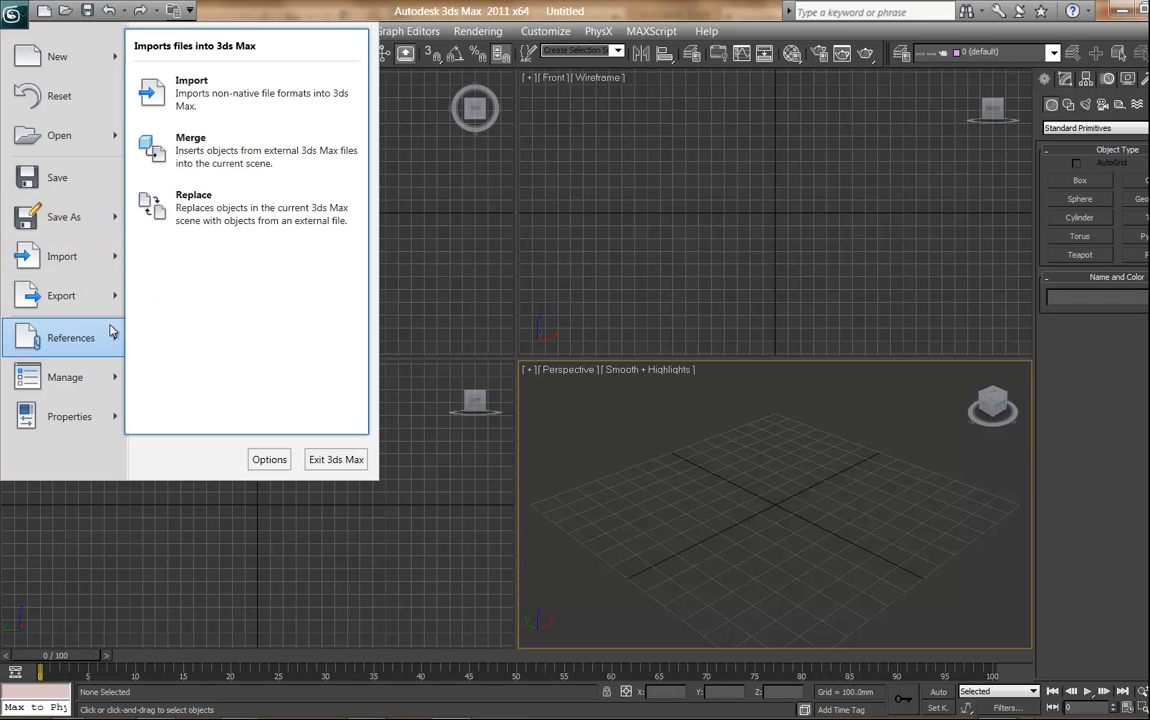
{"action": "mouse_move", "coordinate": [112, 342]}
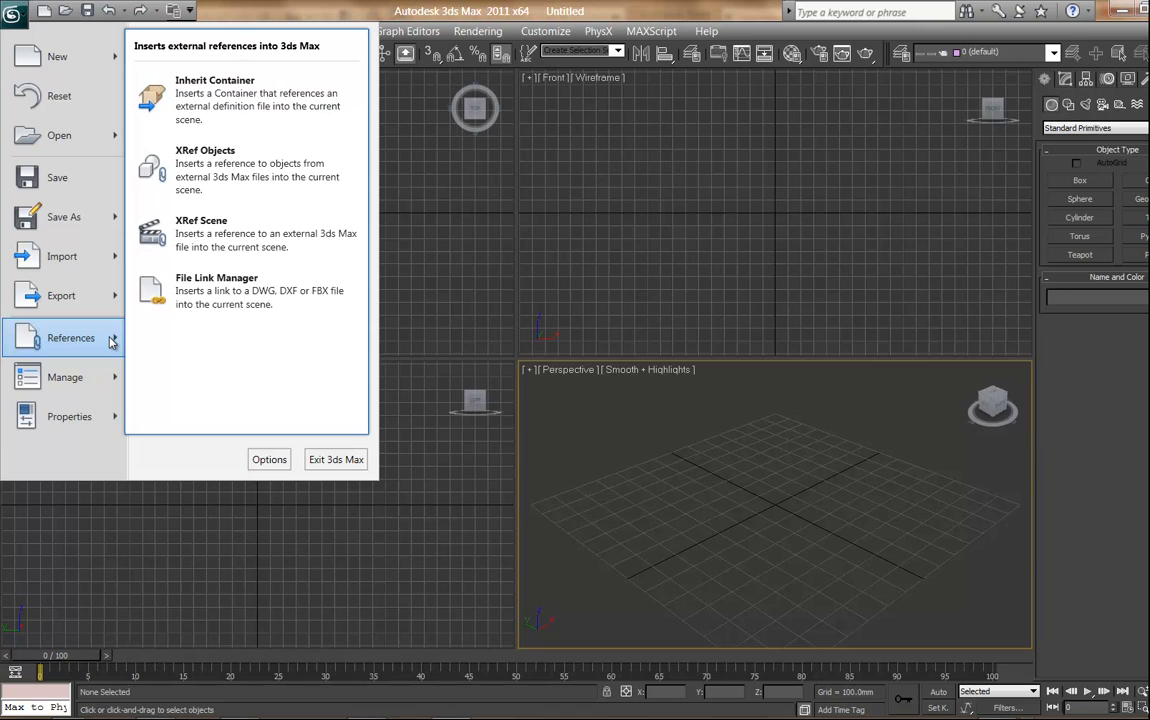
{"action": "left_click", "coordinate": [224, 308]}
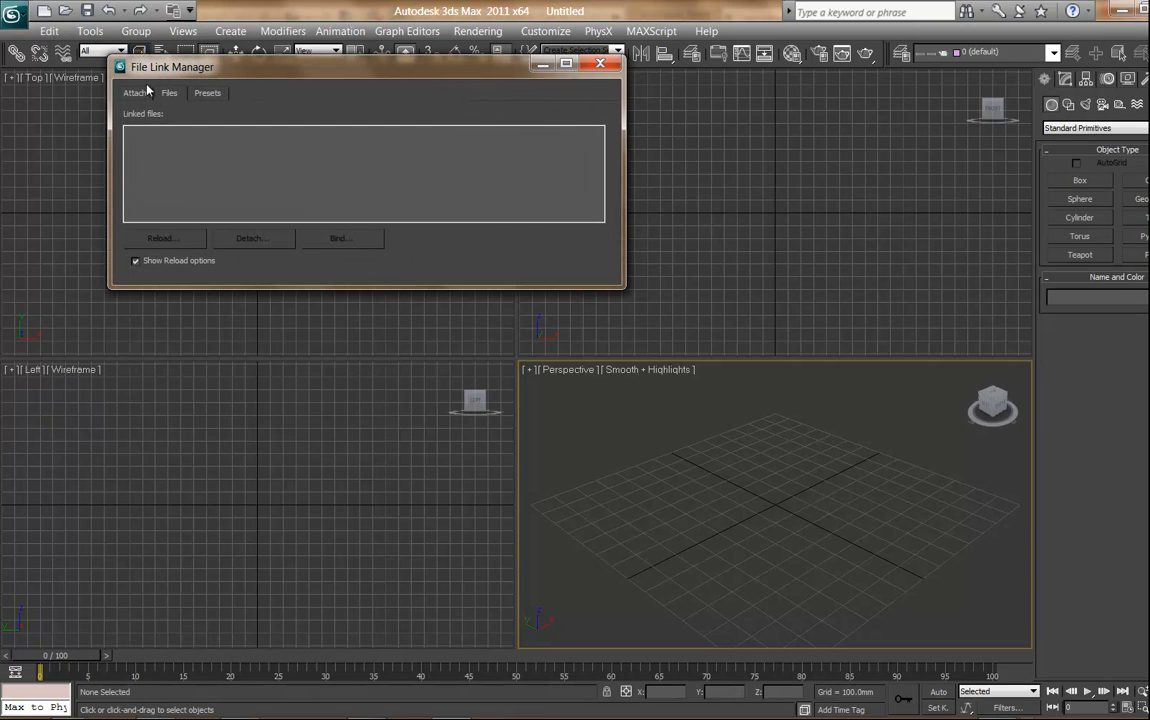
{"action": "left_click", "coordinate": [135, 94]}
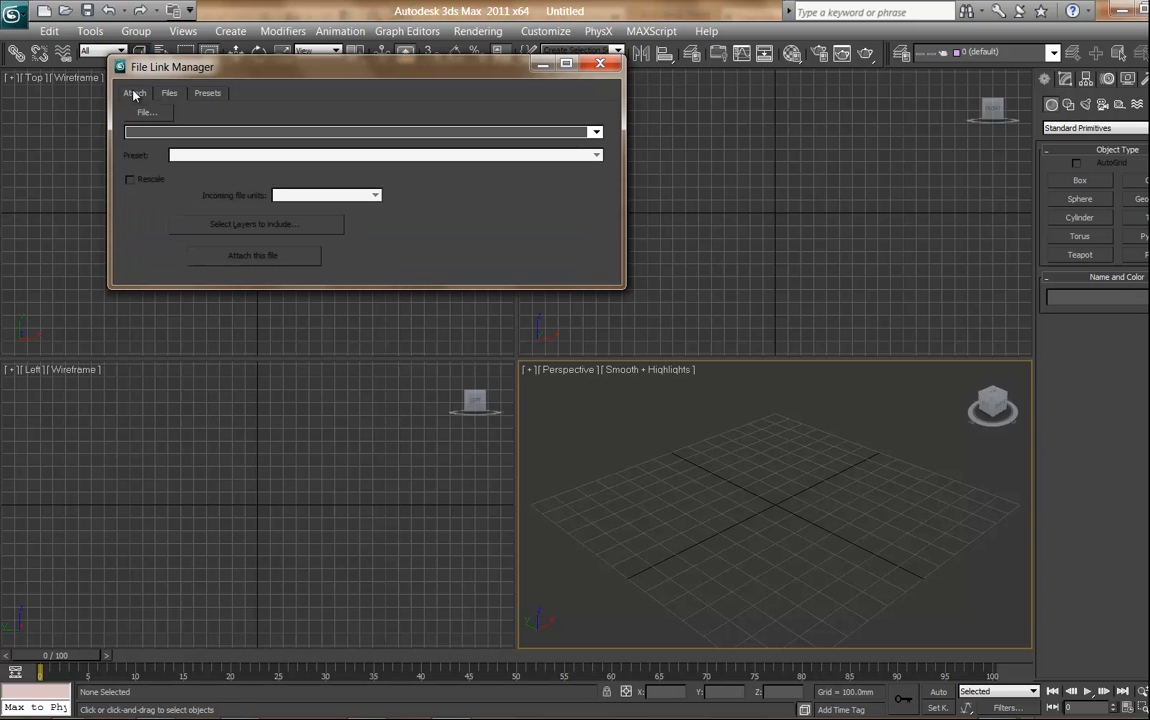
{"action": "left_click", "coordinate": [146, 112]}
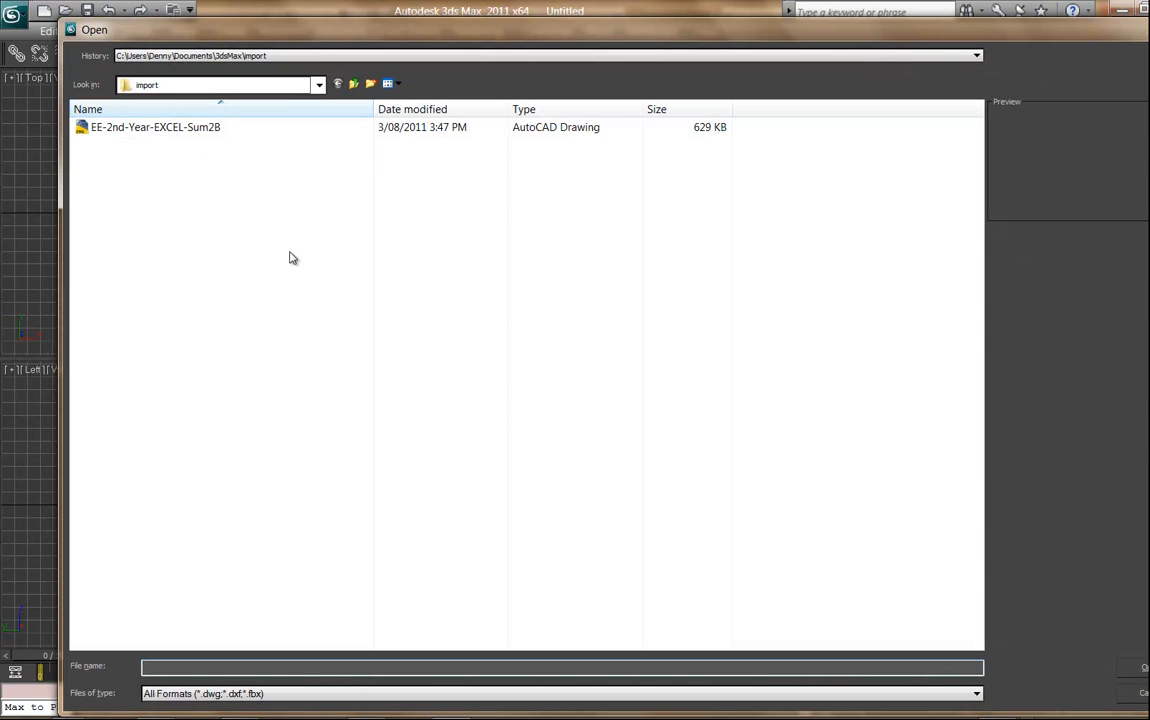
{"action": "left_click", "coordinate": [198, 86]}
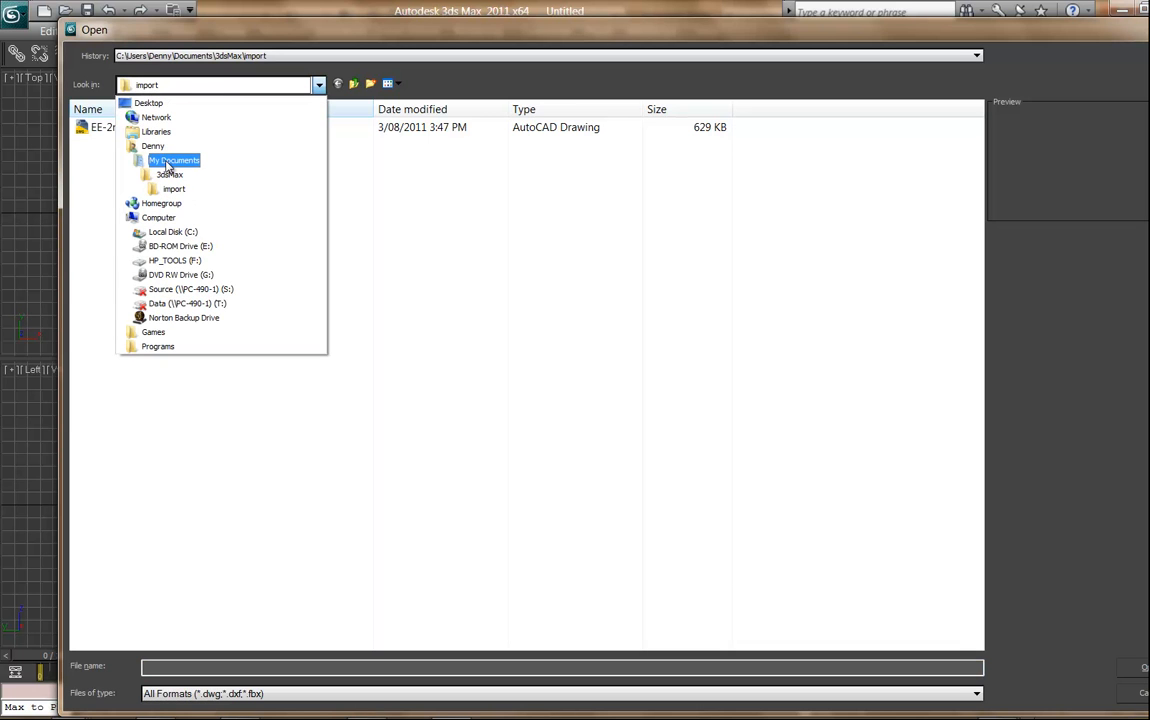
{"action": "left_click", "coordinate": [170, 161]}
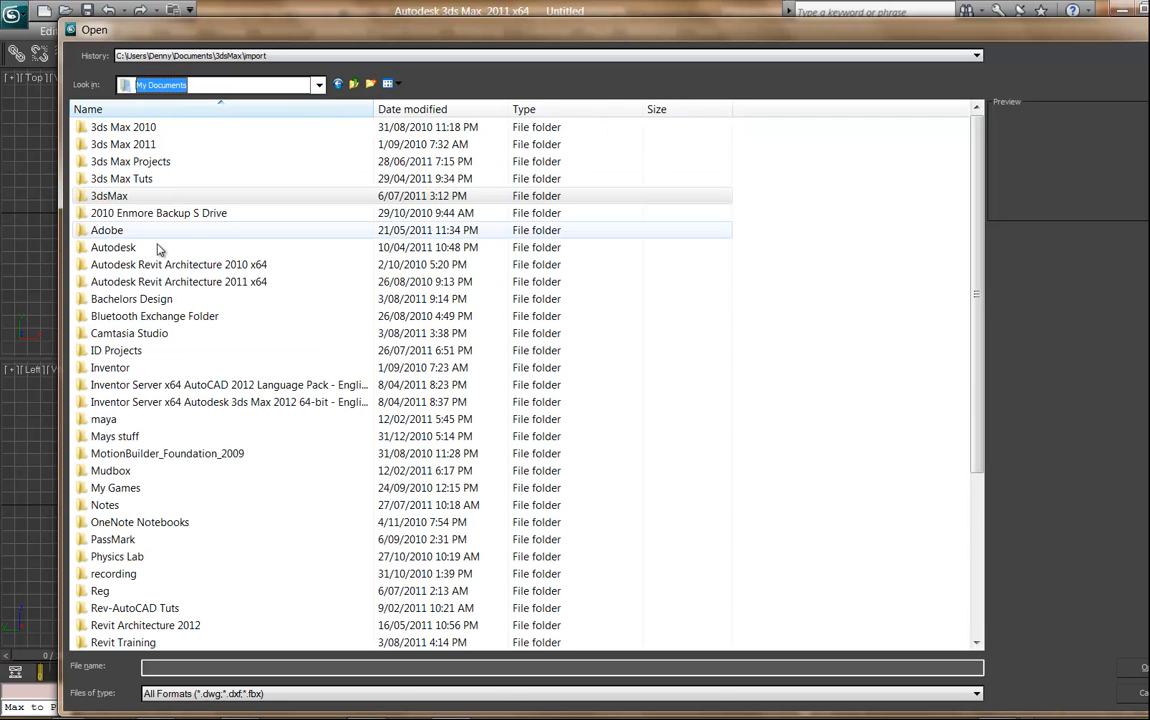
{"action": "double_click", "coordinate": [137, 299]}
{"action": "left_click", "coordinate": [129, 129]}
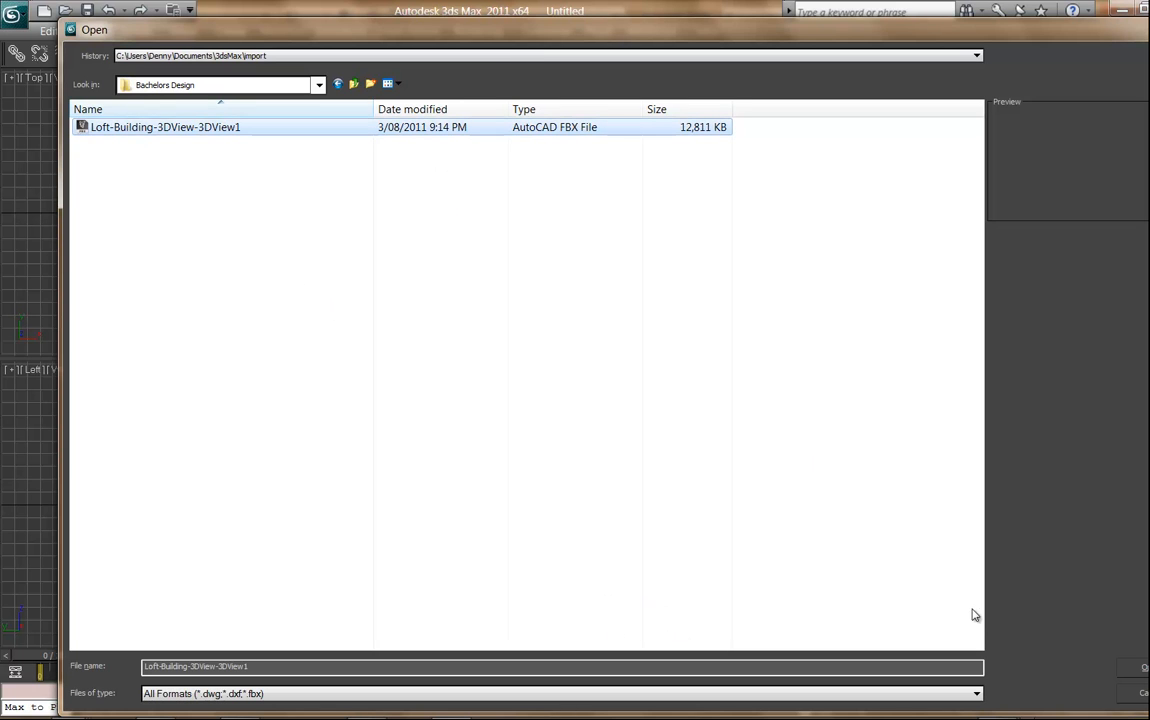
{"action": "left_click_drag", "start_coordinate": [1147, 609], "coordinate": [957, 609]}
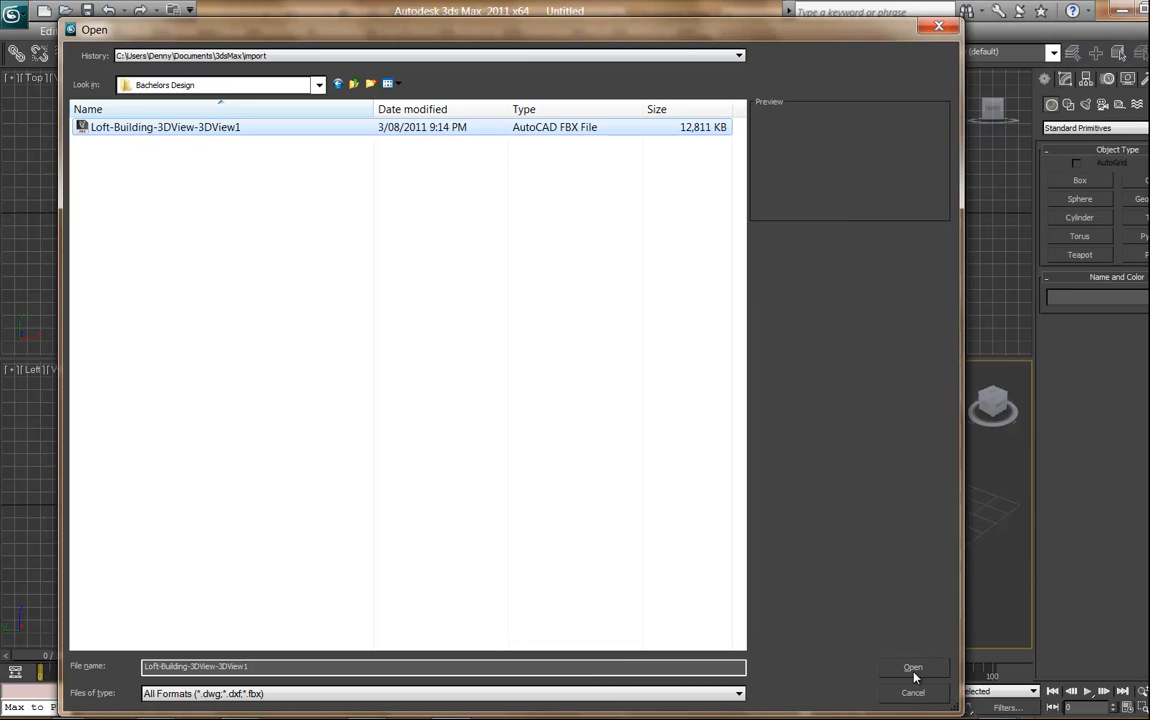
{"action": "left_click", "coordinate": [913, 668]}
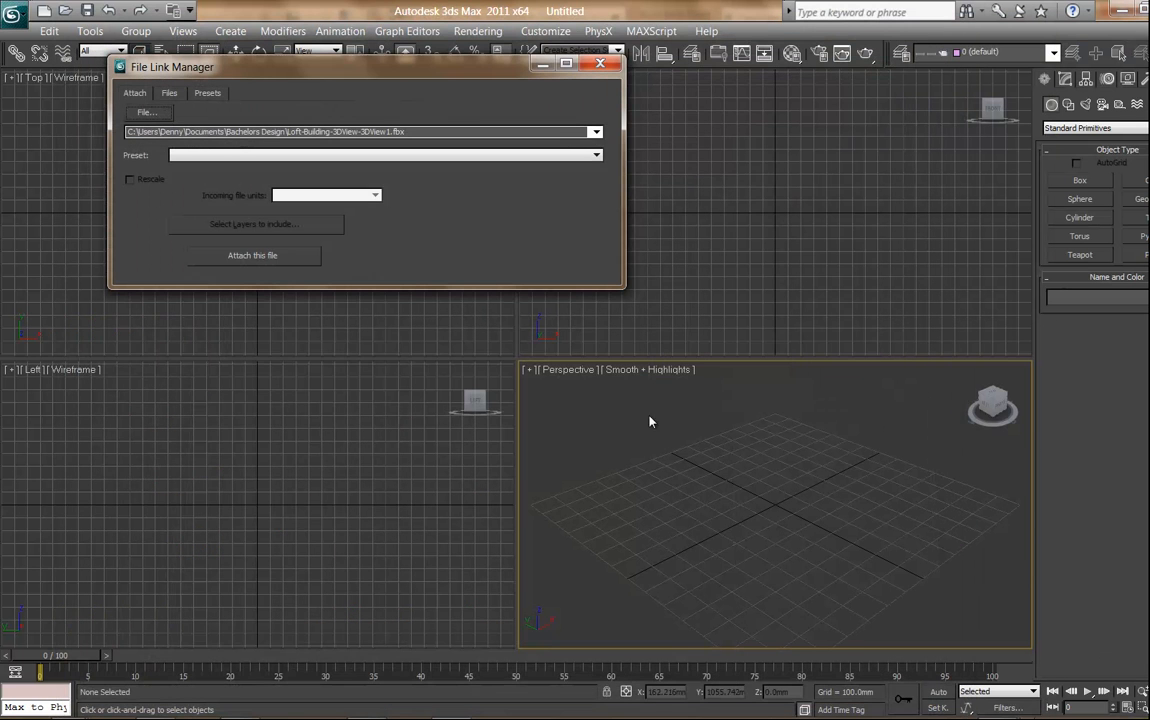
Step: Attach the FBX file with the Autodesk Revit FBX - Combine By Revit Material preset and close the File Link Manager
{"action": "left_click", "coordinate": [301, 155]}
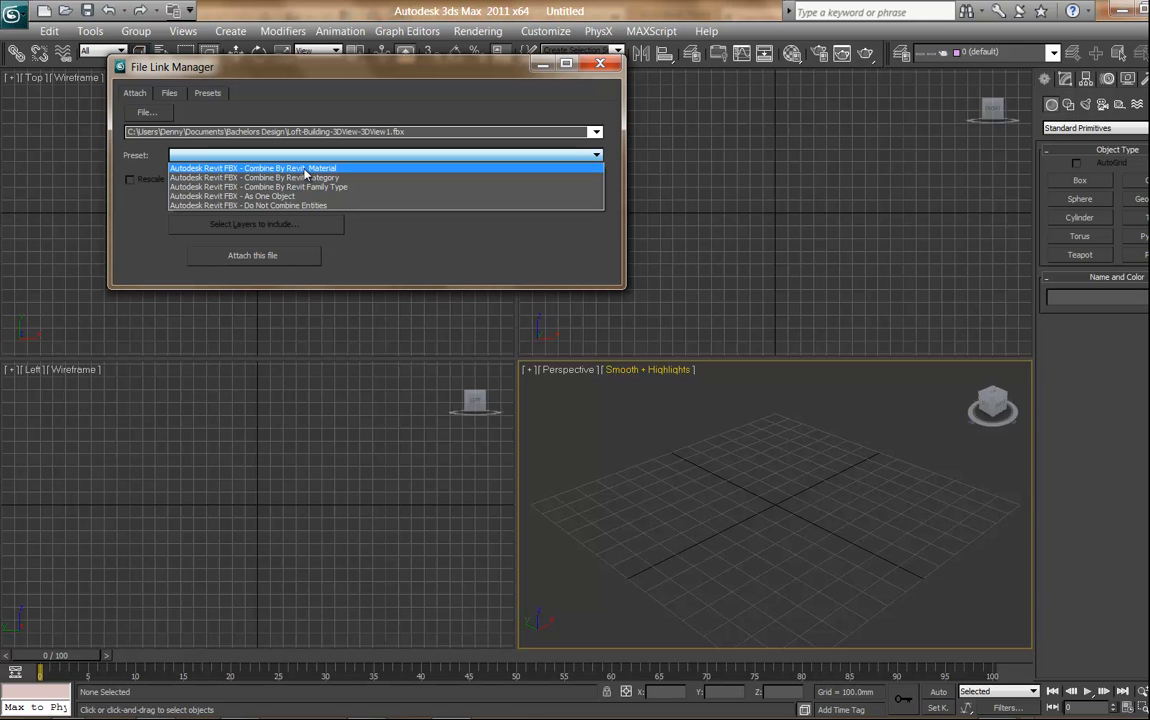
{"action": "left_click", "coordinate": [305, 168]}
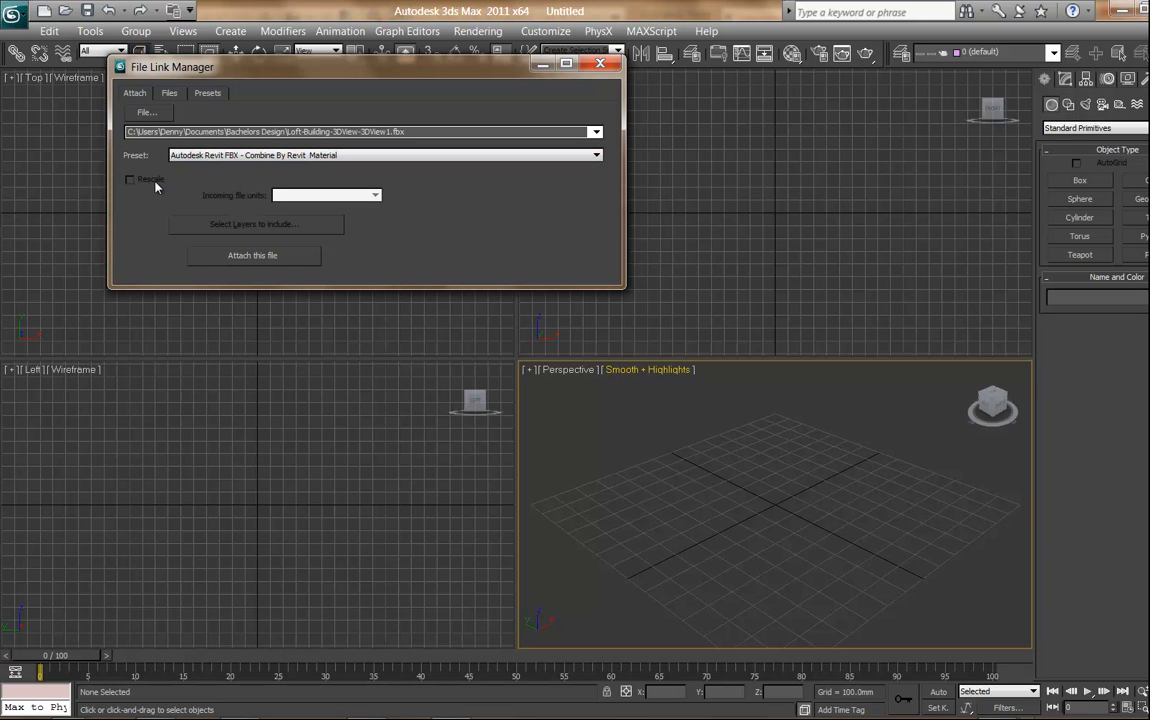
{"action": "left_click", "coordinate": [270, 257]}
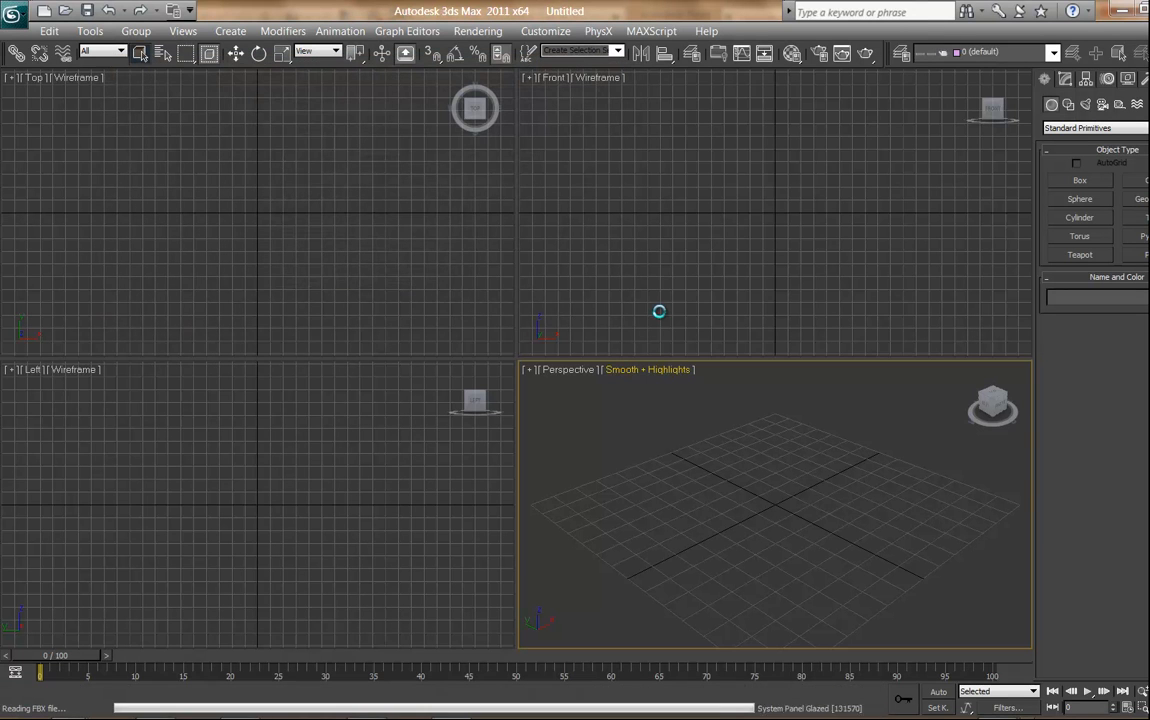
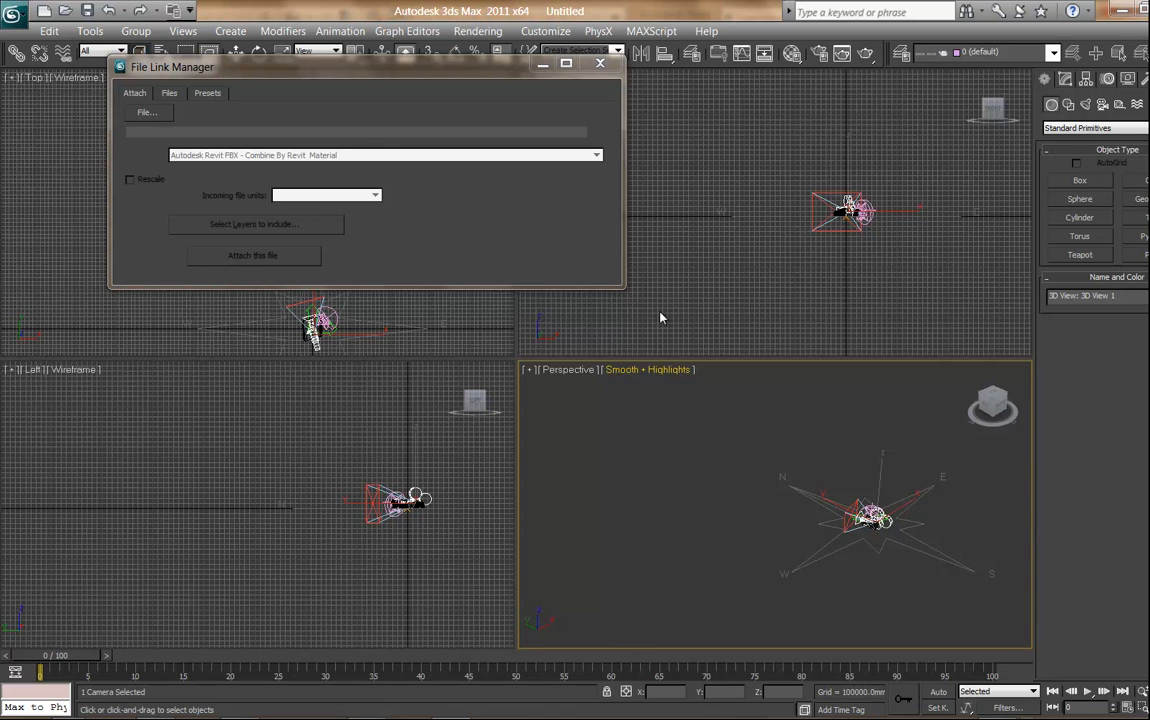
{"action": "left_click", "coordinate": [602, 65]}
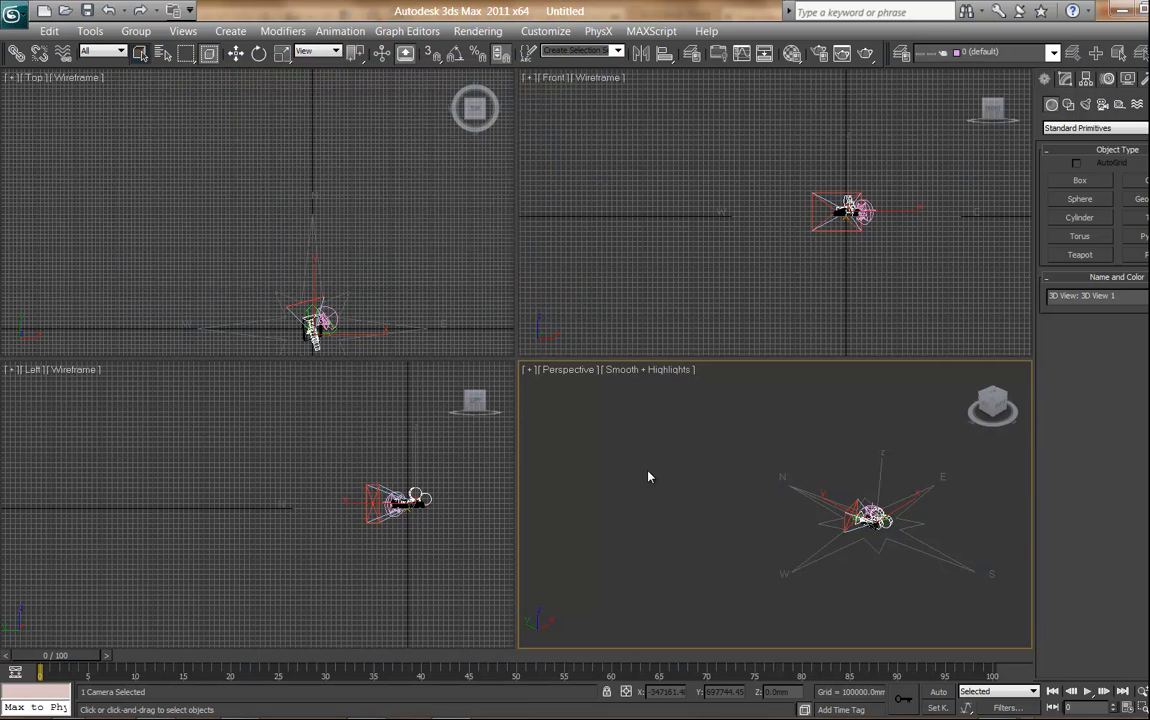
Step: Switch the Perspective viewport to the 3D View: 3D View 1 camera and check the units setup without changing it
{"action": "left_click", "coordinate": [572, 372]}
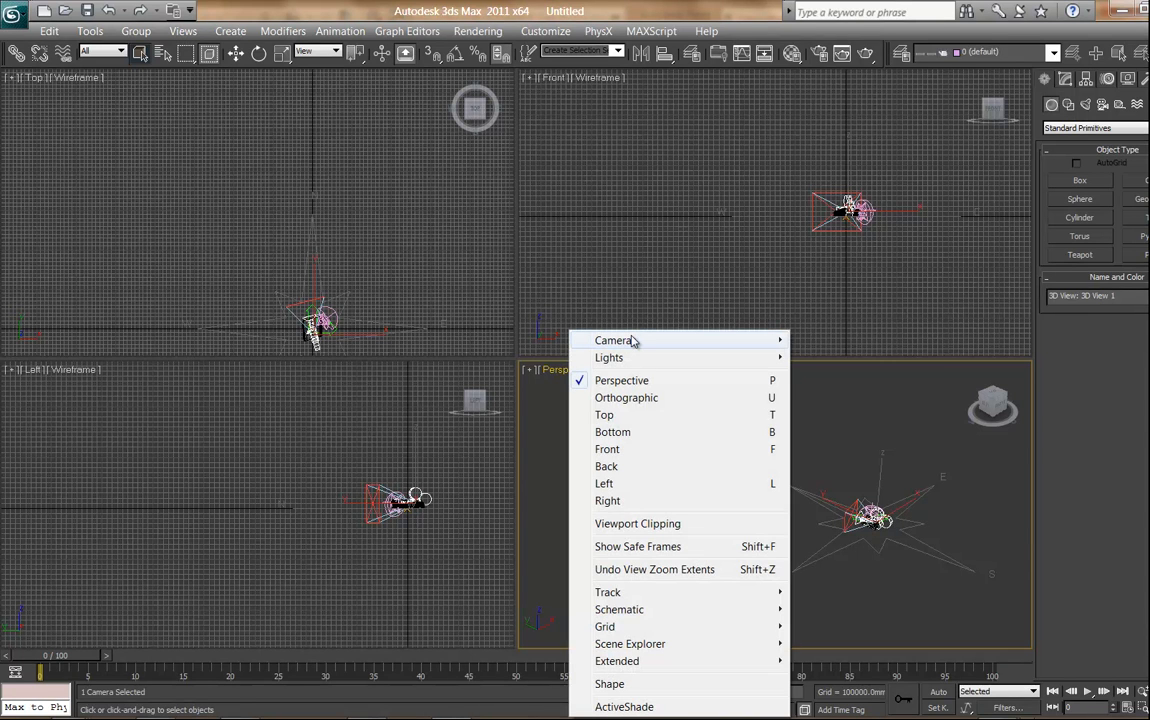
{"action": "mouse_move", "coordinate": [631, 338]}
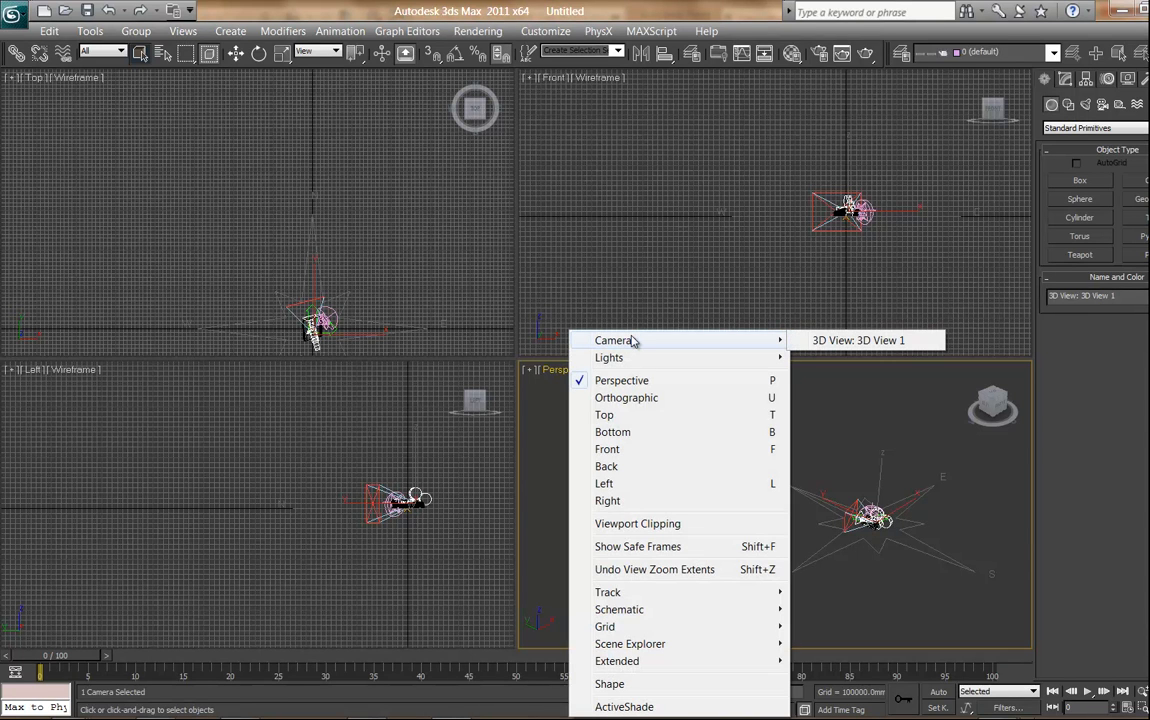
{"action": "left_click", "coordinate": [877, 341]}
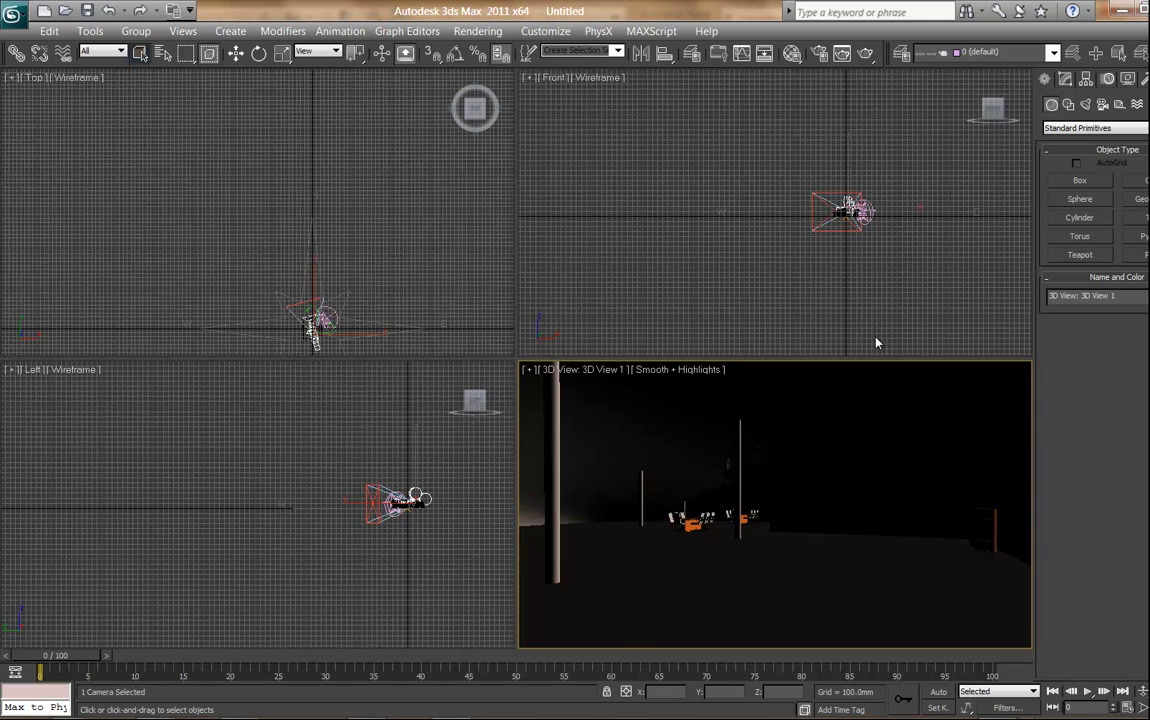
{"action": "left_click", "coordinate": [545, 31]}
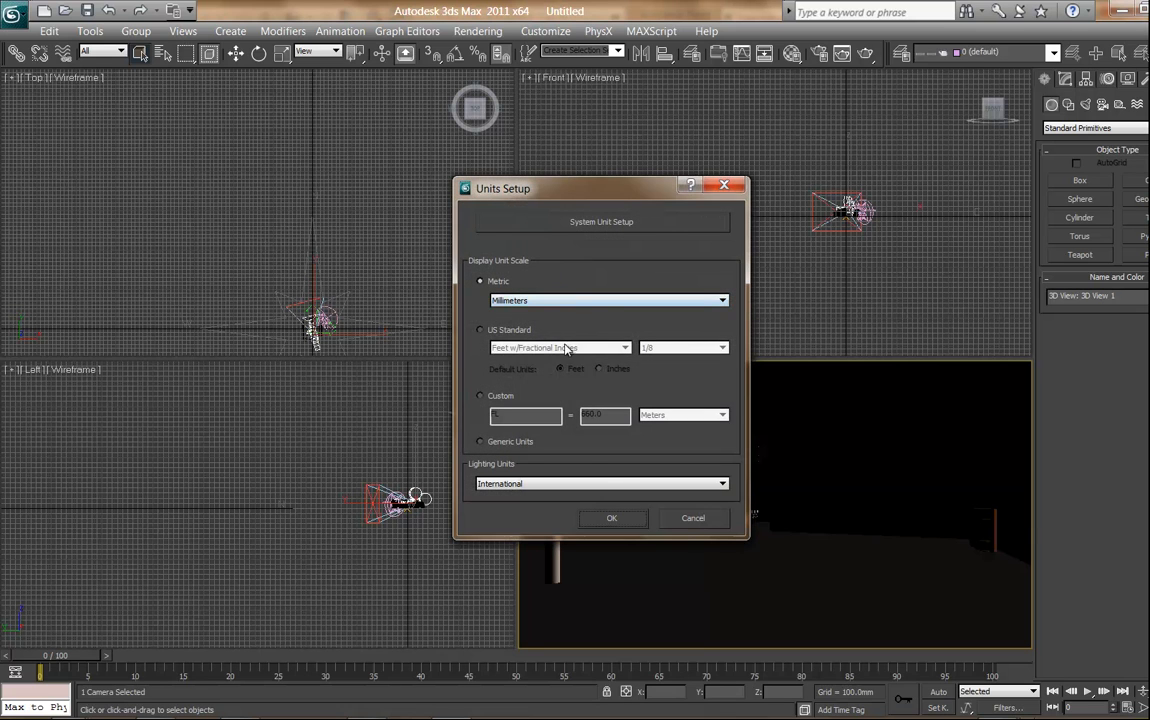
{"action": "left_click", "coordinate": [693, 518]}
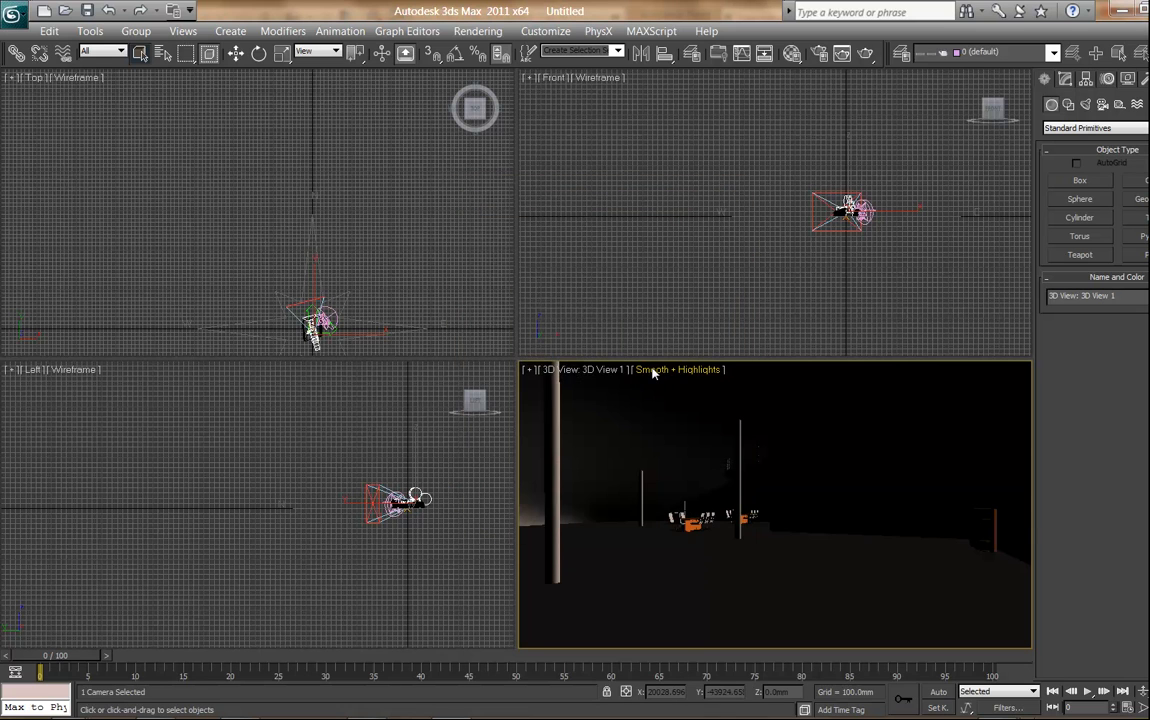
Step: Enable hardware shading and shadows in the 3D View 1 camera viewport
{"action": "left_click", "coordinate": [654, 370]}
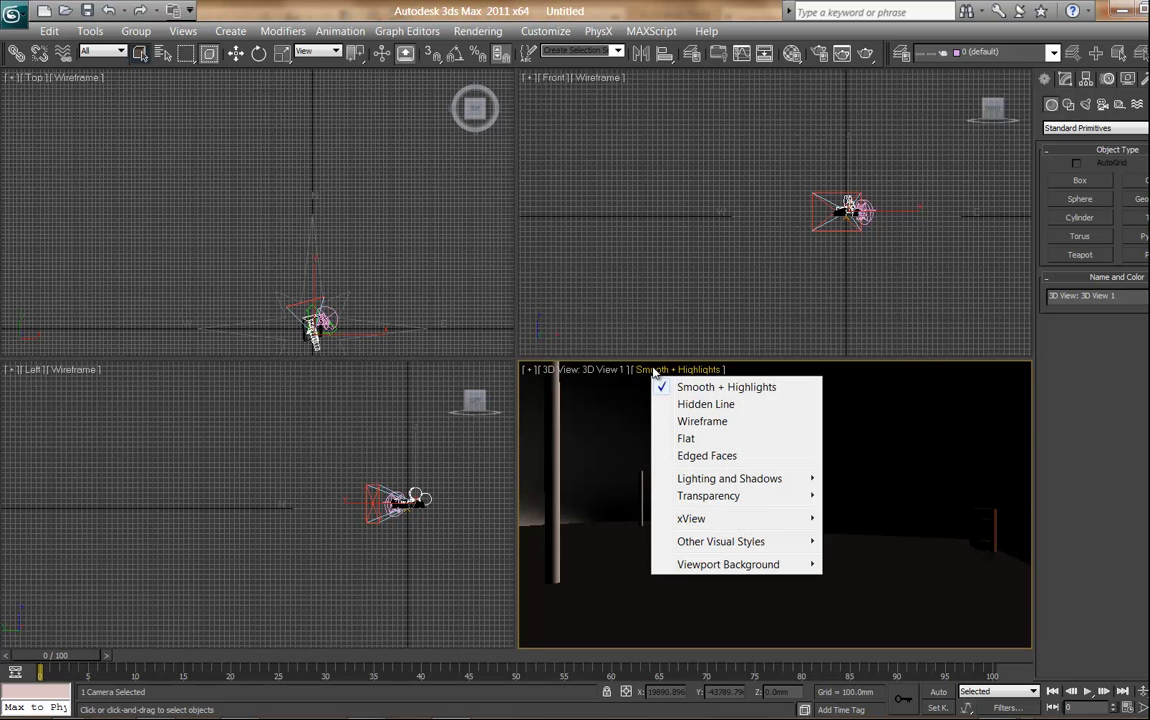
{"action": "mouse_move", "coordinate": [706, 482]}
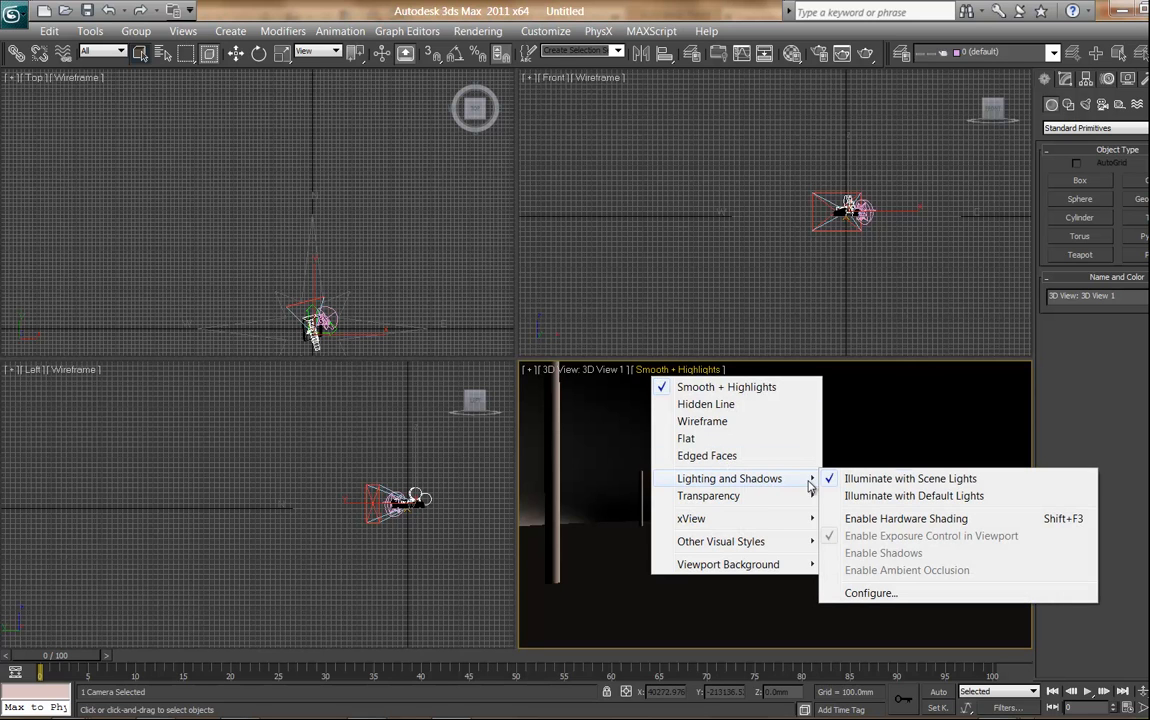
{"action": "left_click", "coordinate": [845, 518]}
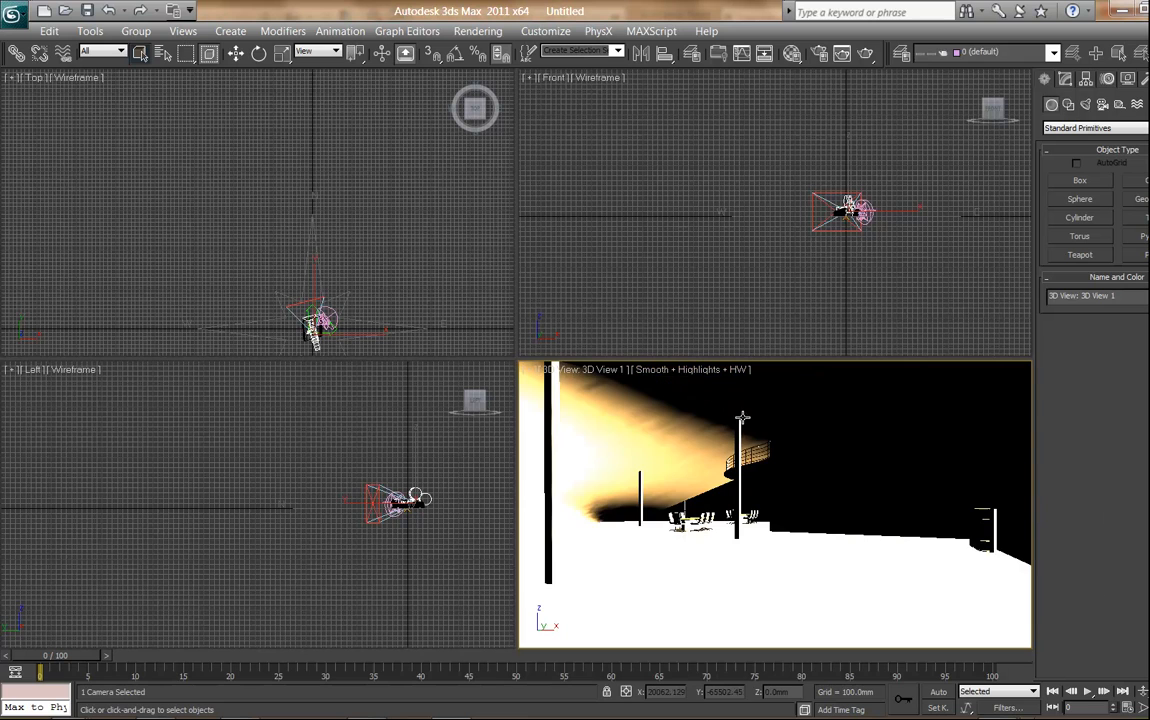
{"action": "left_click", "coordinate": [667, 372]}
{"action": "mouse_move", "coordinate": [760, 484]}
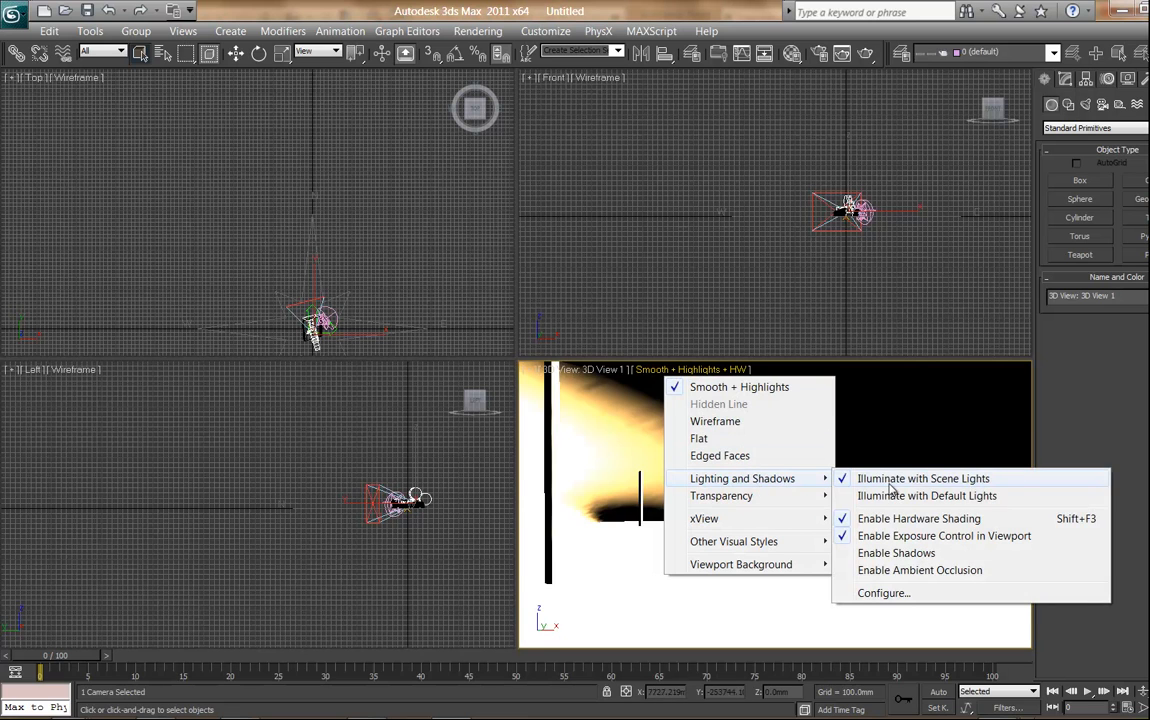
{"action": "left_click", "coordinate": [907, 560]}
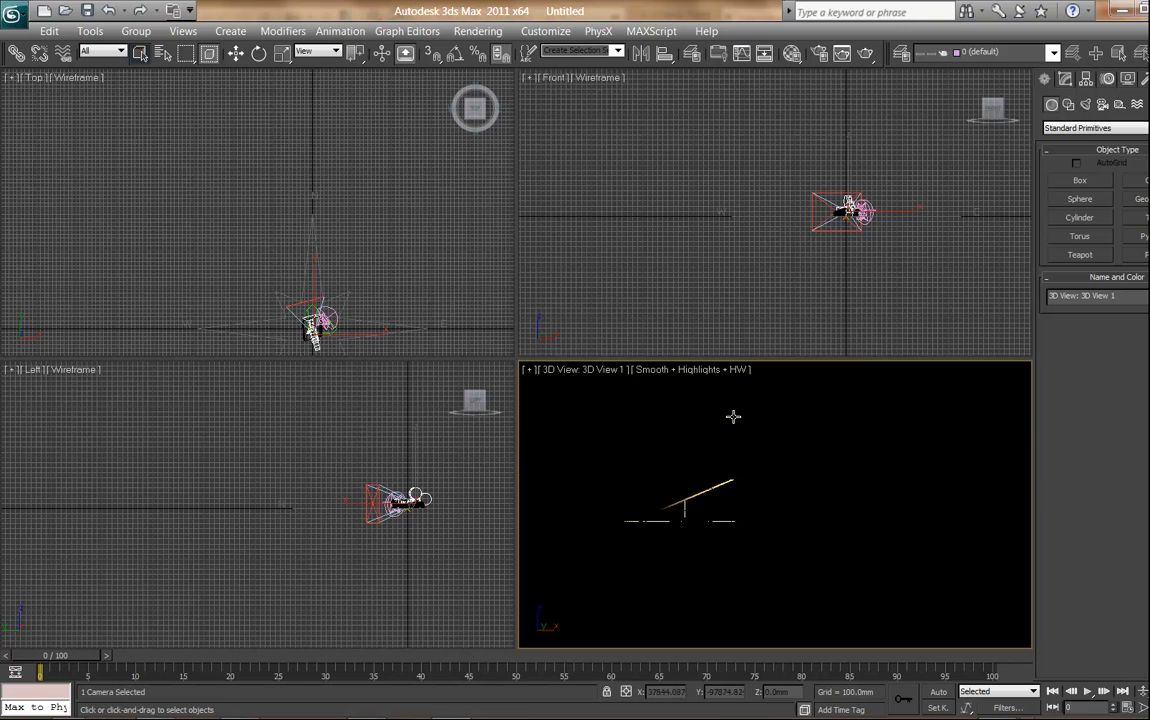
{"action": "left_click", "coordinate": [672, 374]}
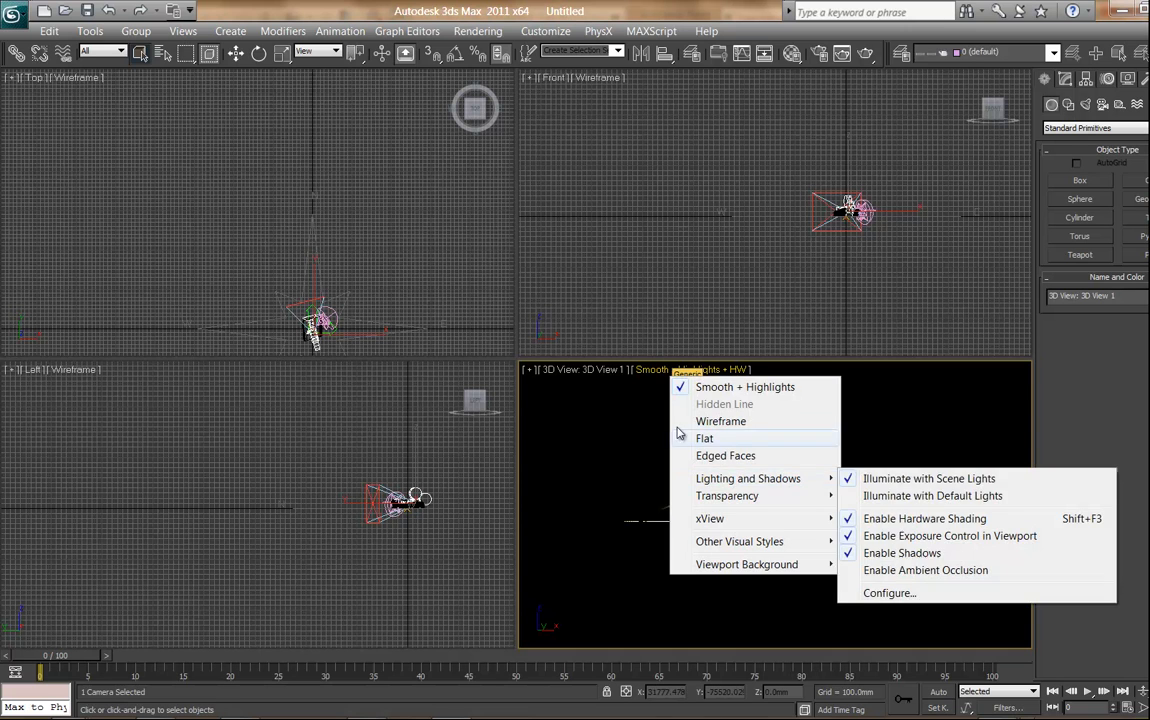
{"action": "left_click", "coordinate": [645, 469]}
{"action": "right_click", "coordinate": [645, 469]}
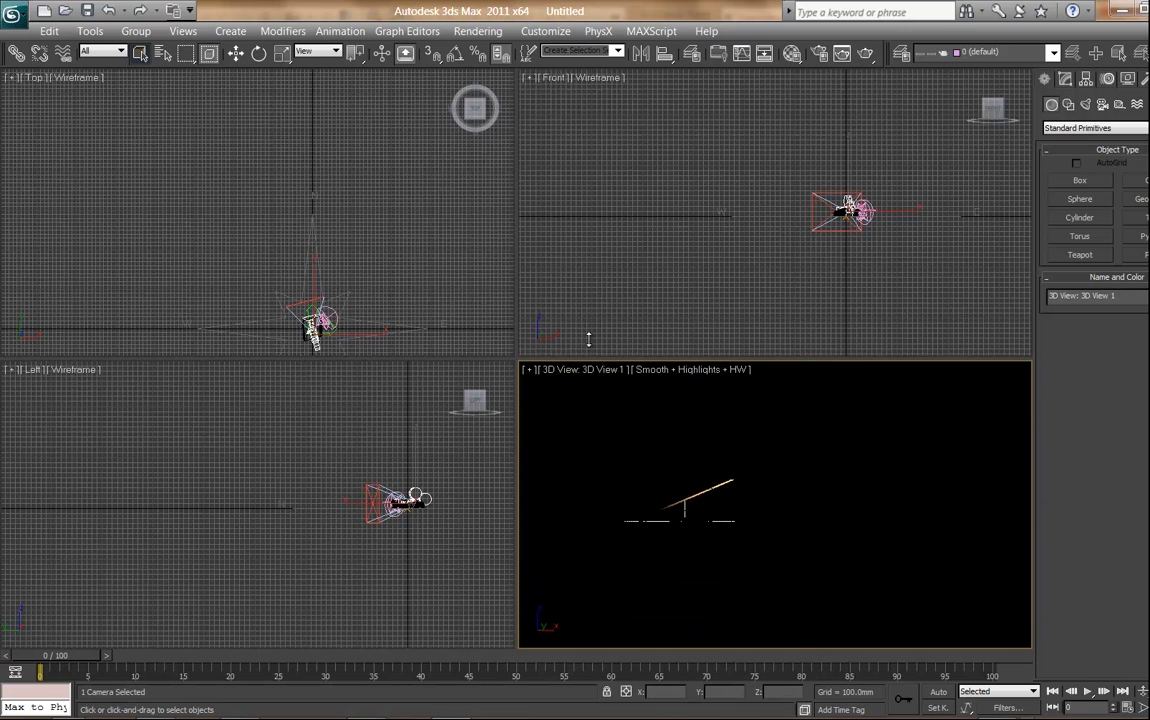
Step: Assign mr Photographic Exposure Control in the environment settings with the Physically Based Lighting, Indoor Daylight preset
{"action": "left_click", "coordinate": [477, 31]}
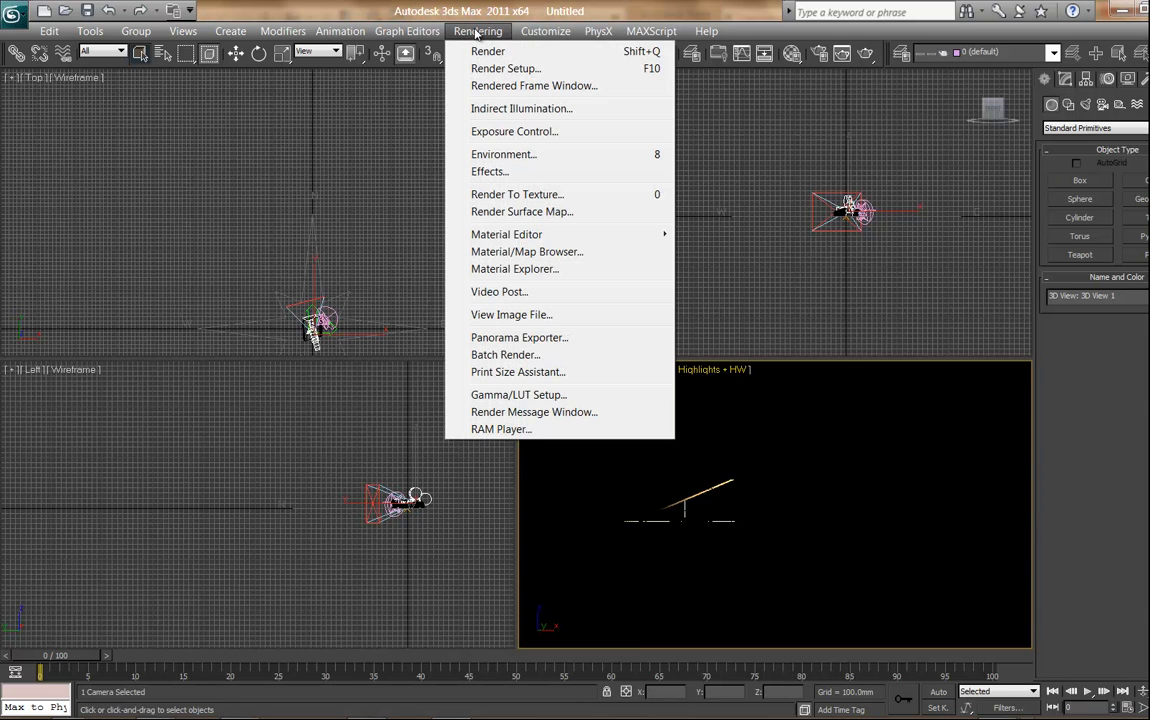
{"action": "left_click", "coordinate": [495, 154]}
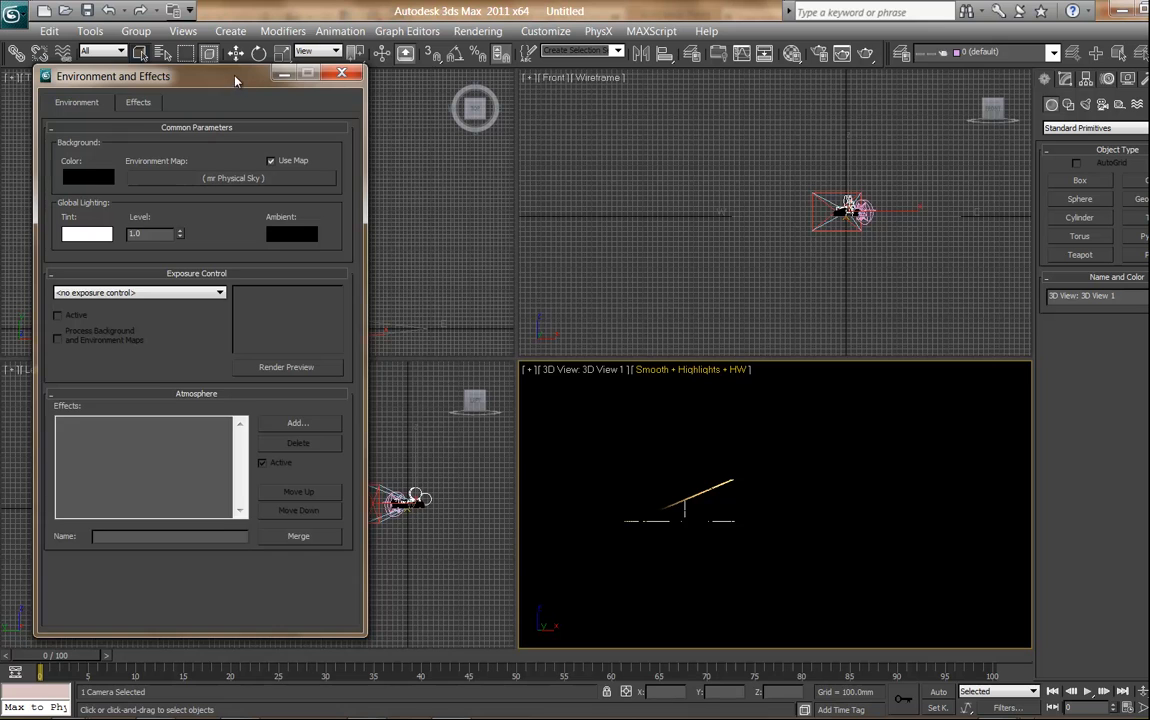
{"action": "left_click_drag", "start_coordinate": [236, 80], "coordinate": [310, 59]}
{"action": "left_click", "coordinate": [222, 271]}
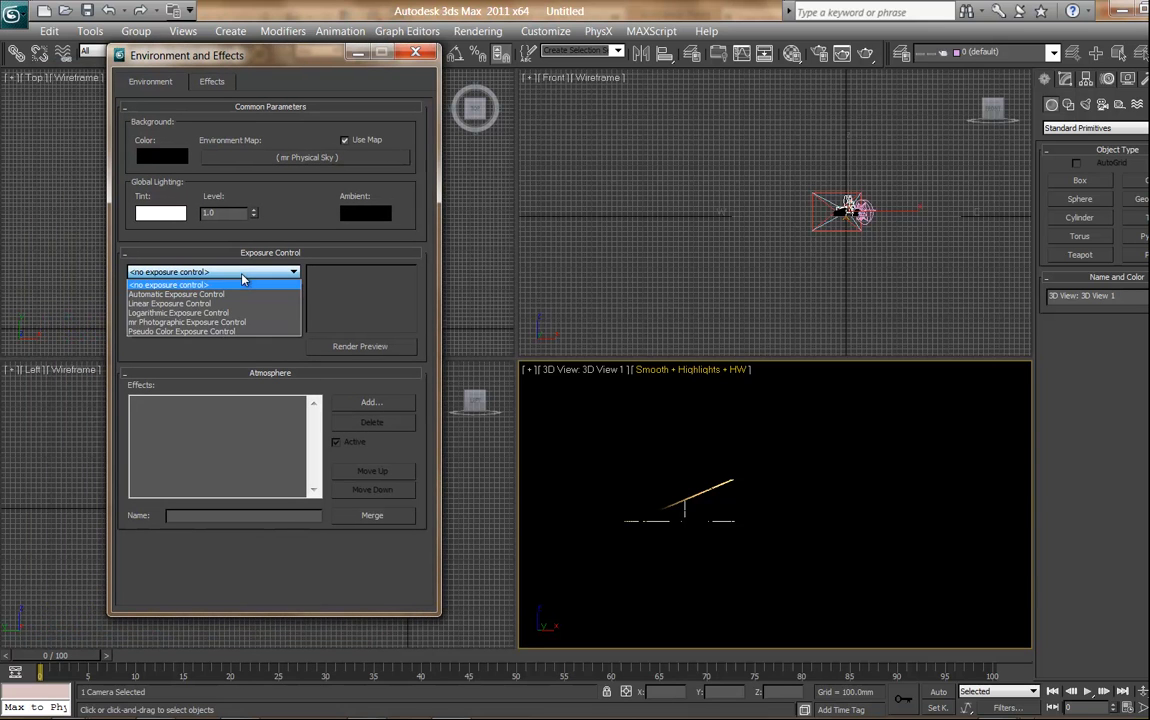
{"action": "left_click", "coordinate": [222, 322]}
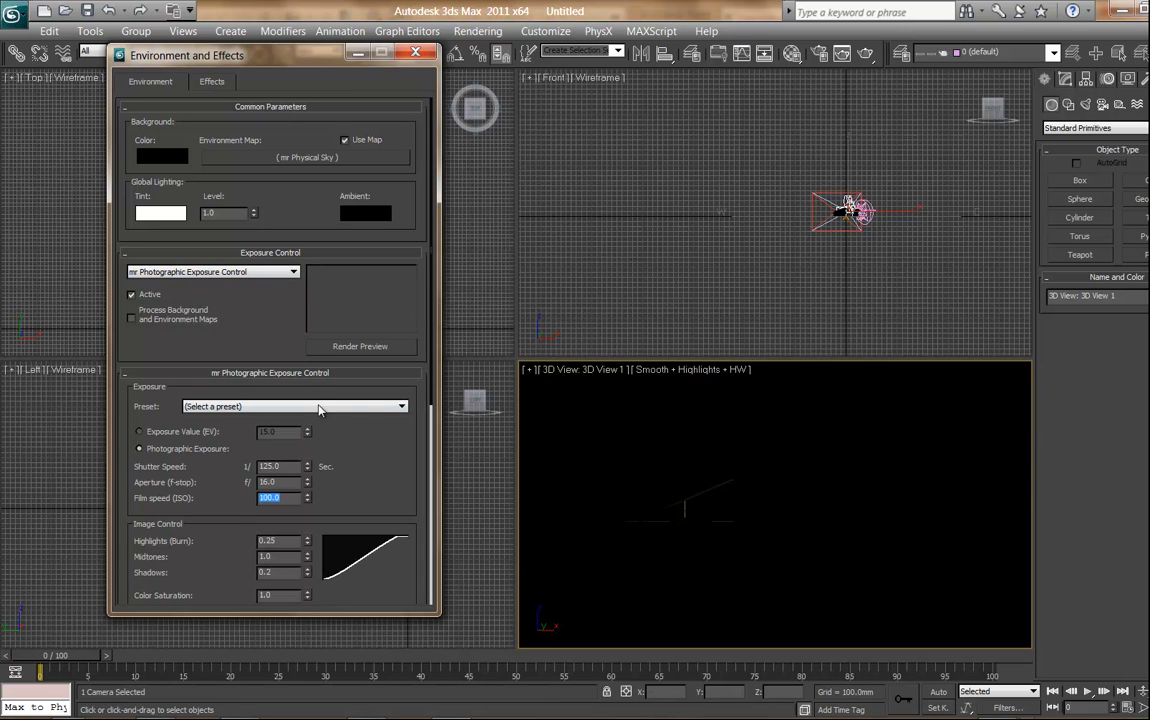
{"action": "left_click", "coordinate": [318, 407]}
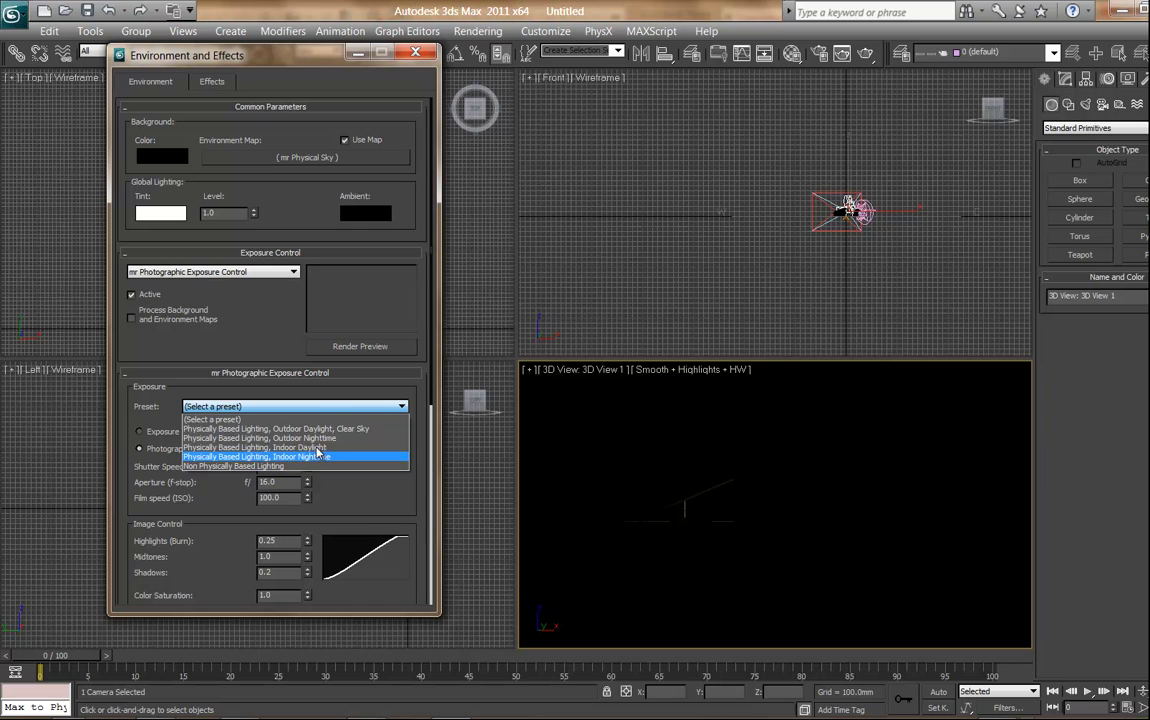
{"action": "left_click", "coordinate": [318, 448]}
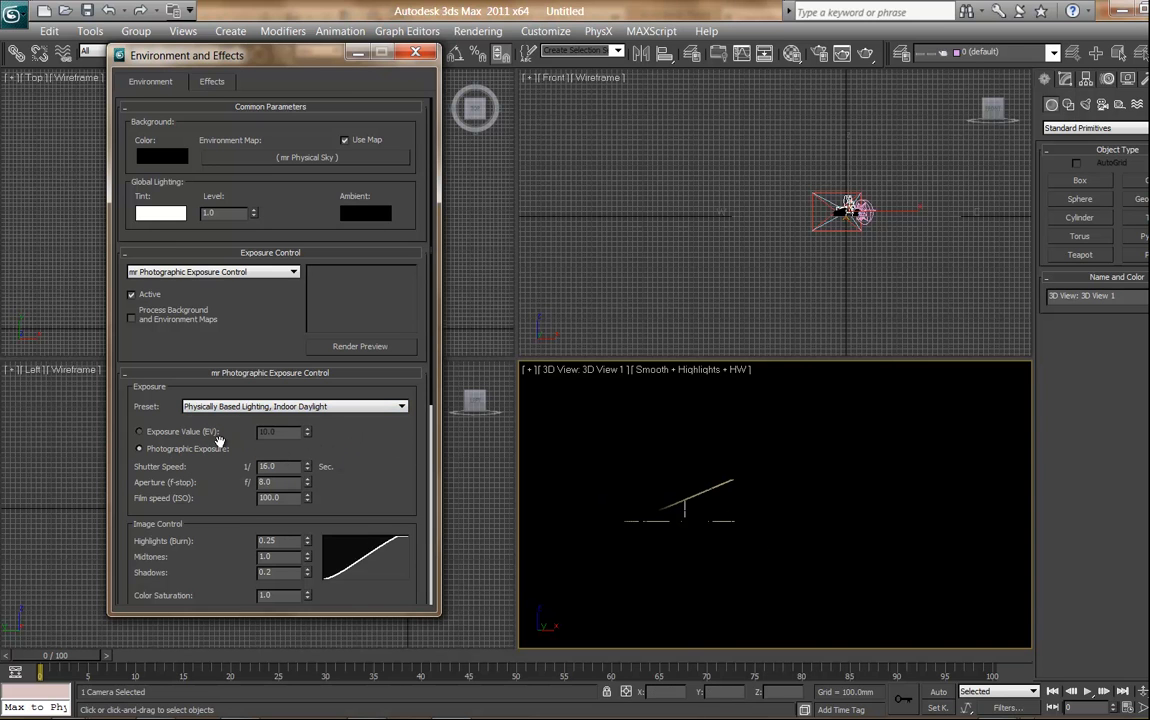
Step: Switch the exposure control to Exposure Value (EV) and set it to 5.0
{"action": "left_click", "coordinate": [167, 433]}
{"action": "left_click", "coordinate": [308, 436]}
{"action": "left_click", "coordinate": [308, 436]}
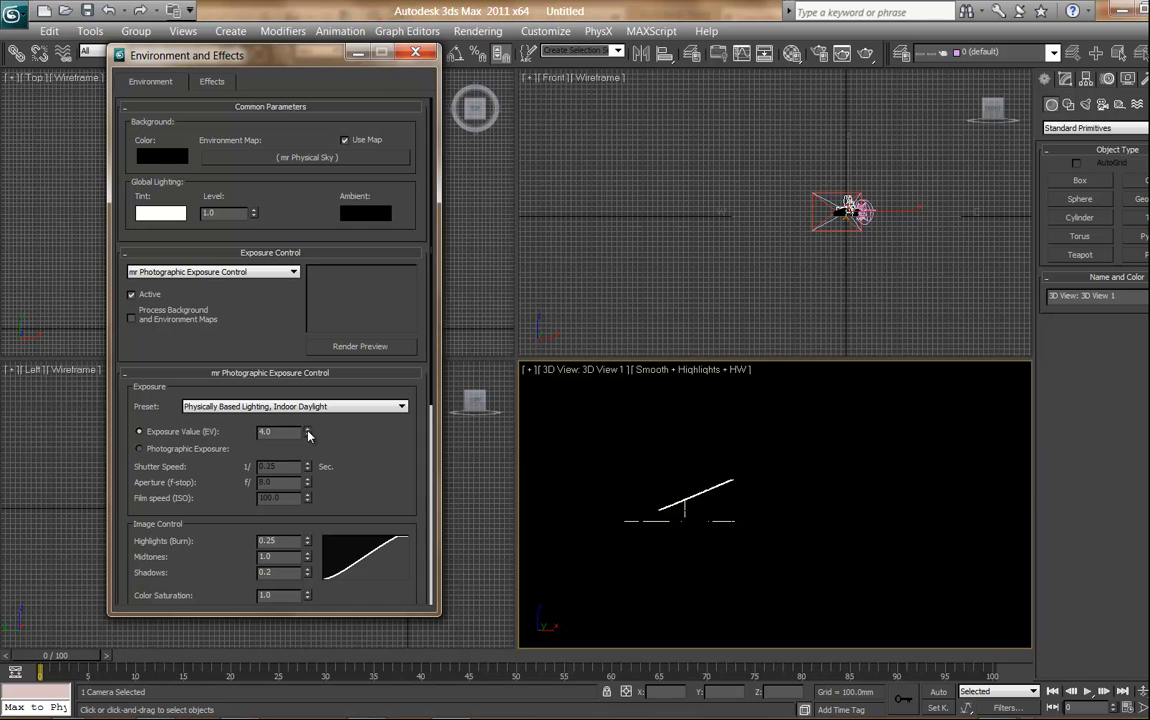
{"action": "left_click", "coordinate": [308, 436]}
{"action": "left_click", "coordinate": [308, 436]}
{"action": "left_click", "coordinate": [308, 436]}
{"action": "left_click", "coordinate": [308, 436]}
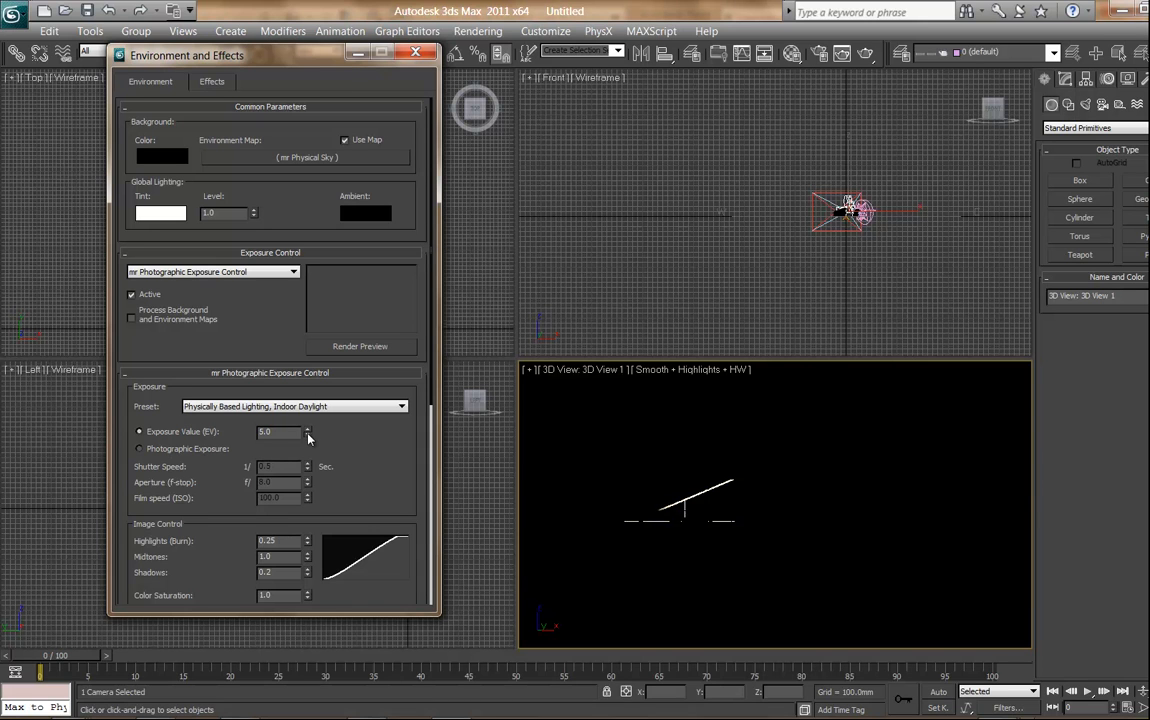
Step: Render an exposure preview, set the Exposure Value (EV) to 8.0, and close the environment settings
{"action": "left_click", "coordinate": [358, 346]}
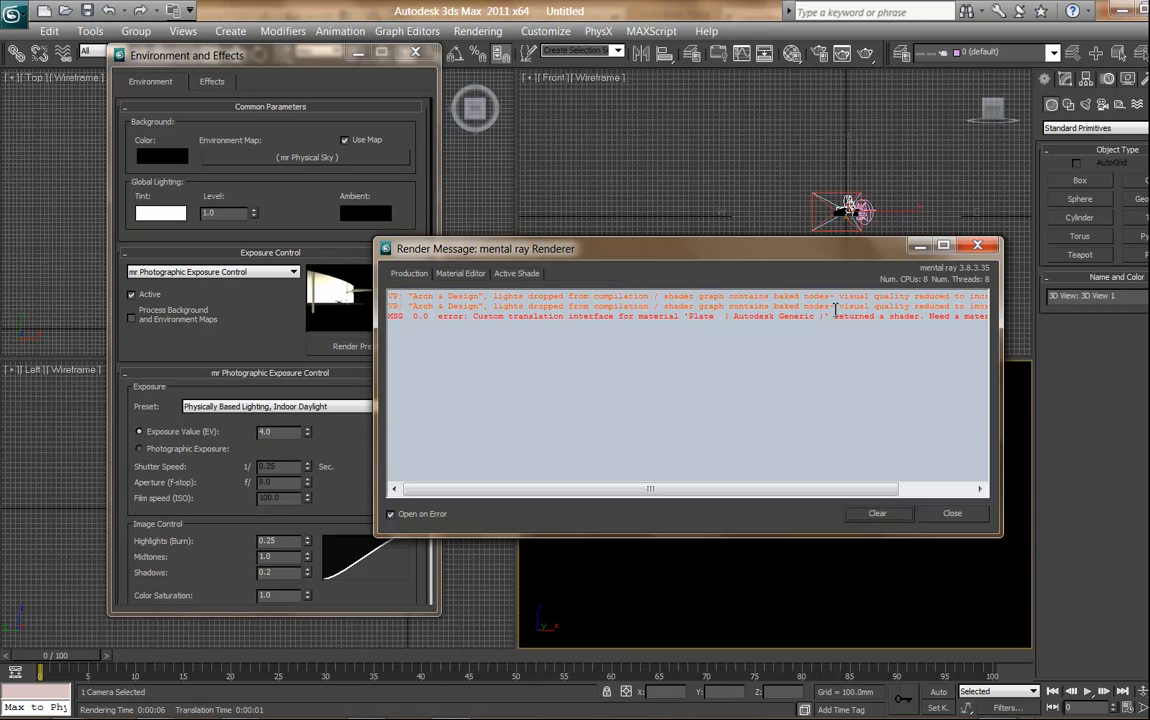
{"action": "left_click", "coordinate": [952, 513]}
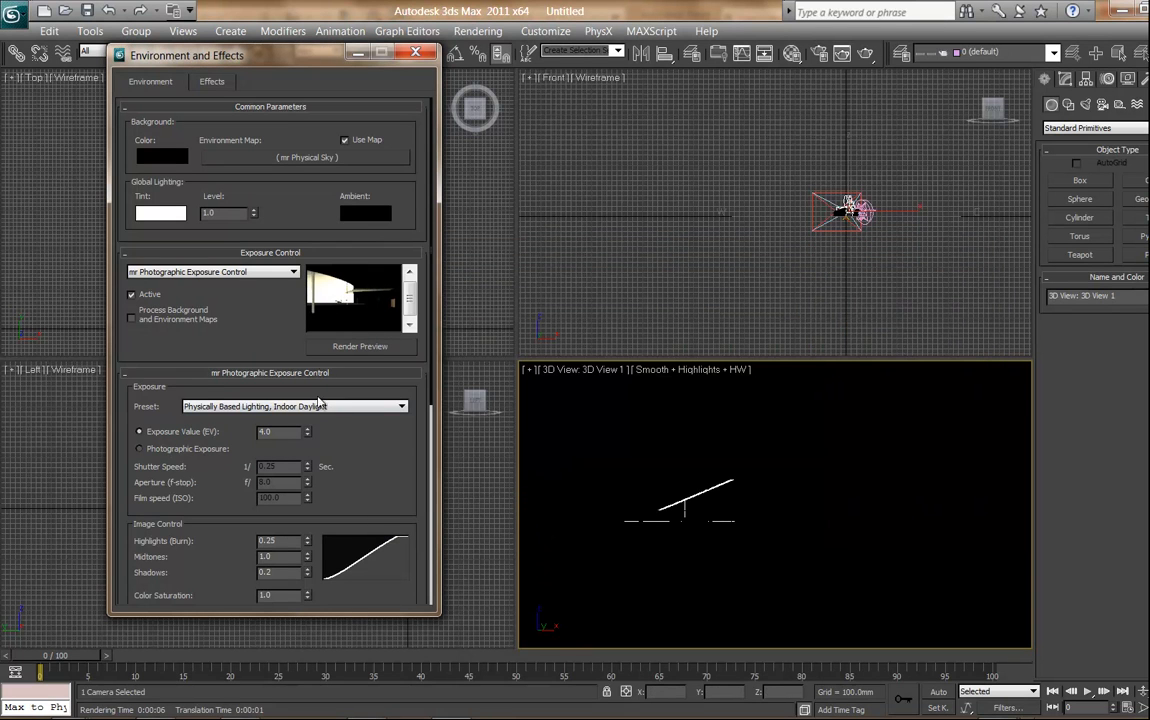
{"action": "left_click", "coordinate": [308, 430]}
{"action": "left_click", "coordinate": [308, 430]}
{"action": "left_click", "coordinate": [308, 430]}
{"action": "left_click", "coordinate": [308, 430]}
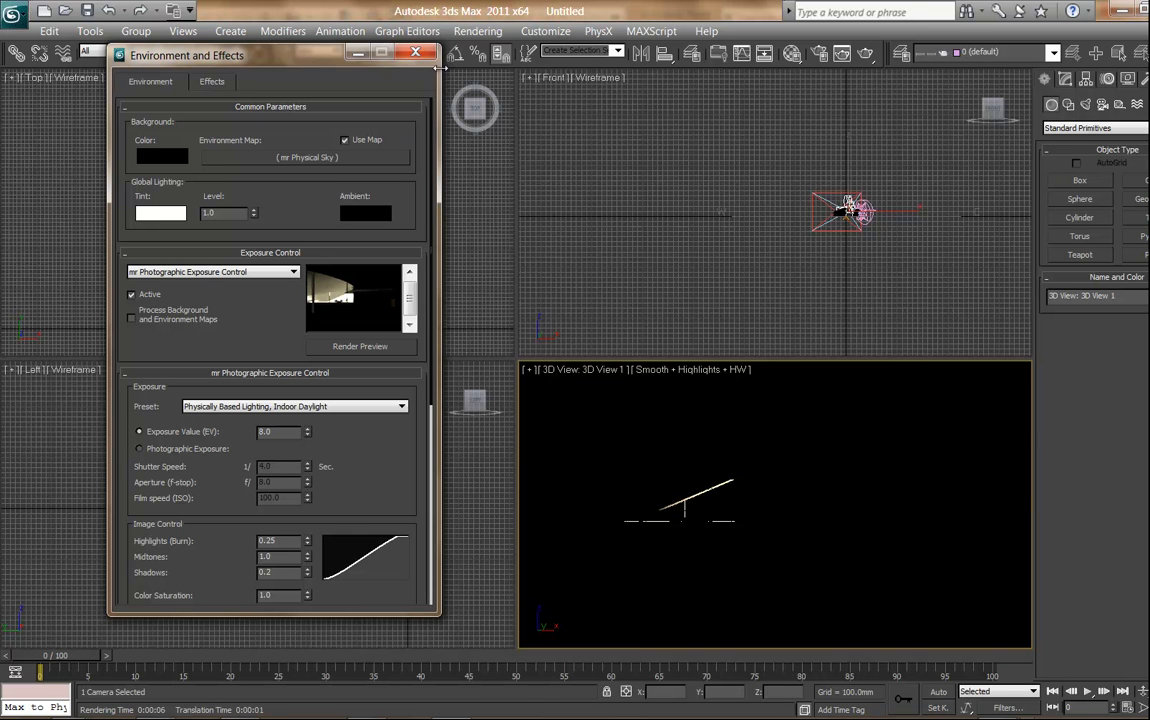
{"action": "left_click", "coordinate": [415, 52]}
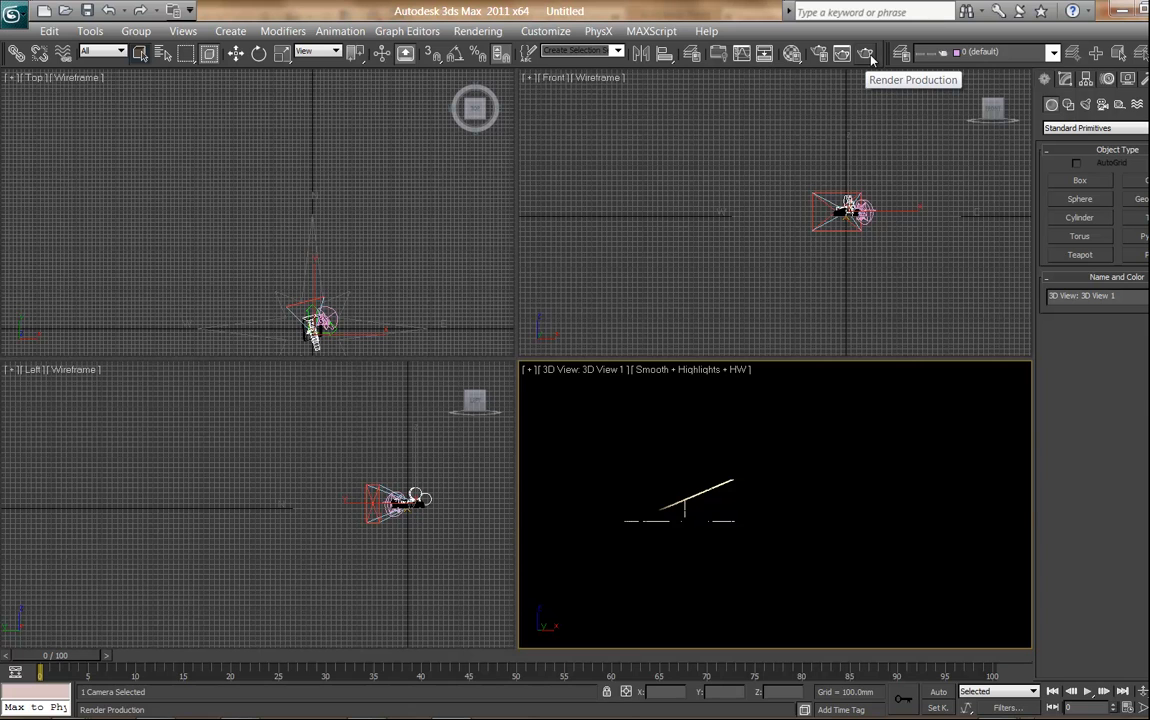
Step: Render the 3D View 1 camera at production quality and dismiss the render message log
{"action": "left_click", "coordinate": [866, 54]}
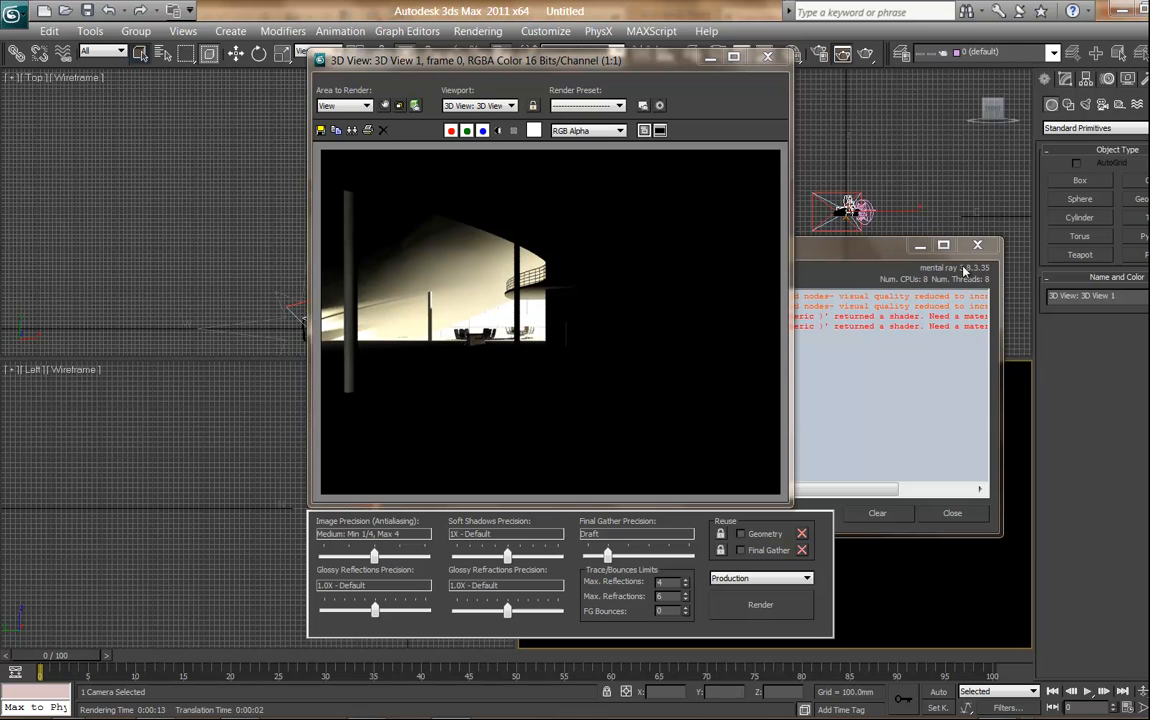
{"action": "left_click", "coordinate": [978, 245]}
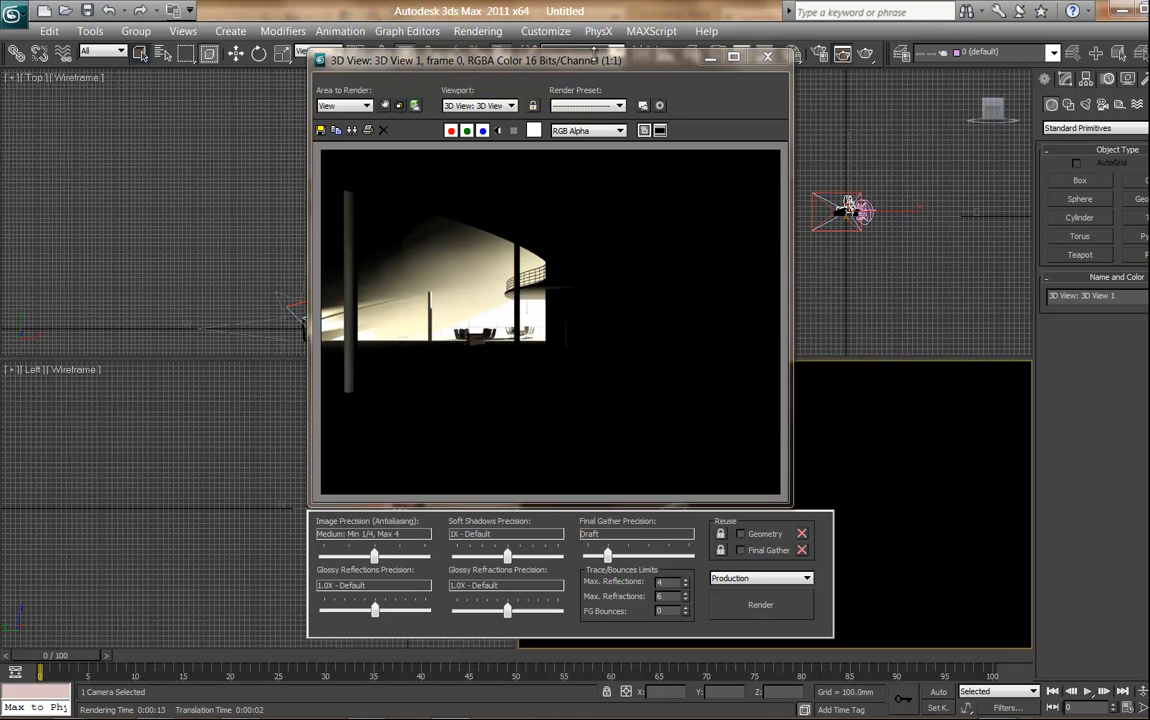
{"action": "left_click_drag", "start_coordinate": [558, 58], "coordinate": [476, 63]}
{"action": "left_click", "coordinate": [476, 31]}
{"action": "left_click", "coordinate": [476, 31]}
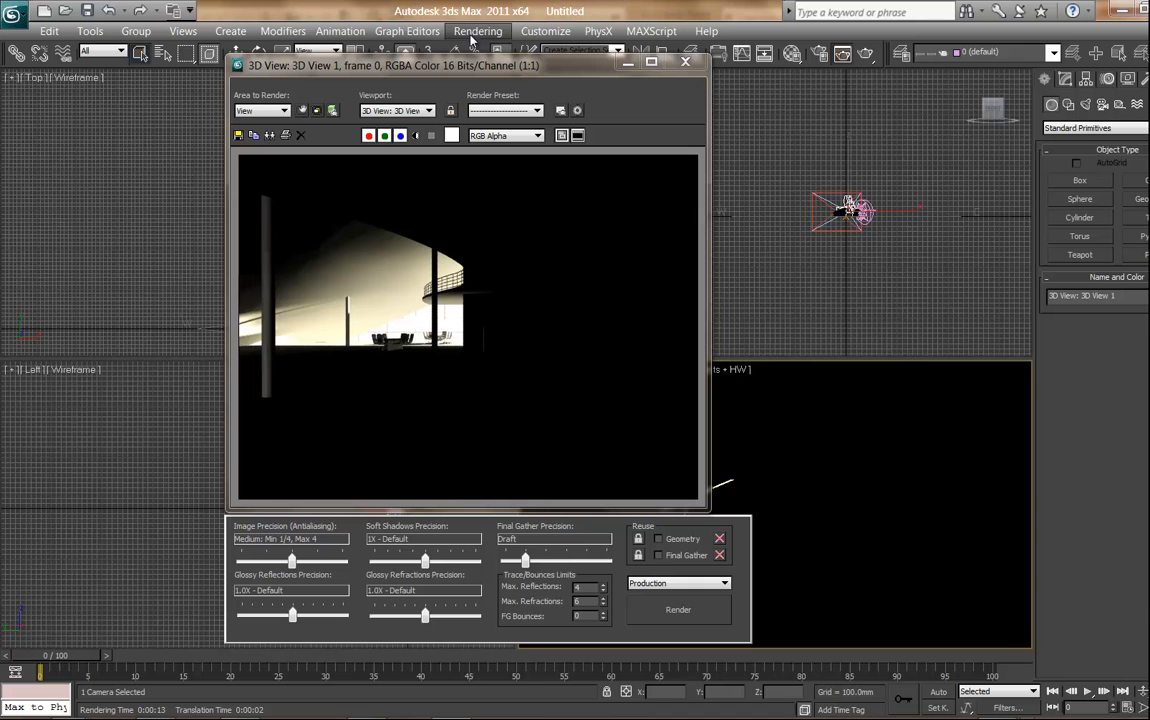
Step: Open the Material Editor, select the second sample slot, and bring up the Material/Map Browser for it
{"action": "left_click", "coordinate": [794, 57]}
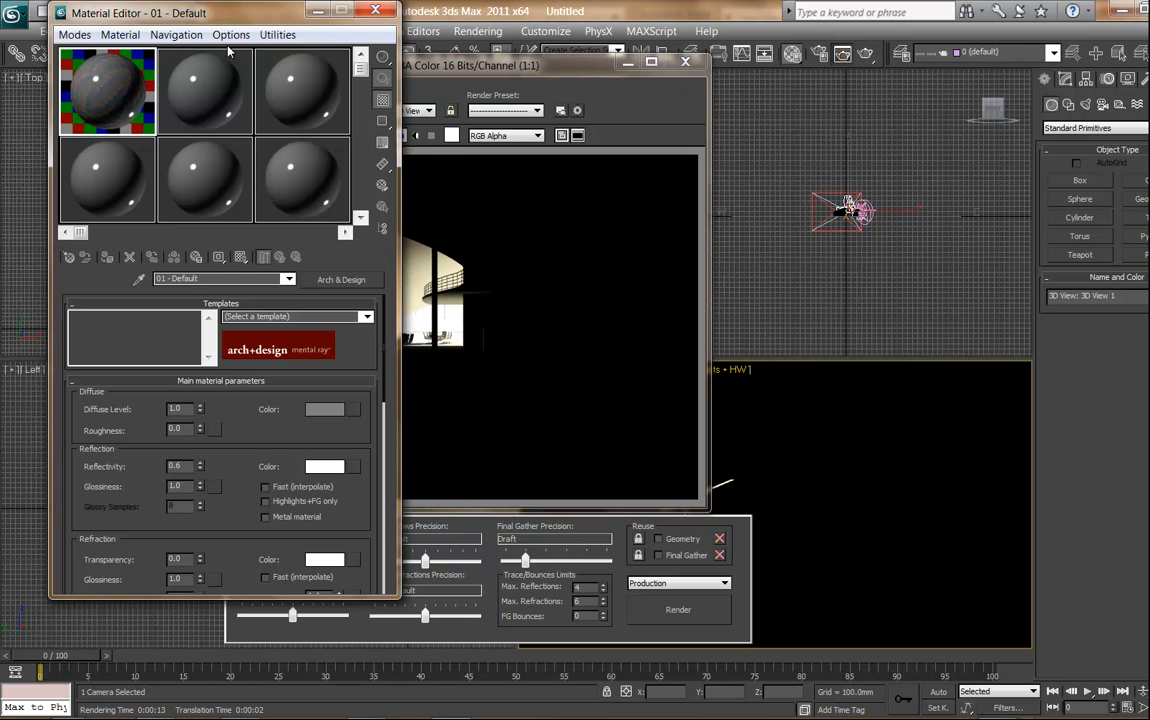
{"action": "left_click_drag", "start_coordinate": [248, 18], "coordinate": [276, 64]}
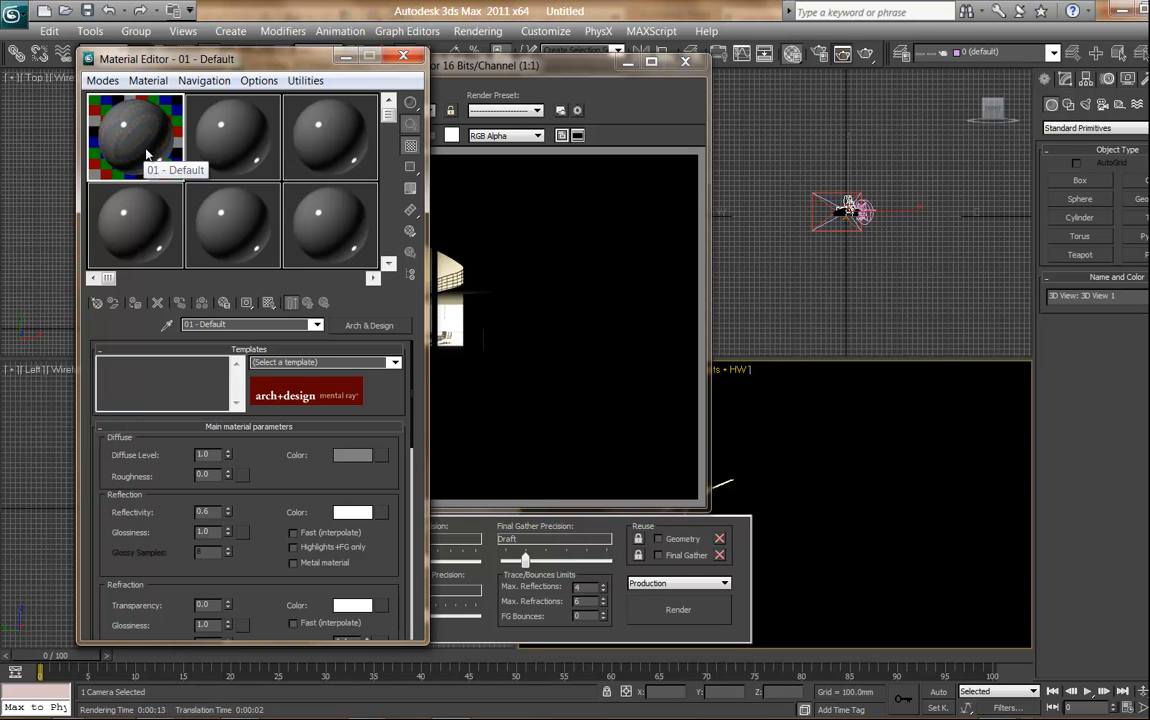
{"action": "left_click", "coordinate": [245, 151]}
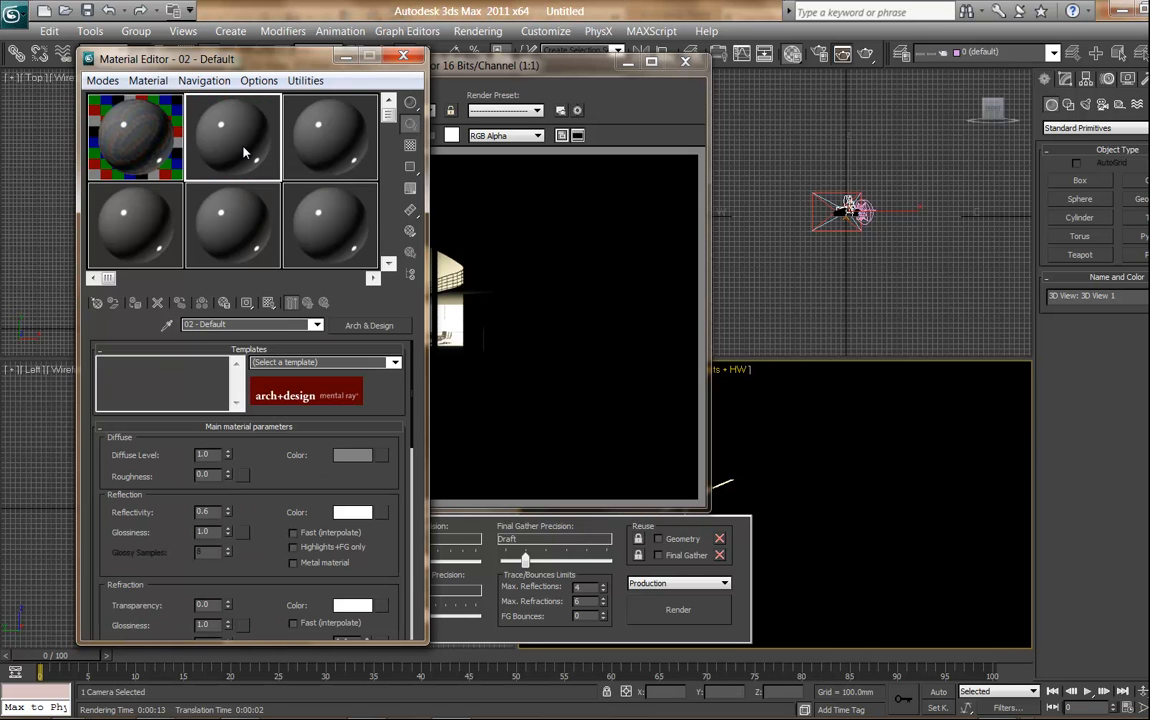
{"action": "left_click", "coordinate": [96, 302]}
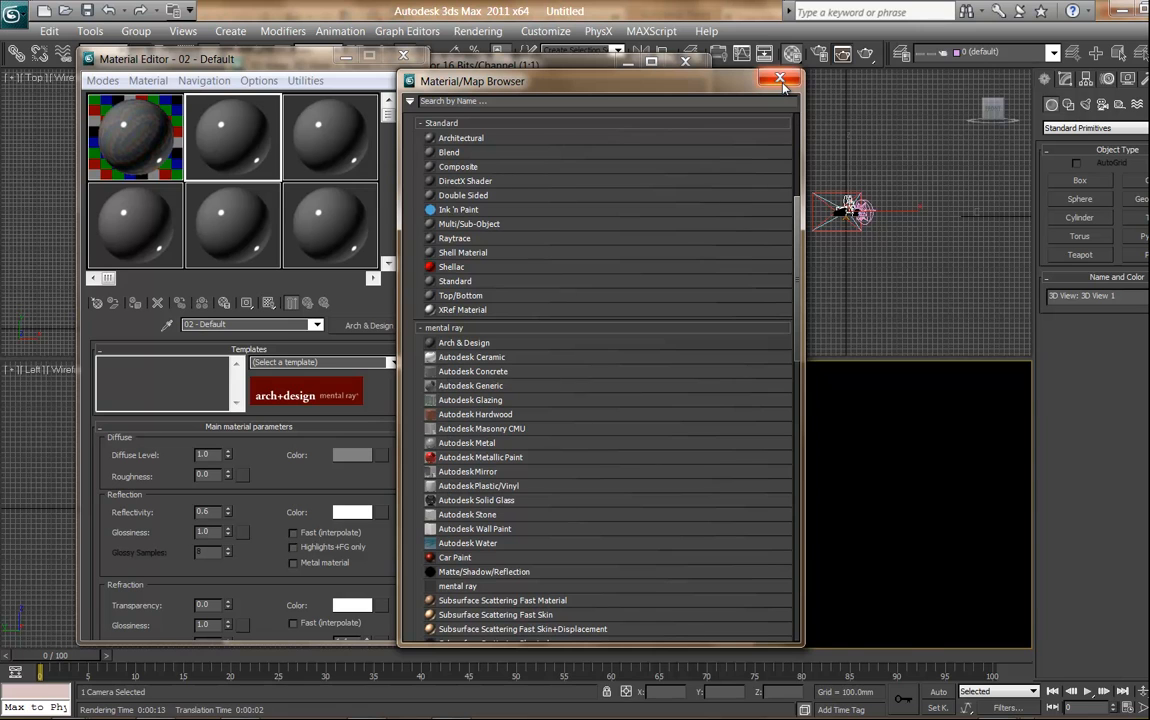
Step: Collapse the Standard, mental ray, MetaSL and Autodesk Material Library groups to reach the Scene Materials, dismissing the render message log
{"action": "left_click", "coordinate": [421, 123]}
{"action": "left_click", "coordinate": [421, 141]}
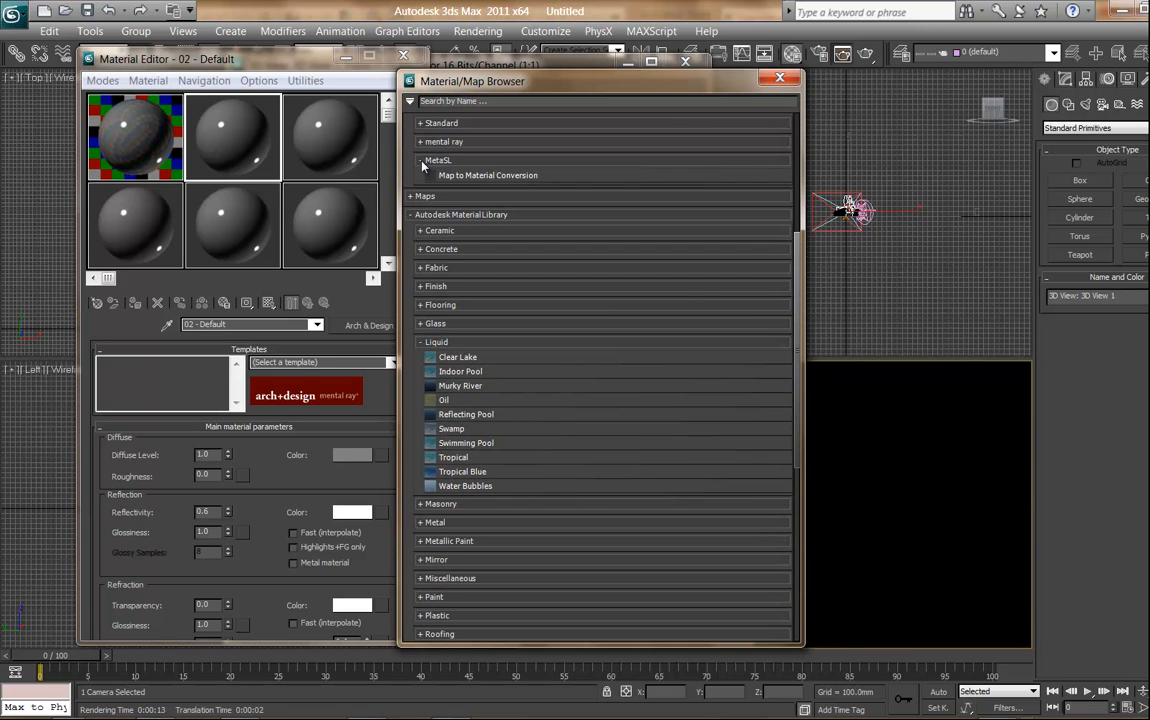
{"action": "left_click", "coordinate": [421, 160]}
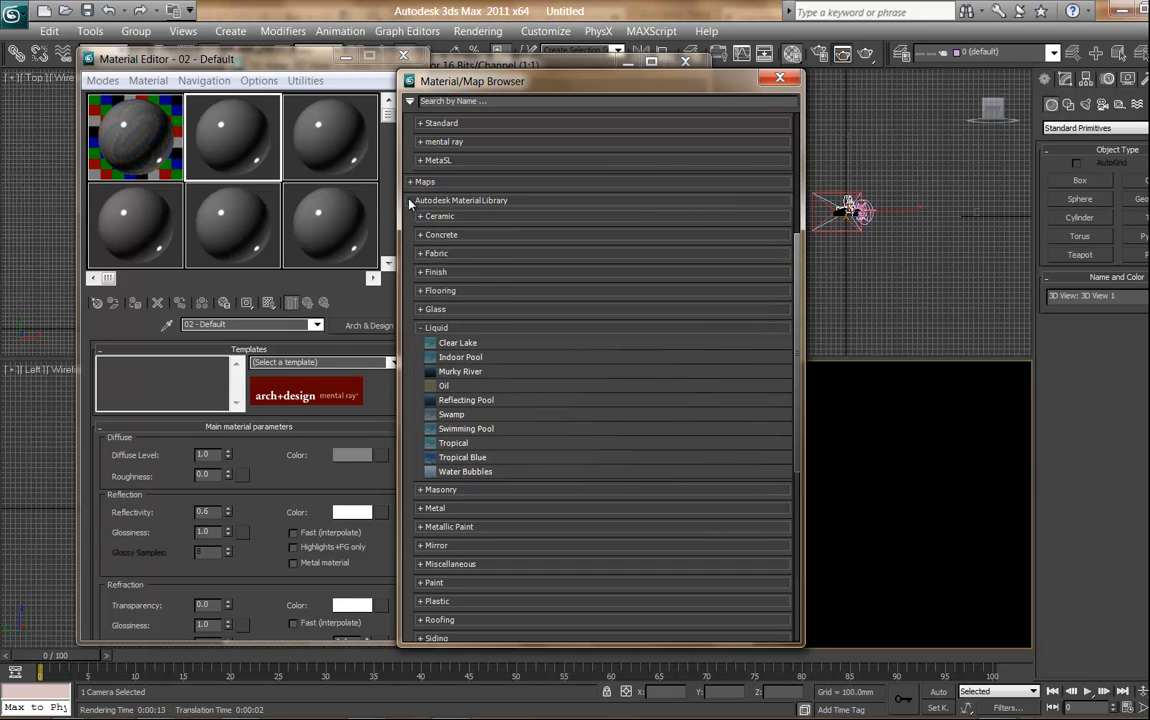
{"action": "left_click", "coordinate": [411, 200]}
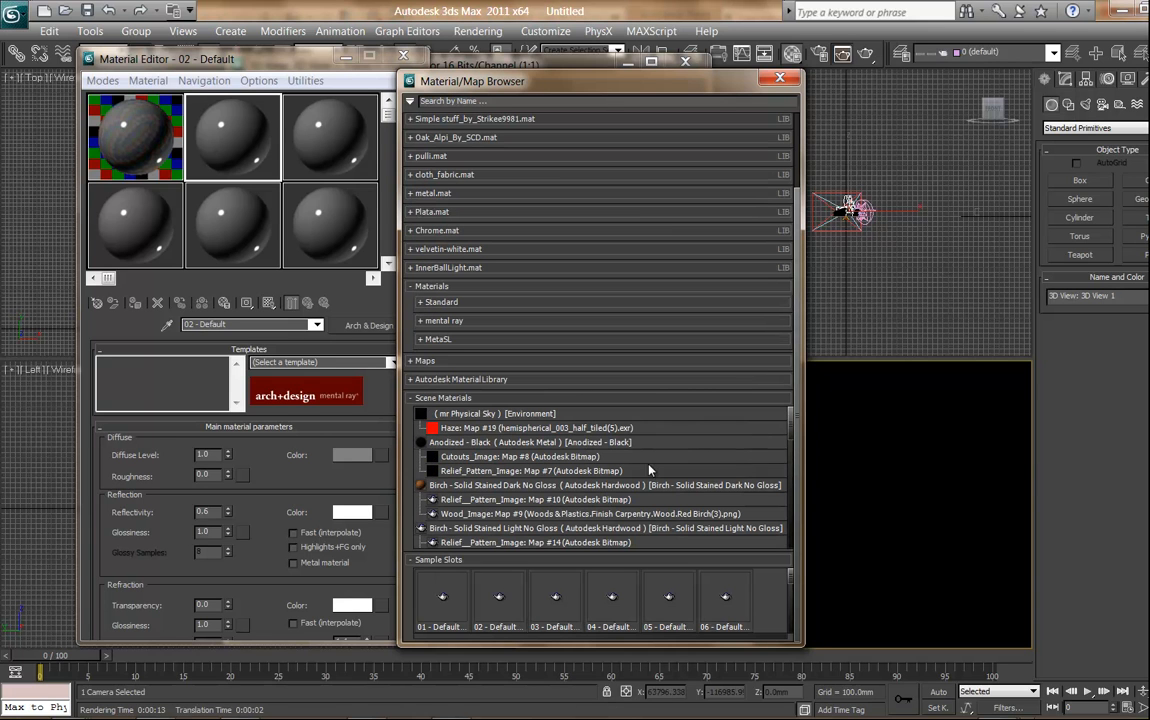
{"action": "mouse_move", "coordinate": [789, 432]}
{"action": "left_mouse_down"}
{"action": "mouse_move", "coordinate": [795, 540]}
{"action": "mouse_move", "coordinate": [806, 421]}
{"action": "left_mouse_up"}
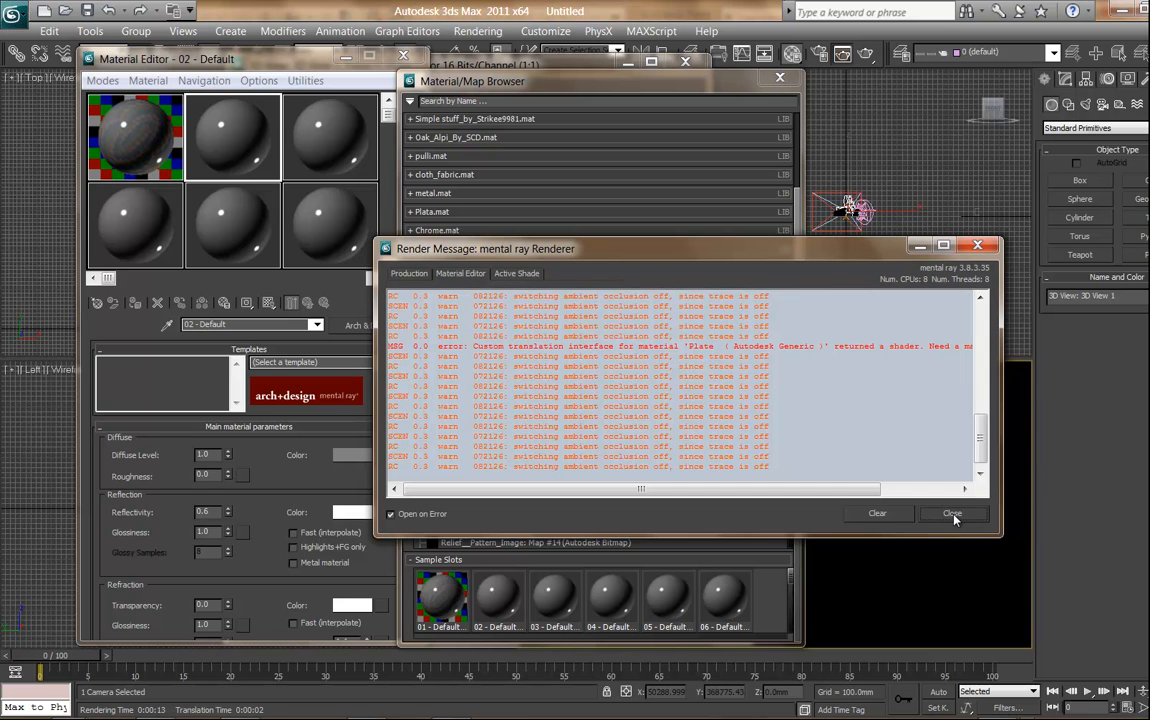
{"action": "left_click", "coordinate": [951, 514]}
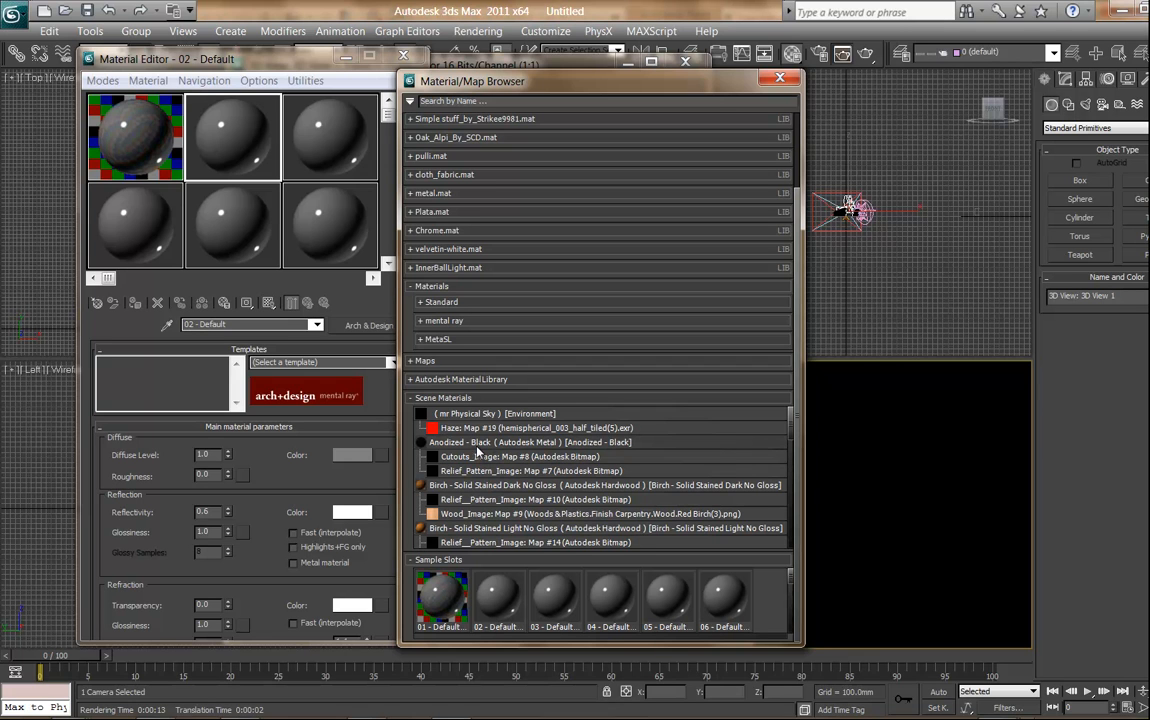
Step: Load the Anodized - Black scene material into the second sample slot and move the browser clear of the Material Editor
{"action": "left_click_drag", "start_coordinate": [474, 445], "coordinate": [226, 113]}
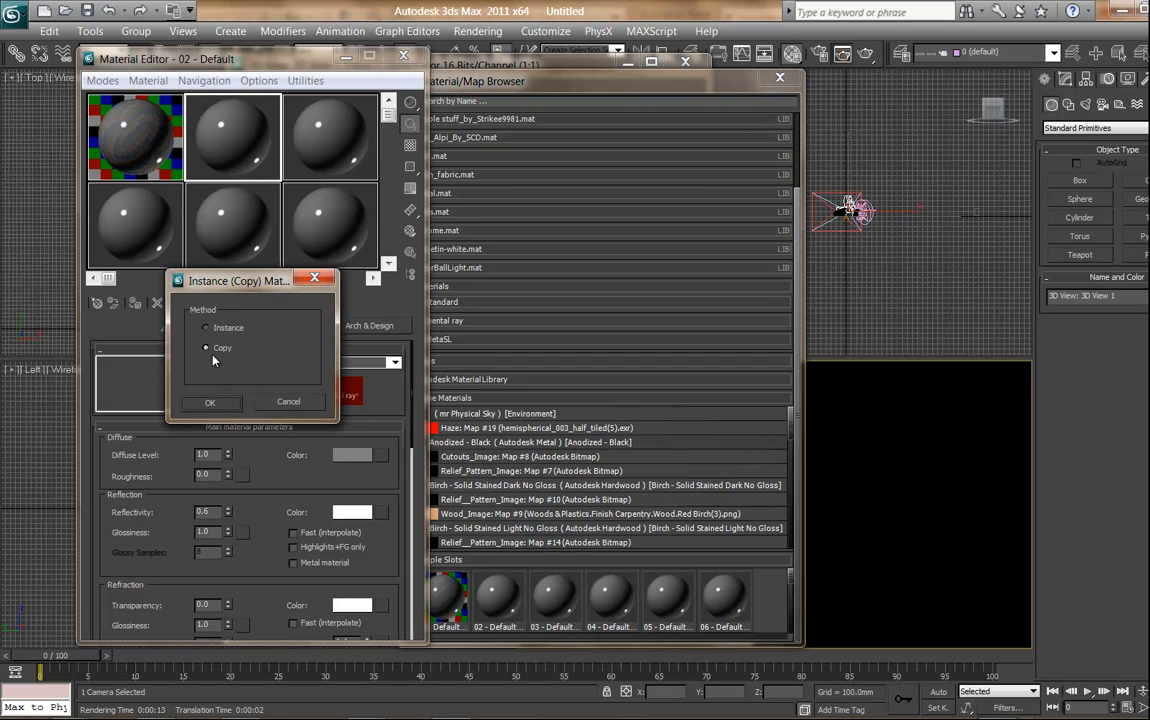
{"action": "left_click", "coordinate": [210, 402]}
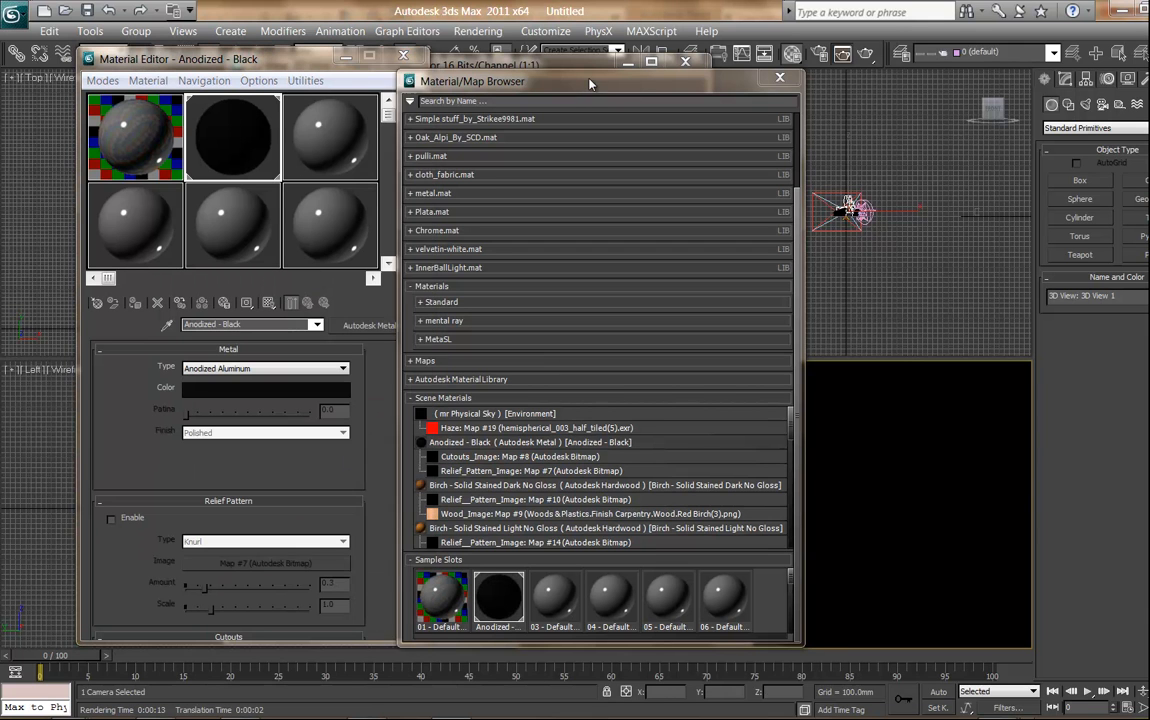
{"action": "left_click_drag", "start_coordinate": [590, 84], "coordinate": [630, 50]}
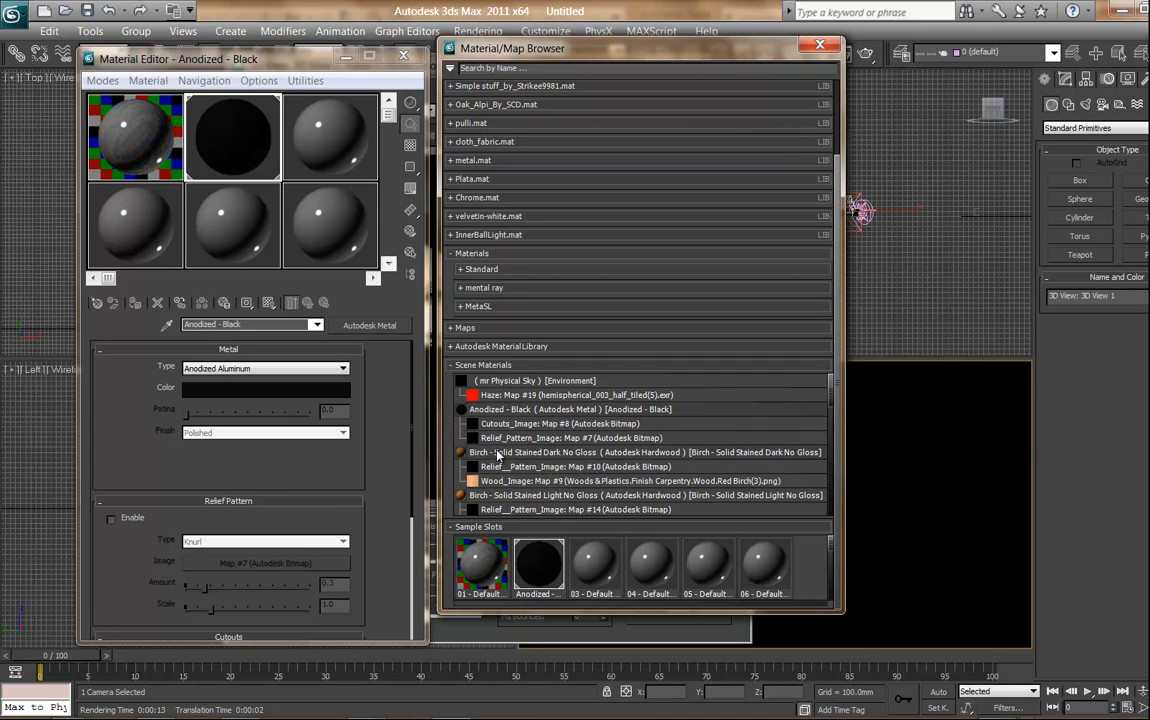
Step: Load the Birch - Solid Stained Dark No Gloss scene material into the third sample slot and inspect its enlarged preview
{"action": "left_click_drag", "start_coordinate": [505, 458], "coordinate": [340, 145]}
{"action": "left_click", "coordinate": [207, 403]}
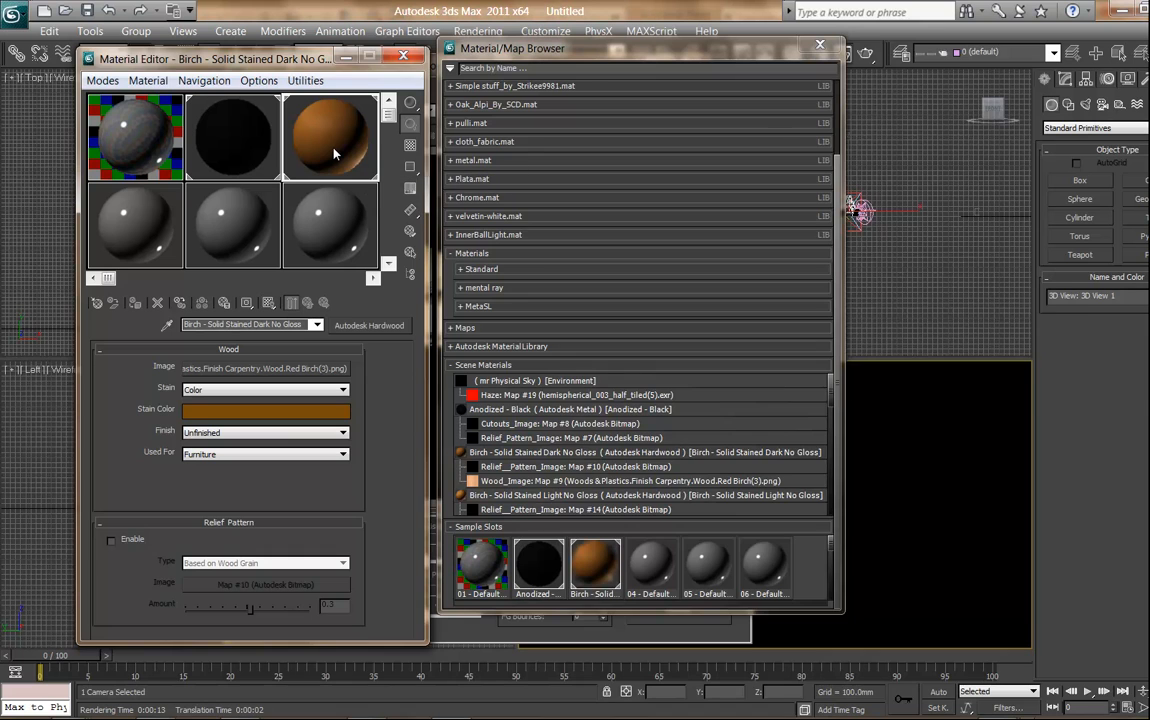
{"action": "double_click", "coordinate": [299, 132]}
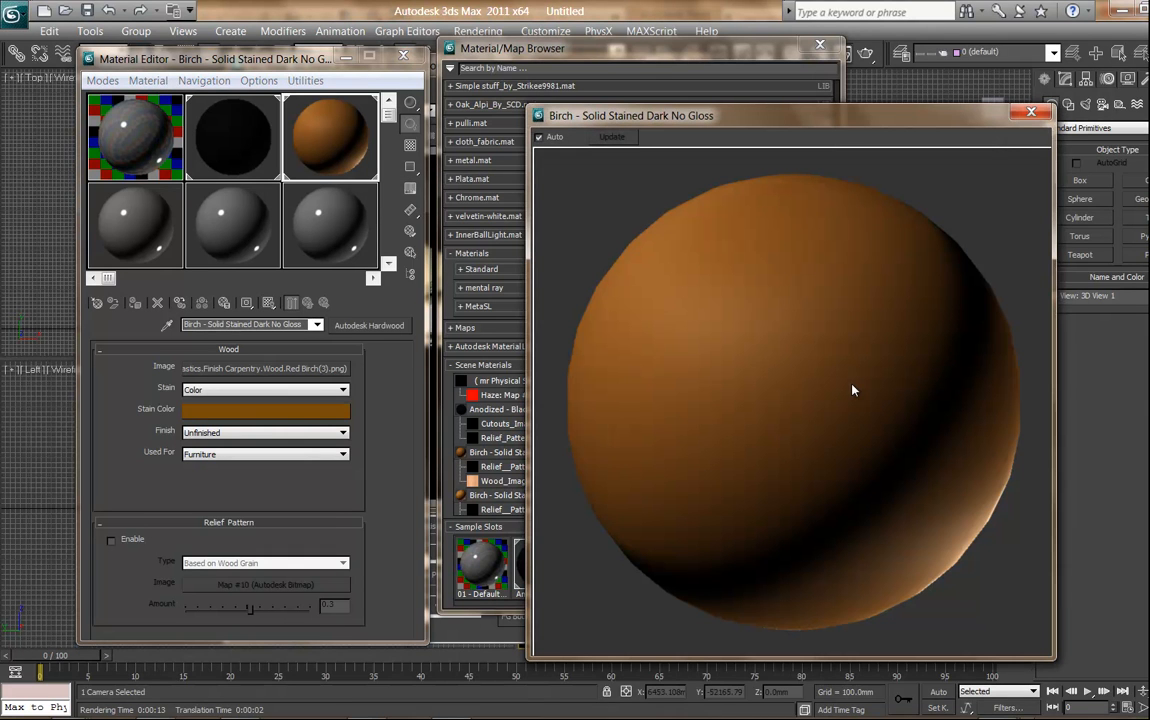
{"action": "left_click", "coordinate": [1030, 115]}
Step: Highlight the dark birch's wood image in Asset Tracking, enlarge the list to check its path, and close it
{"action": "right_click", "coordinate": [297, 367]}
{"action": "right_click", "coordinate": [250, 368]}
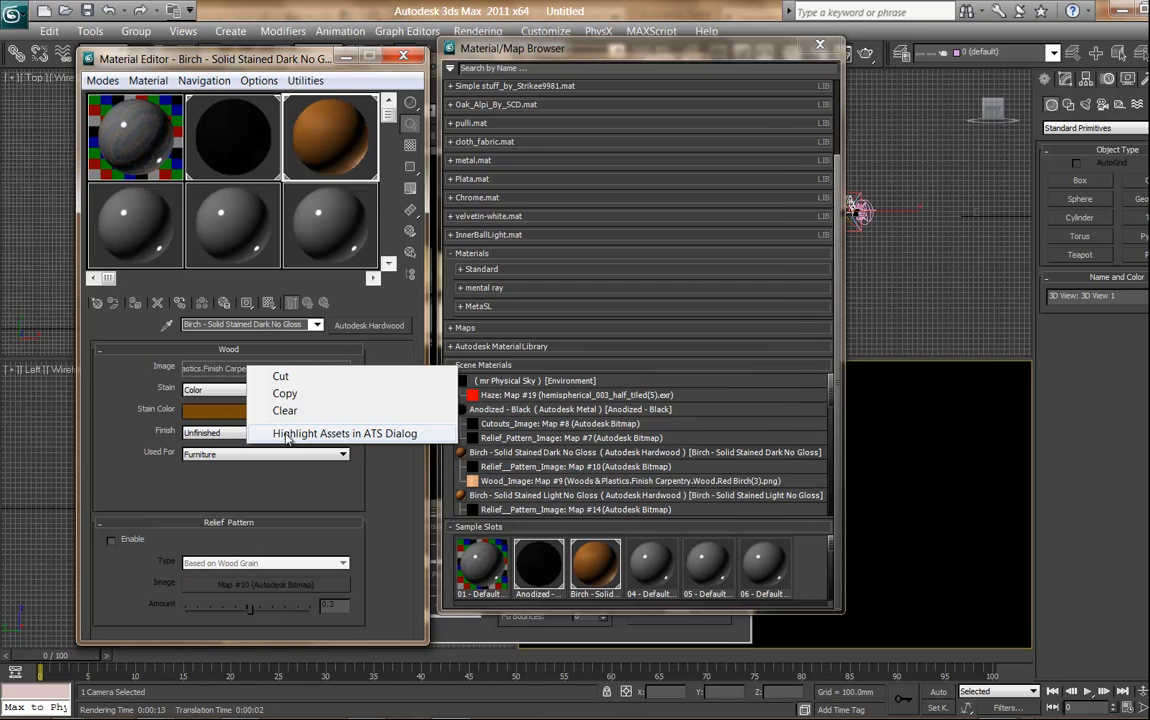
{"action": "left_click", "coordinate": [300, 433]}
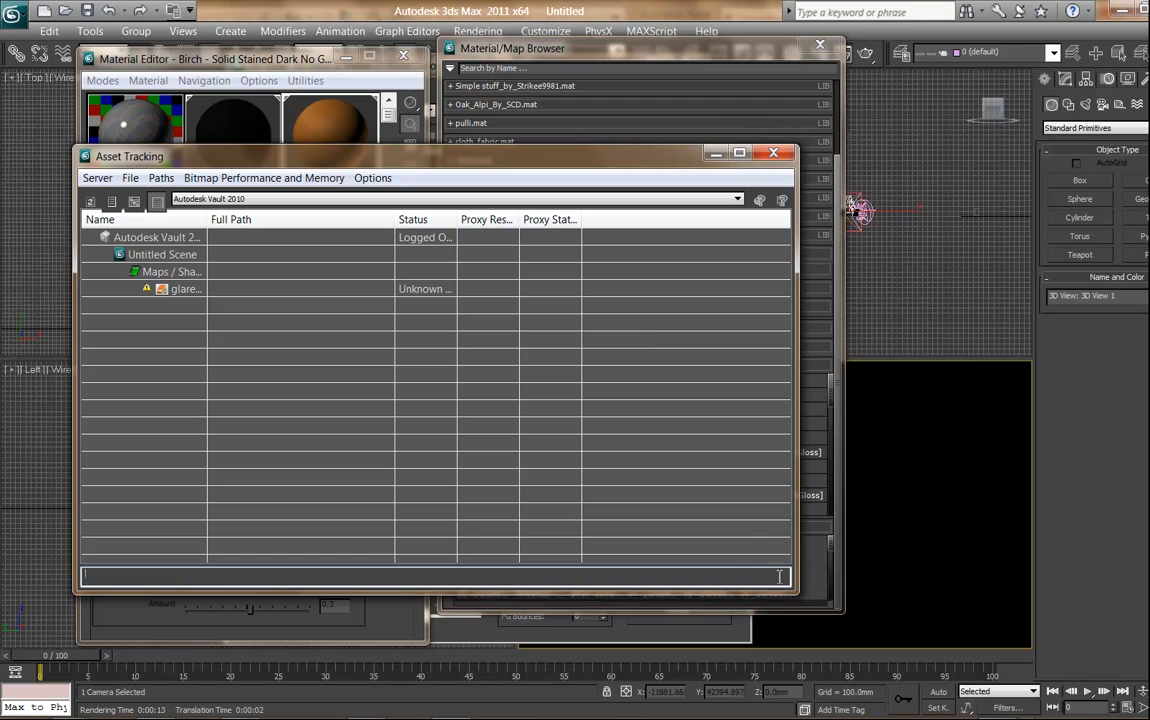
{"action": "left_click_drag", "start_coordinate": [795, 592], "coordinate": [967, 651]}
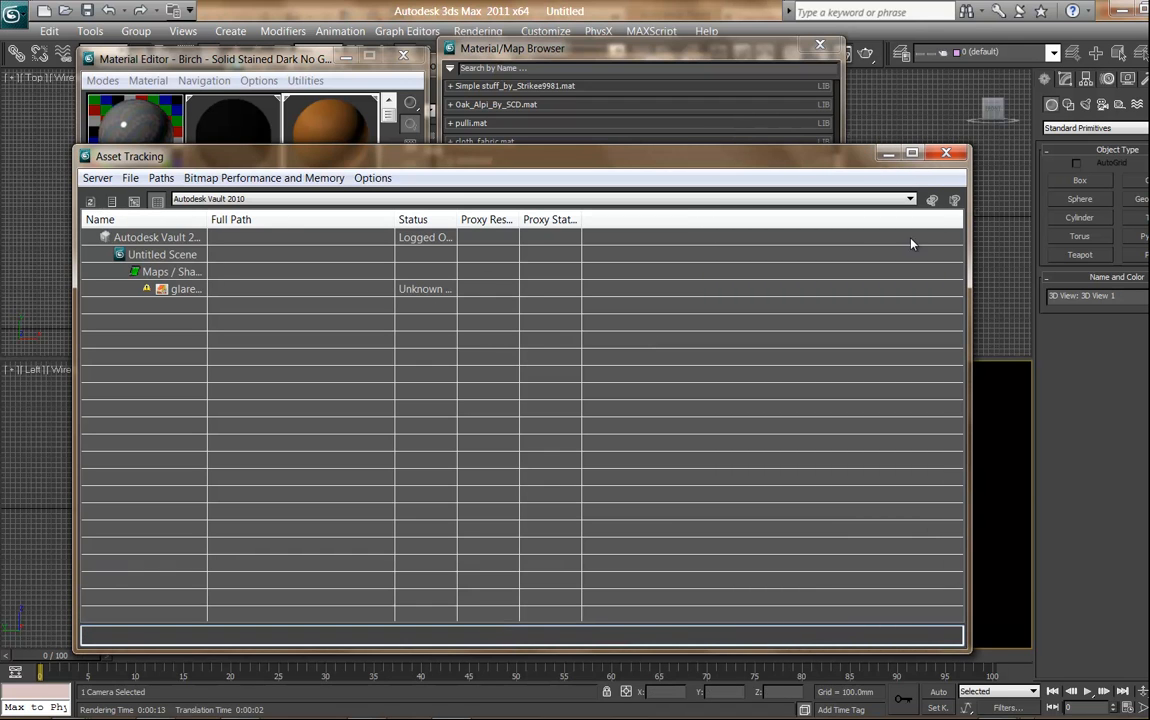
{"action": "left_click", "coordinate": [946, 153]}
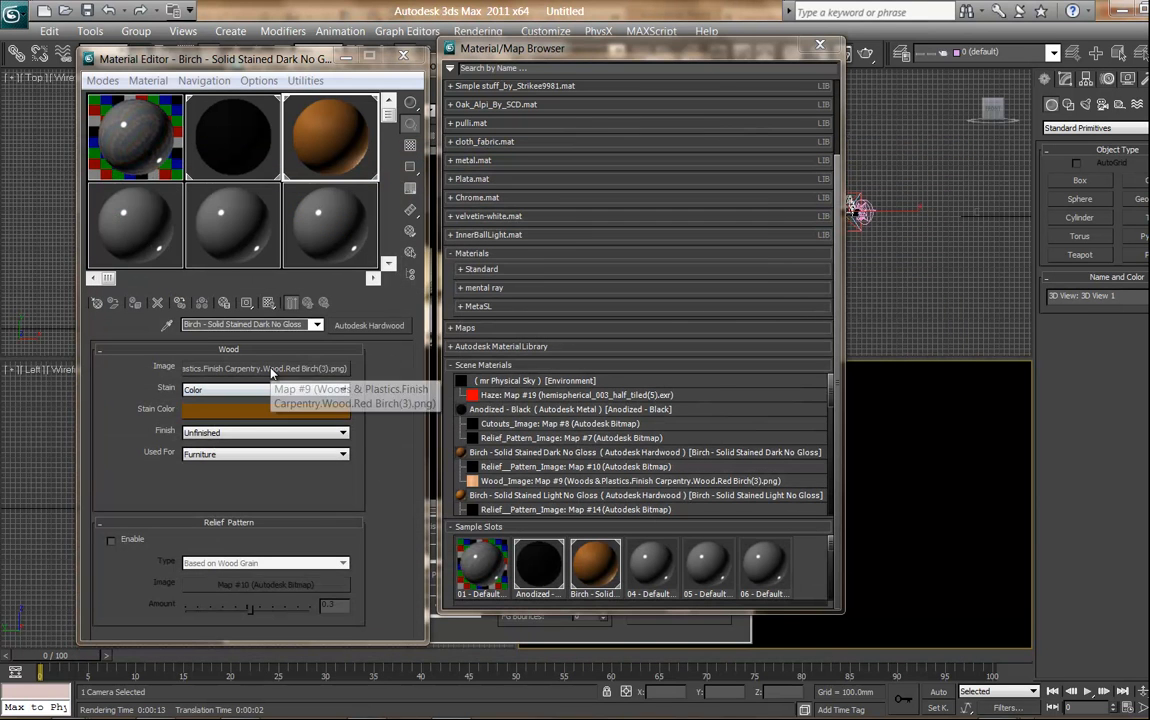
Step: Open the source bitmap of the dark birch's wood image map to view its texture, and close the picture
{"action": "right_click", "coordinate": [270, 371]}
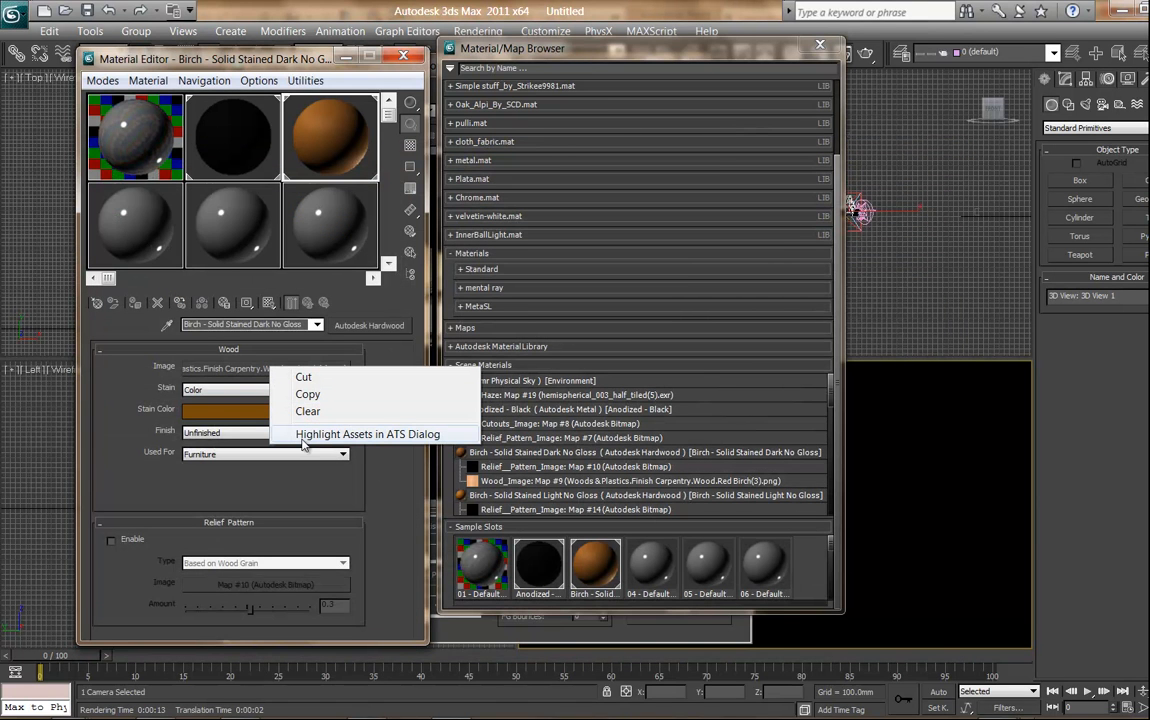
{"action": "left_click", "coordinate": [240, 368]}
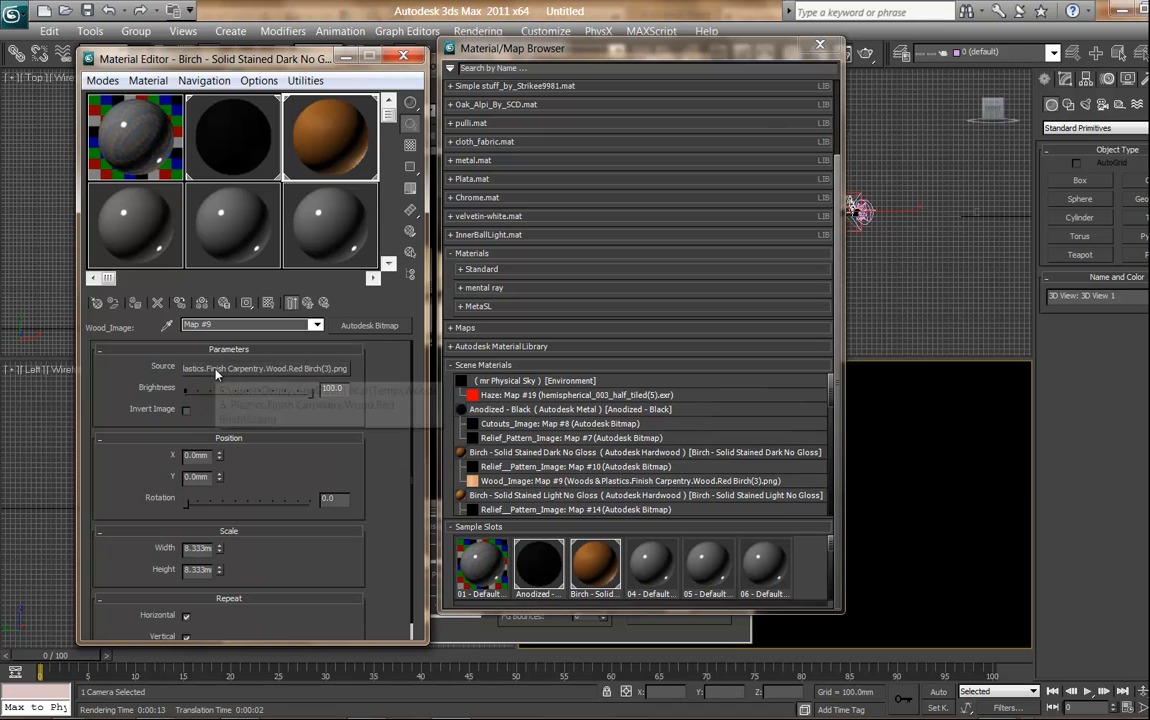
{"action": "right_click", "coordinate": [243, 369]}
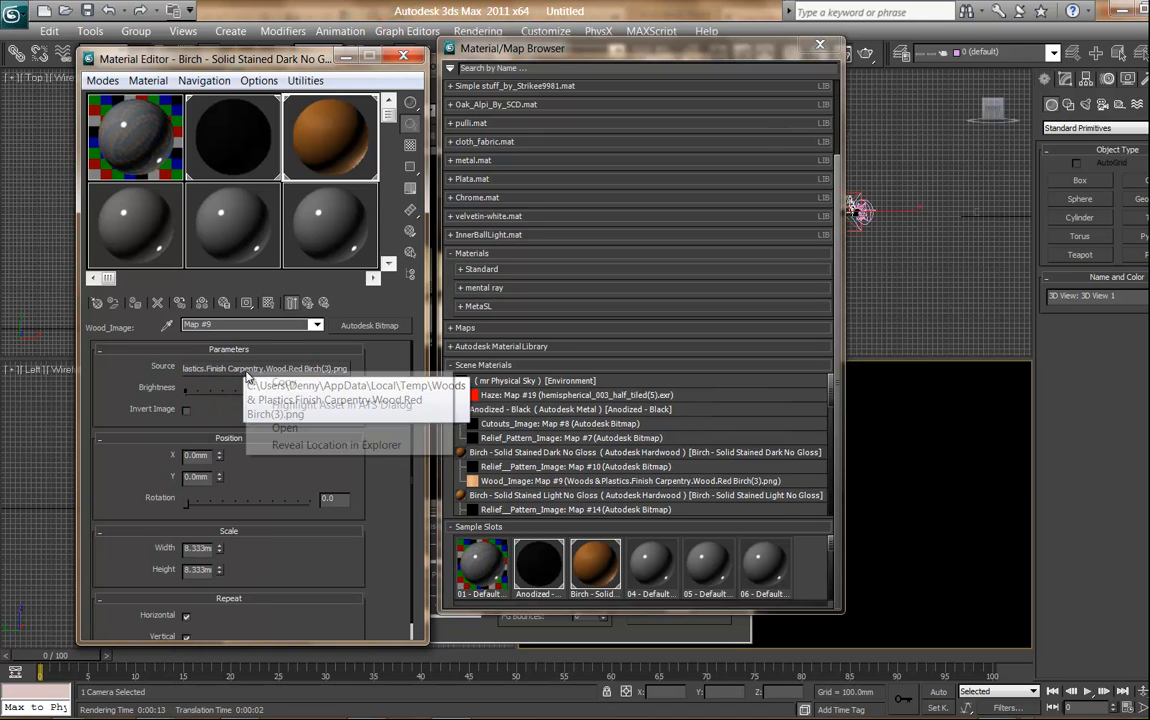
{"action": "left_click", "coordinate": [284, 430]}
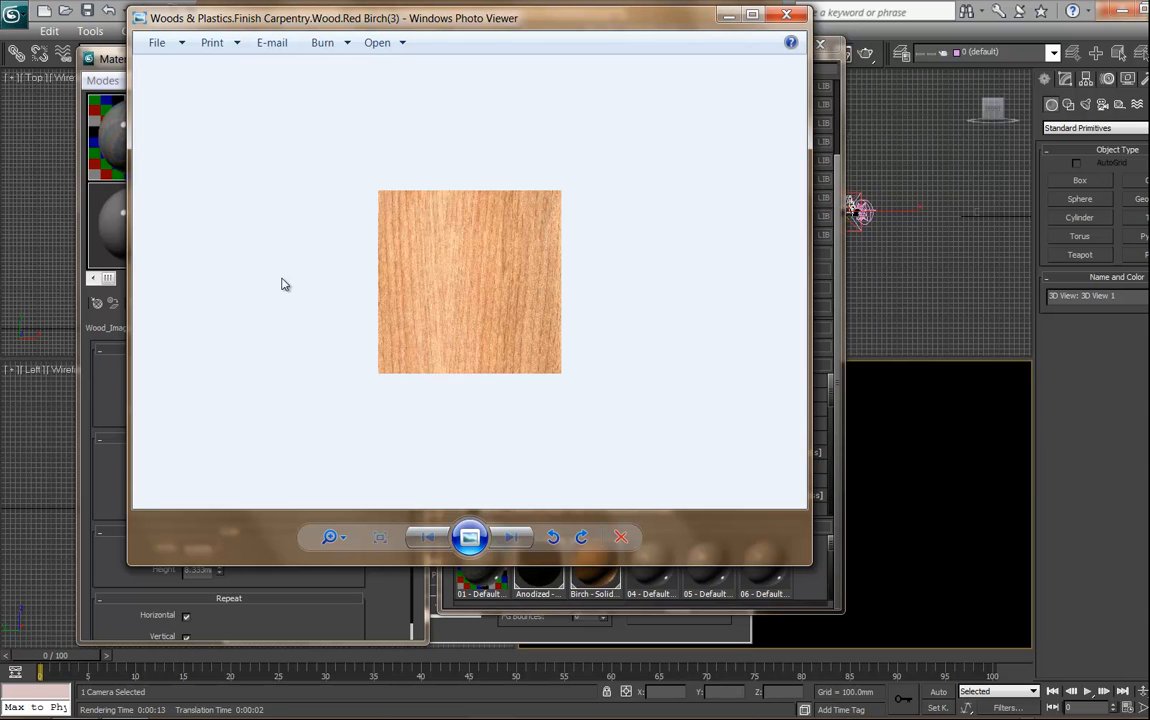
{"action": "left_click", "coordinate": [789, 15]}
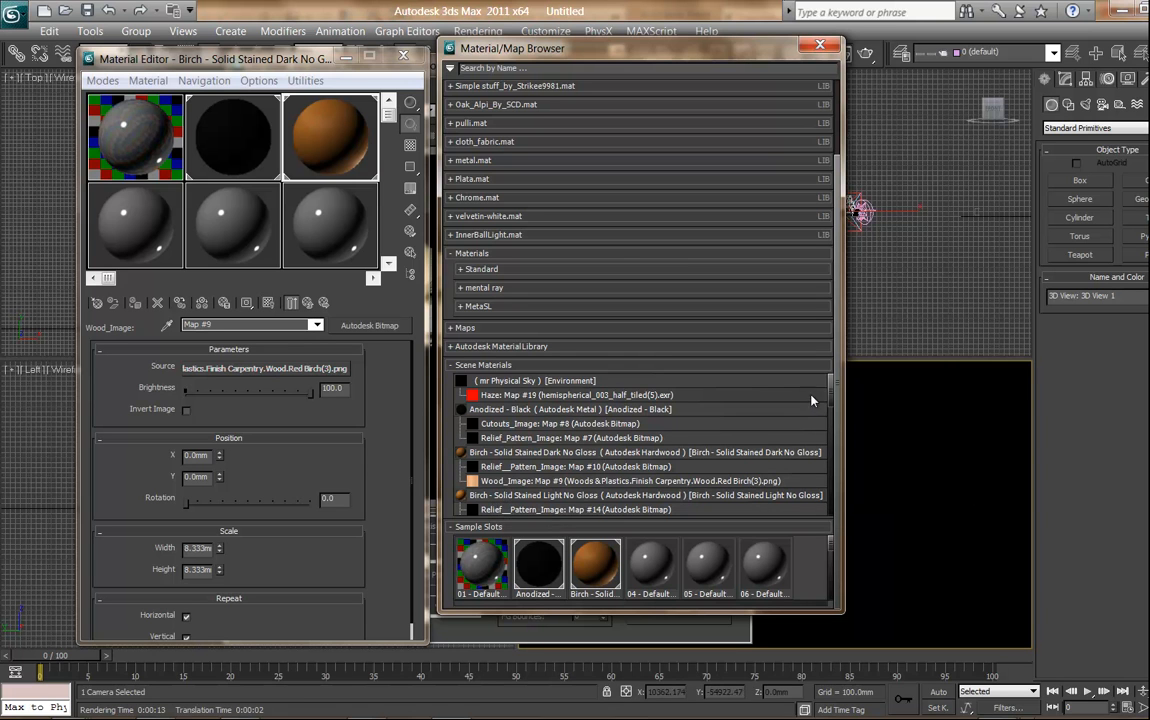
Step: Load the Birch - Solid Stained Light No Gloss scene material as an instance into the fourth sample slot
{"action": "left_click_drag", "start_coordinate": [828, 397], "coordinate": [830, 410]}
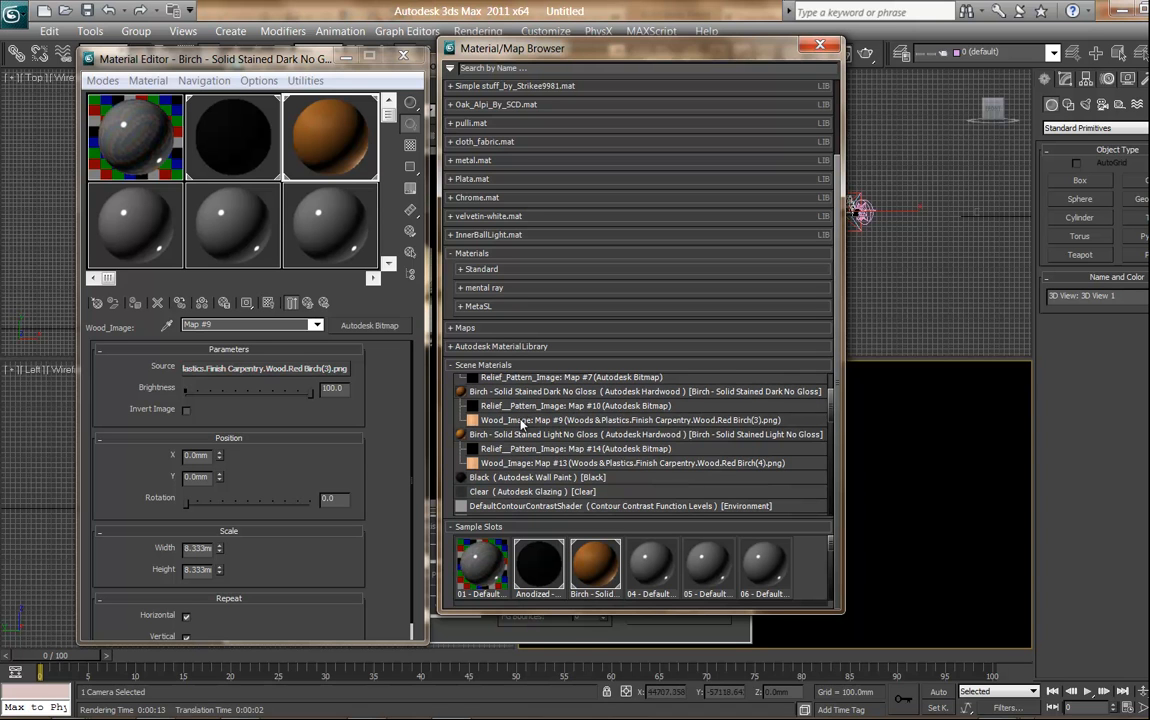
{"action": "left_click_drag", "start_coordinate": [520, 437], "coordinate": [173, 252]}
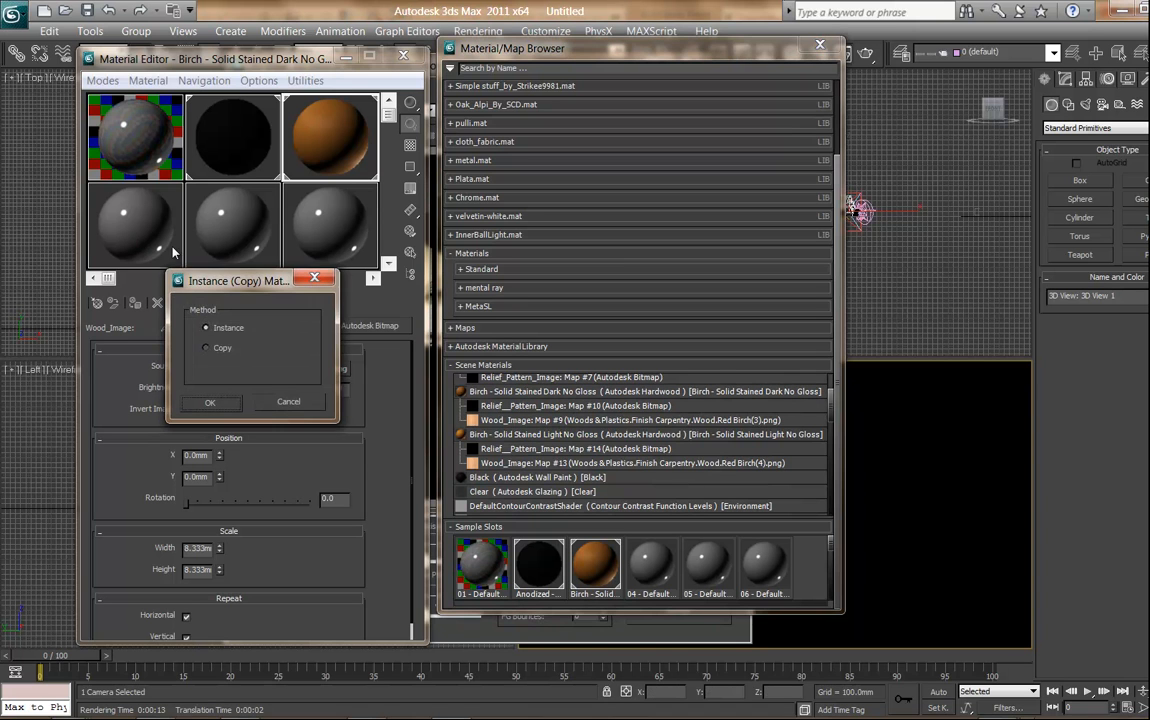
{"action": "left_click", "coordinate": [205, 403]}
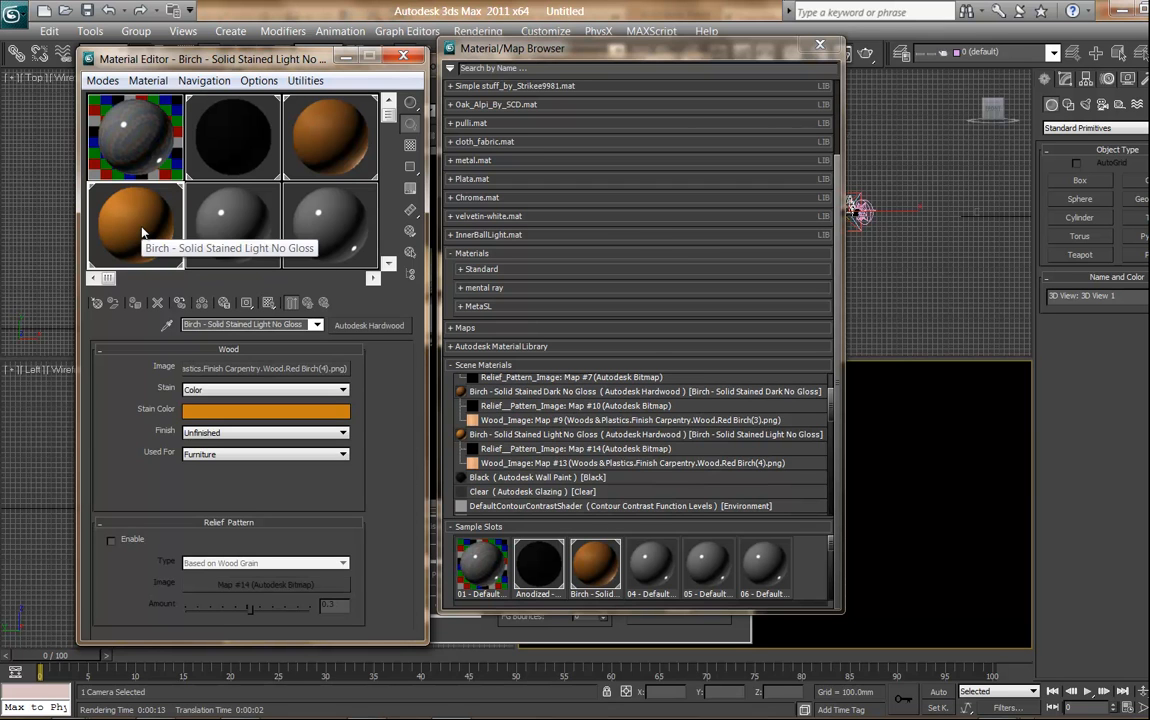
Step: Show the sample slots as a 5 x 3 grid and load the Black wall paint scene material beside the light birch
{"action": "right_click", "coordinate": [141, 230]}
{"action": "left_click", "coordinate": [171, 404]}
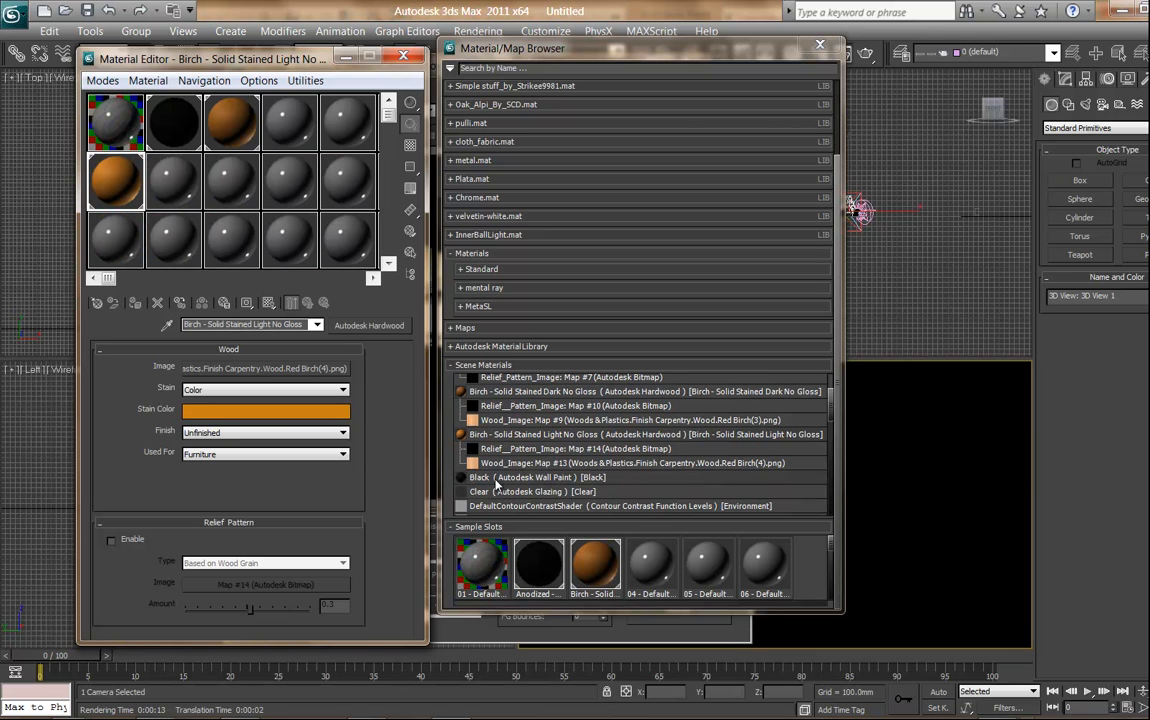
{"action": "mouse_move", "coordinate": [503, 484]}
{"action": "left_mouse_down"}
{"action": "mouse_move", "coordinate": [505, 520]}
{"action": "mouse_move", "coordinate": [200, 175]}
{"action": "mouse_move", "coordinate": [172, 180]}
{"action": "left_mouse_up"}
{"action": "left_click", "coordinate": [208, 403]}
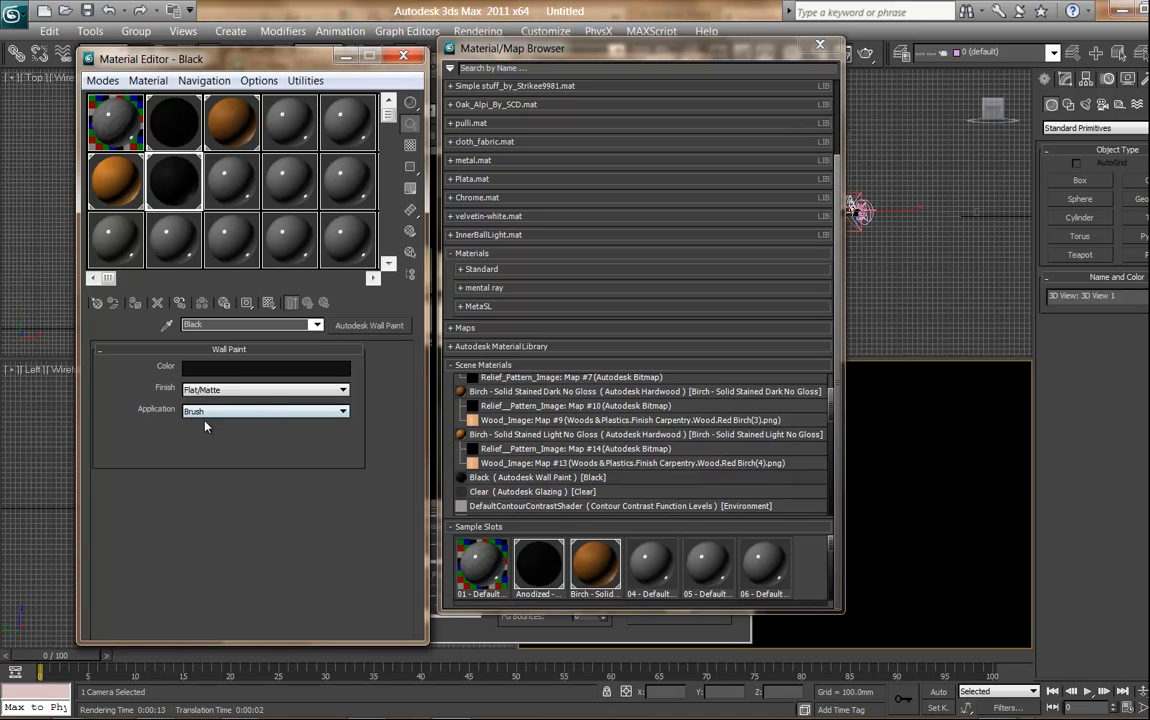
Step: Load the Clear glazing material beside the black paint and the Generic material beside the dark birch, both as instances
{"action": "left_click_drag", "start_coordinate": [507, 494], "coordinate": [235, 178]}
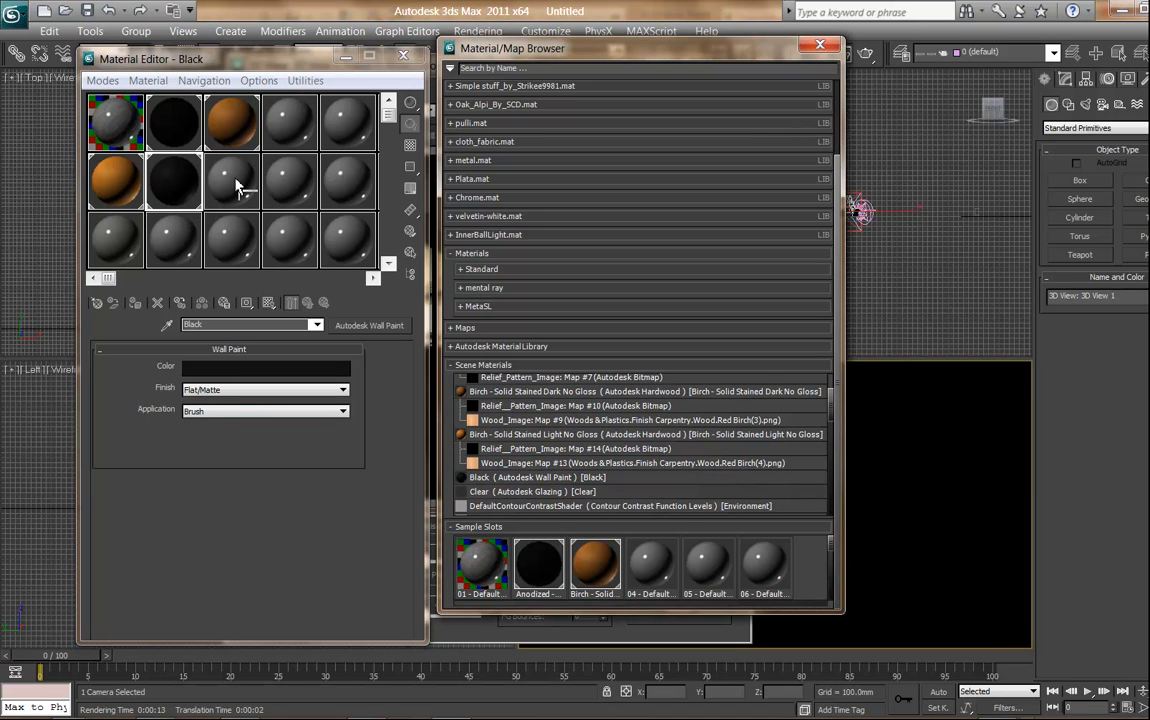
{"action": "left_click", "coordinate": [210, 405]}
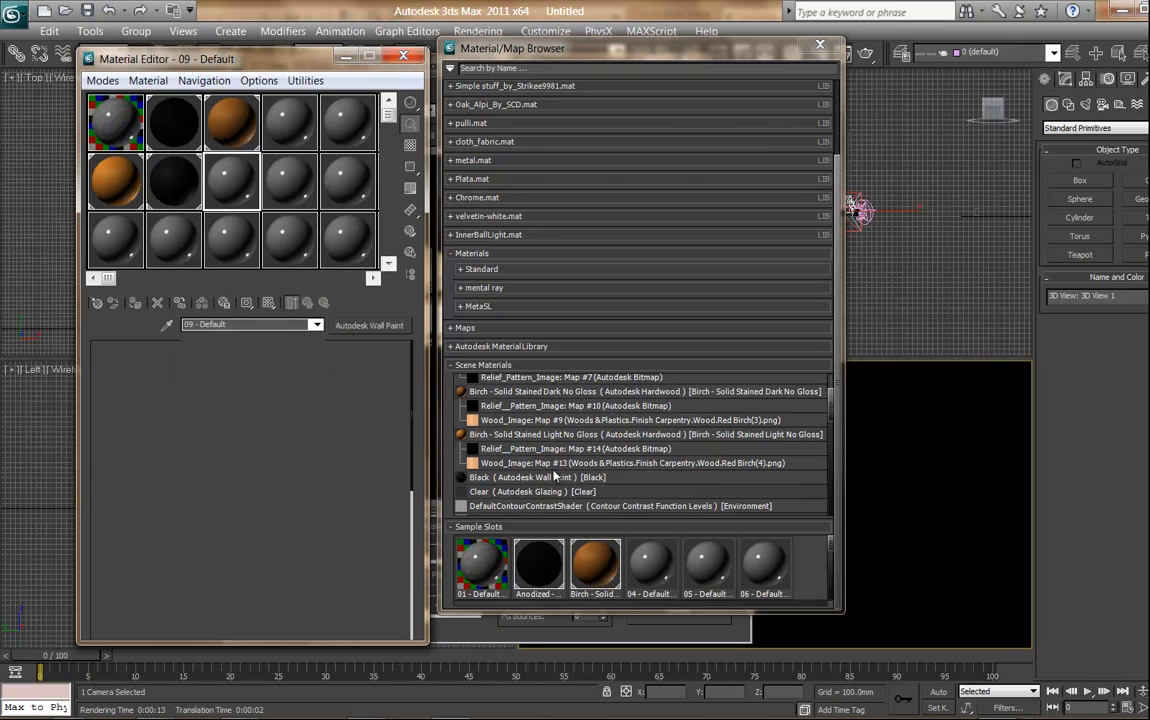
{"action": "left_click_drag", "start_coordinate": [838, 415], "coordinate": [830, 458]}
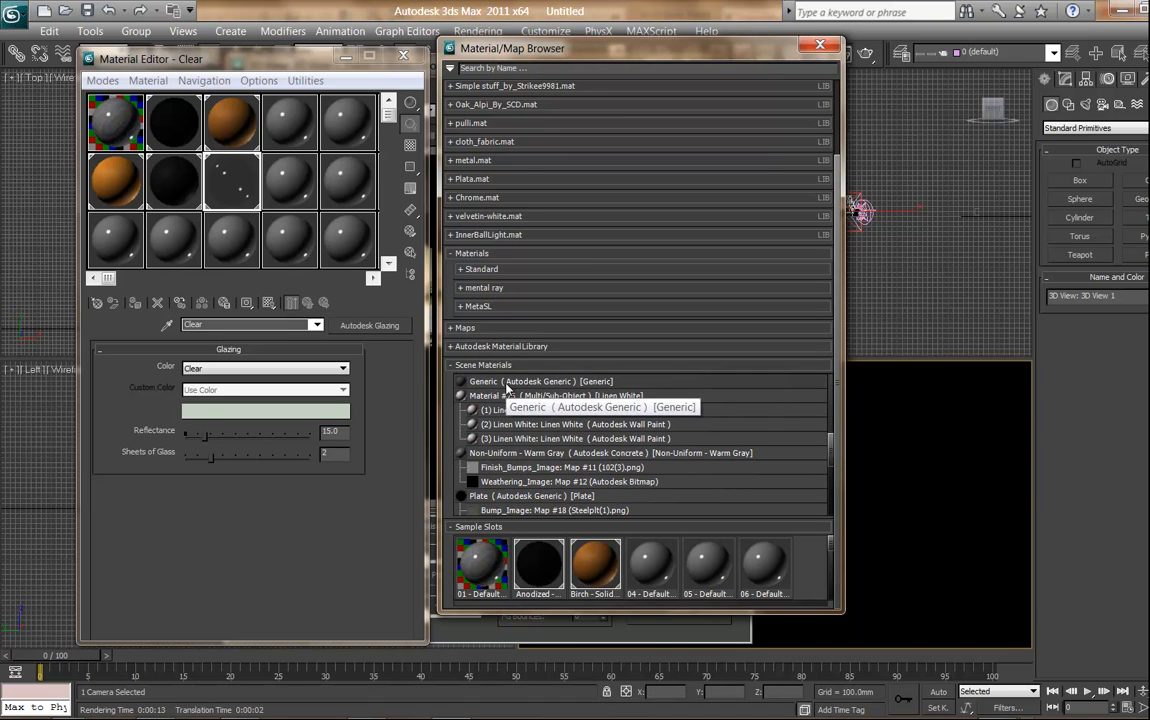
{"action": "left_click_drag", "start_coordinate": [290, 140], "coordinate": [290, 140]}
{"action": "left_click", "coordinate": [212, 403]}
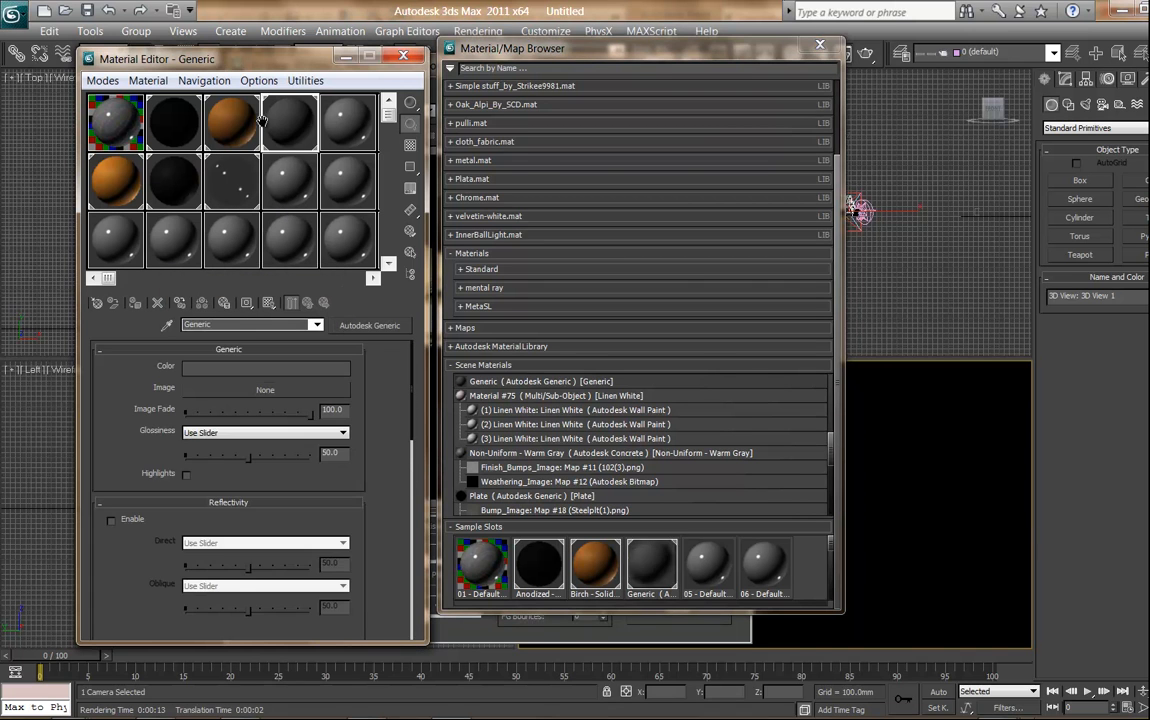
Step: Show the sample slots as a 6 x 4 grid and load the Linen White Multi/Sub-Object material as an instance beside Generic
{"action": "right_click", "coordinate": [286, 134]}
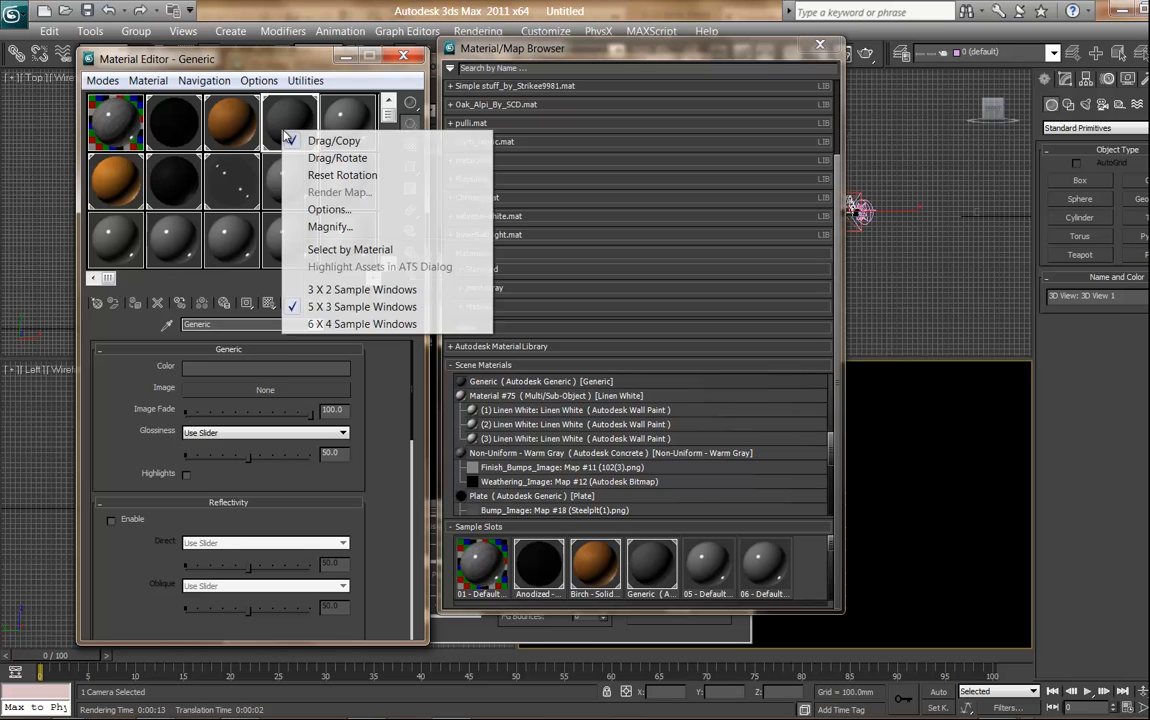
{"action": "left_click", "coordinate": [341, 324]}
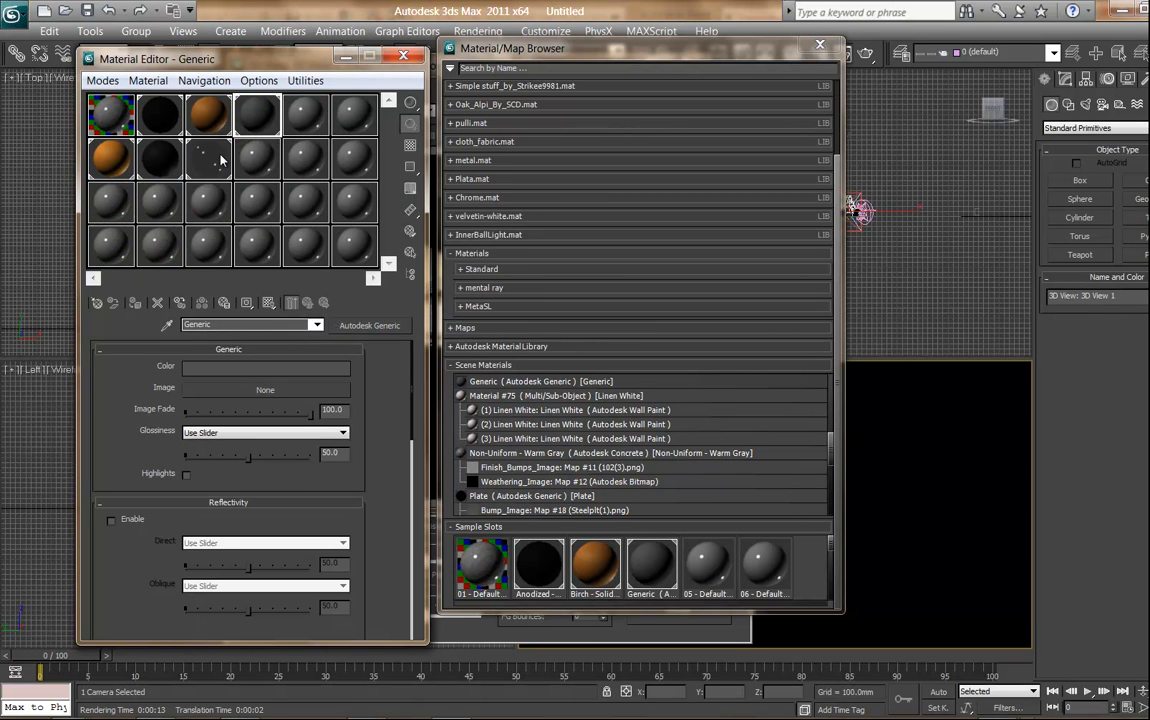
{"action": "left_click_drag", "start_coordinate": [831, 457], "coordinate": [831, 468]}
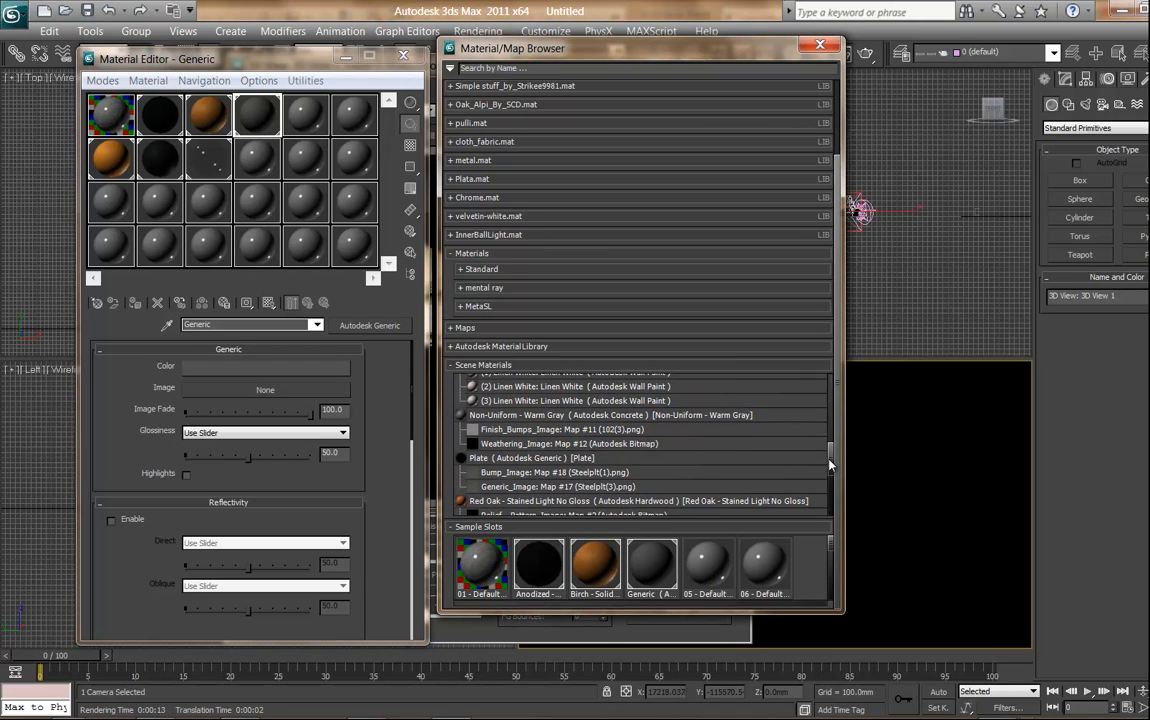
{"action": "scroll", "coordinate": [600, 450], "scroll_direction": "up", "scroll_amount": 3}
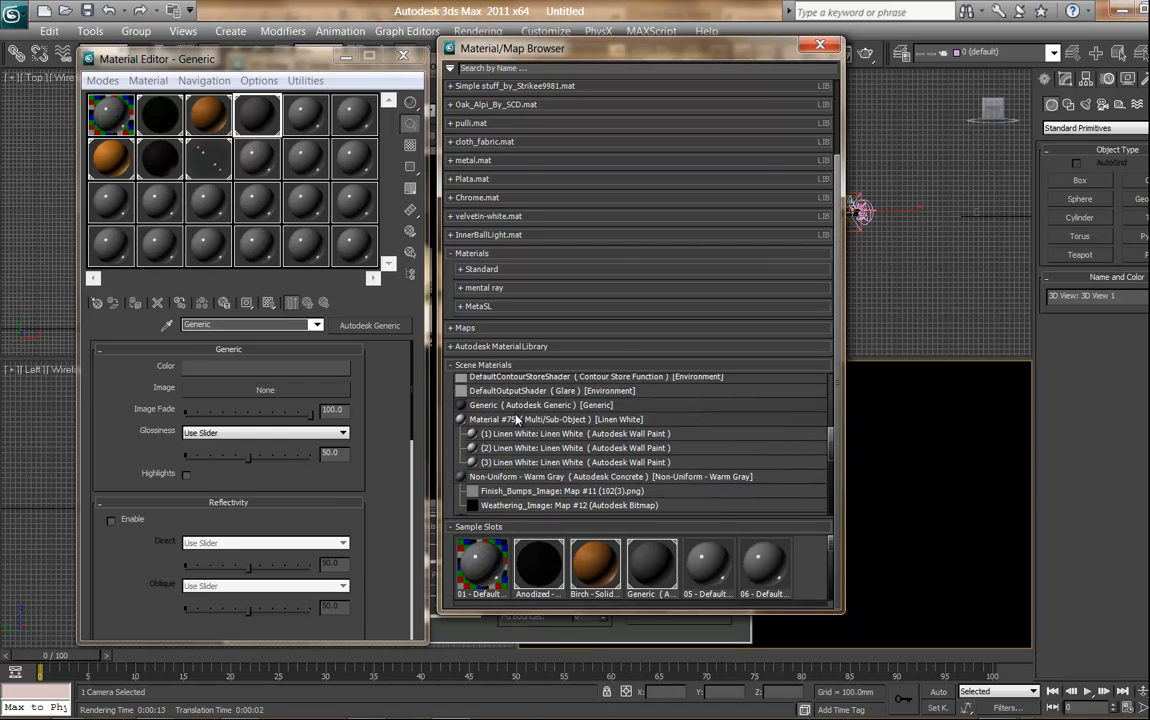
{"action": "left_click_drag", "start_coordinate": [513, 423], "coordinate": [288, 113]}
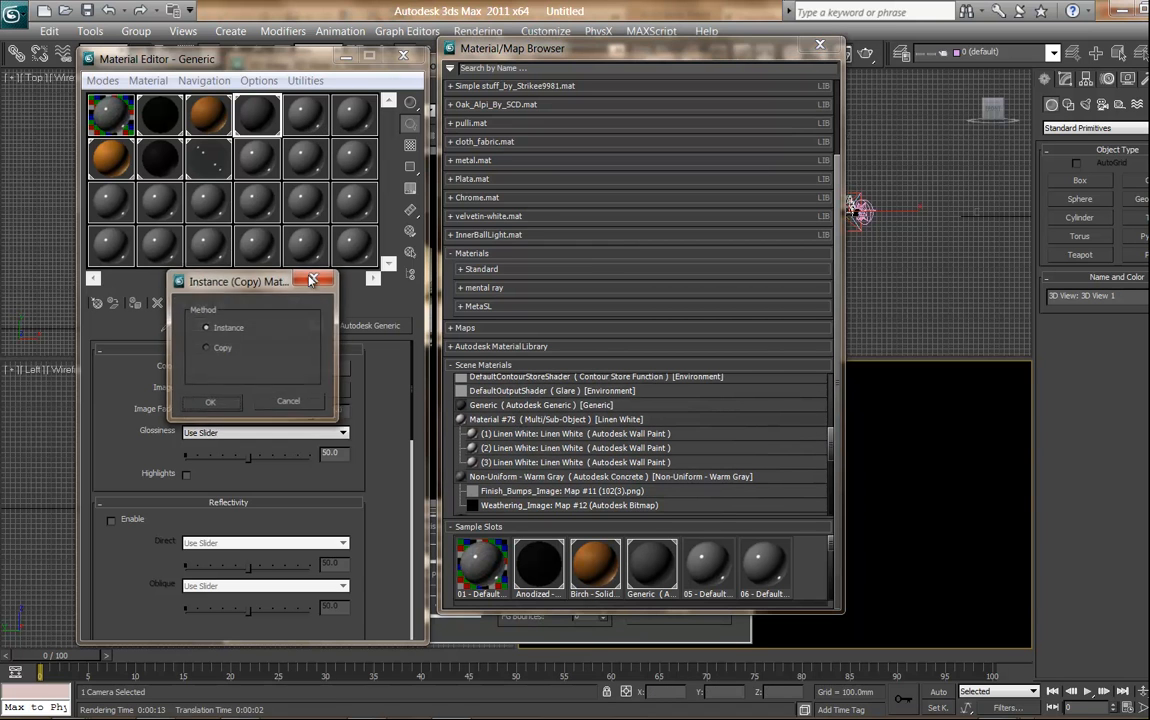
{"action": "left_click", "coordinate": [211, 404]}
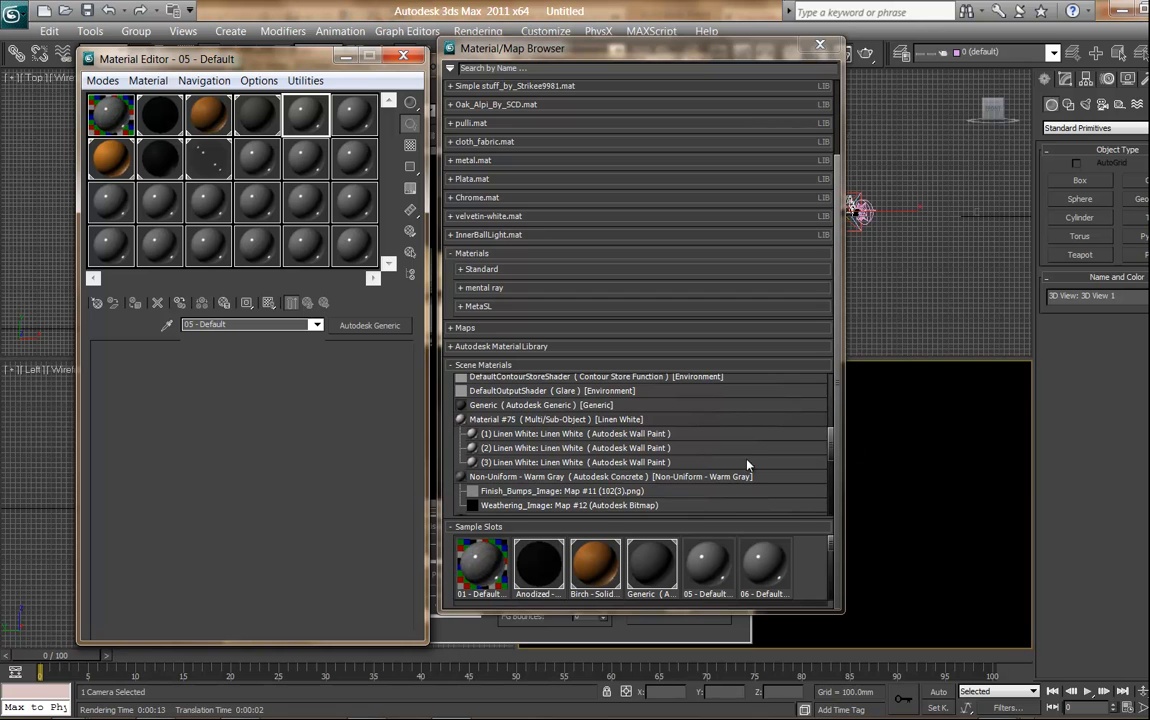
Step: Load the Non-Uniform - Warm Gray concrete and Plate scene materials as instances into free sample slots, and dismiss the render messages
{"action": "left_click_drag", "start_coordinate": [497, 481], "coordinate": [358, 118]}
{"action": "left_click", "coordinate": [204, 406]}
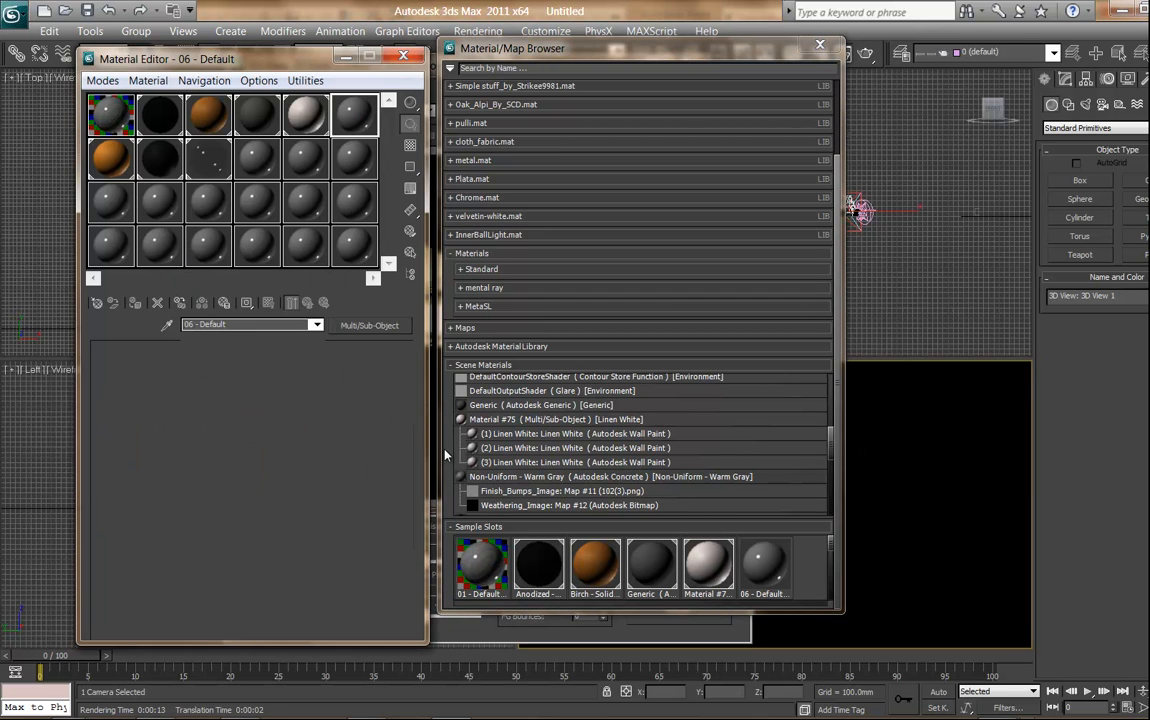
{"action": "scroll", "coordinate": [748, 486], "scroll_direction": "down", "scroll_amount": 3}
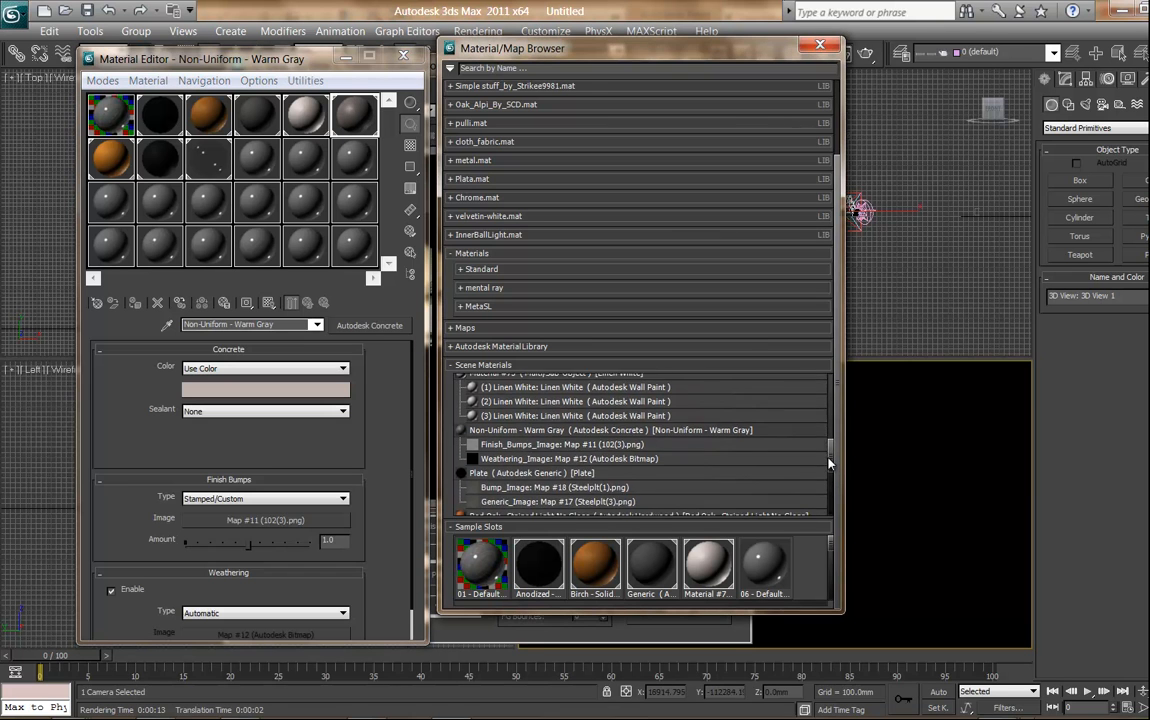
{"action": "left_click_drag", "start_coordinate": [522, 430], "coordinate": [255, 155]}
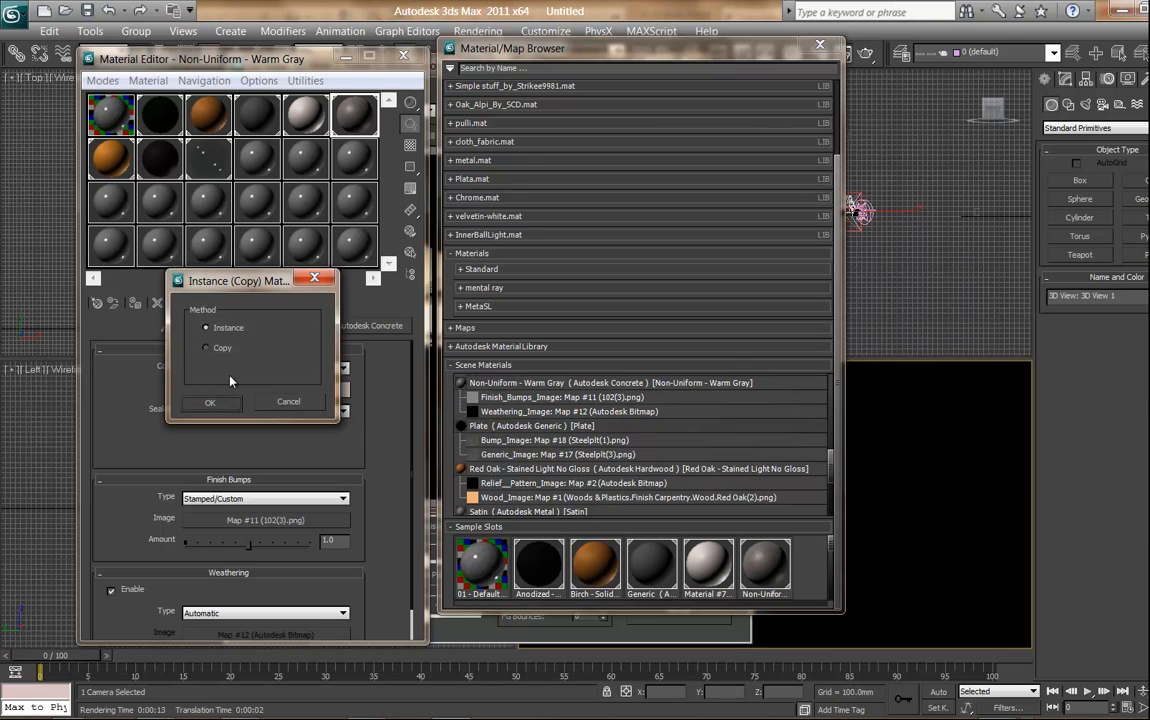
{"action": "left_click", "coordinate": [210, 402]}
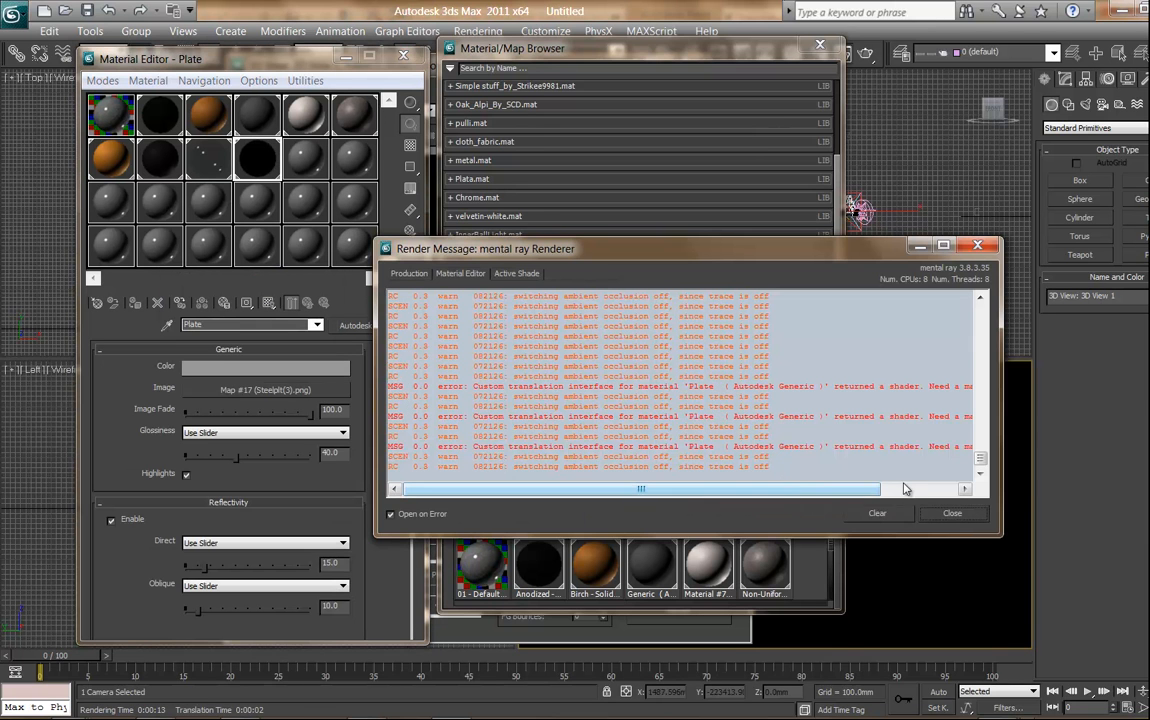
{"action": "left_click", "coordinate": [952, 513]}
Step: Load the Red Oak - Stained Light No Gloss and Satin metal scene materials as instances into the second row's last two slots
{"action": "left_click_drag", "start_coordinate": [499, 473], "coordinate": [273, 146]}
{"action": "left_click", "coordinate": [212, 402]}
{"action": "scroll", "coordinate": [829, 481], "scroll_direction": "down", "scroll_amount": 1}
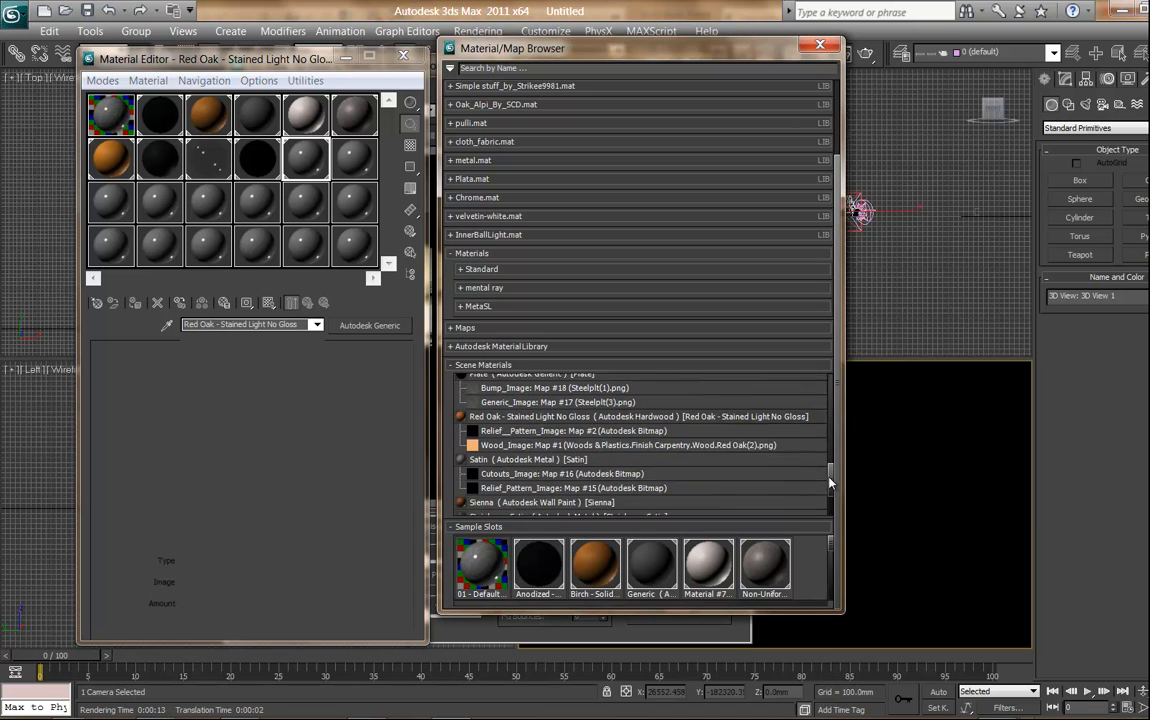
{"action": "scroll", "coordinate": [829, 481], "scroll_direction": "down", "scroll_amount": 1}
{"action": "left_click_drag", "start_coordinate": [491, 432], "coordinate": [354, 157]}
{"action": "left_click", "coordinate": [225, 403]}
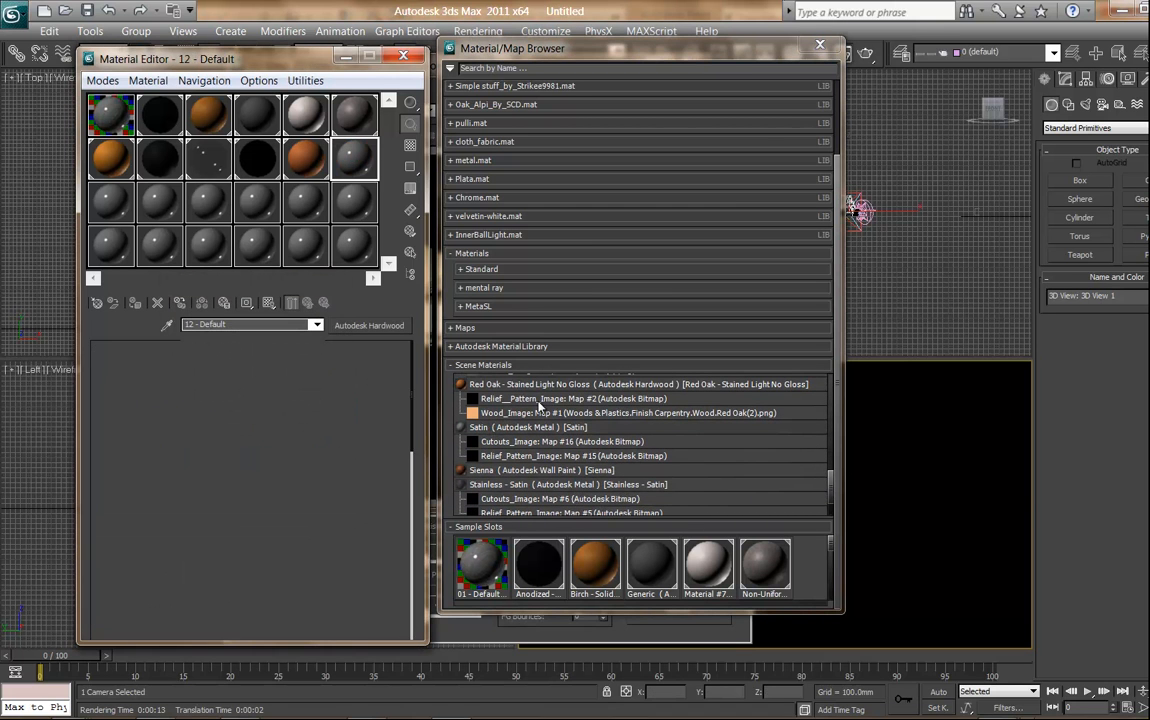
Step: Load the Sienna wall paint and Stainless - Satin metal scene materials as instances into the third row's first two slots
{"action": "left_click_drag", "start_coordinate": [278, 293], "coordinate": [105, 196]}
{"action": "left_click", "coordinate": [204, 402]}
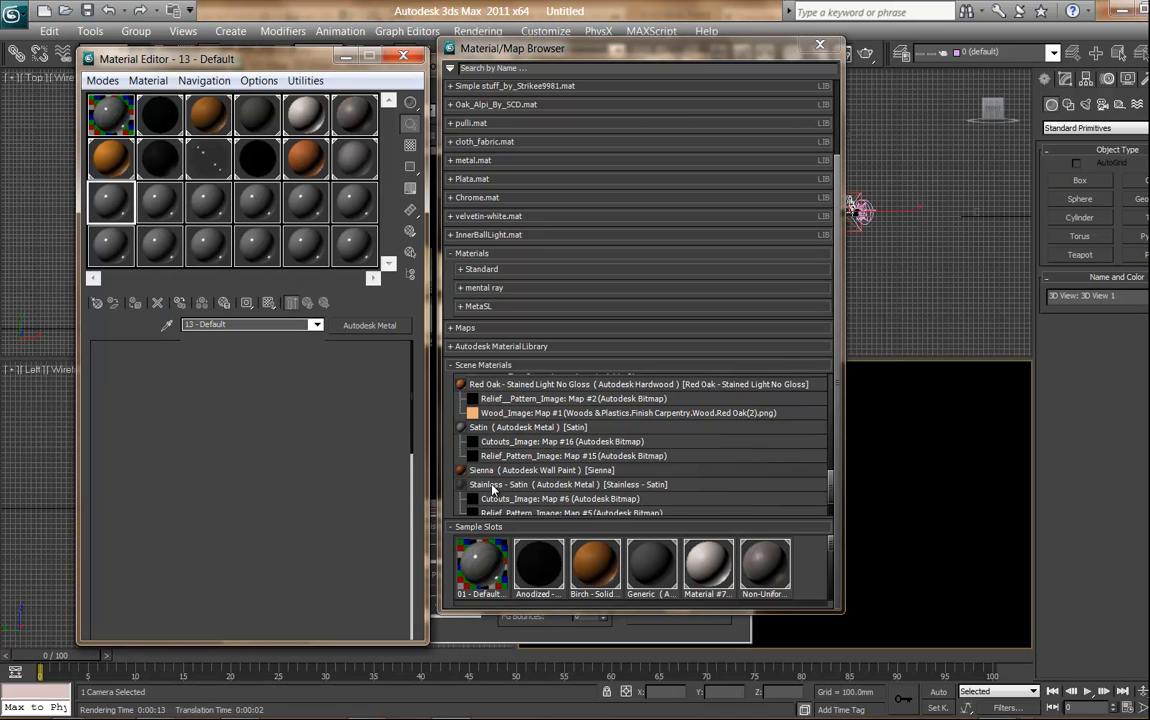
{"action": "left_click_drag", "start_coordinate": [152, 202], "coordinate": [156, 213]}
{"action": "left_click", "coordinate": [218, 404]}
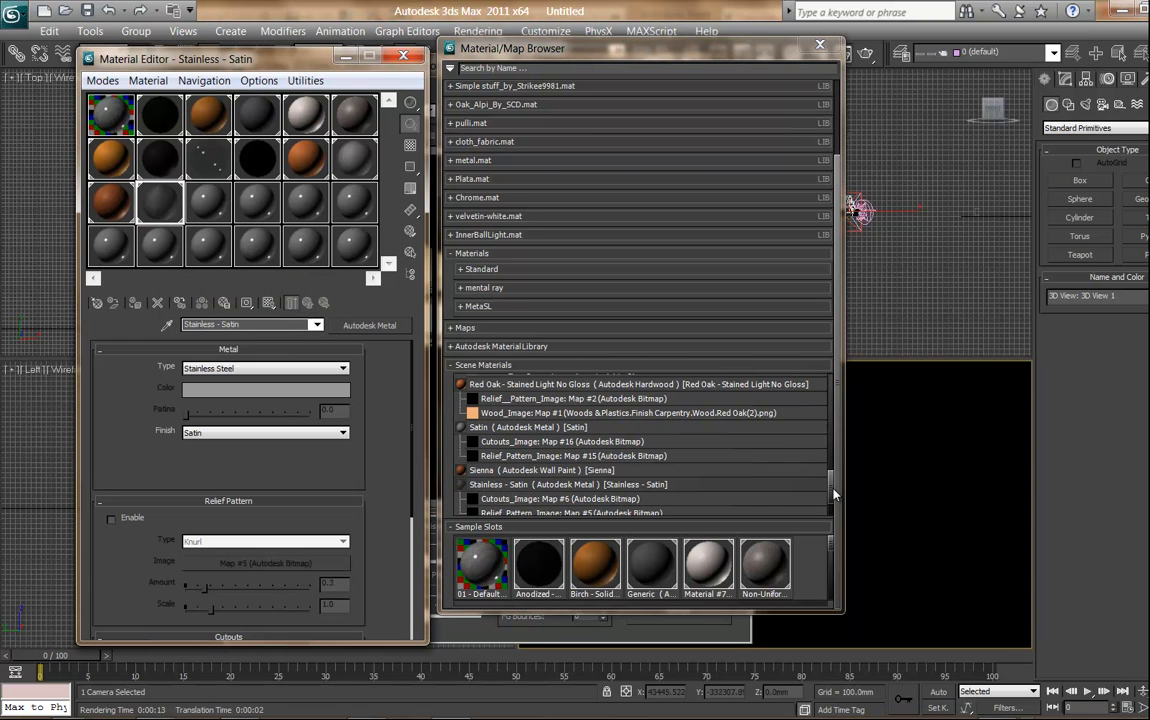
Step: Load the Walnut - Stained Light No Gloss scene material as an instance beside Stainless - Satin, and close the Material/Map Browser
{"action": "left_click_drag", "start_coordinate": [833, 493], "coordinate": [833, 517]}
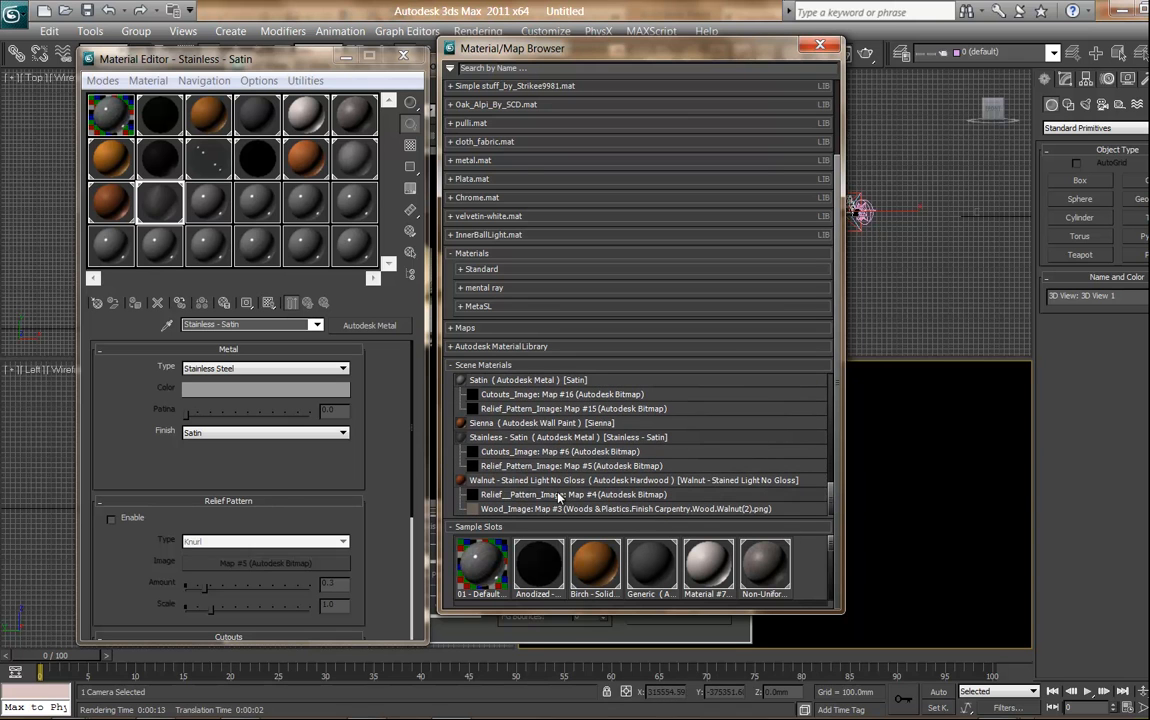
{"action": "left_click_drag", "start_coordinate": [535, 483], "coordinate": [204, 200]}
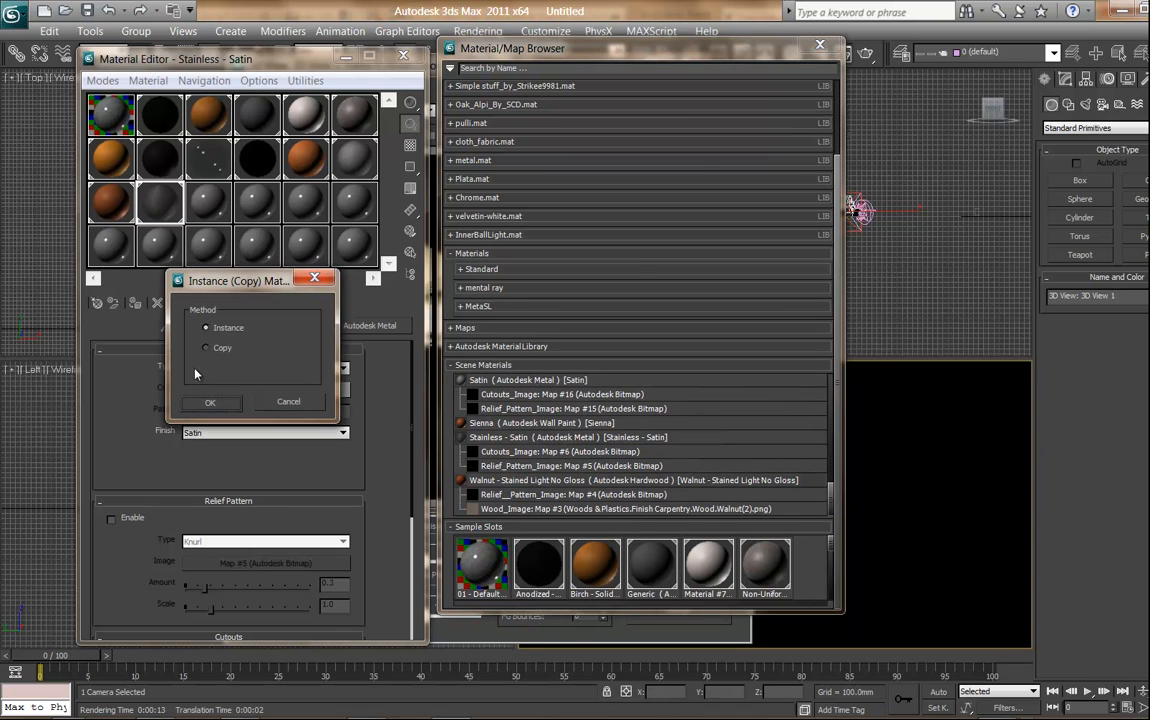
{"action": "left_click", "coordinate": [212, 402]}
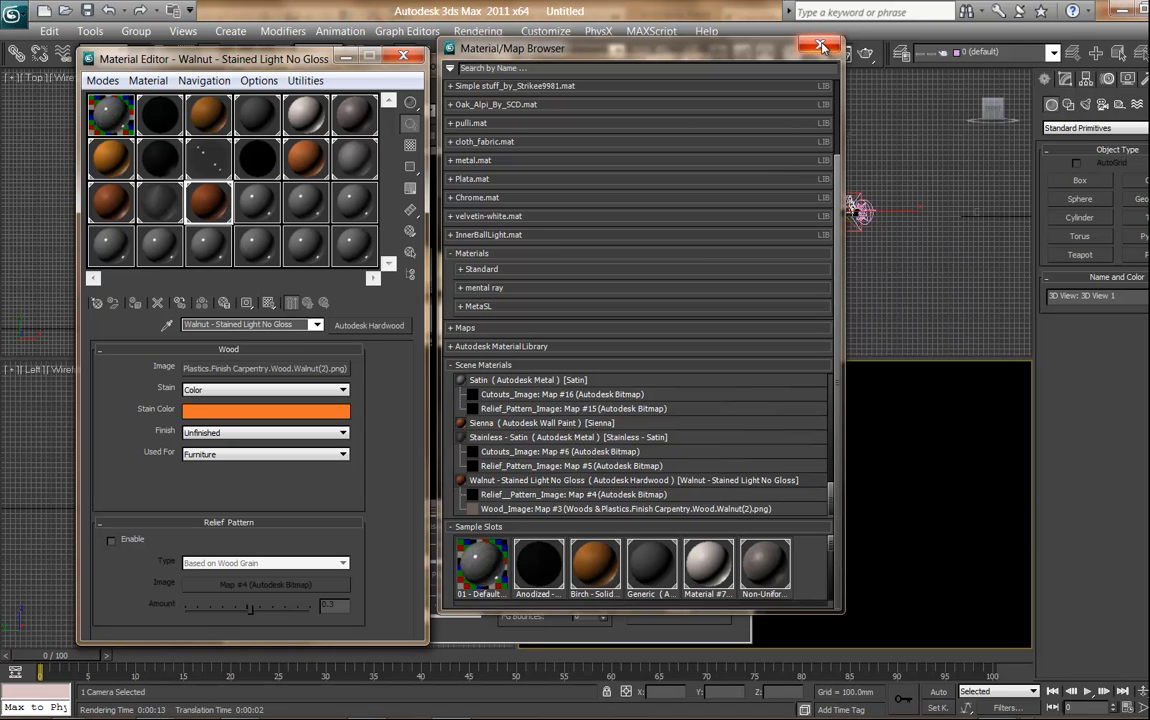
{"action": "left_click", "coordinate": [820, 46]}
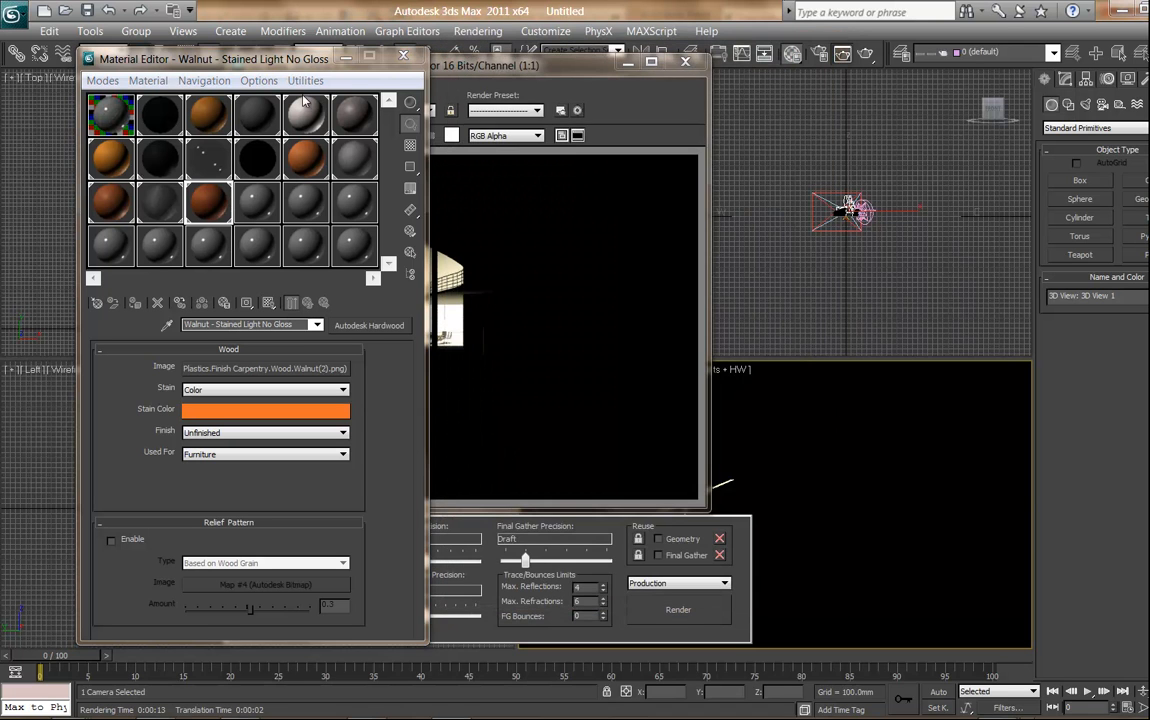
Step: Move the rendered frame aside and review the settings of the Anodized - Black, Black, Plate, dark birch and Generic materials
{"action": "left_click_drag", "start_coordinate": [562, 73], "coordinate": [793, 52]}
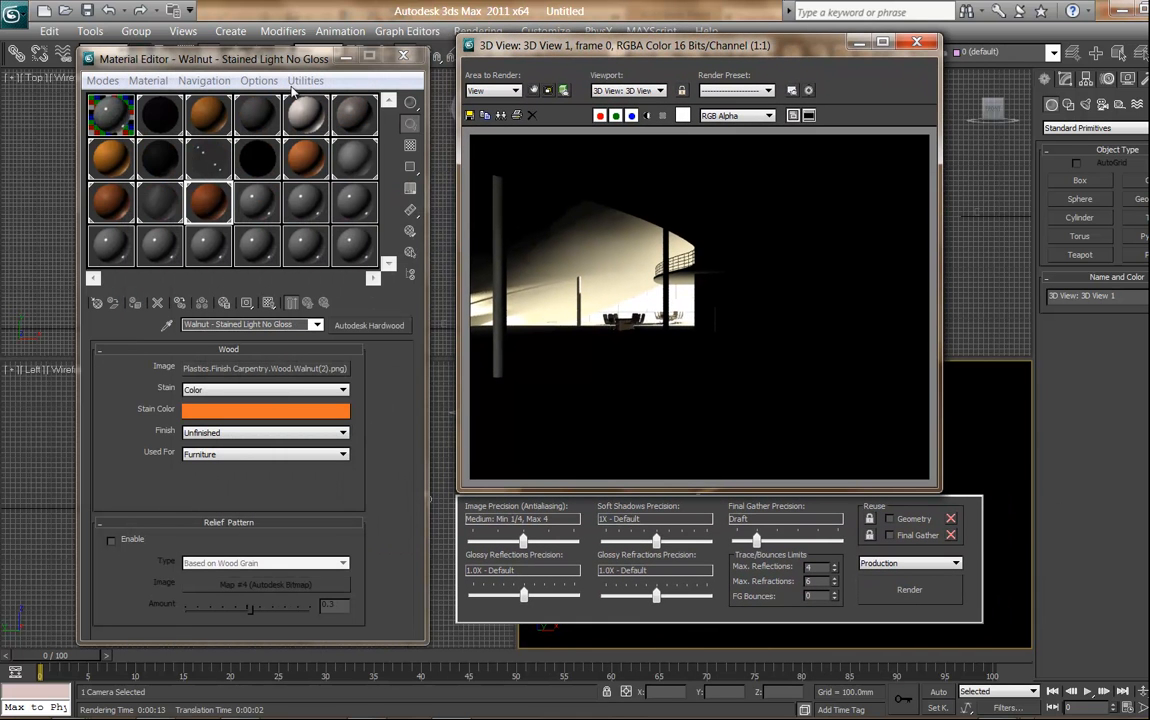
{"action": "left_click", "coordinate": [156, 118]}
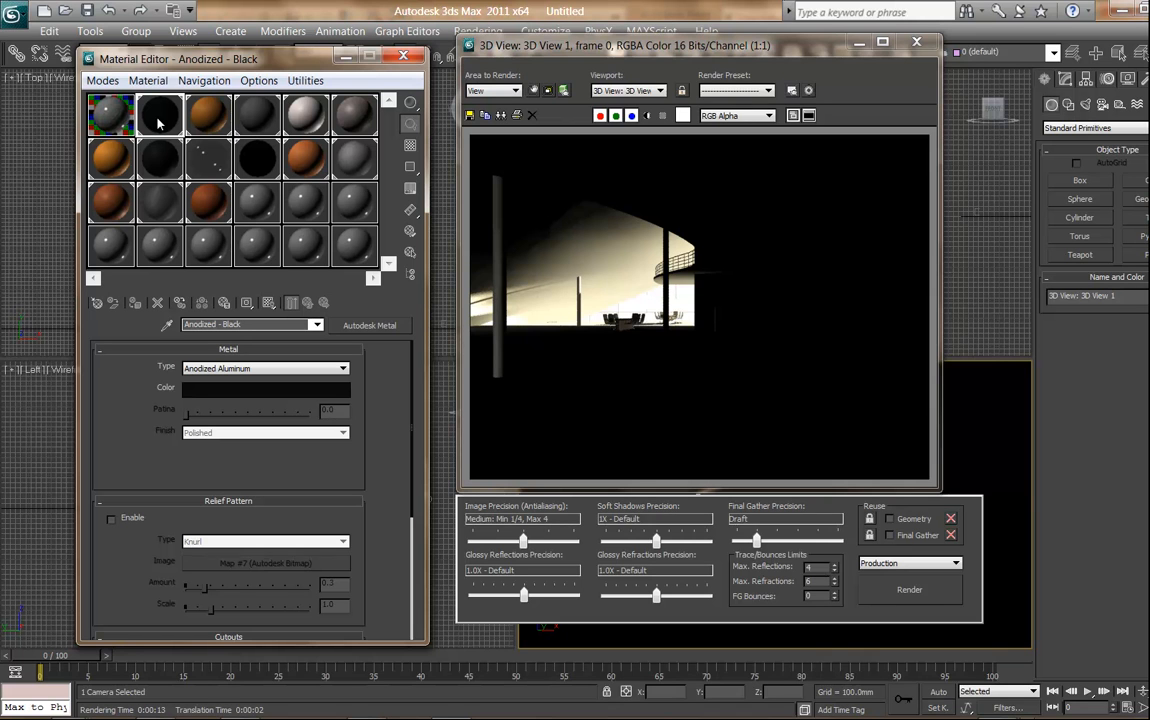
{"action": "left_click", "coordinate": [158, 155]}
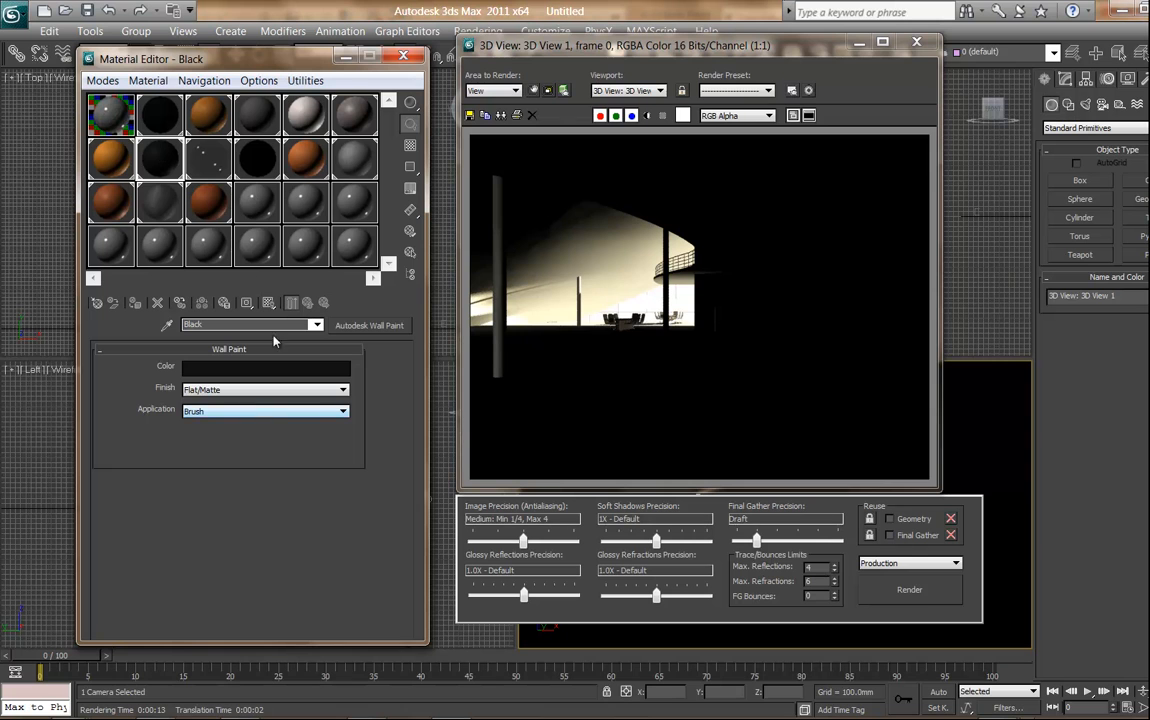
{"action": "left_click", "coordinate": [268, 148]}
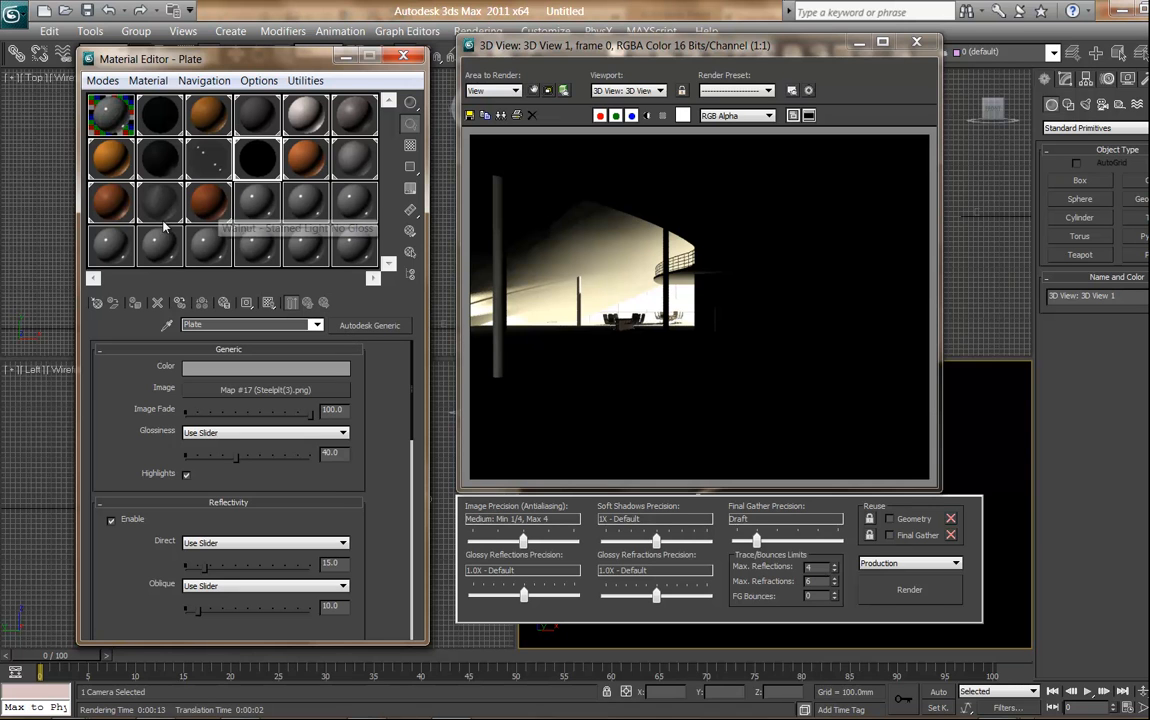
{"action": "left_click", "coordinate": [166, 122]}
{"action": "left_click", "coordinate": [214, 120]}
{"action": "left_click", "coordinate": [263, 120]}
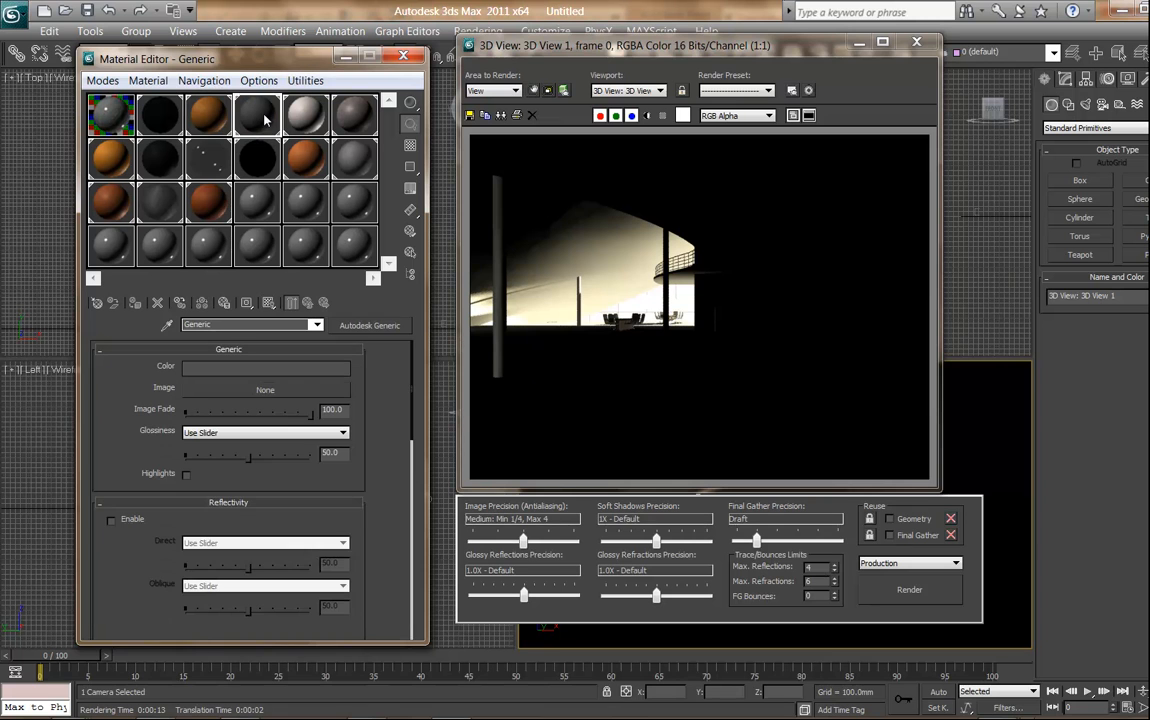
{"action": "left_click_drag", "start_coordinate": [680, 52], "coordinate": [863, 83]}
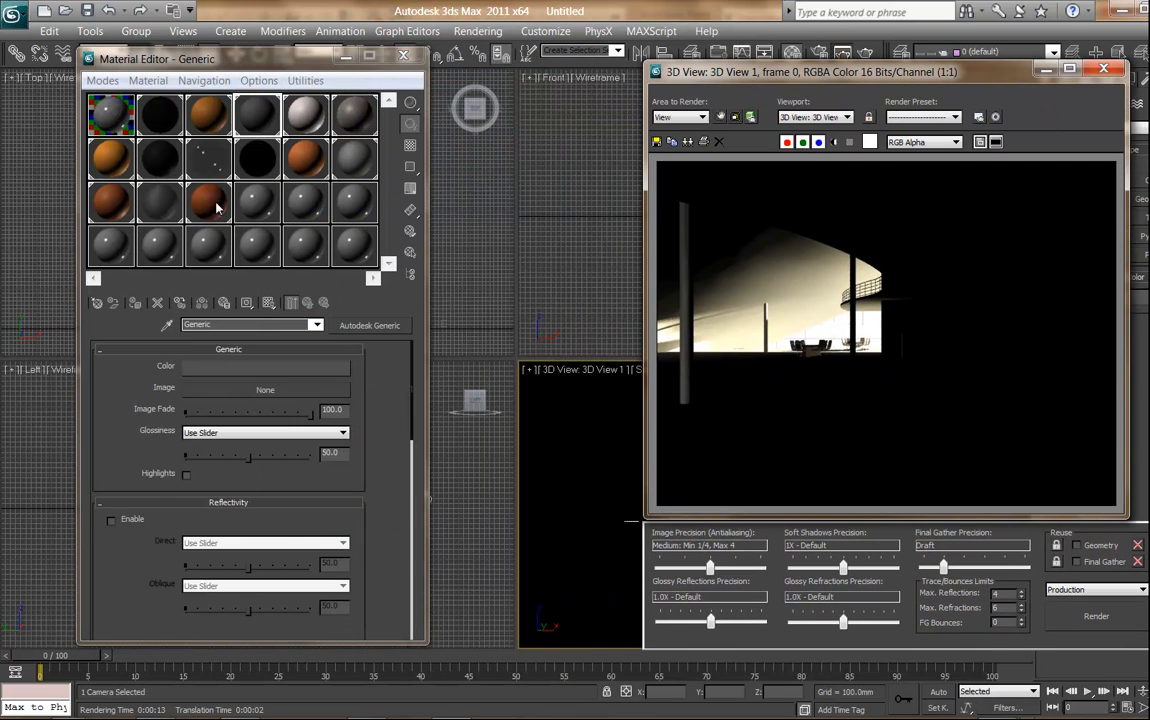
{"action": "left_click", "coordinate": [255, 203]}
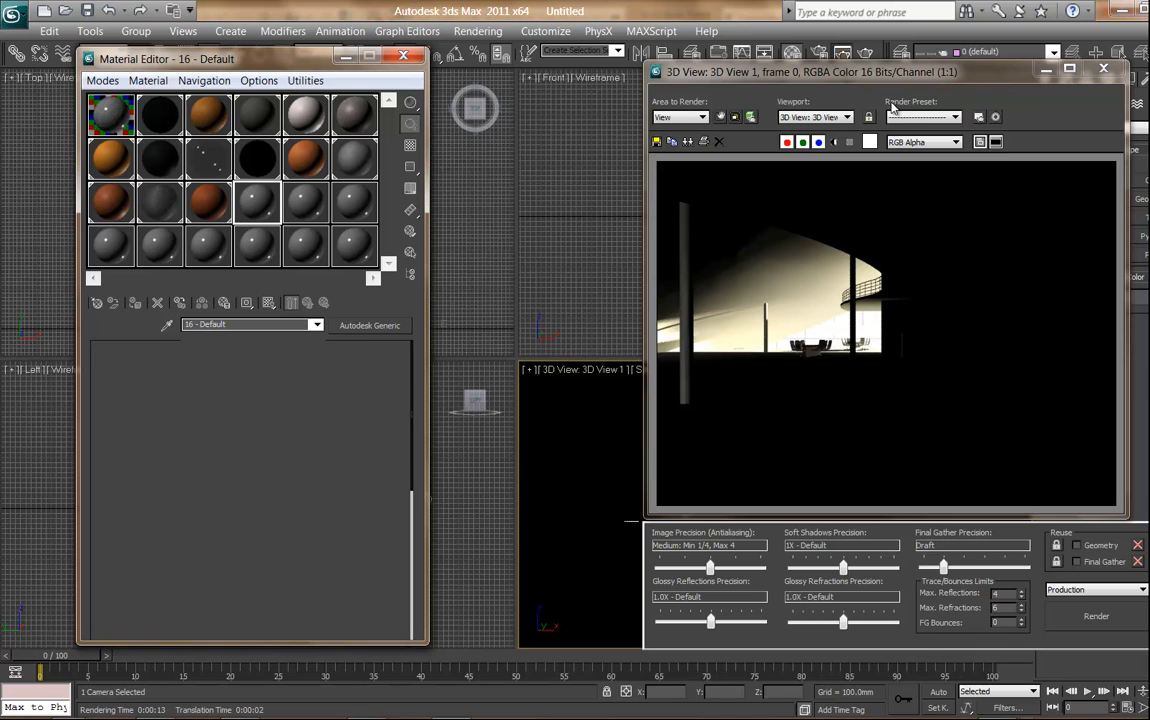
Step: Close the rendered frame window and display the 3D View 1 camera viewport in Wireframe
{"action": "left_click", "coordinate": [1106, 70]}
{"action": "right_click", "coordinate": [603, 408]}
{"action": "left_click", "coordinate": [530, 404]}
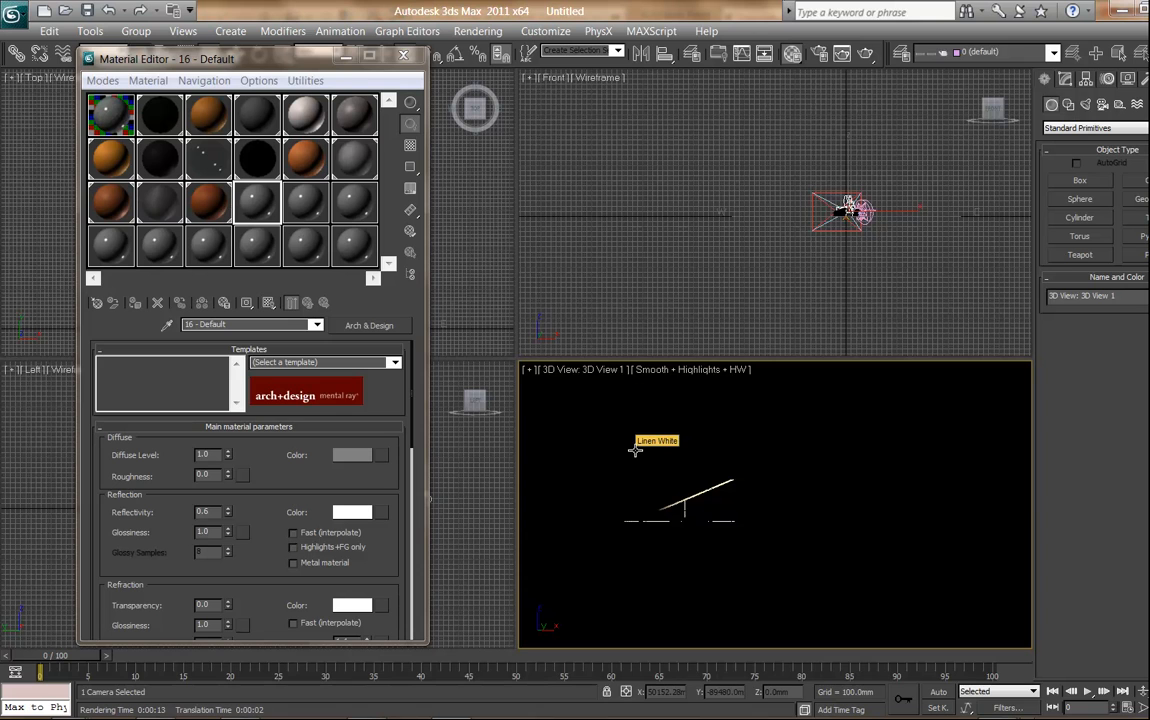
{"action": "left_click", "coordinate": [660, 369]}
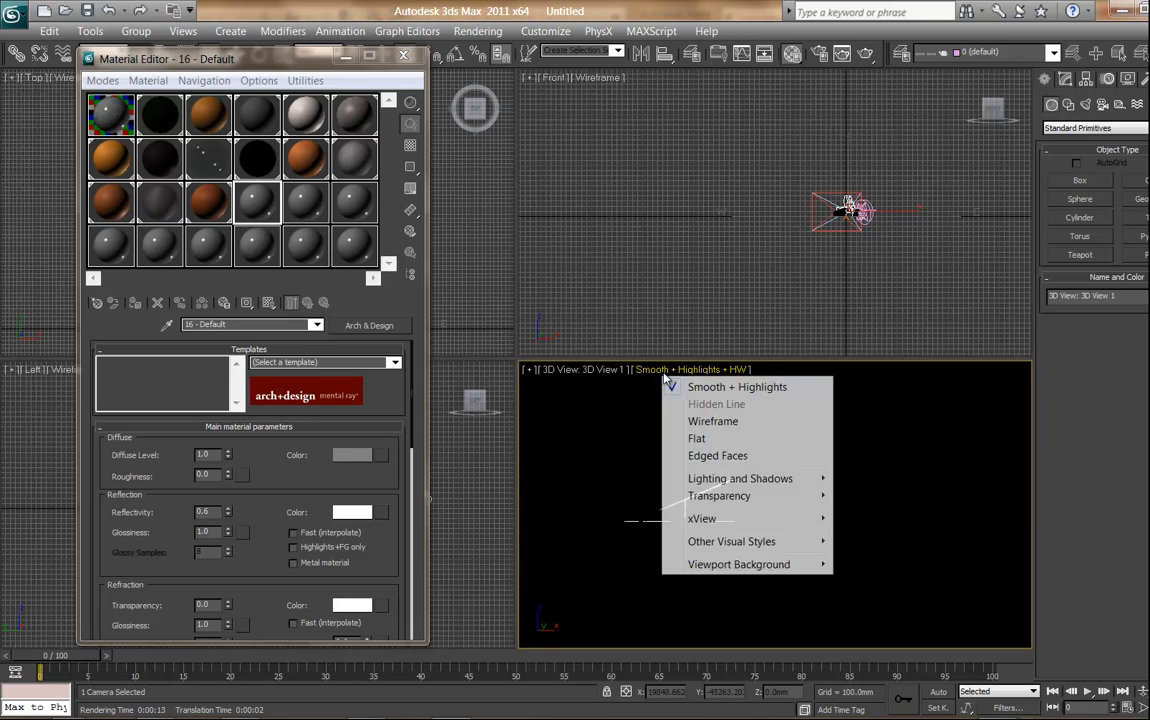
{"action": "left_click", "coordinate": [708, 421]}
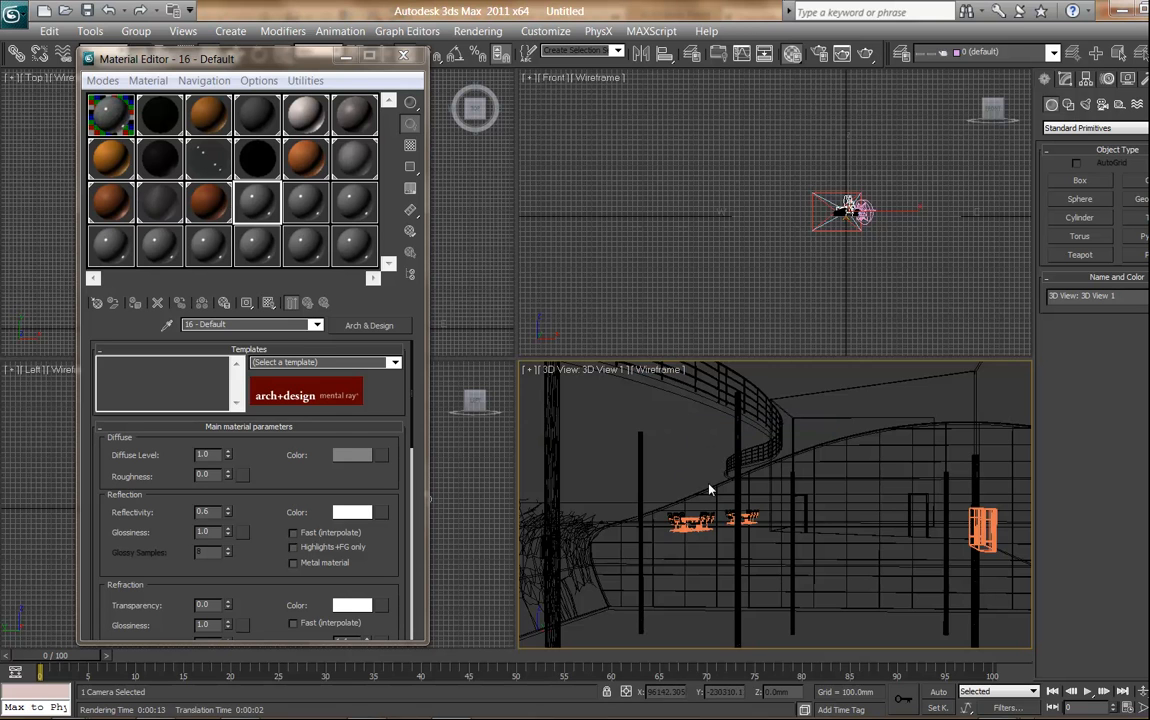
Step: Select the Generic railing and grid-frame object in the 3D View 1 camera view, and fit the building in the Front view
{"action": "left_click", "coordinate": [708, 488]}
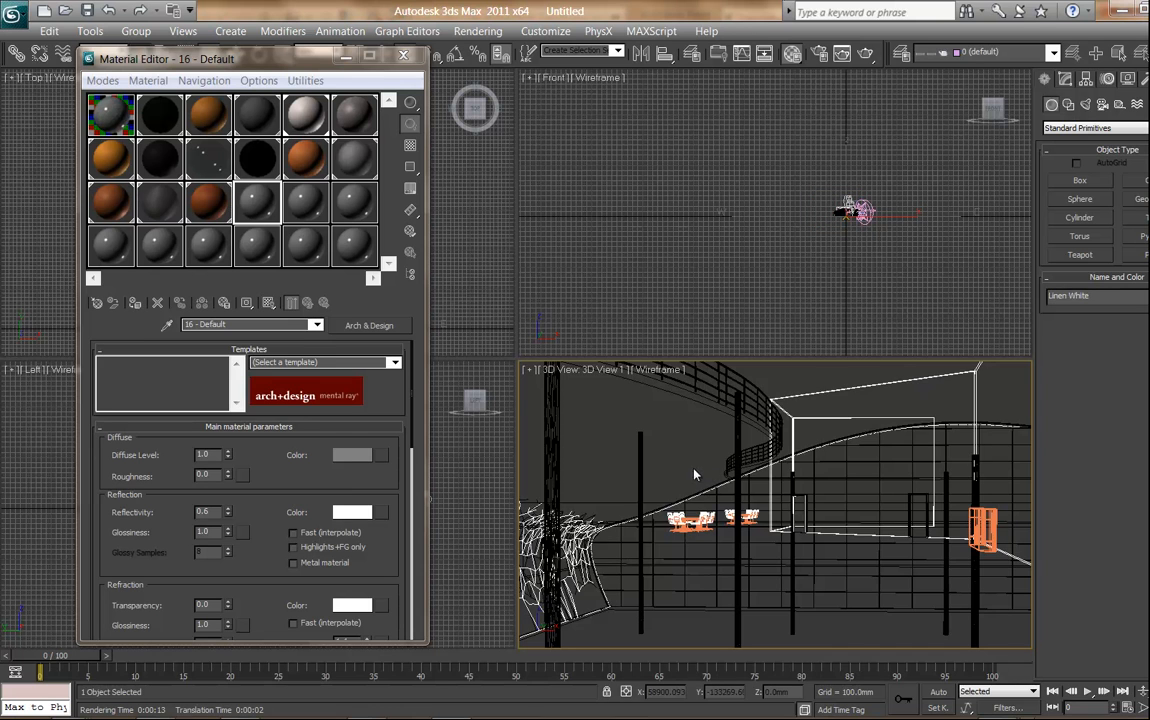
{"action": "left_click", "coordinate": [704, 490]}
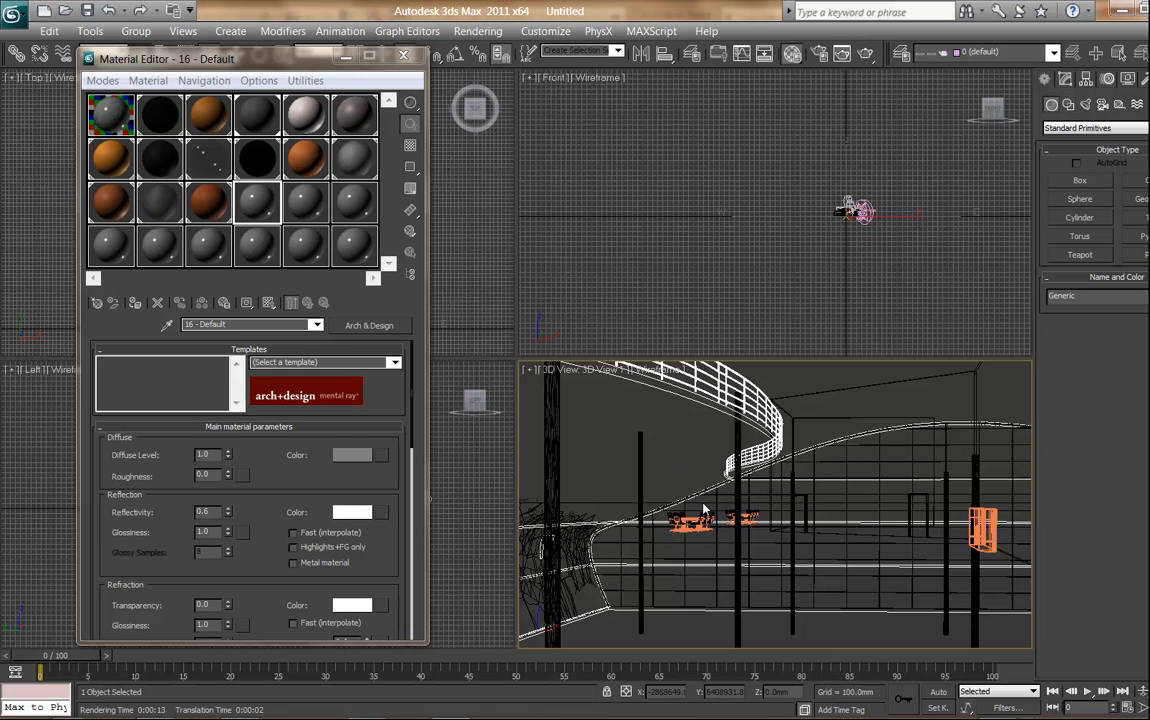
{"action": "right_click", "coordinate": [848, 241]}
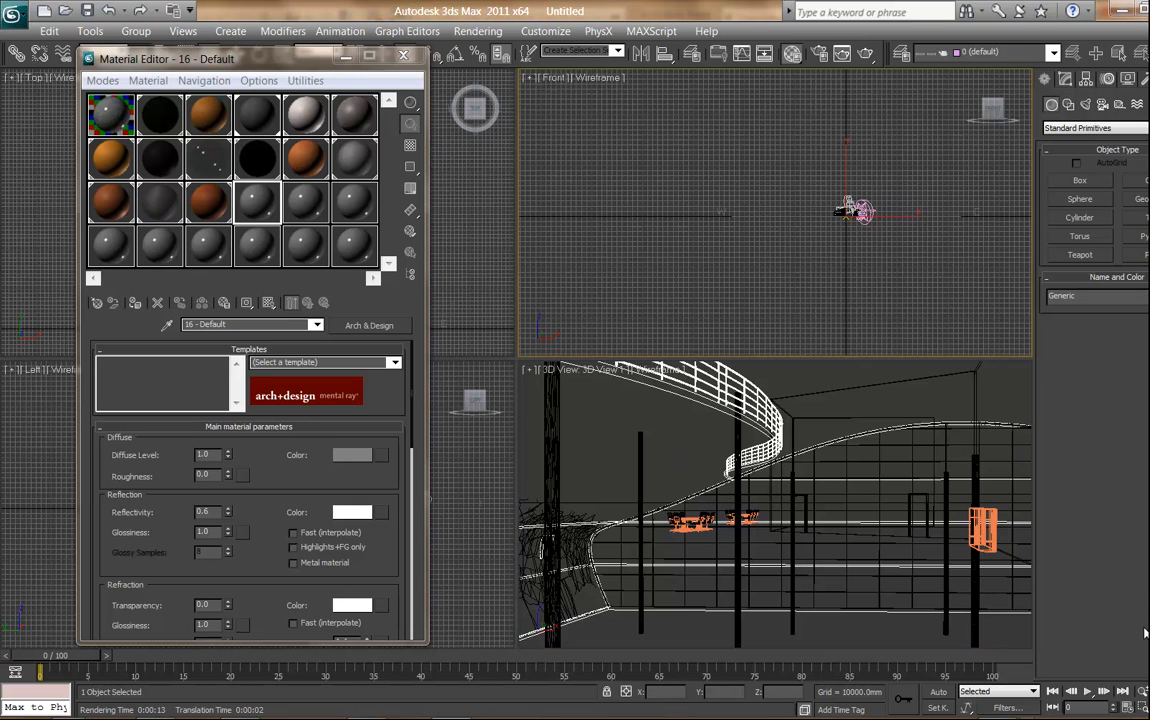
{"action": "left_click", "coordinate": [1148, 692]}
{"action": "middle_click_drag", "start_coordinate": [822, 245], "coordinate": [771, 249]}
Step: Resize the 3ds Max window to fit the screen, and frame the roof edge and railing closely in the Front view
{"action": "left_click", "coordinate": [1142, 10]}
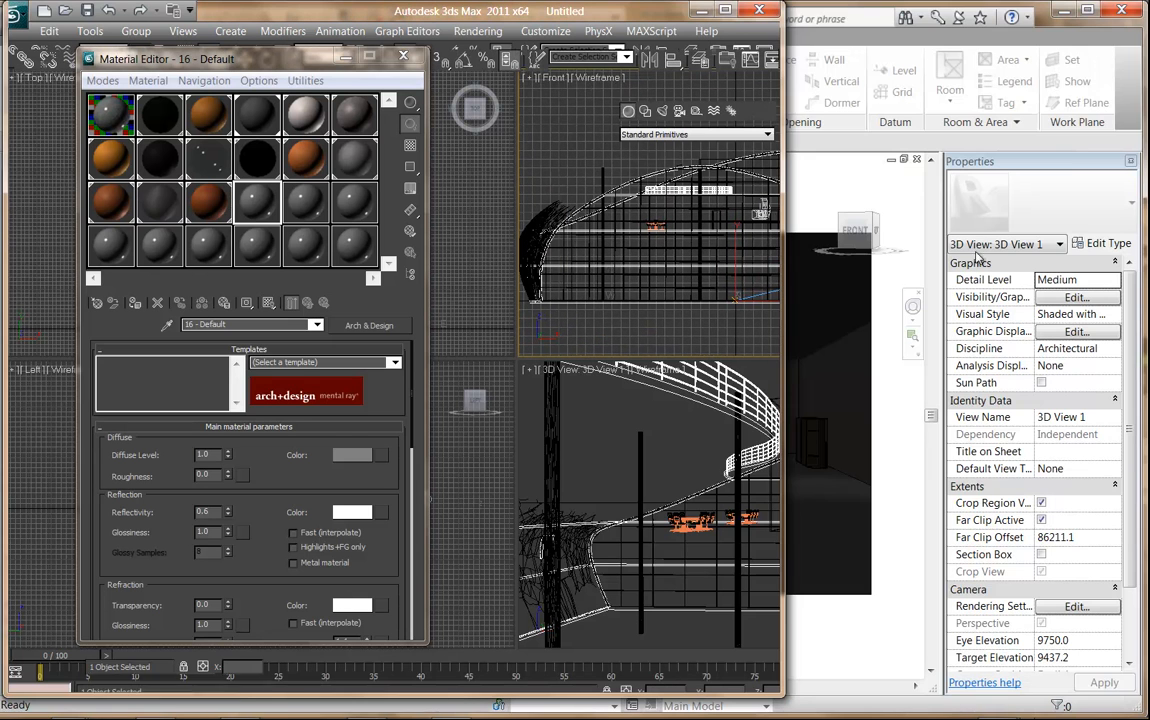
{"action": "left_click_drag", "start_coordinate": [783, 697], "coordinate": [1133, 707]}
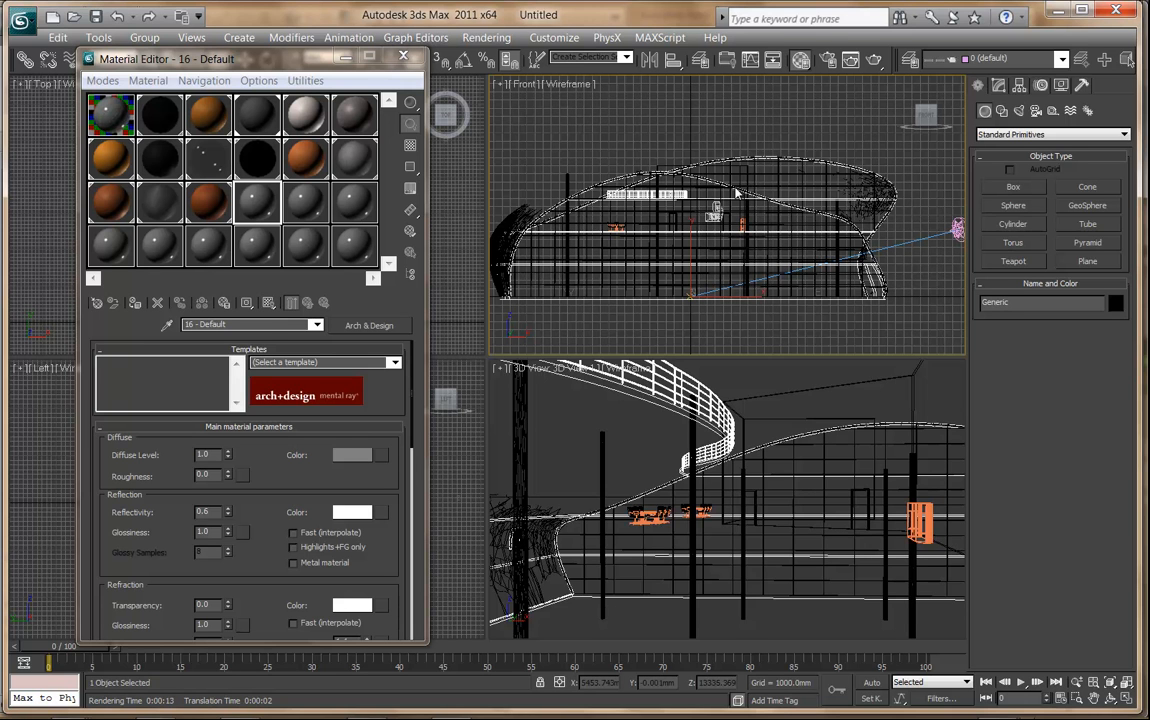
{"action": "middle_click_drag", "start_coordinate": [562, 223], "coordinate": [657, 225]}
{"action": "scroll", "coordinate": [657, 225], "scroll_direction": "up", "scroll_amount": 4}
{"action": "scroll", "coordinate": [799, 330], "scroll_direction": "up", "scroll_amount": 3}
{"action": "middle_click_drag", "start_coordinate": [799, 330], "coordinate": [818, 363]}
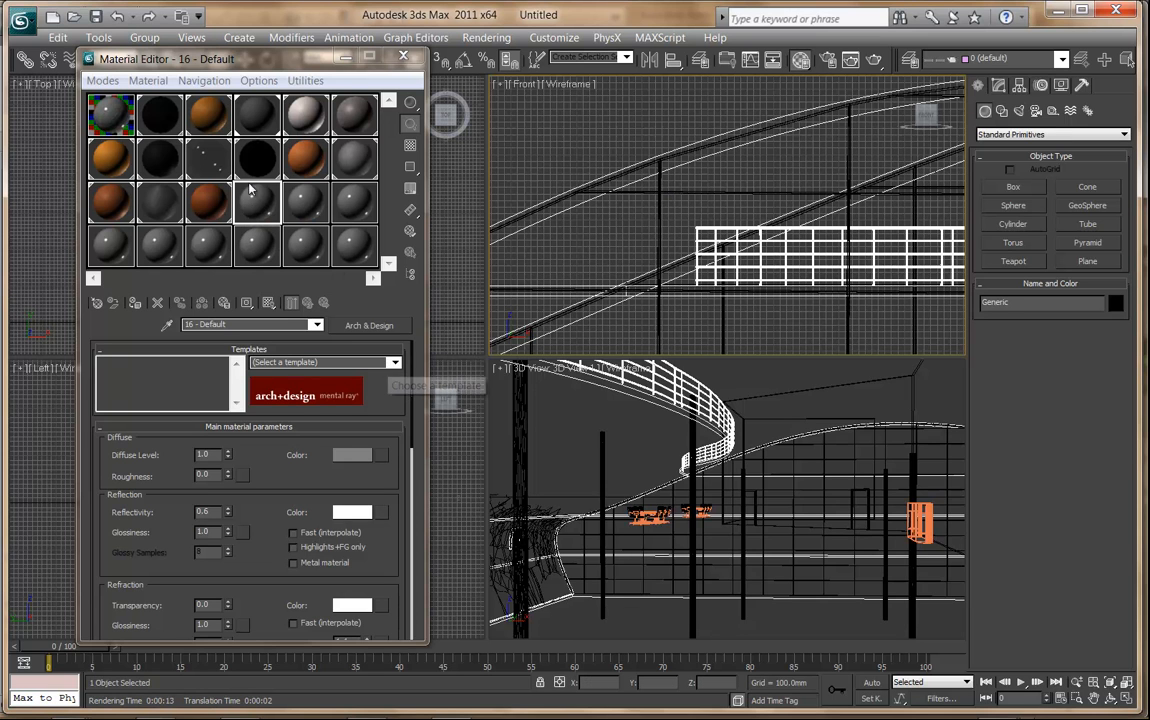
Step: Give the 16 - Default Arch & Design material a near-white diffuse colour of about 0.96 and the Pearl Finish template
{"action": "left_click", "coordinate": [394, 363]}
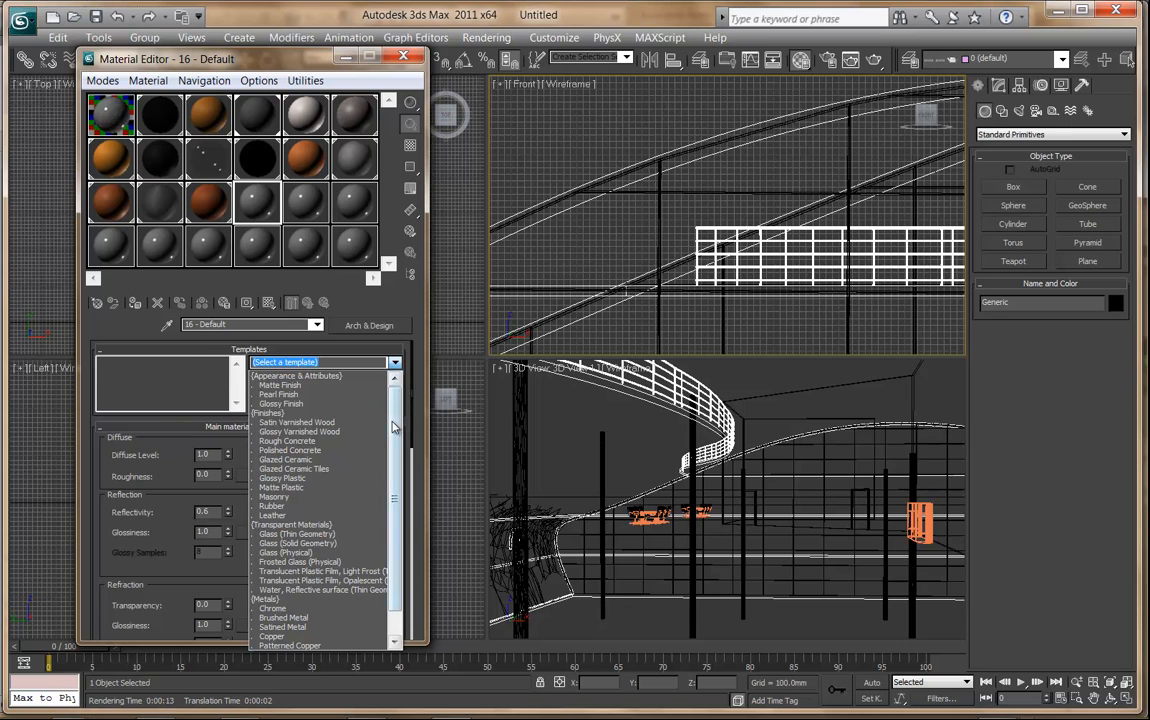
{"action": "left_click", "coordinate": [252, 202]}
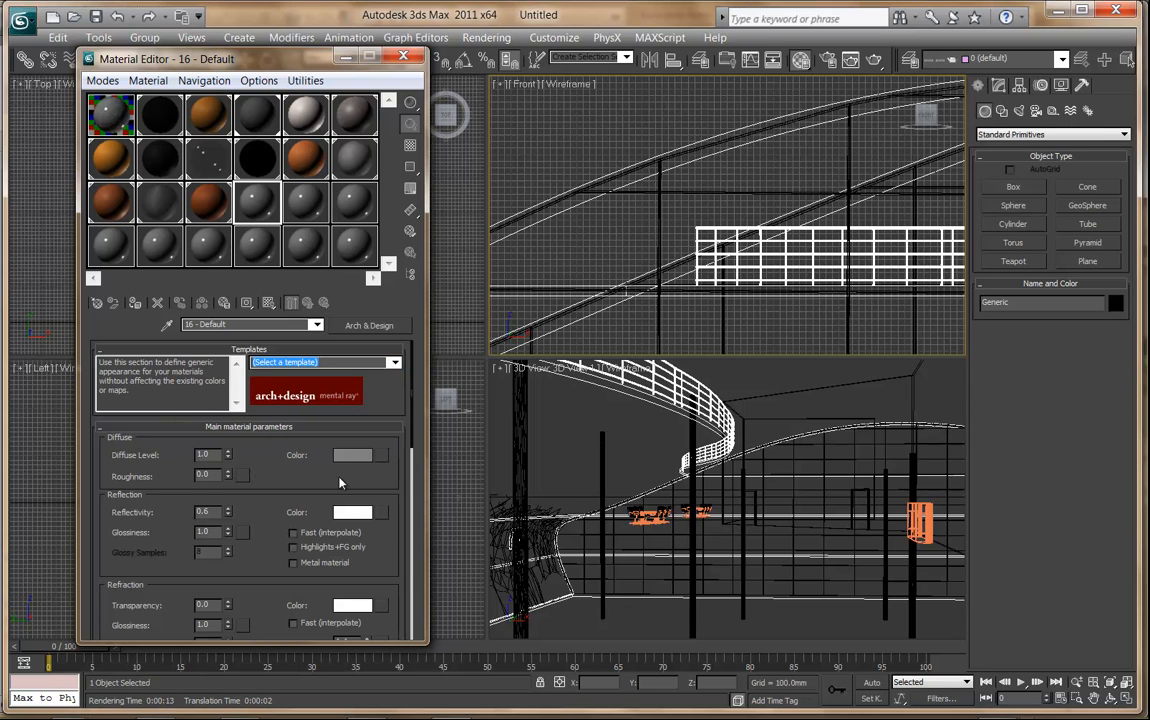
{"action": "left_click", "coordinate": [351, 456]}
{"action": "left_click_drag", "start_coordinate": [672, 190], "coordinate": [719, 194]}
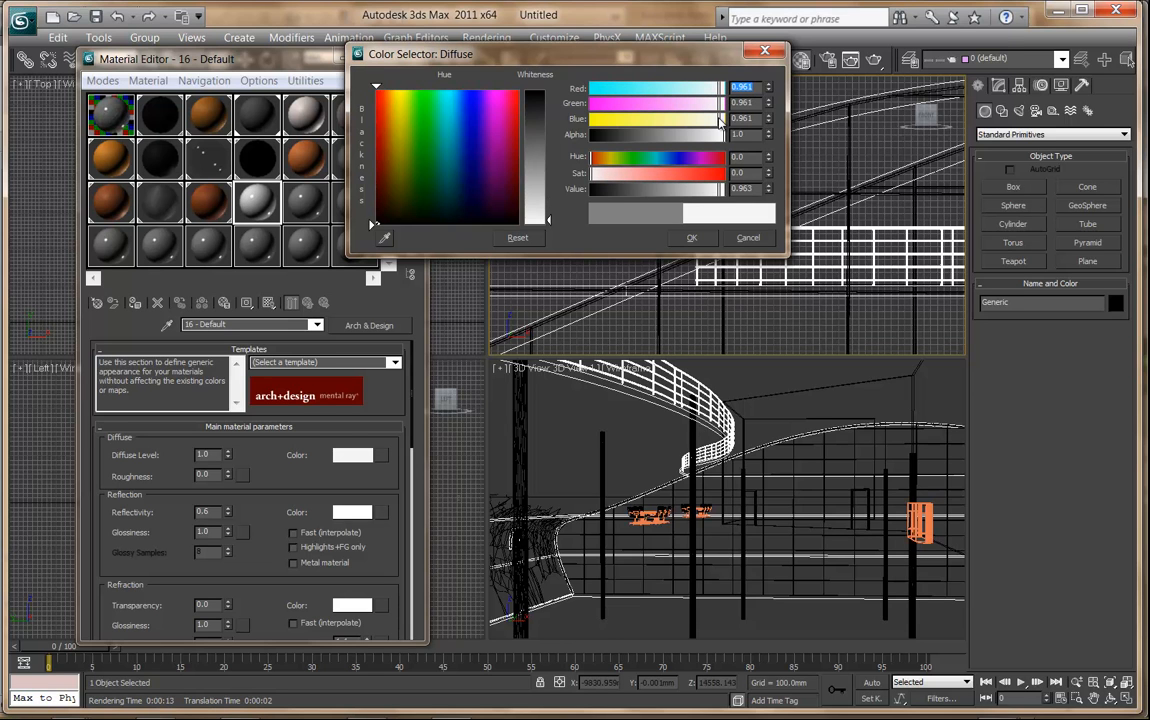
{"action": "left_click", "coordinate": [691, 237]}
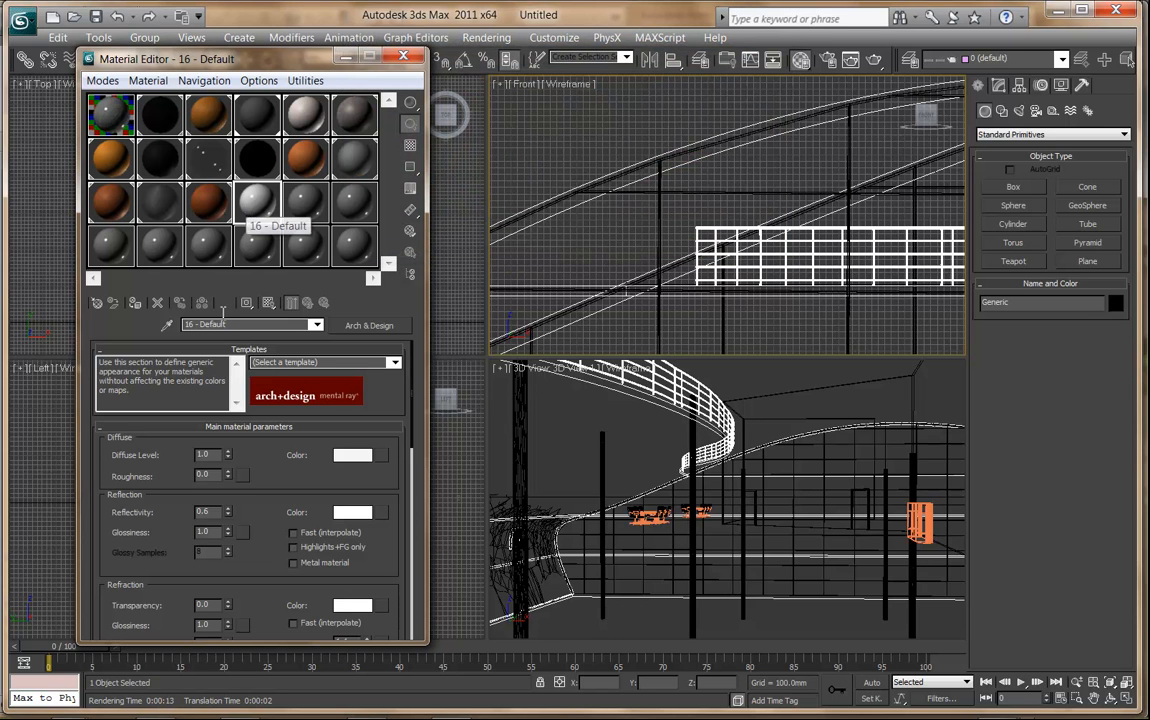
{"action": "left_click", "coordinate": [326, 363]}
{"action": "left_click", "coordinate": [328, 381]}
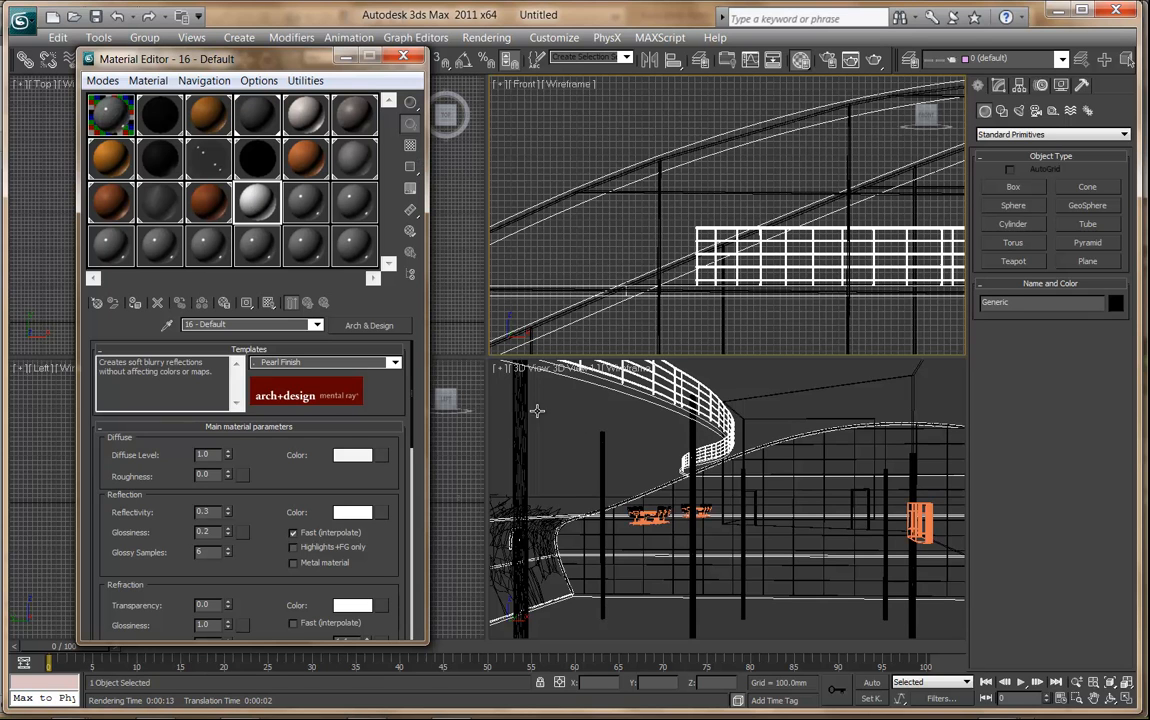
Step: Shade the 3D View 1 camera view with Smooth + Highlights, and assign the 16 - Default material to the selected Generic object
{"action": "left_click", "coordinate": [627, 374]}
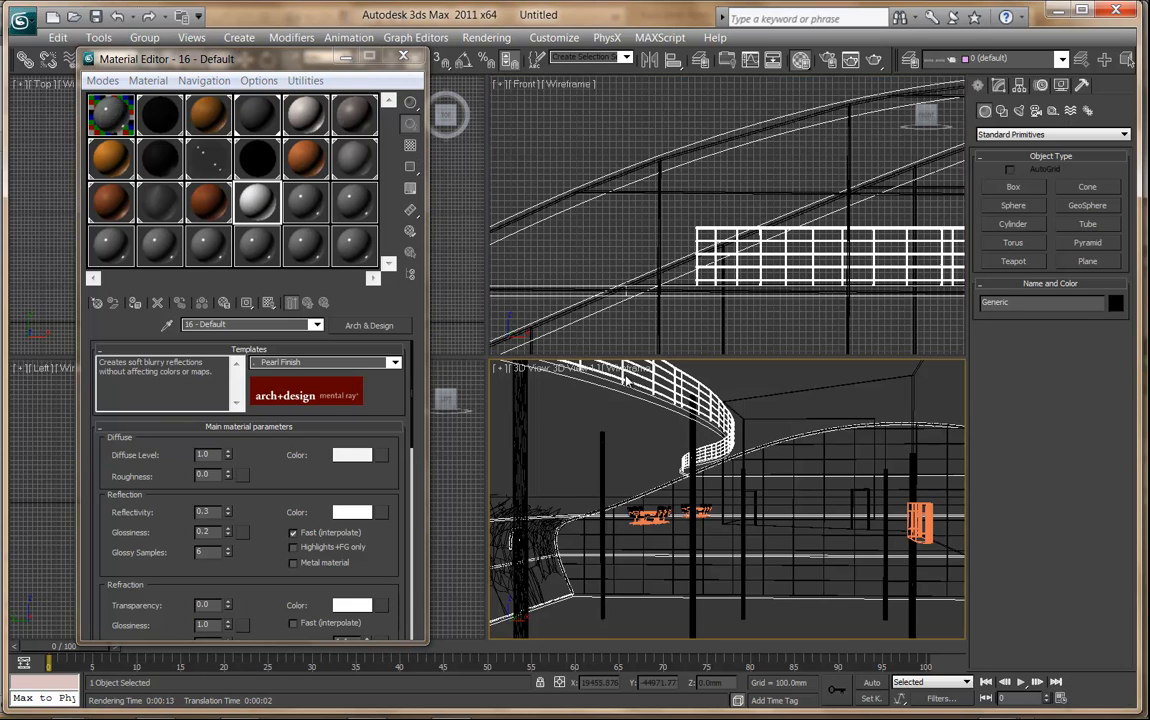
{"action": "left_click", "coordinate": [627, 374]}
{"action": "left_click", "coordinate": [660, 383]}
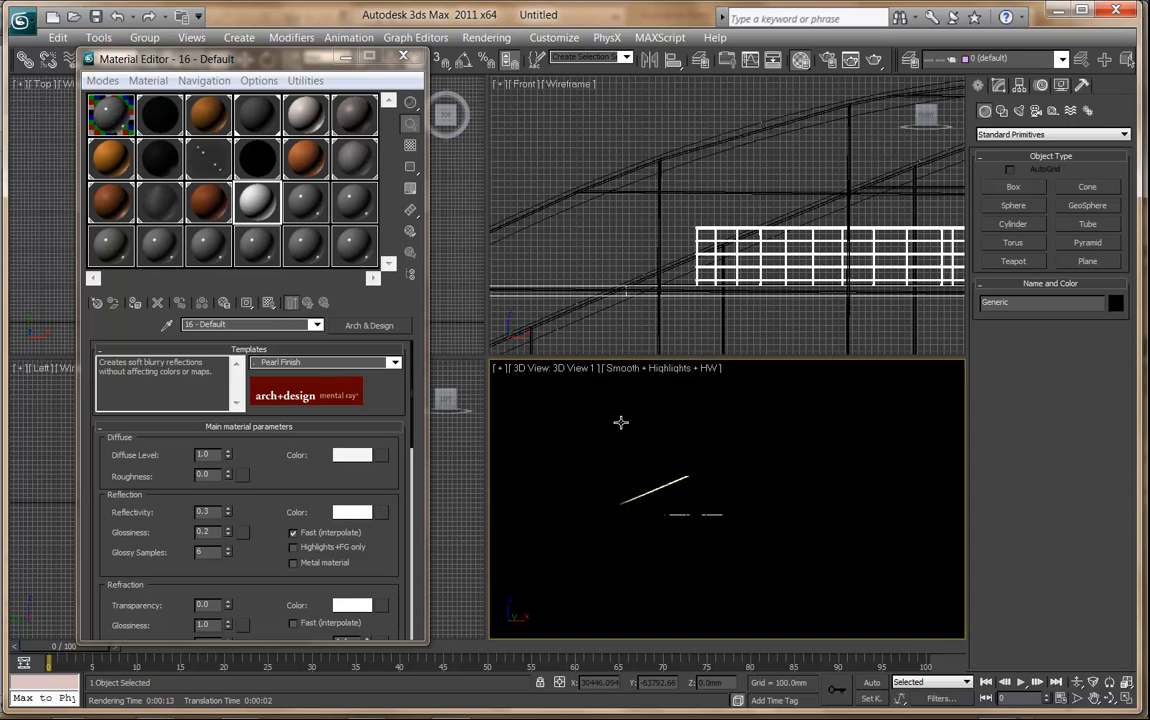
{"action": "left_click", "coordinate": [136, 304]}
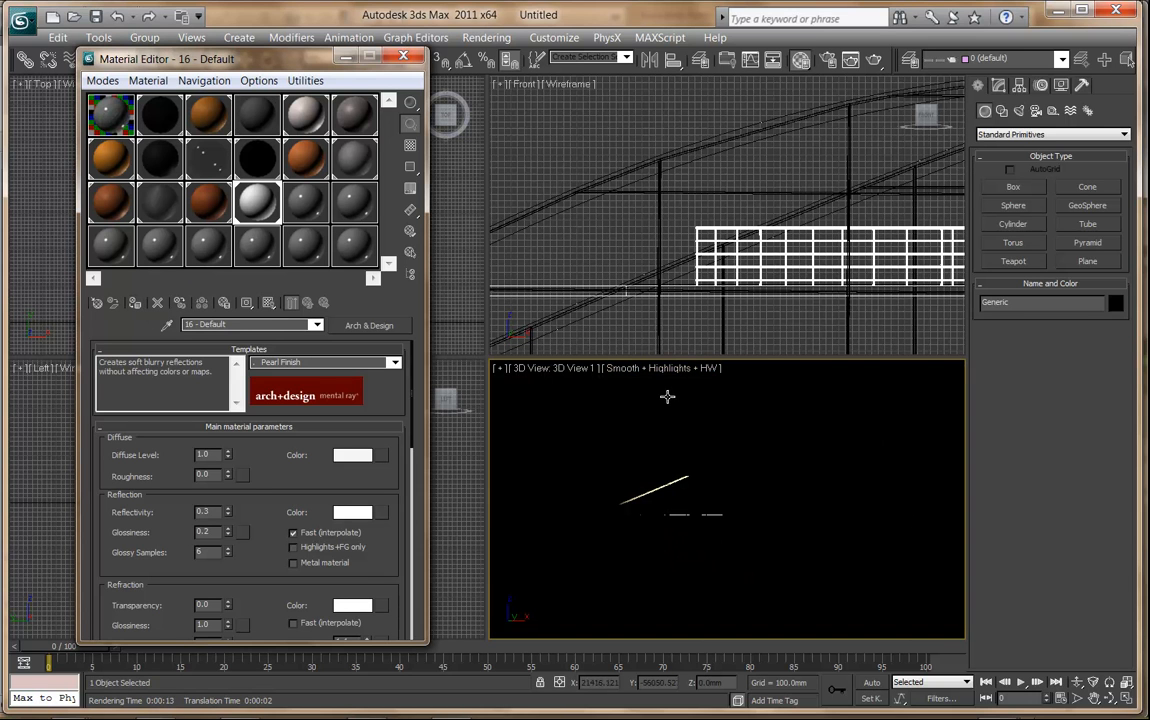
Step: Isolate the Linen White roof object to check it in the camera view, and exit isolation mode
{"action": "right_click", "coordinate": [564, 209]}
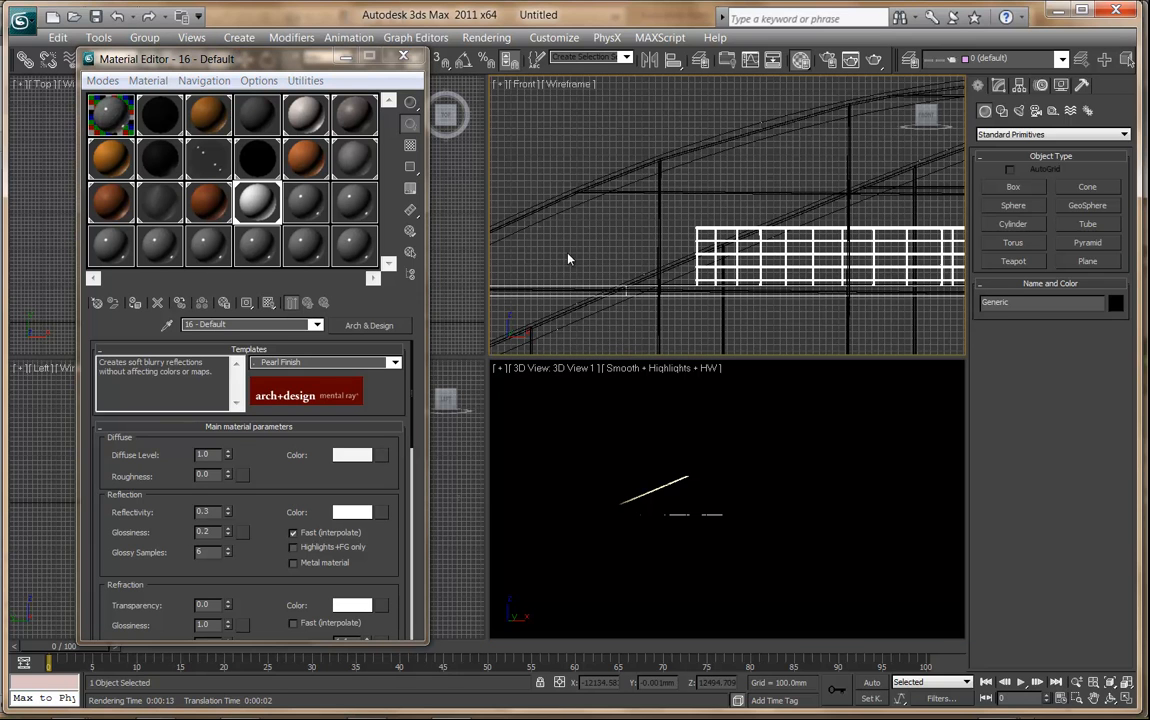
{"action": "left_click", "coordinate": [560, 211]}
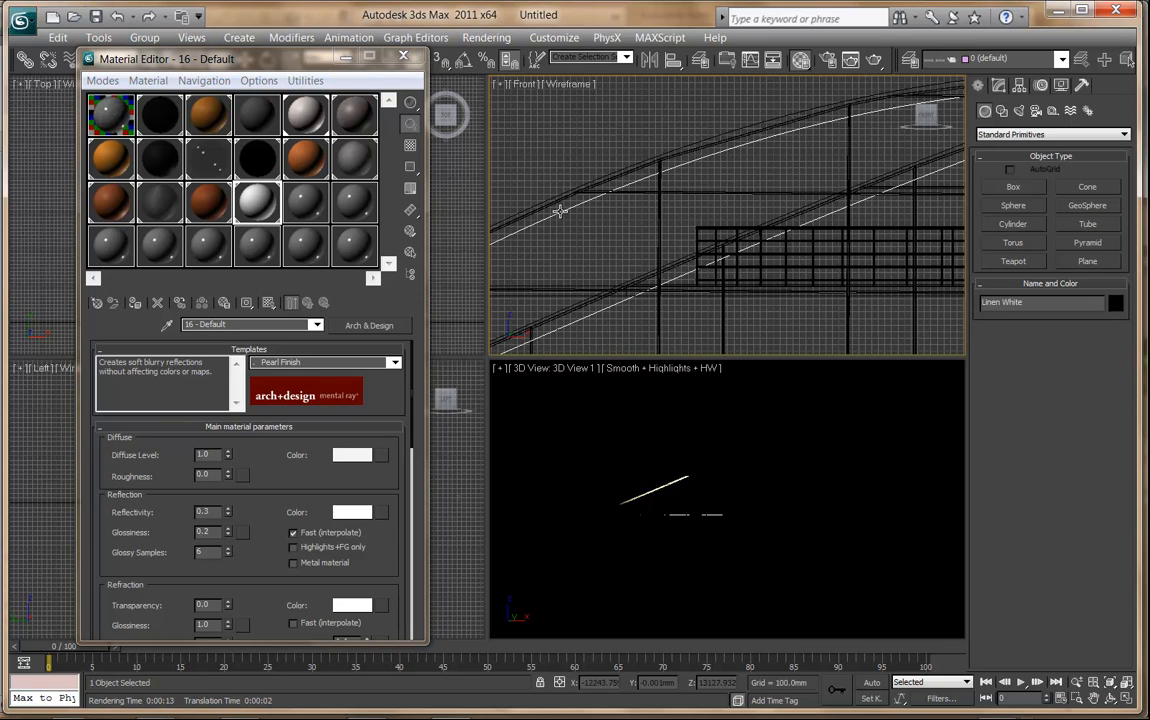
{"action": "right_click", "coordinate": [547, 153]}
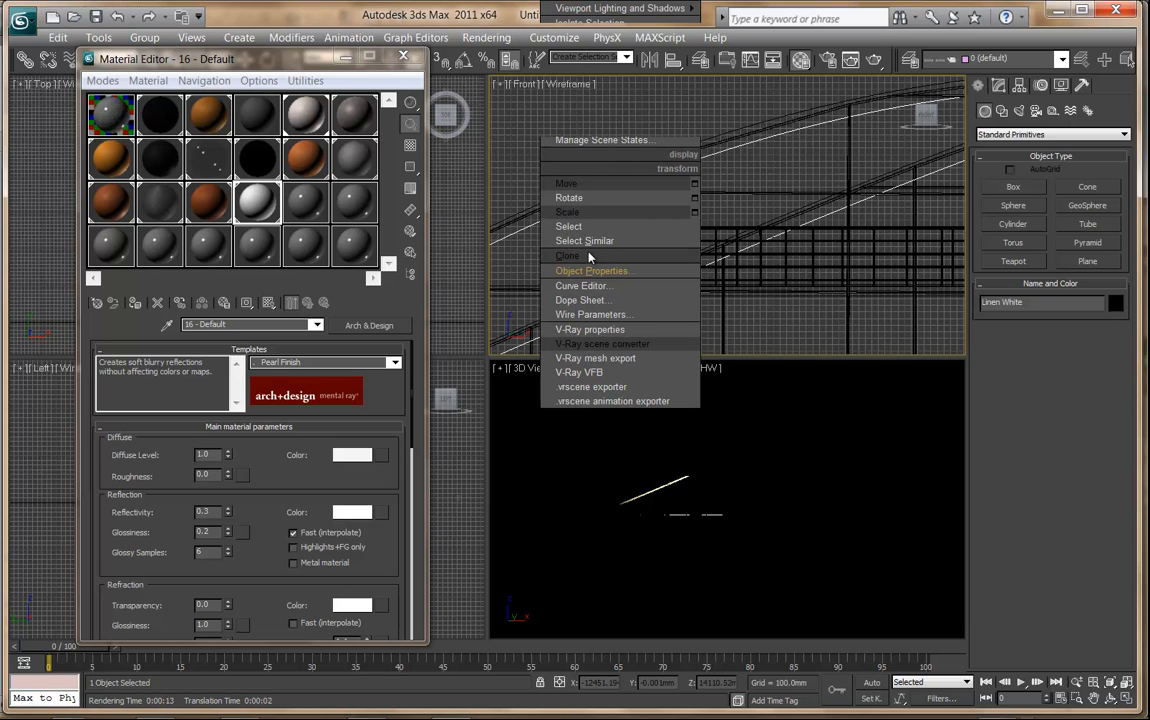
{"action": "left_click", "coordinate": [673, 487]}
{"action": "right_click", "coordinate": [587, 393]}
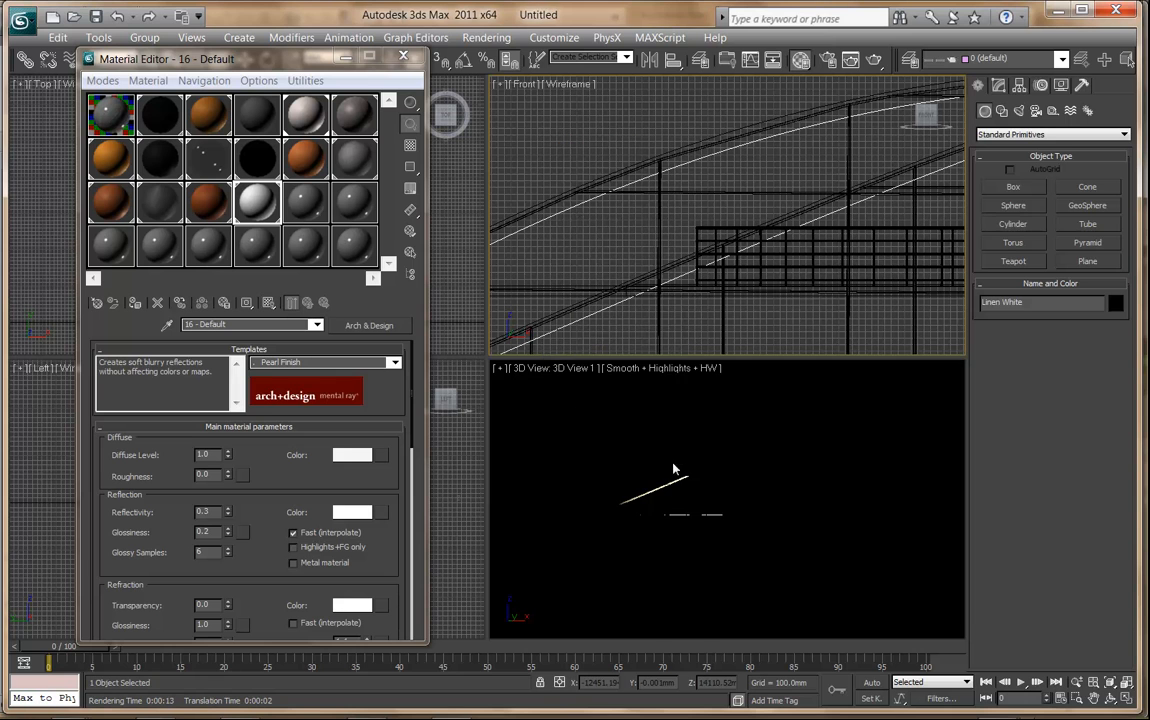
{"action": "right_click", "coordinate": [585, 403]}
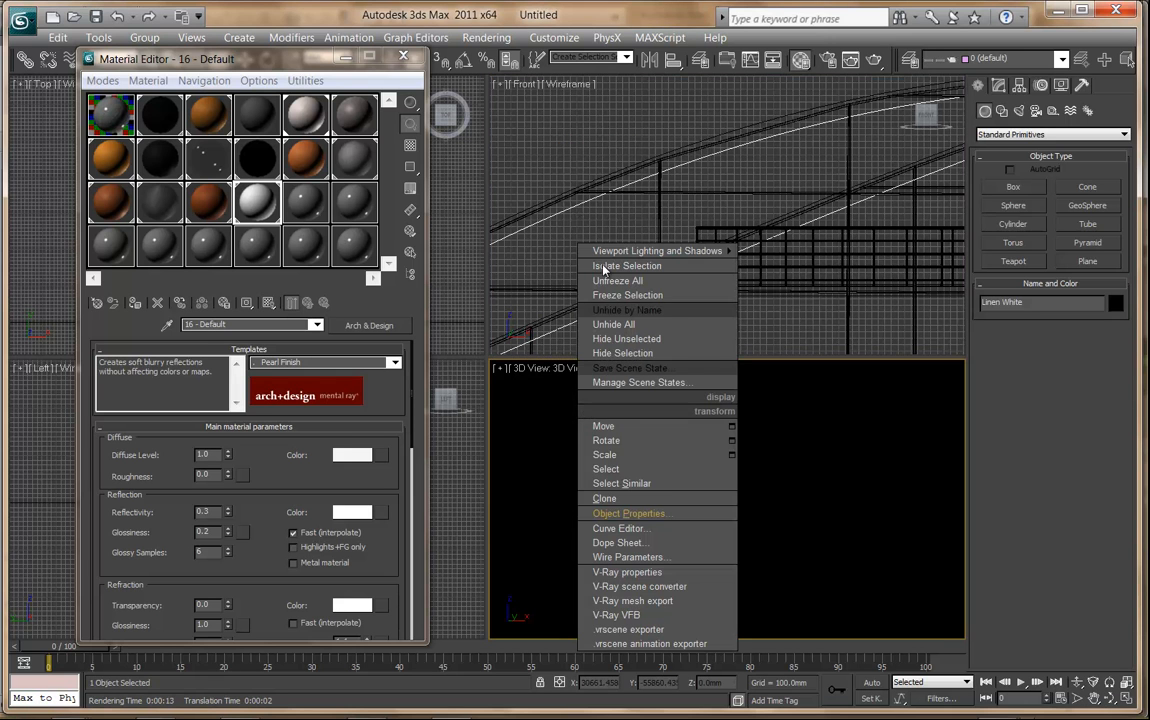
{"action": "left_click", "coordinate": [626, 266]}
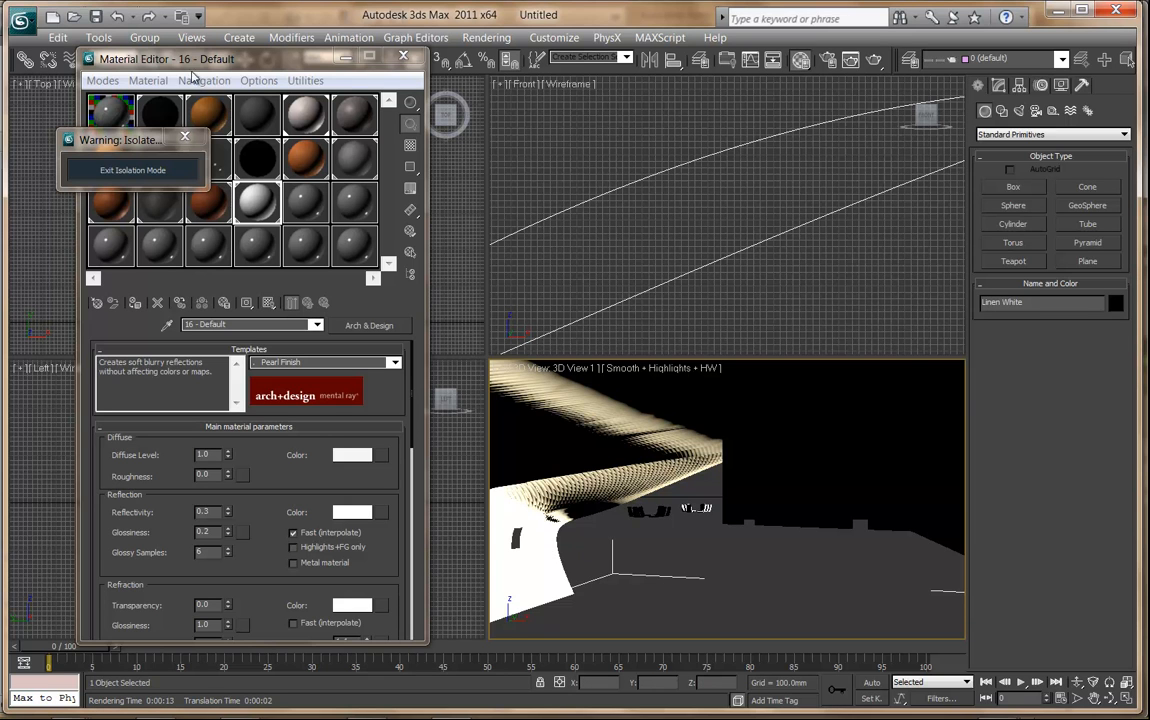
{"action": "left_click", "coordinate": [118, 17]}
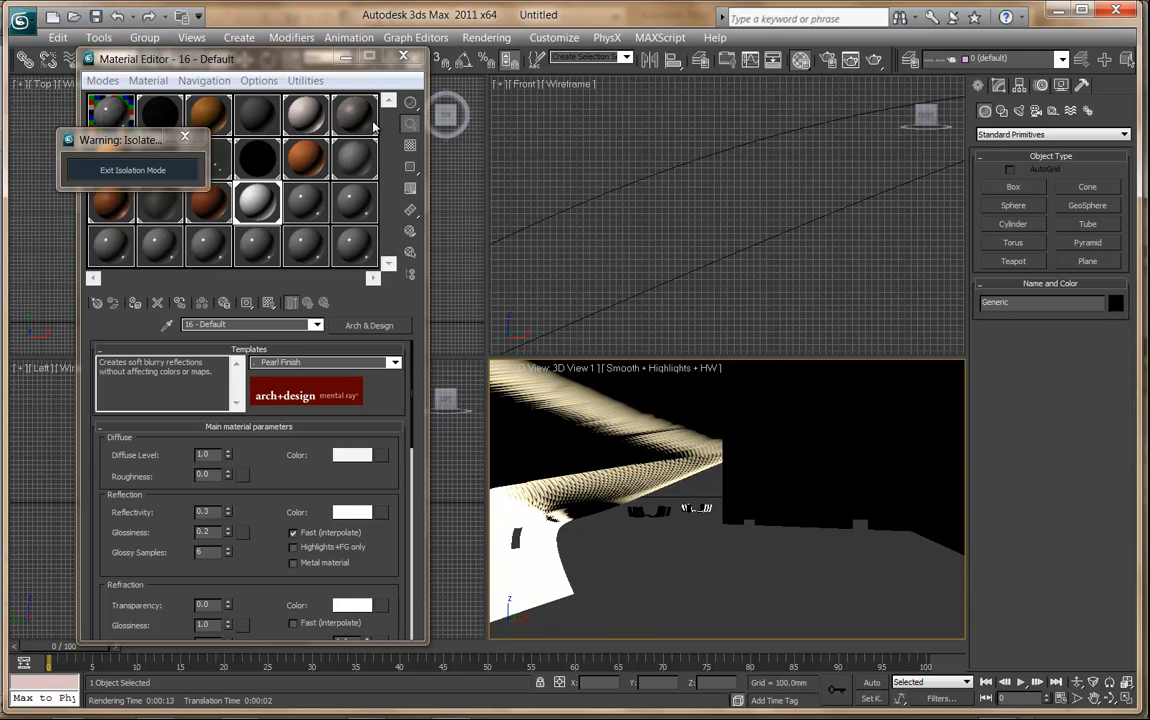
{"action": "left_click", "coordinate": [130, 170]}
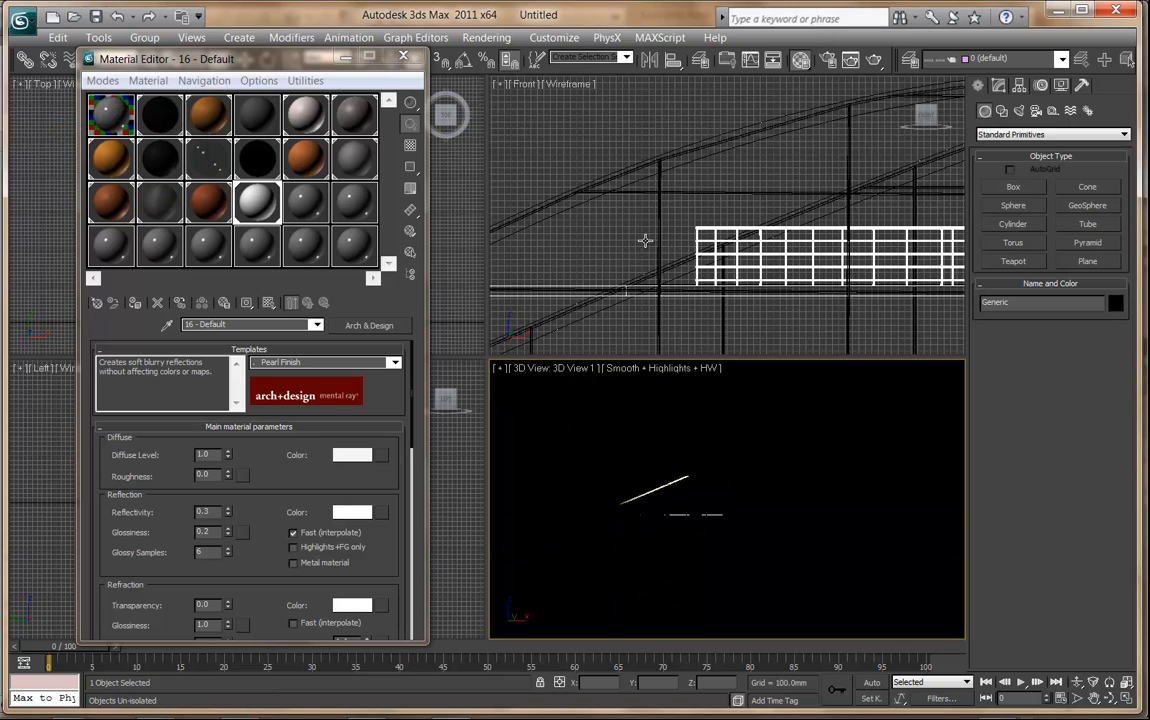
Step: Select the Linen White roof object in the Front view and assign the 16 - Default material to it
{"action": "left_click", "coordinate": [597, 314]}
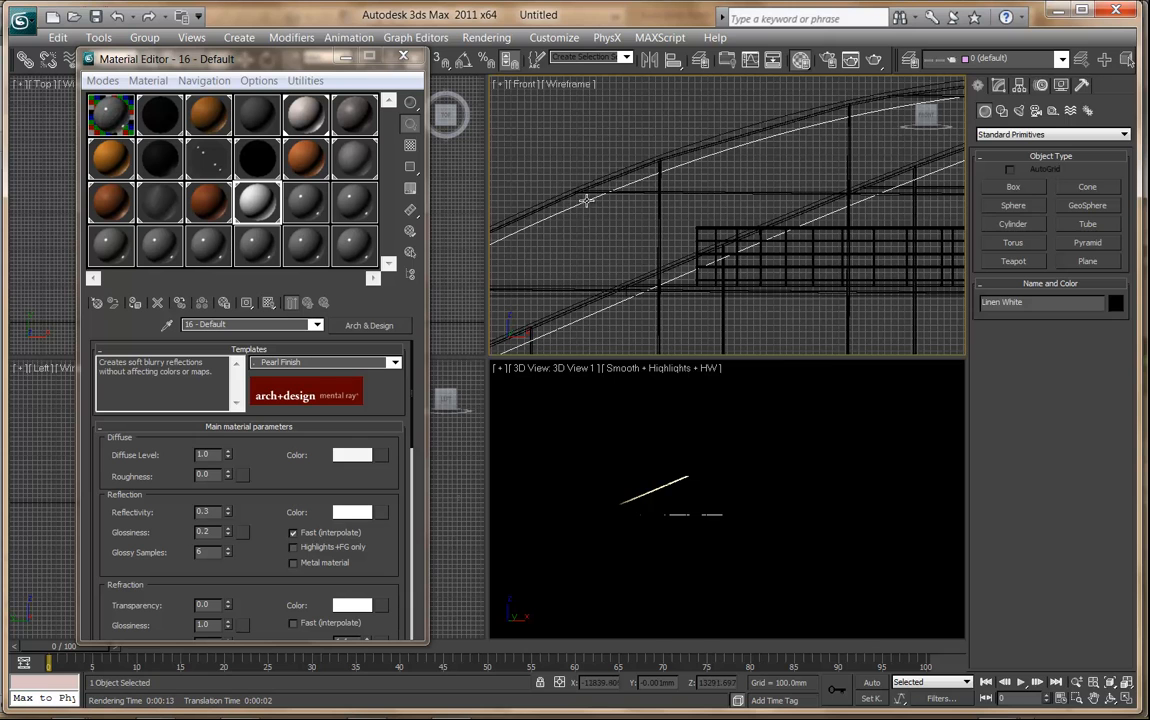
{"action": "left_click", "coordinate": [637, 369]}
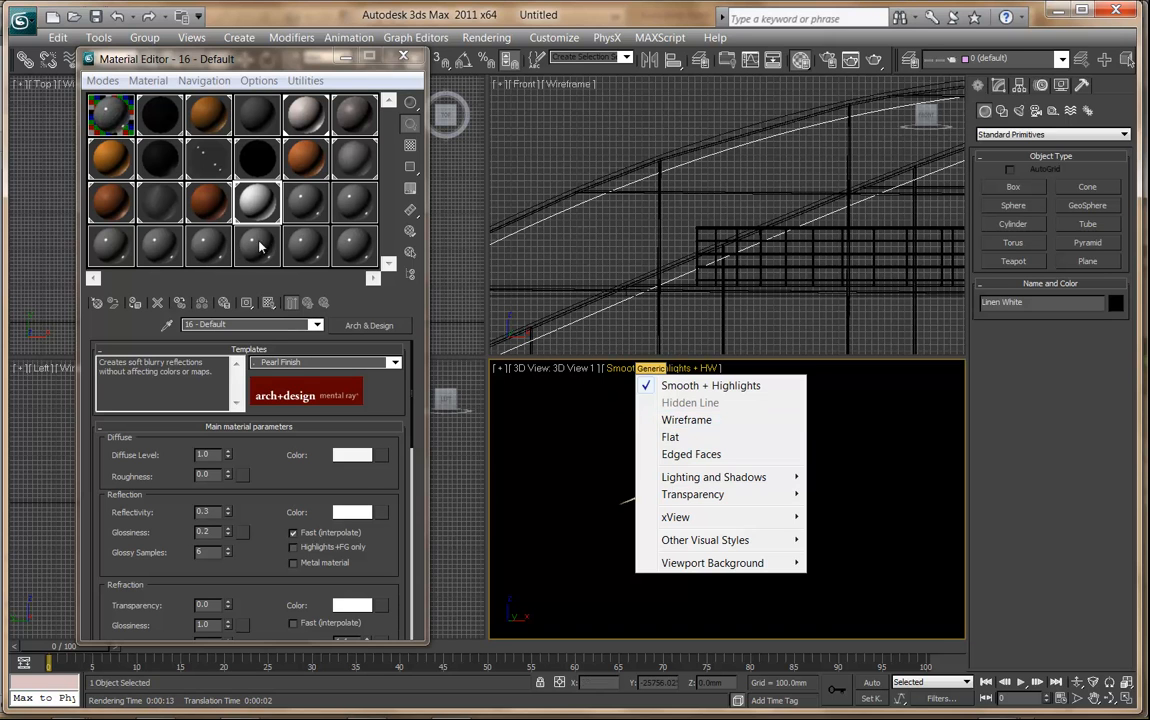
{"action": "left_click", "coordinate": [253, 203]}
{"action": "left_click", "coordinate": [139, 303]}
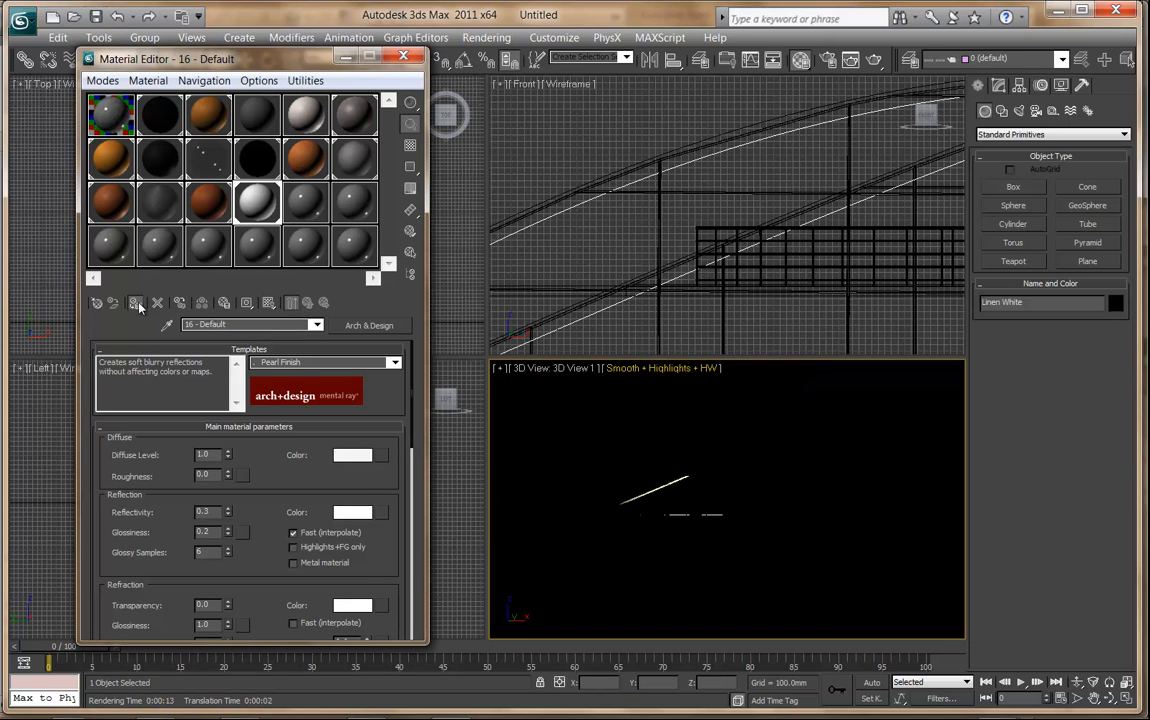
{"action": "right_click", "coordinate": [660, 478]}
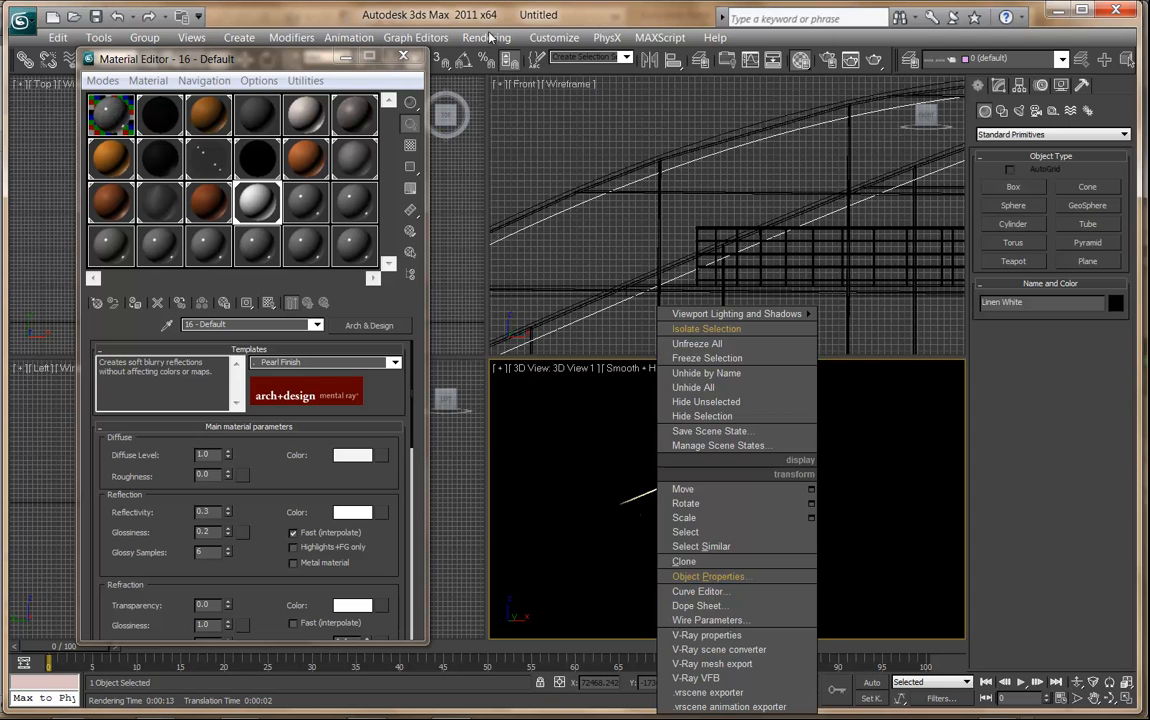
Step: Enable Global Illumination for the mental ray renderer in the render setup's indirect illumination settings
{"action": "left_click", "coordinate": [490, 37]}
{"action": "left_click", "coordinate": [490, 37]}
{"action": "left_click", "coordinate": [495, 78]}
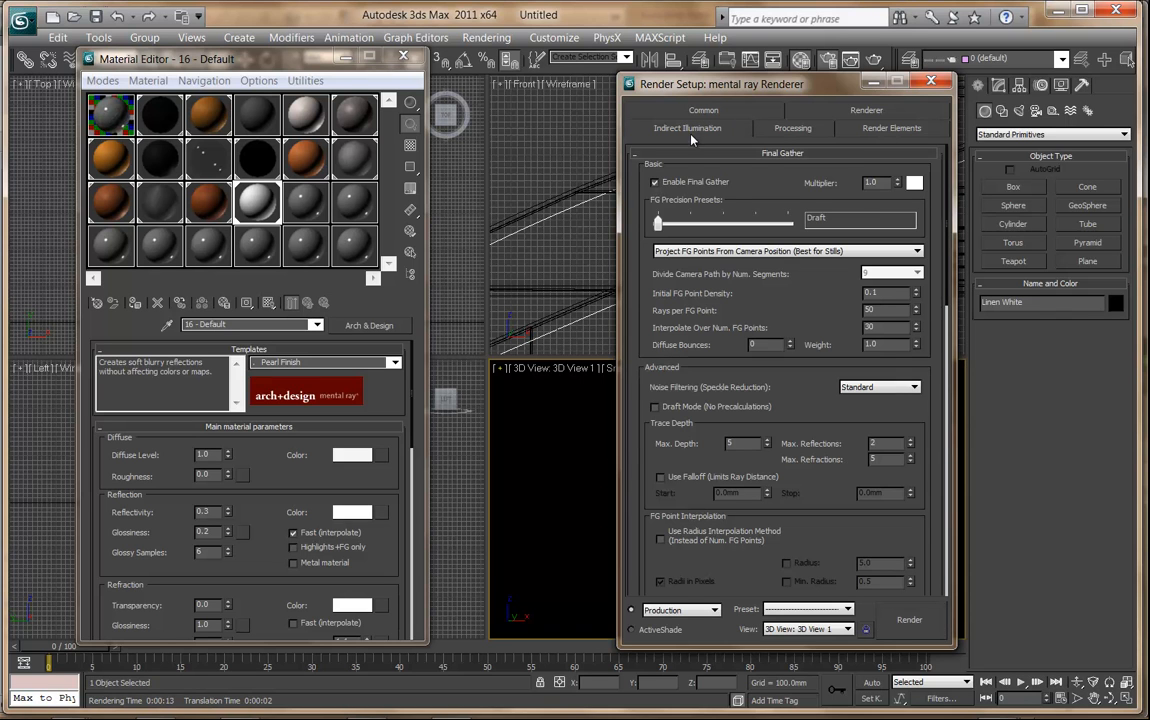
{"action": "left_click", "coordinate": [676, 155]}
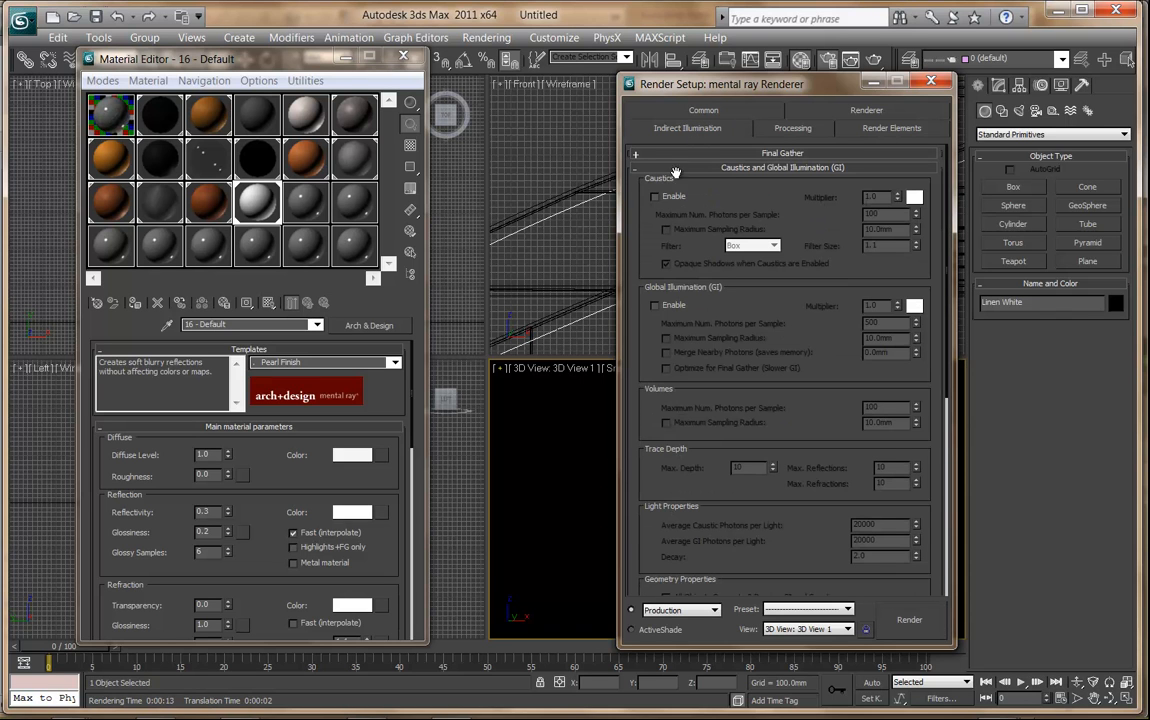
{"action": "left_click", "coordinate": [655, 305]}
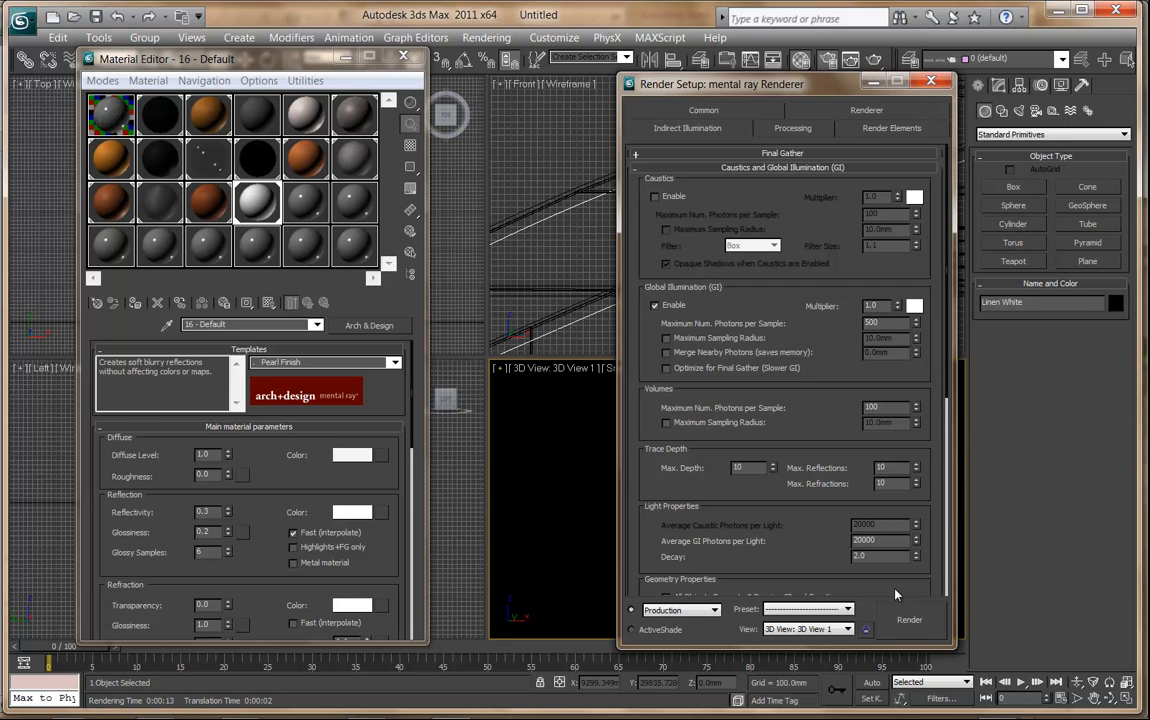
Step: Render 3D View 1 to check the brightness in the rendered frame, and cancel the rendering partway
{"action": "left_click", "coordinate": [910, 622]}
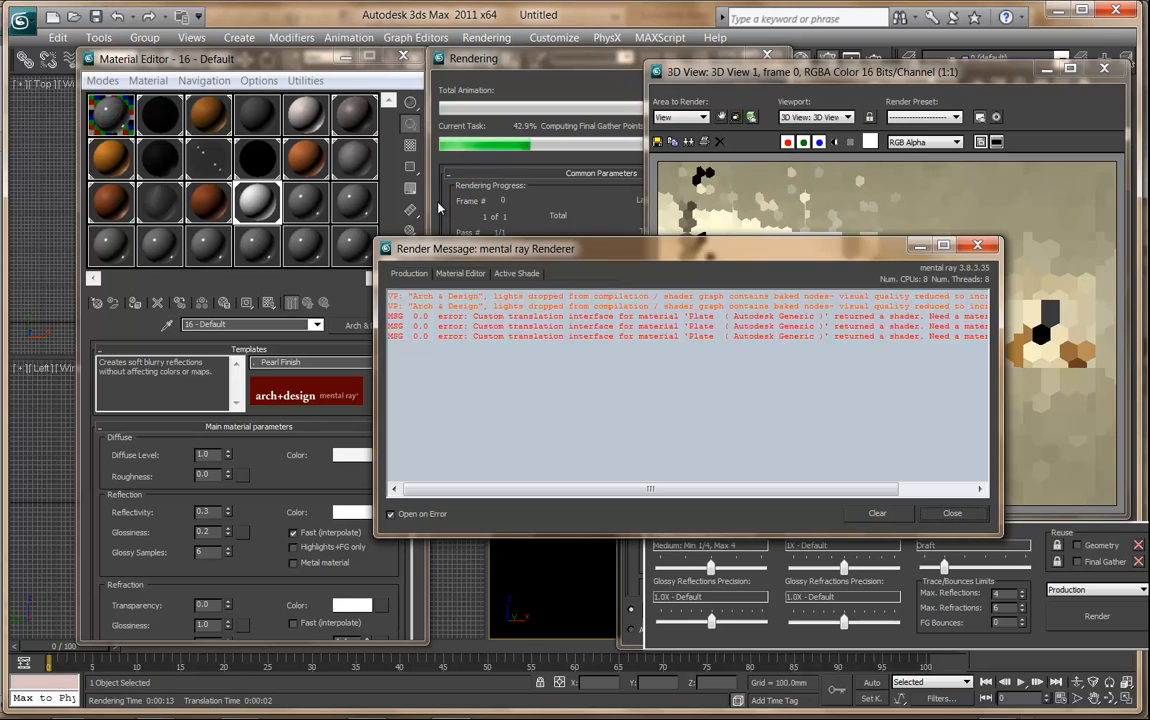
{"action": "left_click", "coordinate": [617, 234]}
{"action": "left_click", "coordinate": [818, 171]}
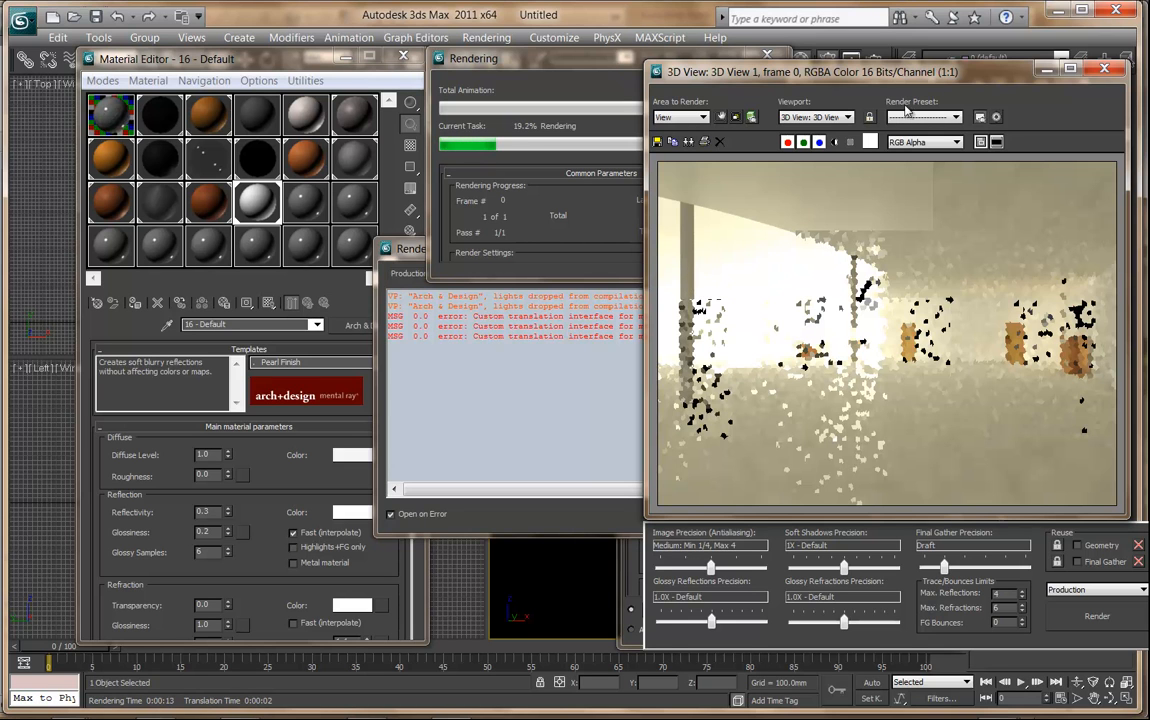
{"action": "left_click", "coordinate": [513, 87]}
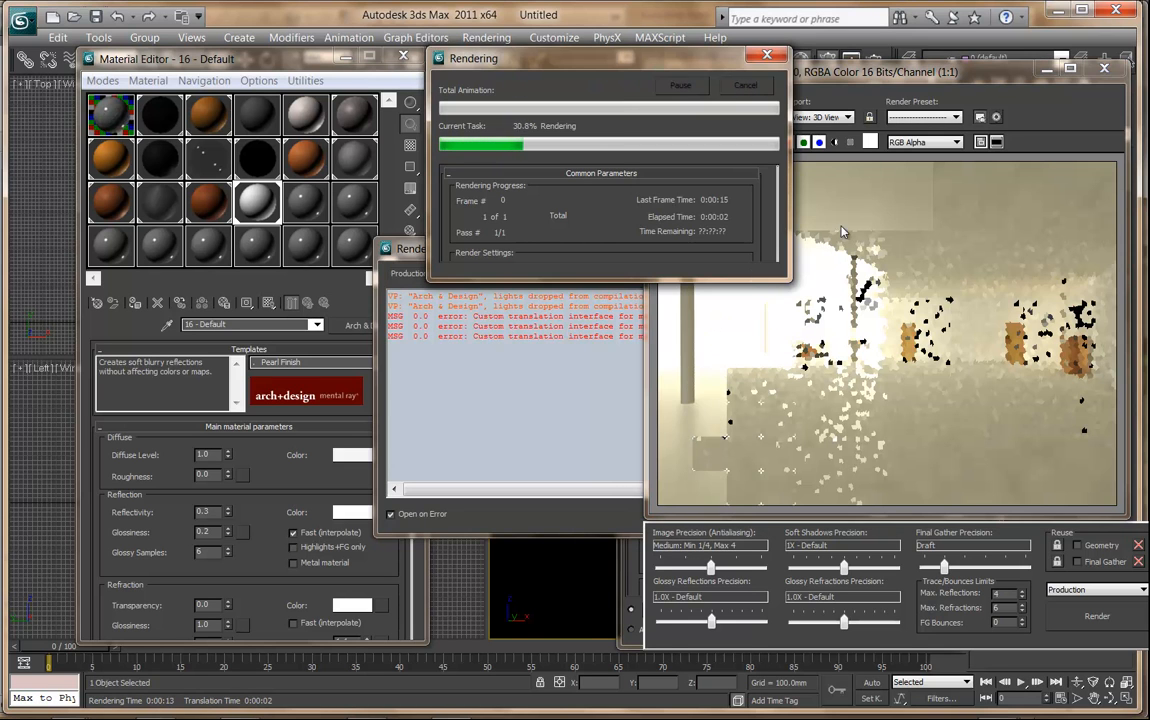
{"action": "key", "text": "Escape"}
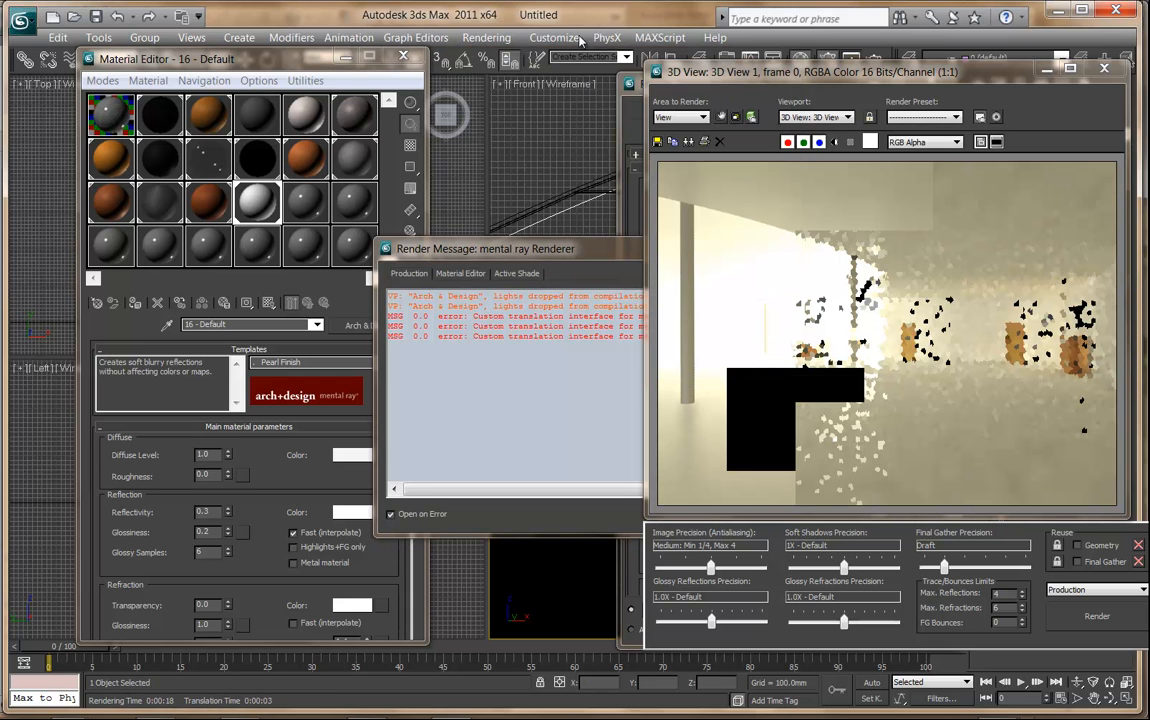
Step: Render an exposure preview, set the mr Photographic Exposure Control's exposure value to 11 EV, and render 3D View 1 again
{"action": "left_click", "coordinate": [497, 40]}
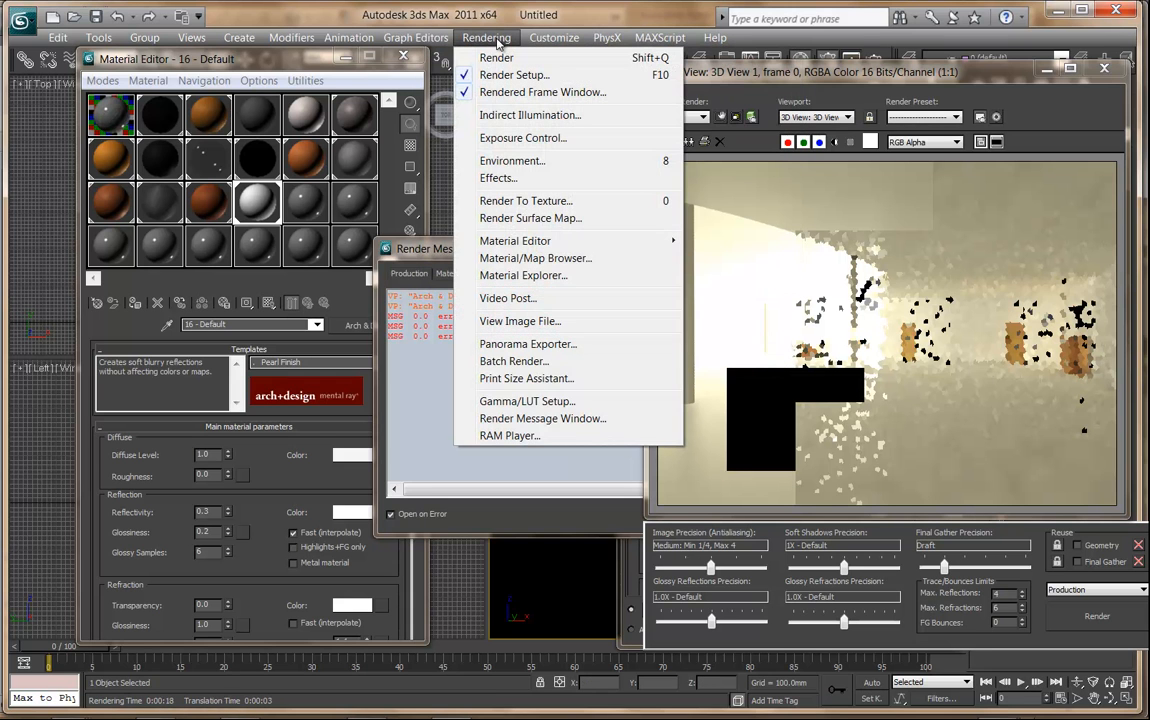
{"action": "left_click", "coordinate": [514, 140]}
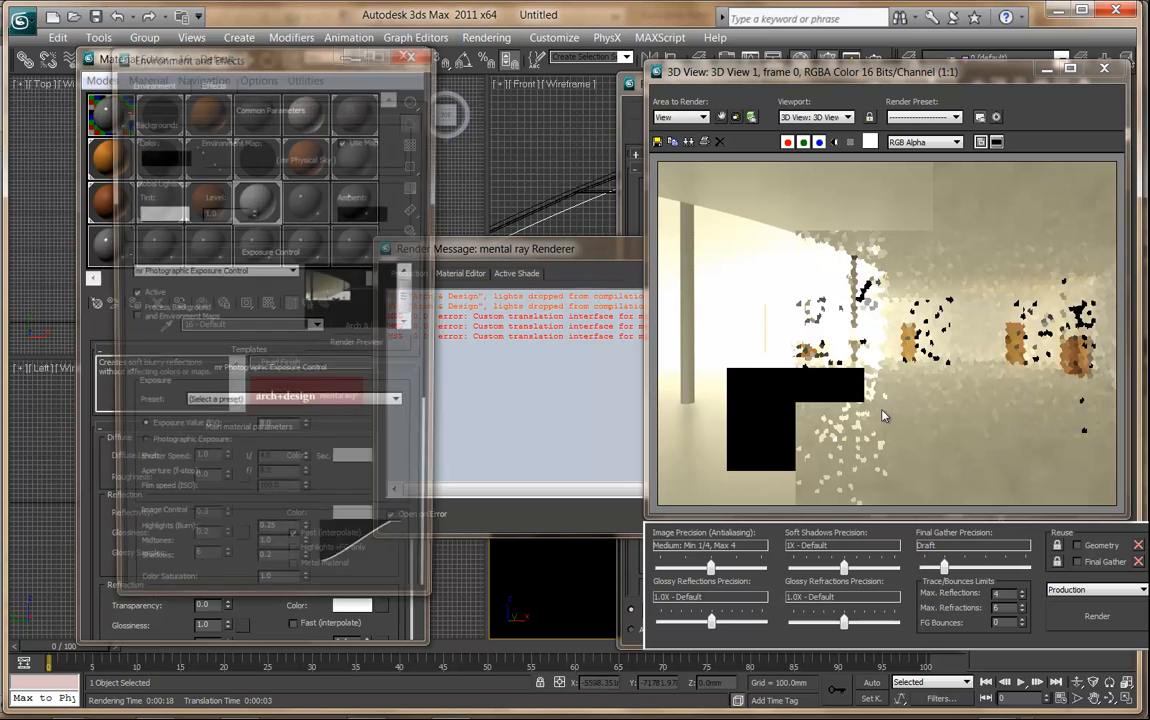
{"action": "left_click", "coordinate": [356, 344]}
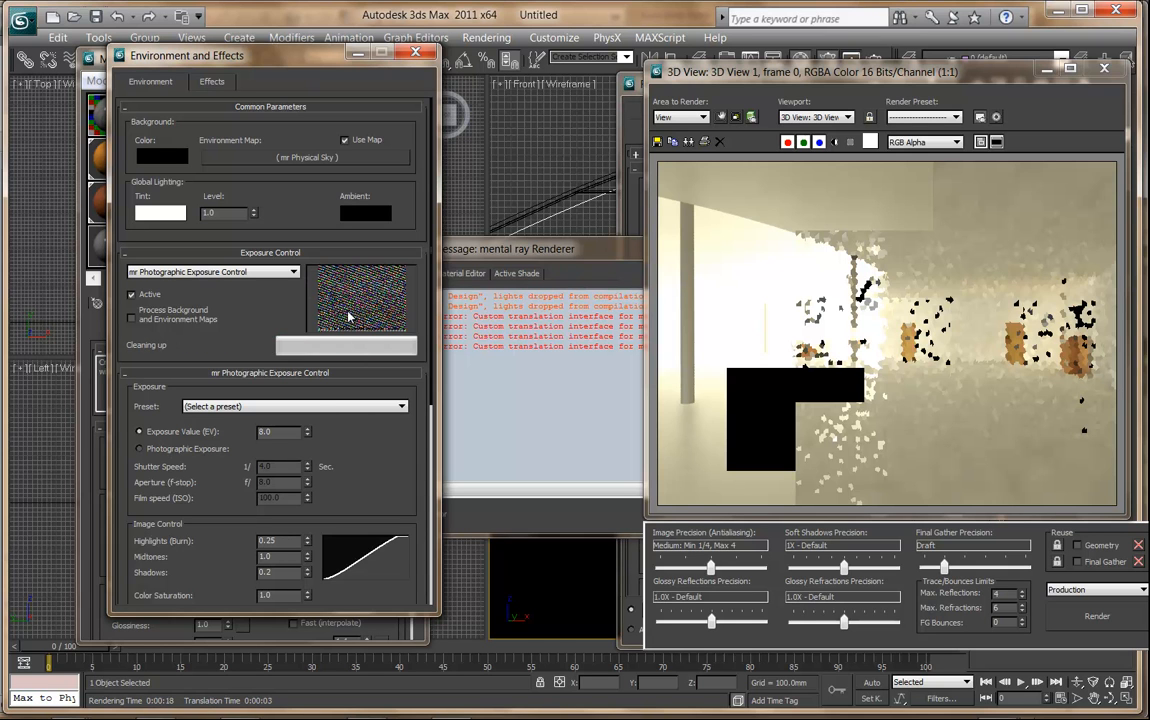
{"action": "left_click", "coordinate": [308, 429]}
{"action": "left_click", "coordinate": [308, 429]}
{"action": "left_click", "coordinate": [308, 429]}
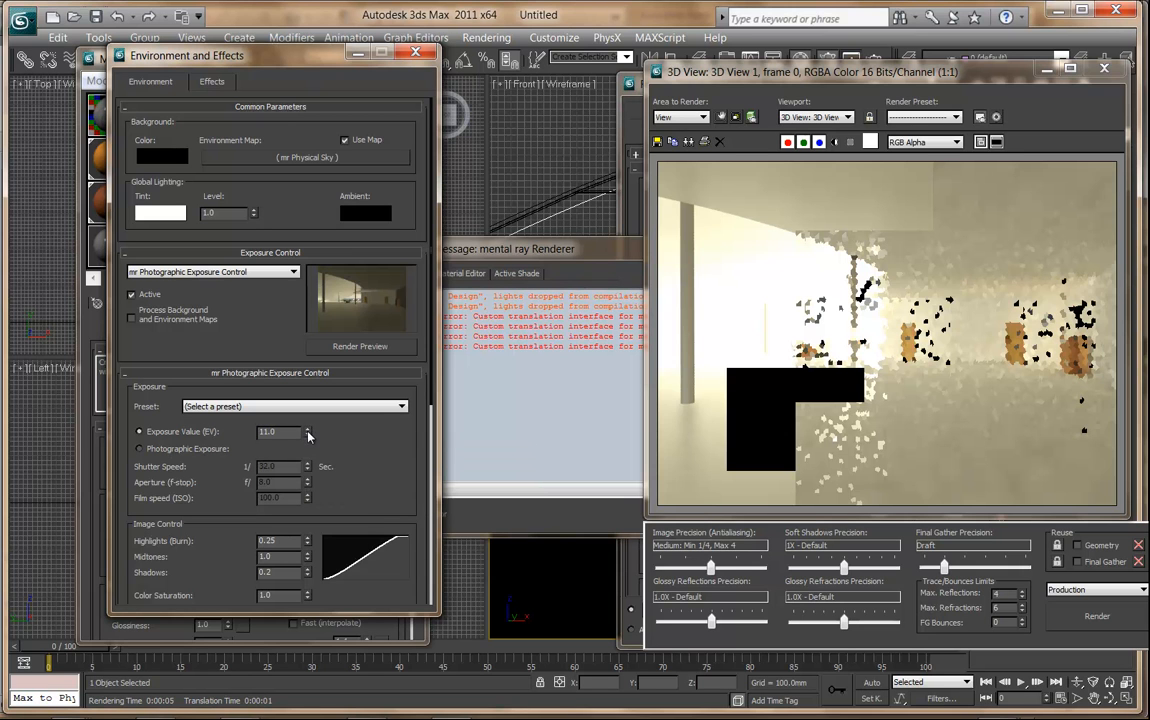
{"action": "left_click", "coordinate": [308, 429]}
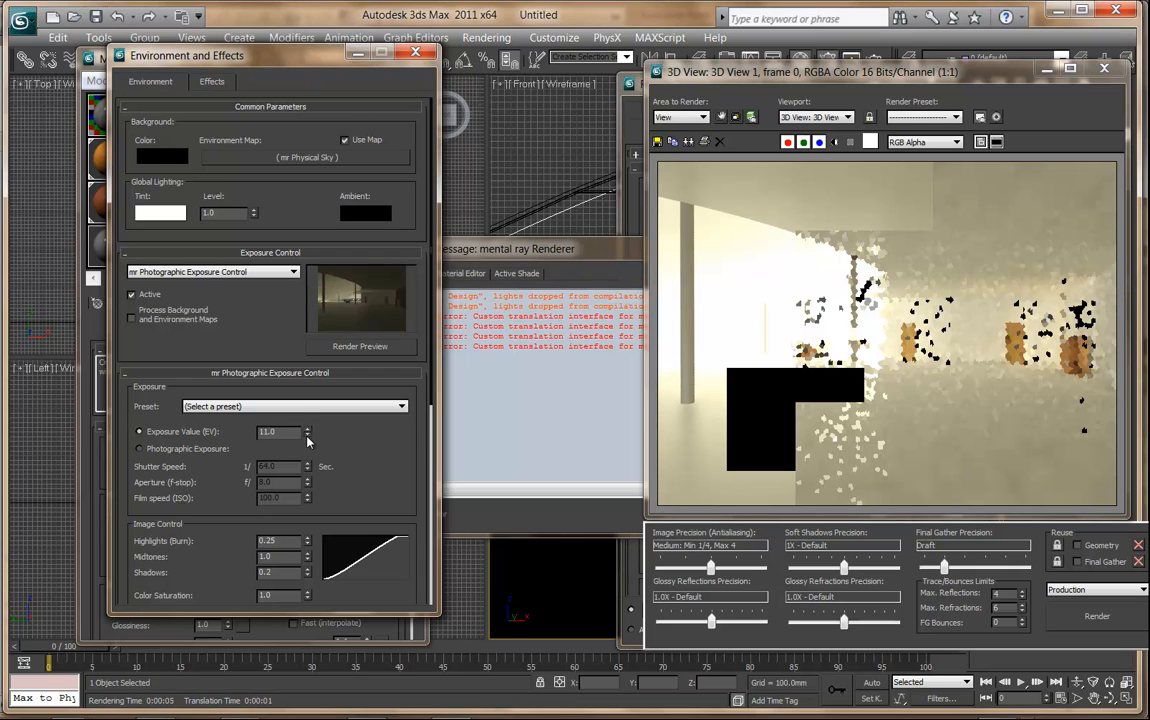
{"action": "left_click", "coordinate": [308, 436]}
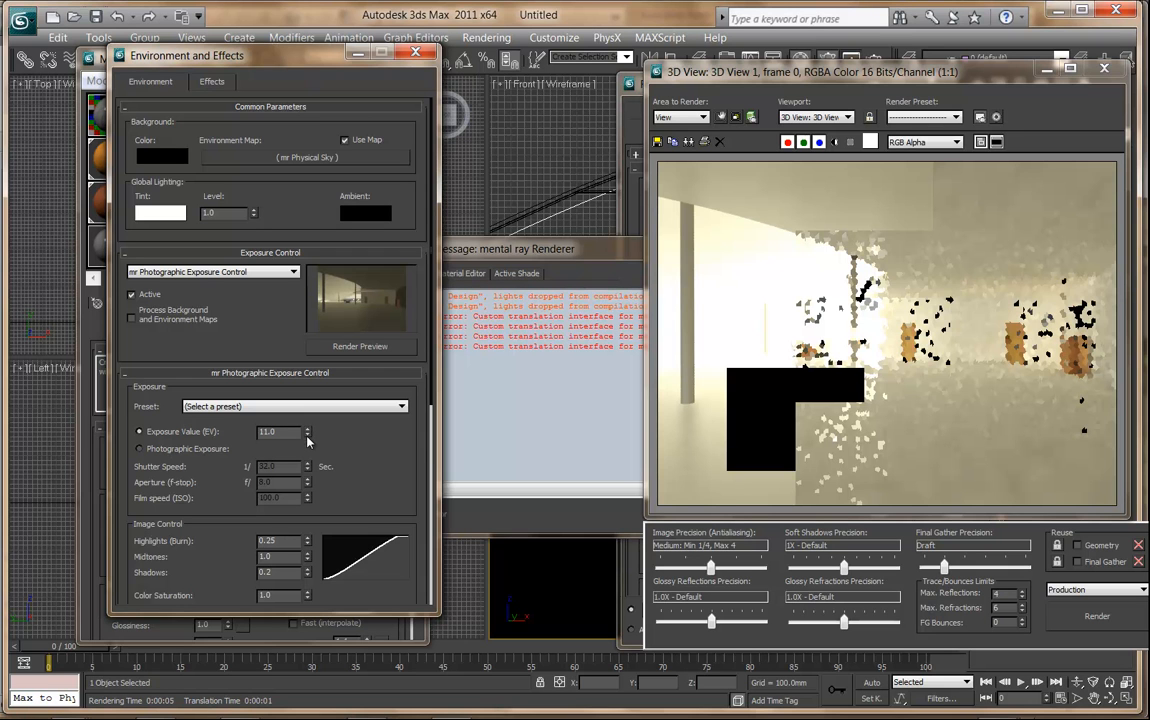
{"action": "left_click", "coordinate": [1097, 616]}
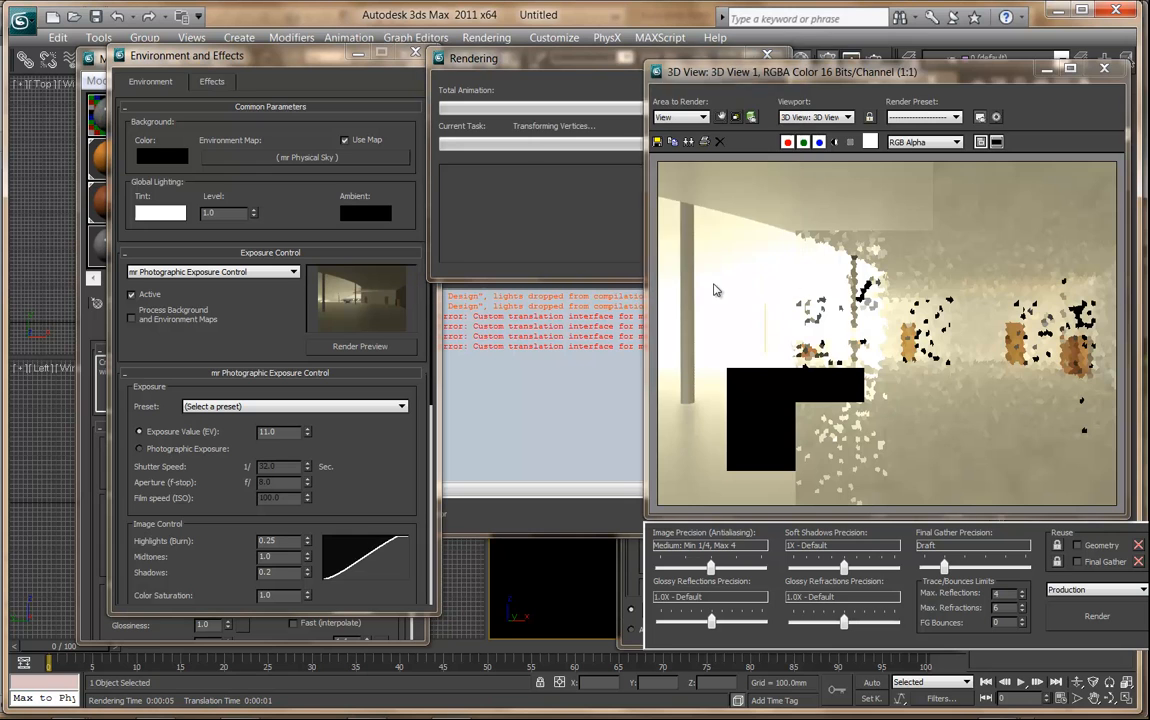